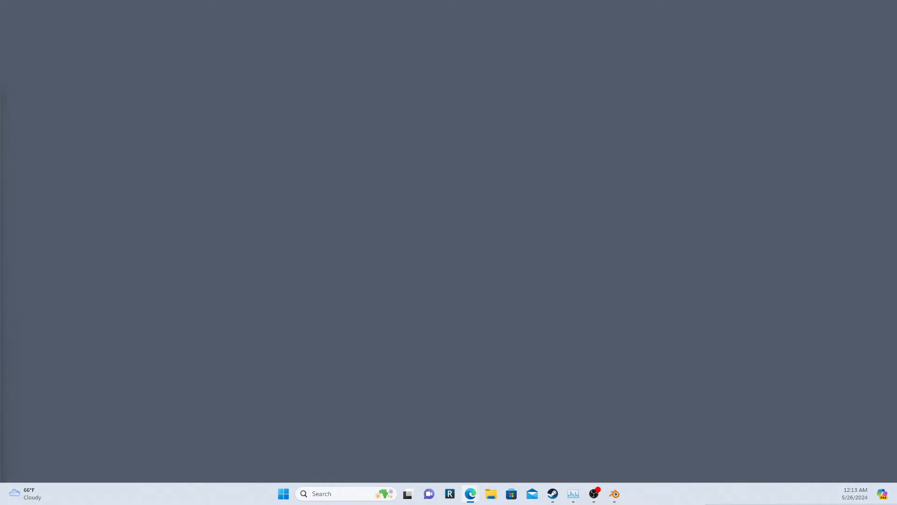
Play the motel21.blend animation from frame 1 in the maximized window and shrink the timeline to enlarge the viewport
drag(0, 112, 561, 85)
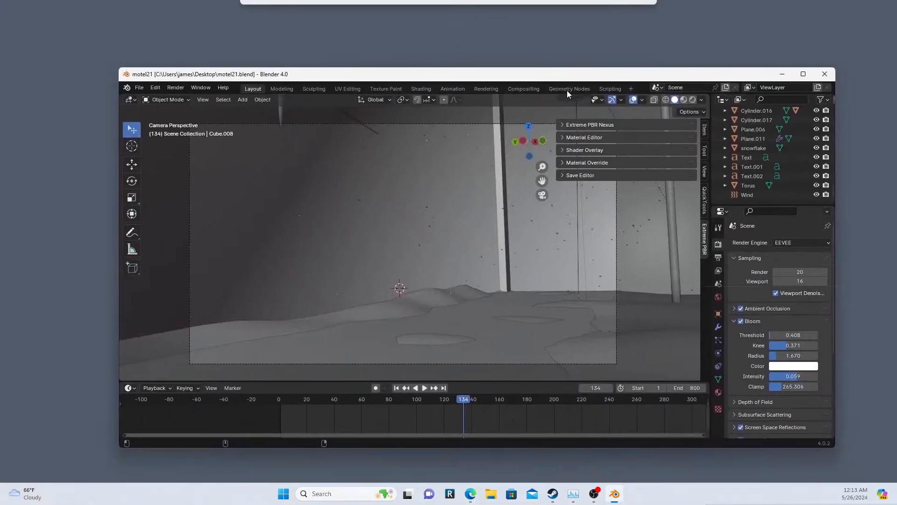
click(803, 74)
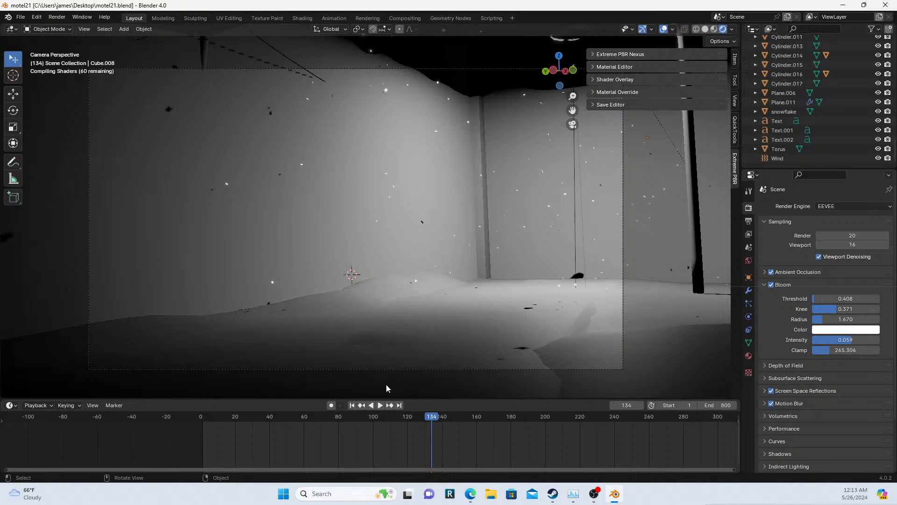
click(352, 405)
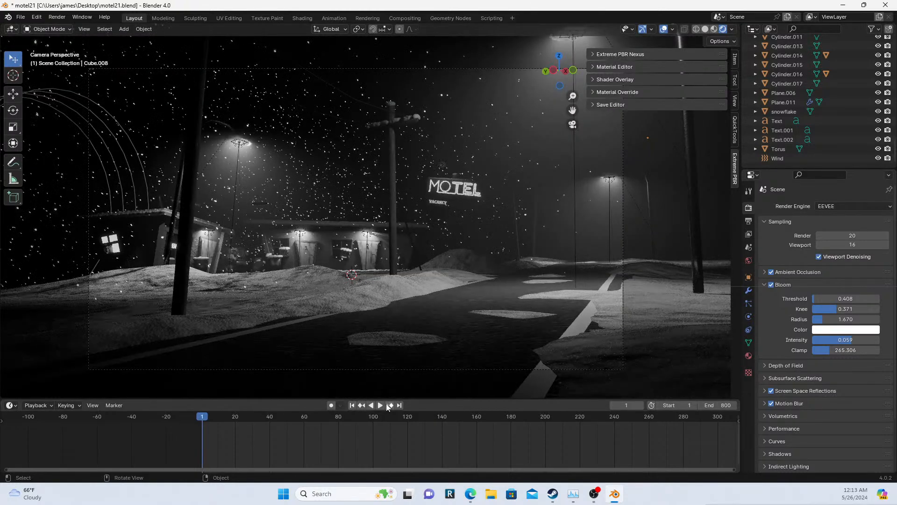
click(384, 405)
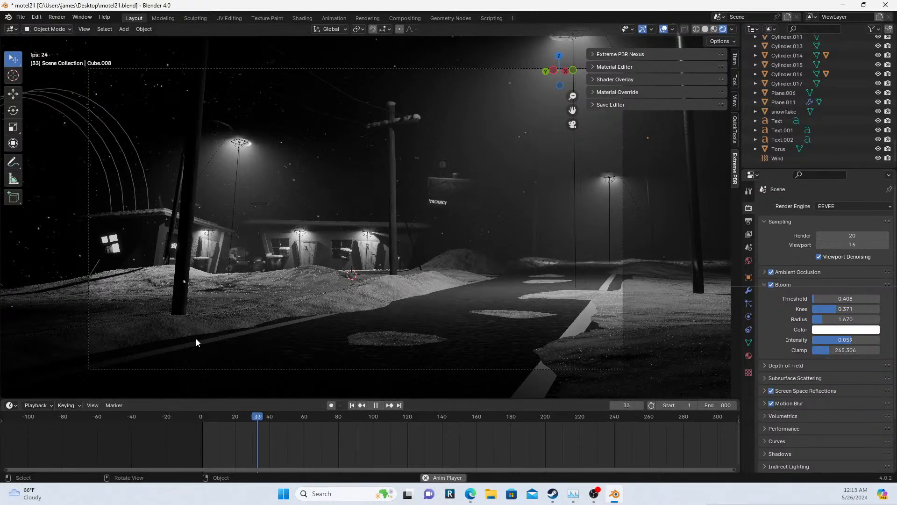
drag(273, 399, 274, 438)
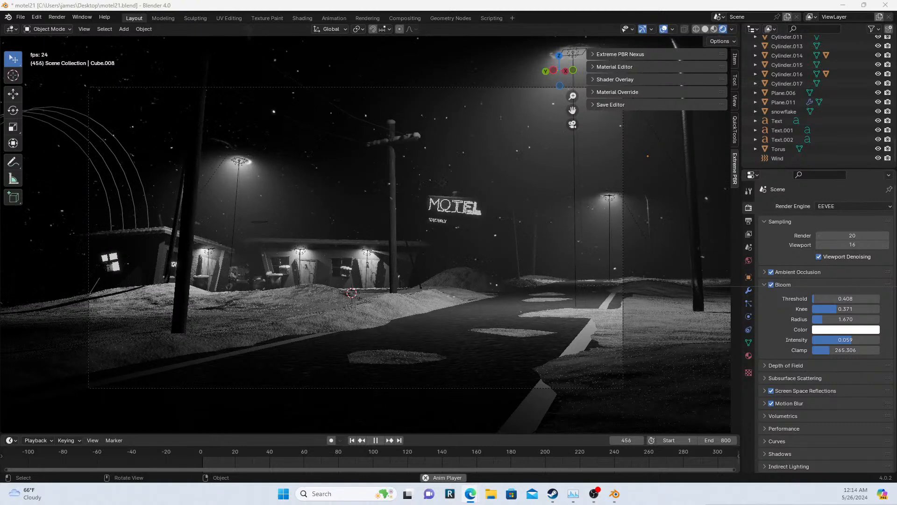
key(super+d)
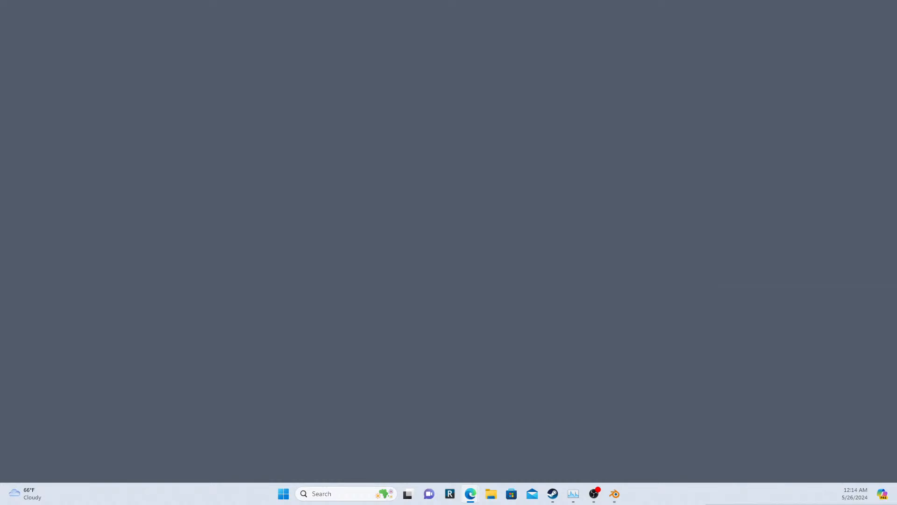
key(super+d)
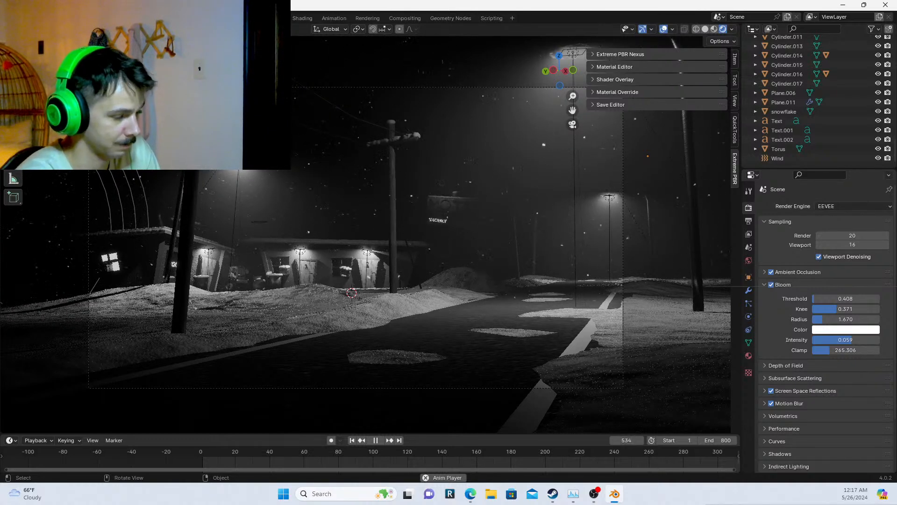
click(843, 5)
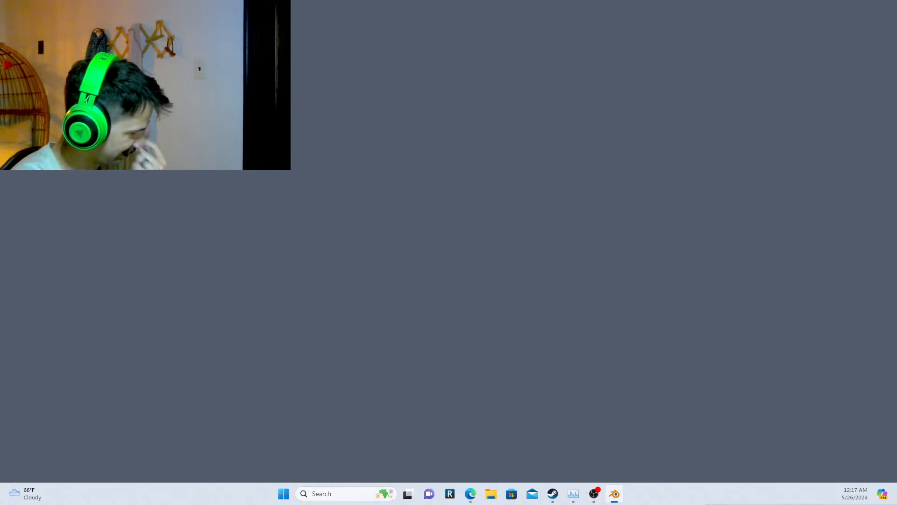
key(alt+Tab)
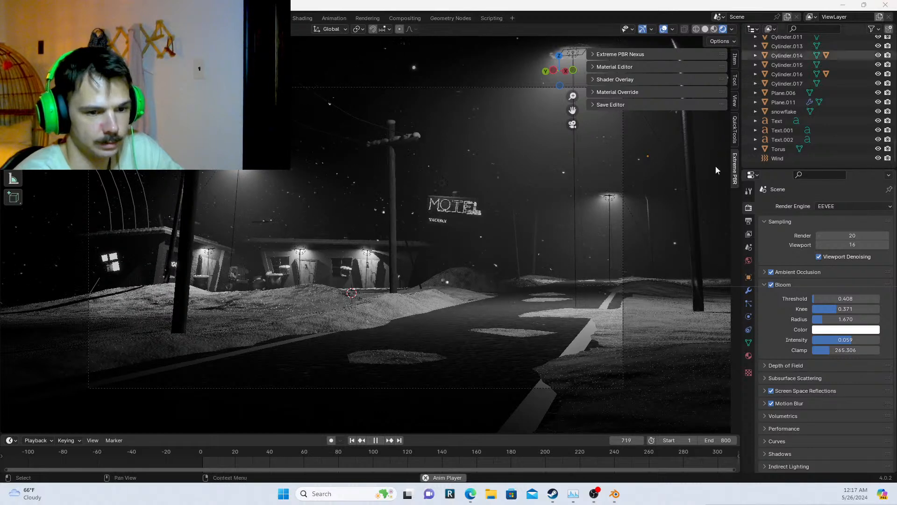
click(842, 5)
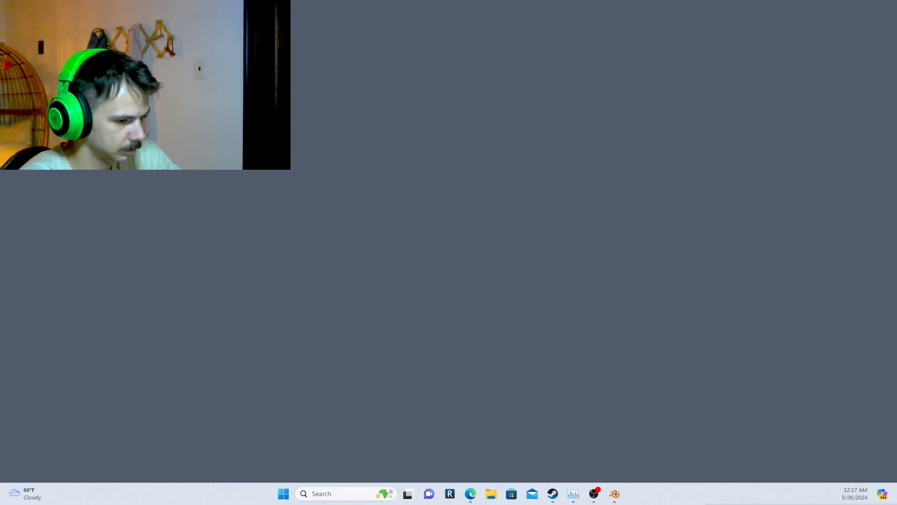
key(alt+Tab)
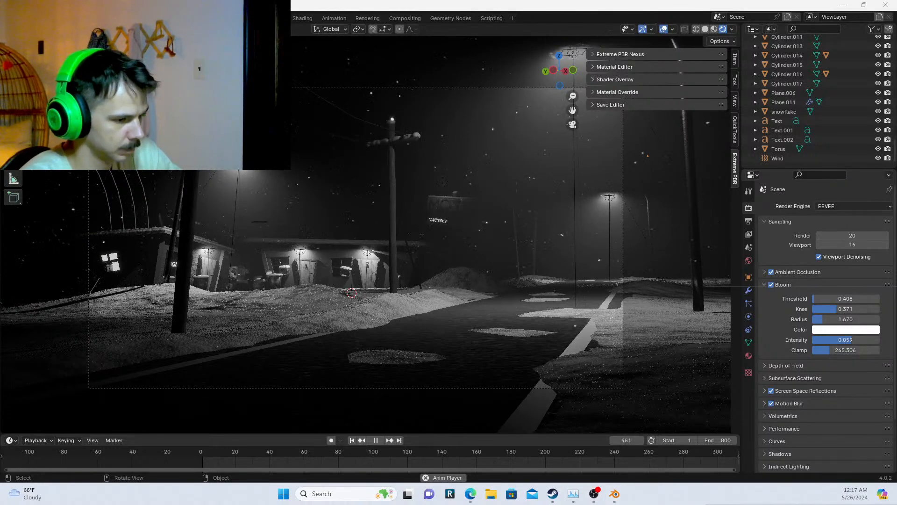
click(885, 5)
click(469, 263)
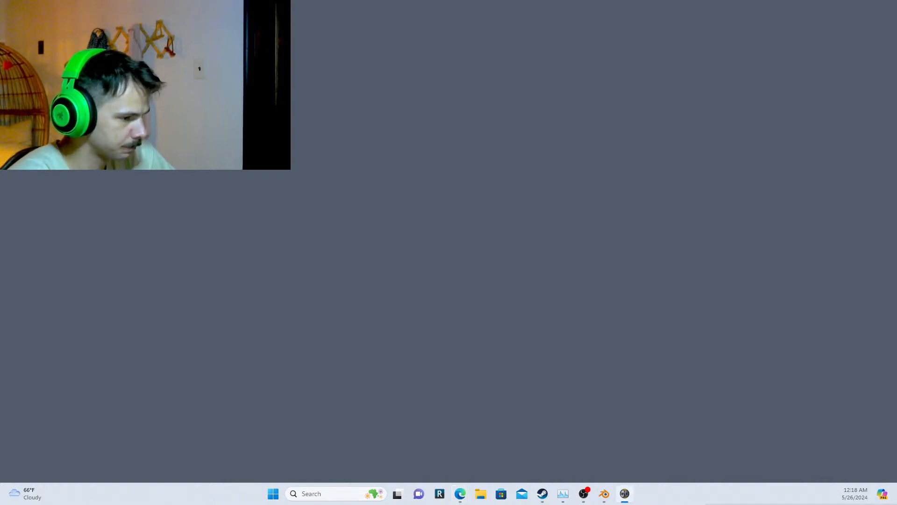
Switch to OBS and move its window off the display that shows the game
drag(397, 131, 443, 91)
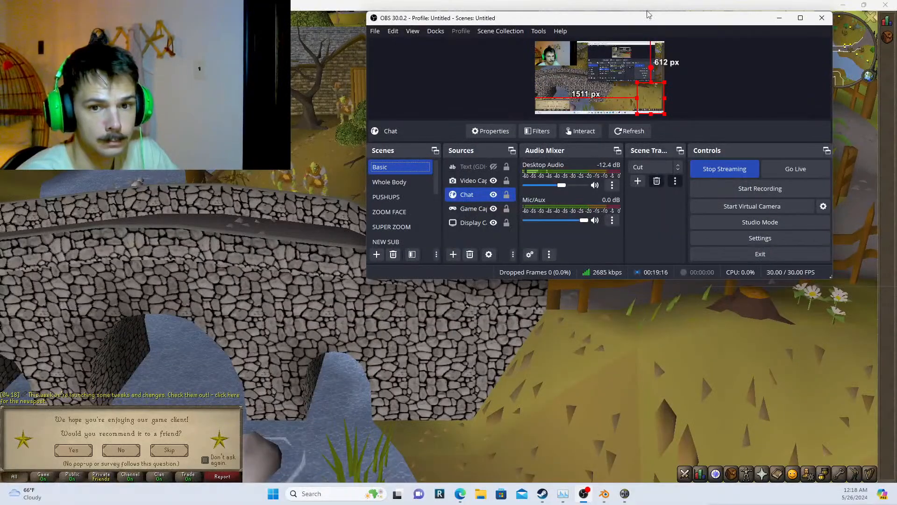
drag(652, 22, 0, 42)
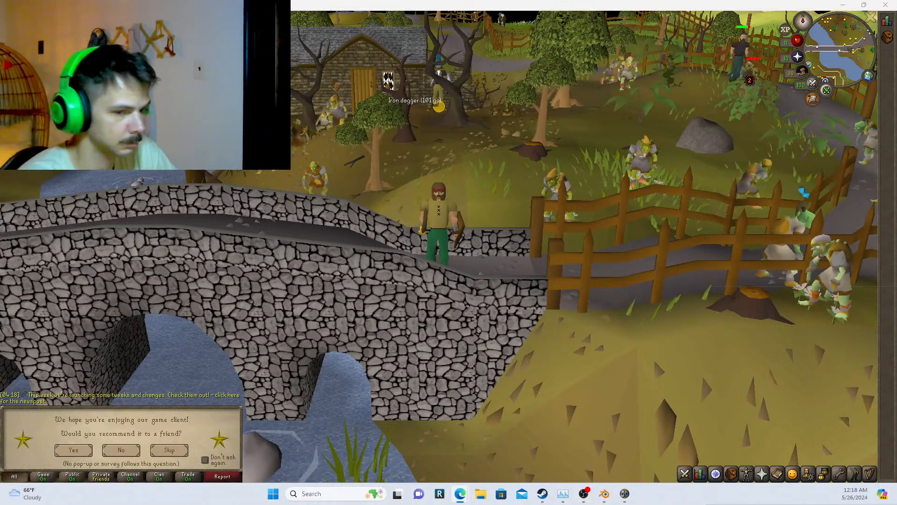
Walk the character off the stone bridge toward the goblins near the signpost
click(625, 274)
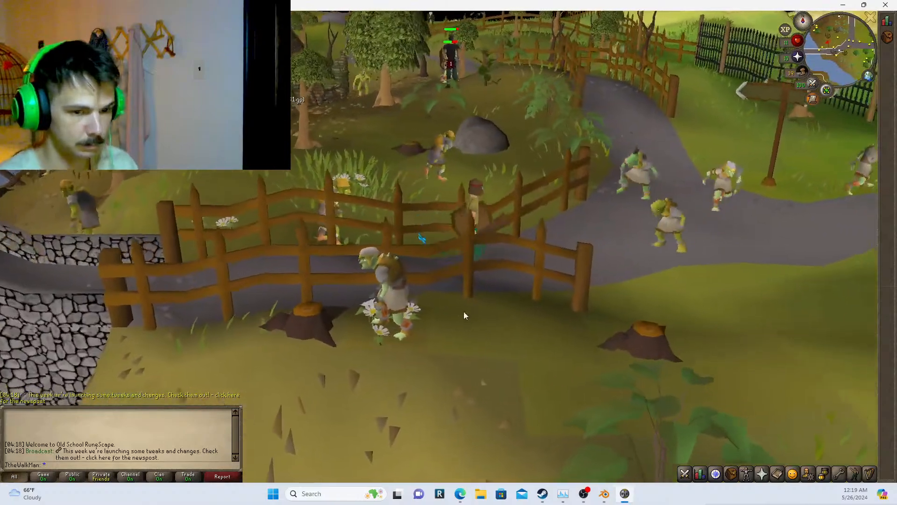
key(Right)
key(Up)
key(Left)
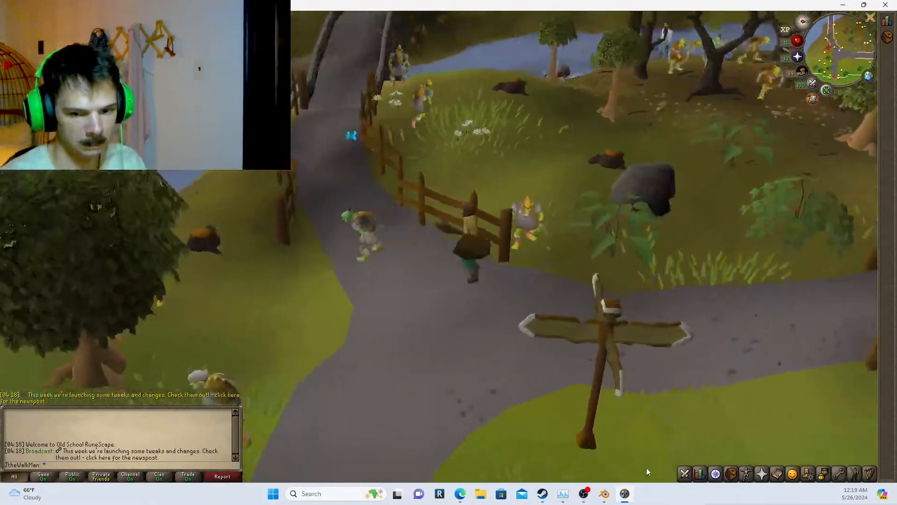
key(Left)
View the character's skill levels while following the goblin fight beside the path
click(699, 473)
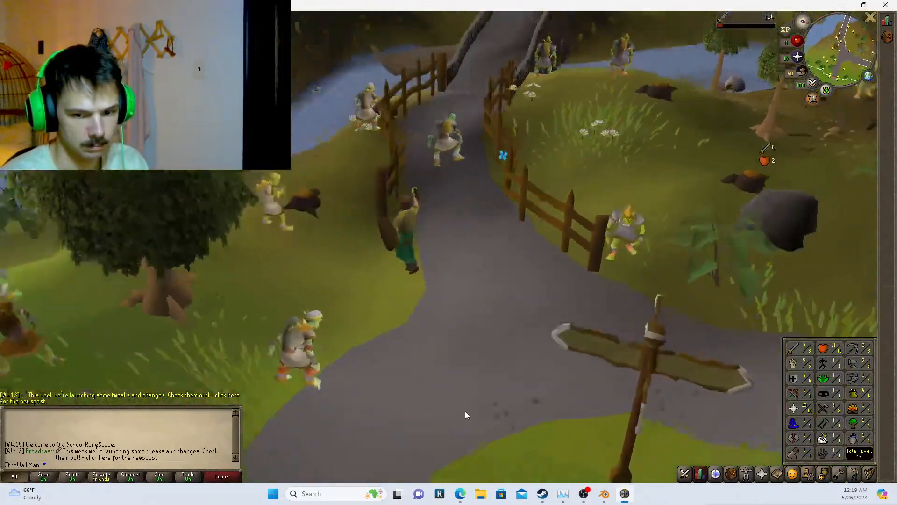
key(Left)
key(Down)
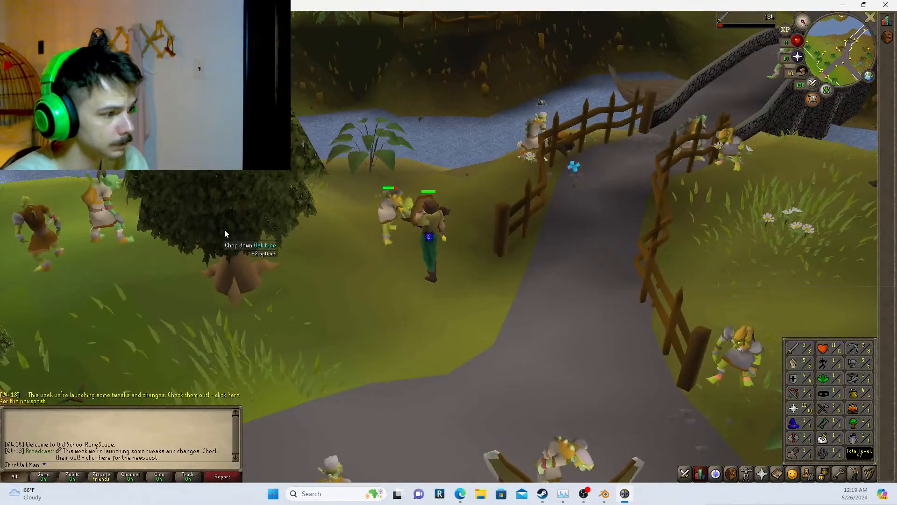
key(Left)
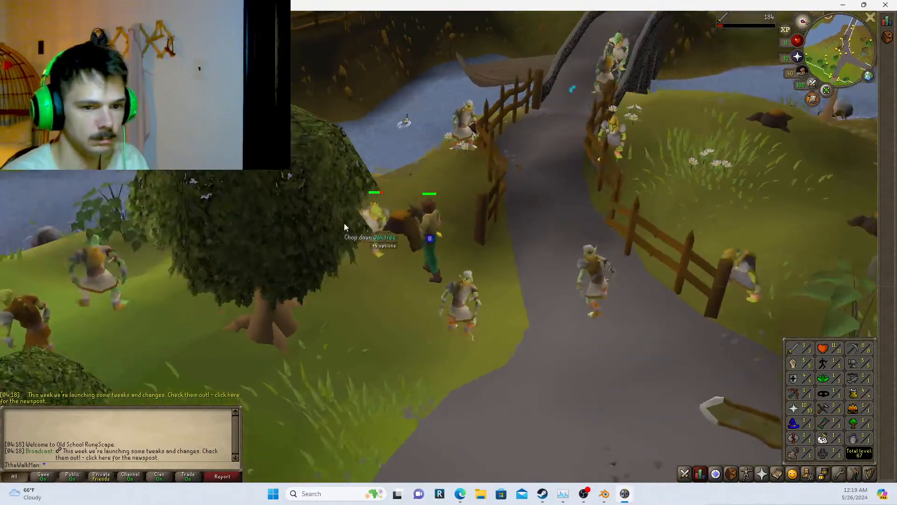
key(Right)
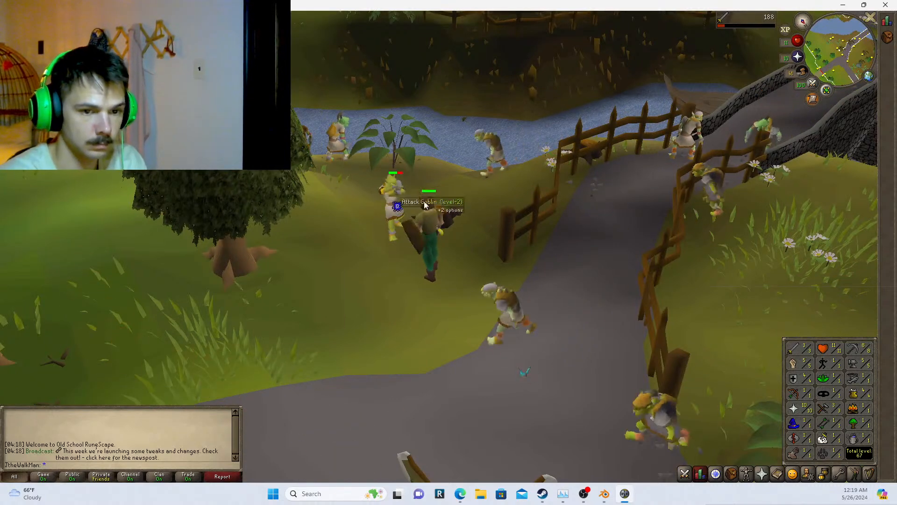
Switch the bronze scimitar's attack style to Slash, and set it back to Chop
click(685, 473)
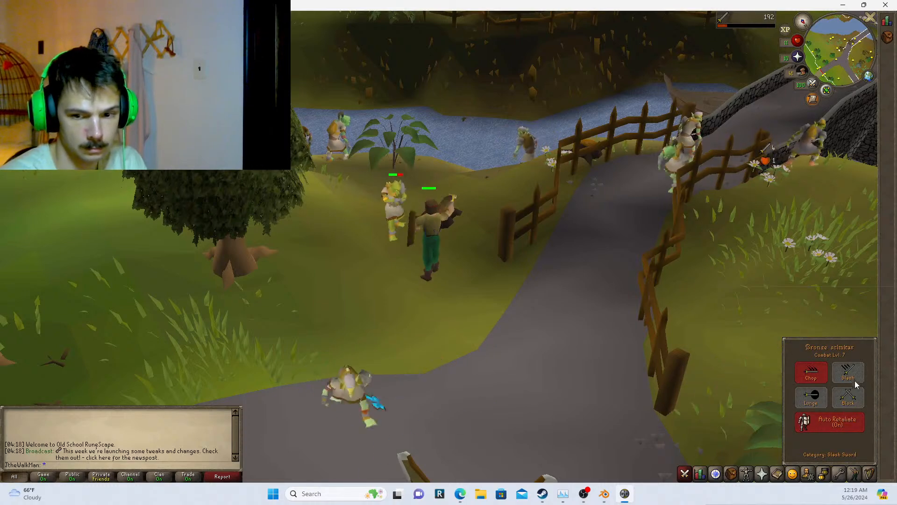
key(Left)
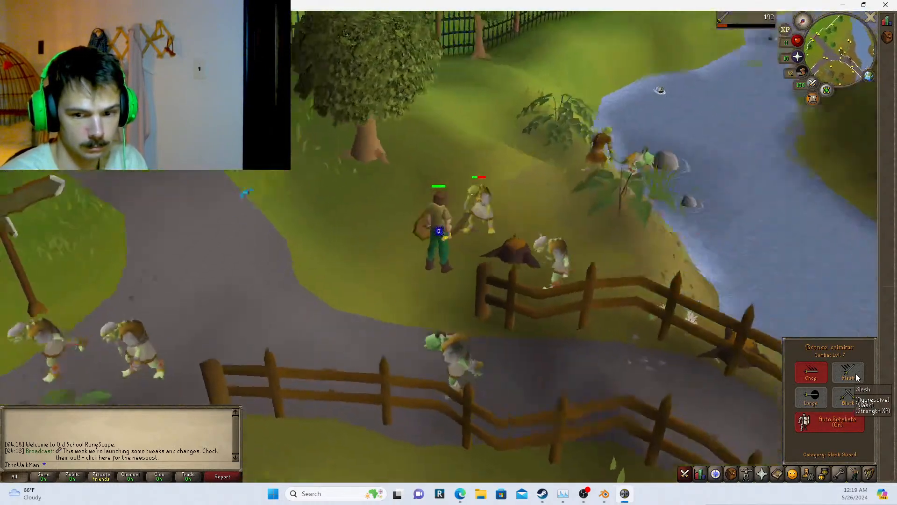
key(Left)
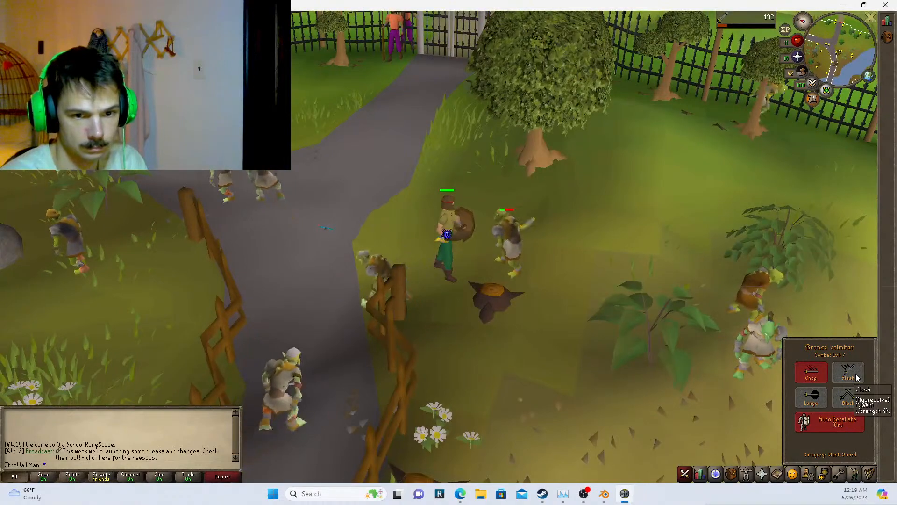
key(Right)
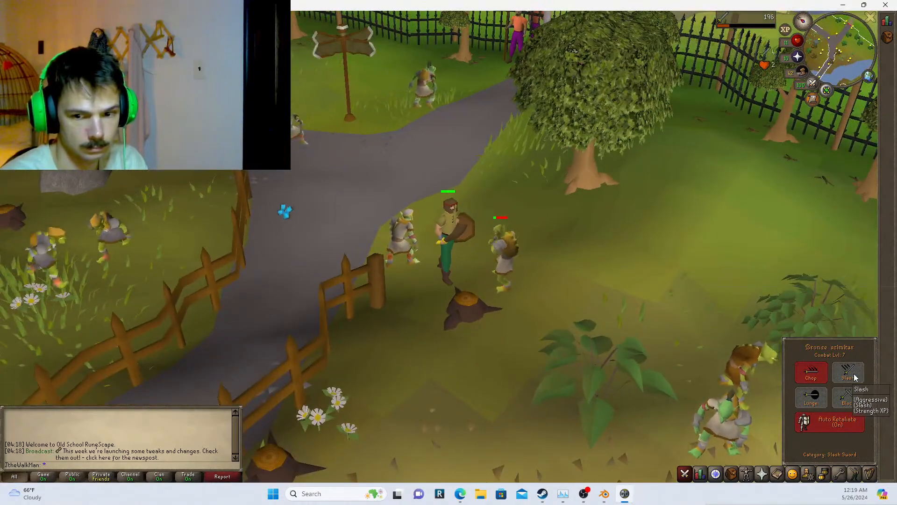
key(Right)
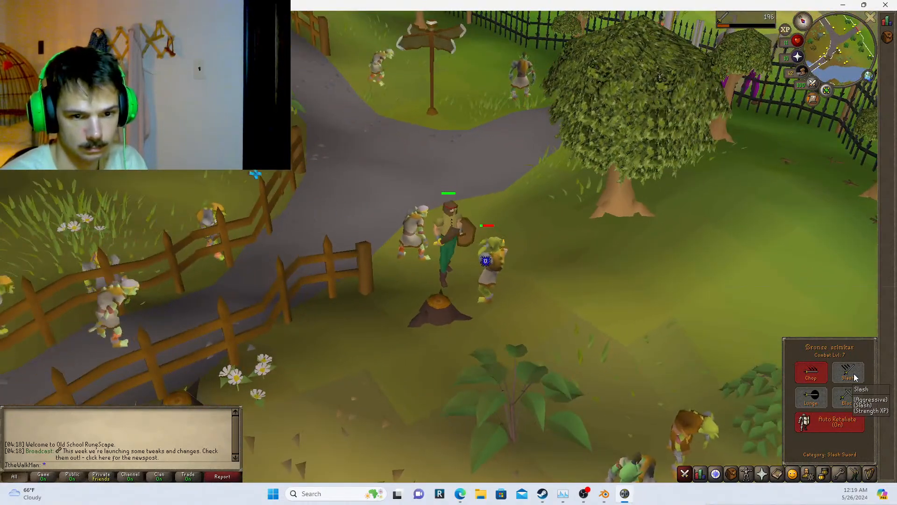
key(Right)
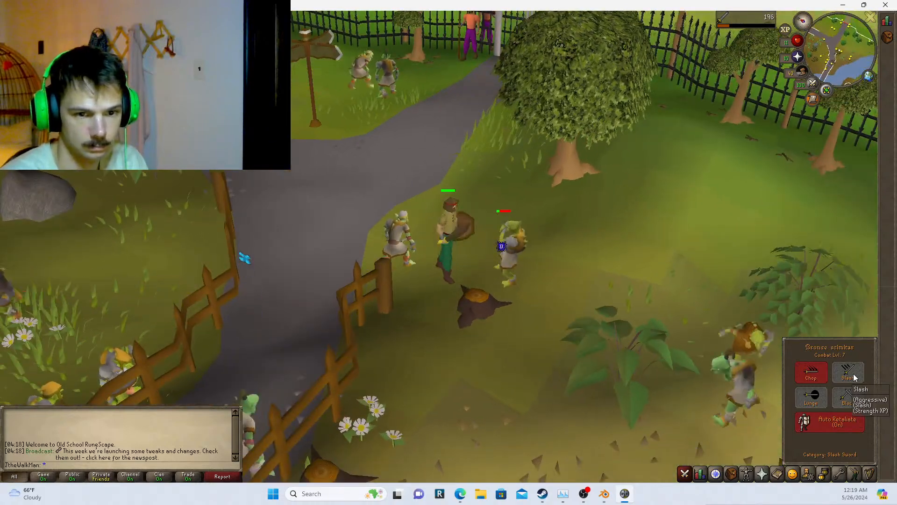
key(Right)
click(853, 375)
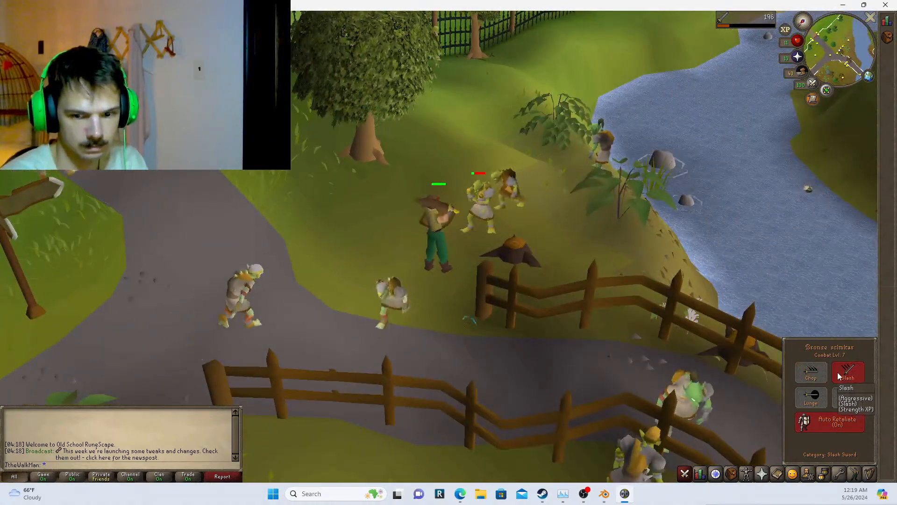
key(Right)
click(818, 375)
key(Right)
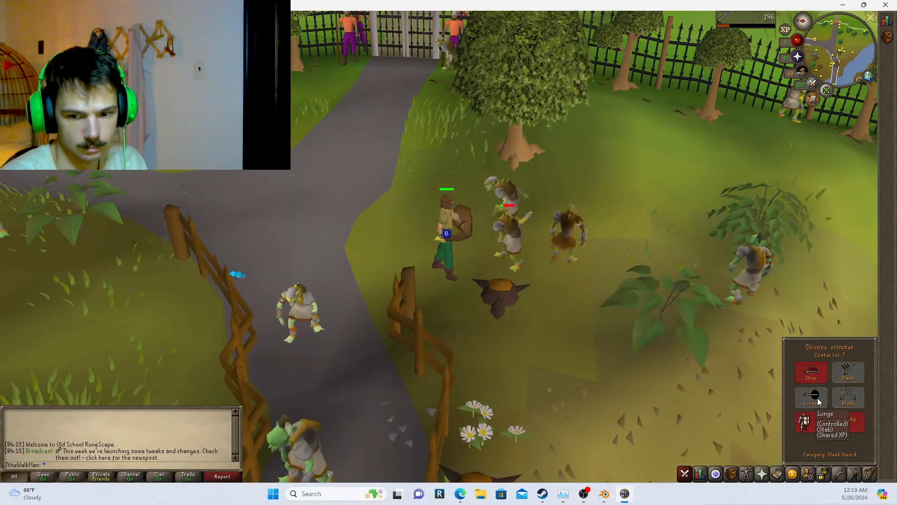
Check the character's skill levels again and return to the bronze scimitar's combat options
key(Right)
click(700, 475)
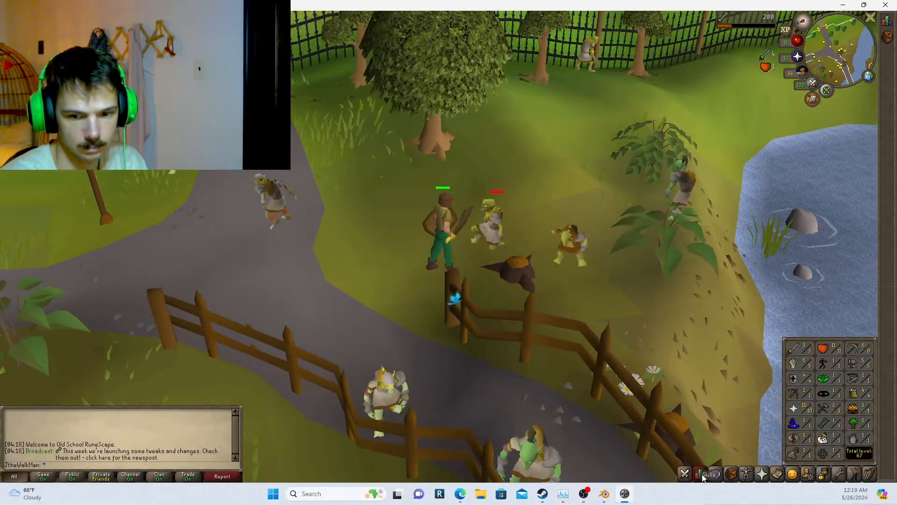
click(685, 474)
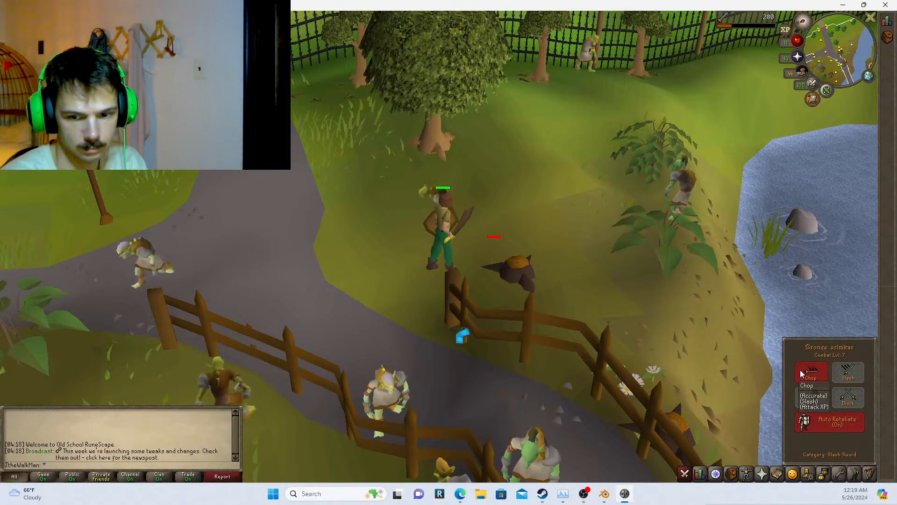
Pick up the bones lying with the hammer beside the tree stump
key(Left)
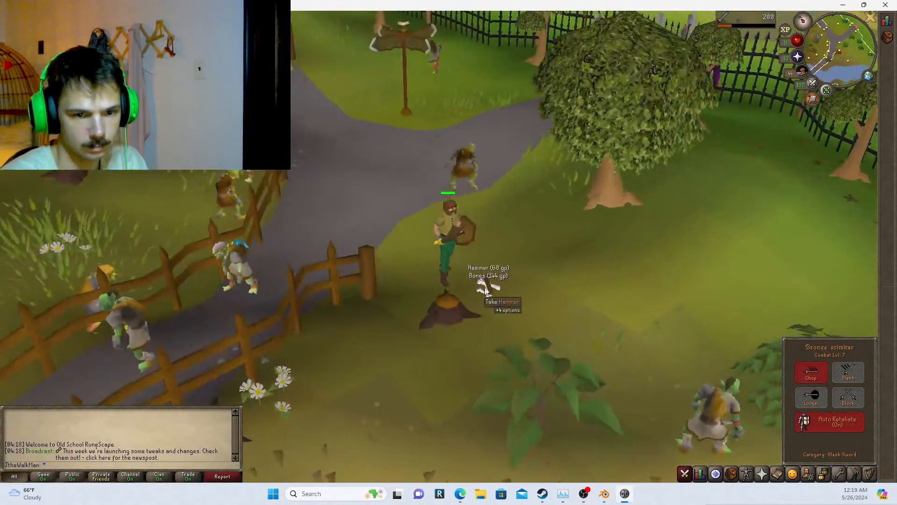
right_click(479, 291)
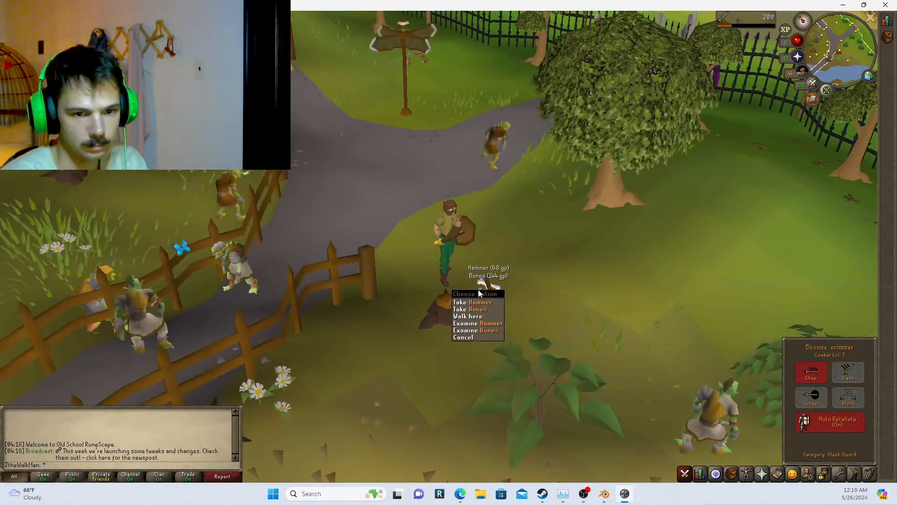
click(476, 310)
Attack the level-2 goblin by the end of the wooden fence
key(Left)
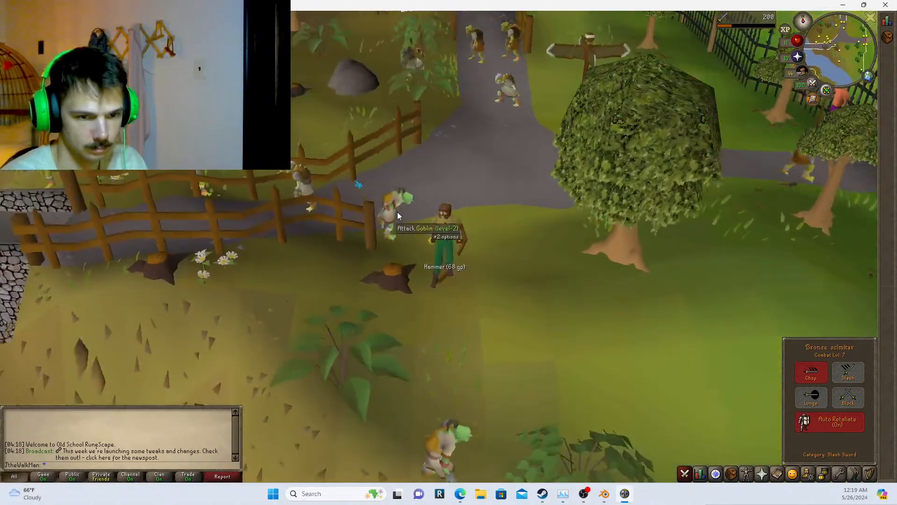
click(397, 212)
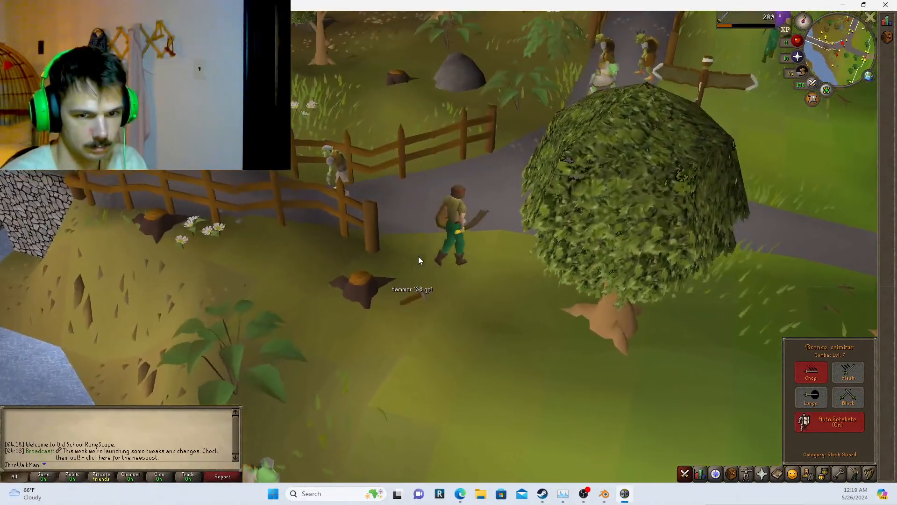
key(Left)
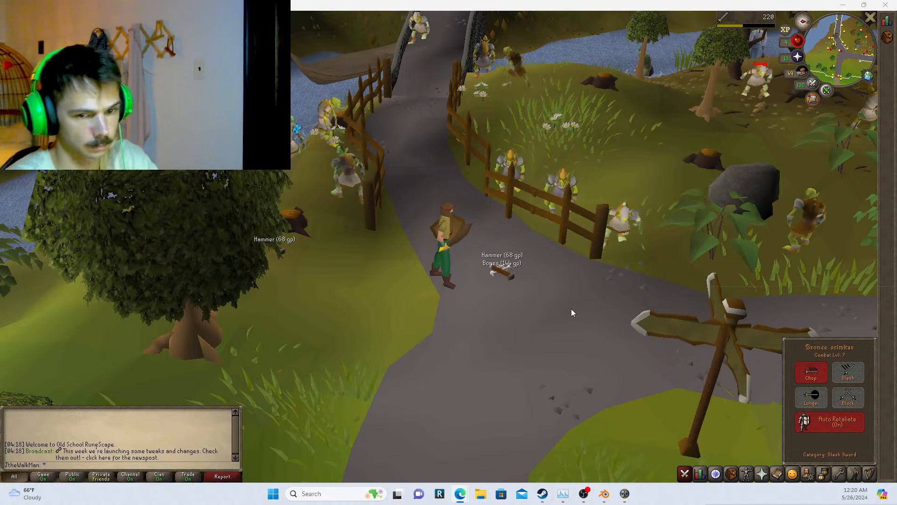
Pick up the bones lying with the hammer on the path near the wooden fence
right_click(505, 269)
click(500, 288)
key(Right)
key(Right)
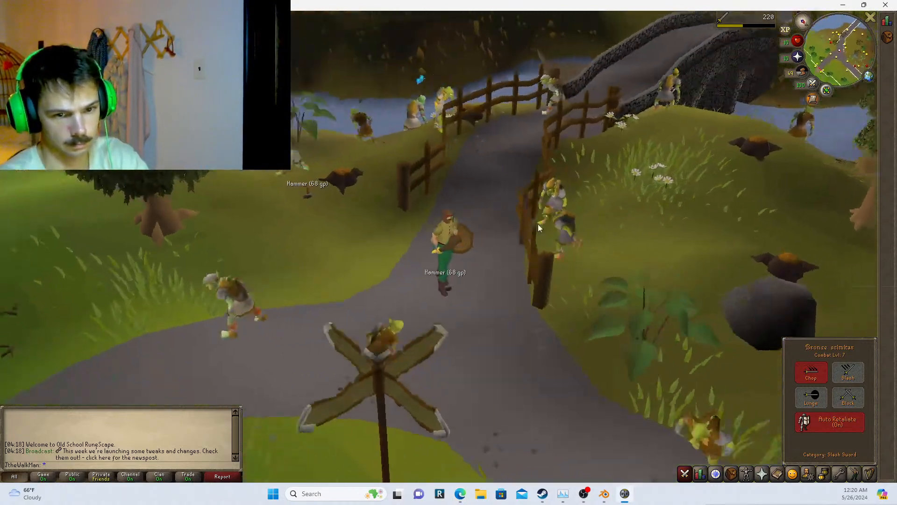
Attack the level-2 goblin near the hammer at the fence end, and open the quest list during the fight
click(411, 285)
key(Right)
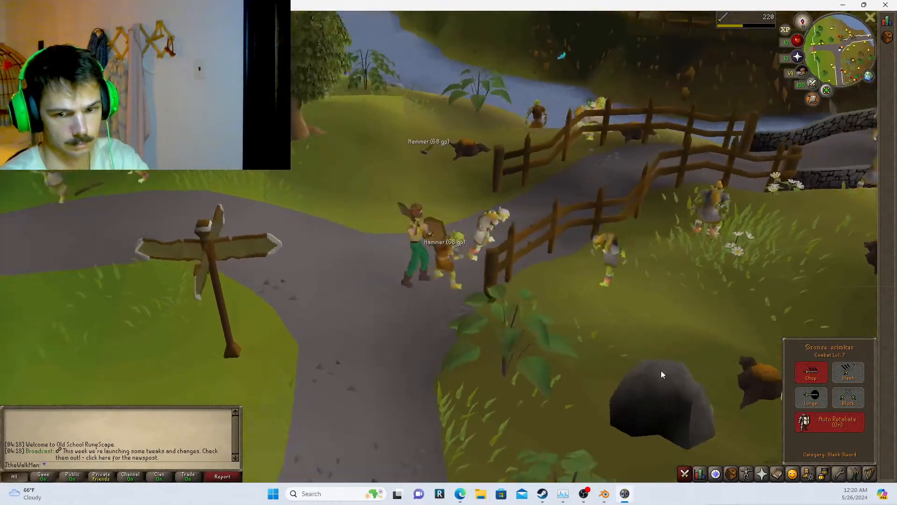
click(710, 474)
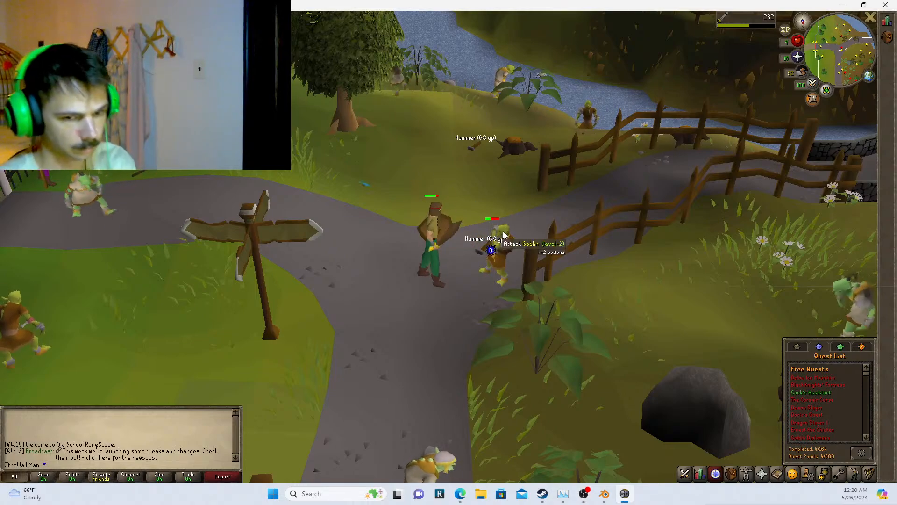
middle_drag(504, 234, 420, 283)
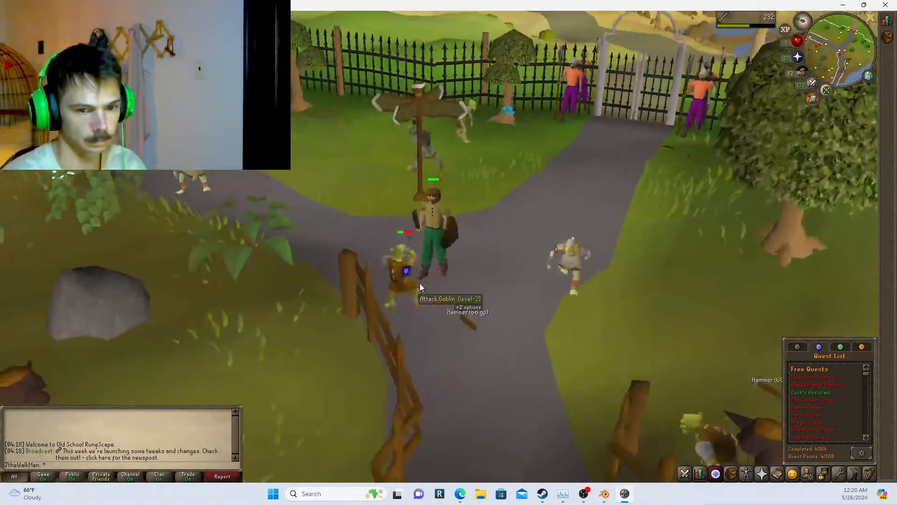
key(Right)
key(Right)
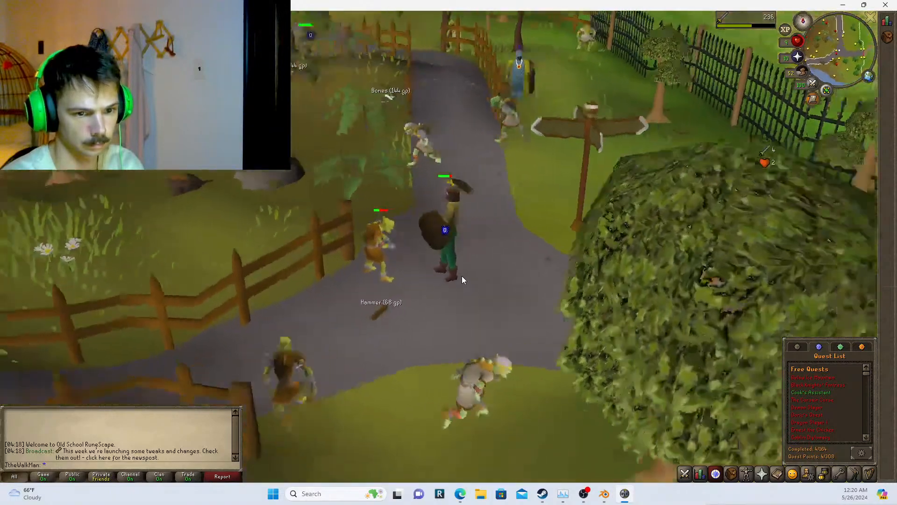
key(Right)
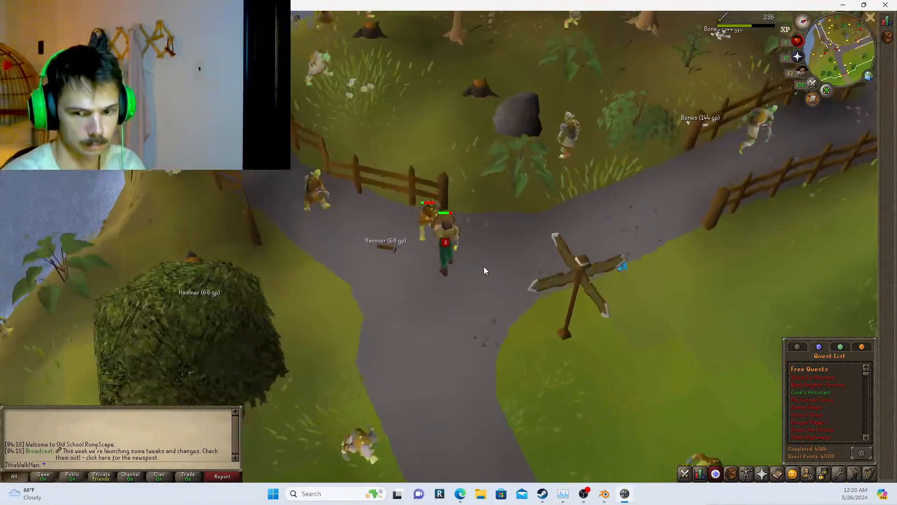
key(Down)
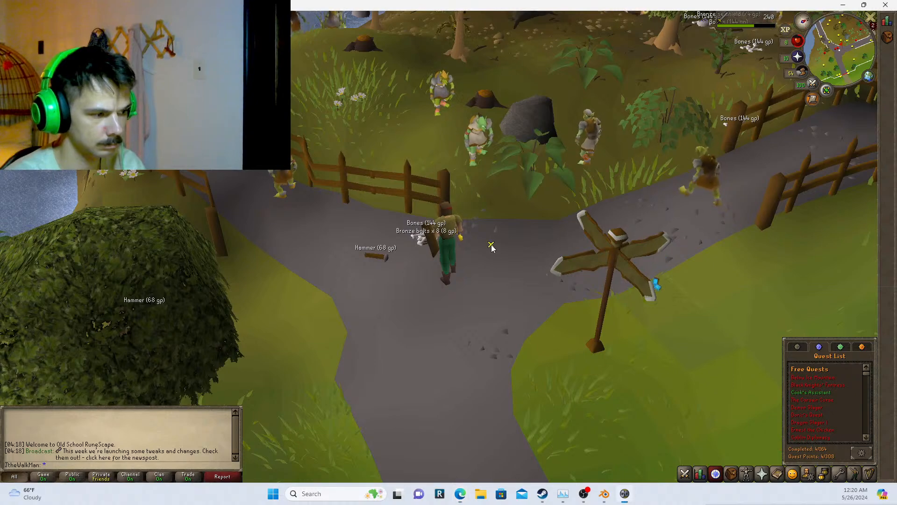
Attack the level-2 goblin on the path near the hammer, and open the inventory during the fight
middle_drag(491, 244, 439, 248)
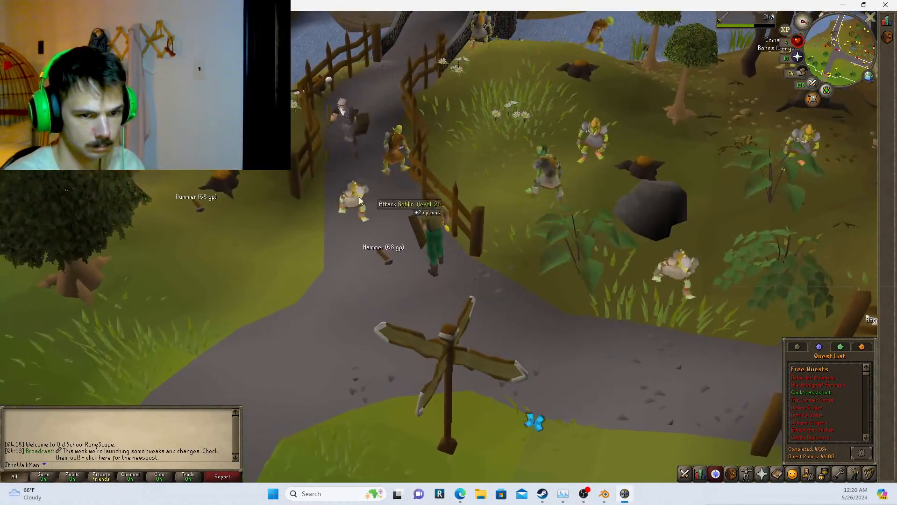
click(376, 205)
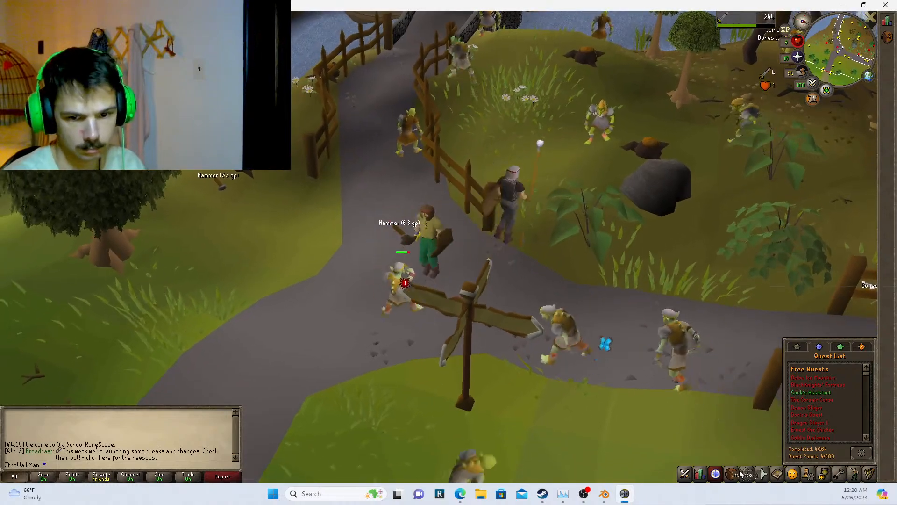
click(731, 473)
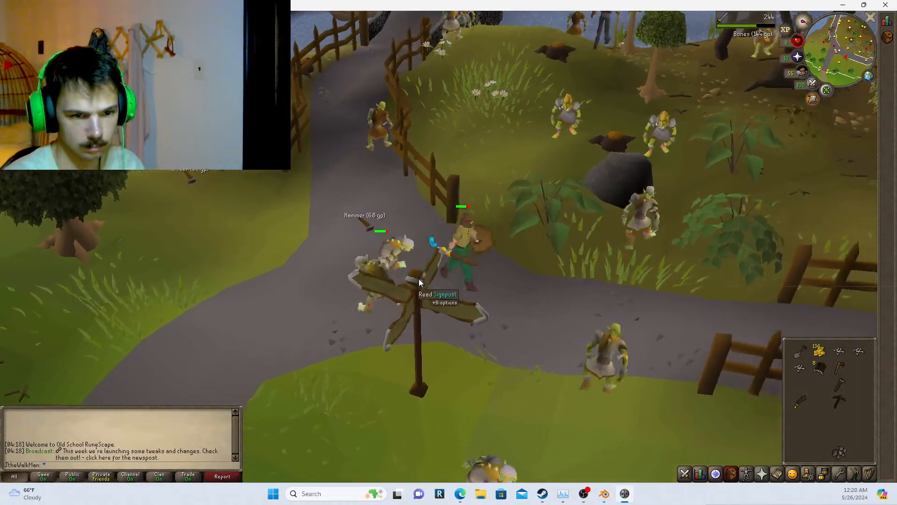
click(384, 236)
key(Right)
key(Right)
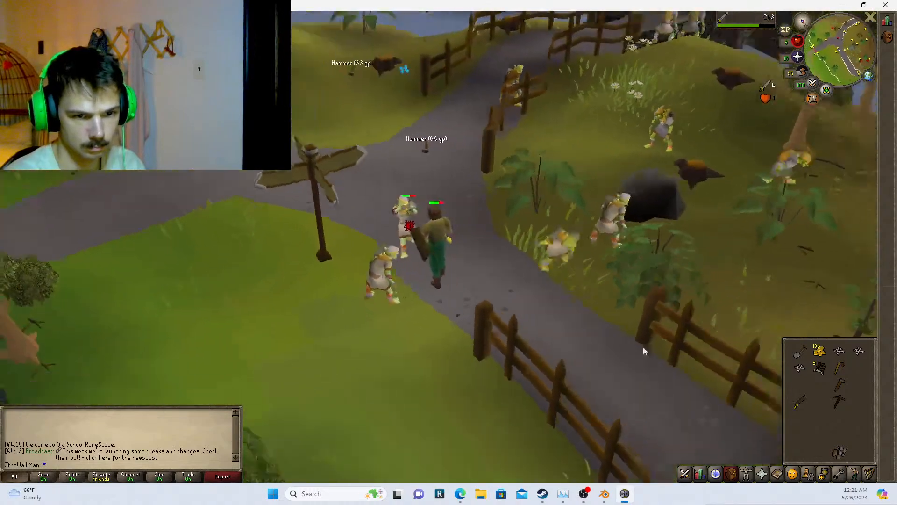
key(Left)
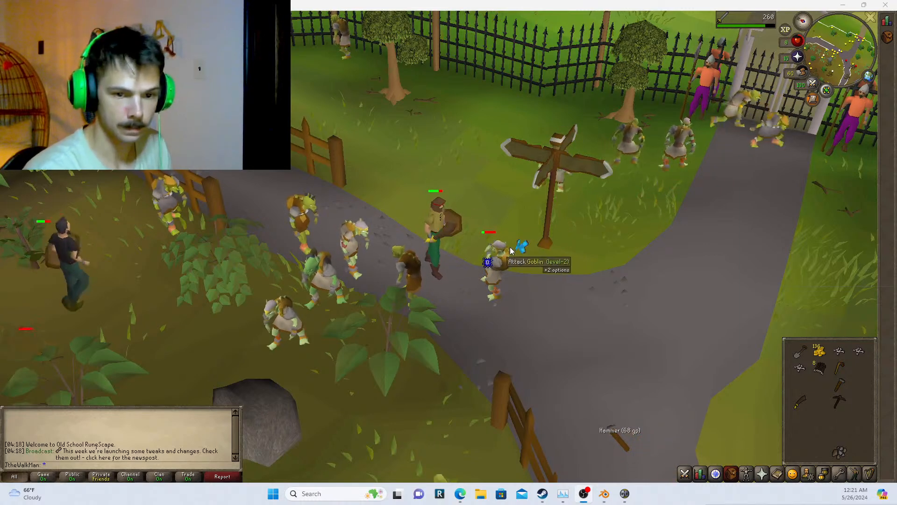
Attack the level-2 goblin on the path near the signpost, and pick up the coins and bones it drops
right_click(493, 261)
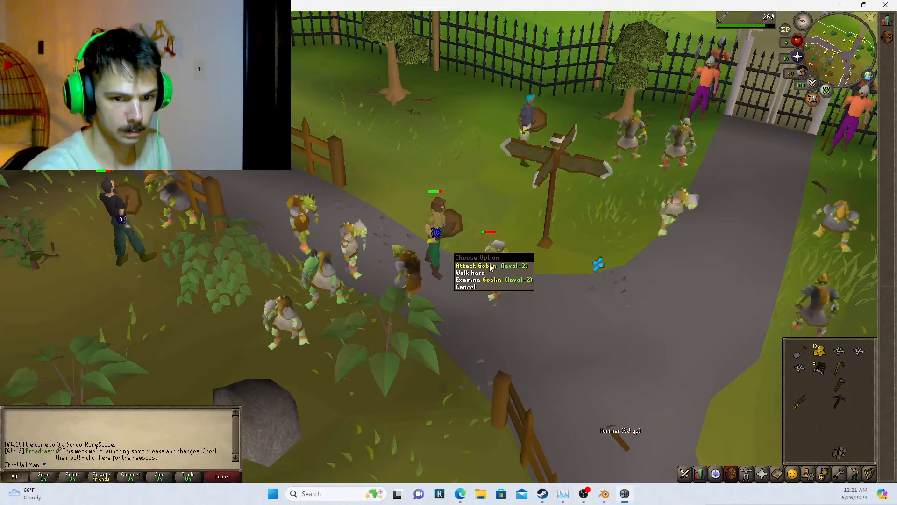
click(490, 267)
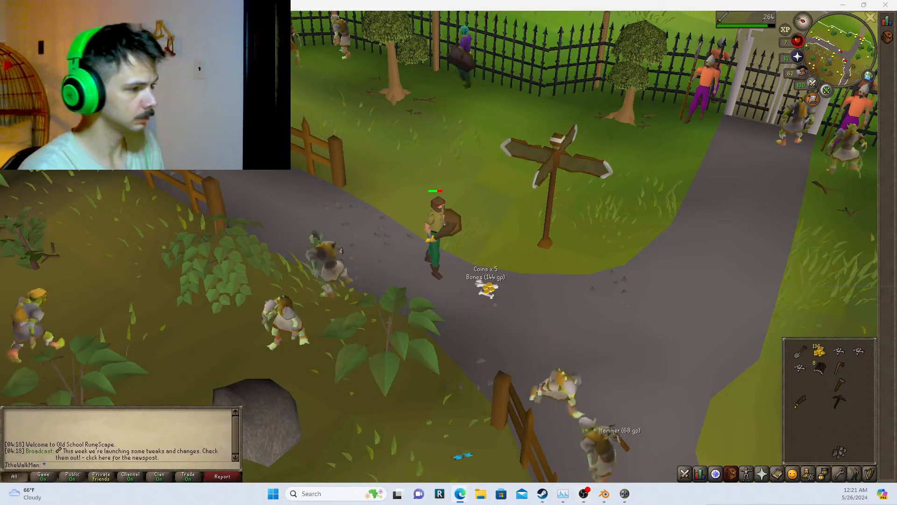
click(486, 287)
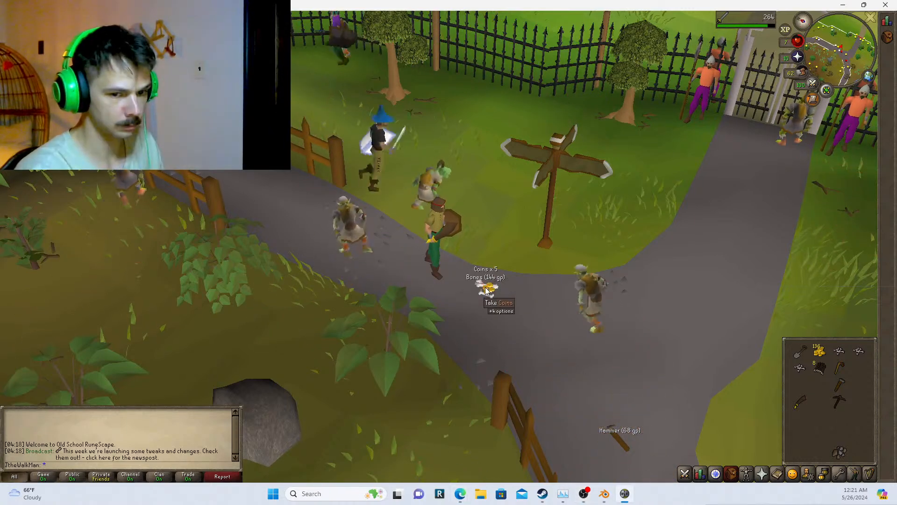
right_click(448, 281)
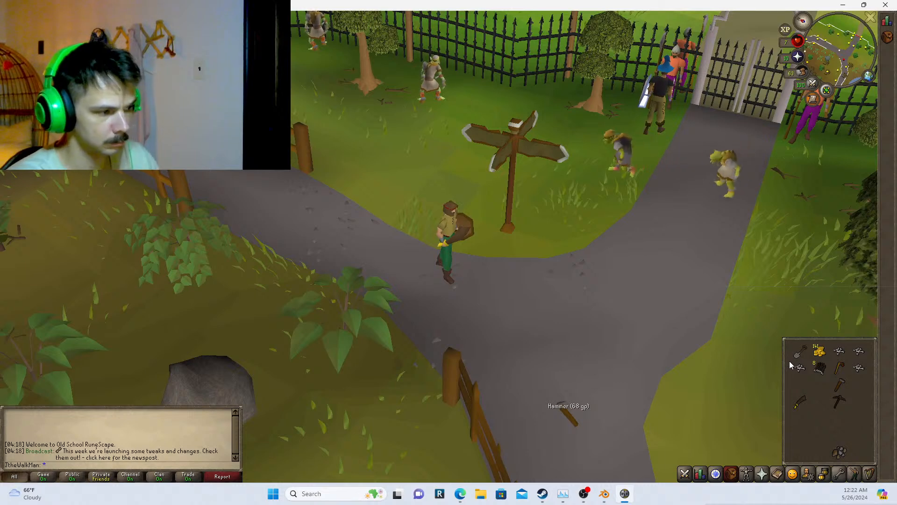
Bury three of the bones from the inventory
click(859, 369)
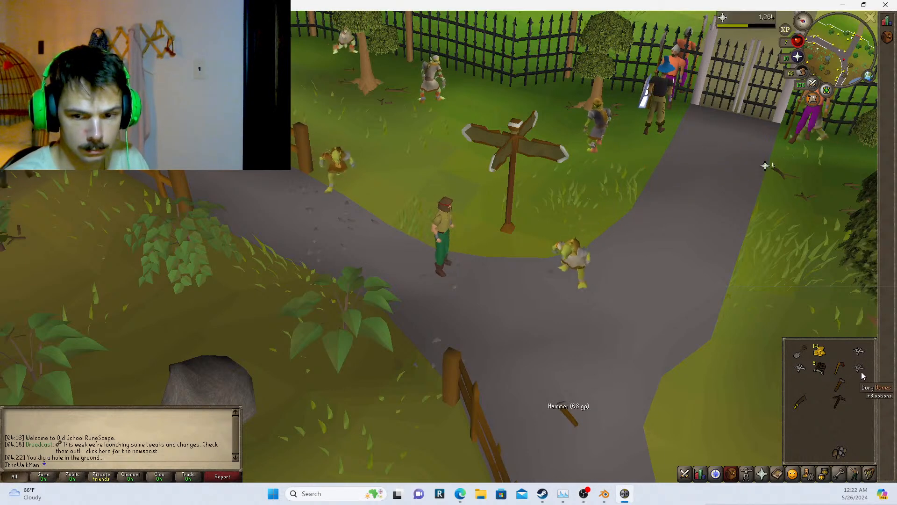
click(800, 368)
click(839, 351)
click(859, 354)
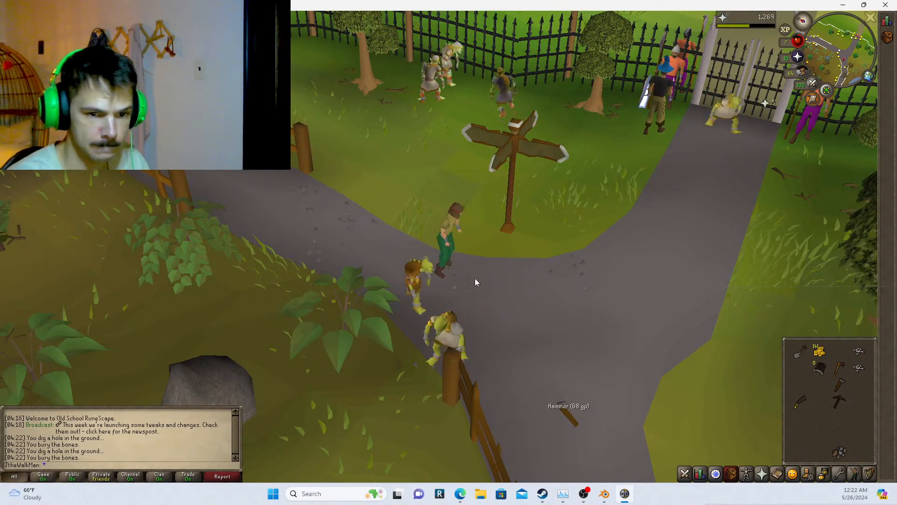
Attack the level-2 goblin beside the leafy plant at the fence end, and check the character's skill levels during the fight
click(424, 290)
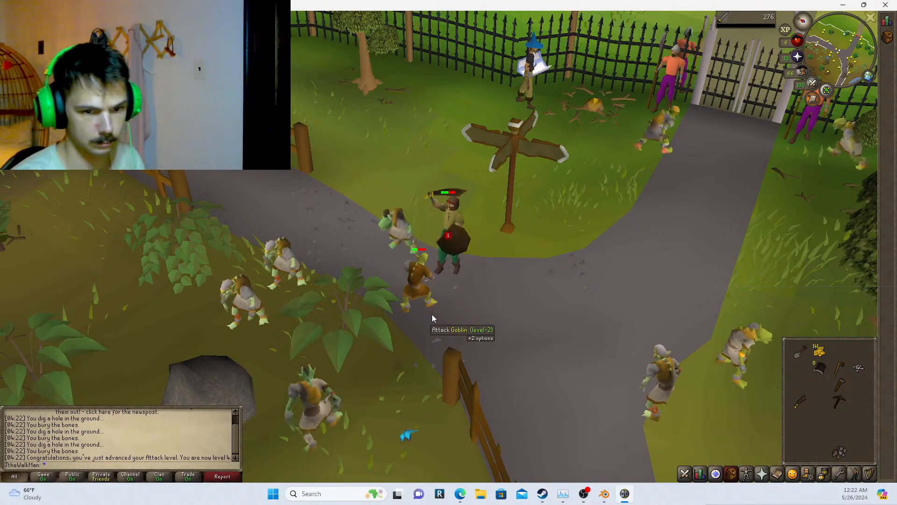
key(Left)
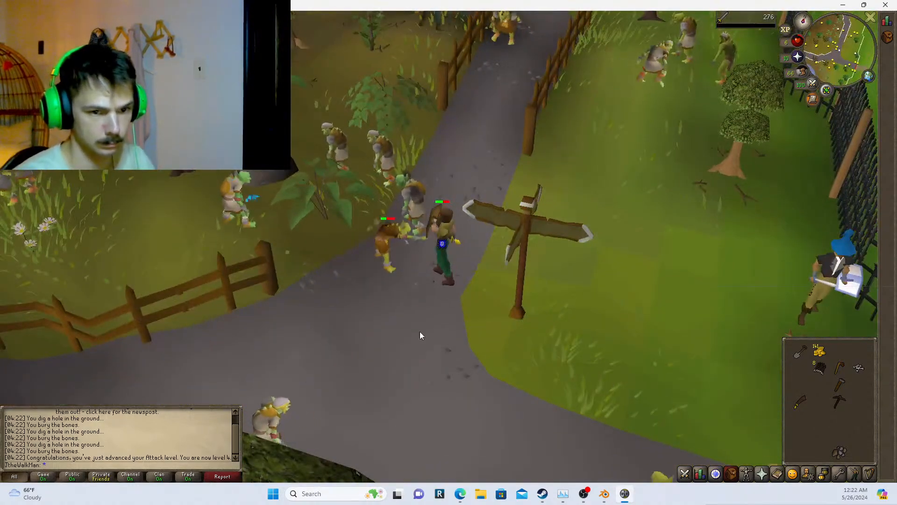
click(715, 475)
click(699, 474)
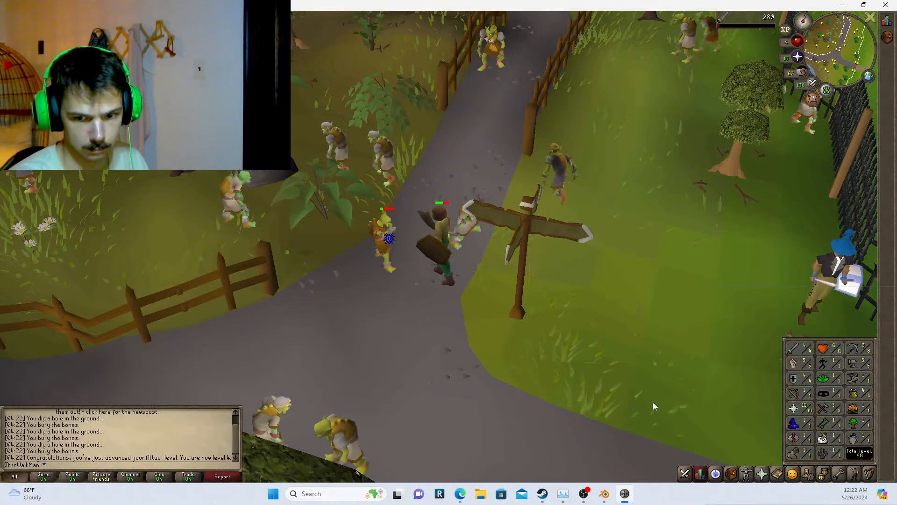
key(Right)
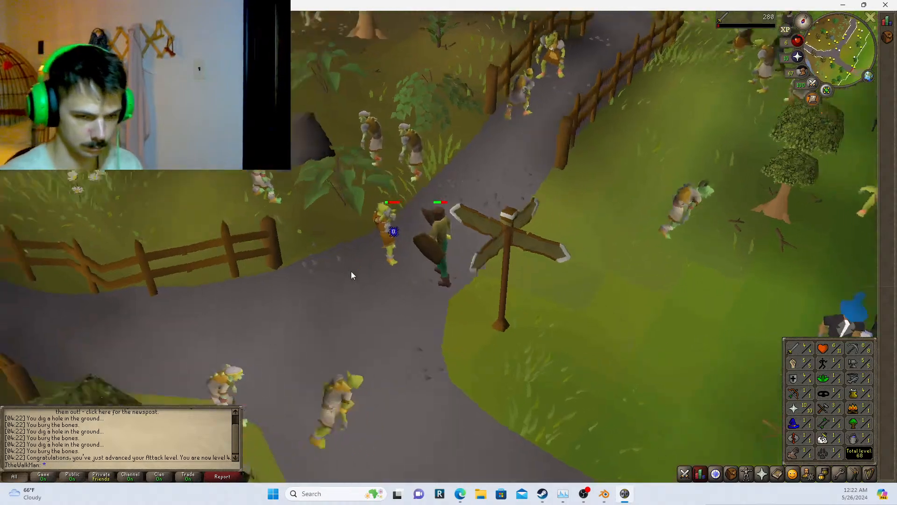
key(Right)
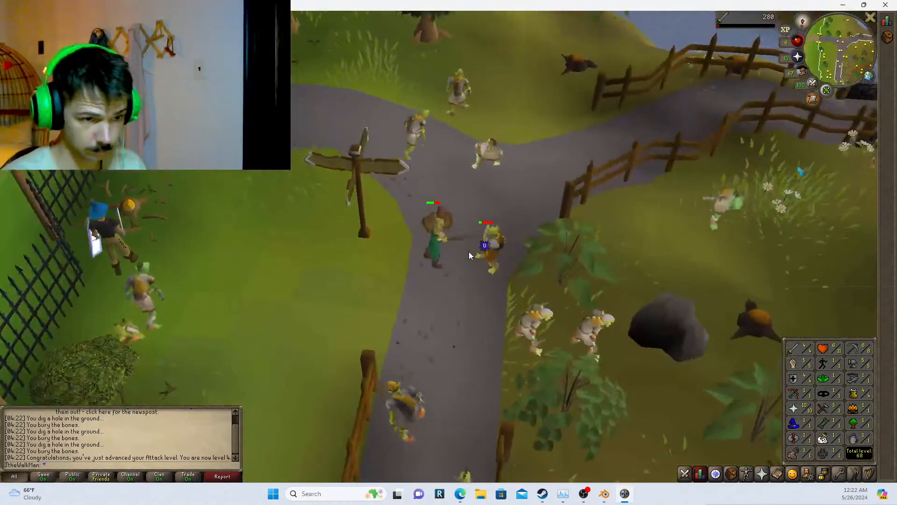
key(Right)
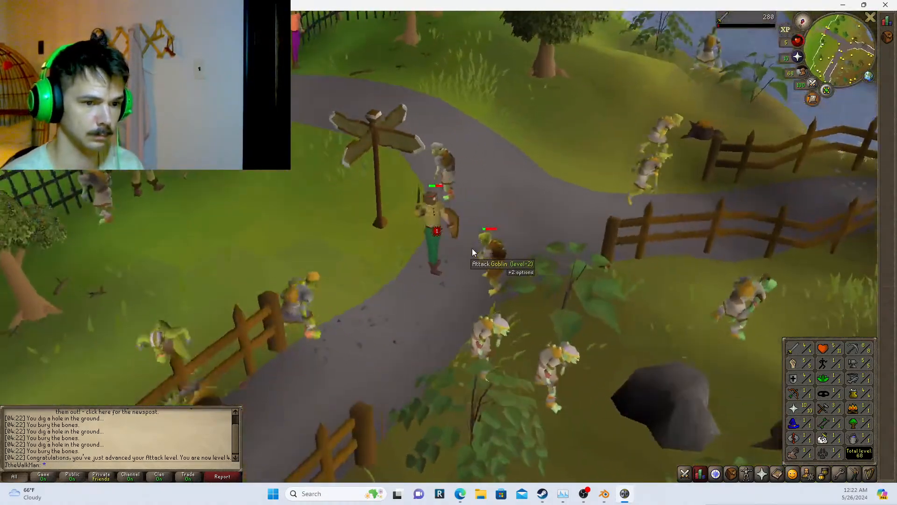
key(Right)
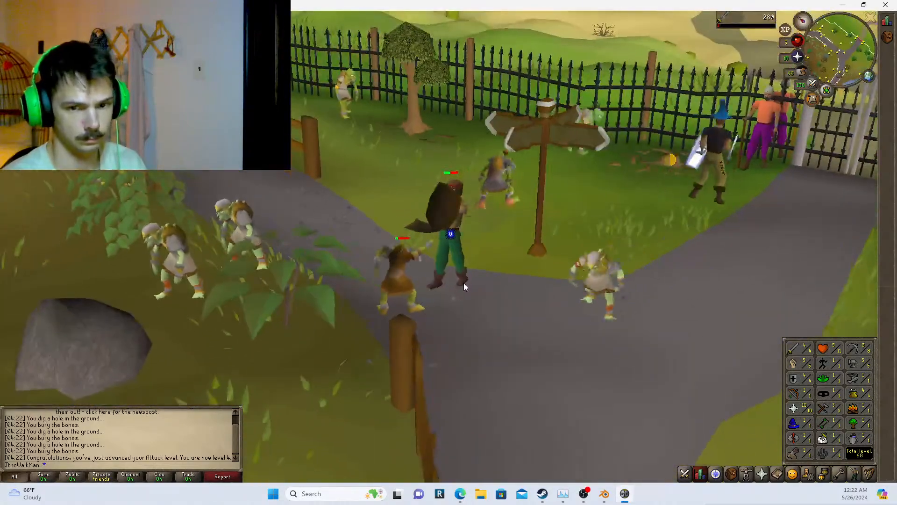
key(Right)
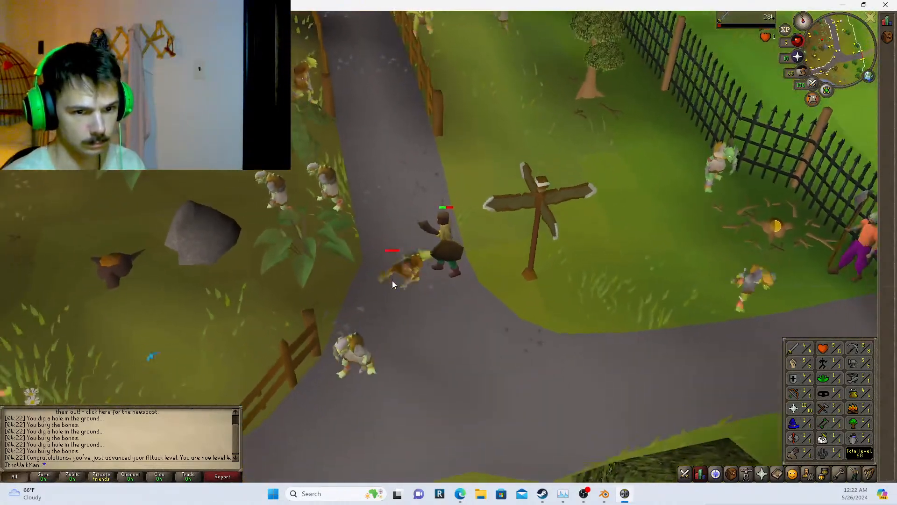
key(Right)
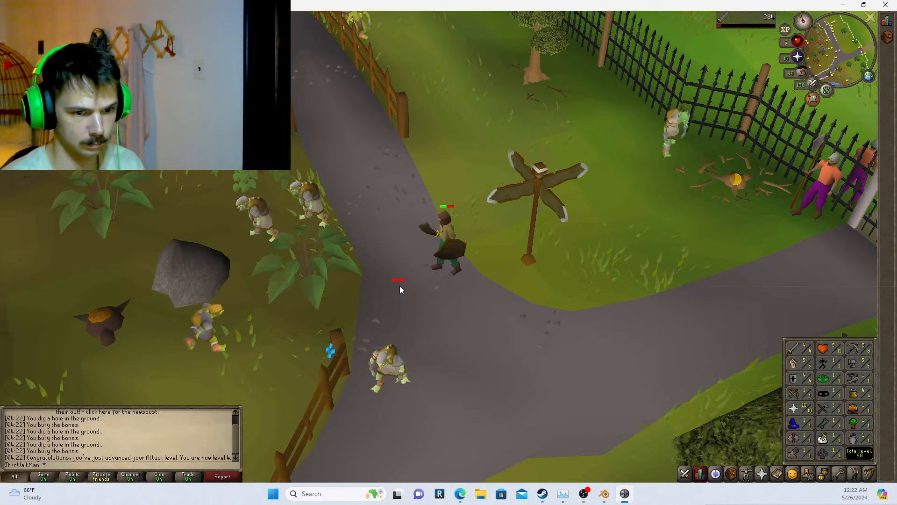
Pick up and equip the dropped bronze sq shield, and bury the two bones in the inventory
click(419, 286)
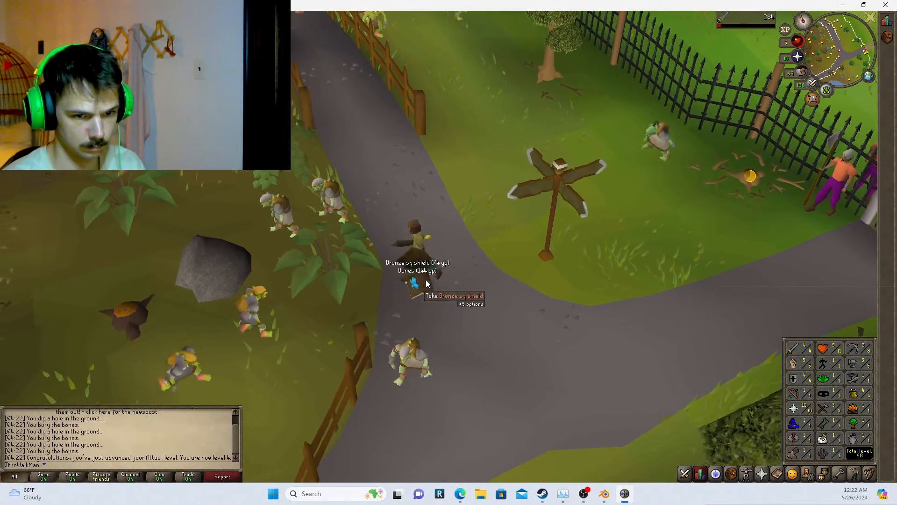
click(732, 473)
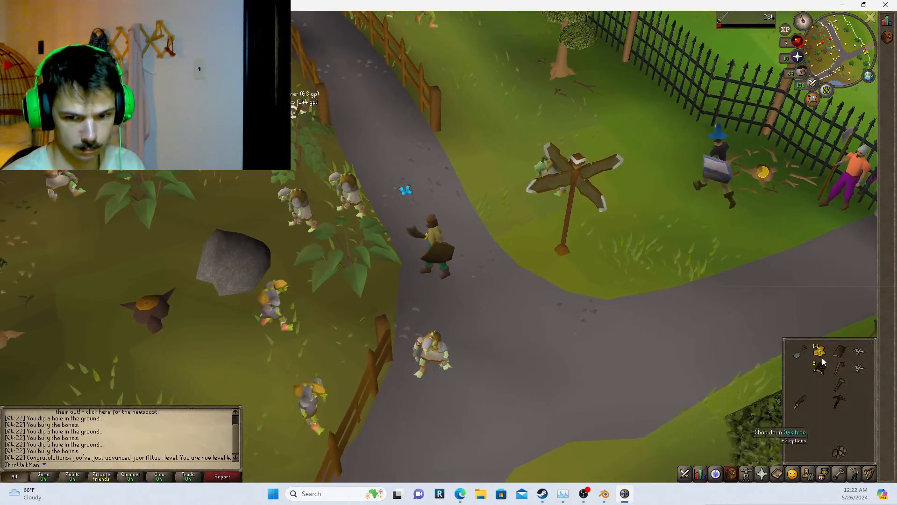
click(859, 371)
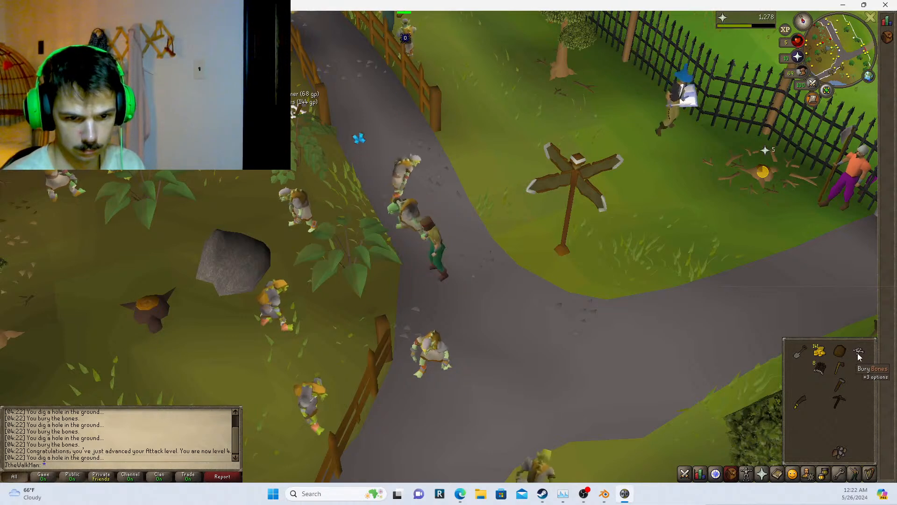
click(855, 353)
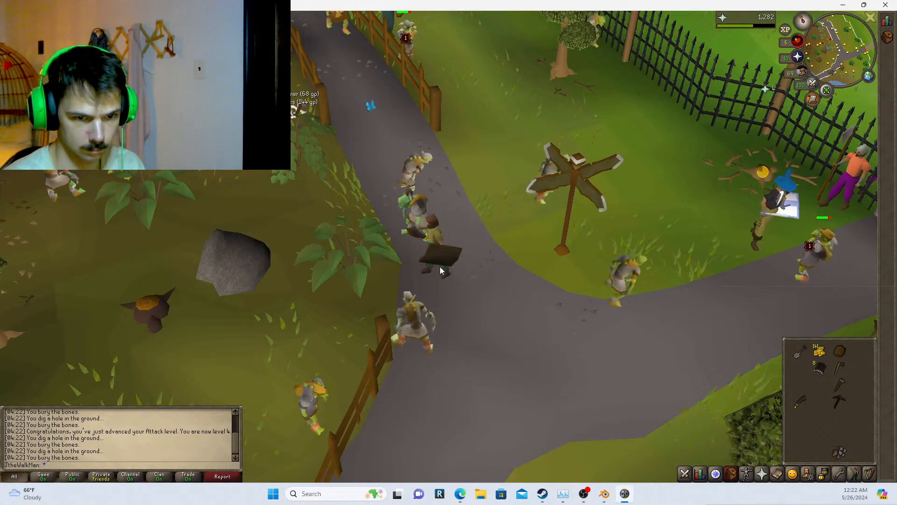
Attack the goblin standing right behind the character on the path between the leafy plant and the signpost
click(419, 216)
key(Left)
key(Left)
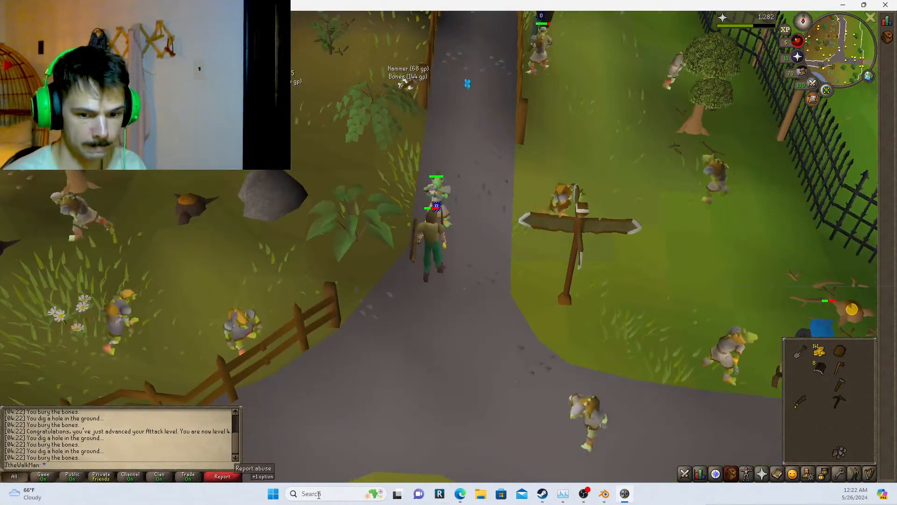
Check the bronze scimitar's attack style and the Attack skill's XP remaining to the next level
click(685, 473)
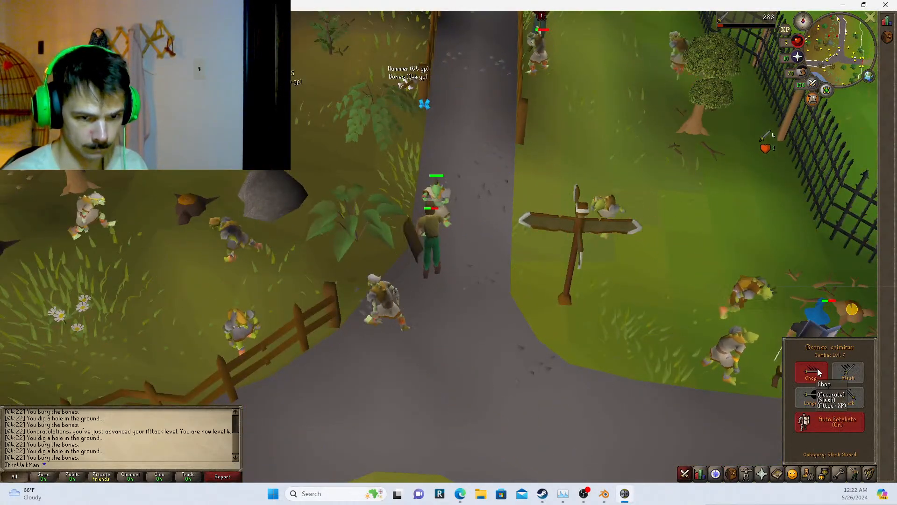
click(700, 474)
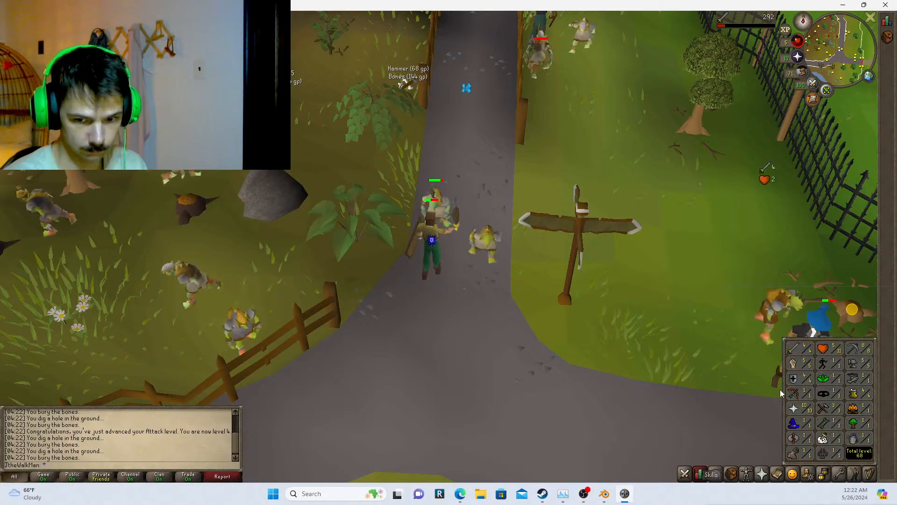
mouse_move(802, 352)
key(Right)
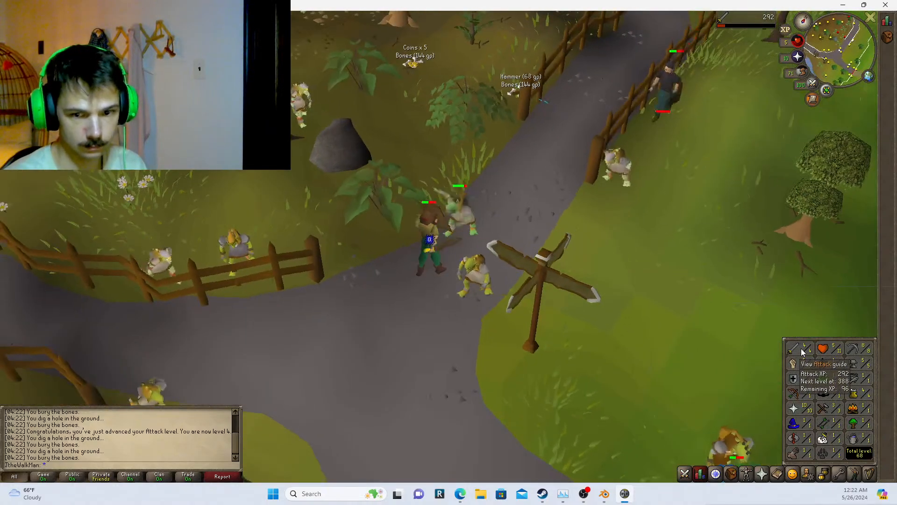
Pick up the bones left by the defeated goblin on the path beside the leafy plant, and bury them from the inventory
key(Right)
key(Right)
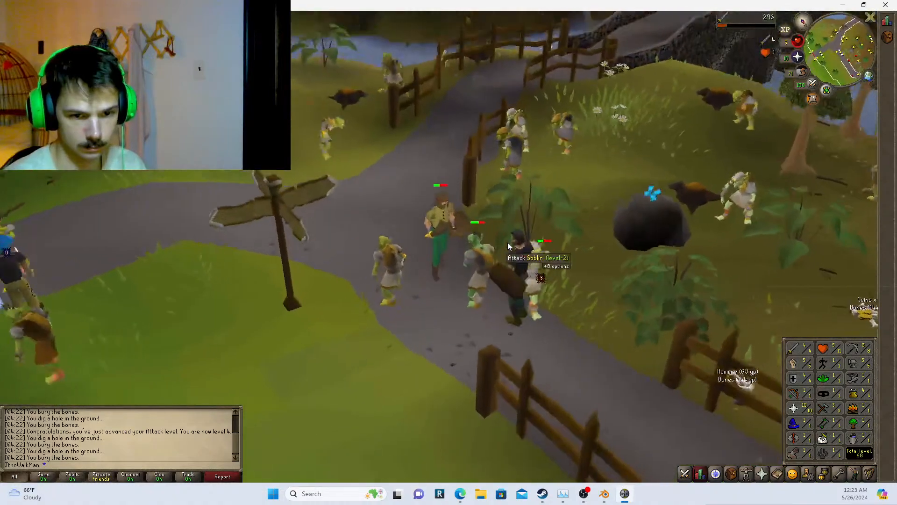
key(Right)
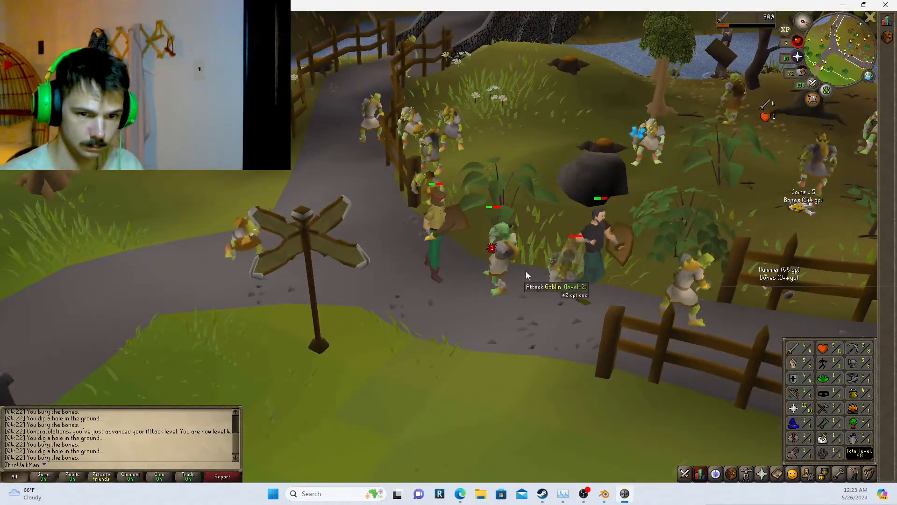
key(Right)
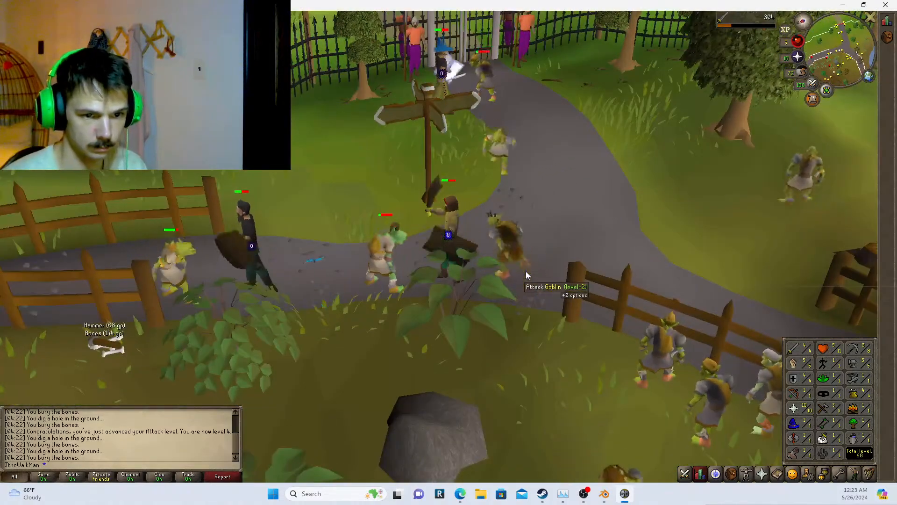
key(Right)
key(Right)
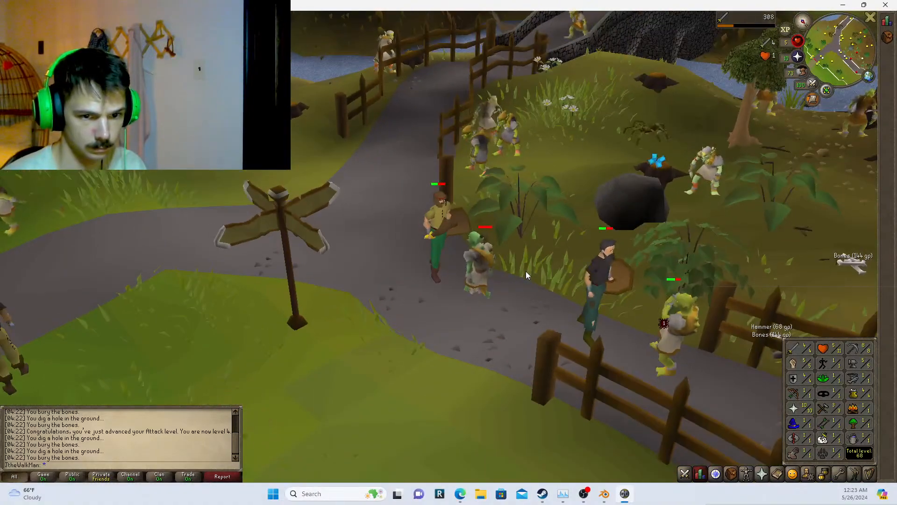
key(Up)
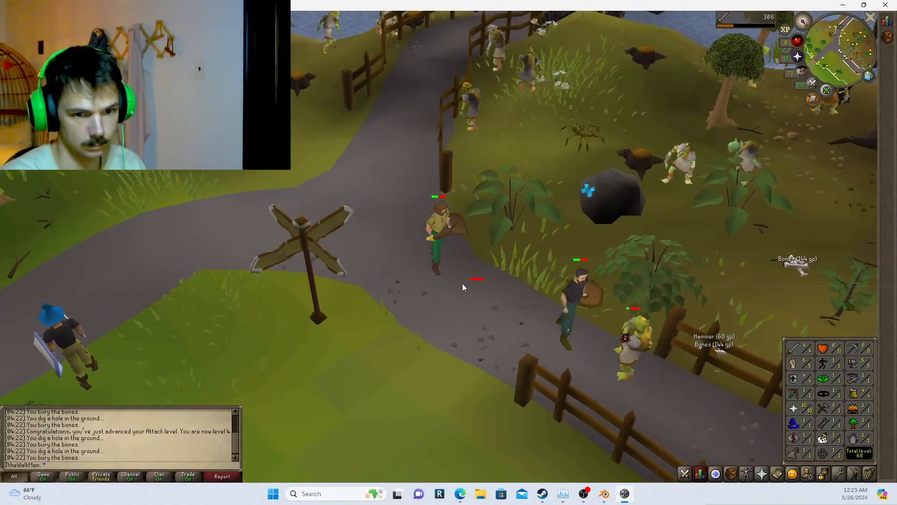
click(475, 282)
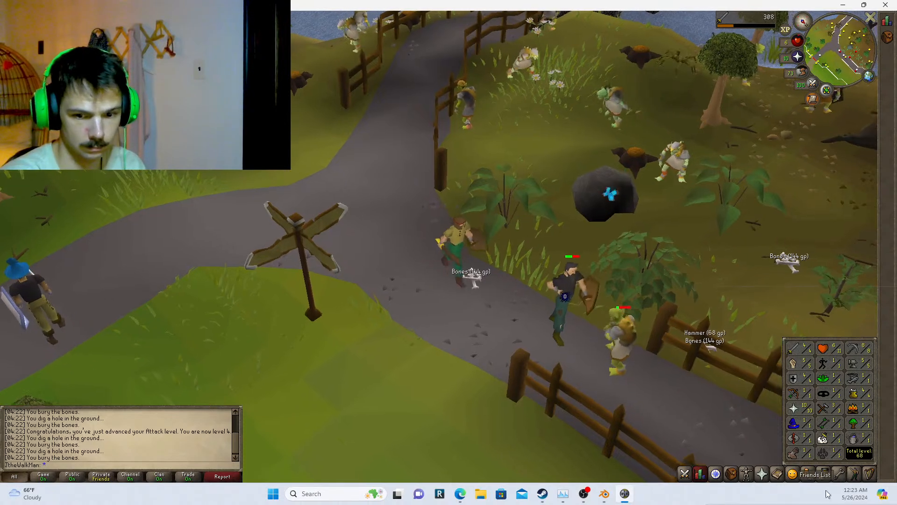
click(746, 474)
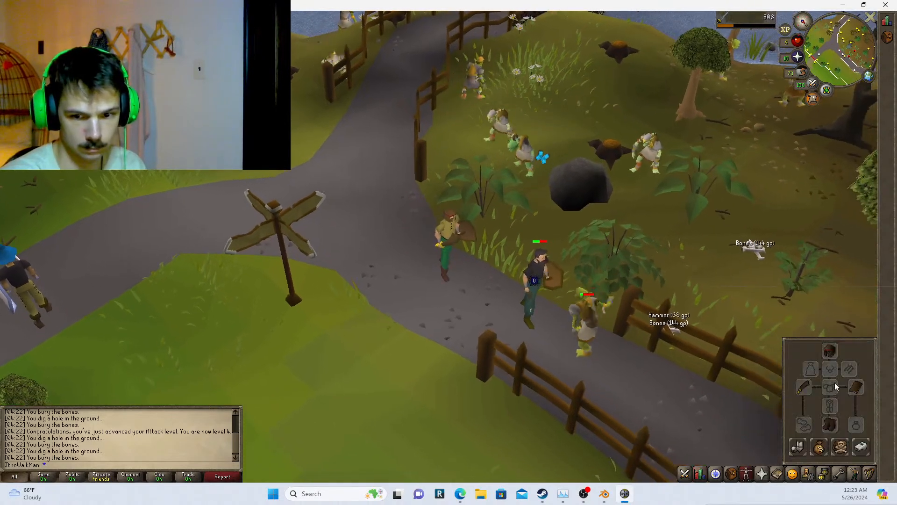
click(731, 474)
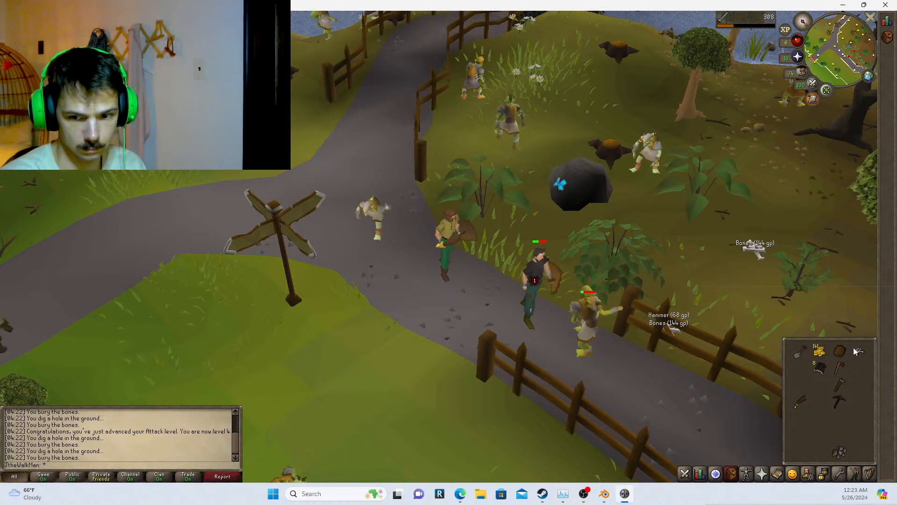
Check the character's skill levels, and head toward the goblin on the path near the signpost
click(701, 473)
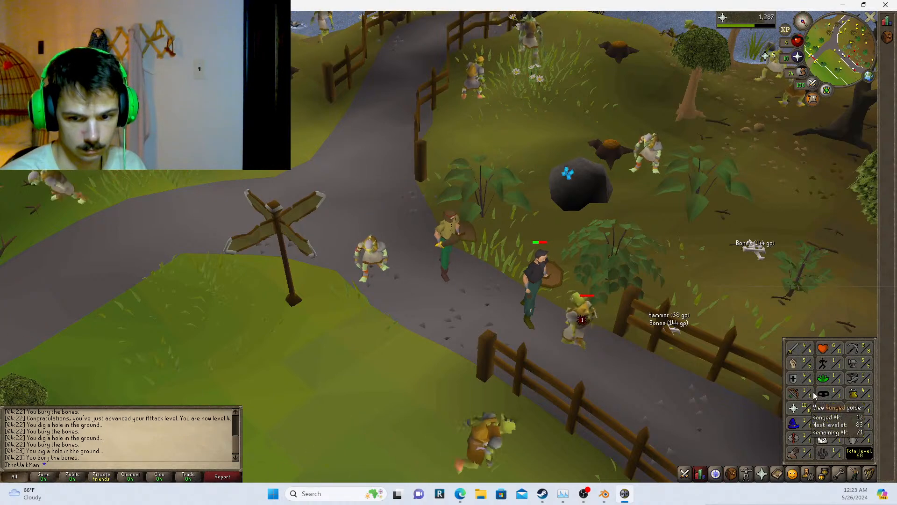
mouse_move(792, 410)
key(Right)
key(Right)
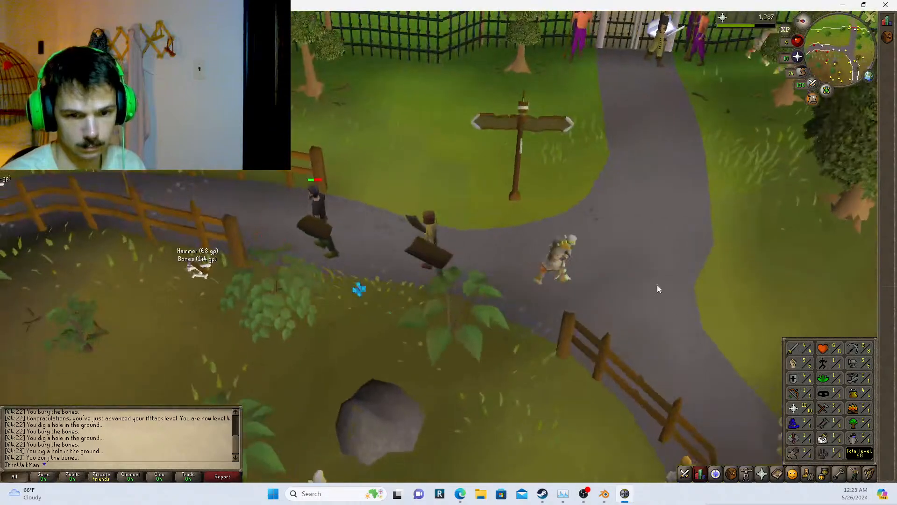
click(608, 231)
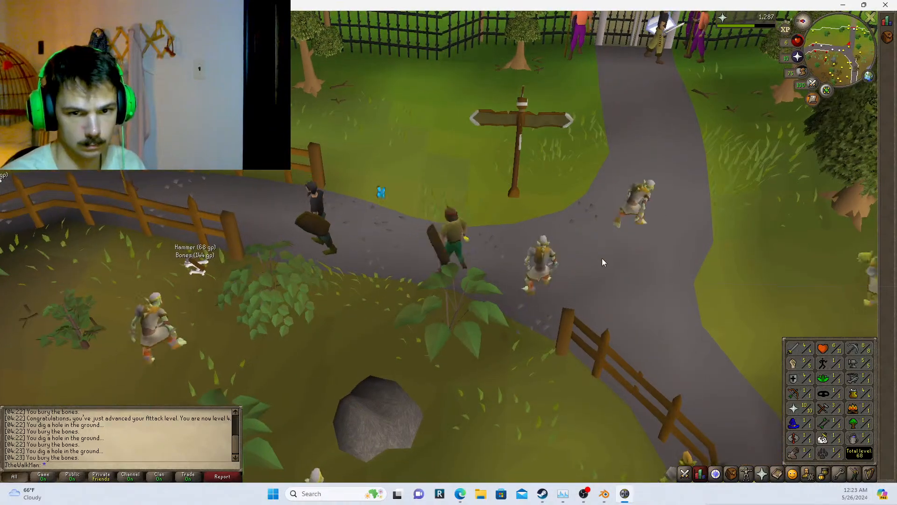
Attack the level-2 goblin between the iron fence and the tree beside the gate, and step back onto the path
click(685, 474)
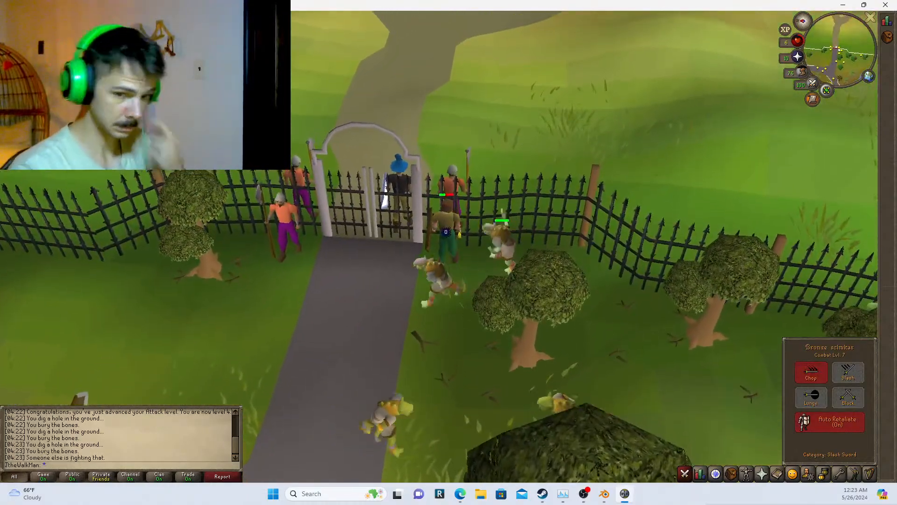
click(505, 243)
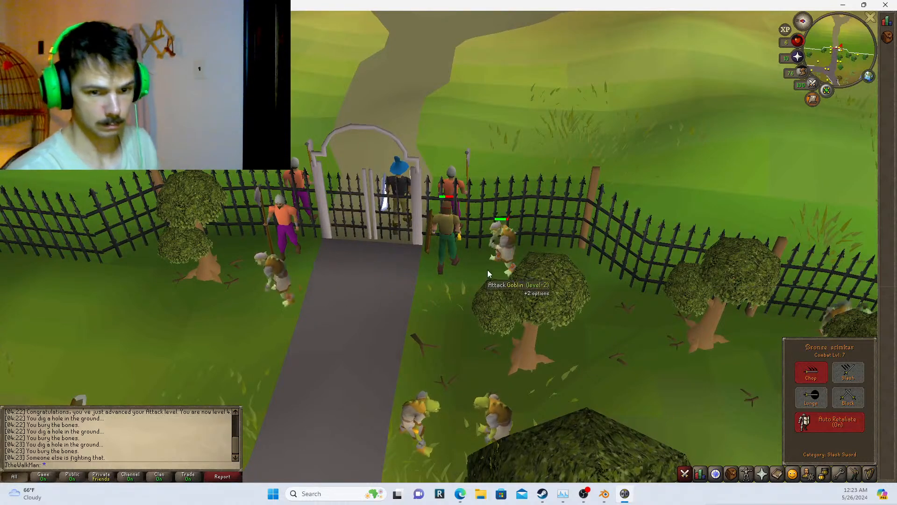
click(408, 319)
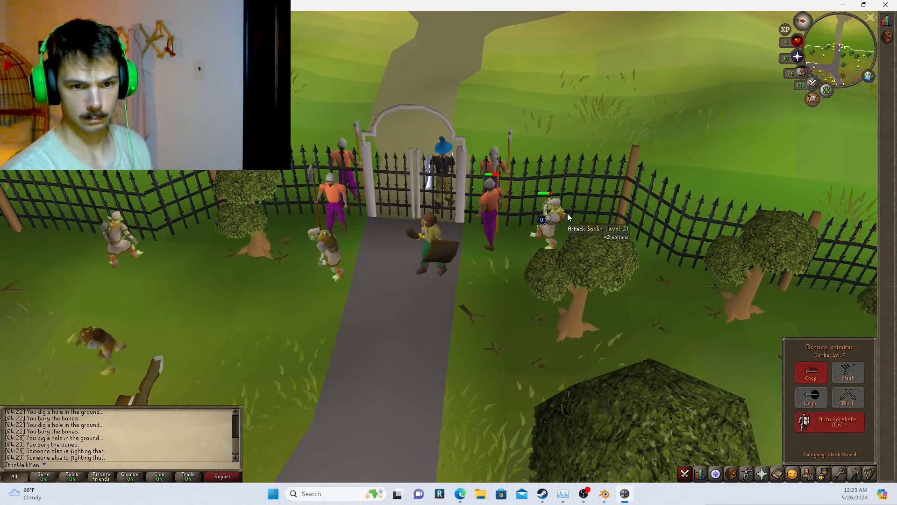
Log out of Old School RuneScape and close the game window
click(870, 19)
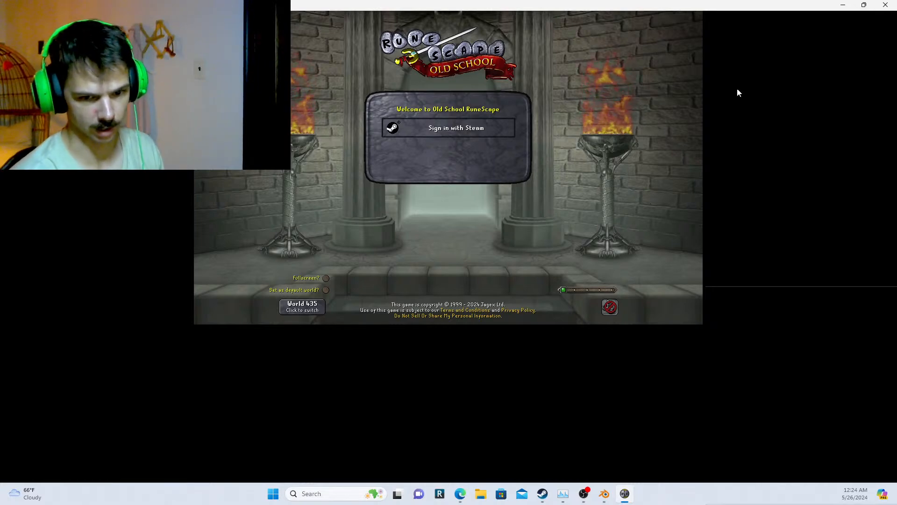
click(892, 4)
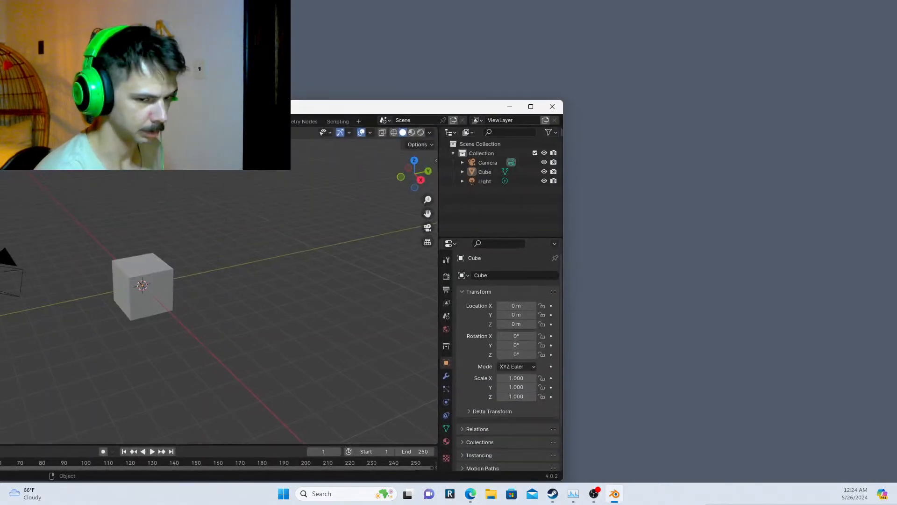
Open the Windows taskbar settings, and maximize the Blender window showing the default scene
right_click(715, 498)
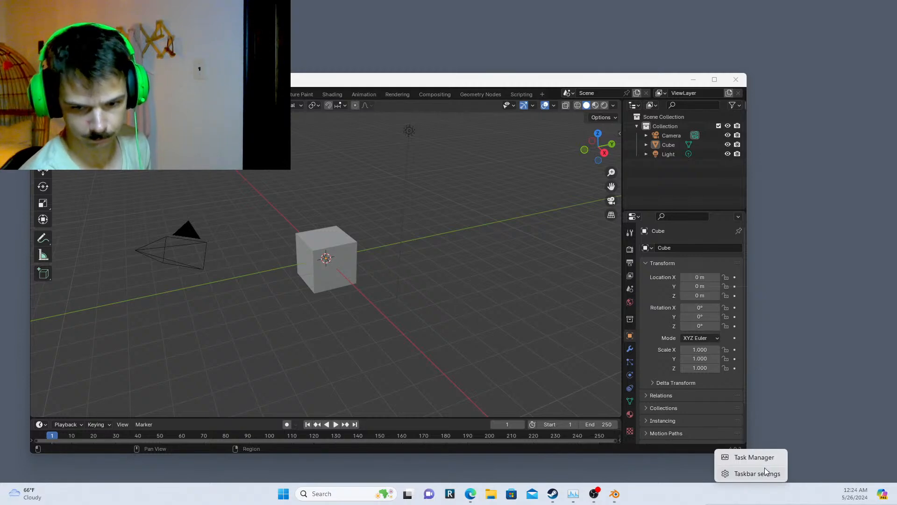
click(771, 475)
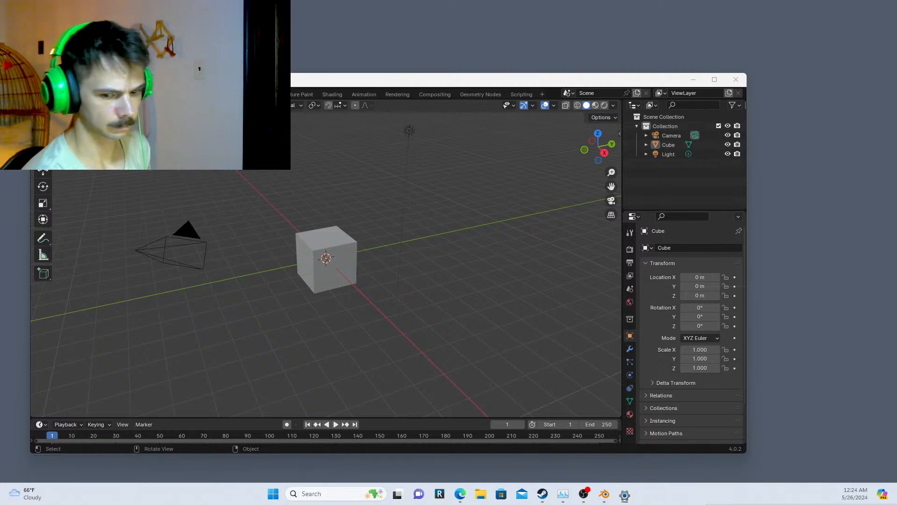
click(714, 79)
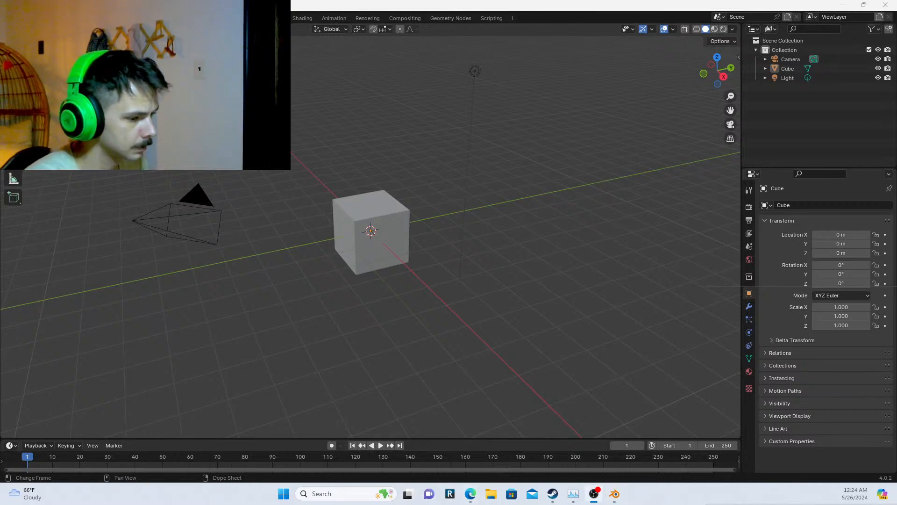
Select the default cube in Blender's 3D viewport and view it from another side
key(alt+Tab)
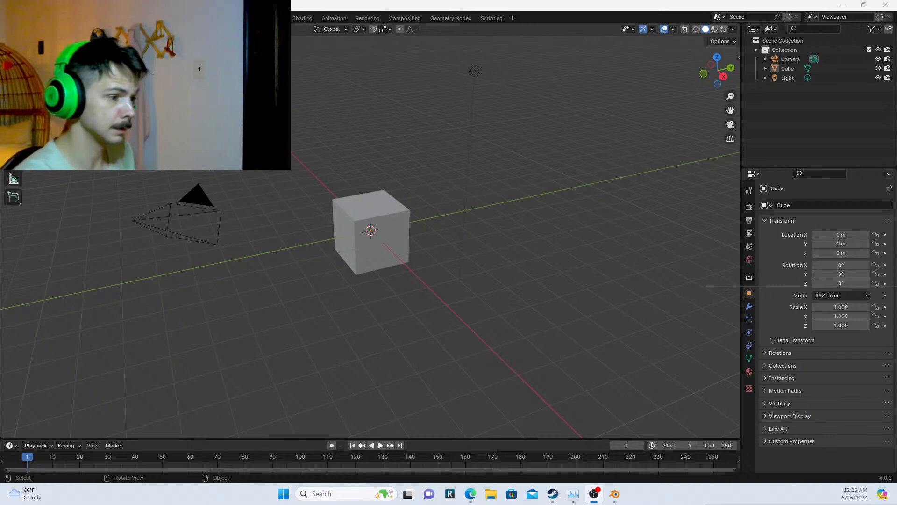
click(341, 227)
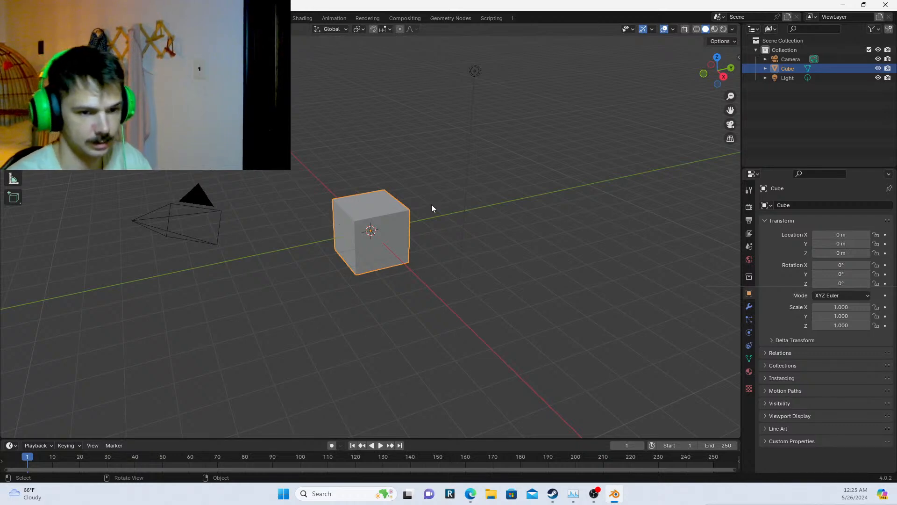
middle_drag(493, 222, 485, 199)
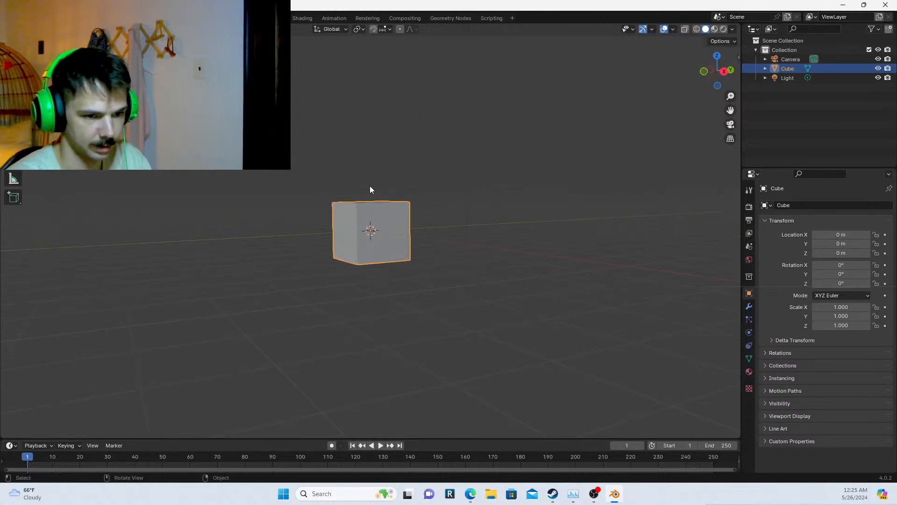
middle_drag(370, 189, 455, 230)
key(s)
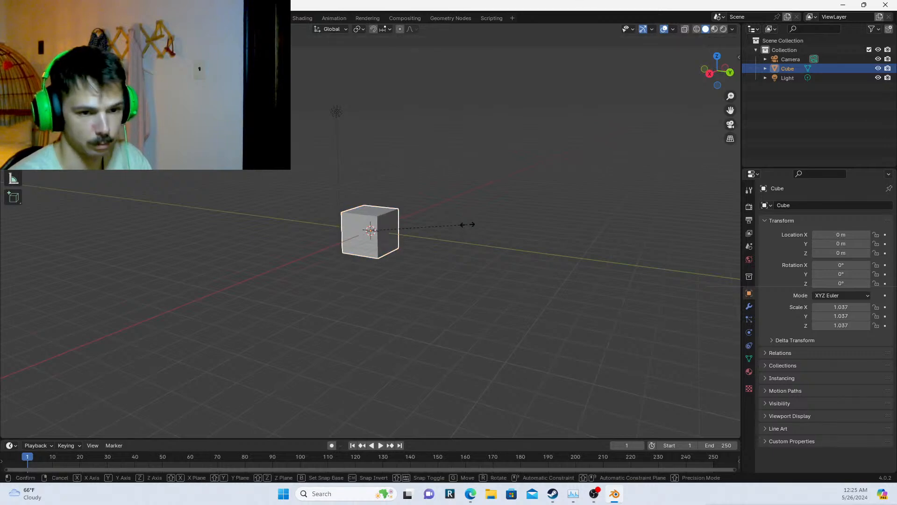
key(z)
key(Escape)
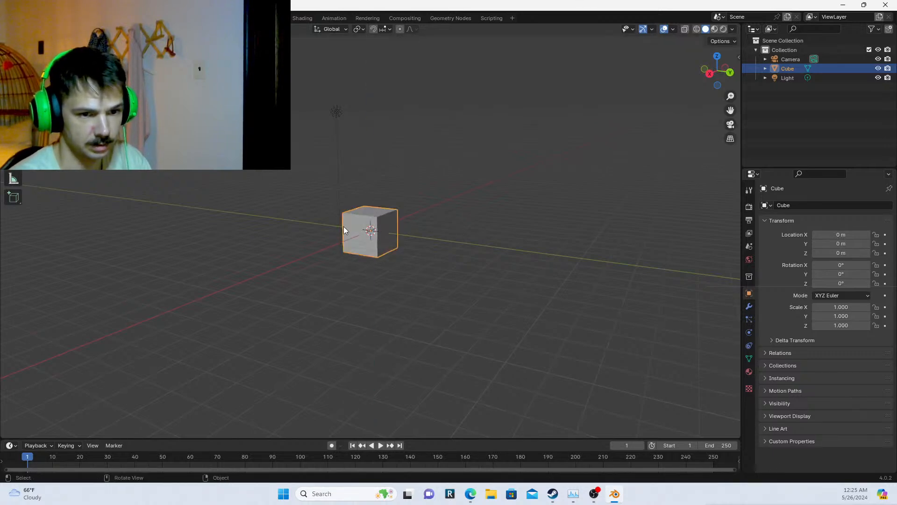
Flatten the cube along Z and scale it up uniformly into a wide slab, with scale about 10.66 in X and Y and 0.78 in Z
key(s)
key(z)
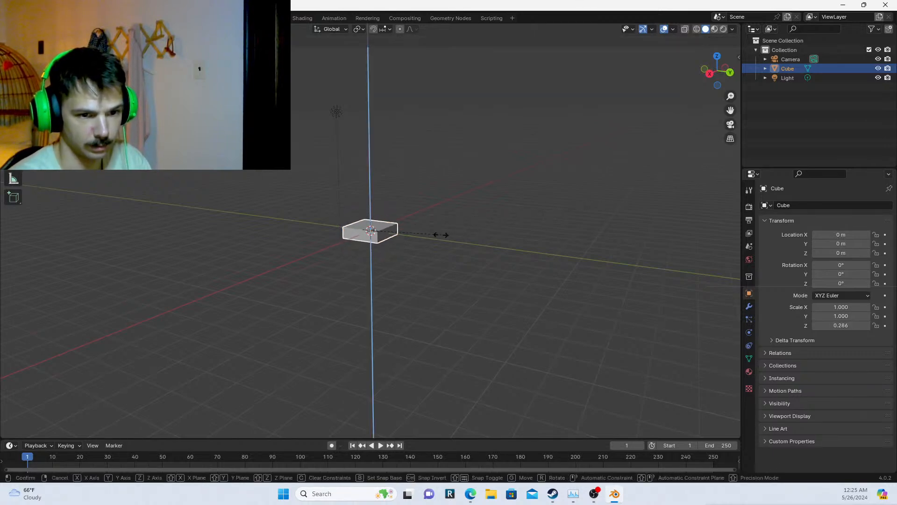
click(388, 225)
key(s)
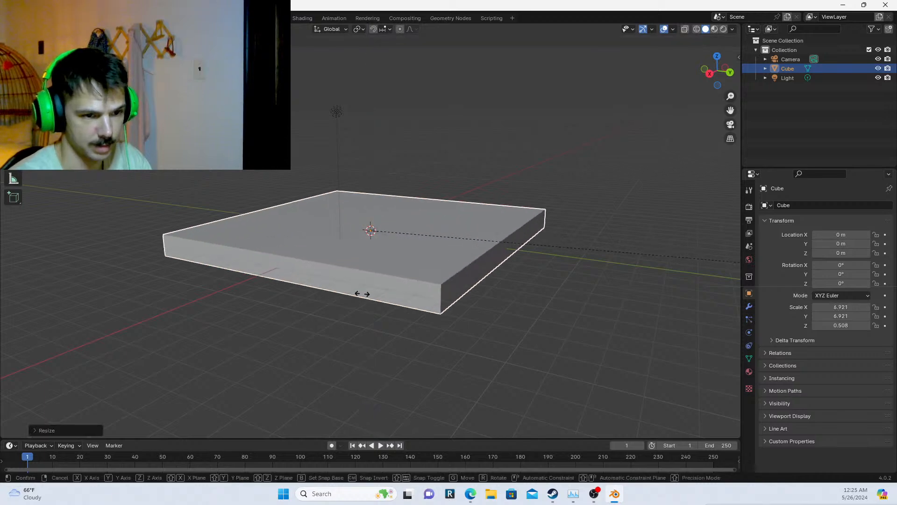
click(20, 300)
key(s)
key(z)
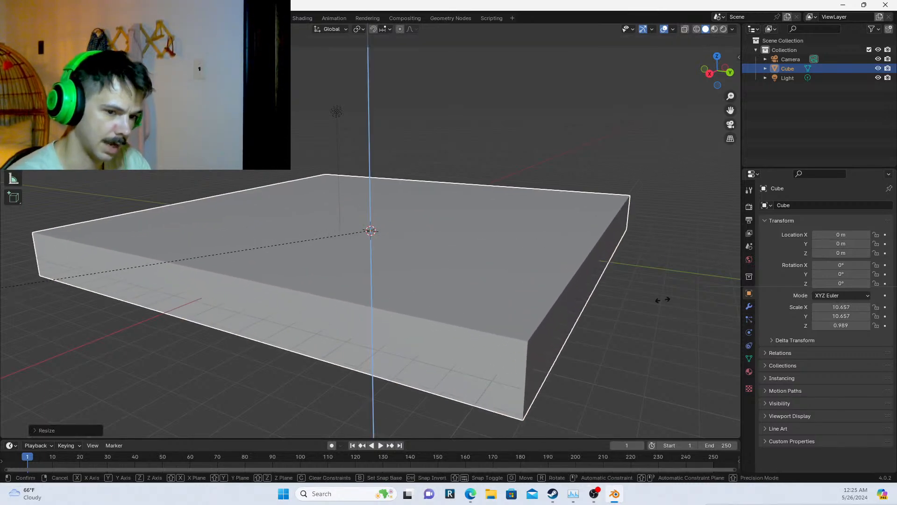
key(Escape)
Thin the slab along Z to a scale of about 0.07 to form a flat ground plate
scroll(552, 192, down, 3)
scroll(556, 180, up, 3)
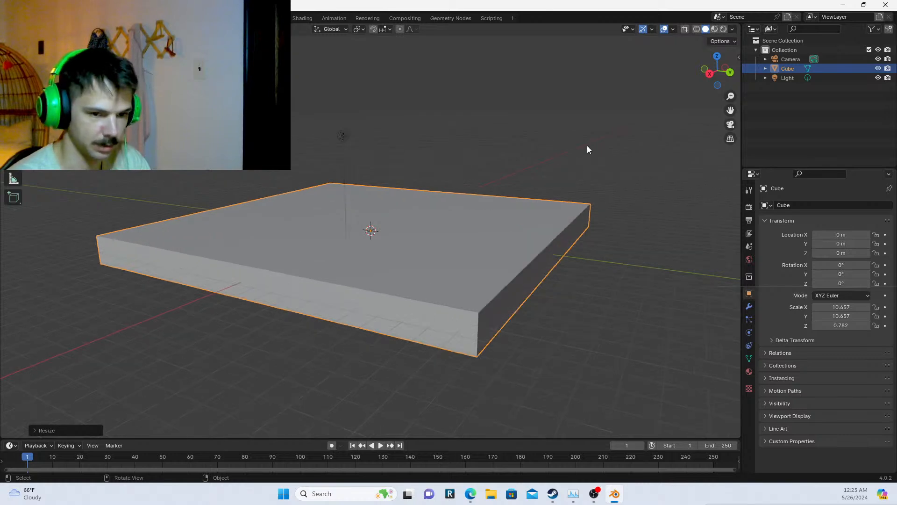
key(s)
key(z)
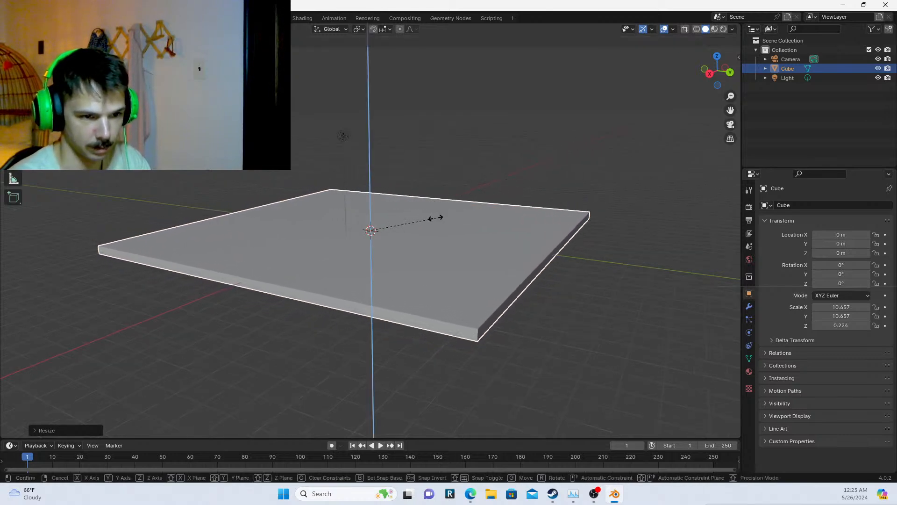
click(390, 224)
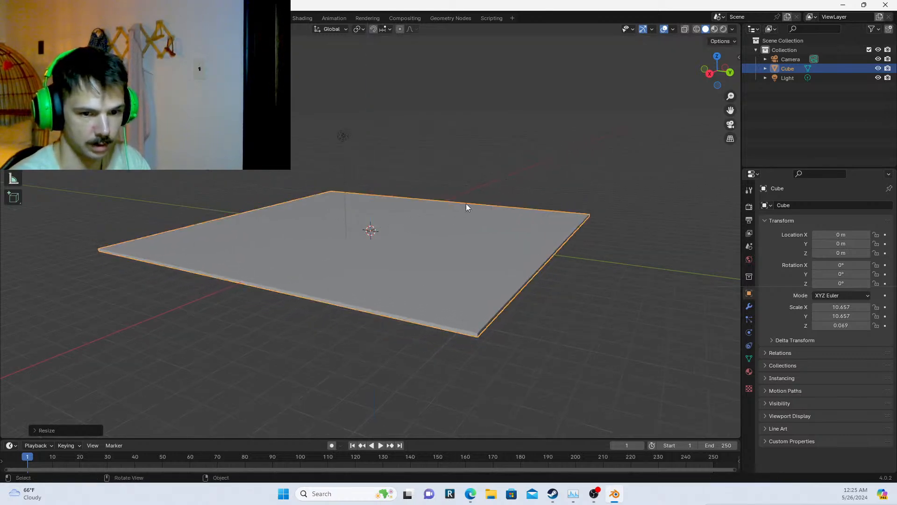
Deselect the ground plate and add a cylinder mesh at the plate's center
middle_drag(466, 203, 465, 148)
click(461, 170)
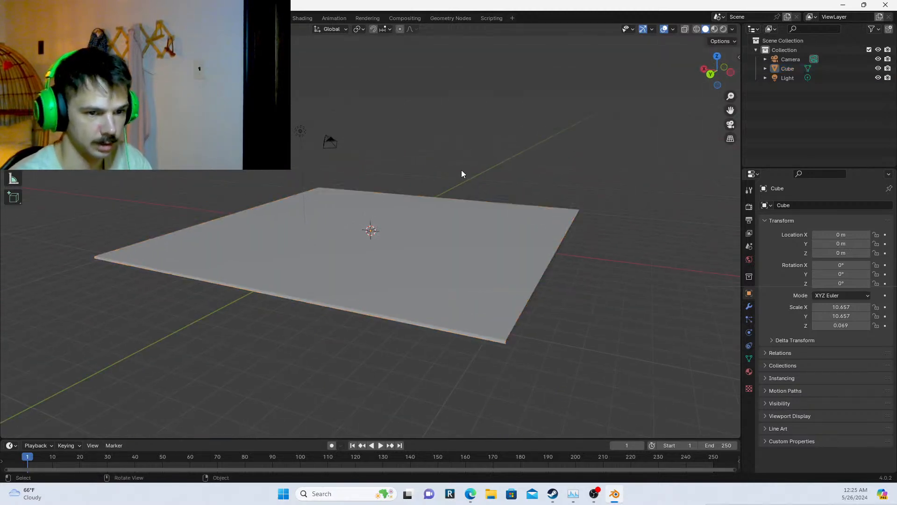
key(shift+a)
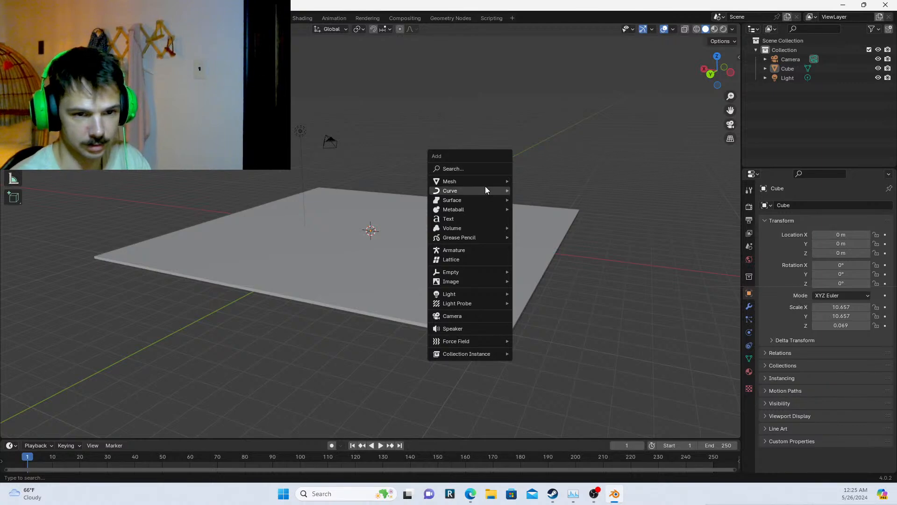
mouse_move(486, 181)
click(530, 228)
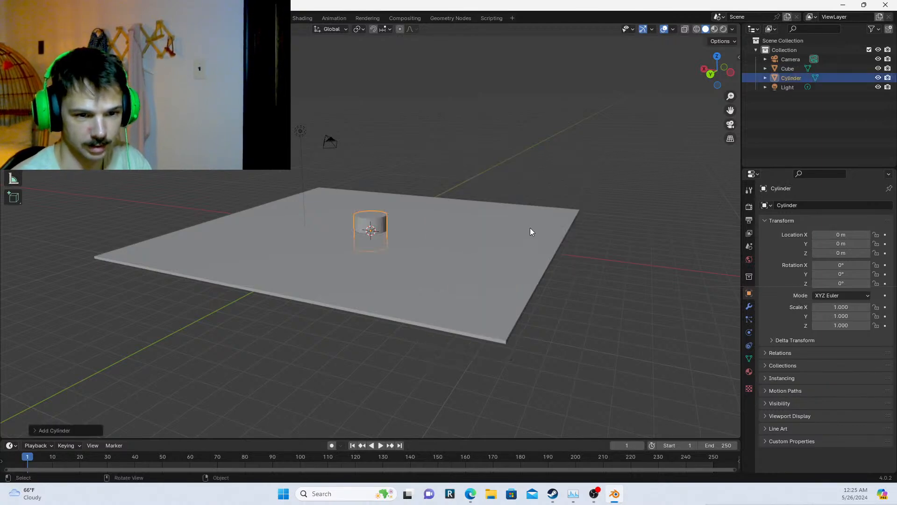
Raise the cylinder along Z to about 1.27 m and stretch it along Z to a scale of about 3.11
key(g)
key(z)
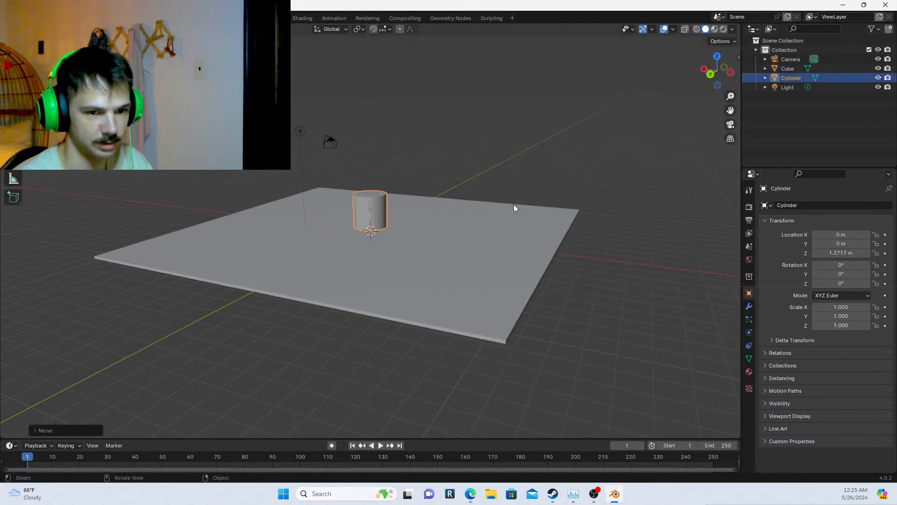
key(z)
click(67, 214)
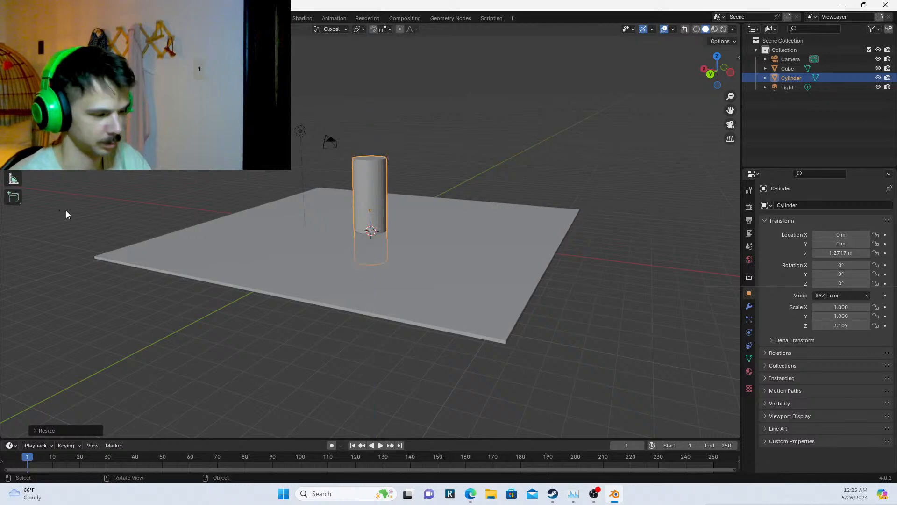
key(s)
key(z)
right_click(623, 255)
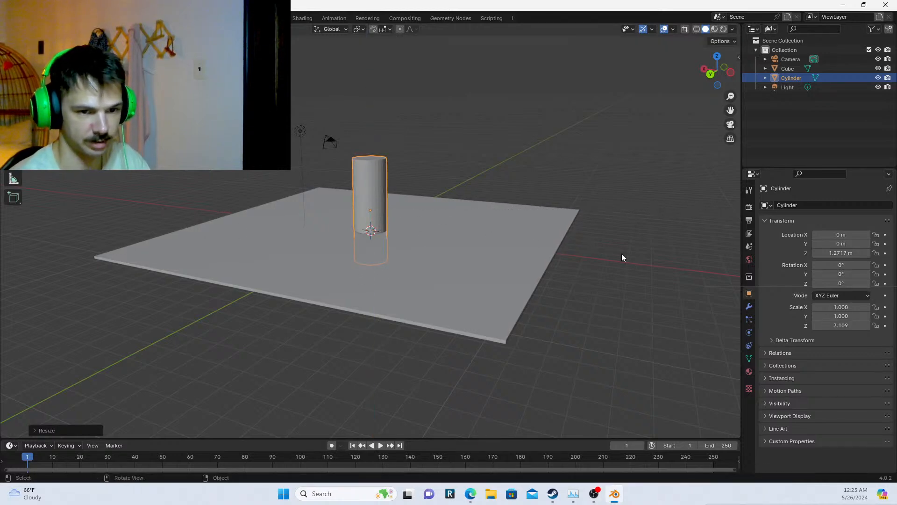
Scale the cylinder up uniformly to about 1.51 in X and Y and 4.70 in Z, and raise it along Z to about 4.75 m
key(s)
click(16, 263)
key(g)
key(z)
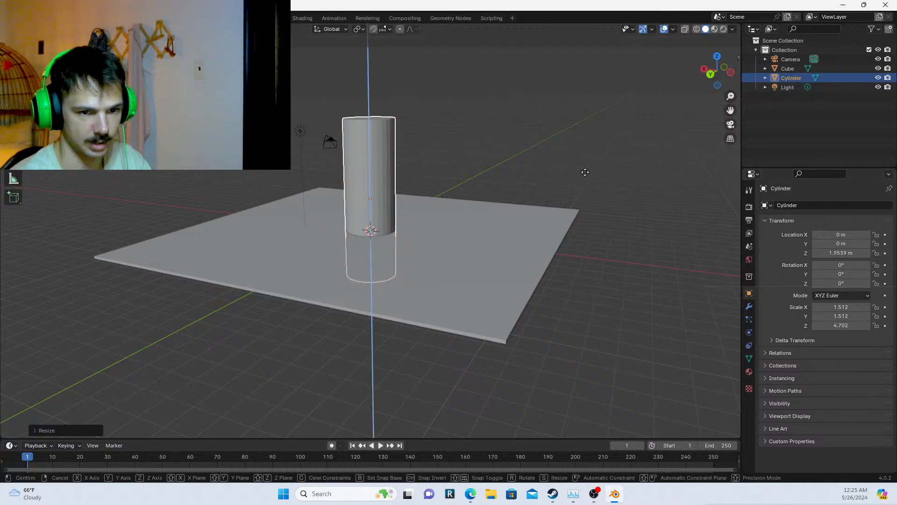
click(581, 140)
Select the light and switch the viewport to rendered shading
middle_drag(579, 145, 303, 166)
click(308, 167)
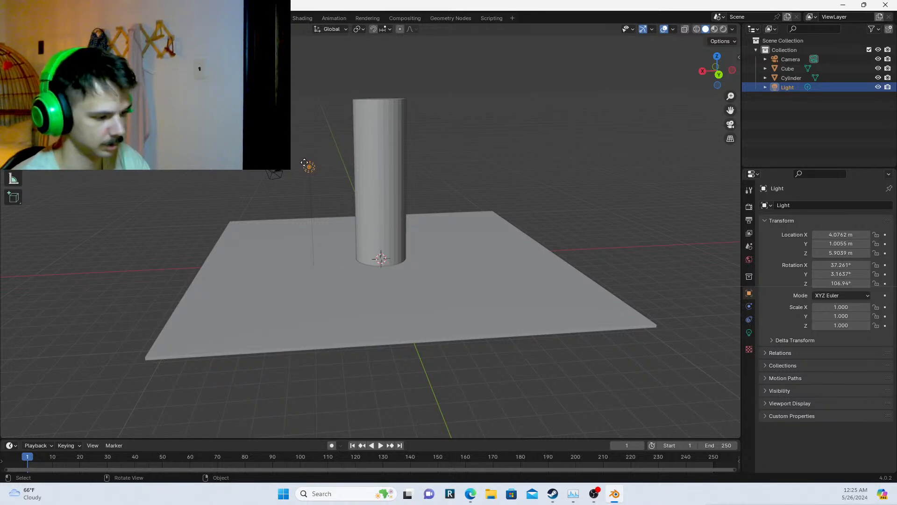
key(shift+a)
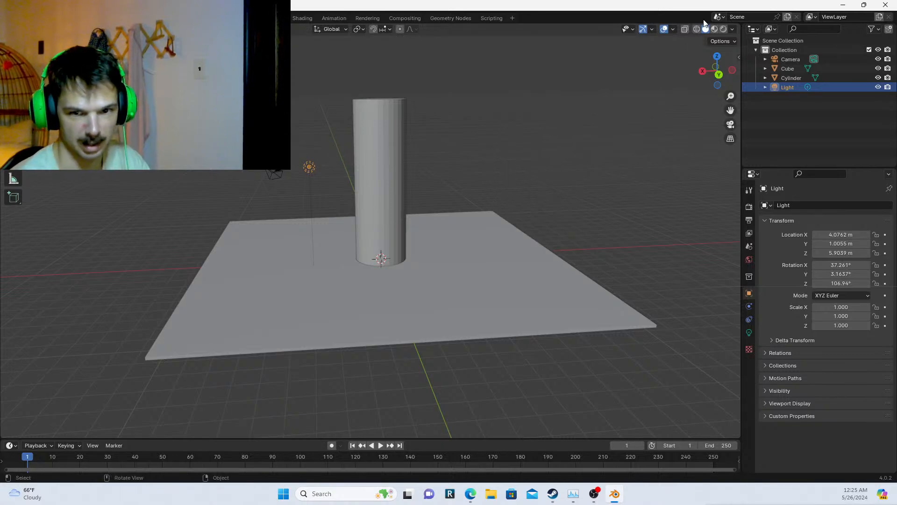
click(724, 29)
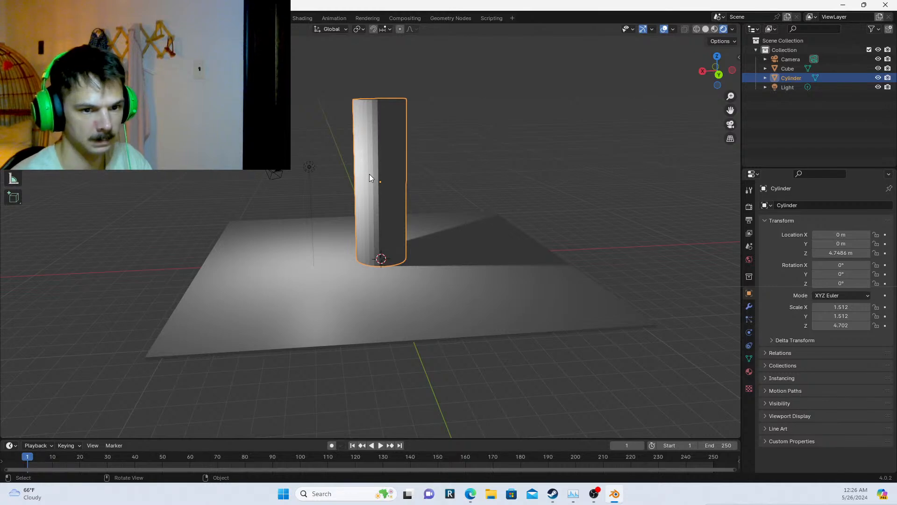
Add three horizontal loop cuts to the cylinder mesh, one at mid-height and one midway through each half, then return to Object Mode
key(Tab)
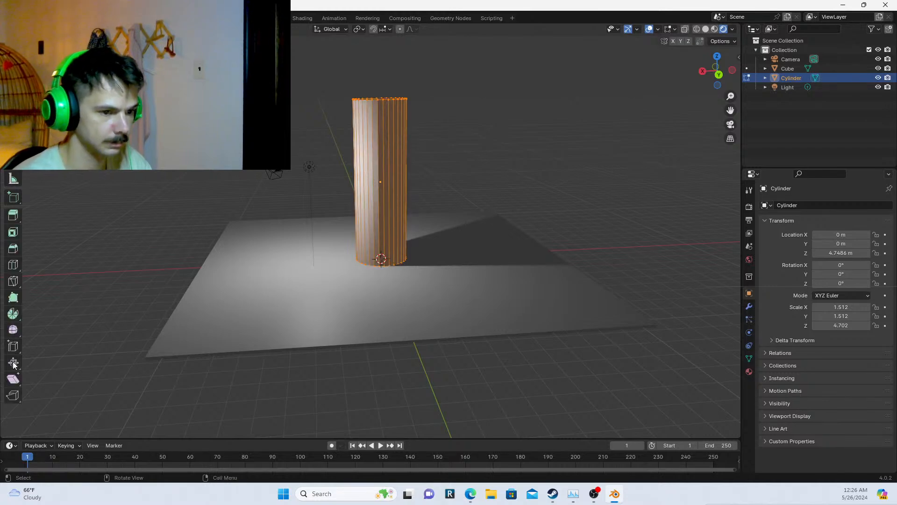
click(13, 346)
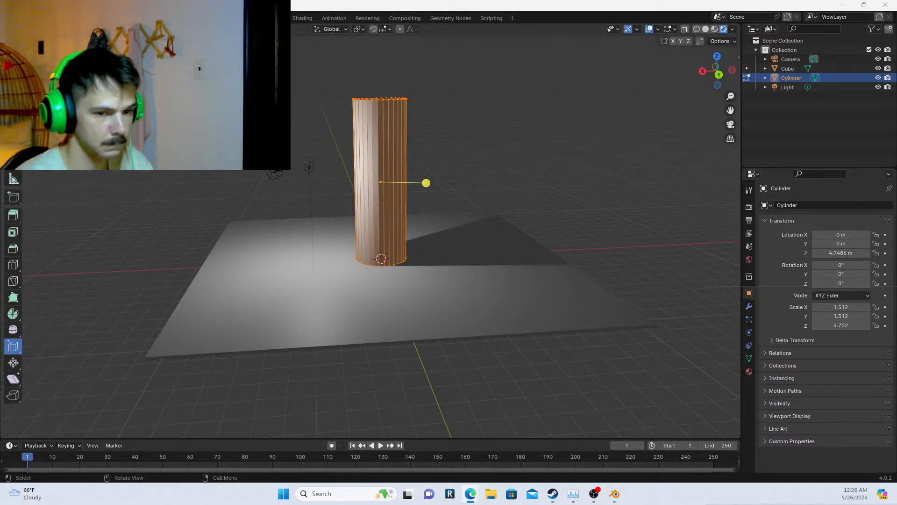
key(alt+a)
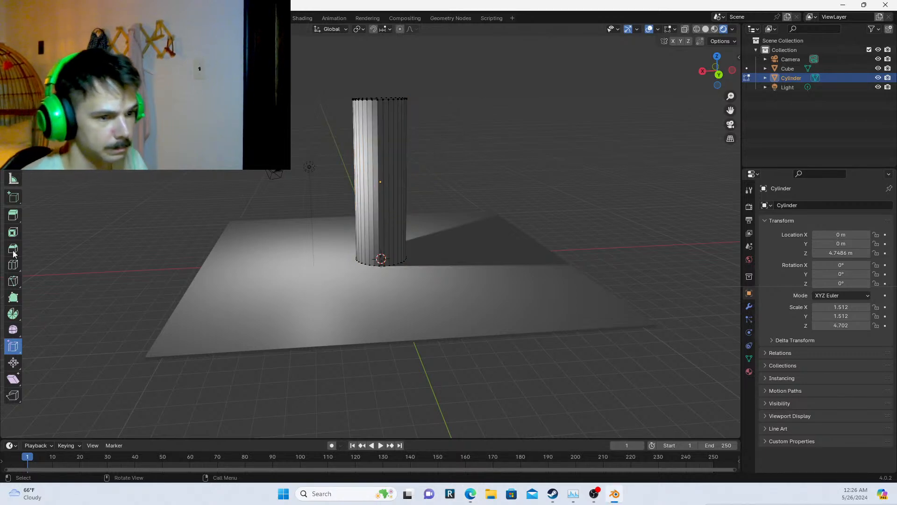
click(10, 264)
click(400, 181)
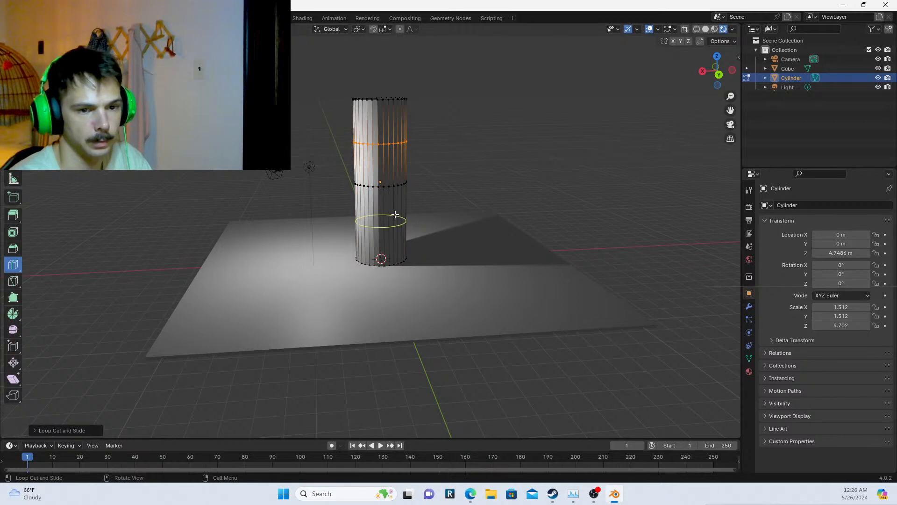
middle_drag(300, 211, 460, 164)
key(Tab)
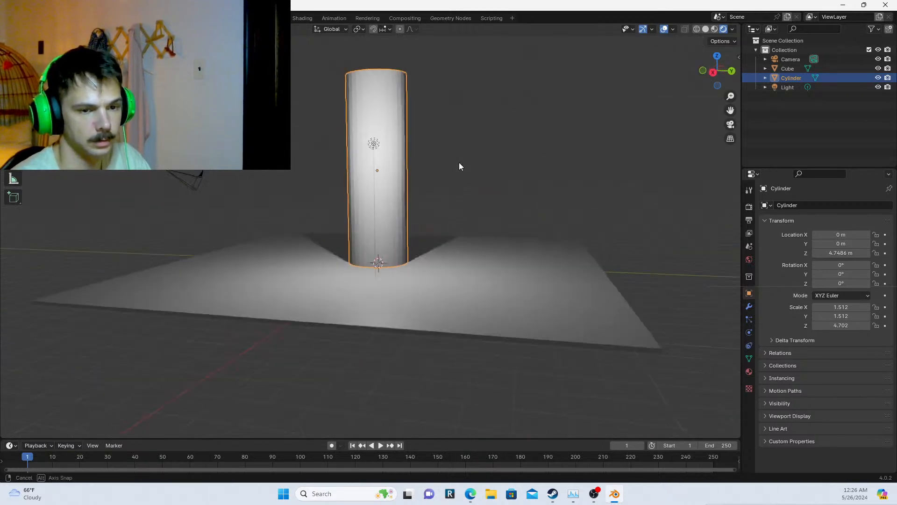
Return the cylinder to mesh editing and switch to edge selection
scroll(428, 183, up, 3)
key(Tab)
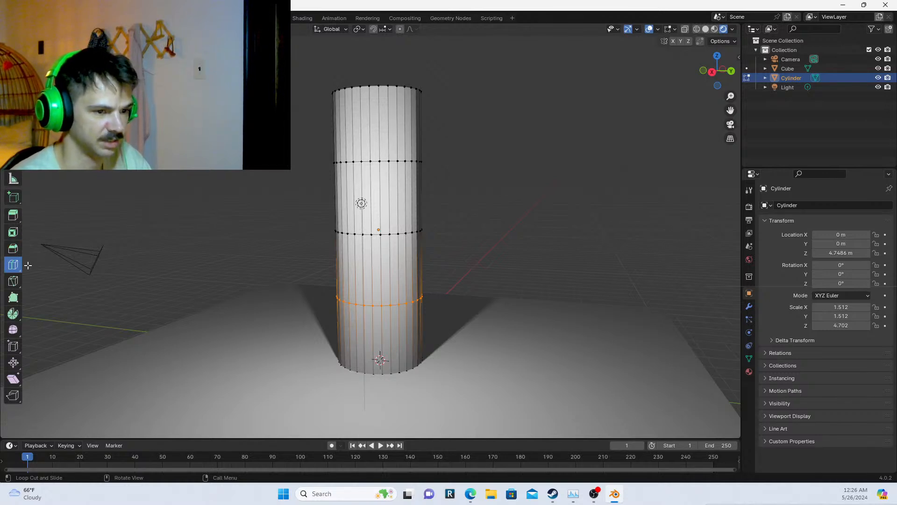
key(Tab)
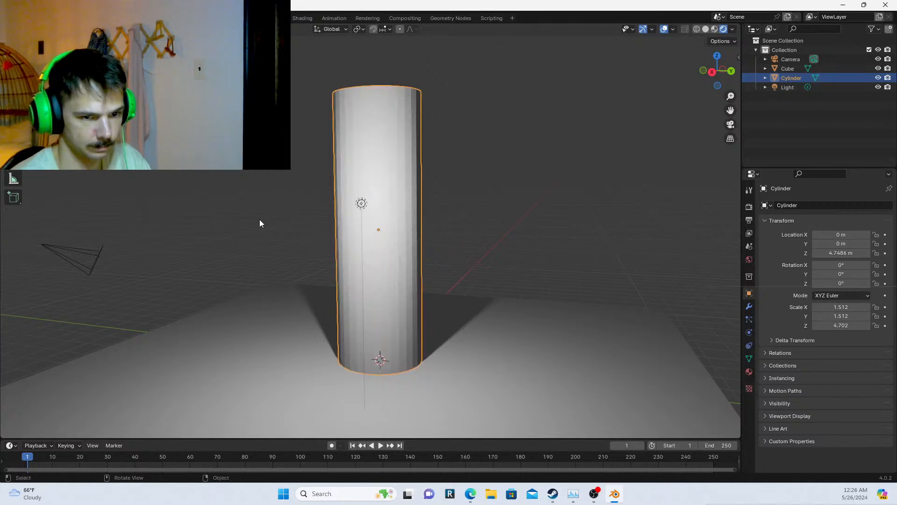
key(Tab)
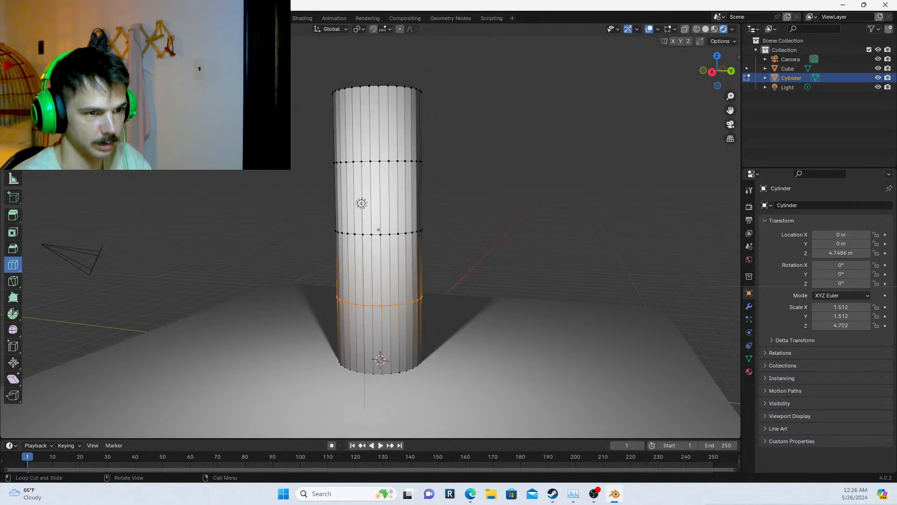
key(2)
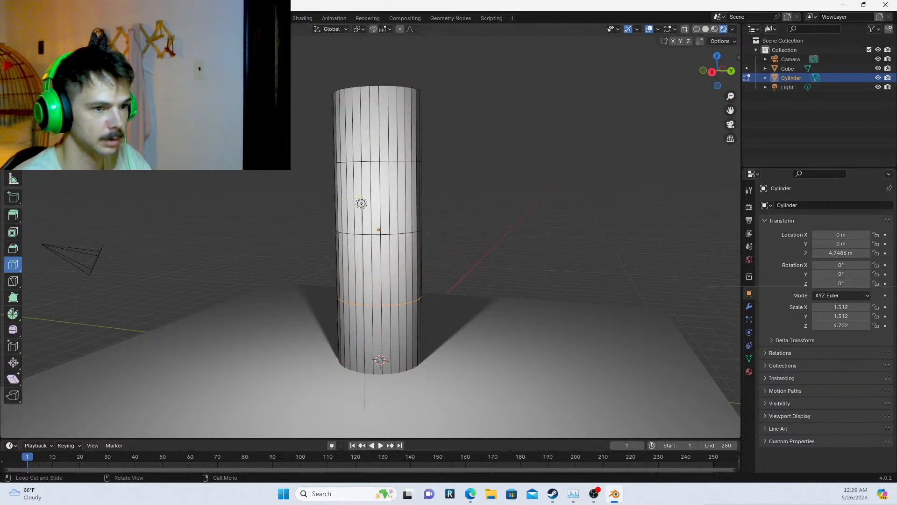
key(w)
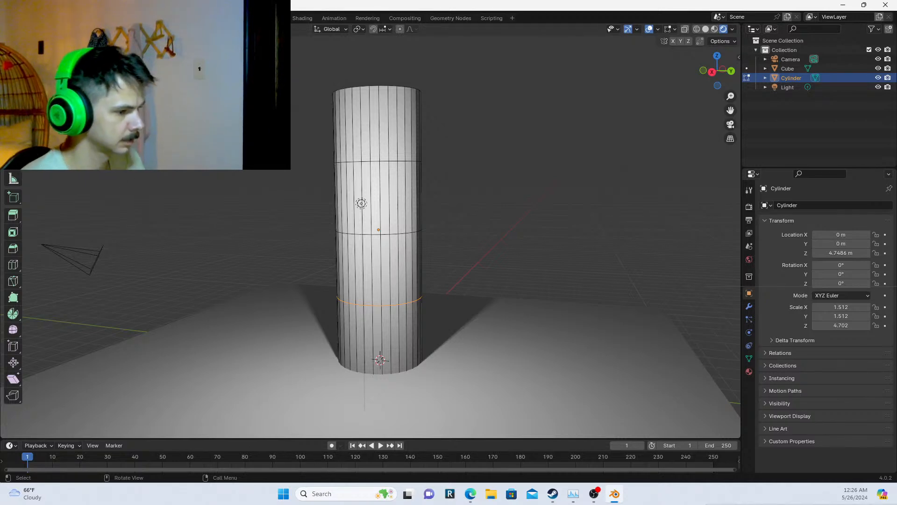
key(alt+Tab)
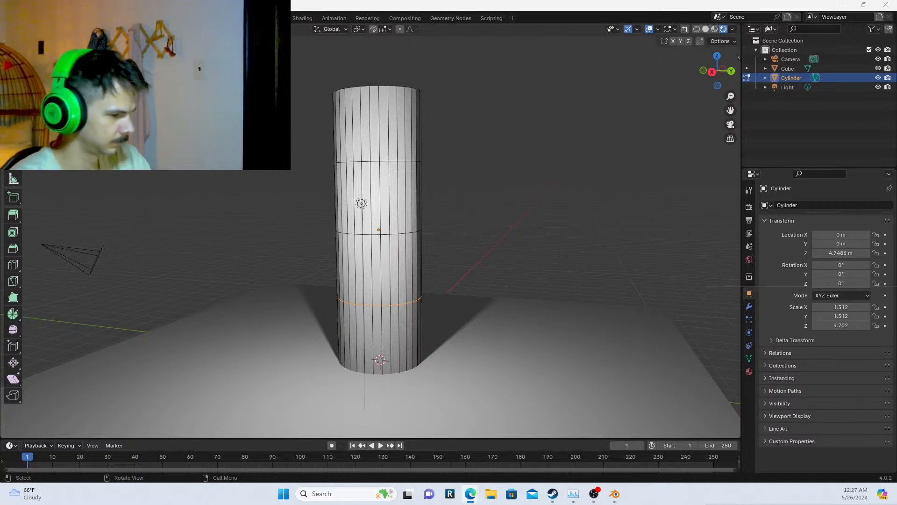
key(alt+Tab)
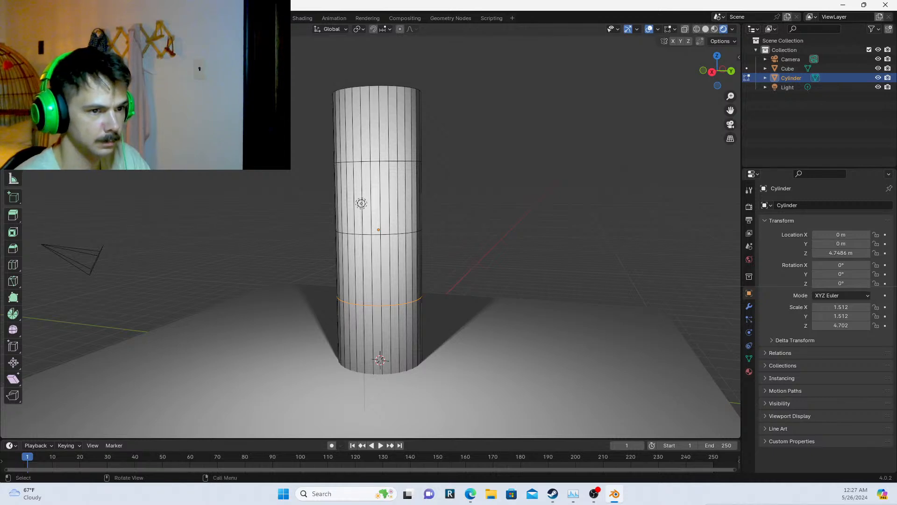
Select the middle vertex loop of the cylinder in vertex selection mode and scale it inward to form a narrow waist
key(1)
scroll(398, 228, up, 2)
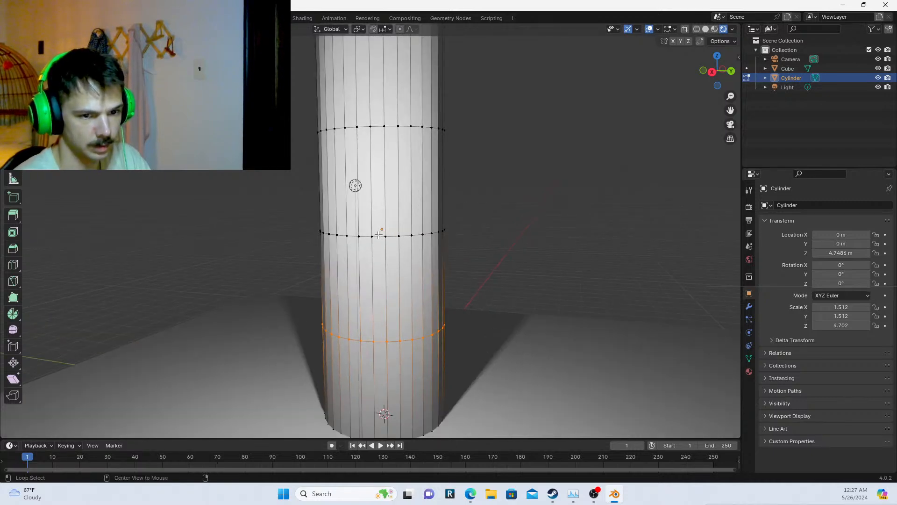
alt+click(378, 235)
middle_drag(378, 234, 377, 217)
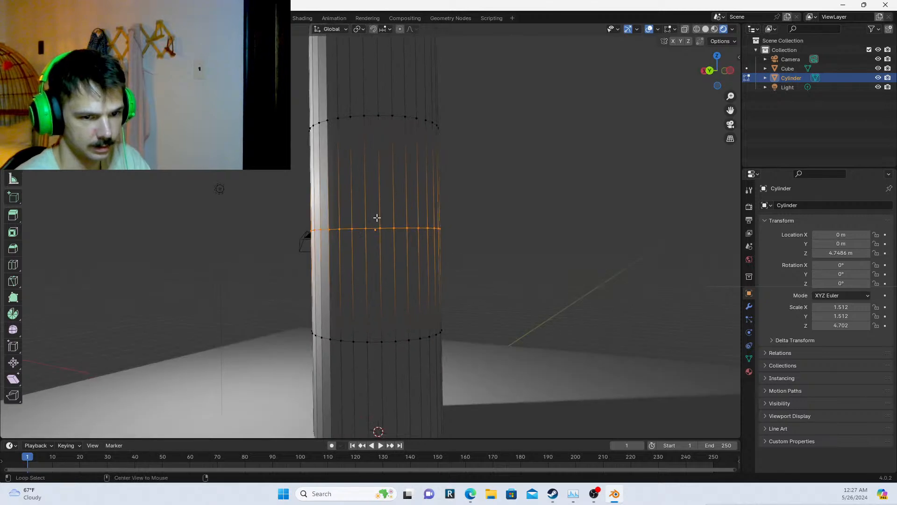
alt+click(385, 114)
scroll(467, 136, down, 4)
middle_drag(467, 136, 342, 200)
click(352, 235)
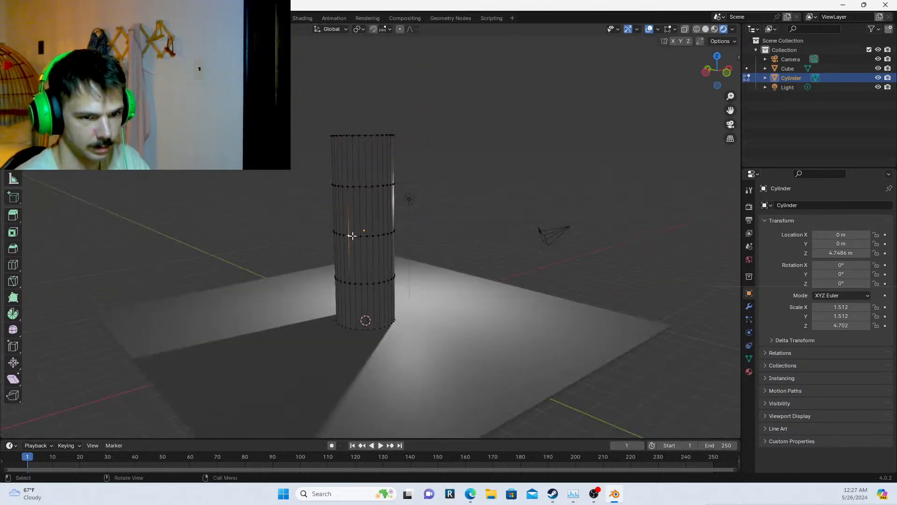
alt+click(363, 237)
middle_drag(301, 178, 424, 205)
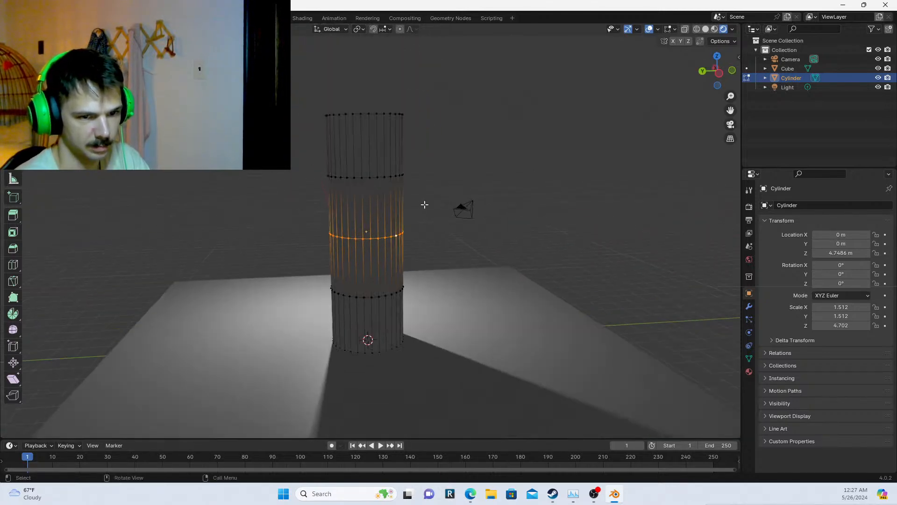
key(s)
click(403, 204)
Scale the cylinder's upper loop inward to about the same width as the middle loop
click(390, 177)
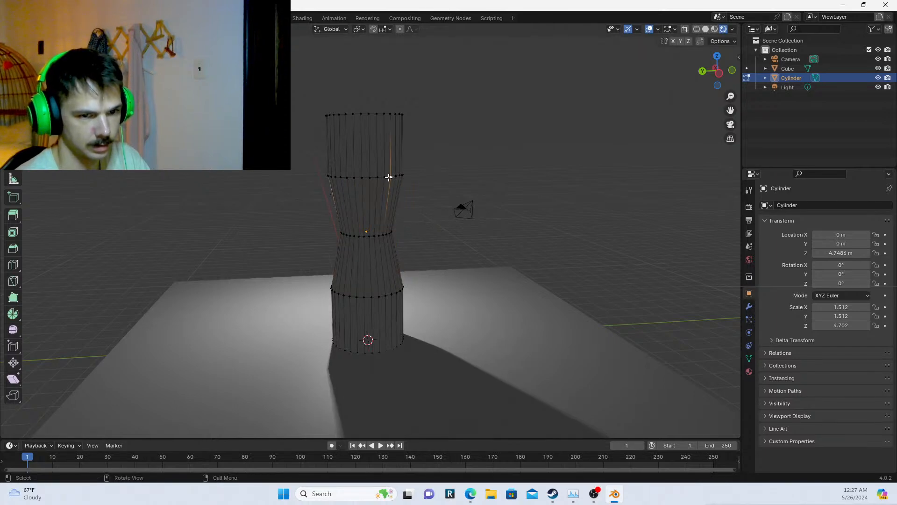
alt+click(389, 177)
key(s)
click(413, 260)
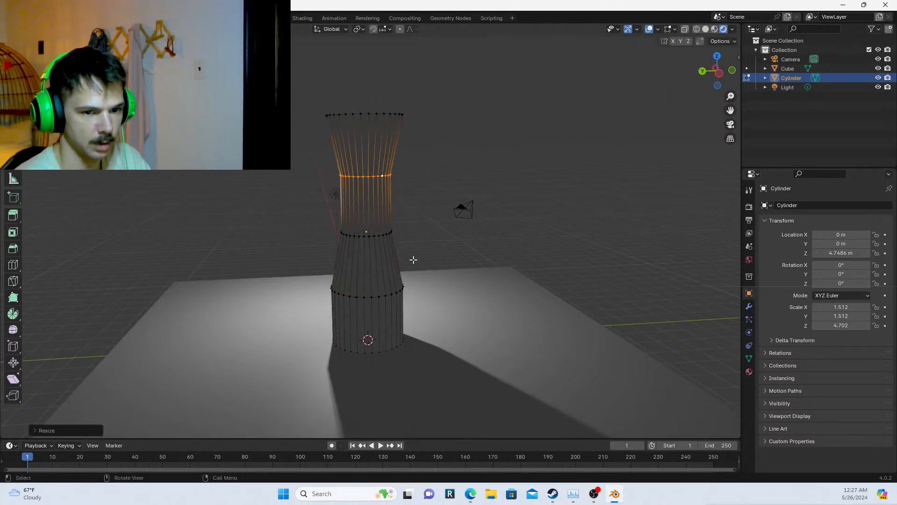
Scale the cylinder's lower loop inward slightly so the trunk tapers smoothly up from the base
click(371, 298)
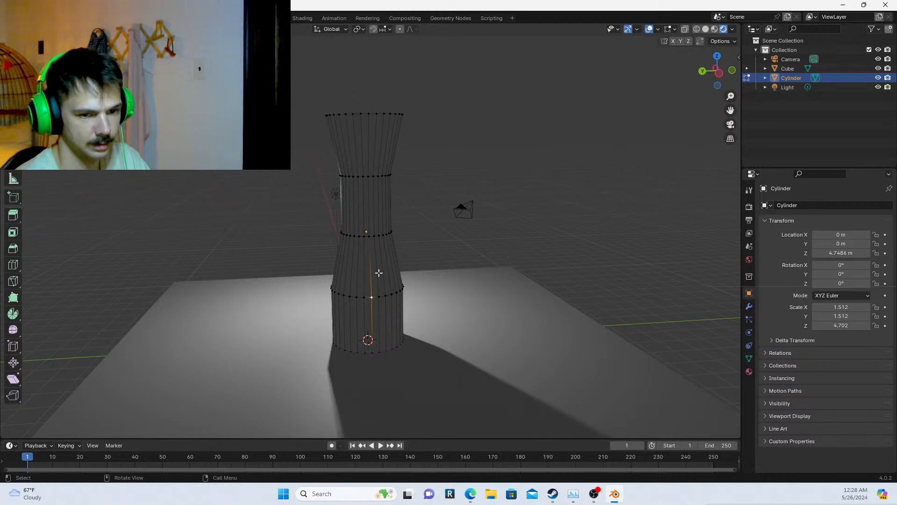
alt+click(359, 295)
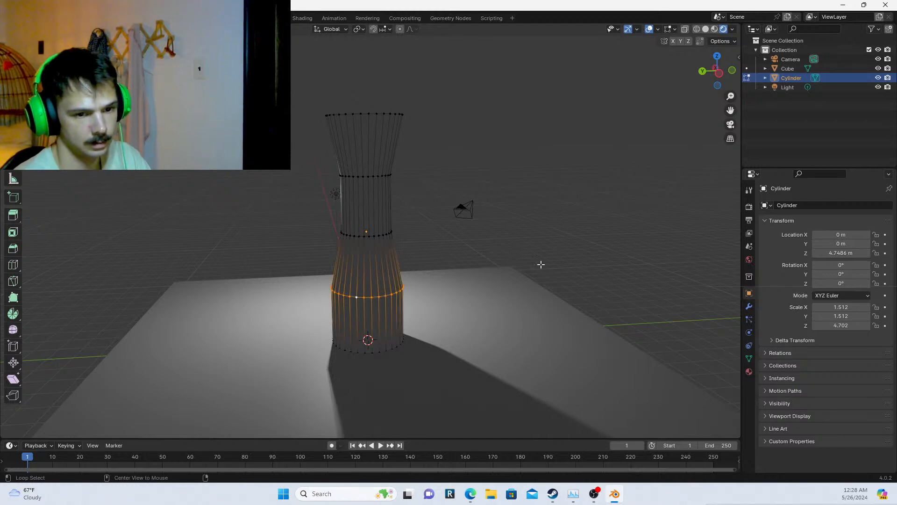
key(s)
click(532, 270)
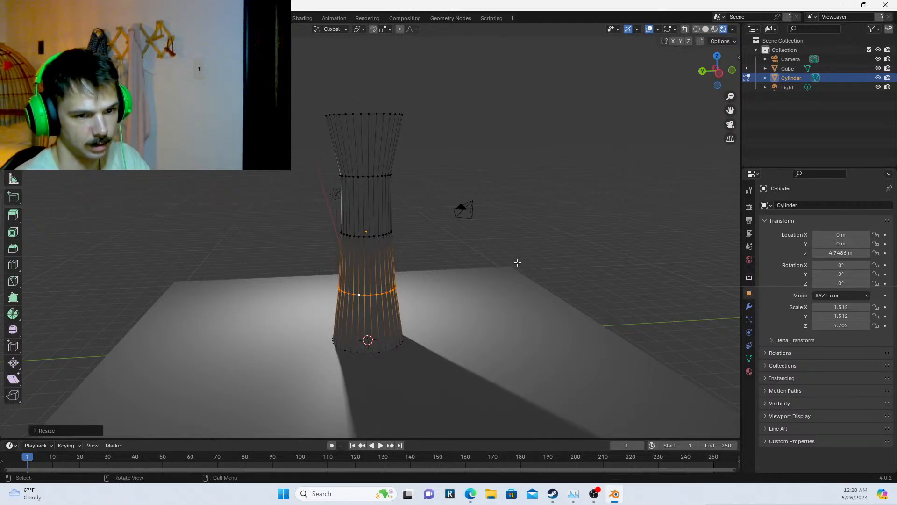
Scale the cylinder's top rim outward into a wide flare, well beyond the width of the base
click(368, 114)
alt+click(368, 114)
key(s)
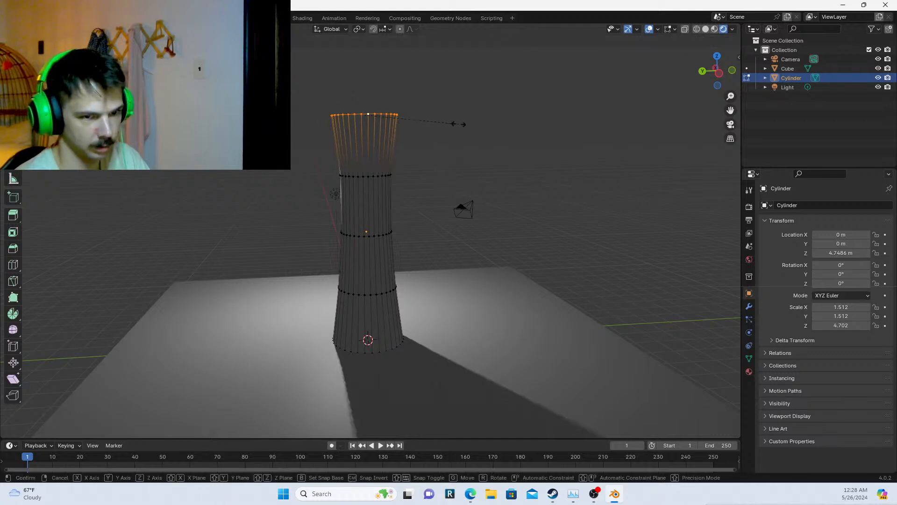
click(530, 150)
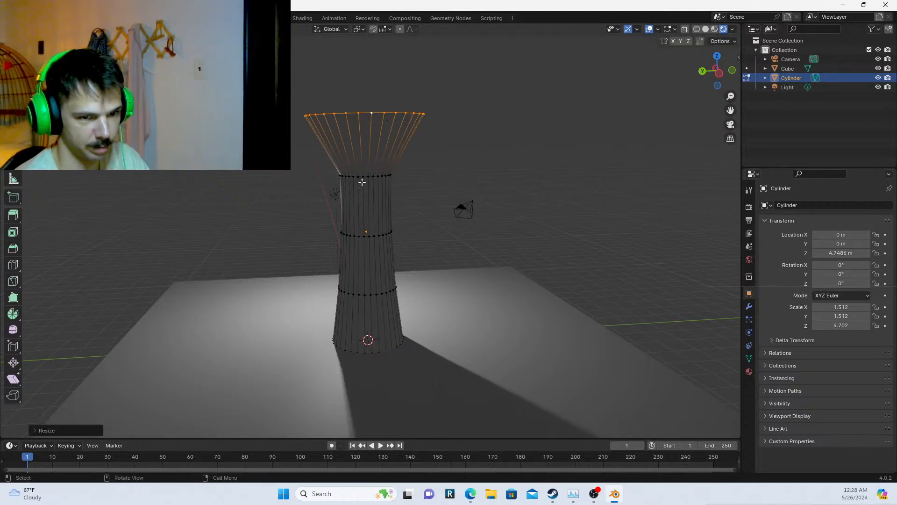
Widen the upper loop just below the flared rim to soften the transition into the trunk
click(372, 237)
alt+click(376, 178)
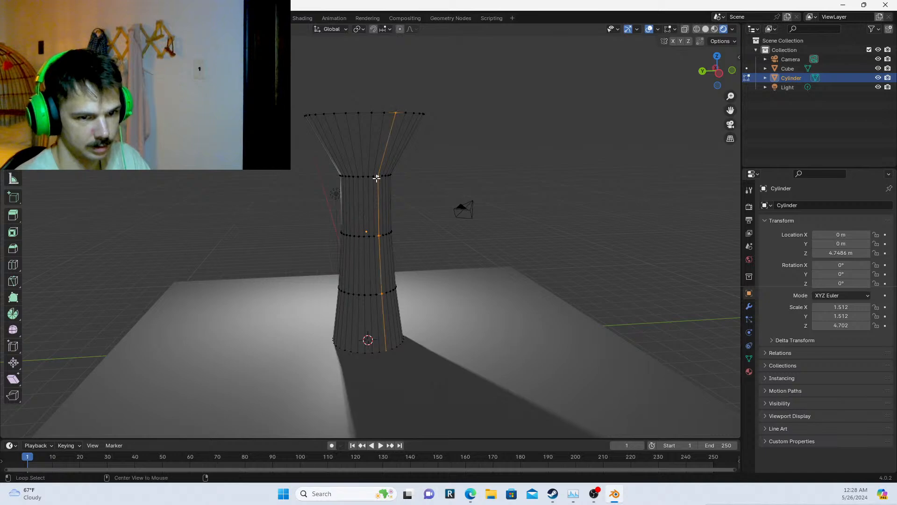
click(367, 177)
alt+click(365, 177)
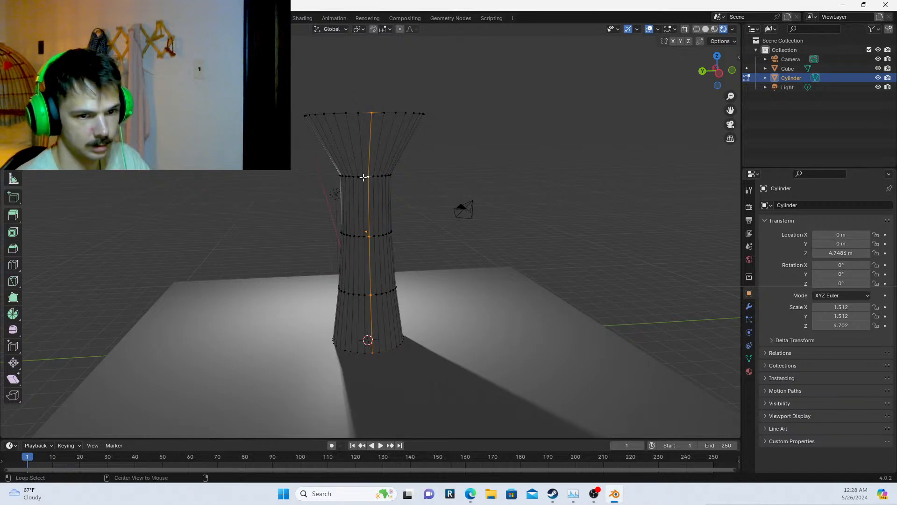
alt+click(349, 176)
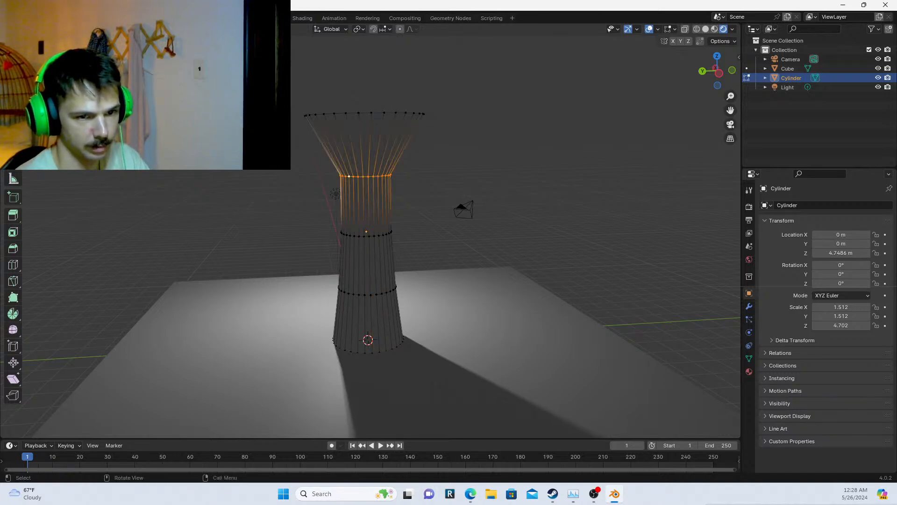
key(s)
right_click(539, 183)
Widen the middle loop of the cylinder very slightly to even out the trunk's profile
click(354, 236)
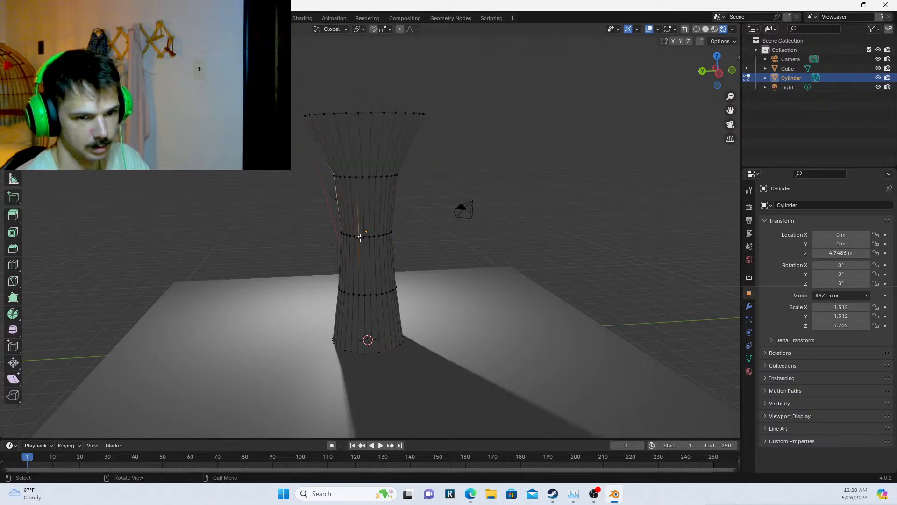
alt+click(354, 236)
alt+click(352, 235)
key(s)
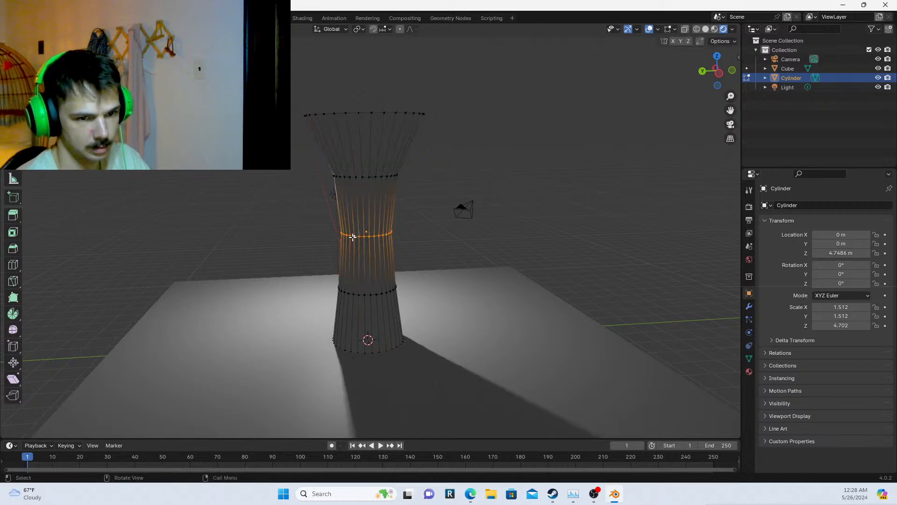
click(364, 251)
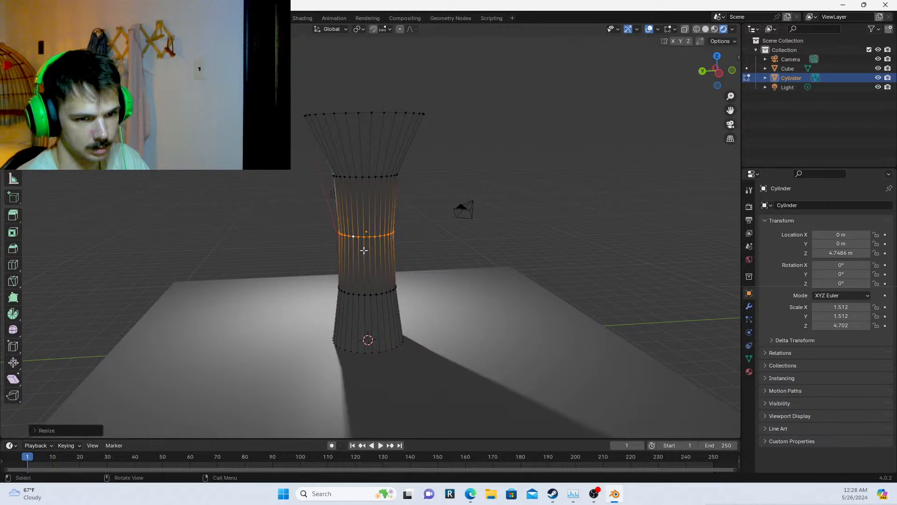
Widen the cylinder's lower loop so the trunk bulges out slightly beyond the base
alt+click(364, 296)
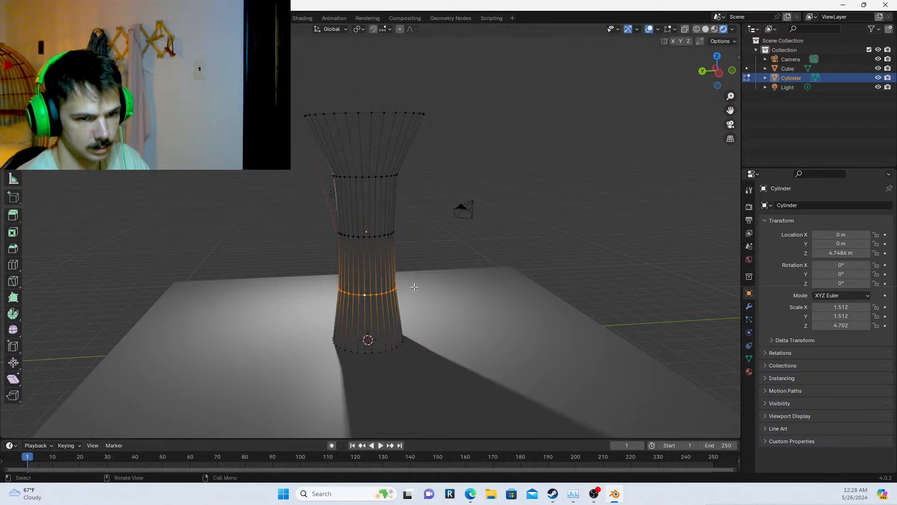
key(s)
click(432, 284)
Scale the cylinder's bottom rim outward so the foot flares well beyond the lower loop
click(345, 346)
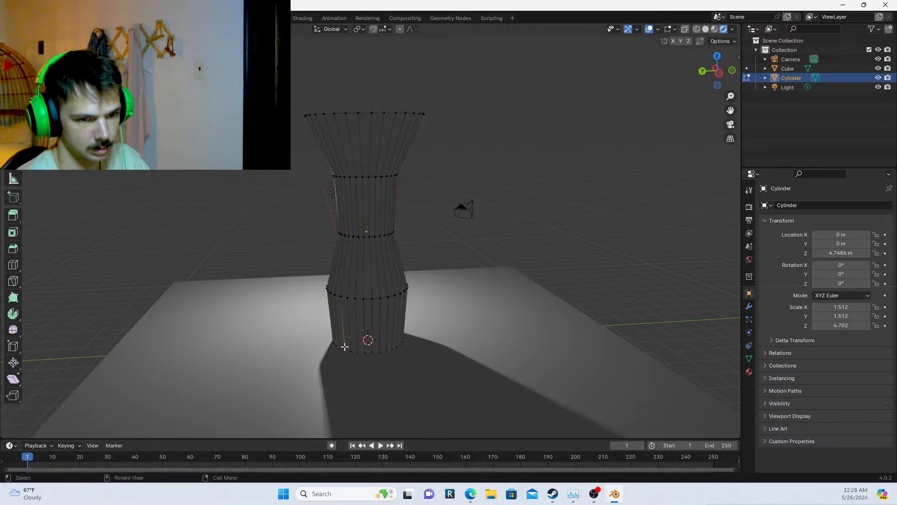
key(s)
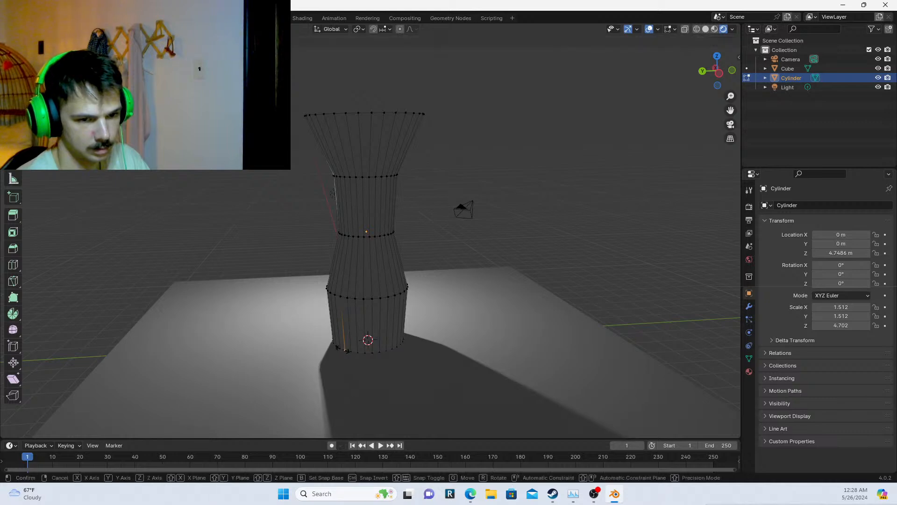
click(343, 349)
alt+click(343, 349)
key(s)
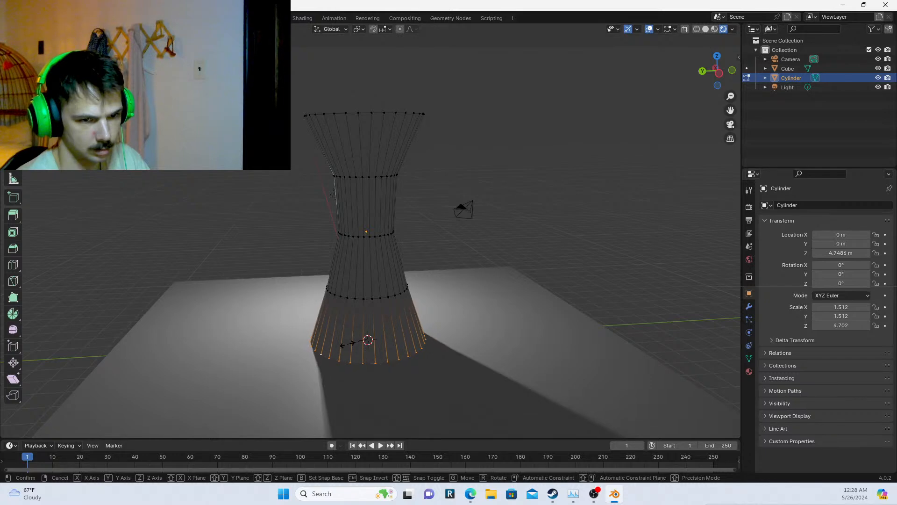
click(348, 345)
Widen the cylinder's middle loop until it is about as wide as the lower loop
scroll(362, 214, up, 3)
alt+click(359, 241)
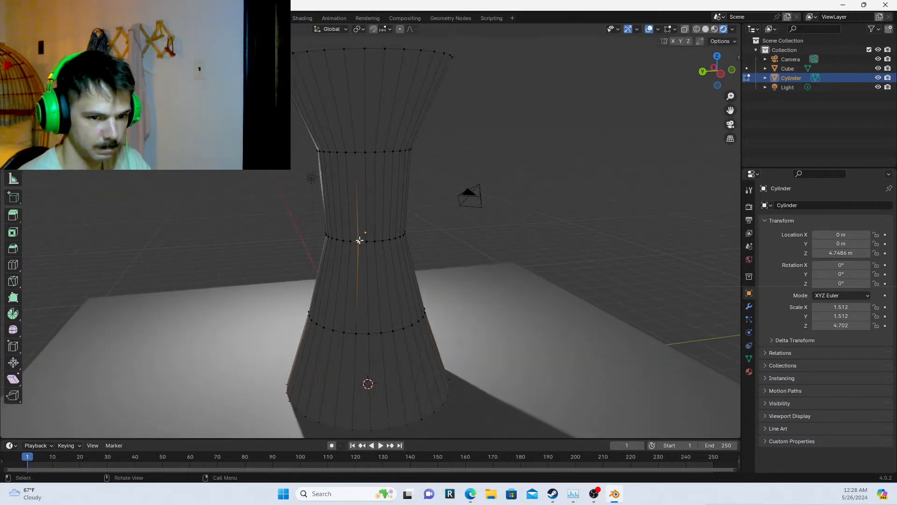
alt+click(358, 241)
key(s)
click(353, 243)
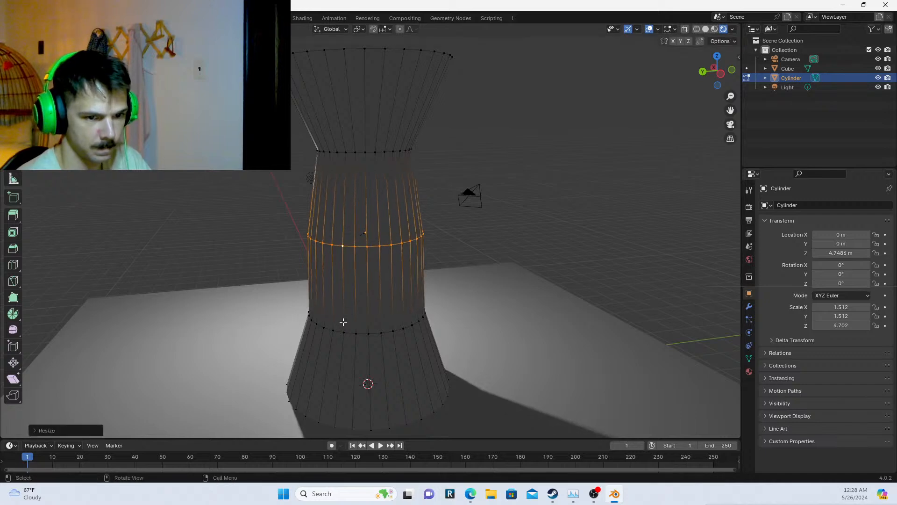
Widen the lower loop slightly so the side runs almost straight between the middle loop and the base
alt+click(339, 329)
key(s)
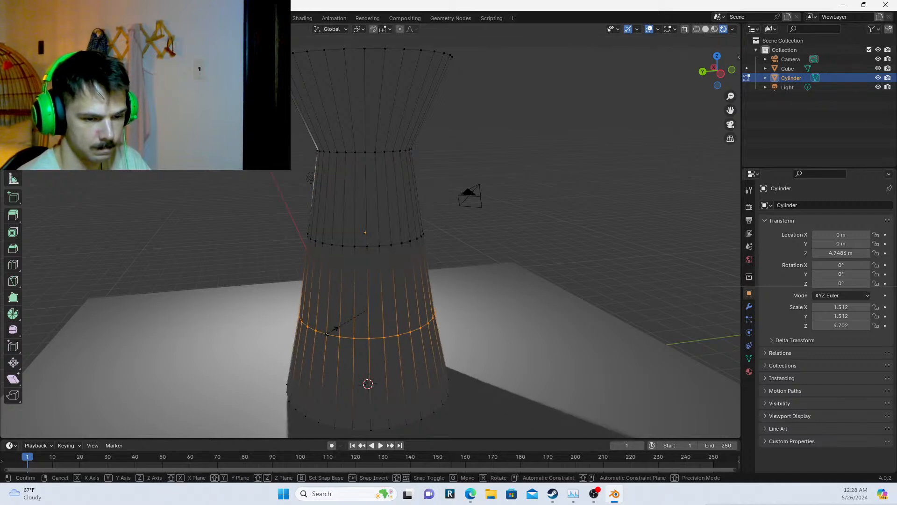
click(321, 352)
Scale the whole bottom rim outward a little more to give the column a broader flared foot
alt+click(298, 406)
key(alt+s)
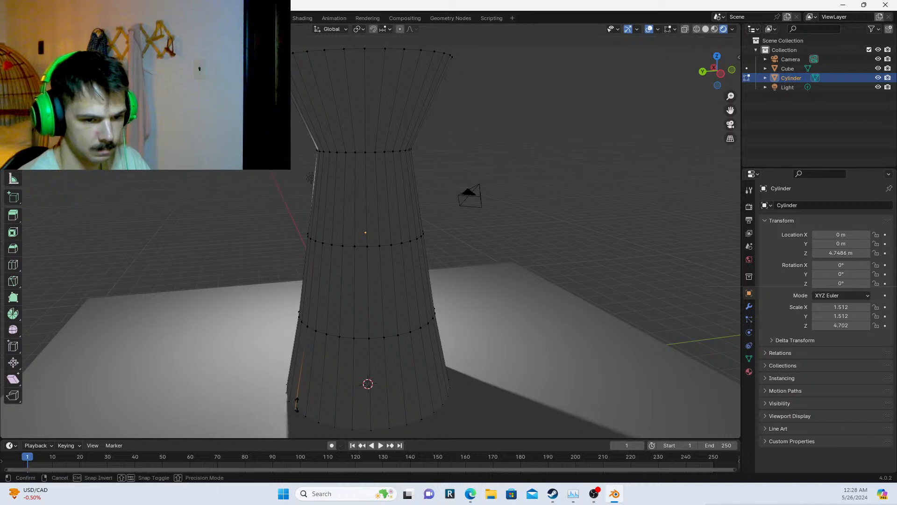
click(297, 407)
right_click(297, 407)
mouse_move(317, 409)
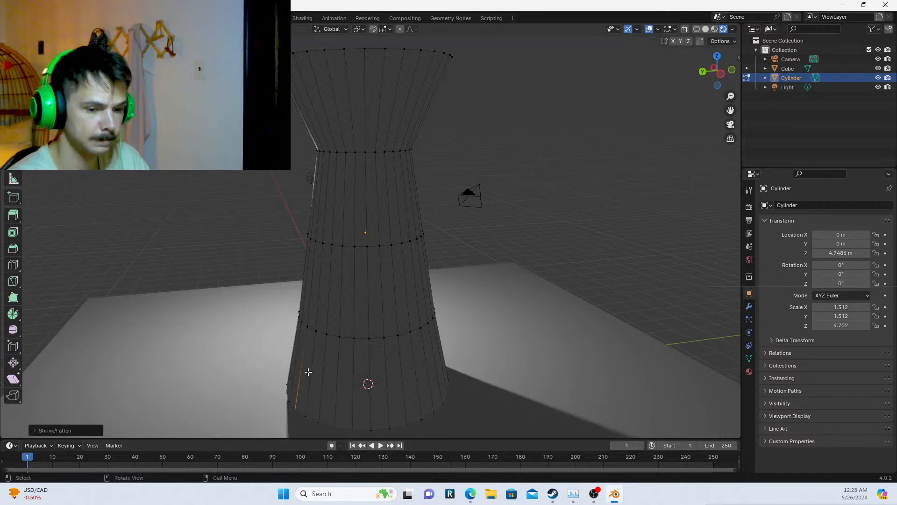
alt+click(306, 415)
alt+click(312, 420)
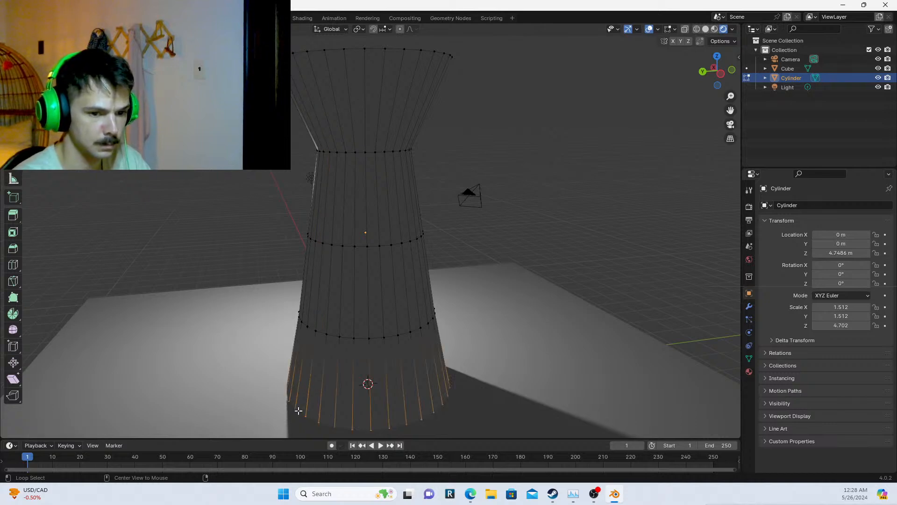
key(s)
click(329, 251)
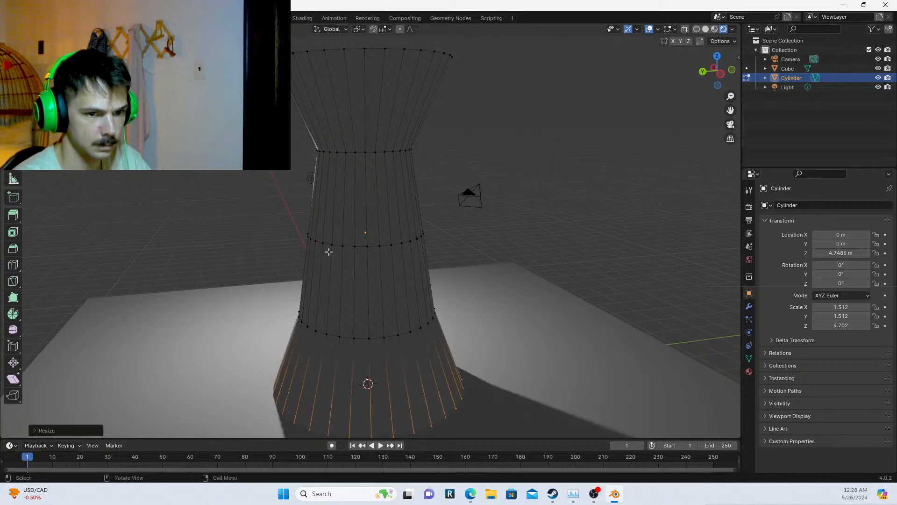
Widen the upper loop below the flared rim to about the width of the middle loop
alt+click(360, 154)
alt+click(360, 154)
key(s)
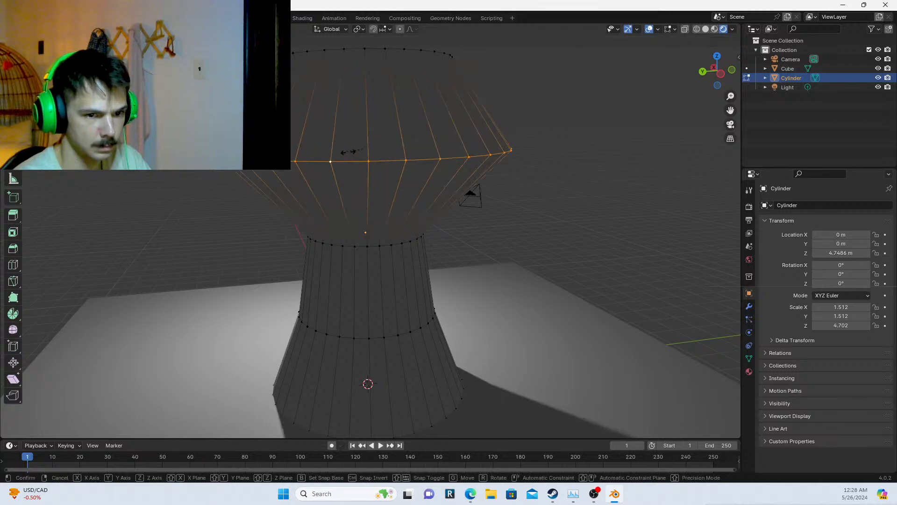
click(344, 157)
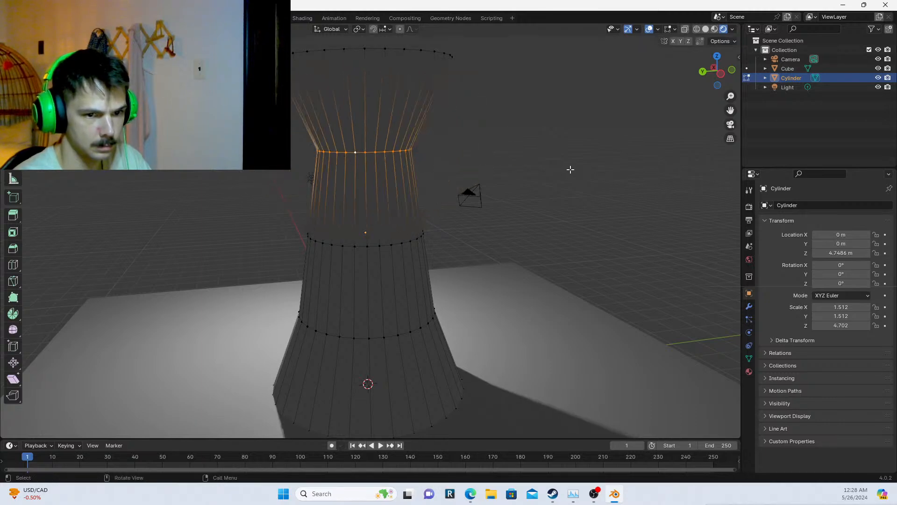
key(s)
click(622, 181)
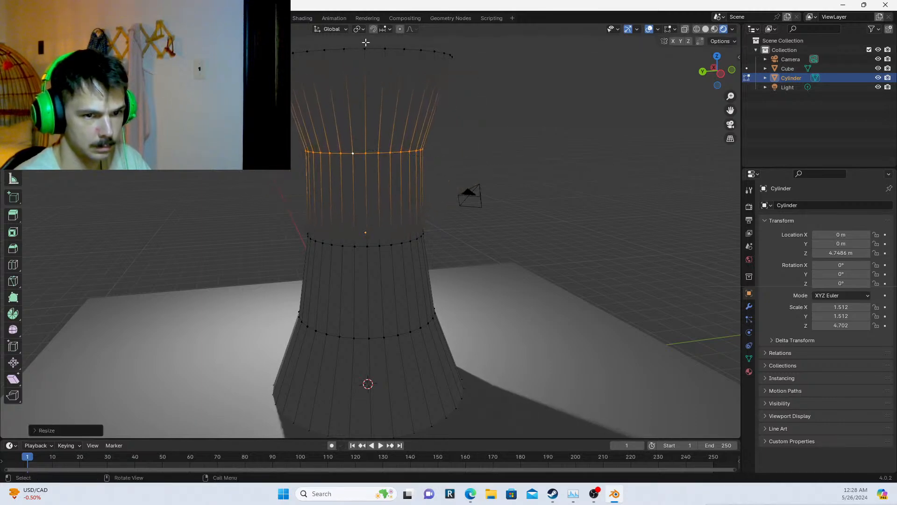
Scale the middle loop inward slightly to form a narrower waist in the column
click(373, 50)
scroll(411, 100, down, 3)
middle_drag(411, 100, 499, 97)
scroll(404, 248, up, 4)
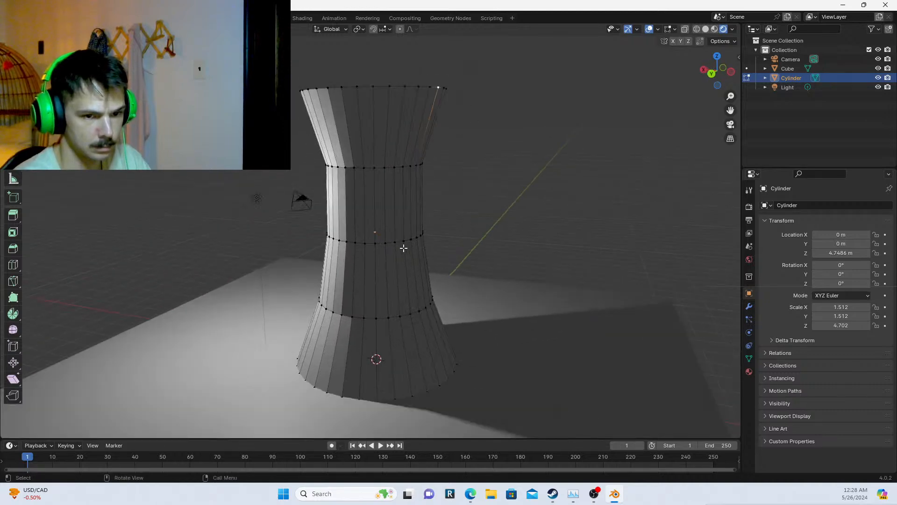
alt+click(388, 241)
key(s)
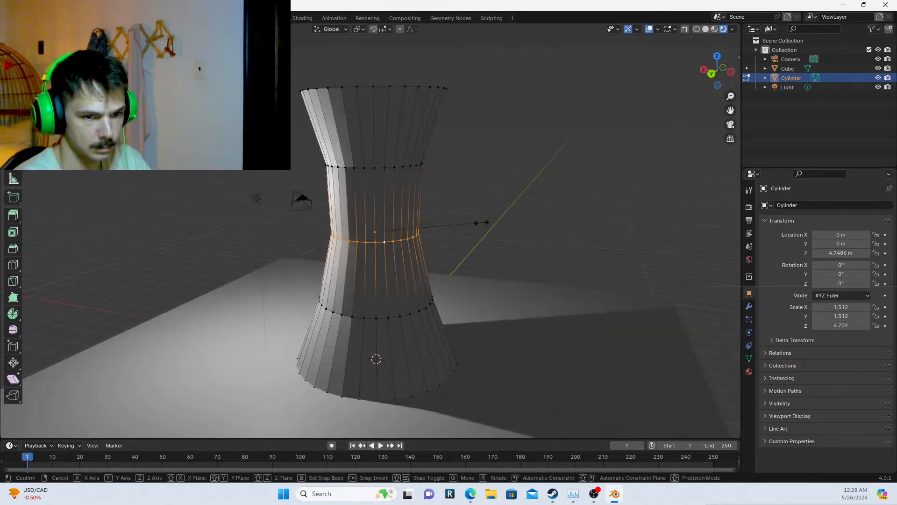
click(482, 222)
Narrow the upper loop very slightly to smooth the transition from the waist to the flared rim
click(391, 167)
alt+click(390, 167)
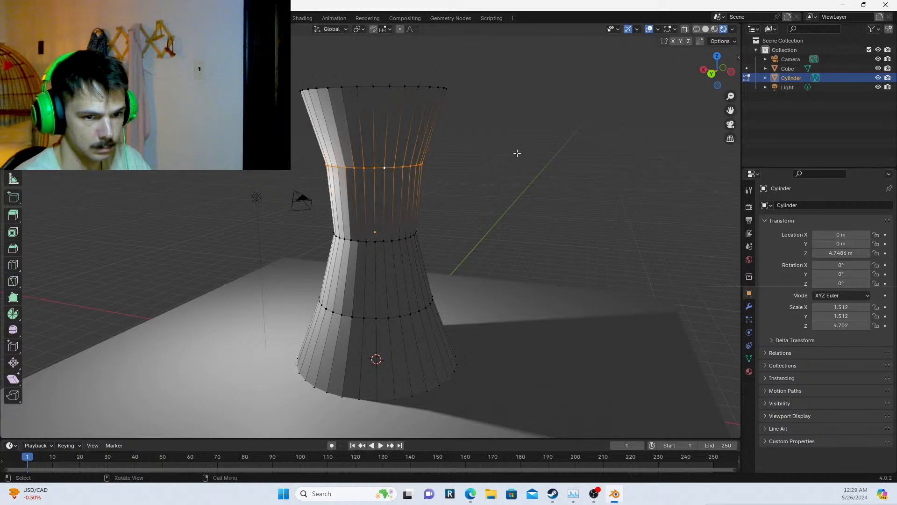
key(s)
click(481, 136)
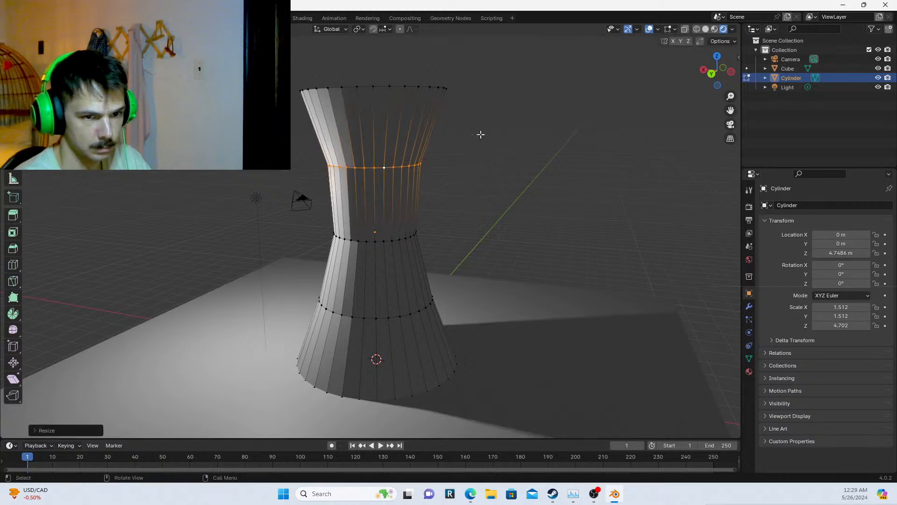
Narrow the lower loop slightly so the column curves inward above its flared foot
alt+click(381, 317)
key(s)
click(399, 202)
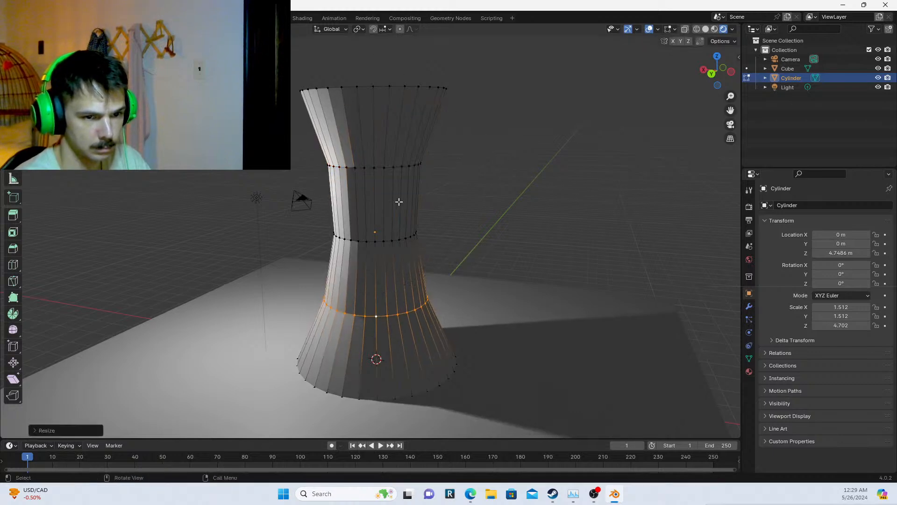
middle_drag(400, 201, 353, 308)
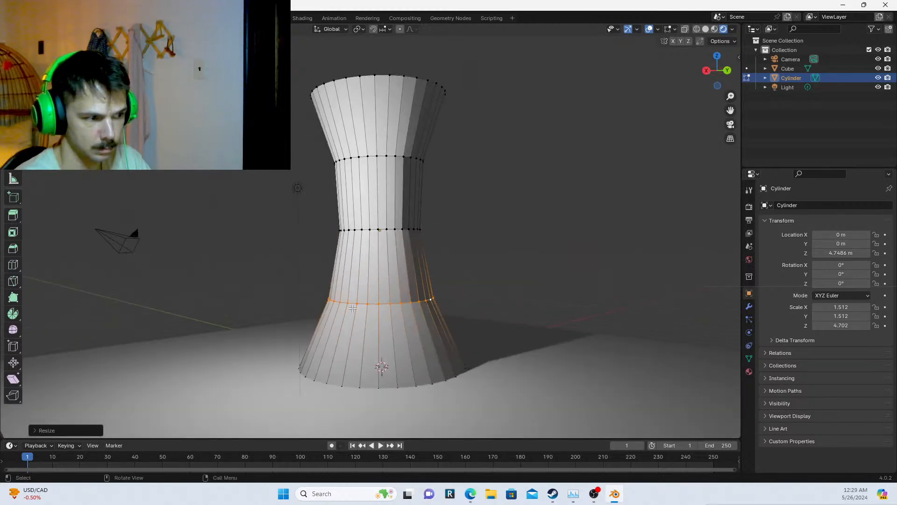
Return to Object Mode and apply smooth shading to the column
key(Tab)
scroll(350, 313, down, 3)
right_click(379, 277)
click(378, 270)
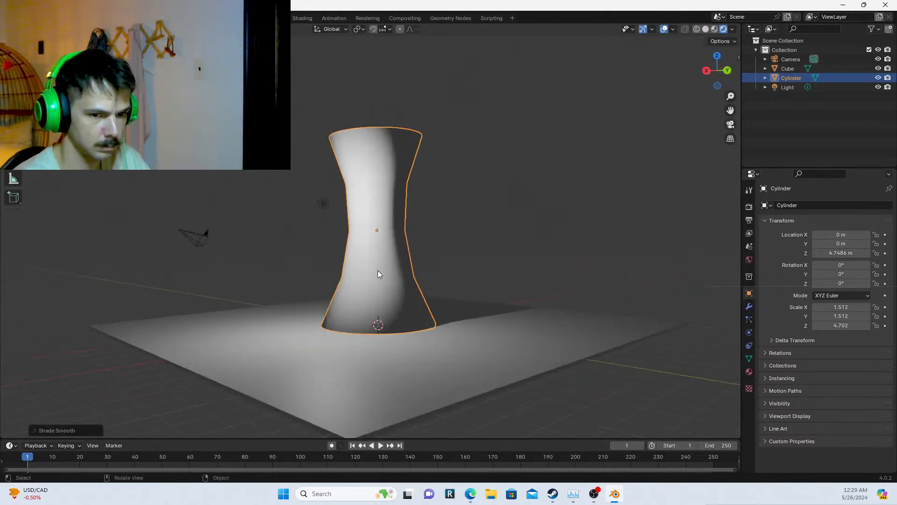
middle_drag(377, 270, 405, 276)
middle_drag(259, 265, 445, 273)
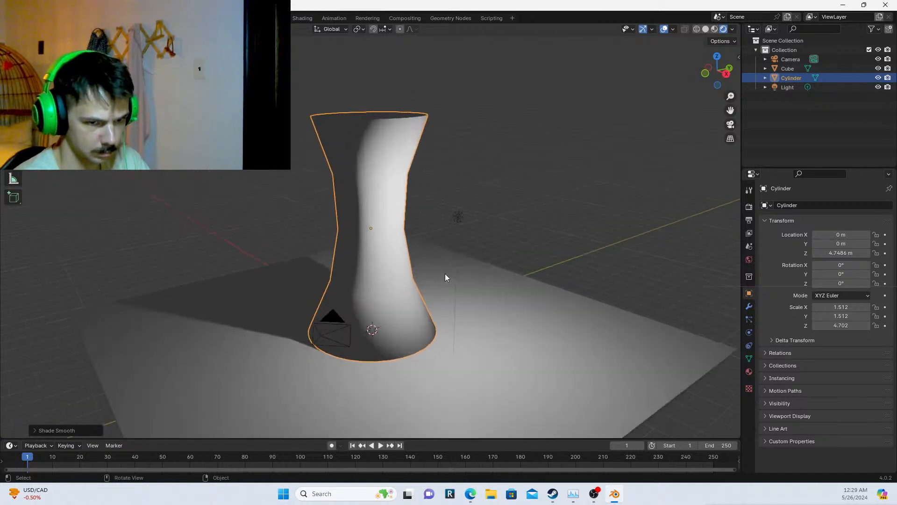
Scale the column down to about 0.804 in X and Y and 2.5 in Z, and lower it along Z to about 2.47 m onto the plate
key(s)
click(457, 247)
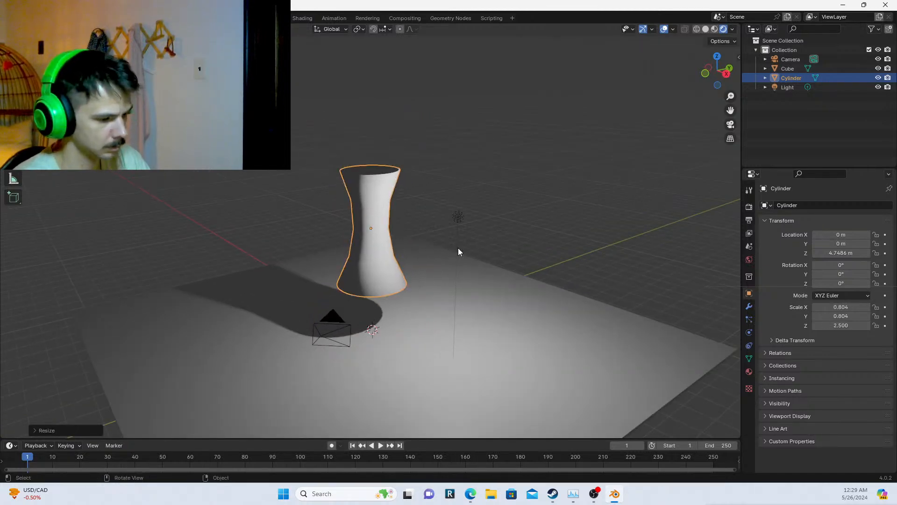
key(g)
key(z)
click(467, 282)
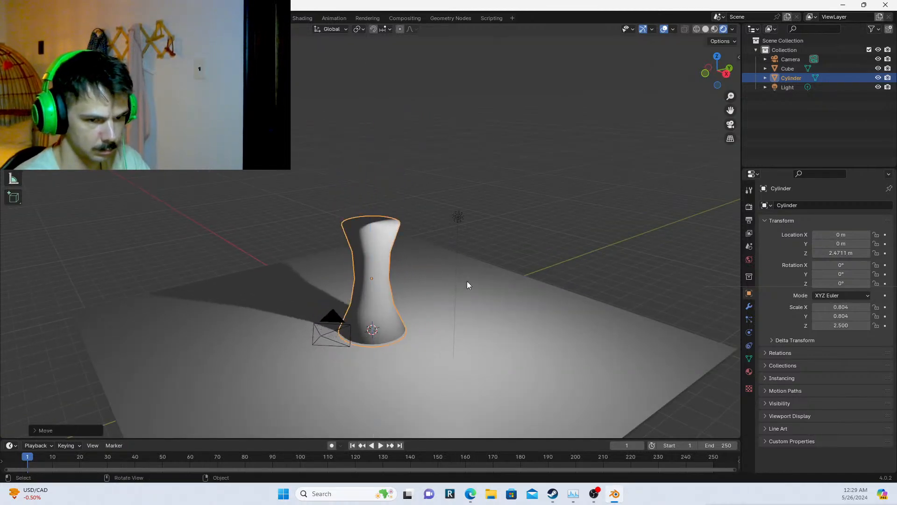
middle_drag(467, 281, 457, 255)
key(g)
key(z)
key(Escape)
scroll(533, 279, down, 3)
middle_drag(404, 275, 418, 268)
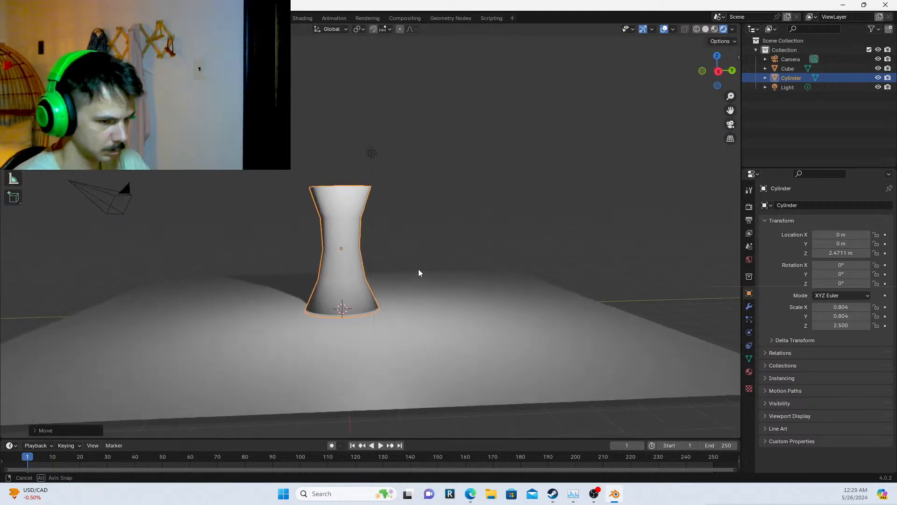
Duplicate the column and place the copy beside the original at about -4.2 m in Y
key(shift+d)
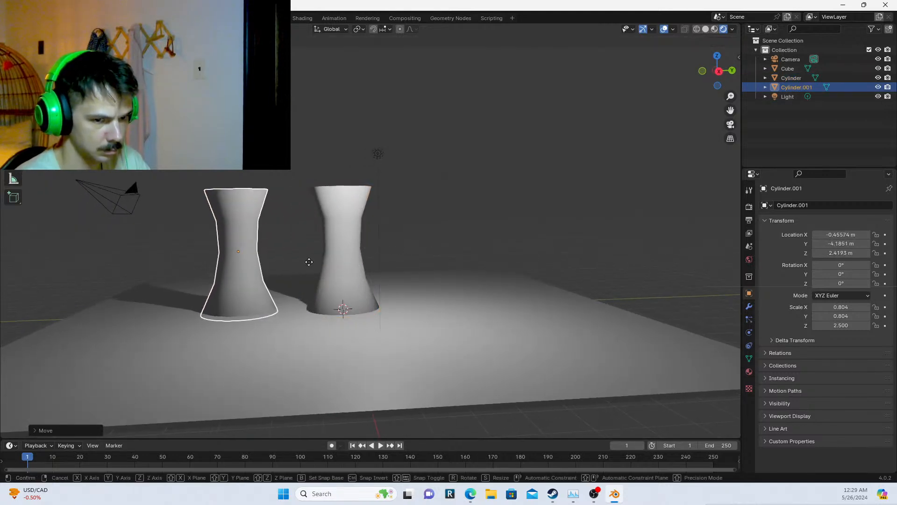
click(310, 262)
click(446, 226)
middle_drag(365, 242, 438, 233)
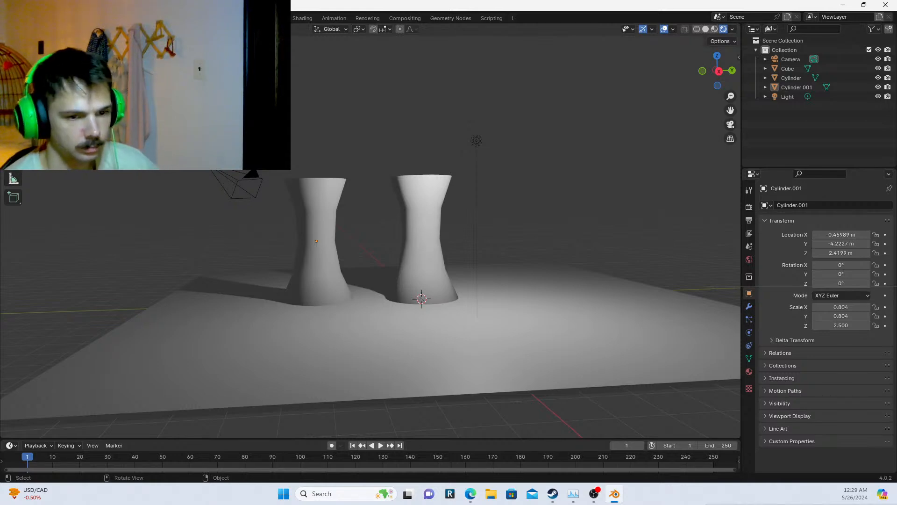
Delete the duplicated column and select the original one
click(322, 271)
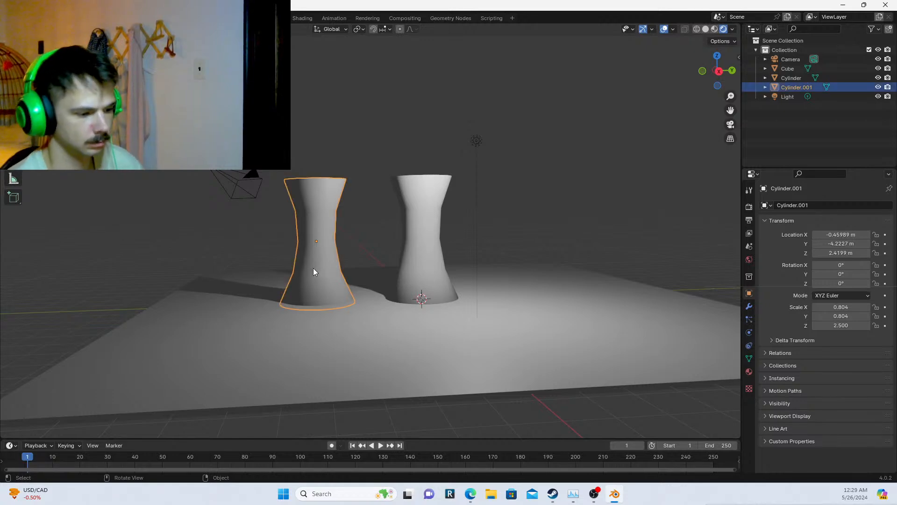
key(Delete)
click(418, 281)
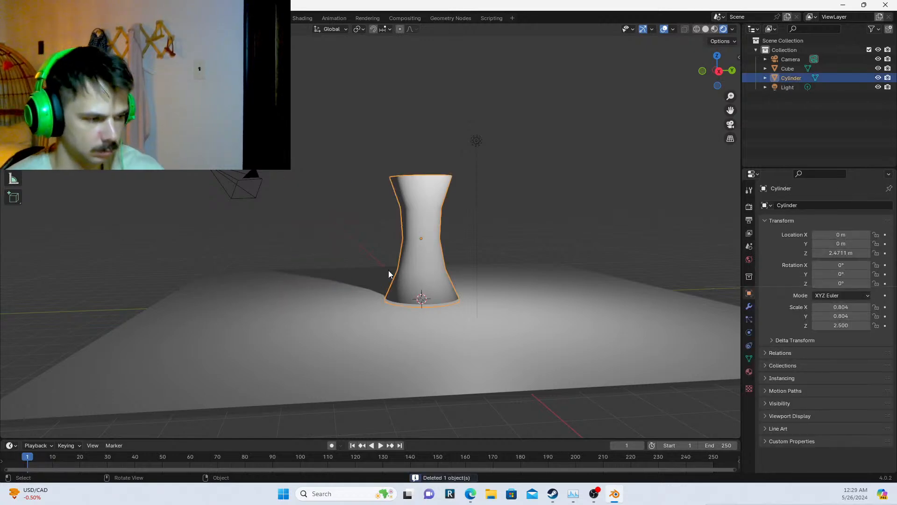
click(213, 259)
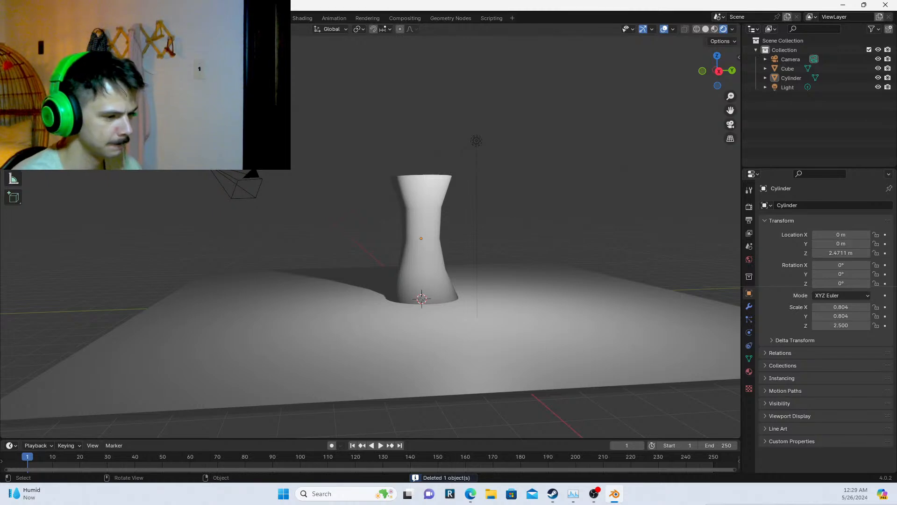
key(super+d)
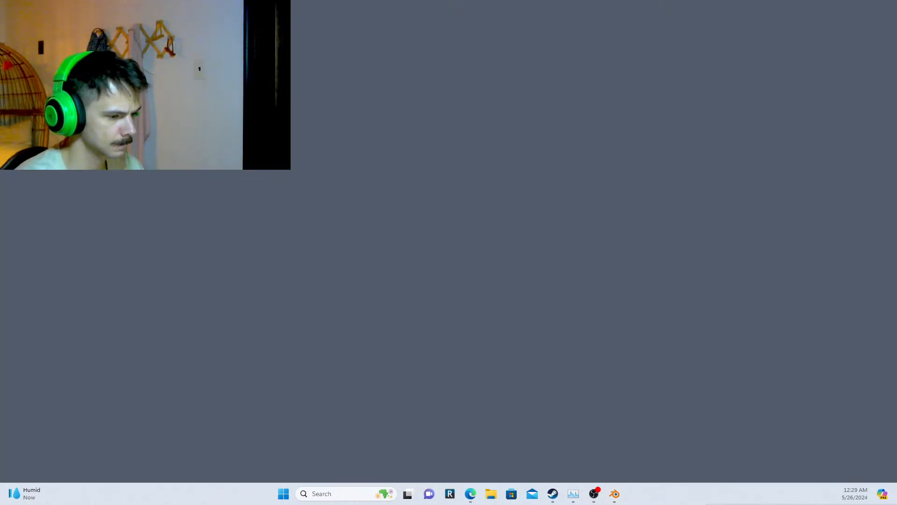
key(super+d)
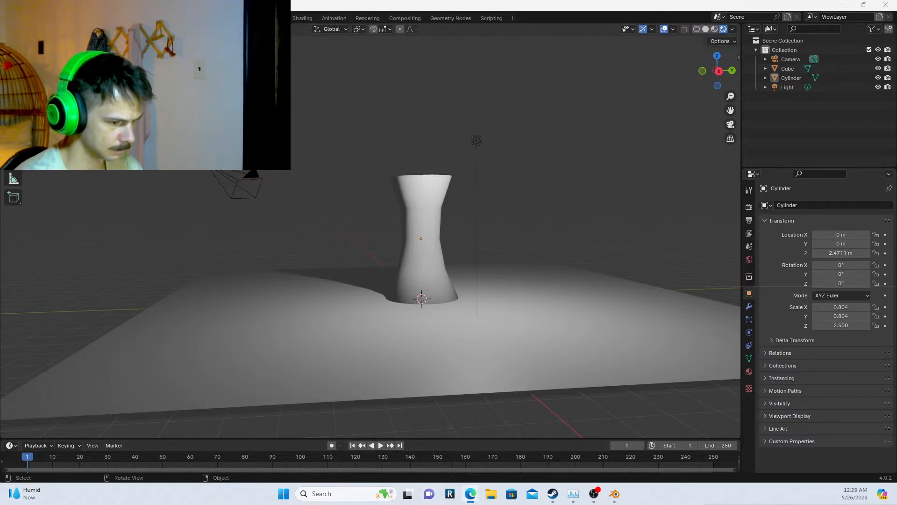
key(super+d)
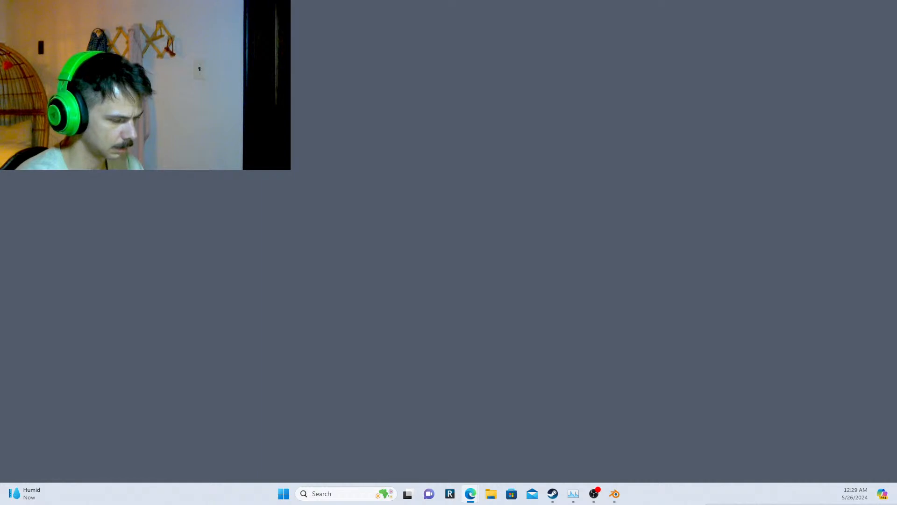
key(super+d)
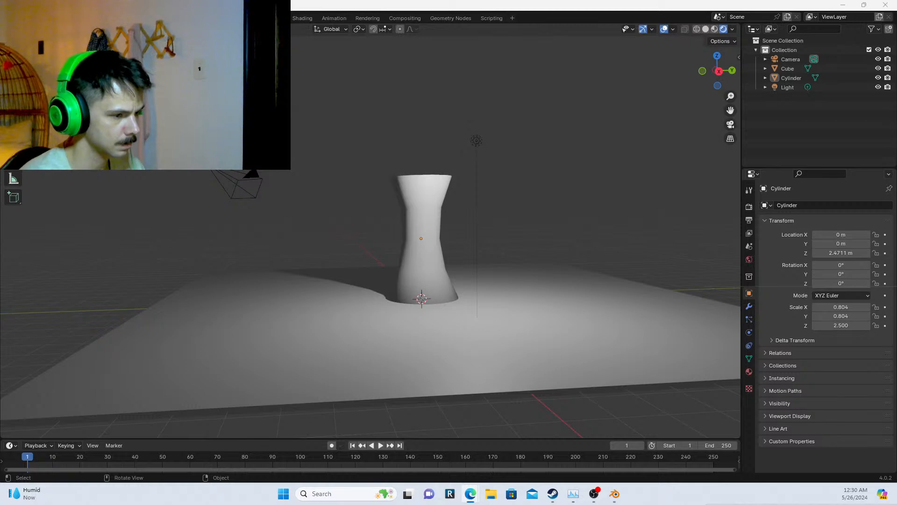
Inspect the column's profile and its placement on the ground plate from several angles
click(405, 222)
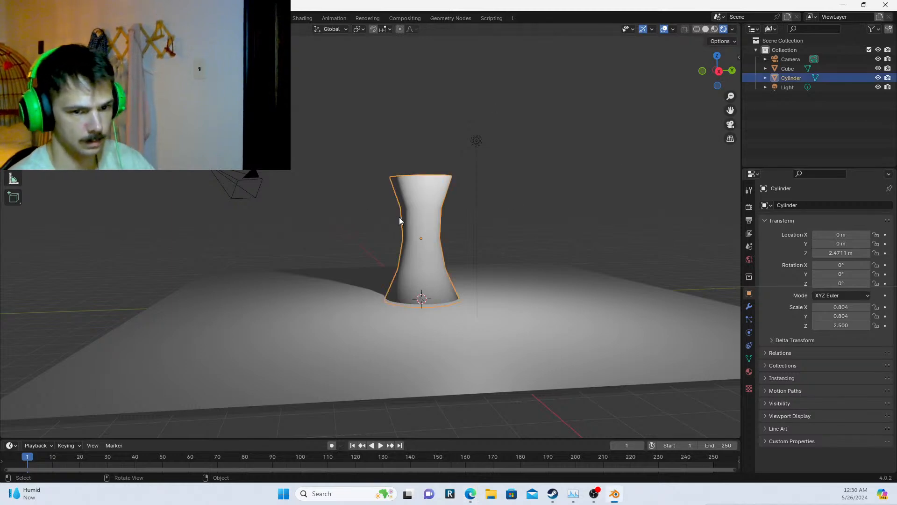
middle_drag(404, 221, 446, 210)
click(453, 311)
middle_drag(453, 310, 369, 276)
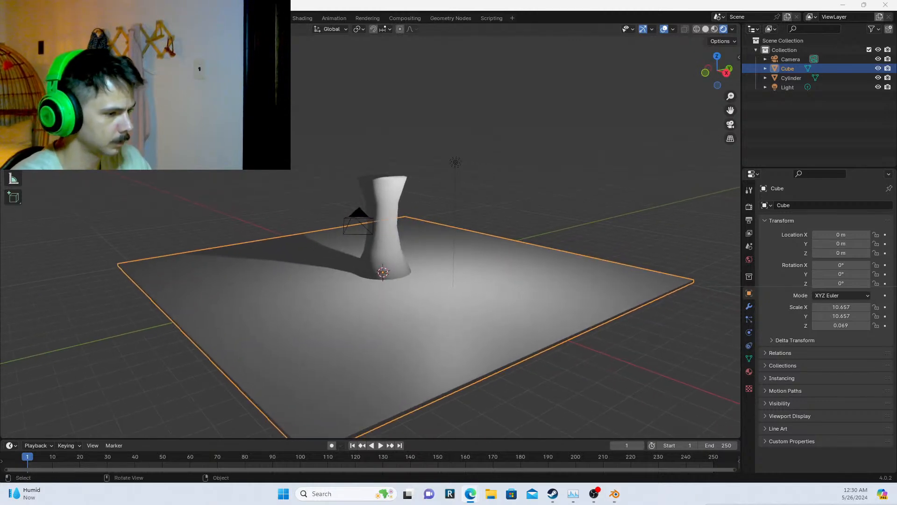
click(376, 189)
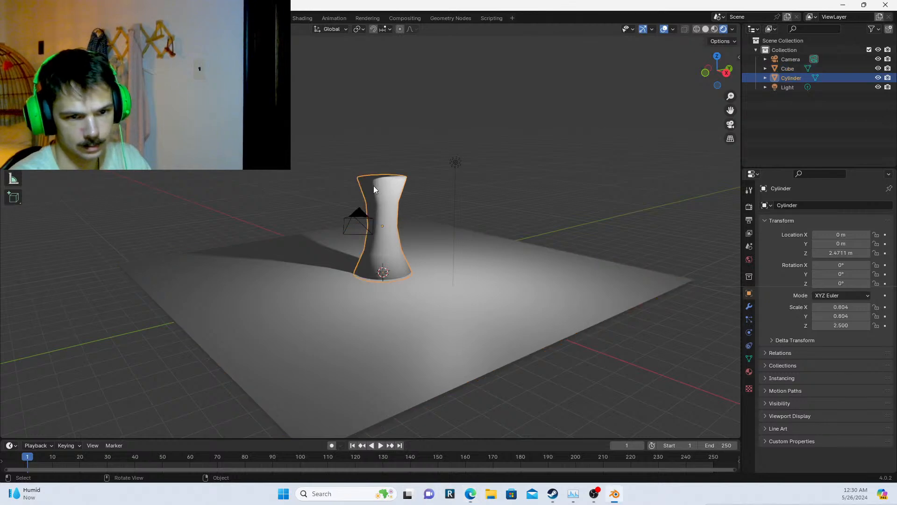
scroll(374, 186, up, 3)
click(348, 185)
middle_drag(448, 177, 390, 164)
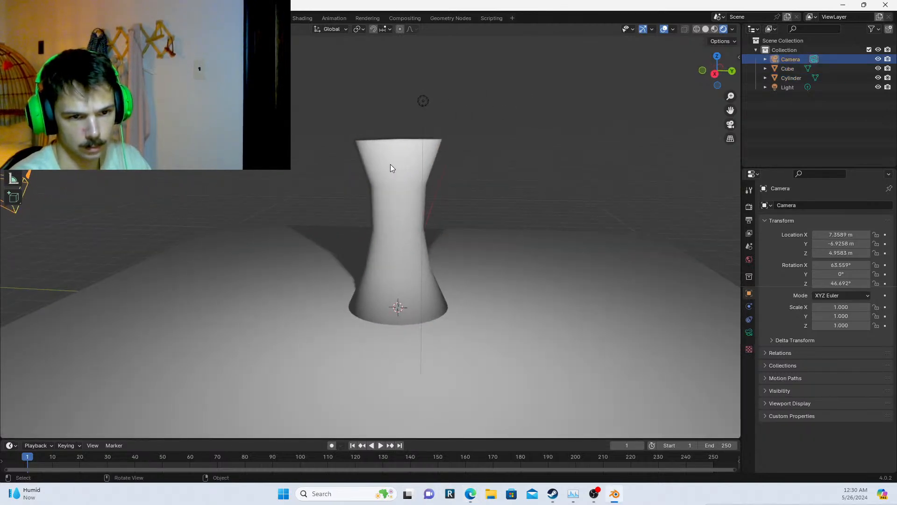
Delete the existing column and add a new cylinder mesh in its place
click(390, 164)
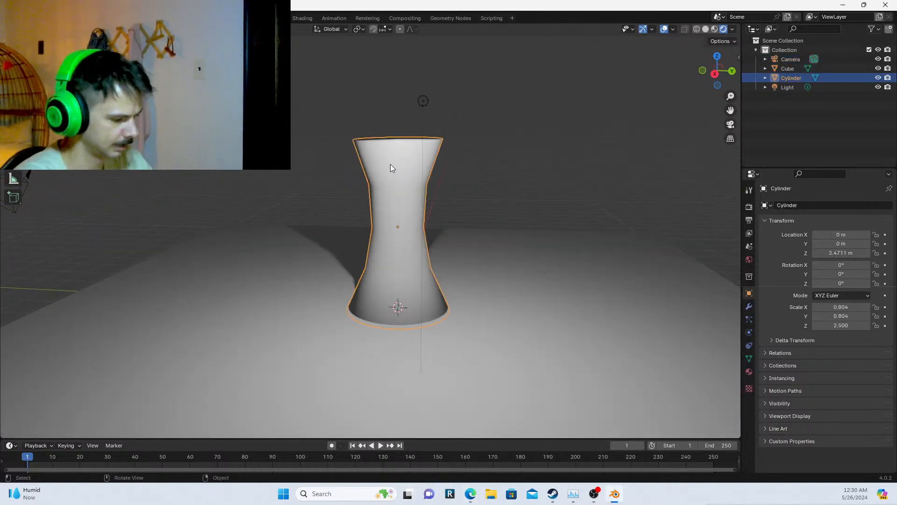
key(Delete)
key(shift+a)
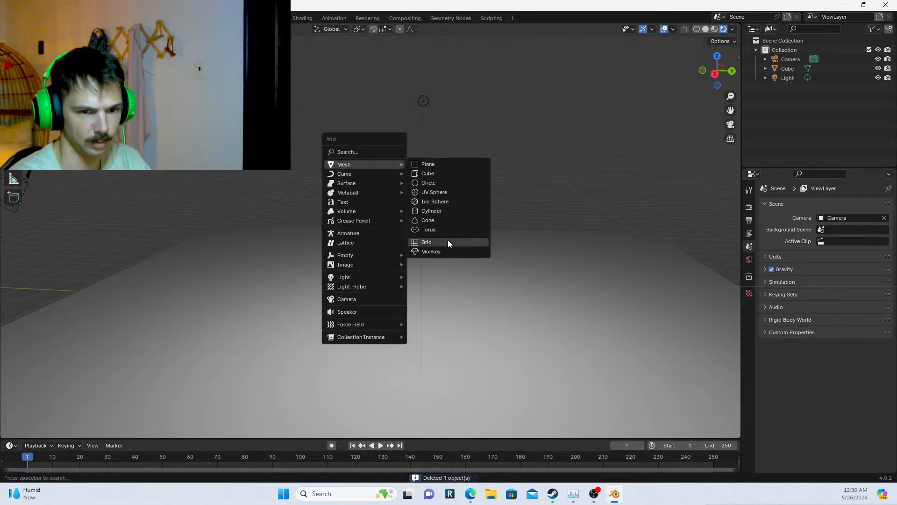
click(433, 210)
Raise the new cylinder along Z to about 4.89 m above the plate
scroll(438, 215, down, 4)
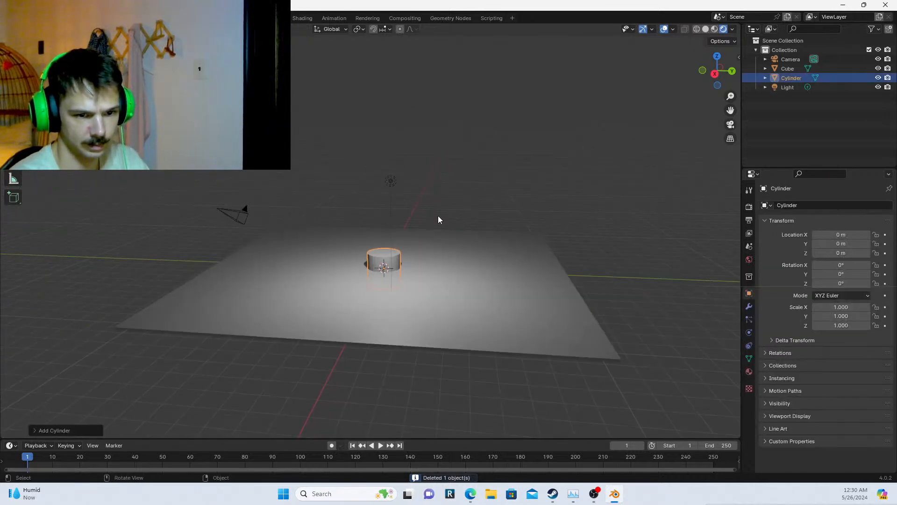
scroll(433, 215, up, 1)
shift+middle_drag(434, 215, 391, 227)
scroll(388, 231, down, 1)
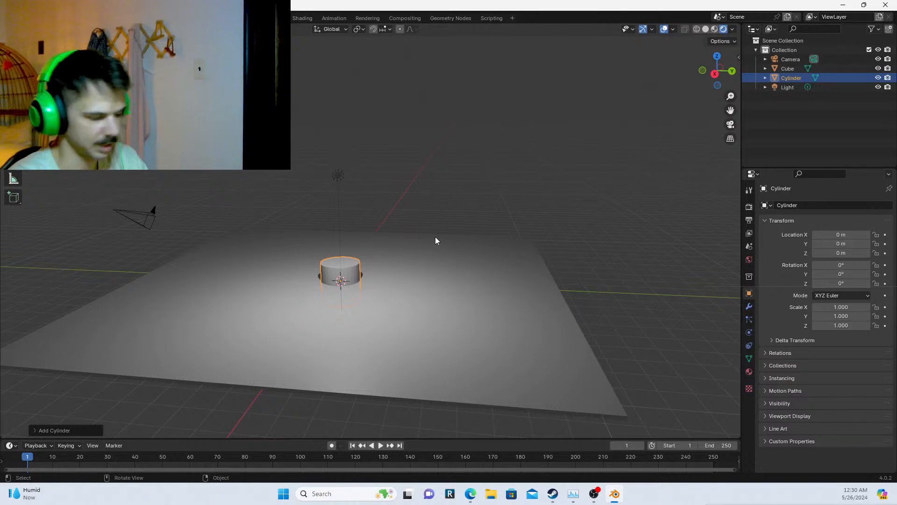
key(g)
key(z)
click(428, 149)
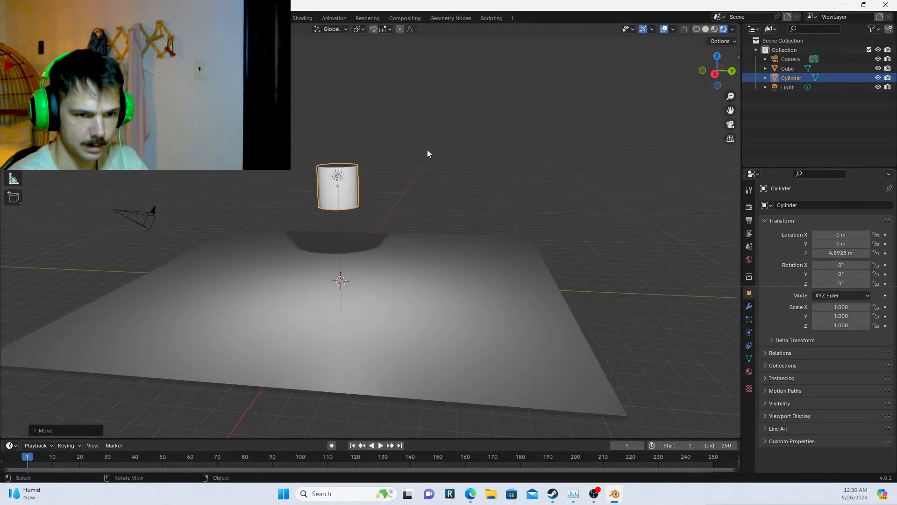
Scale the cylinder up to about 2.458 in X and Y and about 4.79 in Z
middle_drag(427, 150, 487, 180)
key(s)
click(653, 172)
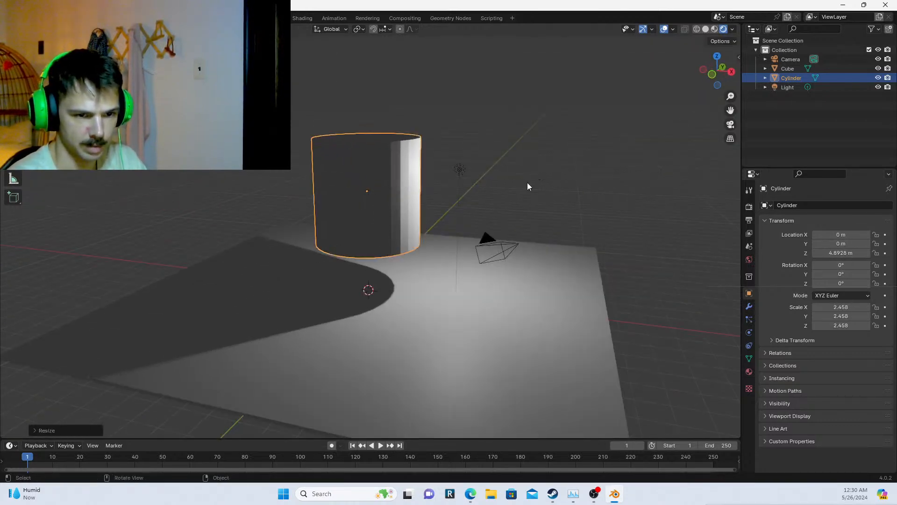
key(s)
key(z)
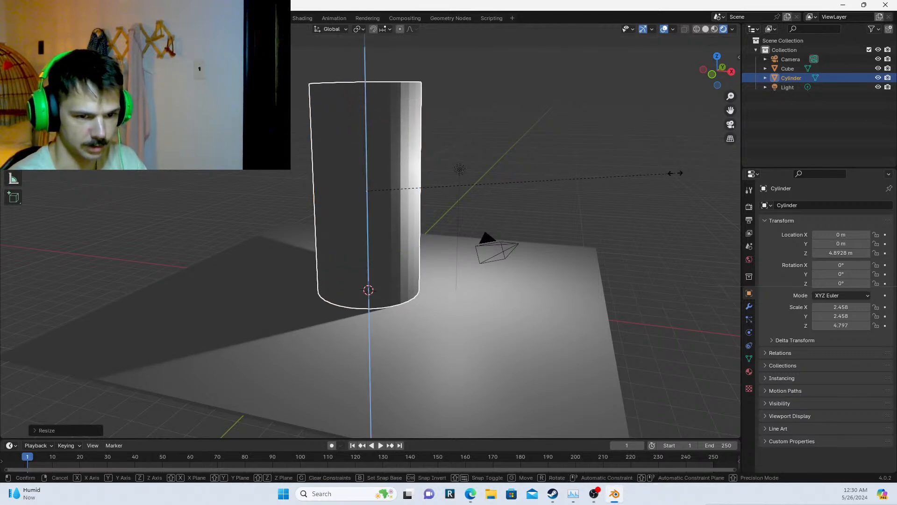
click(614, 180)
In Edit Mode, add a loop cut around the cylinder's mid-height and scale it inward to form a waist
middle_drag(615, 180, 539, 154)
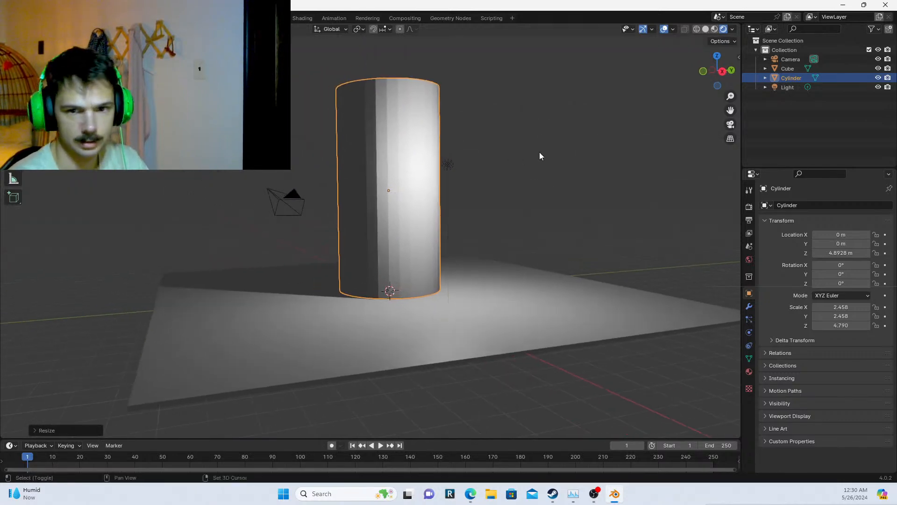
key(Tab)
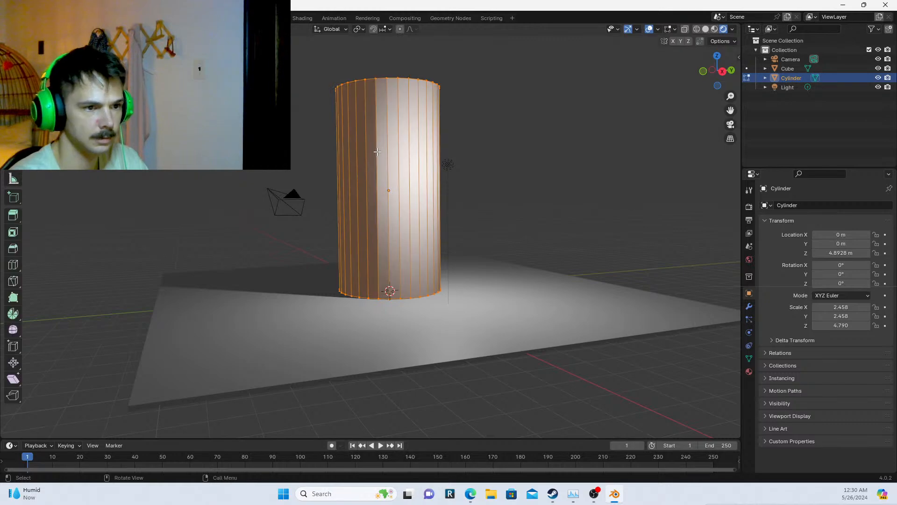
key(Tab)
key(Tab)
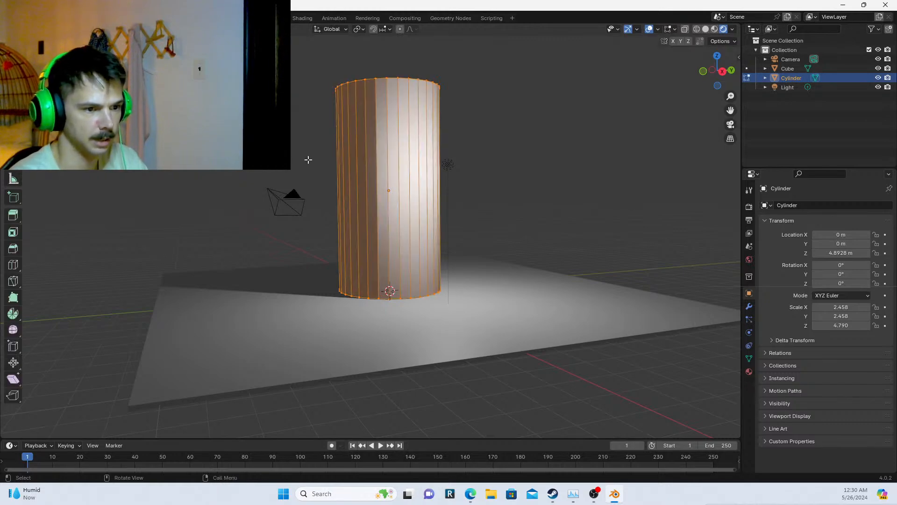
click(14, 265)
click(441, 180)
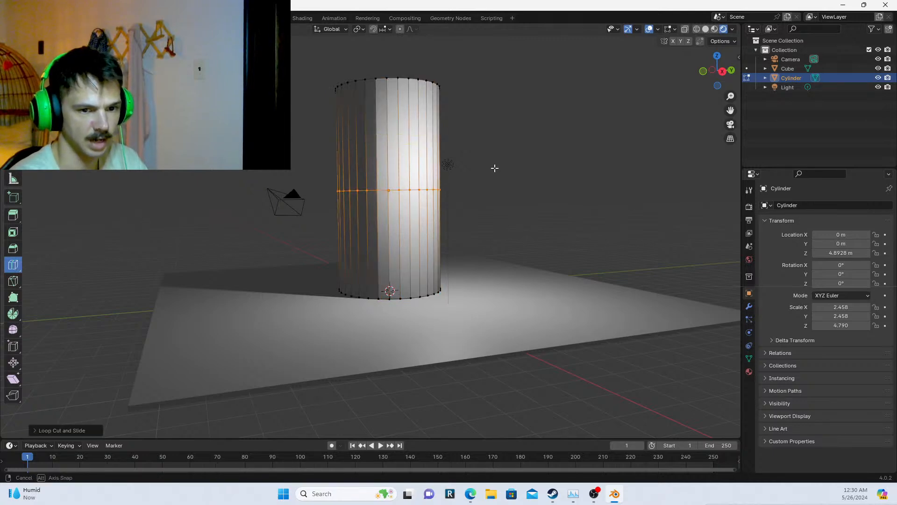
middle_drag(493, 166, 531, 174)
key(s)
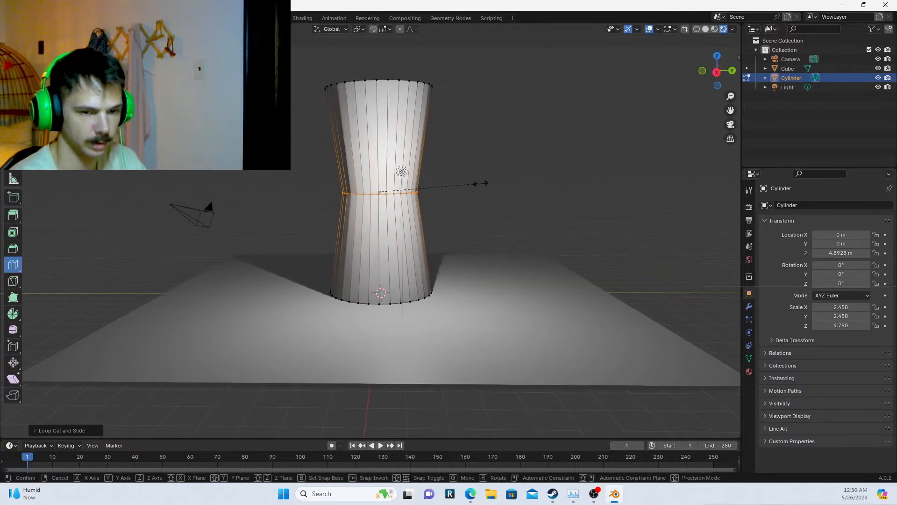
click(473, 184)
Add one loop cut halfway up each of the column's upper and lower halves, and scale the lower loop slightly inward
middle_drag(472, 184, 433, 154)
click(429, 157)
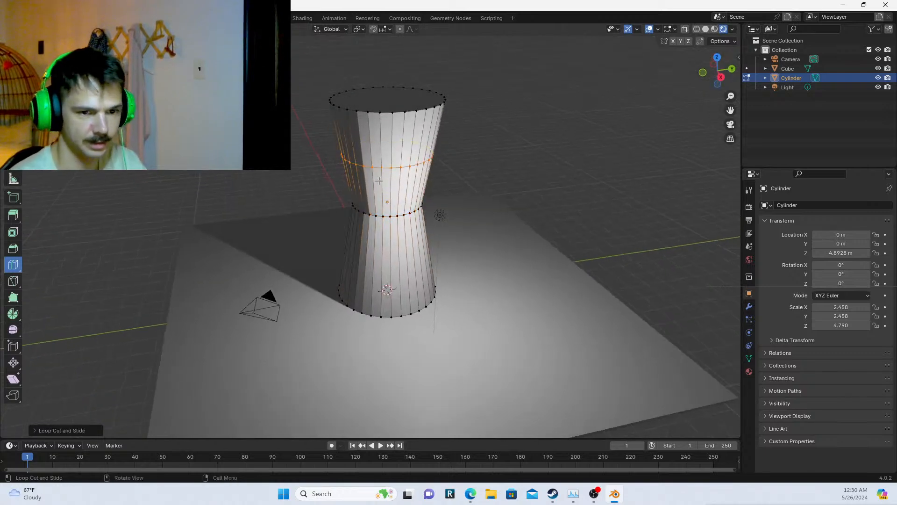
click(375, 262)
middle_drag(375, 260, 567, 192)
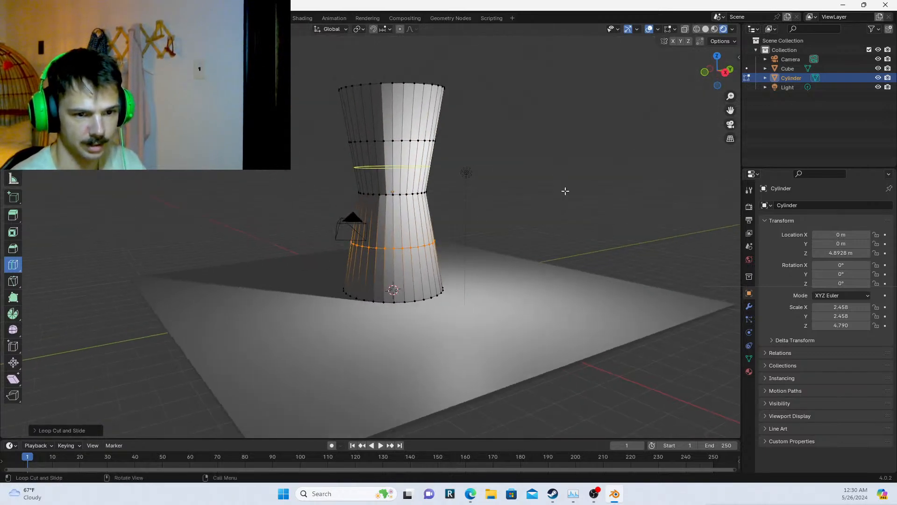
key(s)
click(542, 195)
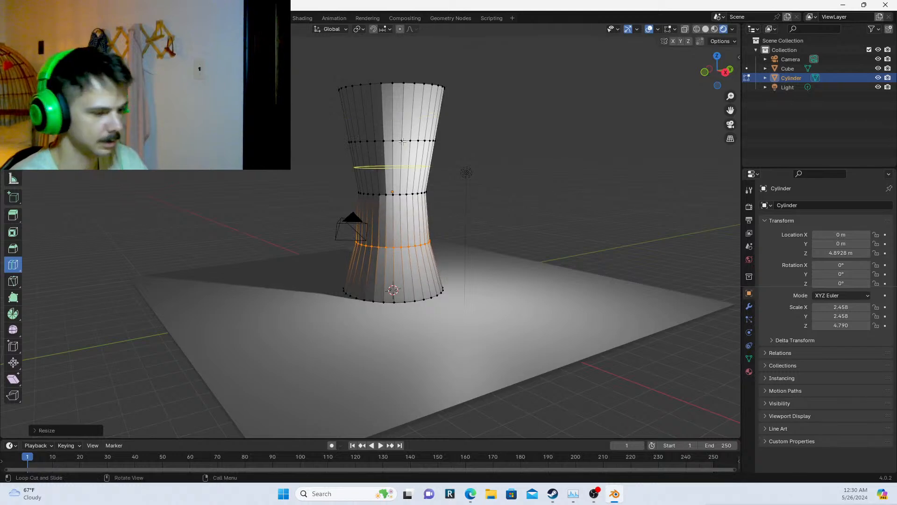
Select the edge loop in the column's upper half and scale it inward to about the width of the waist
key(w)
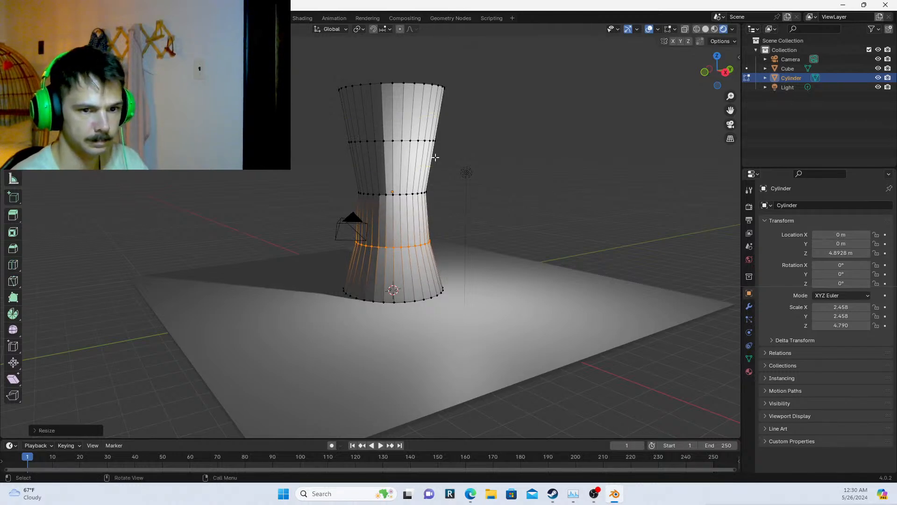
click(412, 142)
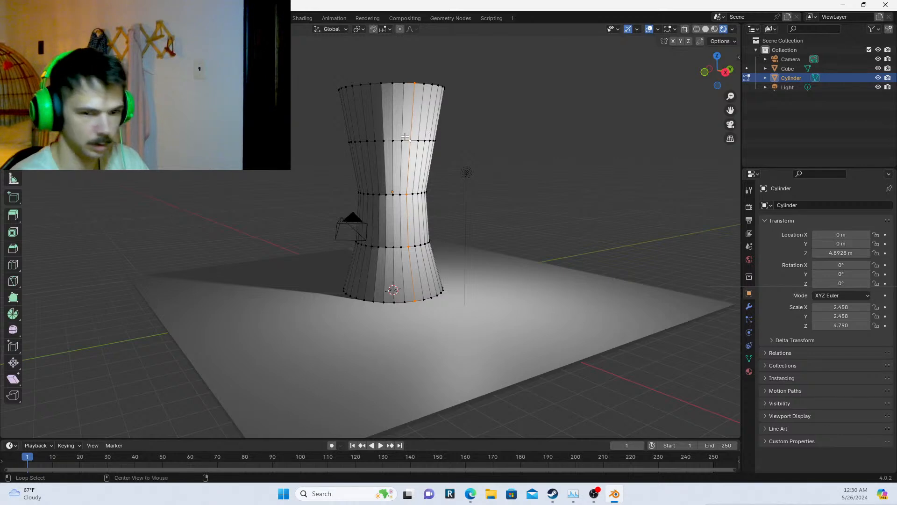
alt+click(403, 139)
key(s)
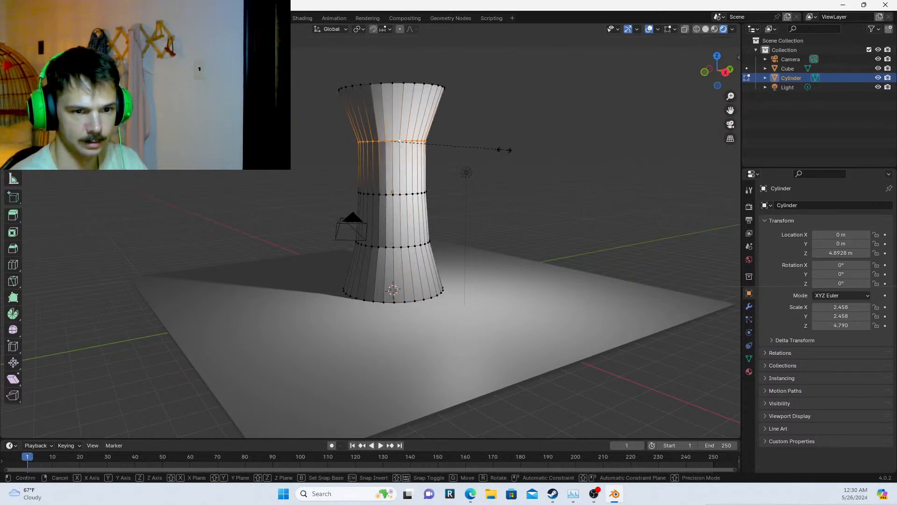
click(400, 141)
Select the column's bottom edge ring and scale it outward to flare the foot
alt+click(406, 303)
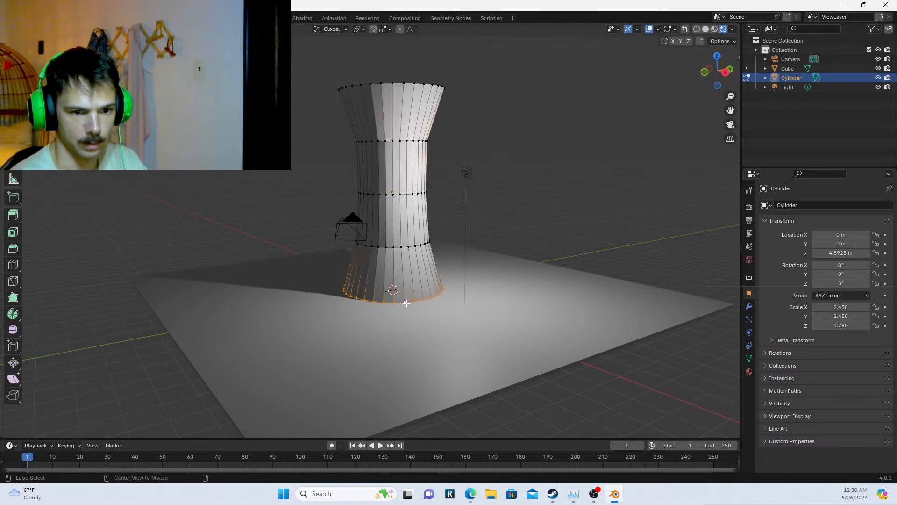
key(s)
click(561, 196)
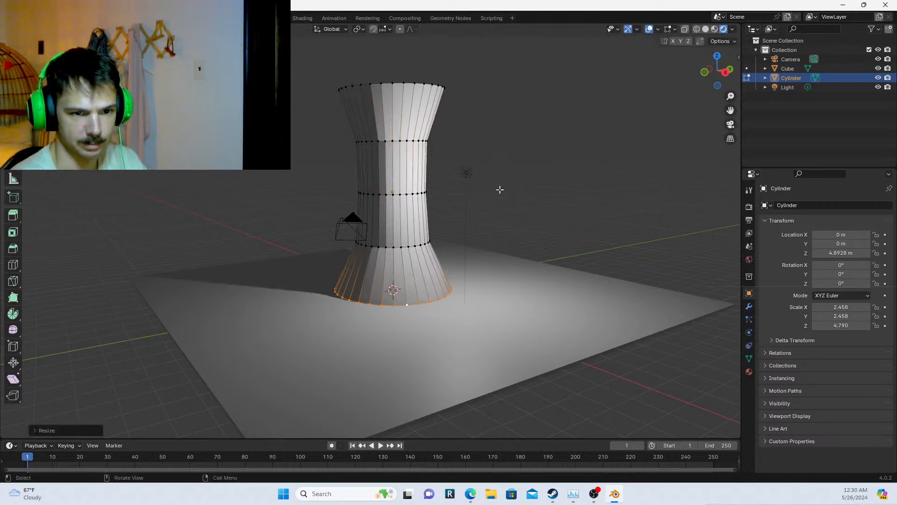
Select the middle edge loop and scale it inward to narrow the column's waist
alt+click(415, 193)
key(s)
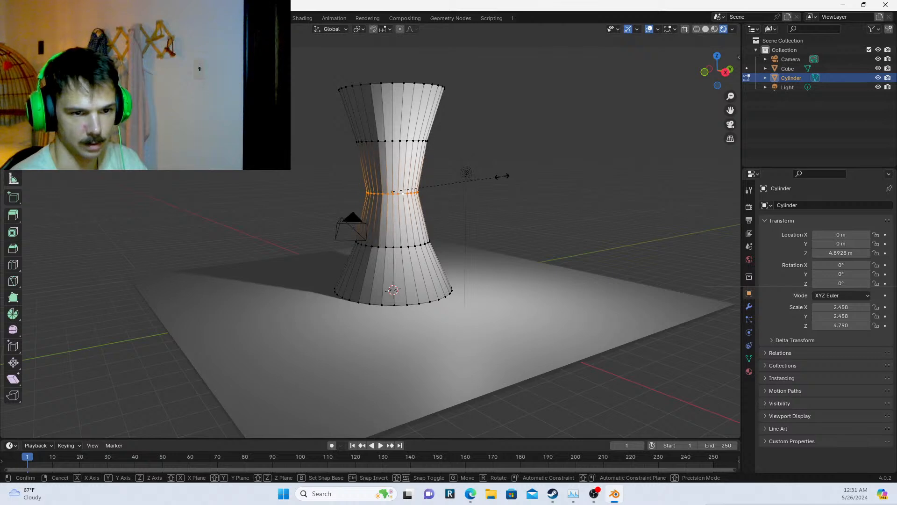
click(515, 179)
Return to Object Mode and apply Shade Smooth to the new column
middle_drag(515, 179, 572, 162)
key(Tab)
scroll(525, 158, down, 3)
scroll(456, 164, up, 3)
mouse_move(484, 168)
middle_down()
mouse_move(455, 174)
mouse_move(480, 180)
mouse_move(494, 160)
middle_up()
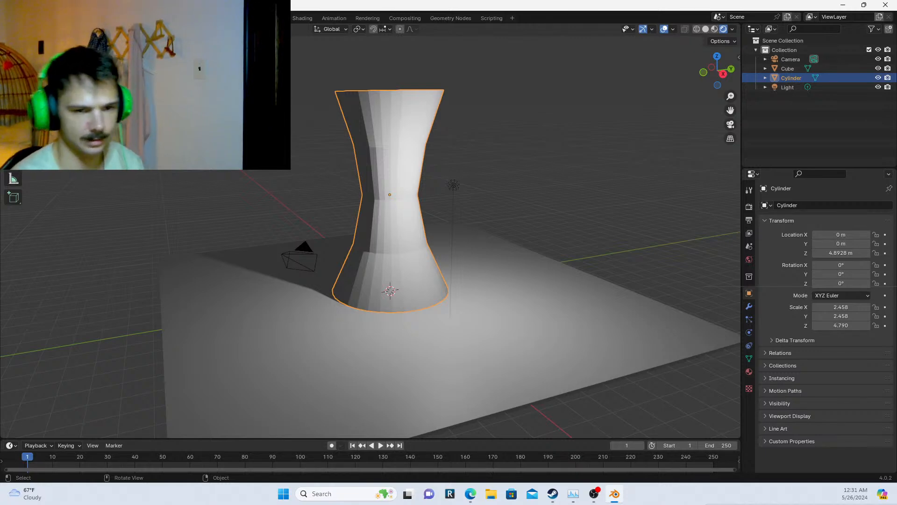
right_click(381, 128)
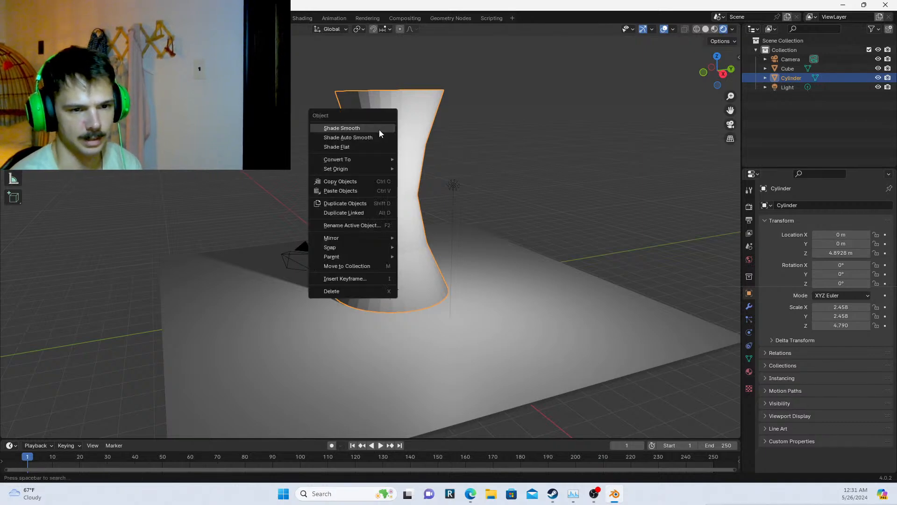
click(366, 126)
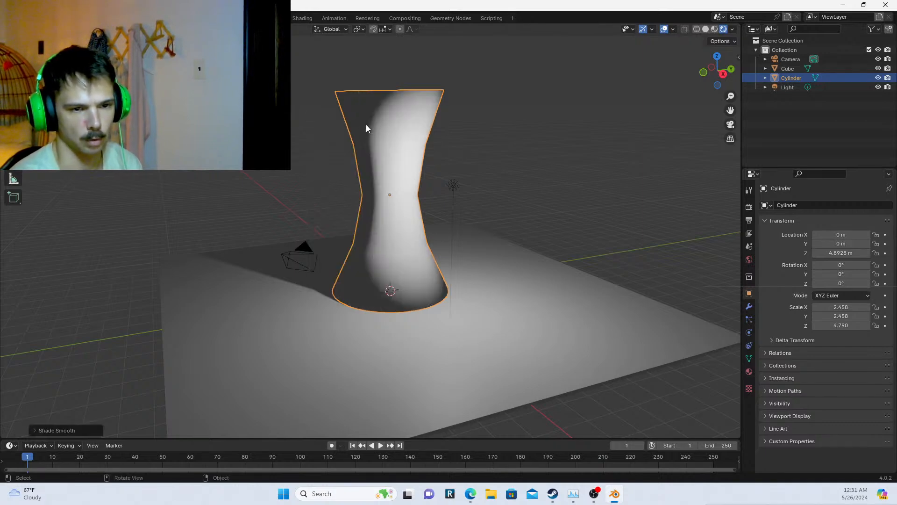
In Edit Mode, add a loop cut through the middle of each of the column's four sections
middle_drag(366, 124, 337, 193)
scroll(304, 189, down, 2)
scroll(287, 200, up, 2)
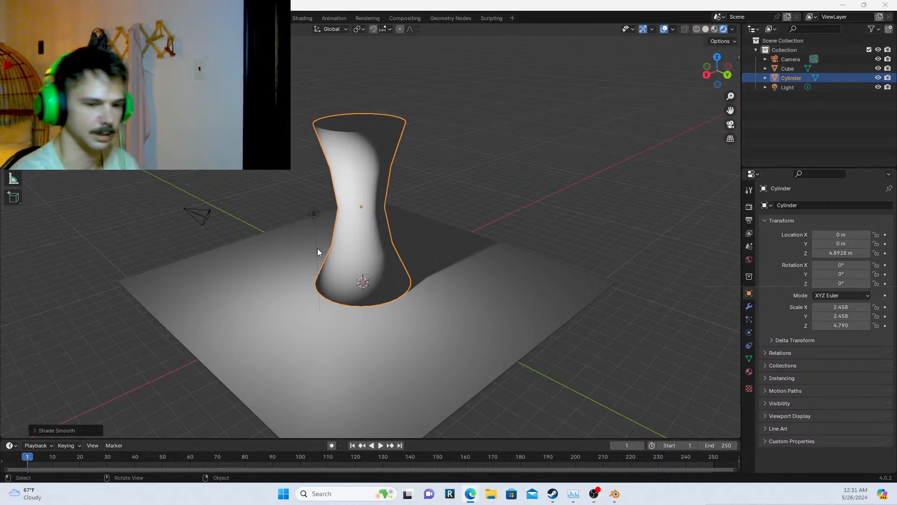
middle_drag(197, 255, 469, 190)
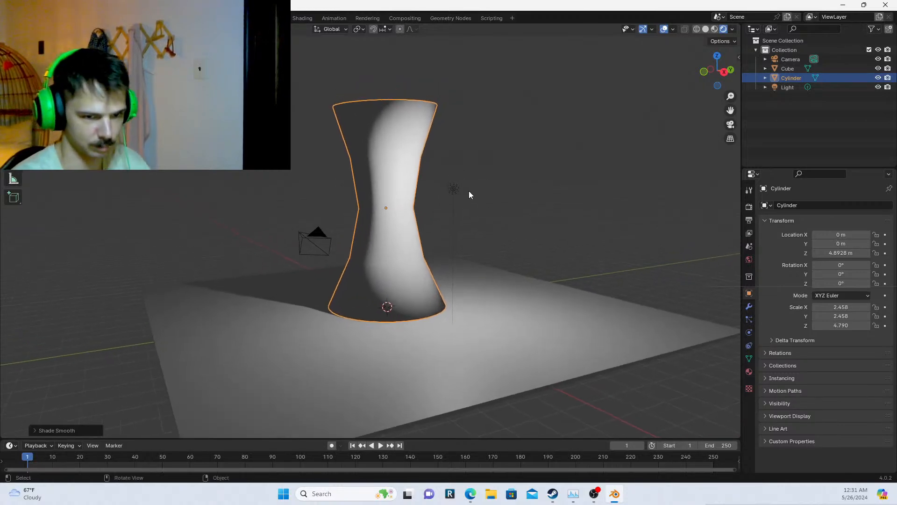
key(Tab)
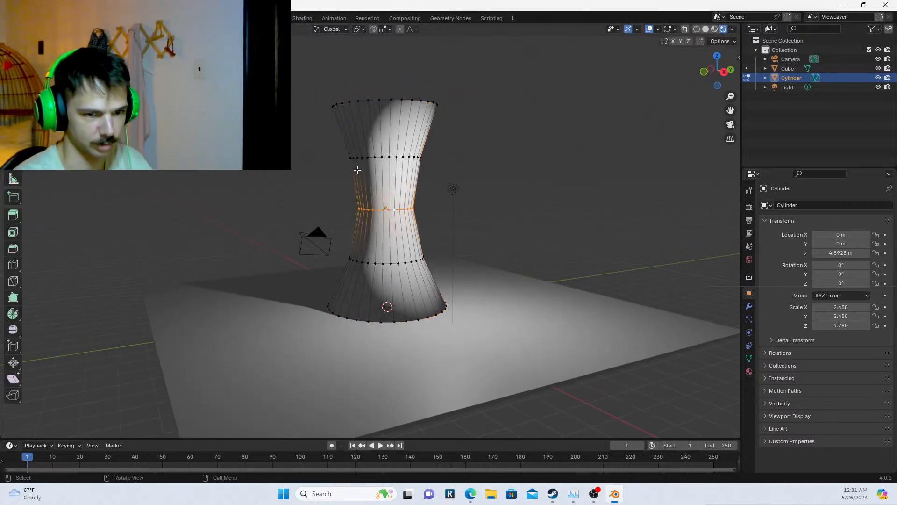
click(14, 265)
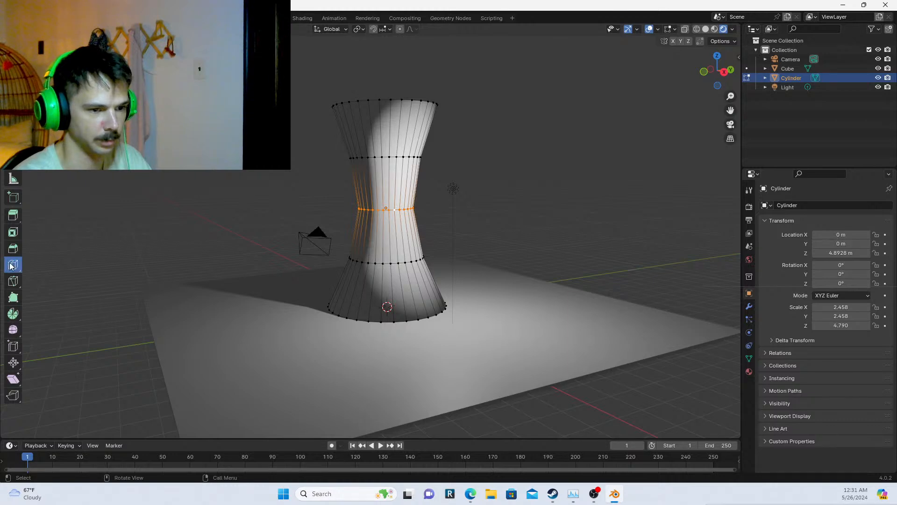
click(394, 176)
click(373, 125)
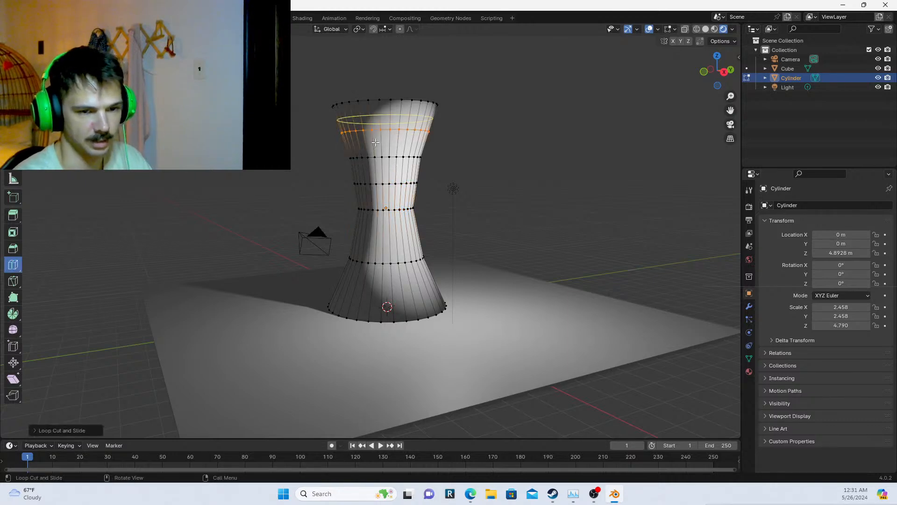
click(386, 232)
click(385, 287)
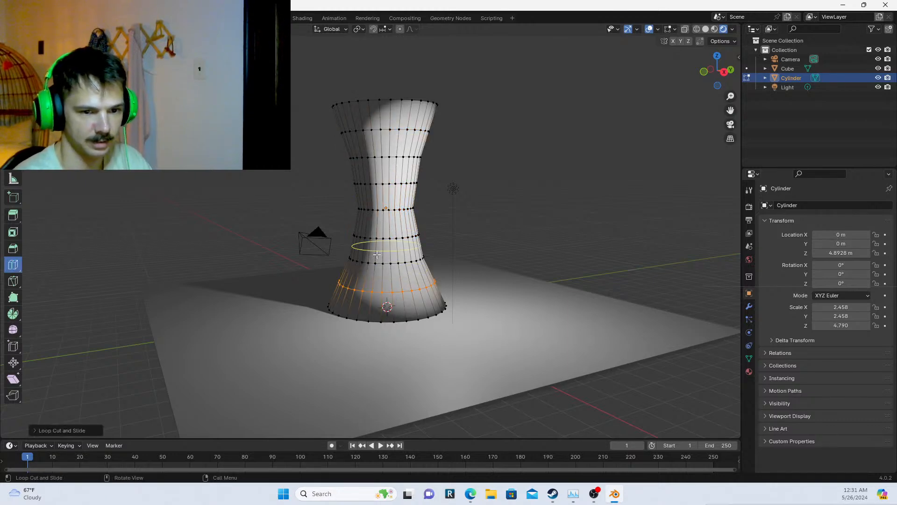
key(w)
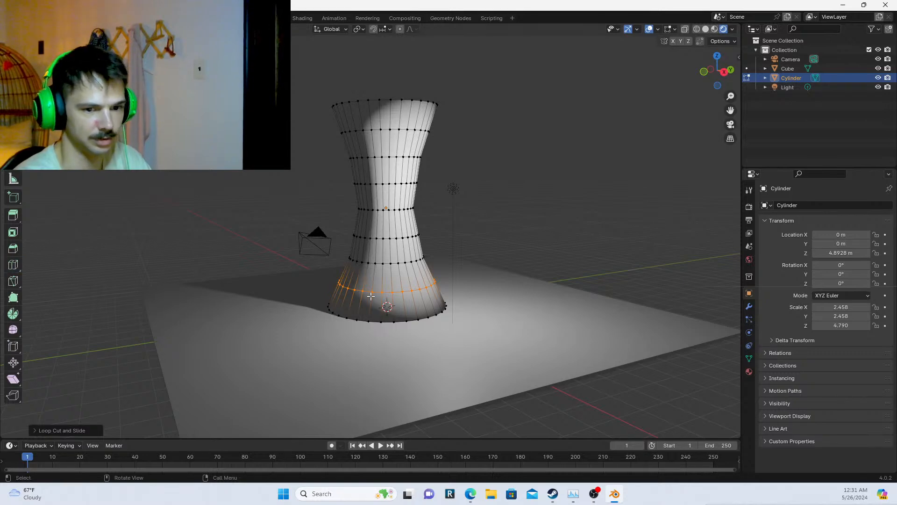
Select the edge loop midway between the column's waist and foot and scale it slightly to adjust the curve
click(392, 265)
key(KP_3)
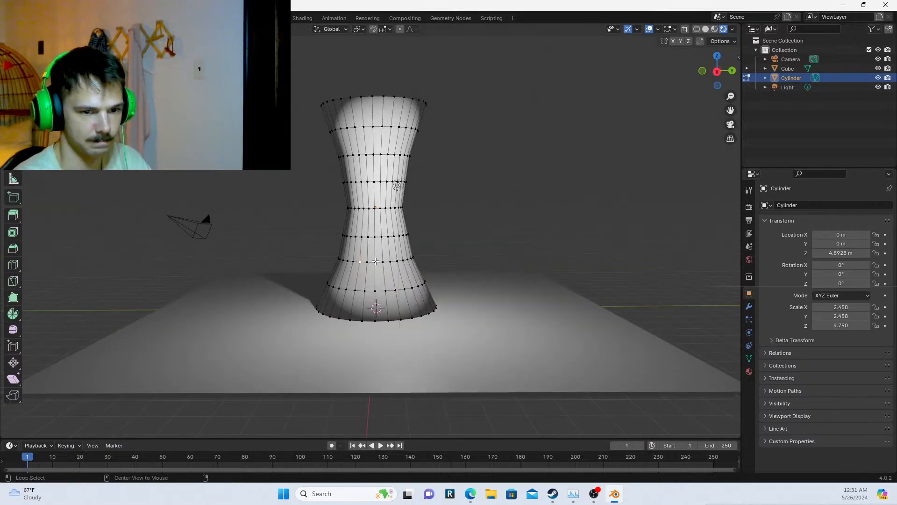
alt+click(374, 265)
alt+click(372, 261)
key(s)
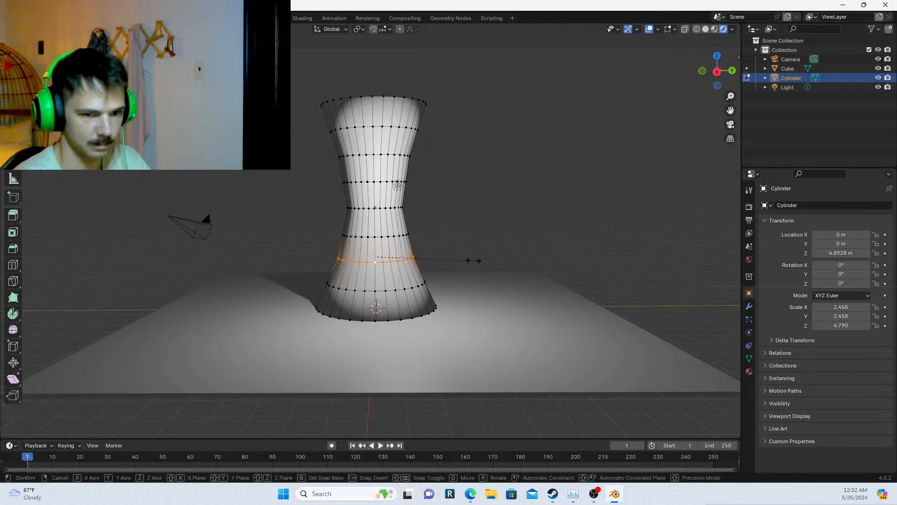
click(475, 259)
click(374, 229)
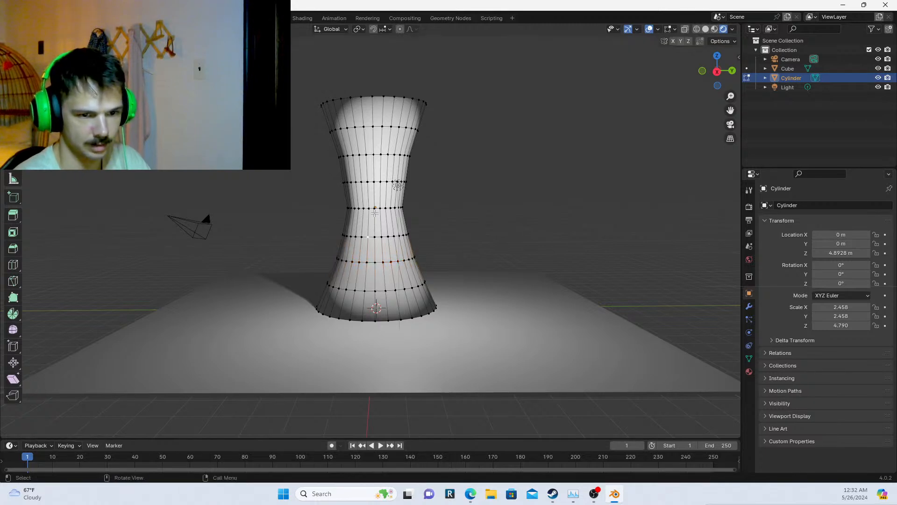
alt+click(368, 216)
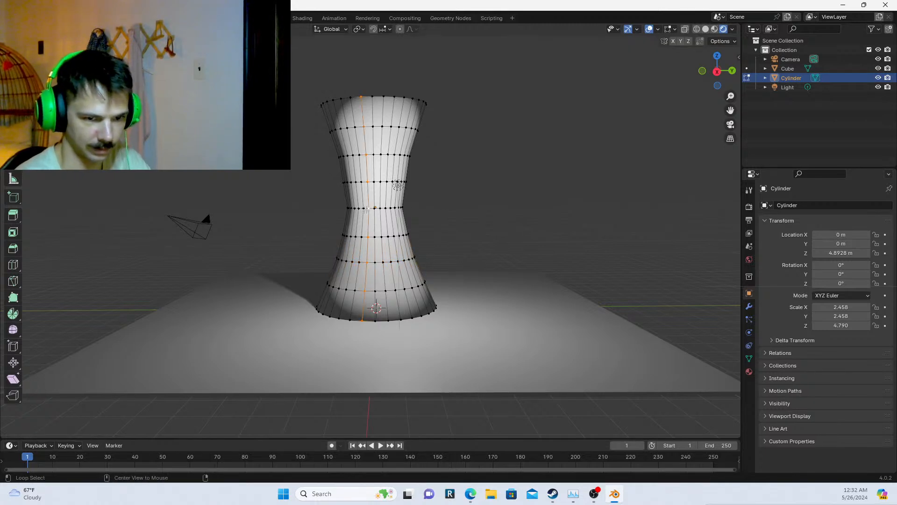
alt+click(371, 208)
key(s)
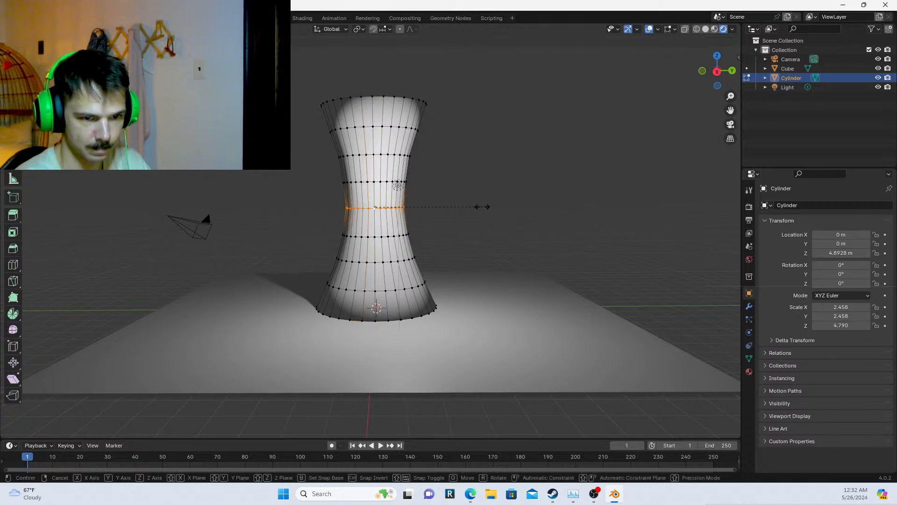
key(Escape)
alt+click(403, 182)
key(g)
key(g)
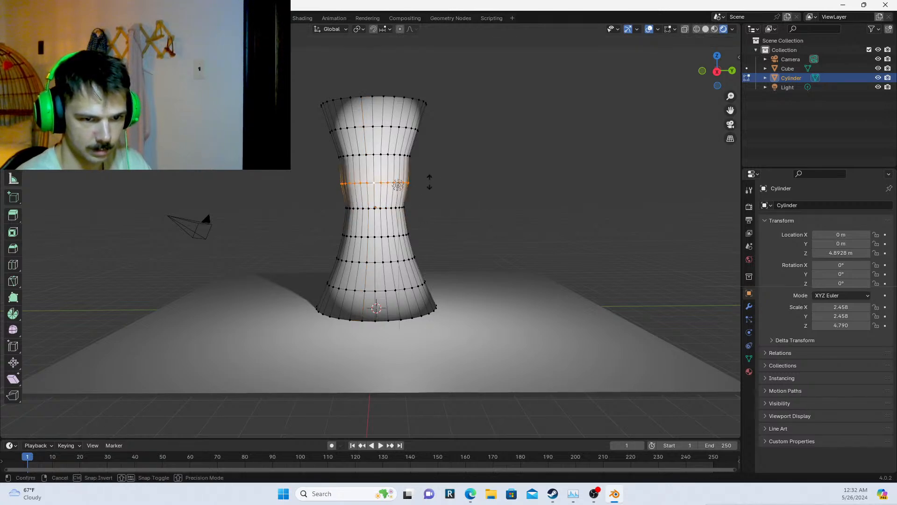
key(Escape)
key(s)
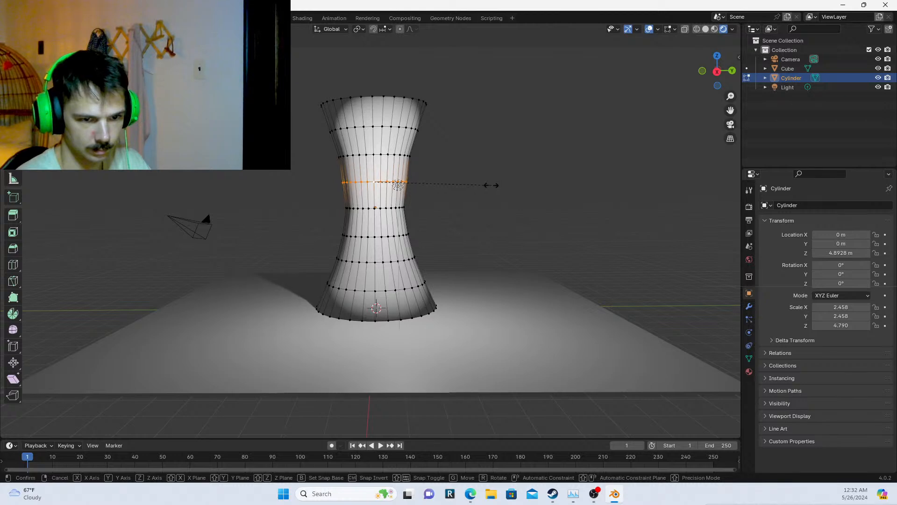
key(Escape)
Select the edge loop midway between the column's waist and top and scale it slightly to refine the profile
alt+click(369, 155)
key(s)
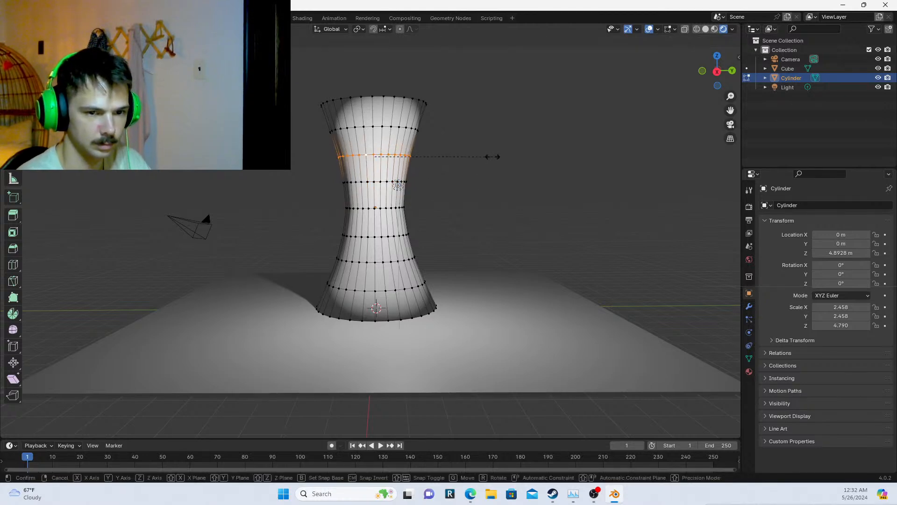
click(491, 156)
Return to Object Mode and apply Shade Smooth to the column again
middle_drag(446, 178, 509, 203)
key(Tab)
middle_drag(393, 225, 376, 189)
right_click(376, 190)
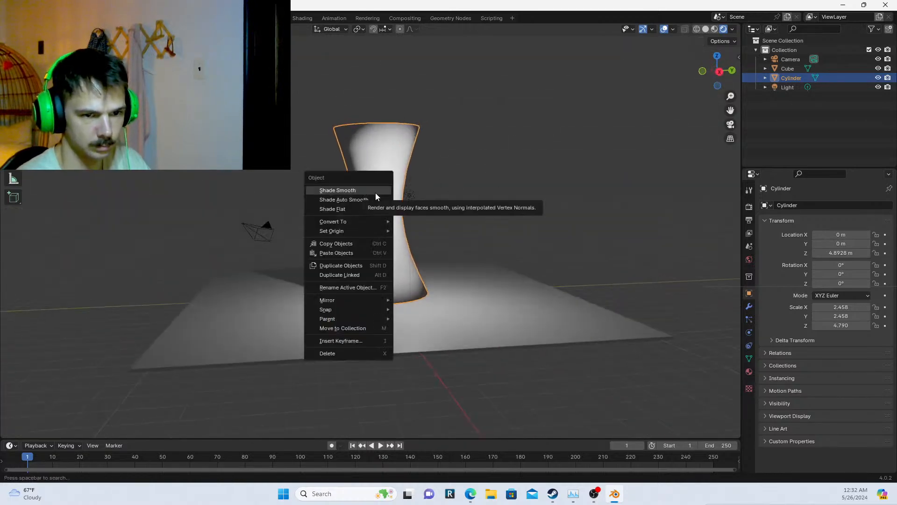
click(376, 192)
middle_drag(537, 211, 464, 218)
Select the ground plate and enlarge it to a scale of about 23.05 in X and Y
click(305, 204)
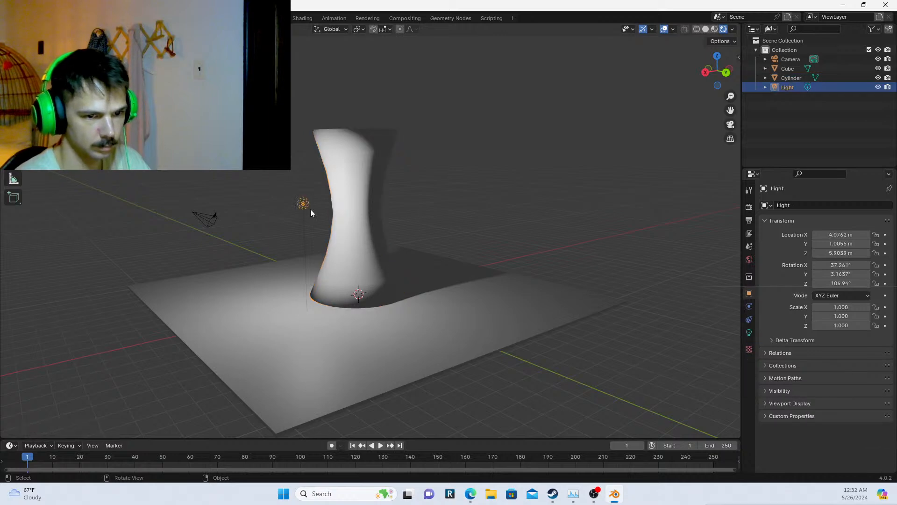
click(475, 259)
key(s)
click(613, 228)
middle_drag(613, 228, 456, 243)
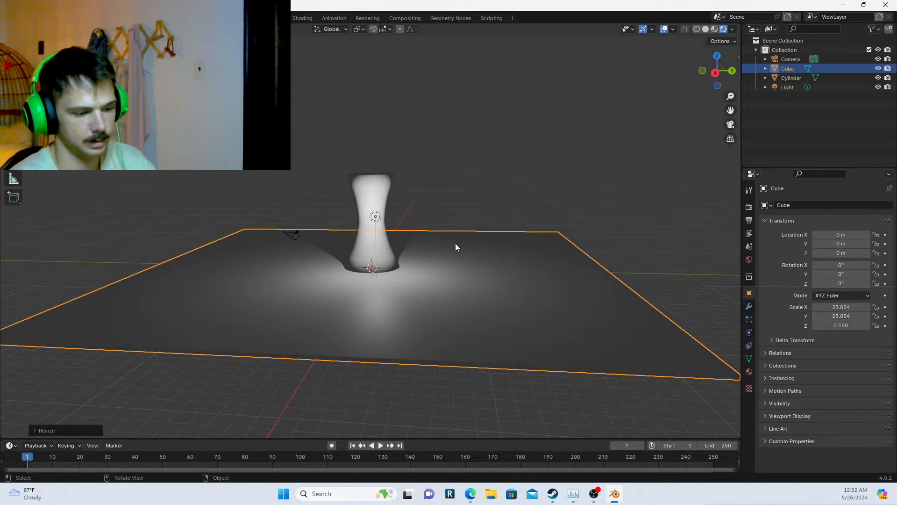
Delete the ground plate and add a plane in its place, scaled up to about 16.56
key(Delete)
key(shift+a)
mouse_move(441, 248)
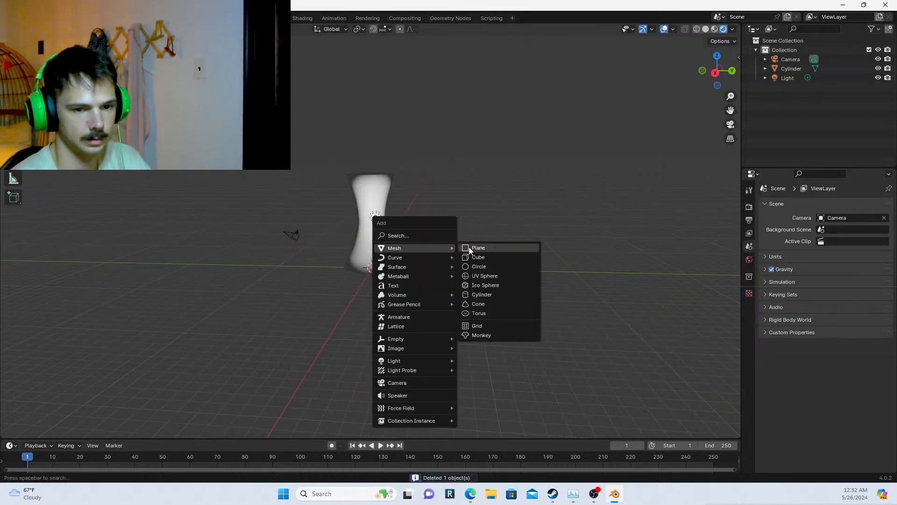
click(490, 247)
key(s)
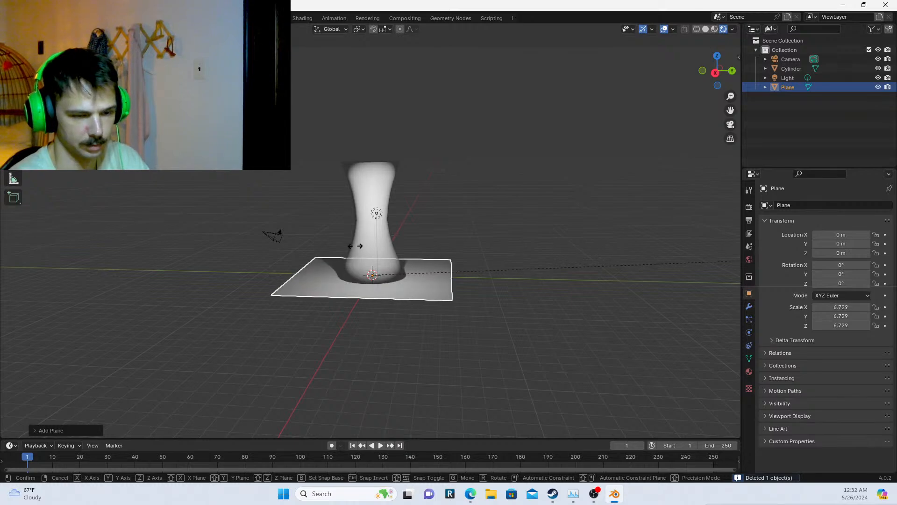
click(457, 273)
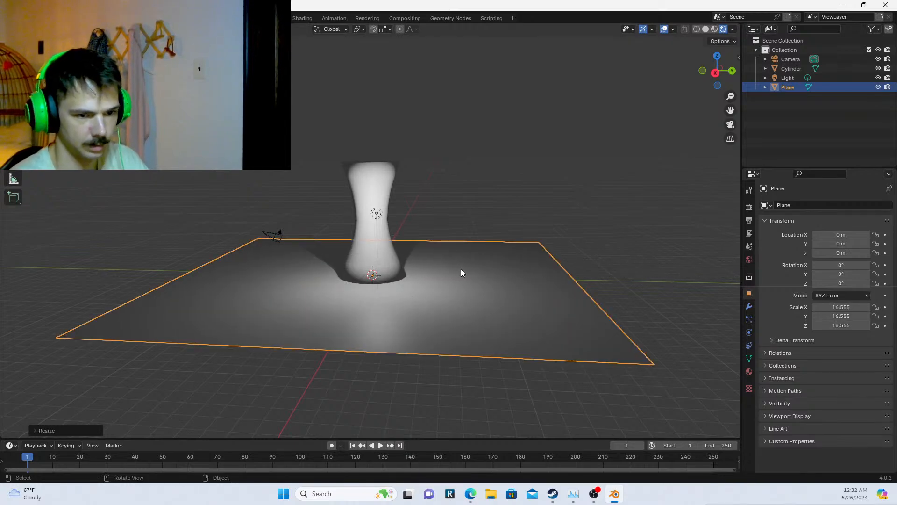
Delete the plane and add a fresh one, scaled up to about 21.78 as the ground
click(37, 428)
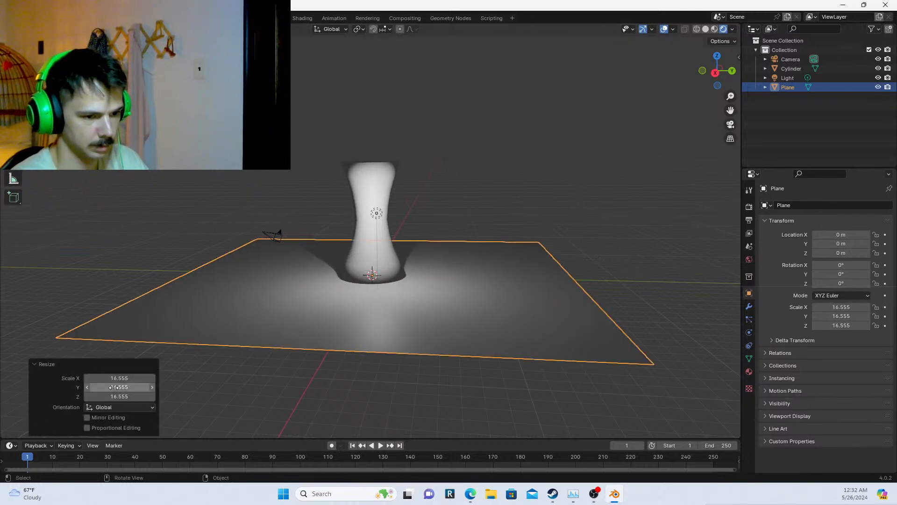
key(Delete)
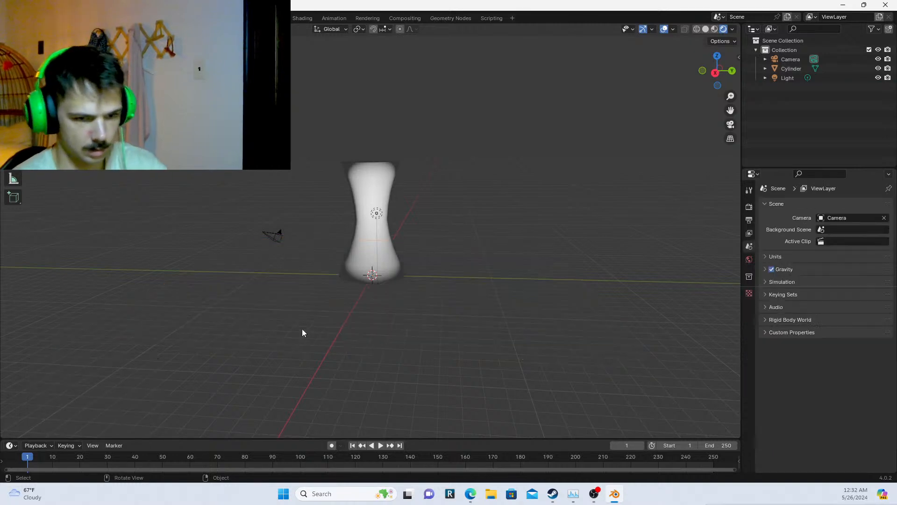
key(shift+a)
mouse_move(302, 327)
mouse_move(301, 294)
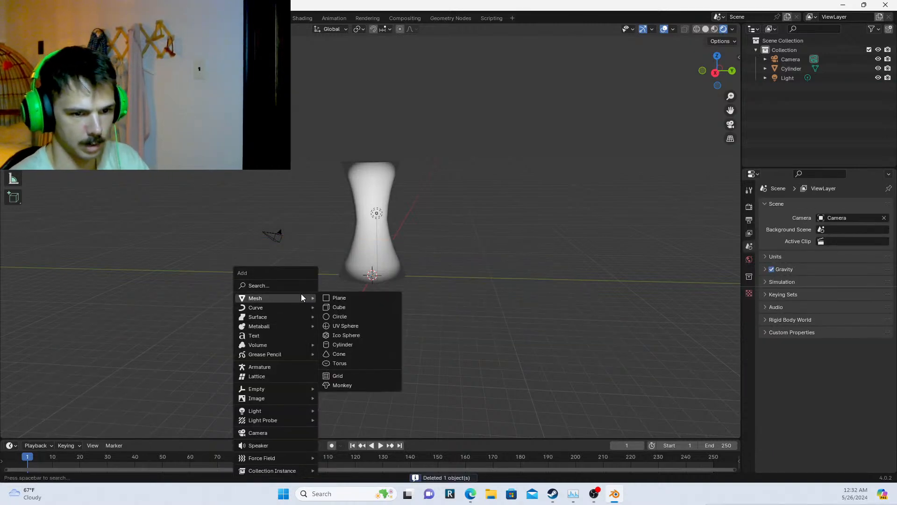
click(362, 297)
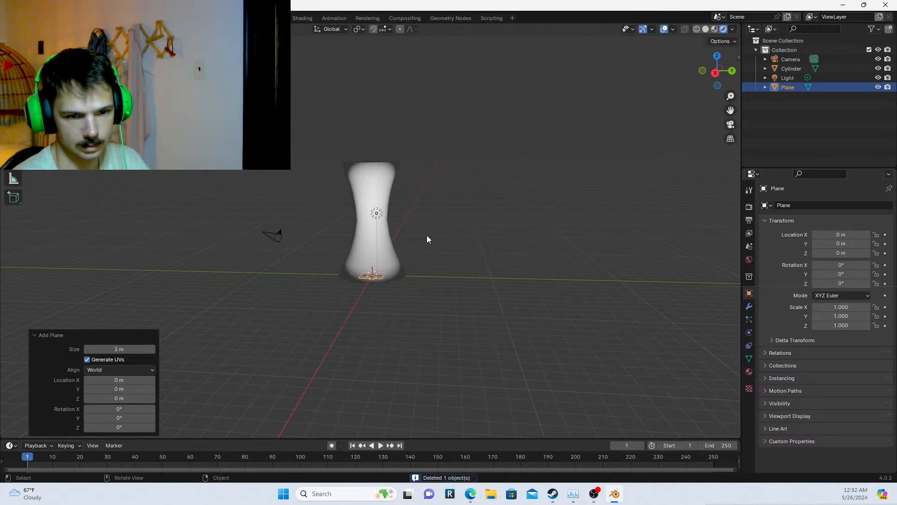
key(s)
click(430, 335)
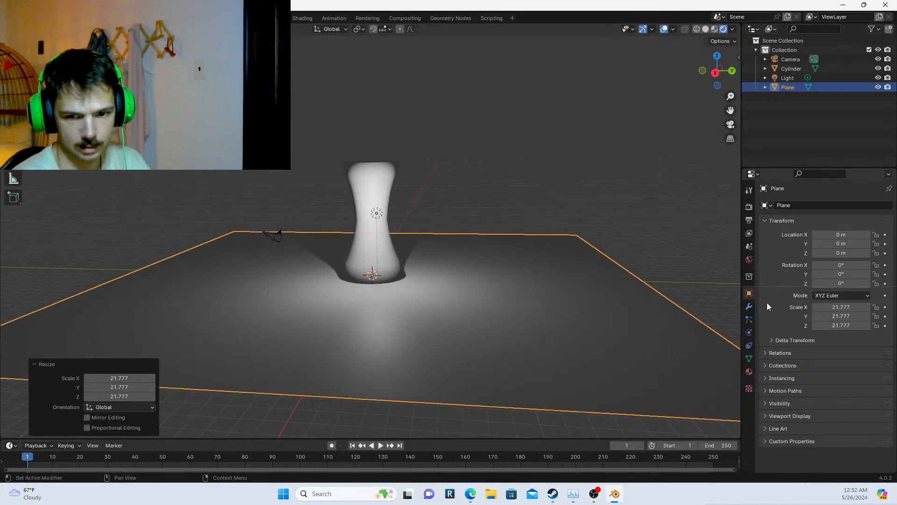
Add a Subdivision Surface modifier to the ground plane and set its viewport levels to 3
click(749, 306)
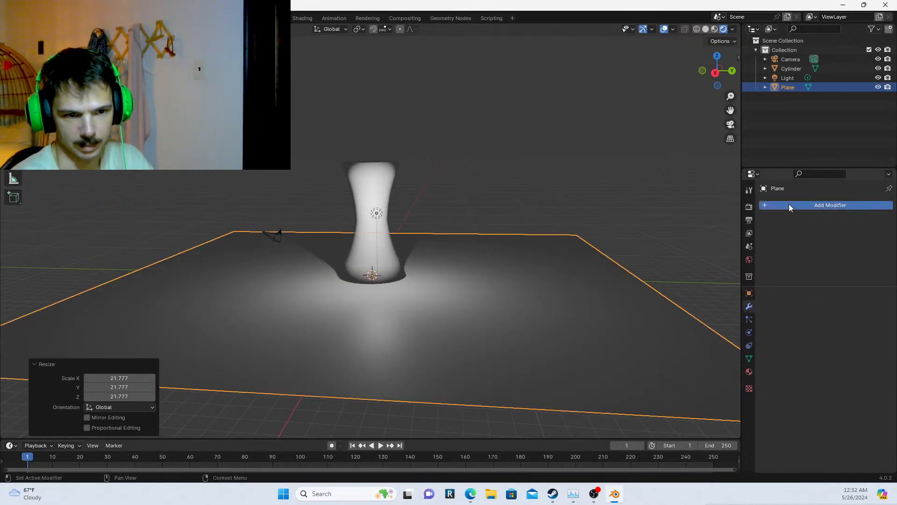
click(777, 206)
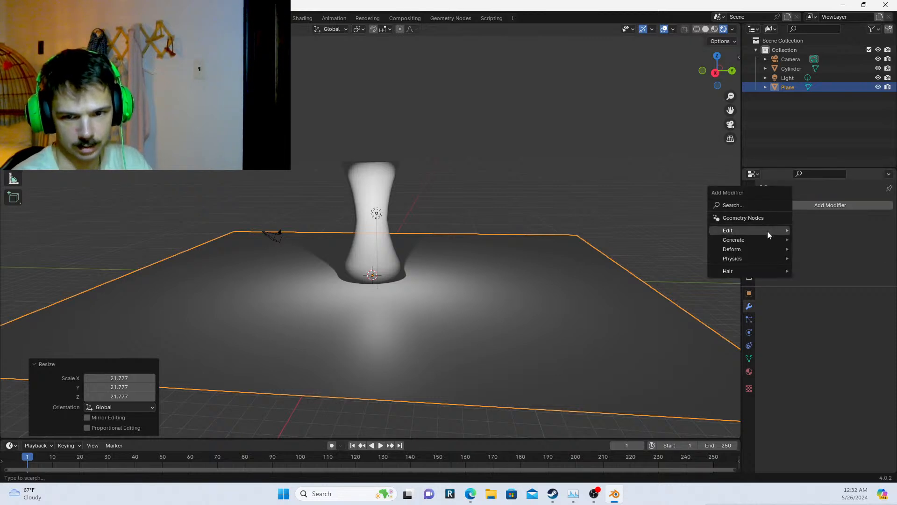
mouse_move(765, 241)
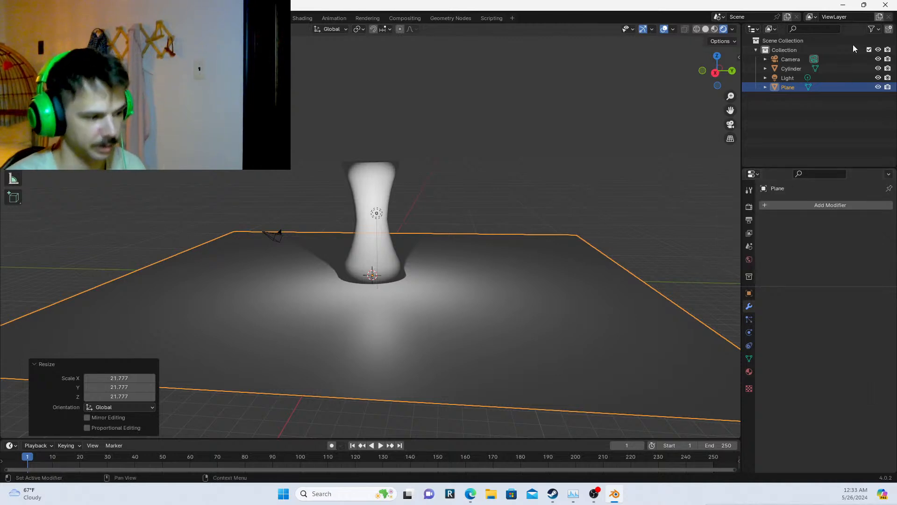
click(778, 204)
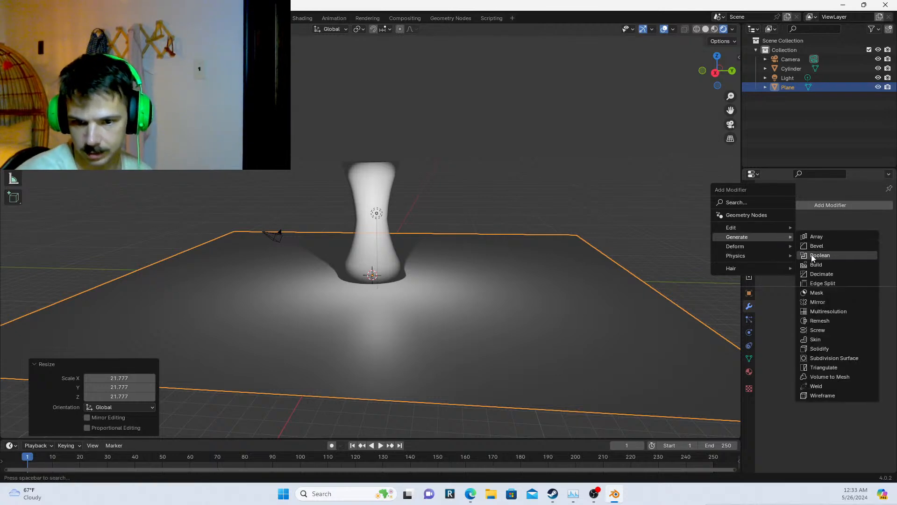
click(834, 358)
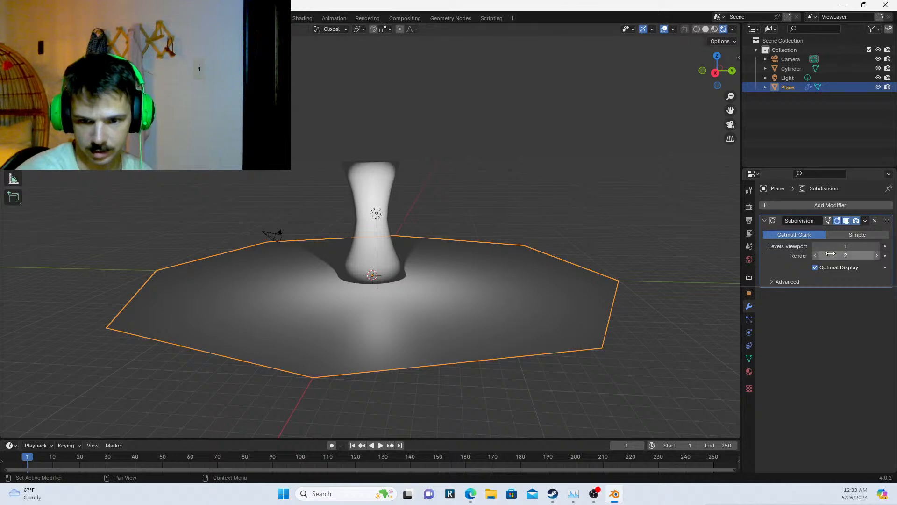
click(878, 247)
click(877, 247)
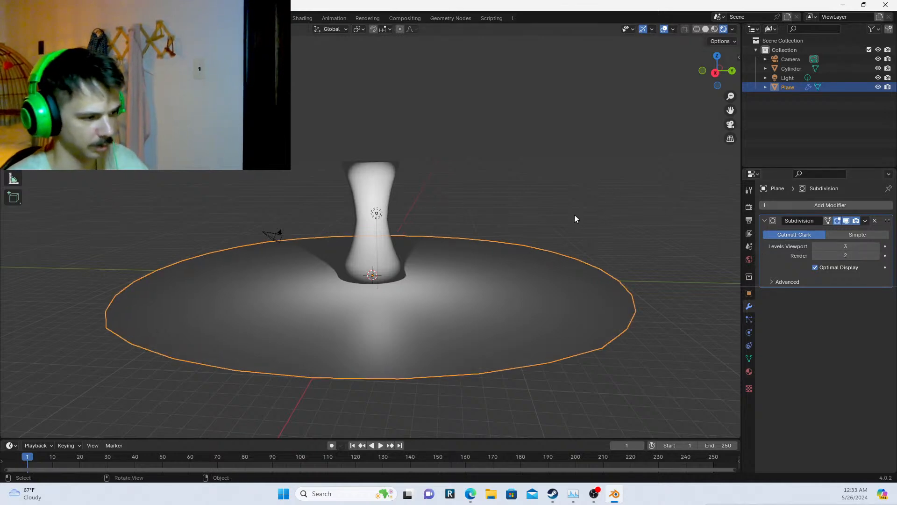
Move the light high above the ground, to about X 6.19 m, Y 6.91 m, Z 16.68 m
middle_drag(541, 216, 702, 199)
click(572, 160)
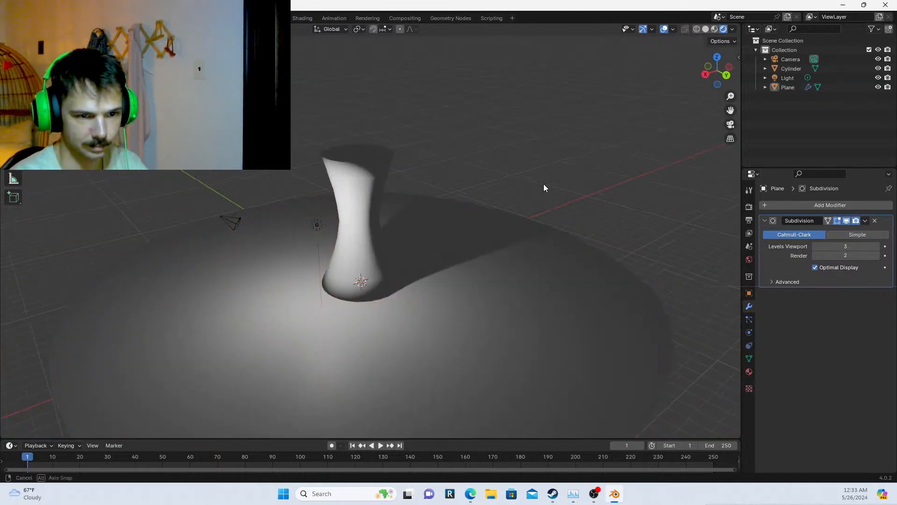
middle_drag(543, 183, 595, 185)
scroll(595, 185, down, 3)
middle_drag(507, 197, 553, 201)
scroll(554, 204, up, 3)
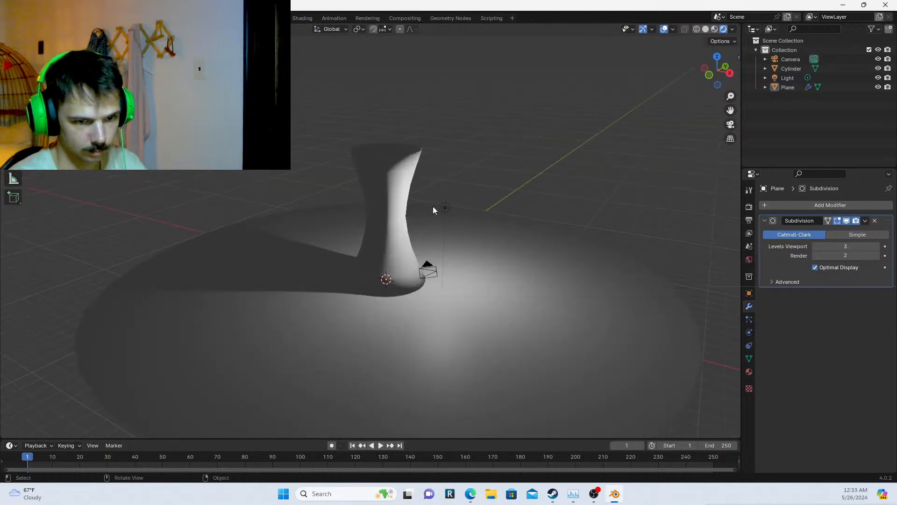
click(436, 212)
click(442, 210)
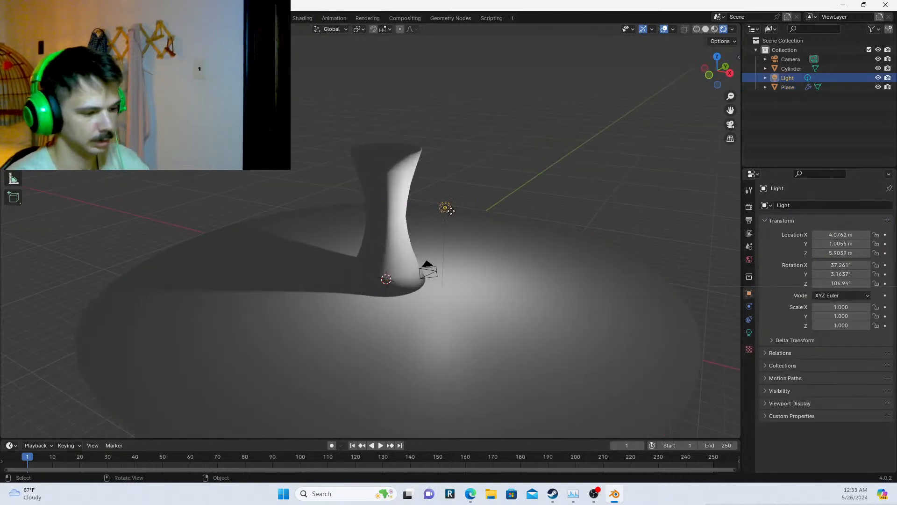
key(g)
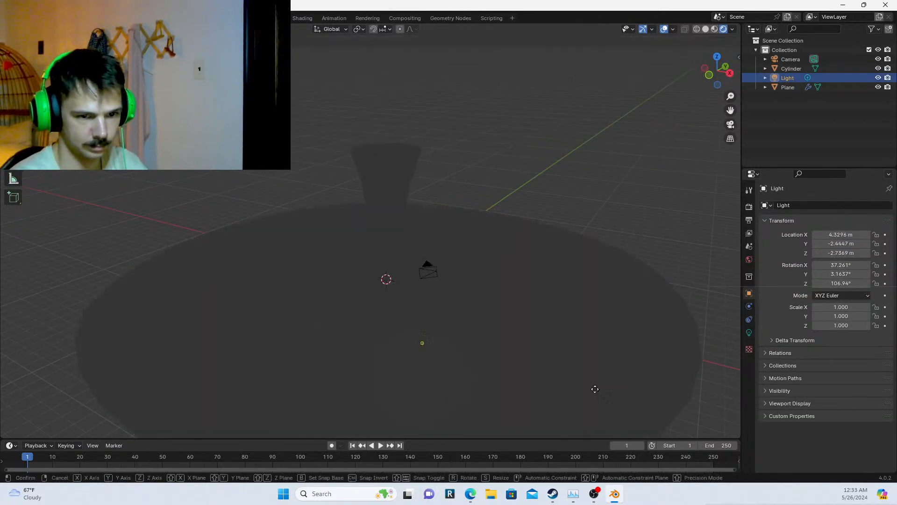
click(523, 48)
middle_drag(507, 126, 383, 121)
scroll(377, 172, down, 2)
middle_drag(377, 173, 496, 193)
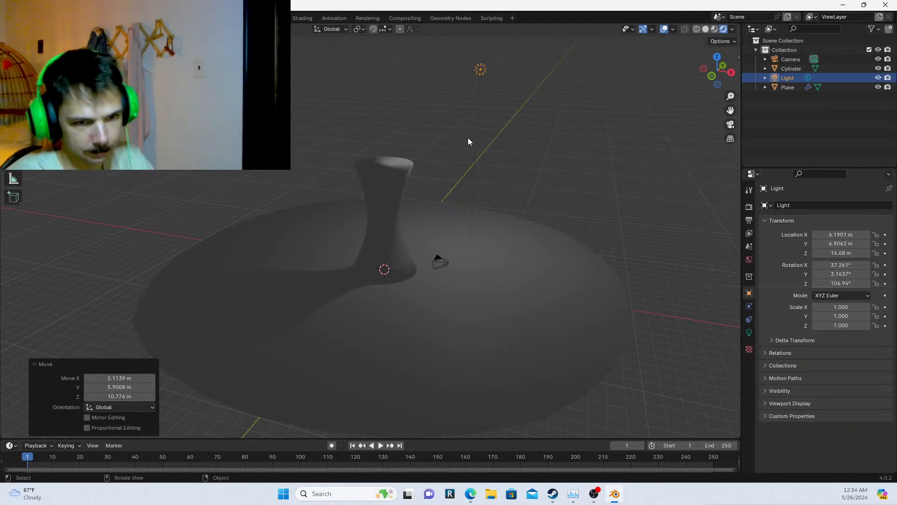
click(389, 169)
middle_drag(389, 169, 362, 179)
click(370, 125)
scroll(456, 205, up, 2)
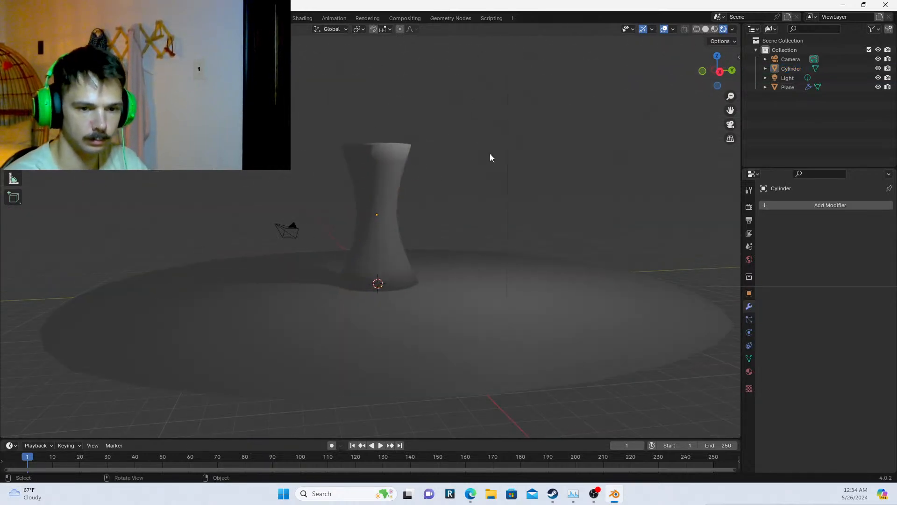
middle_drag(490, 157, 412, 196)
click(371, 218)
key(s)
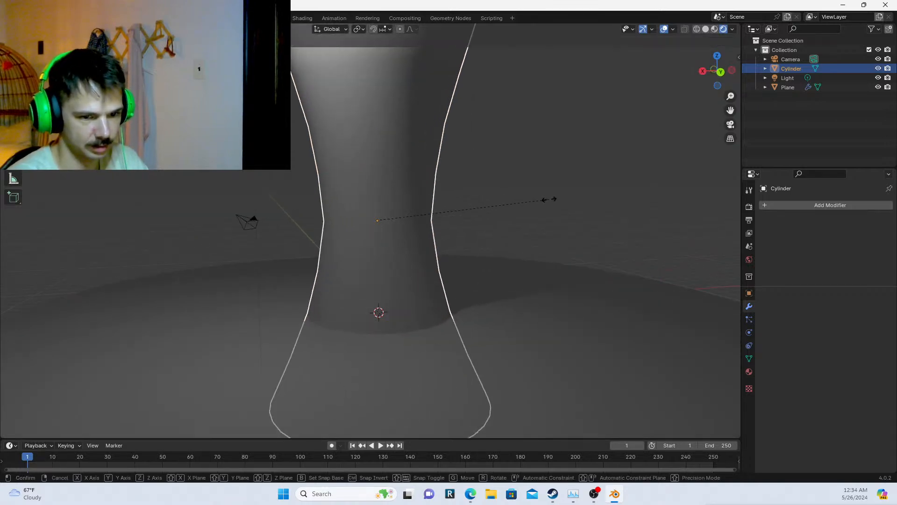
right_click(530, 208)
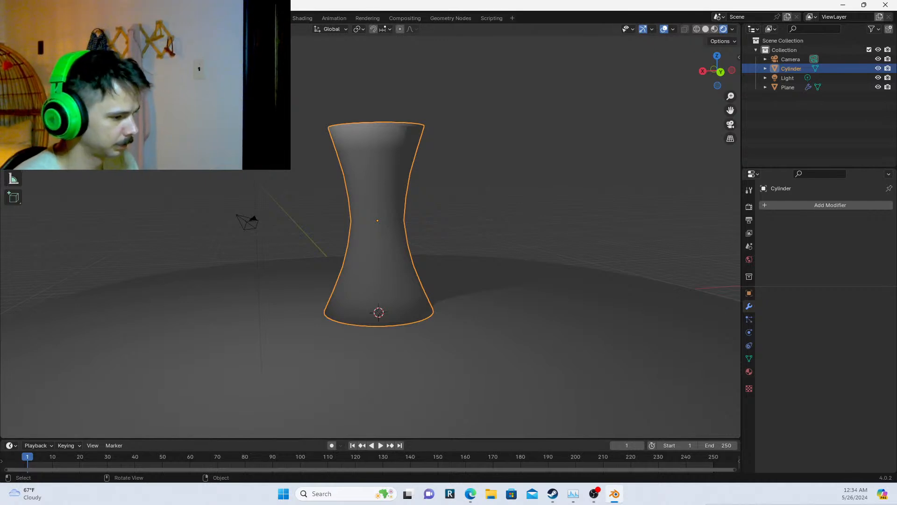
Select the column's five lower edge loops, from the waist to the base, and scale them up by about 1.46
key(alt+Tab)
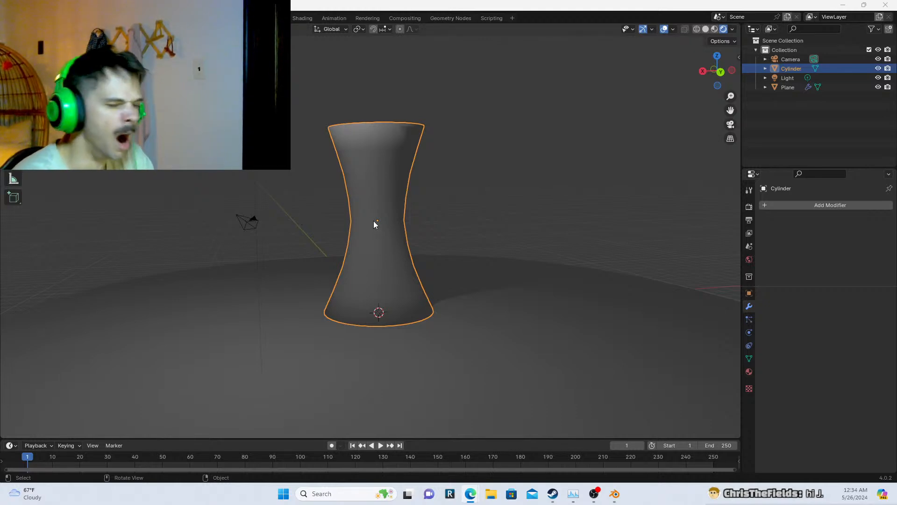
key(Tab)
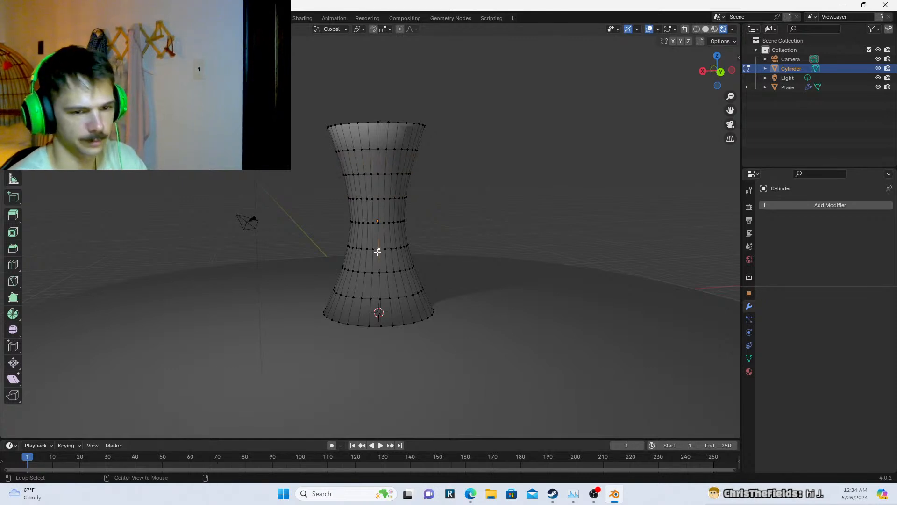
alt+click(376, 249)
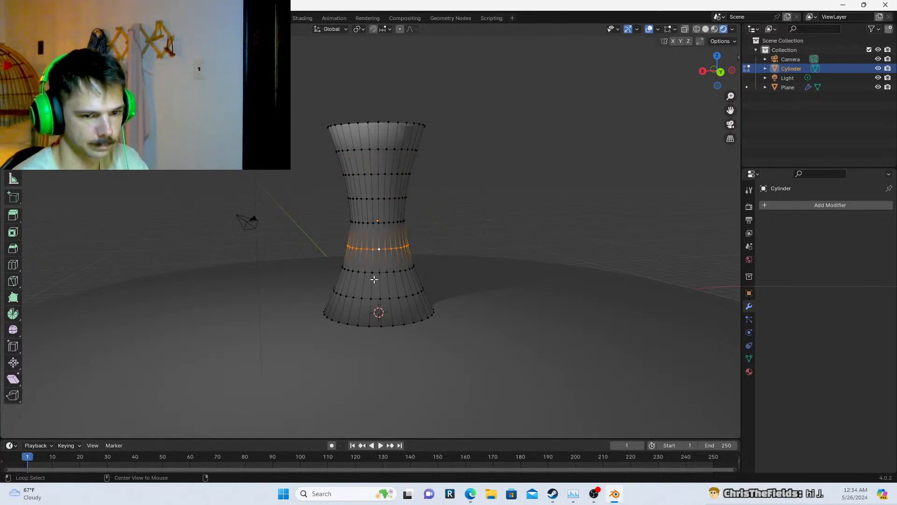
alt+shift+click(377, 273)
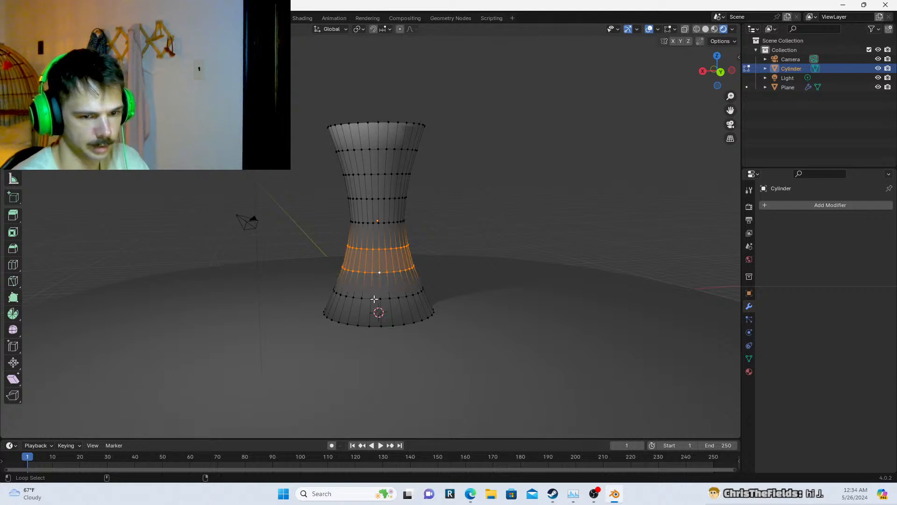
alt+shift+click(375, 298)
alt+shift+click(374, 326)
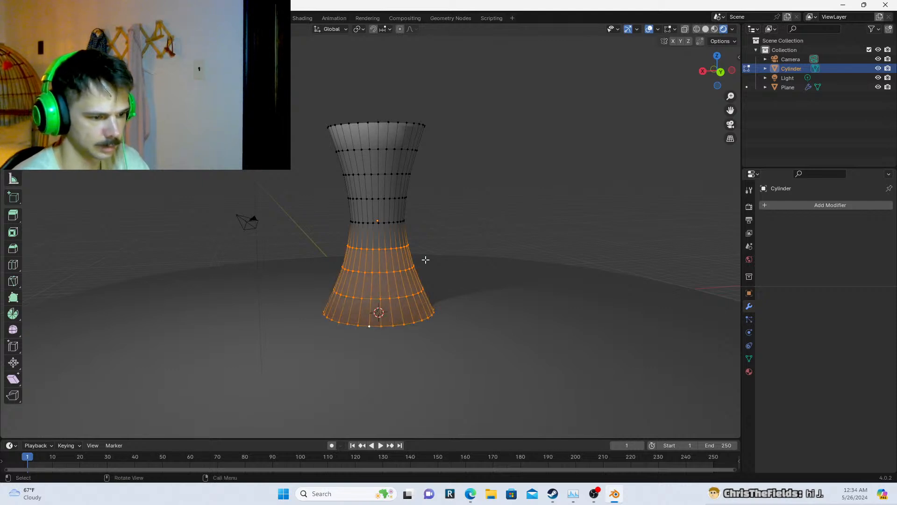
alt+shift+click(377, 220)
key(s)
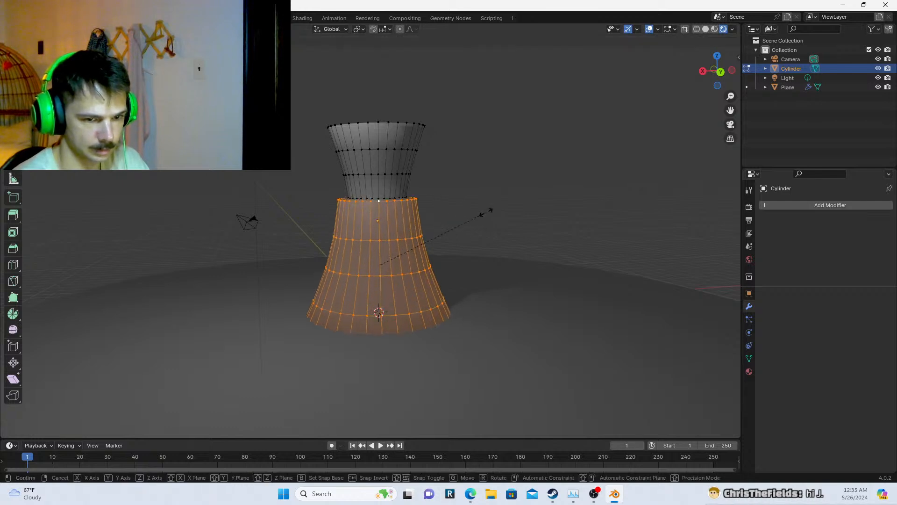
click(486, 212)
Move the enlarged lower loops down about 0.42 m along Z and clear the selection
key(g)
key(z)
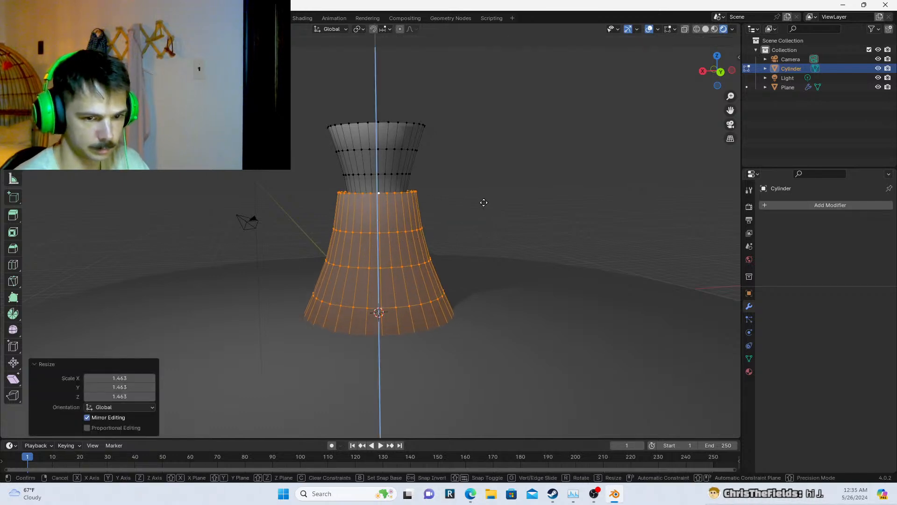
click(479, 220)
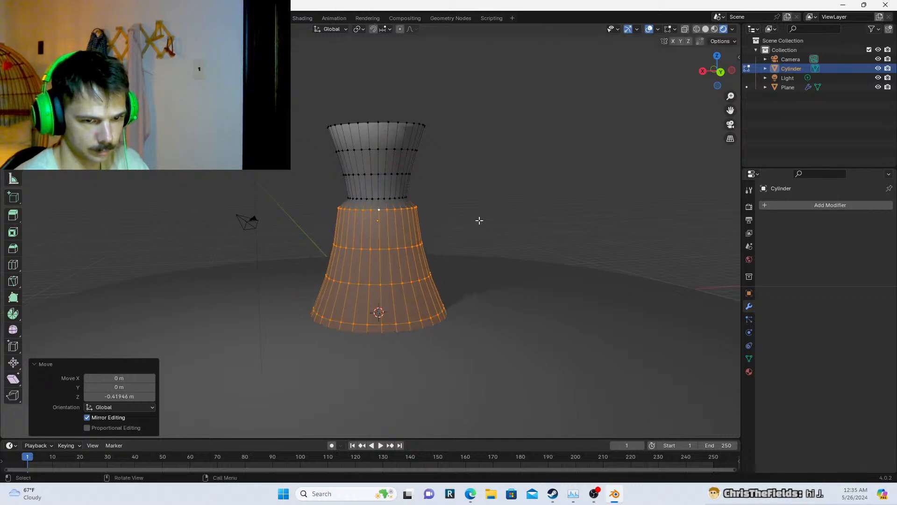
key(alt+a)
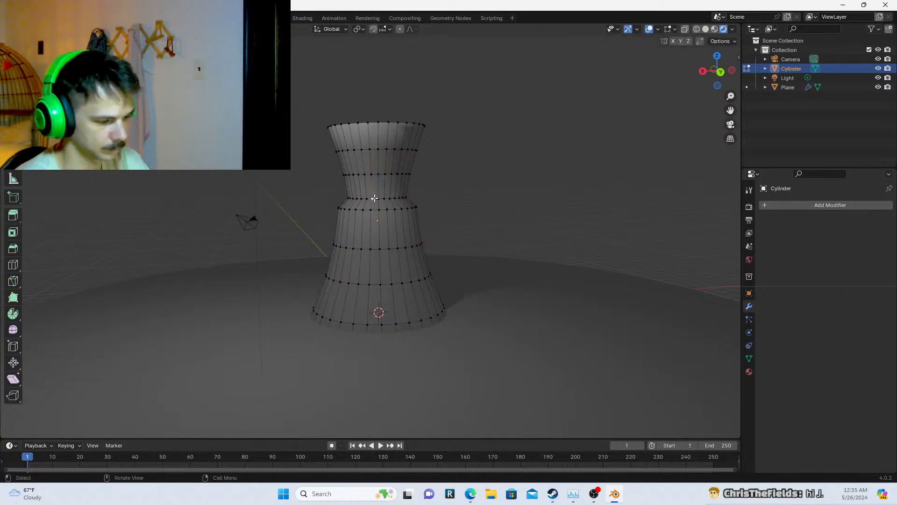
Select the column's four upper edge loops and scale them up by about 1.27
alt+click(375, 198)
alt+shift+click(379, 173)
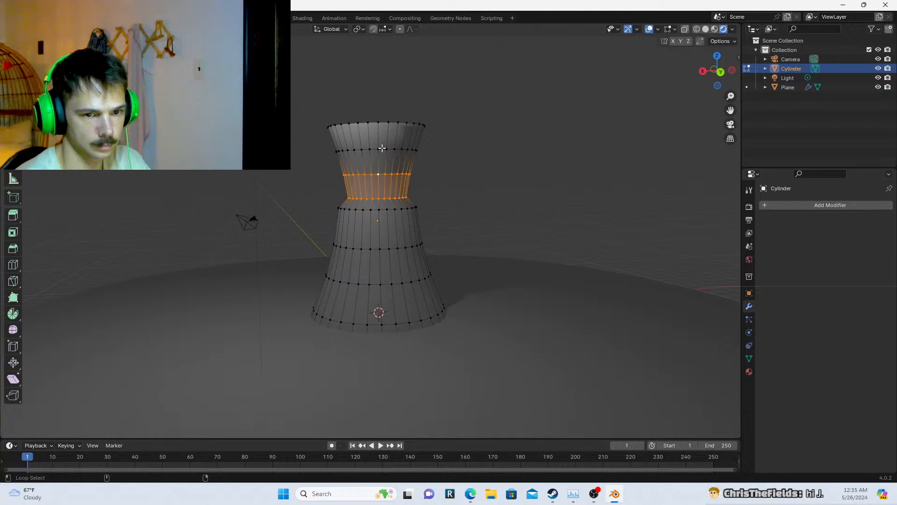
alt+shift+click(382, 149)
alt+shift+click(382, 122)
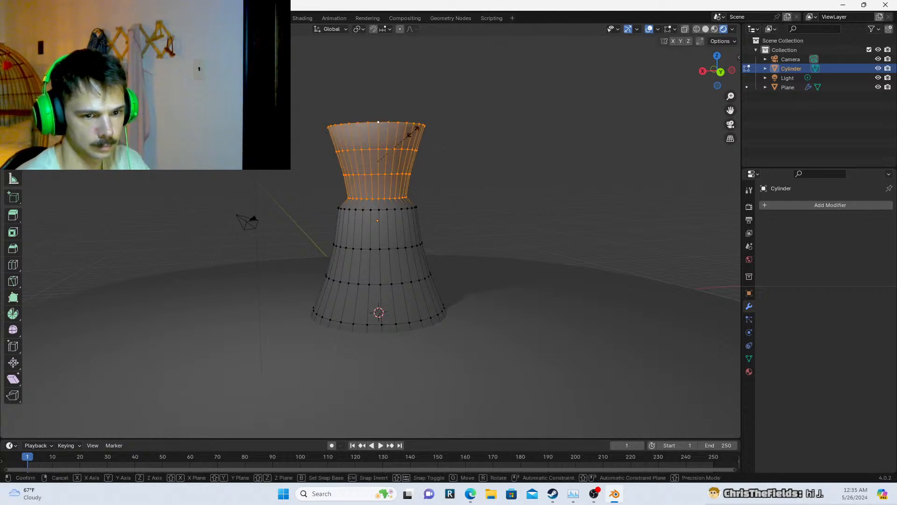
key(s)
click(423, 124)
Move the upper loops up about 1.33 m along Z and enlarge them again by about 1.07
key(g)
key(z)
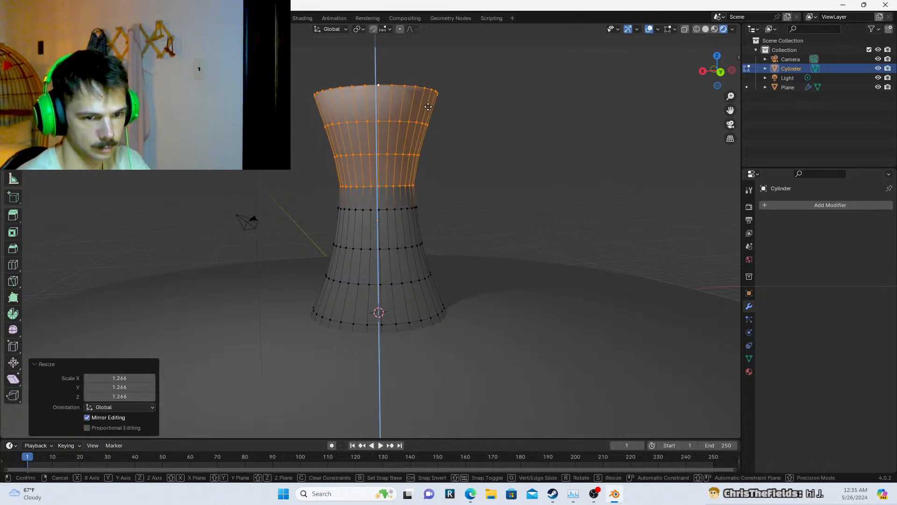
click(426, 108)
key(s)
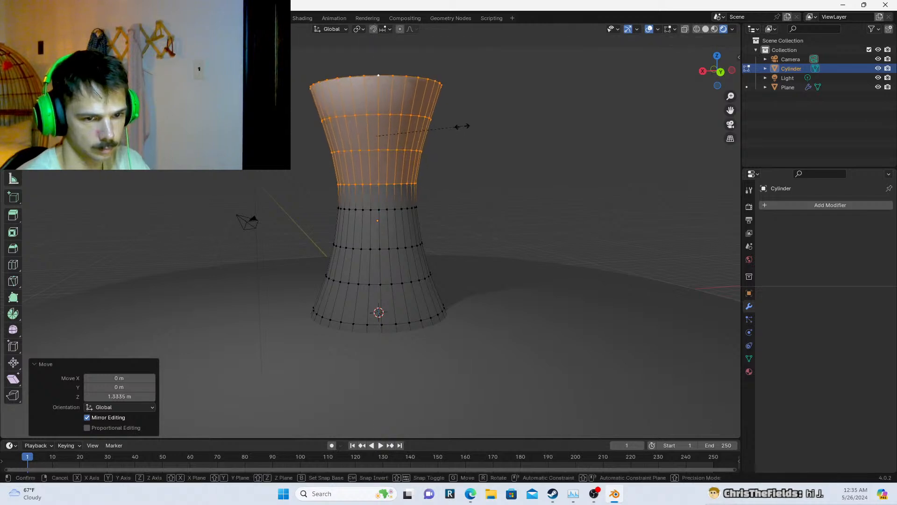
click(450, 123)
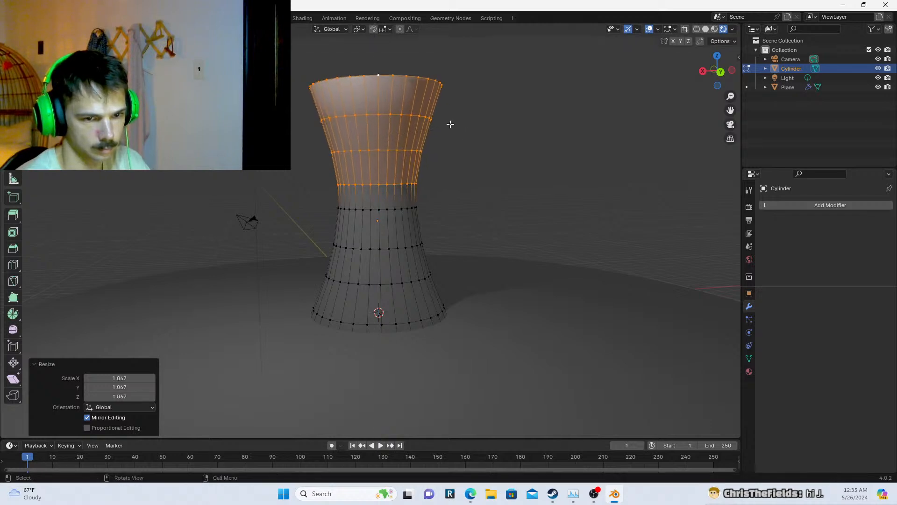
Scale down the column's two topmost edge loops together to narrow the flared rim
alt+click(393, 73)
key(s)
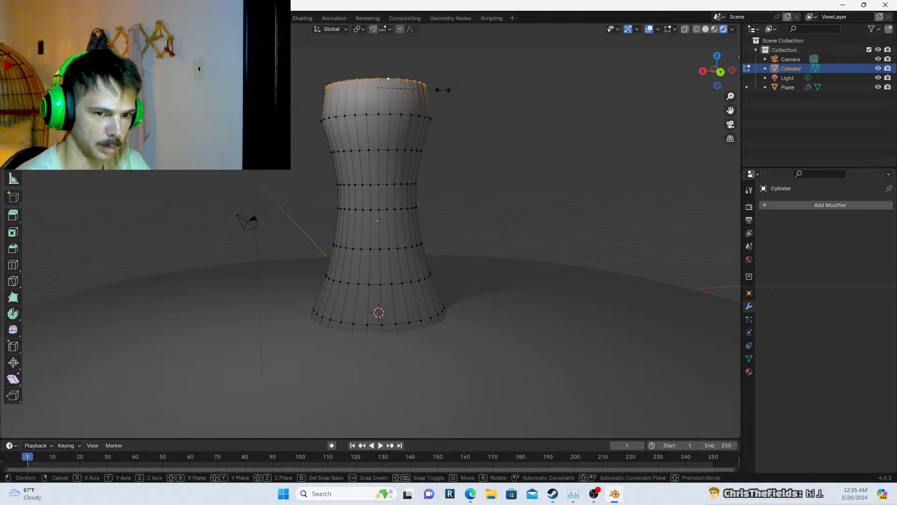
key(Escape)
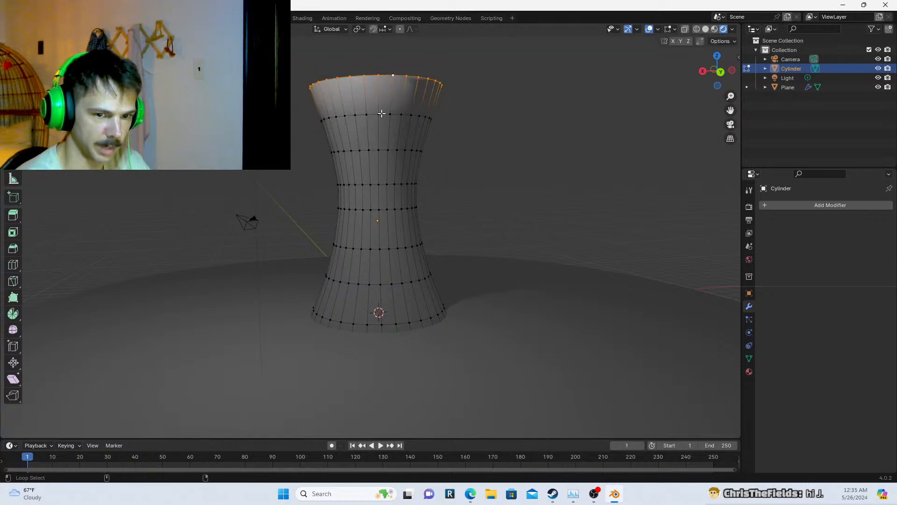
alt+shift+click(382, 113)
key(s)
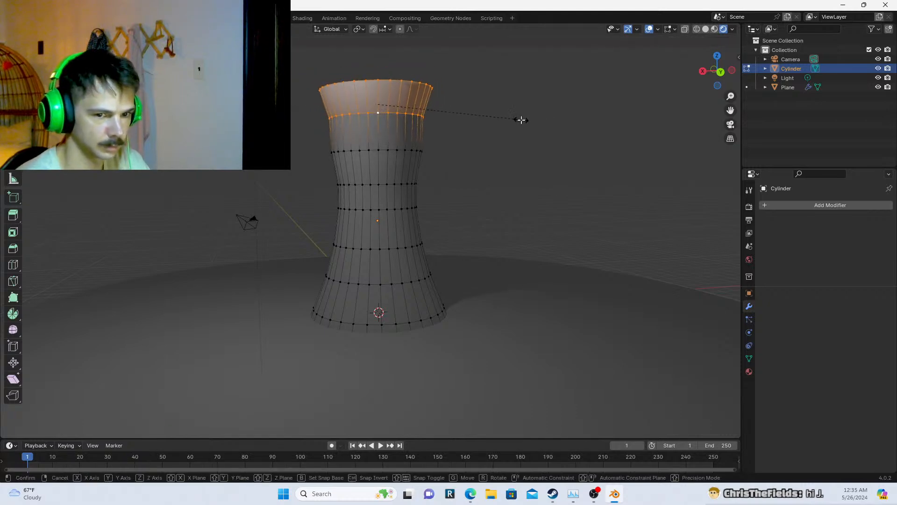
click(519, 120)
Scale down the third edge loop from the top slightly to straighten the column's upper neck
click(376, 151)
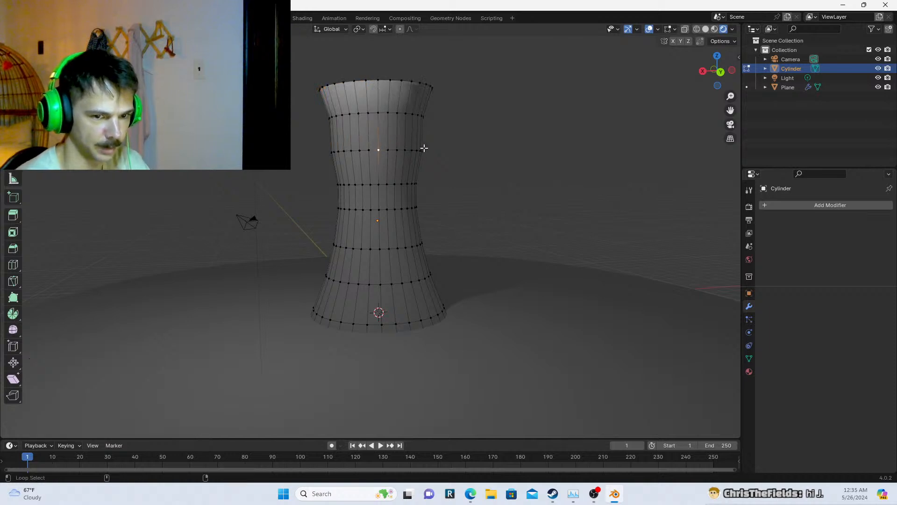
alt+click(395, 149)
key(g)
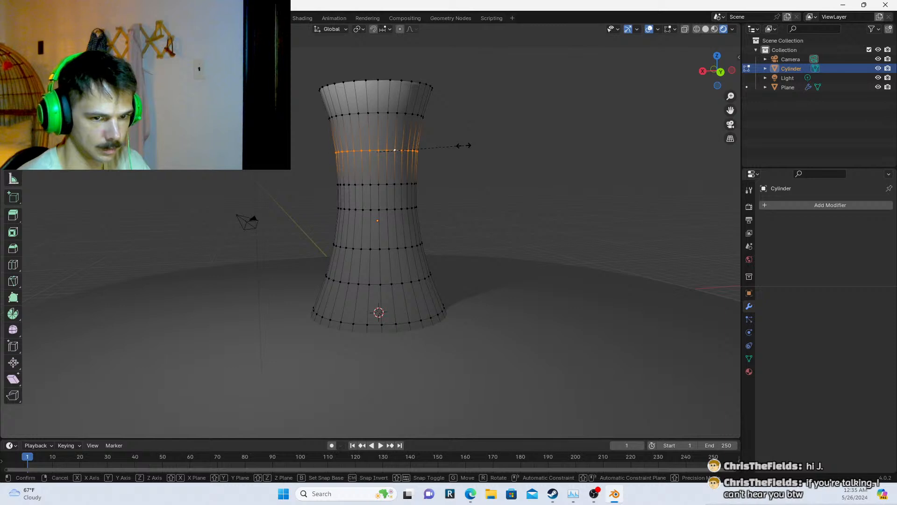
click(465, 146)
Move the column's two topmost edge loops down about 1.24 m along Z and scale them in slightly
alt+shift+click(387, 82)
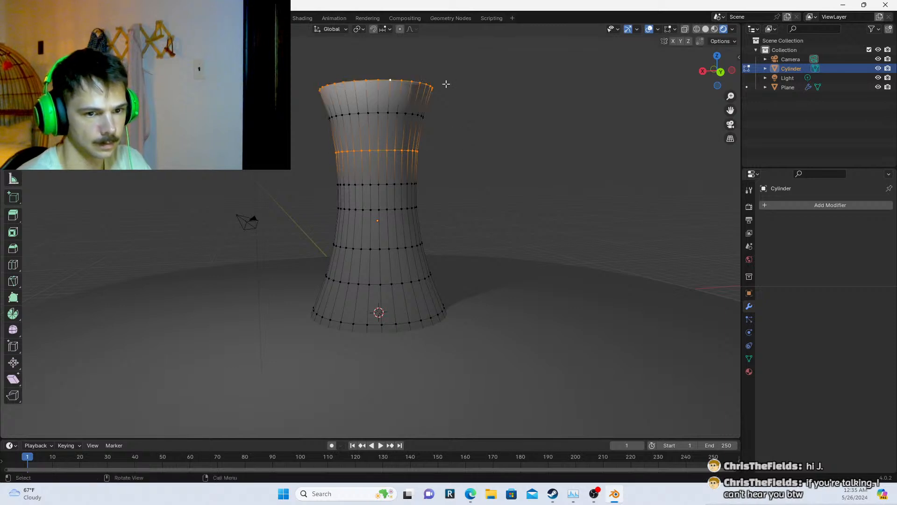
click(384, 112)
alt+shift+click(379, 113)
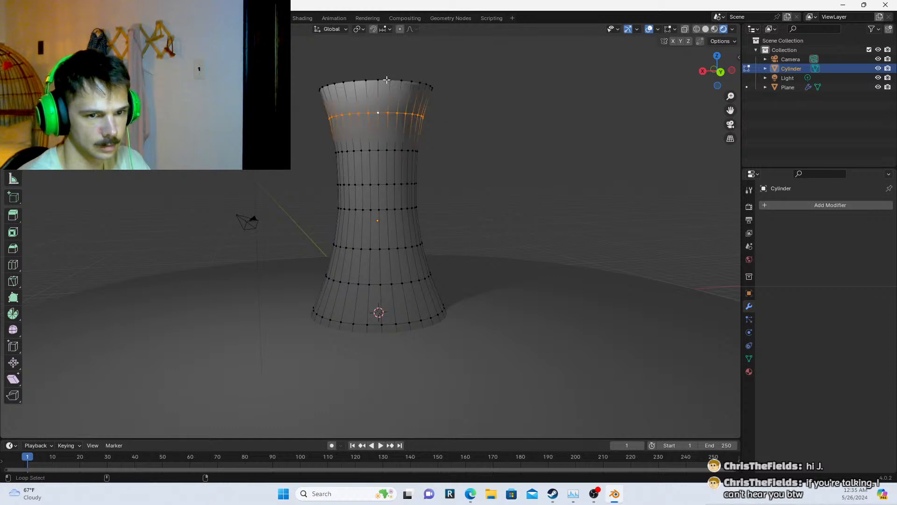
alt+shift+click(387, 81)
key(g)
key(z)
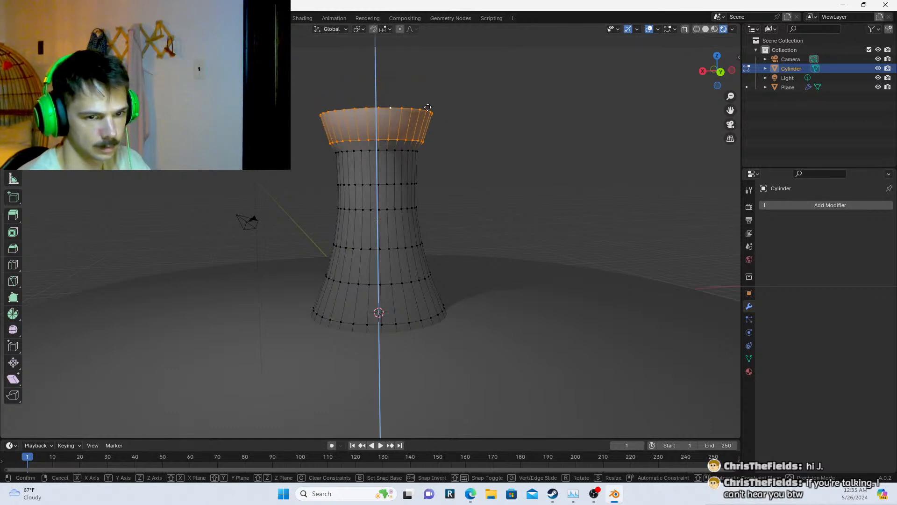
click(416, 125)
key(g)
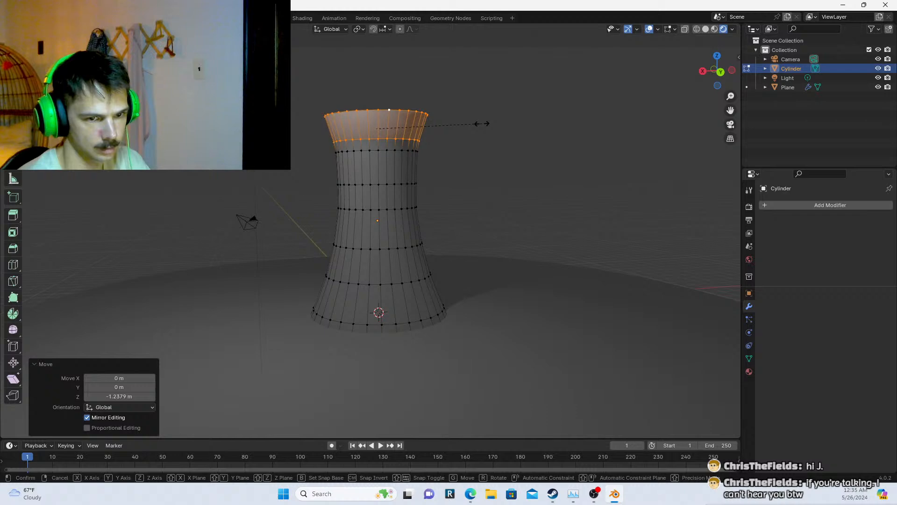
click(483, 124)
Leave mesh editing and raise the whole column along Z until its base rests on the ground plane
key(Tab)
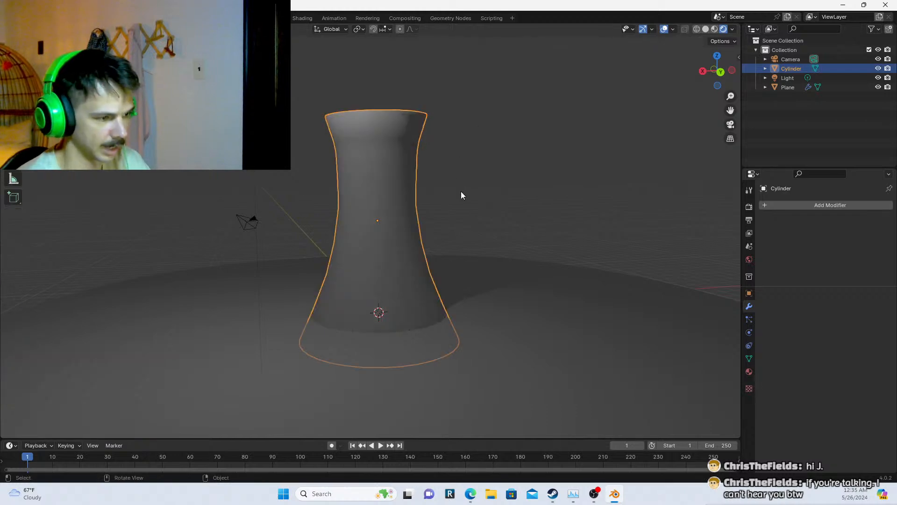
key(g)
key(z)
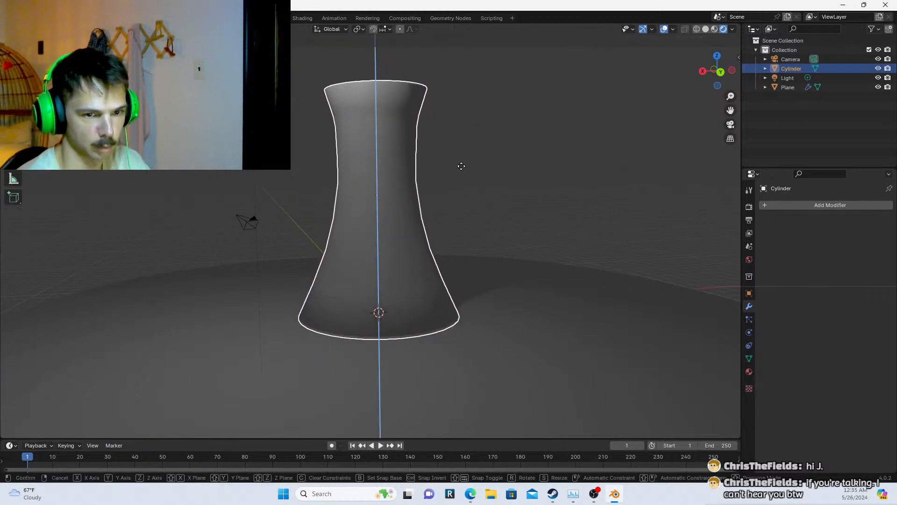
click(466, 168)
Scale the column's top rim loop in slightly and return to object mode
scroll(444, 189, down, 6)
middle_drag(444, 189, 476, 198)
key(Tab)
click(408, 147)
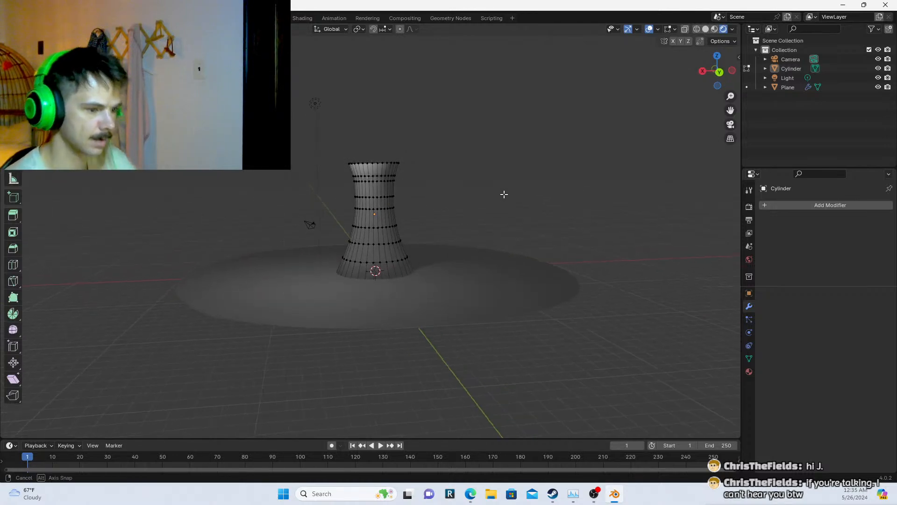
scroll(416, 138, up, 3)
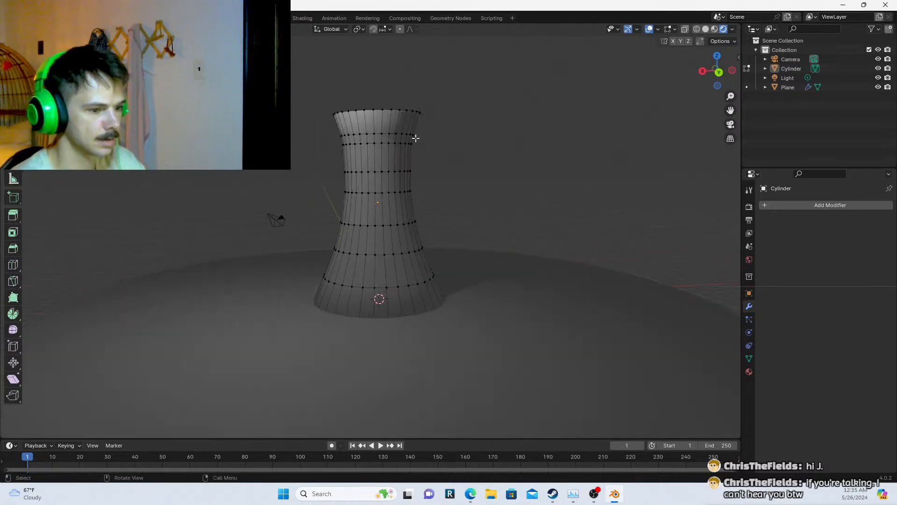
alt+click(388, 110)
key(s)
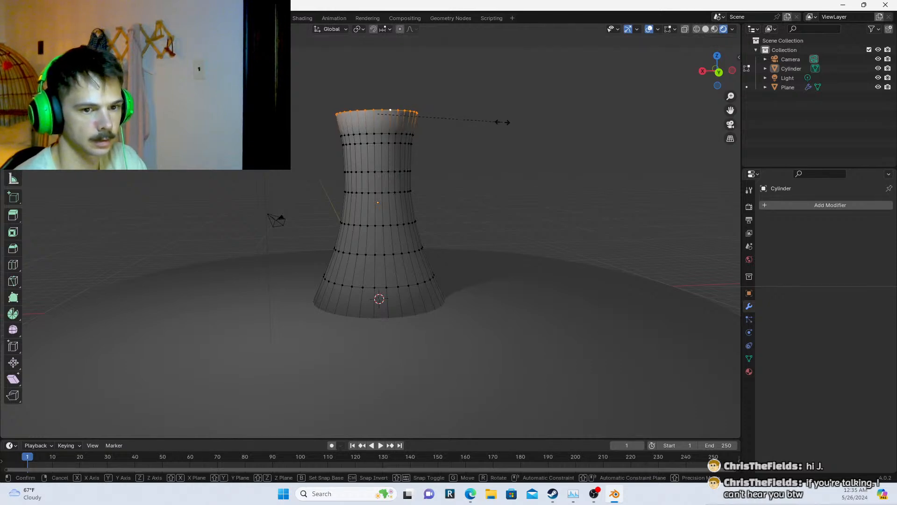
click(504, 126)
key(Tab)
middle_drag(492, 195, 541, 202)
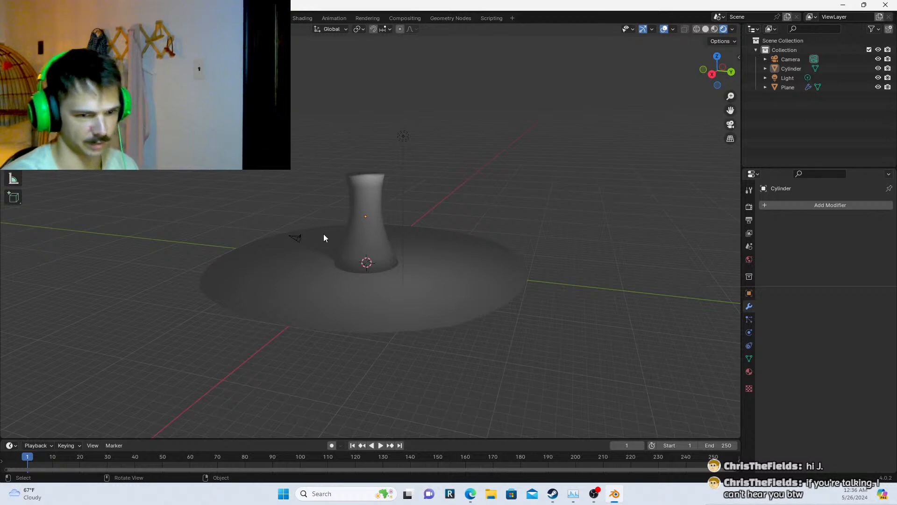
middle_drag(325, 234, 425, 290)
click(365, 273)
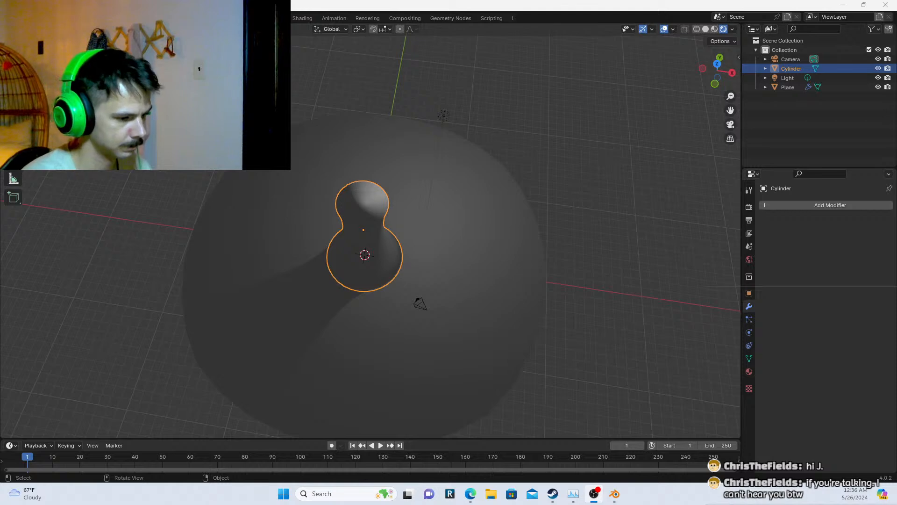
key(alt+Tab)
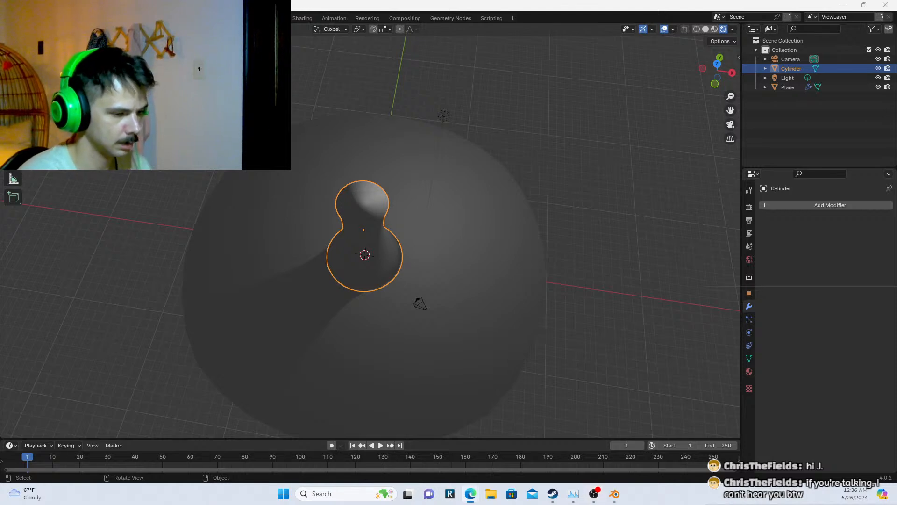
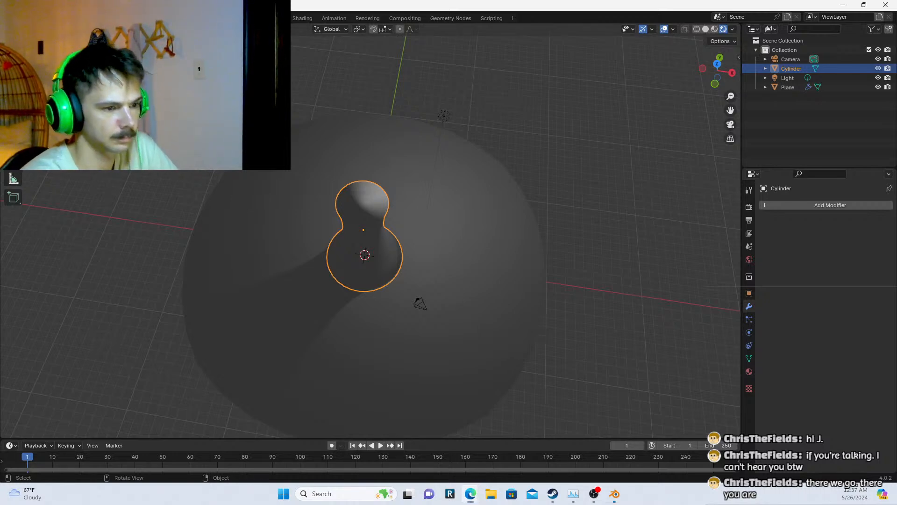
key(alt+a)
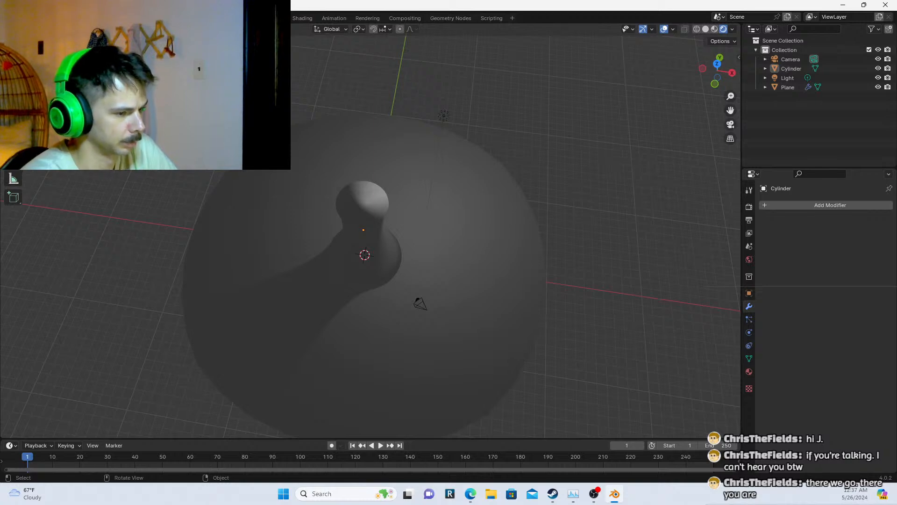
key(alt+Tab)
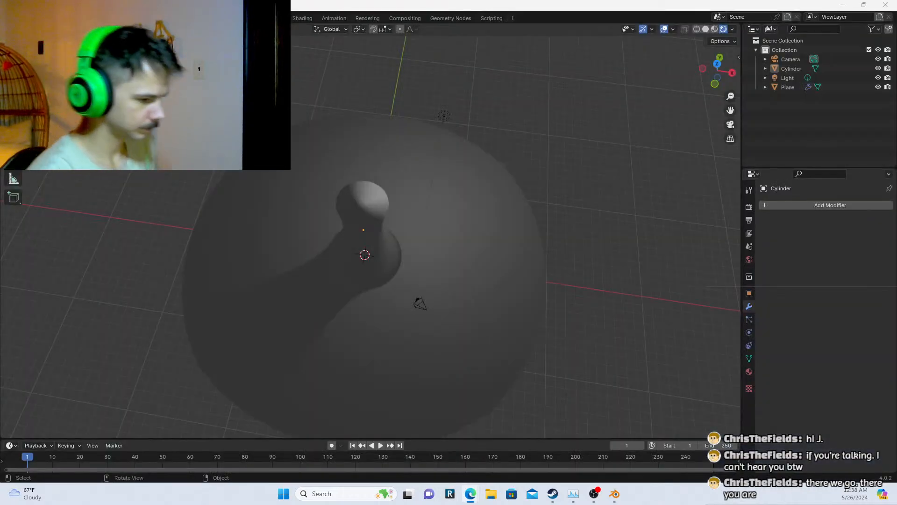
middle_drag(279, 246, 274, 183)
scroll(454, 253, up, 5)
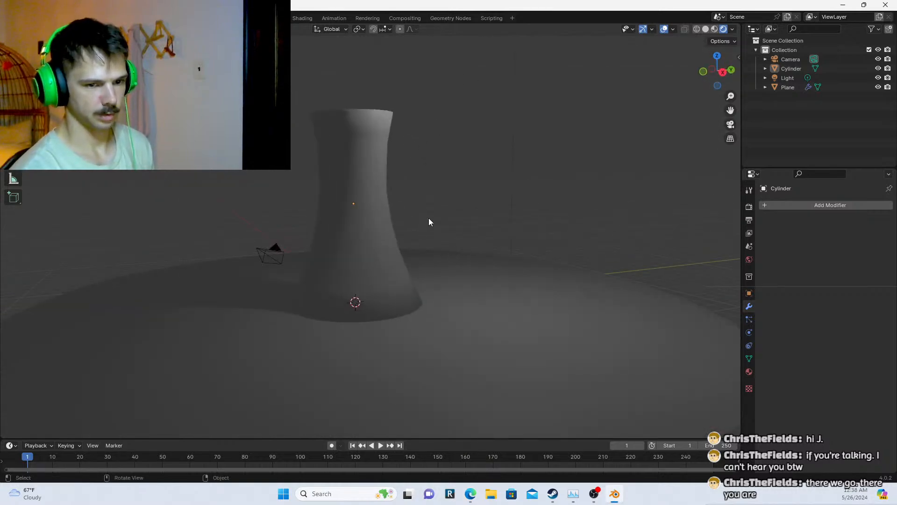
Select the column and display the Extreme PBR add-on with its material previews
middle_drag(429, 222, 466, 244)
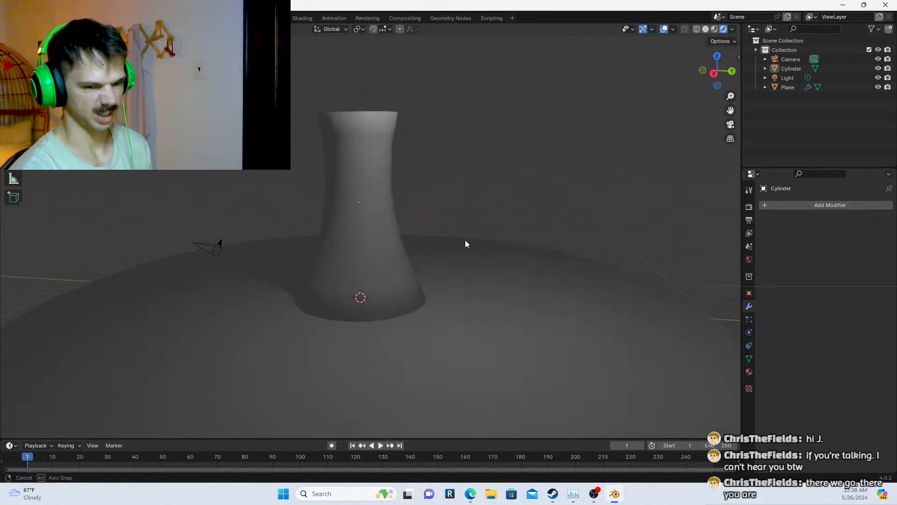
click(377, 274)
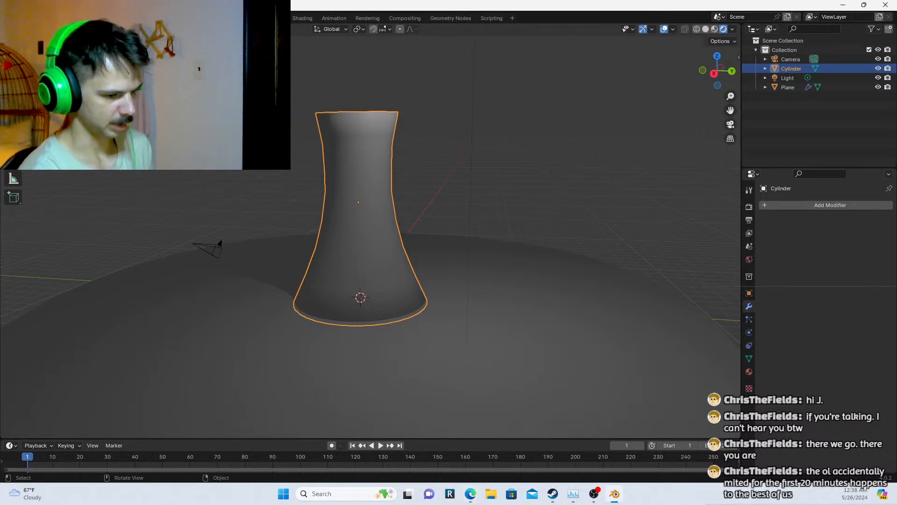
key(alt+Tab)
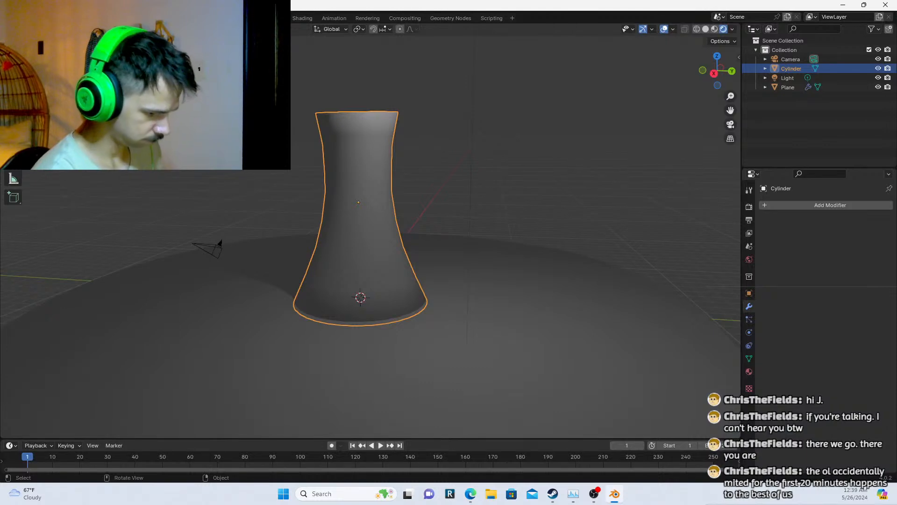
key(alt+Tab)
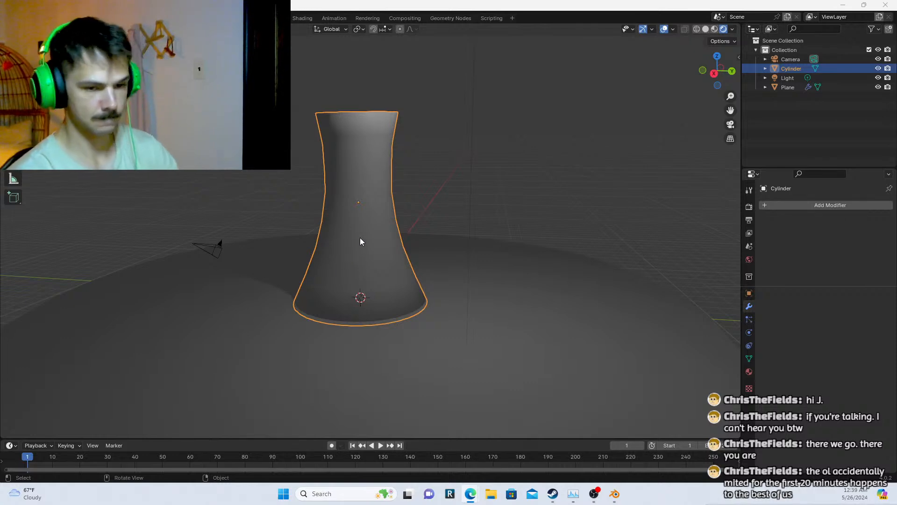
click(556, 143)
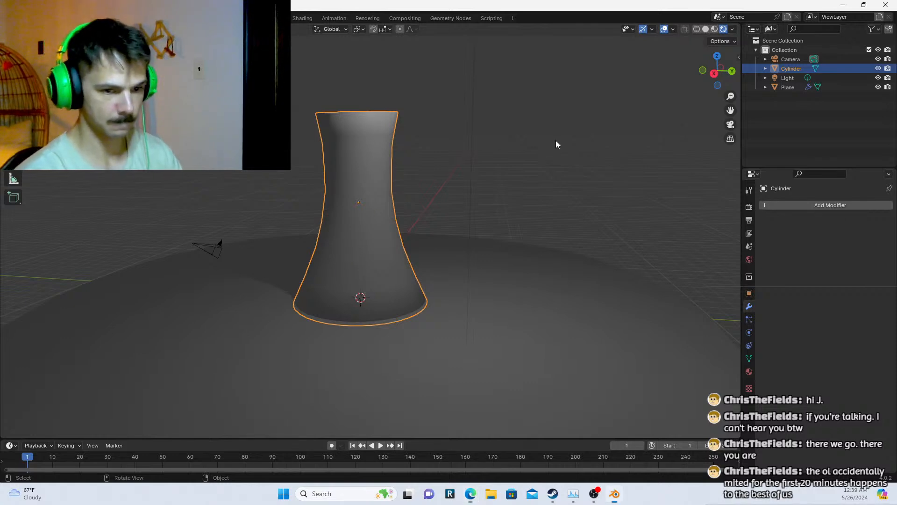
click(345, 176)
middle_drag(530, 98, 541, 97)
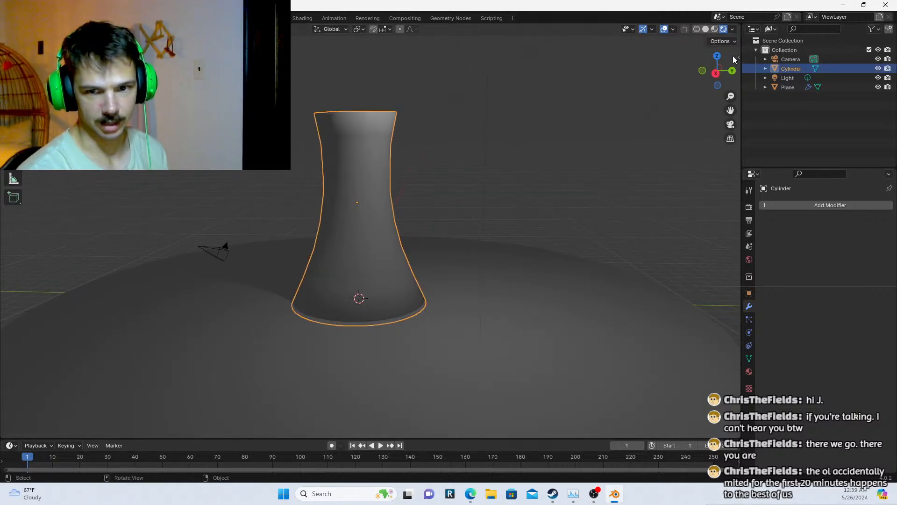
click(735, 58)
click(736, 169)
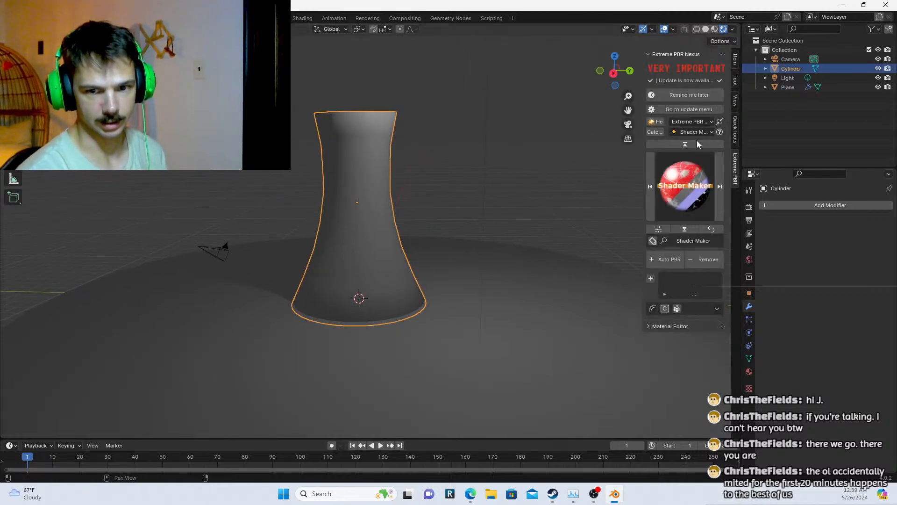
click(694, 198)
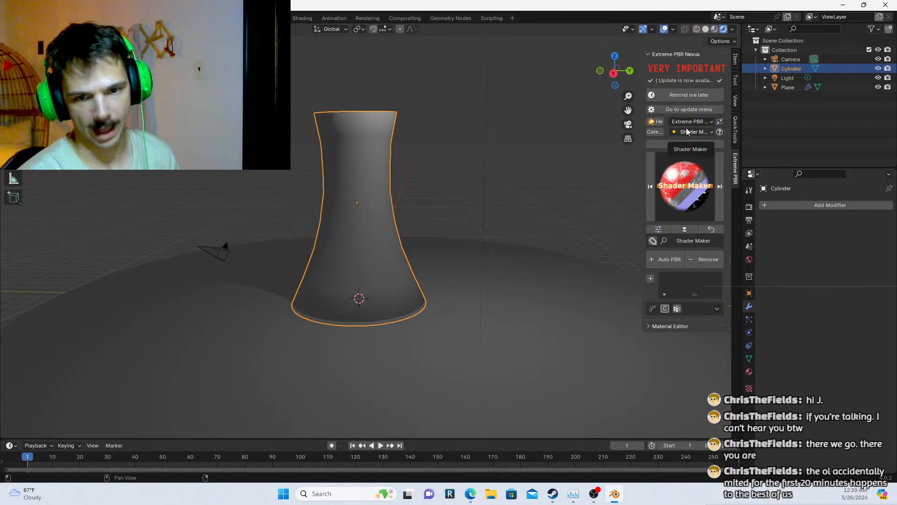
click(682, 187)
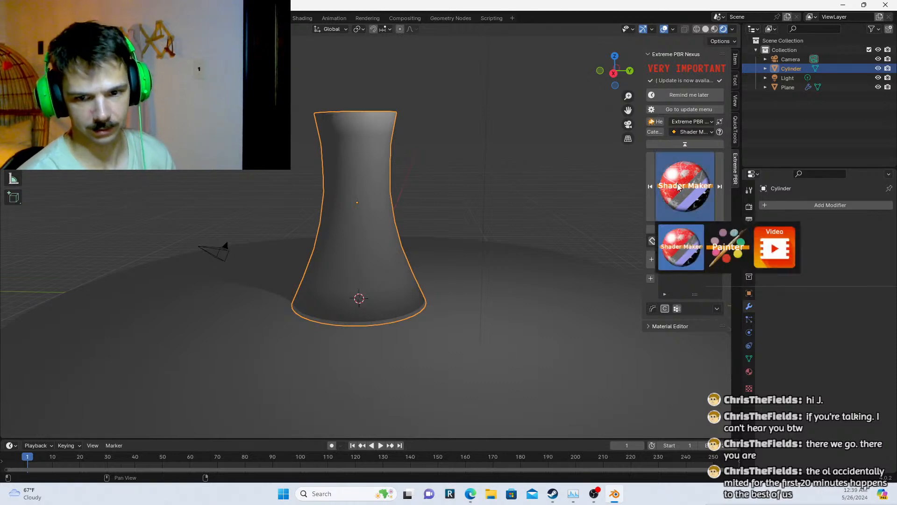
click(678, 187)
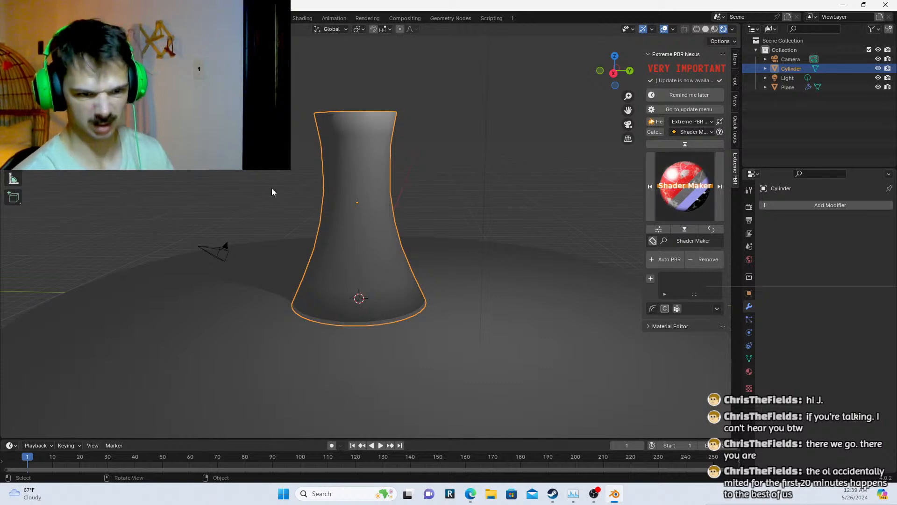
Unwrap all of the column's faces with Smart UV Project at a 66° angle limit and zero island margin
key(Tab)
key(a)
key(u)
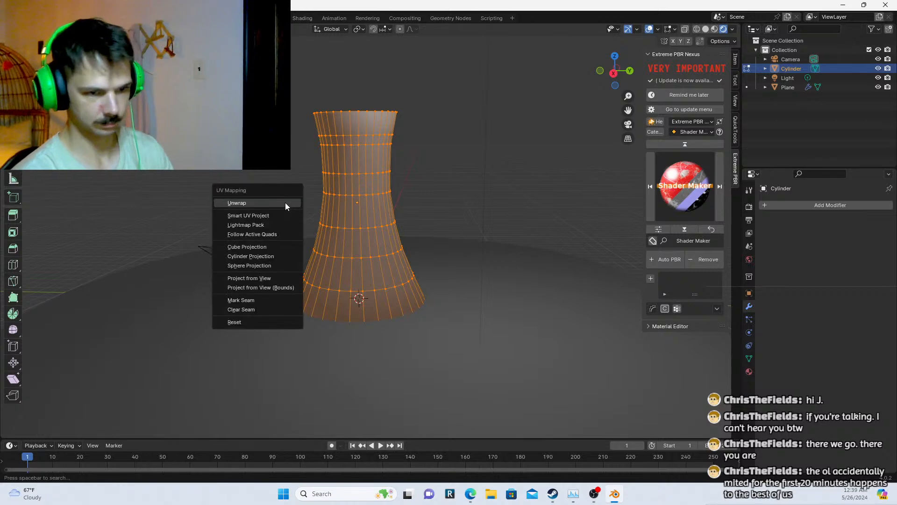
click(282, 213)
click(294, 299)
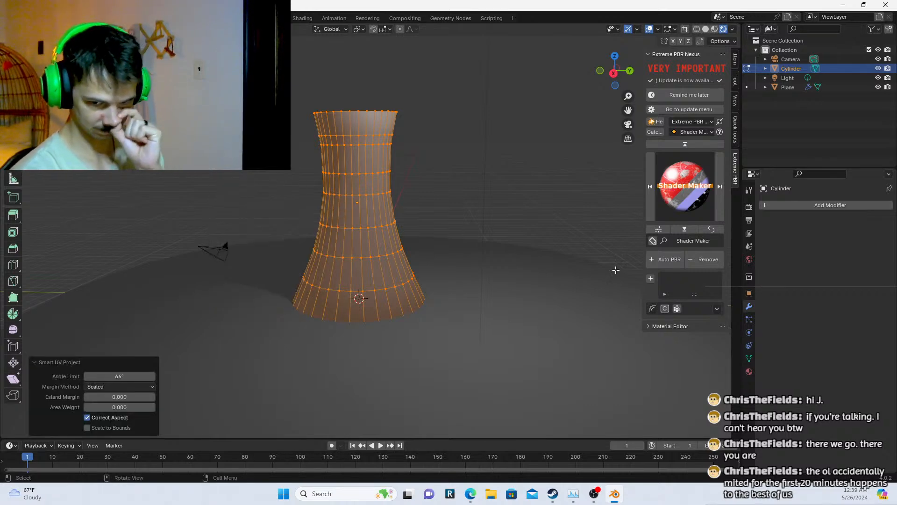
Add the 1k Concrete 006 material from the Concrete - Smooth category to the column and return to object mode
click(692, 132)
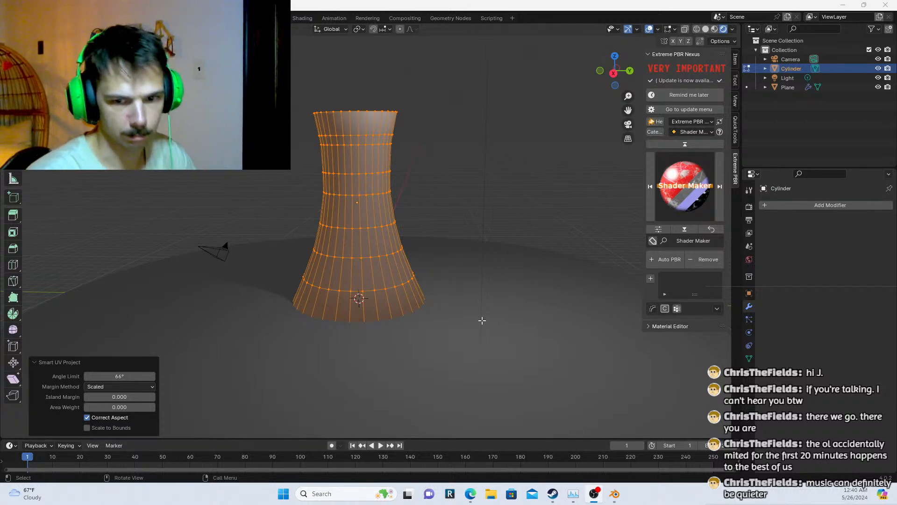
click(685, 198)
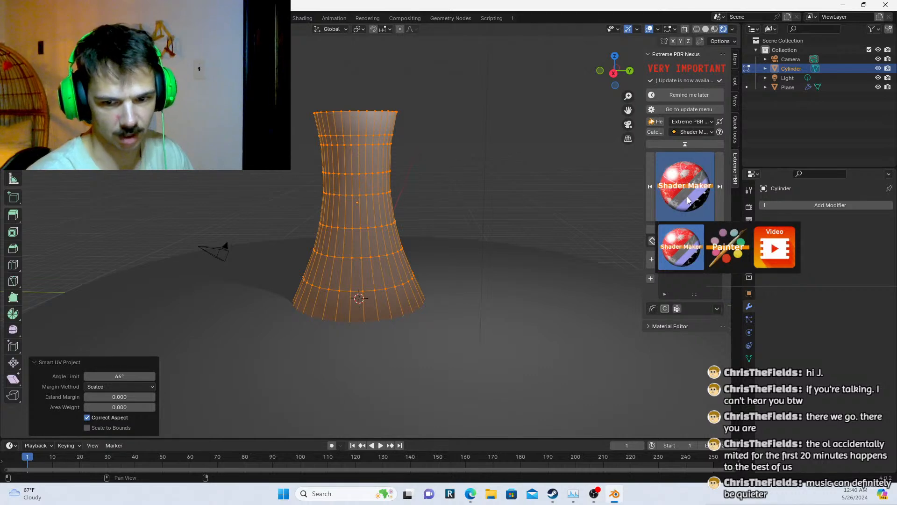
click(691, 132)
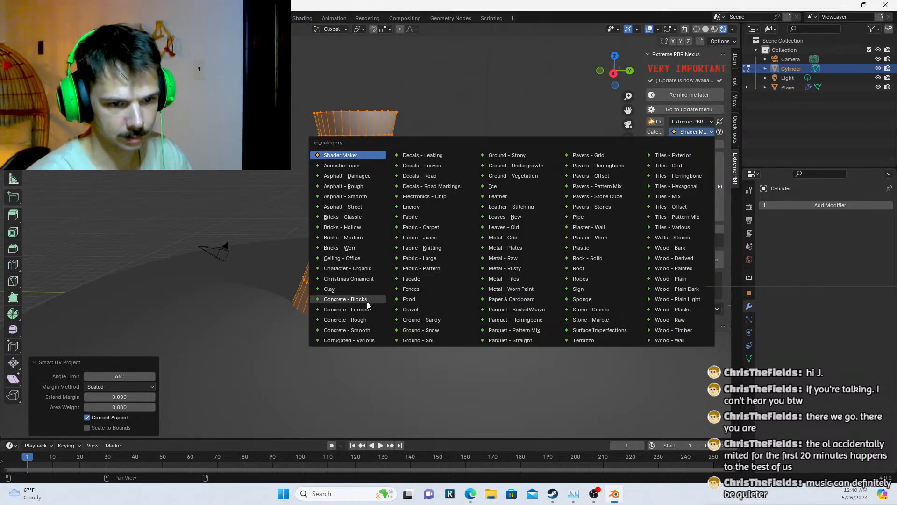
click(360, 330)
click(677, 180)
click(710, 192)
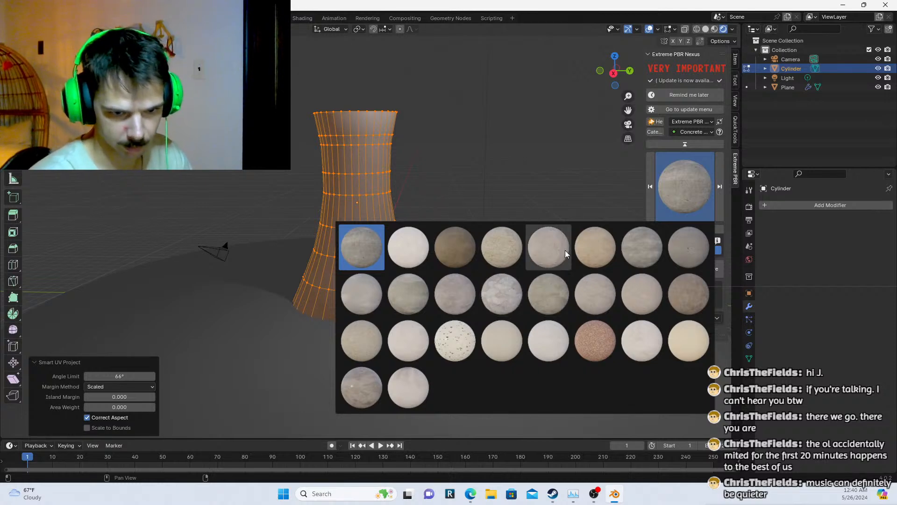
click(592, 261)
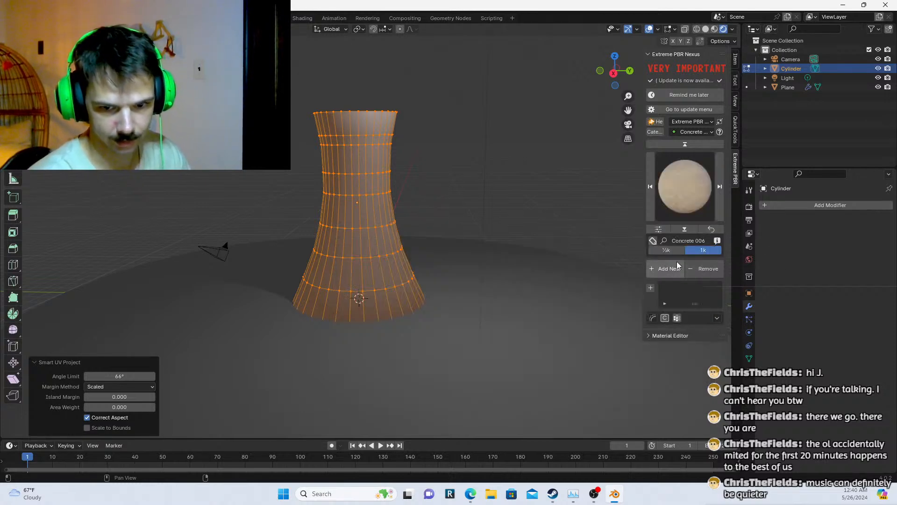
click(666, 274)
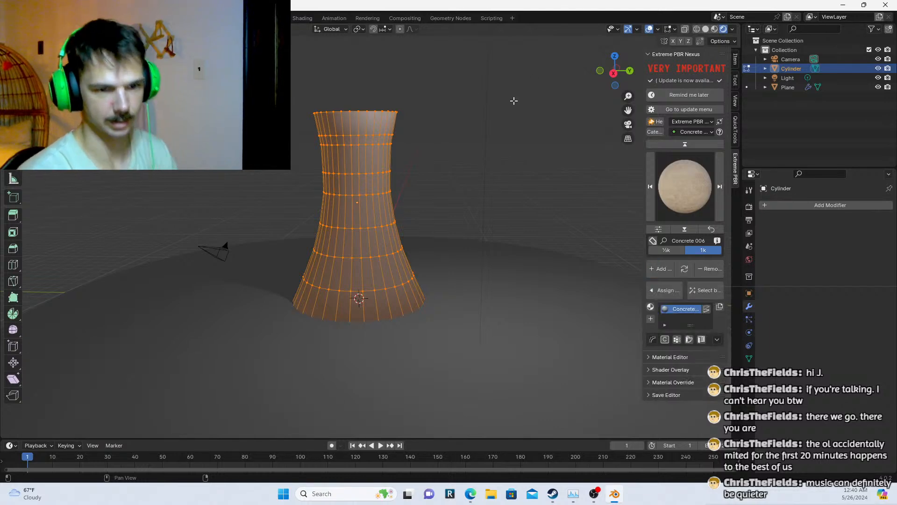
middle_drag(527, 106, 494, 121)
key(Tab)
scroll(478, 171, up, 3)
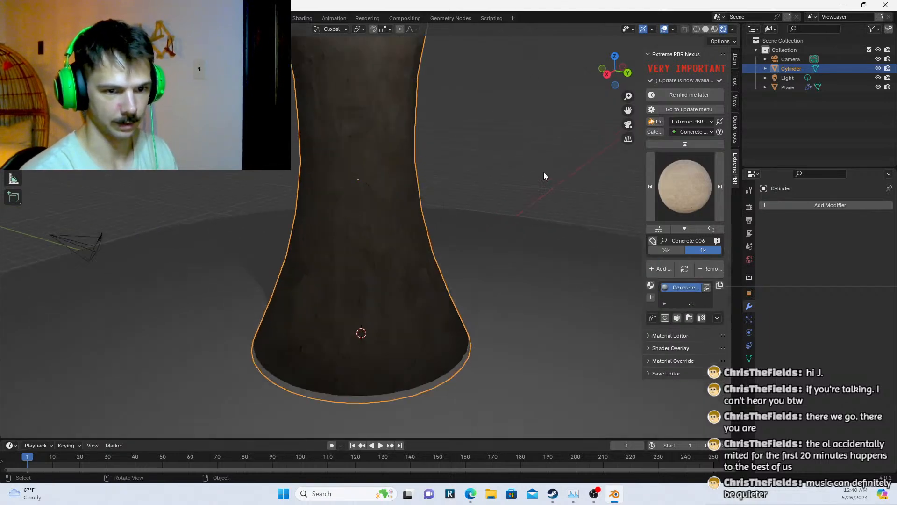
scroll(543, 174, down, 3)
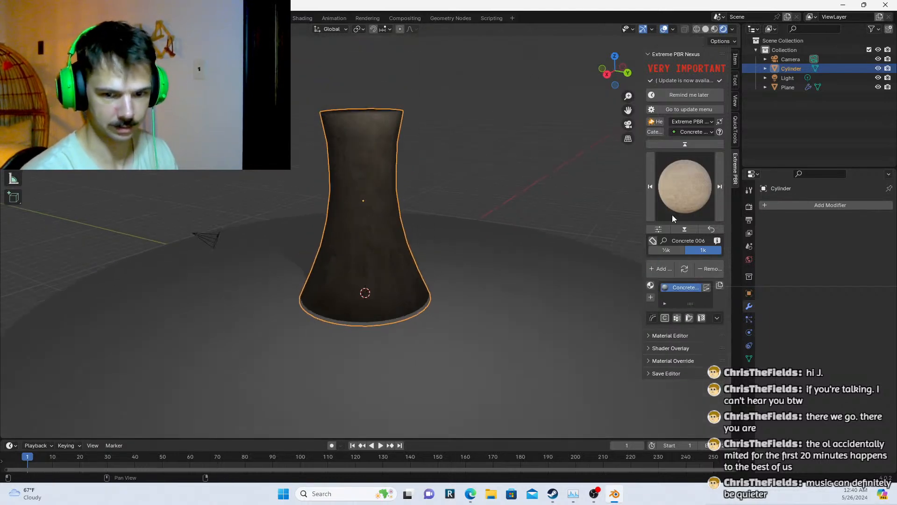
Expand the concrete material's editing settings and adjust its uniform texture scale
click(651, 333)
scroll(688, 327, down, 7)
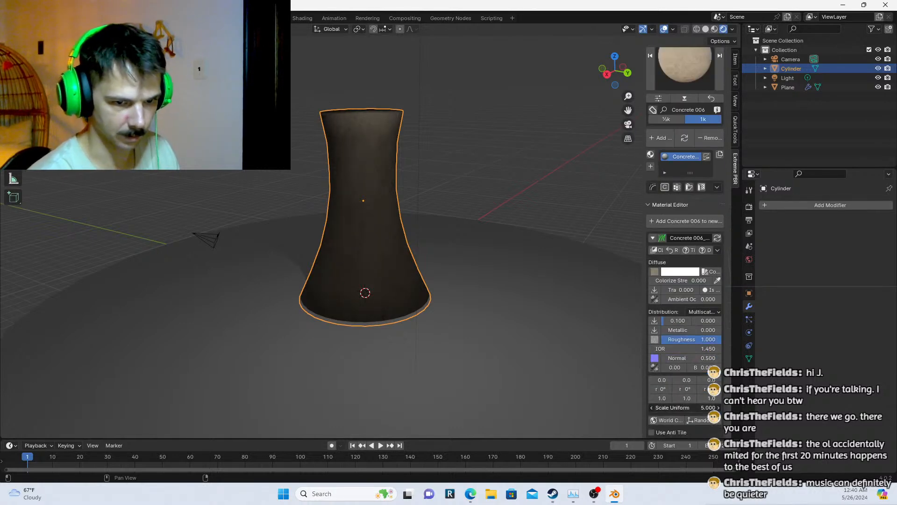
drag(685, 407, 680, 408)
Enter mesh editing on the column and inset its top face by about 0.067 m
middle_drag(486, 172, 518, 162)
scroll(484, 153, down, 4)
click(420, 132)
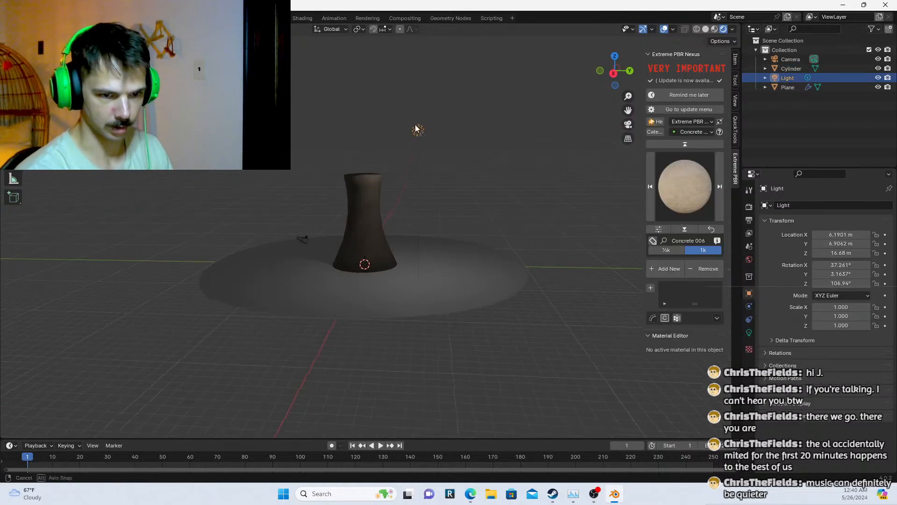
scroll(345, 138, up, 4)
middle_drag(331, 145, 387, 171)
click(394, 122)
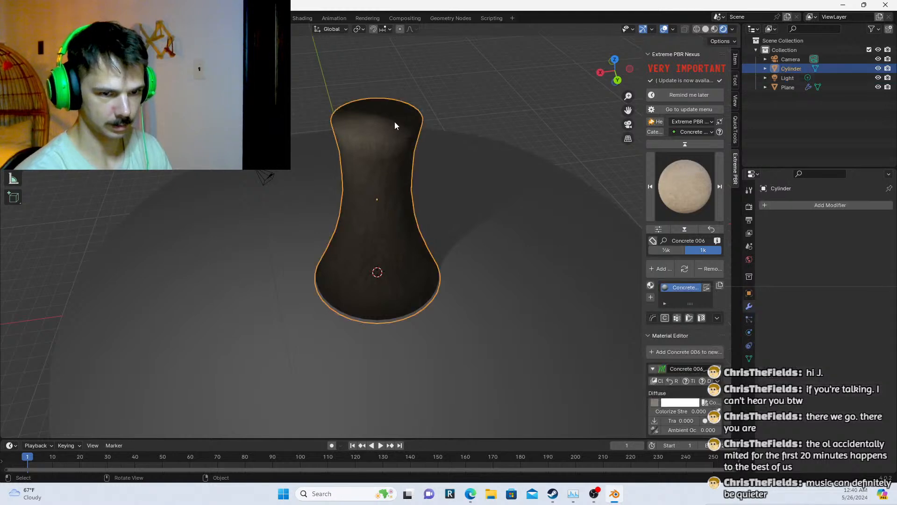
key(Tab)
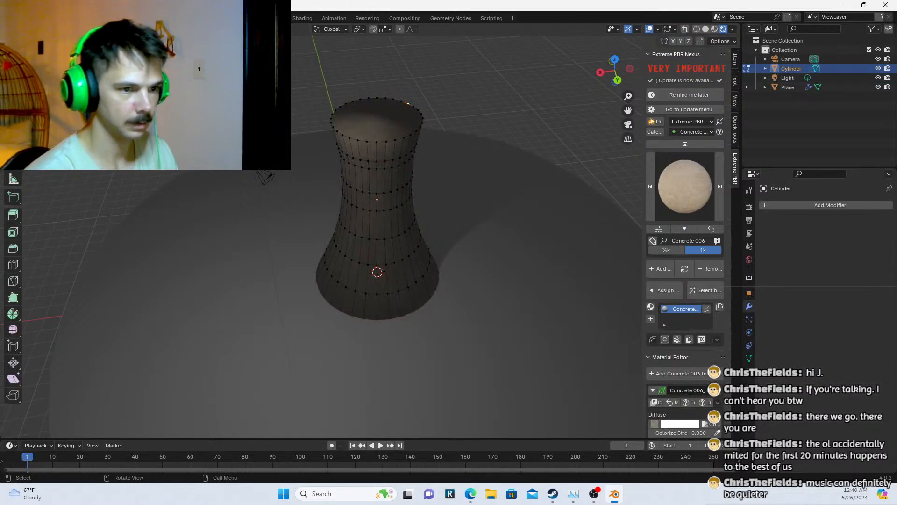
click(389, 120)
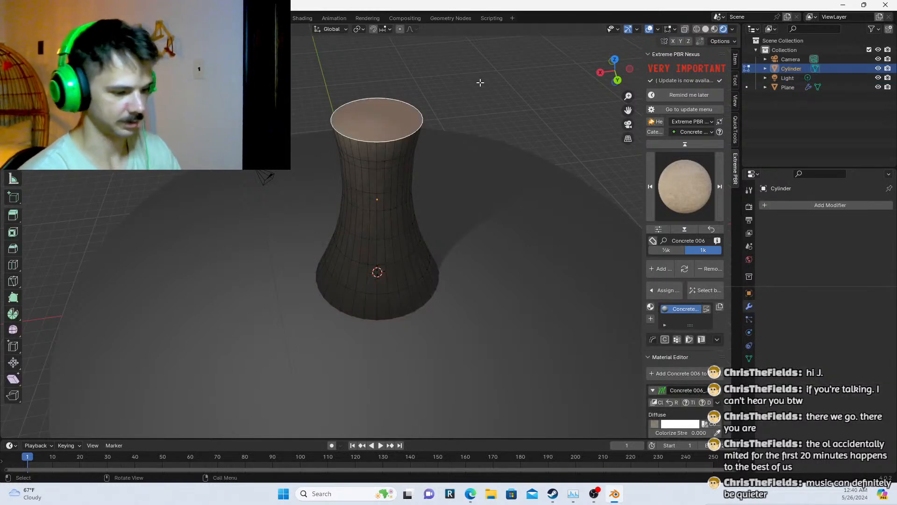
key(i)
click(456, 104)
Extrude the inset top face down inside the column and scale it to about 0.437
key(e)
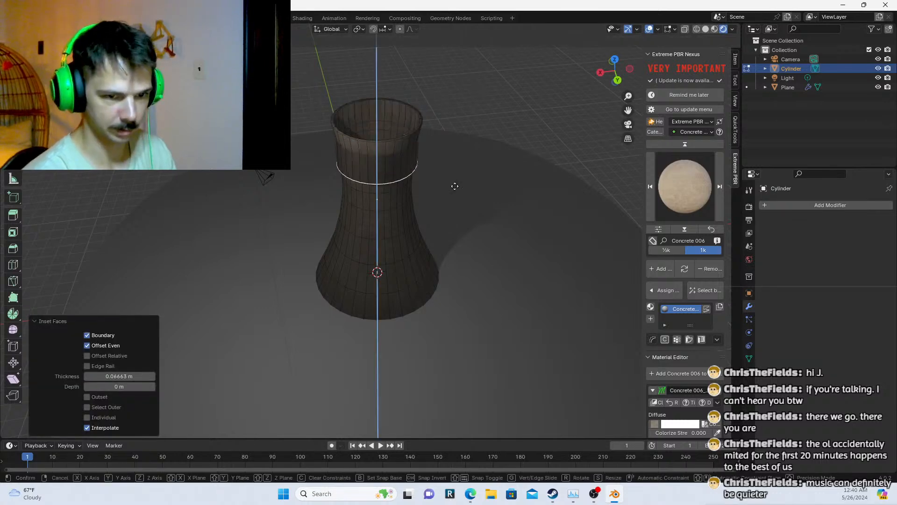
click(427, 184)
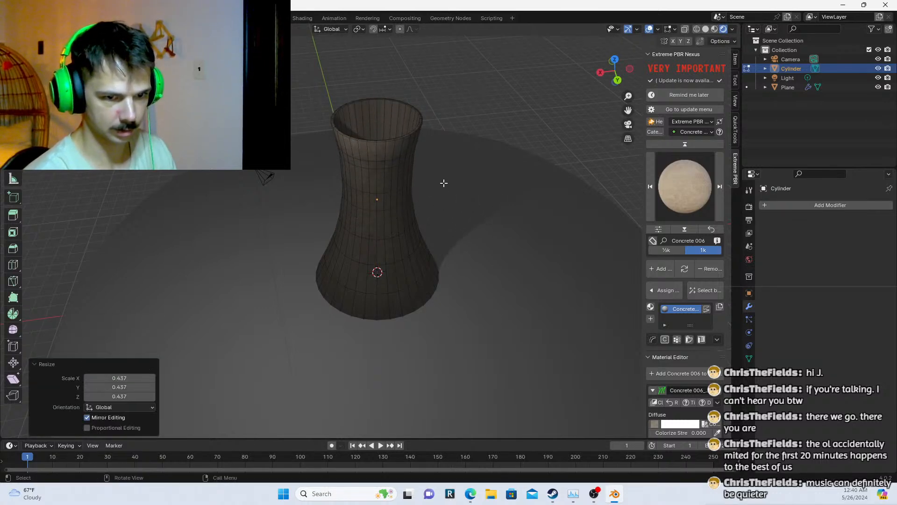
middle_drag(442, 182, 486, 130)
key(Tab)
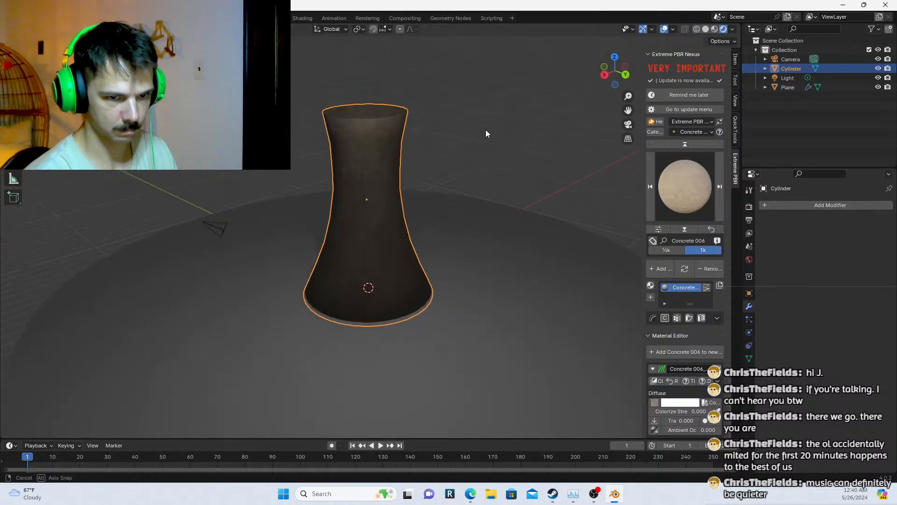
Resume mesh editing and raise the column's inner face along Z to near the rim
key(Tab)
key(g)
key(z)
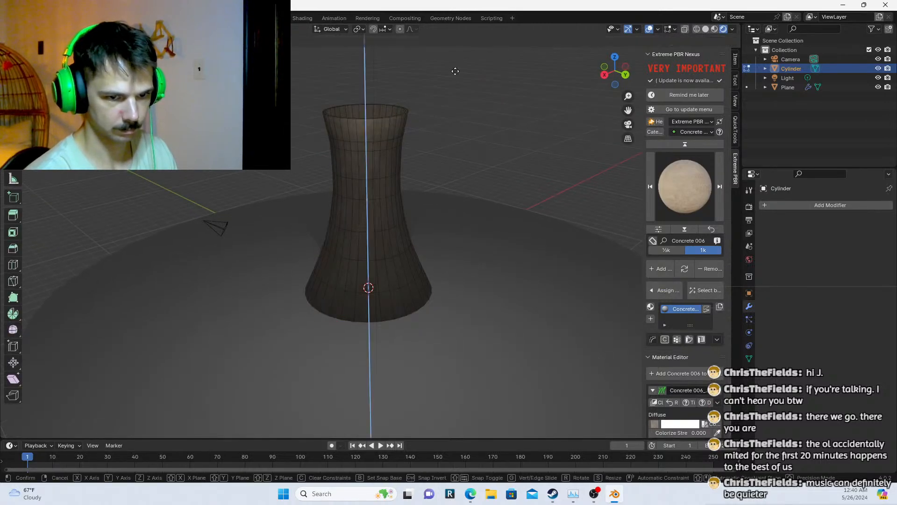
click(463, 43)
middle_drag(465, 94, 488, 137)
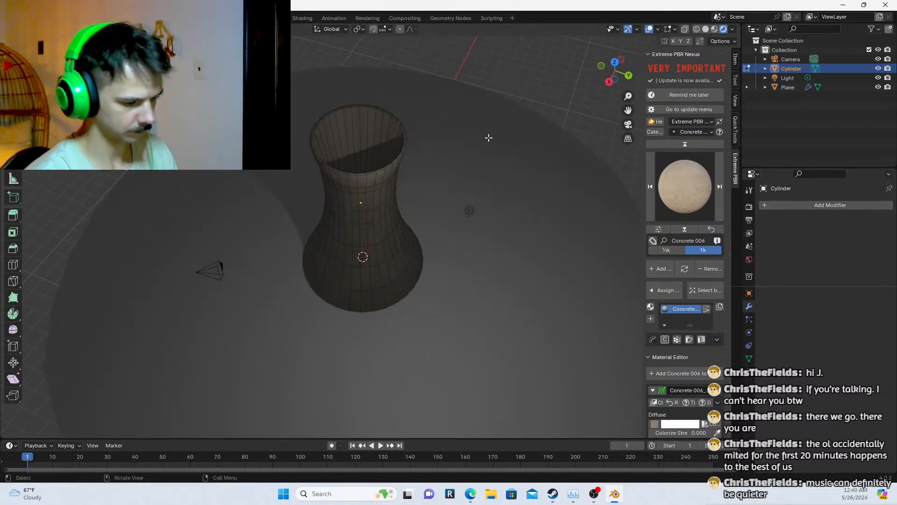
key(g)
key(z)
click(494, 55)
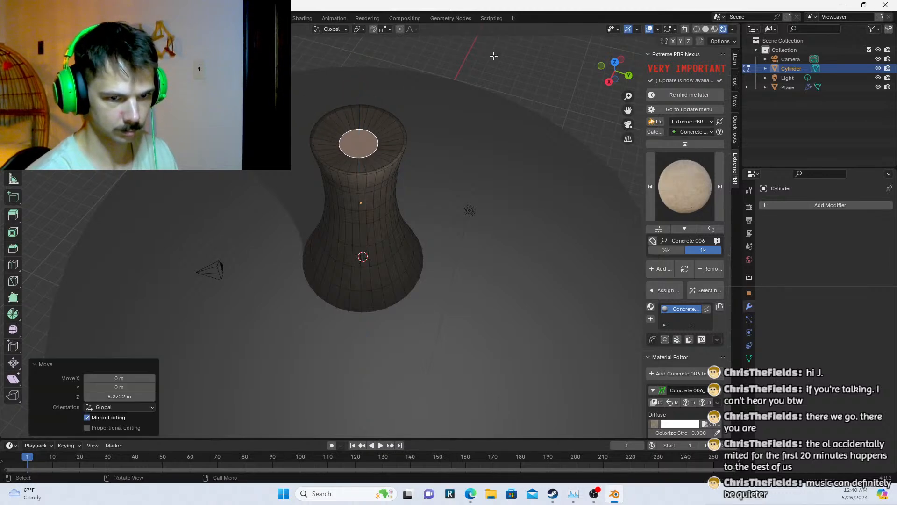
Scale up the inner face until it nearly fills the rim, then leave mesh editing and deselect the column
key(s)
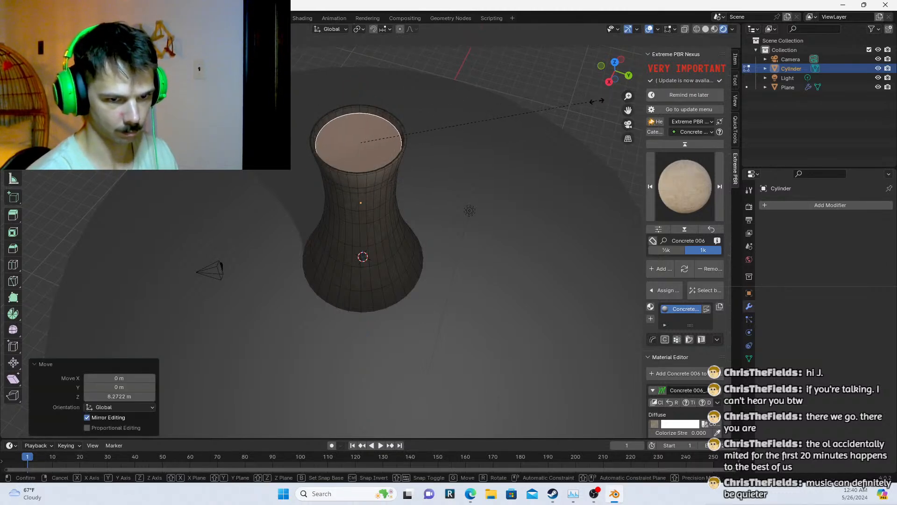
click(576, 102)
middle_drag(467, 105, 471, 86)
key(Tab)
middle_drag(441, 112, 394, 66)
click(479, 134)
scroll(479, 137, down, 3)
middle_drag(483, 146, 386, 167)
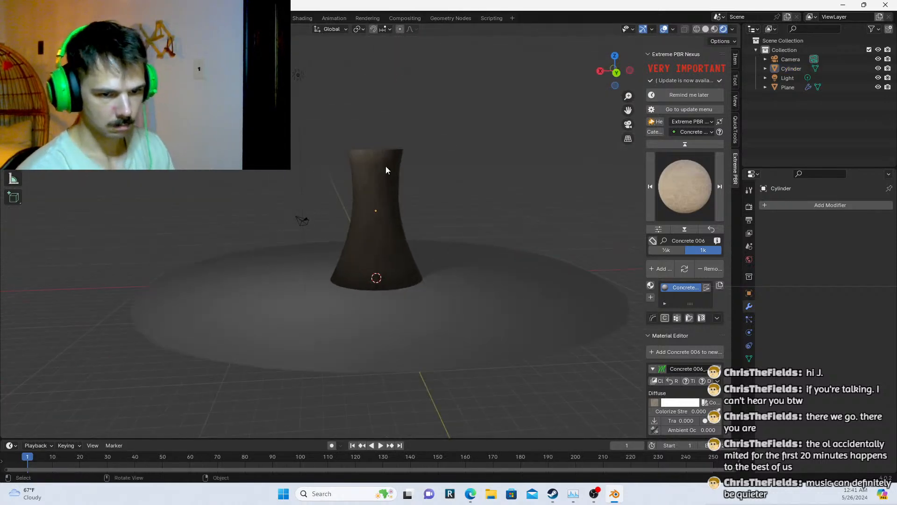
Move the light across the scene to the opposite side of the column
click(496, 345)
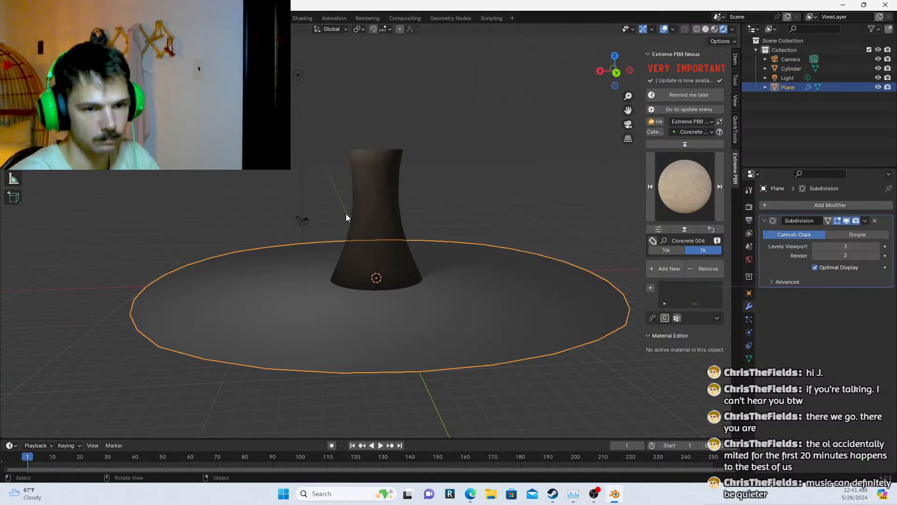
shift+middle_drag(416, 200, 395, 189)
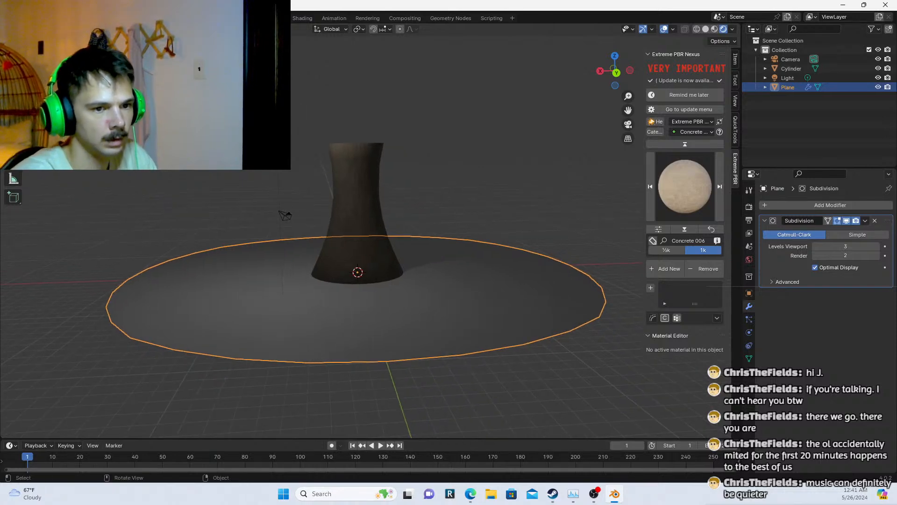
click(787, 78)
key(g)
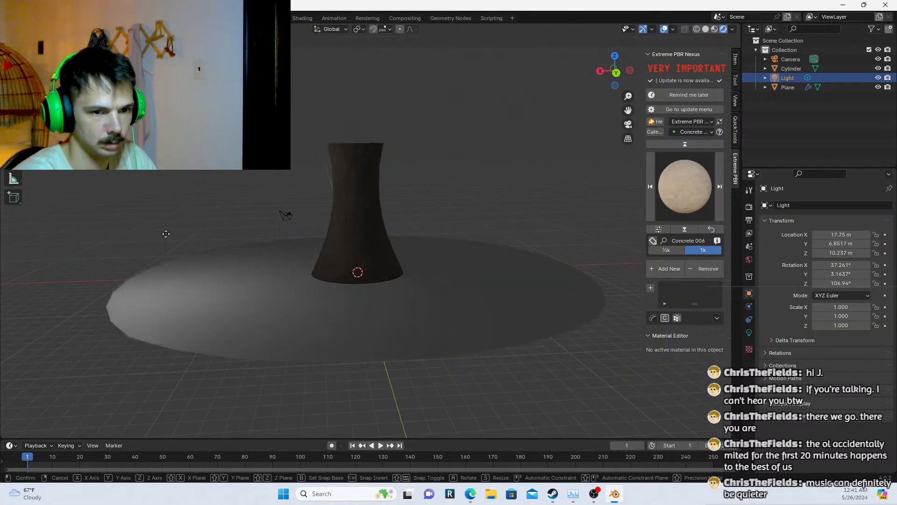
click(537, 200)
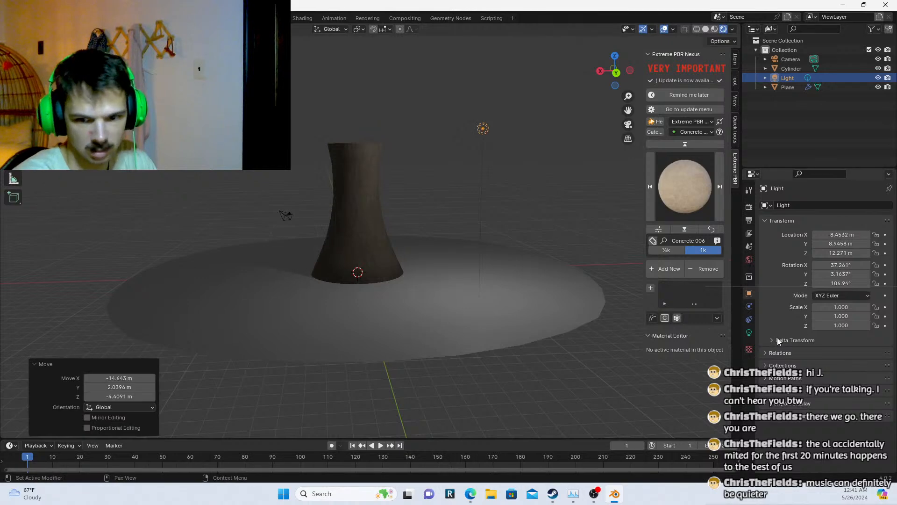
Set the point light's power to 25004 W
click(749, 332)
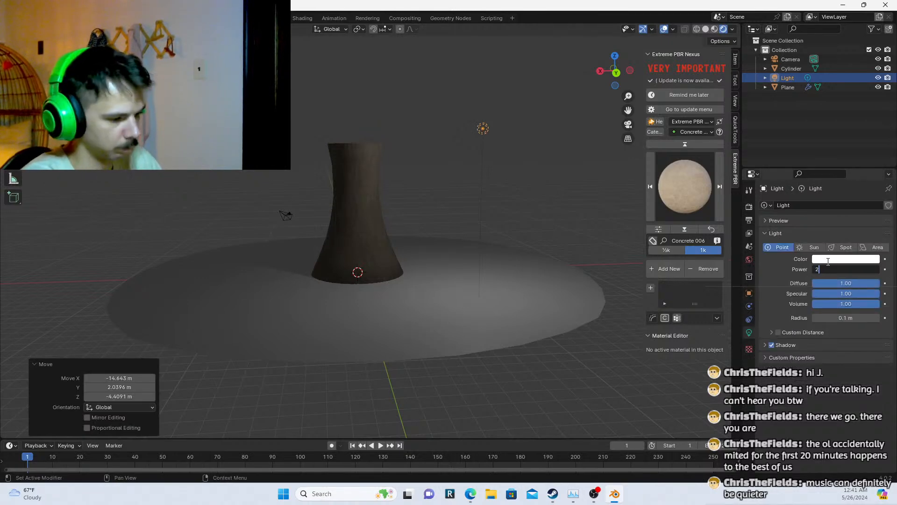
text(4)
key(Return)
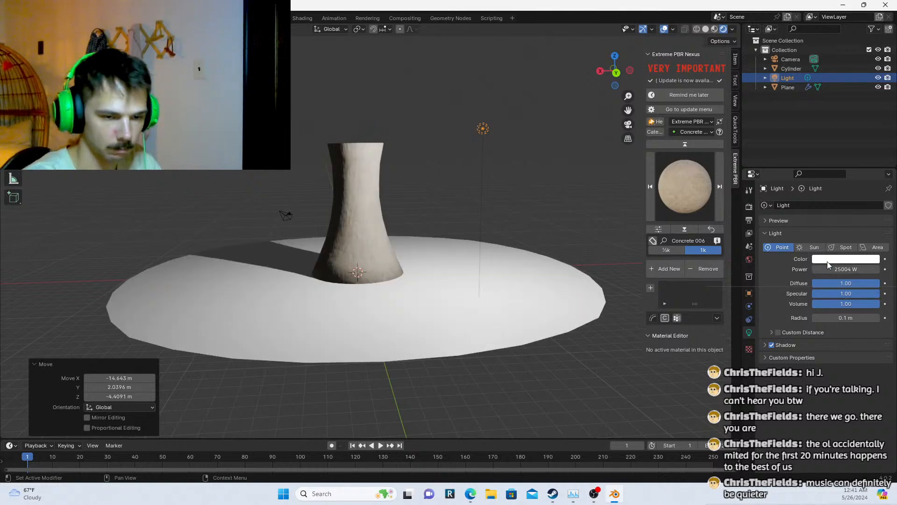
Reposition the light high above the ground so the column casts its shadow toward the opposite edge
click(481, 129)
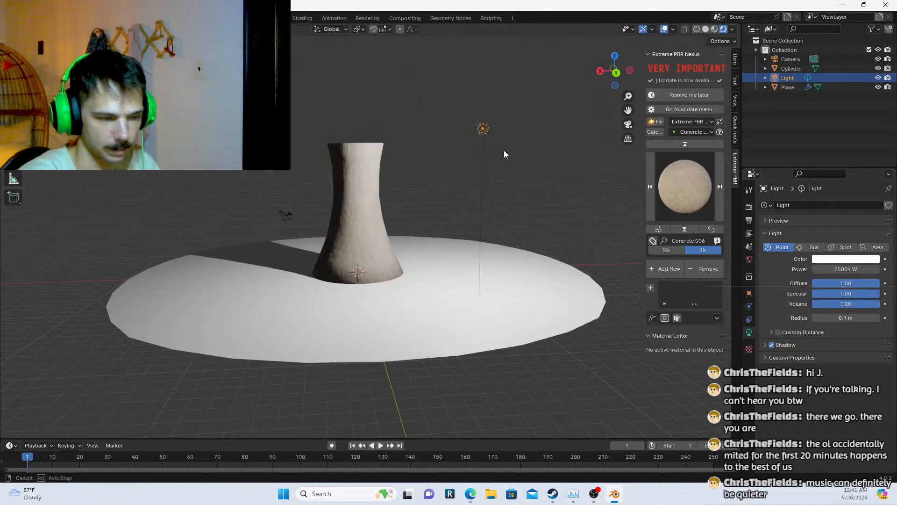
middle_drag(504, 150, 478, 152)
key(g)
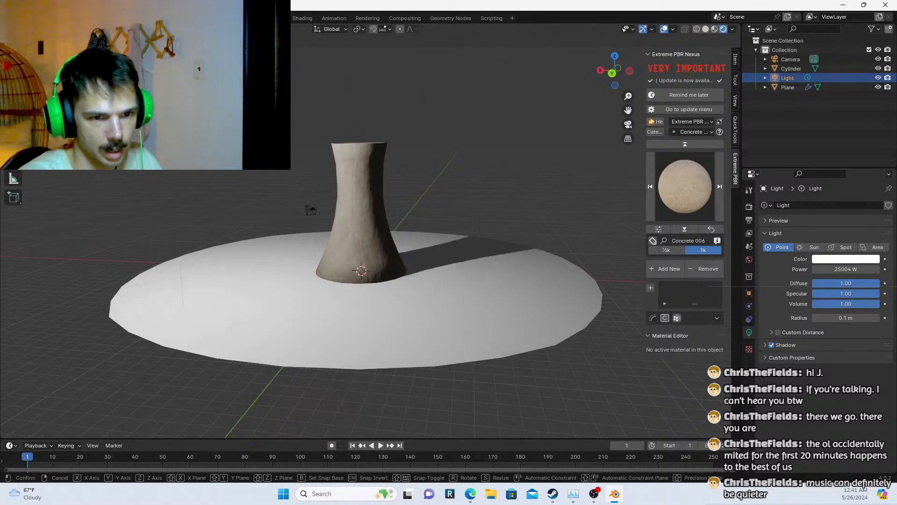
click(201, 80)
Examine the column's concrete surface close up and from a distance under the brighter light
middle_drag(272, 148, 320, 203)
click(358, 206)
scroll(349, 226, up, 7)
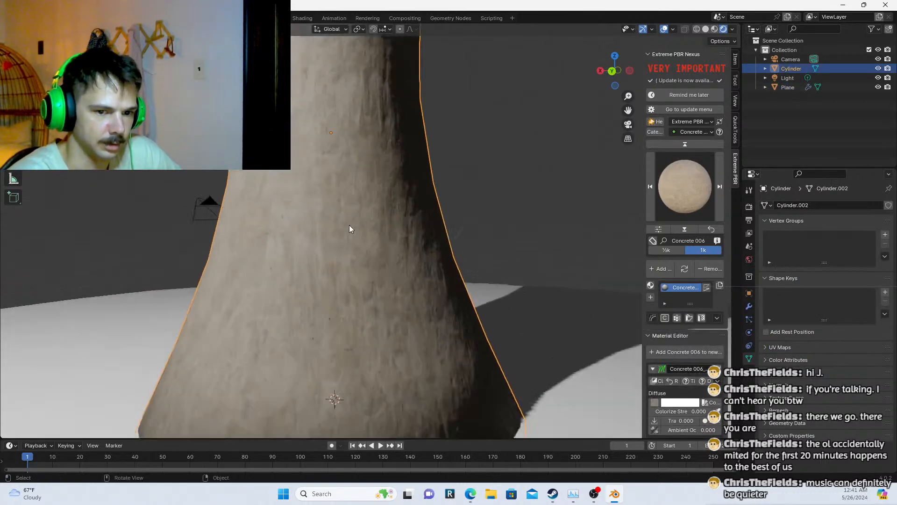
scroll(349, 226, down, 10)
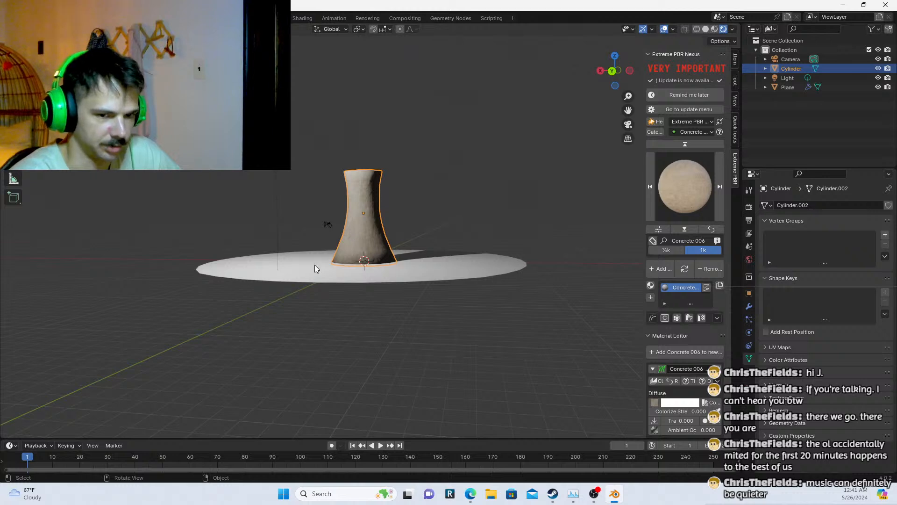
scroll(315, 263, up, 6)
scroll(308, 267, down, 4)
click(299, 269)
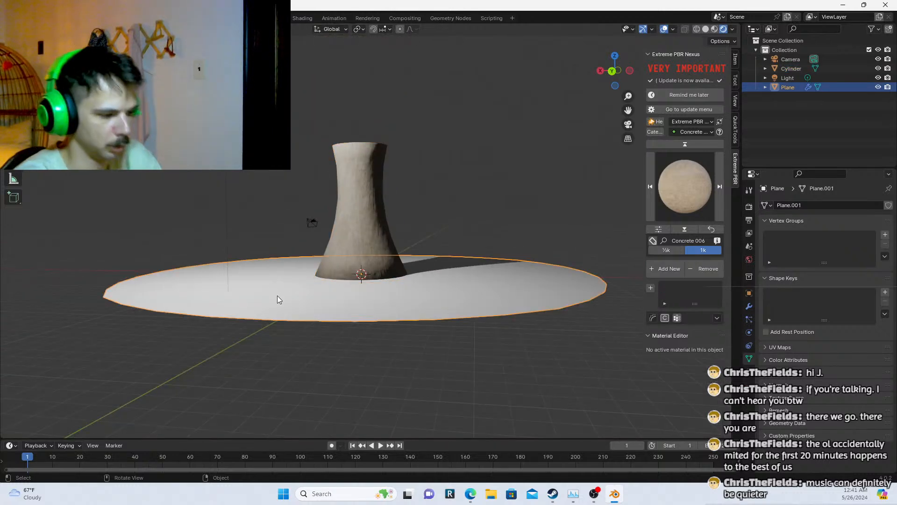
click(200, 181)
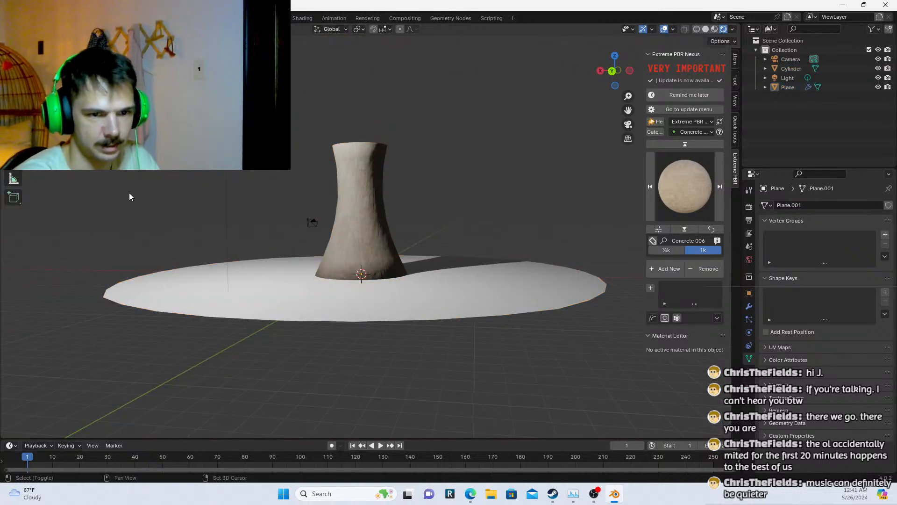
key(shift+a)
mouse_move(129, 192)
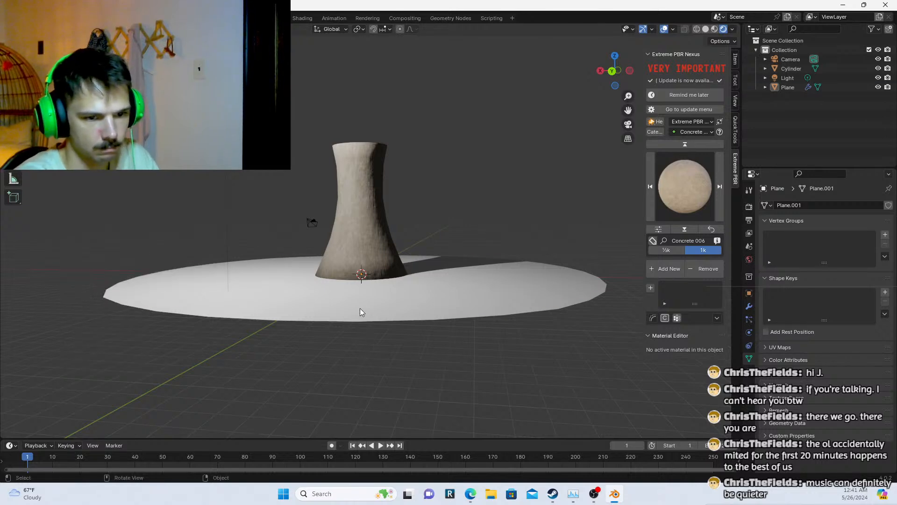
Enter mesh editing on the ground plane and scale it up by about 1.475
click(360, 307)
middle_drag(359, 308, 396, 318)
key(Tab)
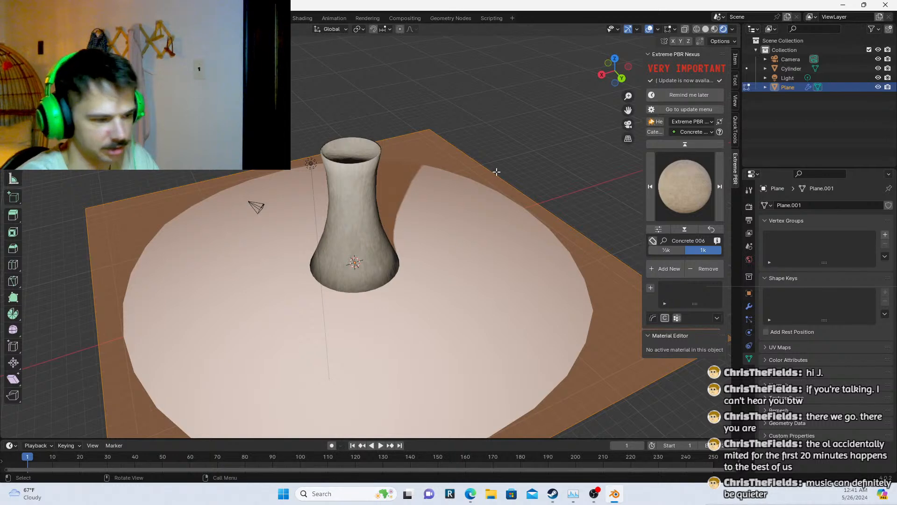
key(s)
click(563, 142)
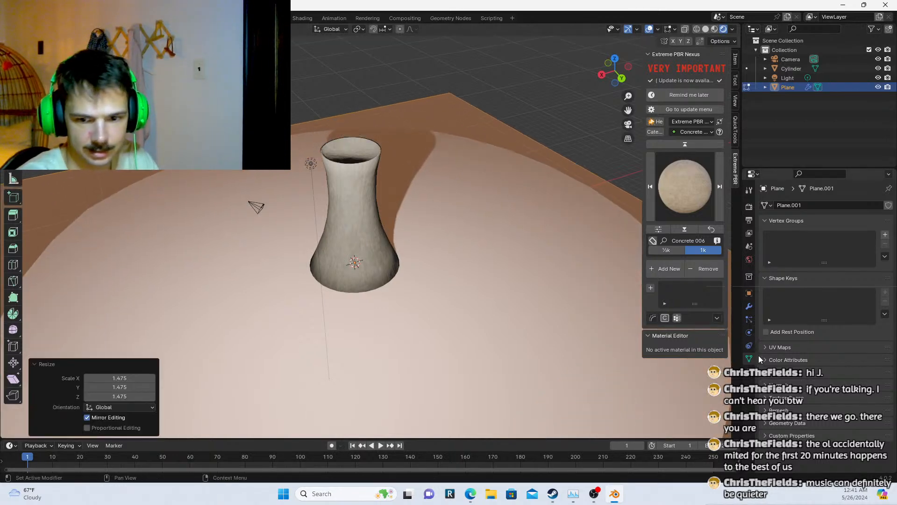
Raise the ground plane's viewport subdivision level to 4 and apply the Subdivision modifier
key(ctrl+3)
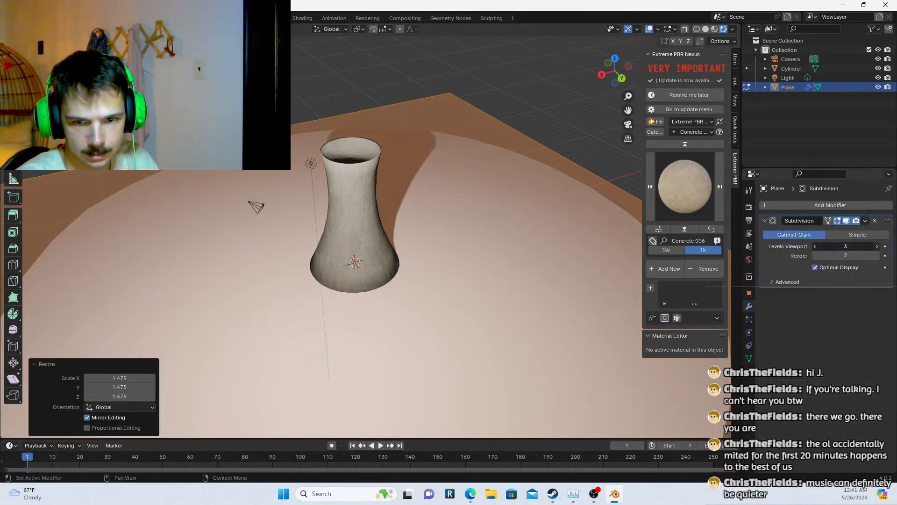
click(877, 246)
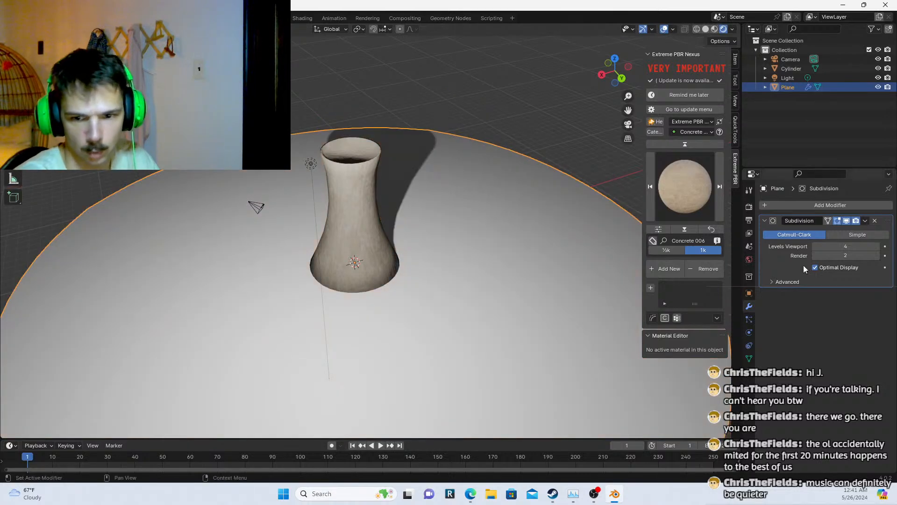
click(865, 220)
click(864, 230)
Check the mesh of the column and the grid of the subdivided ground plane in mesh editing
click(373, 243)
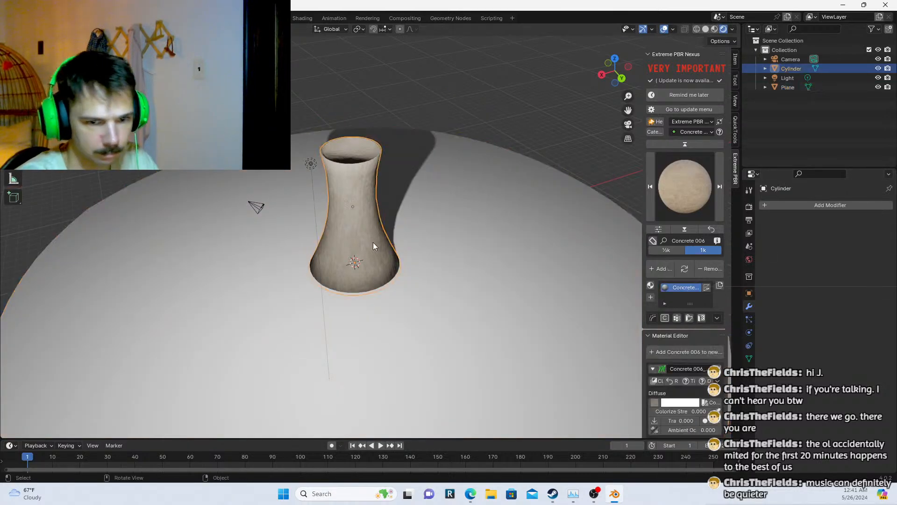
key(Tab)
key(Tab)
click(534, 245)
key(Tab)
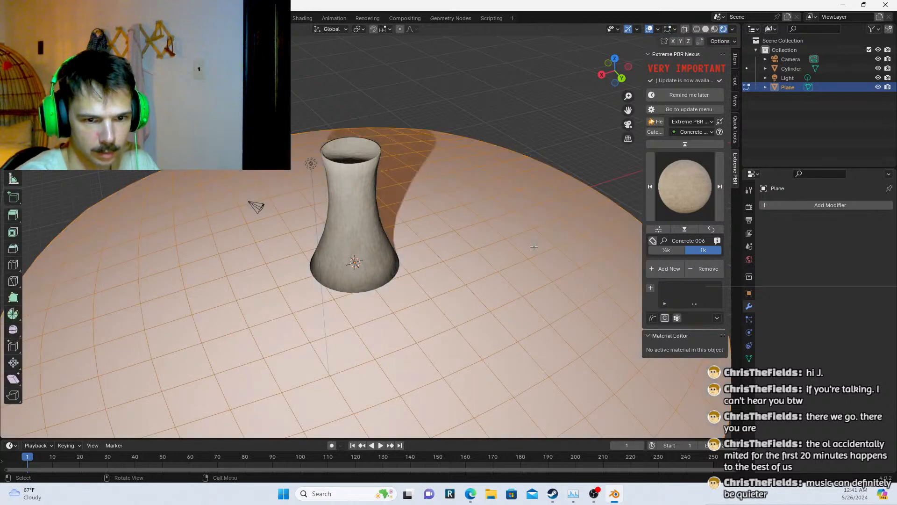
key(Tab)
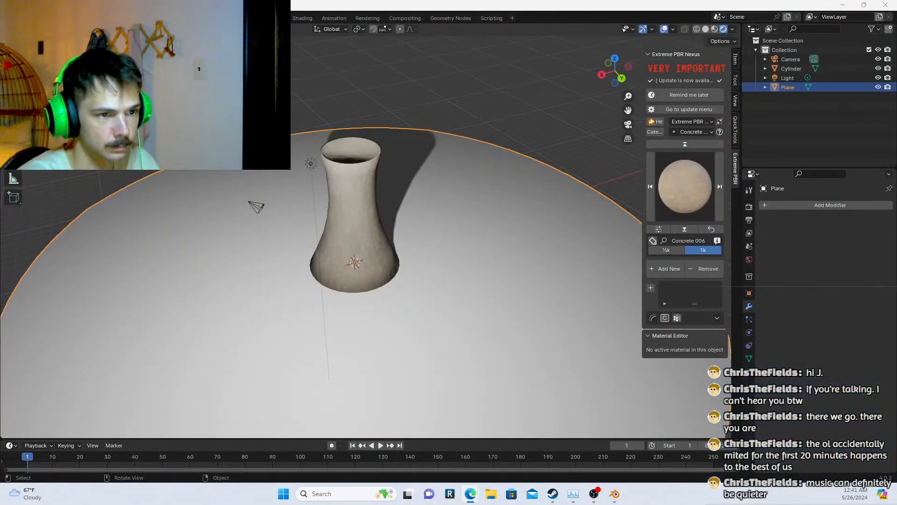
Switch to sculpting the ground plane and raise rough bumps around the column with a 110 px Draw brush
click(195, 18)
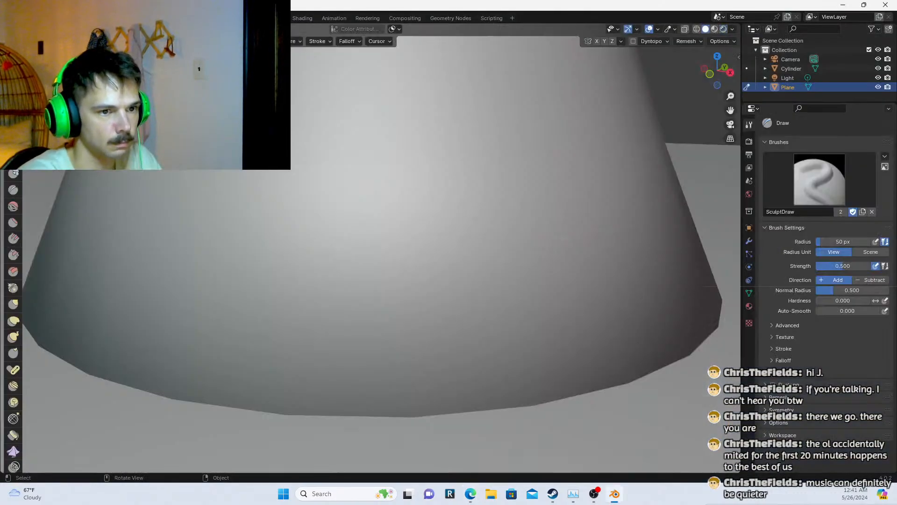
scroll(210, 194, down, 8)
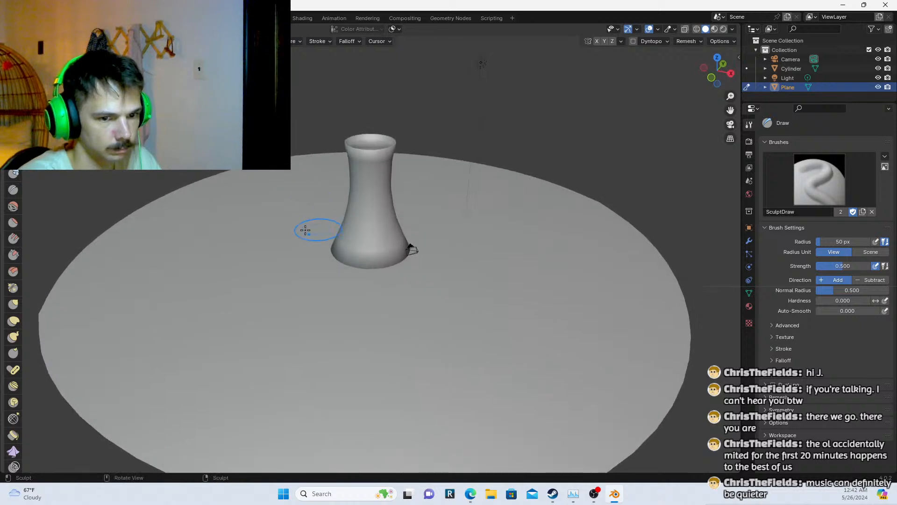
mouse_move(338, 258)
mouse_down()
mouse_move(341, 278)
mouse_move(300, 286)
mouse_move(114, 257)
mouse_move(248, 196)
mouse_up()
key(ctrl+z)
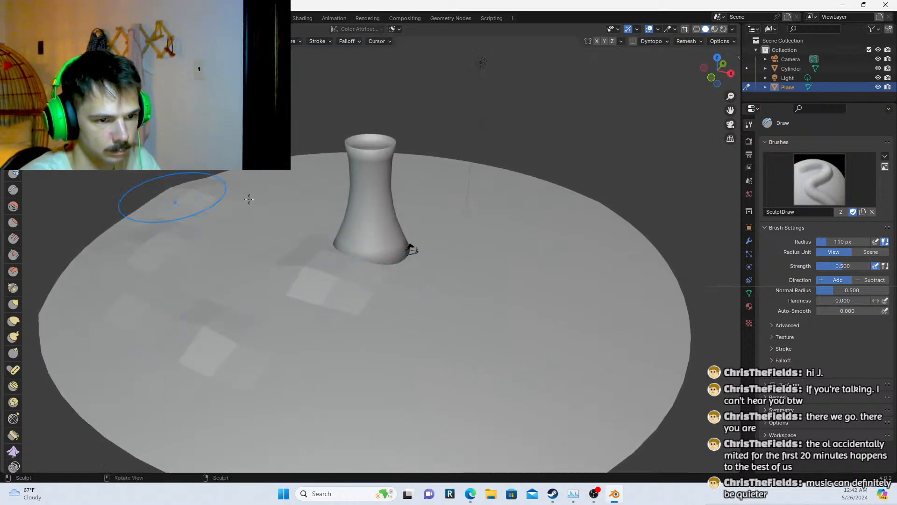
drag(490, 250, 385, 274)
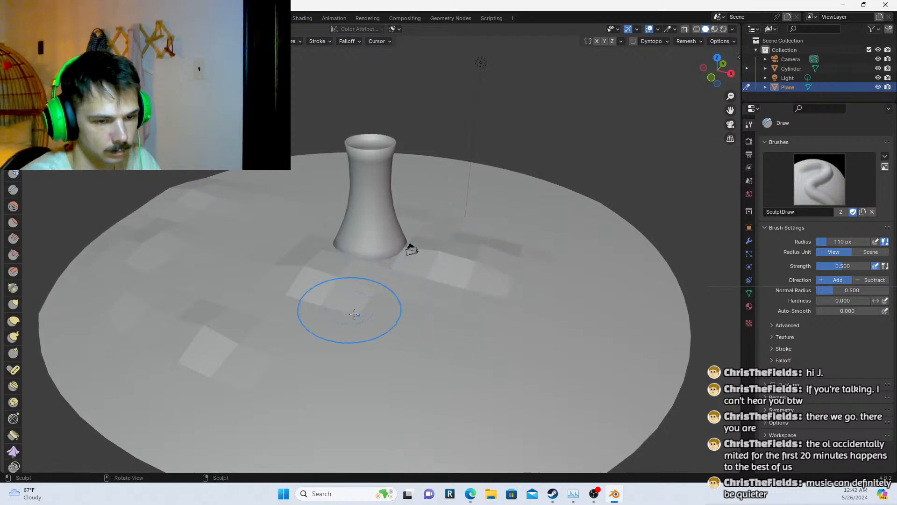
Smooth out the sculpted bumps around the column and toward the ground's edge
mouse_move(350, 248)
shift+mouse_down()
mouse_move(328, 264)
mouse_move(337, 251)
mouse_move(153, 320)
mouse_move(251, 203)
mouse_move(297, 230)
mouse_move(529, 253)
mouse_move(467, 246)
mouse_move(469, 221)
shift+mouse_up()
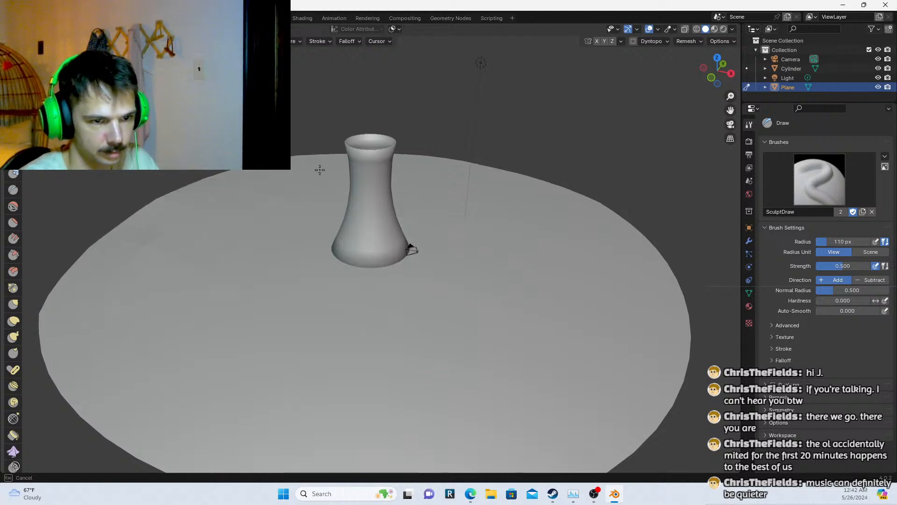
shift+drag(393, 164, 383, 182)
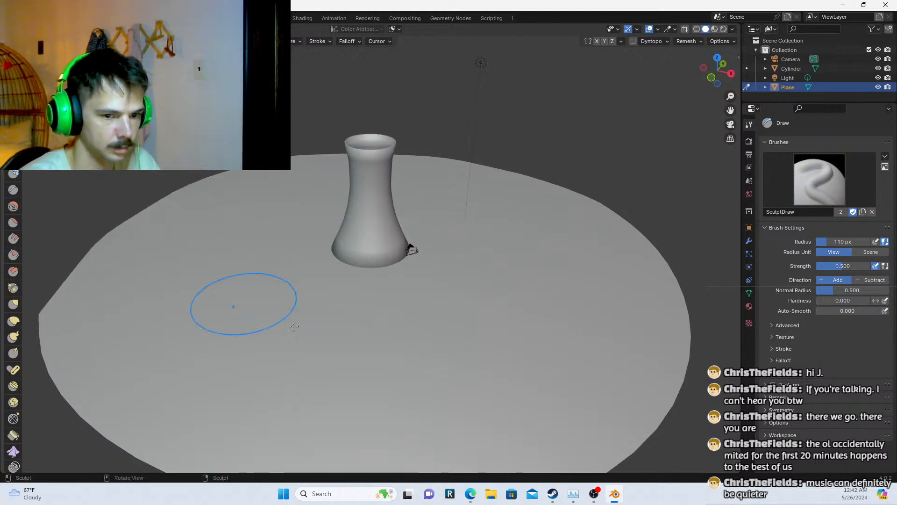
Raise an uneven rim around the outer edge of the ground plane with Draw brush strokes
drag(224, 175, 158, 204)
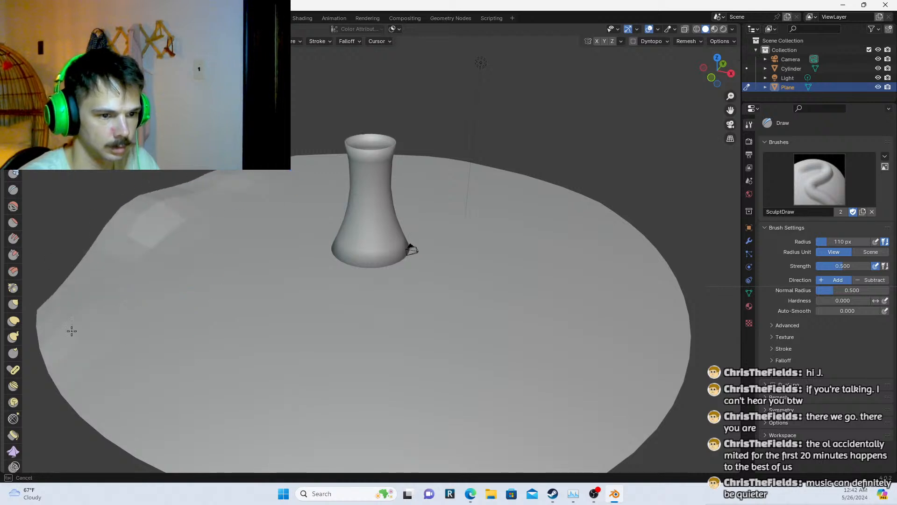
mouse_move(72, 331)
mouse_down()
mouse_move(201, 462)
mouse_move(354, 480)
mouse_up()
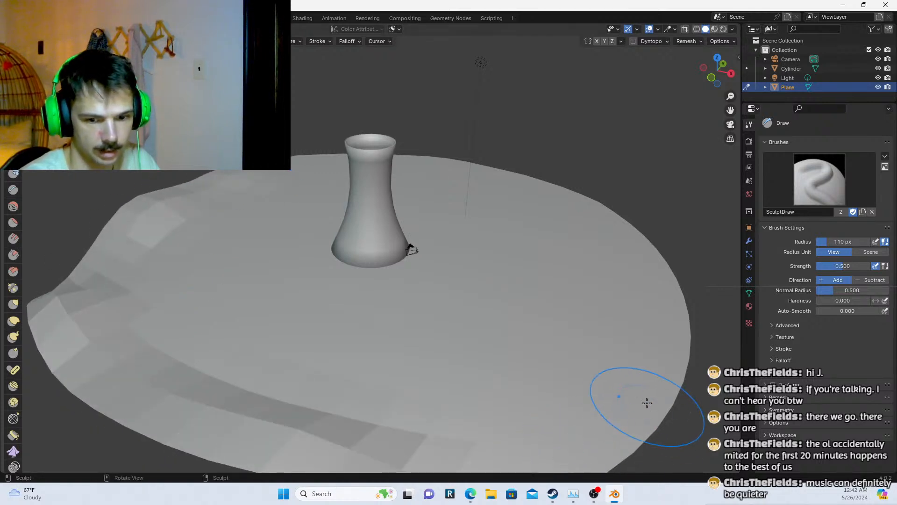
middle_drag(653, 323, 567, 327)
scroll(508, 349, down, 4)
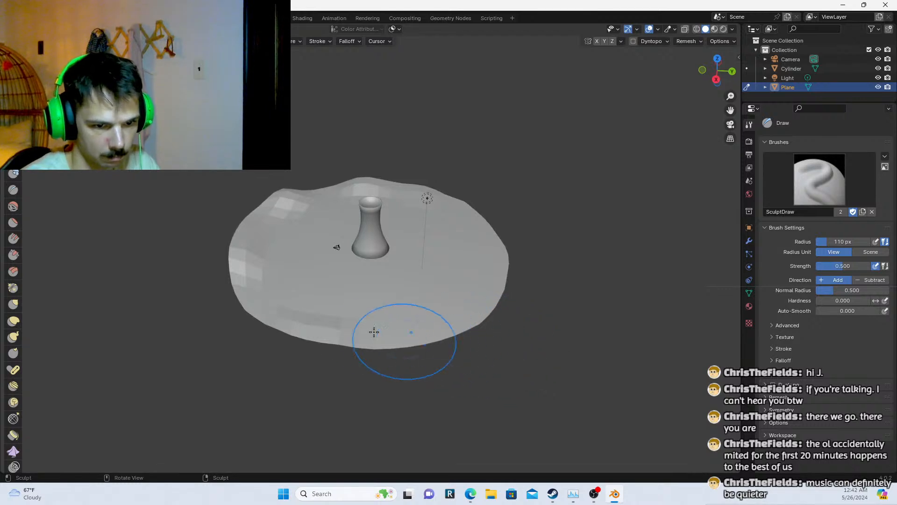
drag(373, 332, 485, 326)
middle_drag(485, 327, 397, 321)
mouse_move(295, 328)
mouse_down()
mouse_move(332, 333)
mouse_move(501, 297)
mouse_move(448, 311)
mouse_up()
middle_drag(449, 311, 398, 296)
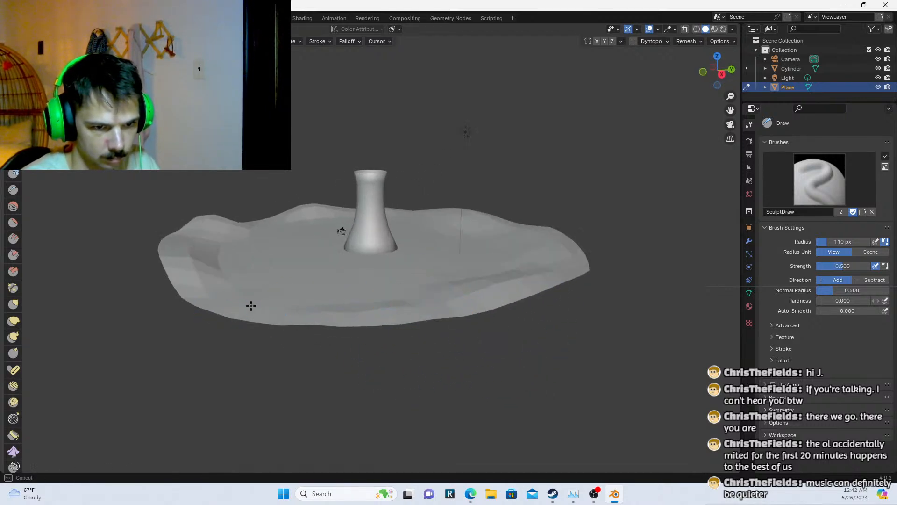
mouse_move(251, 306)
mouse_down()
mouse_move(360, 319)
mouse_move(456, 318)
mouse_up()
Set the Draw brush radius to 37 px and sculpt small raised ridges from the rim toward the column
mouse_move(456, 318)
middle_down()
mouse_move(423, 314)
mouse_move(449, 361)
mouse_move(507, 300)
mouse_move(310, 235)
mouse_move(266, 262)
middle_up()
middle_drag(461, 220, 524, 234)
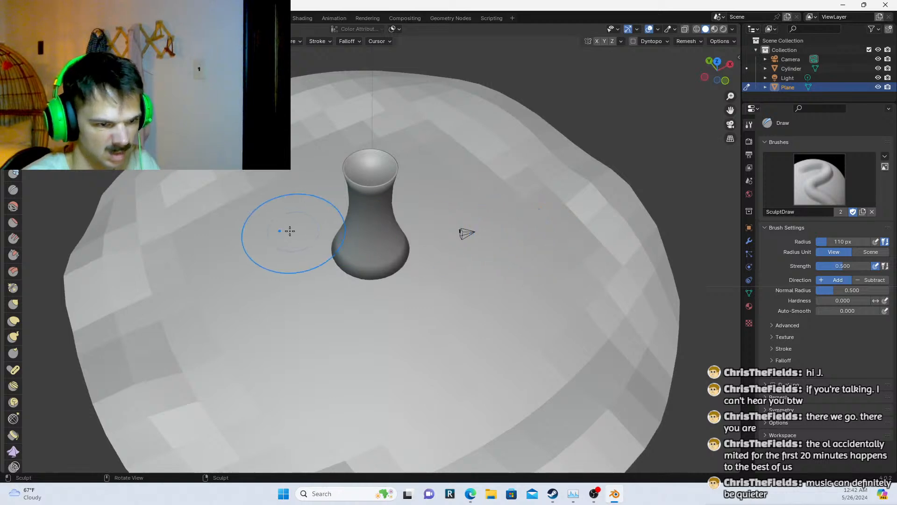
key(f)
click(253, 234)
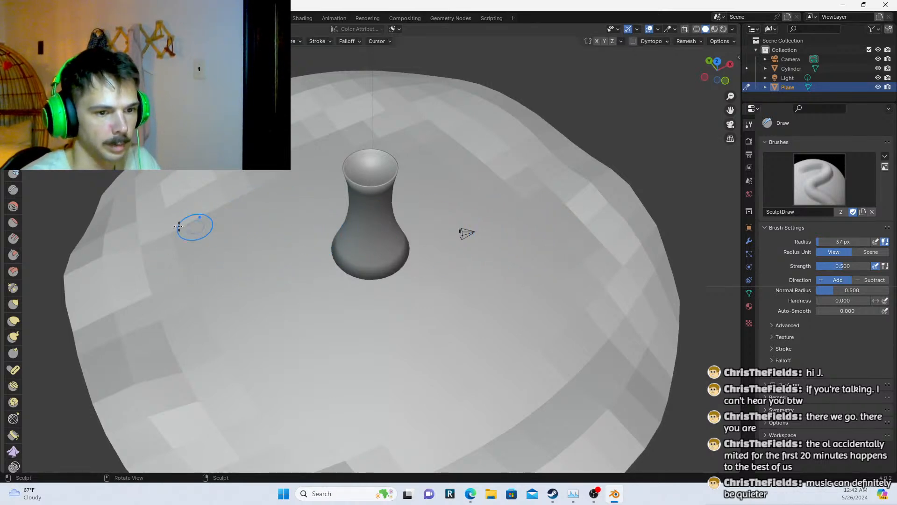
drag(64, 228, 85, 242)
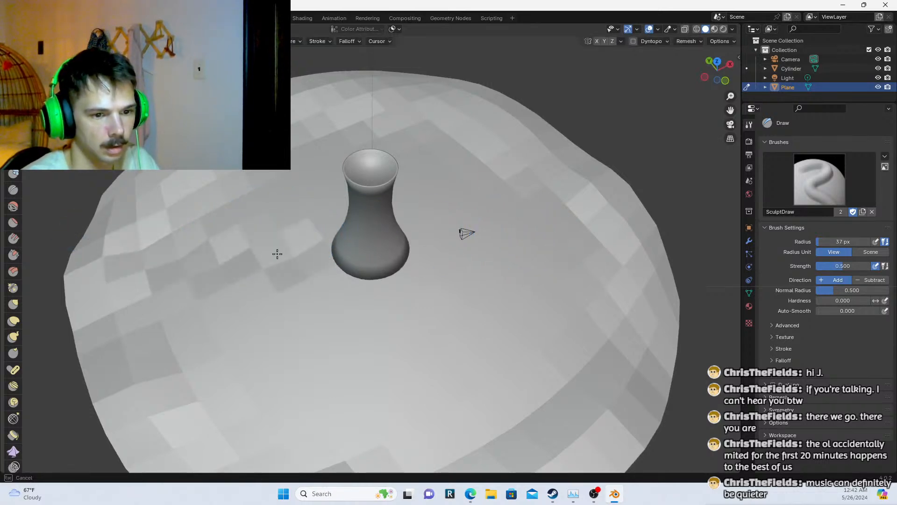
drag(377, 264, 373, 265)
Sculpt more raised ridges along the near outer edge of the ground plane with the 37 px Draw brush
scroll(144, 279, down, 3)
middle_drag(144, 279, 184, 273)
mouse_move(236, 287)
mouse_down()
mouse_move(329, 343)
mouse_move(480, 345)
mouse_move(397, 337)
mouse_up()
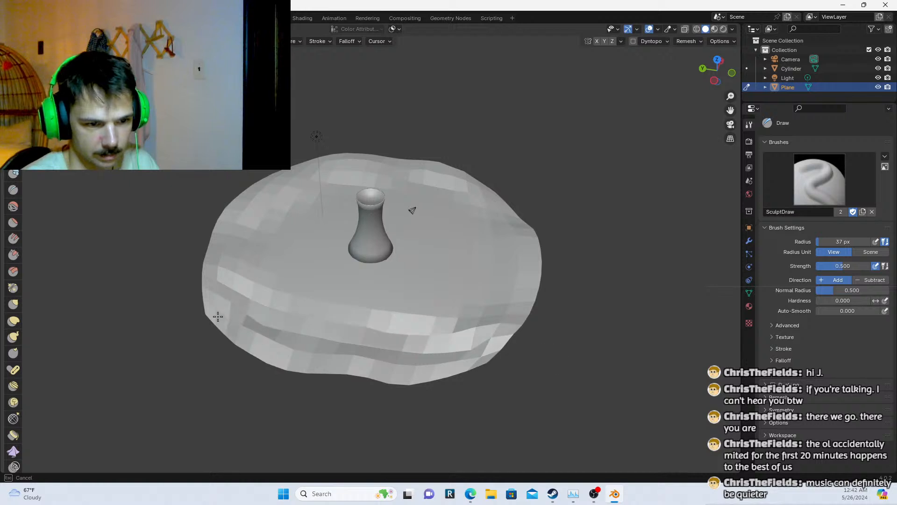
mouse_move(137, 295)
mouse_down()
mouse_move(481, 346)
mouse_move(508, 341)
mouse_up()
mouse_move(379, 320)
middle_down()
mouse_move(493, 310)
mouse_move(428, 285)
middle_up()
scroll(500, 306, up, 2)
scroll(428, 284, down, 1)
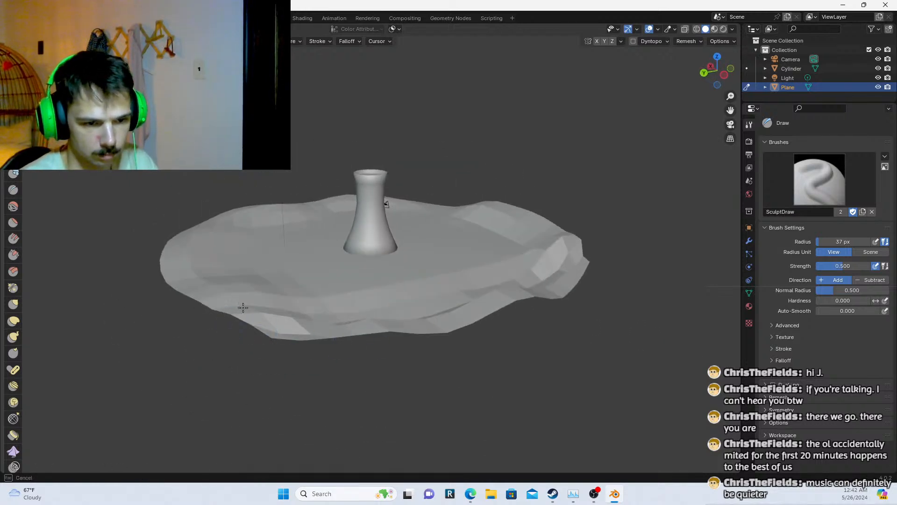
mouse_move(247, 315)
middle_down()
mouse_move(240, 330)
mouse_move(392, 324)
middle_up()
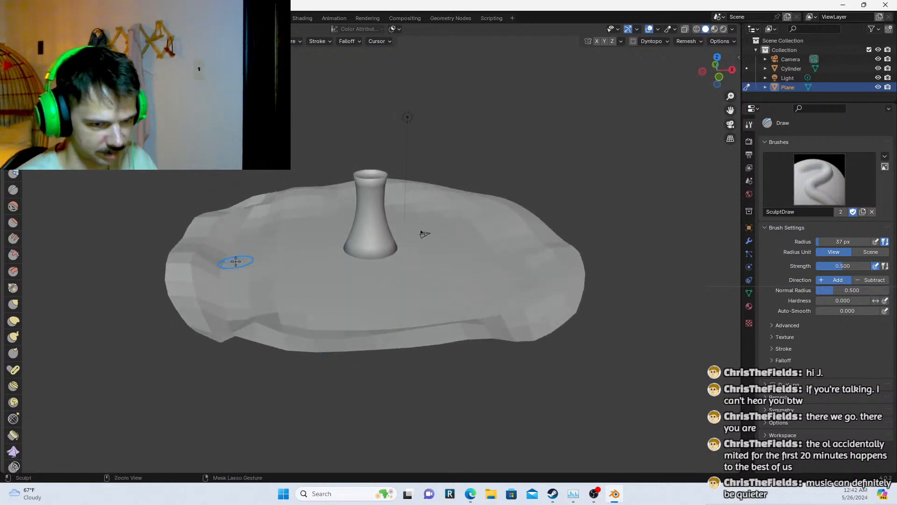
middle_drag(250, 262, 572, 78)
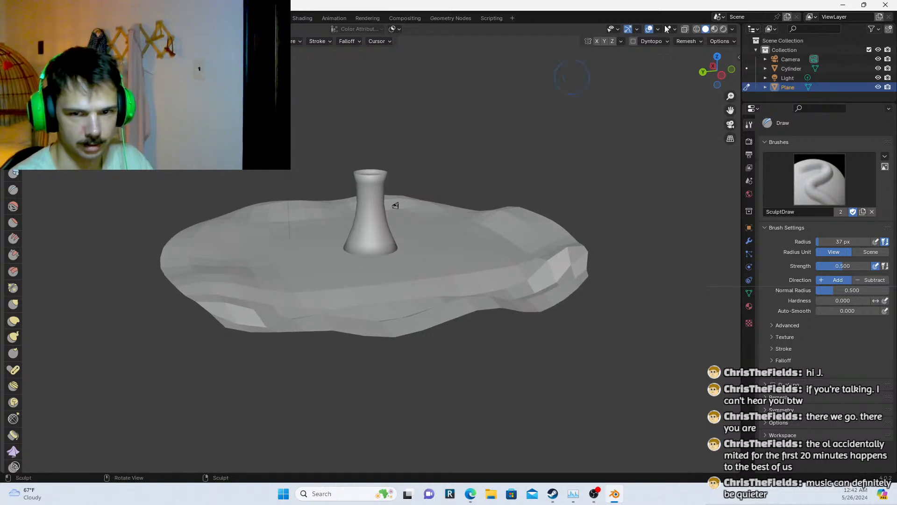
Display the scene in rendered shading and, back in Object Mode, shade the ground plane smooth
click(723, 29)
scroll(525, 198, up, 4)
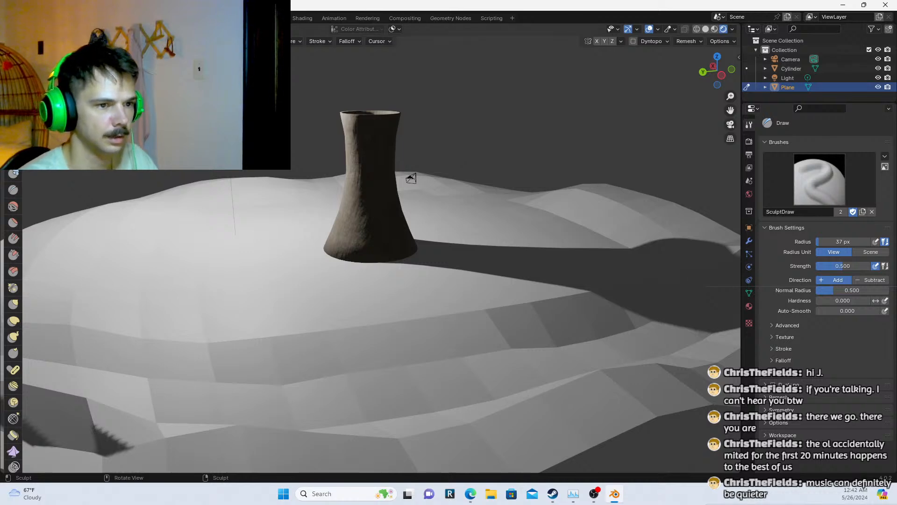
key(ctrl+Tab)
right_click(189, 220)
click(190, 220)
middle_drag(196, 222, 416, 197)
scroll(267, 234, down, 4)
scroll(386, 234, up, 3)
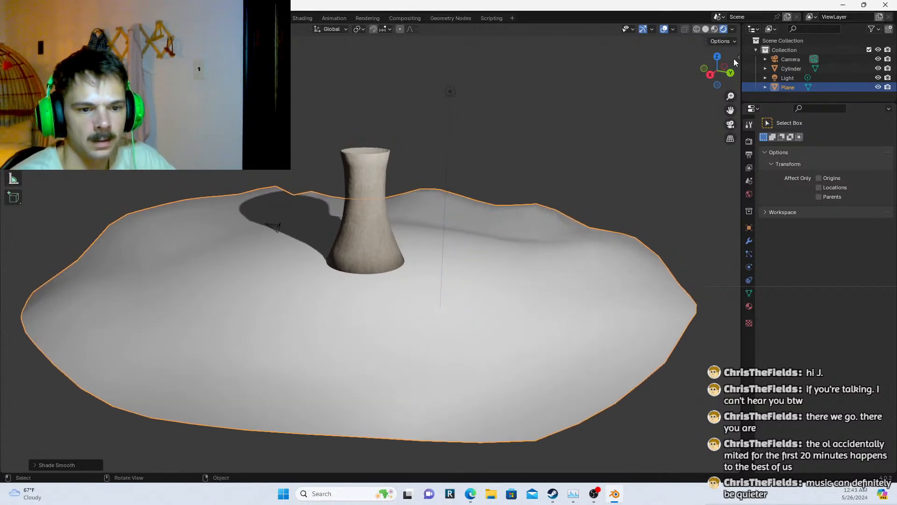
scroll(550, 169, up, 2)
scroll(533, 174, down, 2)
middle_drag(518, 172, 465, 191)
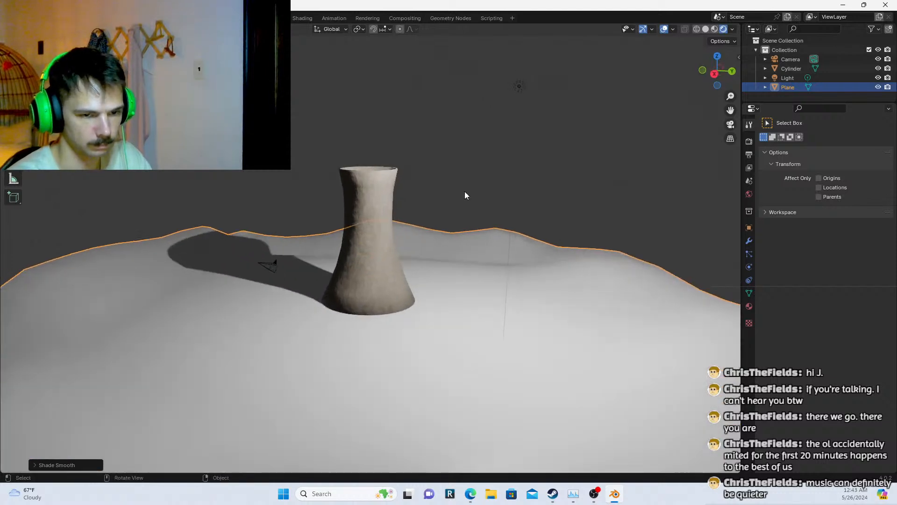
click(528, 74)
middle_drag(606, 164, 545, 199)
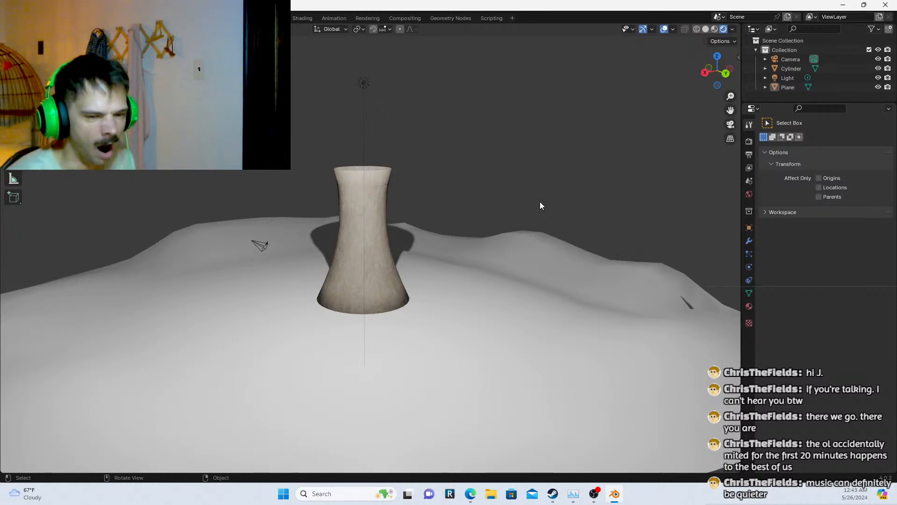
Scale the column up and move it along Z so its base sits on the ground
click(359, 206)
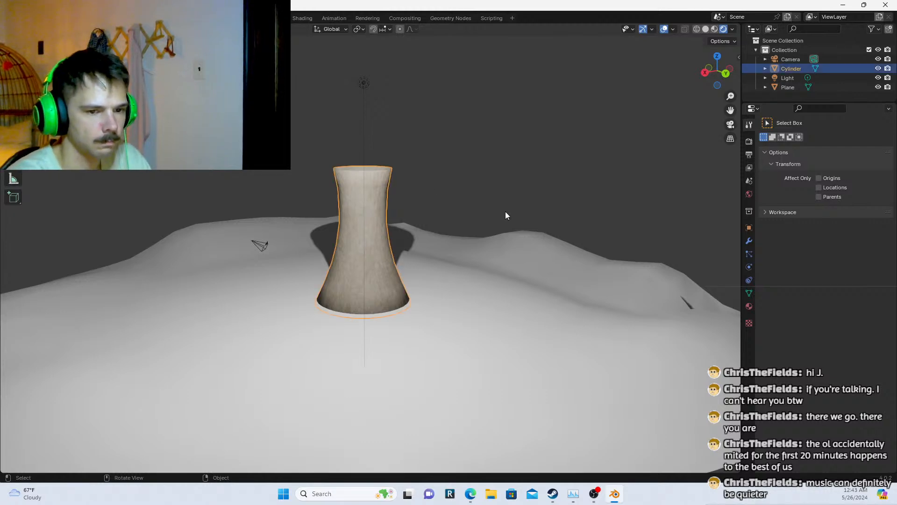
key(s)
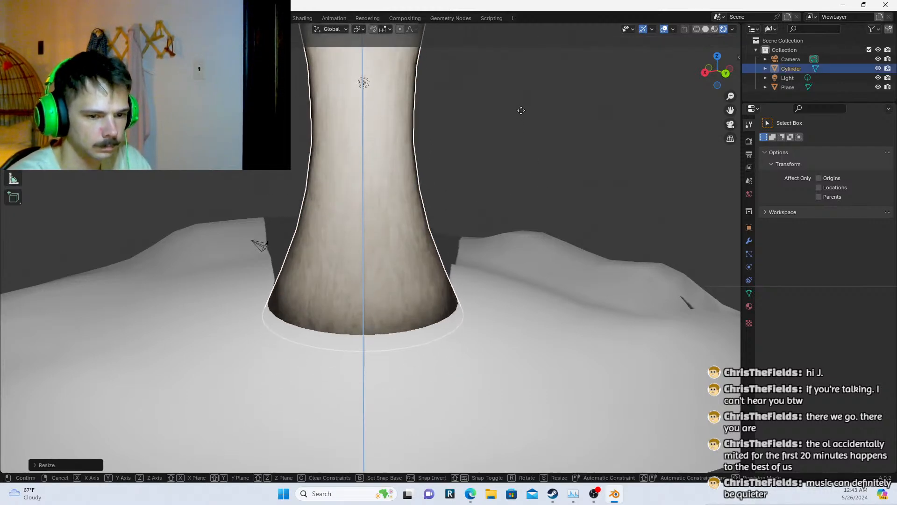
click(523, 114)
click(521, 145)
scroll(508, 169, down, 3)
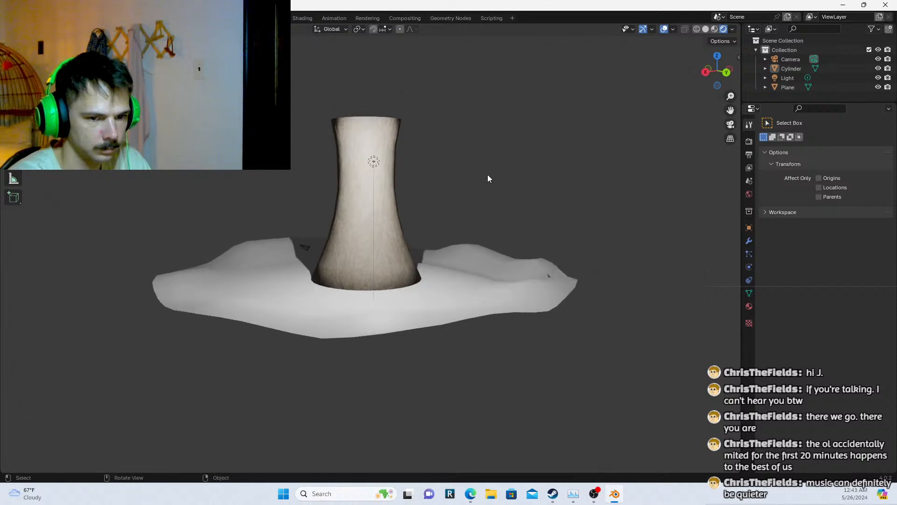
Scale up the ground plane so the terrain extends farther around the enlarged column
scroll(486, 176, up, 3)
click(501, 286)
key(s)
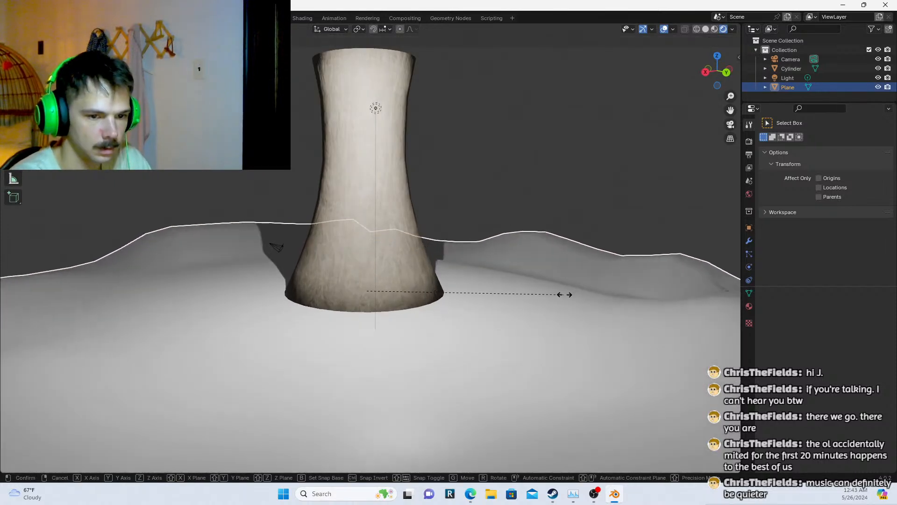
click(591, 233)
click(562, 201)
Move the light across to the opposite side of the column, above the top rim
middle_drag(562, 201, 631, 204)
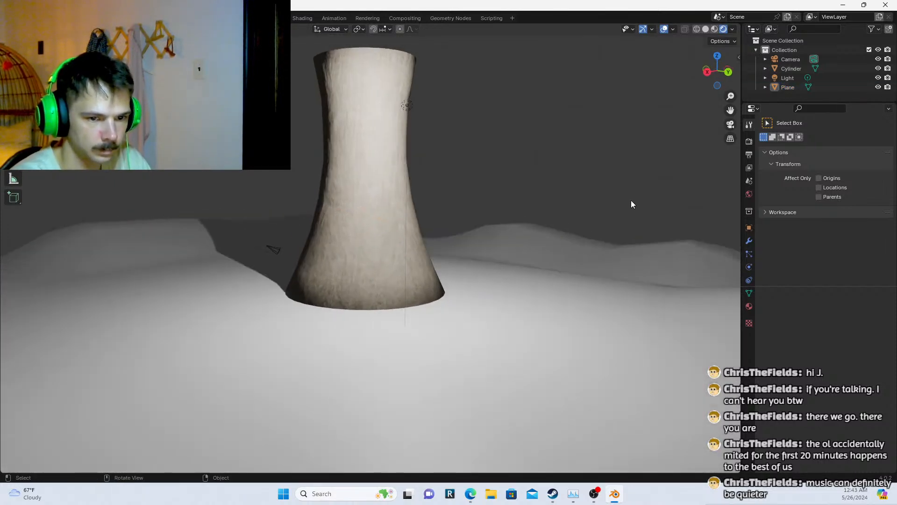
middle_drag(467, 171, 516, 180)
click(504, 122)
scroll(492, 150, down, 2)
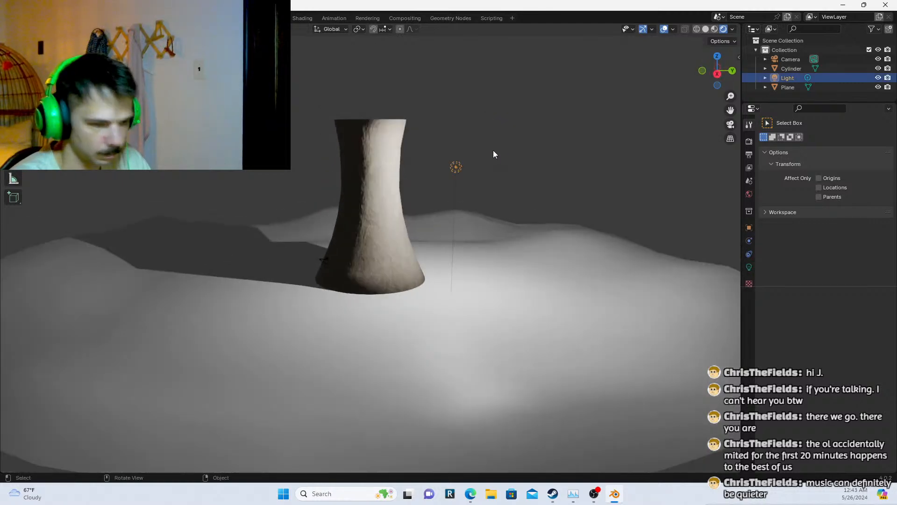
key(g)
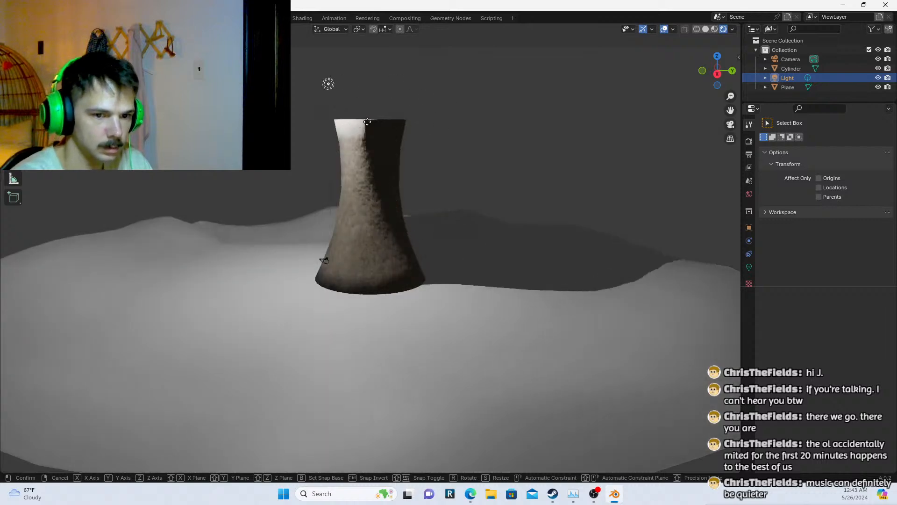
click(390, 114)
middle_drag(390, 131, 306, 133)
Reposition the light in front of the column near its upper part so the near face is lit
key(g)
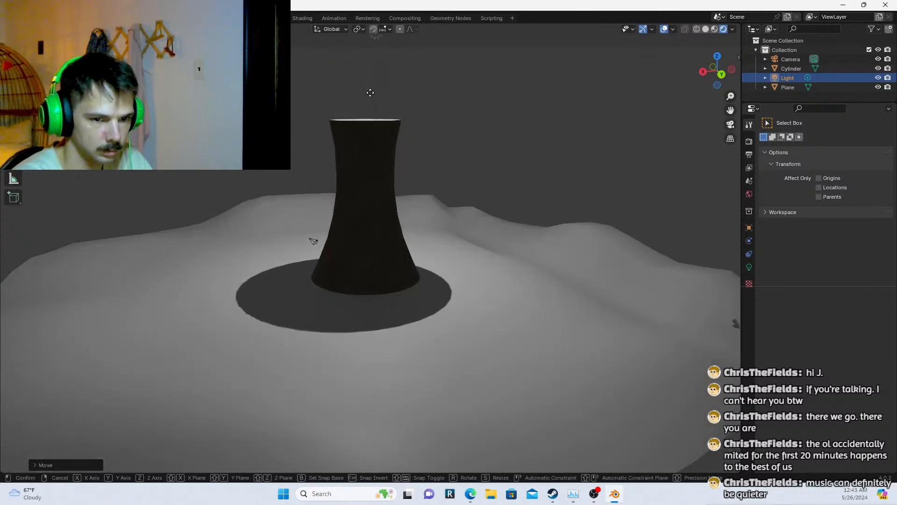
click(375, 96)
middle_drag(370, 124, 504, 129)
key(g)
click(357, 124)
key(g)
click(520, 257)
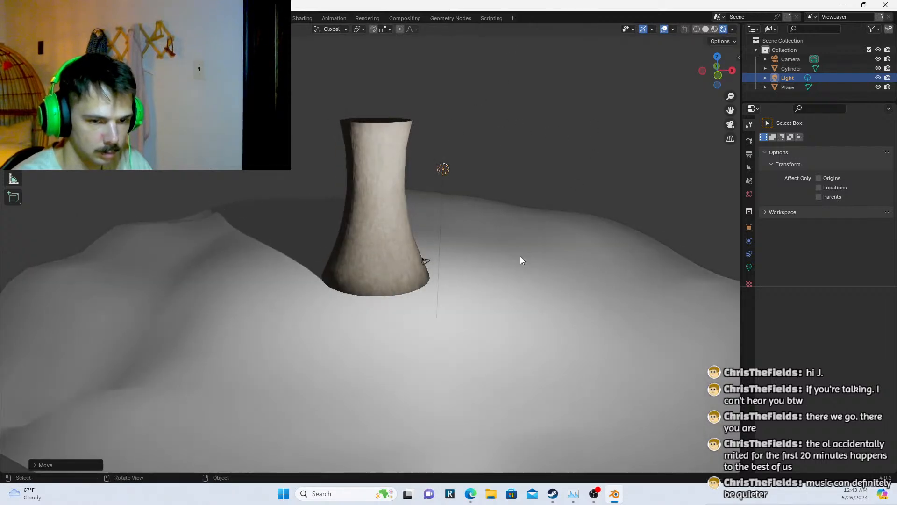
middle_drag(520, 256, 363, 167)
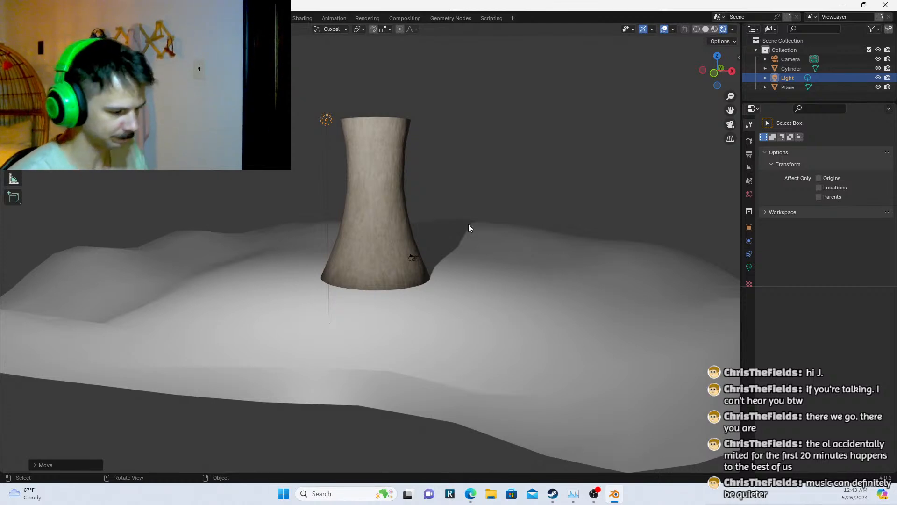
Add a cube and move it out of the column to the open ground beside the base
click(529, 195)
key(shift+a)
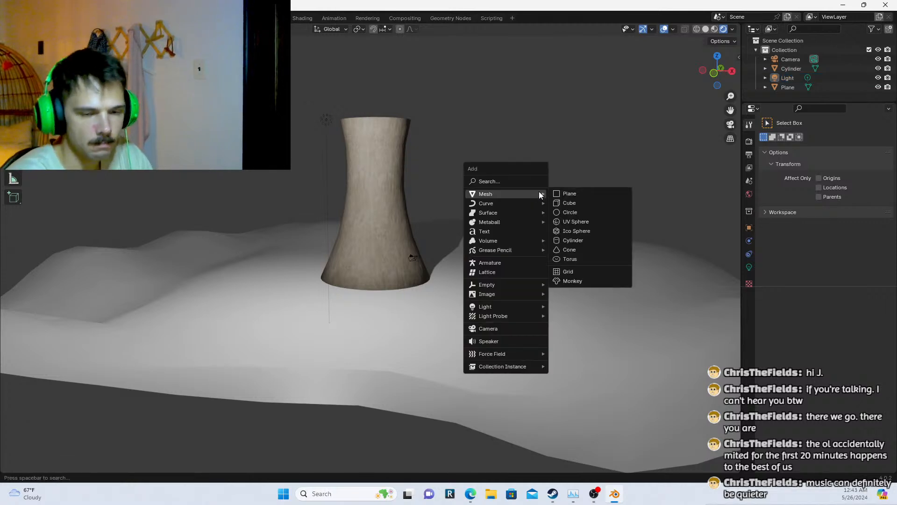
click(592, 204)
key(KP_Decimal)
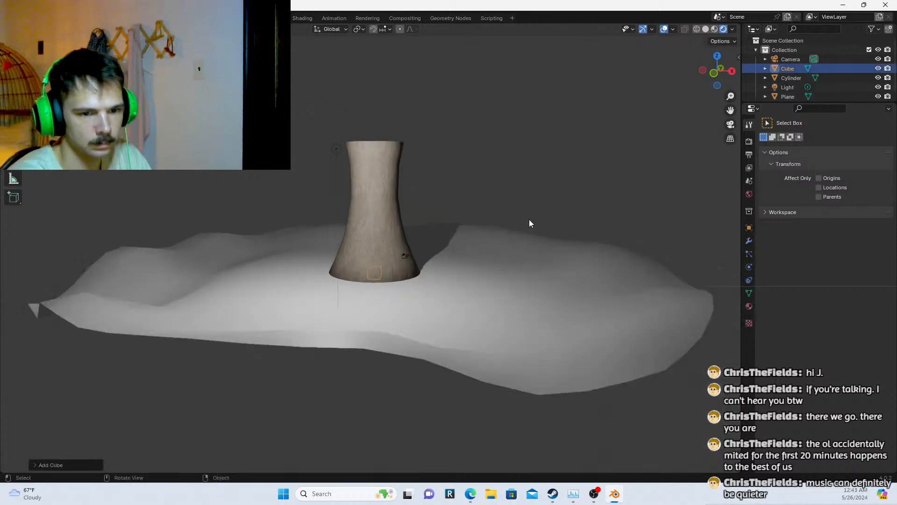
key(g)
click(601, 205)
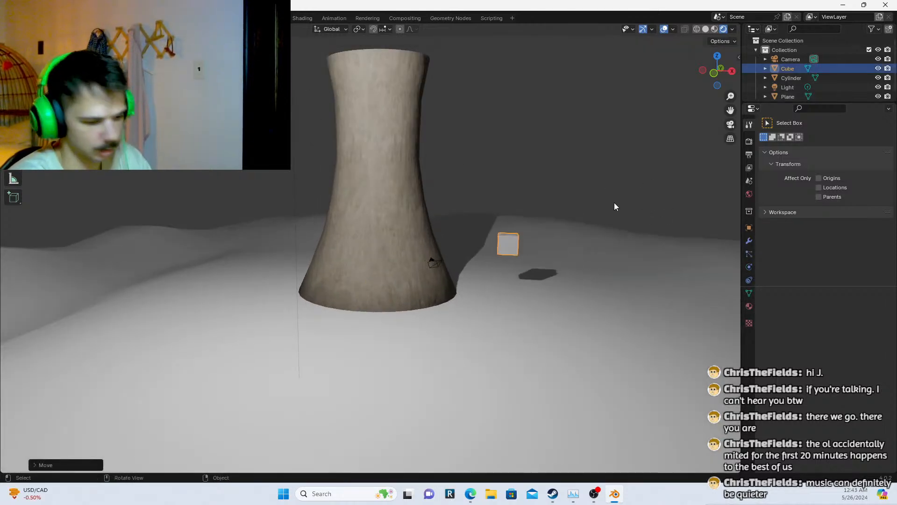
Rotate the cube about the Z axis and scale it up slightly
key(KP_Decimal)
scroll(533, 214, down, 6)
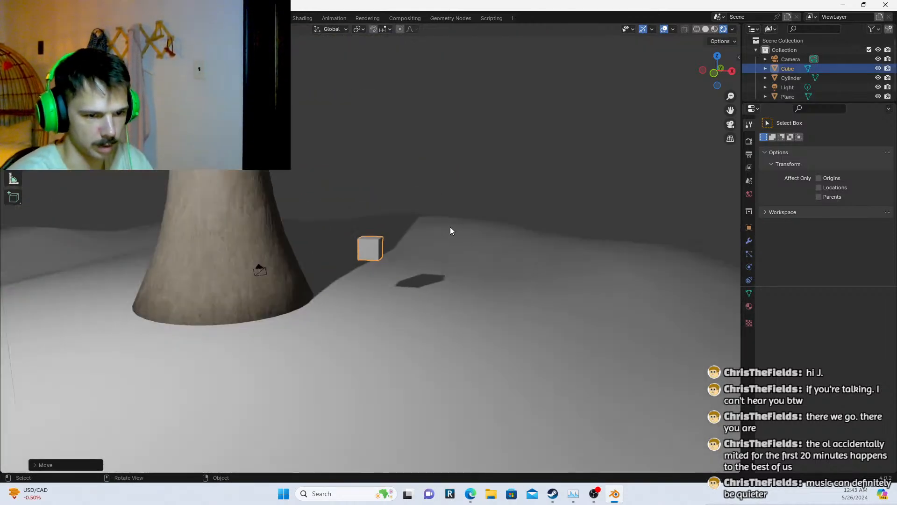
key(r)
key(z)
click(442, 272)
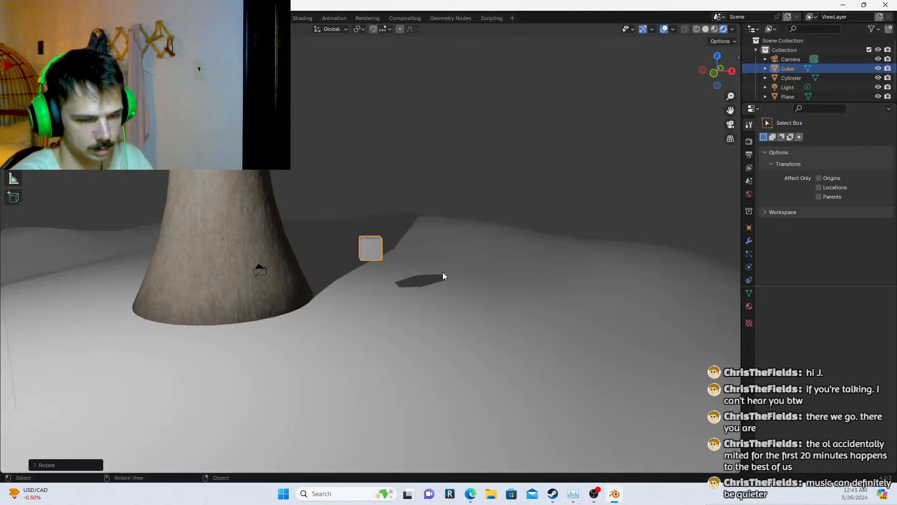
key(s)
click(464, 271)
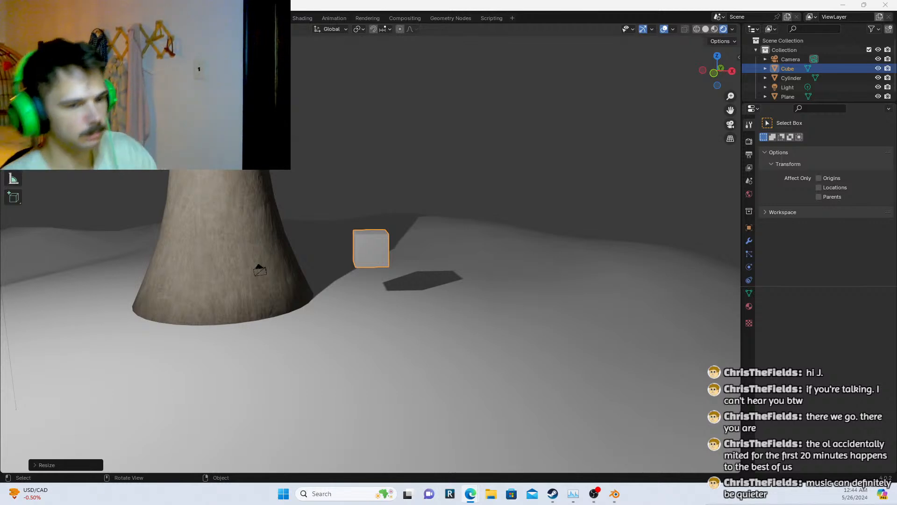
Enlarge the cube further, judging its size against the column and terrain
click(432, 165)
scroll(442, 167, down, 5)
middle_drag(443, 166, 384, 169)
click(376, 249)
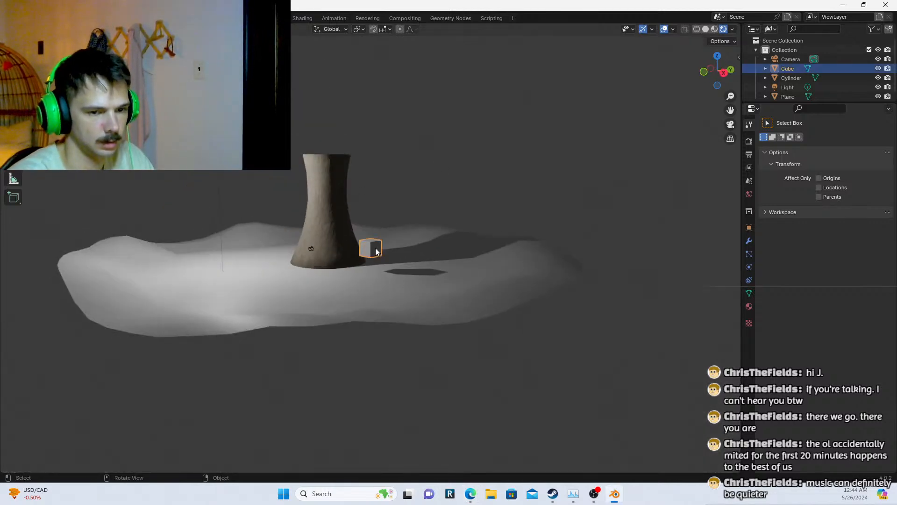
scroll(402, 210, up, 4)
scroll(416, 217, down, 5)
middle_drag(430, 221, 378, 238)
key(s)
click(520, 220)
Move the cube along the Z axis to seat it on the ground beside the column
middle_drag(473, 214, 396, 207)
scroll(396, 207, down, 1)
key(g)
key(z)
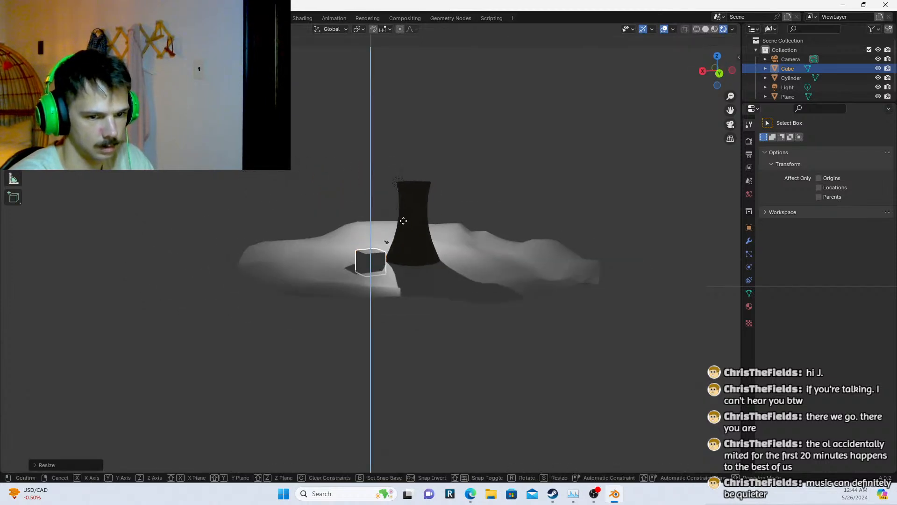
Lower the cube onto the terrain along Z, move it beside the tower's base, and clear the selection
click(406, 216)
key(KP_Decimal)
scroll(373, 224, down, 4)
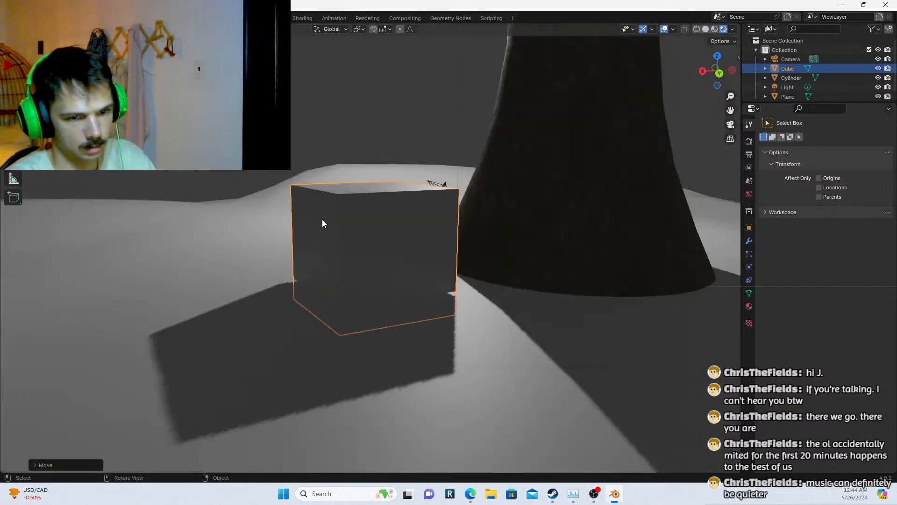
middle_drag(384, 222, 504, 216)
key(g)
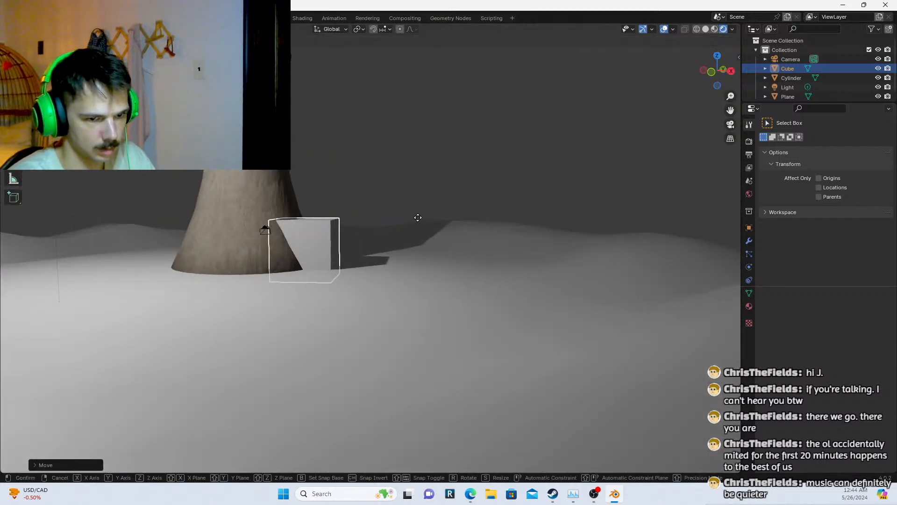
click(467, 218)
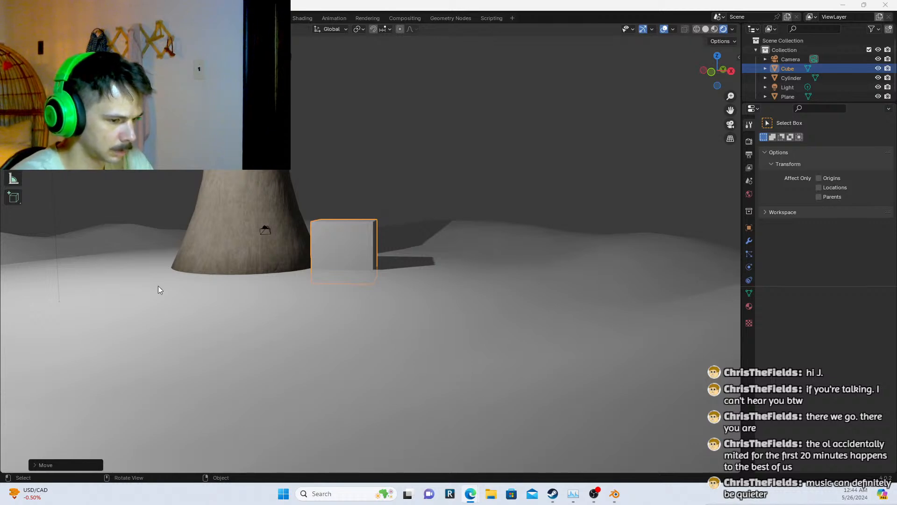
click(332, 250)
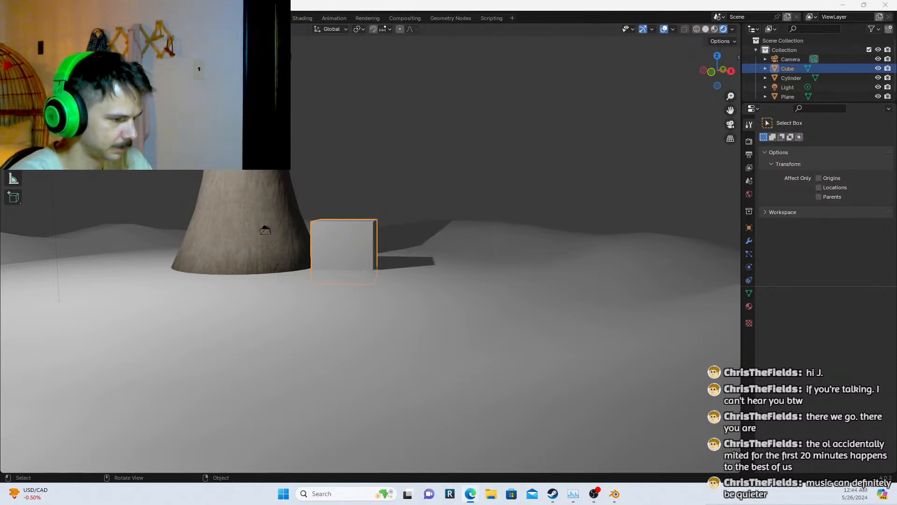
click(180, 173)
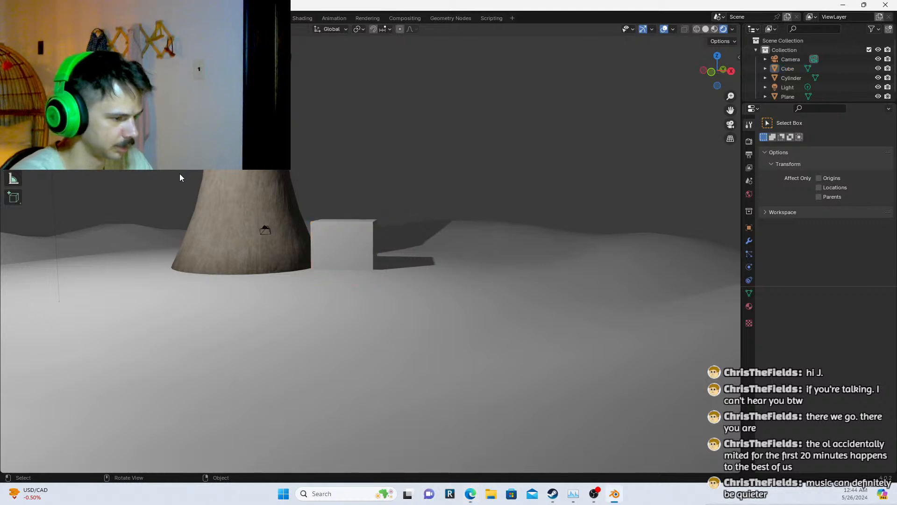
Examine the tower and cube on the terrain from several angles and distances
scroll(192, 187, down, 5)
scroll(224, 202, up, 2)
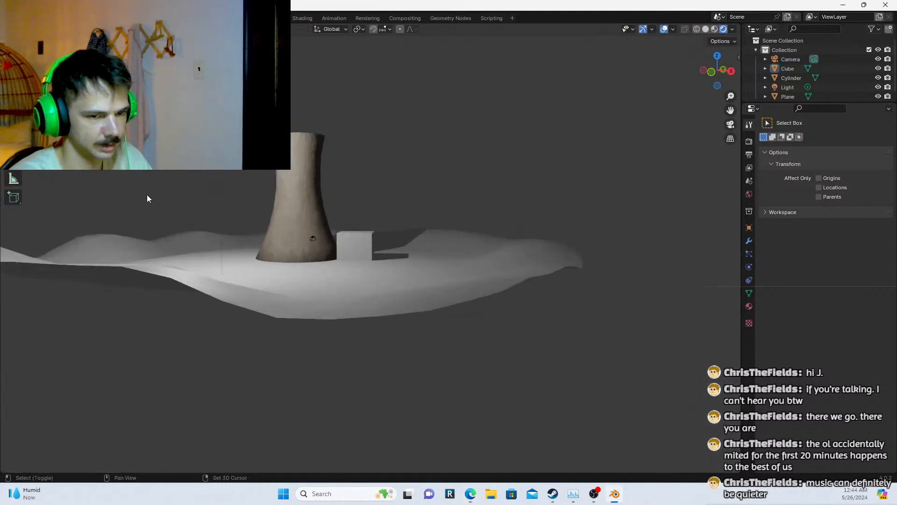
scroll(204, 220, up, 6)
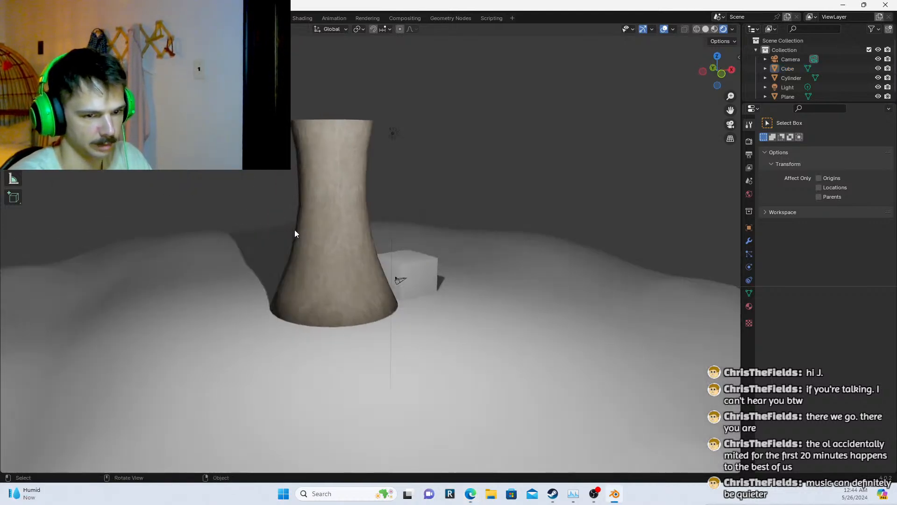
click(369, 234)
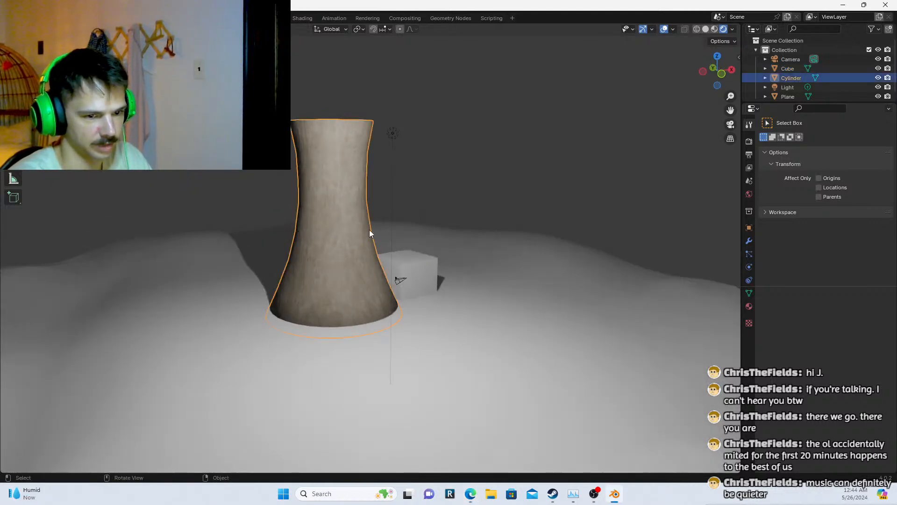
scroll(274, 234, down, 5)
middle_drag(309, 234, 413, 262)
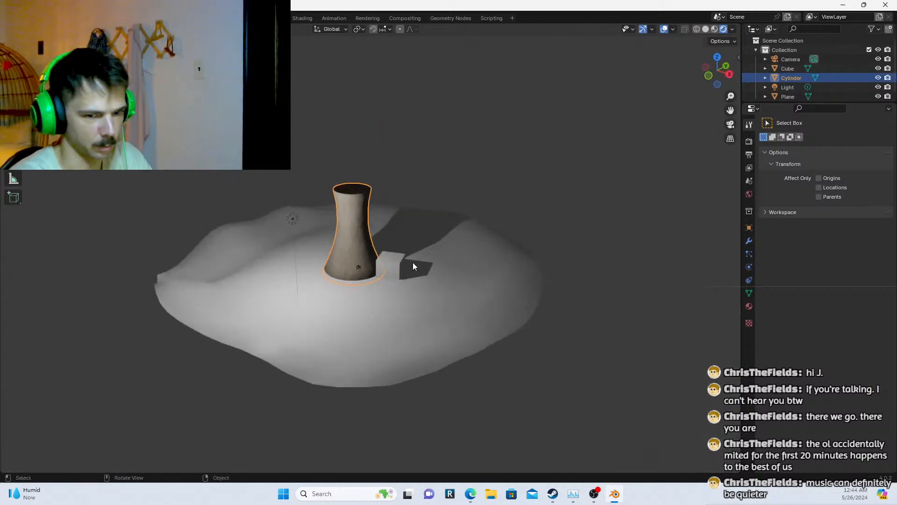
click(391, 273)
scroll(377, 229, up, 1)
scroll(370, 231, down, 1)
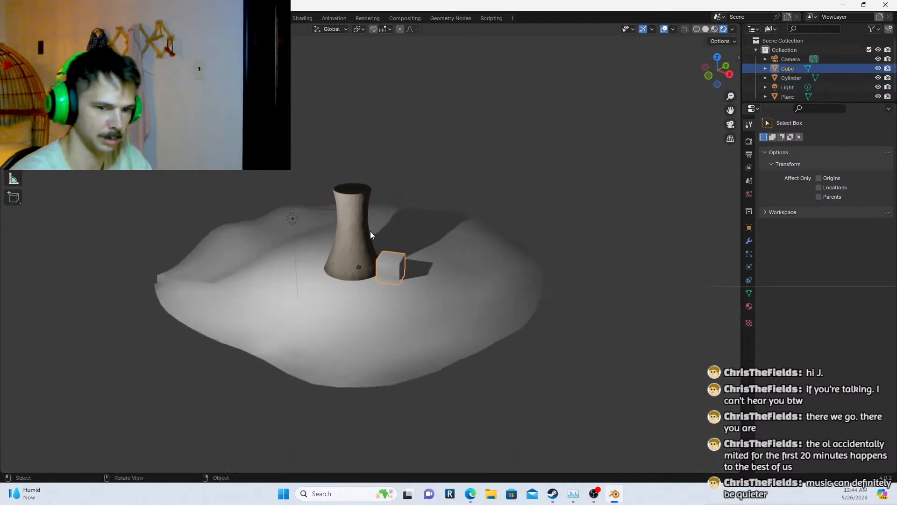
Duplicate the cooling tower and move the copy along the X axis past the edge of the terrain
click(370, 231)
middle_drag(354, 236, 390, 189)
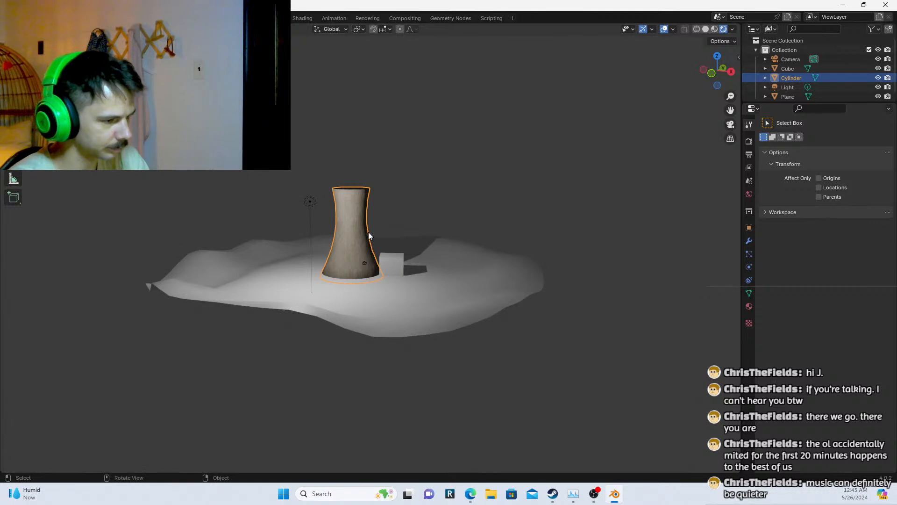
key(shift+d)
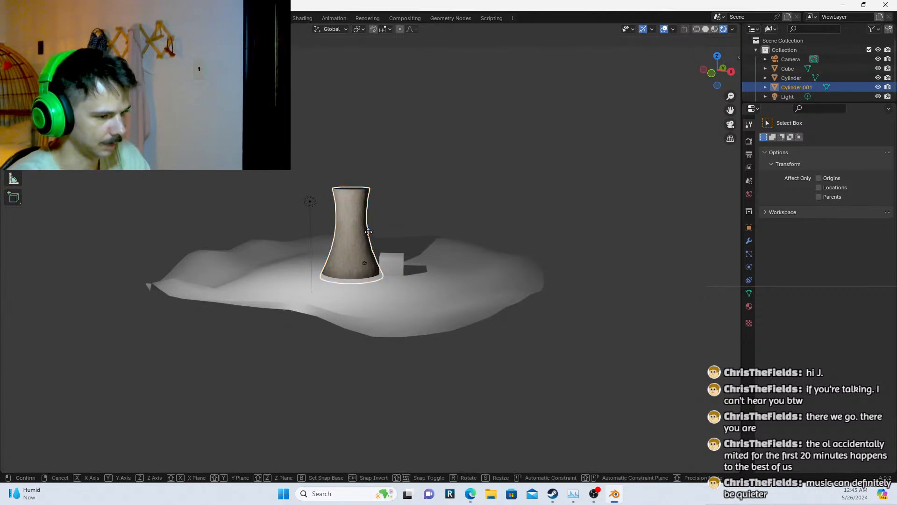
key(x)
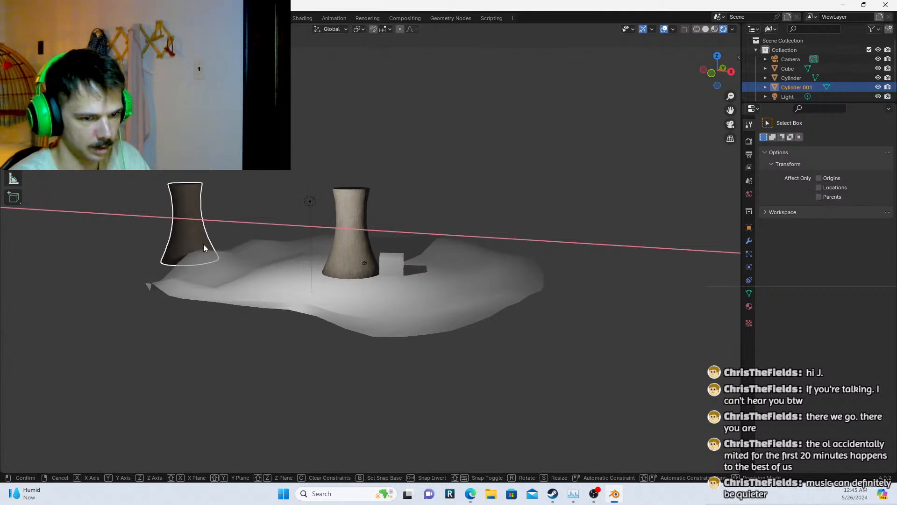
click(203, 248)
click(242, 217)
scroll(302, 217, up, 4)
middle_drag(302, 217, 97, 253)
click(356, 263)
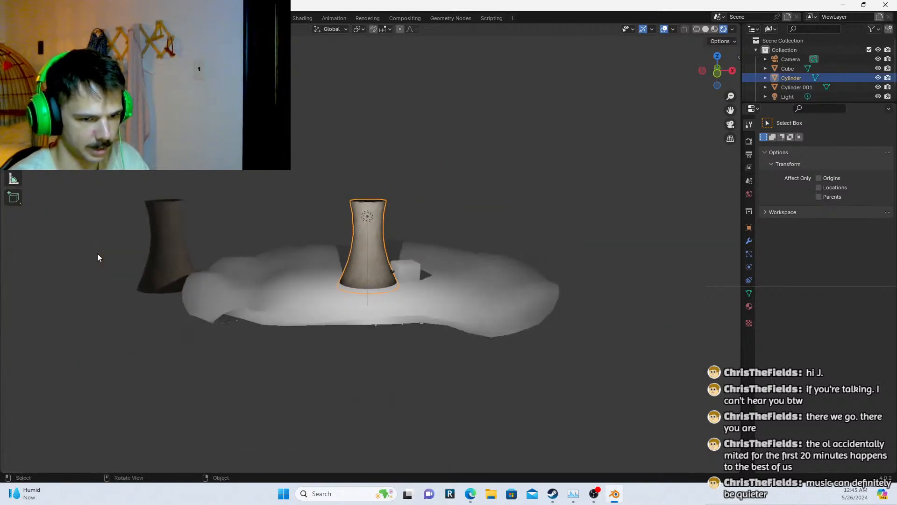
Try to add a plane mesh at the original tower's base
scroll(97, 253, down, 1)
key(shift+a)
mouse_move(267, 271)
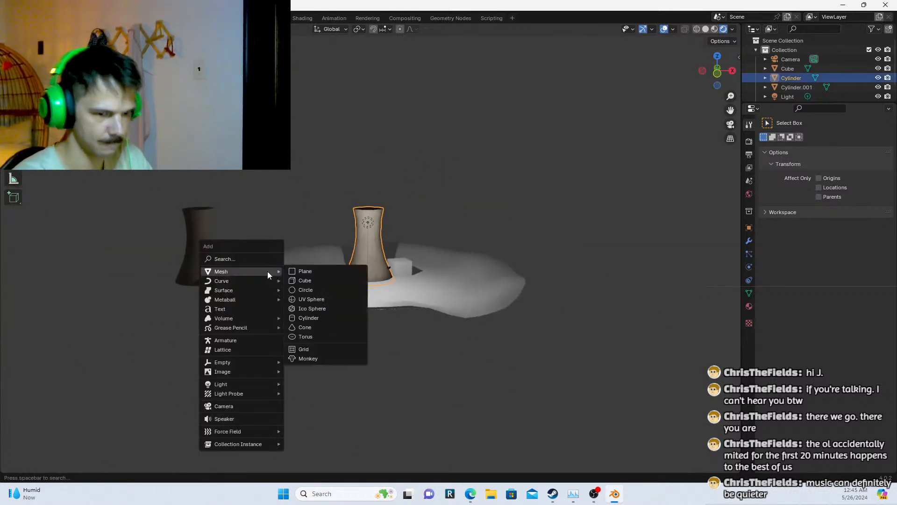
click(324, 269)
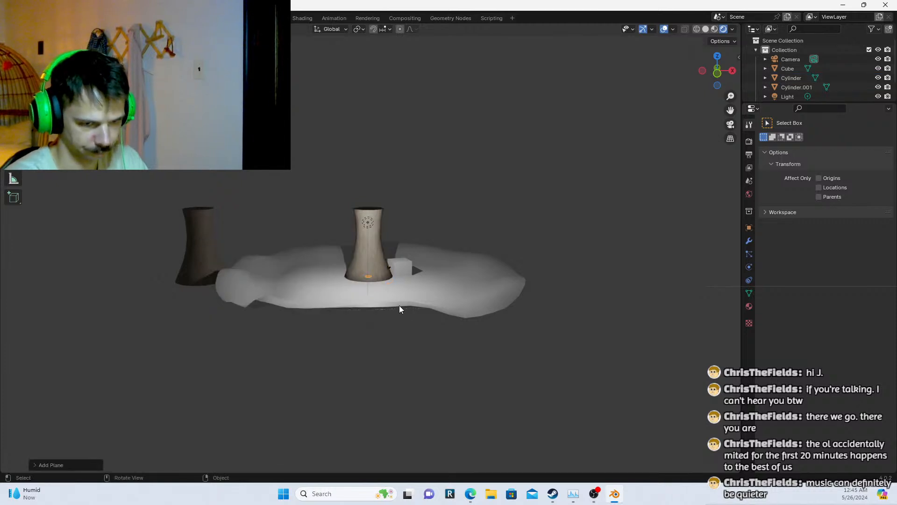
key(a)
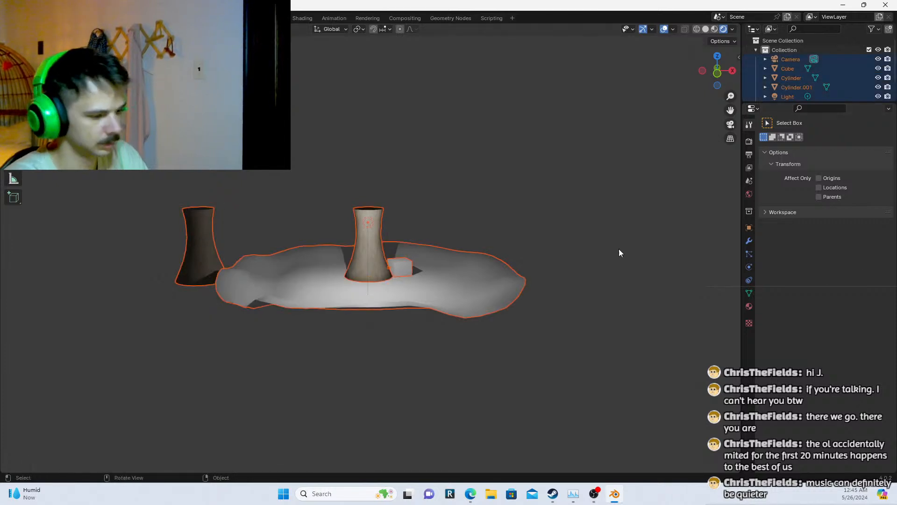
click(472, 219)
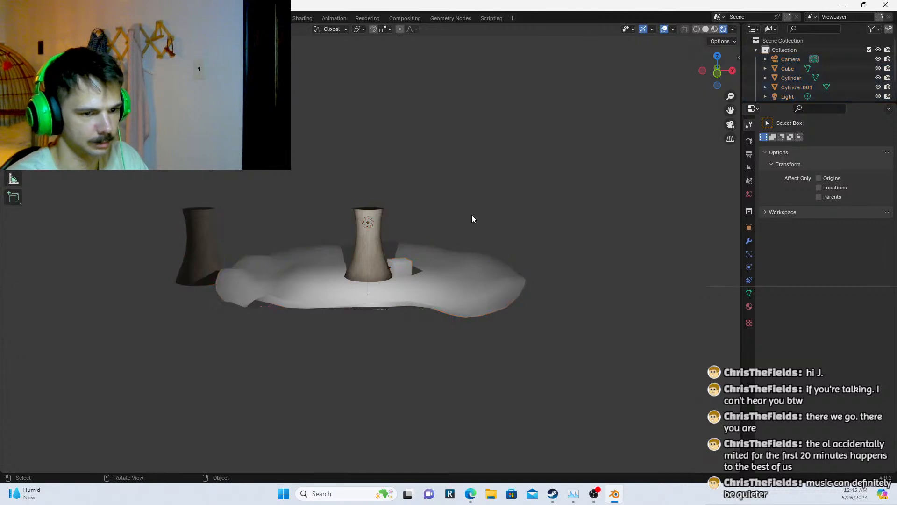
Add a plane mesh and scale it up well beyond the terrain and both towers as a ground surface
middle_drag(454, 203, 439, 221)
key(shift+a)
mouse_move(439, 222)
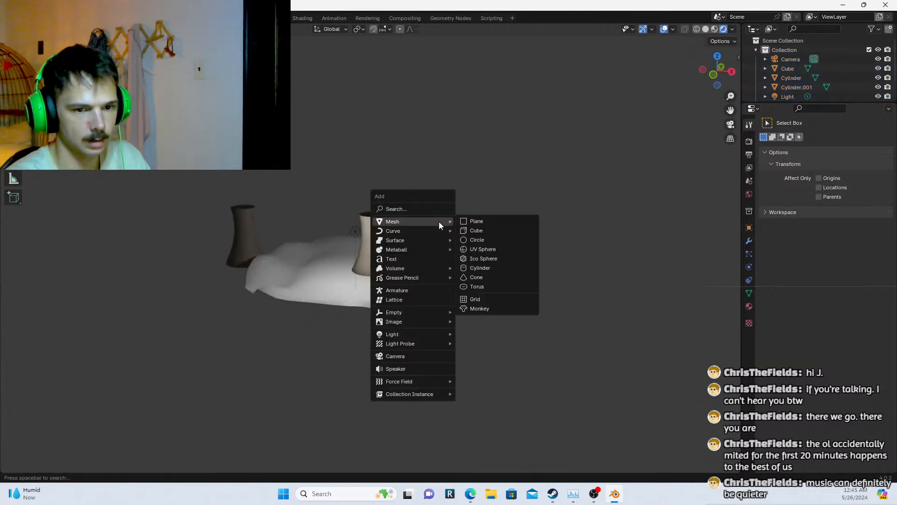
click(491, 223)
key(s)
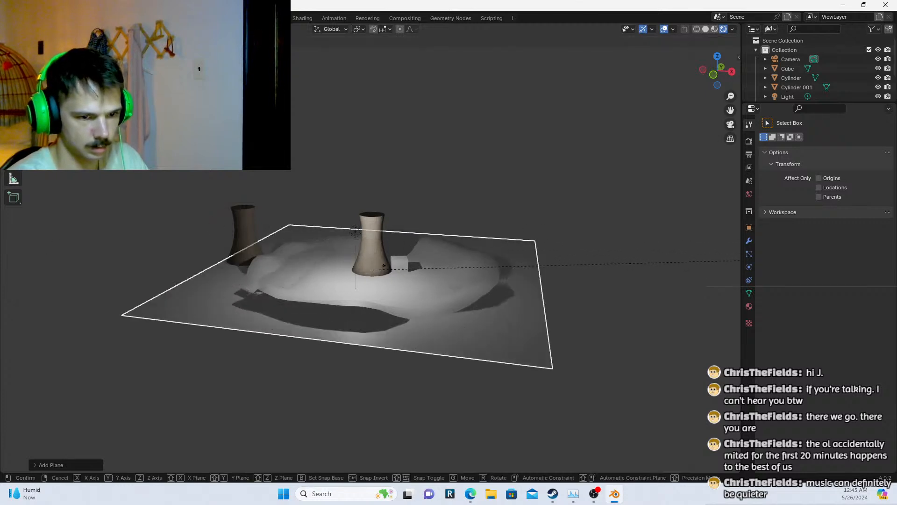
click(29, 180)
scroll(408, 184, up, 2)
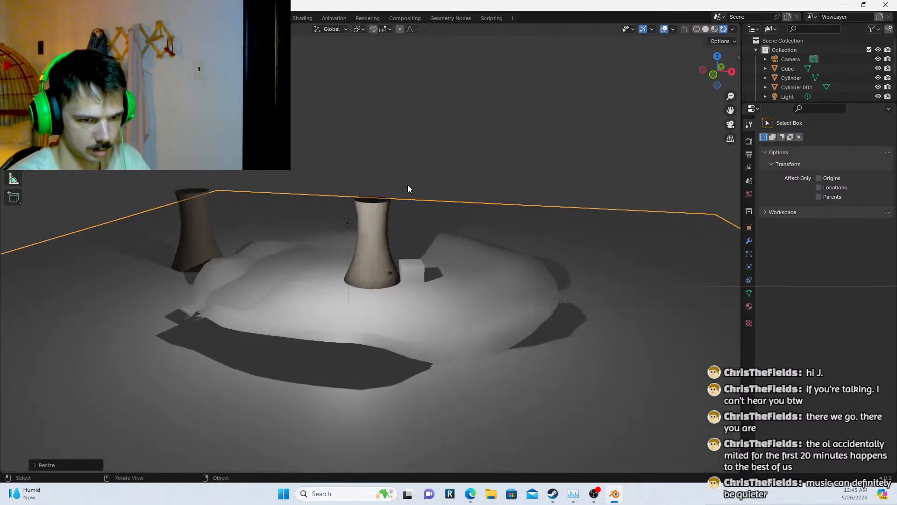
Move the large ground plane down slightly along Z beneath the terrain
key(g)
key(z)
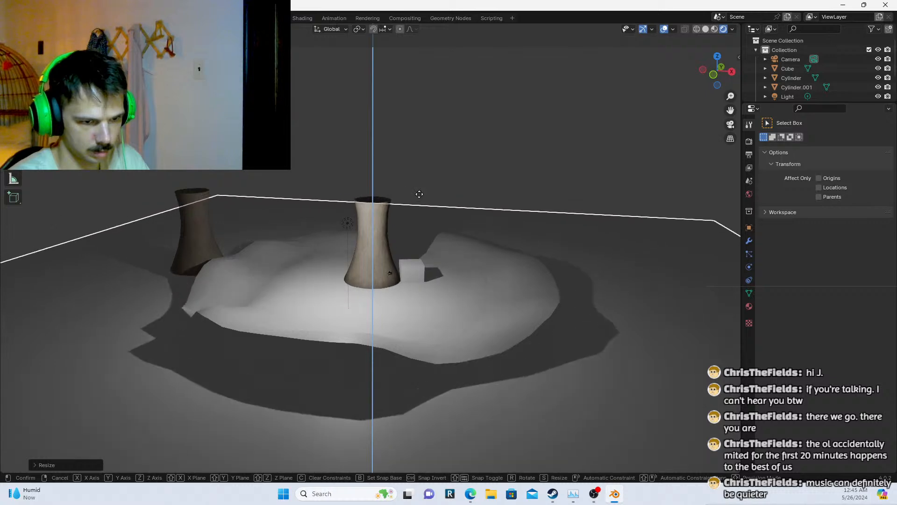
click(421, 186)
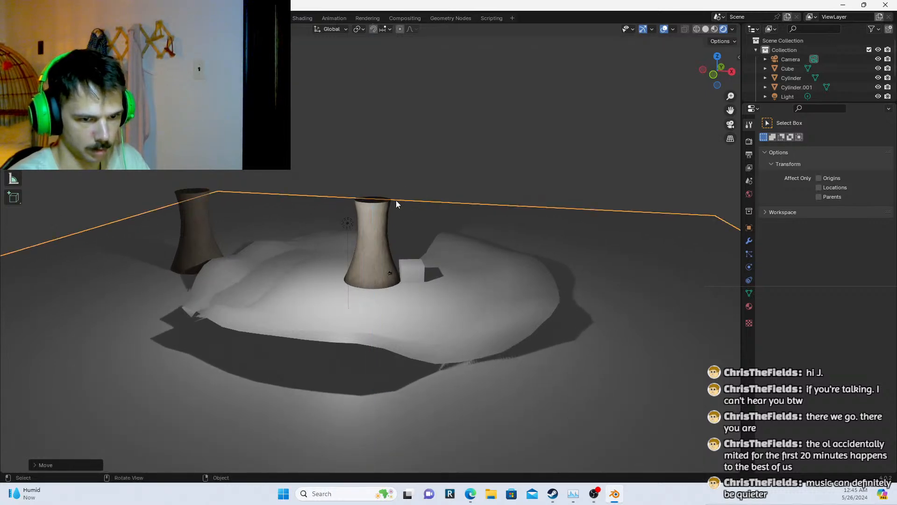
middle_drag(396, 200, 310, 295)
click(284, 301)
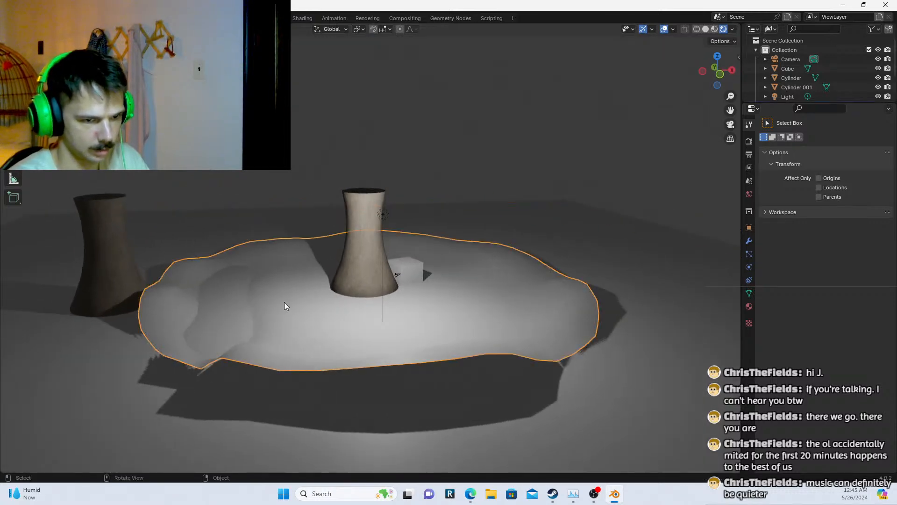
key(Tab)
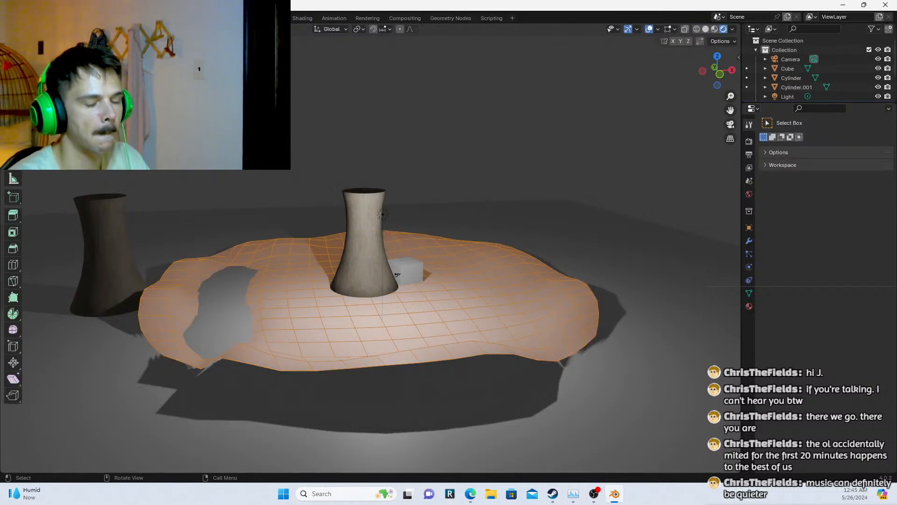
key(Tab)
Move the cube from the original tower to the duplicated tower's base and scale it up
click(415, 264)
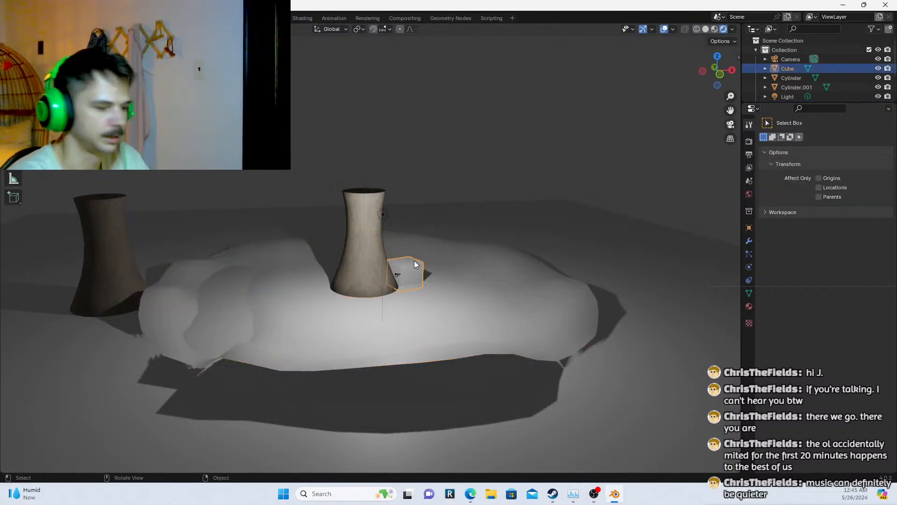
key(g)
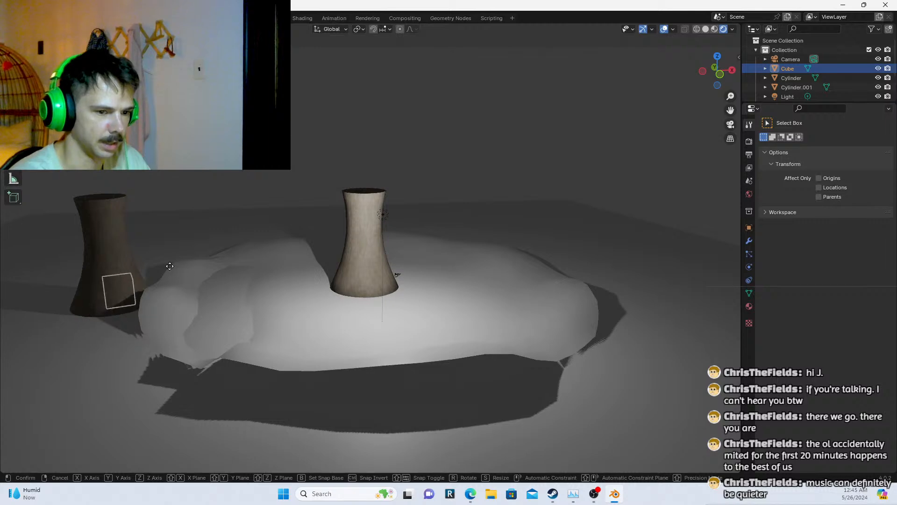
click(169, 274)
middle_drag(168, 276, 327, 262)
key(s)
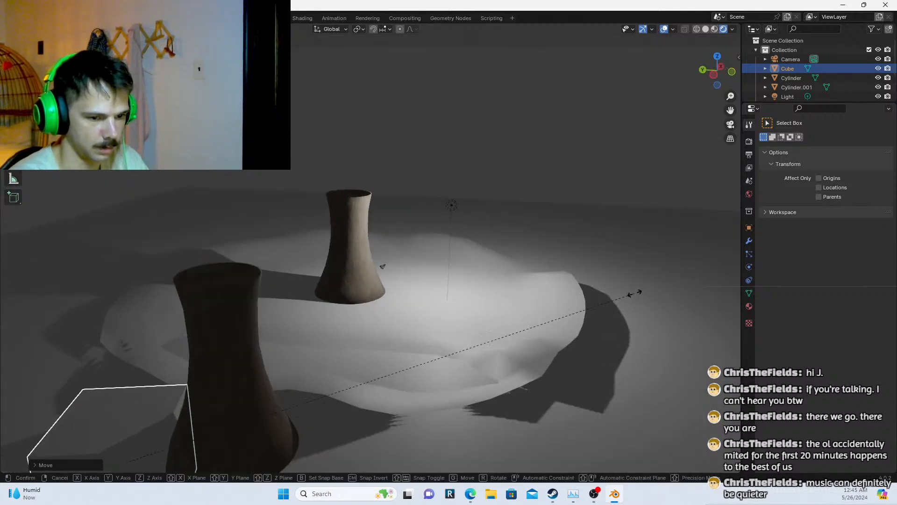
click(638, 290)
Reposition the enlarged cube across the ground until it lines up with the duplicated tower's base
middle_drag(641, 284, 412, 256)
key(g)
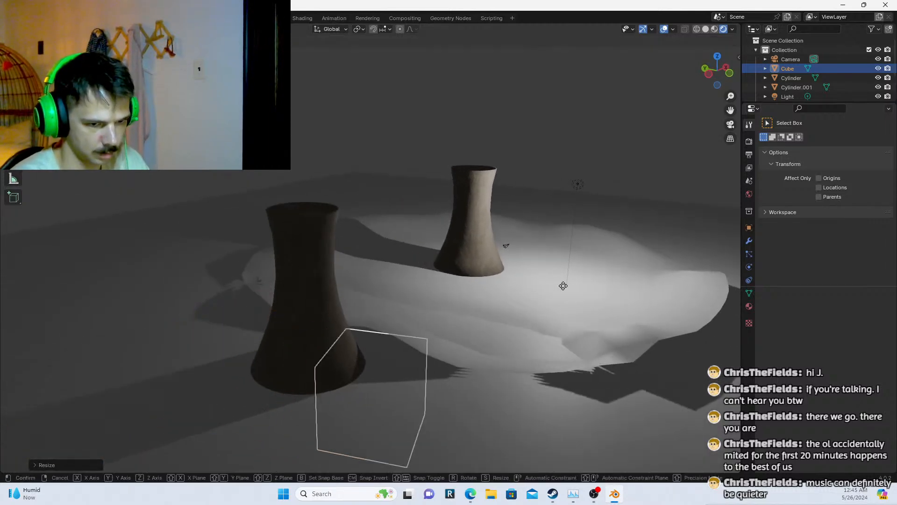
click(518, 284)
middle_drag(519, 283, 413, 249)
scroll(392, 249, up, 3)
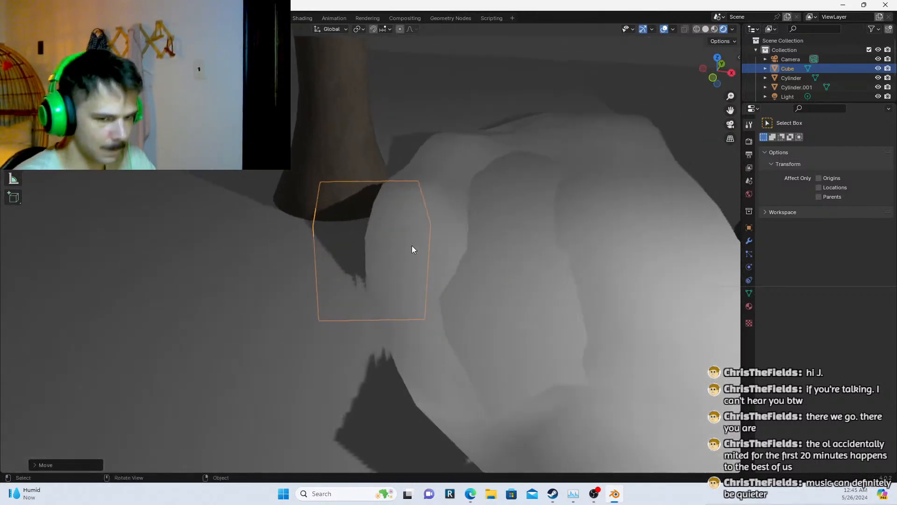
key(g)
click(363, 220)
Resize the cube to be wider than the duplicated tower's base and move it vertically along Z
middle_drag(363, 219, 466, 240)
key(s)
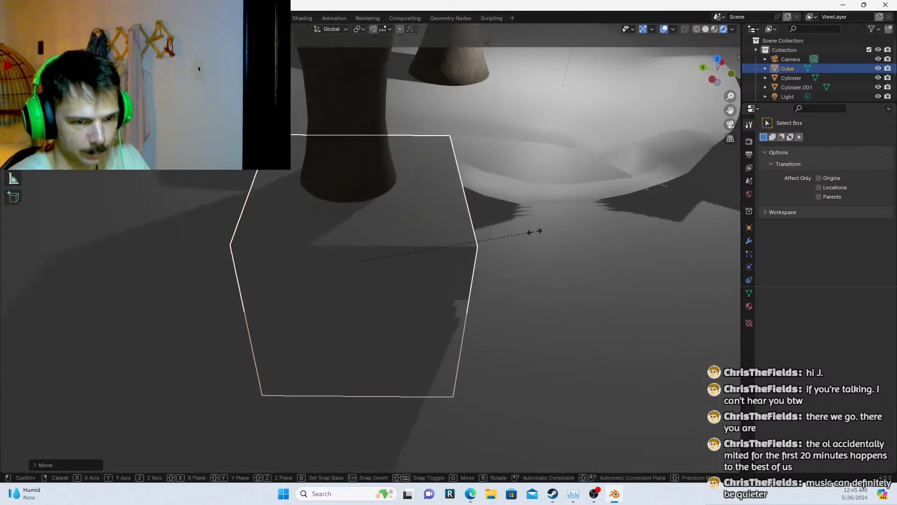
click(518, 234)
key(g)
key(z)
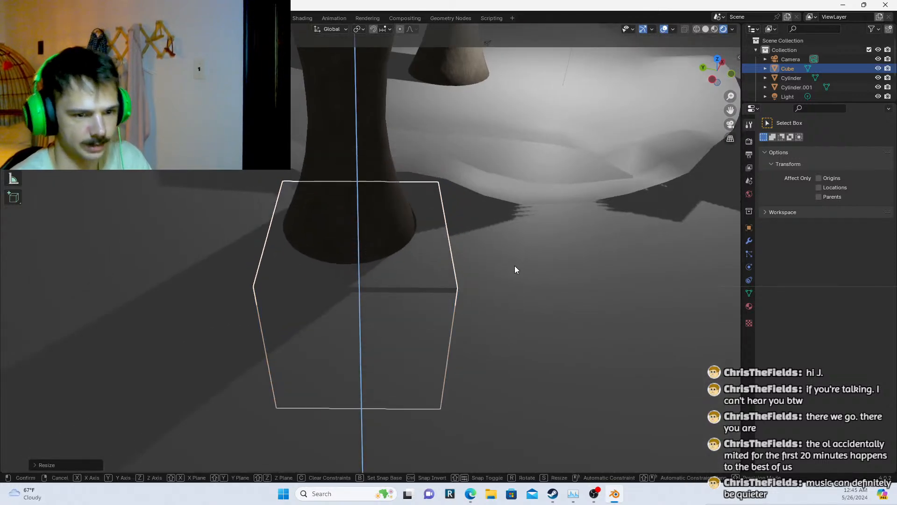
click(513, 269)
Sink the cube along Z into the ground plane, leaving a low slab exposed beneath the duplicated tower
middle_drag(498, 274, 506, 240)
key(g)
key(z)
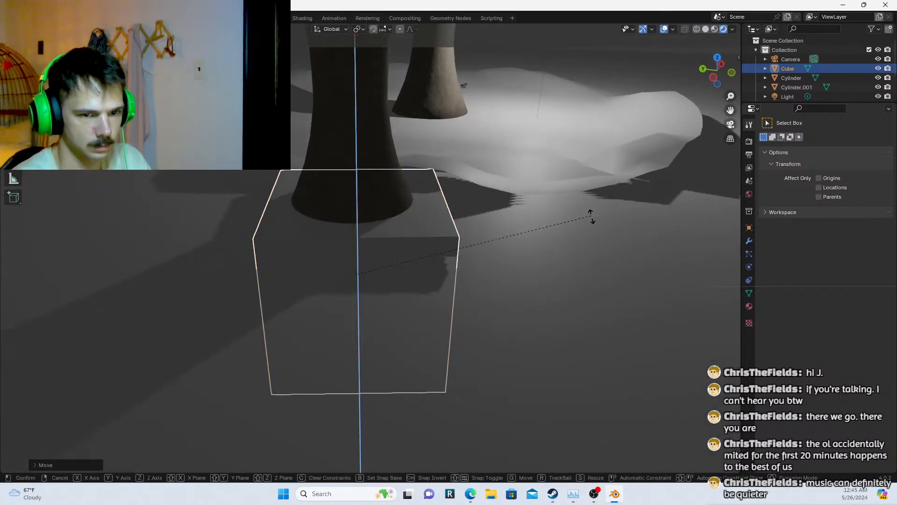
click(514, 281)
middle_drag(514, 280, 310, 191)
middle_drag(280, 142, 330, 142)
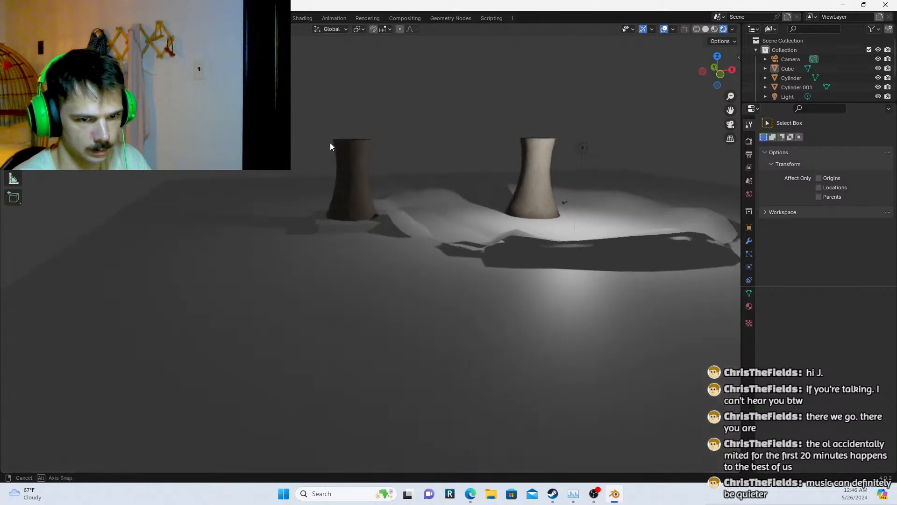
scroll(498, 179, up, 1)
shift+middle_drag(498, 179, 453, 232)
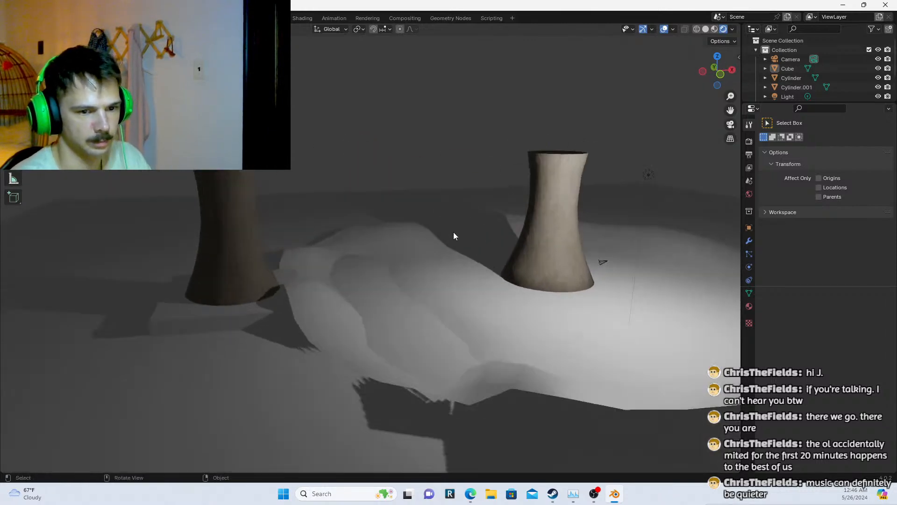
Duplicate the slab cube and place the copy on the hilly terrain near the original tower
click(239, 280)
click(309, 300)
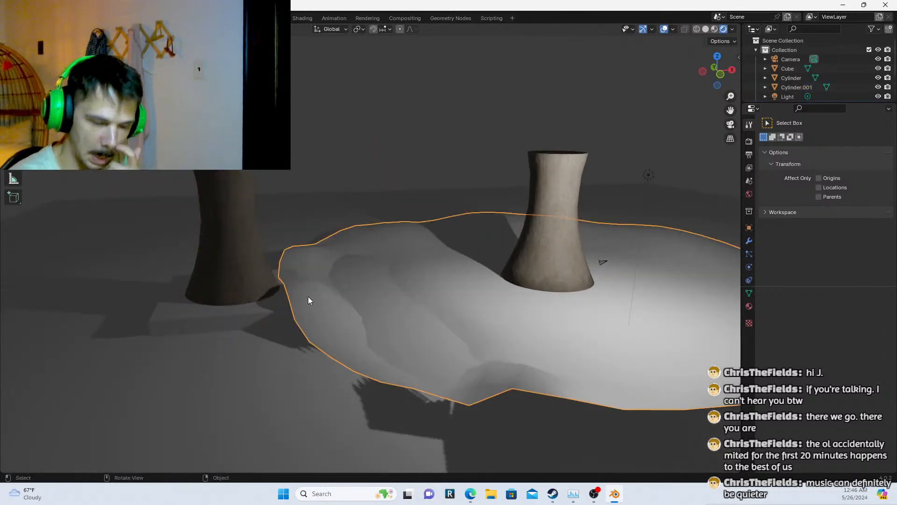
click(230, 305)
shift+middle_drag(362, 321, 251, 306)
key(shift+d)
click(595, 240)
middle_drag(596, 240, 560, 234)
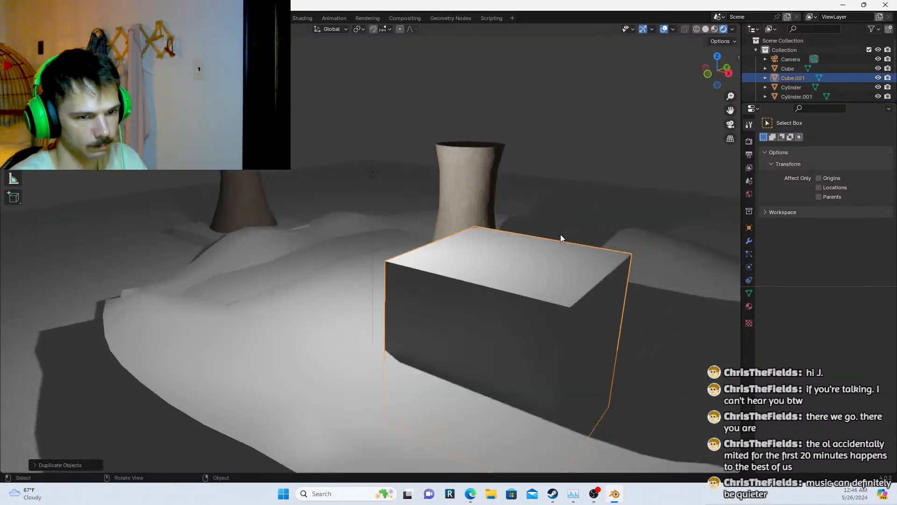
Scale down the copied cube and position it beside the original tower's base
key(a)
click(535, 270)
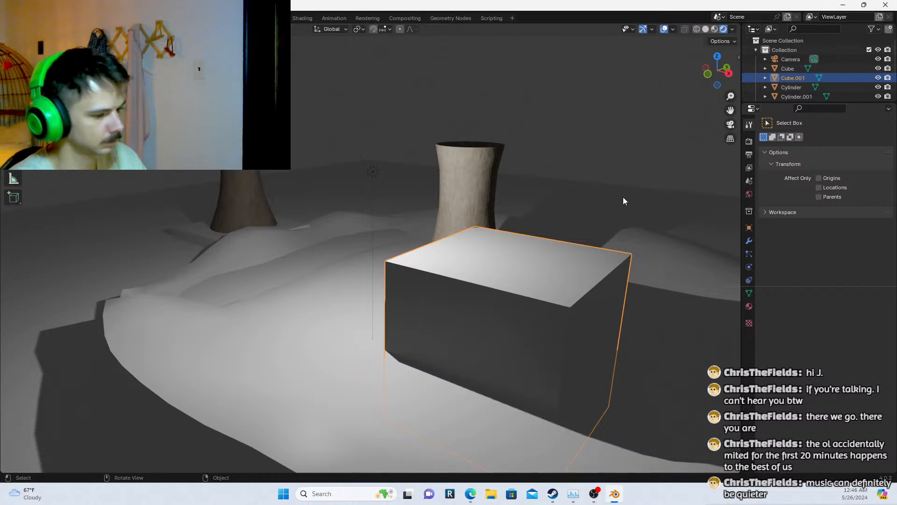
key(a)
click(608, 156)
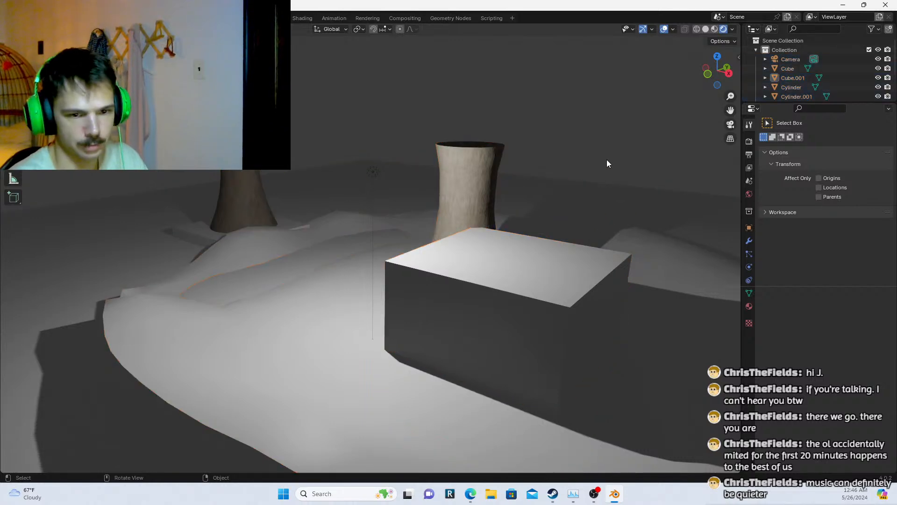
click(580, 261)
key(s)
click(537, 292)
middle_drag(571, 281, 515, 274)
key(g)
click(586, 261)
key(s)
click(566, 273)
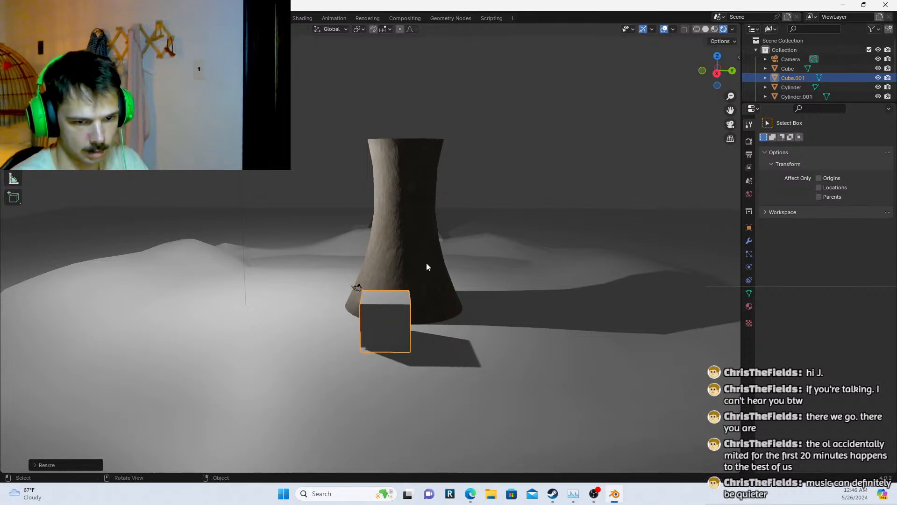
Lower the small cube along Z so that it sits partly in the terrain next to the original tower
key(g)
key(z)
click(431, 280)
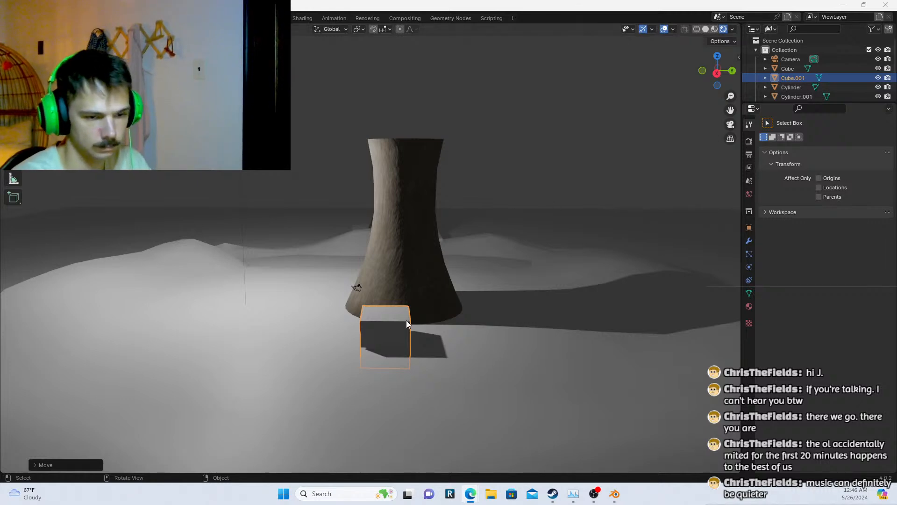
middle_drag(366, 298, 435, 252)
key(KP_Decimal)
scroll(434, 292, down, 9)
scroll(441, 218, down, 1)
scroll(430, 225, up, 4)
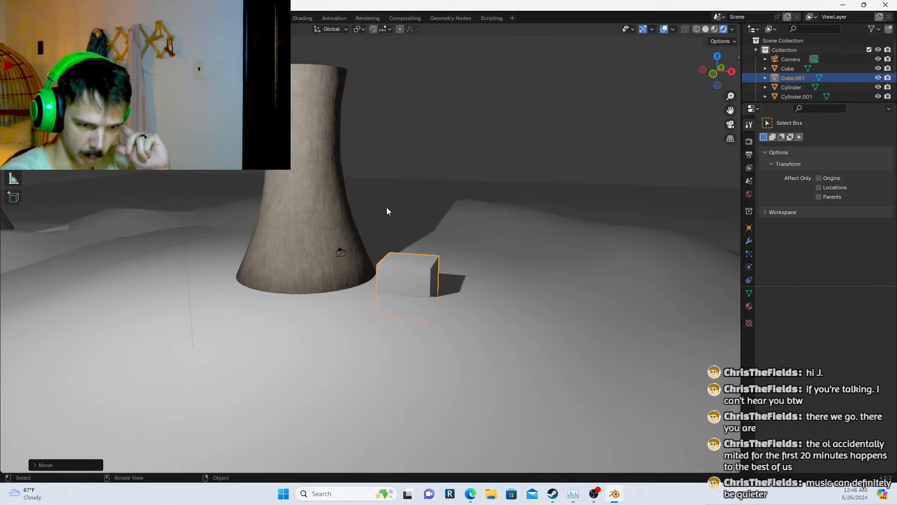
Scale up the original tower to roughly twice its size and raise it along Z until its base meets the terrain
click(476, 154)
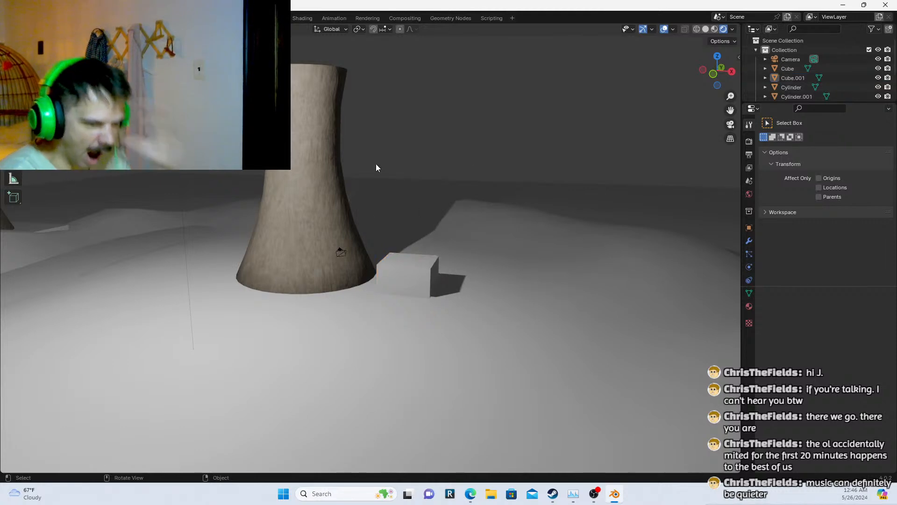
click(295, 173)
scroll(299, 175, down, 6)
scroll(312, 186, up, 2)
middle_drag(114, 186, 208, 216)
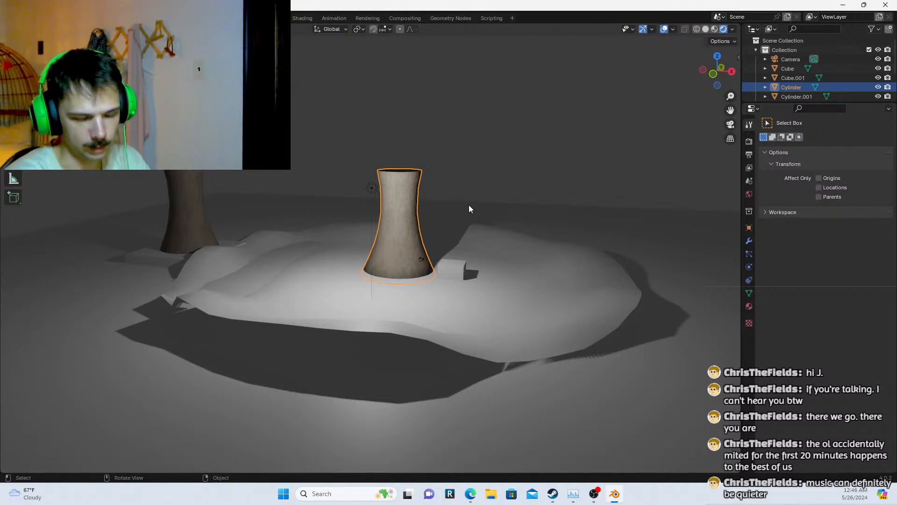
key(s)
click(552, 191)
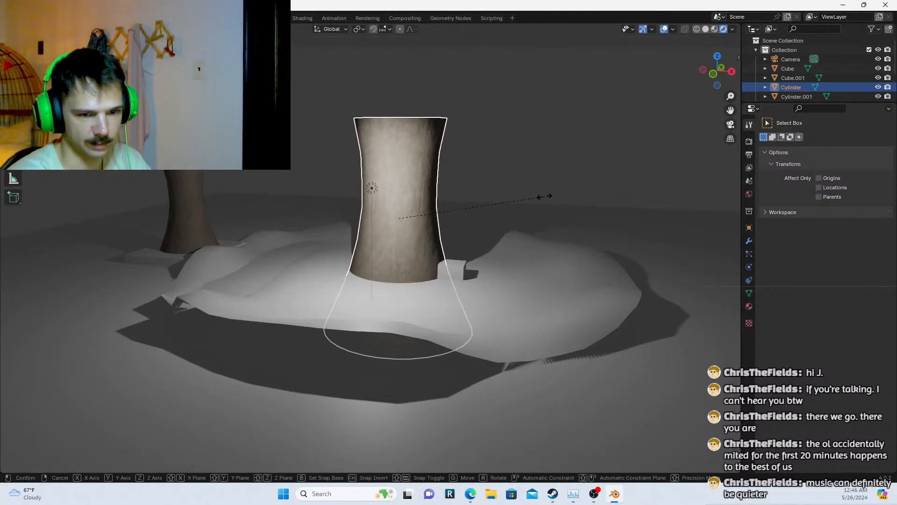
key(g)
key(z)
click(565, 135)
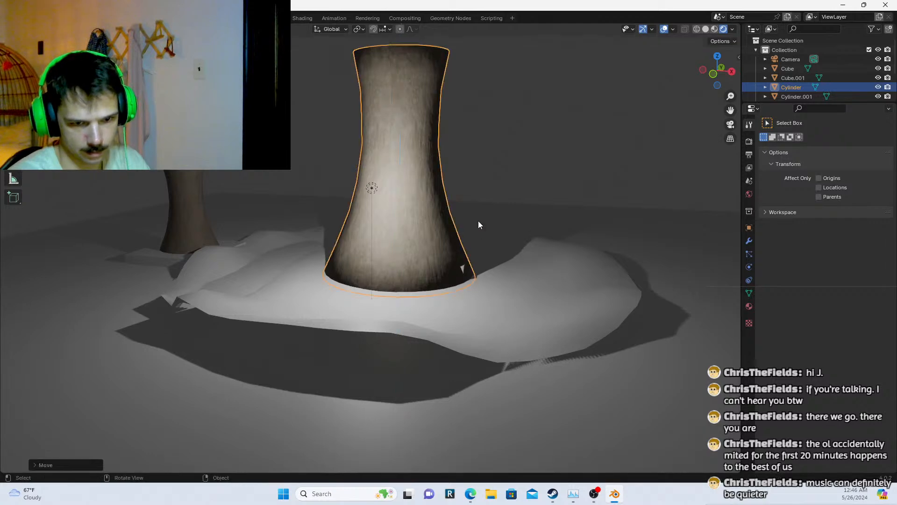
Move the small cube out from inside the enlarged tower to just beside its base
click(464, 266)
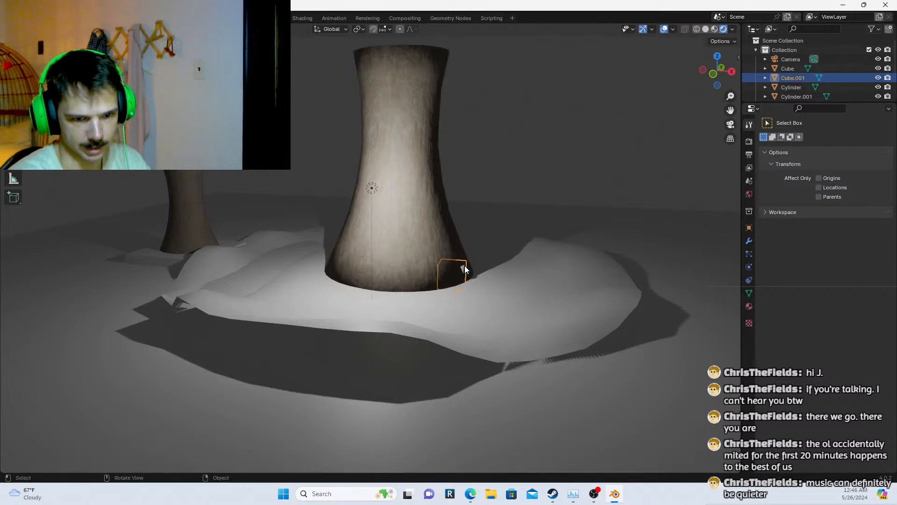
key(g)
click(503, 267)
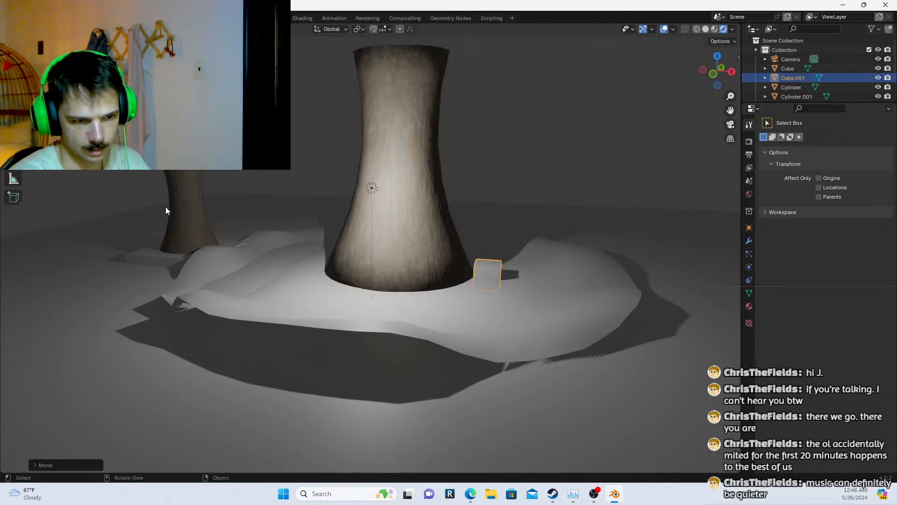
Delete the smaller distant tower and replace it with a duplicate of the enlarged tower moved along X
click(189, 232)
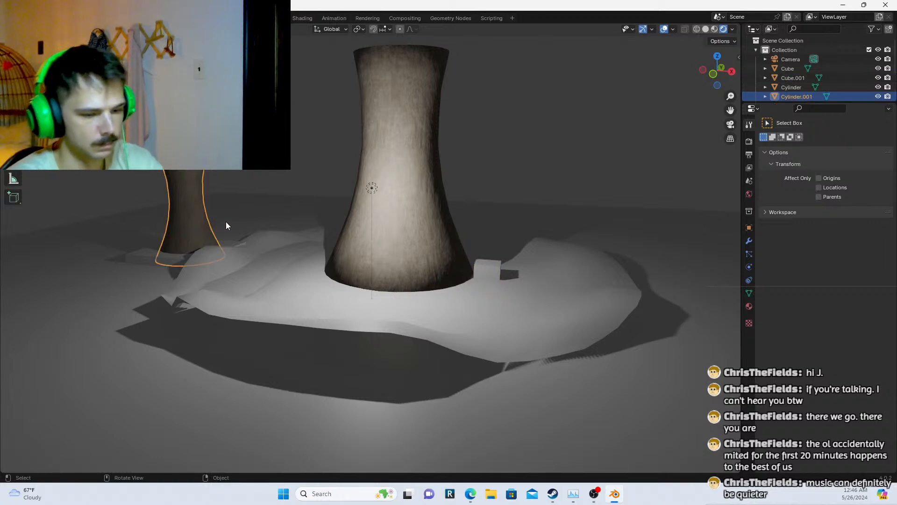
key(Delete)
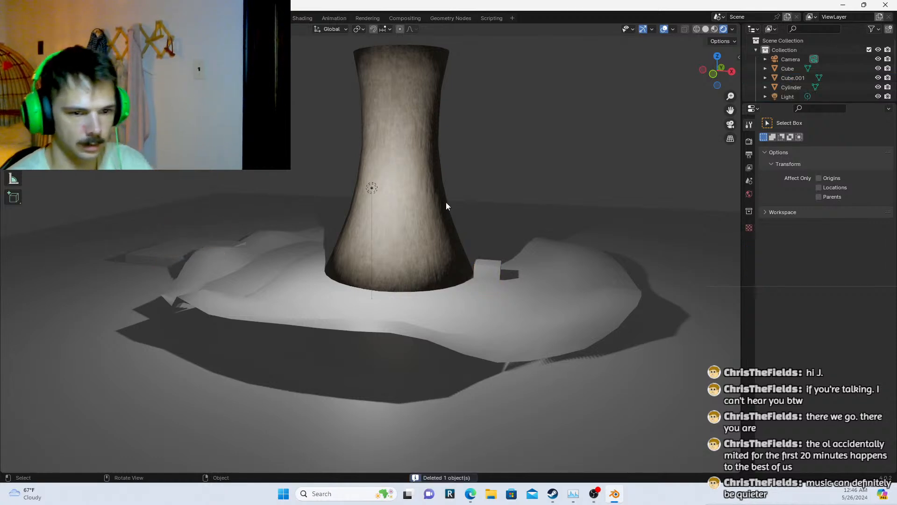
click(403, 216)
key(shift+d)
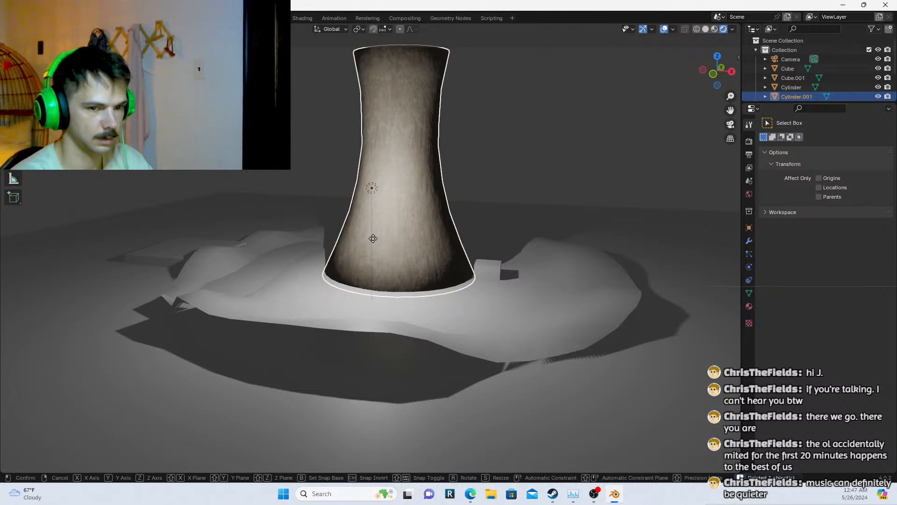
key(x)
click(184, 248)
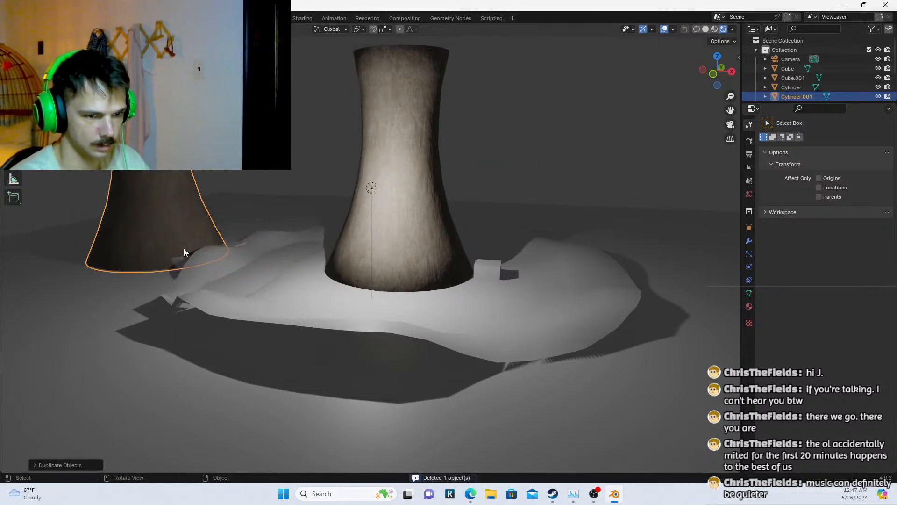
Scale up the slab cube beneath the new tower copy and adjust its height along Z
click(173, 259)
key(s)
click(226, 237)
key(g)
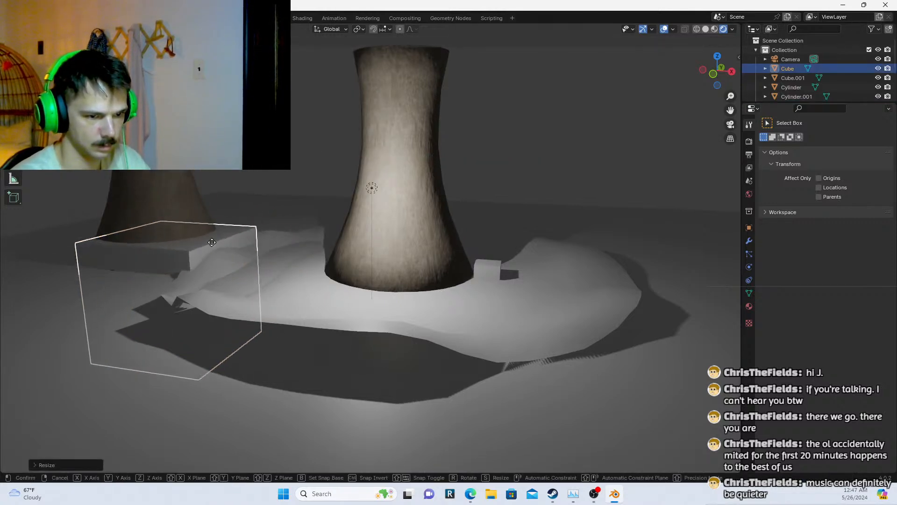
click(196, 242)
key(g)
key(z)
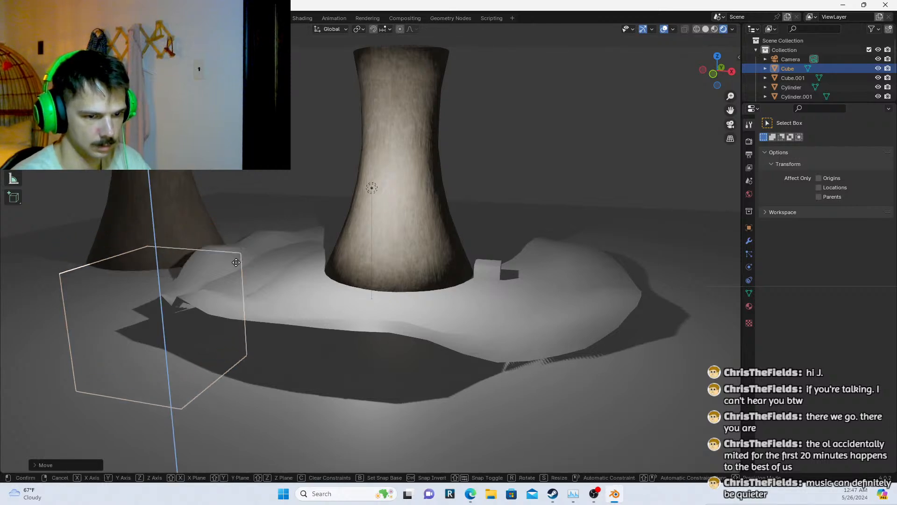
click(250, 246)
Reposition and enlarge the slab until it is centred under the distant tower and extends beyond its base
middle_drag(253, 243, 516, 285)
key(g)
click(504, 281)
key(s)
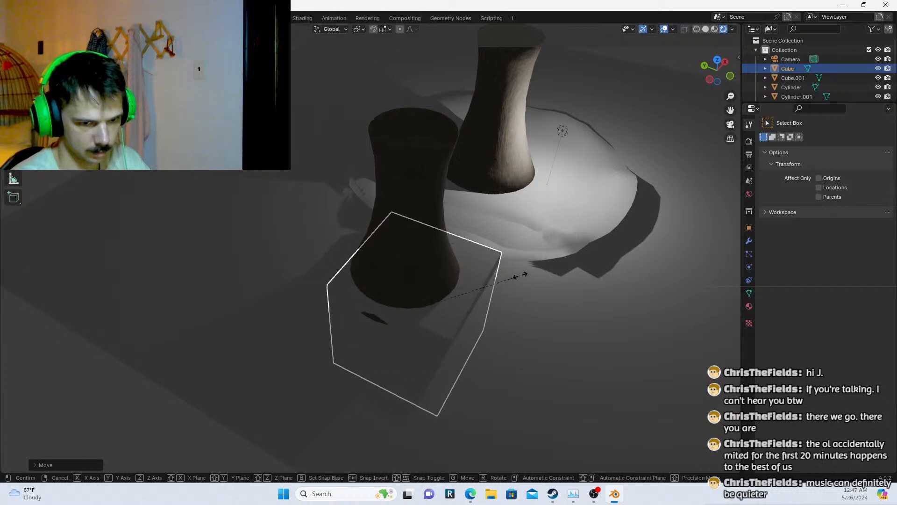
click(522, 278)
key(g)
click(506, 282)
middle_drag(506, 283, 595, 313)
Shrink the small cube beside the enlarged original tower and shift it slightly away from the base
click(583, 284)
shift+middle_drag(644, 286, 472, 260)
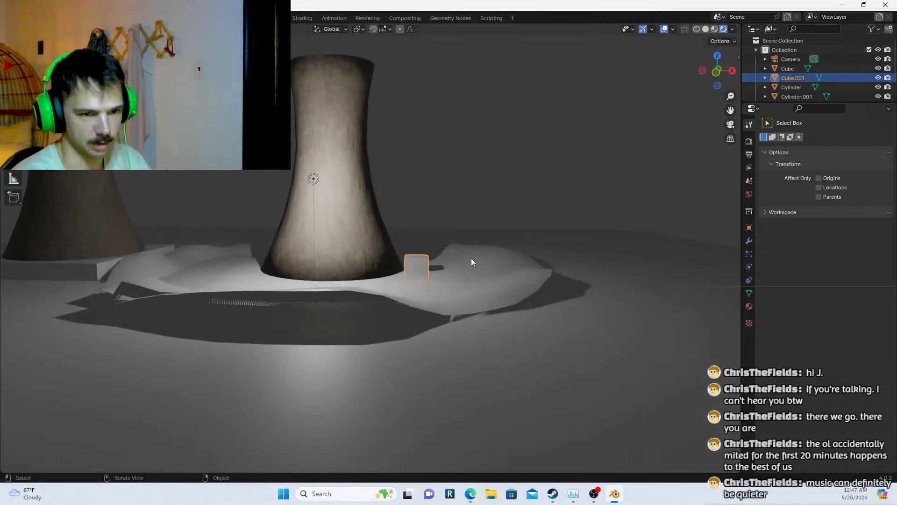
scroll(472, 267, up, 3)
key(s)
click(473, 262)
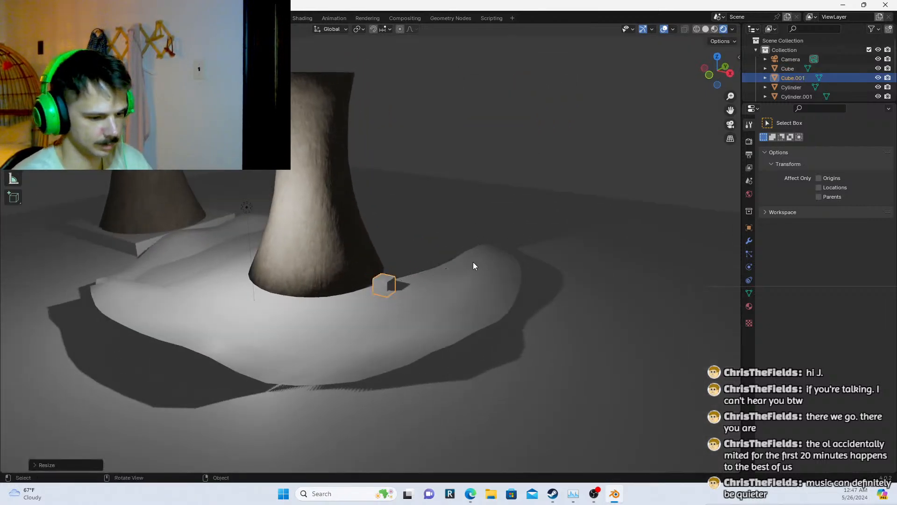
key(KP_Decimal)
scroll(554, 204, down, 6)
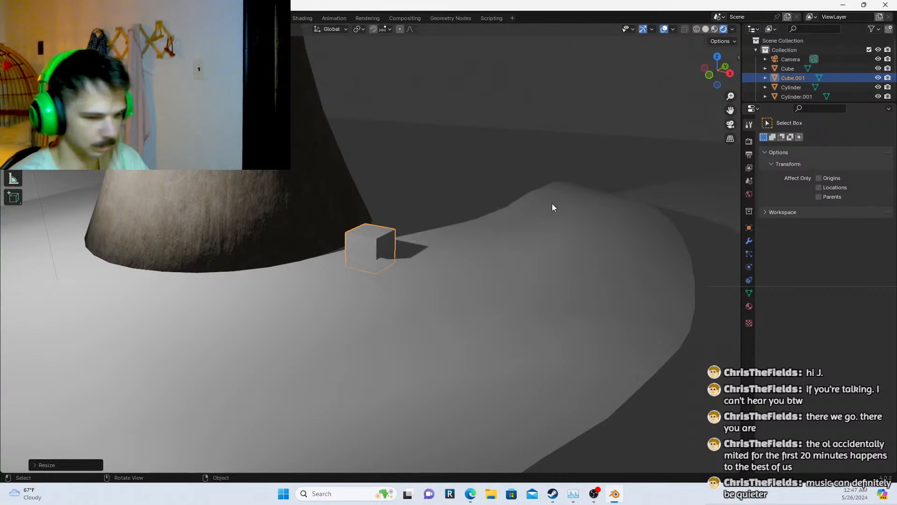
middle_drag(551, 203, 439, 235)
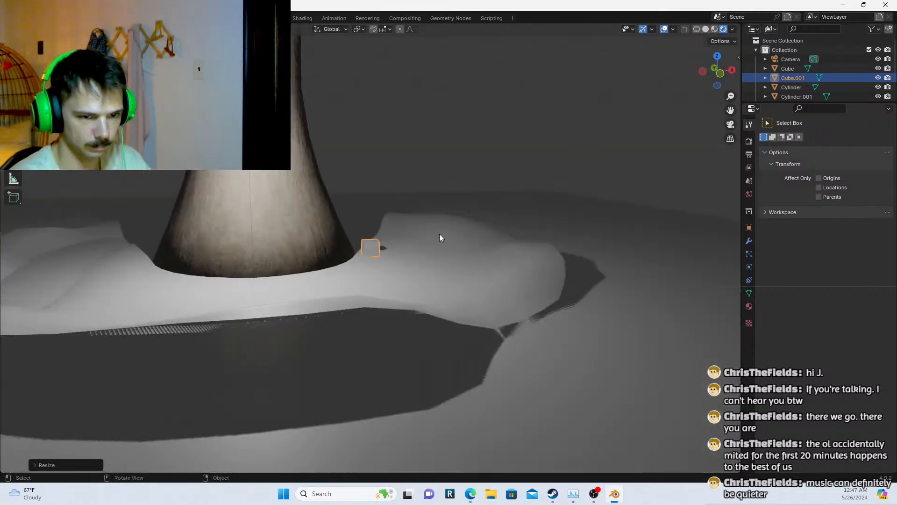
key(g)
click(481, 214)
Scale the small cube down further to make it tiny compared with the towers
middle_drag(482, 214, 379, 236)
scroll(379, 236, down, 5)
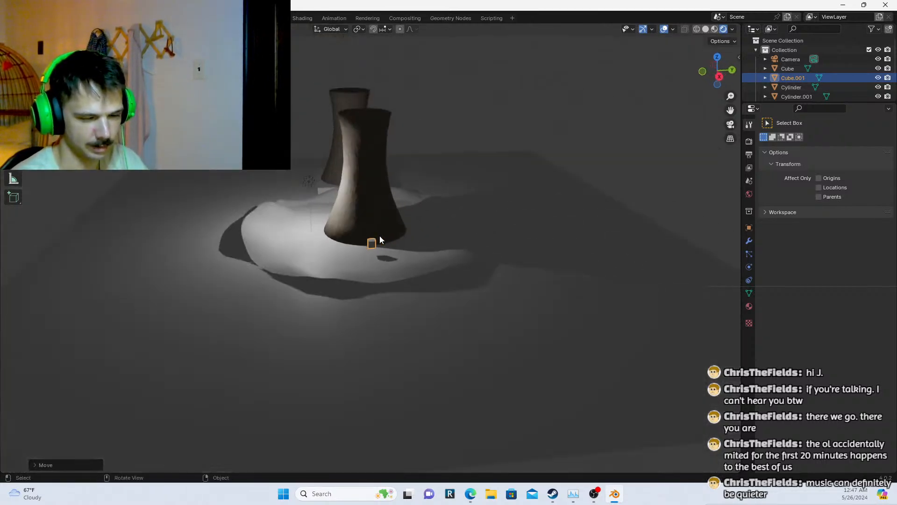
scroll(380, 235, up, 5)
key(s)
click(409, 197)
scroll(401, 167, down, 3)
middle_drag(401, 167, 386, 232)
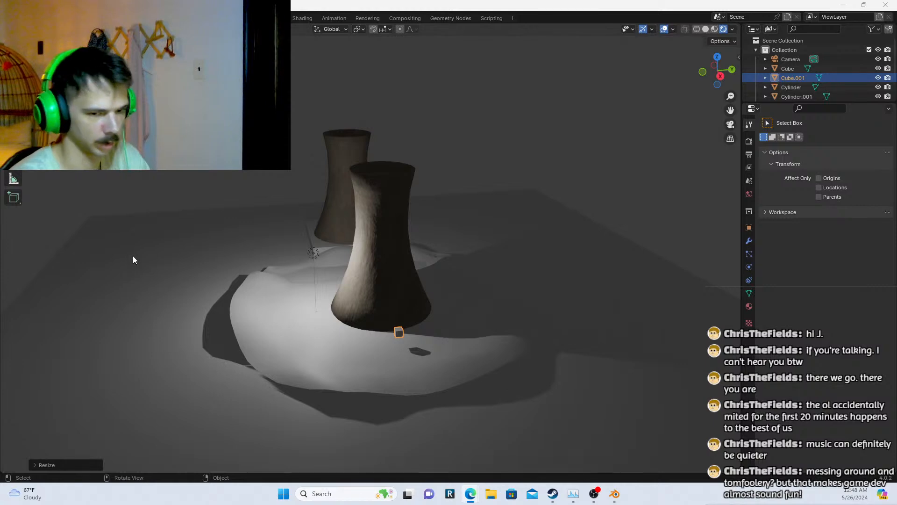
Select the hilly terrain and scale it up so that it spreads wider around the towers
click(179, 217)
middle_drag(179, 217, 307, 257)
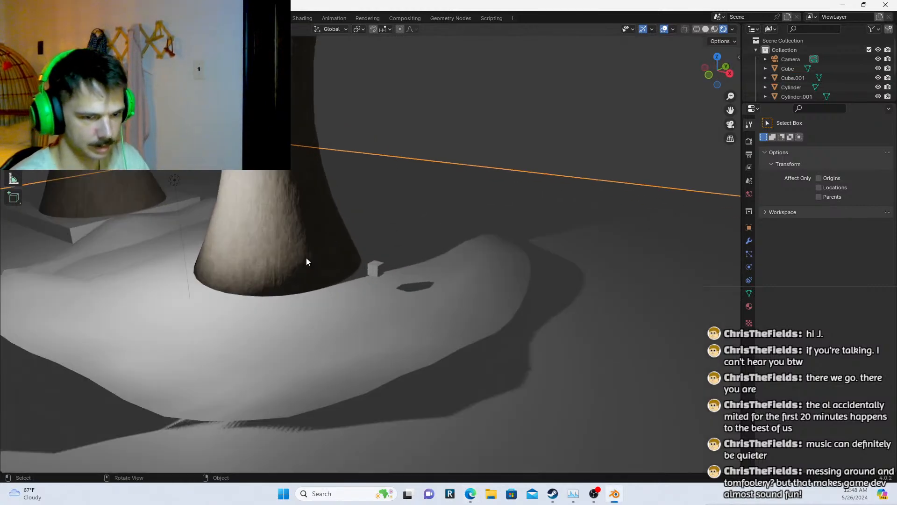
click(77, 346)
middle_drag(76, 346, 472, 250)
key(s)
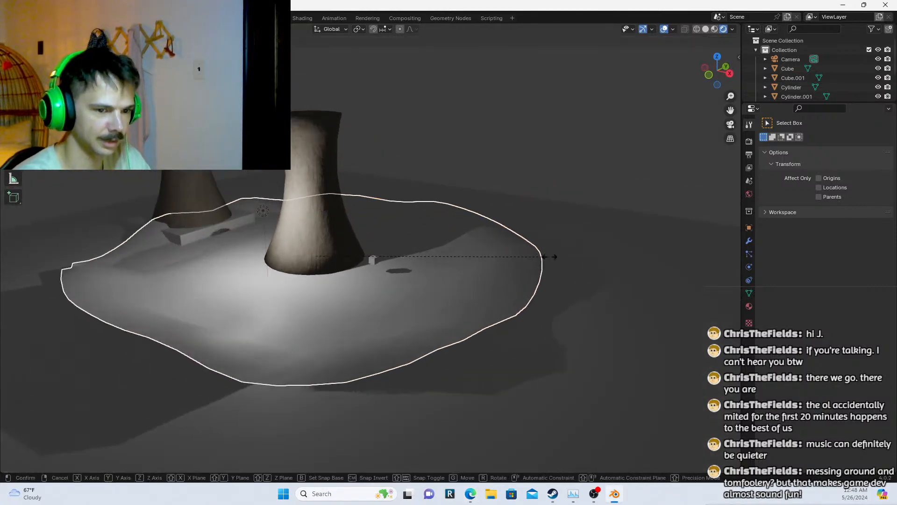
click(529, 254)
Move the distant tower and its slab together along X, farther from the original tower, and deselect everything
click(170, 243)
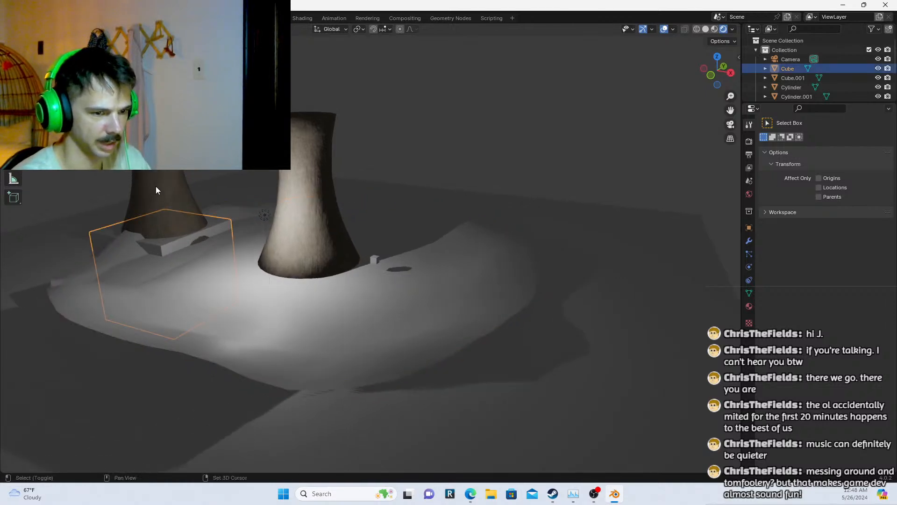
shift+click(155, 186)
key(g)
key(x)
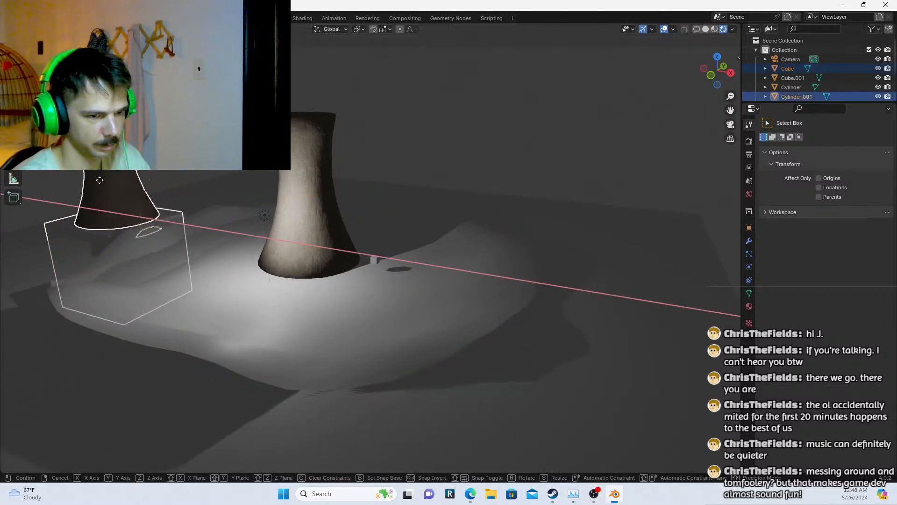
click(116, 191)
key(alt+a)
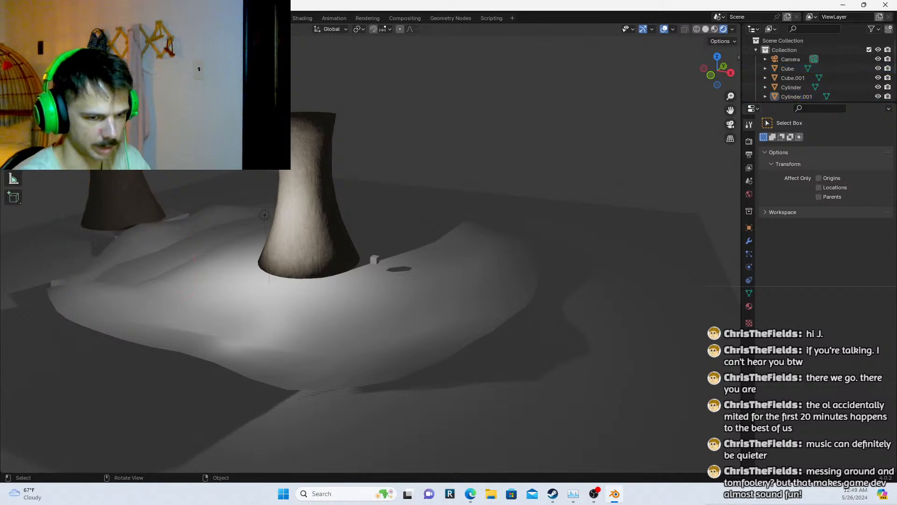
scroll(320, 211, up, 1)
scroll(321, 212, up, 1)
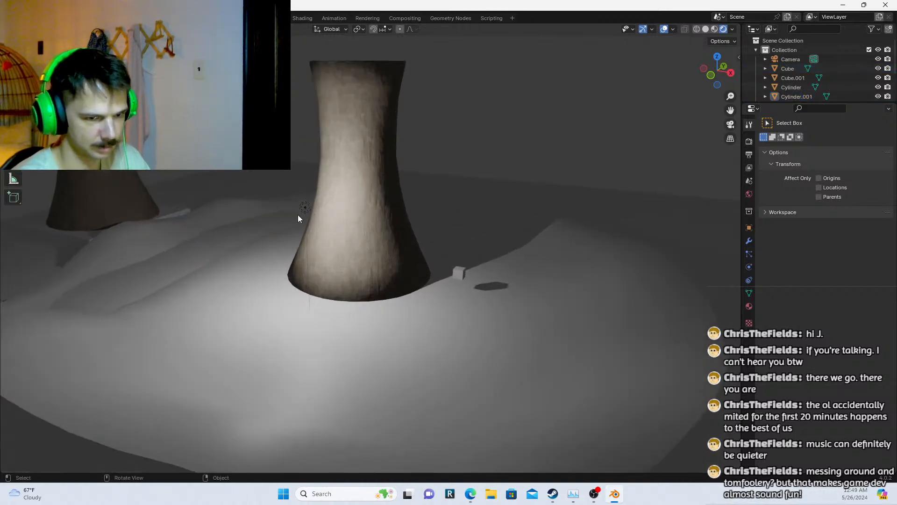
click(301, 215)
middle_drag(306, 218, 280, 222)
key(g)
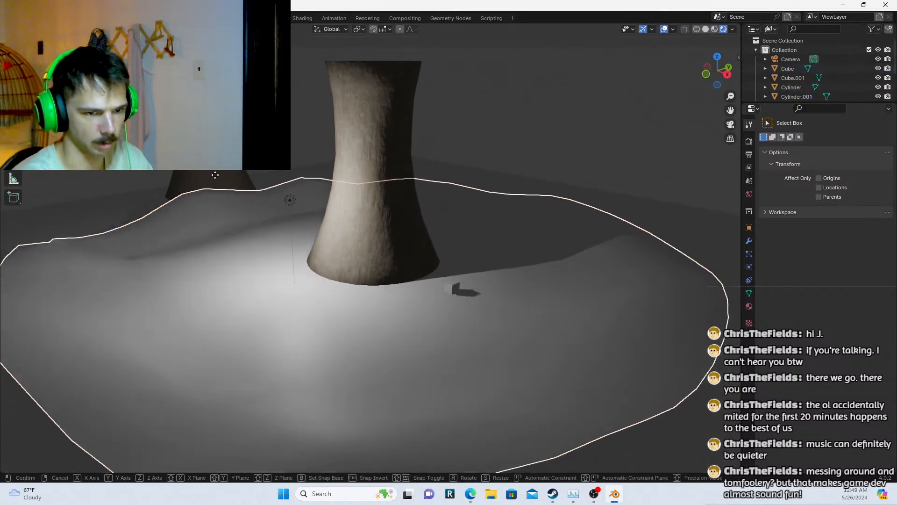
right_click(277, 184)
Move the light up and away from the original tower
key(g)
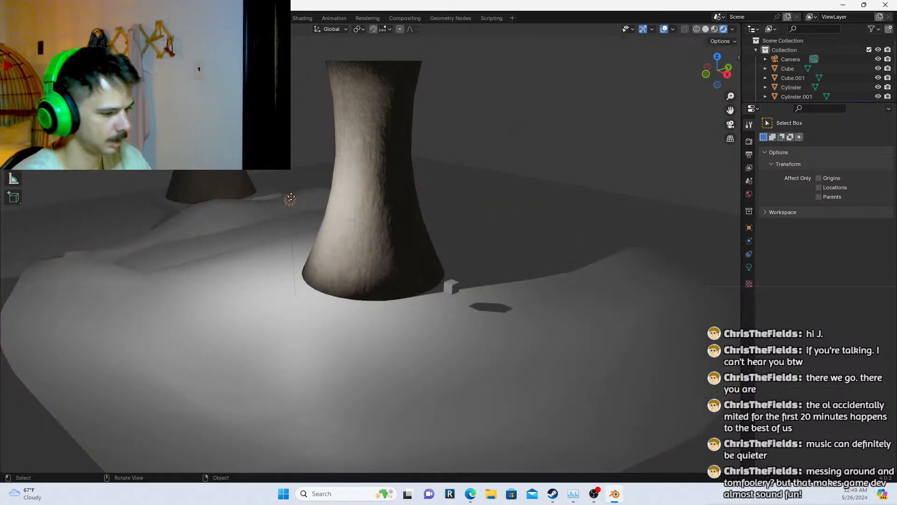
key(Escape)
scroll(370, 234, down, 4)
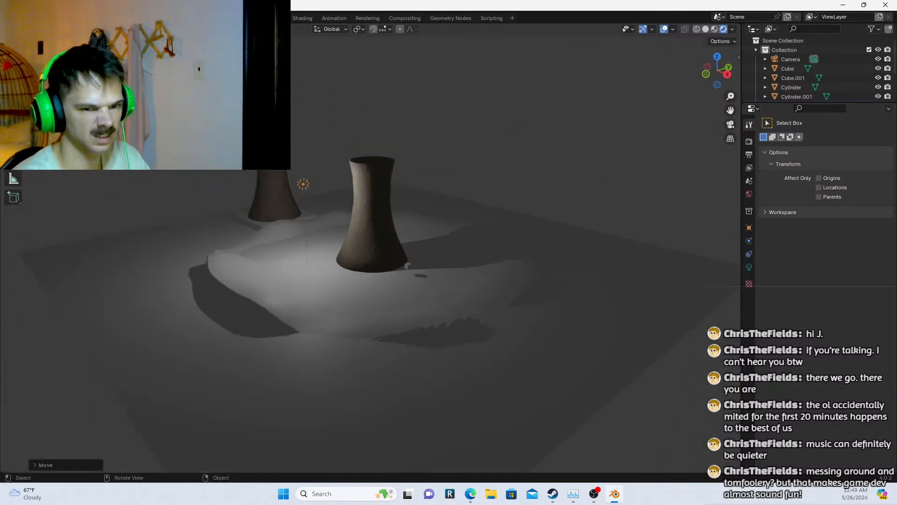
middle_drag(327, 187, 368, 163)
click(353, 271)
scroll(492, 231, up, 1)
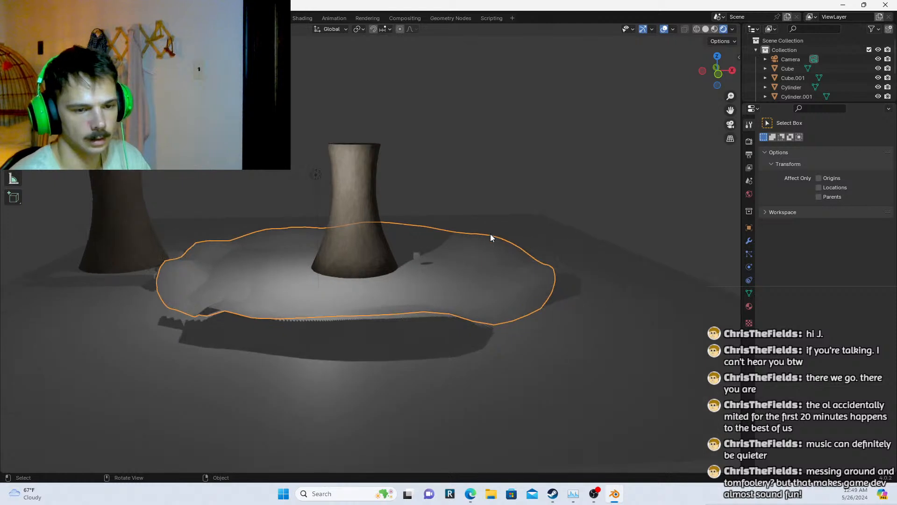
click(417, 255)
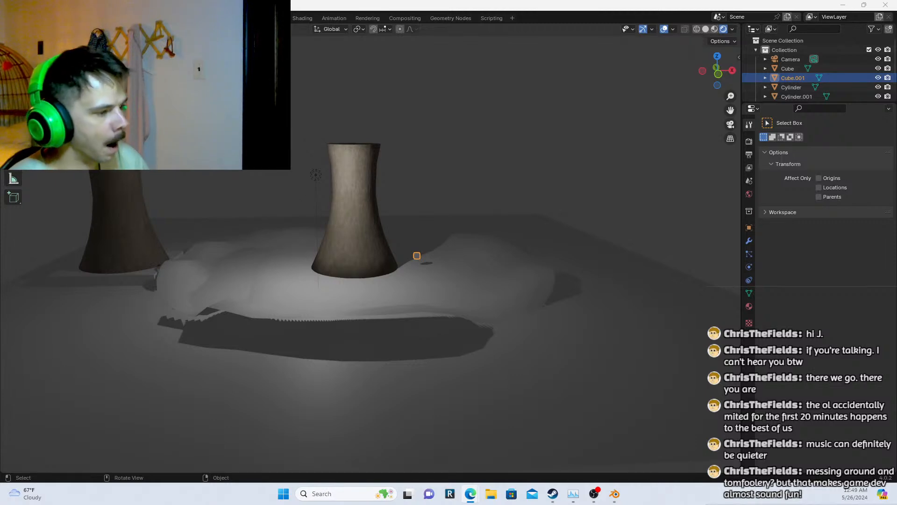
click(212, 171)
click(388, 224)
click(470, 153)
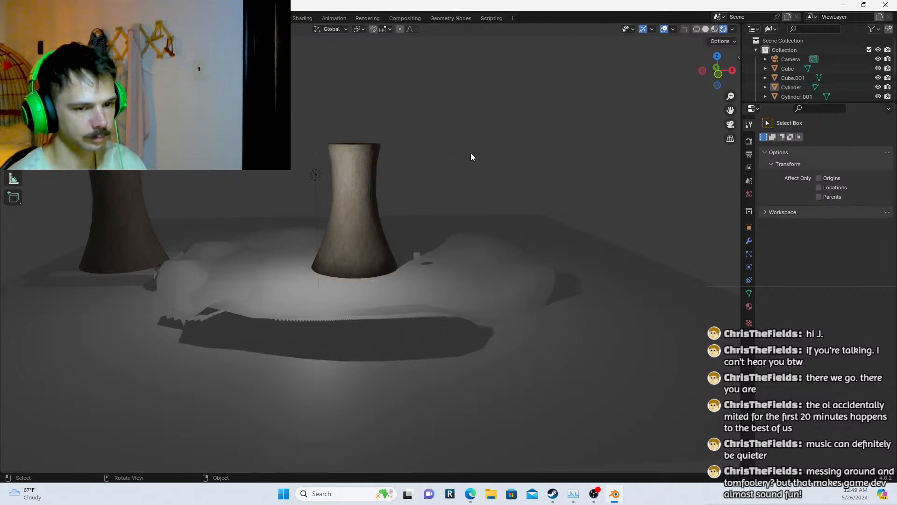
Add a cylinder at the original tower's base, scale it up and flatten it along Z into a wide disc
key(shift+a)
mouse_move(470, 153)
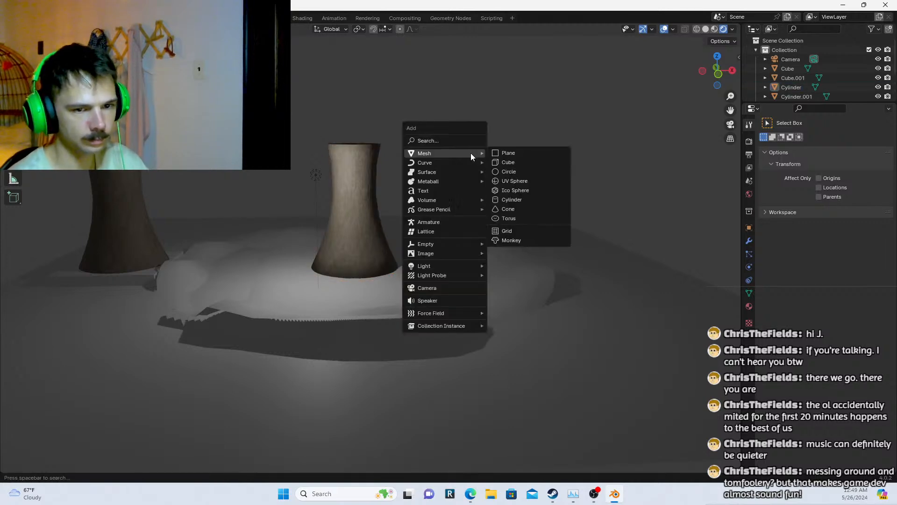
click(514, 199)
key(s)
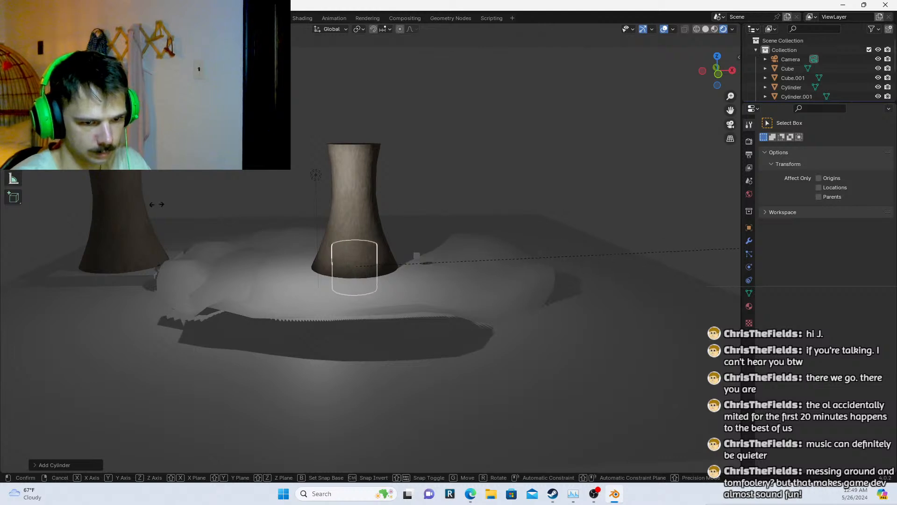
click(624, 145)
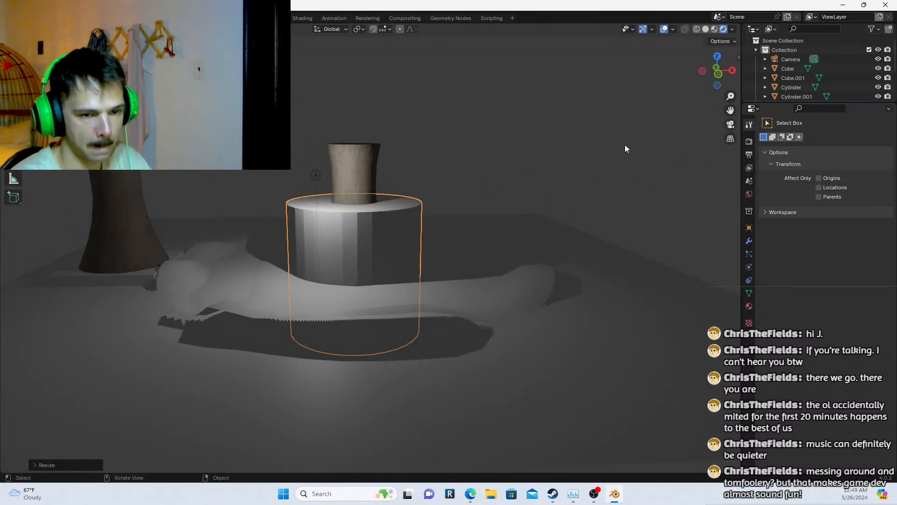
key(s)
key(z)
click(354, 286)
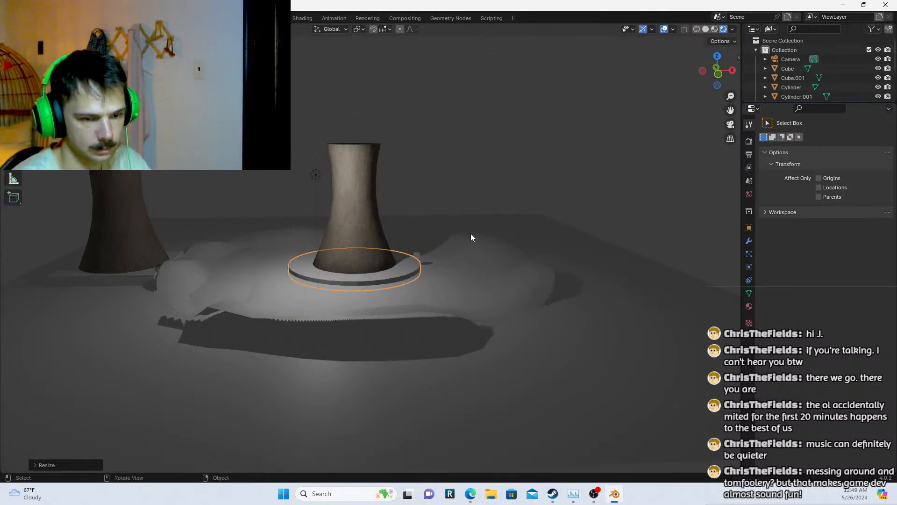
Shrink the disc until it fits just around the tower's base and adjust its height and thickness along Z
key(s)
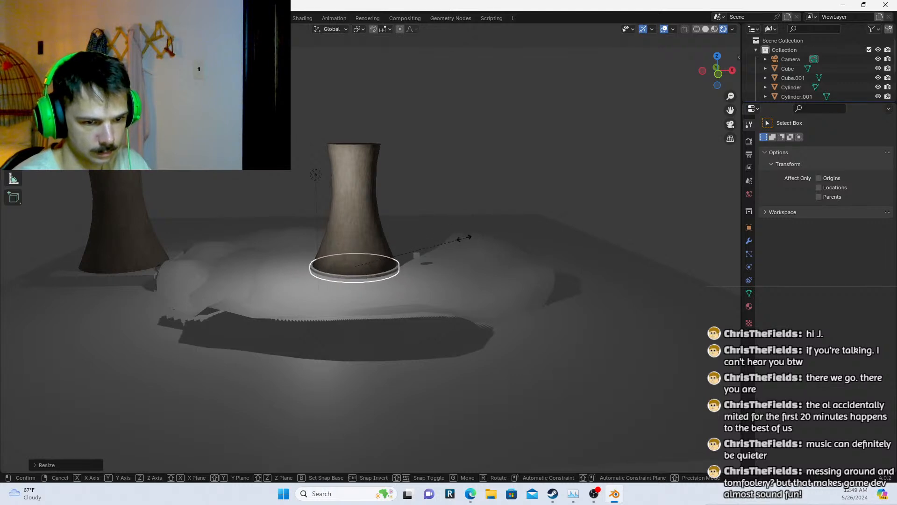
key(z)
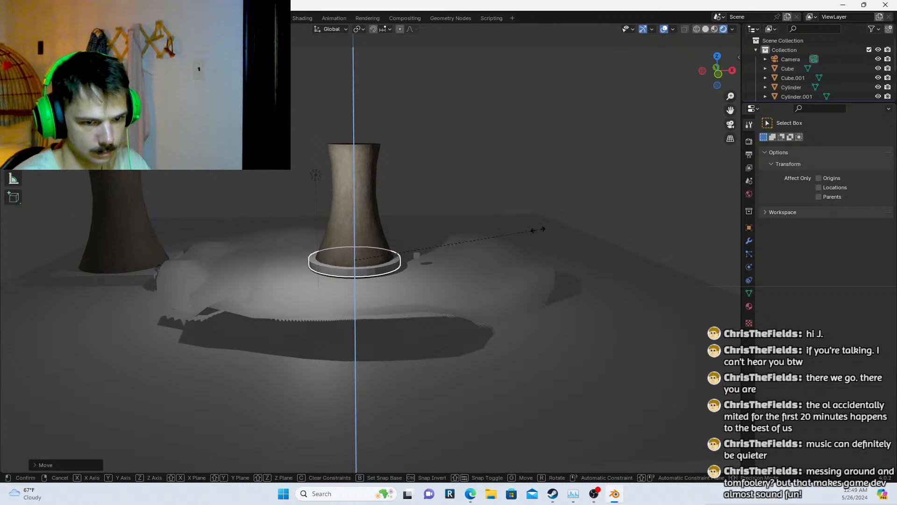
right_click(633, 224)
Apply smooth shading to the disc around the original tower's base
right_click(391, 268)
click(391, 269)
scroll(396, 263, up, 2)
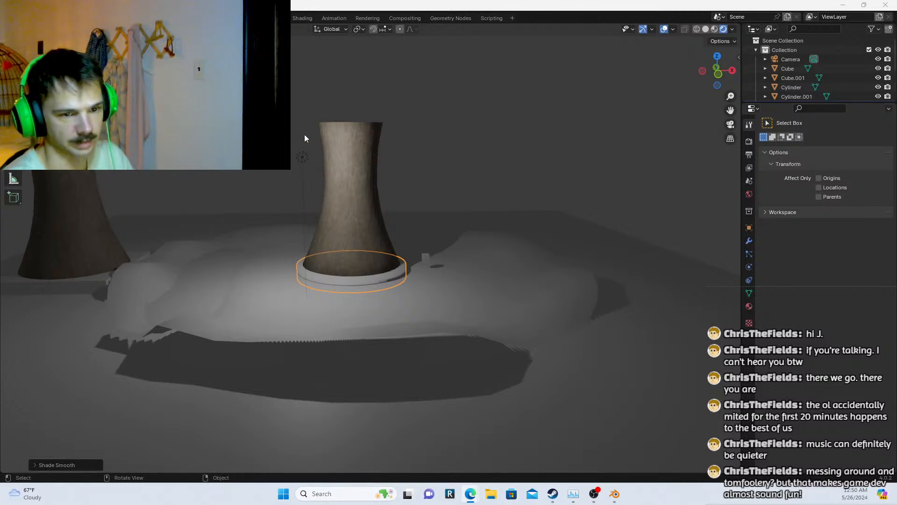
scroll(490, 217, up, 3)
scroll(470, 227, up, 2)
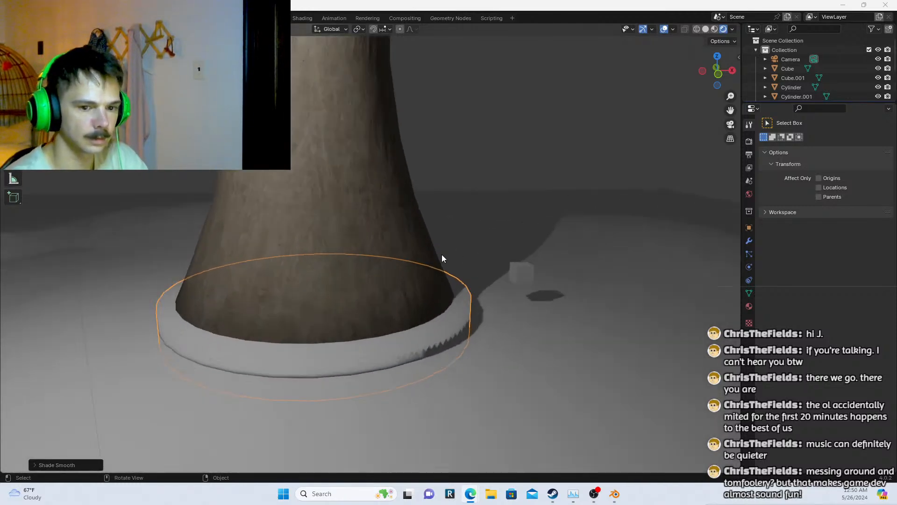
Scale the base disc down slightly for a tighter fit and raise it along Z around the tower's foot
click(409, 309)
click(440, 322)
key(s)
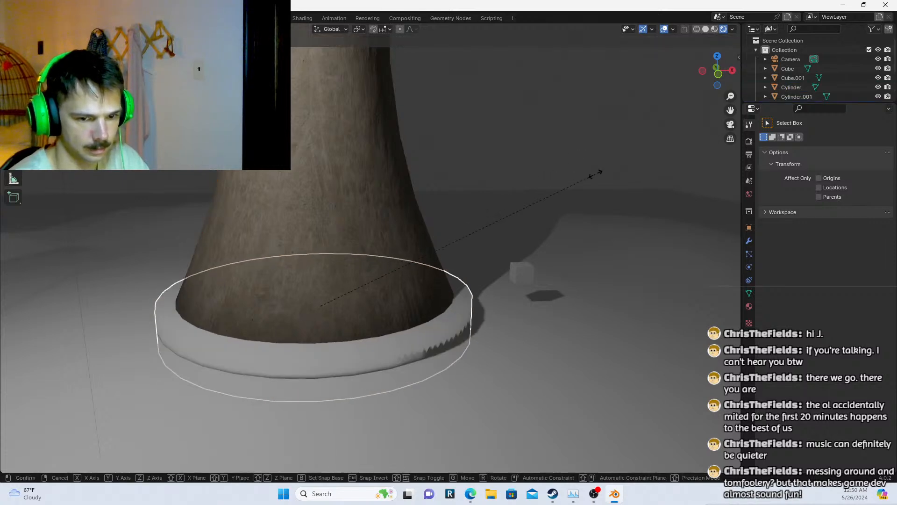
click(582, 180)
key(g)
key(z)
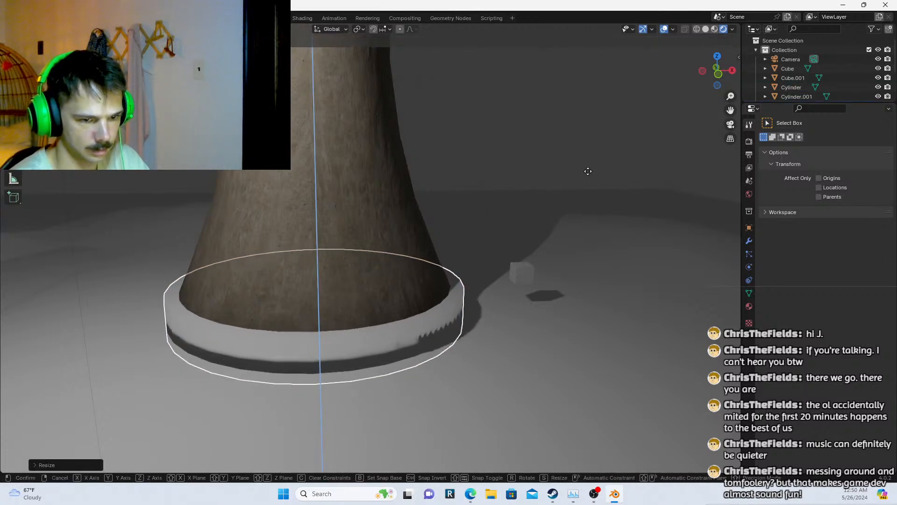
click(588, 171)
Apply the Extreme PBR material Concrete 008 at 1k to the base disc and deselect it
click(739, 57)
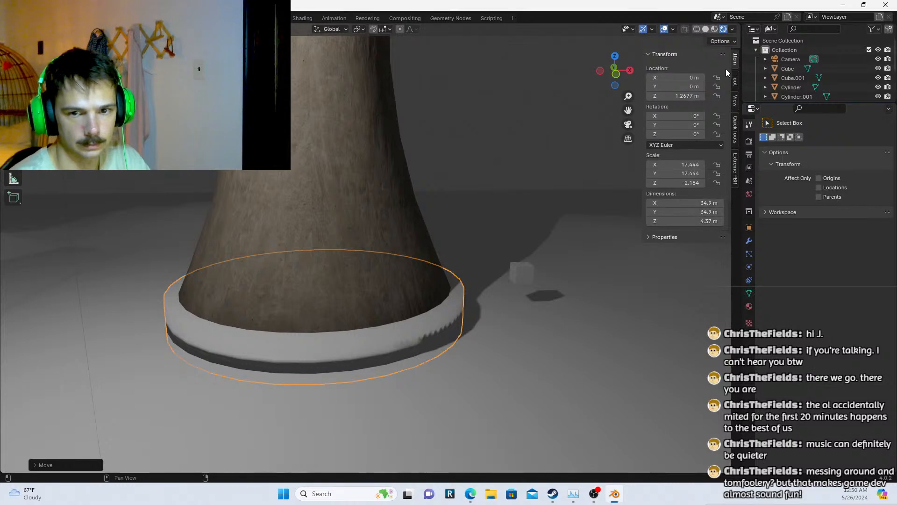
click(735, 154)
click(699, 187)
click(699, 187)
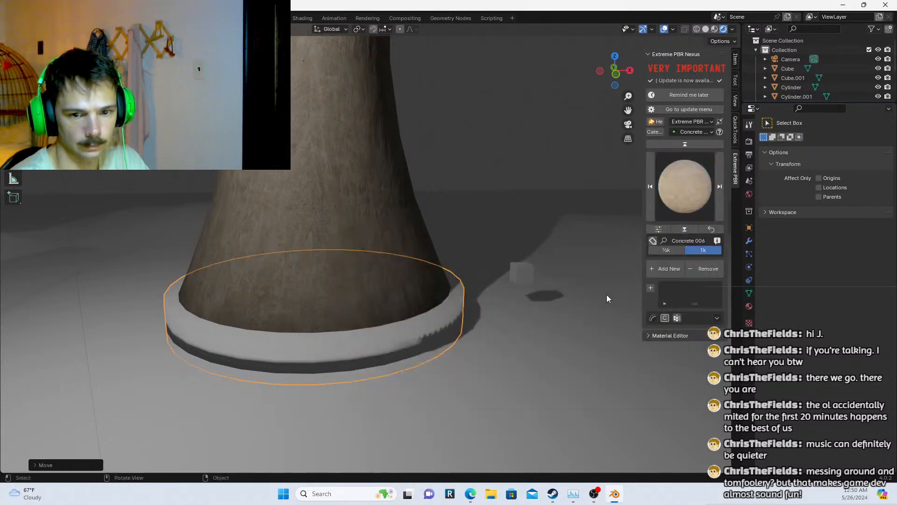
click(694, 183)
click(688, 258)
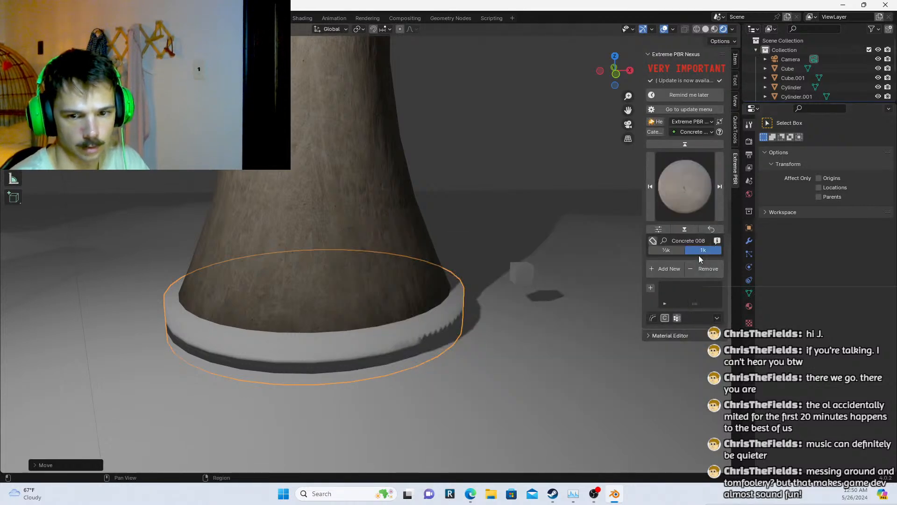
click(668, 268)
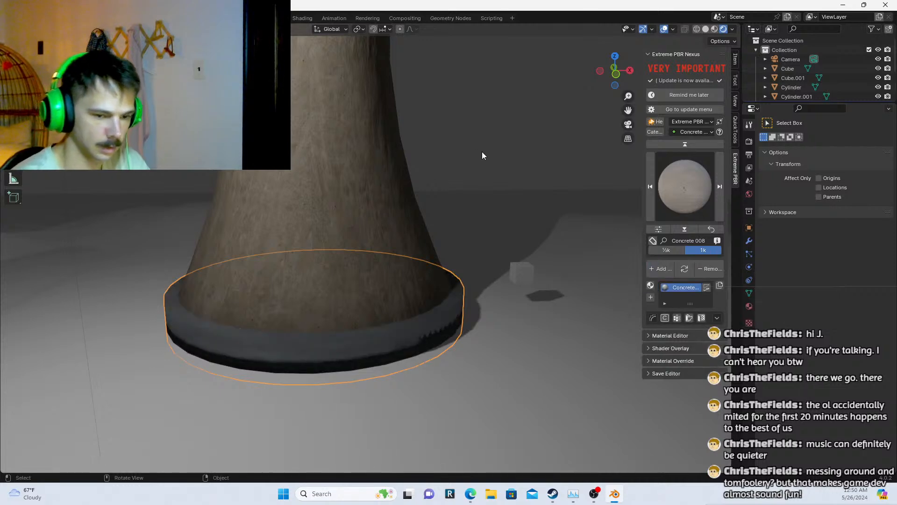
scroll(483, 150, down, 5)
middle_drag(484, 148, 404, 209)
scroll(362, 261, up, 3)
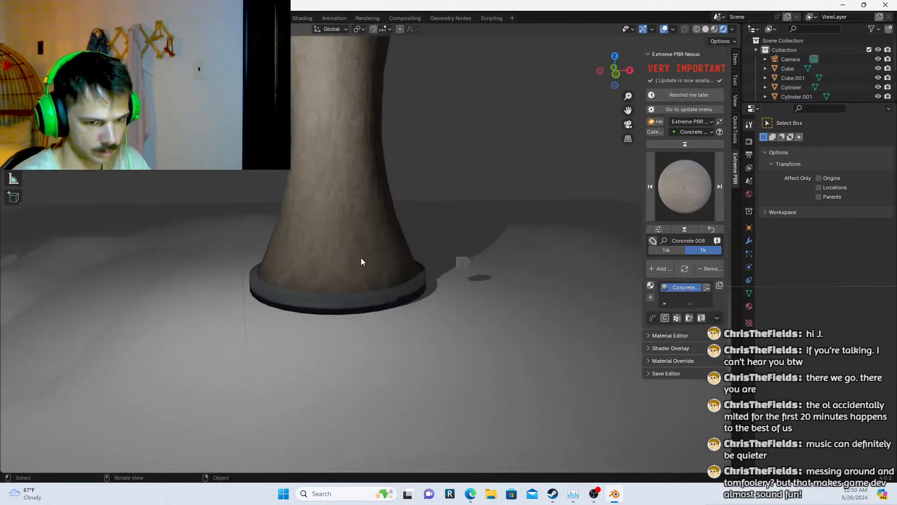
Duplicate the base disc and place the copy along X under the distant tower
click(376, 296)
scroll(347, 286, down, 4)
key(g)
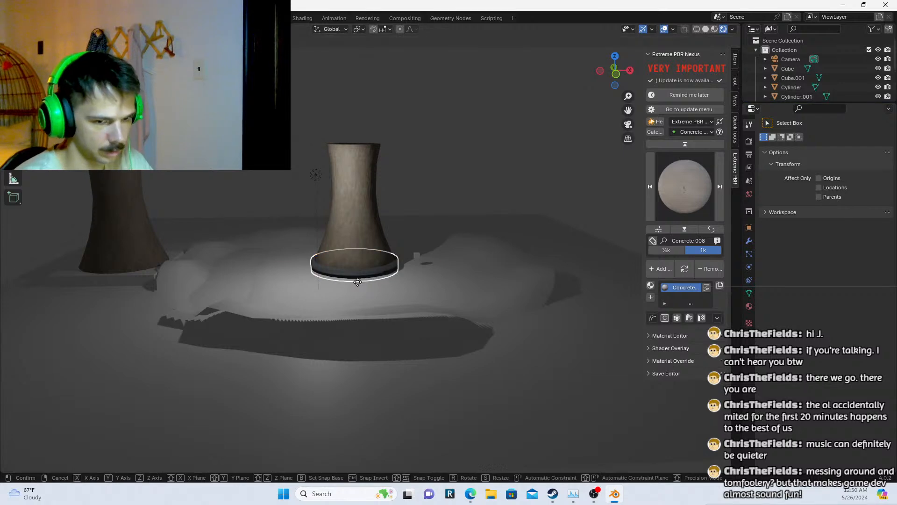
key(x)
click(129, 266)
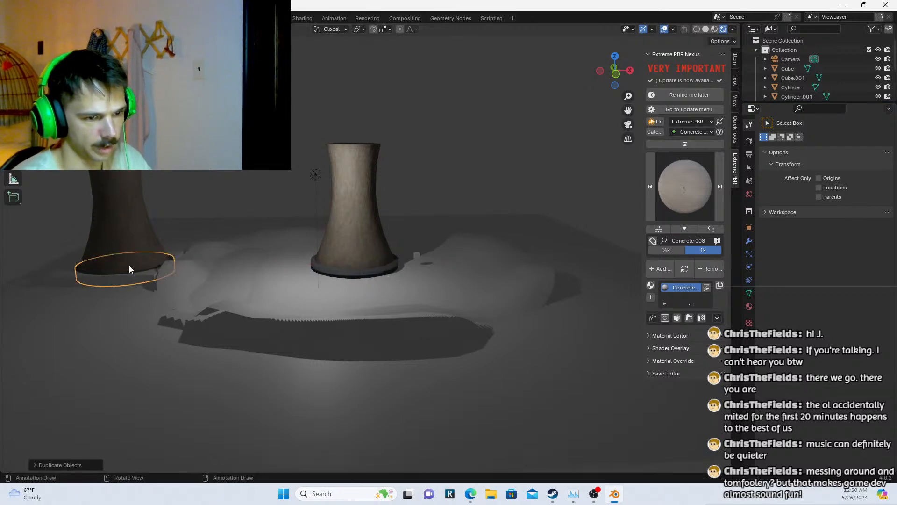
Raise the copied disc along Z so that it sits on the distant tower's slab, and deselect everything
key(KP_Decimal)
scroll(301, 250, down, 6)
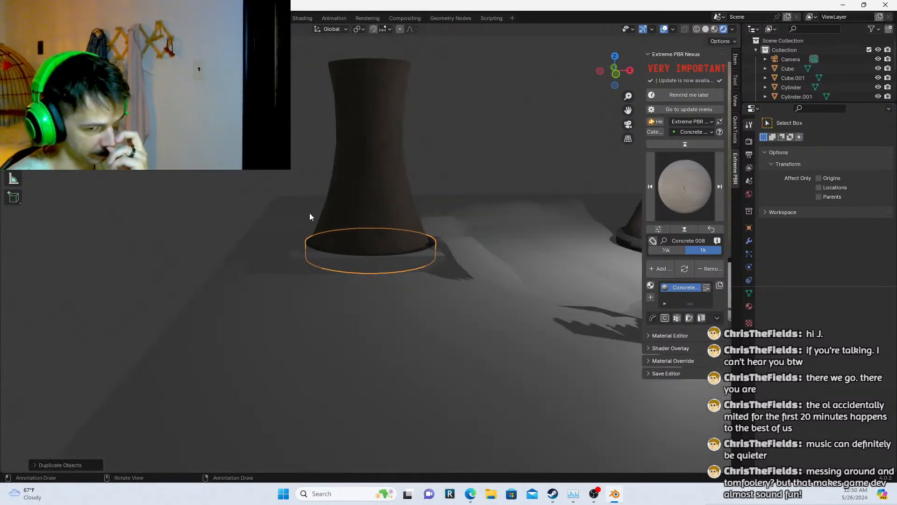
middle_drag(309, 213, 408, 221)
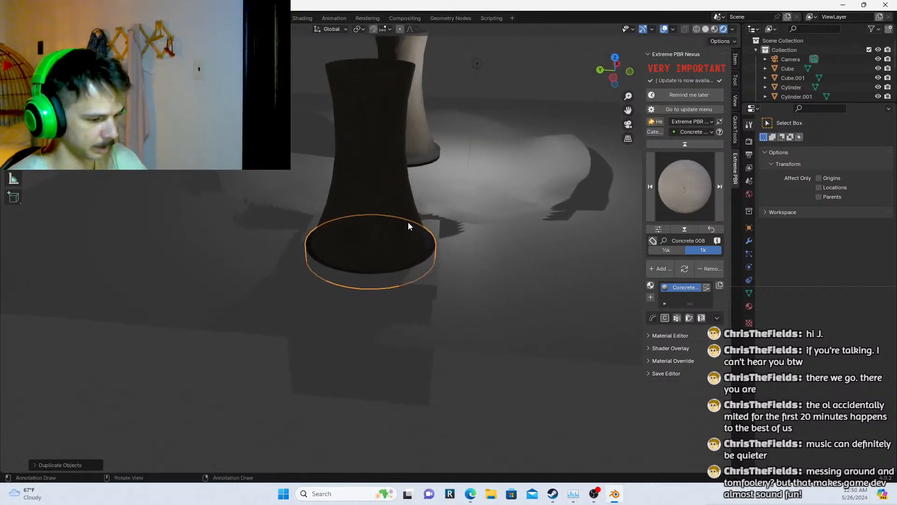
key(g)
key(z)
click(409, 216)
key(KP_1)
key(alt+a)
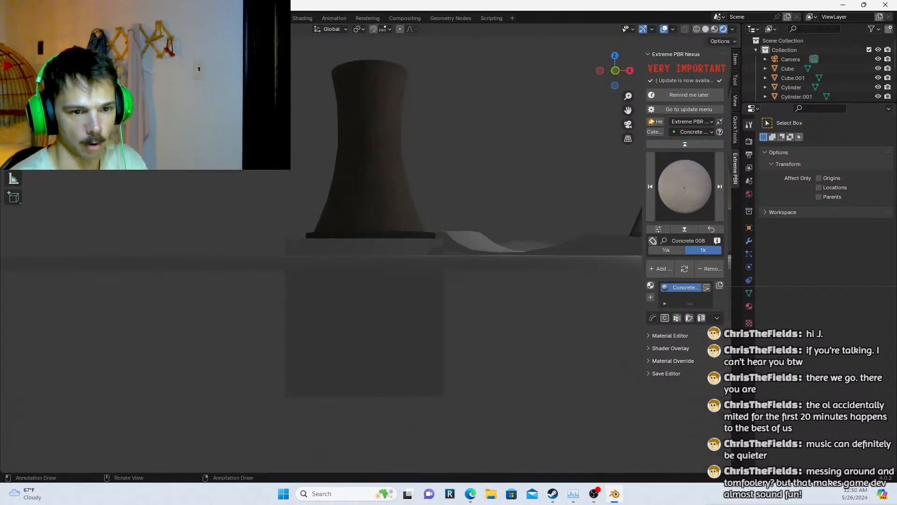
Select the light and move it to a new position beside the original tower
scroll(407, 181, down, 4)
middle_drag(407, 181, 338, 153)
scroll(372, 252, up, 4)
click(290, 157)
key(g)
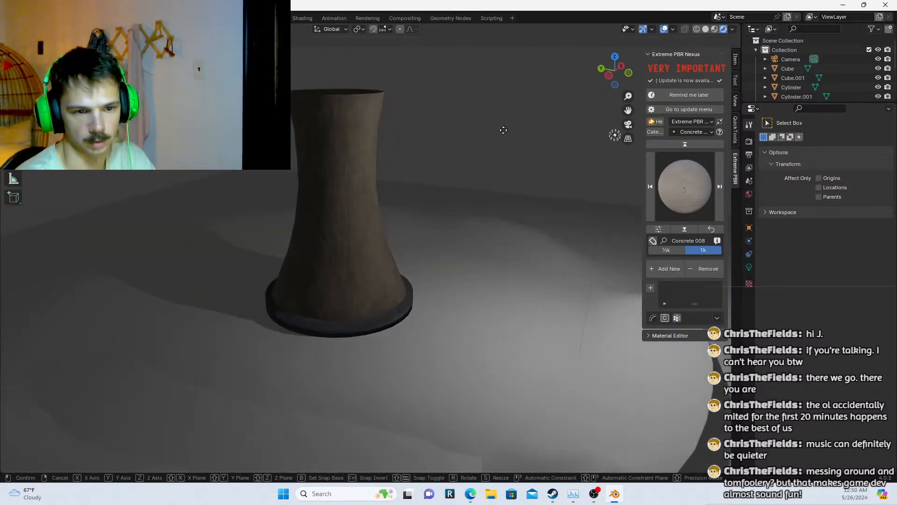
click(488, 159)
Select the tiny cube beside the original tower and scale it up to building size
middle_drag(487, 158, 346, 154)
click(454, 318)
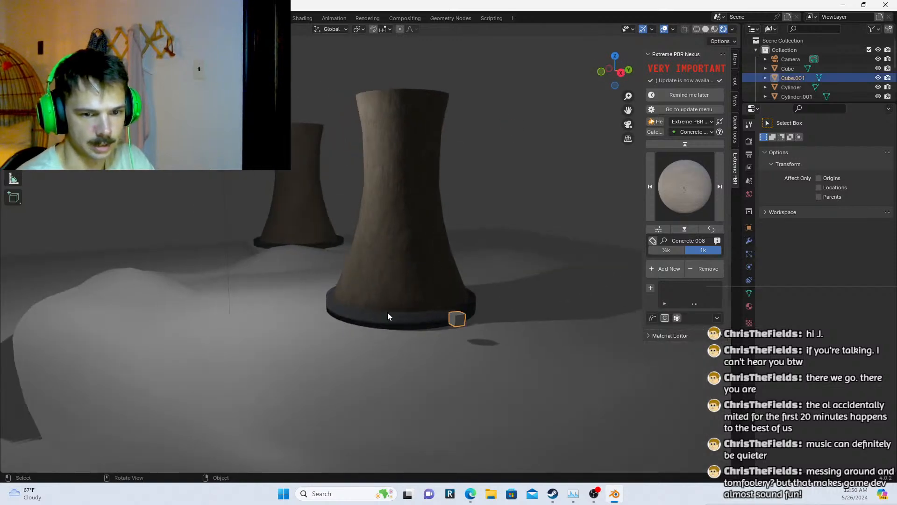
middle_drag(387, 312, 472, 276)
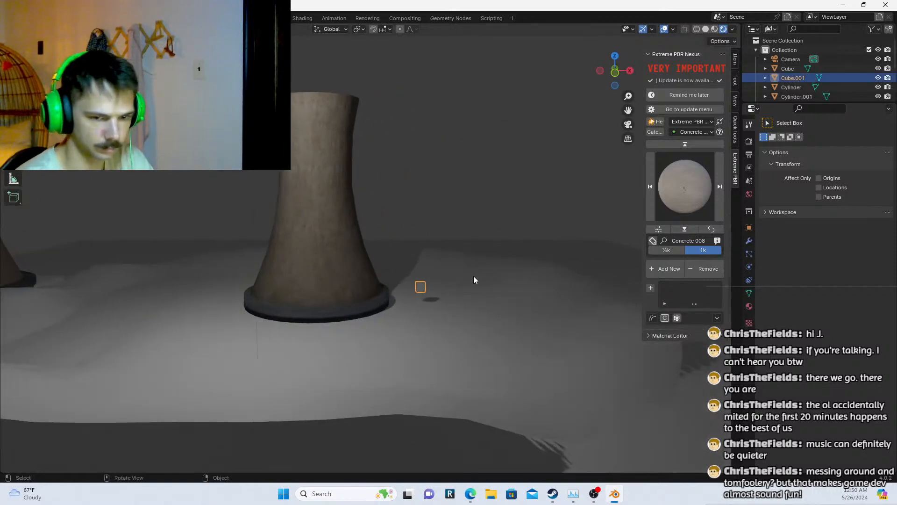
key(s)
click(564, 248)
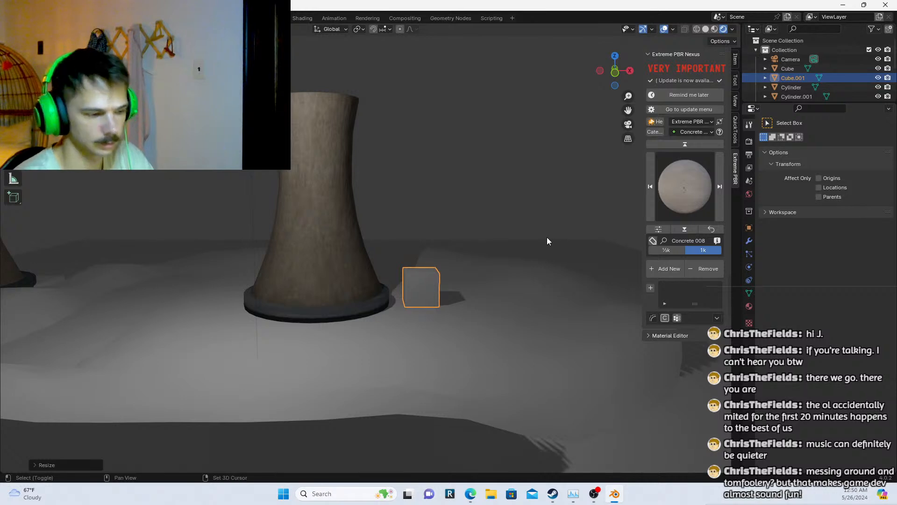
Move the enlarged cube down and close against the original tower's base disc
shift+middle_drag(548, 241, 469, 243)
key(g)
click(467, 238)
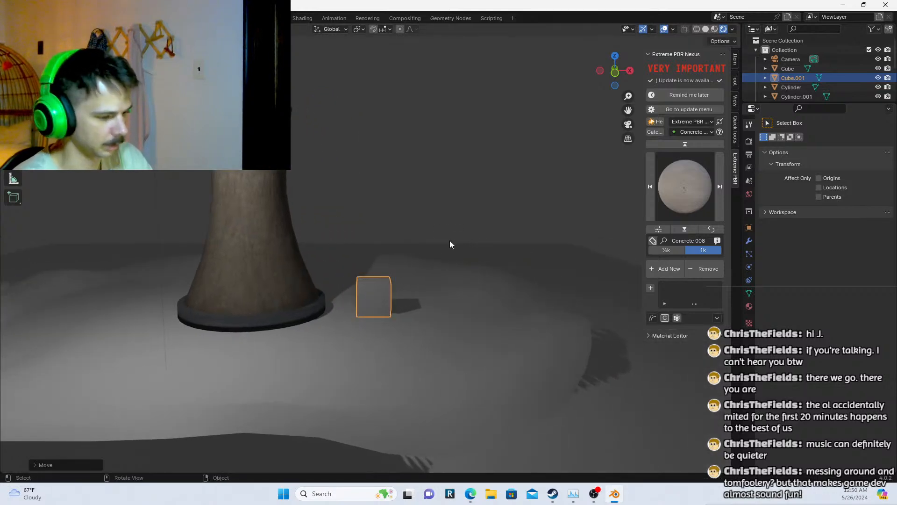
key(g)
click(467, 236)
key(g)
click(446, 245)
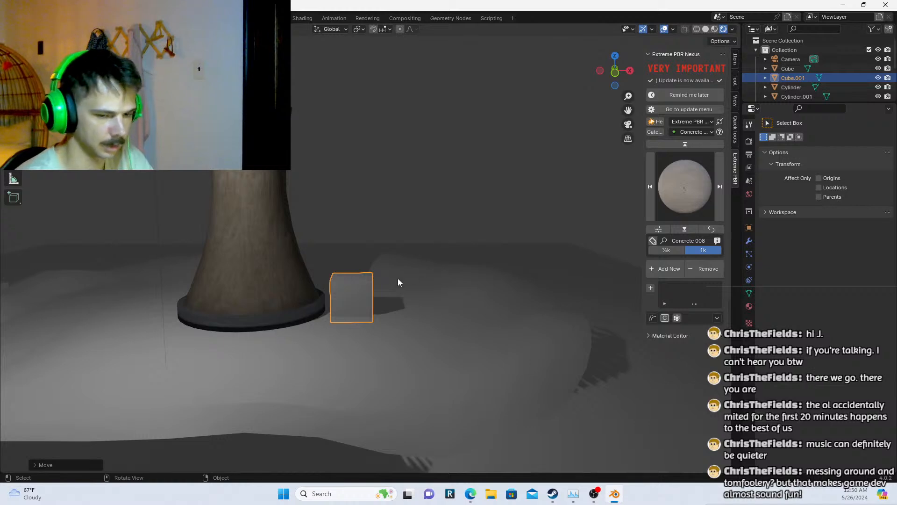
Move the cube into the gap between the two towers and adjust its overall size
scroll(398, 282, up, 3)
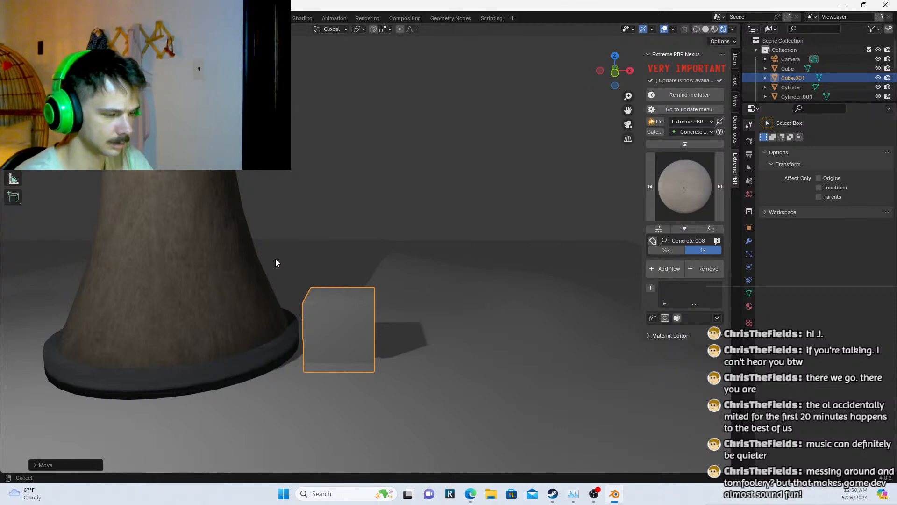
scroll(313, 237, down, 4)
shift+middle_drag(276, 259, 417, 276)
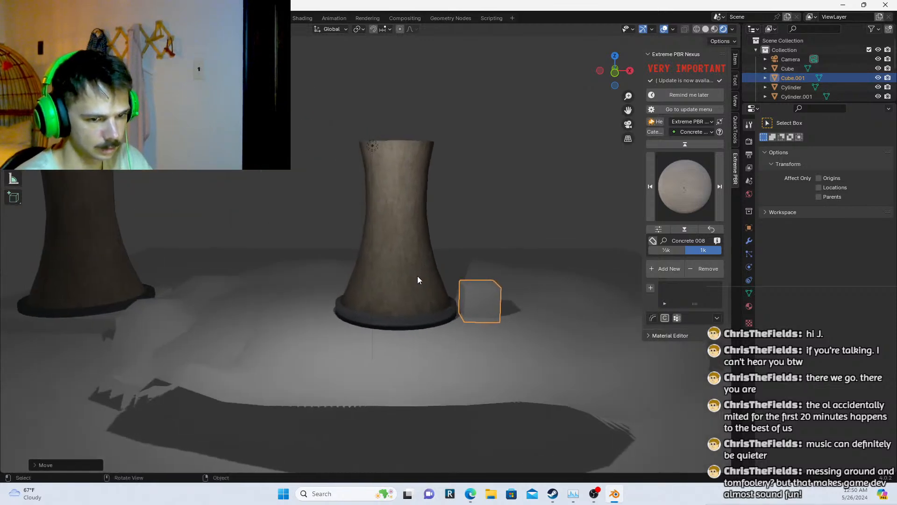
key(g)
click(167, 279)
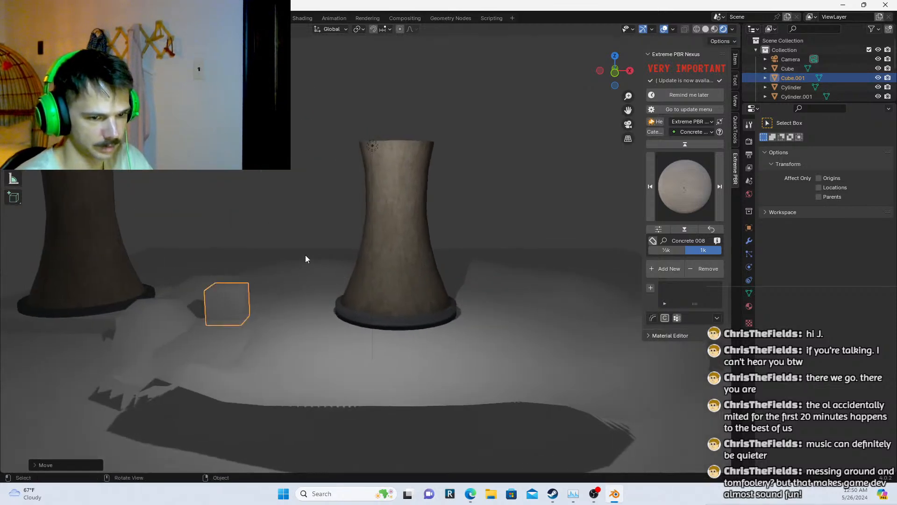
key(s)
click(317, 252)
Extrude the cube building's top face slightly upward and scale the new face slightly inward
shift+middle_drag(231, 257, 354, 267)
scroll(355, 267, up, 6)
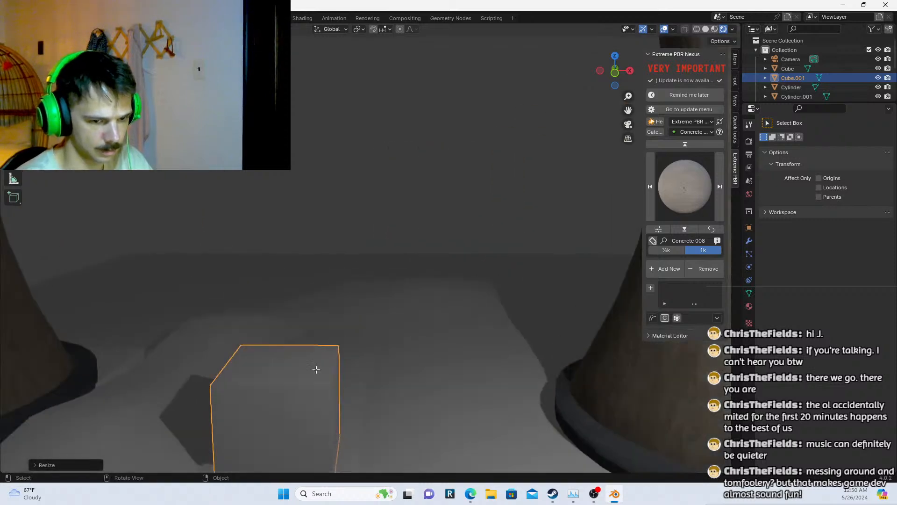
key(Tab)
click(292, 371)
key(e)
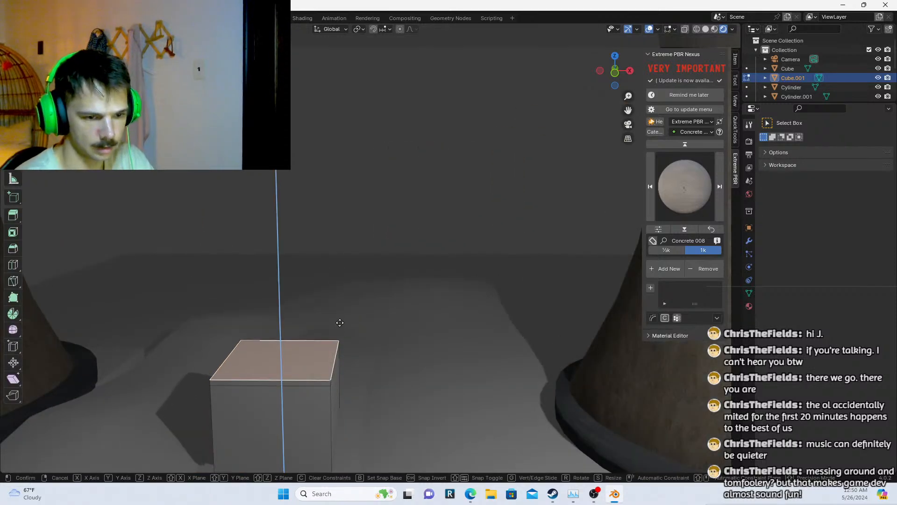
click(340, 323)
key(s)
click(378, 322)
Extrude the building's top face again and scale it in to form a tapered roof
key(e)
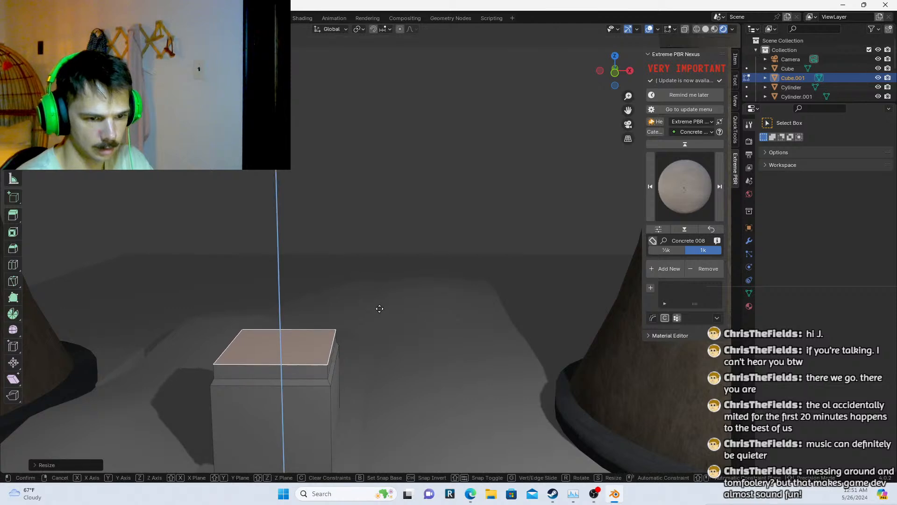
click(369, 308)
key(s)
click(341, 325)
scroll(351, 275, down, 5)
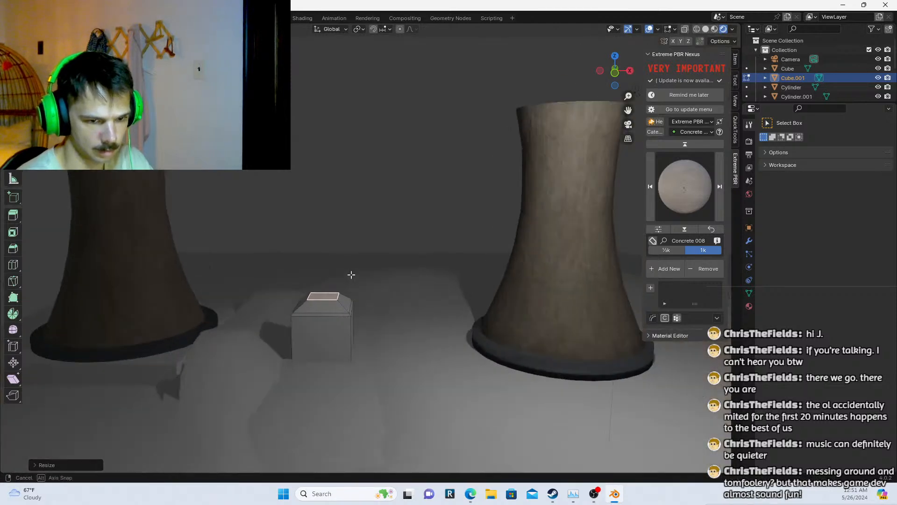
key(Tab)
scroll(353, 279, down, 2)
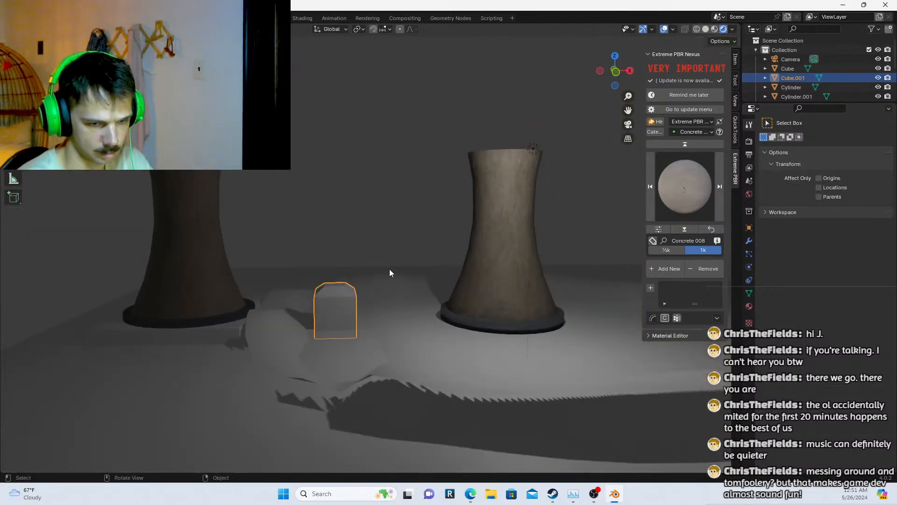
Deselect the building and add a new cube mesh to the scene
right_click(336, 298)
click(335, 298)
click(417, 223)
scroll(416, 223, down, 2)
scroll(417, 226, down, 2)
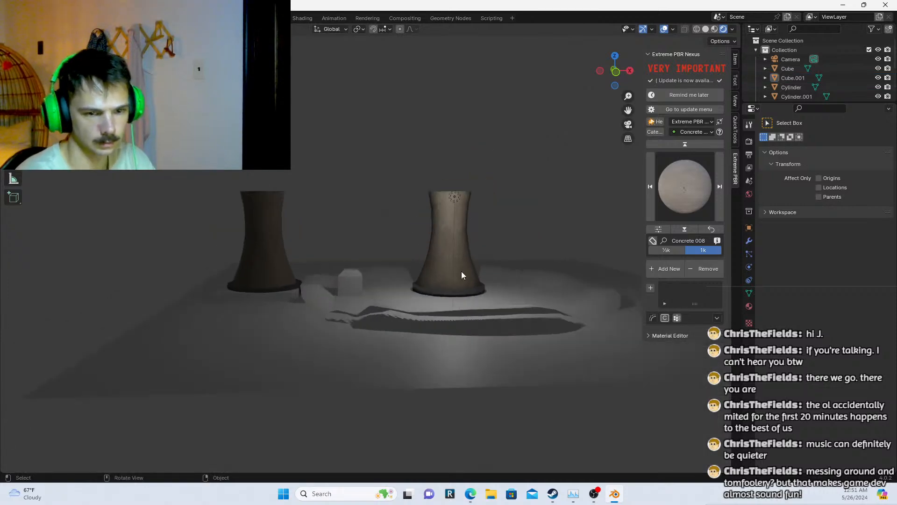
scroll(423, 233, up, 3)
key(shift+a)
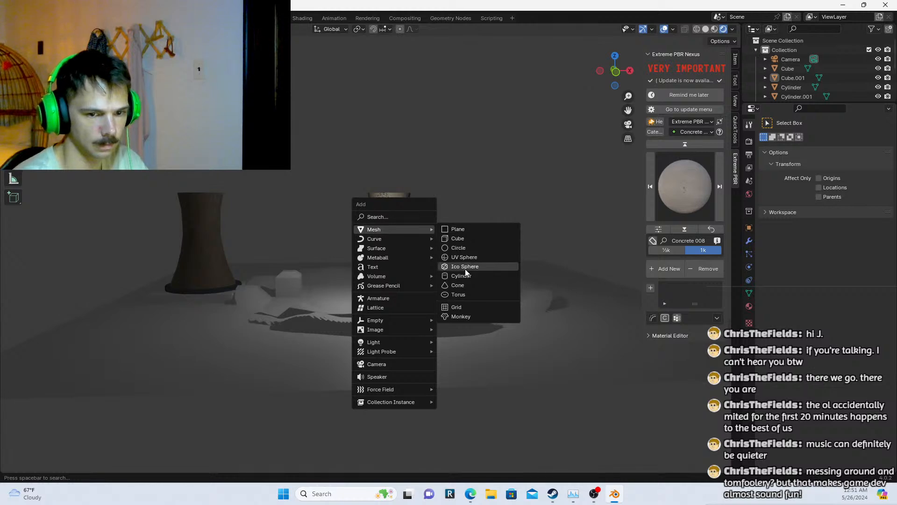
click(474, 238)
scroll(486, 197, down, 3)
scroll(484, 220, up, 5)
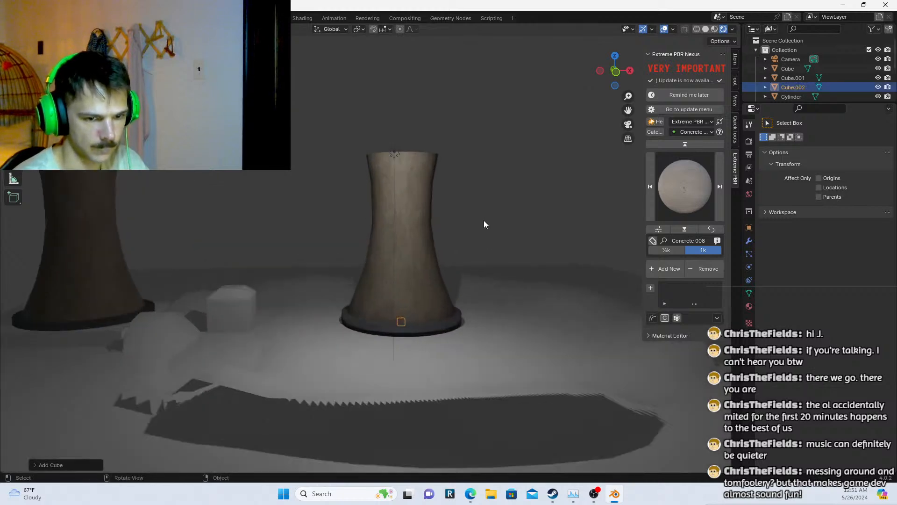
Stretch the new cube along the Z axis into a tall, thin pillar
key(s)
key(z)
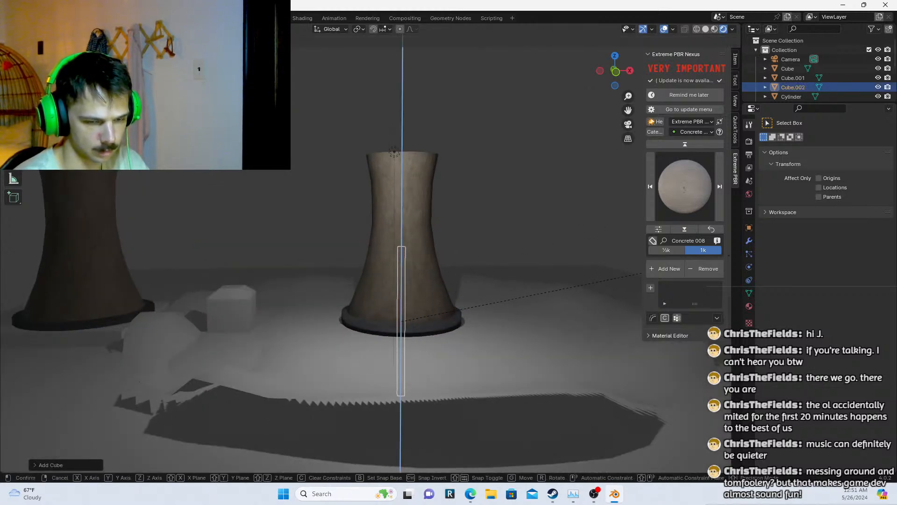
key(Return)
middle_drag(569, 201, 444, 257)
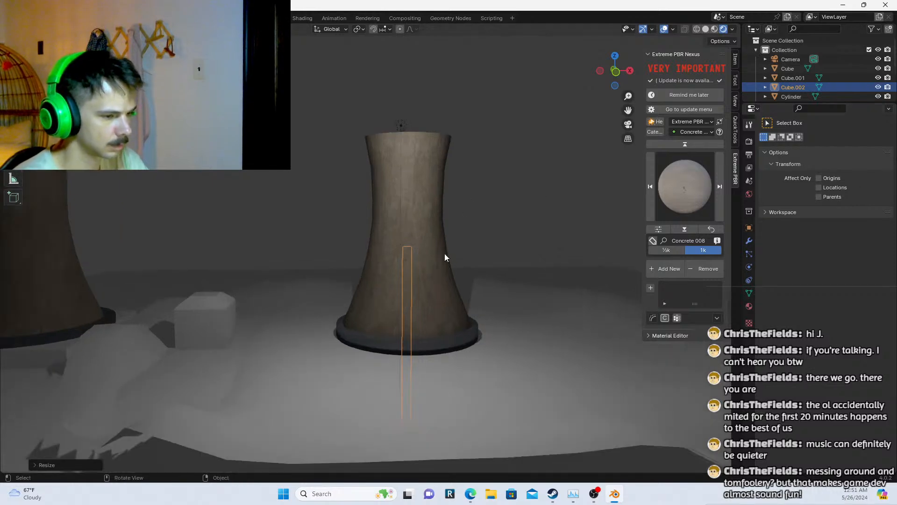
scroll(468, 278, down, 3)
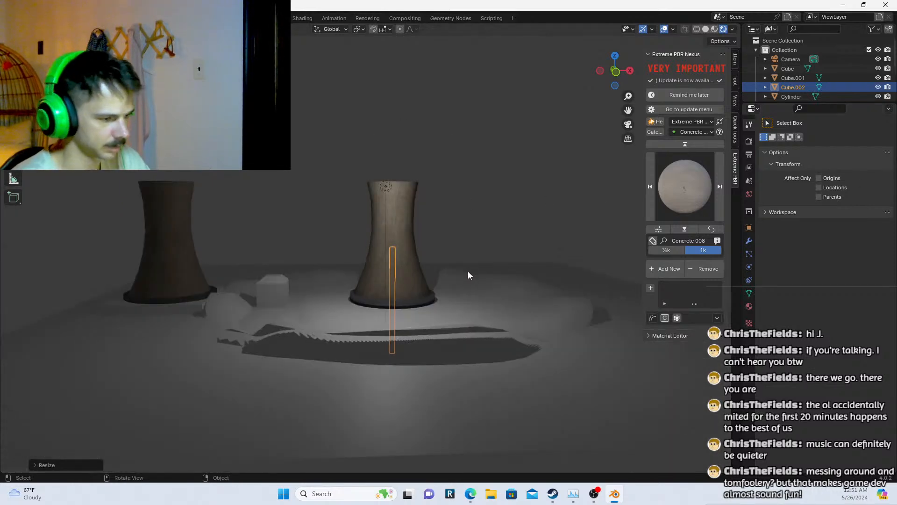
Move the pillar beside the building between the towers and stretch it taller along the Z axis
key(g)
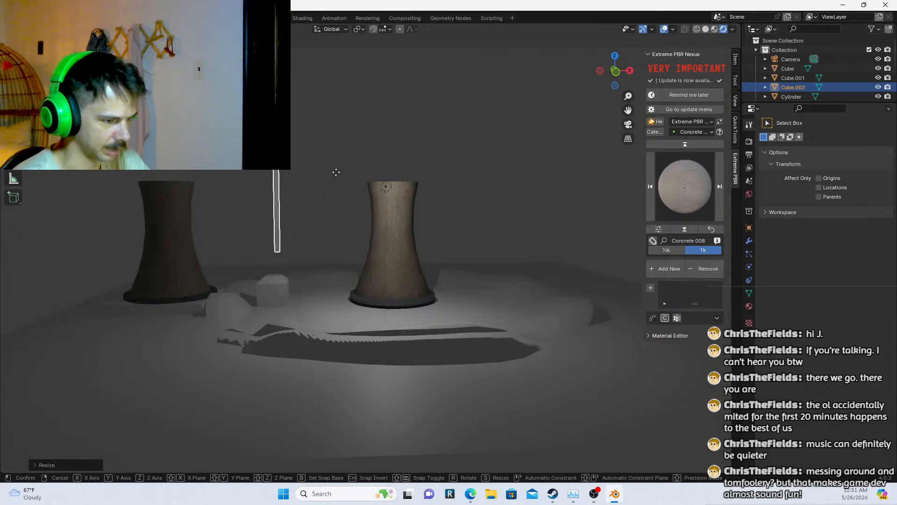
click(310, 241)
key(a)
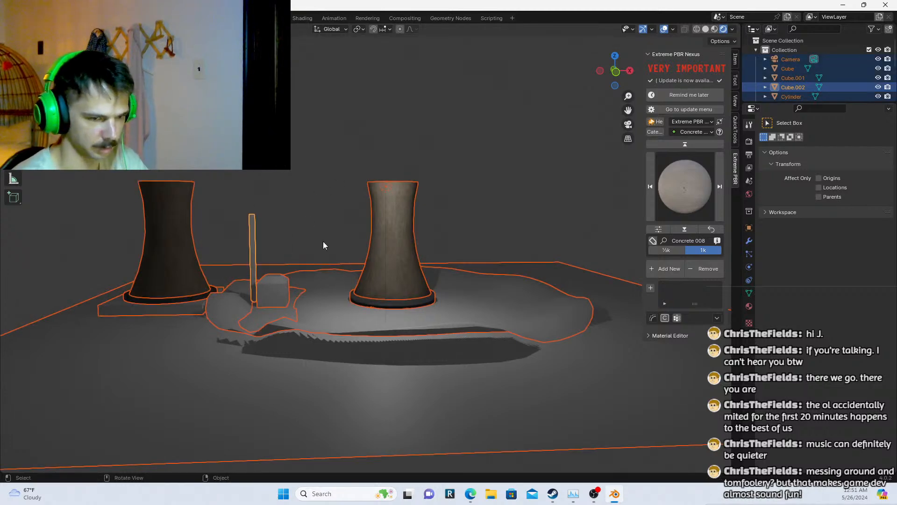
click(312, 200)
click(254, 234)
key(s)
key(z)
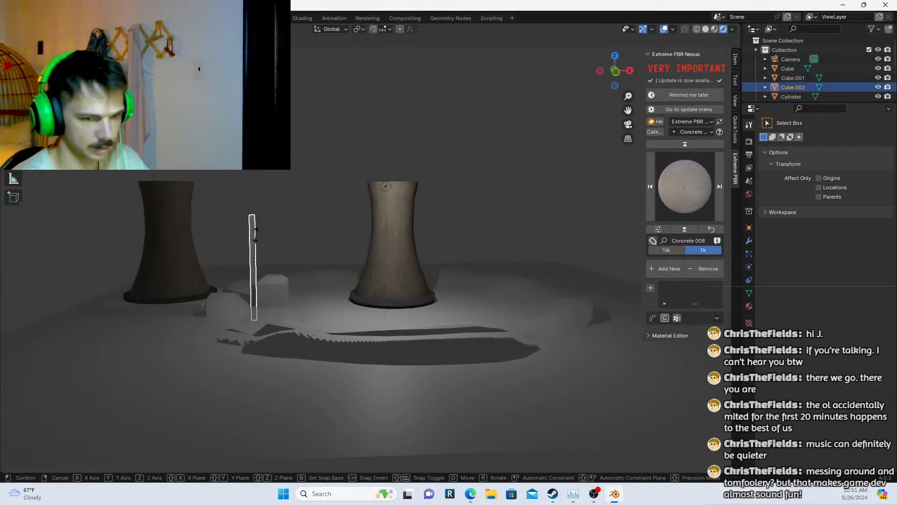
click(278, 229)
Reposition the pillar so it stands beside the building in the gap between the two towers
middle_drag(327, 219, 260, 238)
key(g)
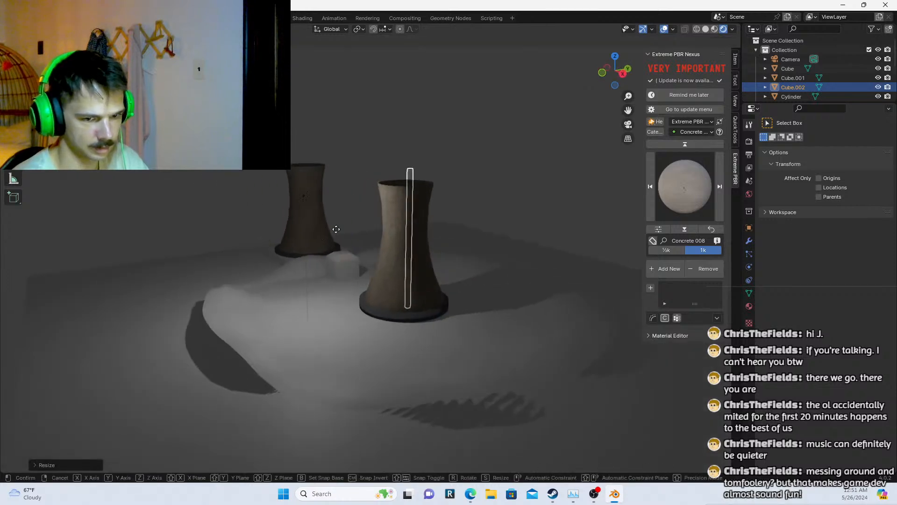
click(328, 207)
middle_drag(243, 207, 351, 211)
scroll(411, 212, up, 3)
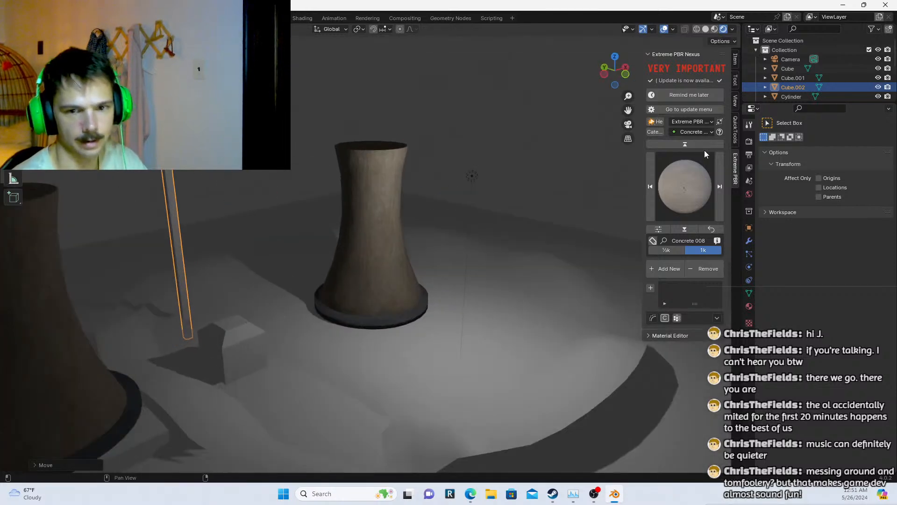
Add a rusty, open-frame Metal Walkway material from the Metal - Grid category to the pillar
click(698, 132)
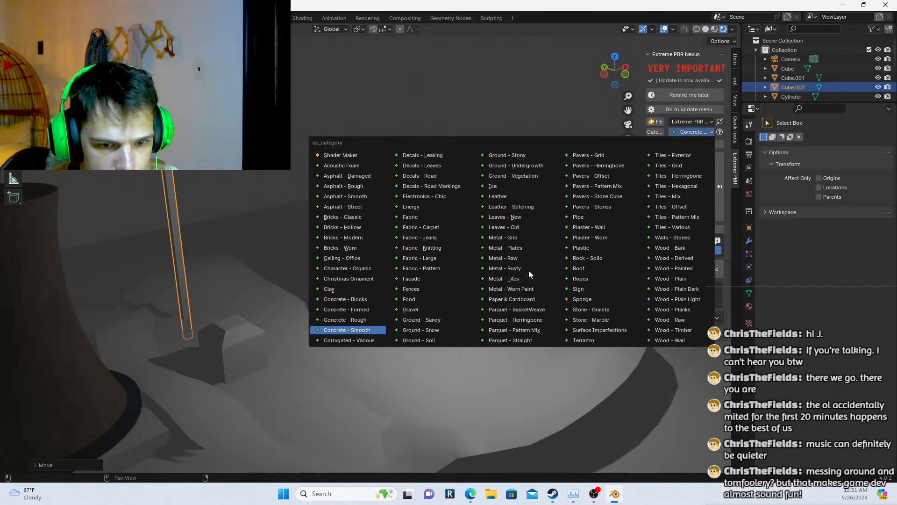
click(523, 239)
click(663, 215)
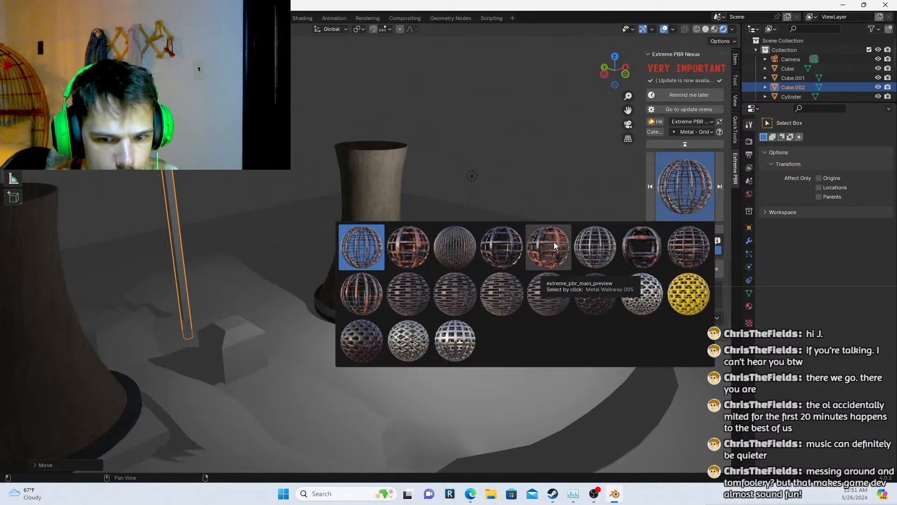
click(643, 247)
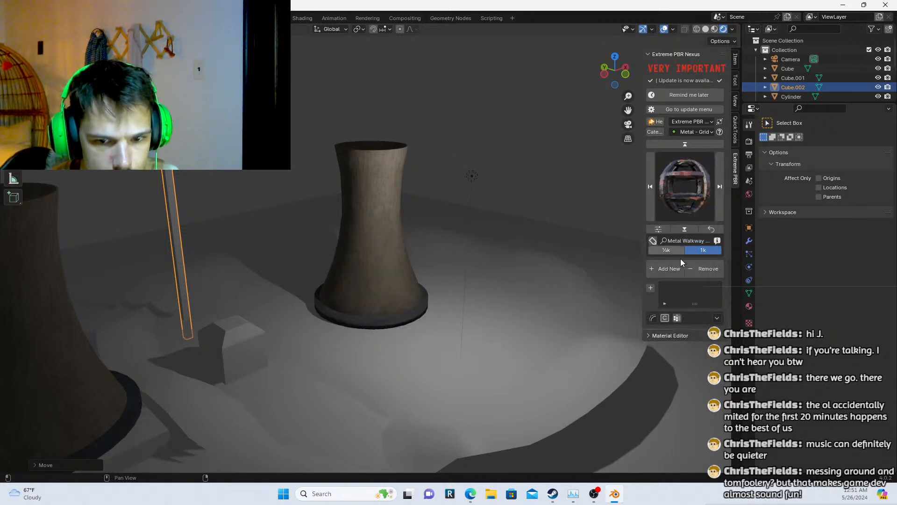
click(663, 265)
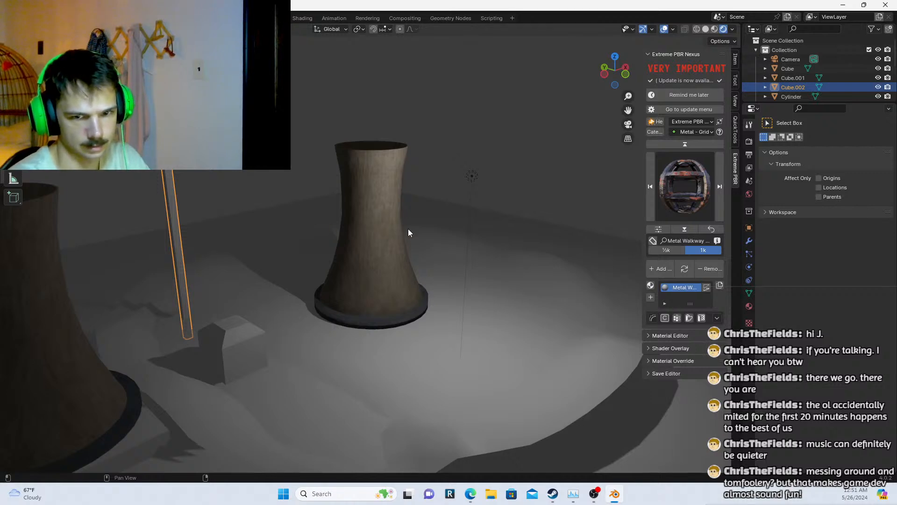
Shift the pillar slightly in height along the Z axis
shift+middle_drag(251, 207, 382, 243)
middle_drag(314, 237, 299, 217)
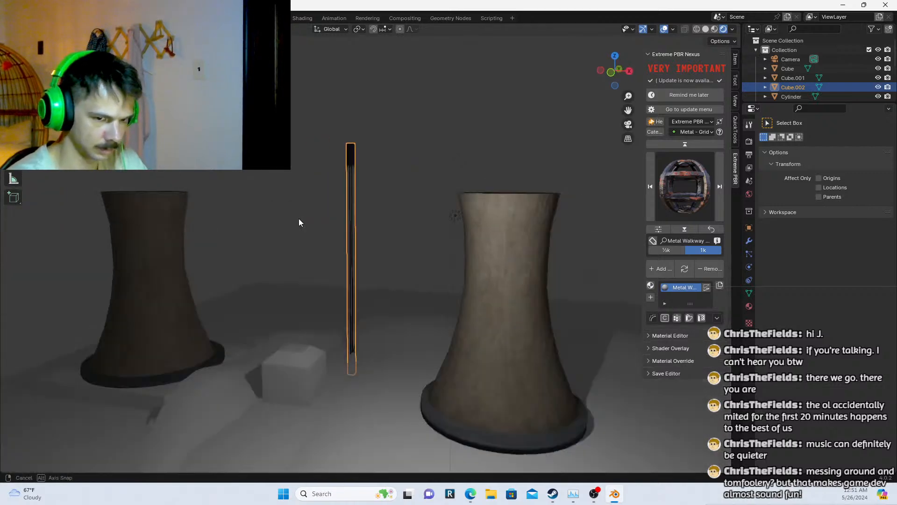
scroll(299, 218, up, 4)
middle_drag(335, 243, 445, 282)
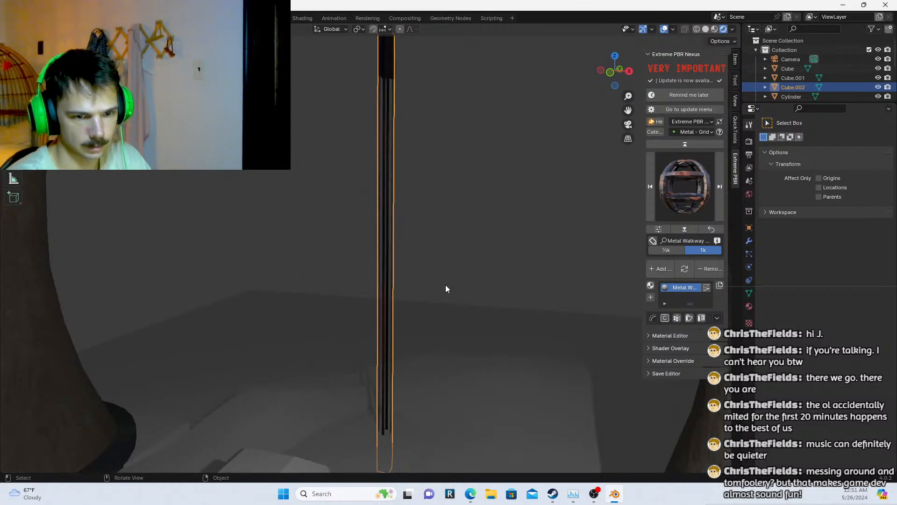
key(g)
key(z)
click(440, 271)
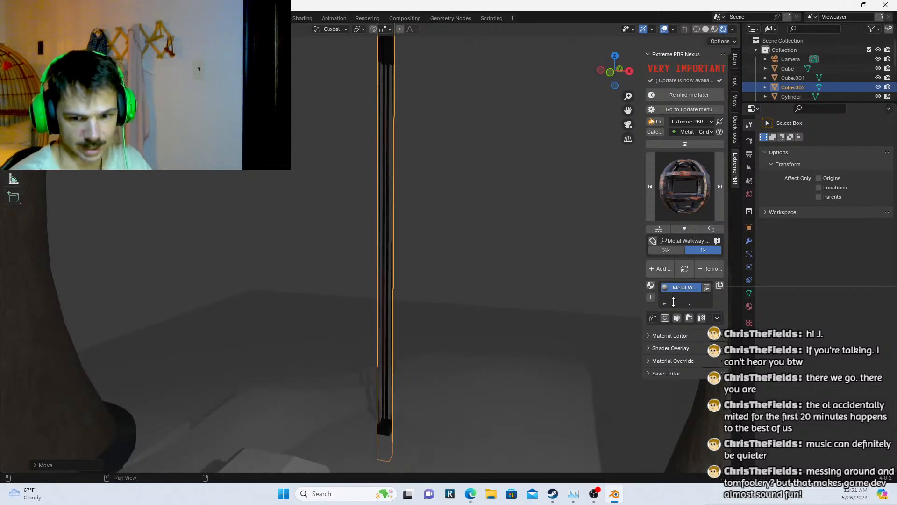
Set the walkway material's uniform scale to 1.200 and its first two axis scales to about 18 and 1.8
click(651, 335)
scroll(662, 343, down, 8)
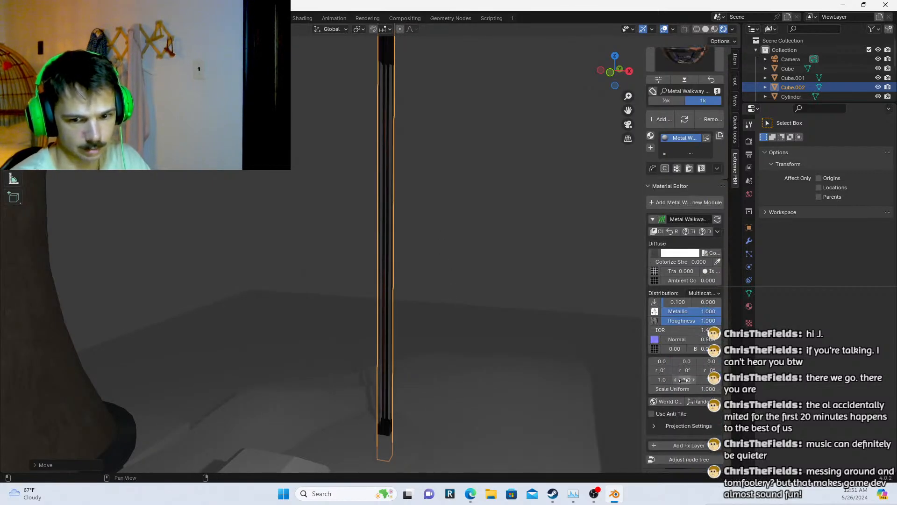
drag(685, 389, 699, 388)
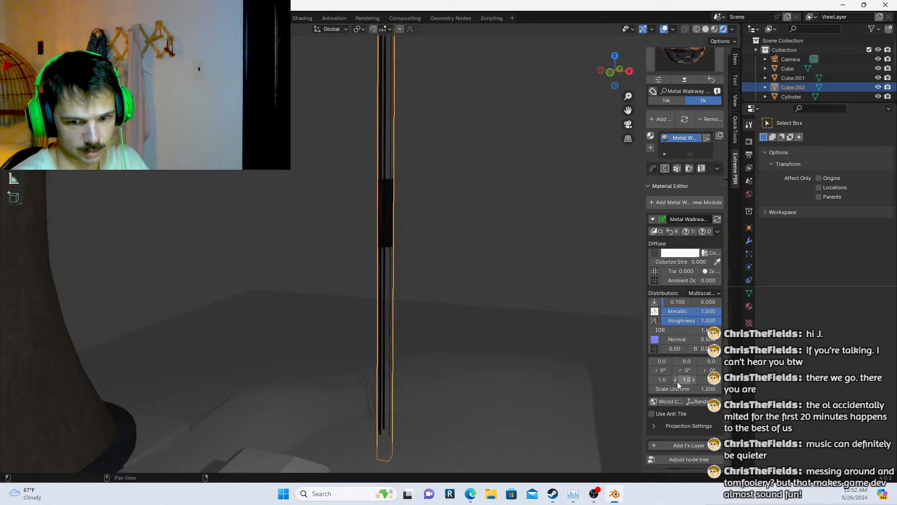
drag(662, 379, 692, 381)
scroll(425, 245, down, 5)
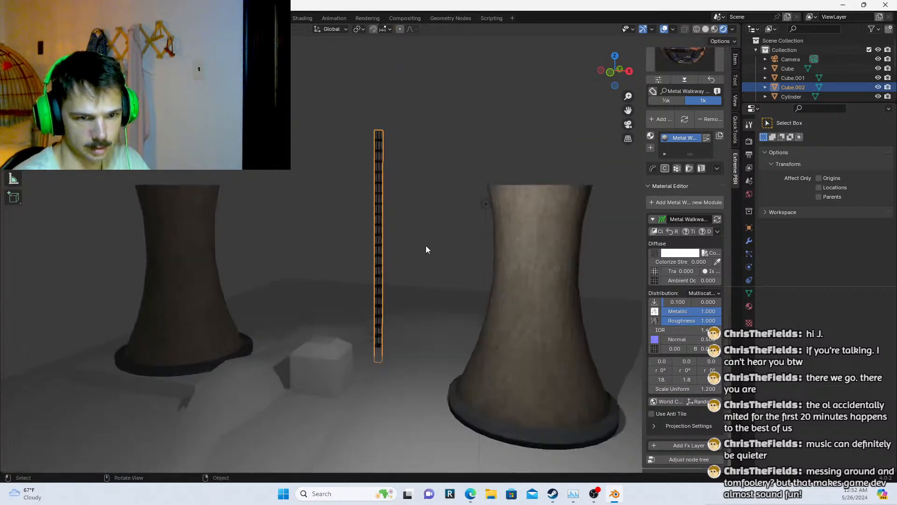
scroll(425, 245, up, 5)
scroll(425, 245, down, 5)
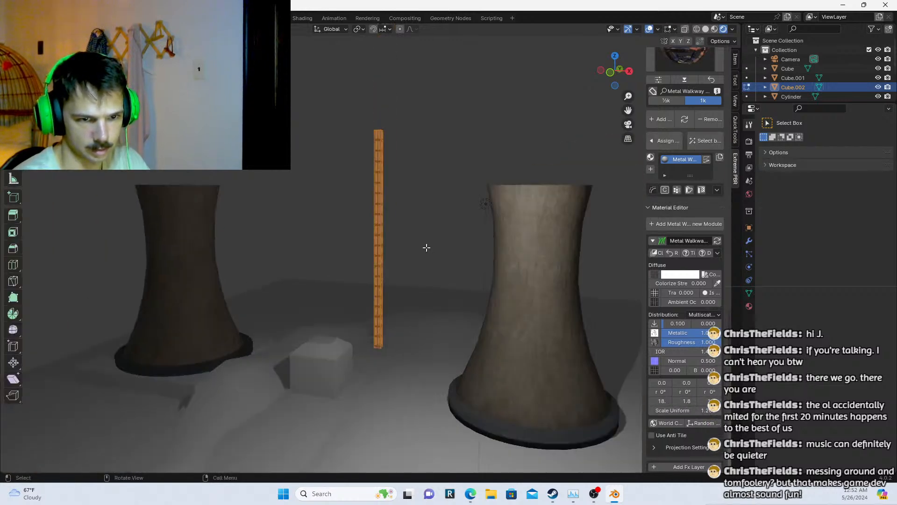
Move the lattice pillar out in front of the building, toward the lit side of the terrain
click(457, 190)
middle_drag(456, 189, 414, 234)
click(357, 212)
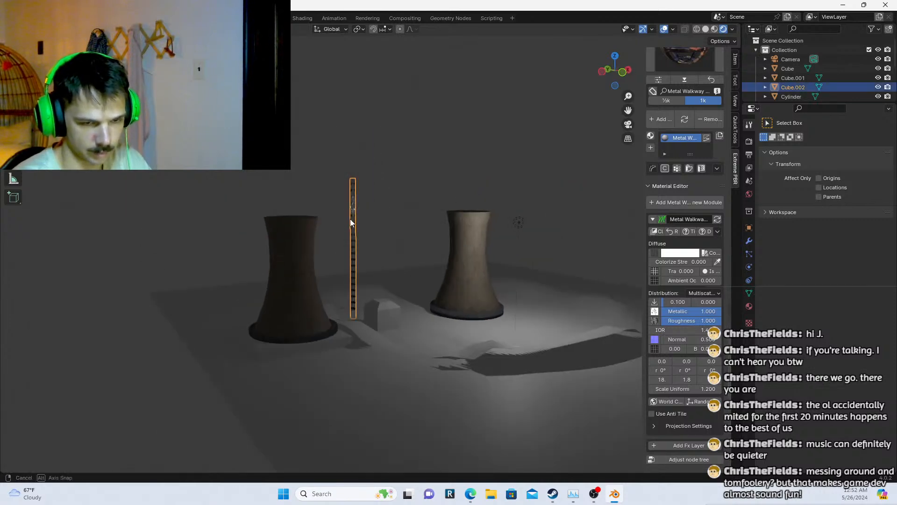
middle_drag(350, 219, 364, 243)
key(g)
click(482, 242)
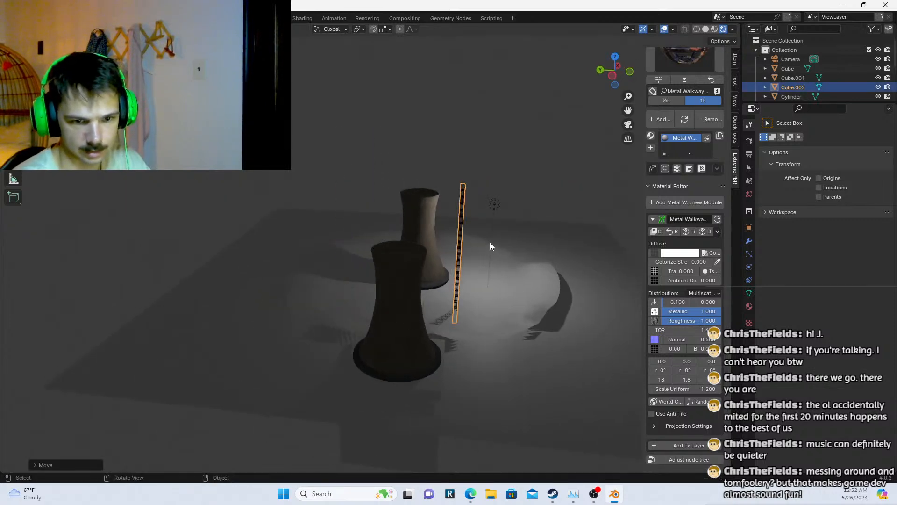
Move the lattice pillar sideways so it stands close to the darker cooling tower
middle_drag(490, 242, 386, 214)
scroll(394, 241, up, 4)
scroll(394, 241, down, 2)
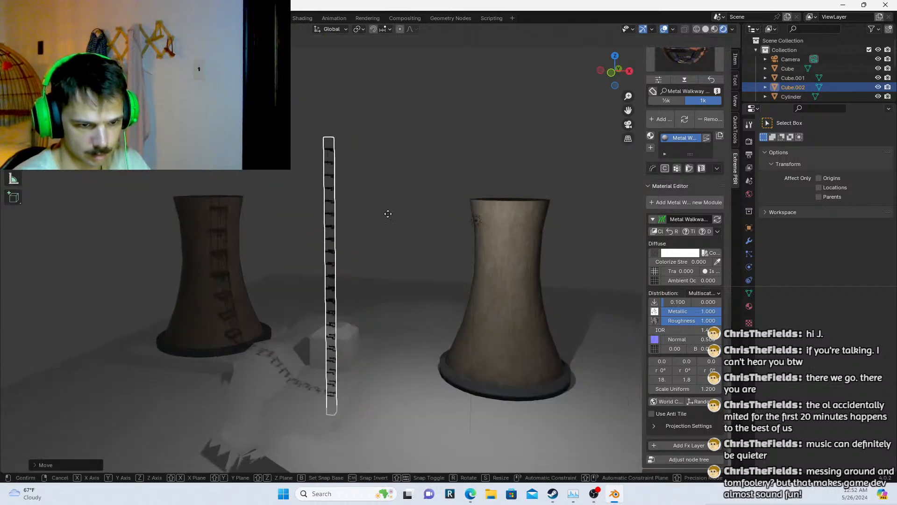
key(g)
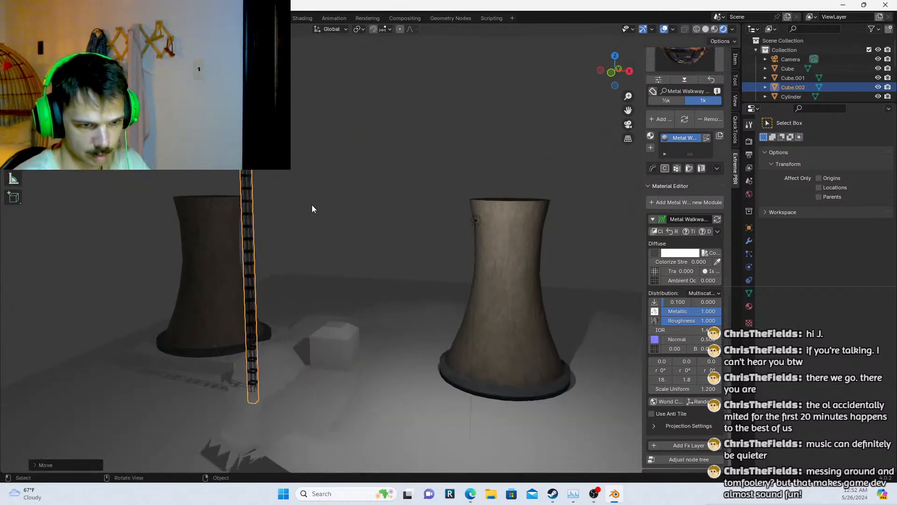
click(312, 205)
click(349, 160)
click(246, 135)
shift+middle_drag(254, 130, 339, 196)
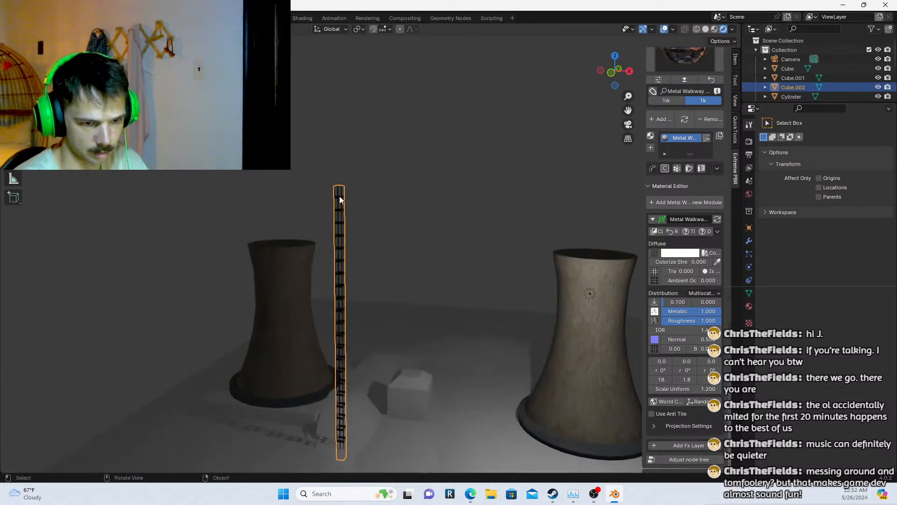
key(KP_Decimal)
scroll(380, 93, down, 4)
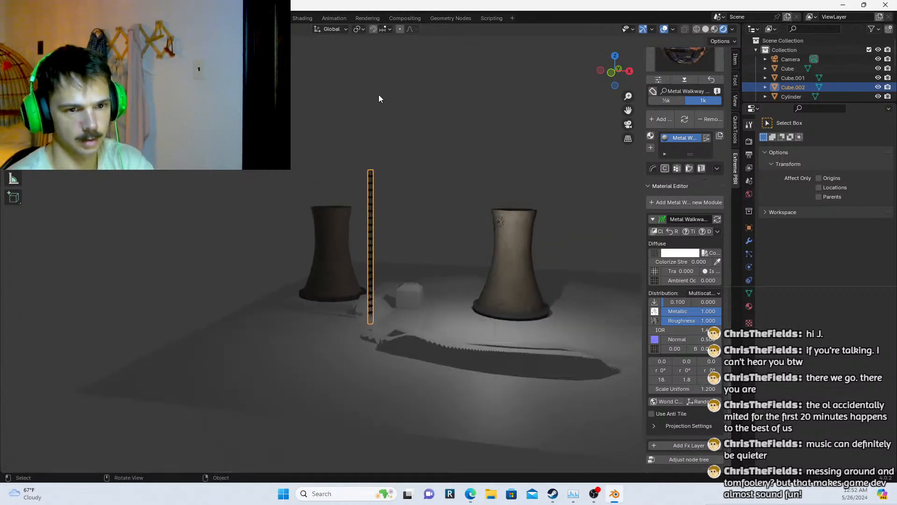
Inset the top face of the lattice pillar and shrink the inner face to a narrower square
middle_drag(379, 94, 391, 226)
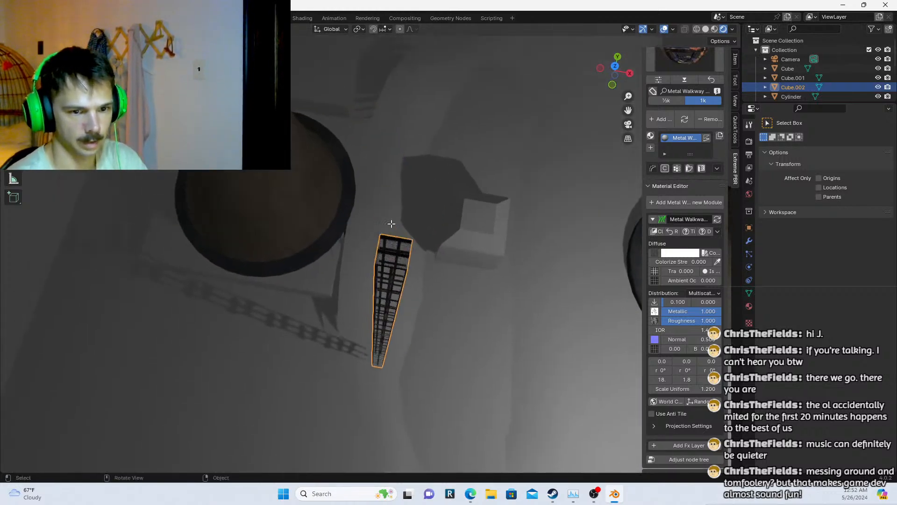
key(Tab)
click(414, 239)
key(i)
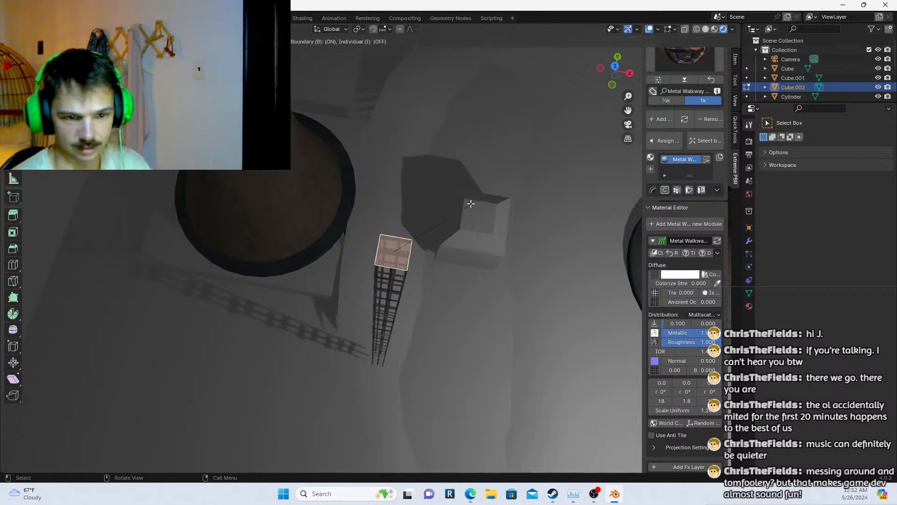
click(374, 272)
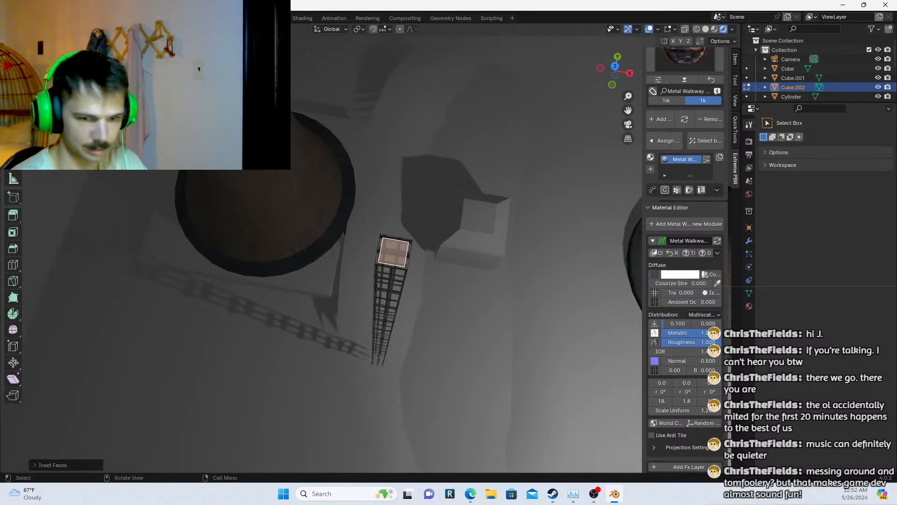
key(s)
click(486, 227)
Extrude the pillar's small inner top face upward into a thin spike and return to Object Mode
middle_drag(486, 227, 441, 208)
key(e)
click(463, 240)
scroll(463, 214, down, 2)
scroll(442, 219, up, 2)
key(Tab)
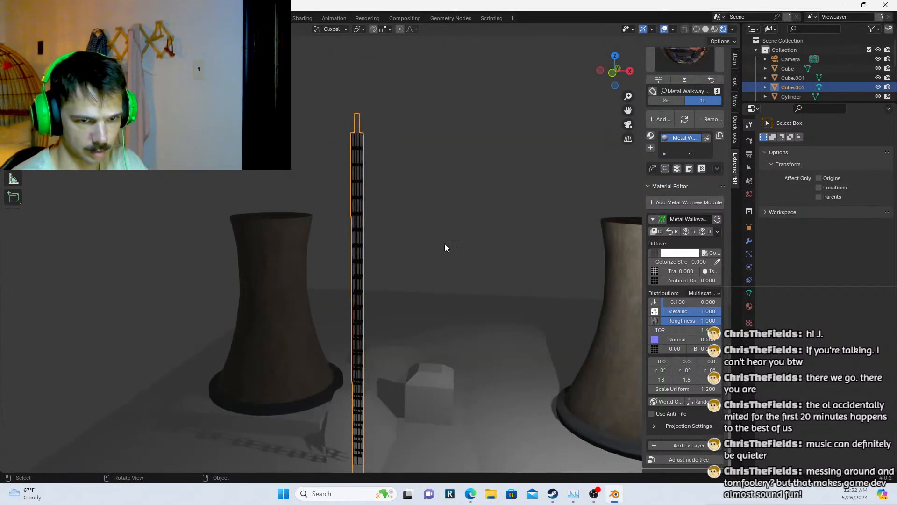
Shorten the lattice pillar along the Z axis and lower it so its base sinks into the terrain
scroll(445, 252, down, 3)
shift+middle_drag(416, 264, 398, 252)
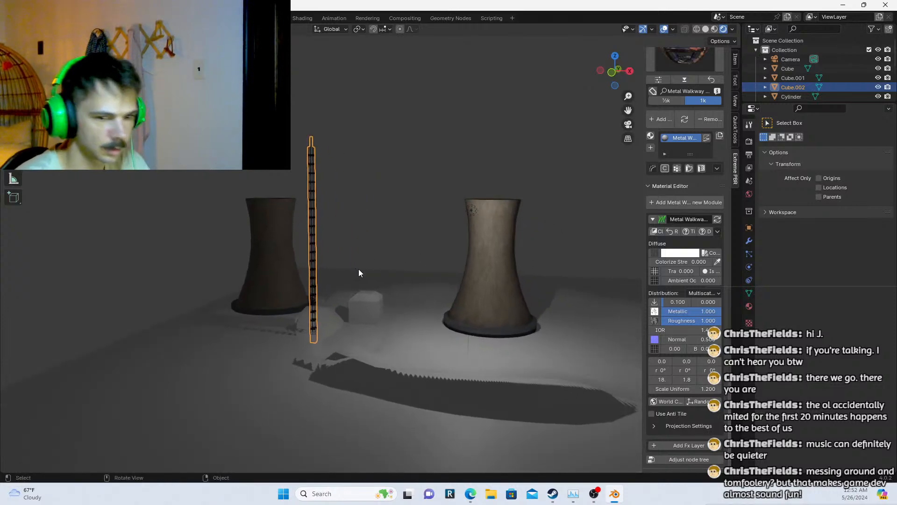
key(s)
key(z)
click(348, 277)
key(g)
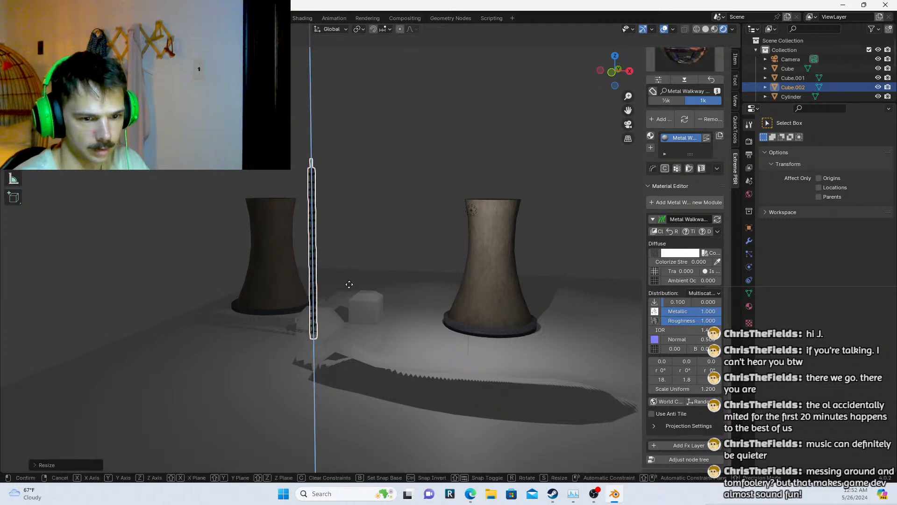
click(344, 297)
Duplicate the lattice pillar, place the copy just beside the original, and deselect it
key(shift+d)
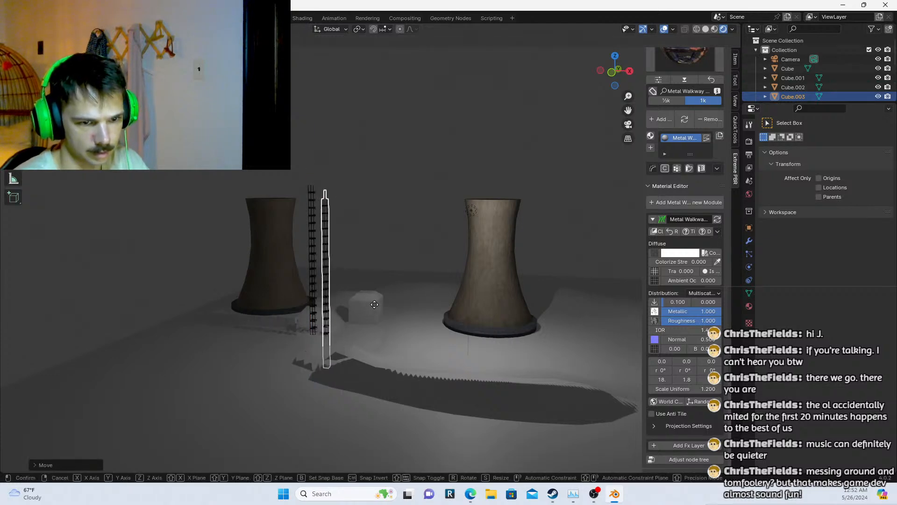
click(366, 304)
middle_drag(366, 304, 391, 304)
key(g)
click(477, 301)
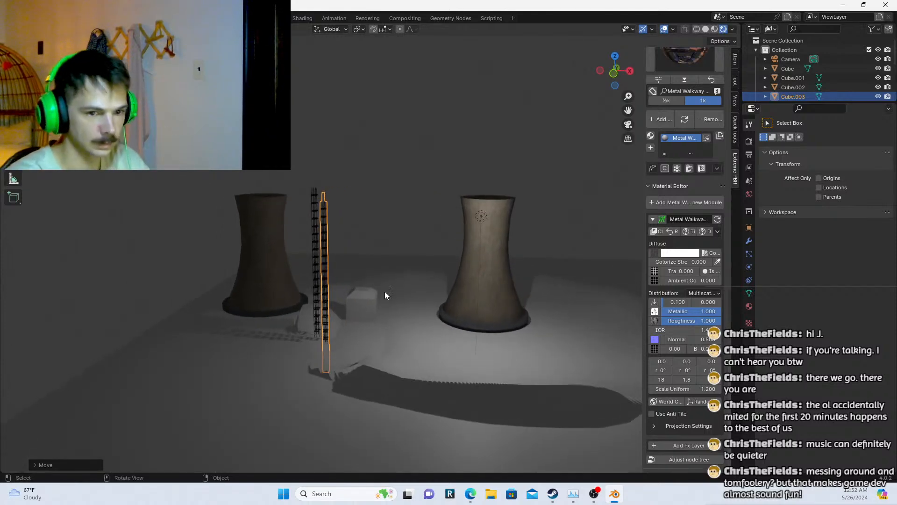
click(390, 73)
Give the large flat ground plane a new material with a light blue base color
scroll(378, 186, down, 4)
middle_drag(378, 186, 343, 210)
scroll(341, 268, up, 5)
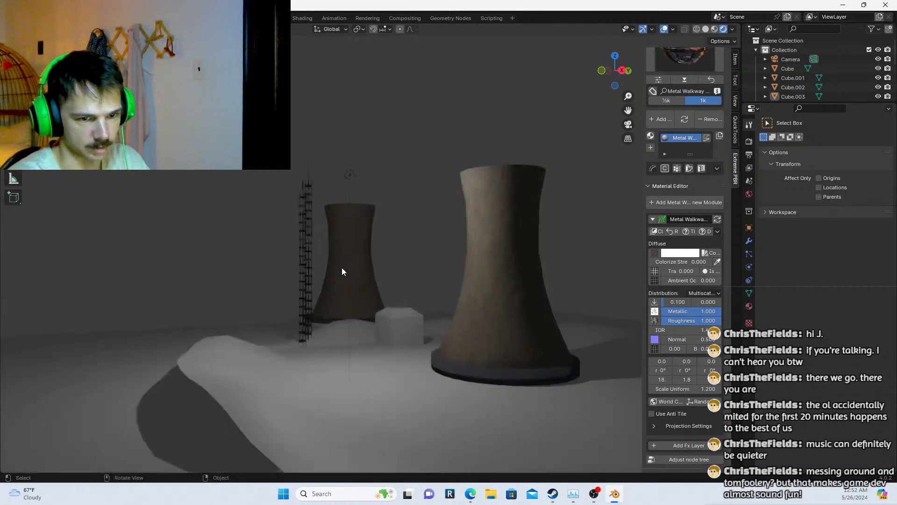
middle_drag(341, 267, 399, 315)
click(555, 264)
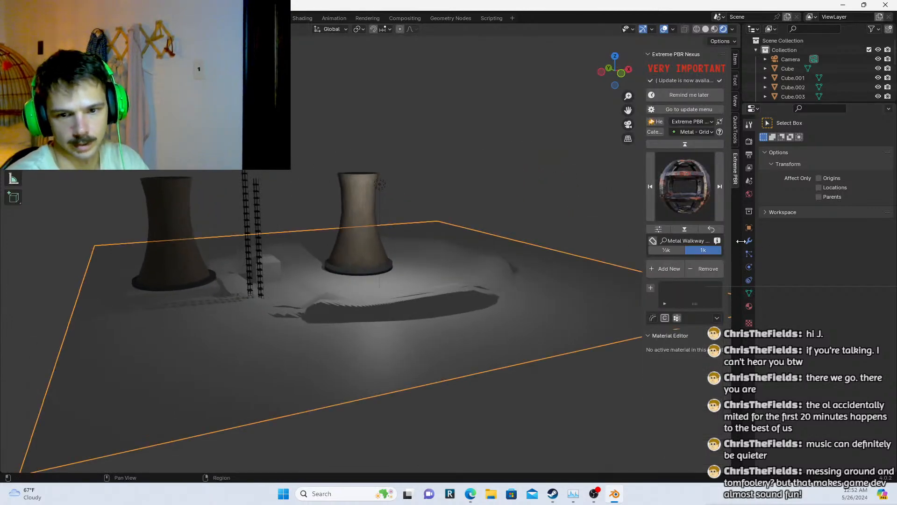
click(749, 306)
click(801, 182)
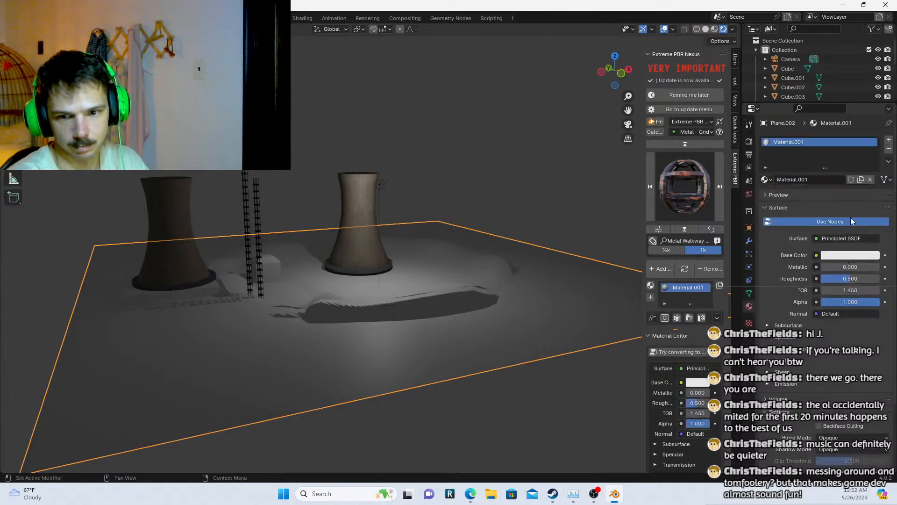
click(848, 256)
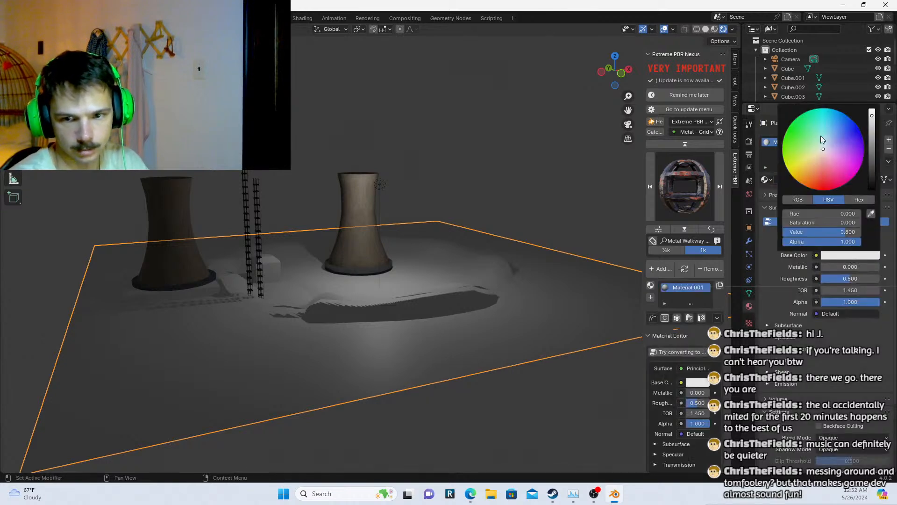
drag(821, 136, 833, 136)
click(492, 145)
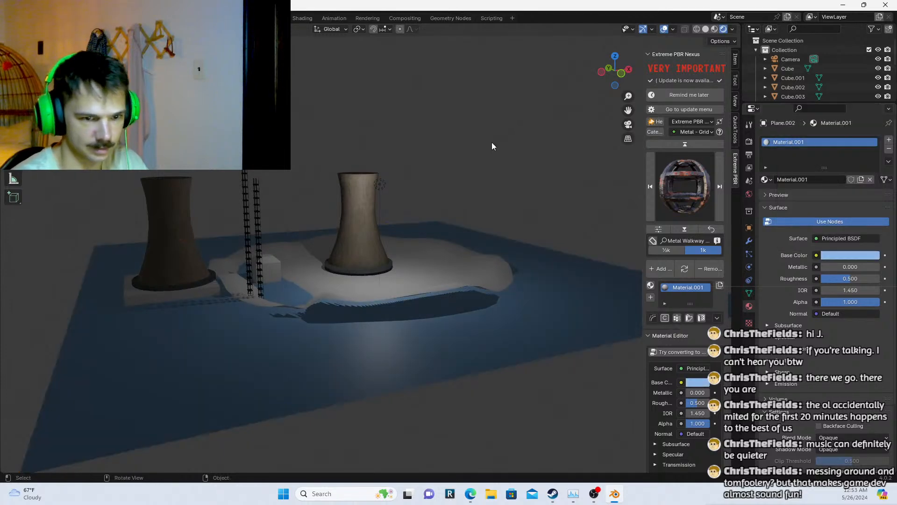
Select the terrain mound around the lit cooling tower and open it for sculpting
middle_drag(492, 144, 441, 170)
click(347, 303)
middle_drag(347, 303, 414, 321)
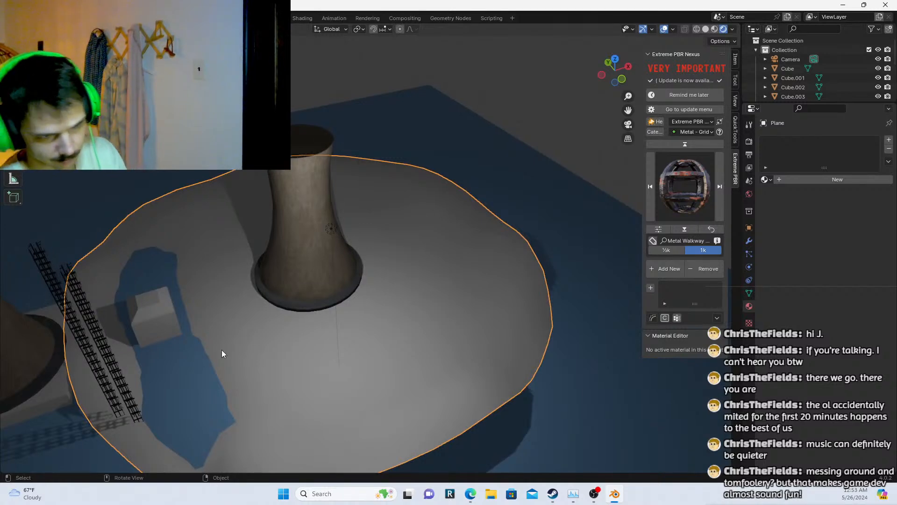
middle_drag(255, 284, 228, 232)
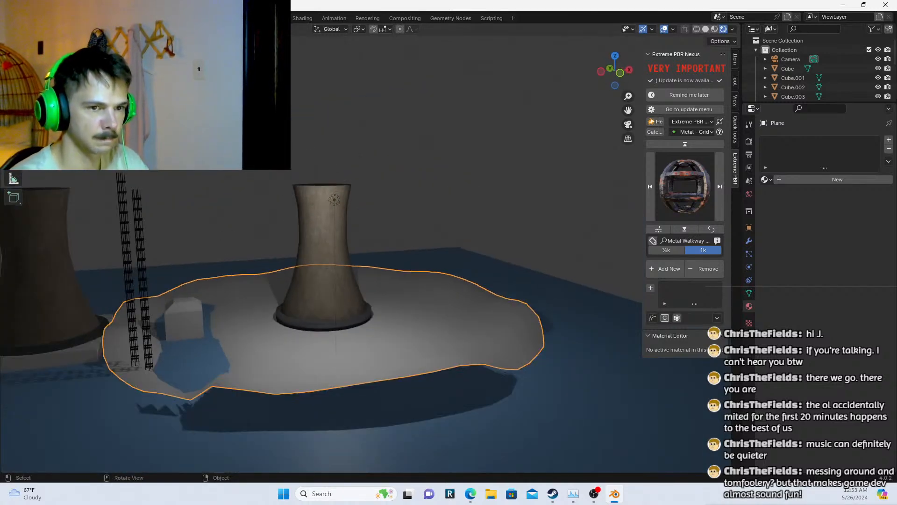
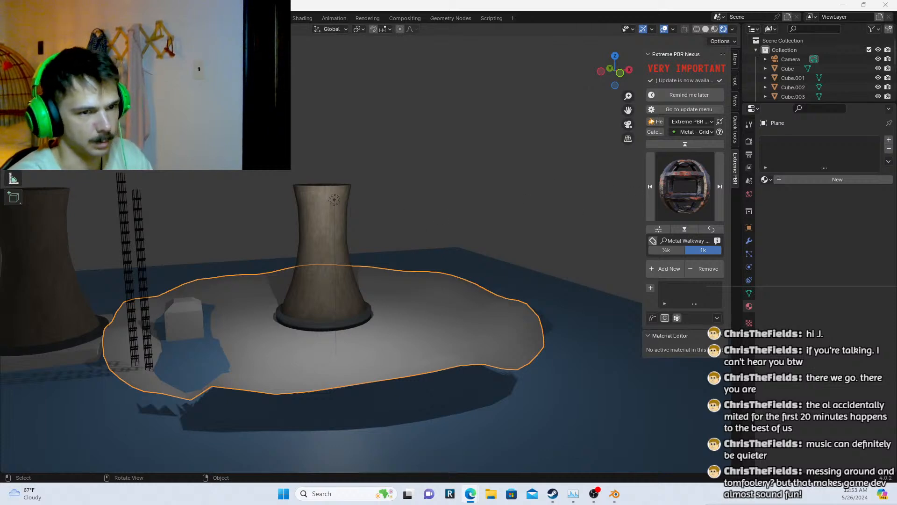
click(298, 18)
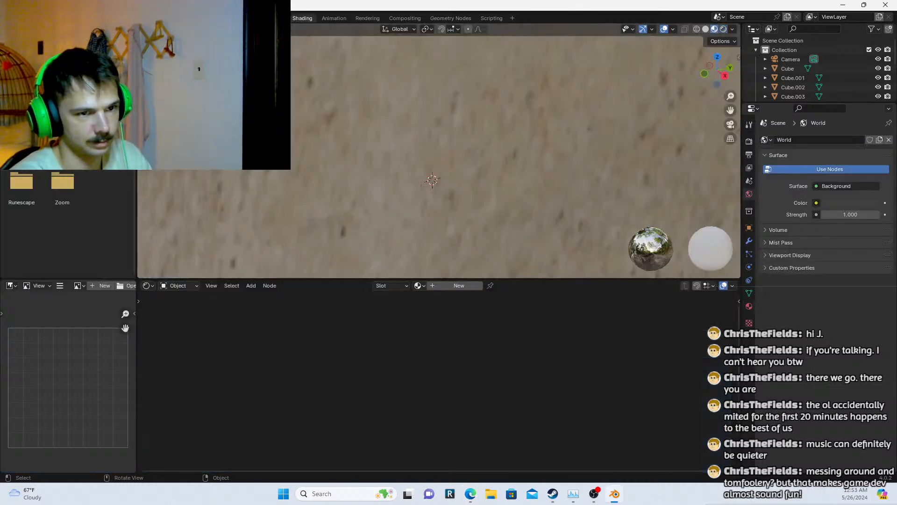
click(228, 18)
click(196, 18)
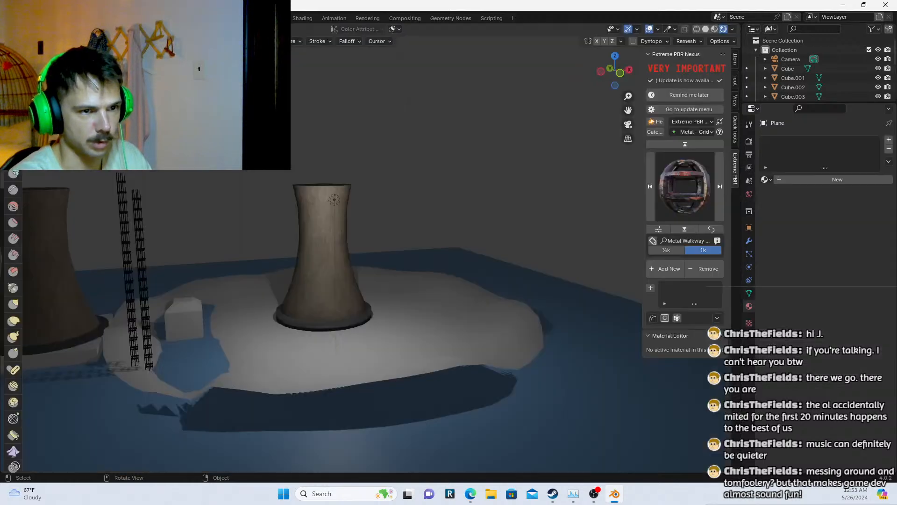
click(163, 18)
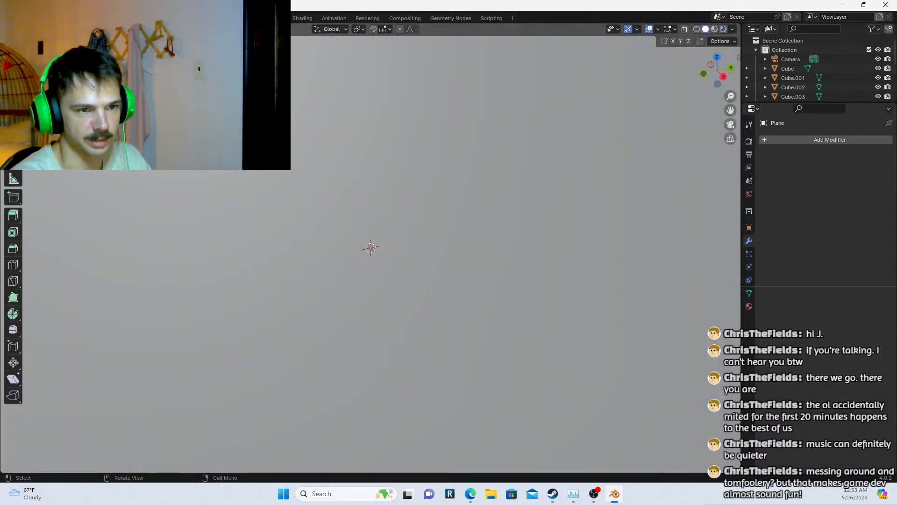
click(196, 18)
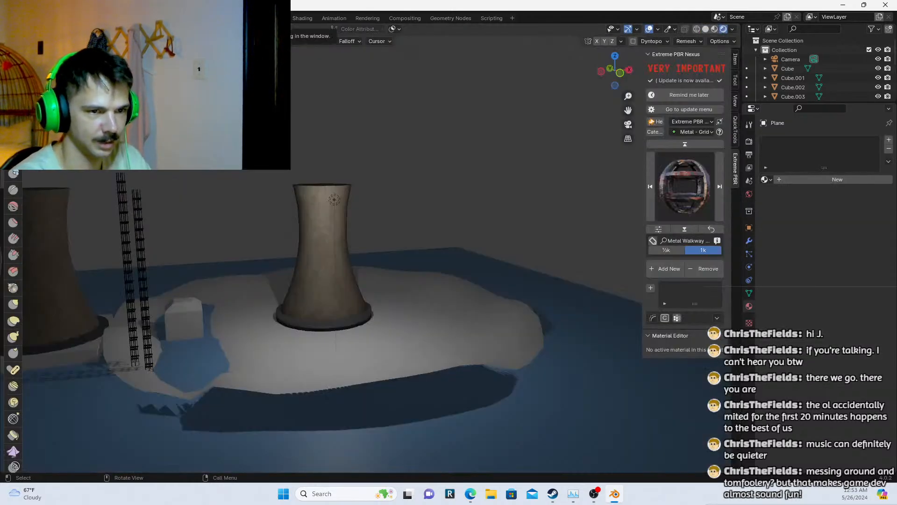
click(163, 18)
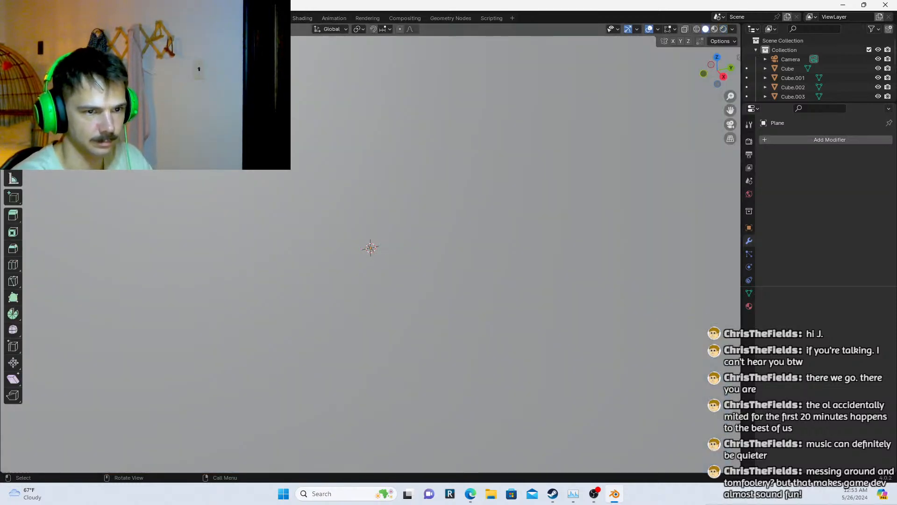
click(196, 18)
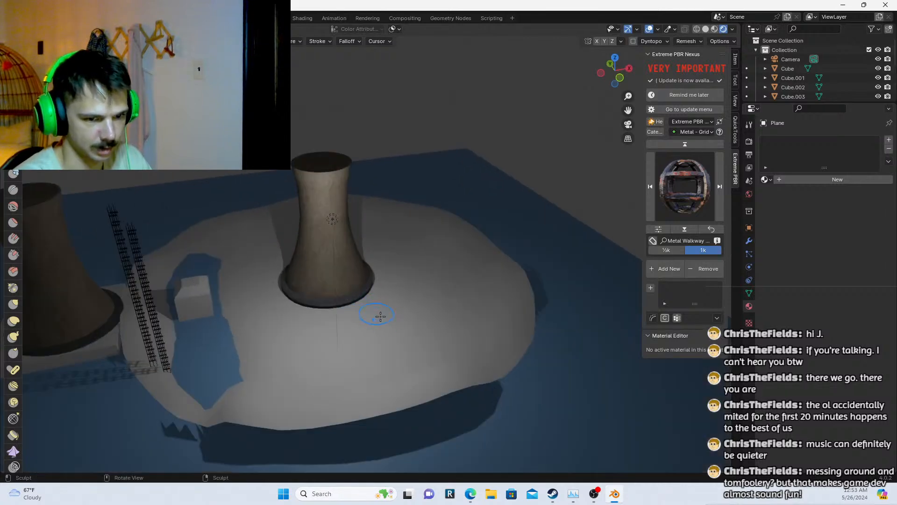
Enlarge the sculpting brush and lower the terrain's front edge below the blue plane
shift+middle_drag(380, 316, 382, 268)
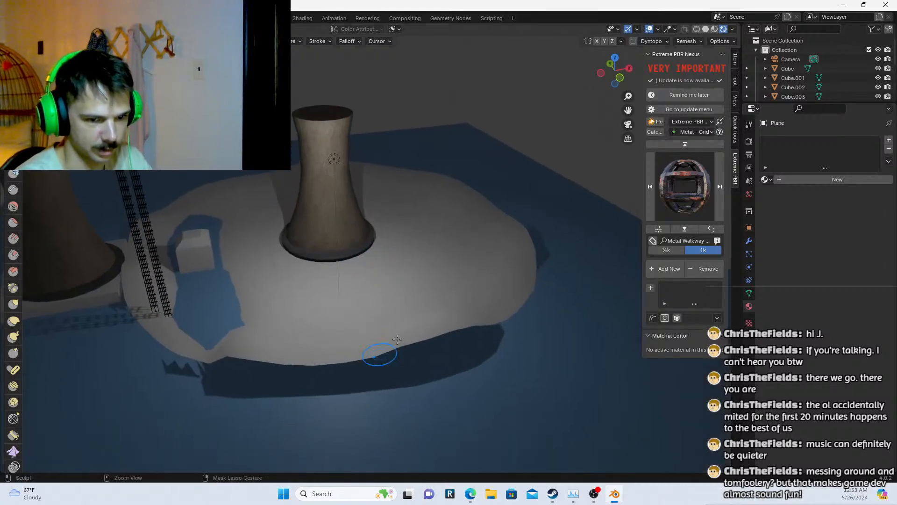
middle_drag(381, 360, 380, 363)
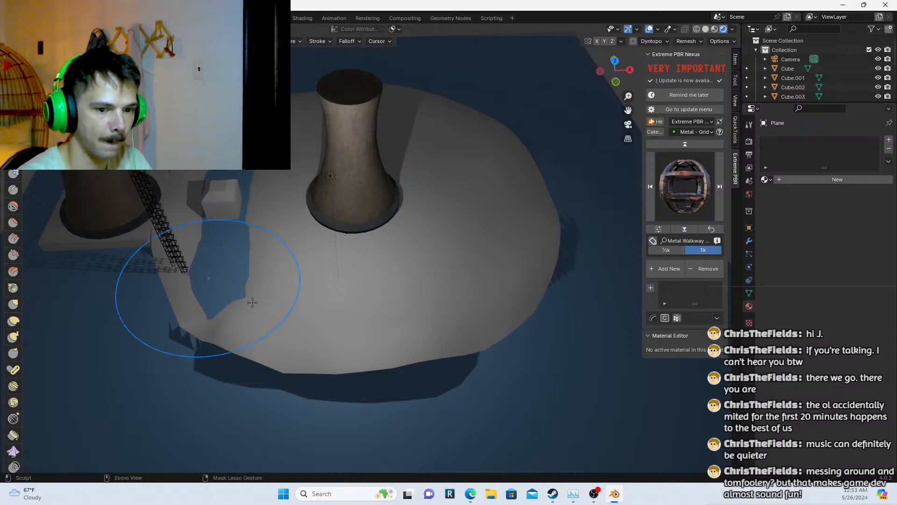
middle_drag(551, 404, 470, 362)
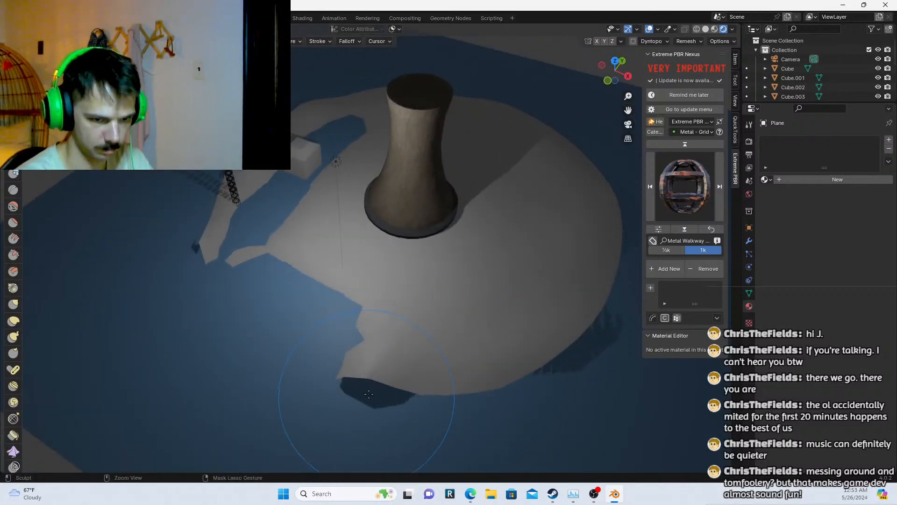
click(312, 387)
mouse_move(378, 387)
ctrl+mouse_down()
mouse_move(444, 385)
mouse_move(346, 384)
mouse_move(307, 367)
mouse_move(434, 388)
ctrl+mouse_up()
shift+middle_drag(442, 387, 290, 374)
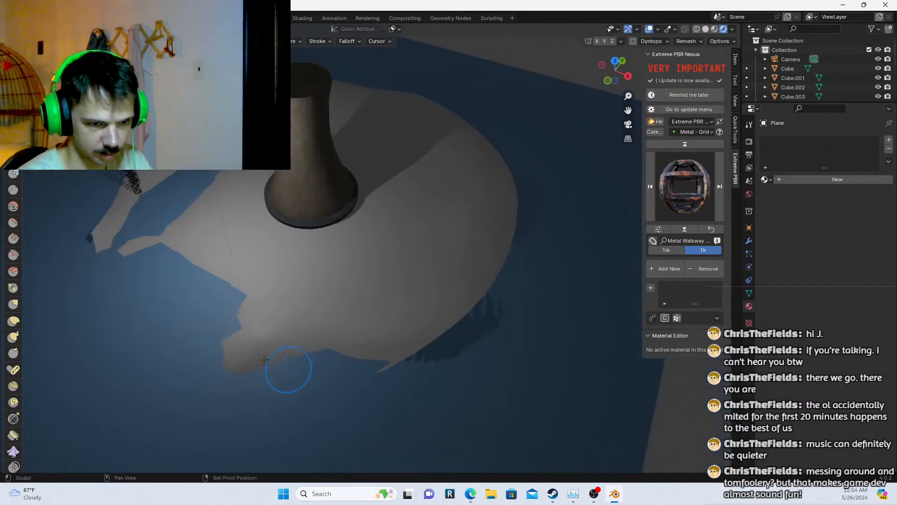
Resize the brush and carve down the terrain's outer edge around the lit tower into an irregular shoreline
key(f)
click(498, 371)
mouse_move(398, 341)
ctrl+mouse_down()
mouse_move(434, 346)
mouse_move(507, 310)
ctrl+mouse_up()
middle_drag(507, 310, 445, 320)
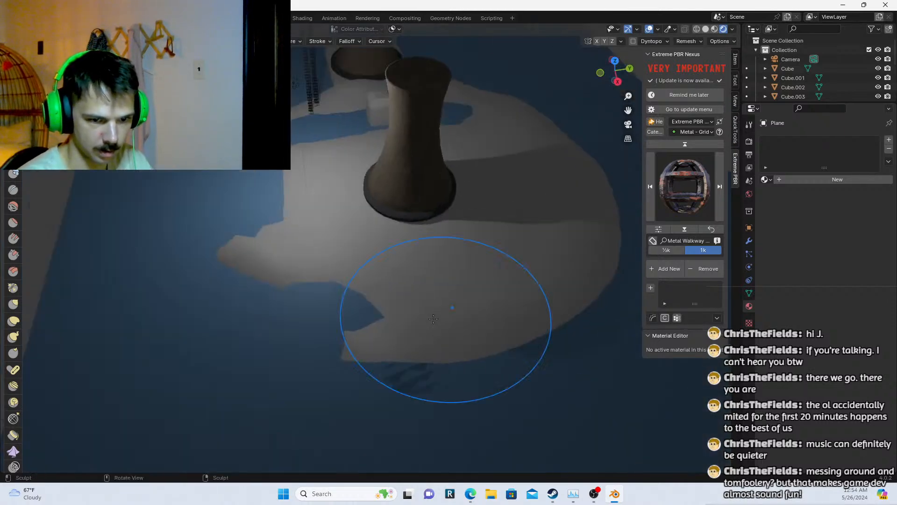
mouse_move(445, 327)
ctrl+mouse_down()
mouse_move(414, 354)
mouse_move(512, 344)
ctrl+mouse_up()
middle_drag(512, 344, 438, 368)
ctrl+drag(438, 369, 474, 435)
mouse_move(475, 434)
middle_down()
mouse_move(410, 360)
mouse_move(429, 327)
middle_up()
mouse_move(332, 356)
ctrl+mouse_down()
mouse_move(518, 365)
mouse_move(560, 381)
ctrl+mouse_up()
shift+middle_drag(575, 388, 402, 379)
mouse_move(401, 381)
ctrl+mouse_down()
mouse_move(507, 264)
mouse_move(502, 206)
mouse_move(475, 154)
mouse_move(378, 156)
ctrl+mouse_up()
middle_drag(254, 198, 312, 210)
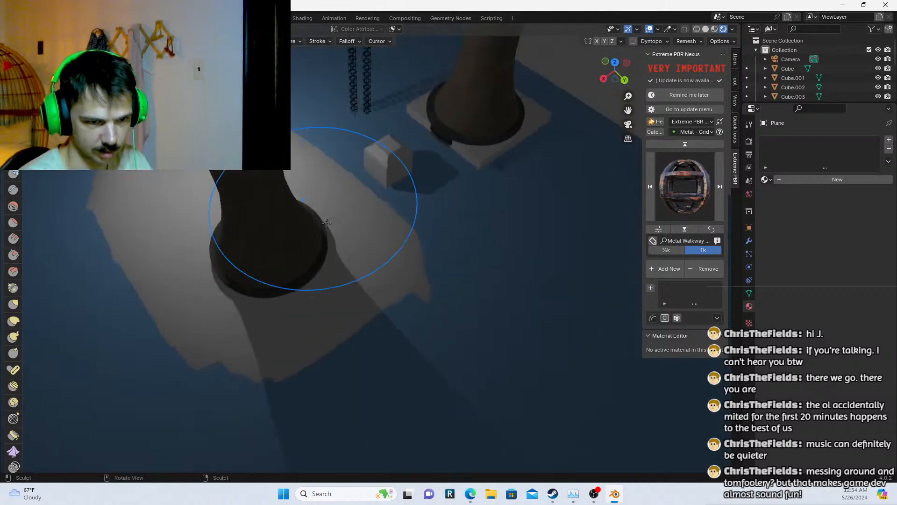
Reduce the brush size and raise uneven ridges along the shoreline around the lit tower
key(f)
click(388, 229)
mouse_move(182, 341)
mouse_down()
mouse_move(253, 402)
mouse_move(360, 323)
mouse_move(388, 206)
mouse_move(364, 159)
mouse_move(320, 127)
mouse_up()
middle_drag(321, 126, 384, 133)
drag(190, 208, 150, 367)
mouse_move(224, 294)
middle_down()
mouse_move(252, 280)
mouse_move(281, 318)
middle_up()
drag(280, 318, 217, 233)
middle_drag(321, 342, 280, 310)
drag(243, 313, 476, 304)
middle_drag(477, 304, 383, 285)
drag(321, 252, 453, 258)
middle_drag(454, 258, 293, 207)
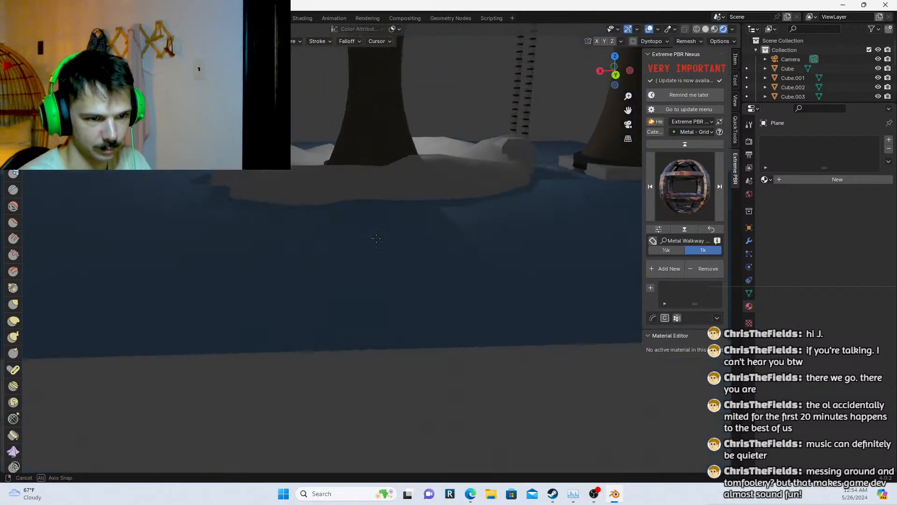
Sculpt jagged notches and outcrops along the island's front shoreline below the lit cooling tower
middle_drag(413, 205, 320, 220)
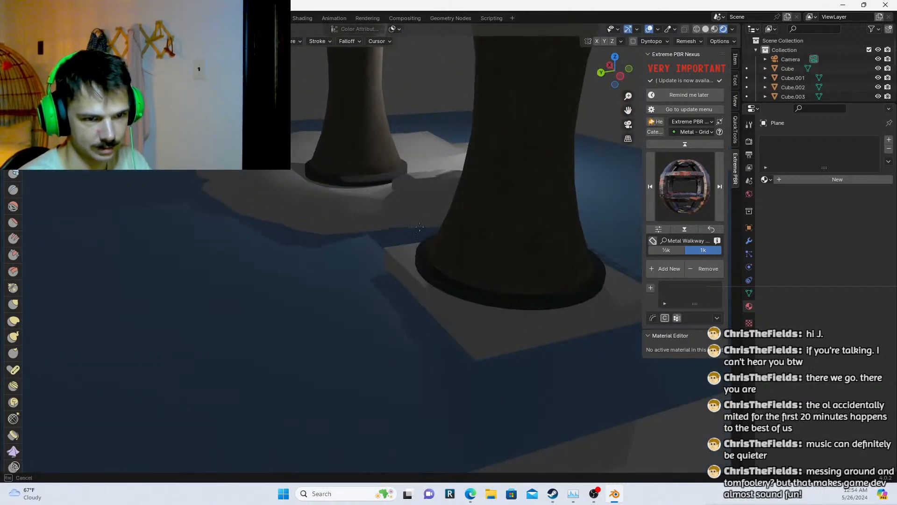
mouse_move(452, 244)
middle_down()
mouse_move(271, 228)
mouse_move(296, 256)
middle_up()
scroll(296, 256, up, 3)
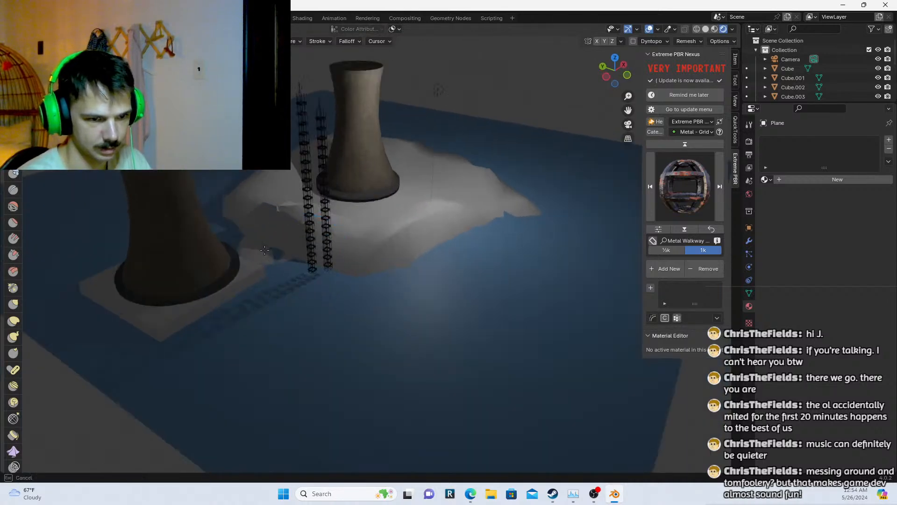
middle_drag(407, 285, 349, 242)
drag(337, 258, 415, 273)
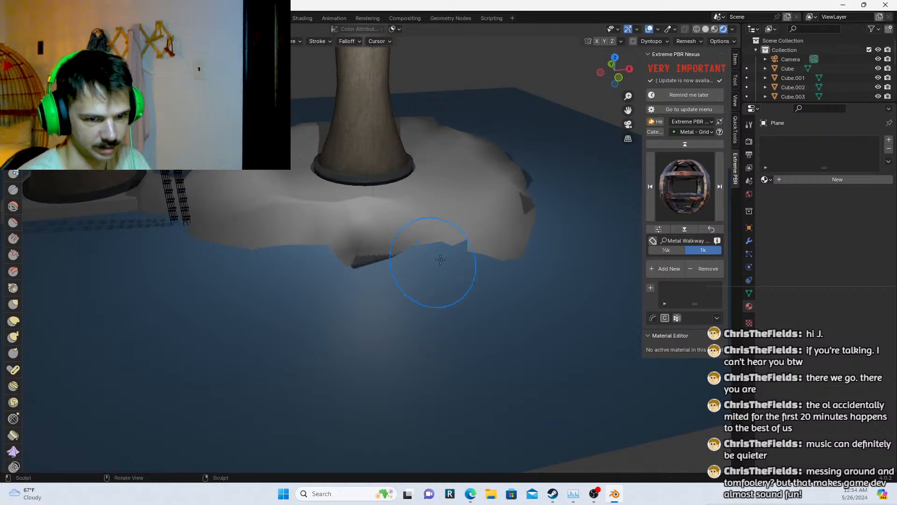
drag(292, 256, 243, 250)
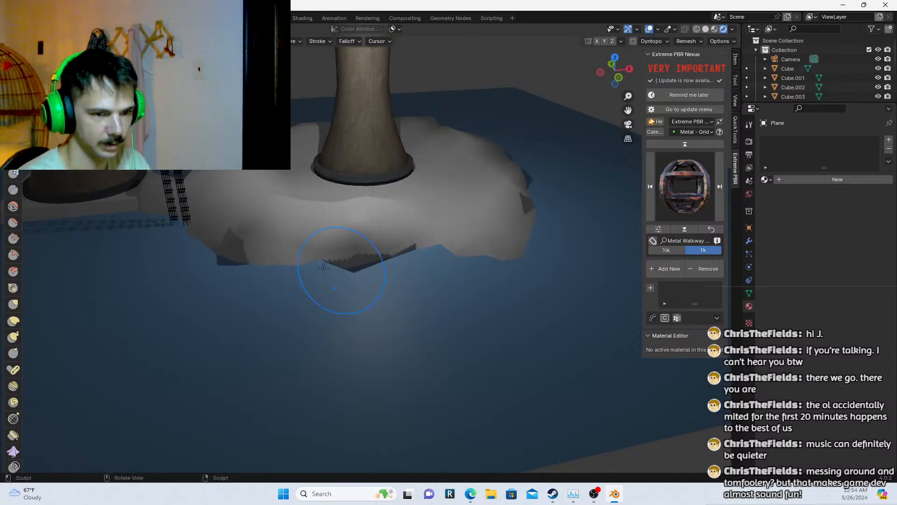
drag(323, 267, 419, 275)
Inspect the island's outline from above and sculpt the shoreline on its shadowed side
mouse_move(361, 271)
middle_down()
mouse_move(329, 254)
mouse_move(398, 252)
middle_up()
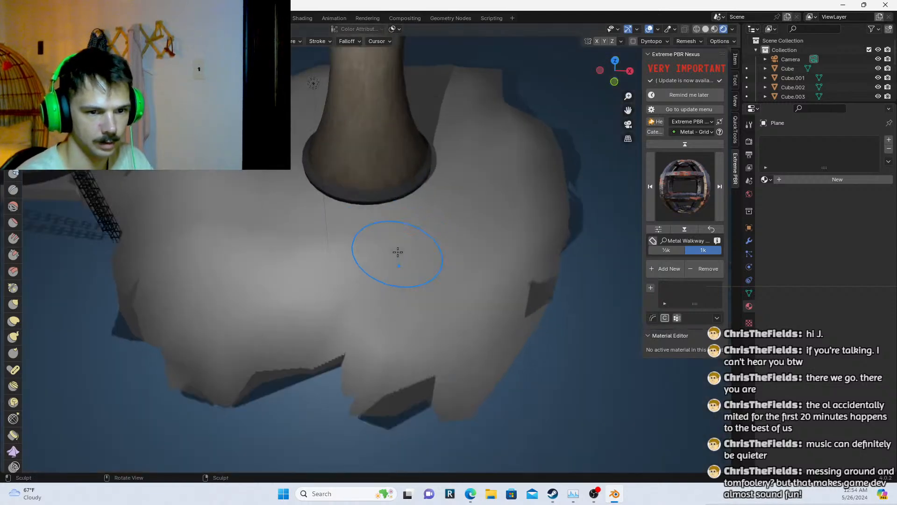
middle_drag(491, 236, 365, 238)
middle_drag(460, 236, 514, 232)
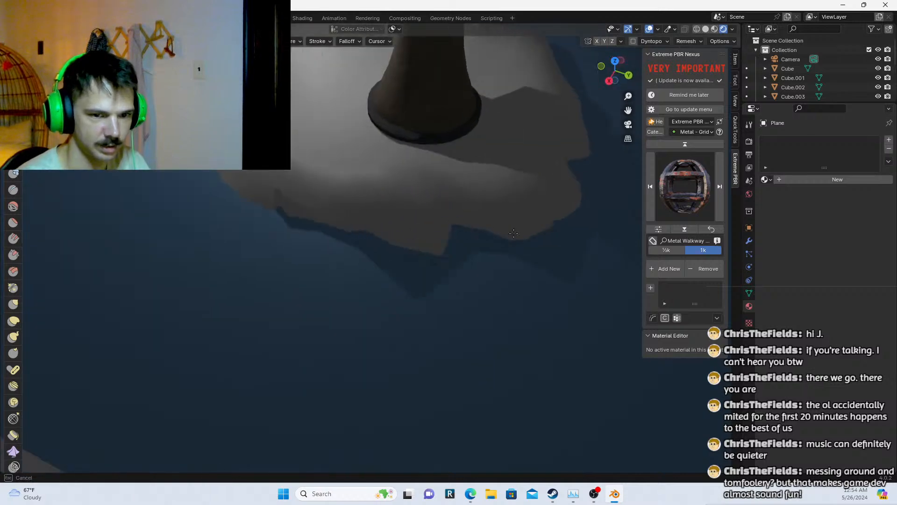
mouse_move(441, 253)
middle_down()
mouse_move(442, 150)
mouse_move(381, 236)
mouse_move(360, 240)
middle_up()
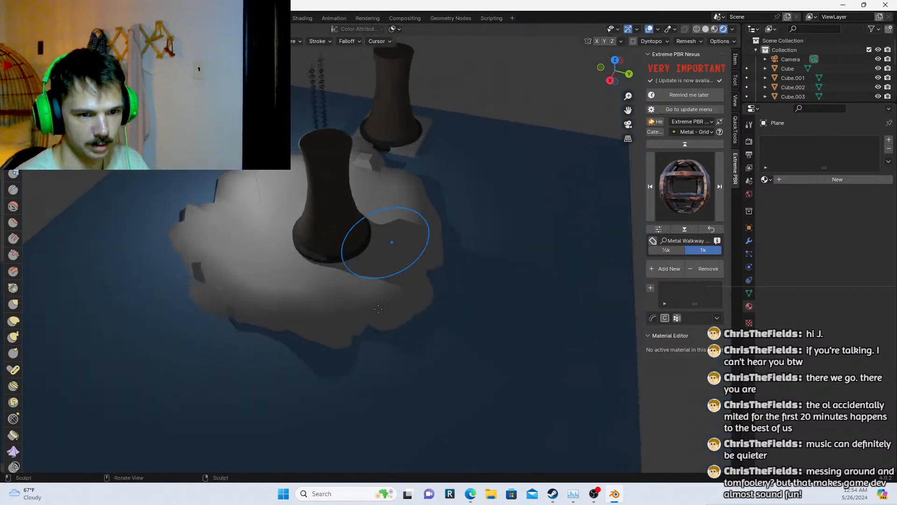
mouse_move(351, 378)
mouse_down()
mouse_move(394, 344)
mouse_move(447, 280)
mouse_move(340, 340)
mouse_move(270, 353)
mouse_up()
Sculpt the front shoreline further, extending the rocky outcrop and roughening the edge beside it
middle_drag(253, 336, 394, 248)
scroll(393, 247, up, 2)
scroll(390, 257, up, 2)
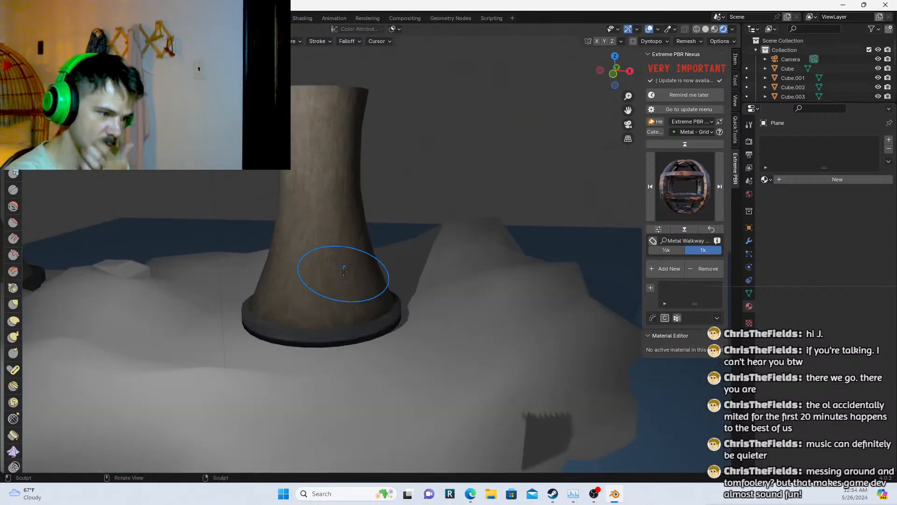
scroll(361, 259, down, 4)
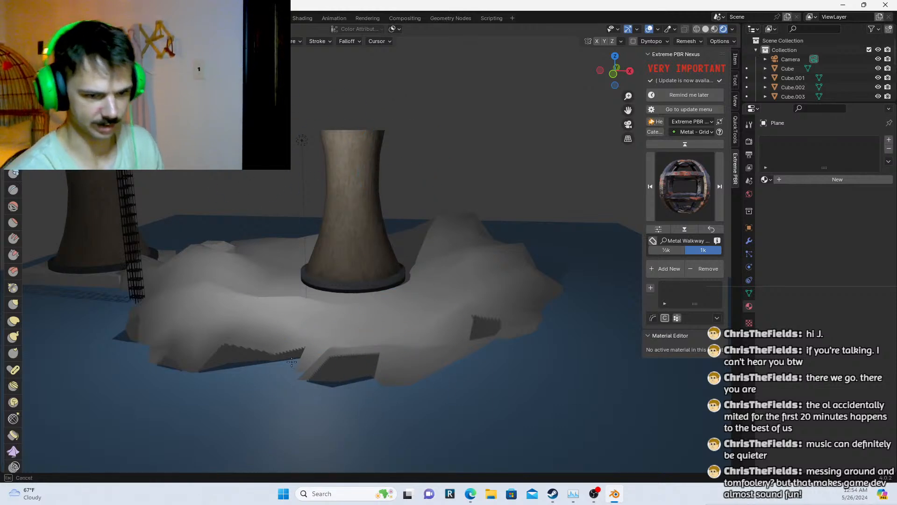
drag(291, 361, 435, 380)
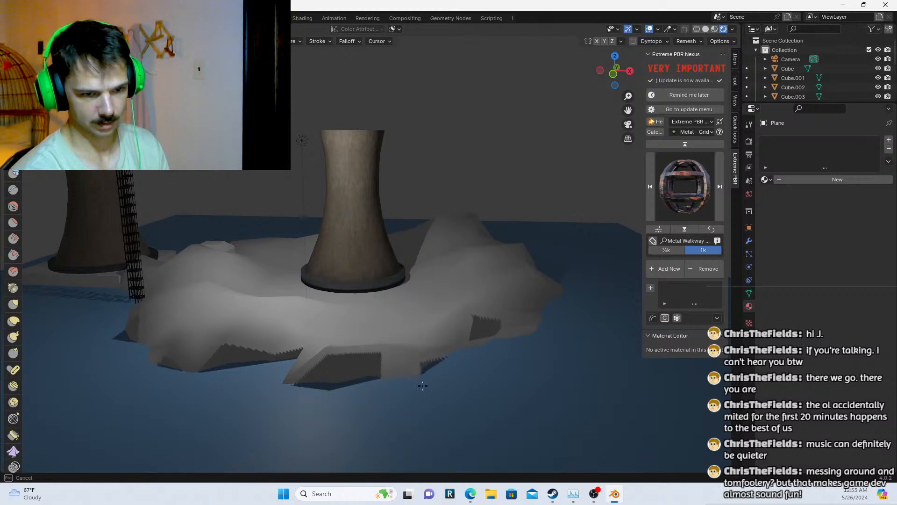
scroll(418, 339, up, 2)
mouse_move(418, 338)
middle_down()
mouse_move(406, 355)
mouse_move(430, 315)
mouse_move(386, 234)
mouse_move(511, 241)
mouse_move(339, 232)
middle_up()
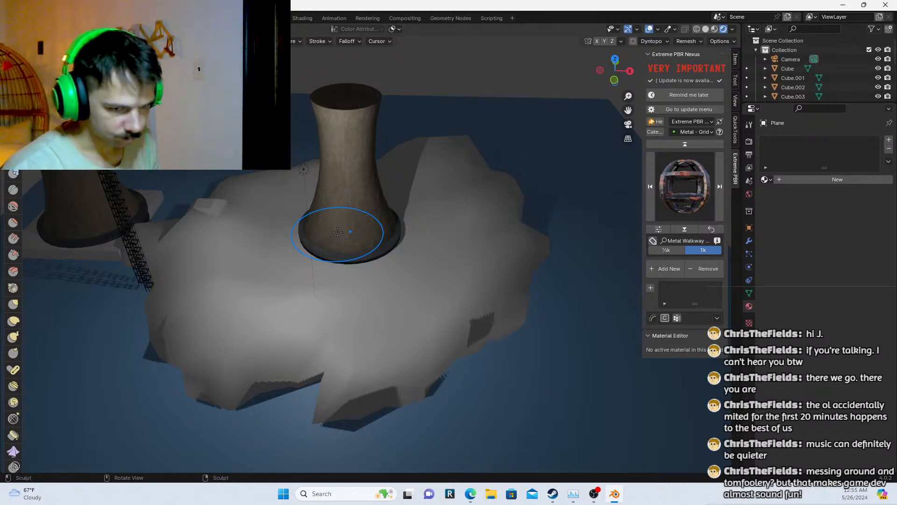
Set the world background colour to black
click(749, 194)
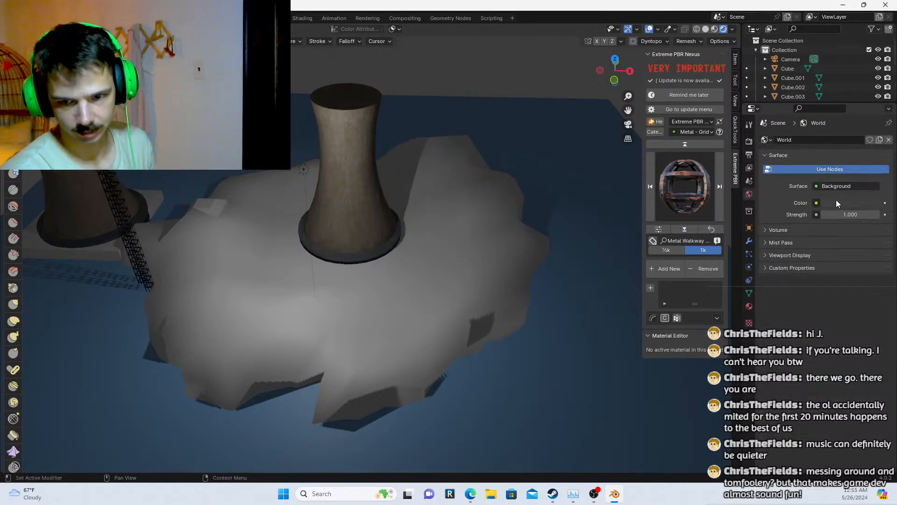
click(836, 202)
click(871, 129)
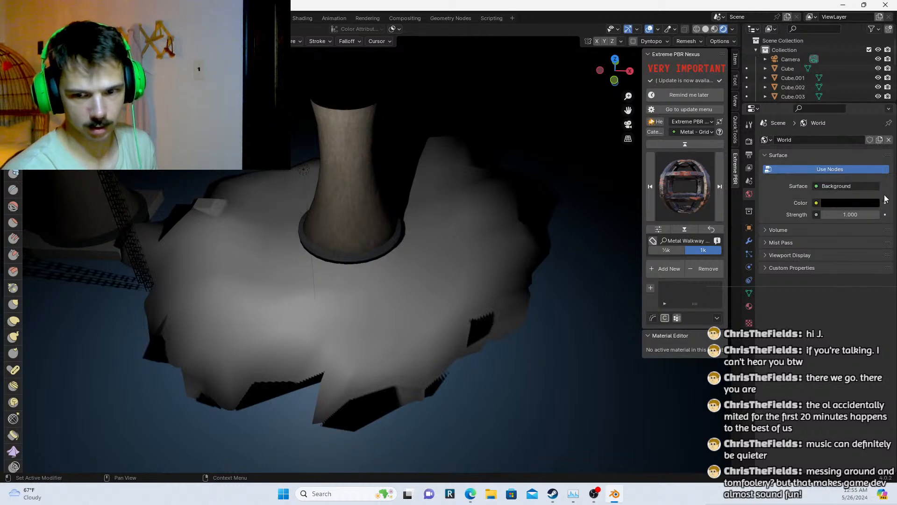
mouse_move(510, 200)
middle_down()
mouse_move(469, 185)
mouse_move(458, 189)
mouse_move(416, 147)
mouse_move(409, 151)
middle_up()
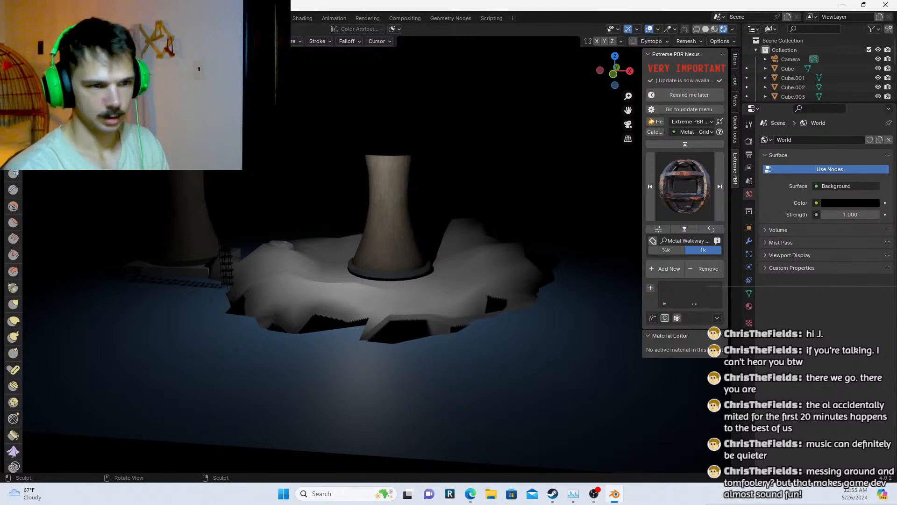
Return the terrain to Object Mode and select the point light beside the cooling tower
key(ctrl+Tab)
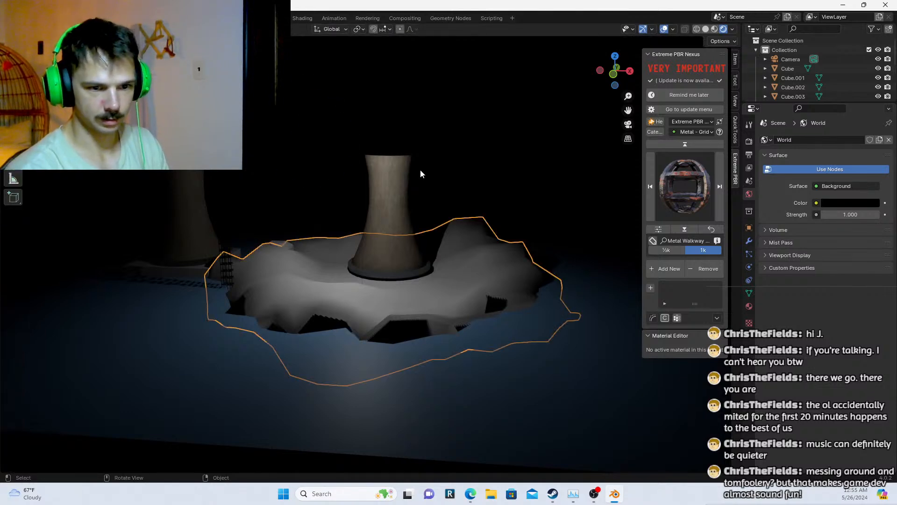
middle_drag(420, 174, 330, 206)
click(308, 207)
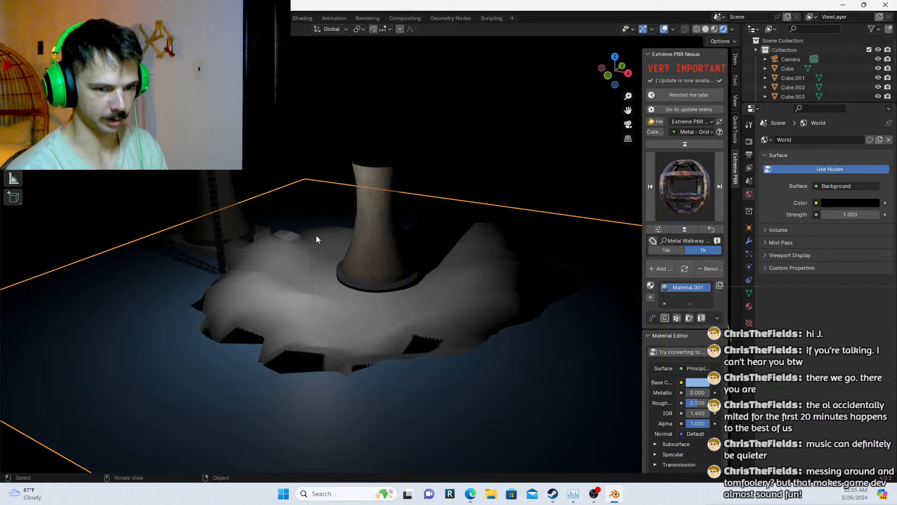
click(316, 234)
click(306, 188)
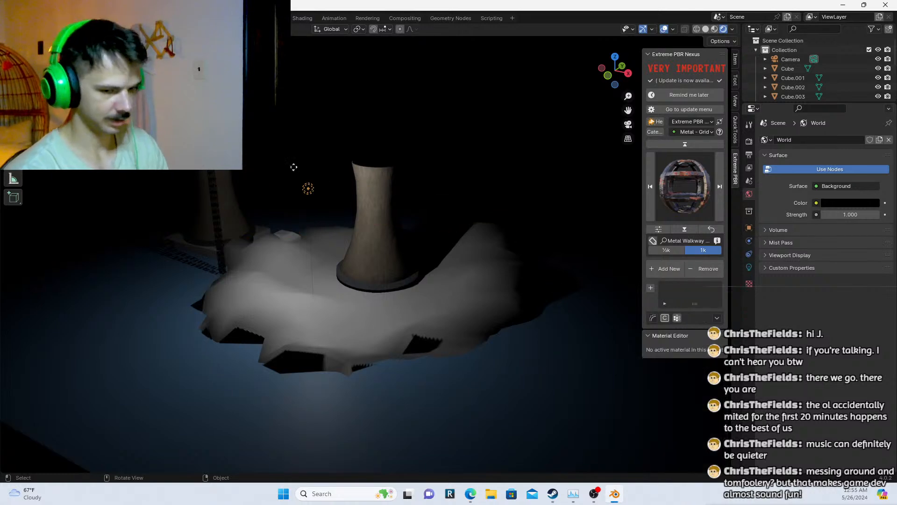
Try the point light at different positions around the two cooling towers
key(g)
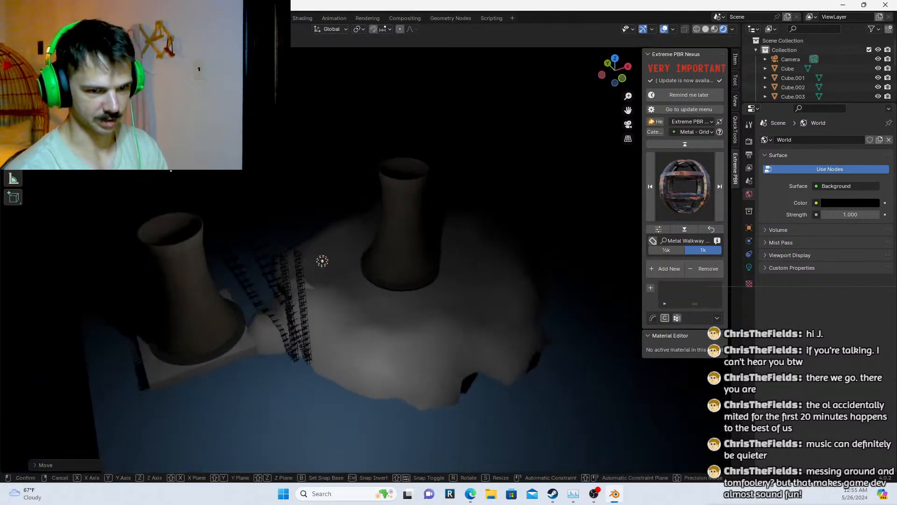
click(212, 170)
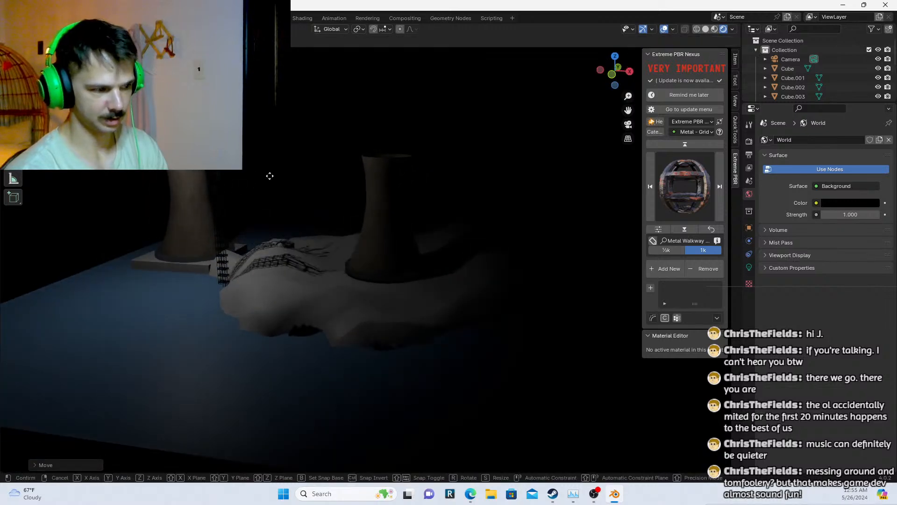
key(g)
click(408, 223)
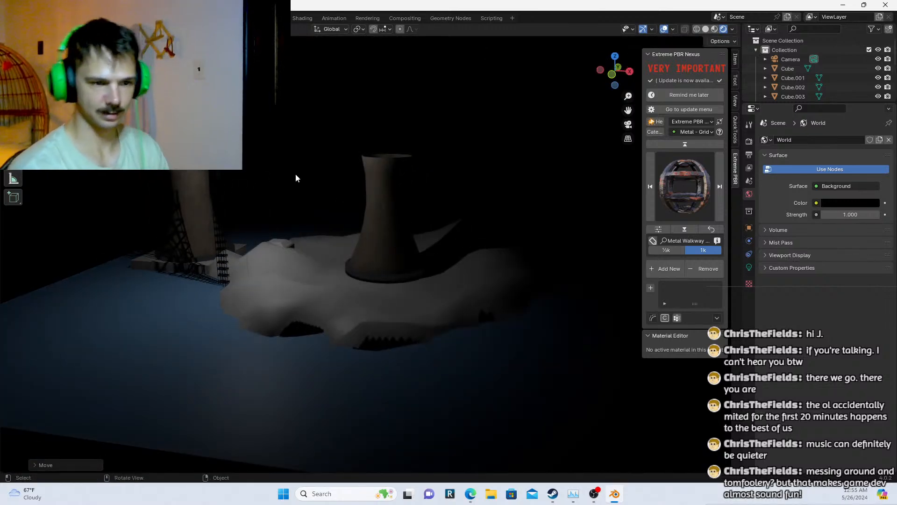
Delete the point light, add an area light and place it near the cooling tower on the island
click(749, 266)
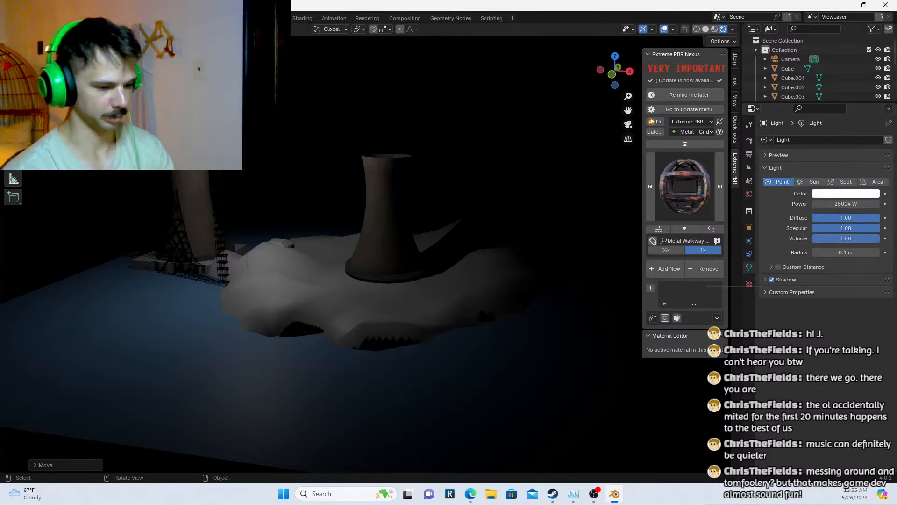
key(Delete)
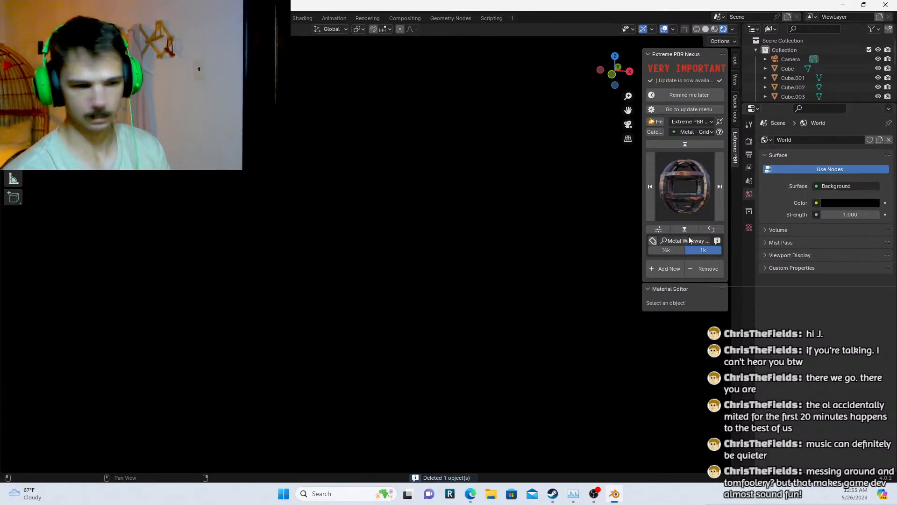
key(shift+a)
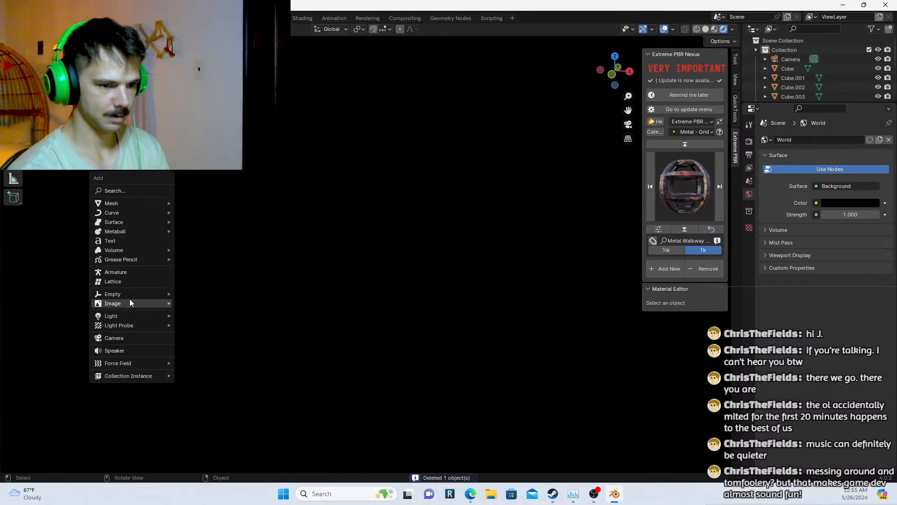
mouse_move(147, 316)
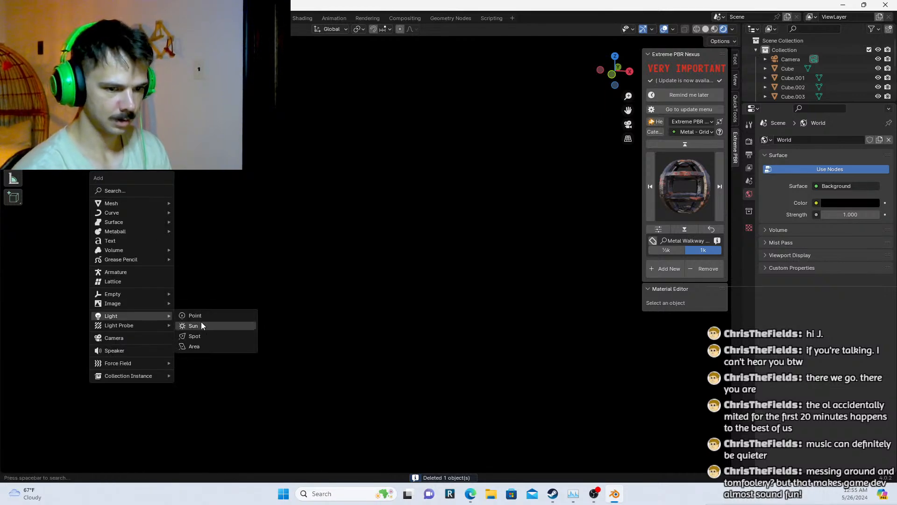
click(194, 347)
click(275, 184)
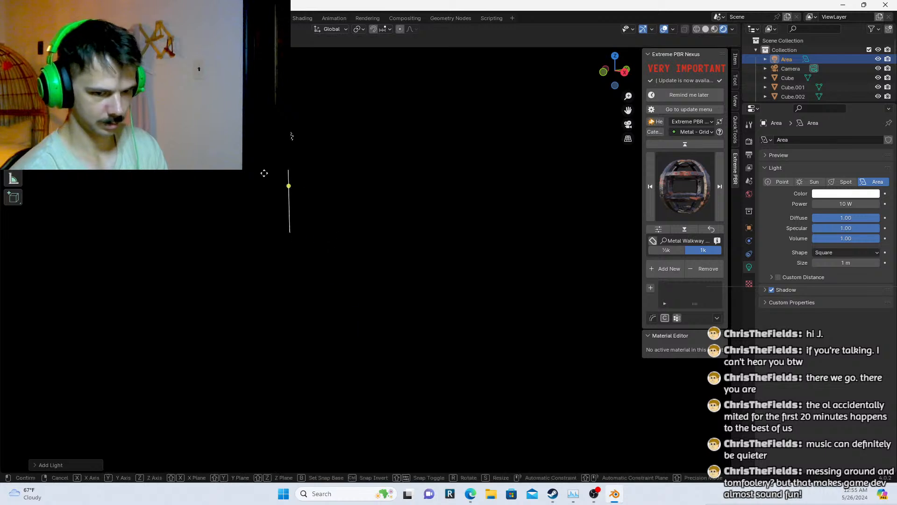
Set the area light's power to 3000 W, then move and rotate it to shine down at the cooling tower
click(839, 204)
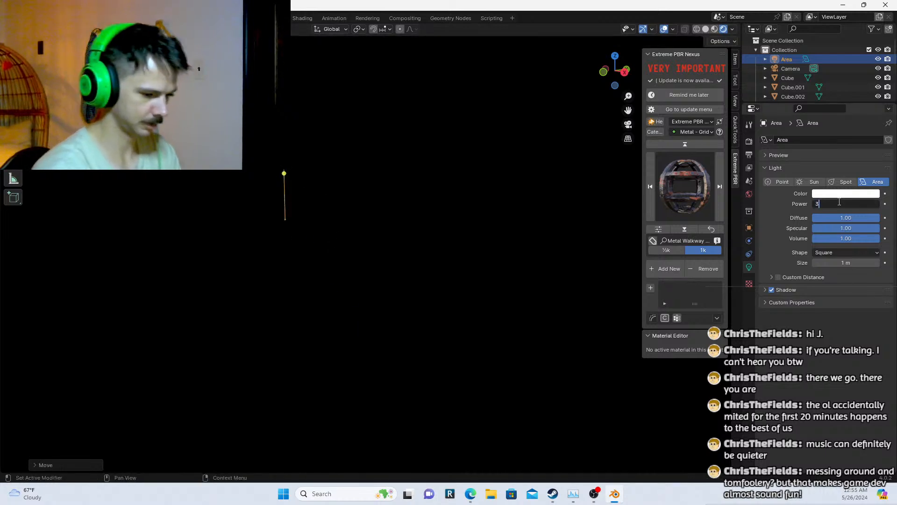
text(3000)
key(Return)
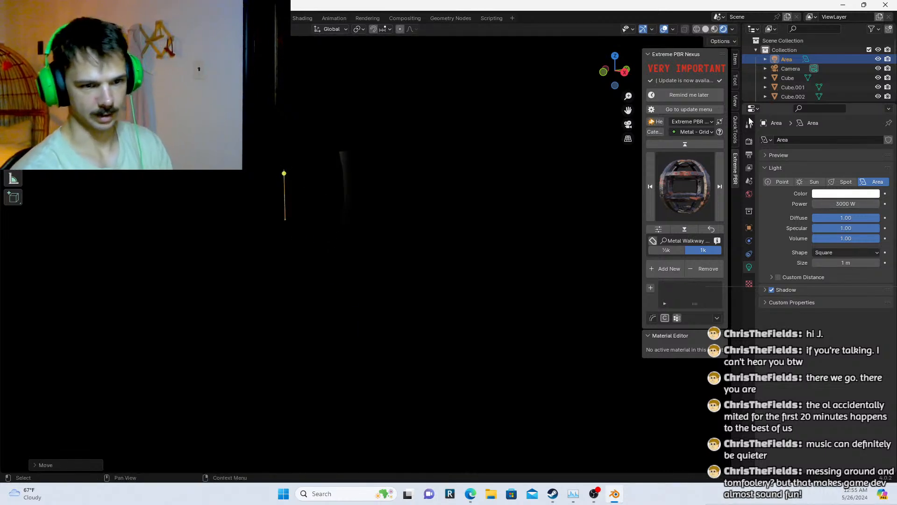
middle_drag(459, 220, 318, 240)
key(g)
key(r)
click(389, 90)
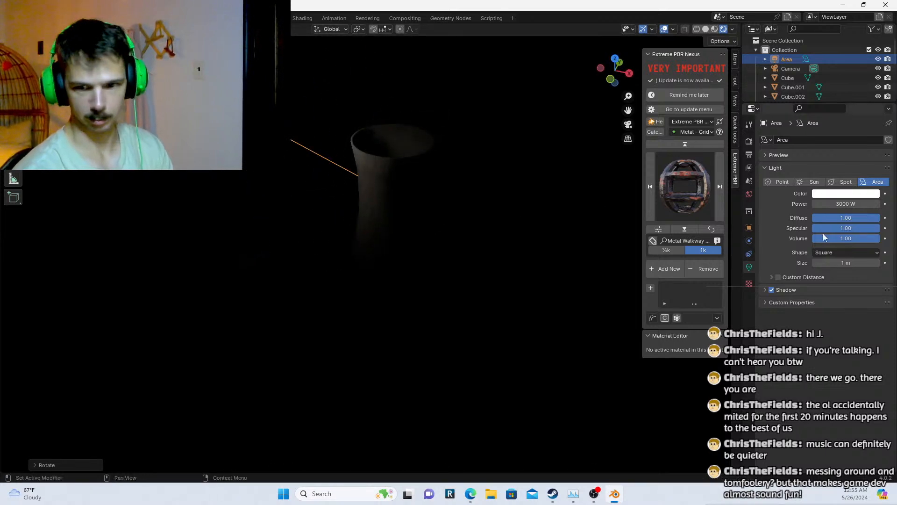
Raise the area light's power to 7000 W and move it beside the cooling tower on the square base
click(851, 203)
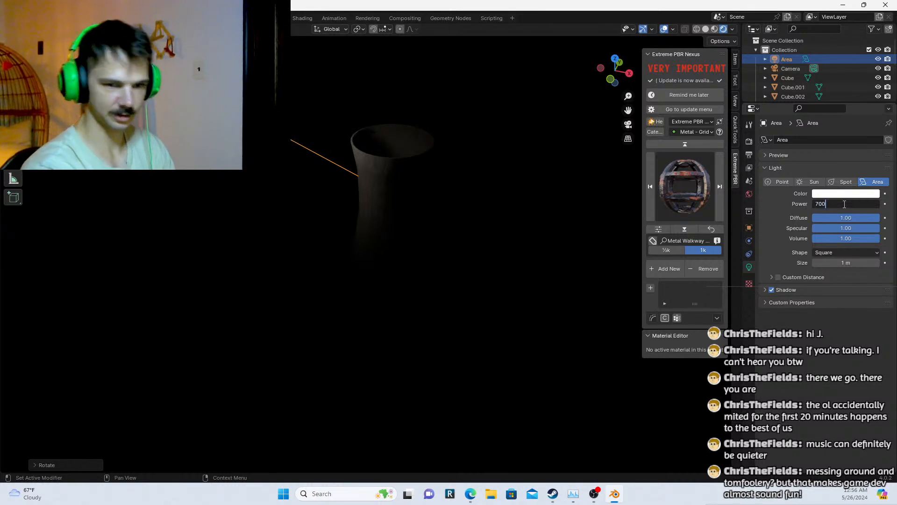
key(Return)
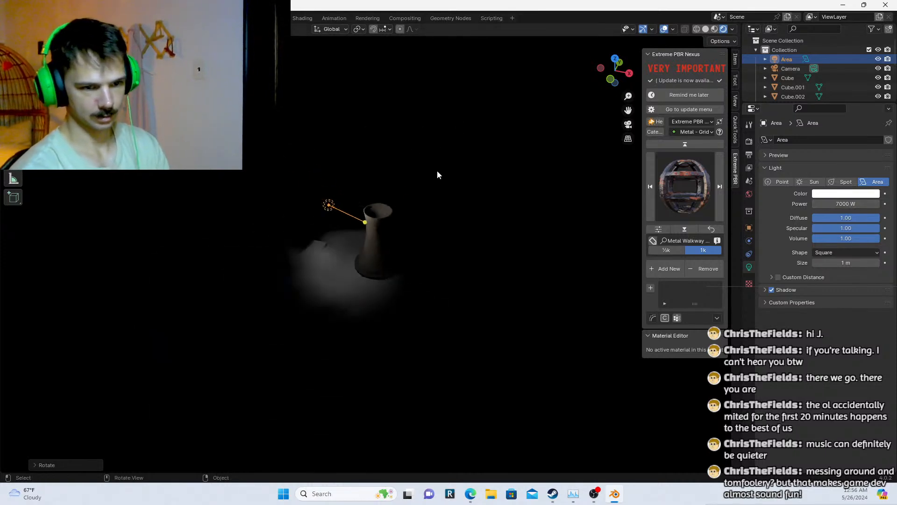
scroll(423, 202, down, 4)
key(g)
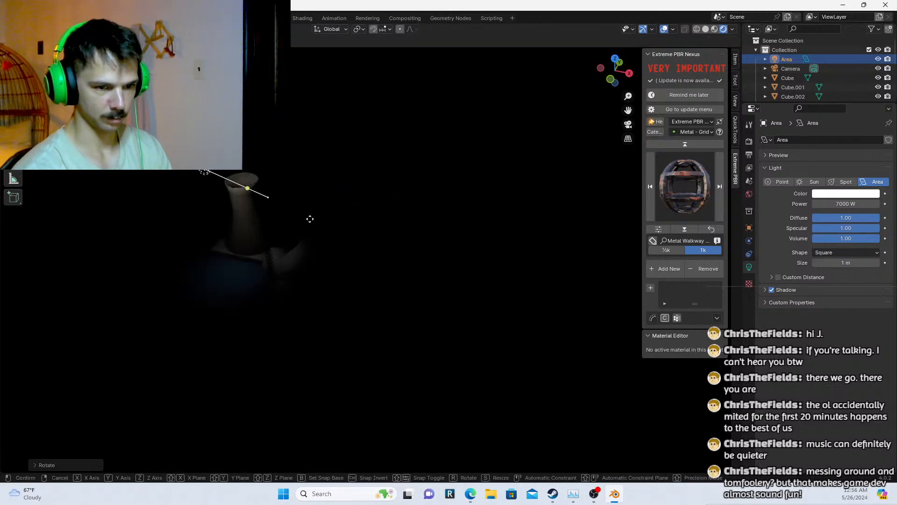
click(308, 217)
middle_drag(340, 210, 291, 245)
Duplicate the area light and place the copy above the island terrain near its cooling tower
key(shift+d)
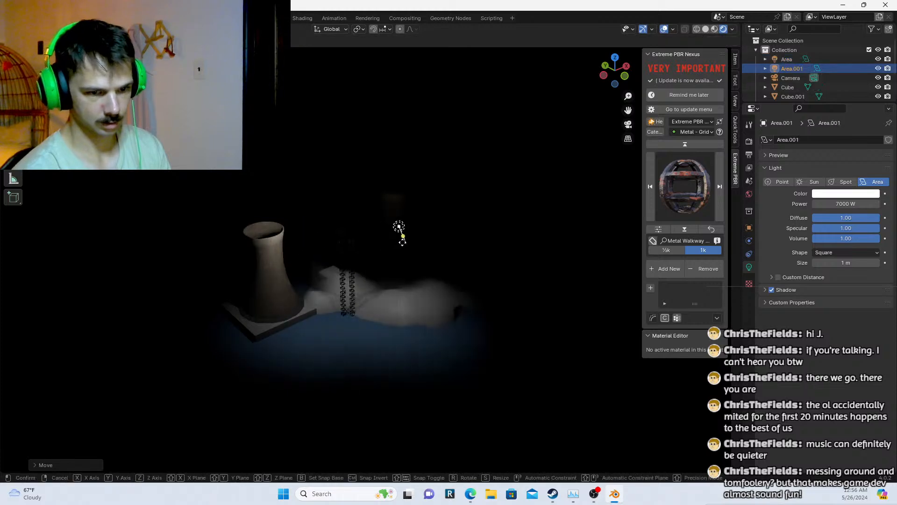
click(415, 231)
middle_drag(415, 231, 340, 217)
Duplicate the area light again, then reposition and rotate the new copy beside the island's cooling tower
key(shift+d)
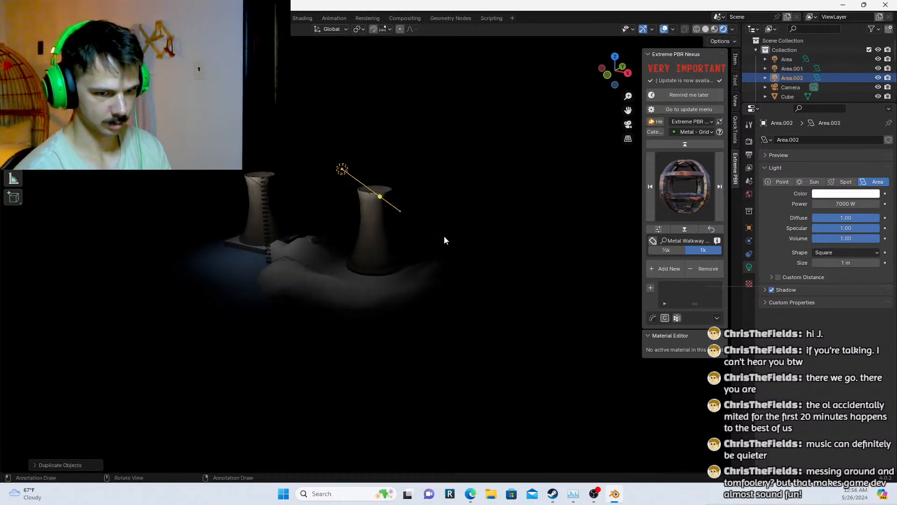
middle_drag(381, 241, 359, 252)
scroll(362, 243, up, 2)
key(g)
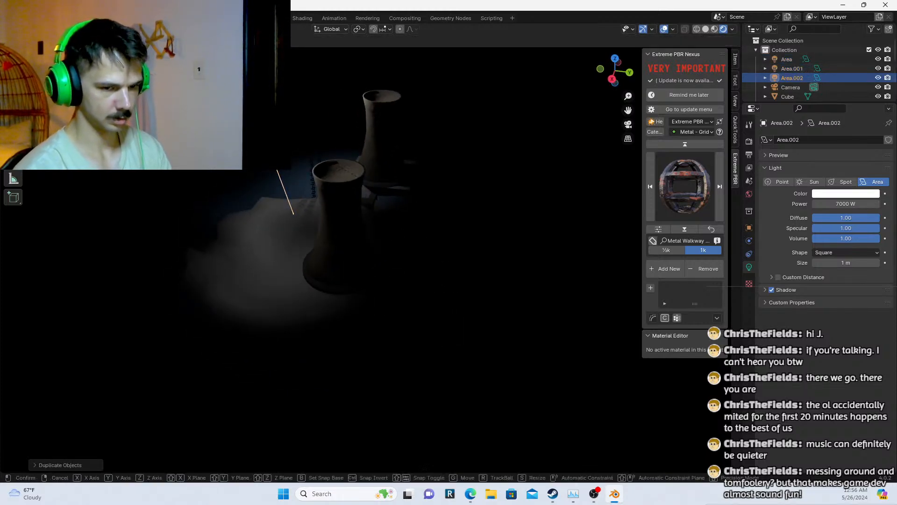
key(z)
key(r)
click(296, 122)
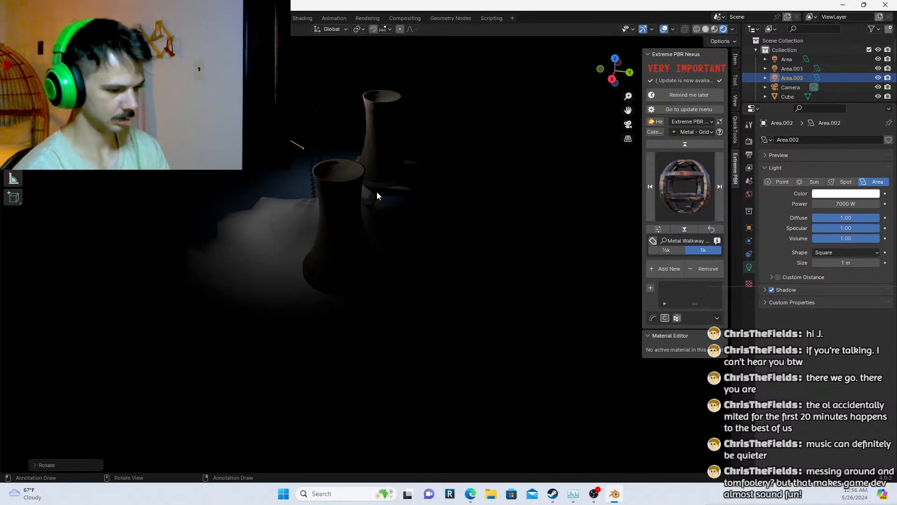
Try to rotate the newest area light copy about the vertical axis and move it beside the island
middle_drag(377, 196, 345, 188)
key(r)
key(z)
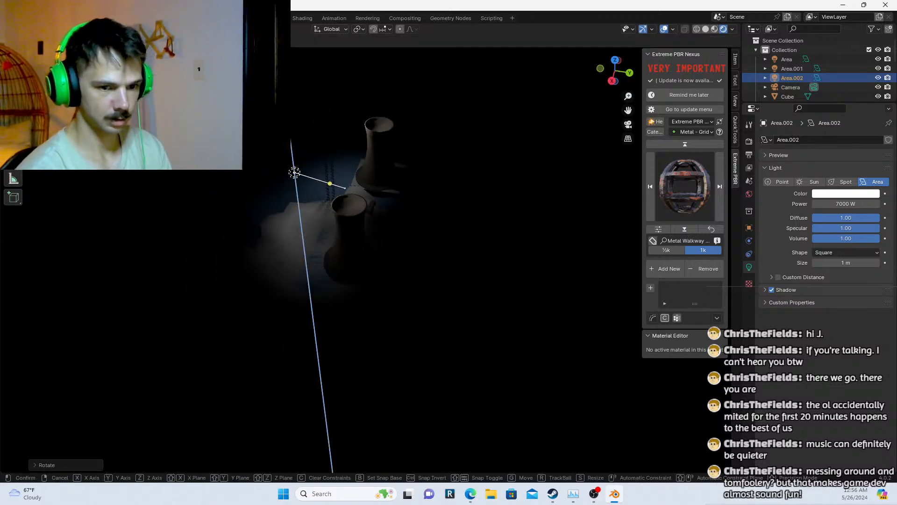
key(g)
click(267, 249)
middle_drag(278, 242, 315, 225)
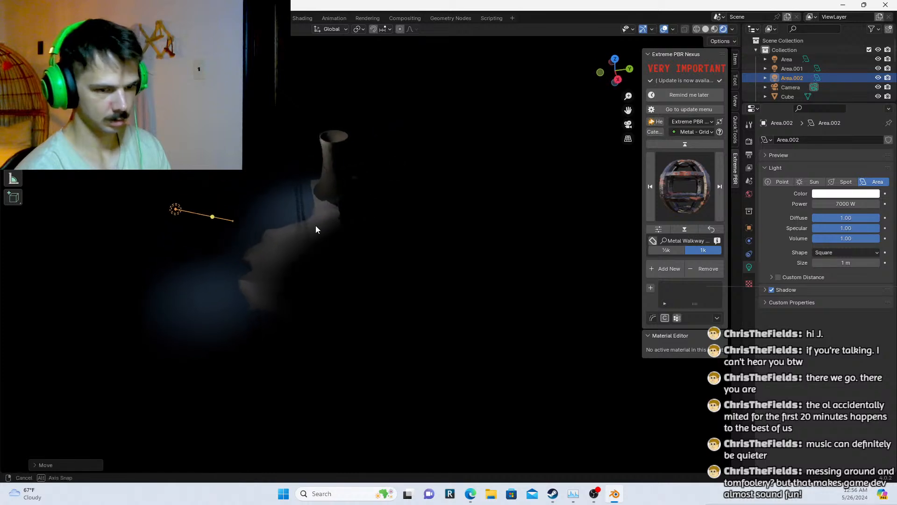
Undo the area light duplications and their placement, back to the single original light
key(ctrl+z)
key(ctrl+z)
key(ctrl+z)
key(ctrl+z)
key(ctrl+z)
key(ctrl+z)
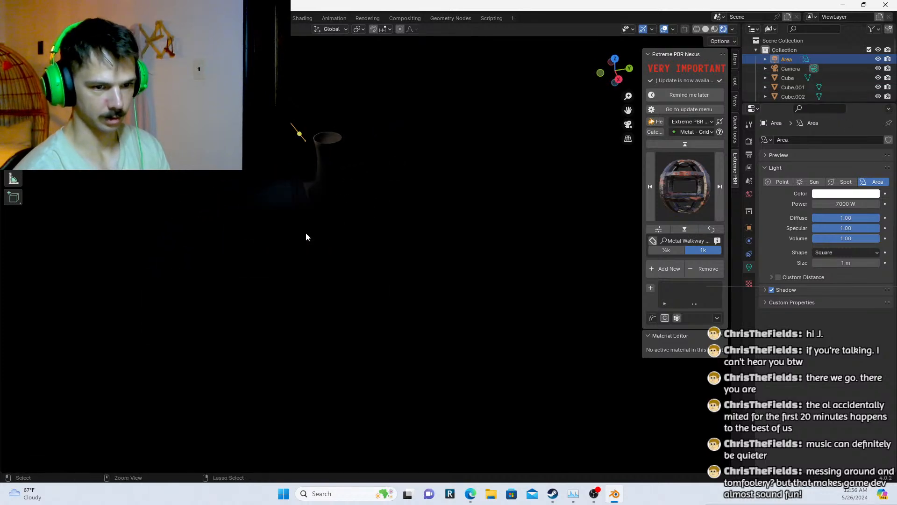
Set the area light's power to 12000 W
click(837, 203)
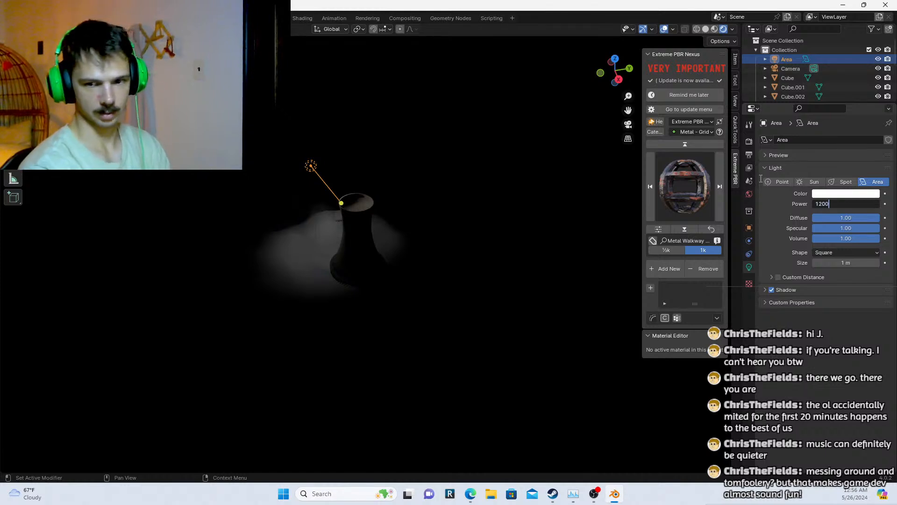
text(12000)
key(Return)
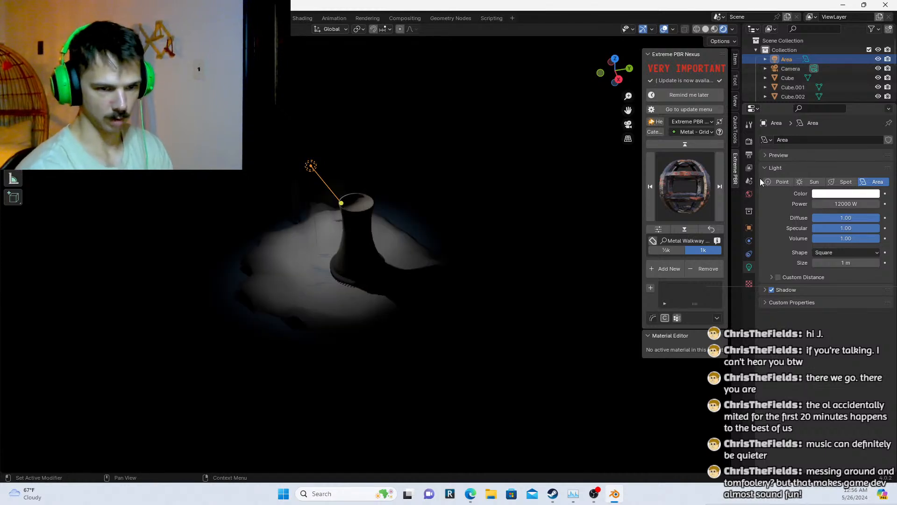
Move the area light beside the cooling tower on the square base and rotate it about the Z axis
middle_drag(291, 192, 377, 200)
key(g)
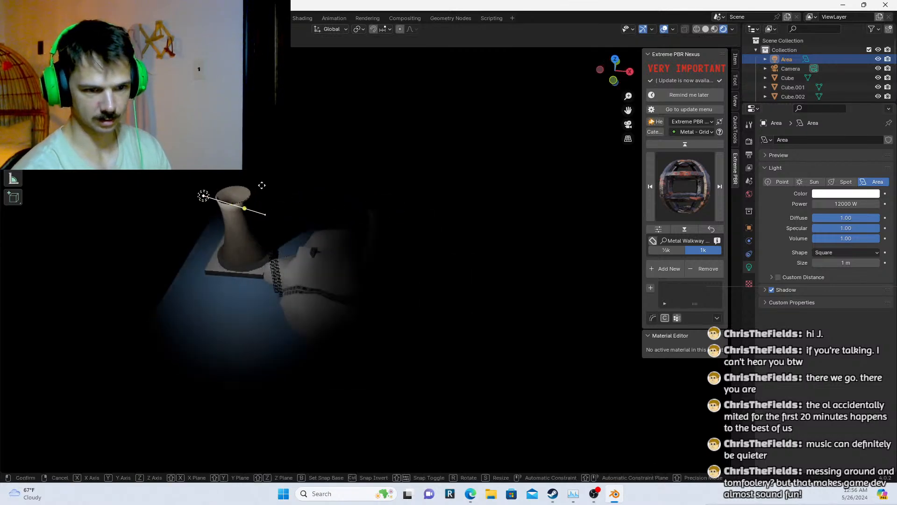
click(263, 188)
middle_drag(262, 188, 303, 187)
key(r)
key(z)
click(342, 208)
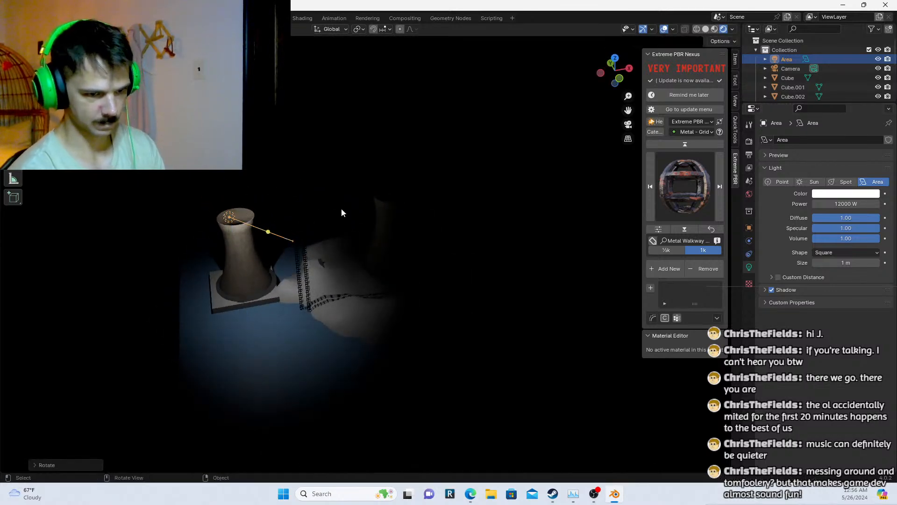
Duplicate the area light, rotate the copy and place it over the island terrain
middle_drag(243, 225, 299, 231)
key(shift+d)
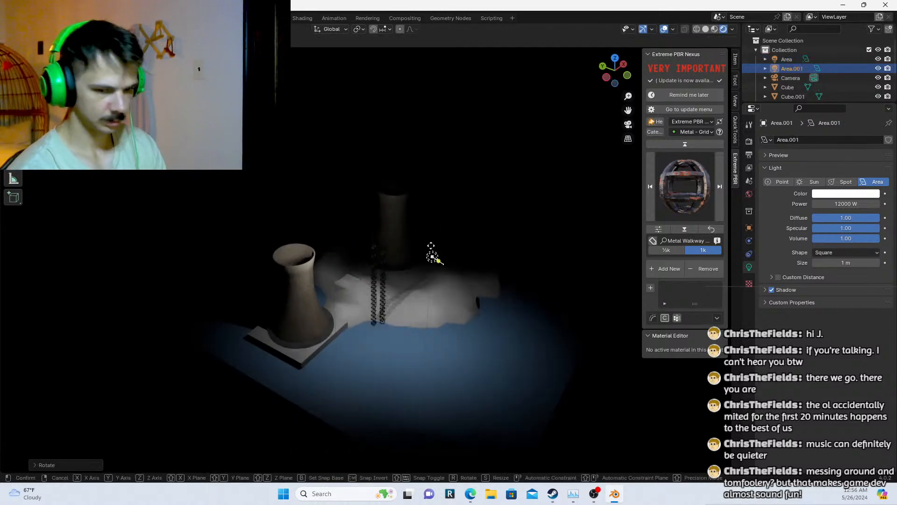
click(459, 216)
middle_drag(459, 217, 229, 172)
key(r)
click(315, 192)
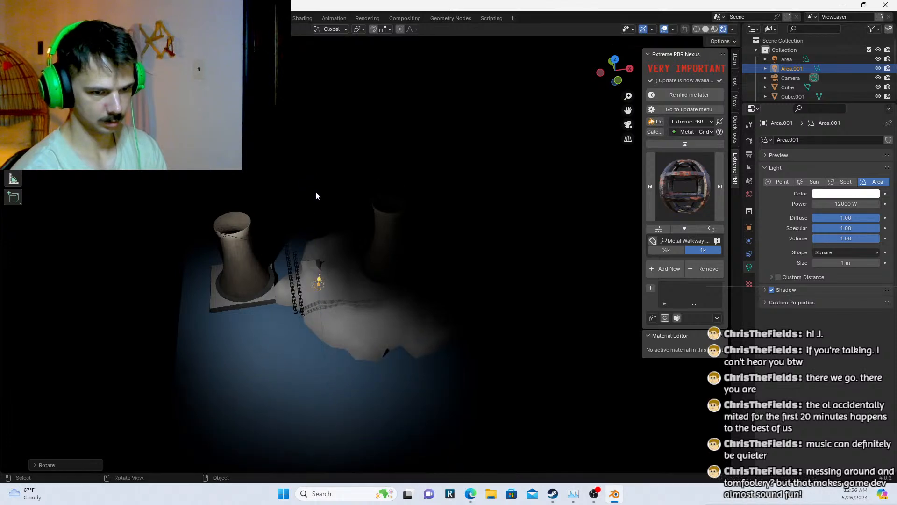
key(g)
click(394, 196)
Duplicate the area light again beside the island's cooling tower and rotate this copy about the Z axis
middle_drag(408, 211, 352, 213)
key(shift+d)
click(519, 211)
key(r)
key(r)
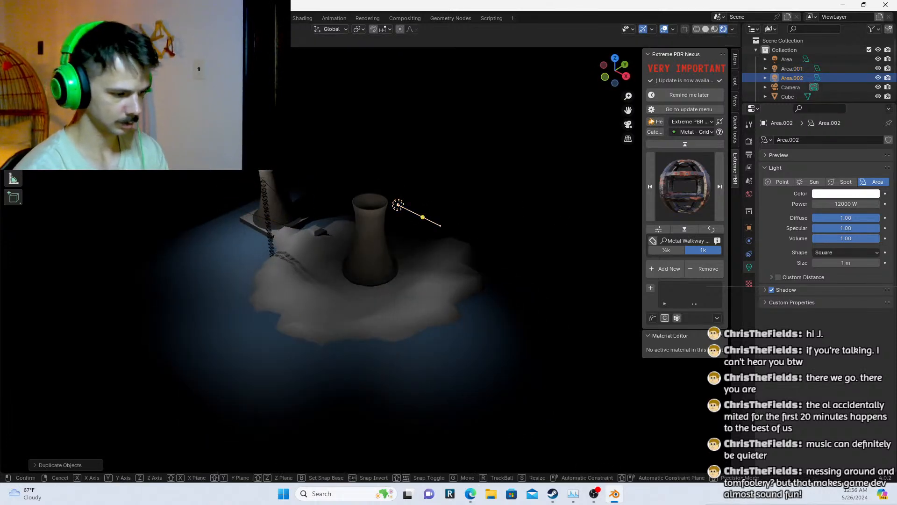
right_click(335, 165)
key(r)
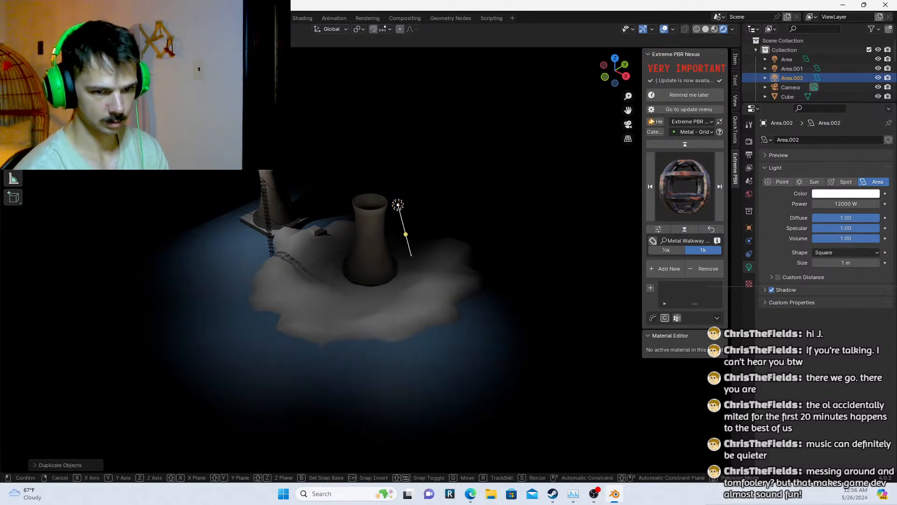
key(z)
click(392, 189)
Duplicate the light to the opposite side of the island's cooling tower and turn it about Z towards the tower
middle_drag(391, 191, 335, 206)
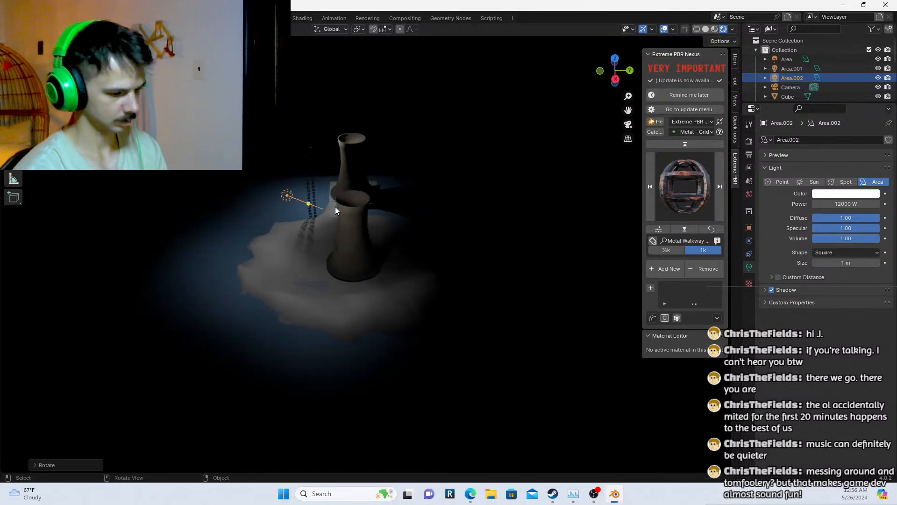
key(shift+d)
click(460, 220)
key(r)
key(z)
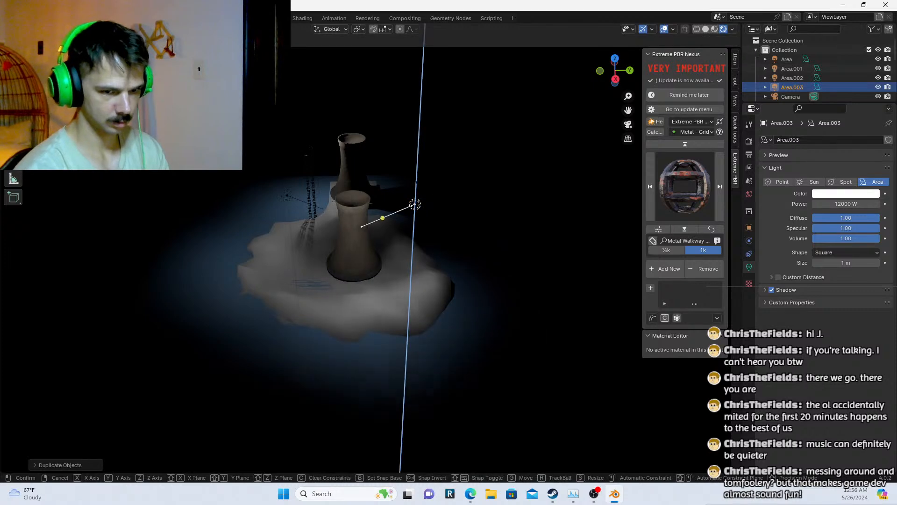
click(439, 188)
Create a fourth copy of the area light near the island's cooling tower and rotate it about the Z axis
middle_drag(439, 189, 377, 191)
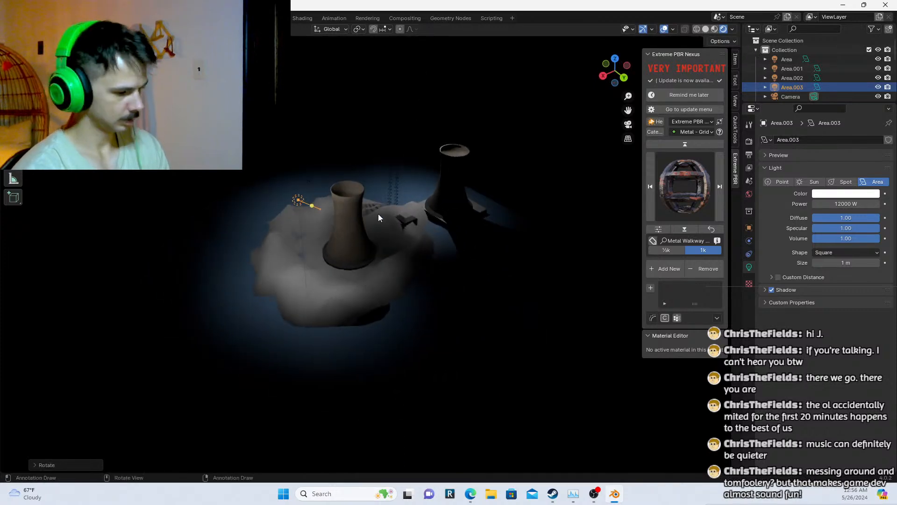
key(shift+d)
click(498, 200)
middle_drag(498, 200, 456, 204)
key(r)
key(z)
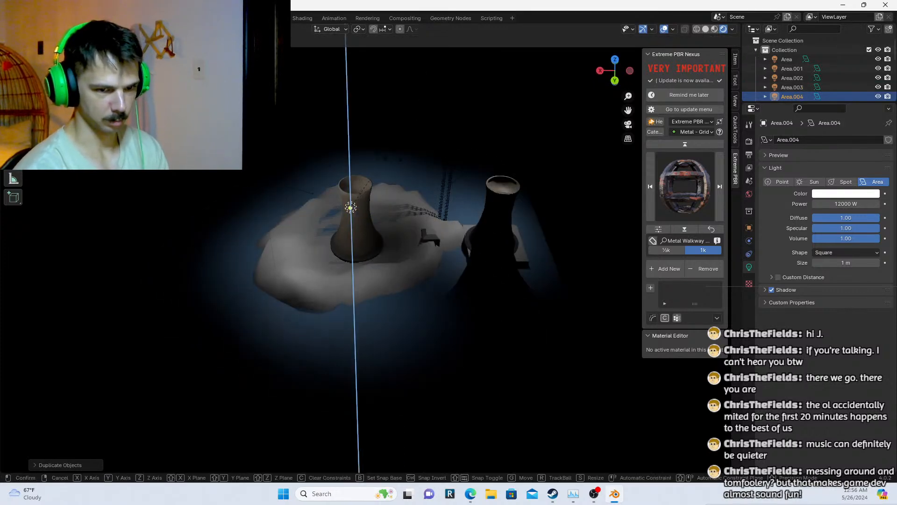
click(363, 159)
Reposition the fourth area light copy above the gap between the two cooling towers
key(g)
click(436, 150)
middle_drag(349, 183, 427, 243)
key(g)
click(231, 217)
click(247, 154)
middle_drag(248, 155, 350, 177)
Scale up the blue water plane so it extends well beyond the island and towers
click(297, 354)
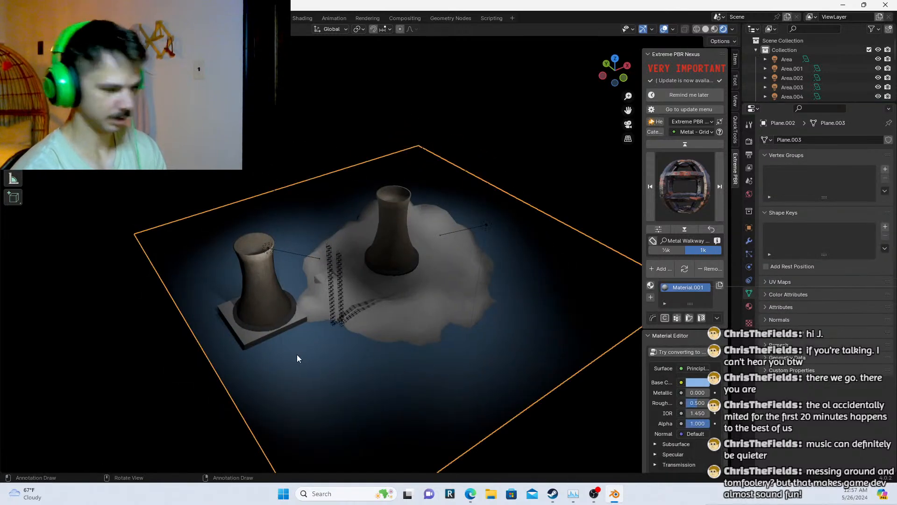
key(s)
click(737, 216)
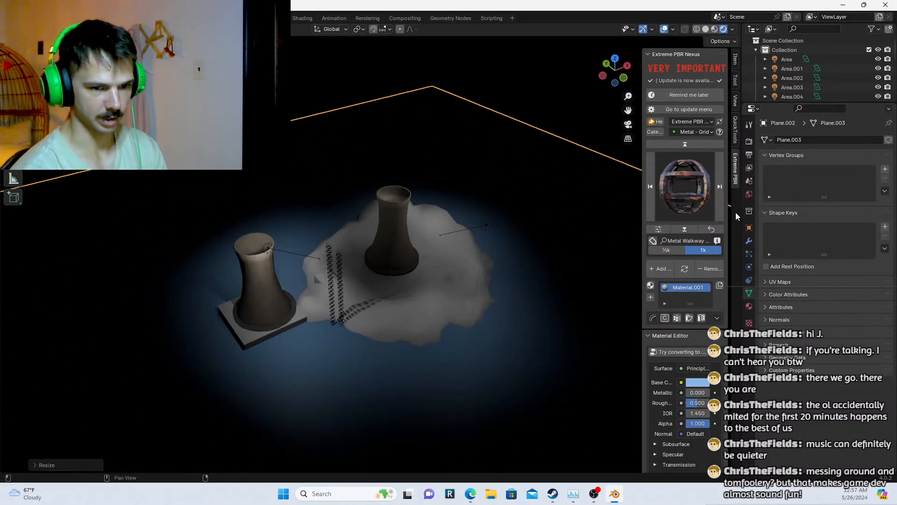
middle_drag(616, 177, 459, 152)
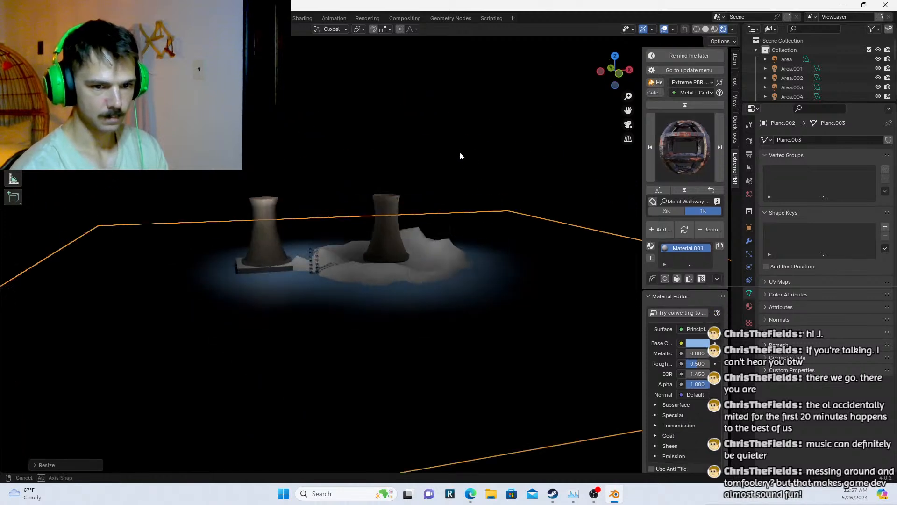
click(289, 173)
scroll(399, 247, up, 2)
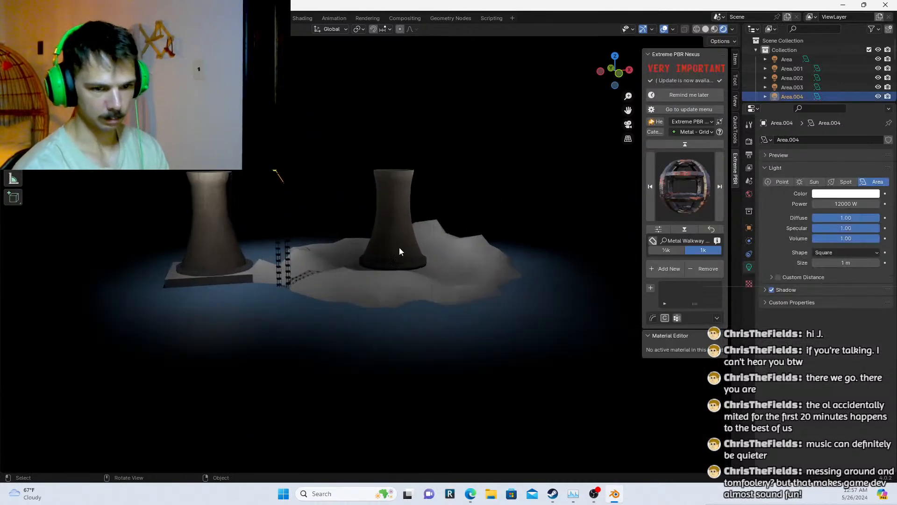
scroll(386, 251, up, 3)
click(95, 226)
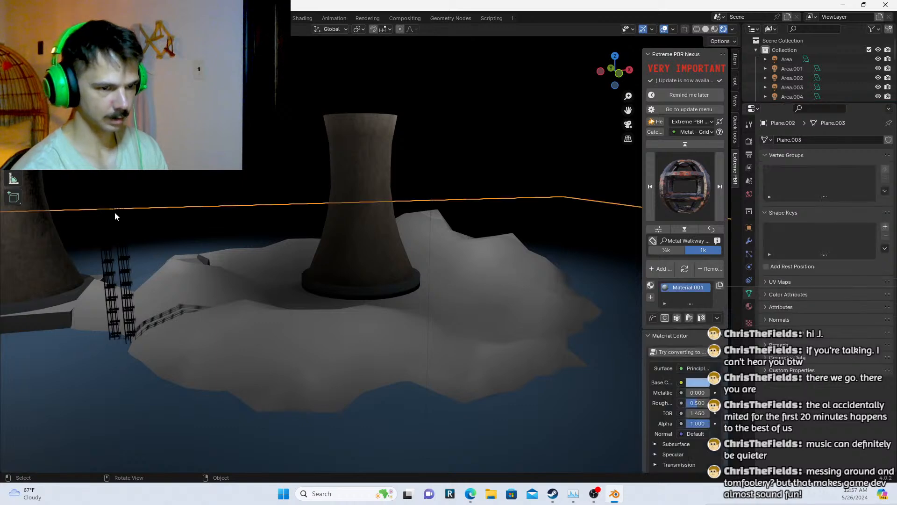
shift+middle_drag(114, 211, 228, 267)
scroll(352, 269, down, 3)
middle_drag(351, 269, 293, 287)
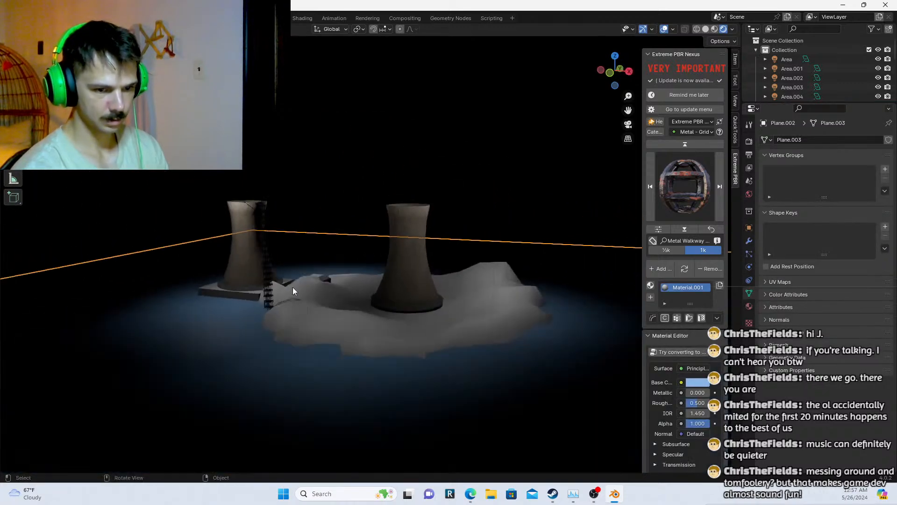
Enlarge the small block on the island, raise it along Z and shift it towards the tower on the square base
click(324, 278)
key(s)
click(356, 267)
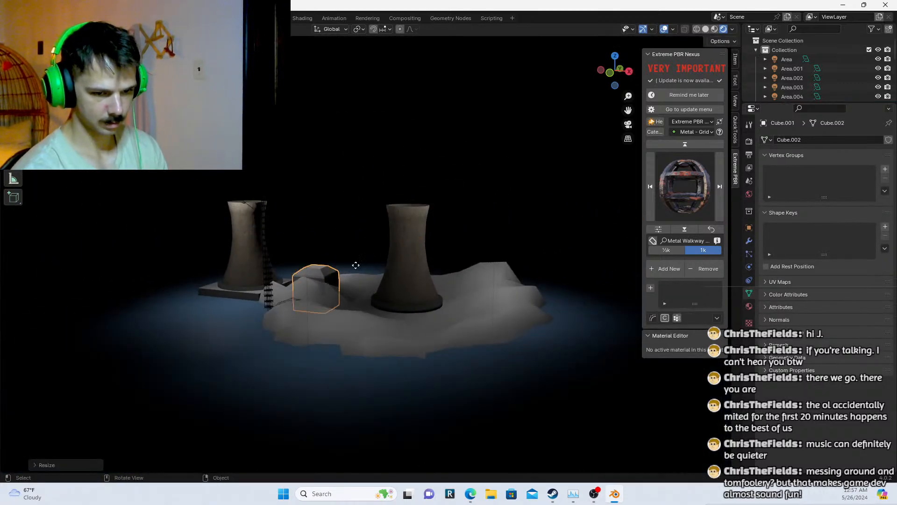
key(g)
key(z)
click(354, 258)
key(g)
click(343, 257)
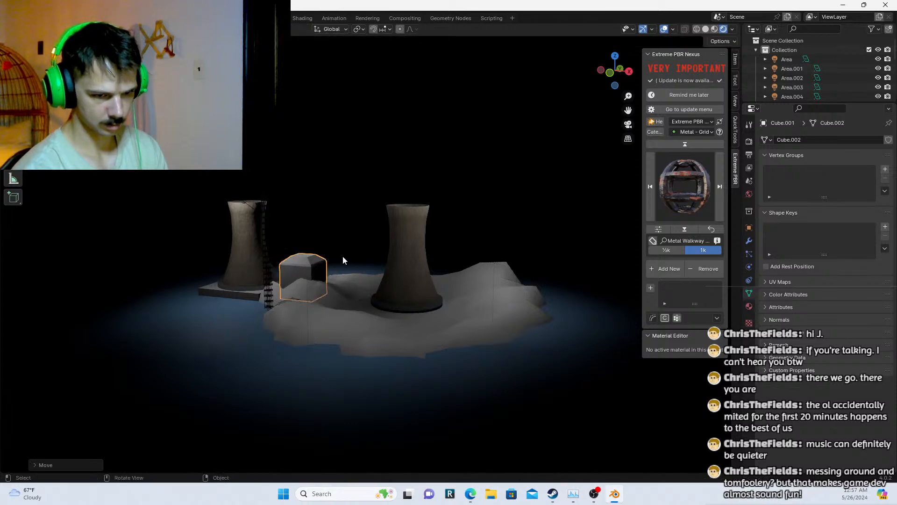
Move the block between the island and the square base, raising it above the terrain beside the lattice pillars
middle_drag(367, 264, 380, 272)
key(g)
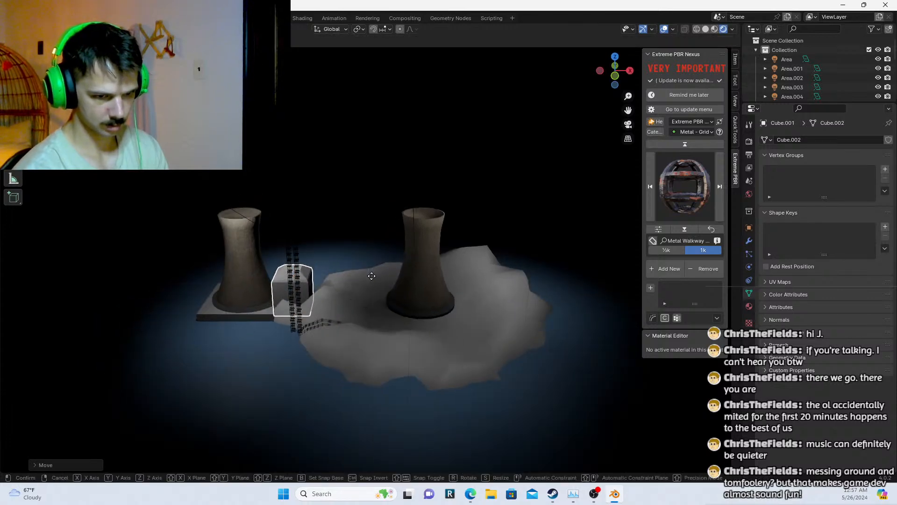
click(374, 279)
click(93, 202)
scroll(384, 296, up, 3)
middle_drag(384, 295, 342, 277)
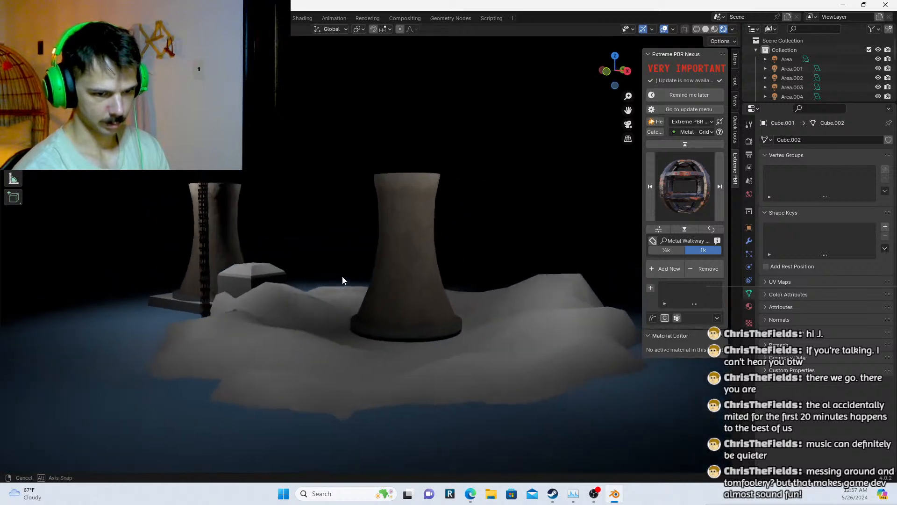
click(258, 274)
key(g)
click(291, 237)
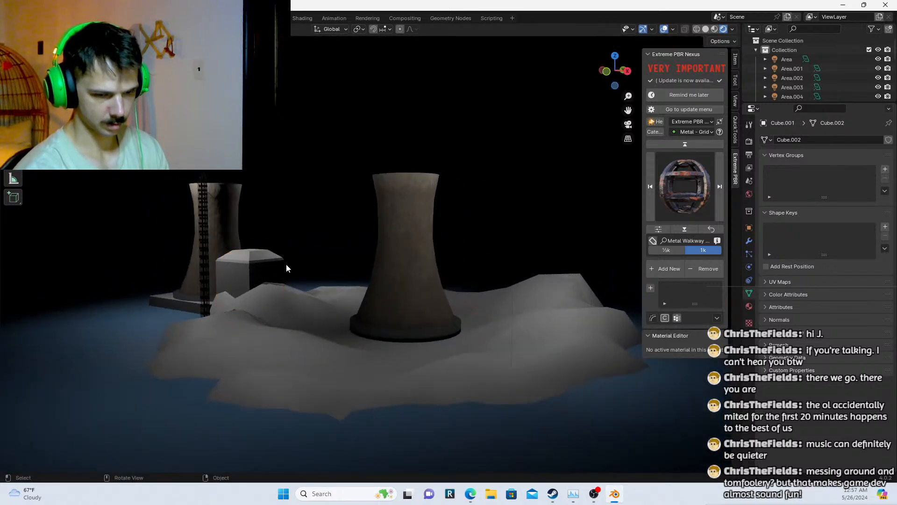
Scale down the island's cooling tower slightly and lower it along Z onto the terrain
middle_drag(286, 268, 302, 274)
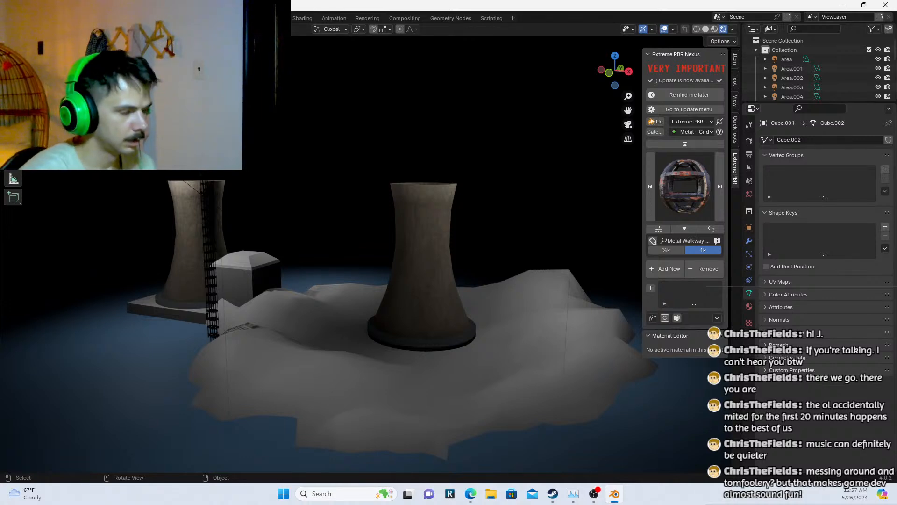
middle_drag(400, 267, 243, 294)
click(220, 301)
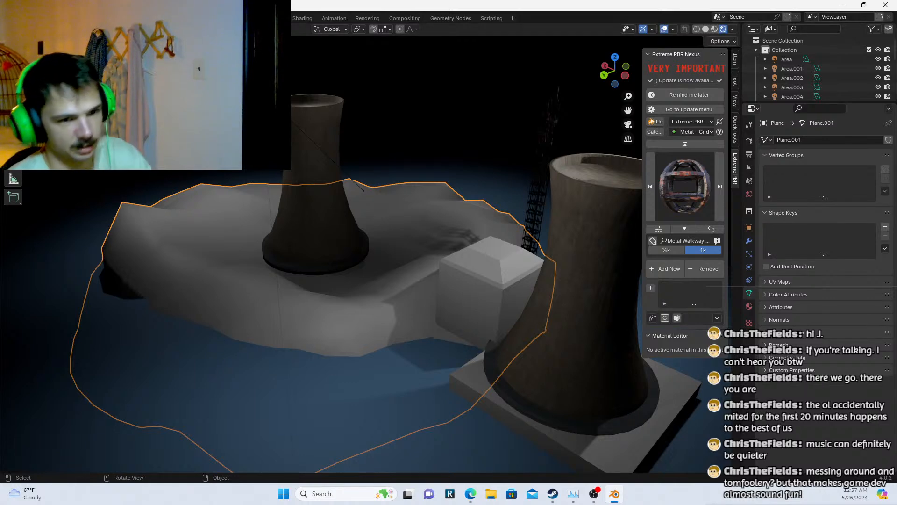
click(307, 267)
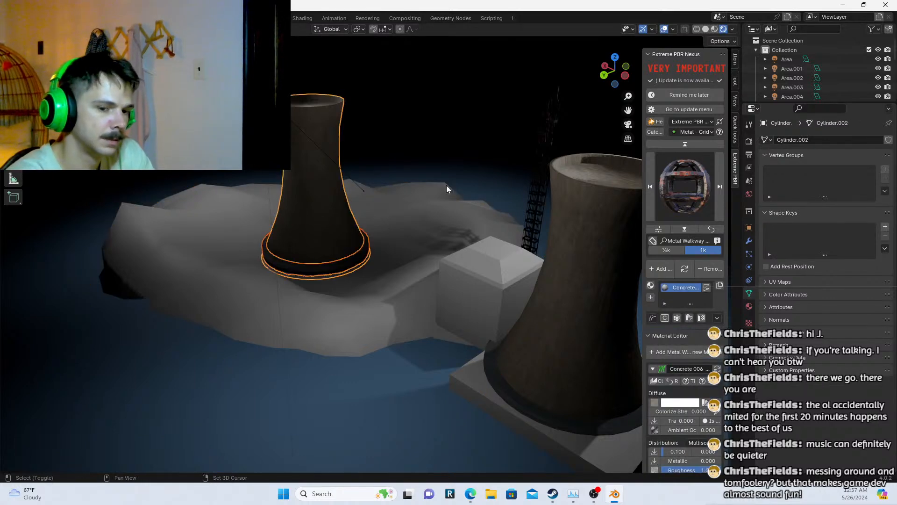
key(g)
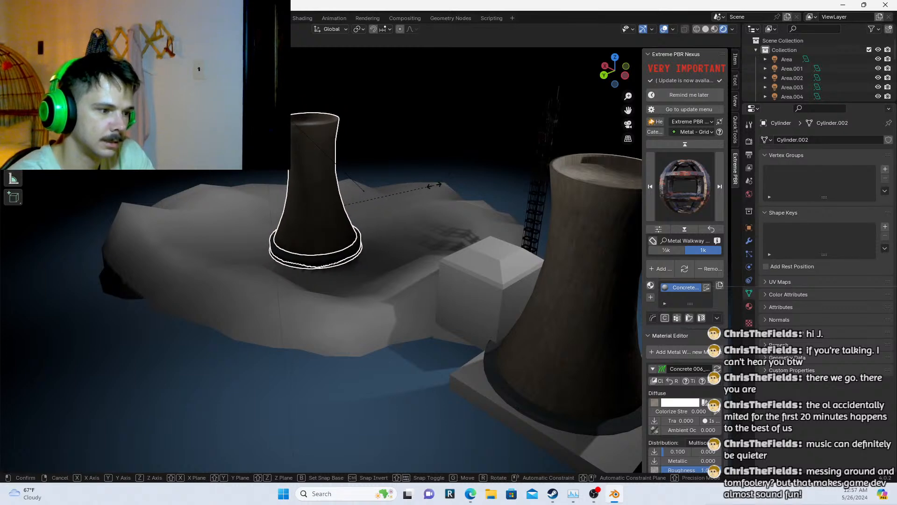
click(433, 185)
key(g)
key(z)
click(434, 193)
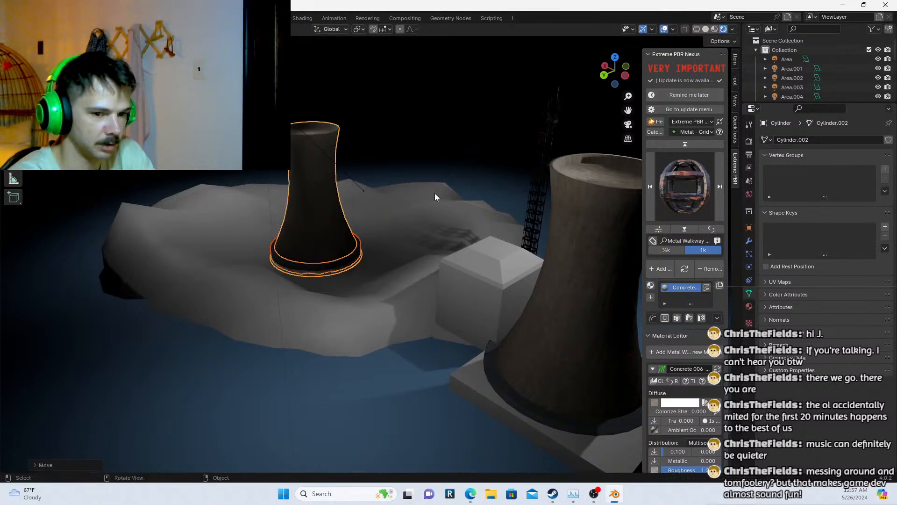
click(472, 155)
Scale down the cooling tower on the square base slightly and adjust its height along Z
scroll(472, 159, down, 3)
click(480, 298)
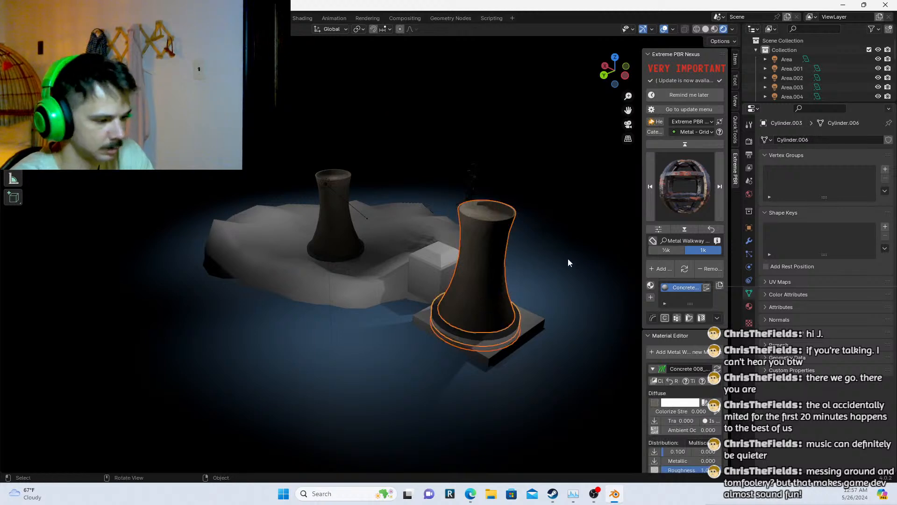
key(g)
key(z)
click(555, 271)
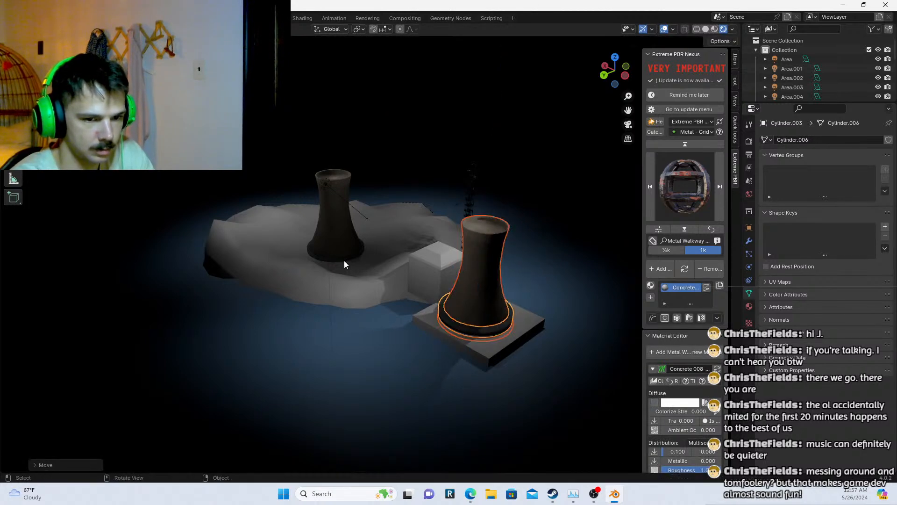
click(345, 264)
click(751, 242)
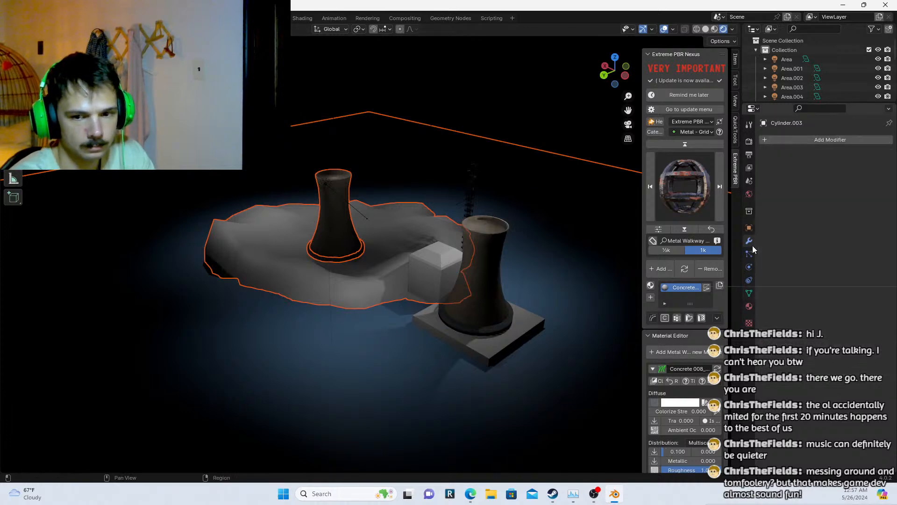
click(800, 139)
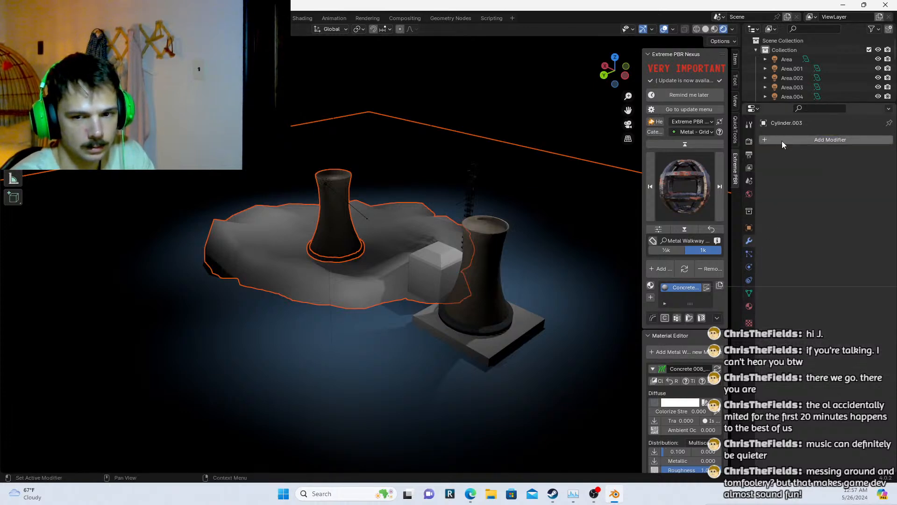
click(782, 141)
mouse_move(757, 149)
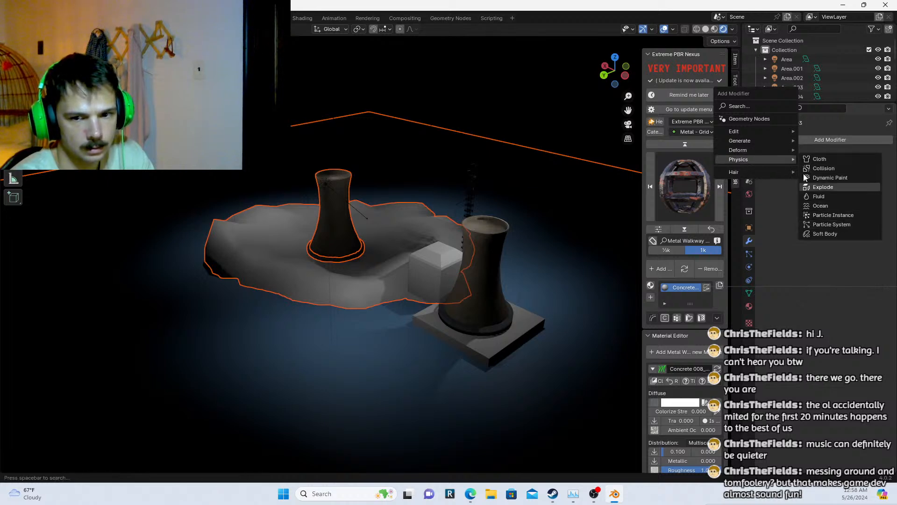
mouse_move(787, 149)
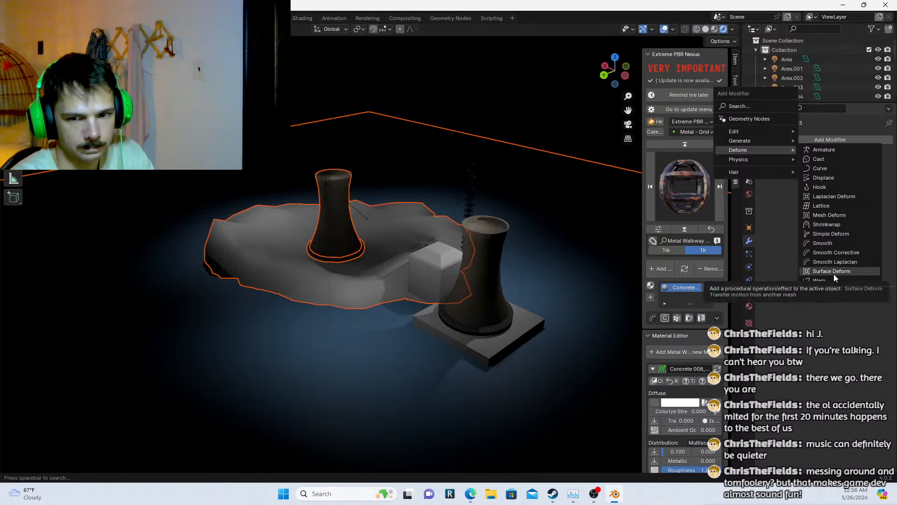
click(402, 96)
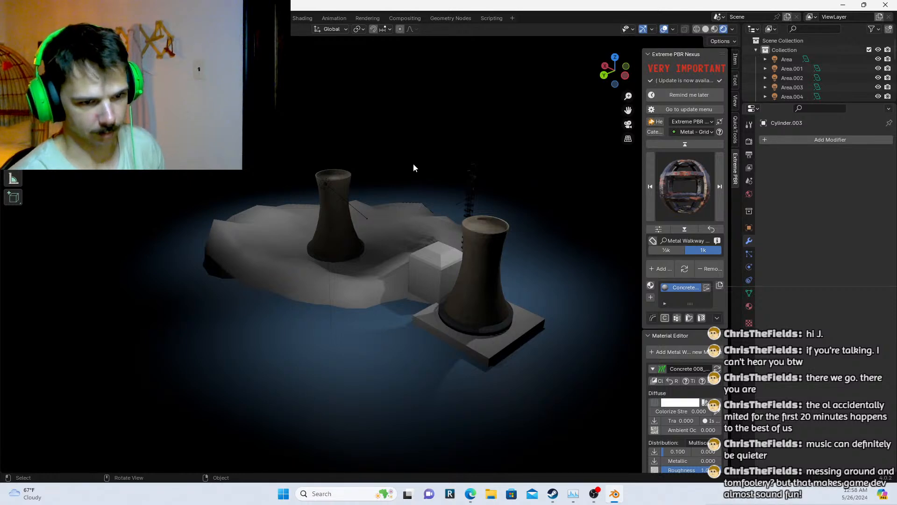
Examine the block, lattice pillars and island cooling tower from another side, comparing wireframe and rendered shading
middle_drag(413, 168, 322, 240)
click(321, 231)
click(269, 264)
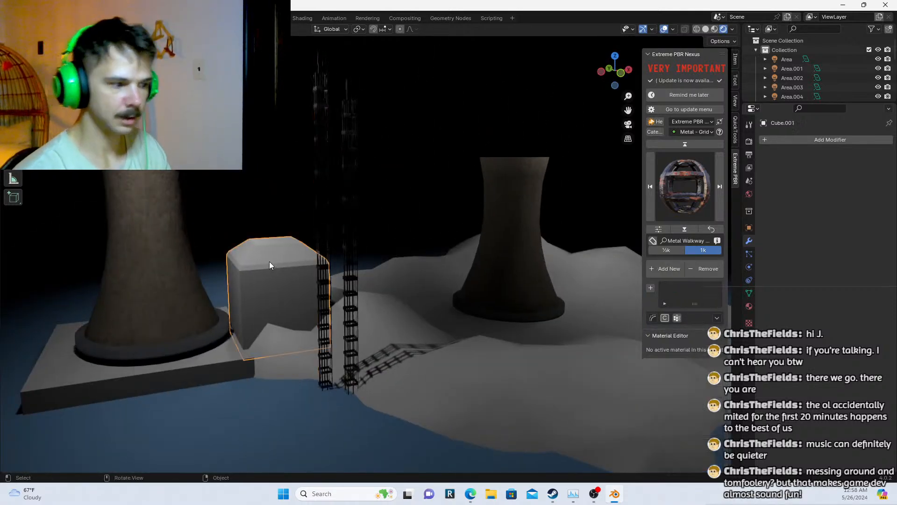
middle_drag(273, 257, 366, 226)
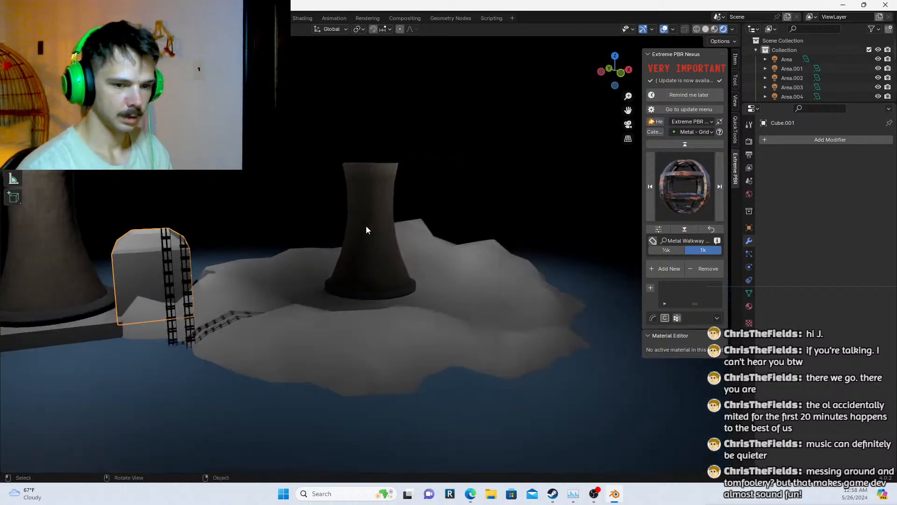
click(363, 226)
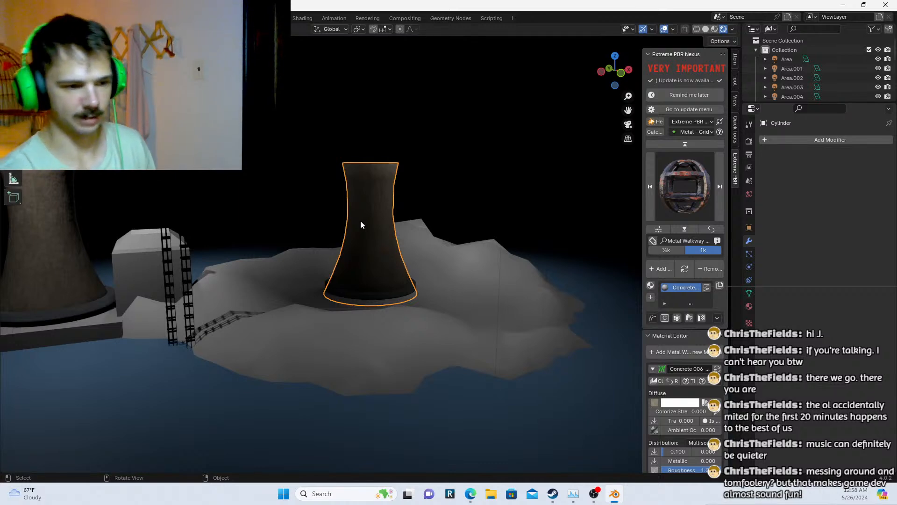
click(240, 186)
scroll(248, 187, down, 3)
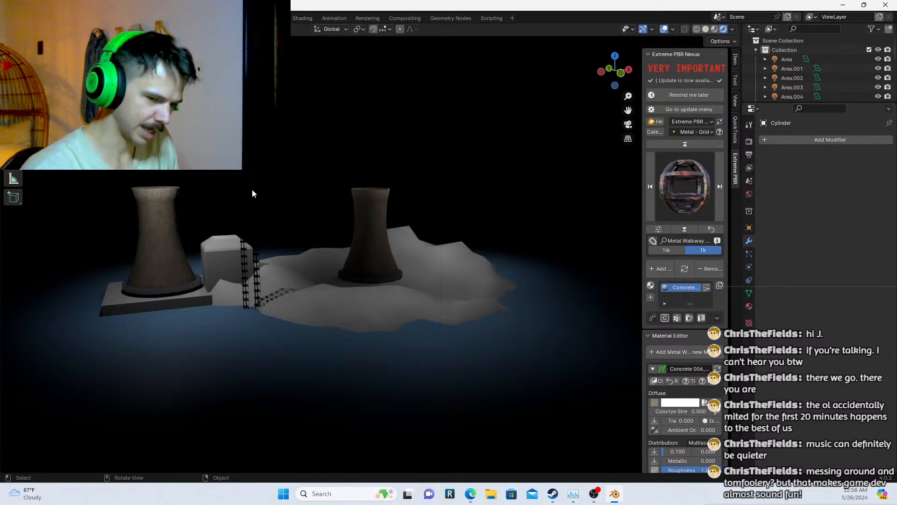
click(697, 29)
click(723, 29)
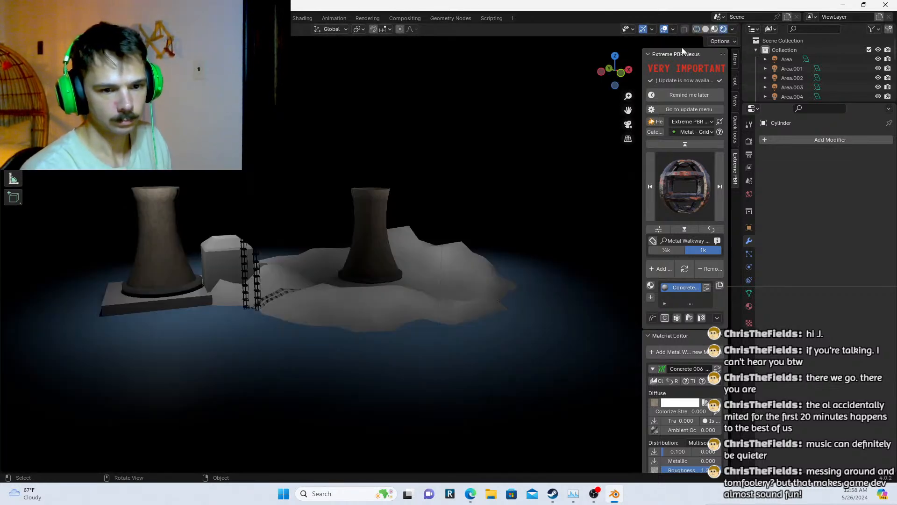
scroll(370, 234, up, 2)
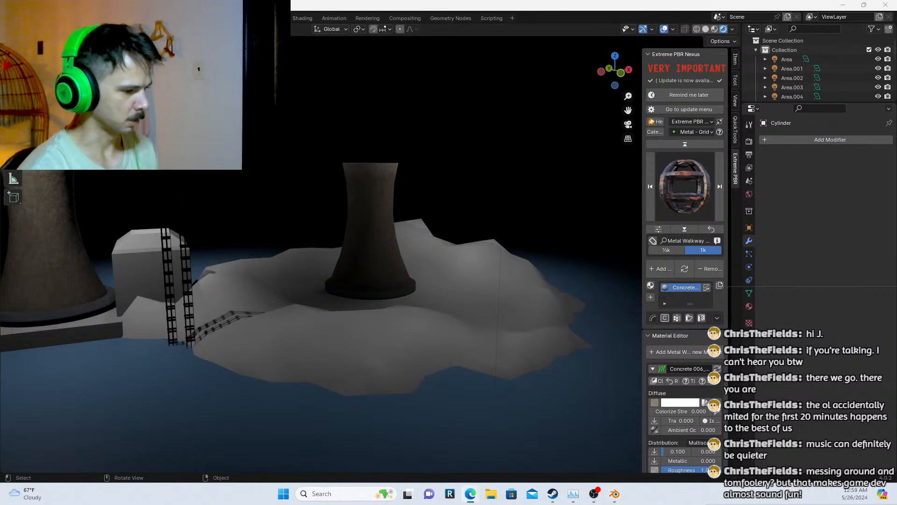
Scale up the island's cooling tower well beyond its dark base ring
click(357, 231)
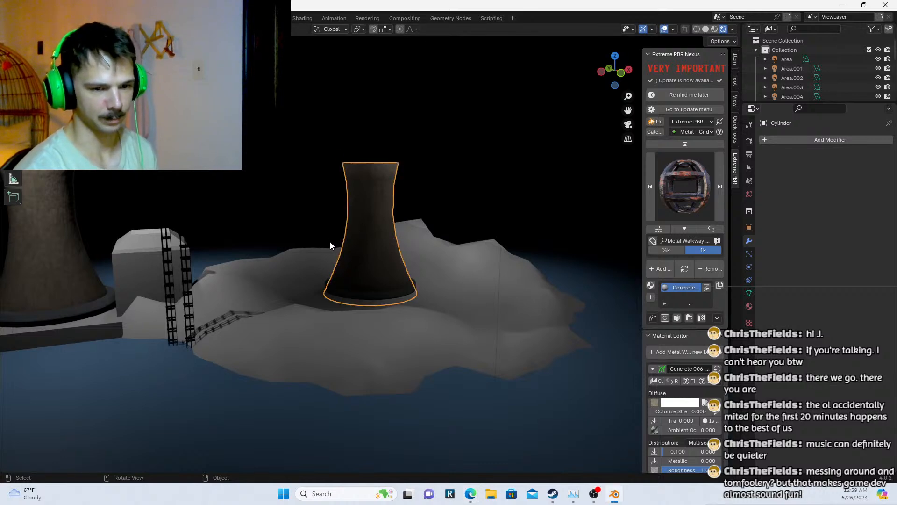
middle_drag(330, 242, 391, 244)
scroll(253, 228, down, 3)
scroll(391, 244, up, 5)
scroll(391, 243, down, 3)
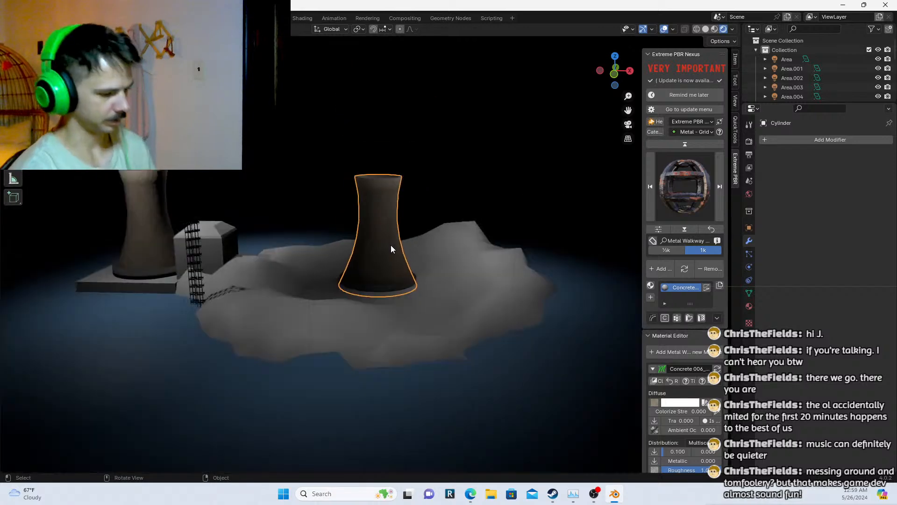
scroll(392, 247, up, 2)
key(s)
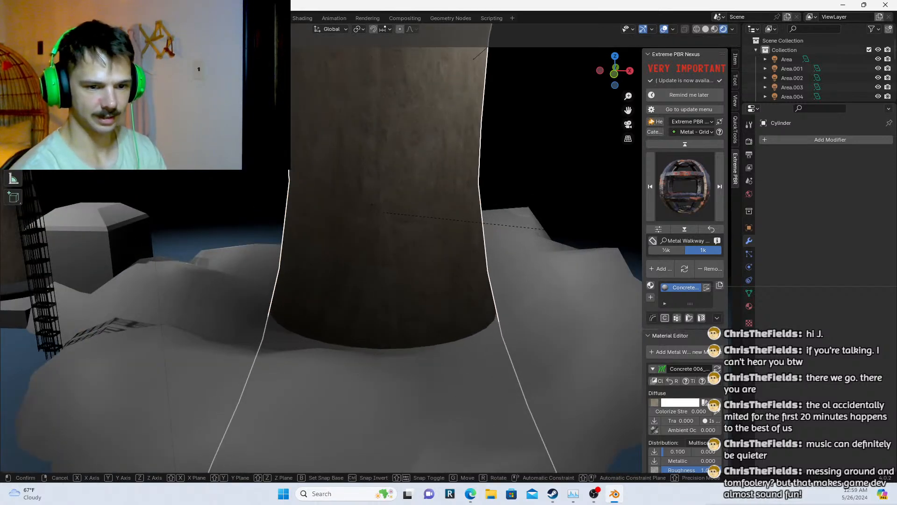
click(559, 233)
scroll(487, 226, down, 5)
scroll(477, 229, up, 5)
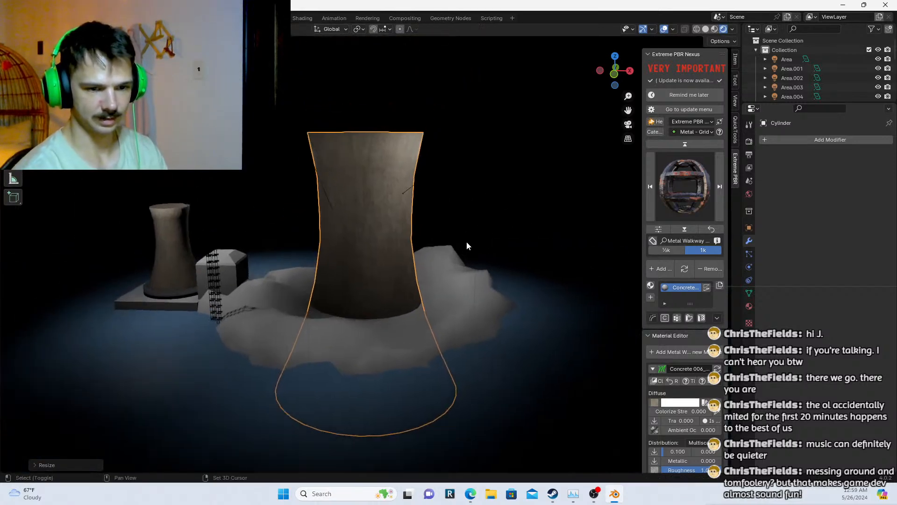
scroll(461, 248, up, 2)
scroll(593, 196, down, 3)
Scale the enlarged island cooling tower back down to roughly match its dark base ring
key(s)
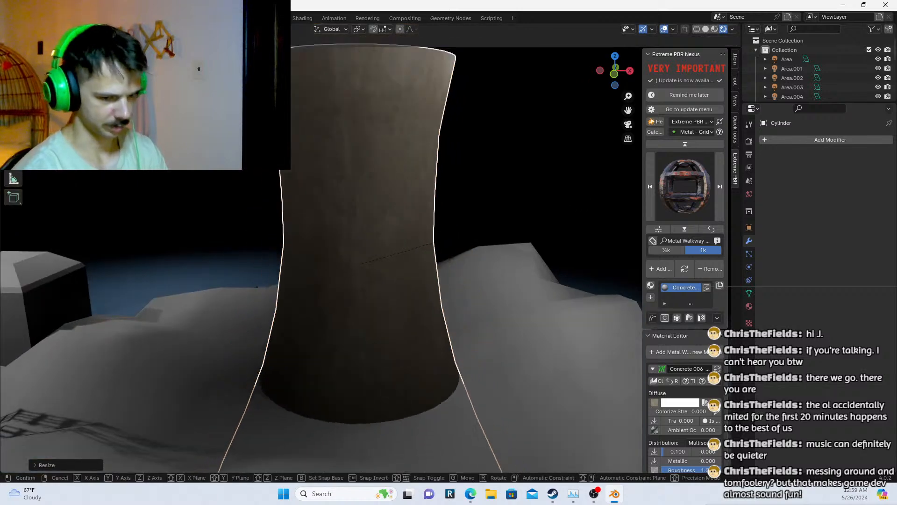
right_click(473, 271)
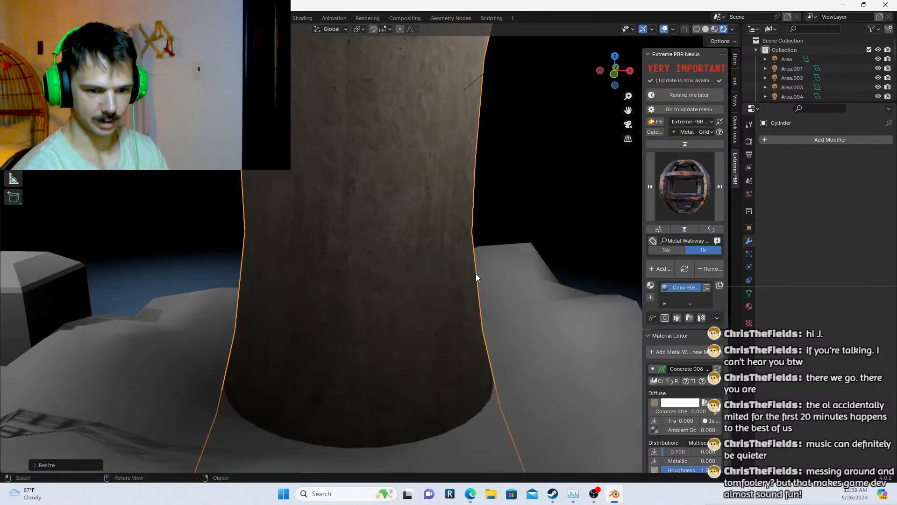
key(s)
click(182, 330)
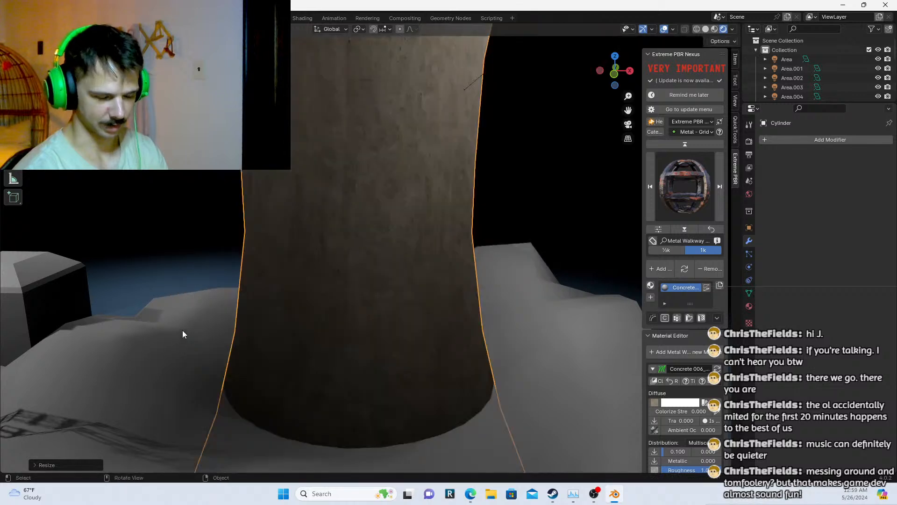
scroll(442, 257, down, 4)
key(s)
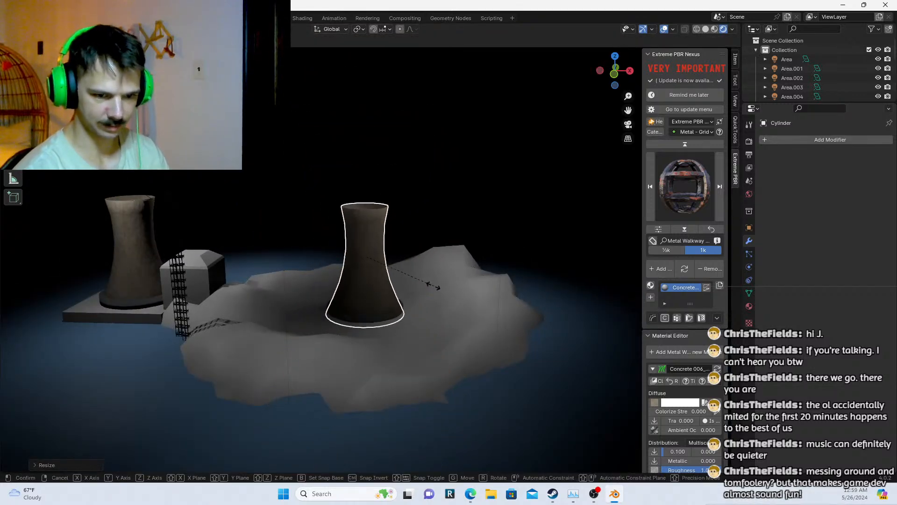
click(435, 290)
scroll(436, 290, up, 2)
scroll(449, 198, up, 1)
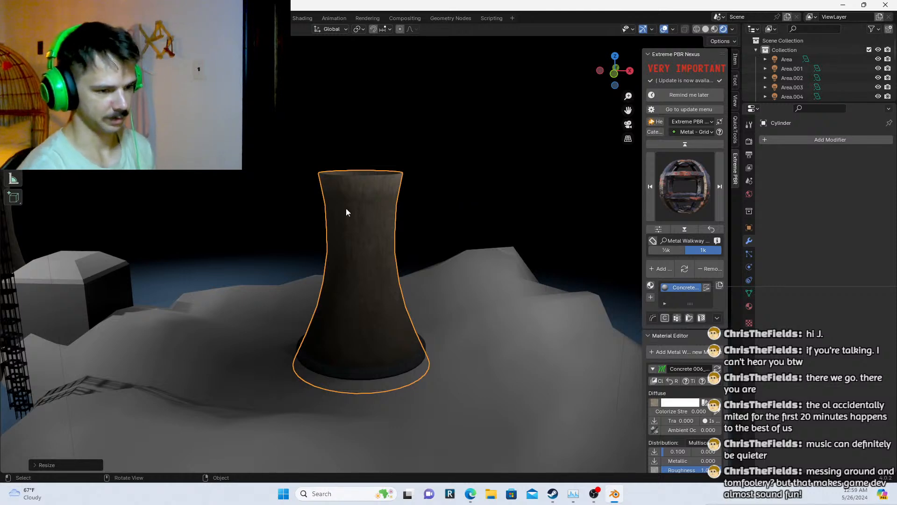
Move one lattice pillar onto the terrain beside the island's cooling tower and adjust its height along Z
click(9, 258)
key(g)
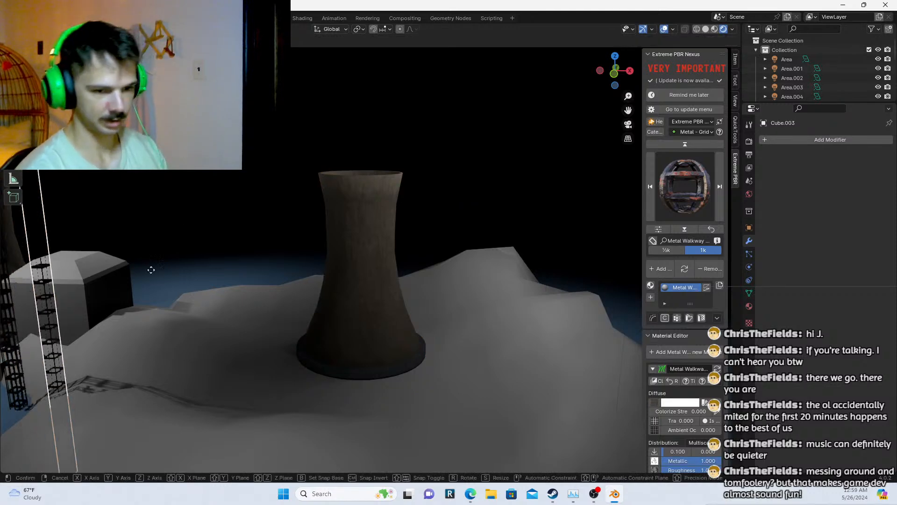
click(279, 218)
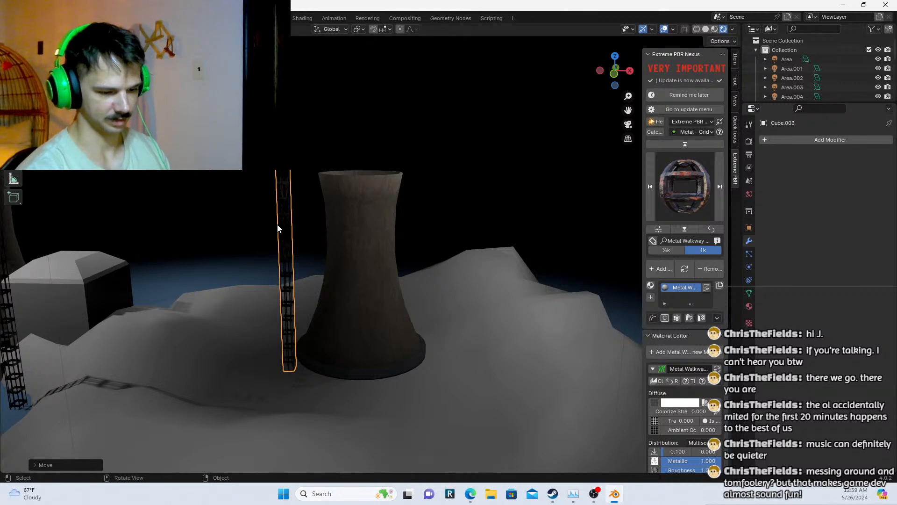
key(KP_Decimal)
scroll(365, 224, up, 3)
middle_drag(382, 216, 347, 264)
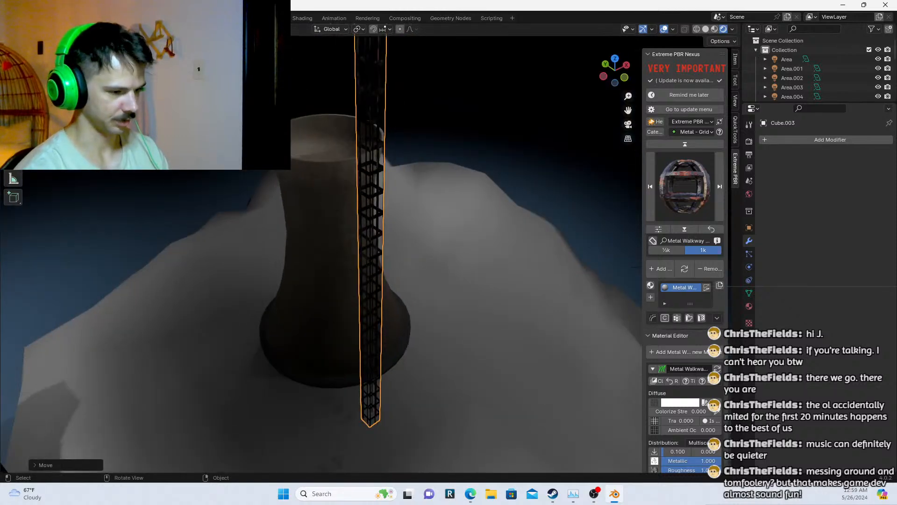
middle_drag(483, 283, 318, 236)
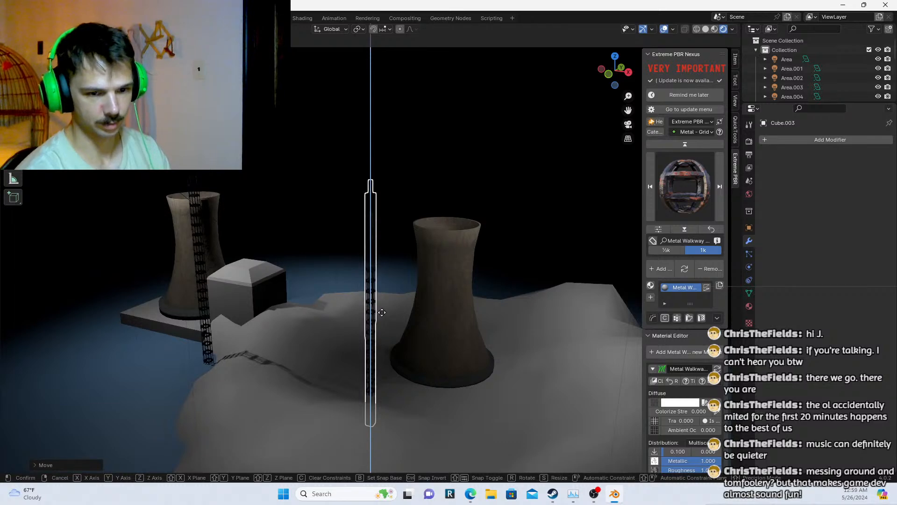
click(312, 236)
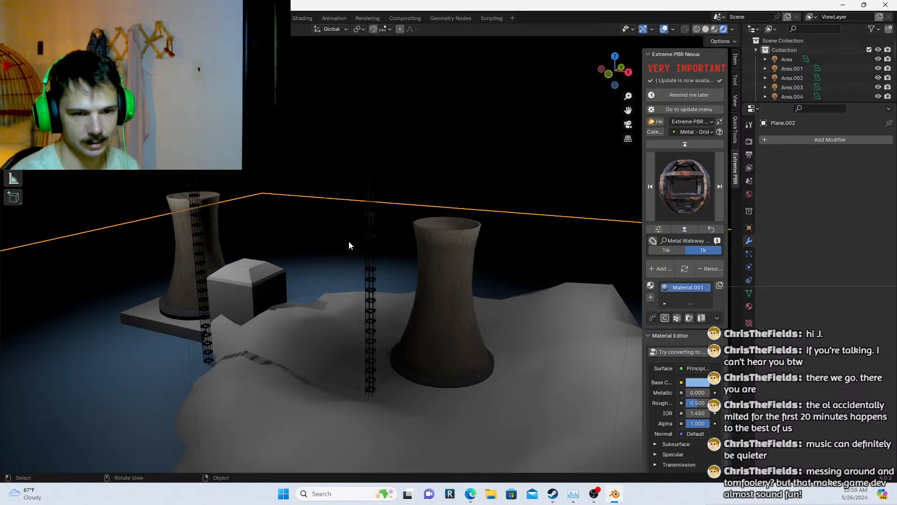
Remove the concrete material from the island's cooling tower
click(436, 274)
key(KP_Decimal)
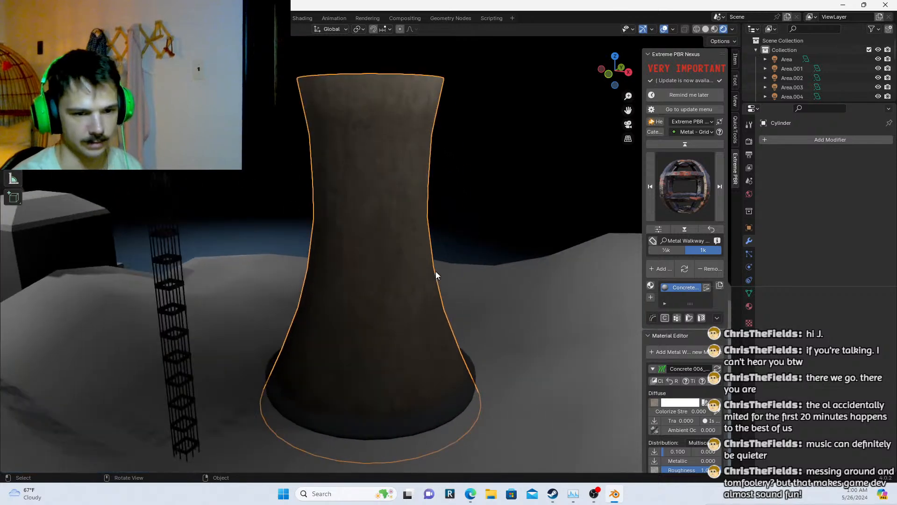
middle_drag(419, 182, 344, 290)
key(s)
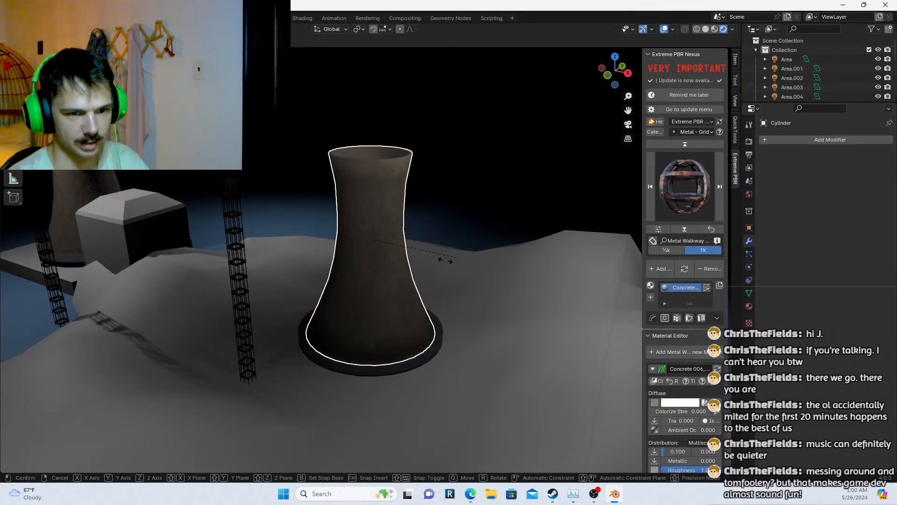
right_click(373, 264)
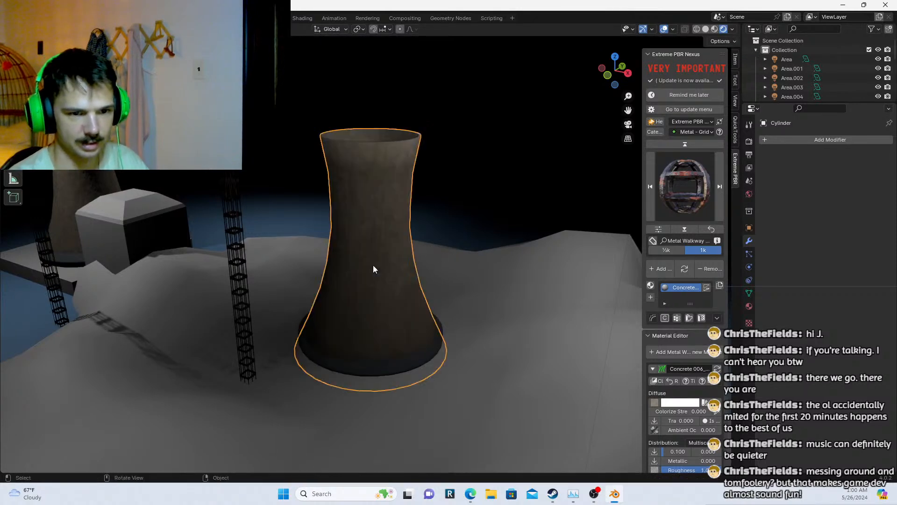
click(709, 268)
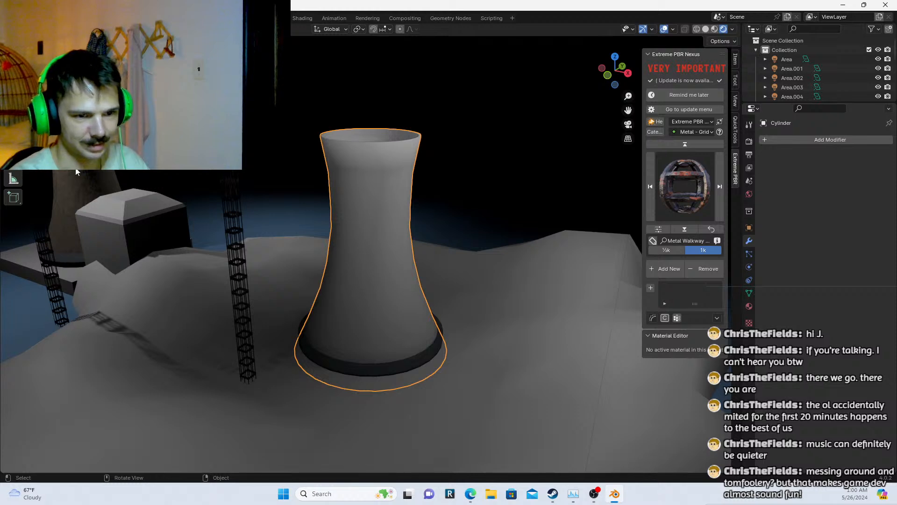
click(436, 240)
middle_drag(463, 207, 444, 221)
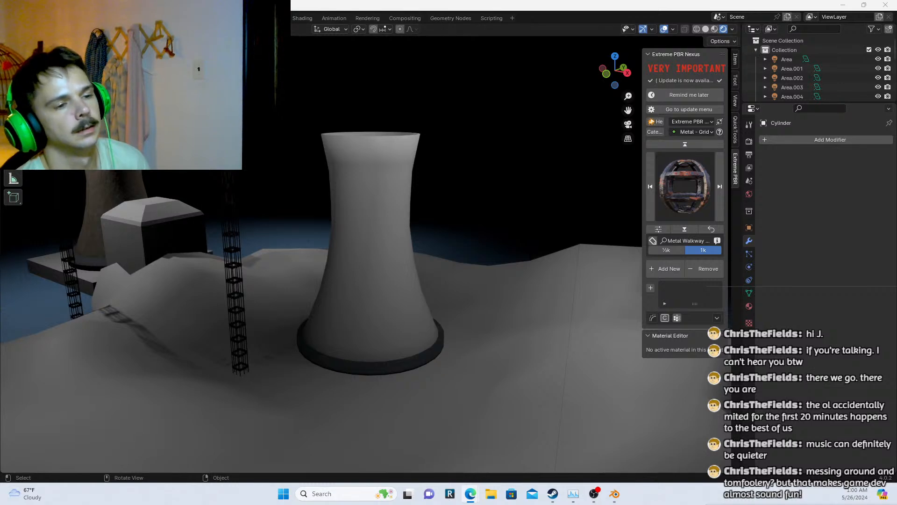
click(23, 18)
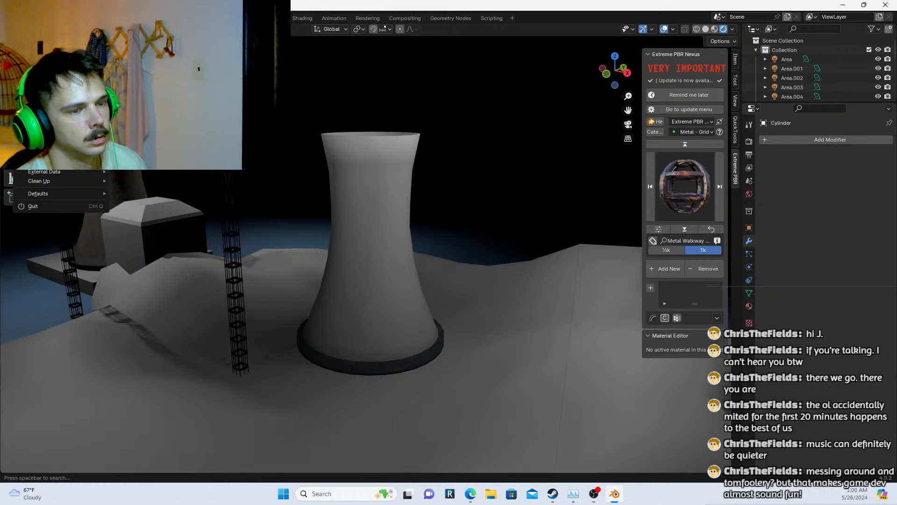
key(Escape)
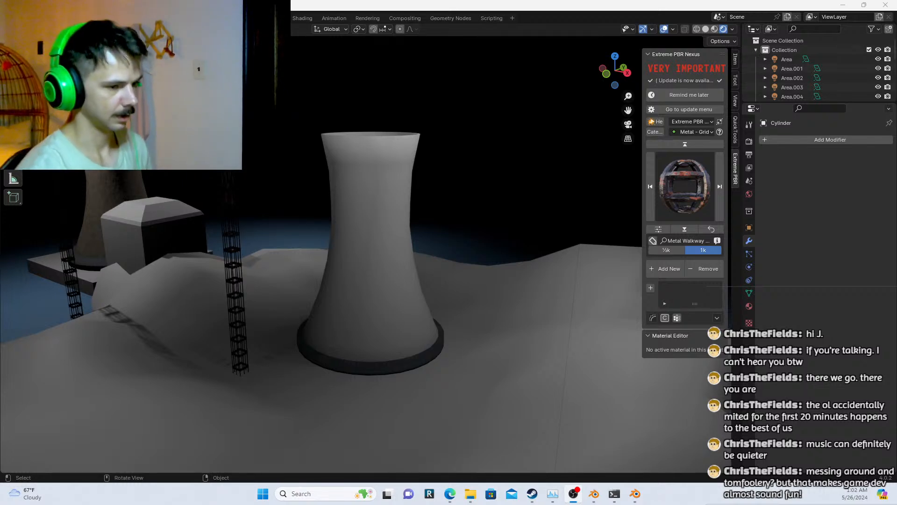
Switch to the separate "tower" game window, reposition it and maximize it
key(alt+Tab)
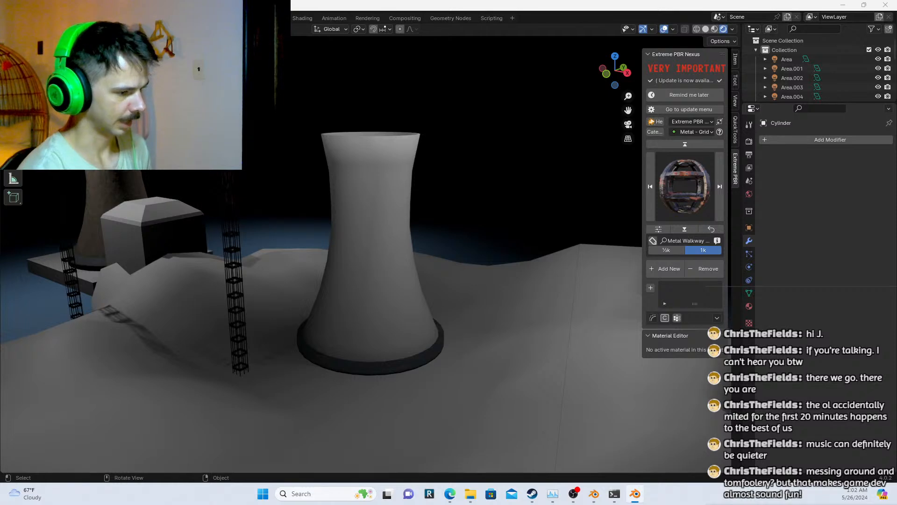
drag(467, 129, 578, 91)
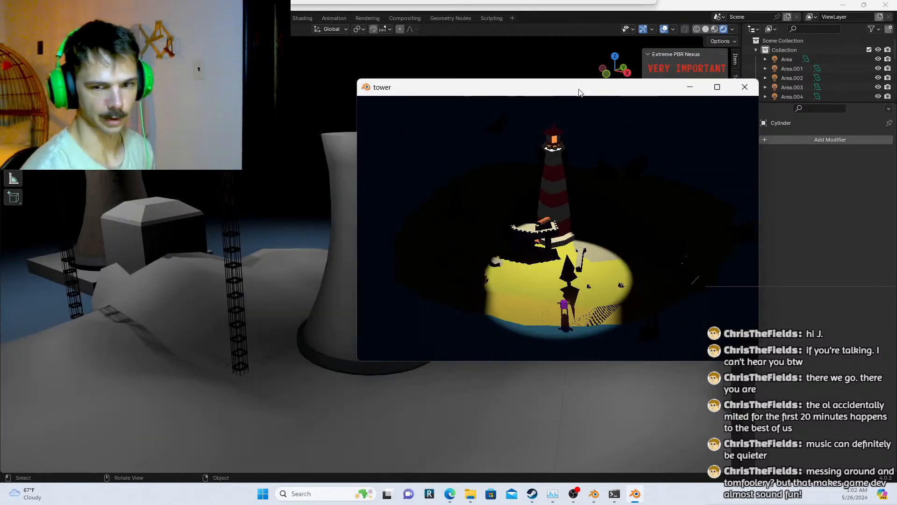
click(718, 87)
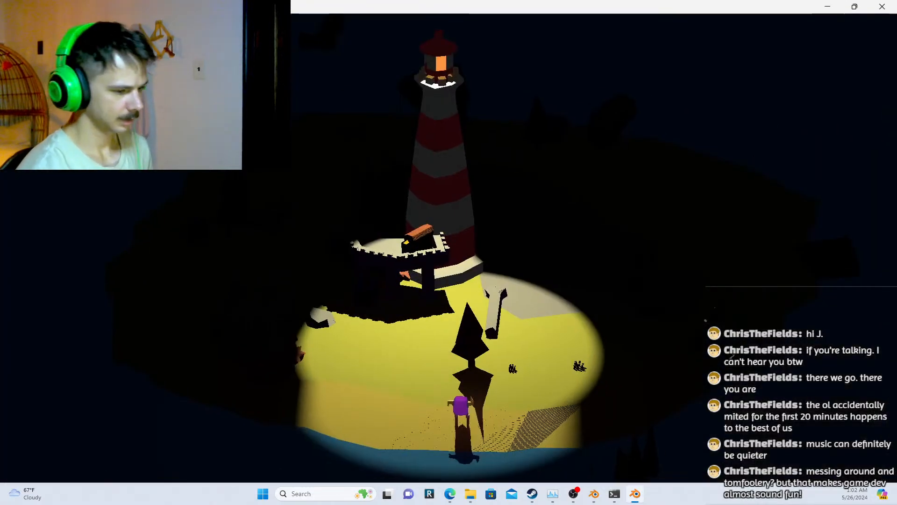
key(alt+Tab)
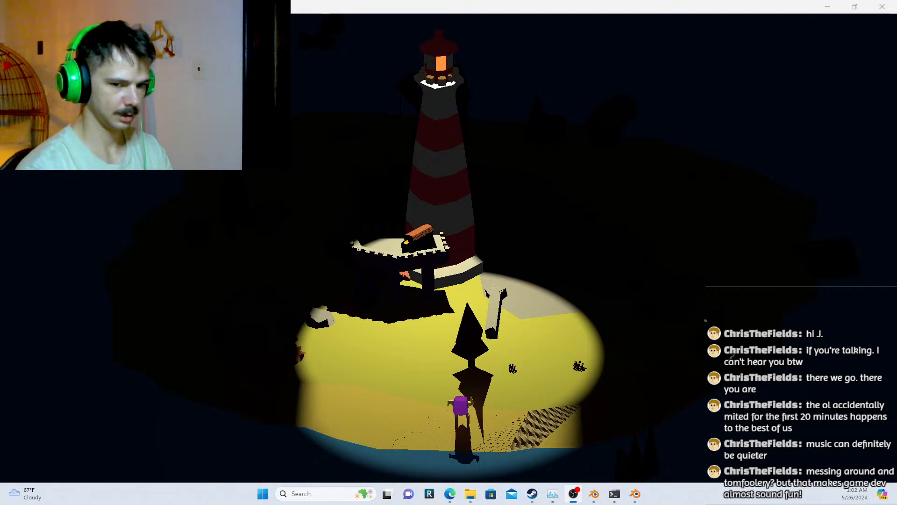
click(339, 204)
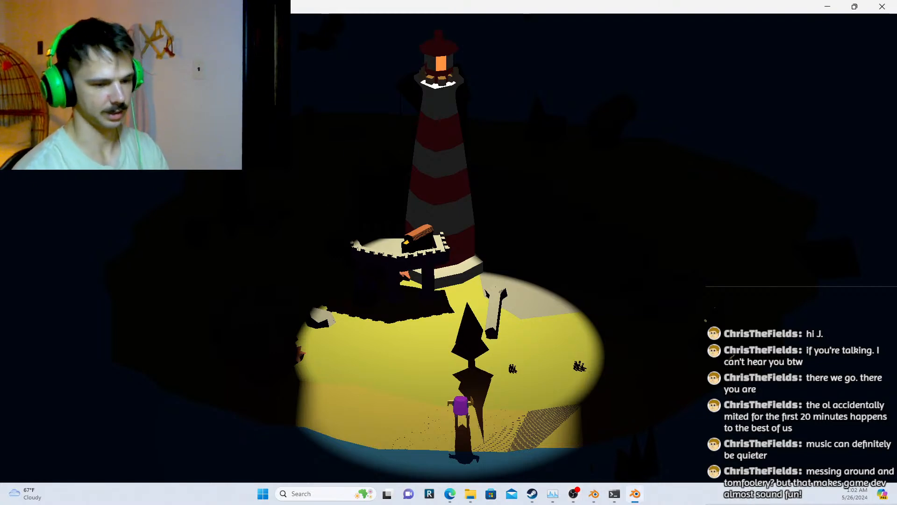
key(w)
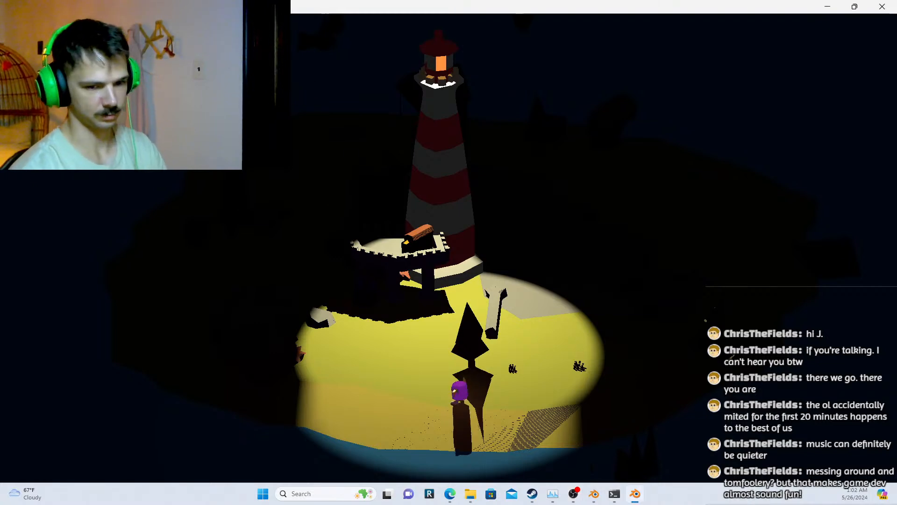
key(a)
key(w)
key(a)
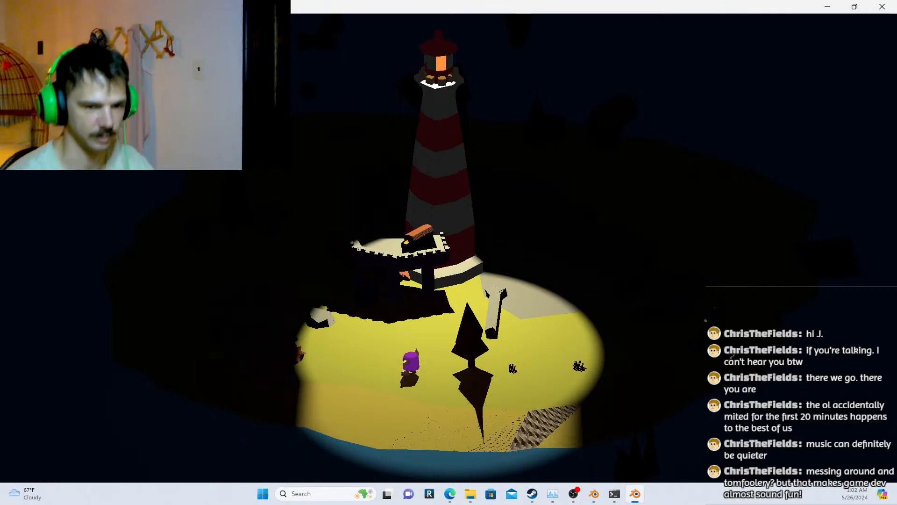
key(a)
key(d)
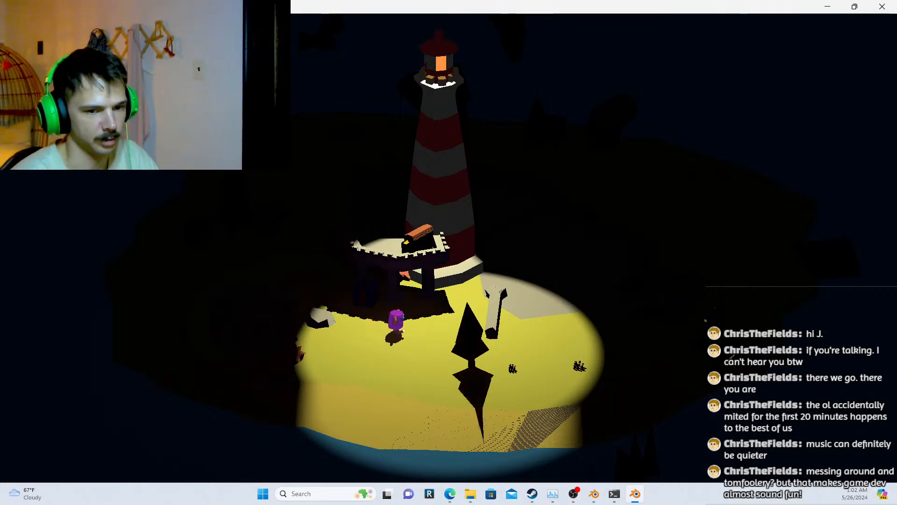
key(s)
key(d)
key(s)
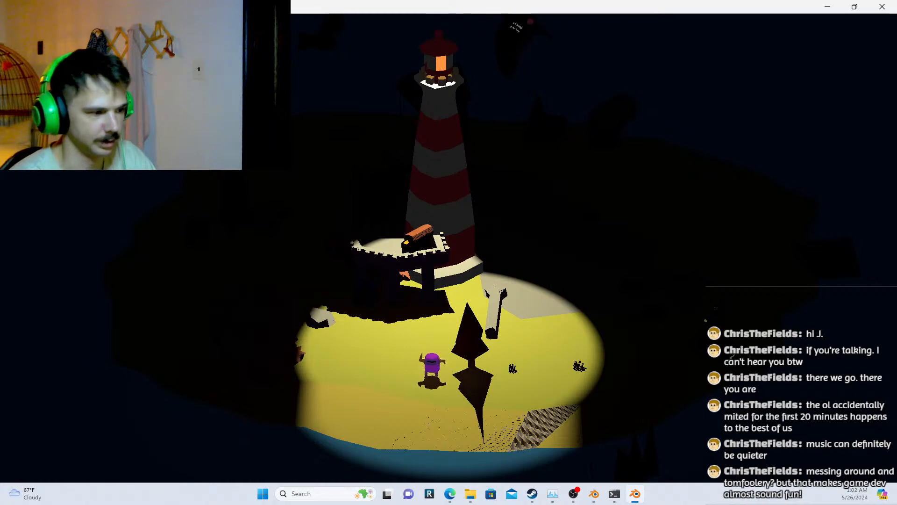
key(d)
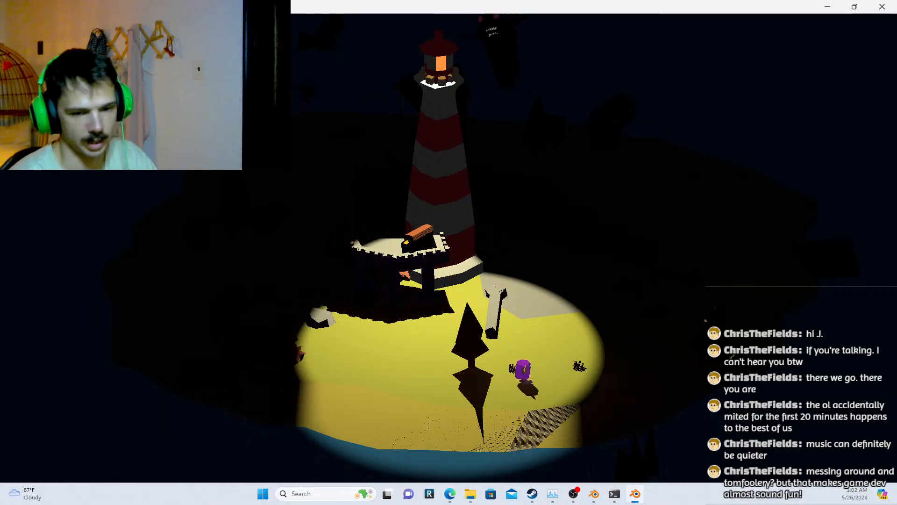
key(a)
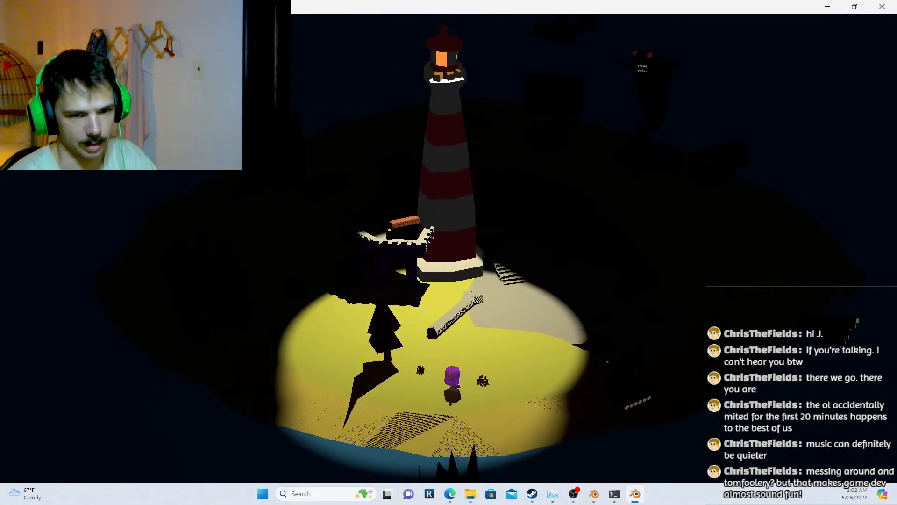
key(d)
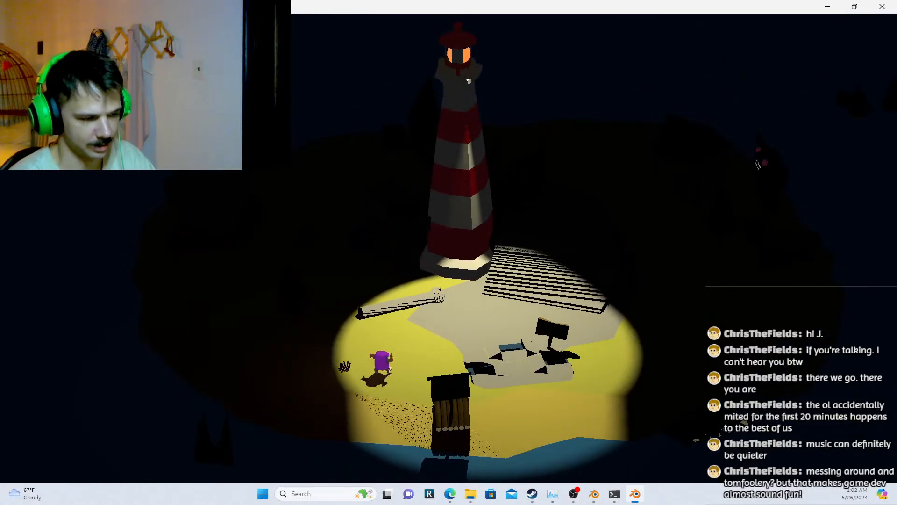
key(d)
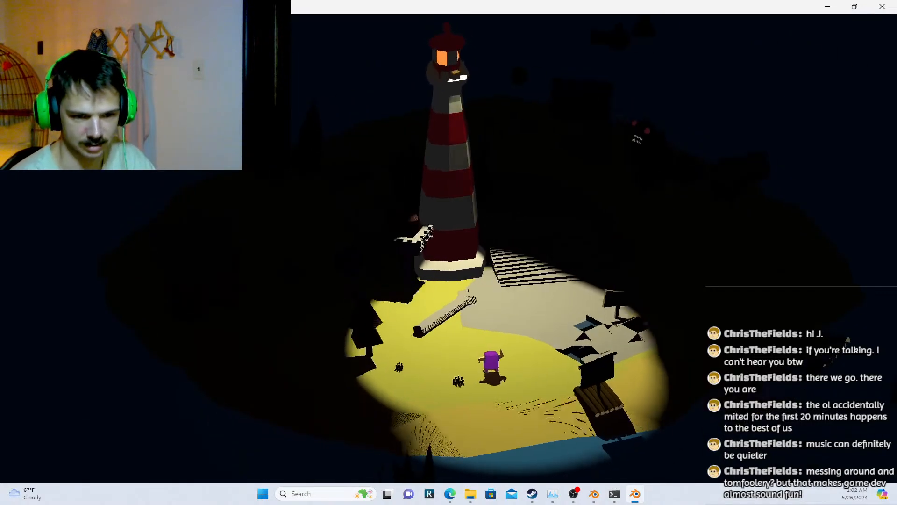
key(a)
key(a)
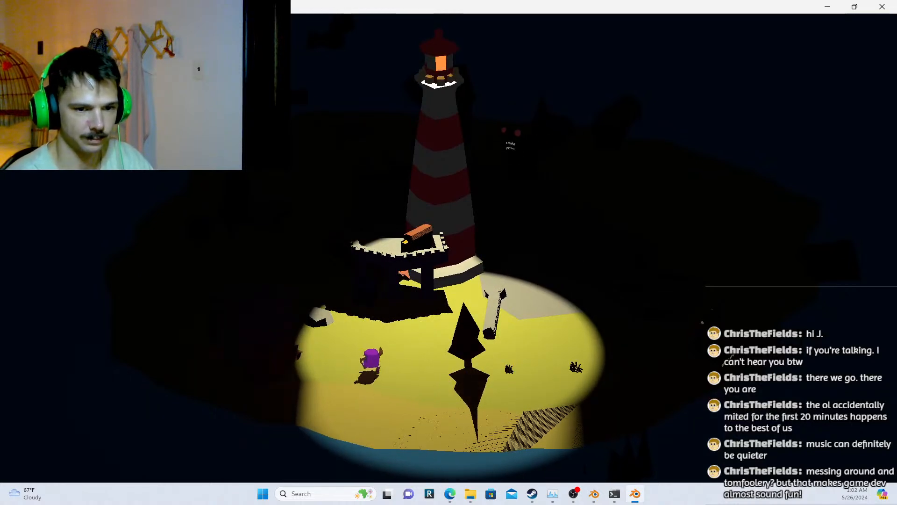
key(a)
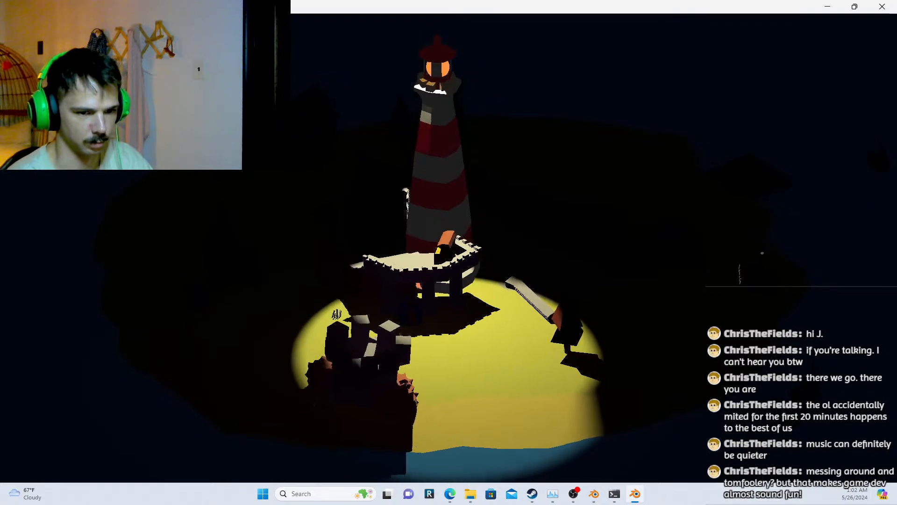
key(a)
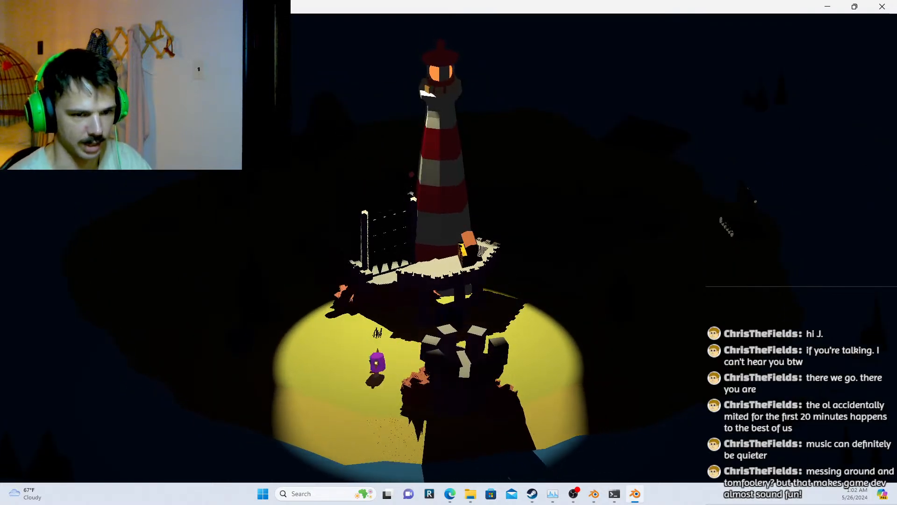
key(a)
key(d)
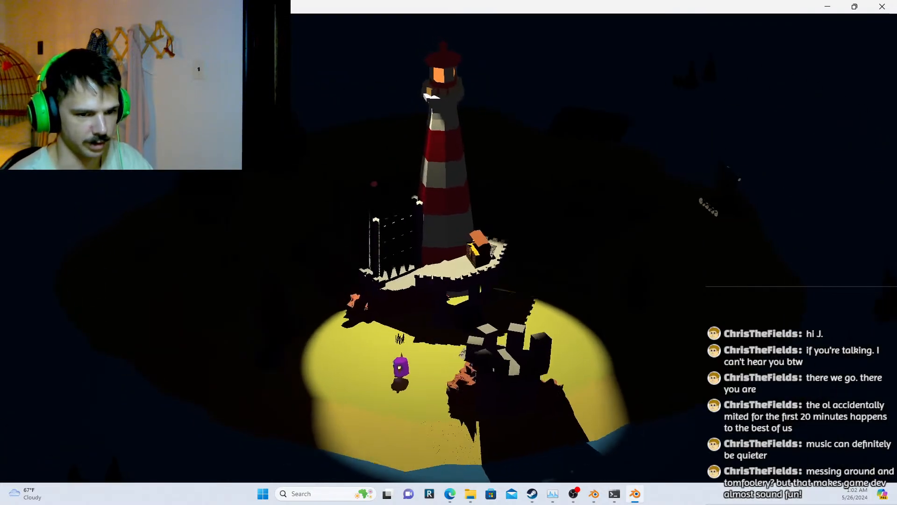
key(a)
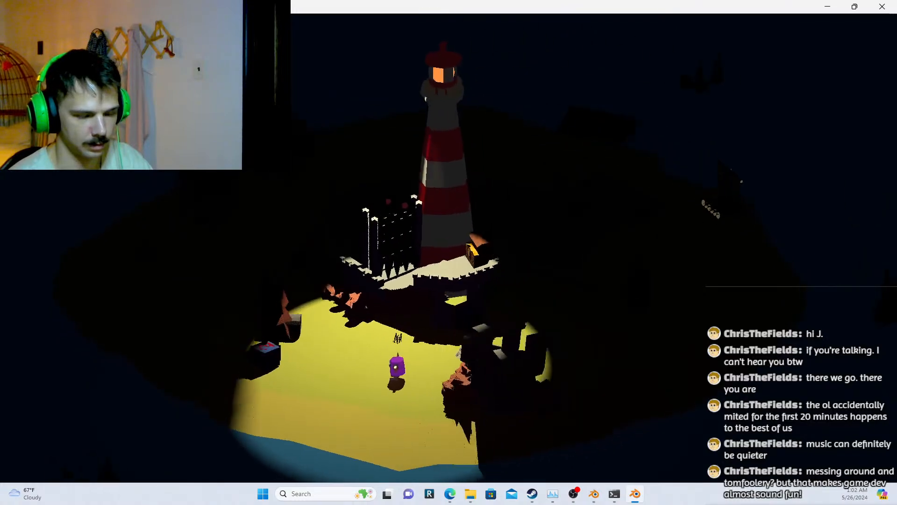
key(d)
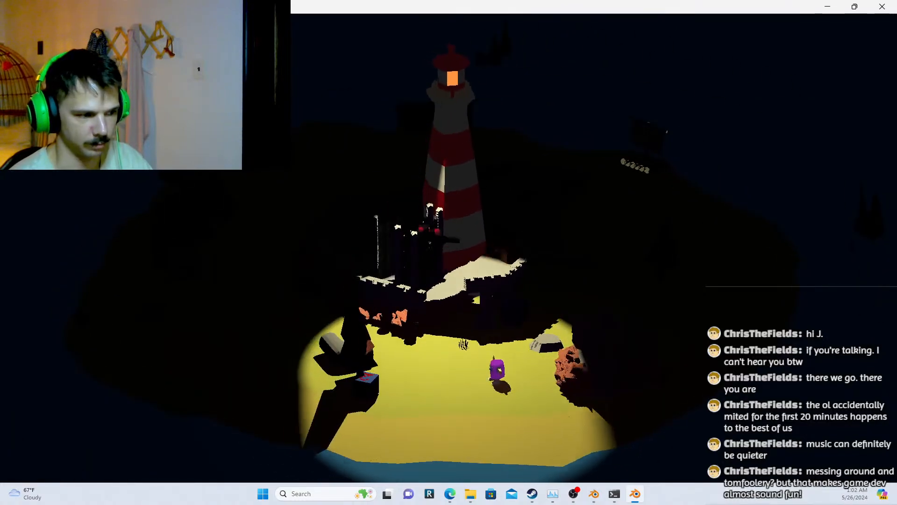
key(a)
key(a)
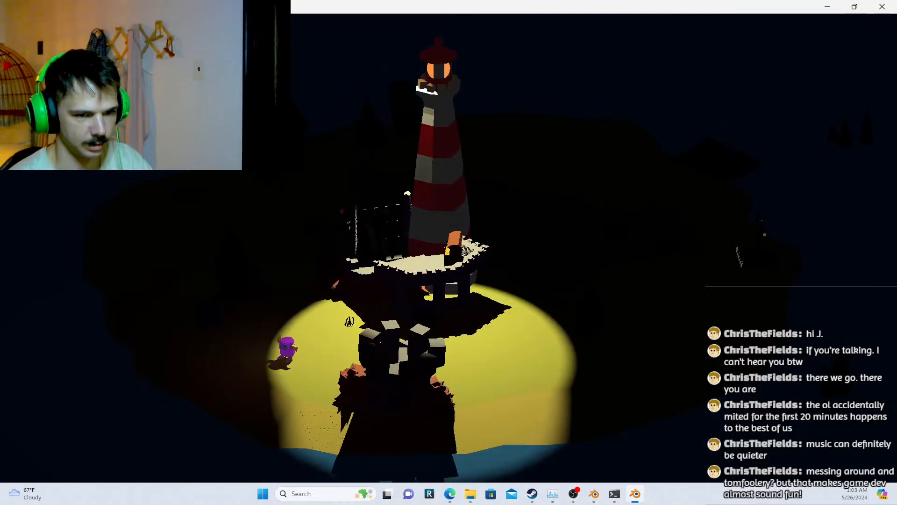
key(a)
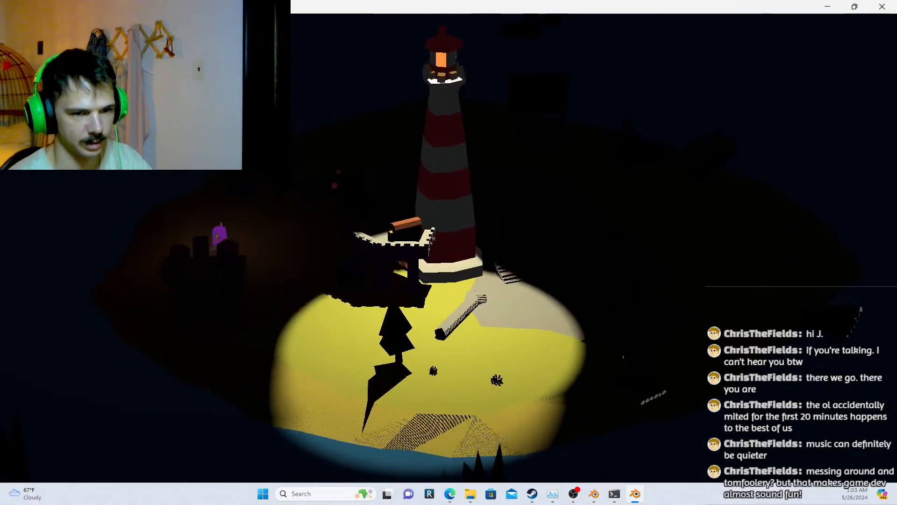
key(d)
key(a)
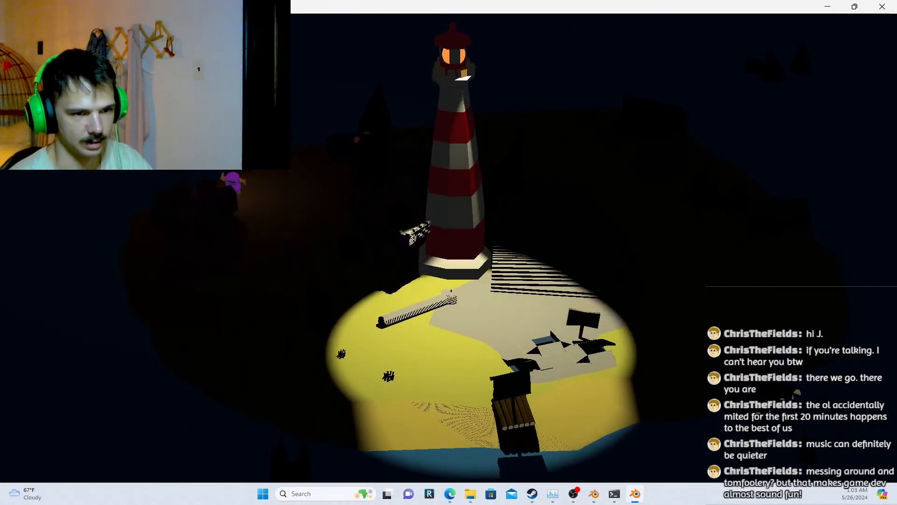
key(s)
key(s)
key(d)
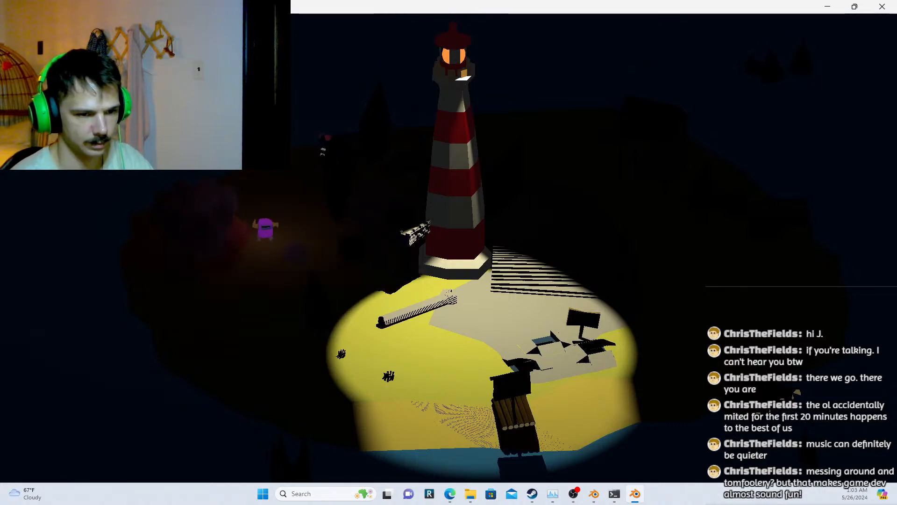
key(d)
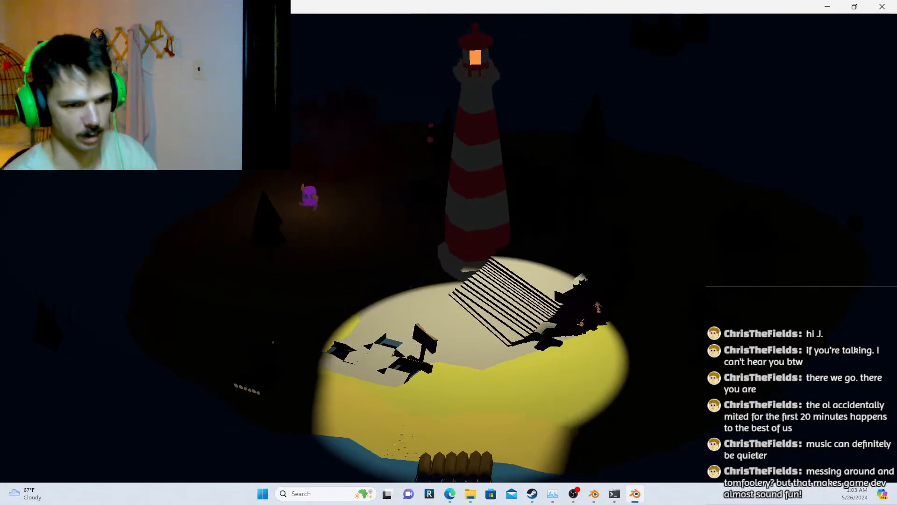
key(d)
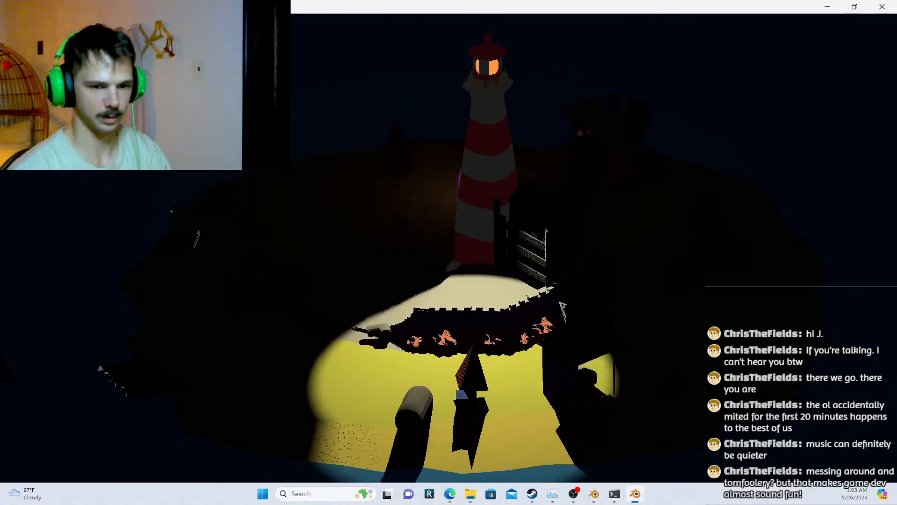
key(a)
key(a)
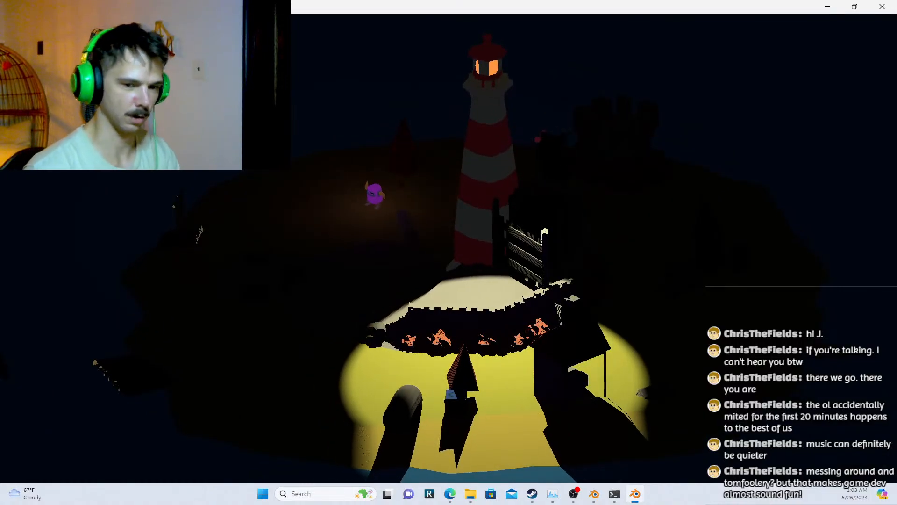
key(s)
key(s)
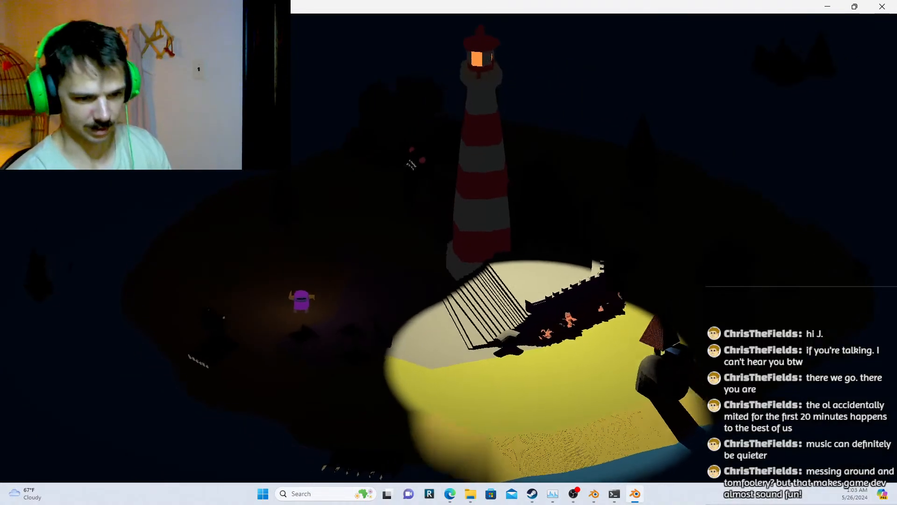
key(d)
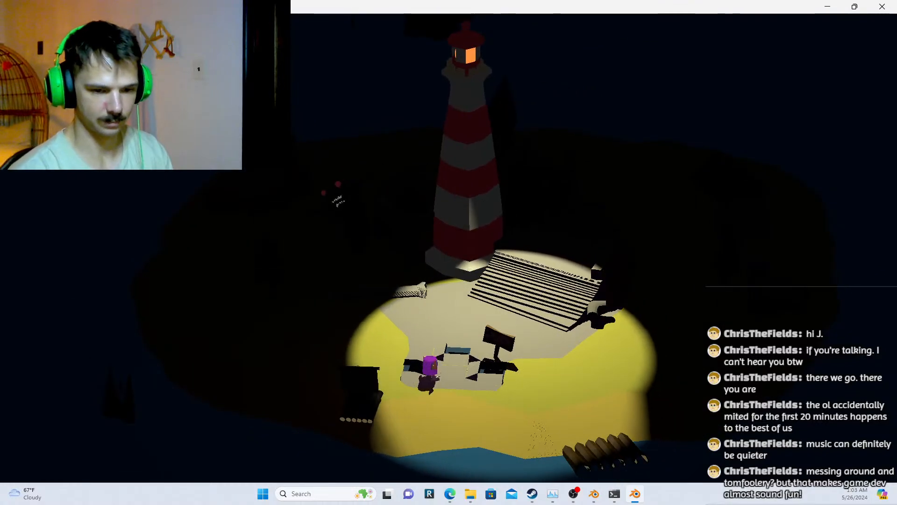
key(d)
key(d)
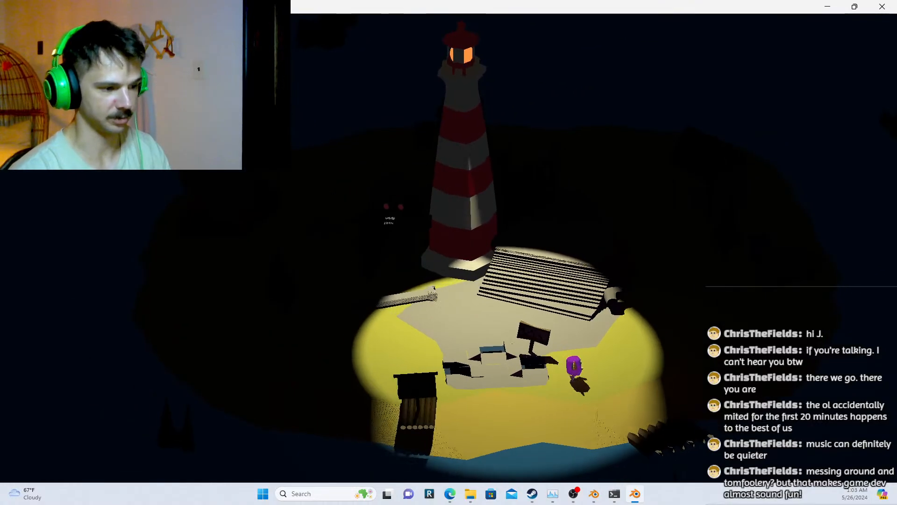
key(a)
key(d)
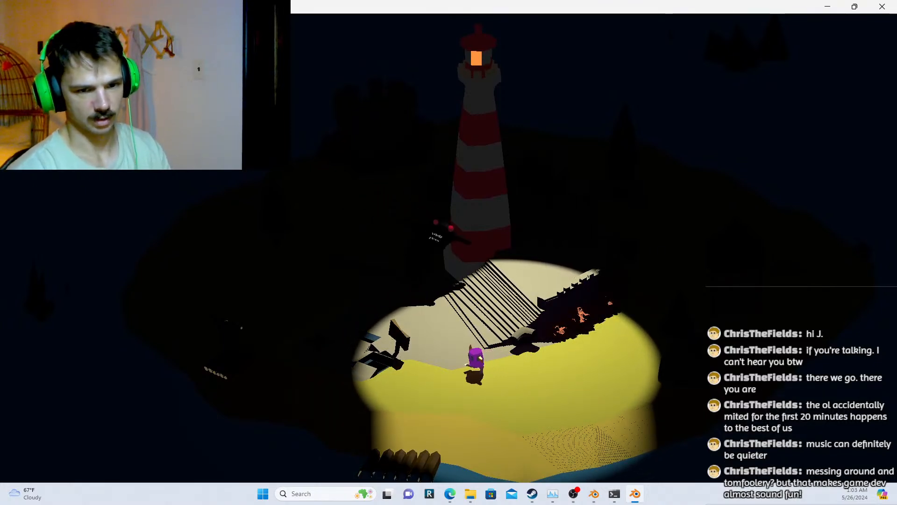
key(s)
key(d)
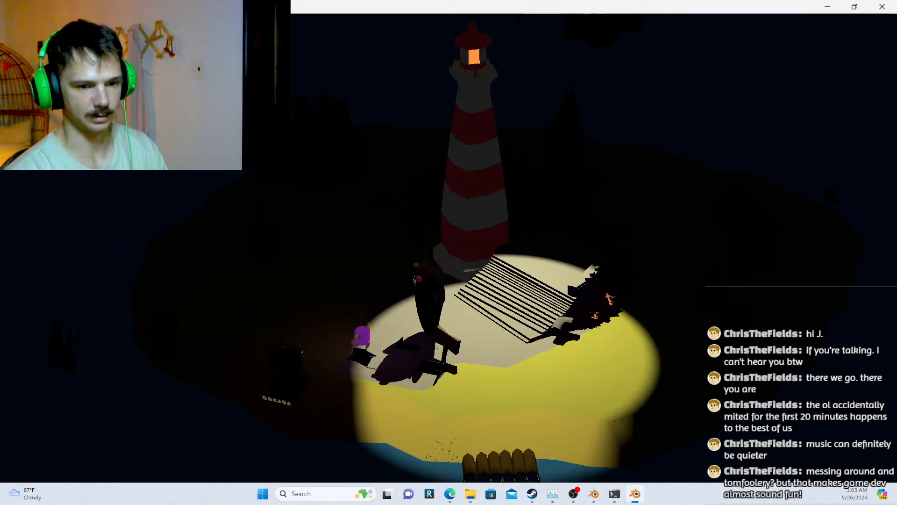
key(a)
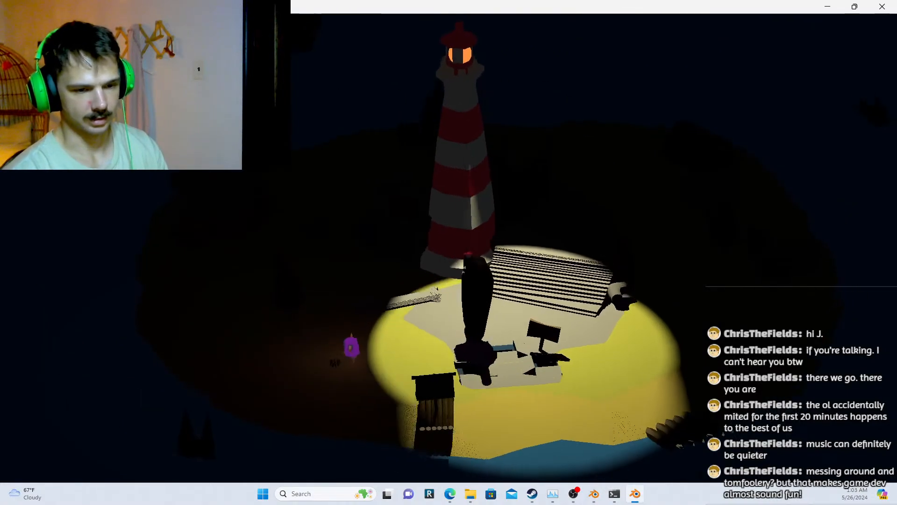
key(a)
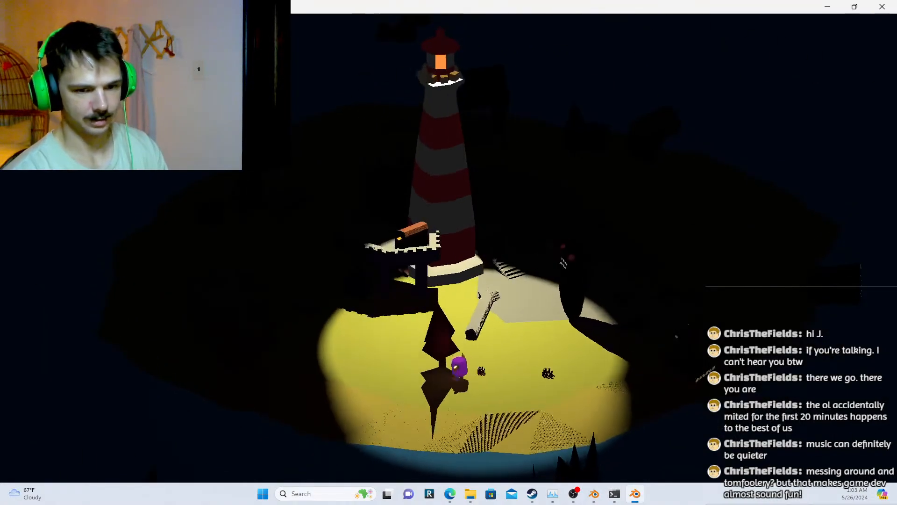
key(a)
key(s)
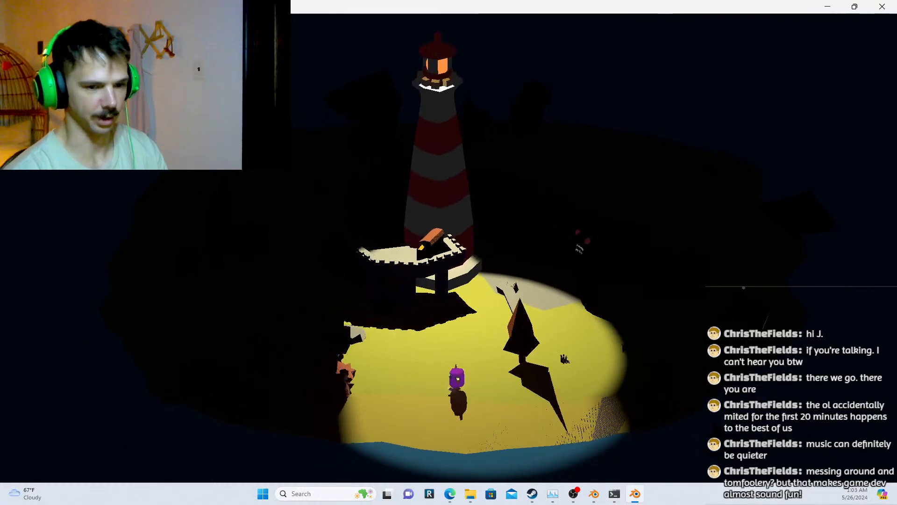
key(a)
key(w)
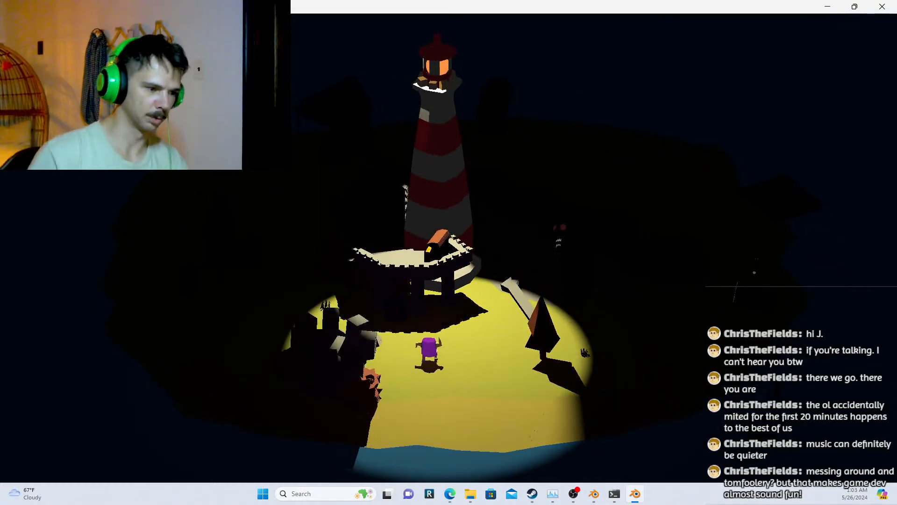
key(w)
key(a)
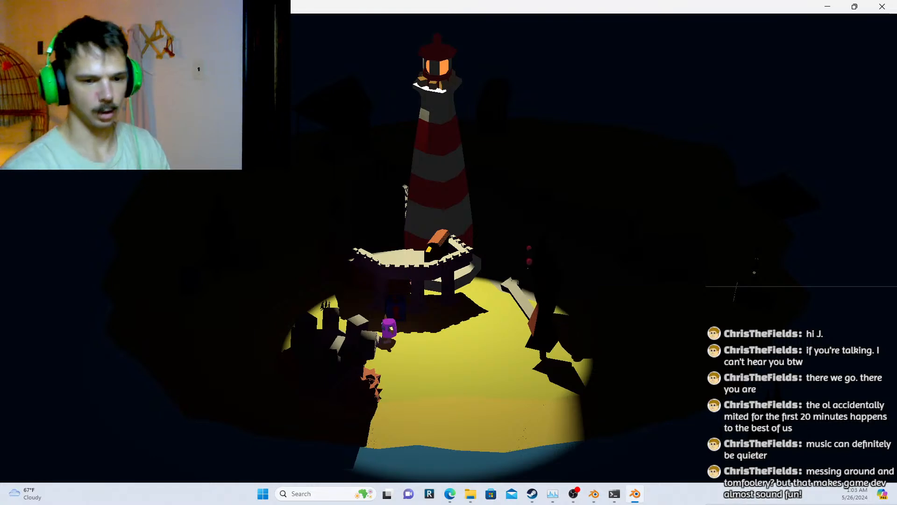
drag(837, 62, 803, 102)
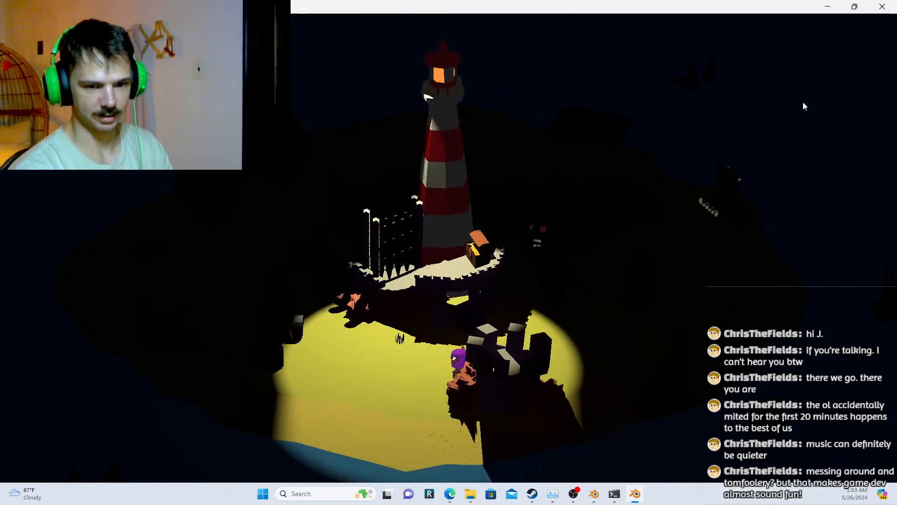
key(a)
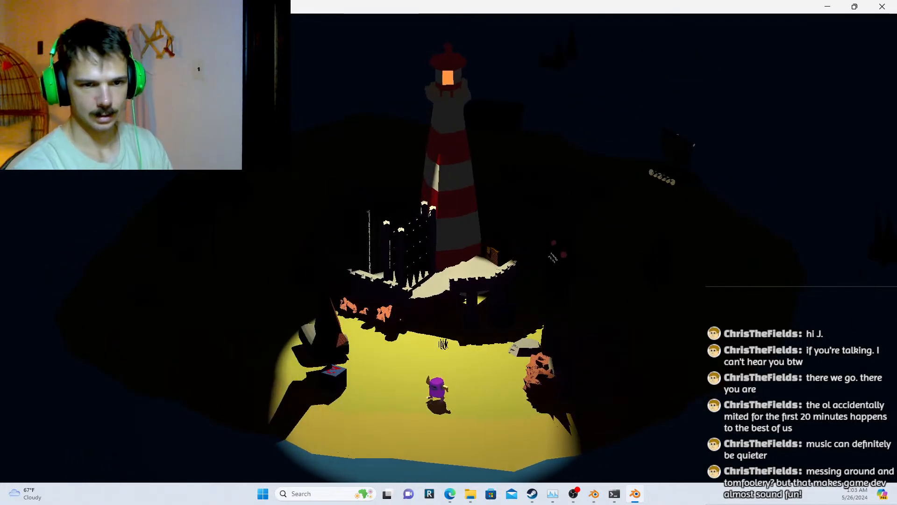
Close the "tower" game window and return to the Blender power-plant scene
key(a)
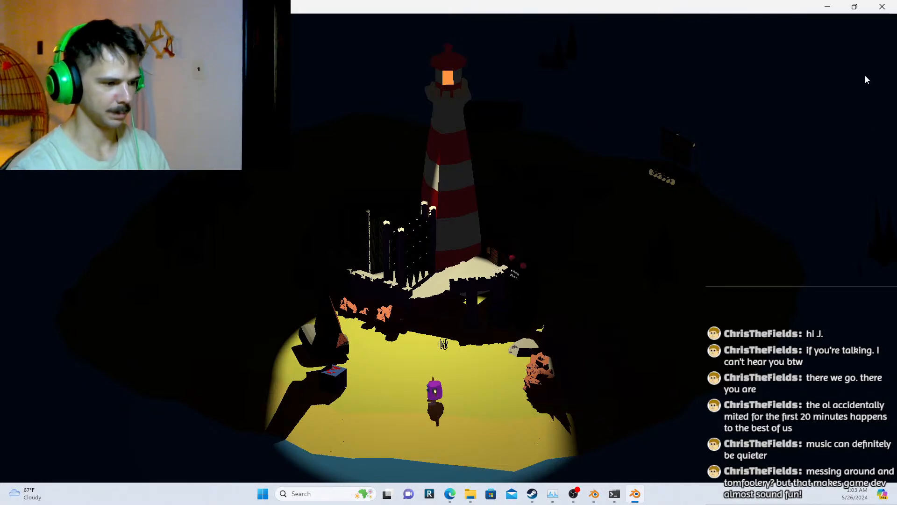
click(882, 6)
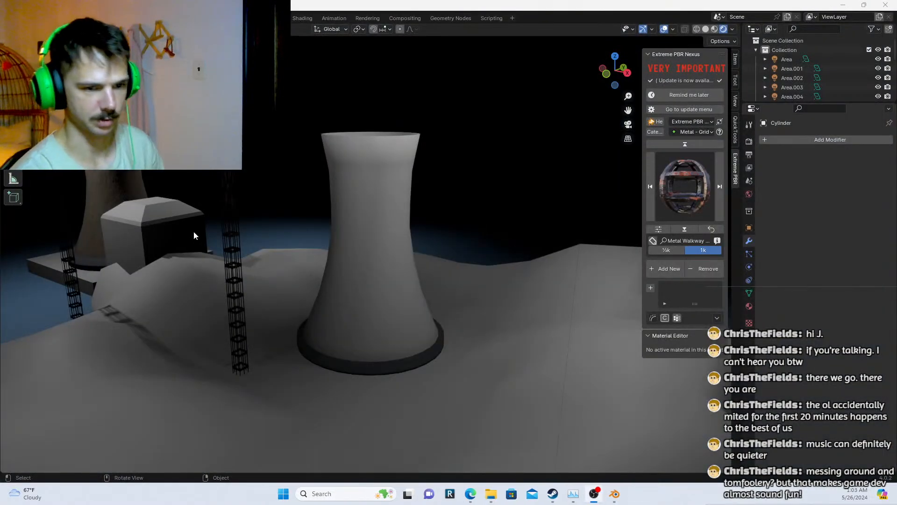
scroll(321, 268, down, 4)
scroll(334, 281, up, 1)
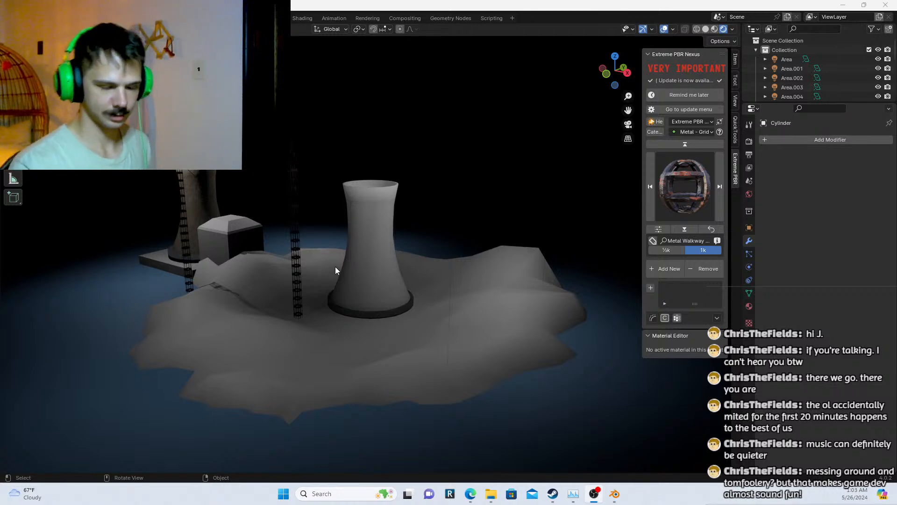
Apply flat shading to the island terrain
click(188, 184)
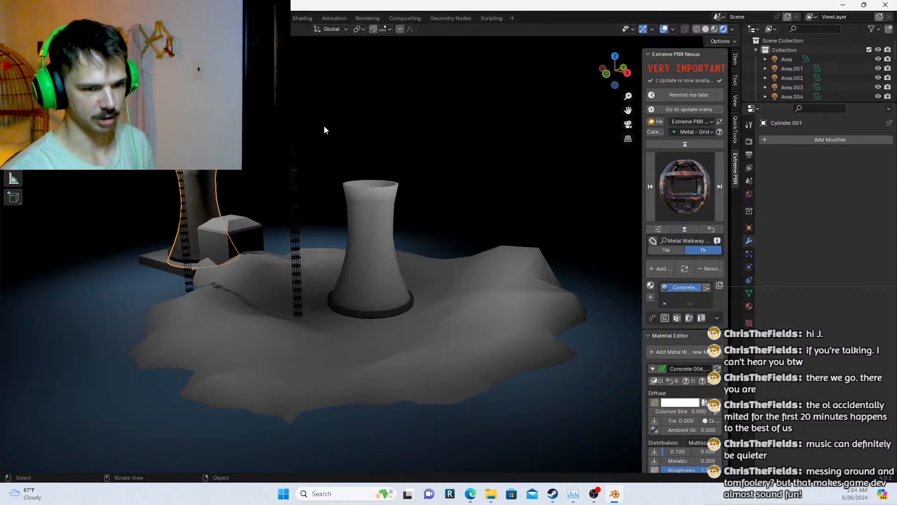
click(271, 327)
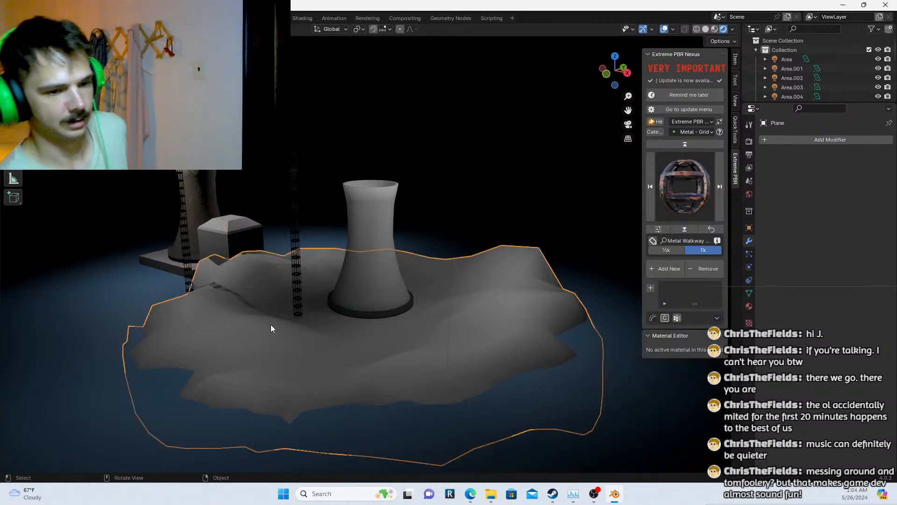
right_click(462, 317)
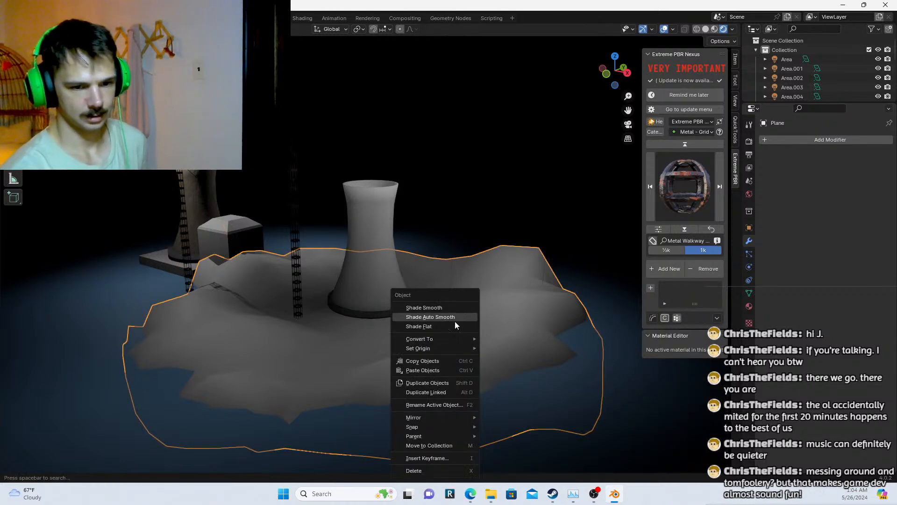
click(454, 326)
click(455, 224)
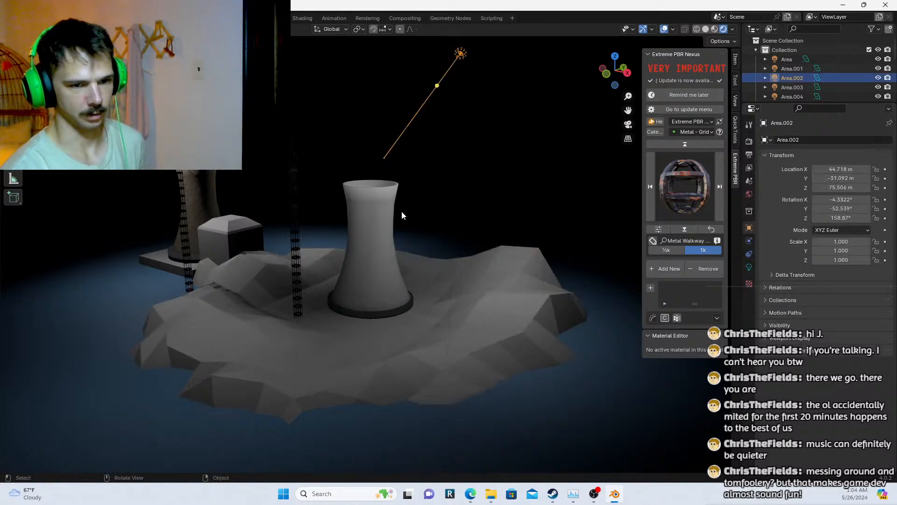
Apply flat shading to the cooling tower standing on the island
click(379, 227)
right_click(380, 227)
click(376, 226)
click(353, 127)
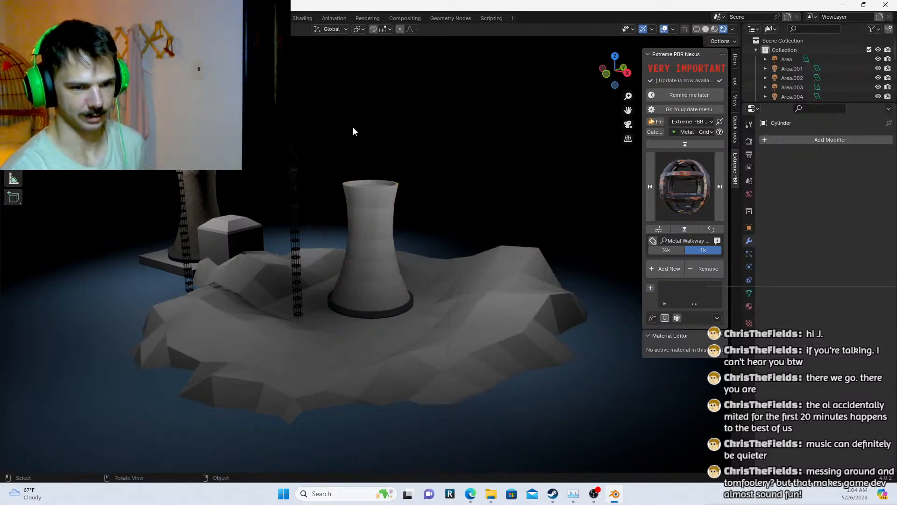
Examine the flat-shaded island and cooling tower up close, around the base ring, and from a distance
scroll(373, 149, up, 5)
middle_drag(394, 170, 351, 262)
scroll(372, 290, down, 3)
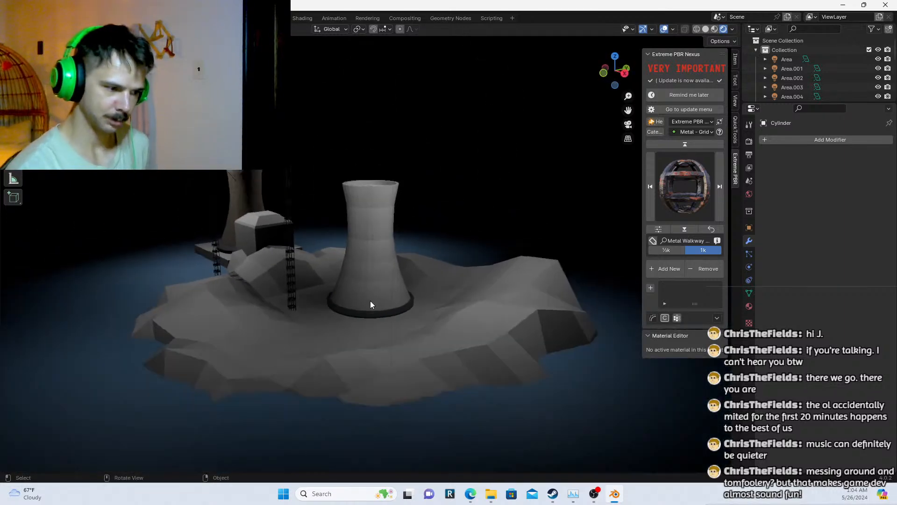
scroll(369, 321, up, 2)
shift+middle_drag(336, 255, 303, 189)
scroll(303, 189, up, 2)
shift+middle_drag(270, 294, 328, 277)
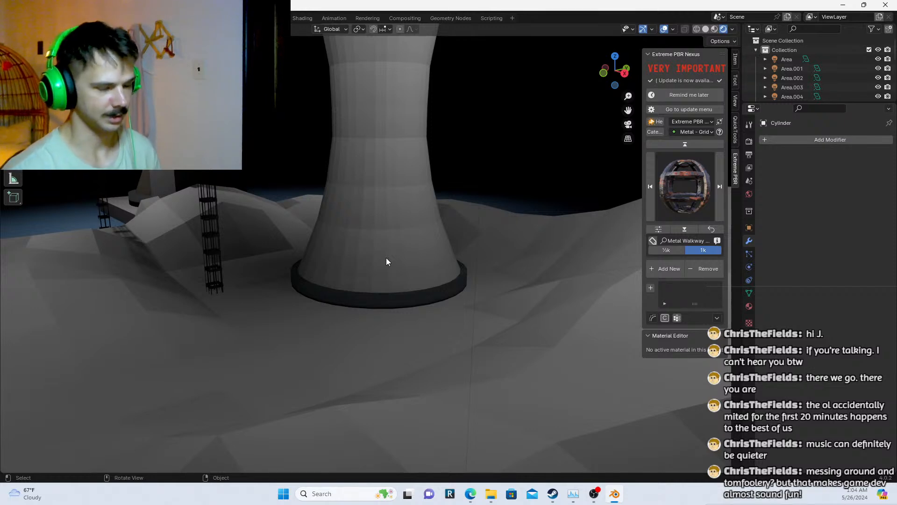
scroll(146, 190, down, 6)
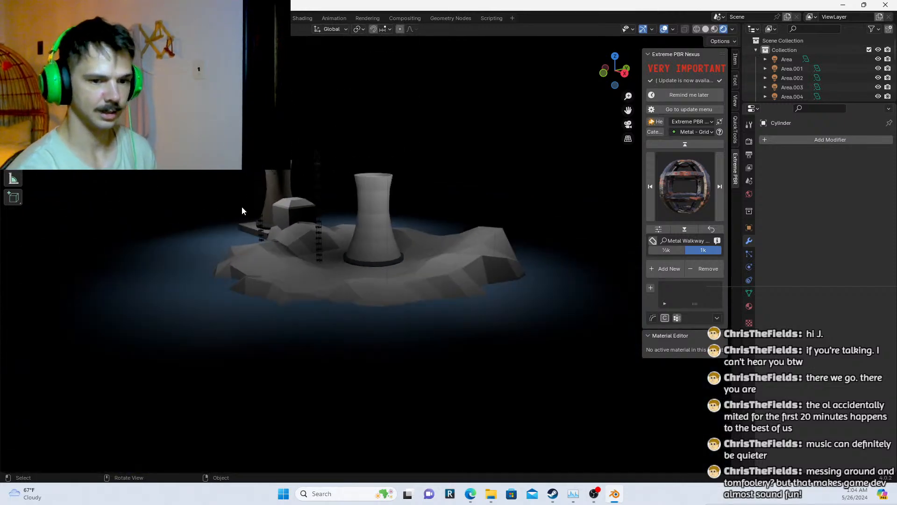
Compare the material slots of the island's cooling tower with those of the concrete tower in the background
click(373, 214)
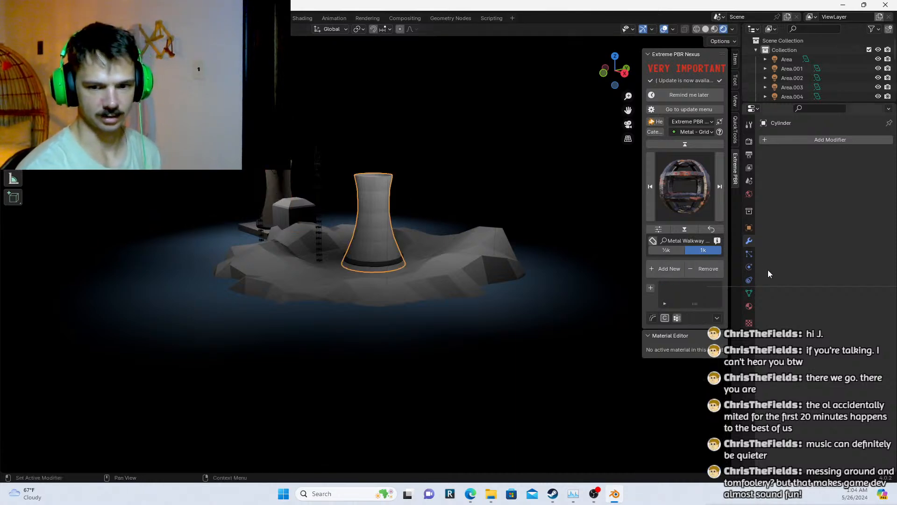
click(749, 306)
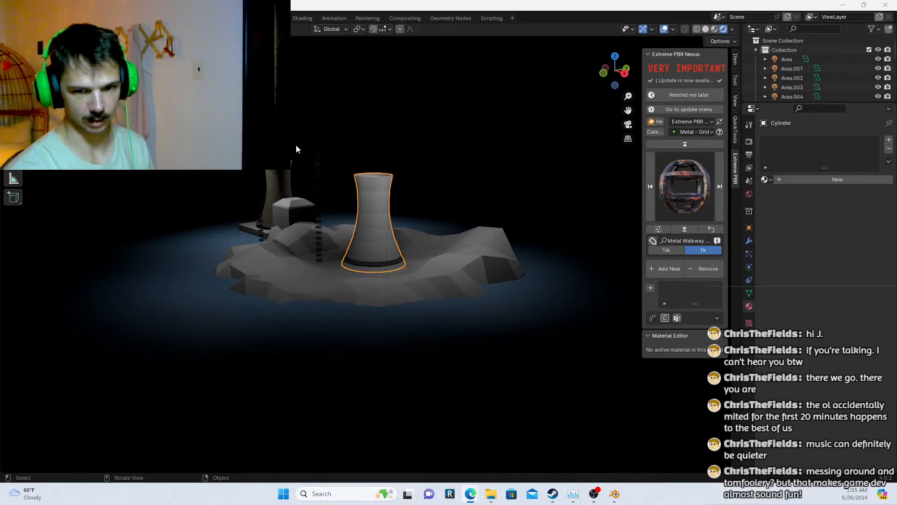
scroll(584, 186, up, 2)
click(495, 137)
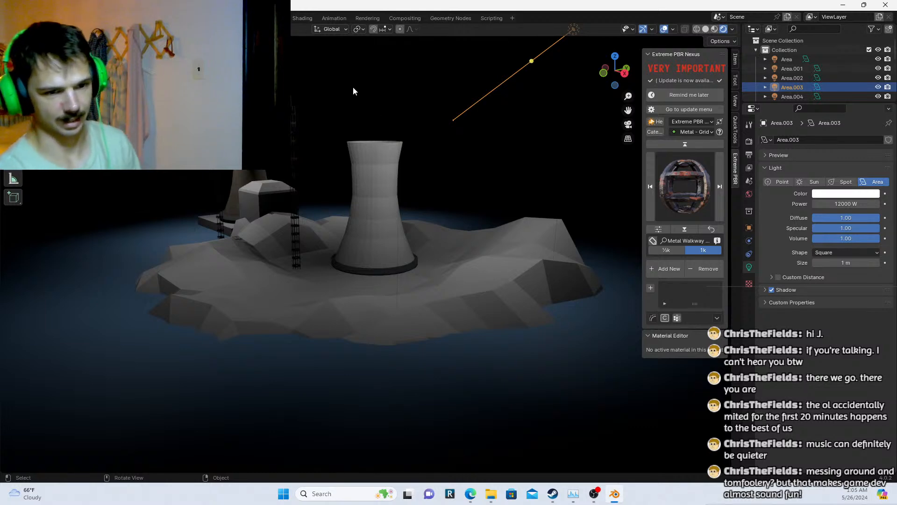
click(248, 159)
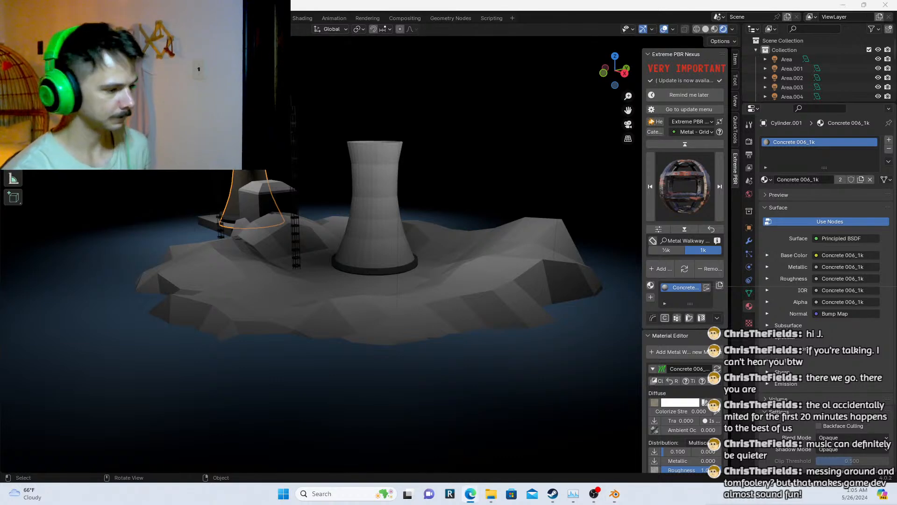
click(66, 171)
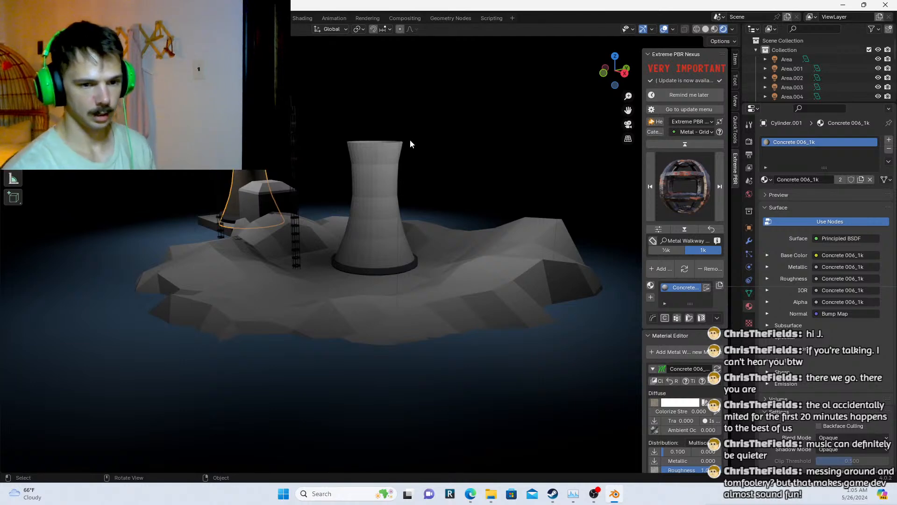
scroll(506, 213, up, 4)
scroll(498, 200, down, 2)
middle_drag(498, 200, 348, 238)
click(381, 233)
click(322, 165)
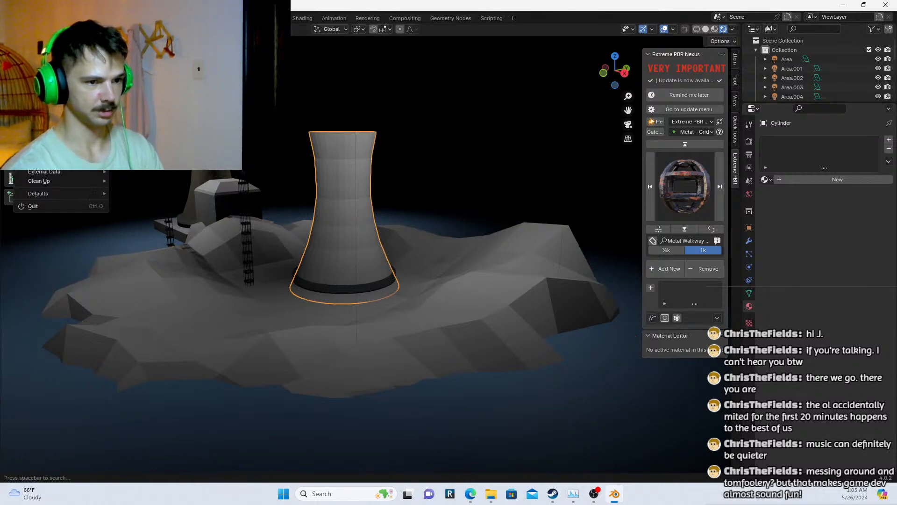
Save the scene to the Desktop as nukepowerplantidea.blend
click(42, 96)
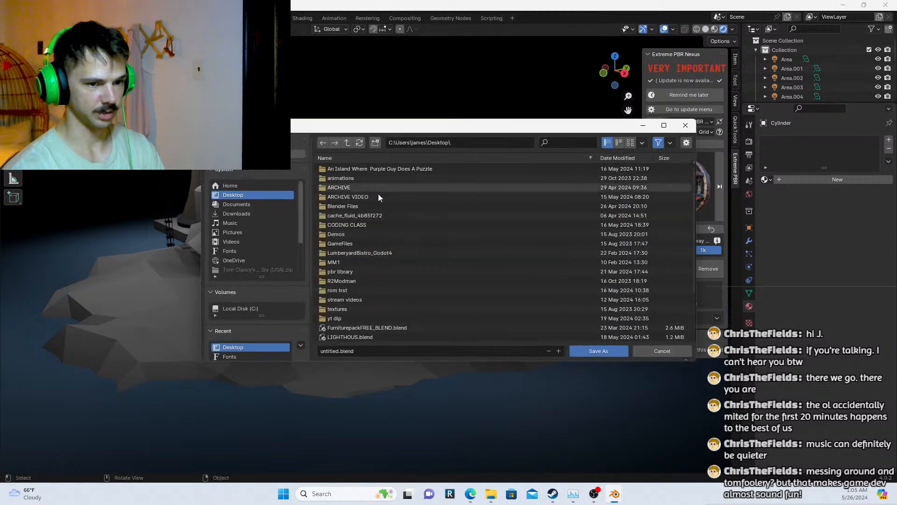
click(341, 351)
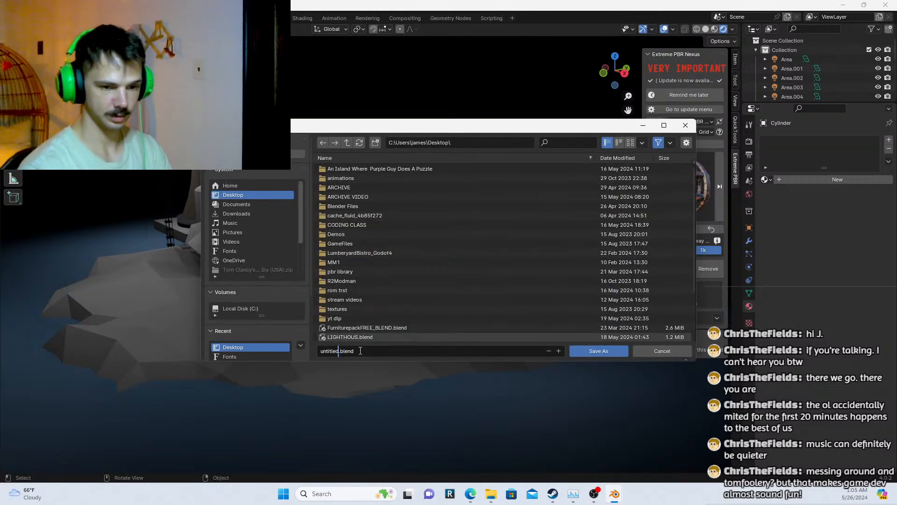
key(BackSpace)
key(BackSpace)
key(BackSpace)
key(BackSpace)
key(BackSpace)
key(BackSpace)
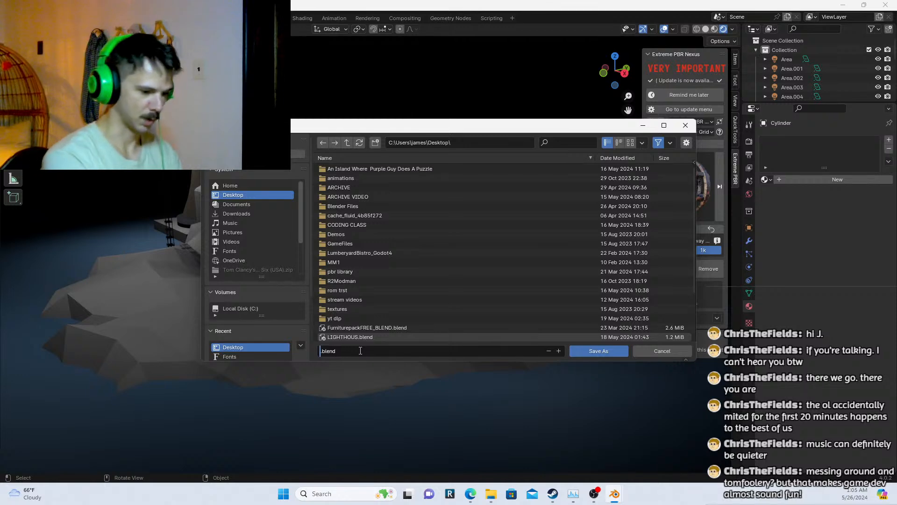
text(nukepowerpla)
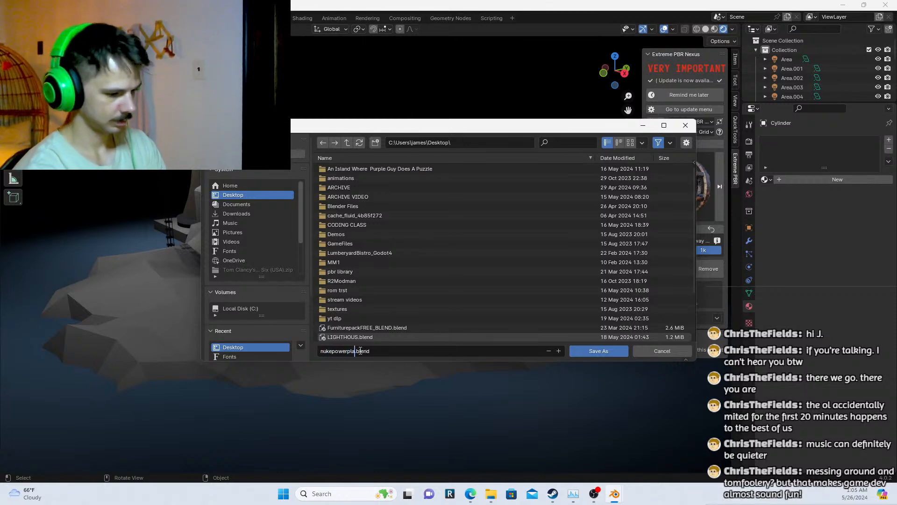
text(ntide)
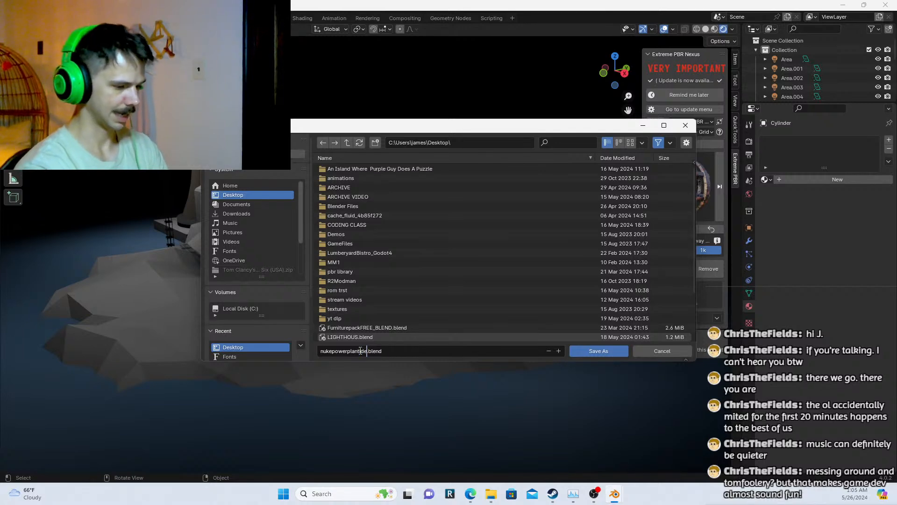
text(a)
click(602, 354)
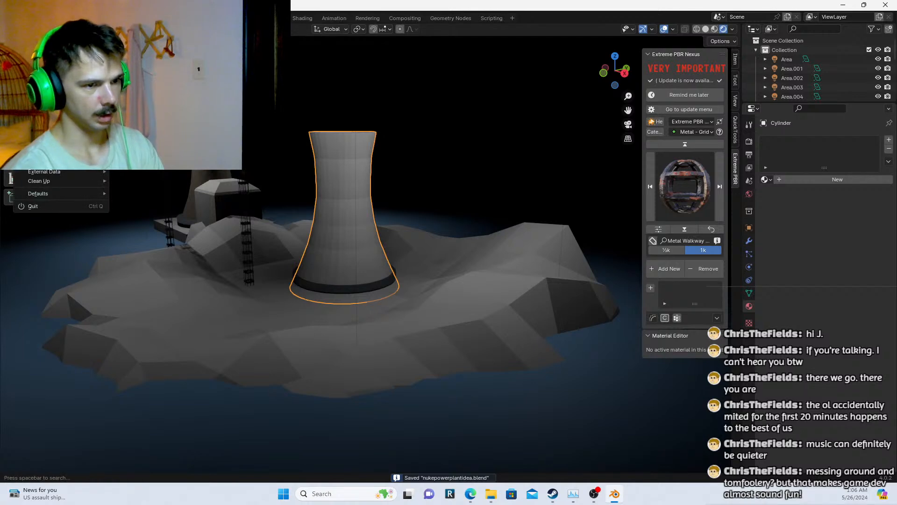
Start a new general Blender file
click(22, 17)
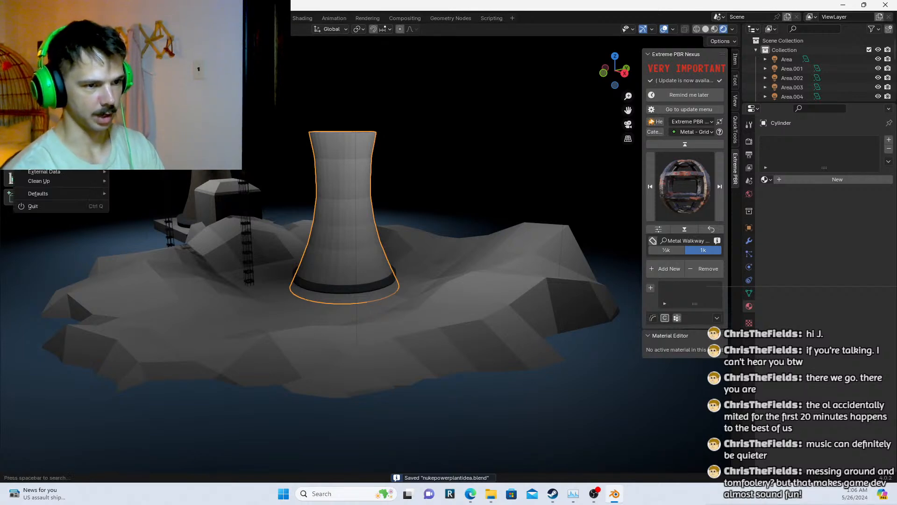
click(22, 18)
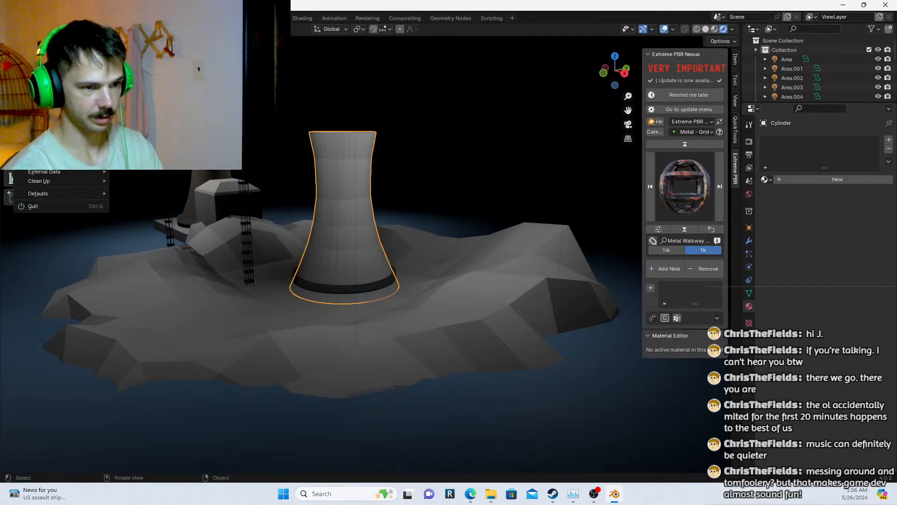
click(131, 29)
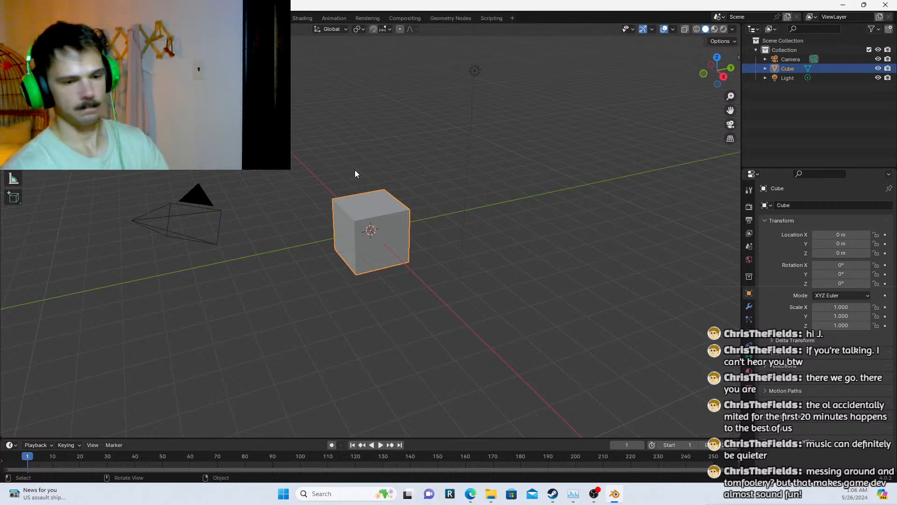
Delete the default cube and add a mesh cylinder in its place
middle_drag(355, 171, 433, 146)
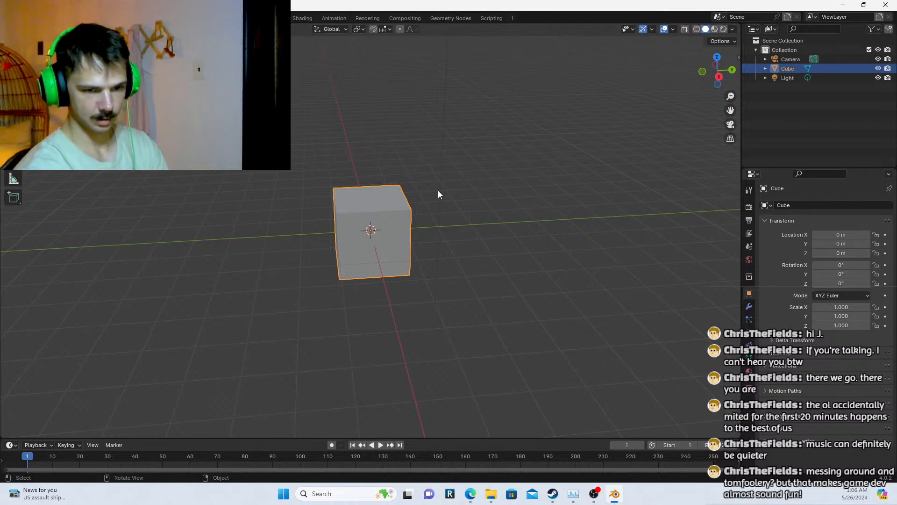
key(Delete)
key(shift+a)
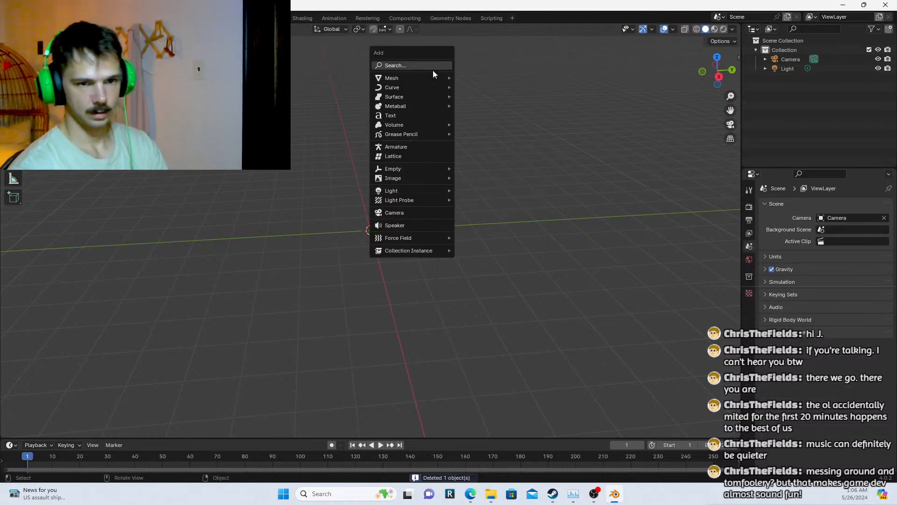
mouse_move(427, 80)
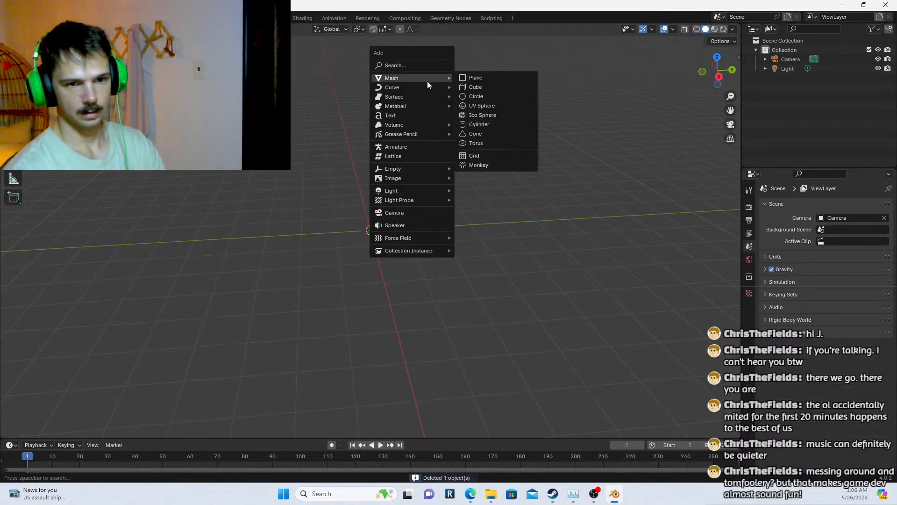
click(482, 125)
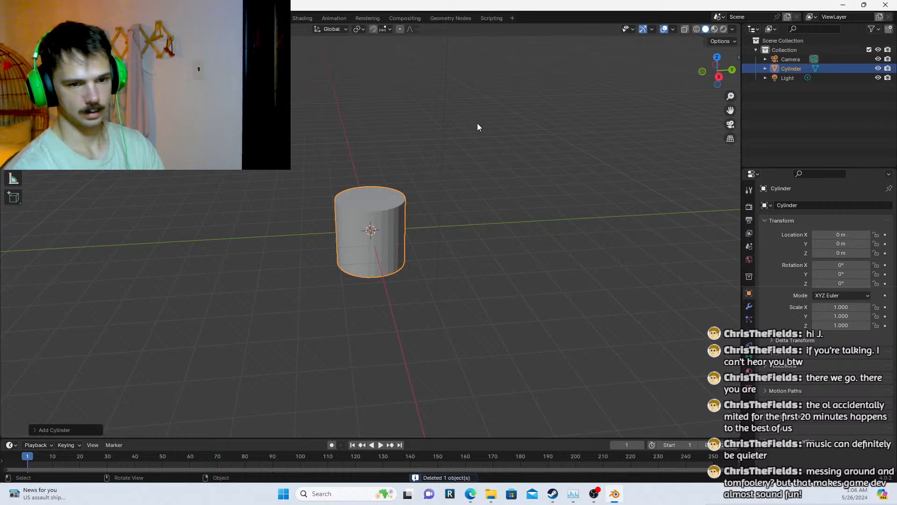
Set the new cylinder's vertices to 5 and enter Edit Mode on it
click(36, 430)
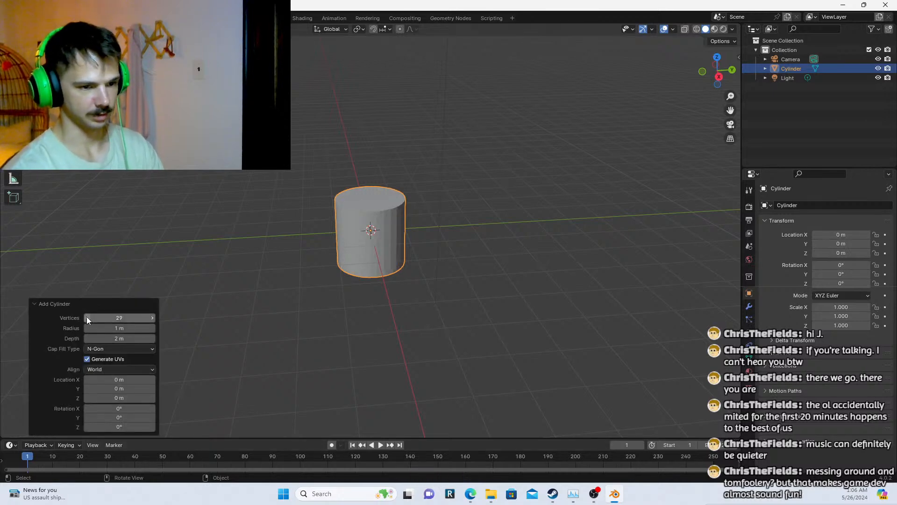
drag(87, 318, 799, 329)
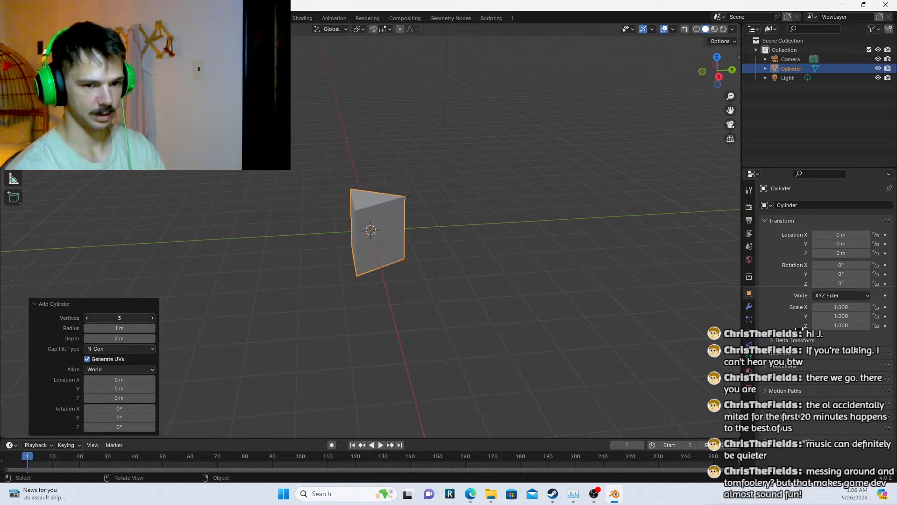
click(153, 317)
click(153, 318)
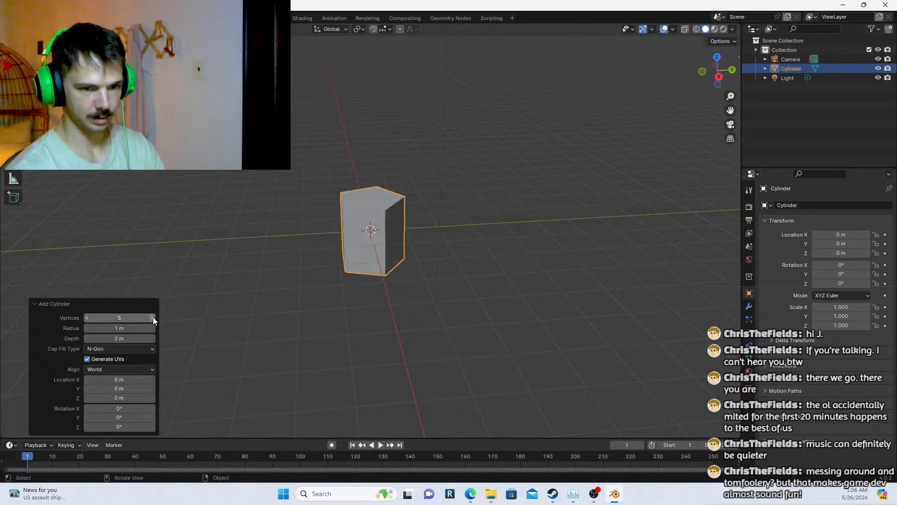
click(152, 318)
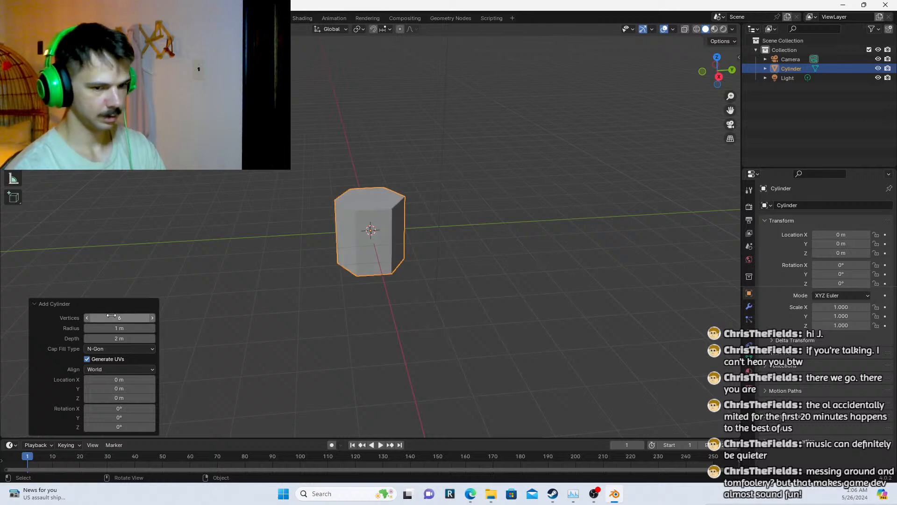
click(86, 318)
key(Tab)
middle_drag(252, 234, 526, 197)
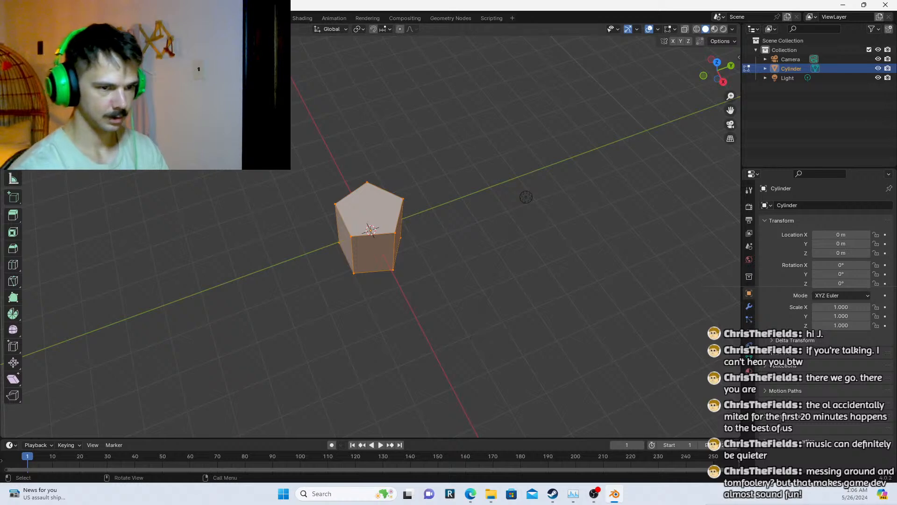
Return to Object Mode and tilt the whole cylinder by about 16.4° in the current view
middle_drag(405, 206, 361, 157)
key(Tab)
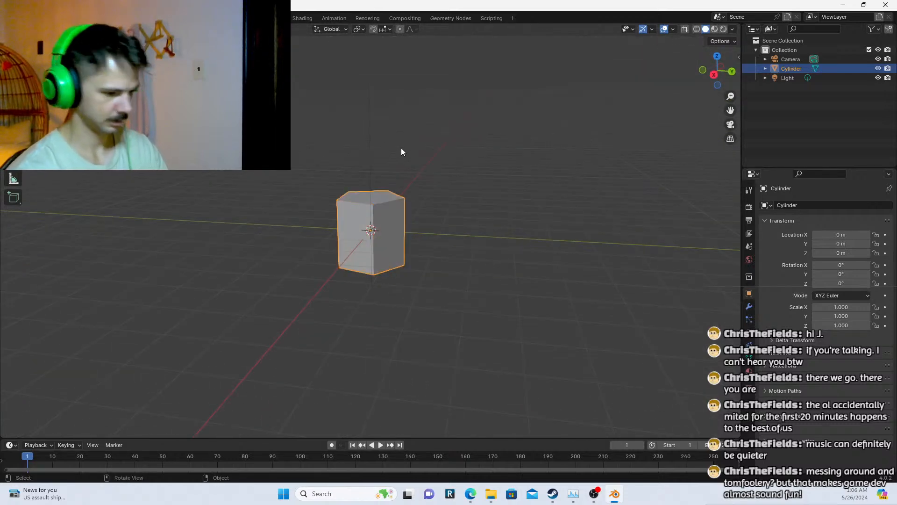
key(r)
click(377, 137)
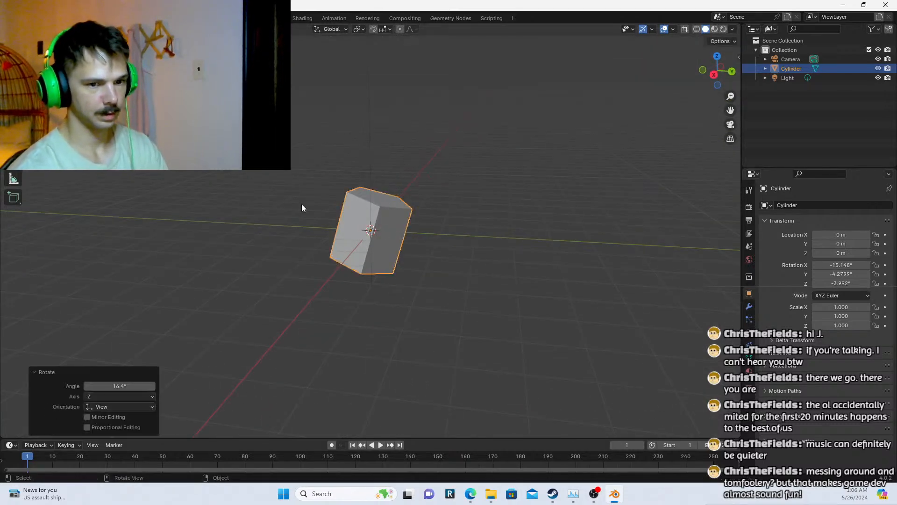
In Edit Mode with face selection, rotate the cylinder's top face slightly to start a bend
key(Tab)
key(3)
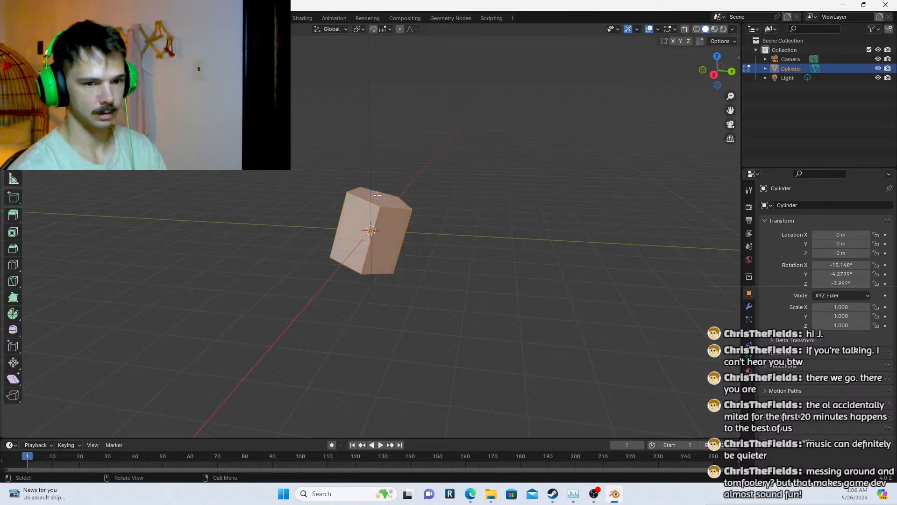
click(385, 201)
key(r)
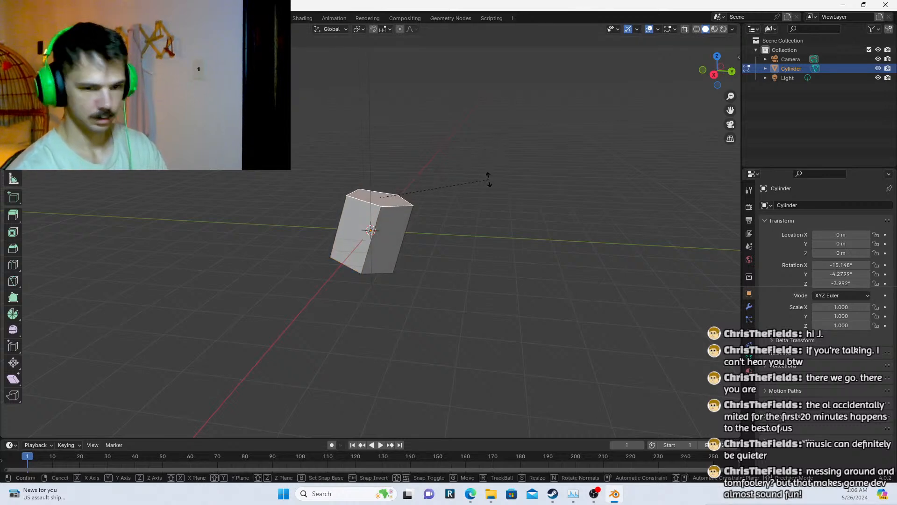
click(491, 170)
Extrude the cylinder's top face upward about 1.66 m and rotate the new end face slightly to continue the bend
middle_drag(453, 172, 312, 169)
click(303, 165)
scroll(385, 174, up, 4)
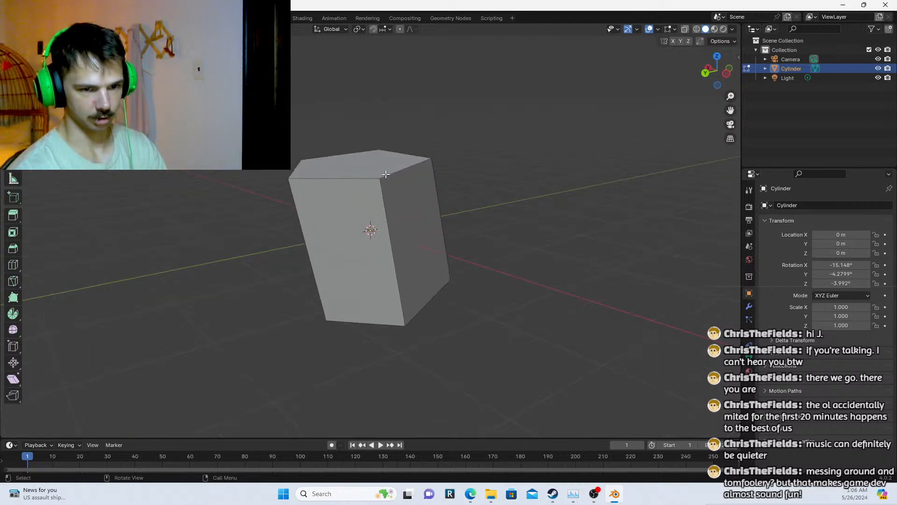
middle_drag(385, 174, 397, 192)
click(363, 204)
scroll(363, 204, down, 4)
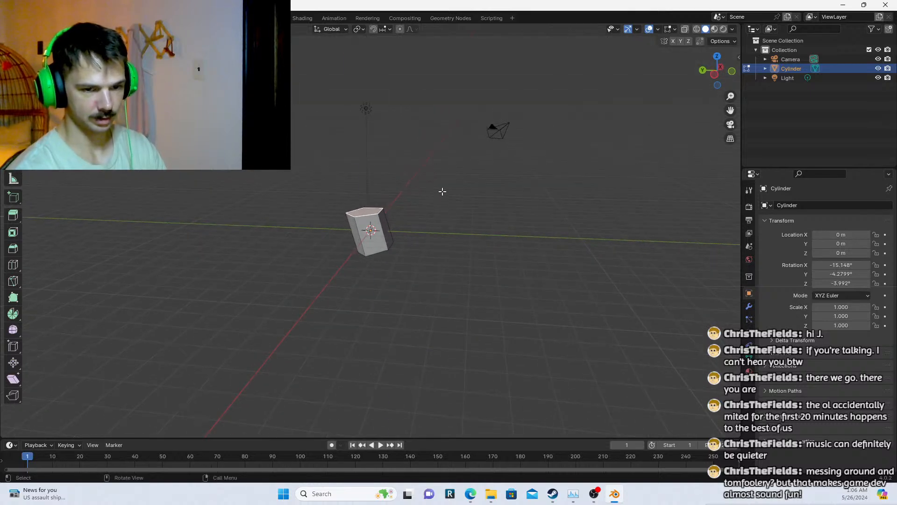
key(e)
click(444, 148)
key(r)
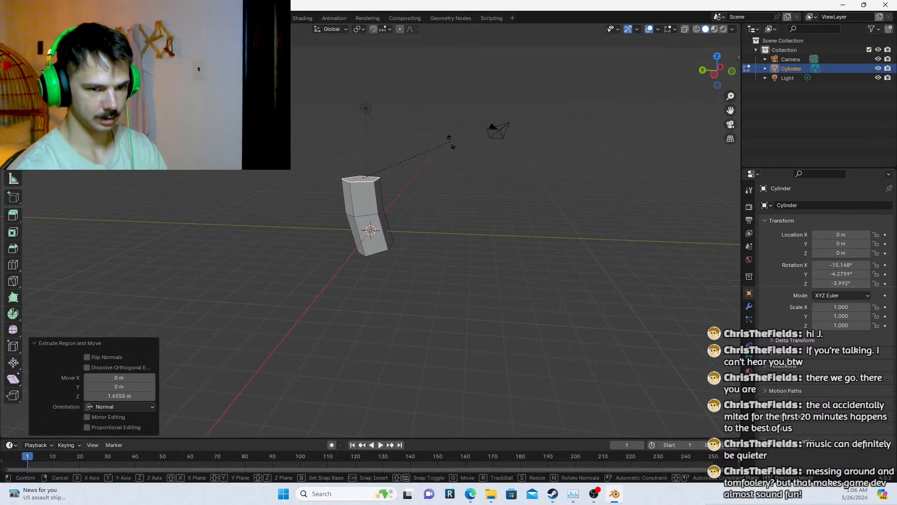
click(450, 153)
Extrude the end face another 2.87 m or so, rotate it about 14.1°, and lower it about 0.58 m
key(e)
click(467, 134)
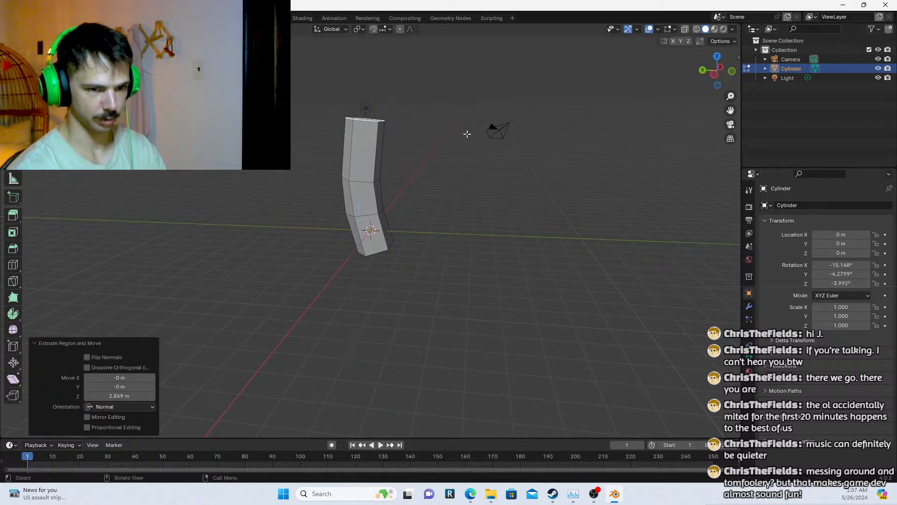
key(r)
click(463, 174)
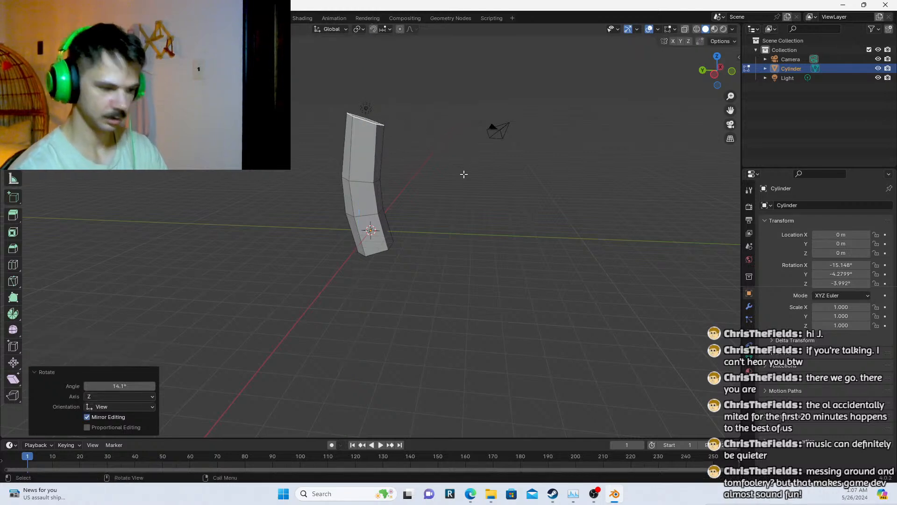
key(g)
click(456, 181)
Extrude another trunk segment from the end face and rotate its tip about 16.8°
key(e)
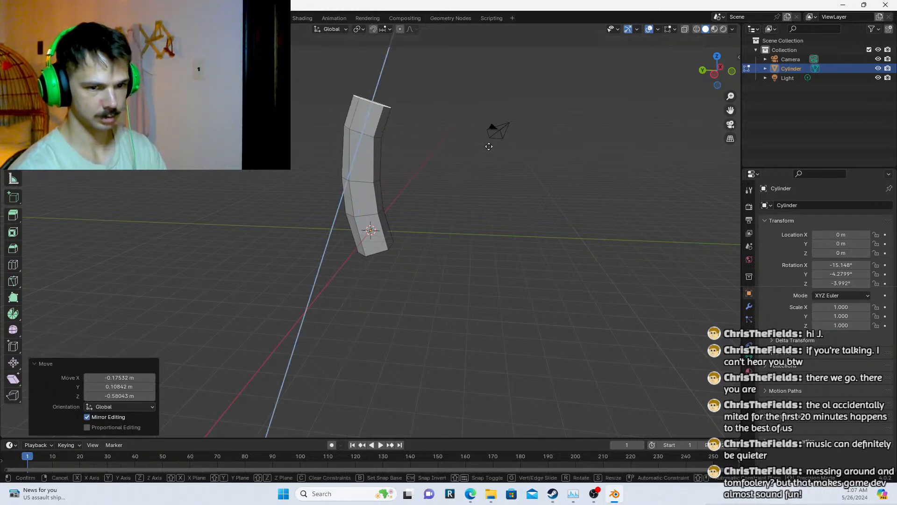
click(488, 138)
key(r)
click(475, 150)
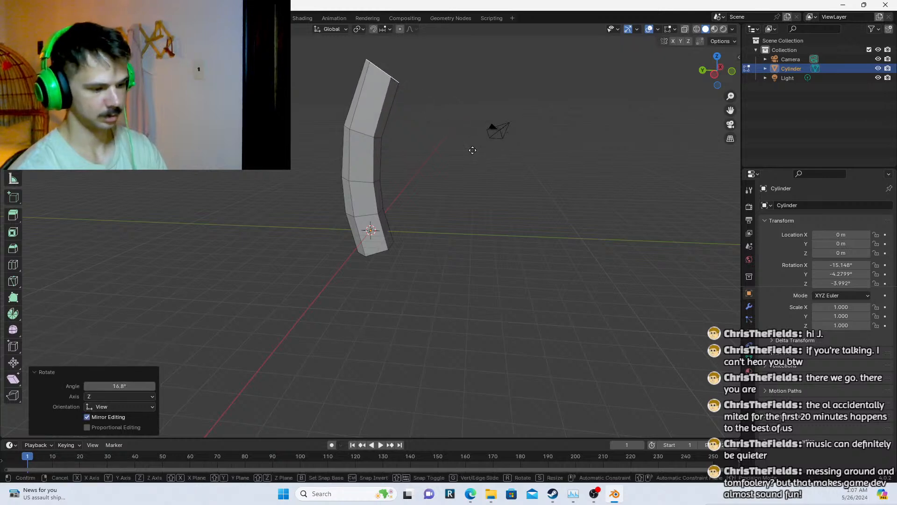
Extrude one more segment from the trunk's tip, scale its end face, and shift it about 0.64 m in Y
key(e)
click(512, 75)
middle_drag(513, 74, 280, 197)
key(s)
click(486, 197)
key(g)
click(468, 200)
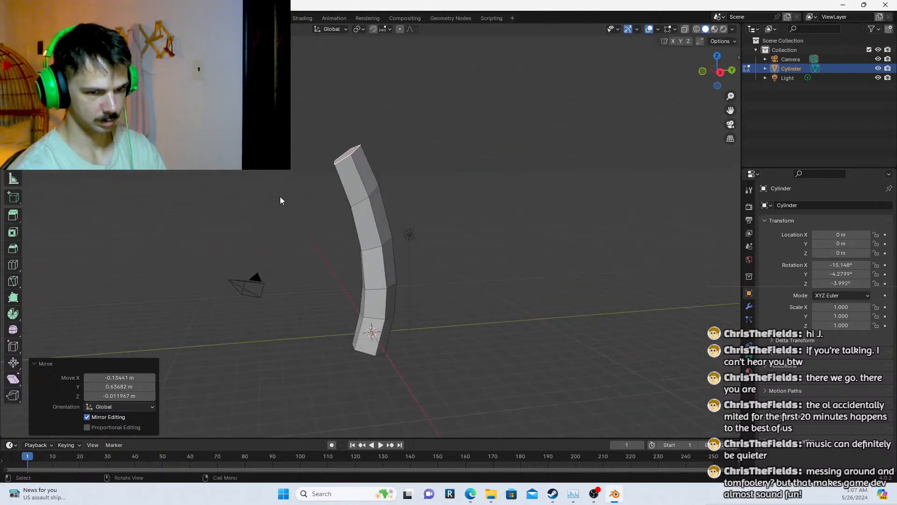
Extrude the trunk's bottom face downward to add a base segment
key(Tab)
scroll(263, 232, down, 1)
middle_drag(253, 232, 366, 266)
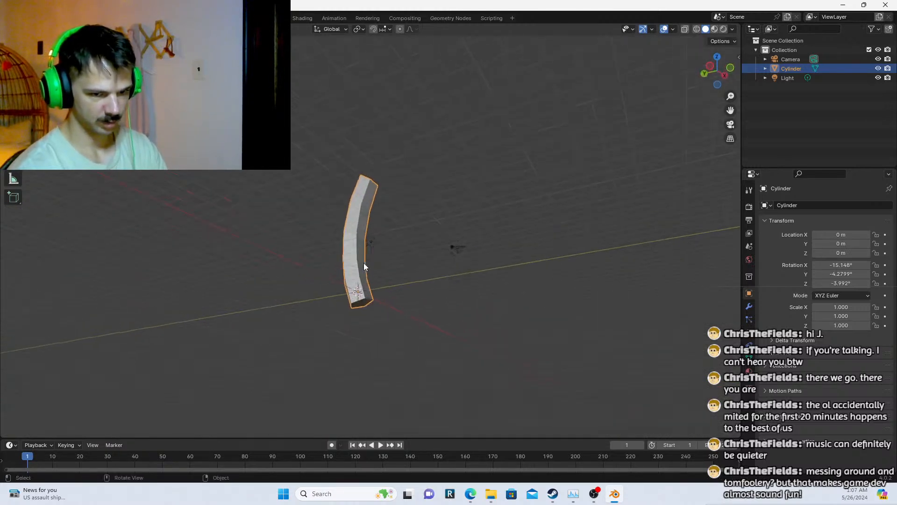
key(Tab)
key(g)
key(z)
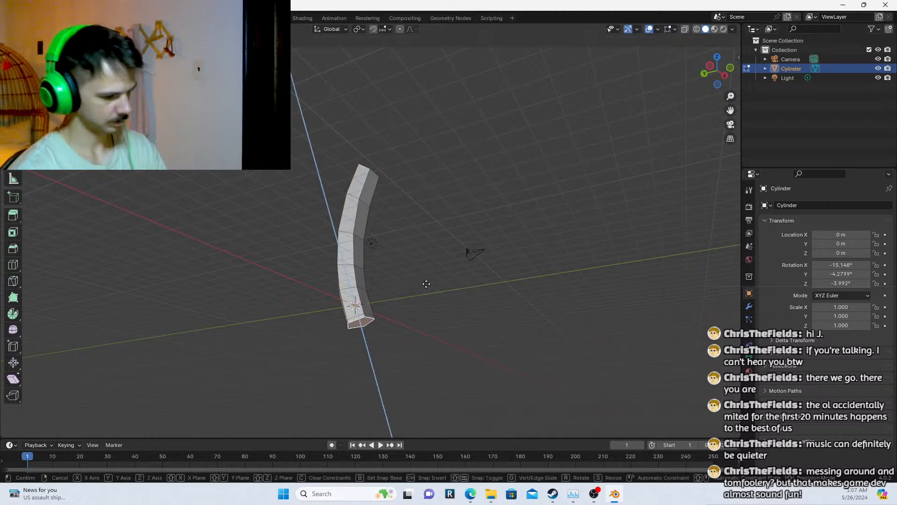
click(437, 300)
Flare the trunk's bottom face by scaling it about 1.67, rotate it about 10.9°, raise it slightly, and return to Object Mode
key(r)
click(490, 327)
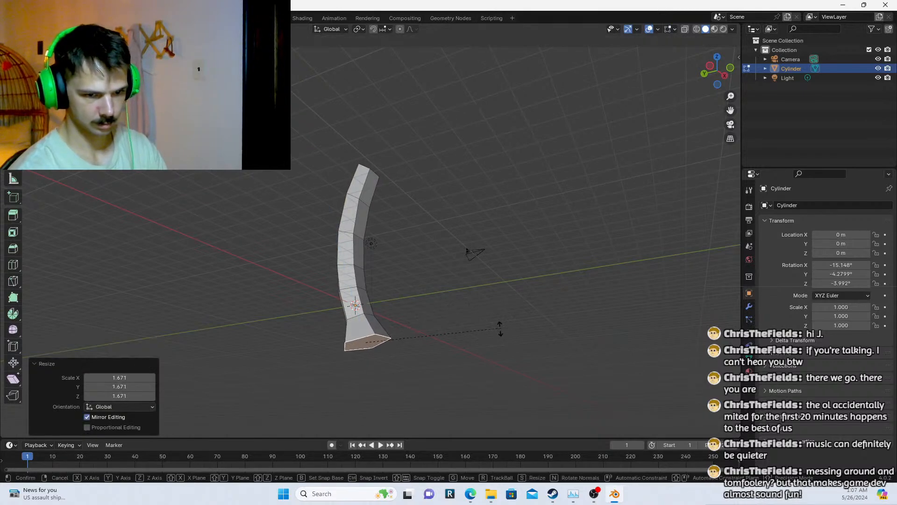
key(g)
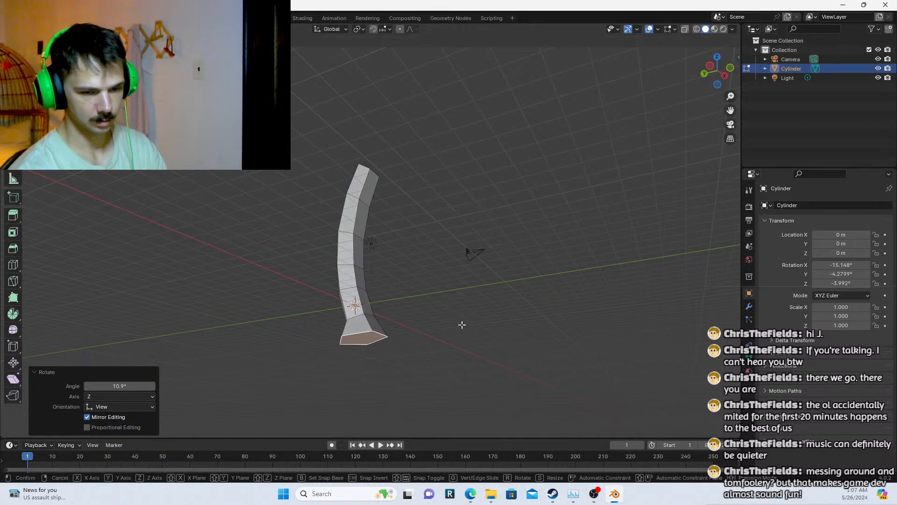
click(462, 325)
middle_drag(462, 324, 429, 335)
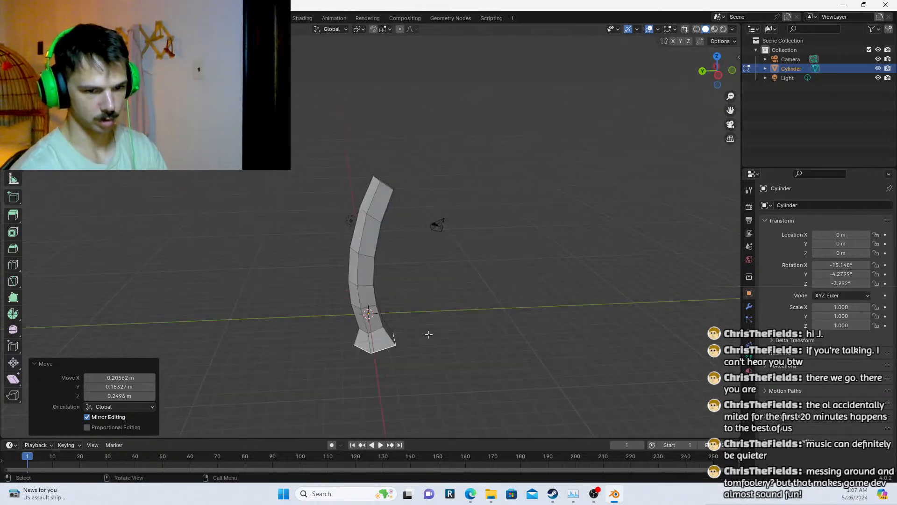
scroll(440, 312, up, 2)
key(Tab)
scroll(440, 312, down, 5)
middle_drag(372, 253, 475, 245)
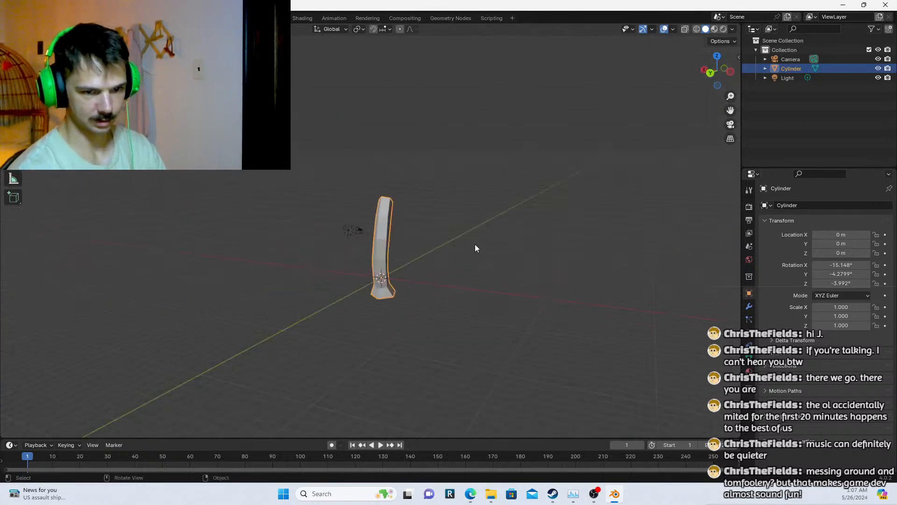
Switch the viewport to rendered shading and move the light up and away from the trunk
click(347, 230)
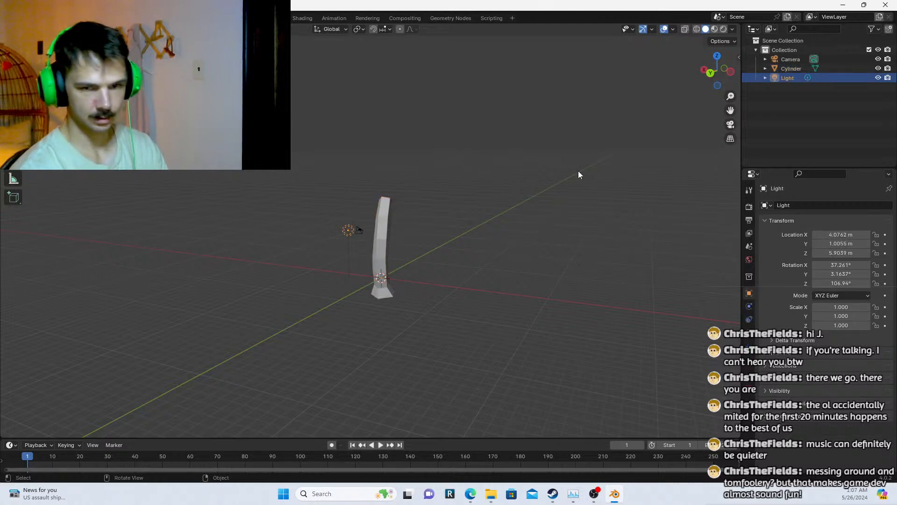
click(724, 29)
mouse_move(370, 241)
middle_down()
mouse_move(500, 242)
mouse_move(478, 245)
middle_up()
key(g)
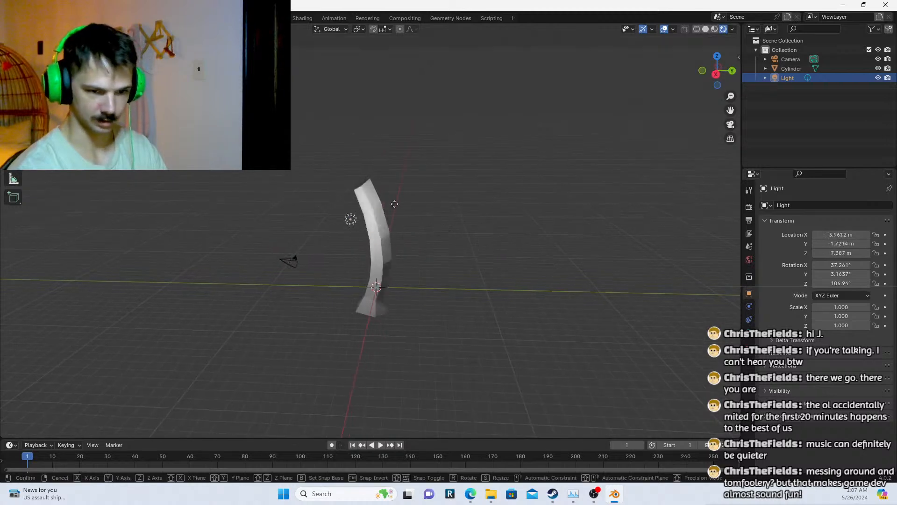
click(266, 121)
Extrude the trunk's top face in Edit Mode and scale it up about 3.52 to form the canopy's underside
middle_drag(303, 183, 411, 197)
click(357, 174)
key(Tab)
click(347, 162)
scroll(420, 187, down, 1)
key(e)
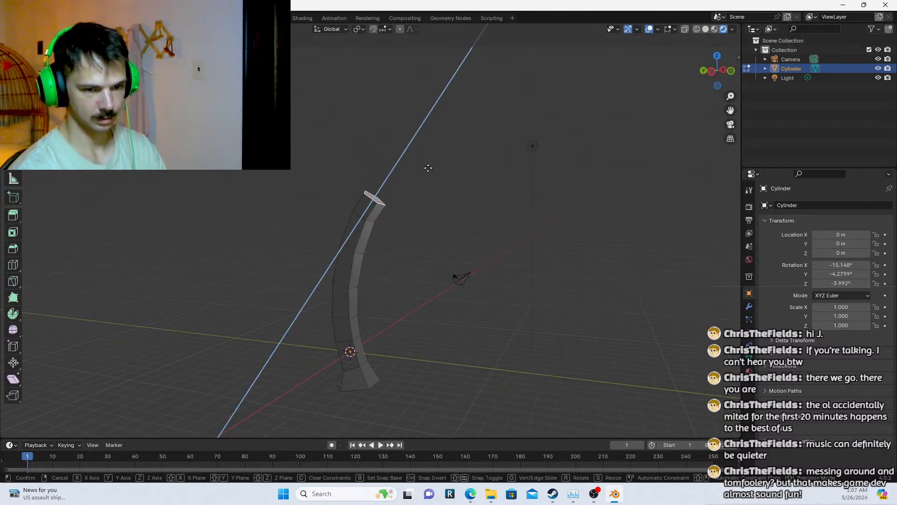
click(429, 175)
key(s)
click(593, 203)
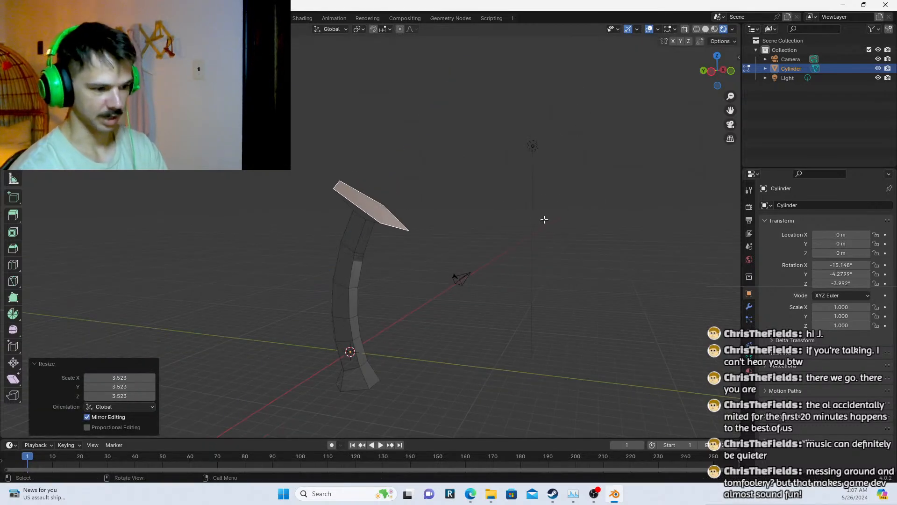
Extrude the canopy's end face twice, about 0.9 m the first time, scaling it by about 1.67 and 1.32
key(e)
click(509, 181)
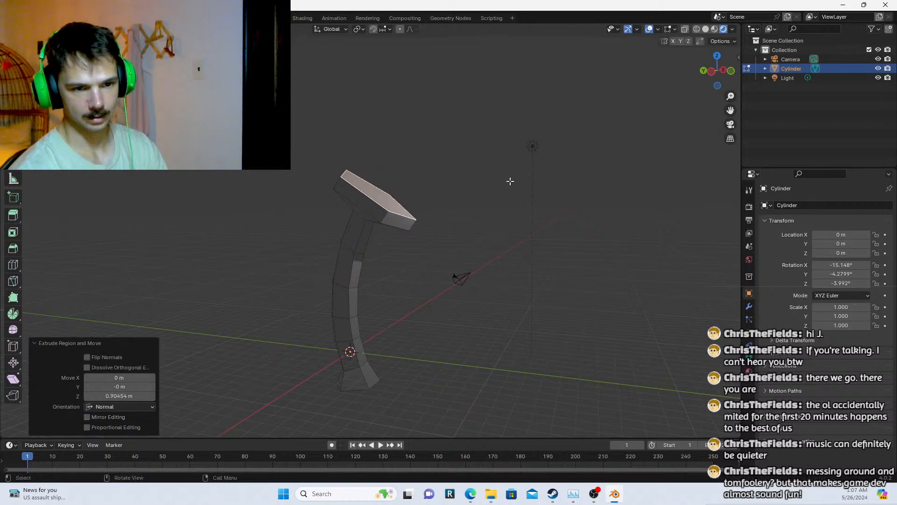
key(s)
click(599, 199)
key(e)
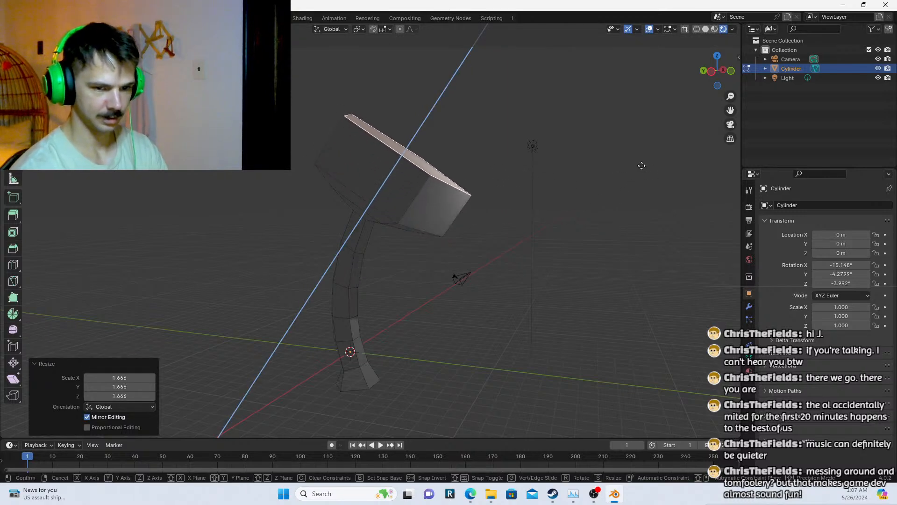
click(643, 163)
key(s)
click(700, 173)
Extrude the canopy twice more, narrowing its end face by scale factors of about 0.94 and 0.63
key(e)
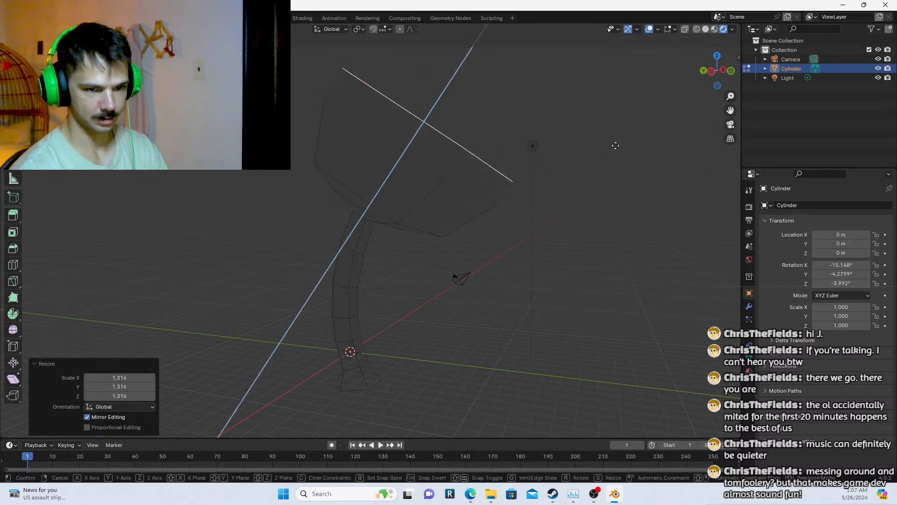
click(616, 146)
key(s)
click(605, 150)
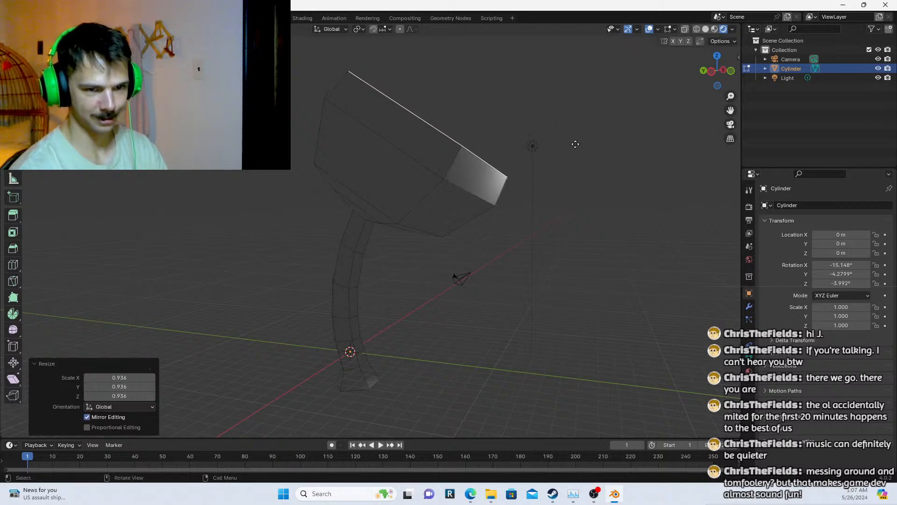
key(e)
click(599, 104)
key(s)
click(533, 133)
Close off the canopy with a final extrusion scaled down at its tip, and return to Object Mode
key(e)
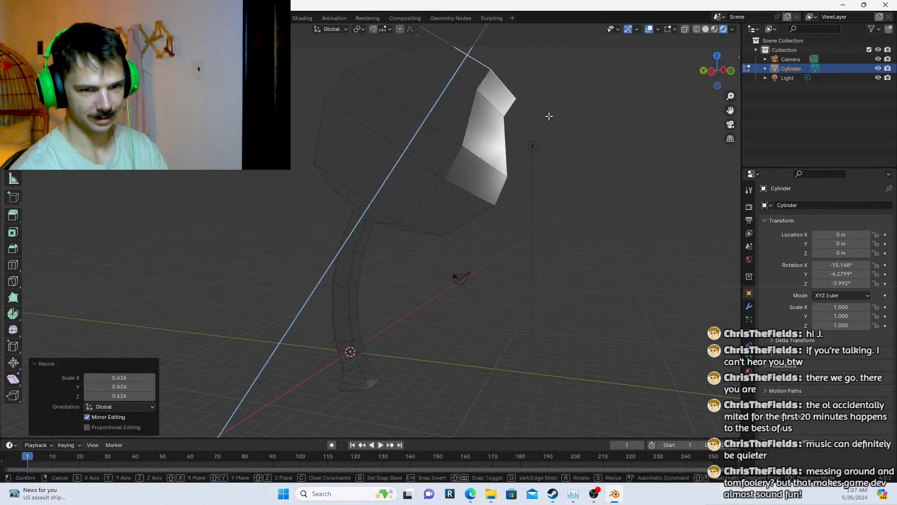
click(549, 116)
key(s)
click(463, 103)
key(Tab)
Move the light about -3.09 m in X, -7.7 m in Y and 7.68 m in Z
middle_drag(463, 104, 424, 191)
click(374, 190)
key(g)
click(266, 140)
scroll(470, 203, up, 2)
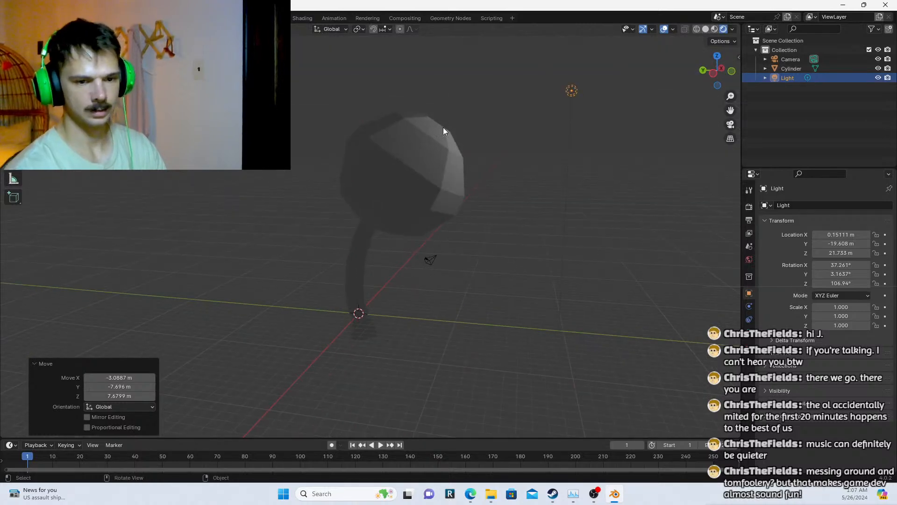
Select the tree mesh and enter Edit Mode on it
middle_drag(445, 130, 382, 189)
scroll(381, 189, down, 2)
click(382, 186)
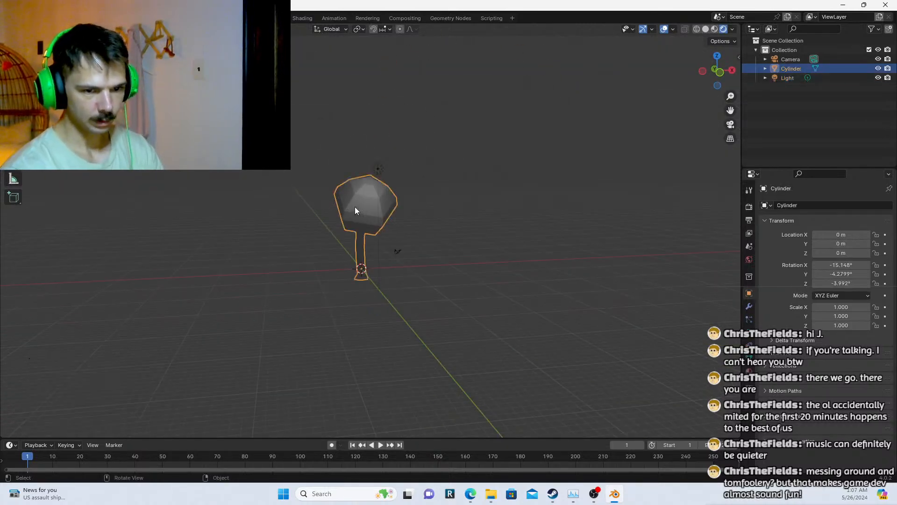
scroll(355, 206, up, 2)
middle_drag(329, 175, 389, 160)
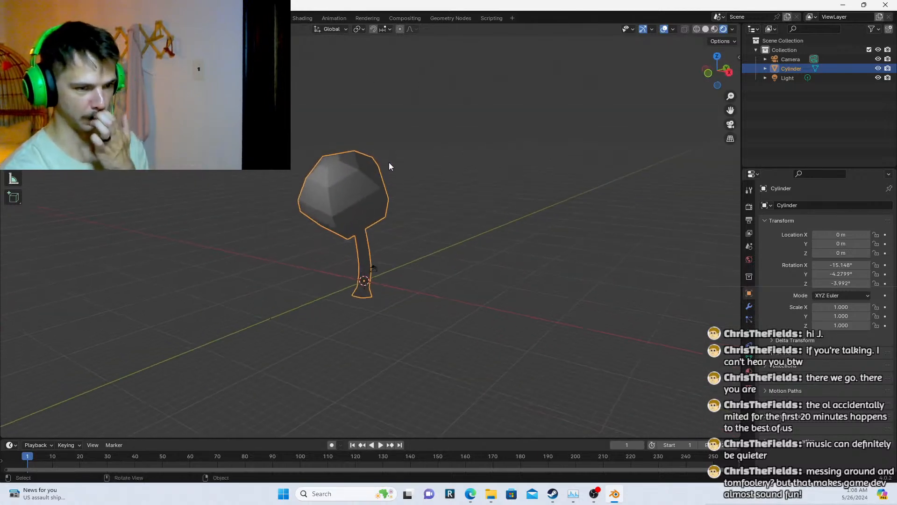
scroll(389, 166, down, 1)
scroll(388, 194, up, 3)
key(Tab)
middle_drag(388, 202, 351, 191)
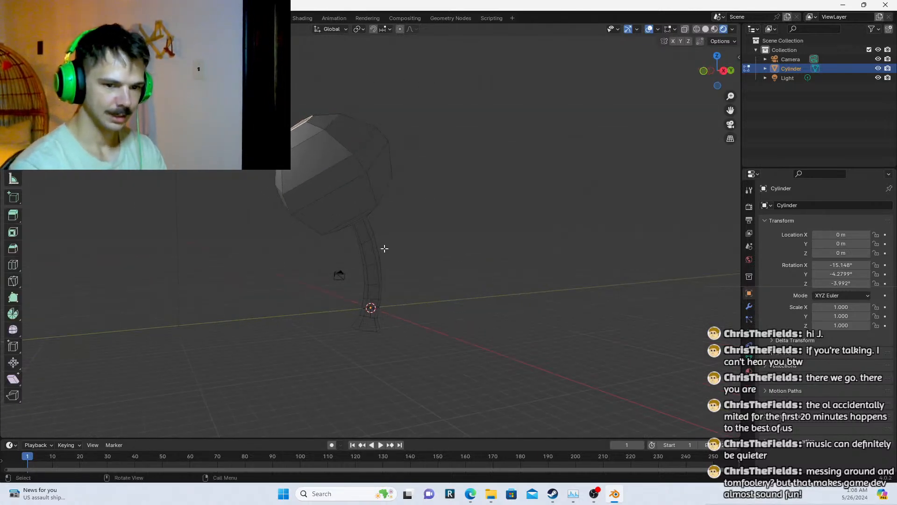
Leave mesh editing, move the round-topped tree away from the origin and scale it down to about 0.533
middle_drag(407, 205, 389, 244)
key(Tab)
scroll(388, 244, down, 2)
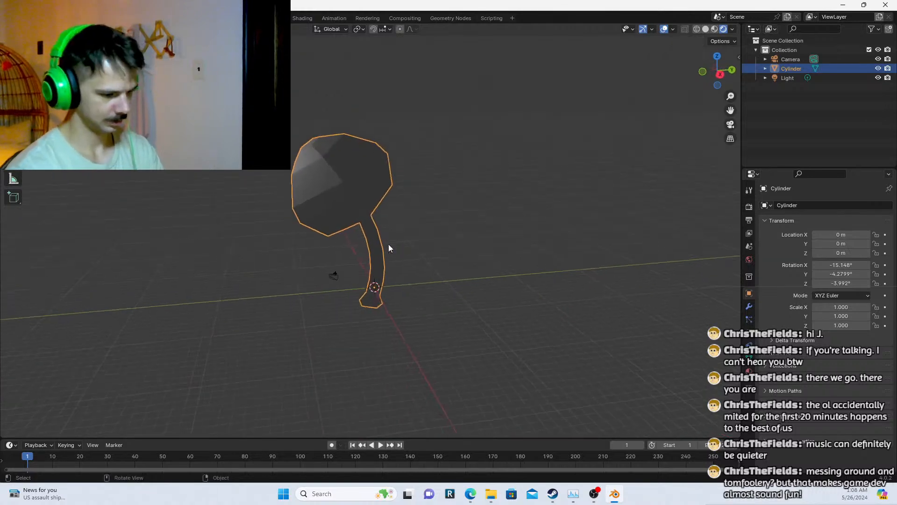
key(g)
click(191, 288)
key(s)
click(276, 253)
Rotate the round-topped tree about the Z axis to about 59.4° and deselect it
key(r)
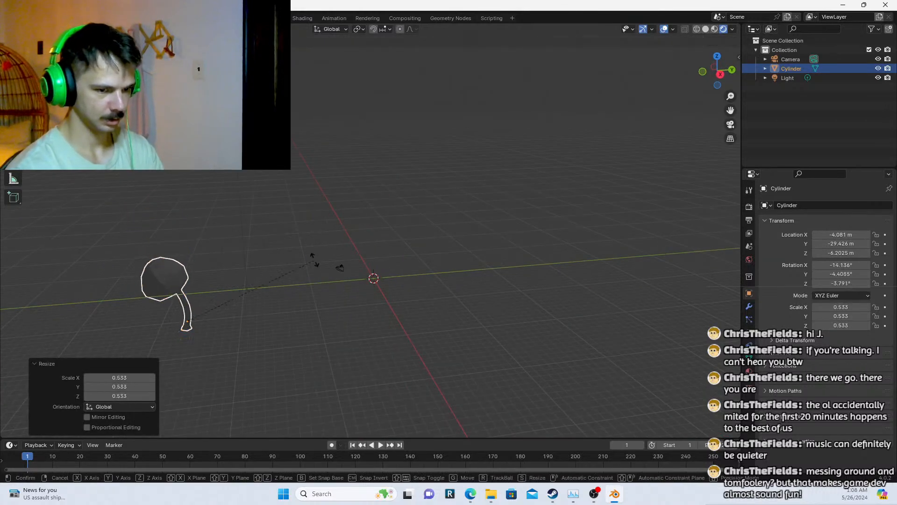
key(z)
click(447, 201)
click(445, 204)
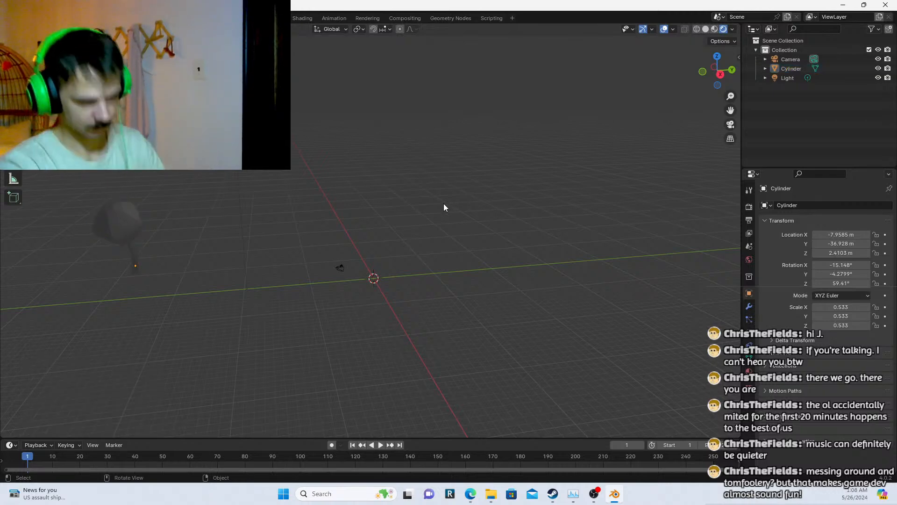
Add a 2 m cube at the world origin and scale it down to about 0.845
key(shift+a)
mouse_move(469, 205)
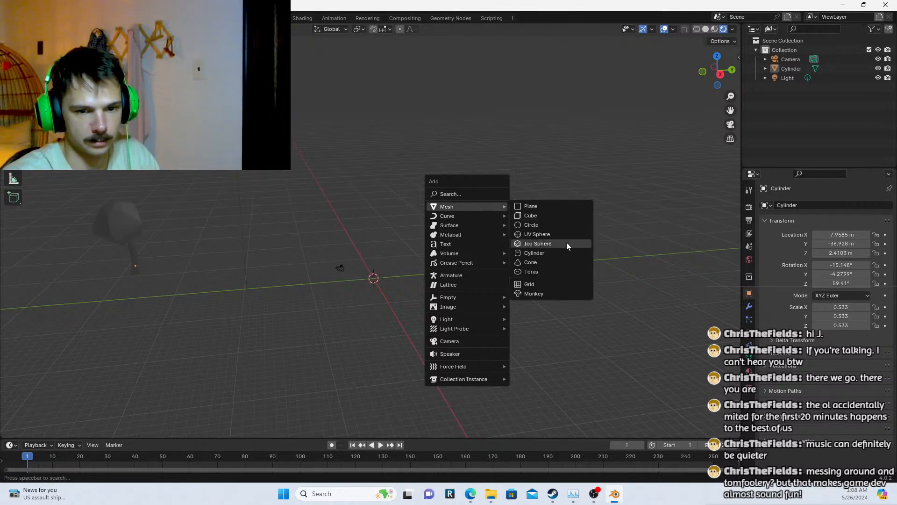
click(556, 216)
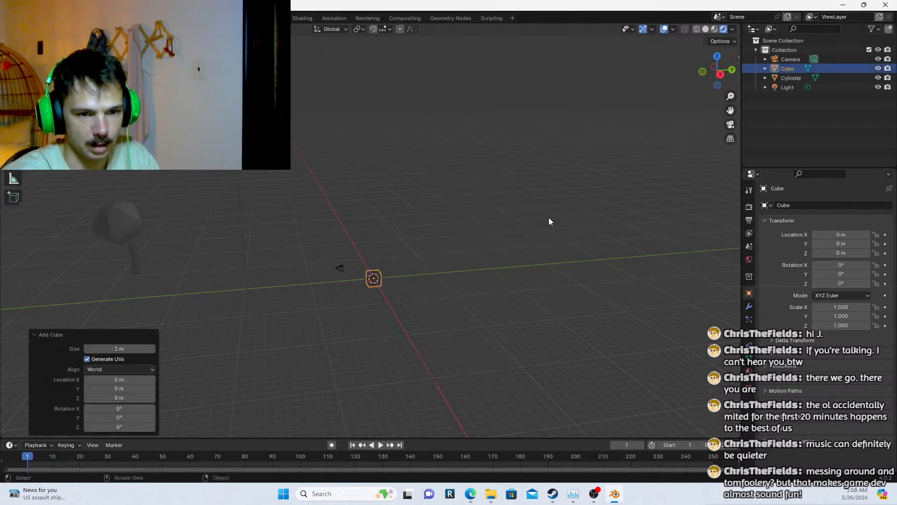
middle_drag(445, 209, 452, 232)
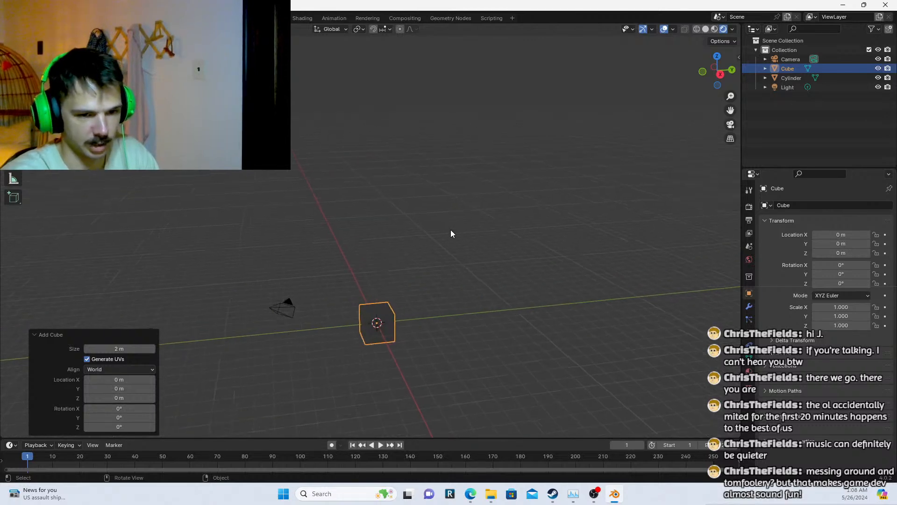
key(KP_Decimal)
scroll(461, 227, down, 5)
middle_drag(530, 188, 481, 190)
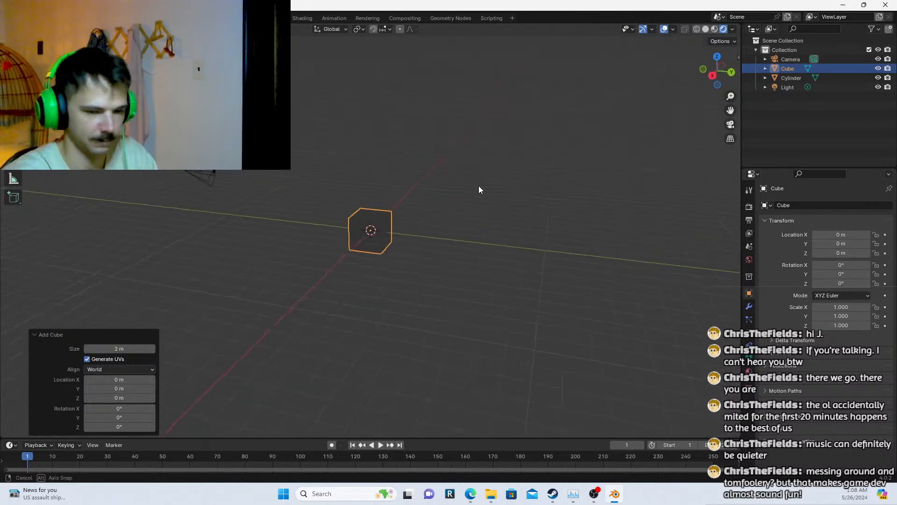
key(s)
click(477, 195)
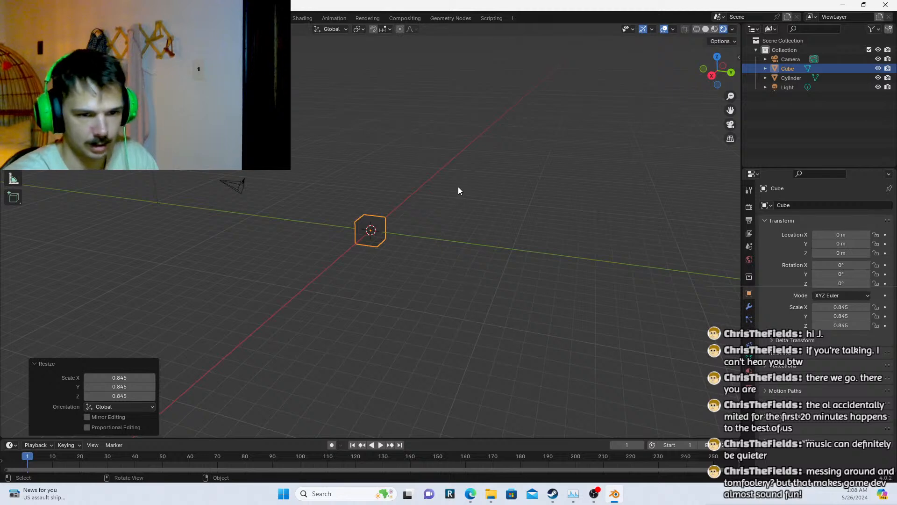
key(Tab)
key(s)
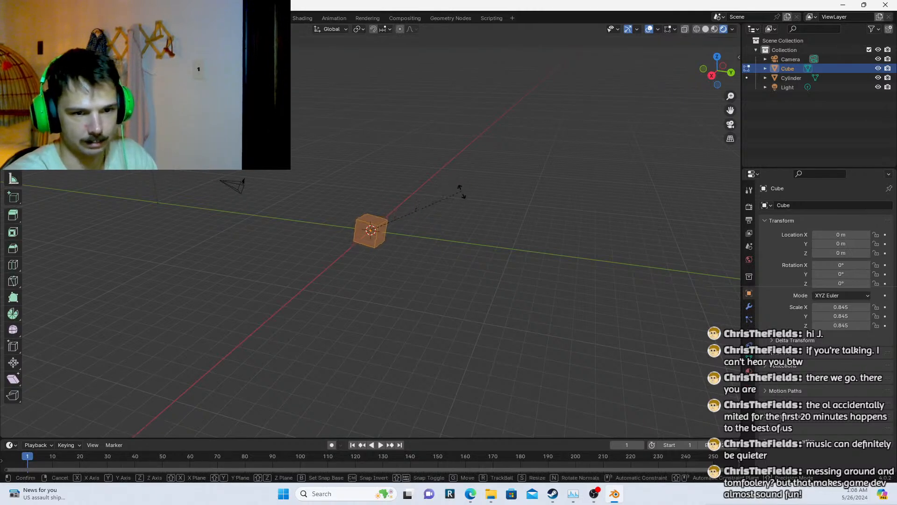
key(Escape)
key(Tab)
Extrude the cube's top face upward about 1.34 m and scale it to about 1.06
middle_drag(395, 232, 372, 232)
key(Tab)
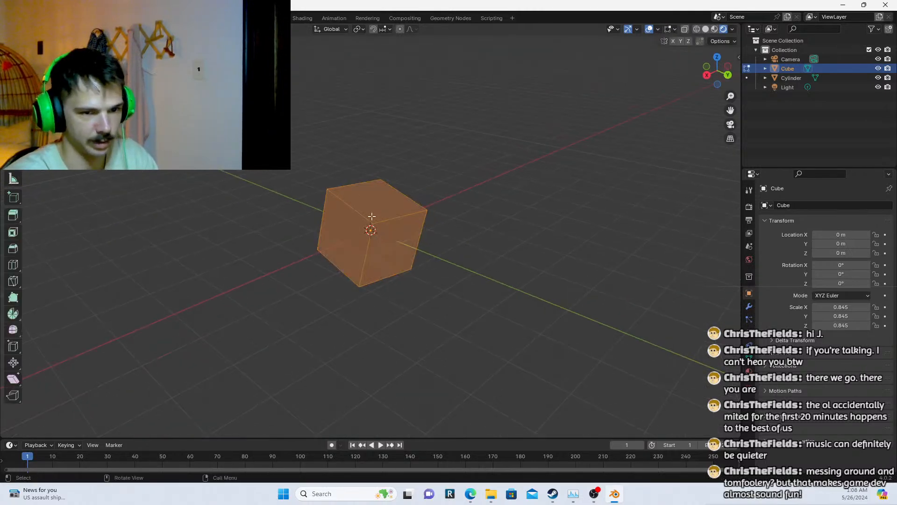
click(374, 211)
key(g)
key(z)
click(470, 186)
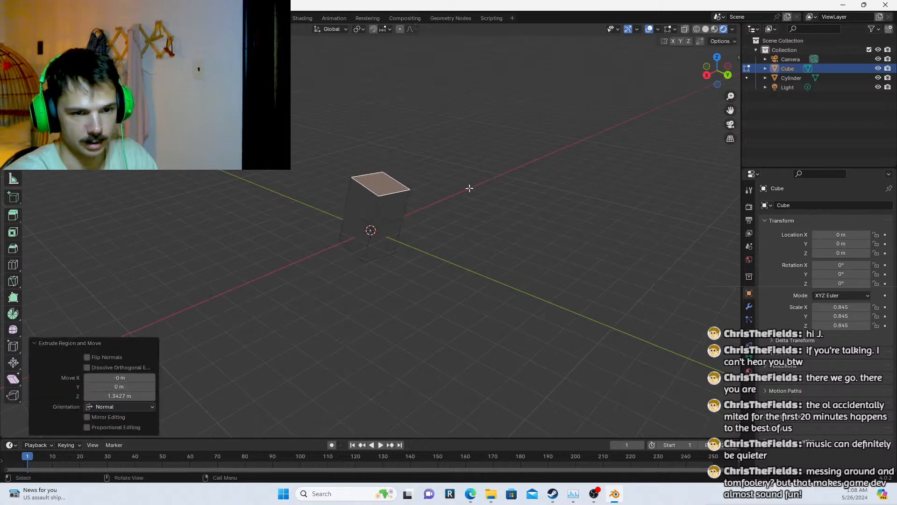
key(s)
click(475, 191)
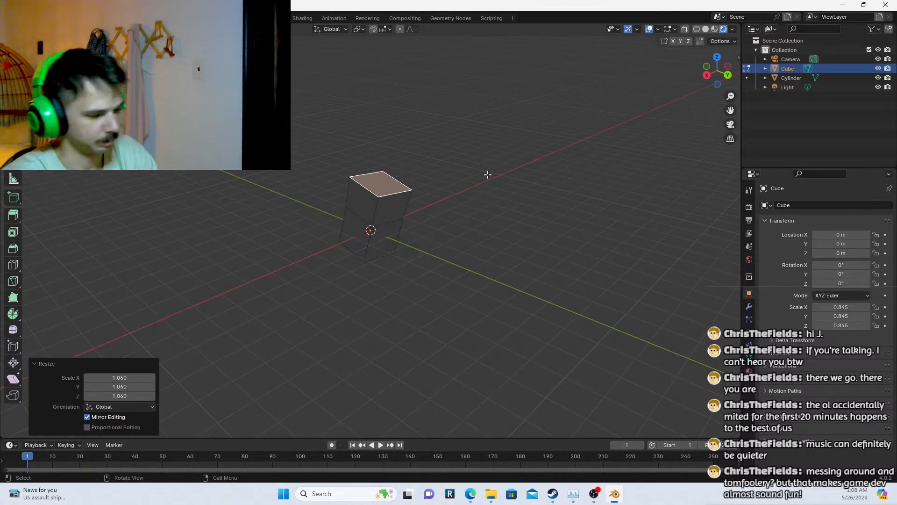
Rotate the trunk's top face by about -27.8° and extrude it about 0.44 m
key(r)
click(454, 182)
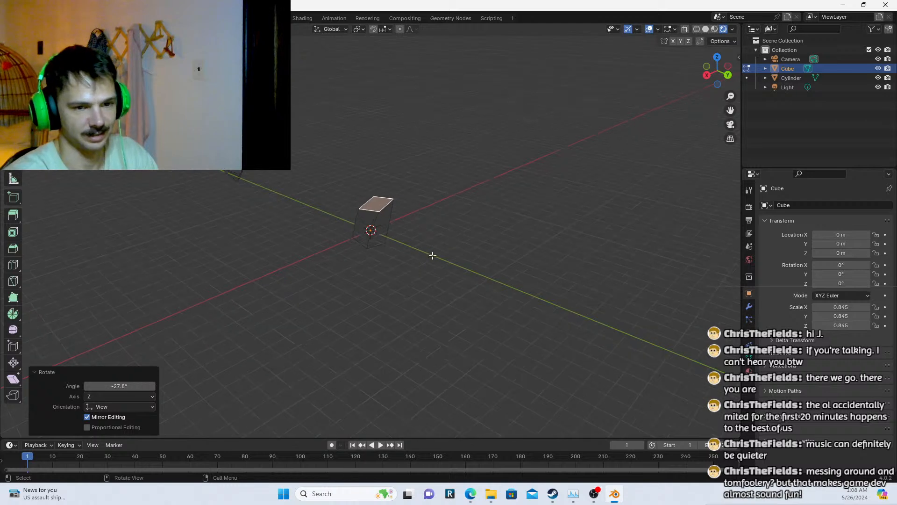
key(g)
key(z)
click(462, 189)
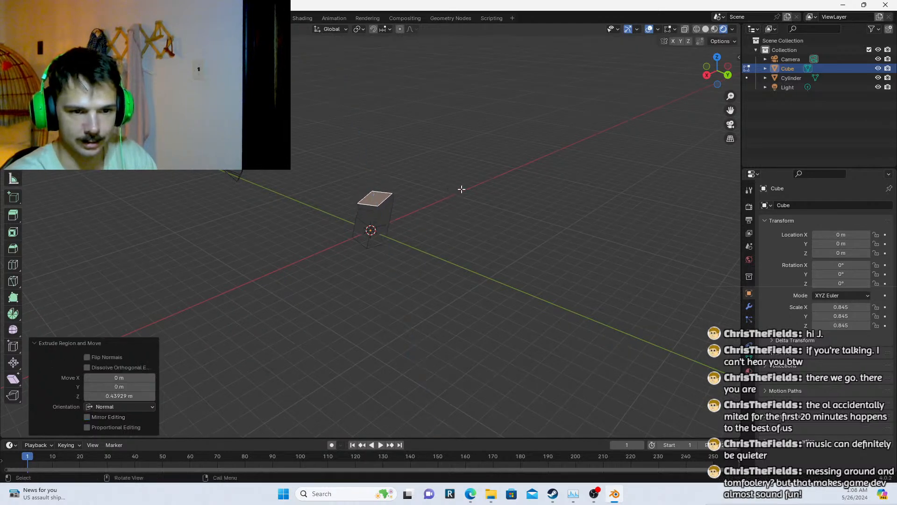
Rotate the trunk's top face by about 8.4° and extrude it upward about 1.4 m
key(r)
click(486, 195)
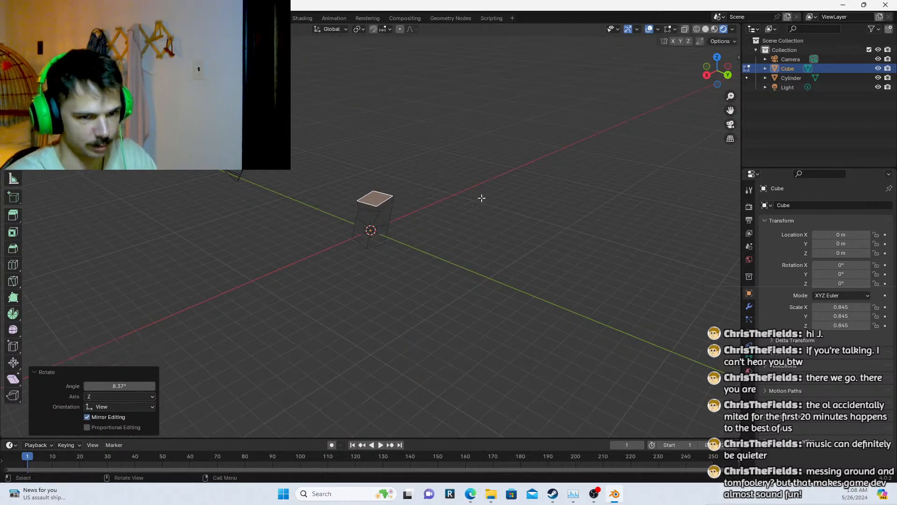
key(g)
key(z)
click(474, 180)
Extrude another trunk segment and rotate its top face by about 18.3°
key(e)
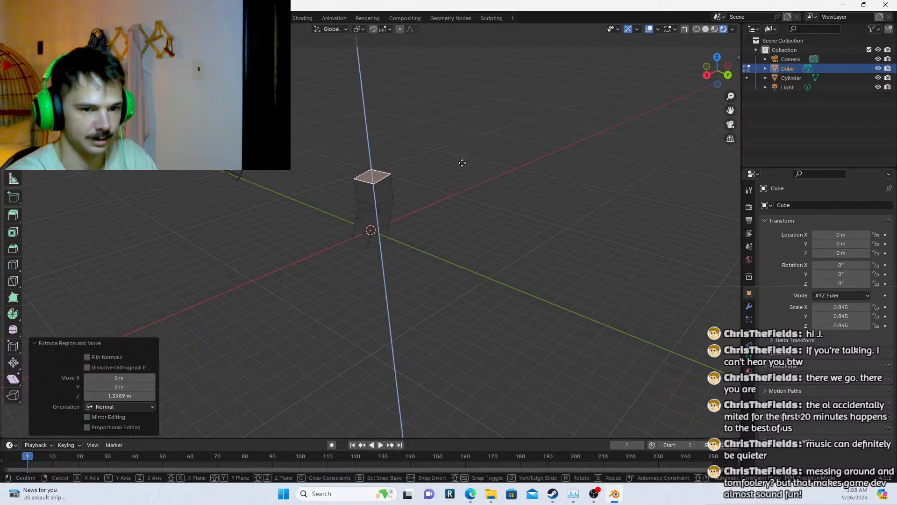
key(r)
key(Escape)
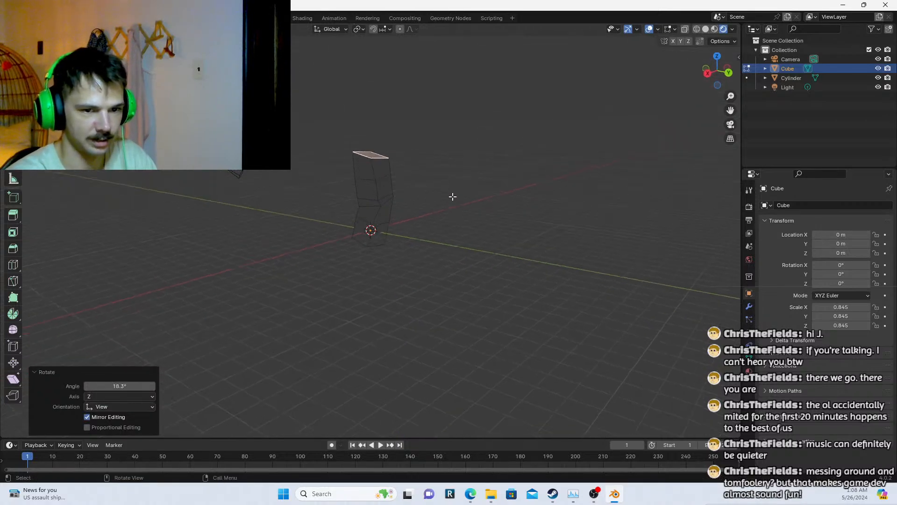
Extrude the trunk's top face about 2.78 m and extend the trunk with one more short segment
key(e)
click(482, 158)
key(g)
key(z)
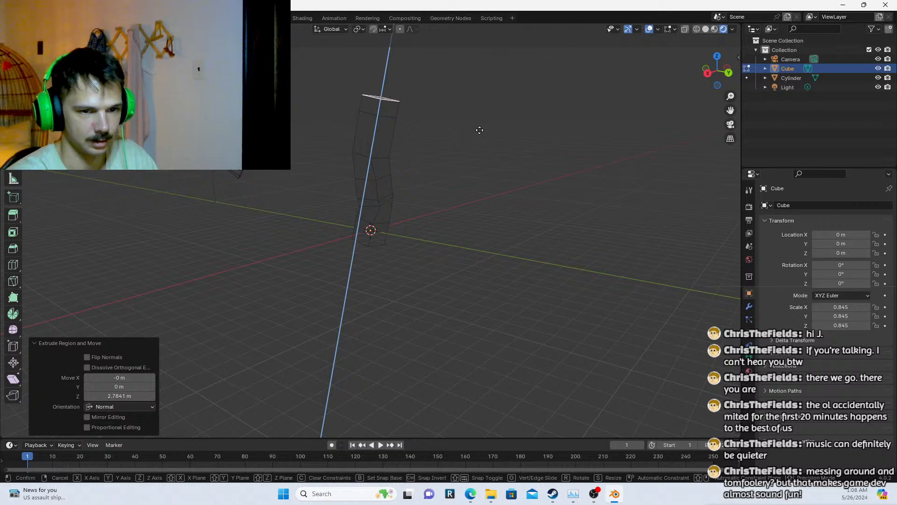
click(478, 122)
Rotate the trunk's top face and extrude it about 1.16 m
key(r)
click(463, 104)
key(e)
click(460, 83)
scroll(433, 115, down, 2)
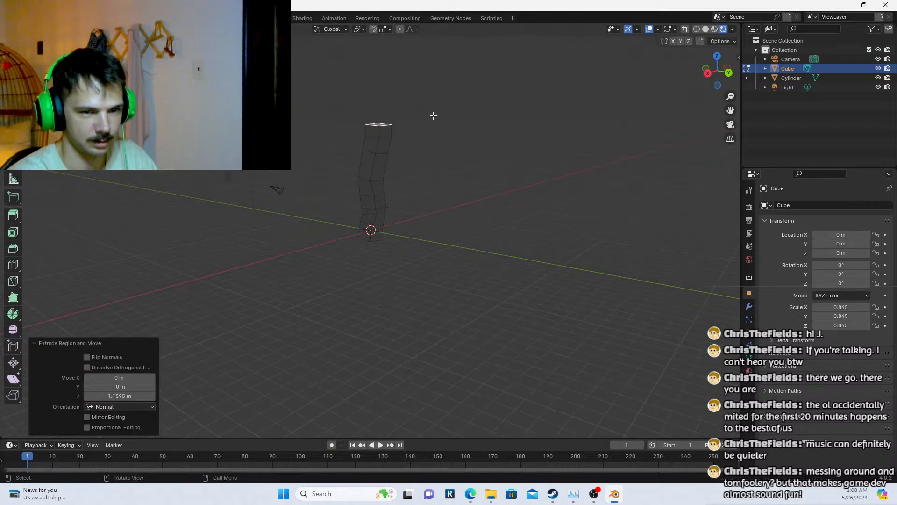
Extrude the trunk's top face about 0.61 m and scale it up about 6.5 times as the canopy base
middle_drag(434, 115, 427, 200)
key(e)
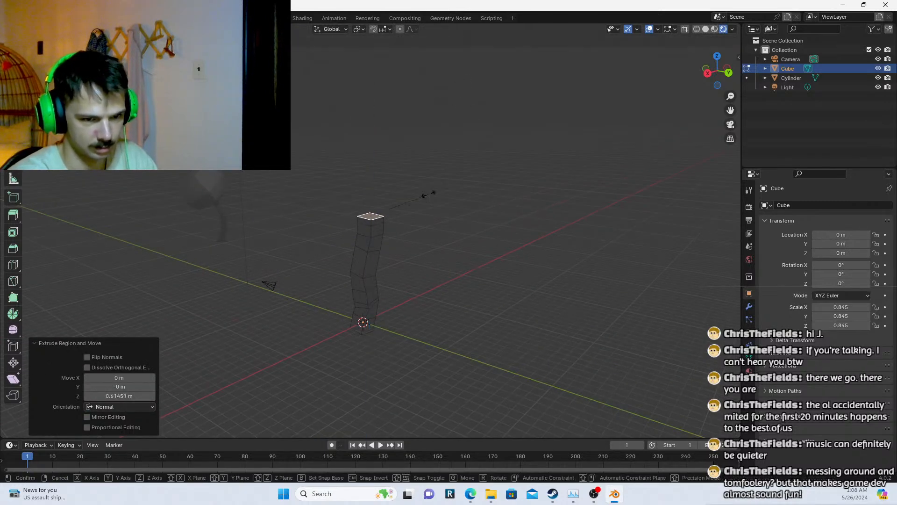
click(710, 187)
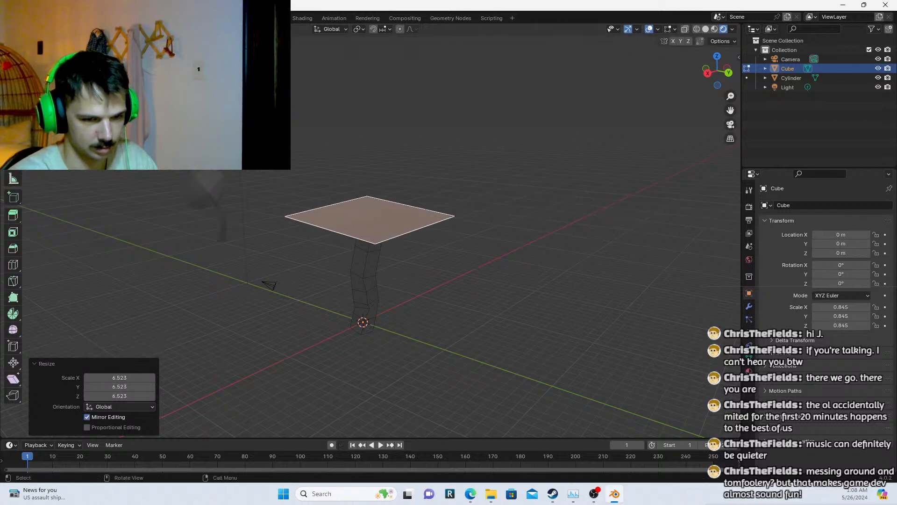
Extrude the widened face upward about 14.05 m and scale its top by about 0.373 and 0.141 into a pointed canopy
middle_drag(369, 164, 463, 186)
key(e)
click(533, 168)
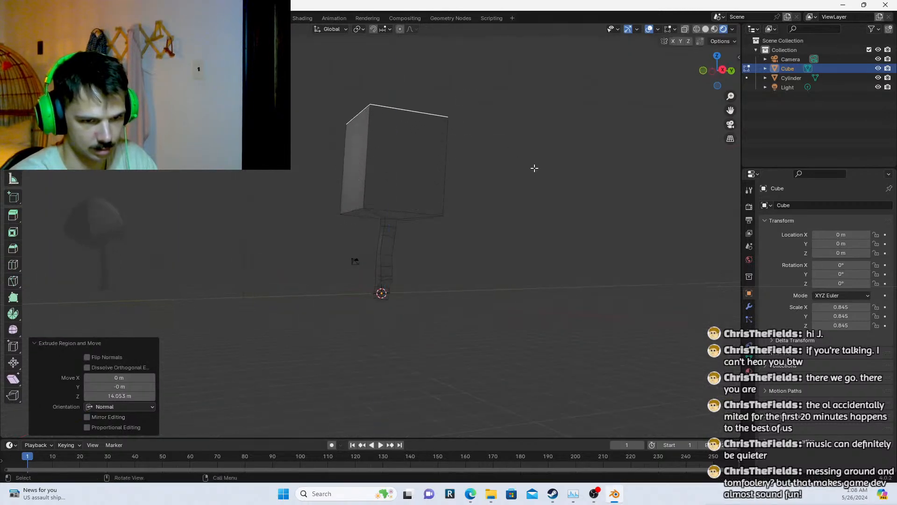
key(s)
click(400, 173)
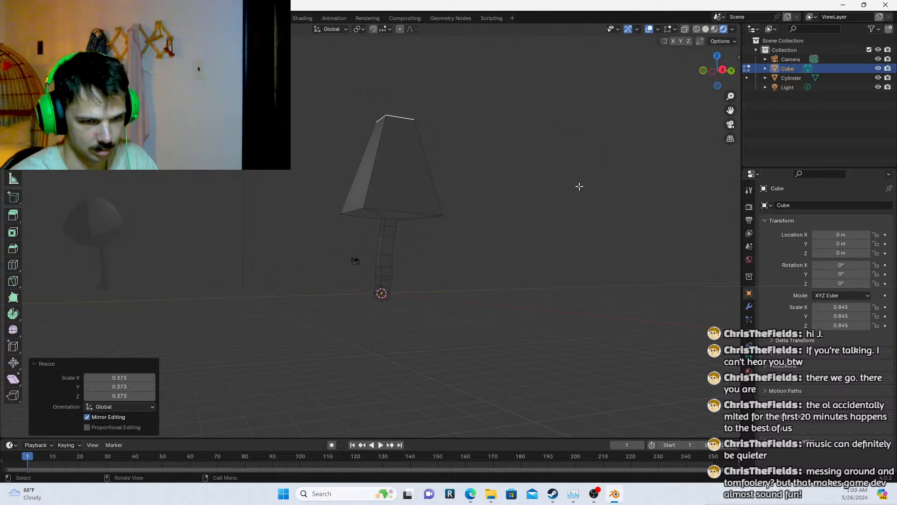
key(s)
click(409, 138)
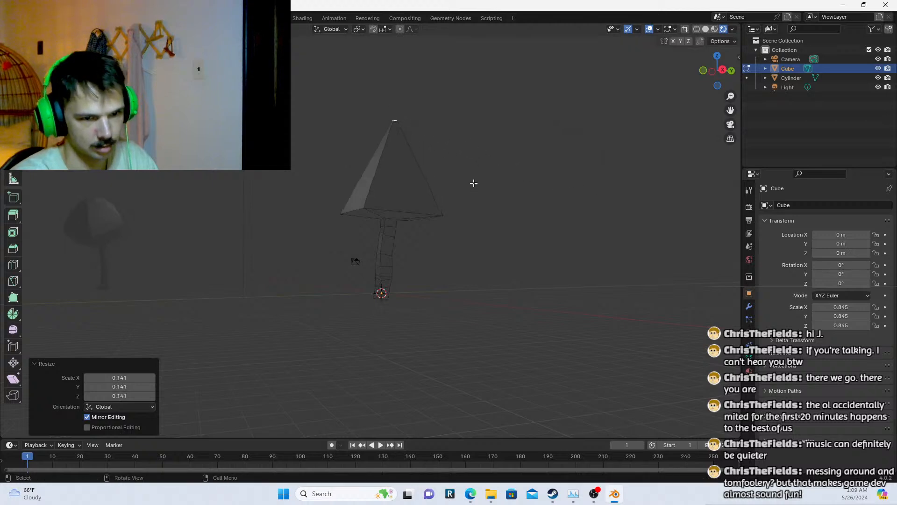
Move the canopy's tip upward along the Z axis to make the conifer taller
mouse_move(443, 188)
middle_down()
mouse_move(394, 206)
mouse_move(417, 182)
middle_up()
key(z)
key(g)
key(z)
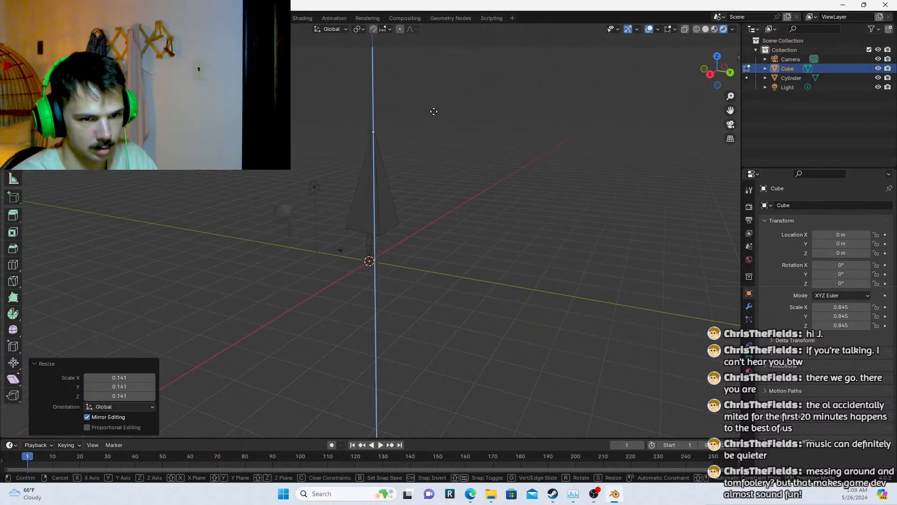
click(434, 121)
Leave mesh editing, scale the conifer by about 0.522 and move it towards the round-topped tree
key(Tab)
key(s)
click(438, 217)
key(g)
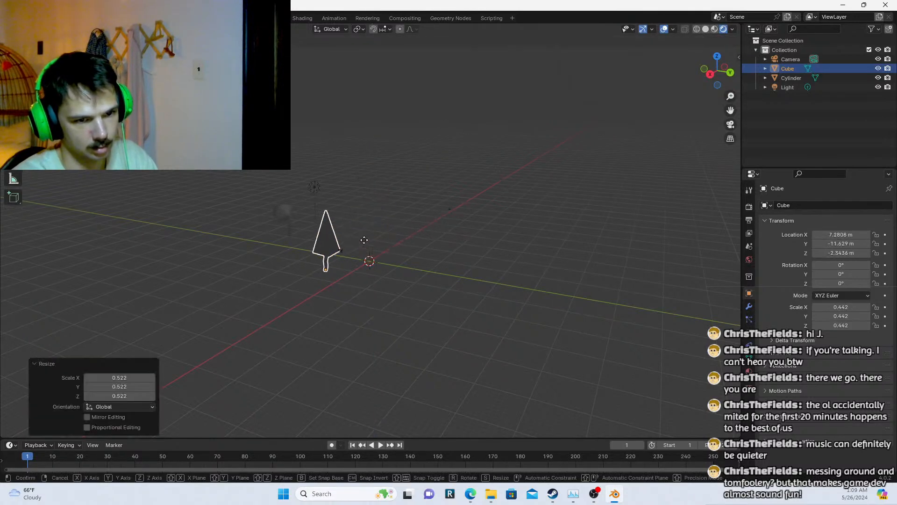
click(301, 245)
Scale the conifer along the Z axis by 0.75
middle_drag(327, 219, 206, 276)
key(KP_Decimal)
middle_drag(278, 256, 517, 235)
text(sz.75)
key(Return)
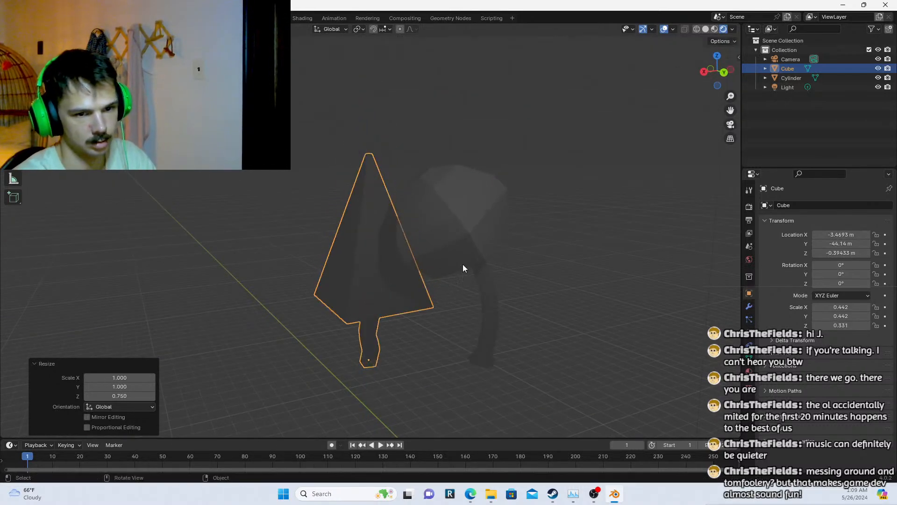
Place the conifer beside the round-topped tree at about X -3.2, Y -45.6, Z 1.4 m and deselect it
middle_drag(463, 265, 502, 260)
key(g)
click(478, 230)
click(463, 127)
Move the light close above the two trees, to about X 0.2, Y -40.6, Z 17.7 m
scroll(469, 204, down, 4)
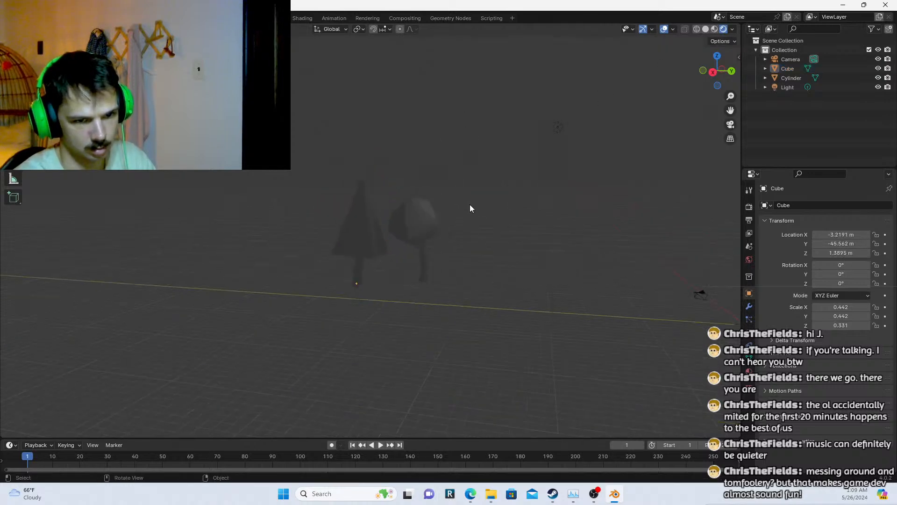
shift+middle_drag(446, 257, 353, 245)
scroll(471, 228, down, 3)
click(410, 169)
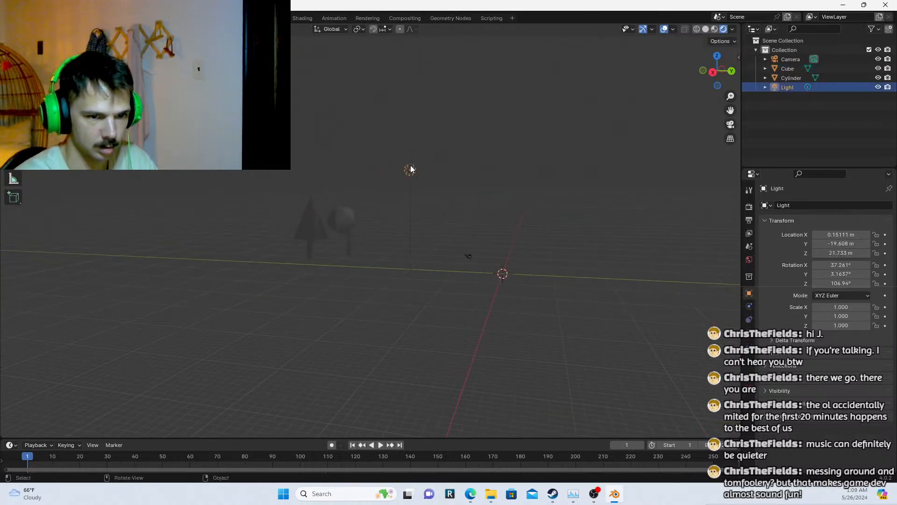
middle_drag(411, 169, 452, 185)
key(g)
click(368, 204)
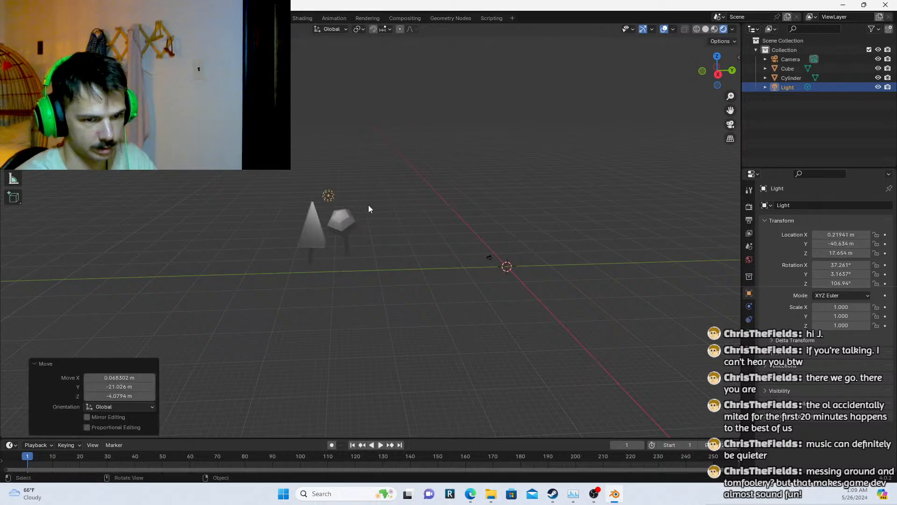
Duplicate the light and offset the copy by about 39.8 m in X, 31.1 m in Y and 3.7 m in Z
middle_drag(369, 205, 414, 199)
key(shift+d)
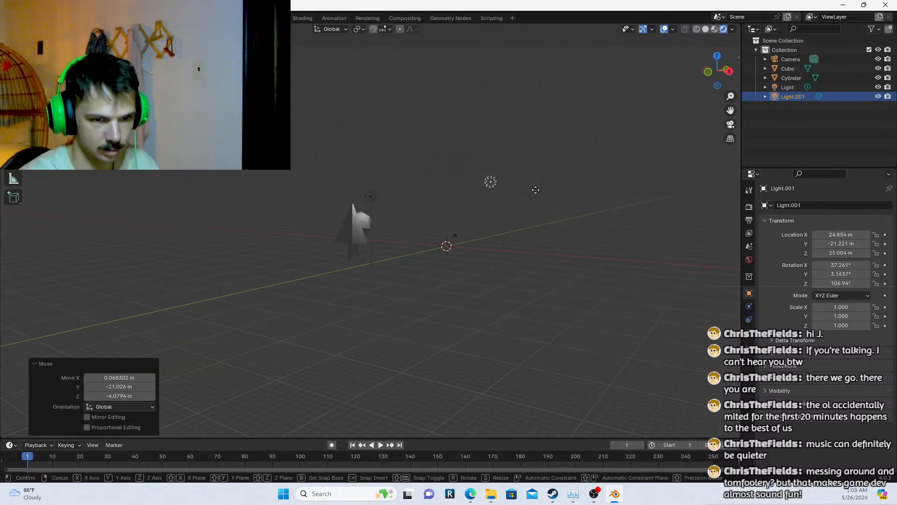
click(537, 191)
middle_drag(537, 190, 423, 198)
Add another 2 m cube at the world origin for a new model
key(shift+a)
mouse_move(423, 200)
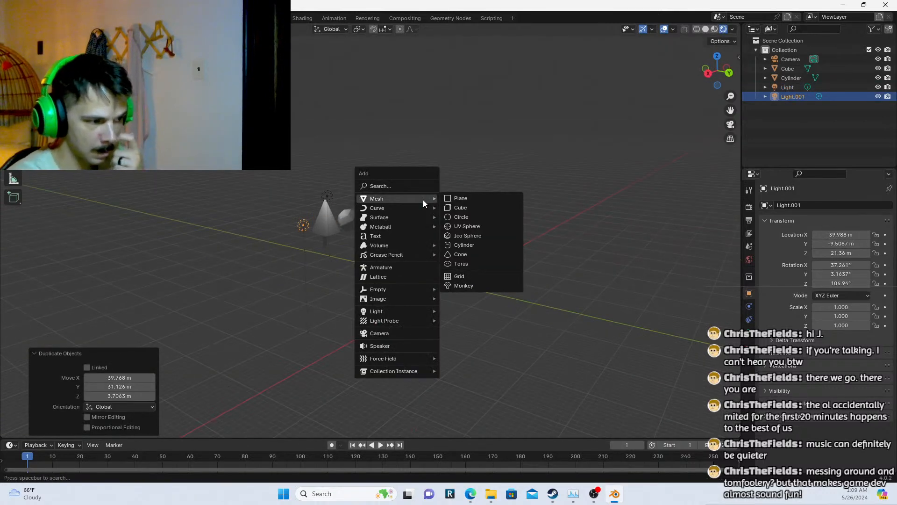
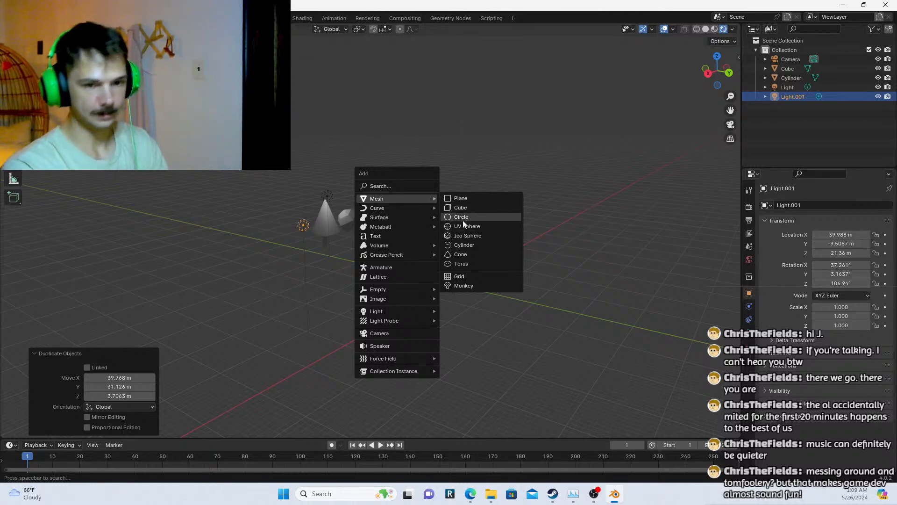
click(460, 207)
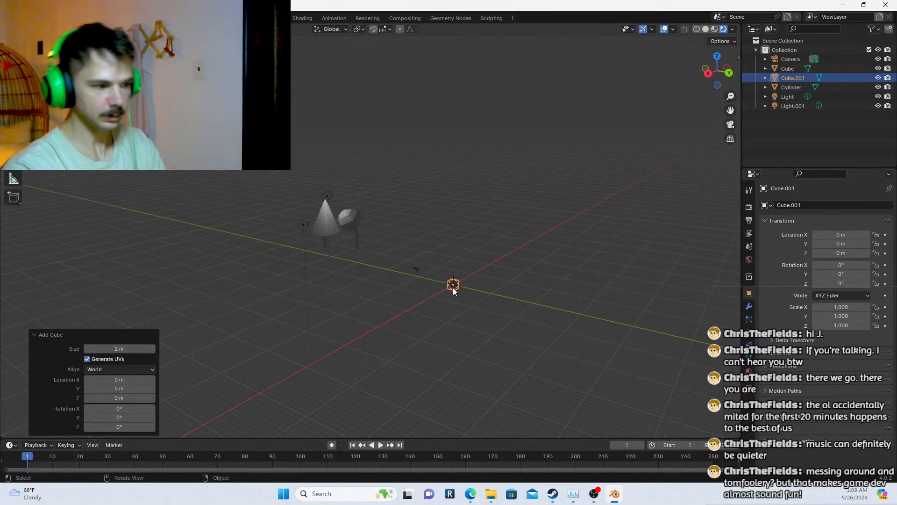
scroll(453, 289, up, 4)
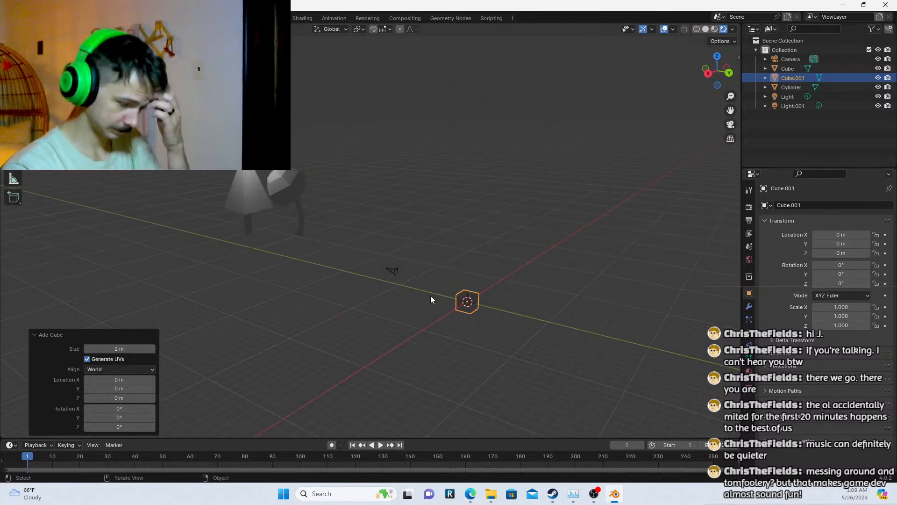
Replace the new cube with an eight-vertex cylinder of 1 m radius and 2 m depth at the world origin
middle_drag(526, 261, 489, 263)
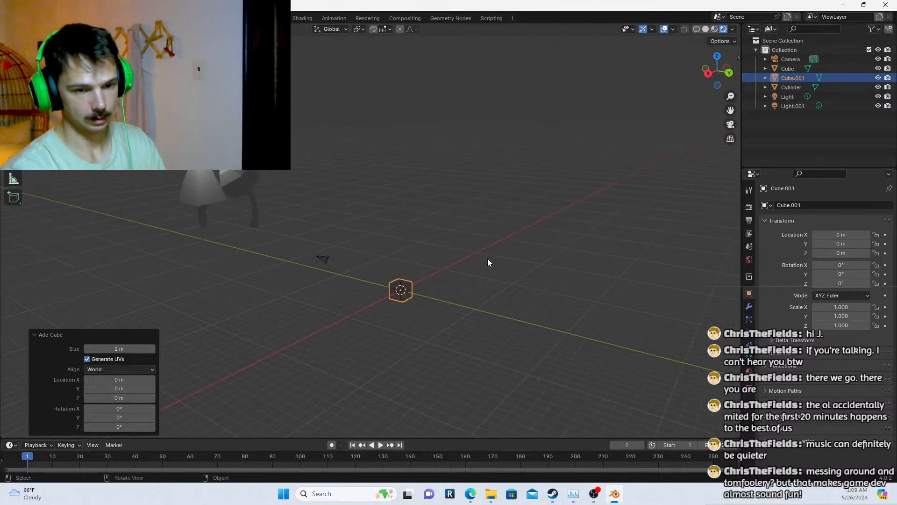
key(Delete)
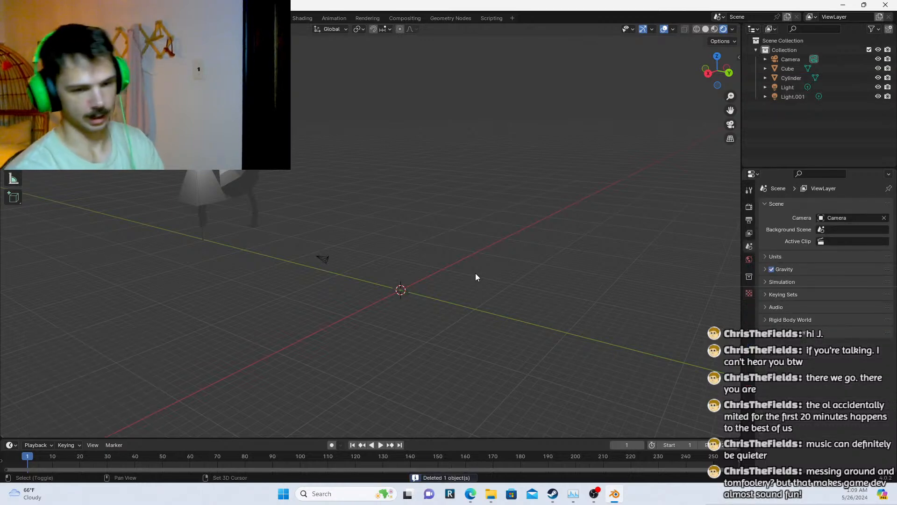
key(shift+a)
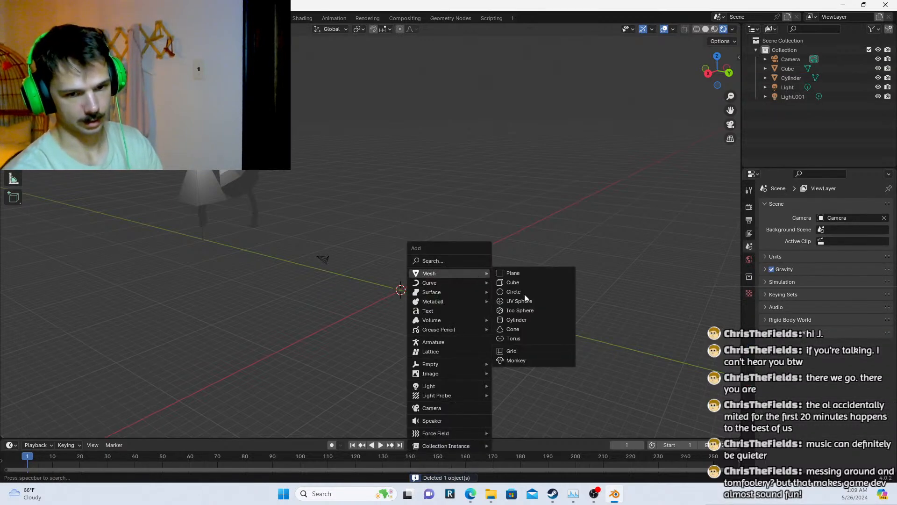
click(528, 321)
scroll(471, 303, down, 2)
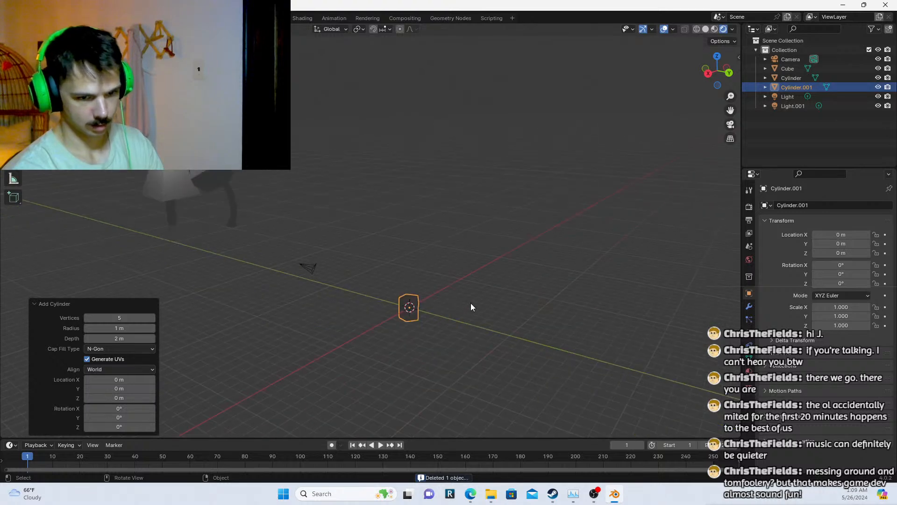
click(152, 317)
Switch the viewport to Material Preview shading and scale the cylinder uniformly to about 4.84
click(714, 29)
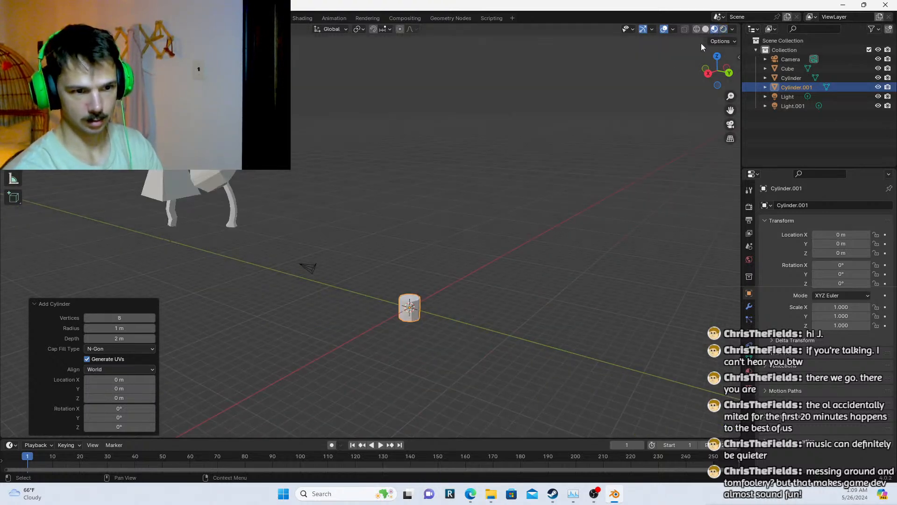
shift+middle_drag(554, 227, 504, 168)
scroll(475, 246, up, 2)
middle_drag(467, 274, 441, 240)
key(s)
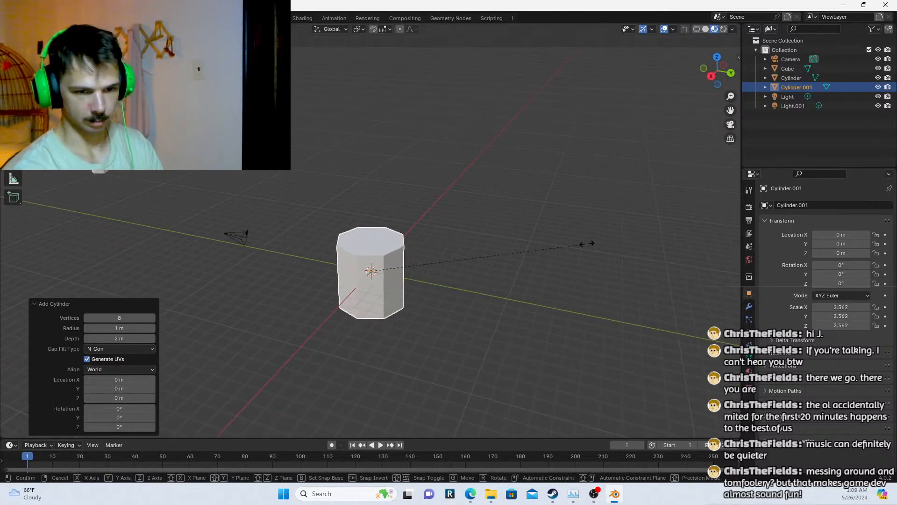
click(25, 253)
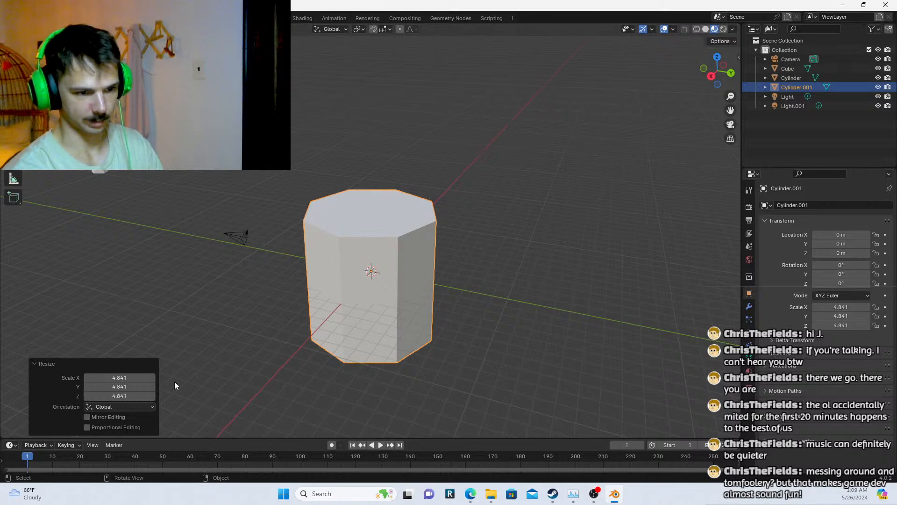
Raise the cylinder about 13.4 m along the Z axis
scroll(432, 314, down, 5)
middle_drag(478, 284, 505, 262)
key(g)
key(z)
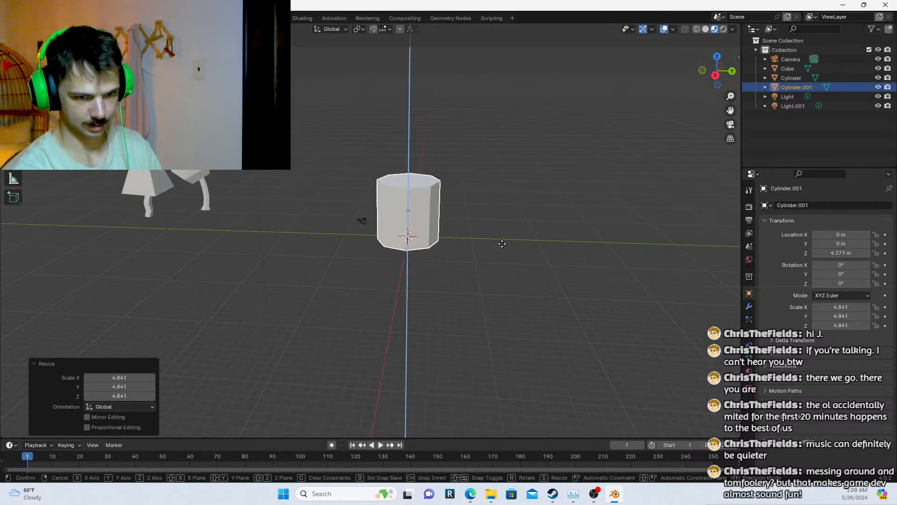
click(495, 198)
Stretch the cylinder along Z to a scale of about 40.8 and raise it by about 24.7 m
scroll(487, 200, down, 3)
key(s)
key(z)
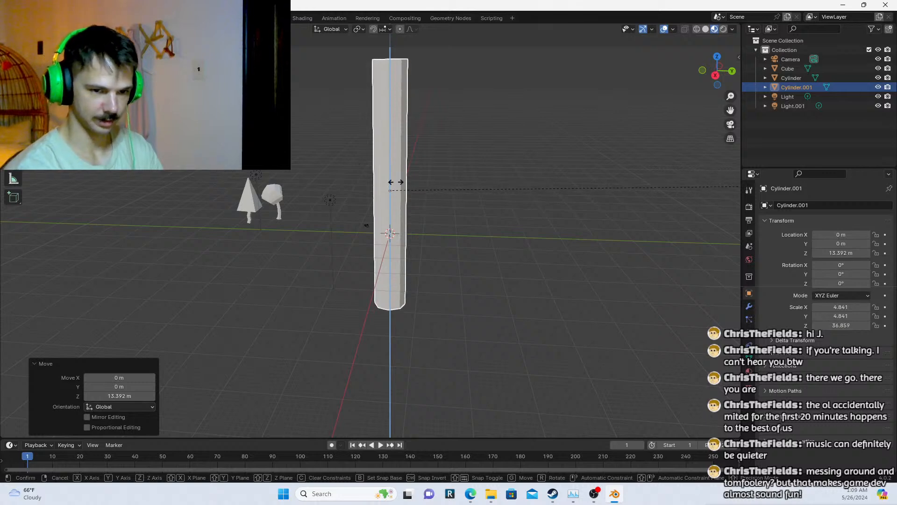
click(463, 174)
key(g)
key(z)
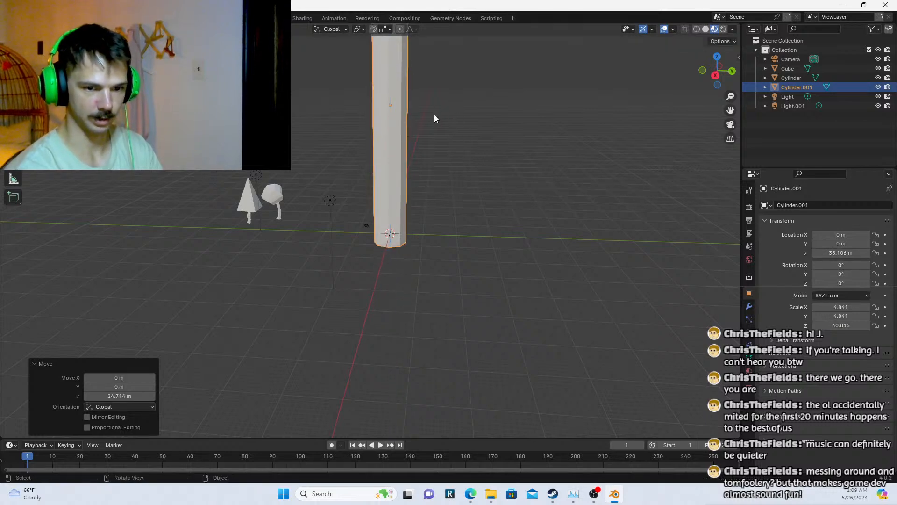
click(434, 114)
Shorten the tall cylinder slightly along Z by a factor of about 0.98 and switch to Solid shading
middle_drag(434, 114, 397, 227)
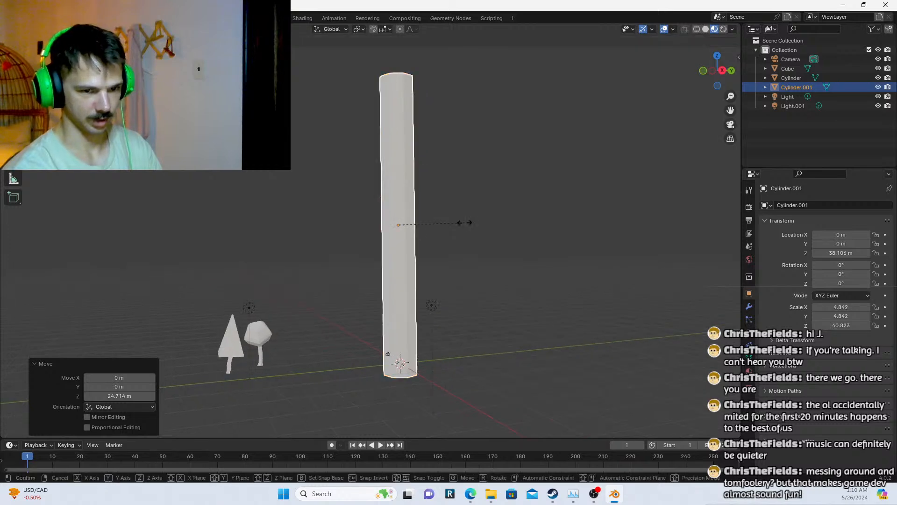
key(s)
key(z)
click(460, 229)
key(z)
key(6)
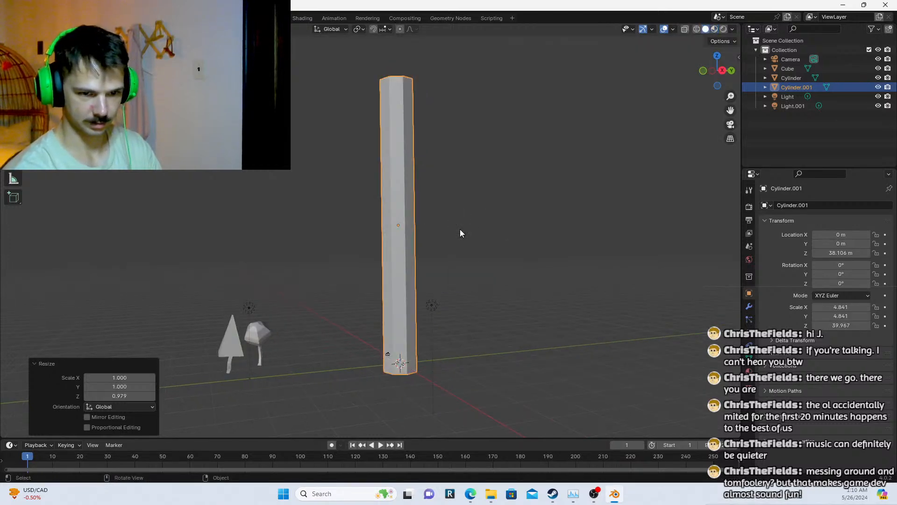
Shorten the column to a Z scale of about 33.4 and lower it about 6.3 m to the ground
key(s)
key(z)
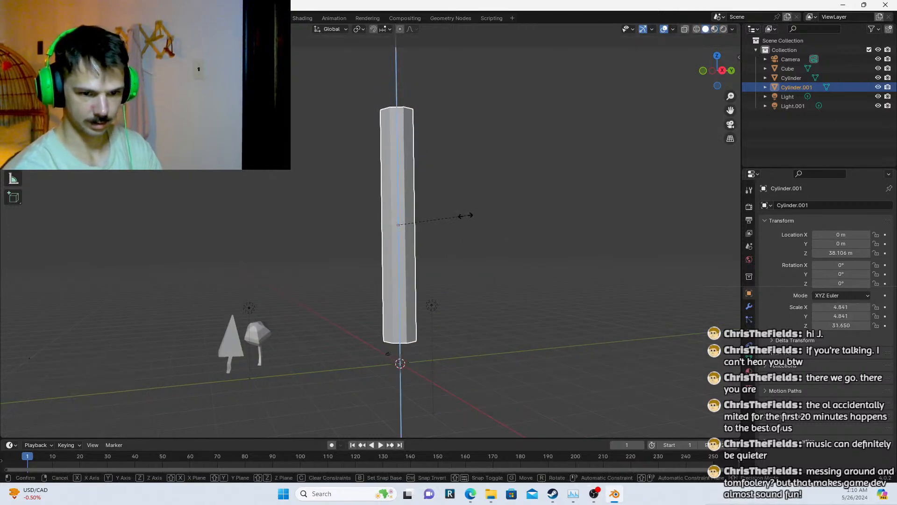
click(470, 220)
key(g)
key(z)
click(471, 237)
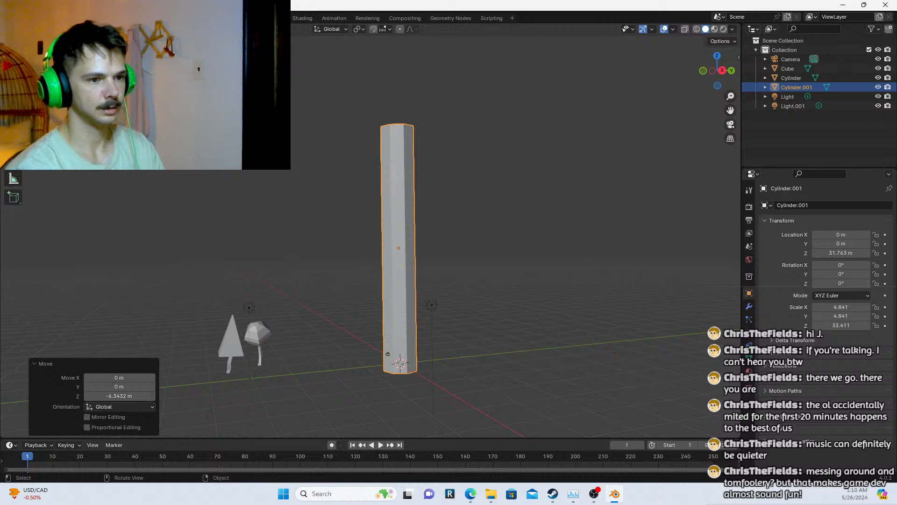
Enter Edit Mode on the column and add three evenly spaced horizontal loop cuts along its height
key(alt+a)
key(Tab)
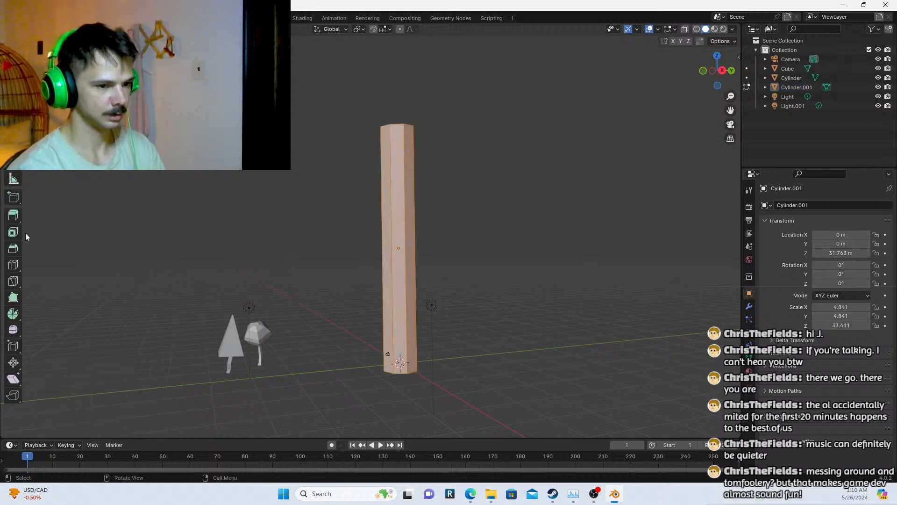
click(405, 191)
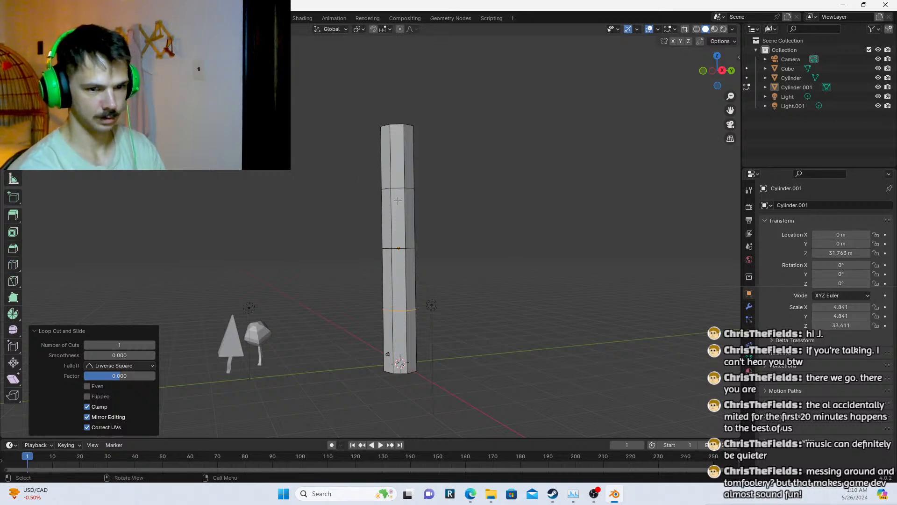
Narrow the column's middle edge loop to about 0.92 and its upper loop slightly, and return to Object Mode
click(391, 188)
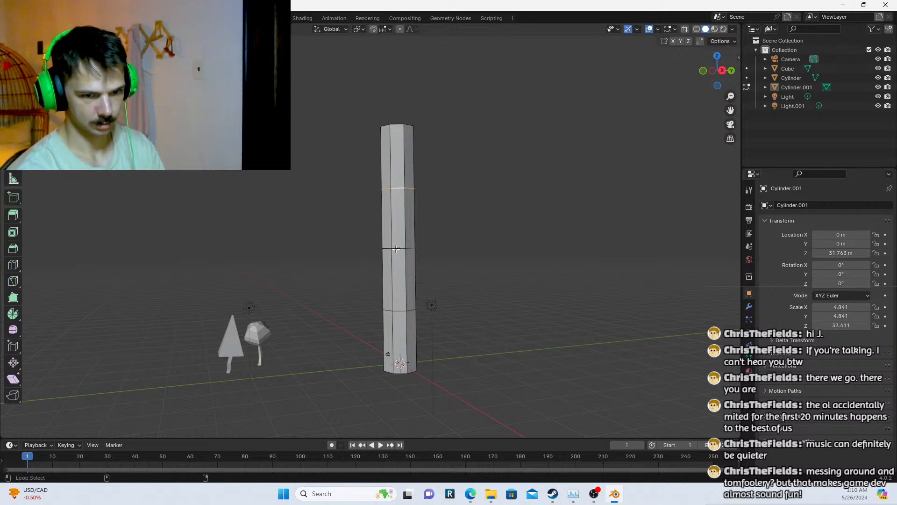
key(s)
click(461, 202)
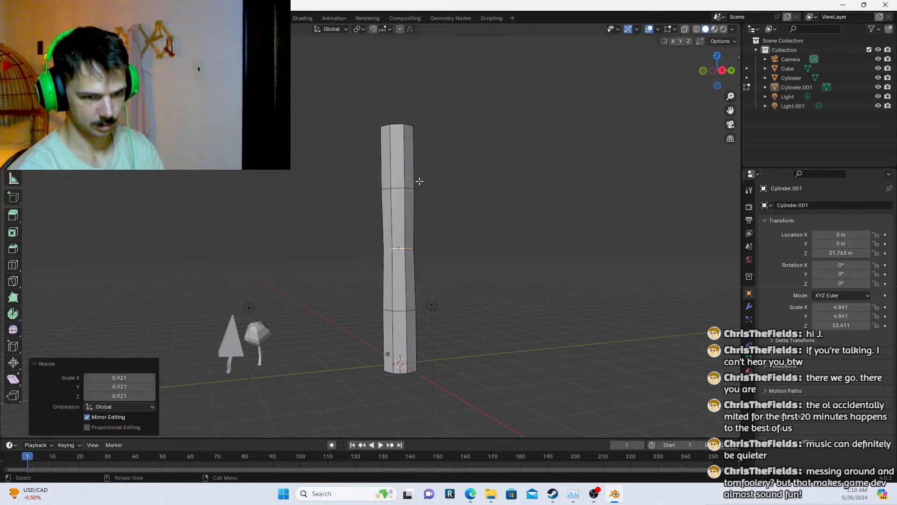
click(397, 185)
key(s)
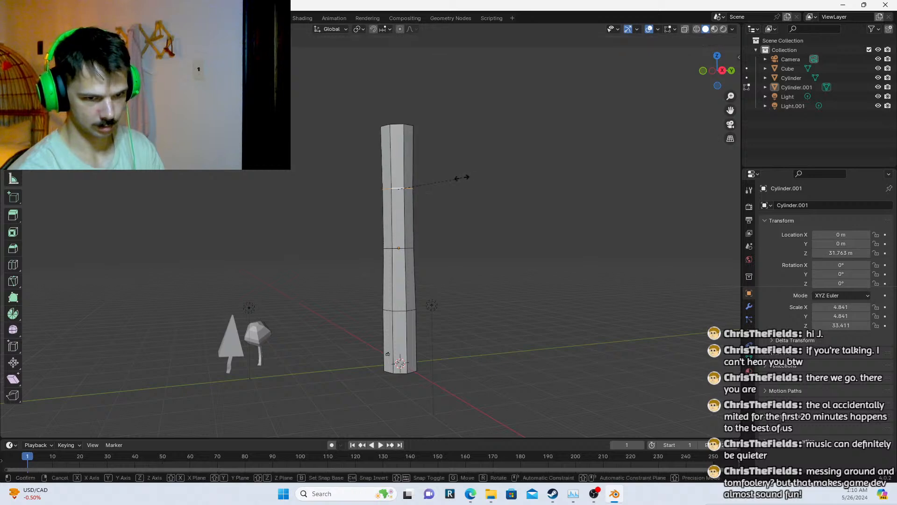
click(463, 183)
key(Tab)
Open the column in the Sculpting workspace and enable Dyntopo
scroll(455, 223, down, 4)
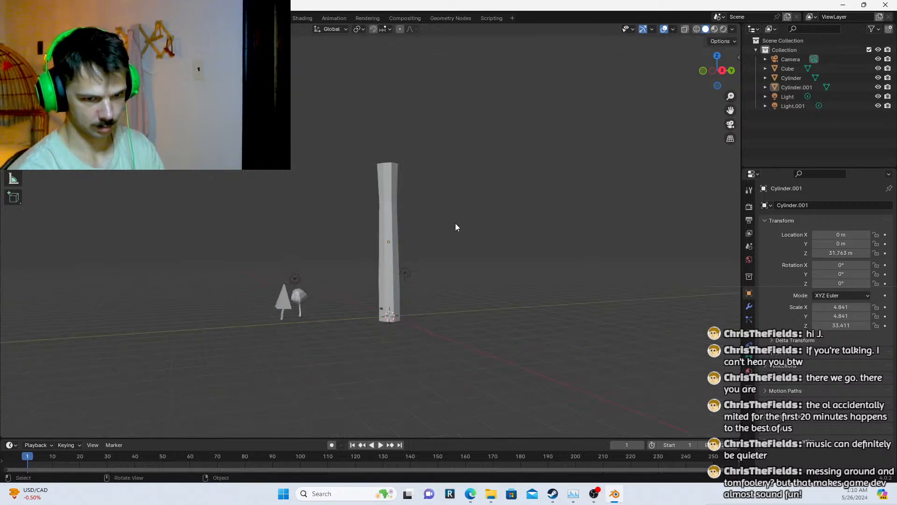
middle_drag(455, 222, 368, 218)
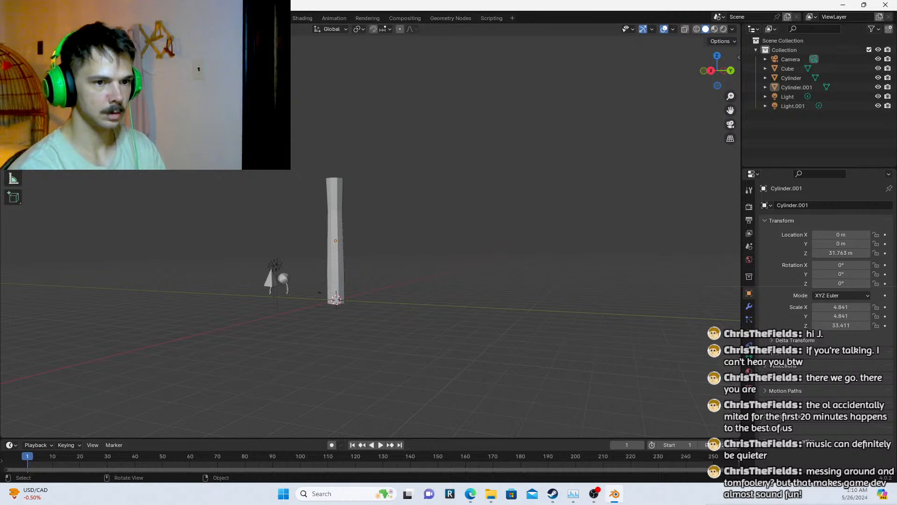
click(192, 18)
scroll(524, 138, down, 5)
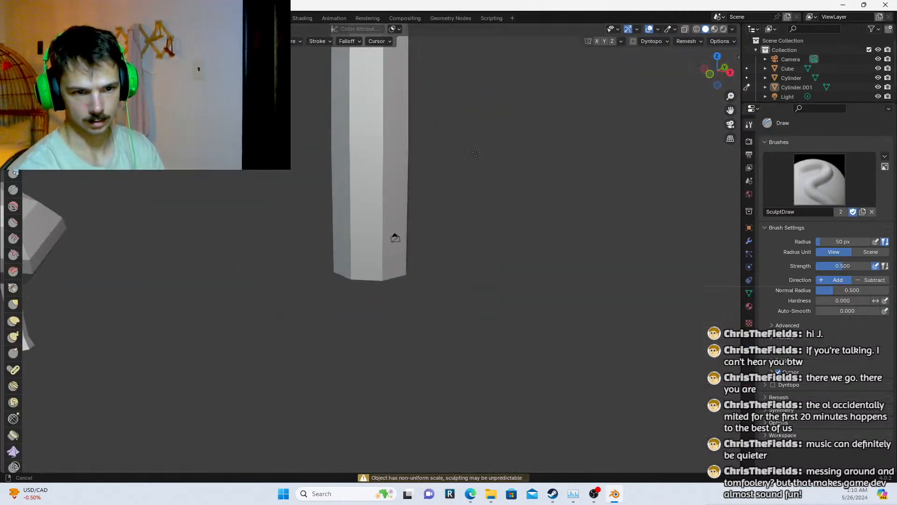
scroll(467, 224, down, 3)
middle_drag(465, 229, 559, 250)
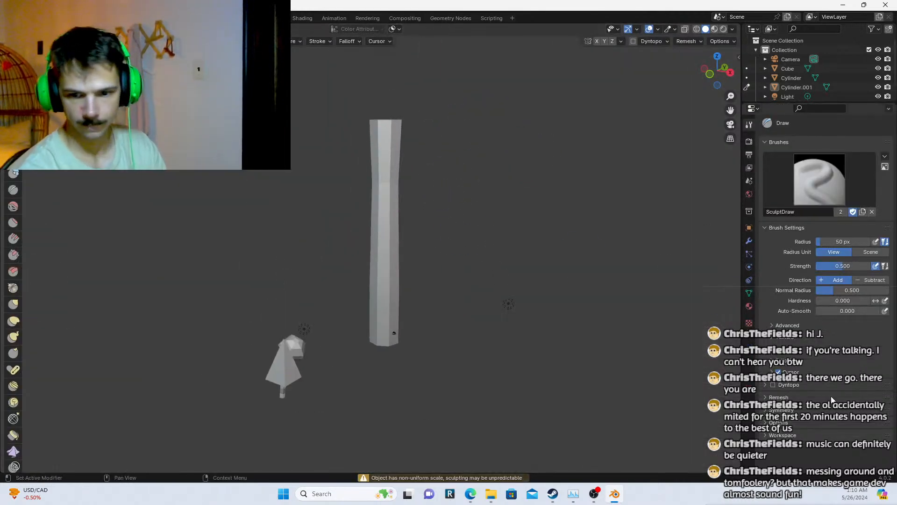
click(772, 385)
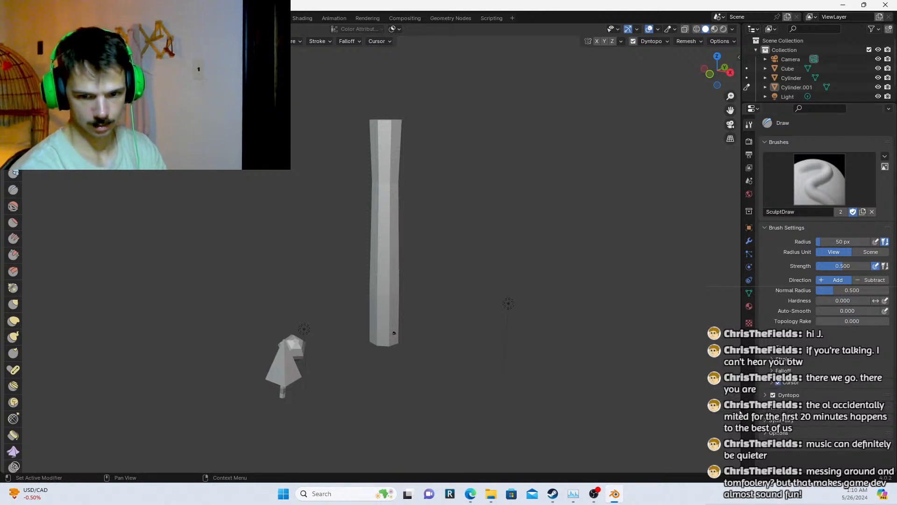
Try a 50 px Draw brush stroke across the base of the trunk
scroll(386, 270, up, 1)
scroll(388, 269, up, 3)
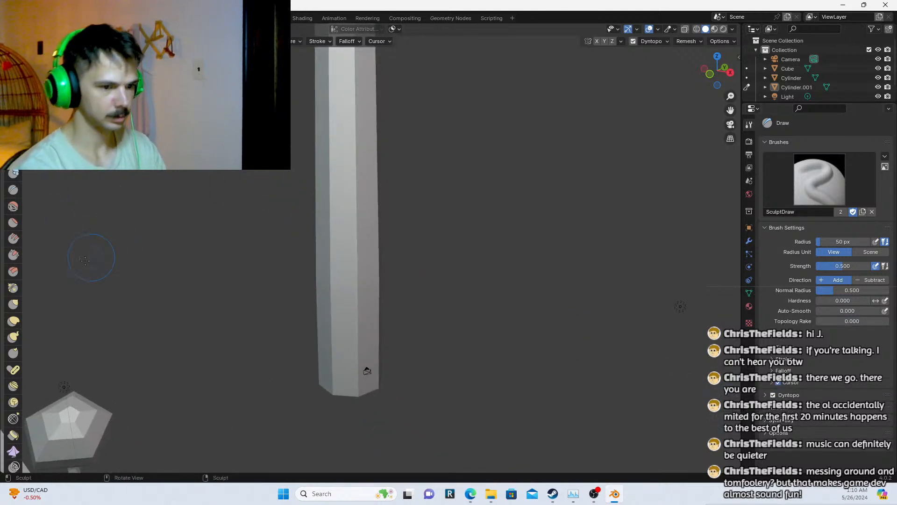
click(12, 340)
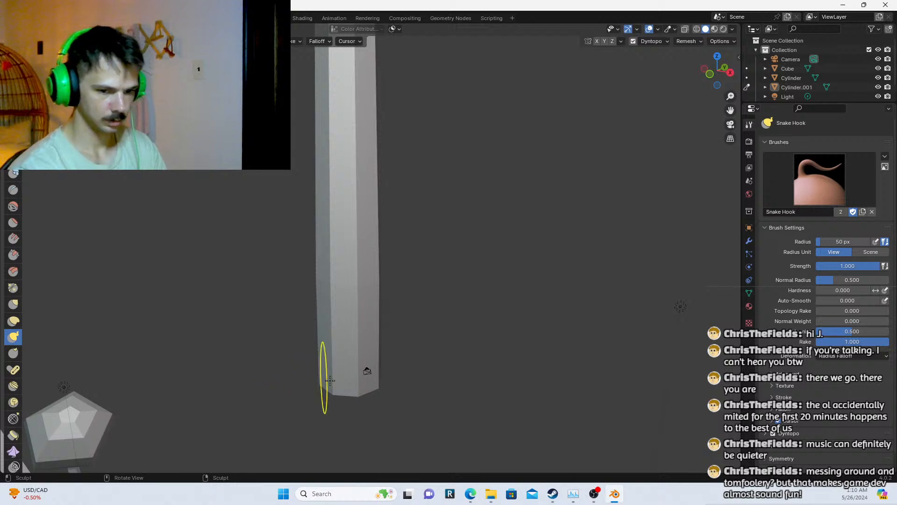
mouse_move(330, 380)
middle_down()
mouse_move(320, 400)
mouse_move(363, 286)
mouse_move(359, 262)
middle_up()
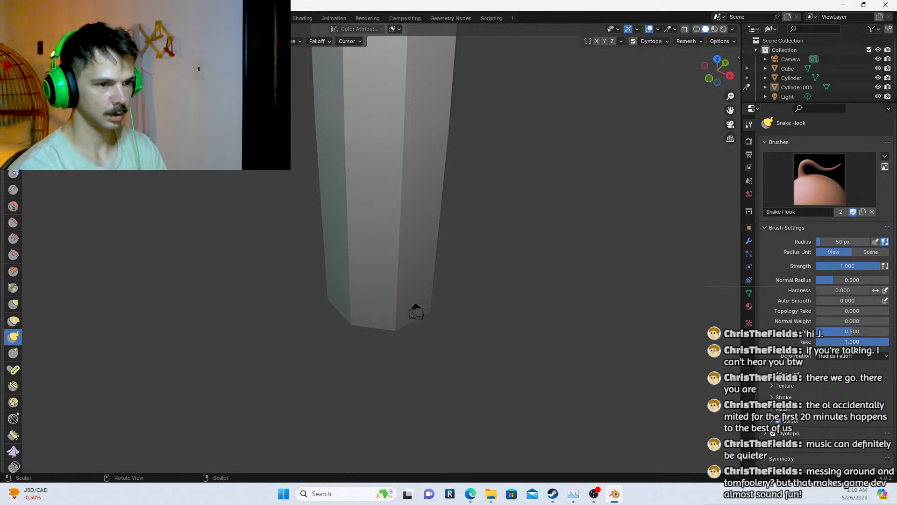
key(x)
mouse_move(410, 307)
mouse_down()
mouse_move(372, 292)
mouse_move(391, 305)
mouse_up()
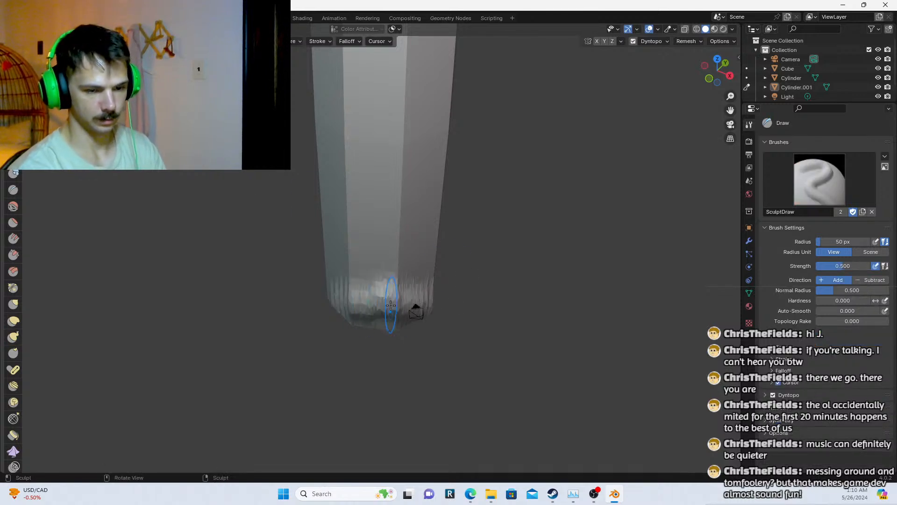
Enlarge the Draw brush radius to 112 px and undo the trial stroke on the trunk's base
middle_drag(390, 305, 352, 271)
key(f)
click(382, 299)
key(ctrl+z)
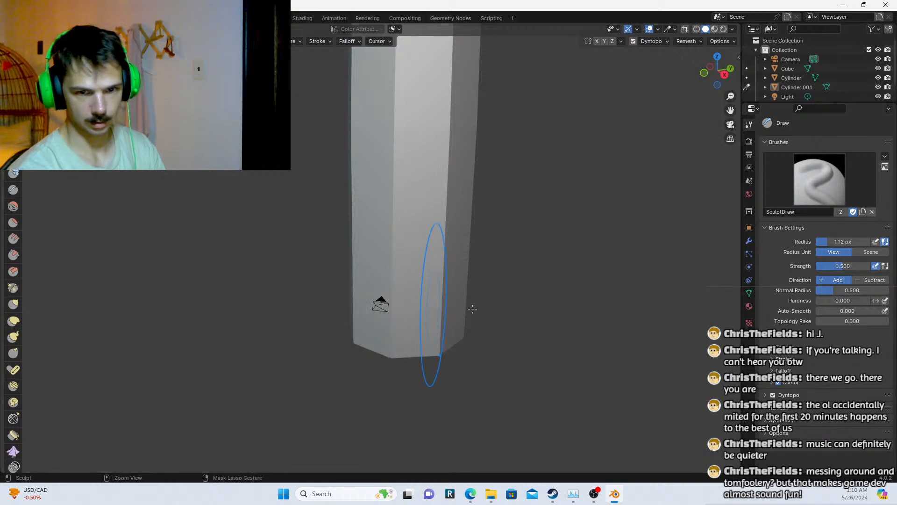
Set the Dyntopo detailing method to Constant Detail
click(766, 396)
scroll(850, 411, down, 1)
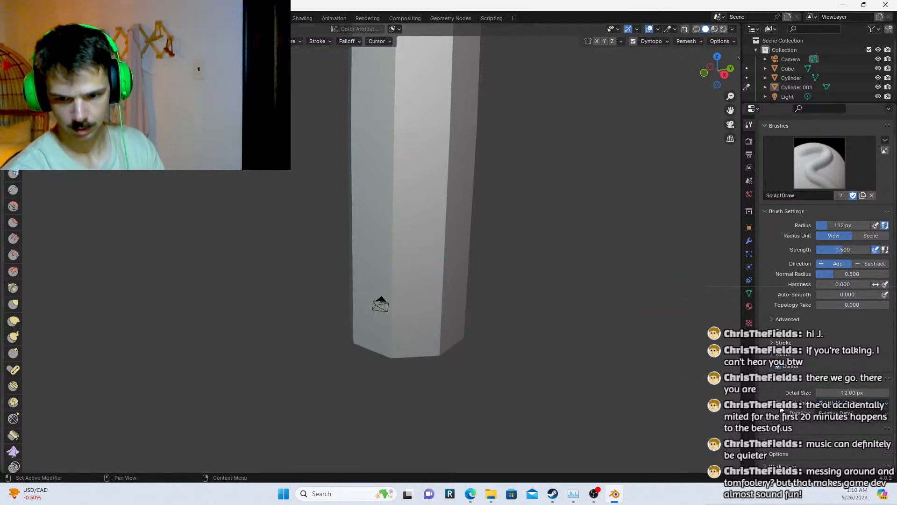
click(836, 414)
click(839, 434)
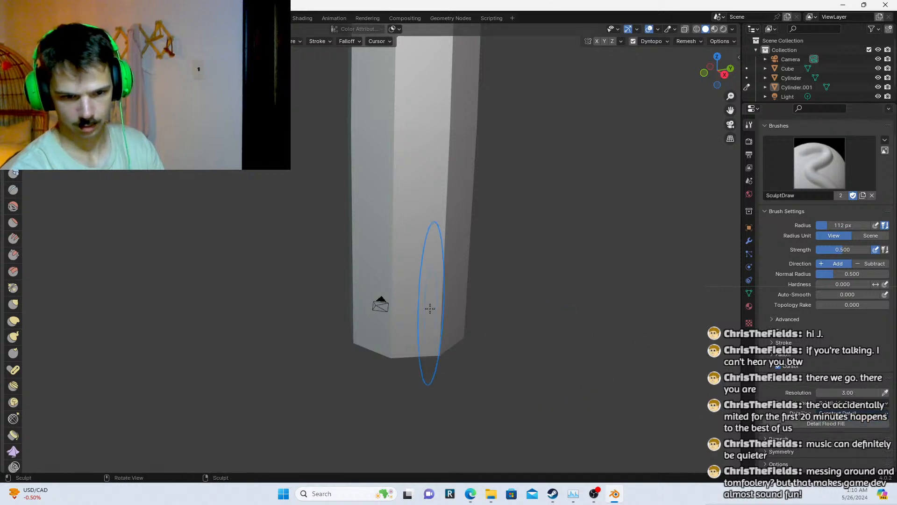
Sculpt flared, ridged roots all around the base of the trunk with Draw brush strokes
mouse_move(429, 320)
mouse_down()
mouse_move(381, 327)
mouse_move(388, 343)
mouse_up()
middle_drag(387, 342, 435, 348)
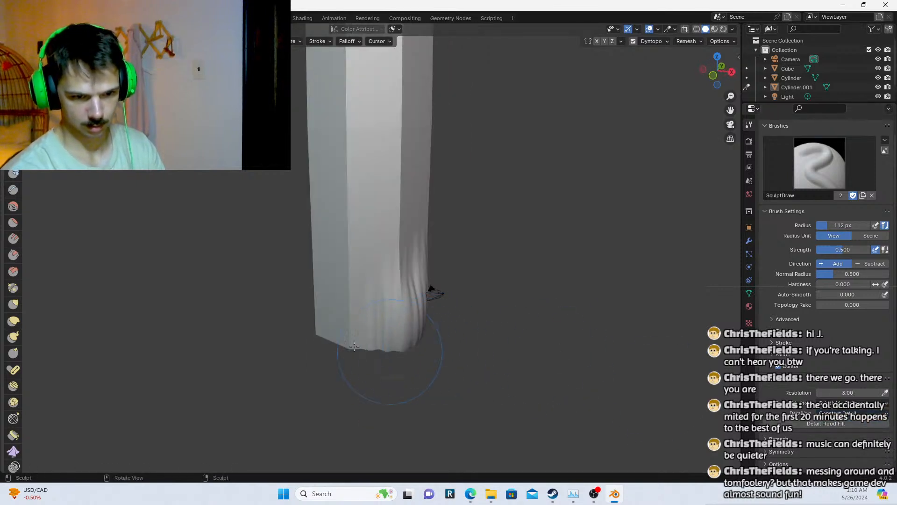
mouse_move(343, 330)
mouse_down()
mouse_move(371, 335)
mouse_move(337, 331)
mouse_up()
middle_drag(439, 331, 377, 343)
drag(432, 356, 448, 351)
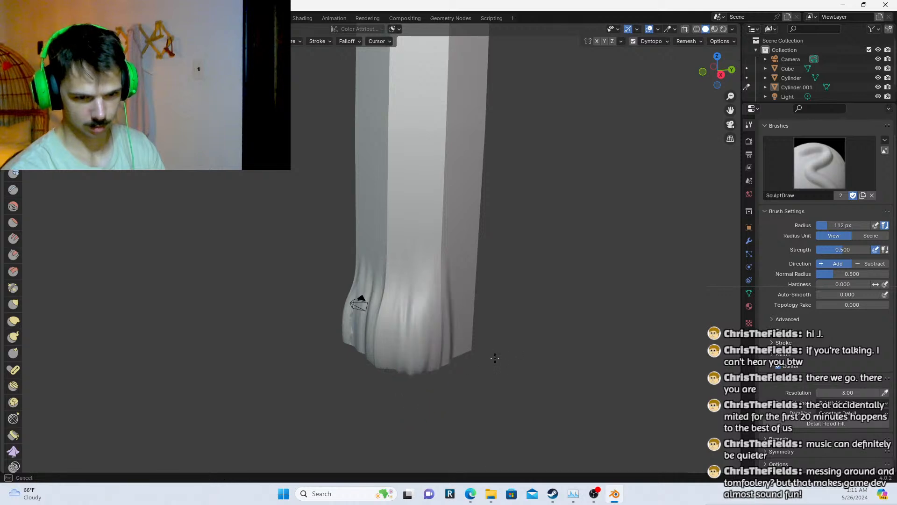
middle_drag(475, 351, 405, 355)
mouse_move(471, 371)
mouse_down()
mouse_move(418, 372)
mouse_move(437, 364)
mouse_up()
middle_drag(439, 362, 335, 358)
drag(344, 356, 412, 362)
middle_drag(423, 370, 376, 373)
drag(261, 361, 374, 361)
Enlarge the Draw brush radius to 173 px and build up the trunk's base a little more
key(f)
click(339, 359)
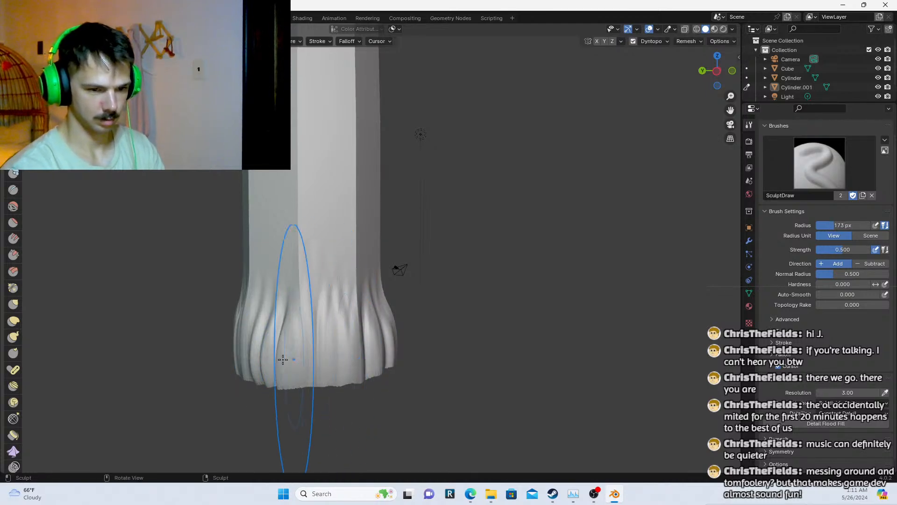
mouse_move(282, 359)
mouse_down()
mouse_move(269, 359)
mouse_move(285, 361)
mouse_up()
scroll(379, 364, down, 3)
mouse_move(379, 363)
middle_down()
mouse_move(317, 363)
mouse_move(316, 322)
middle_up()
scroll(373, 353, down, 8)
scroll(317, 301, up, 7)
scroll(370, 314, down, 1)
scroll(372, 311, down, 3)
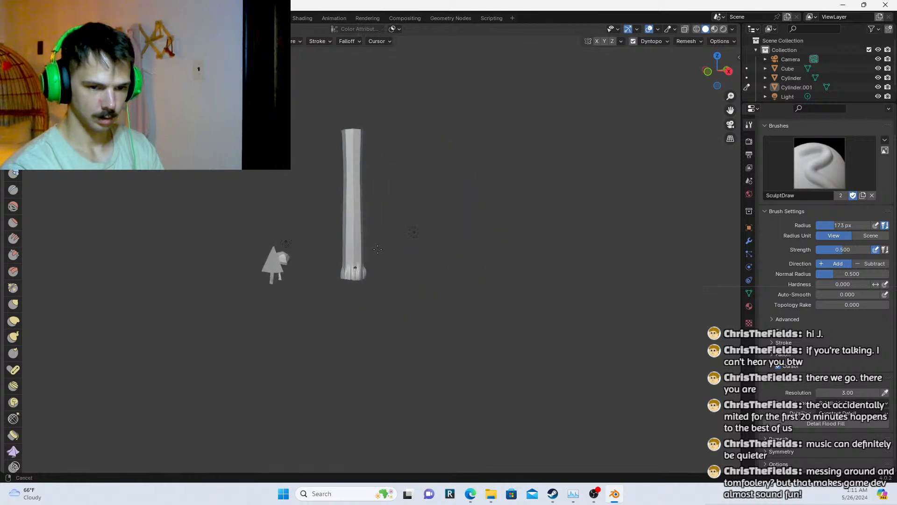
Enlarge the Draw brush radius to 204 px and sculpt long vertical ridges up the trunk above the flared base
scroll(327, 304, up, 4)
key(f)
click(296, 301)
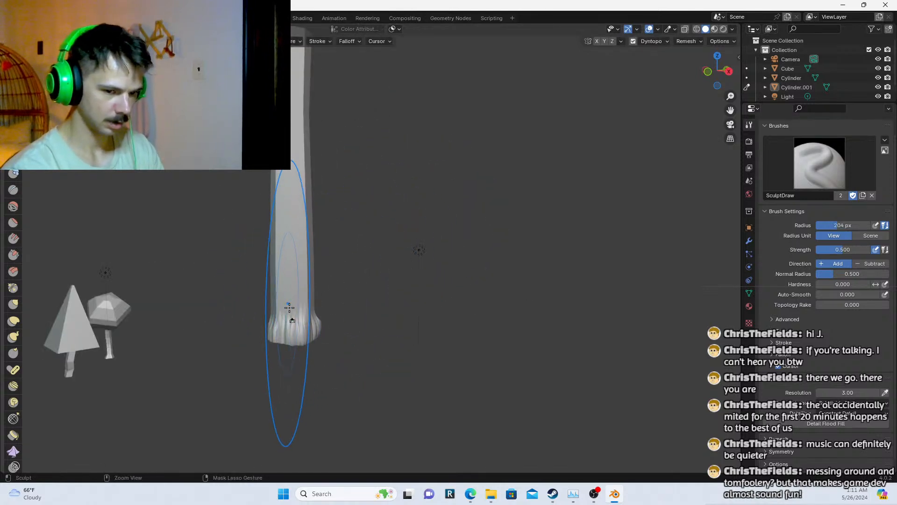
mouse_move(290, 310)
mouse_down()
mouse_move(289, 327)
mouse_move(282, 302)
mouse_up()
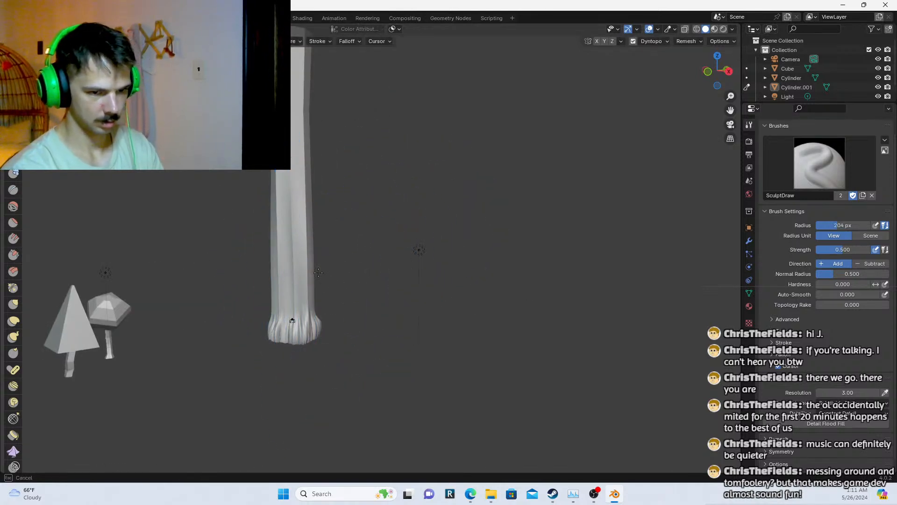
middle_drag(327, 265, 275, 271)
scroll(309, 276, down, 2)
scroll(308, 277, up, 3)
middle_drag(314, 297, 391, 260)
mouse_move(267, 286)
middle_down()
mouse_move(331, 291)
mouse_move(279, 308)
mouse_move(388, 370)
middle_up()
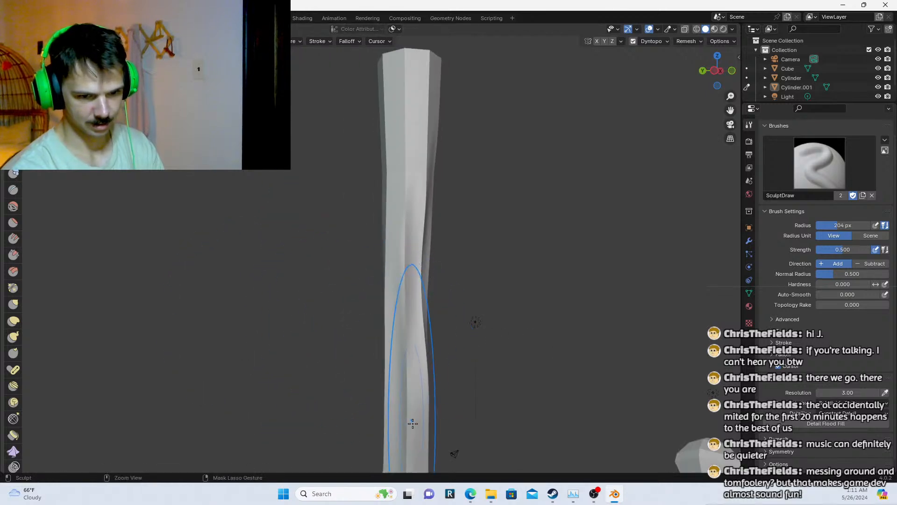
Continue the Draw brush ridges around the remaining sides of the trunk and up to its top
mouse_move(420, 424)
middle_down()
mouse_move(423, 435)
mouse_move(309, 402)
mouse_move(261, 372)
mouse_move(392, 305)
mouse_move(395, 283)
mouse_move(369, 294)
mouse_move(375, 316)
mouse_move(381, 300)
mouse_move(372, 303)
mouse_move(380, 322)
mouse_move(387, 301)
mouse_move(383, 311)
mouse_move(439, 316)
mouse_move(364, 313)
middle_up()
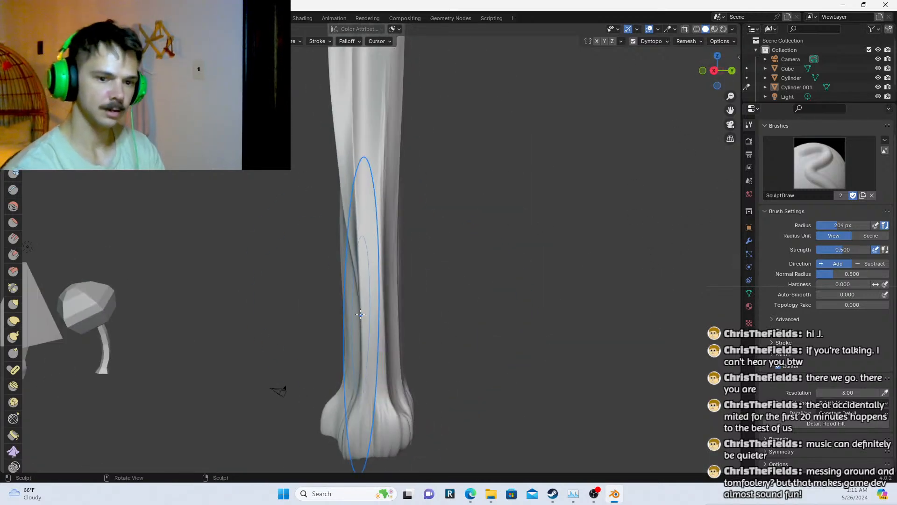
shift+middle_drag(360, 163, 374, 247)
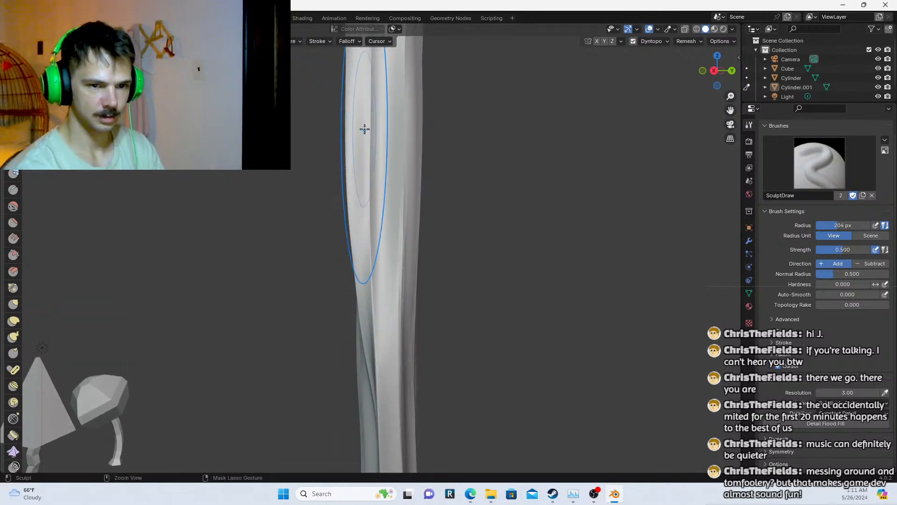
middle_drag(365, 128, 436, 229)
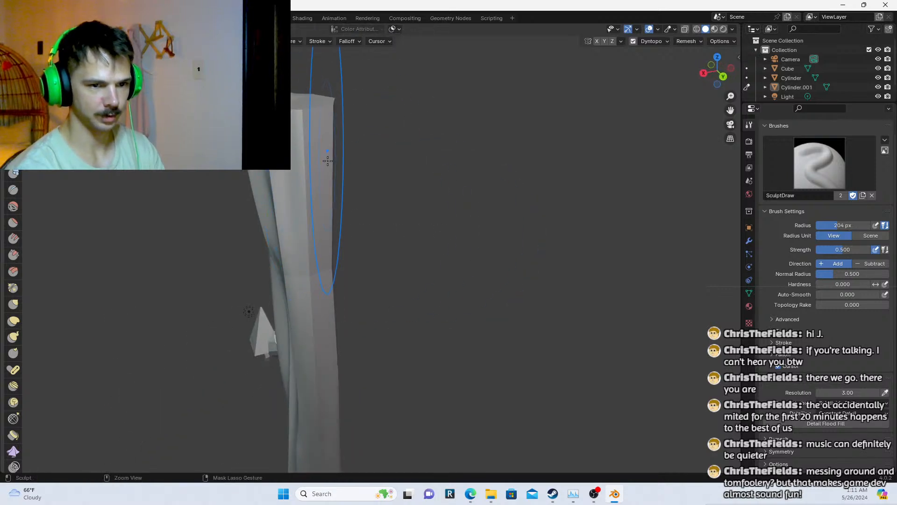
middle_drag(327, 161, 252, 169)
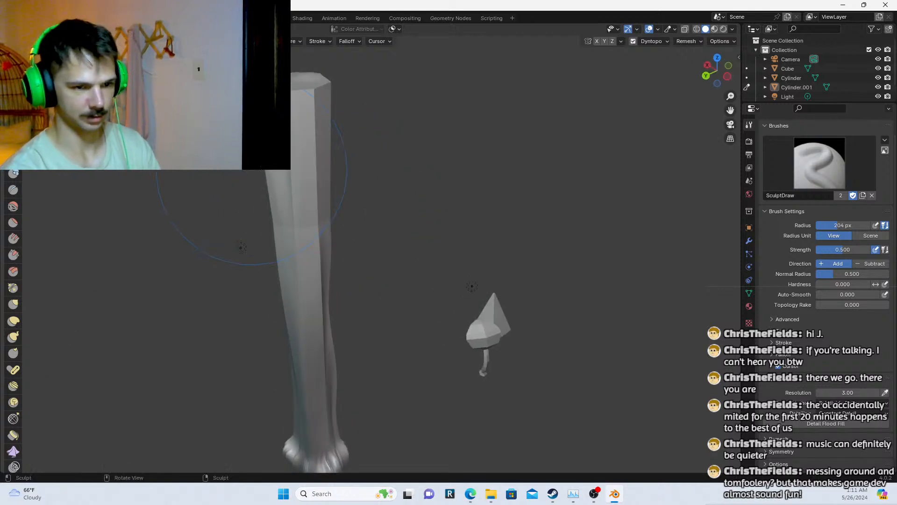
middle_drag(296, 147, 411, 206)
mouse_move(496, 290)
middle_down()
mouse_move(524, 400)
mouse_move(379, 228)
mouse_move(328, 222)
mouse_move(405, 257)
mouse_move(410, 194)
mouse_move(346, 391)
middle_up()
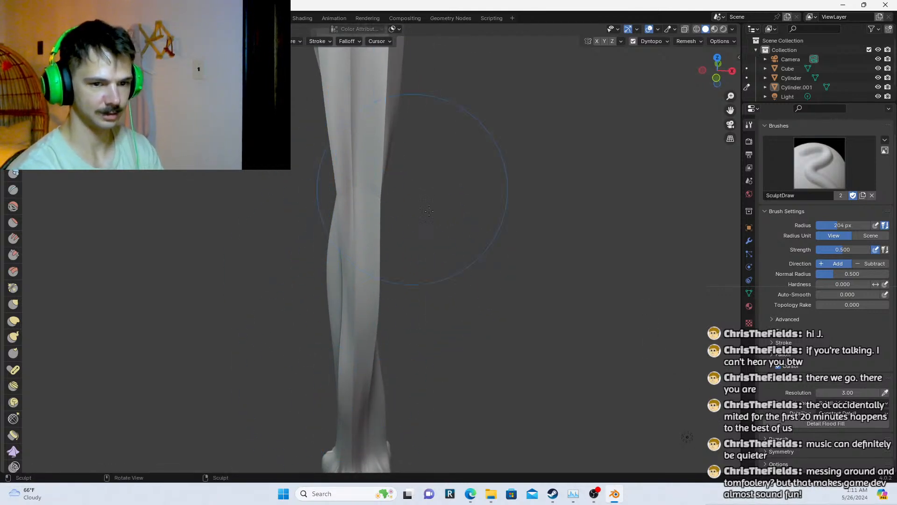
scroll(346, 201, down, 5)
middle_drag(332, 215, 311, 225)
scroll(299, 226, up, 3)
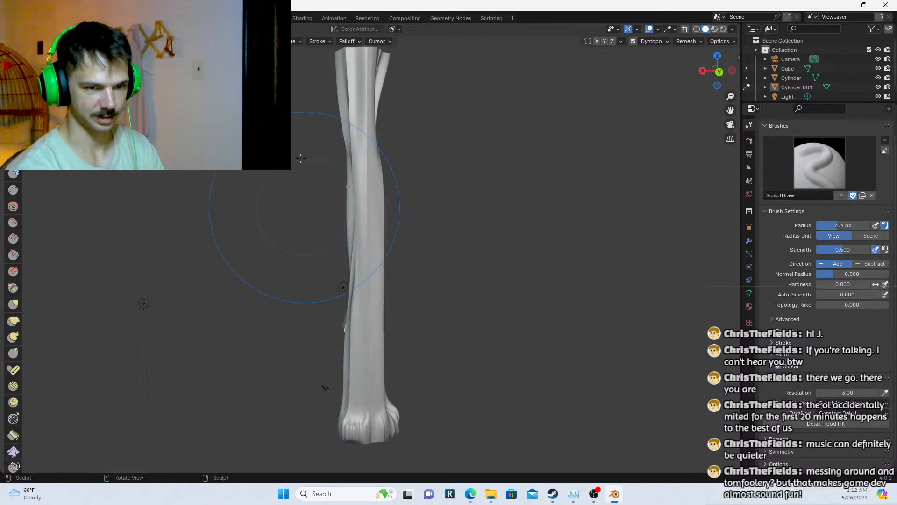
Check the sculpted trunk's mesh density in Edit Mode, return to Sculpt Mode and review its overall shape
key(Tab)
scroll(344, 218, down, 4)
scroll(323, 208, up, 7)
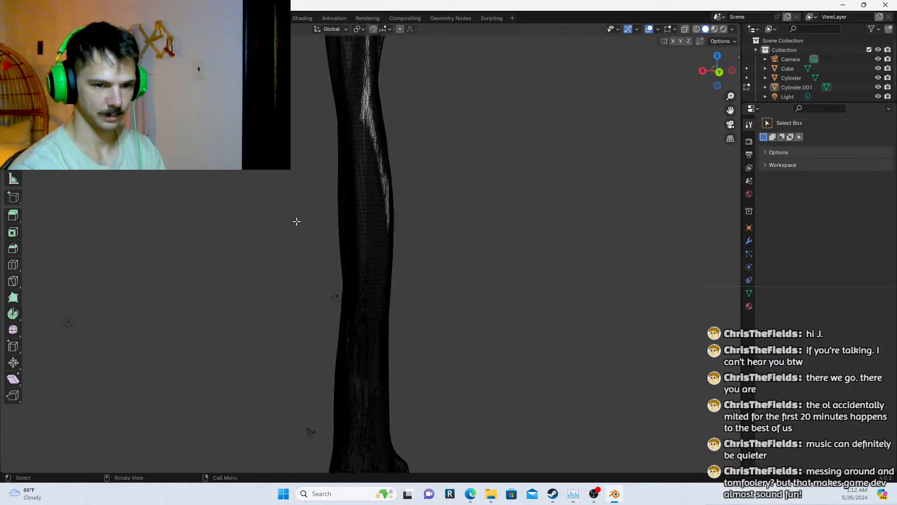
middle_drag(290, 223, 464, 259)
key(Tab)
scroll(467, 262, down, 6)
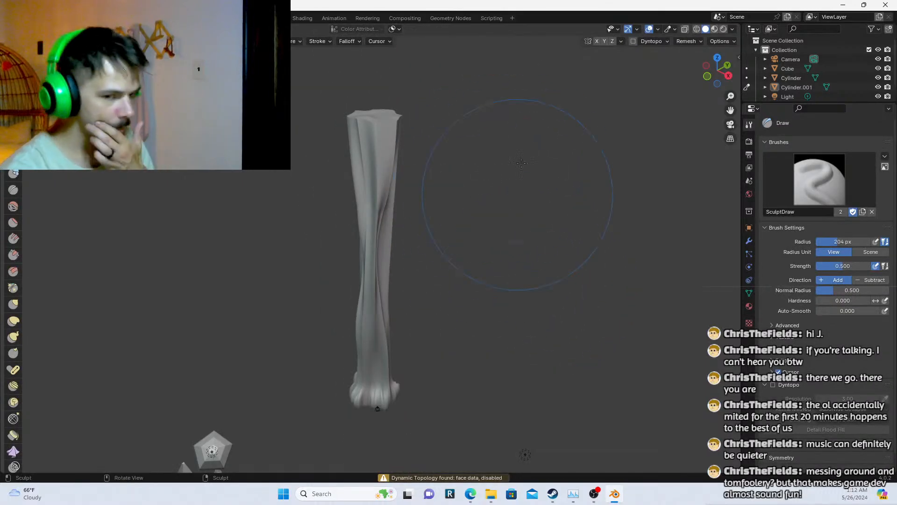
scroll(471, 114, down, 4)
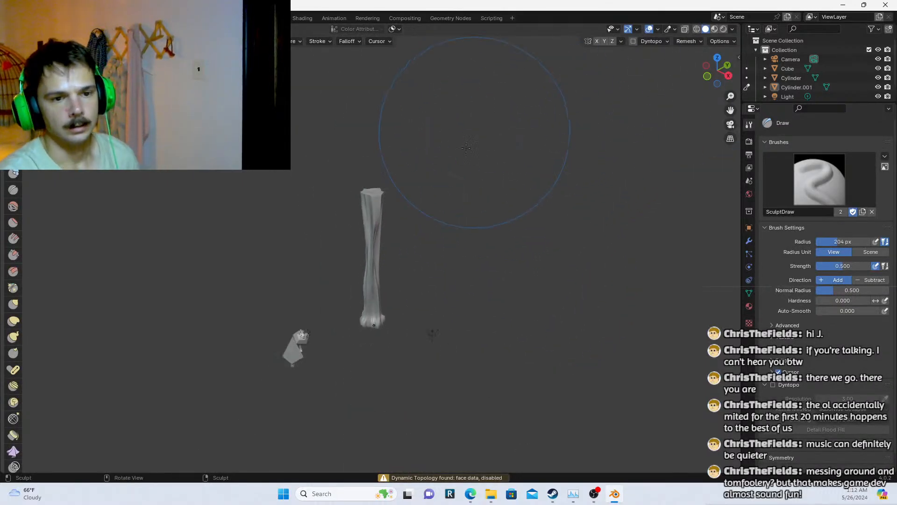
scroll(401, 160, up, 4)
scroll(457, 201, up, 2)
middle_drag(457, 201, 464, 236)
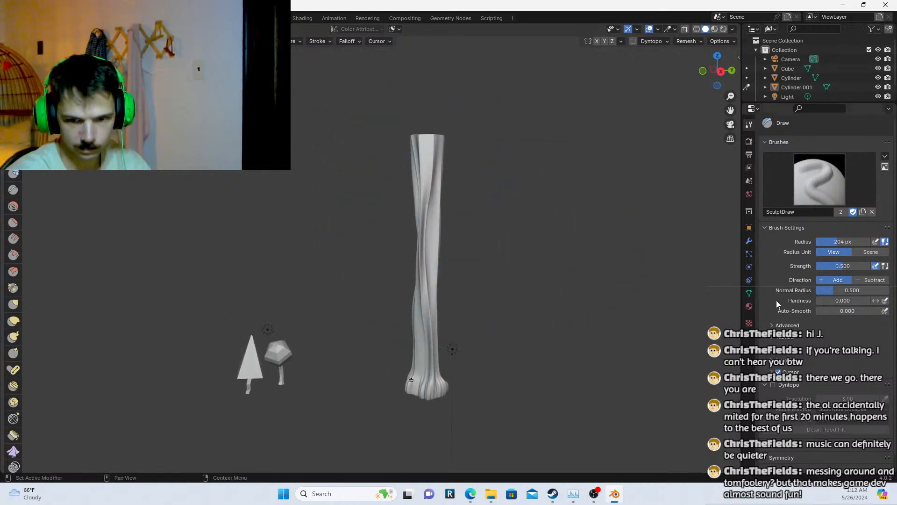
Add a Decimate modifier to the giant trunk and set its mode to Planar
click(750, 241)
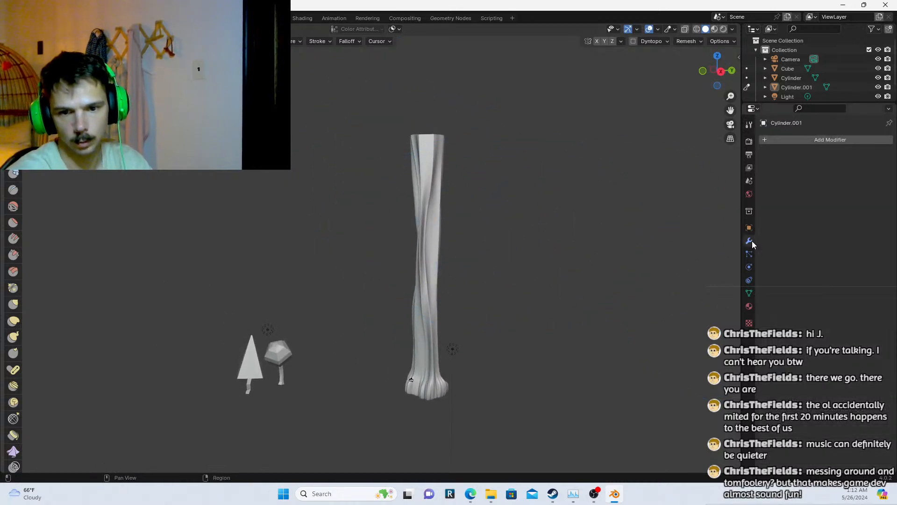
click(818, 141)
mouse_move(794, 143)
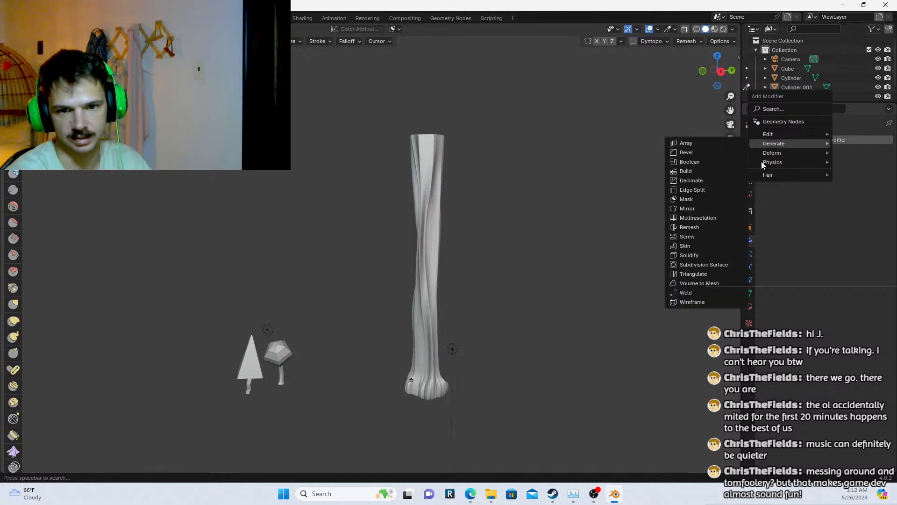
click(691, 180)
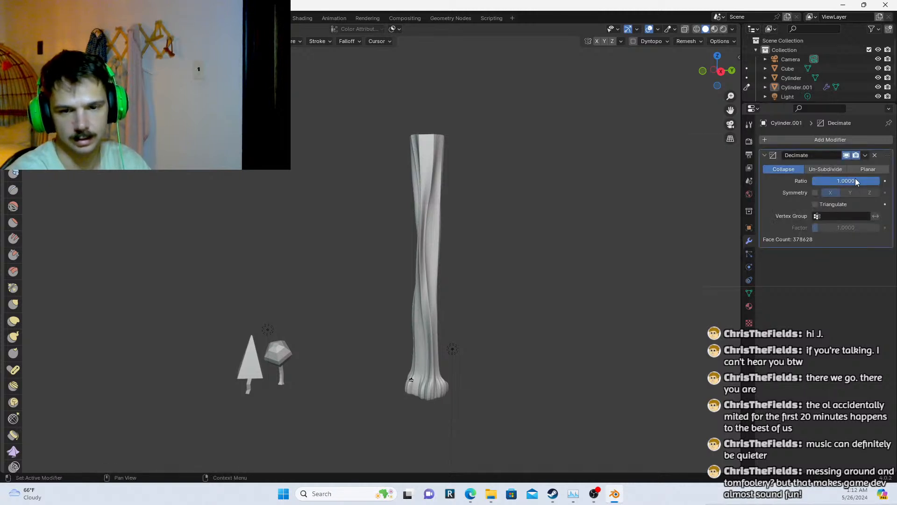
click(834, 170)
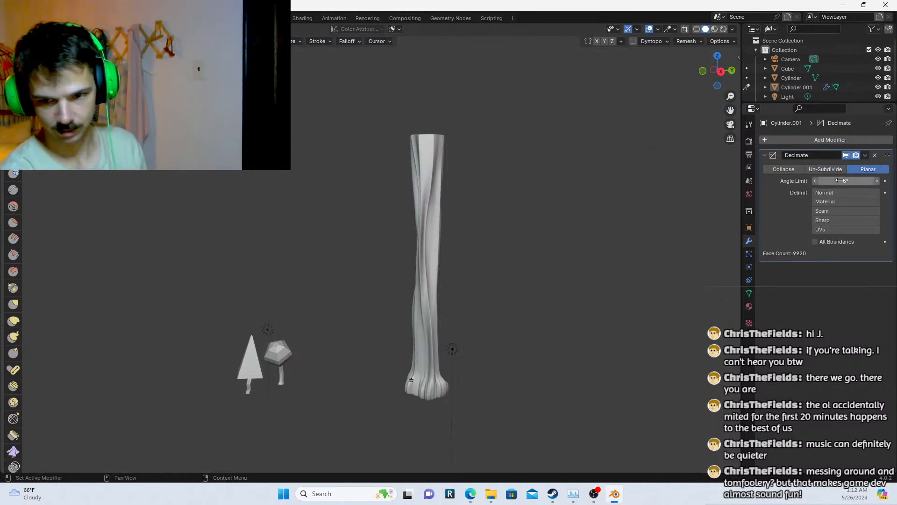
Display the scene in wireframe and set the Decimate modifier's angle limit to 6.9°
scroll(504, 170, up, 6)
scroll(555, 186, down, 3)
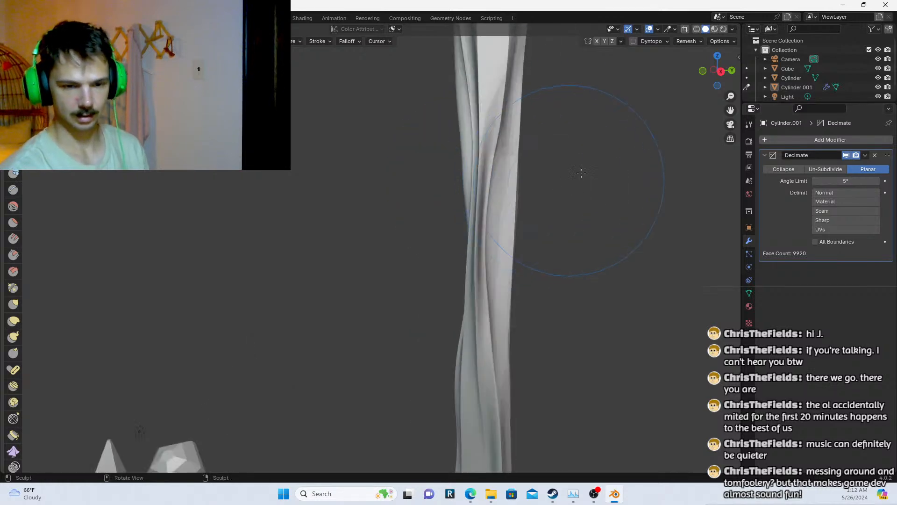
click(696, 30)
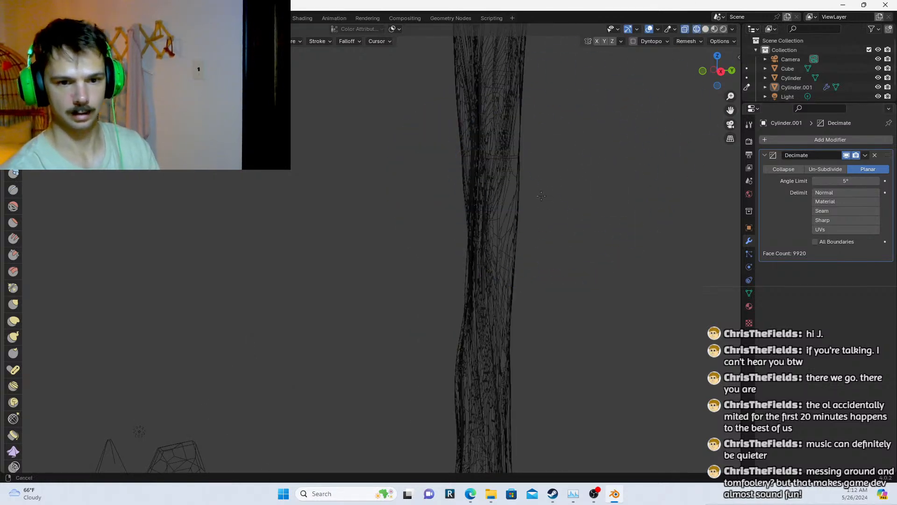
middle_drag(434, 197, 513, 220)
middle_drag(419, 218, 488, 234)
scroll(488, 235, up, 8)
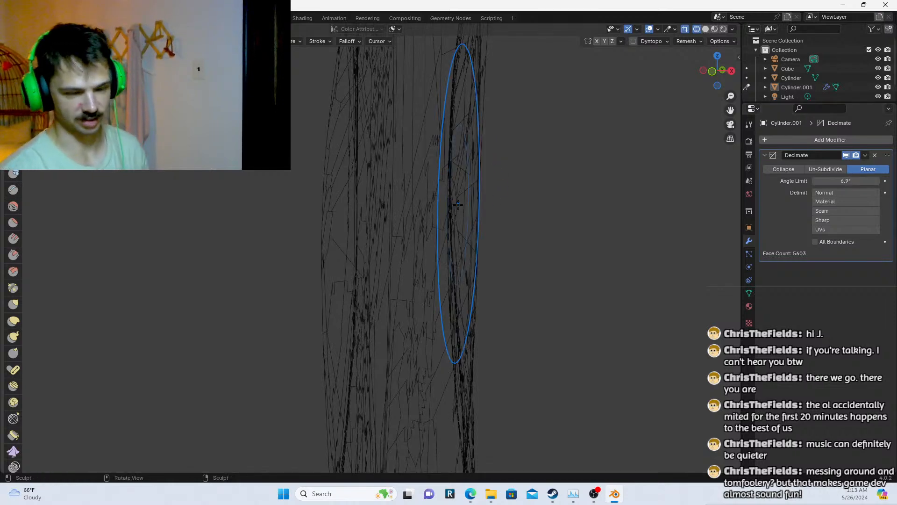
scroll(458, 204, down, 6)
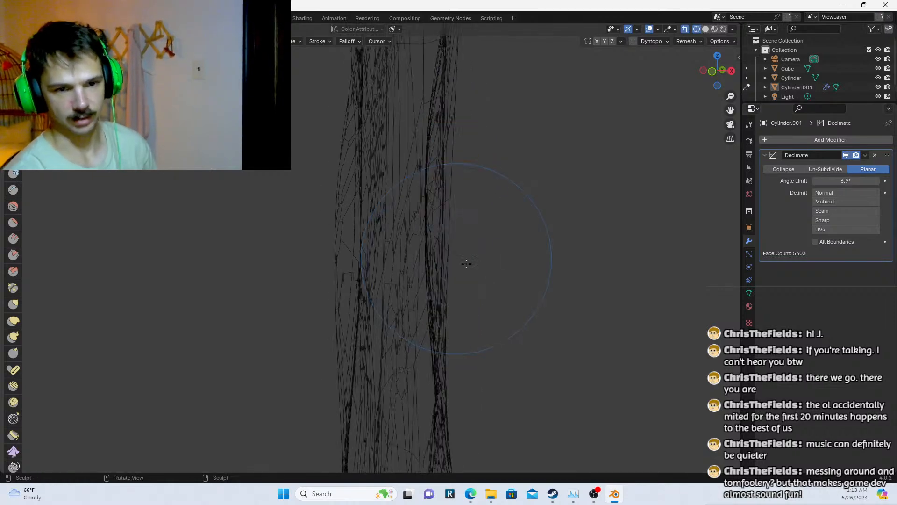
scroll(467, 270, up, 3)
scroll(468, 270, up, 2)
mouse_move(467, 271)
middle_down()
mouse_move(355, 270)
mouse_move(366, 270)
middle_up()
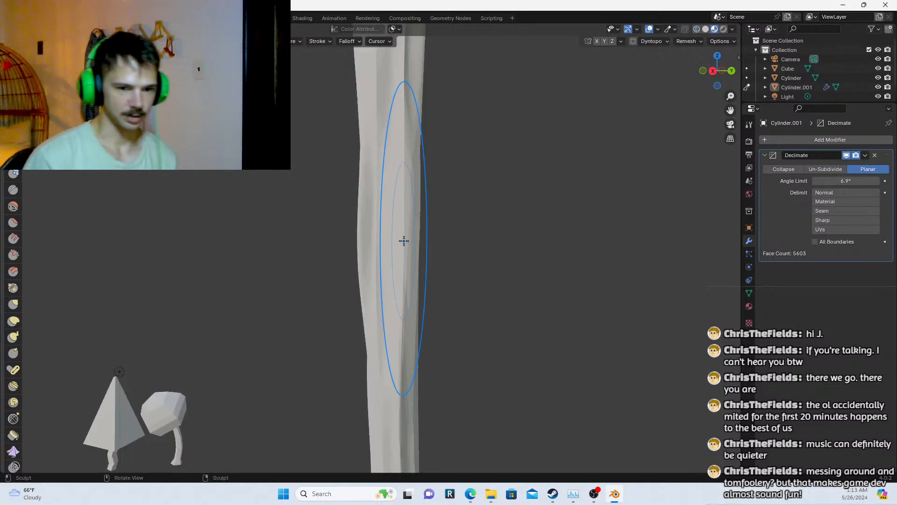
Examine the decimated trunk from base to top in Material Preview shading
scroll(447, 227, down, 1)
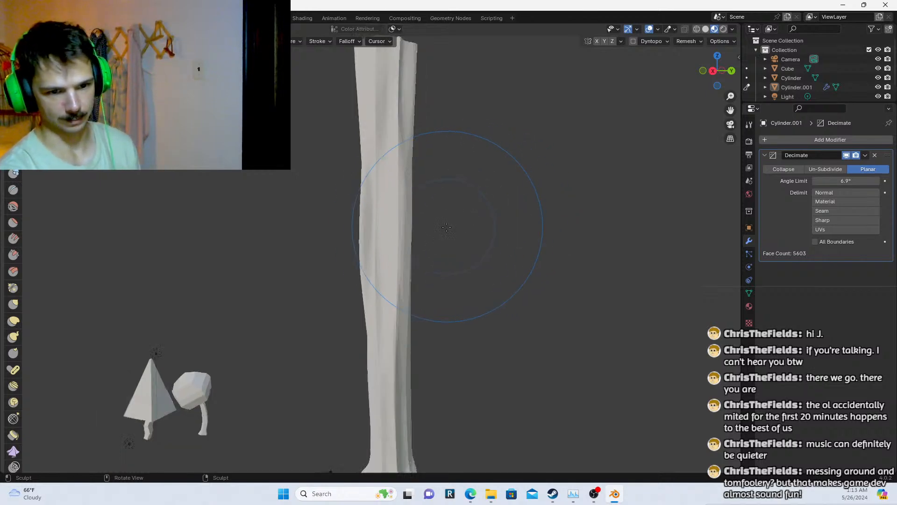
scroll(447, 227, down, 3)
scroll(388, 280, up, 4)
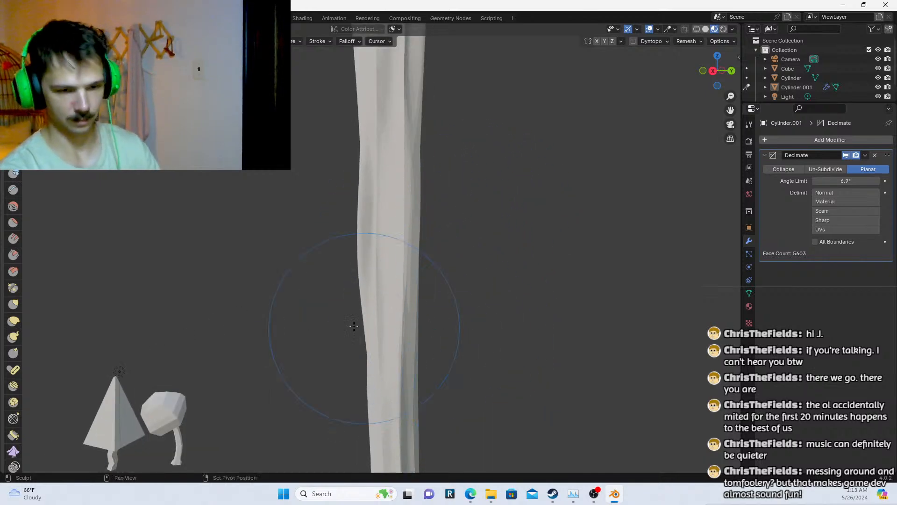
shift+middle_drag(354, 326, 247, 191)
shift+middle_drag(337, 293, 372, 220)
scroll(373, 245, up, 4)
middle_drag(374, 258, 285, 301)
scroll(316, 228, down, 6)
shift+middle_drag(244, 251, 221, 399)
scroll(292, 280, down, 4)
middle_drag(328, 269, 467, 276)
scroll(466, 276, up, 5)
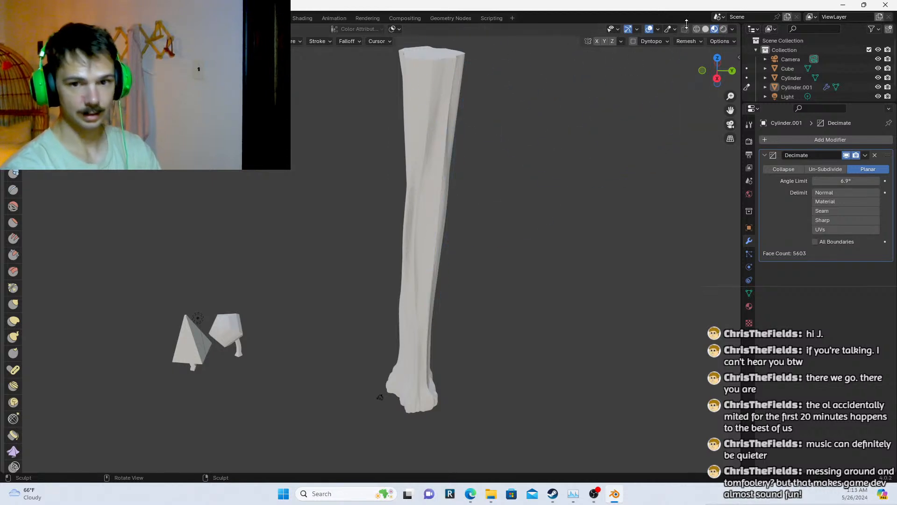
Return the viewport to solid shading and switch the trunk from Sculpt Mode to Object Mode
click(705, 29)
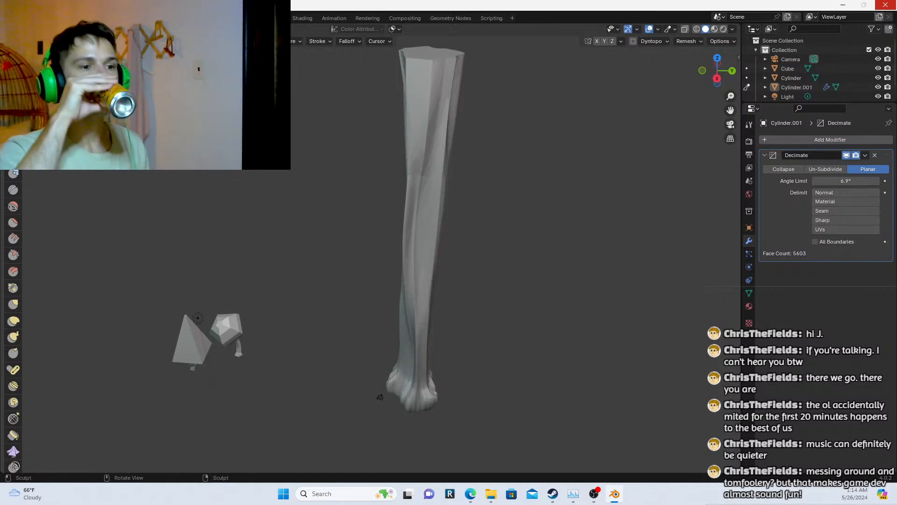
key(ctrl+Tab)
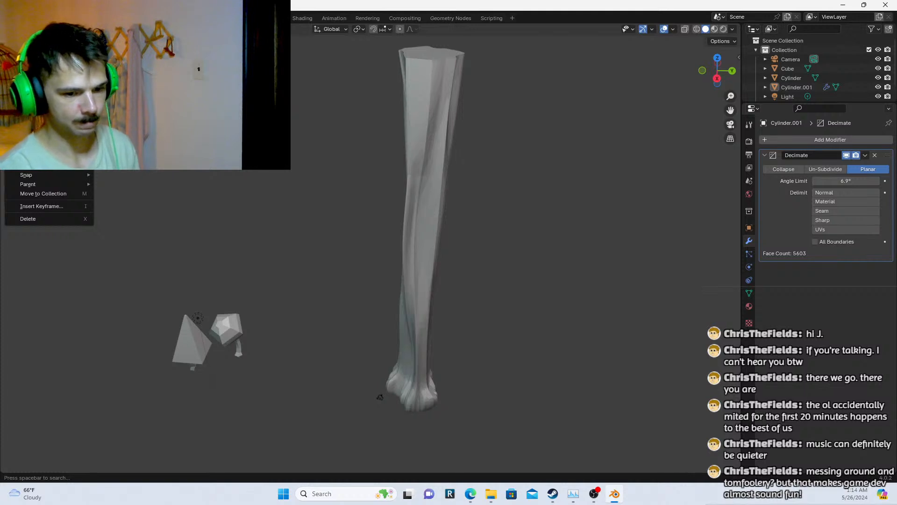
key(Escape)
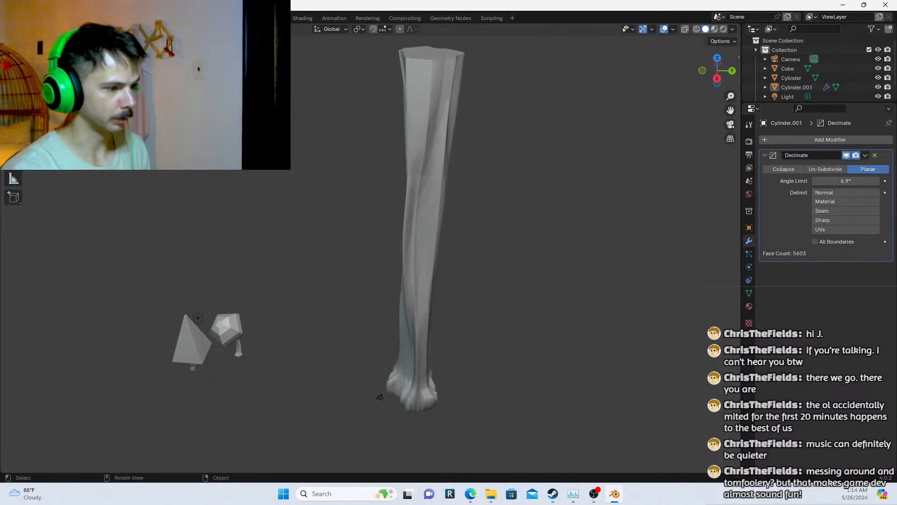
scroll(298, 215, down, 2)
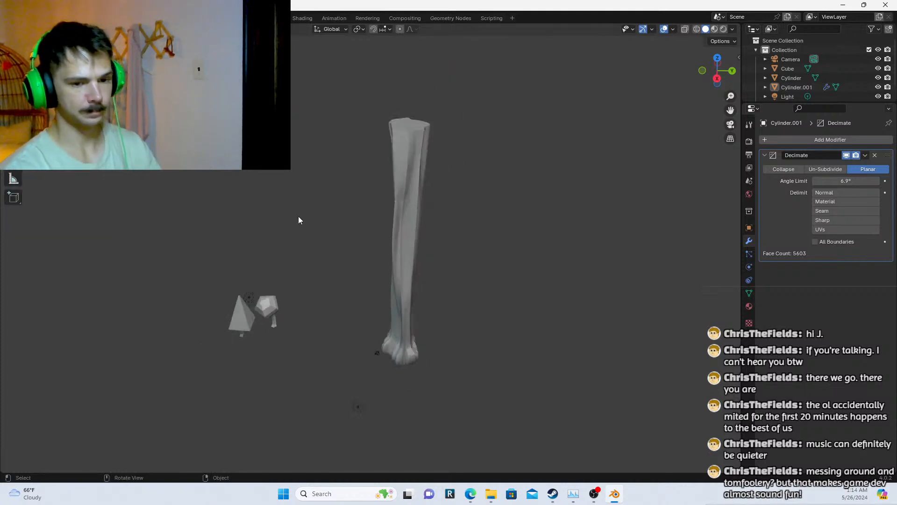
scroll(354, 246, up, 2)
shift+middle_drag(354, 246, 321, 191)
Show the scene in wireframe and inspect the decimated trunk's mesh beside the small trees
click(696, 29)
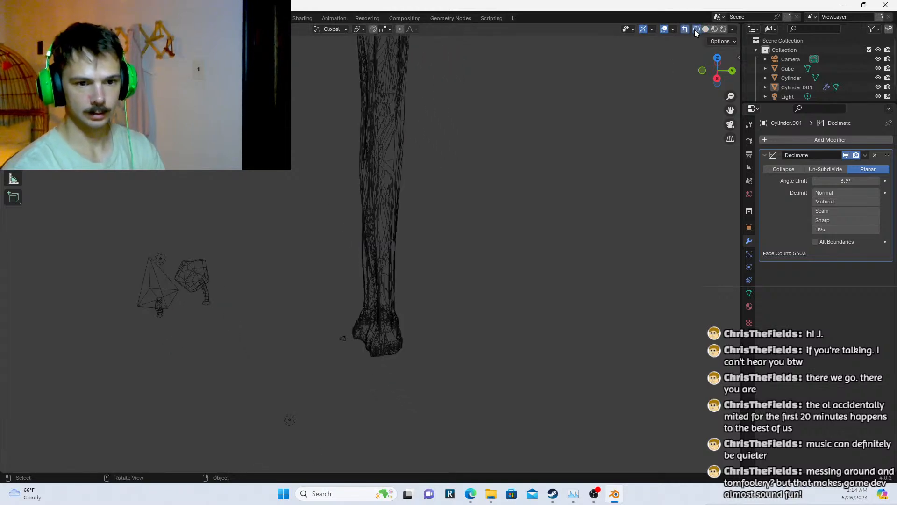
scroll(273, 212, down, 3)
middle_drag(273, 212, 333, 178)
scroll(323, 181, up, 3)
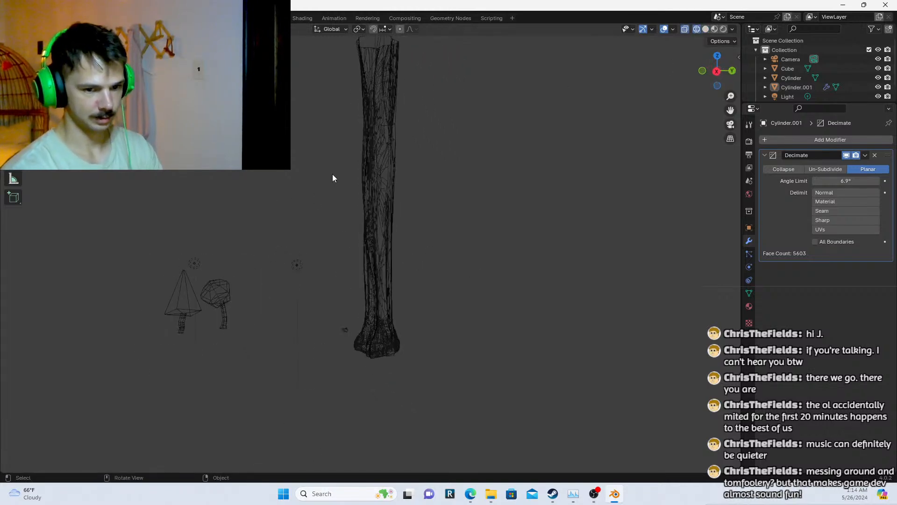
Add a plane at the giant trunk's base, scale it up into a large ground, and show the scene in rendered shading
key(shift+a)
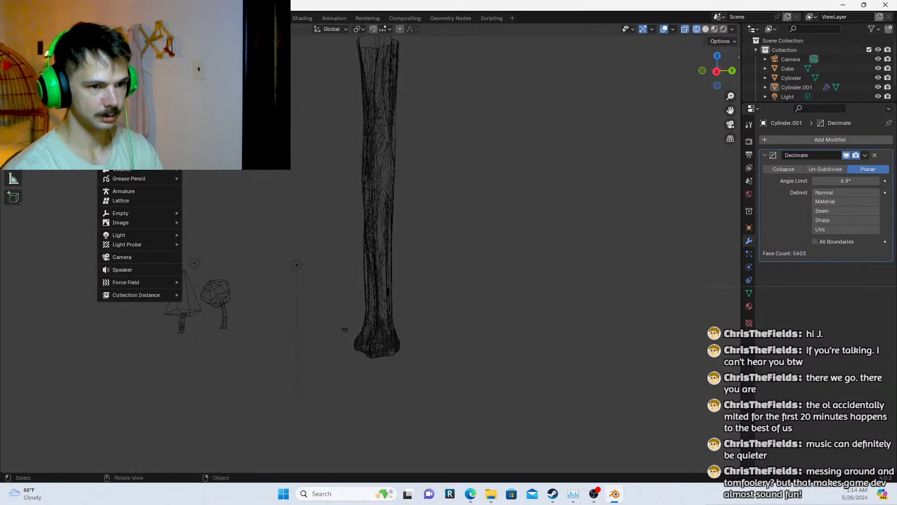
mouse_move(140, 122)
click(202, 122)
scroll(463, 353, up, 1)
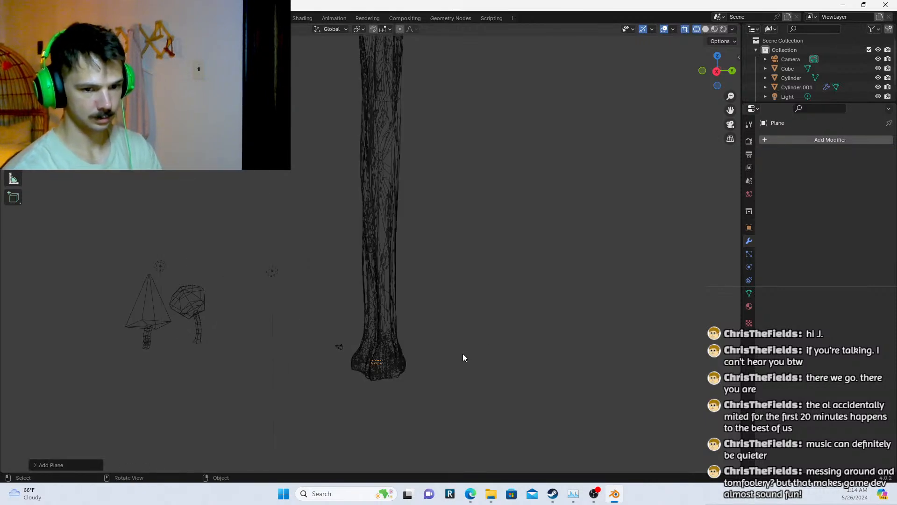
key(s)
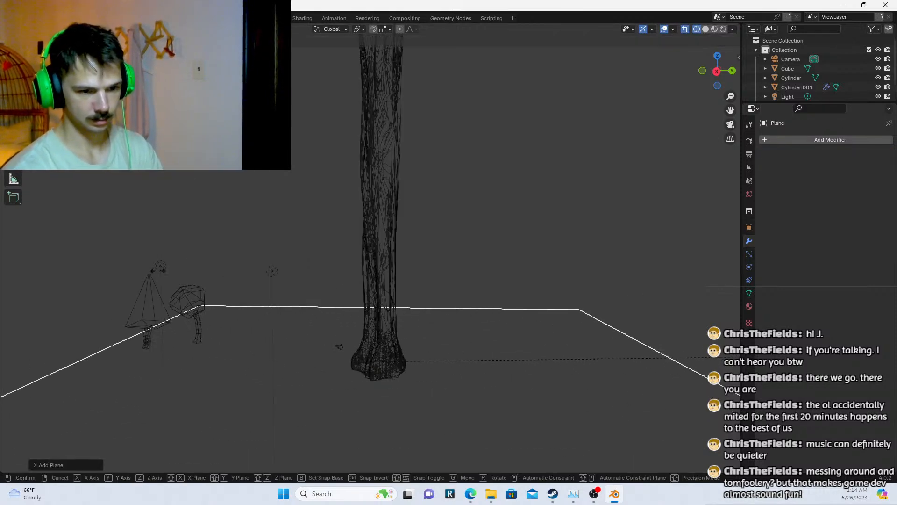
click(535, 39)
click(723, 29)
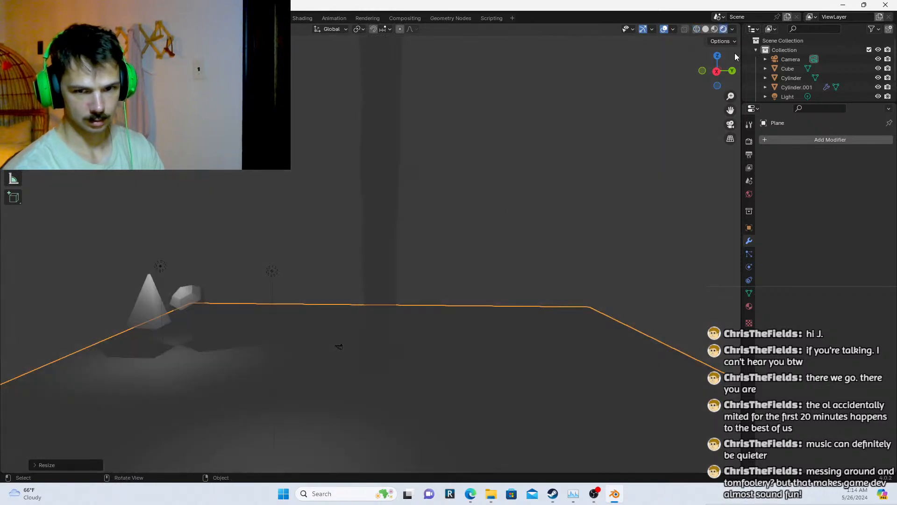
Set the power of the point light nearer the giant trunk to 4000 W
click(261, 273)
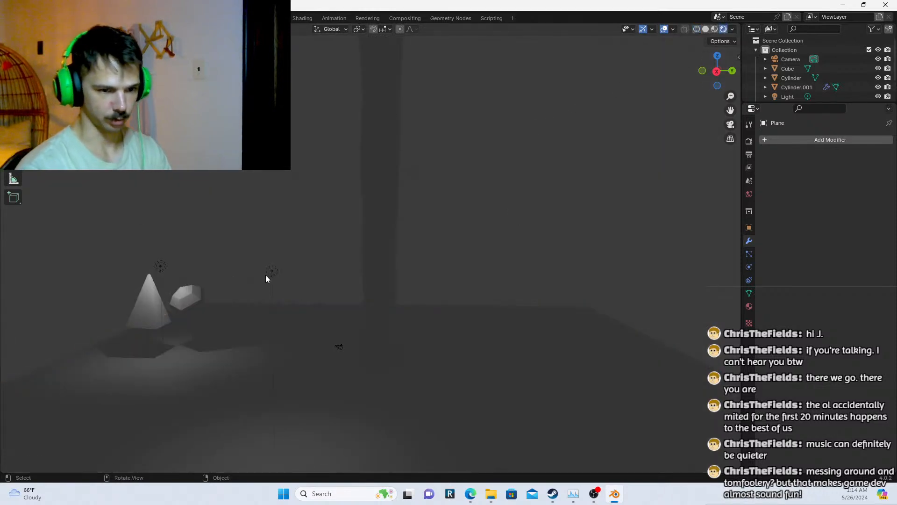
click(266, 274)
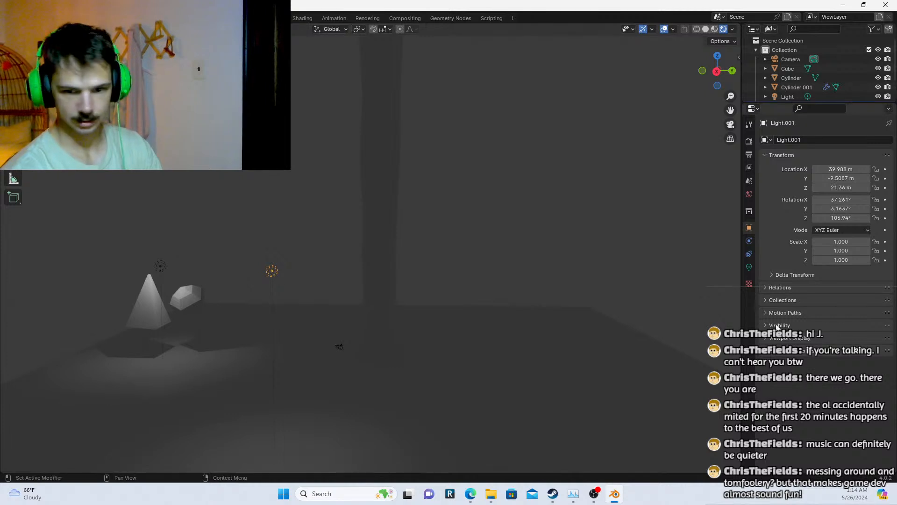
click(749, 267)
click(837, 204)
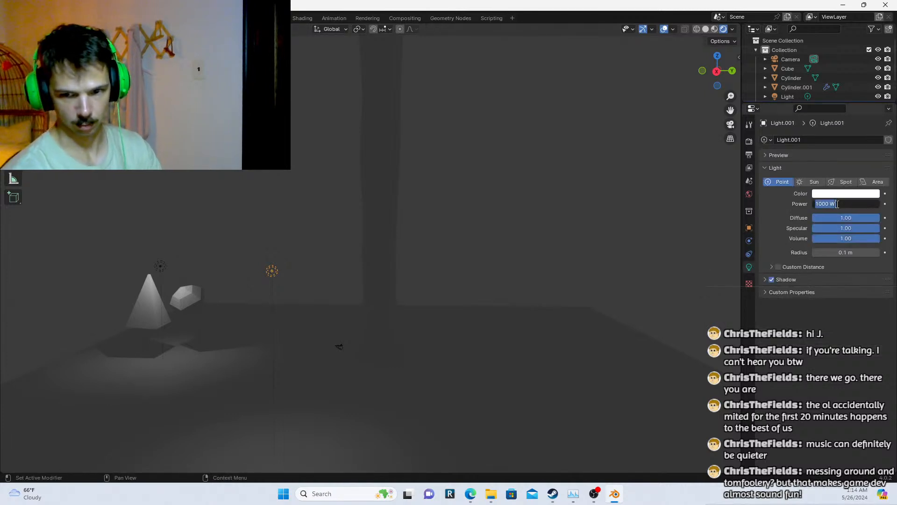
text(4000)
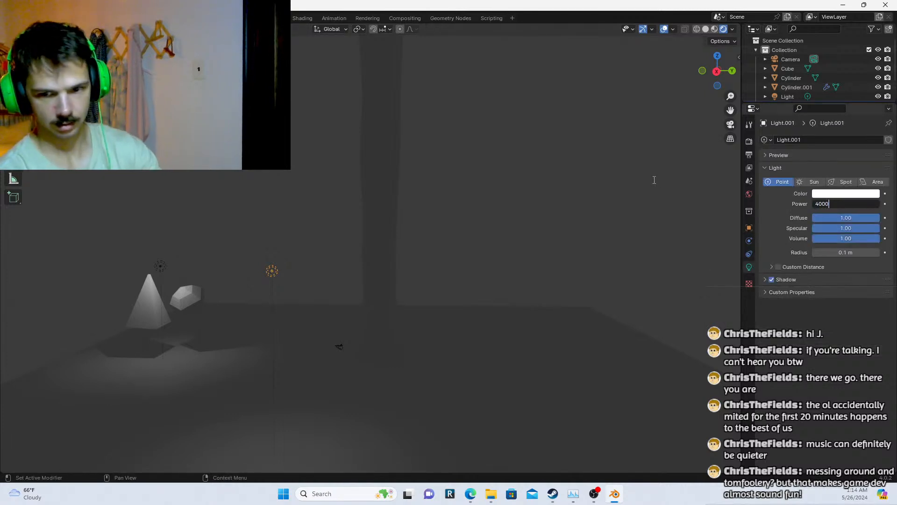
key(Return)
Move the 4000 W point light close beside the giant trunk's lower section so it lights the bark and surrounding ground
mouse_move(351, 229)
middle_down()
mouse_move(320, 226)
mouse_move(341, 220)
middle_up()
key(g)
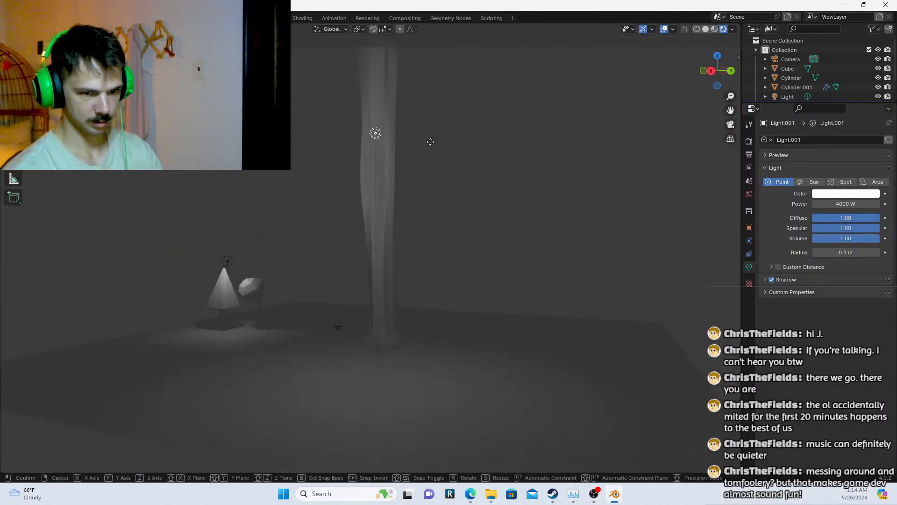
click(377, 195)
middle_drag(375, 191, 406, 142)
scroll(414, 203, up, 3)
click(383, 188)
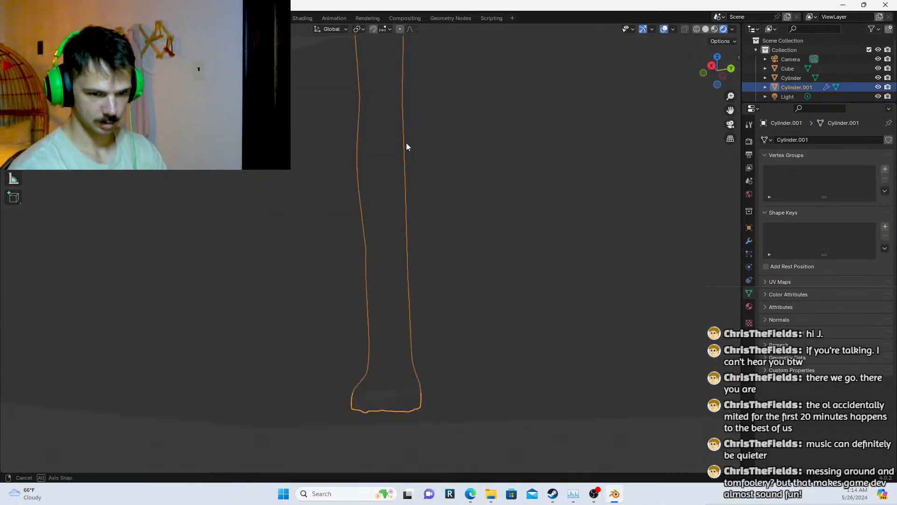
middle_drag(394, 213, 702, 130)
click(540, 214)
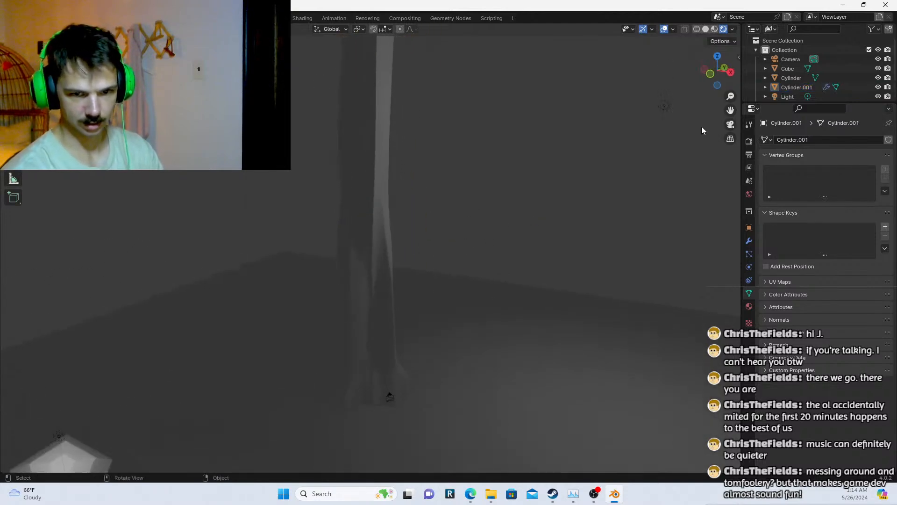
click(662, 108)
key(g)
click(397, 205)
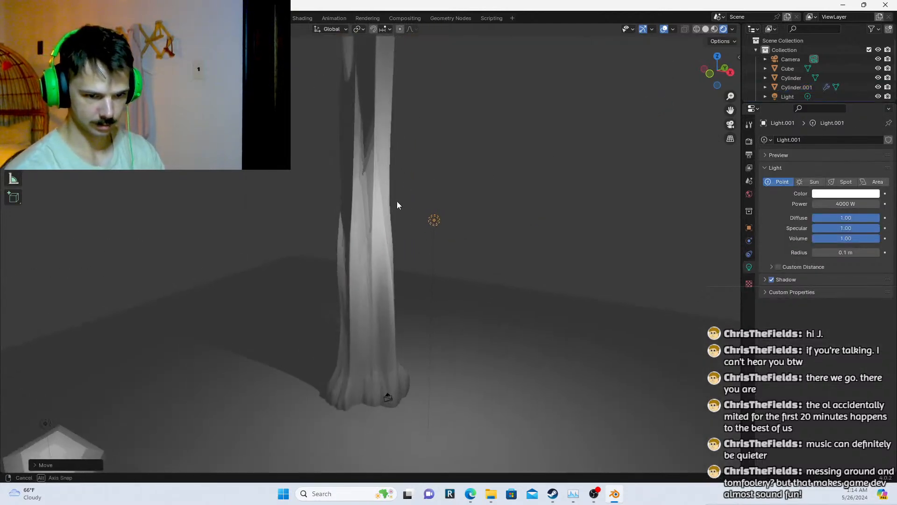
middle_drag(397, 205, 388, 265)
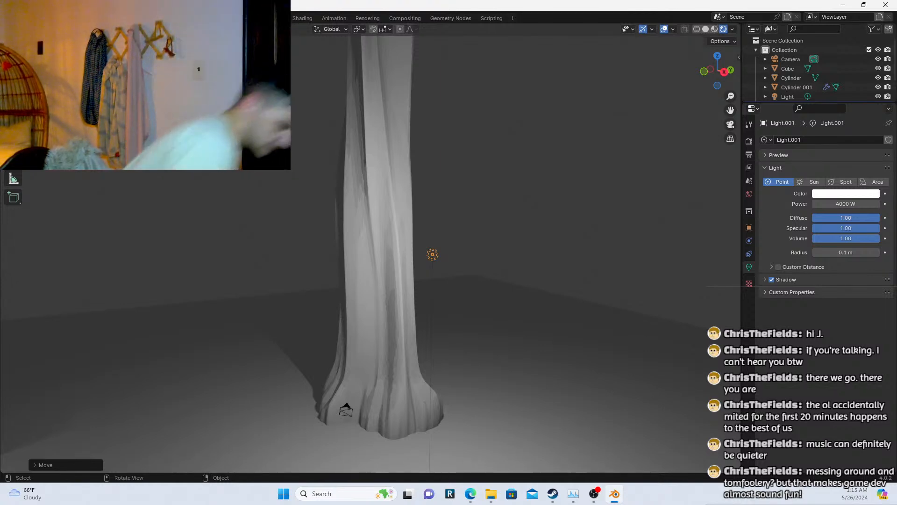
Select the giant trunk and open the Extreme PBR tools for it
click(396, 212)
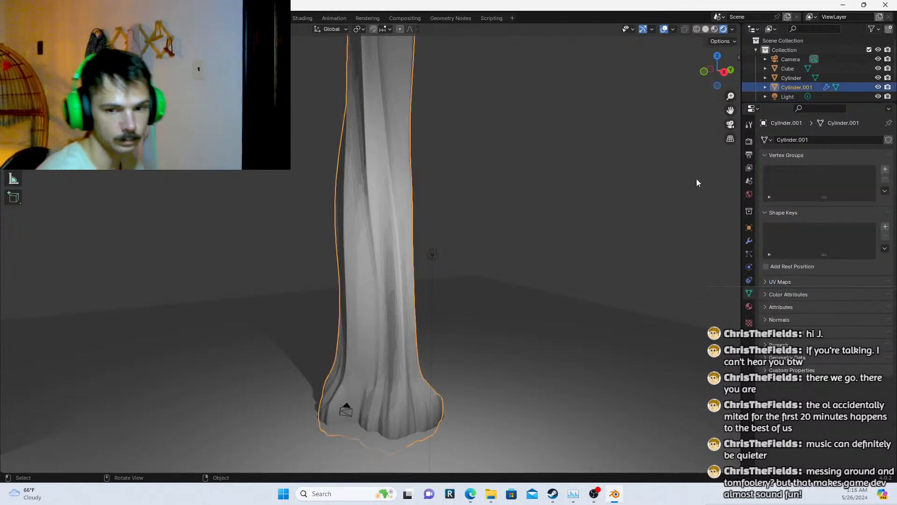
click(738, 57)
click(737, 174)
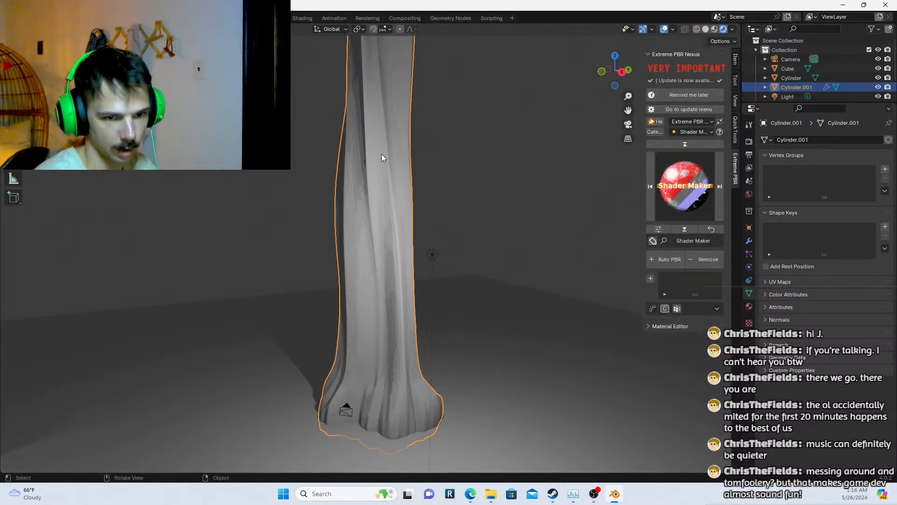
Show the giant trunk in Edit Mode with solid shading and examine the density of its underlying mesh up close
key(Tab)
mouse_move(437, 195)
middle_down()
mouse_move(393, 195)
mouse_move(422, 200)
middle_up()
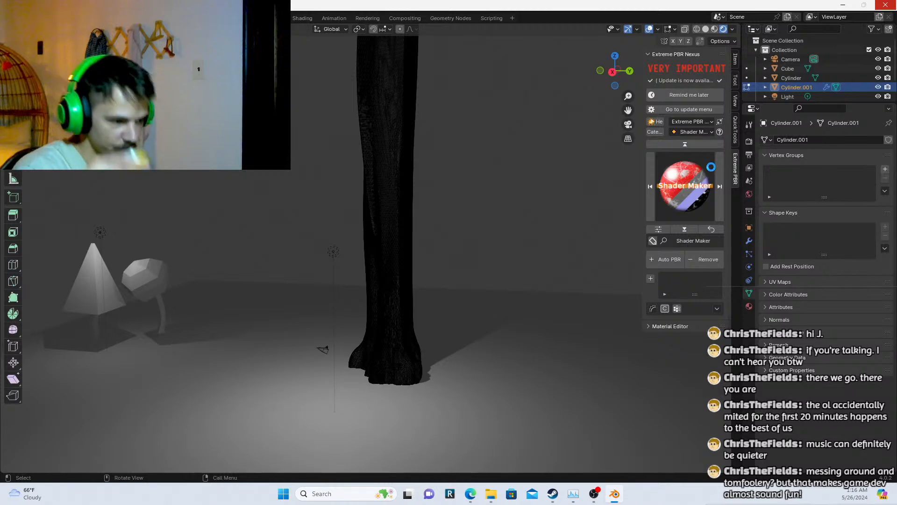
scroll(558, 139, up, 1)
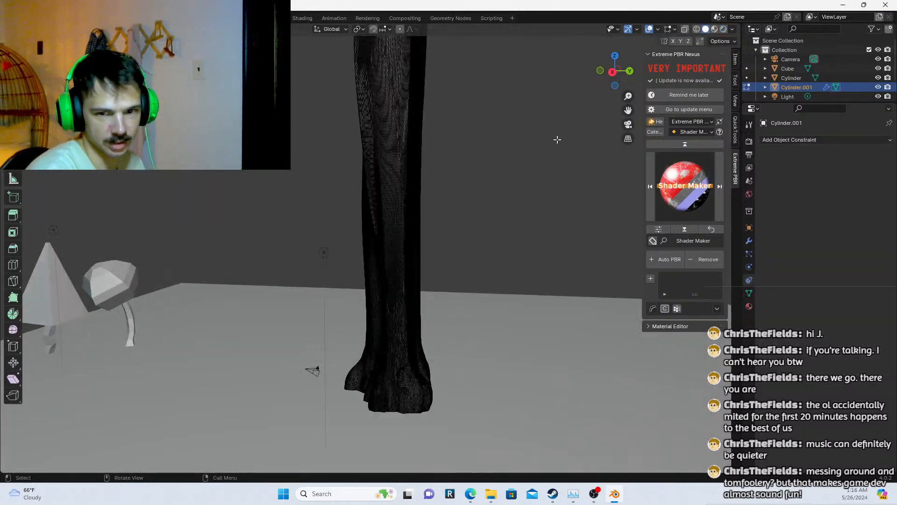
scroll(557, 140, up, 2)
scroll(426, 144, down, 3)
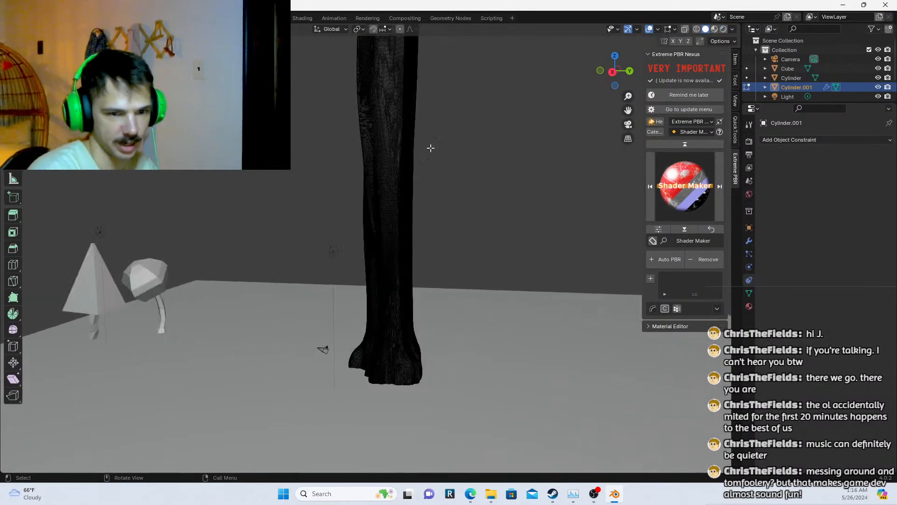
scroll(386, 237, down, 1)
scroll(419, 233, up, 4)
scroll(419, 232, up, 3)
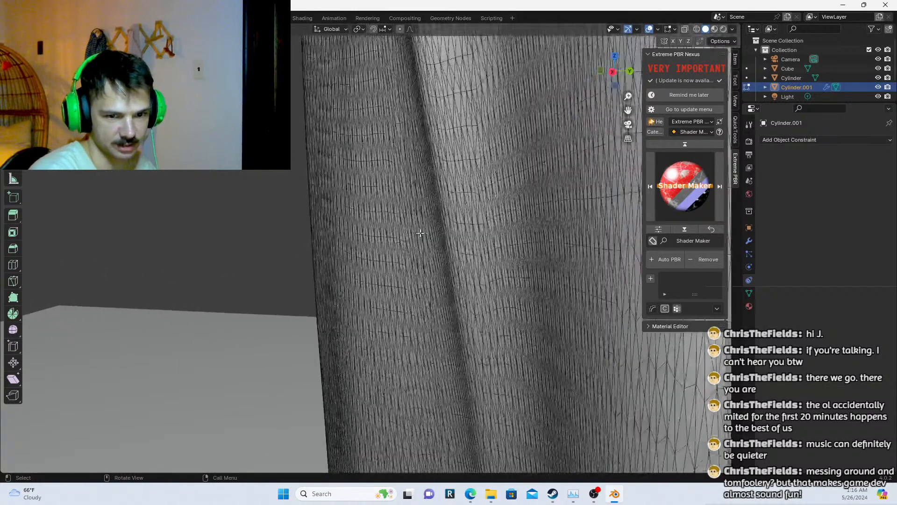
scroll(435, 215, down, 2)
scroll(439, 211, down, 4)
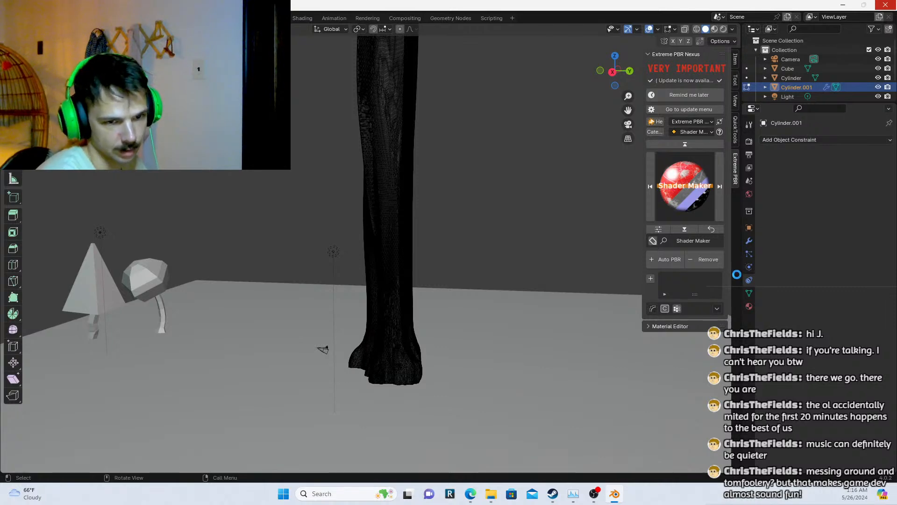
Return the giant trunk to Object Mode and apply its Decimate modifier
click(749, 293)
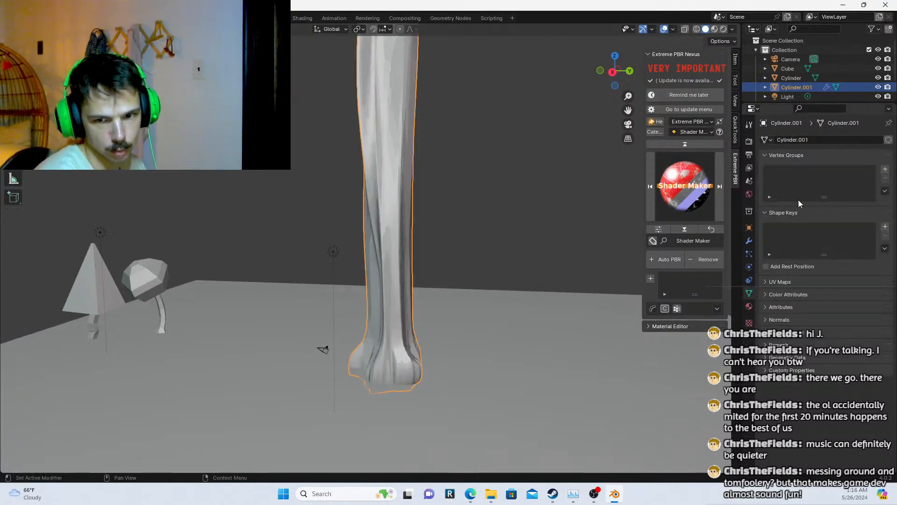
click(749, 241)
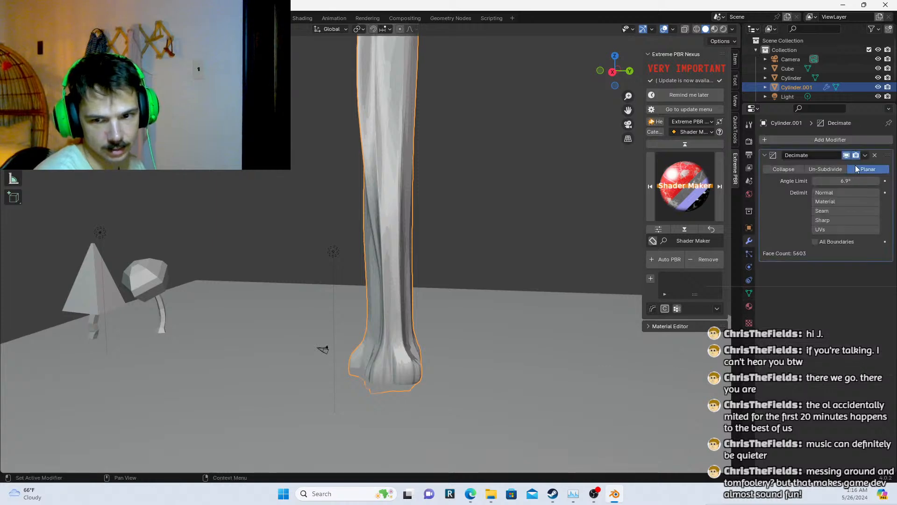
click(865, 155)
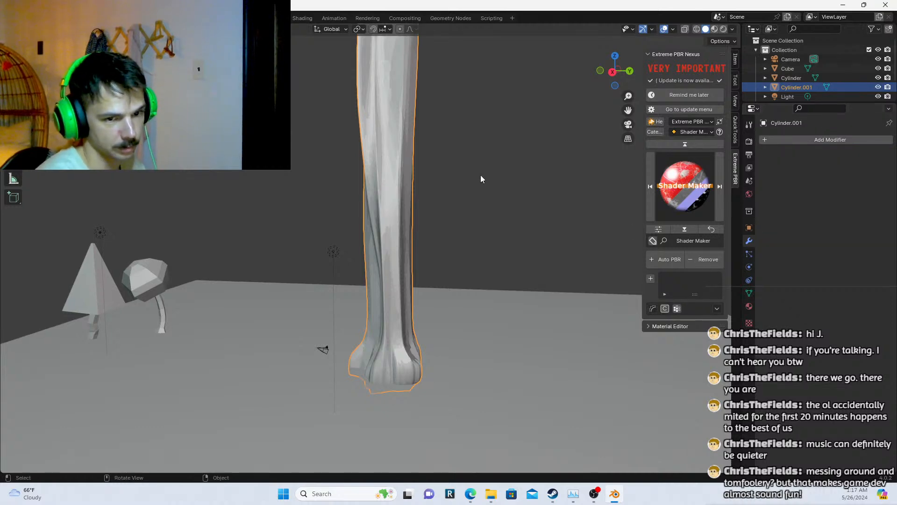
Put the giant trunk in Edit Mode and examine the topology of the applied decimation from several sides
key(Tab)
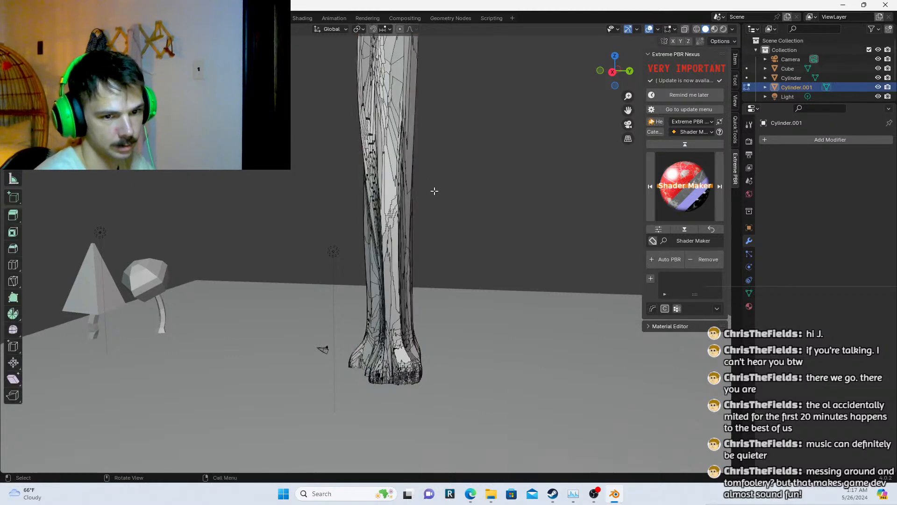
scroll(380, 207, up, 3)
scroll(439, 228, down, 2)
shift+middle_drag(448, 225, 387, 245)
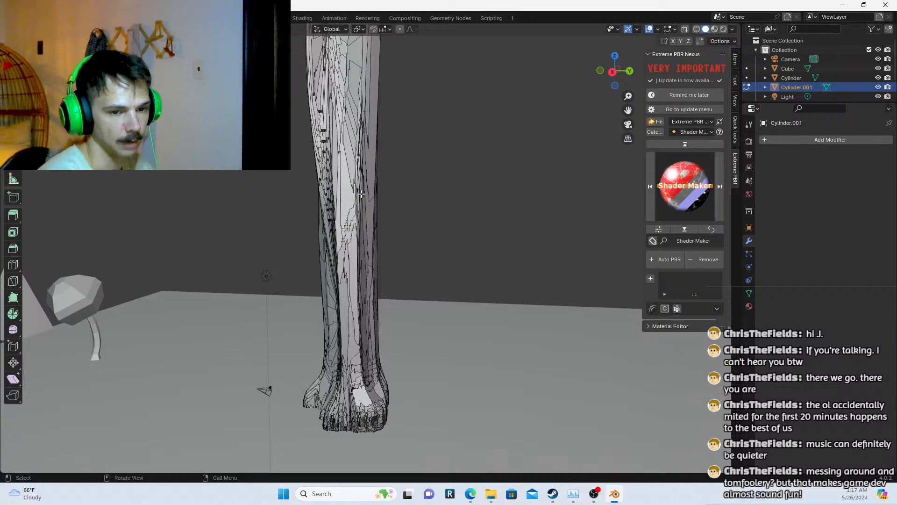
middle_drag(361, 194, 271, 197)
middle_drag(490, 206, 381, 207)
scroll(381, 206, down, 1)
click(381, 206)
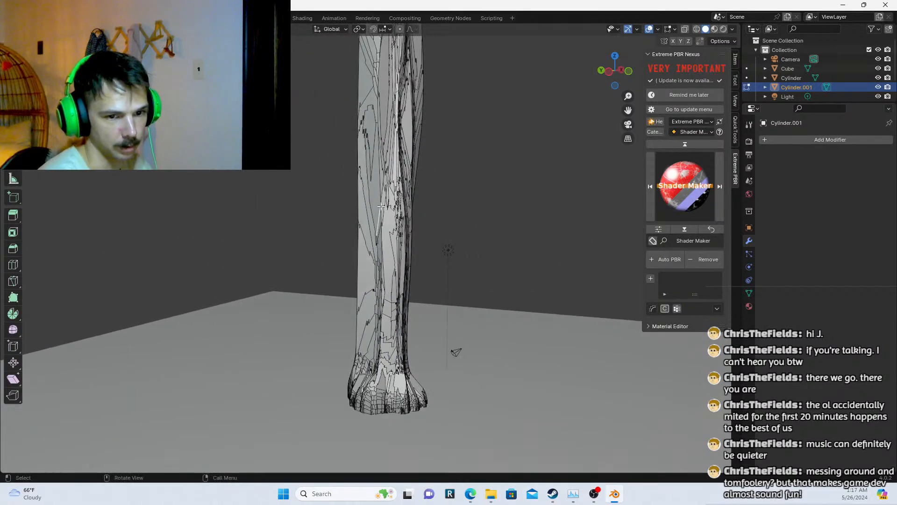
scroll(404, 201, down, 5)
shift+middle_drag(428, 184, 257, 209)
scroll(350, 210, up, 5)
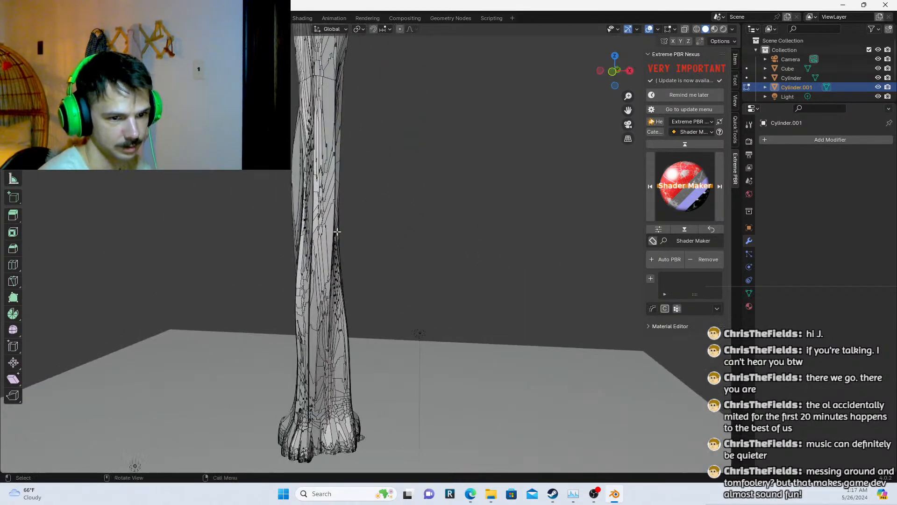
middle_drag(337, 232, 360, 220)
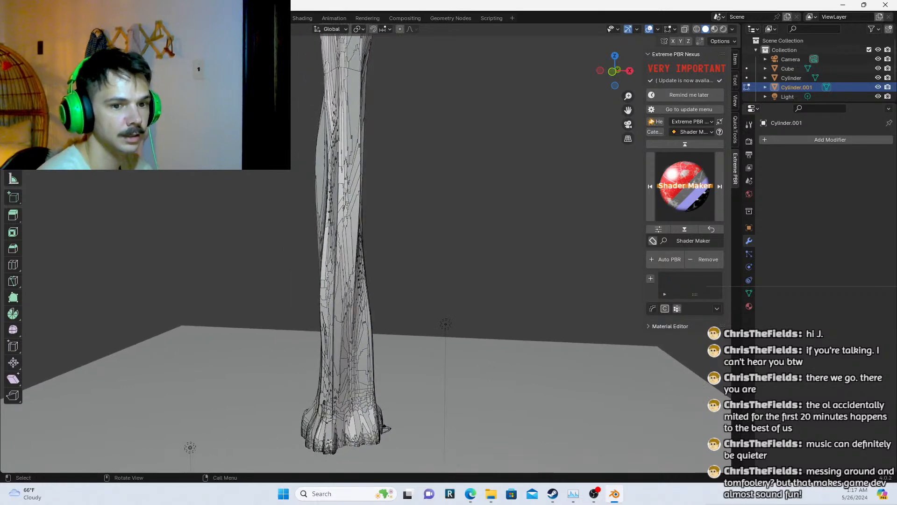
Select individual faces along the giant trunk's middle and upper sections to check the shapes of the decimated polygons
click(355, 145)
middle_drag(359, 169, 312, 170)
middle_drag(450, 204, 358, 136)
key(KP_Decimal)
scroll(336, 206, down, 3)
click(359, 136)
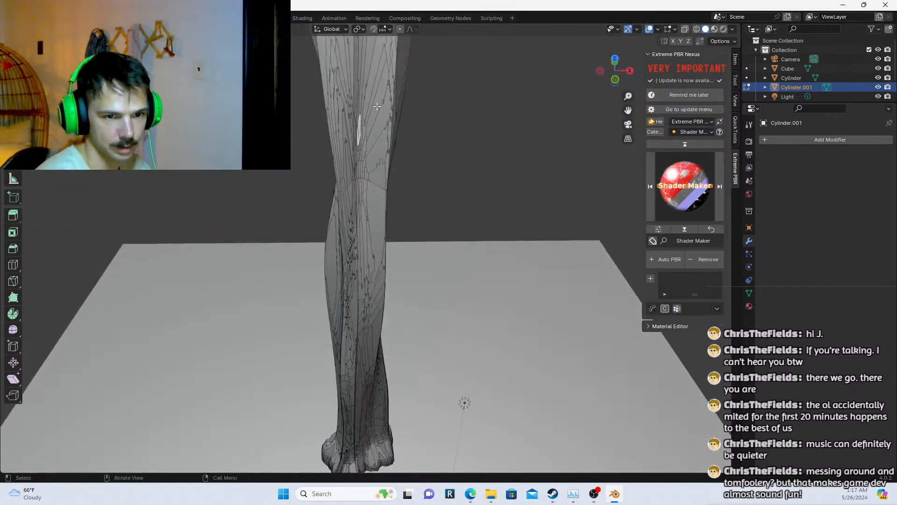
click(377, 105)
click(381, 149)
click(381, 198)
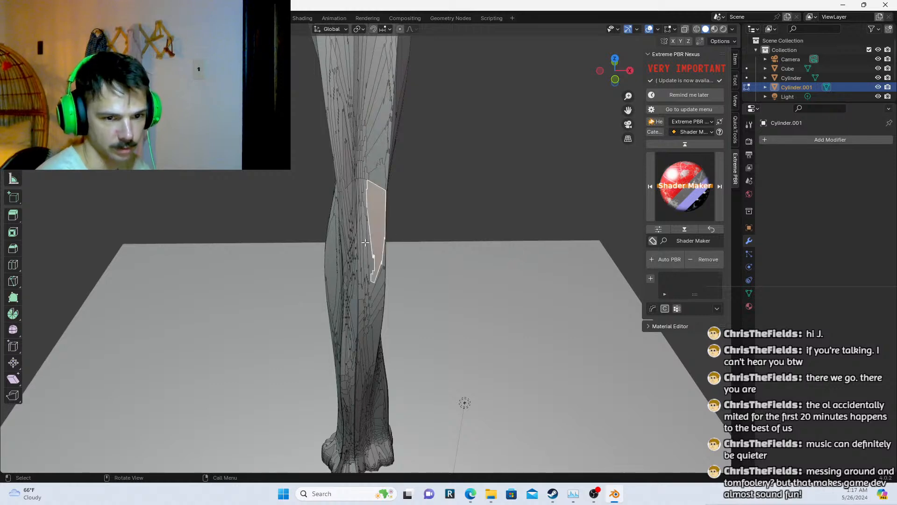
click(348, 243)
click(334, 188)
middle_drag(359, 181, 304, 149)
scroll(354, 173, up, 4)
click(368, 210)
click(371, 257)
middle_drag(371, 257, 307, 251)
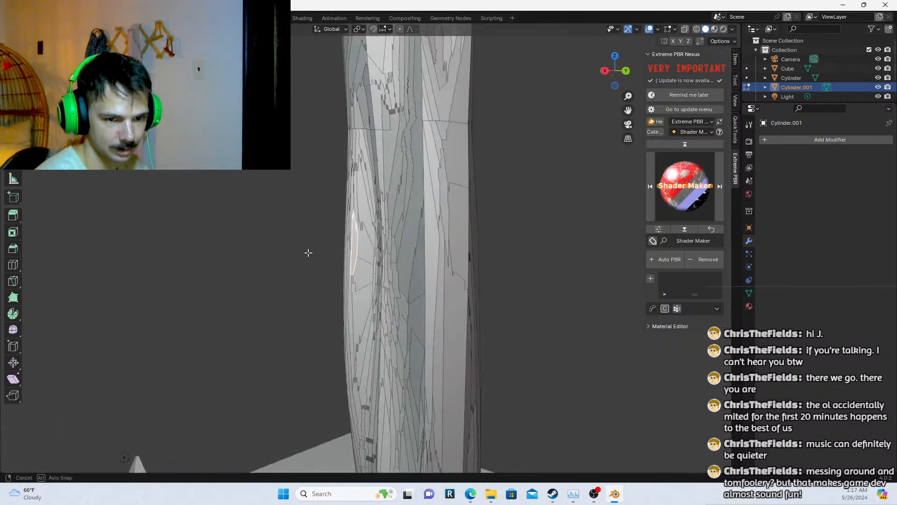
scroll(327, 248, down, 2)
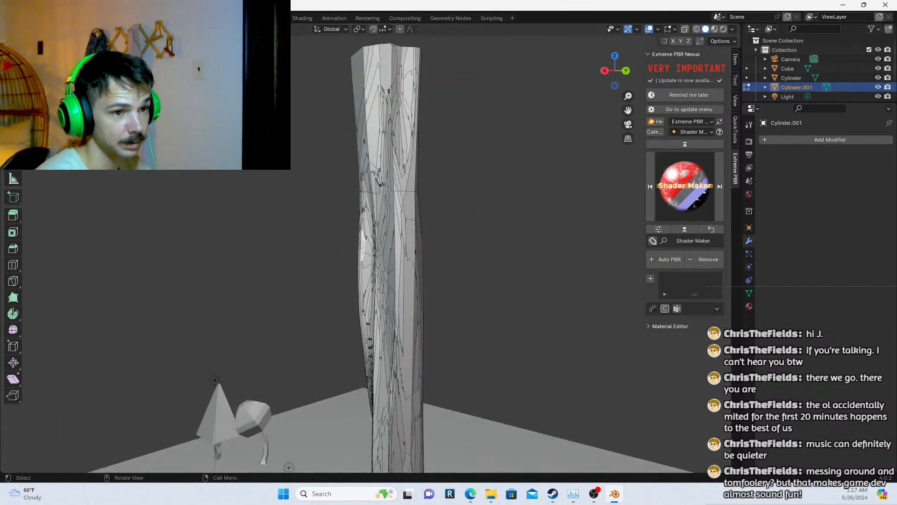
Switch the giant trunk back to Object Mode and show the scene in rendered shading
key(Tab)
scroll(215, 212, down, 3)
middle_drag(215, 213, 304, 244)
scroll(305, 244, up, 1)
scroll(305, 244, up, 3)
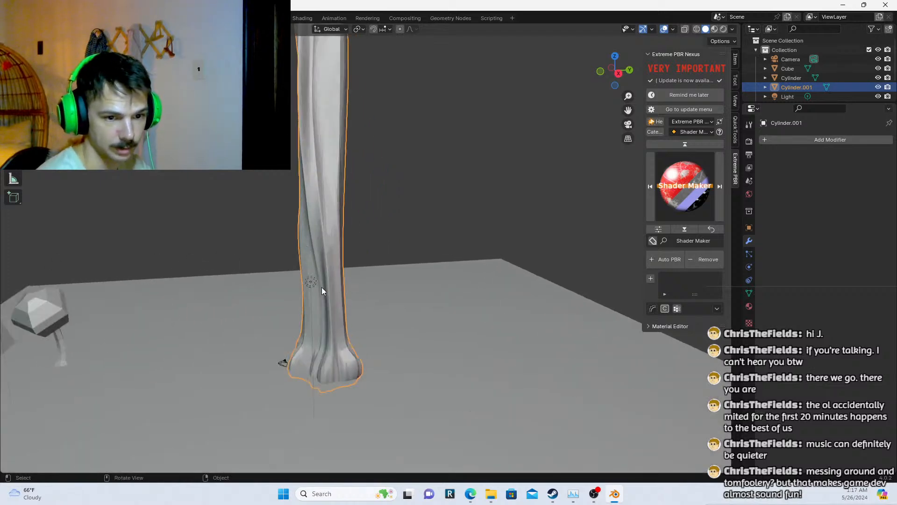
scroll(246, 253, down, 1)
middle_drag(245, 253, 270, 249)
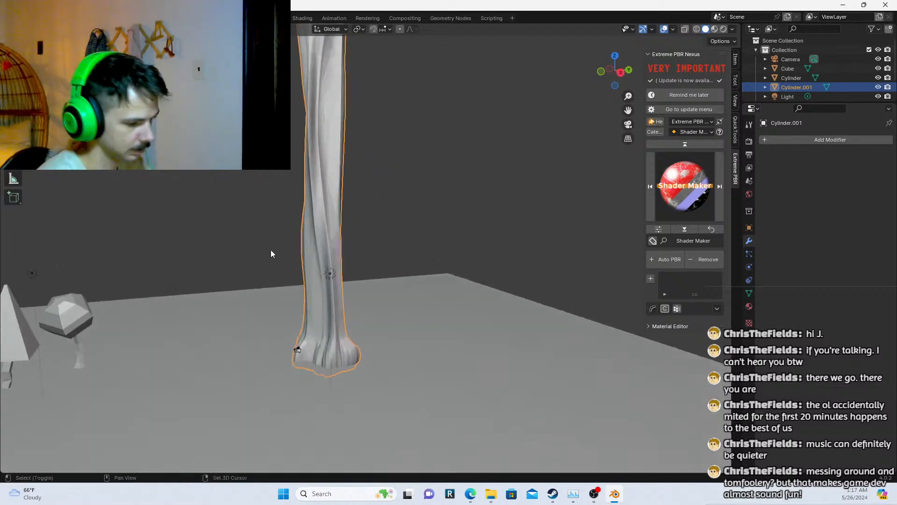
click(715, 29)
click(723, 29)
Reposition the 4000 W point light near the base of the giant trunk
click(336, 270)
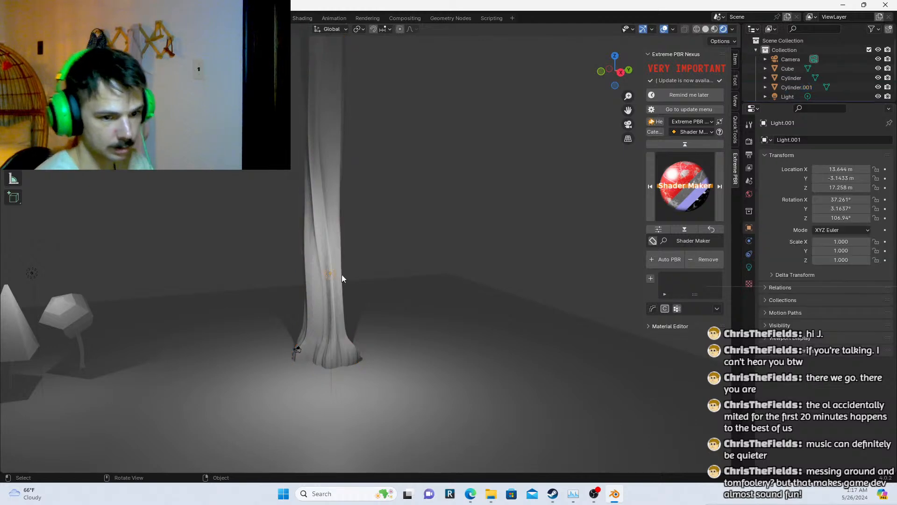
middle_drag(358, 273, 391, 293)
scroll(390, 292, down, 2)
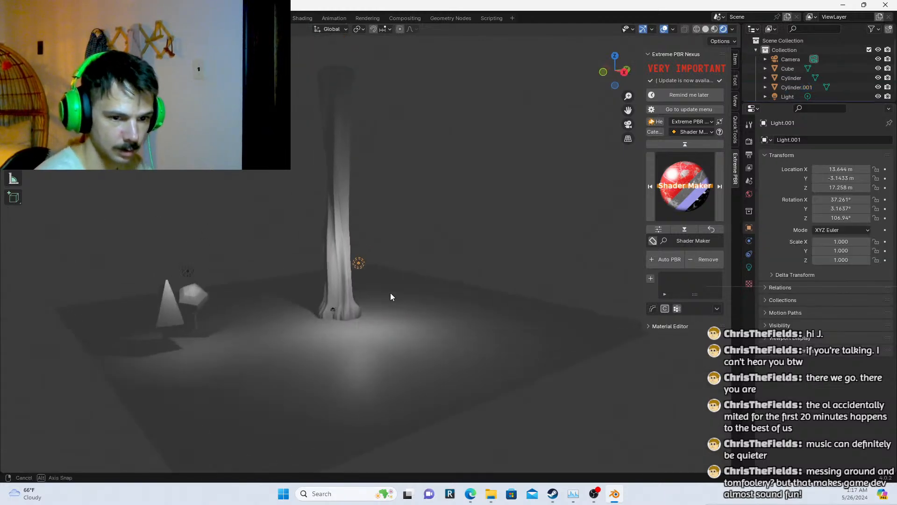
key(g)
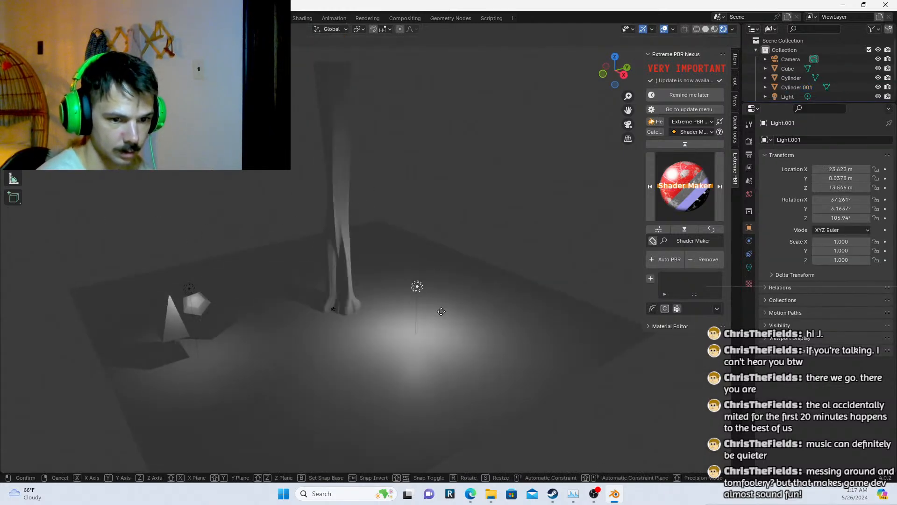
click(366, 295)
Select the giant trunk and examine its lit lower section in rendered shading
middle_drag(357, 275, 444, 356)
click(473, 383)
scroll(420, 301, up, 3)
click(392, 301)
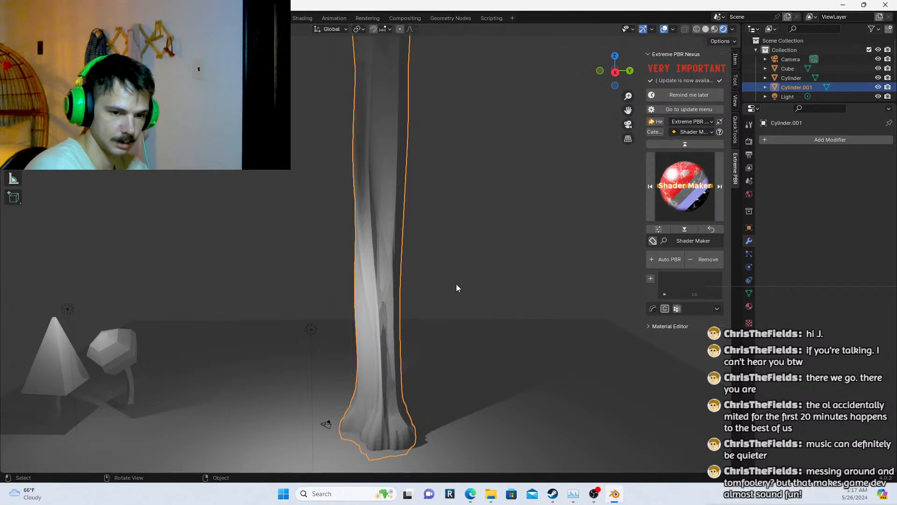
scroll(454, 257, up, 1)
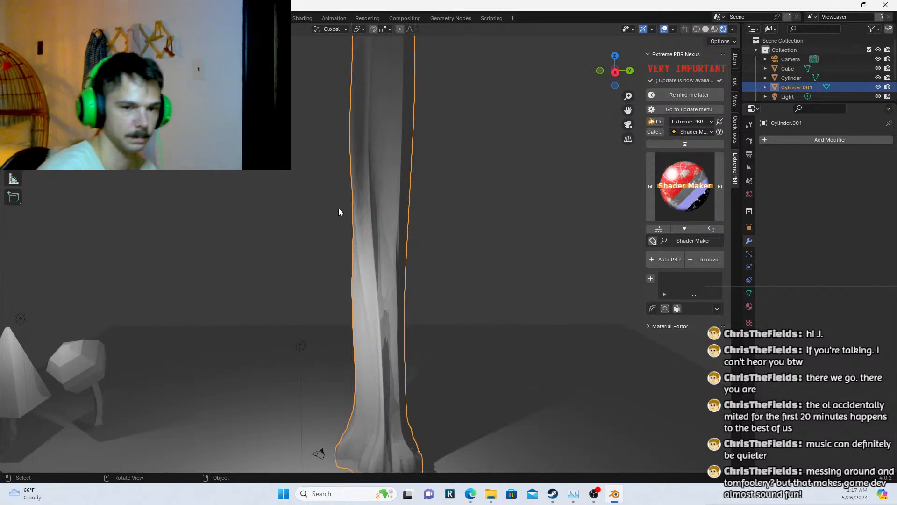
Subdivide the ground plane five times in Edit Mode and return it to Object Mode
scroll(385, 161, down, 4)
middle_drag(385, 170, 281, 192)
click(260, 364)
key(Tab)
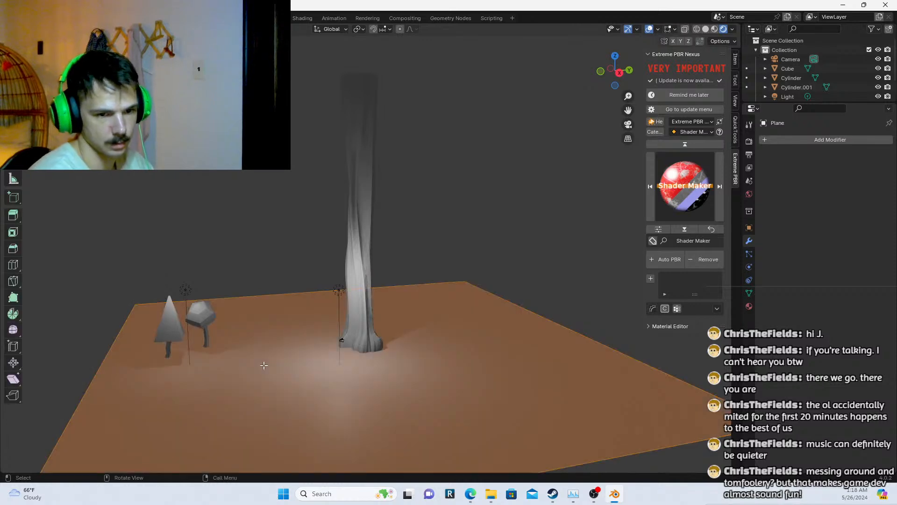
right_click(264, 365)
click(251, 316)
right_click(254, 318)
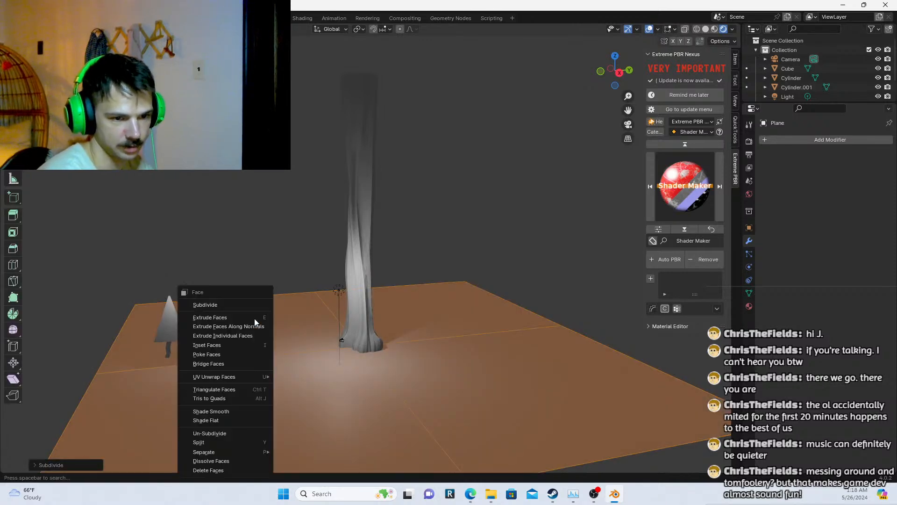
click(262, 305)
right_click(262, 304)
click(263, 304)
right_click(263, 304)
click(263, 304)
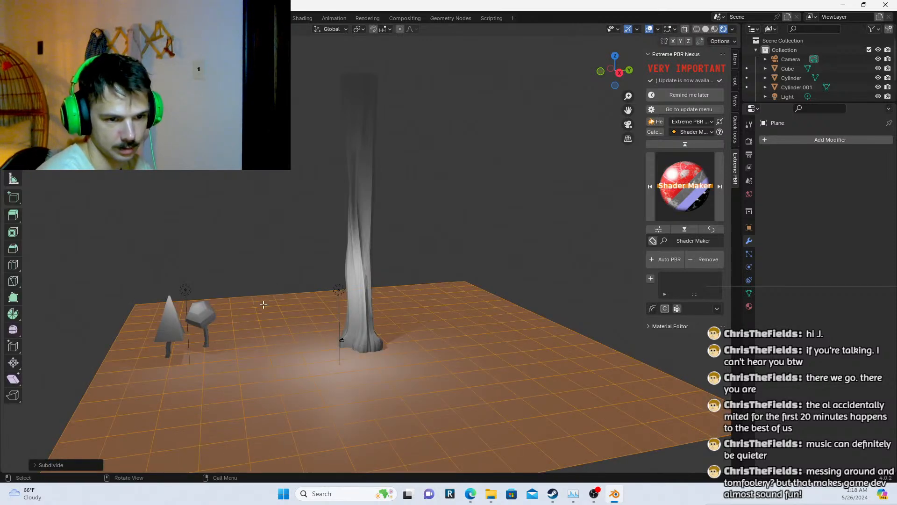
right_click(262, 304)
click(263, 304)
key(Tab)
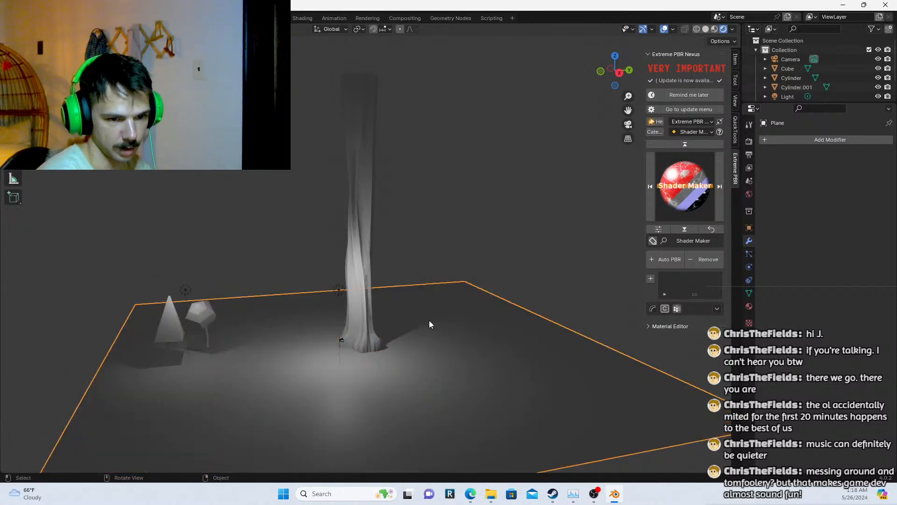
Scale up the ground plane so it extends well beyond the trees and check its subdivided mesh
key(s)
click(538, 314)
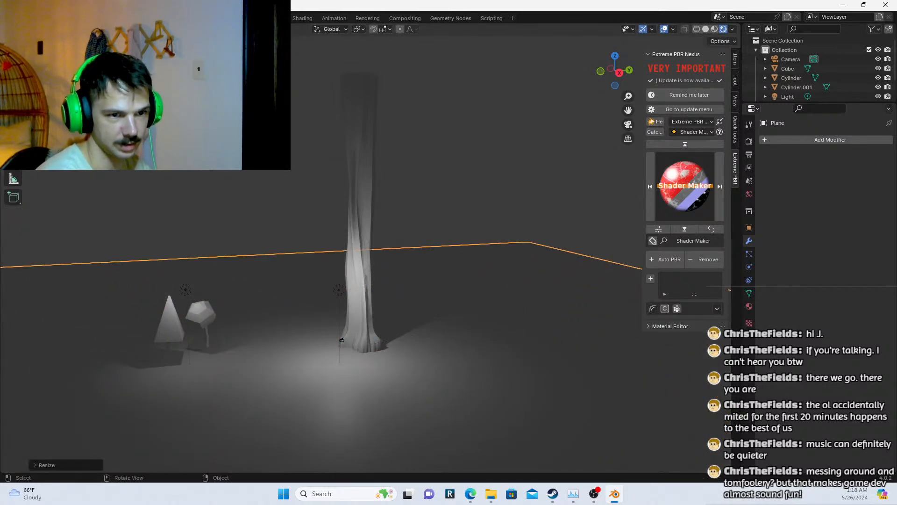
key(Tab)
key(n)
scroll(341, 340, up, 5)
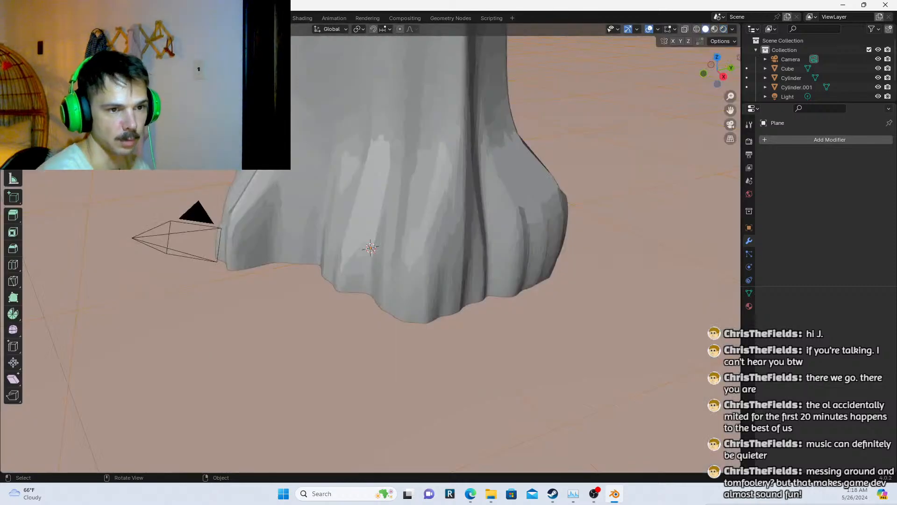
scroll(355, 247, down, 5)
key(Tab)
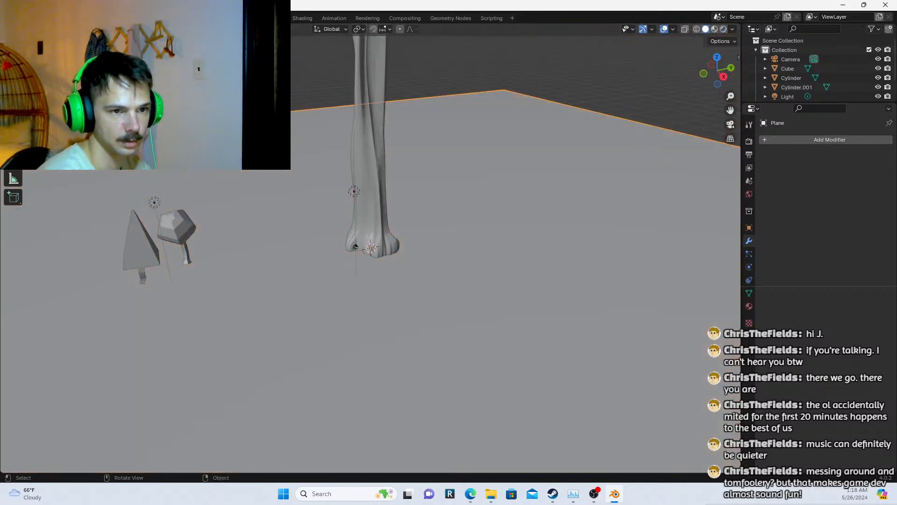
scroll(292, 158, down, 5)
scroll(383, 155, up, 5)
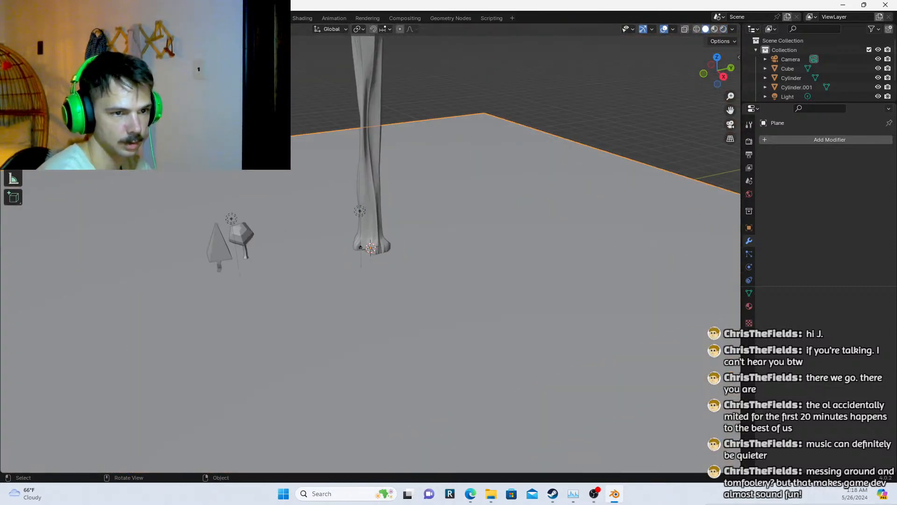
Switch the ground plane to the Sculpting workspace and show it in material preview shading
click(199, 18)
scroll(353, 195, down, 5)
mouse_move(353, 195)
middle_down()
mouse_move(381, 276)
mouse_move(391, 358)
middle_up()
scroll(374, 275, up, 5)
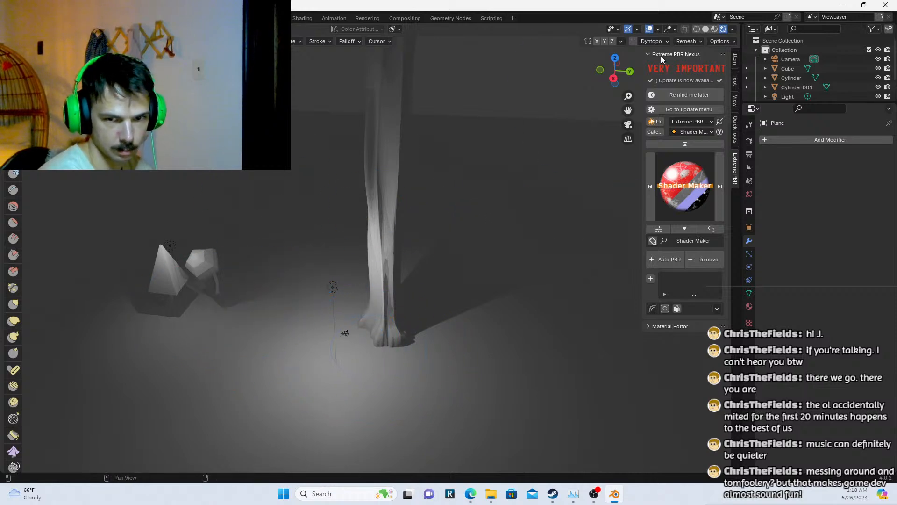
click(714, 29)
Sculpt gentle hills and uneven terrain into the ground plane around the trees
scroll(519, 225, down, 4)
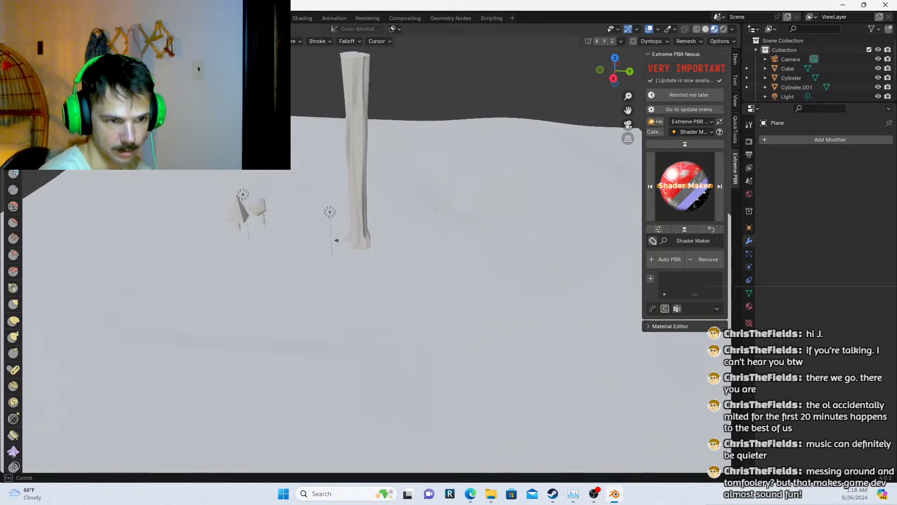
shift+middle_drag(184, 380, 192, 246)
drag(192, 247, 589, 287)
scroll(462, 133, down, 1)
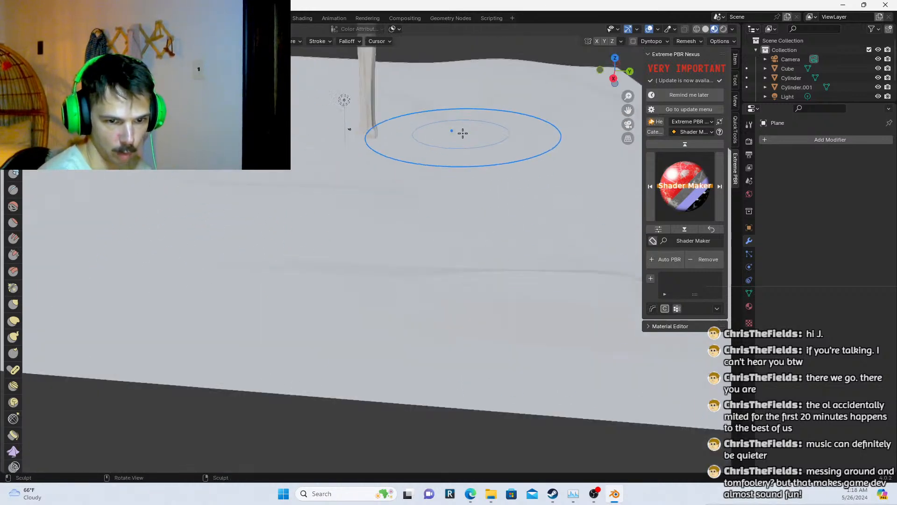
mouse_move(497, 134)
middle_down()
mouse_move(380, 267)
mouse_move(295, 222)
mouse_move(332, 208)
mouse_move(266, 230)
middle_up()
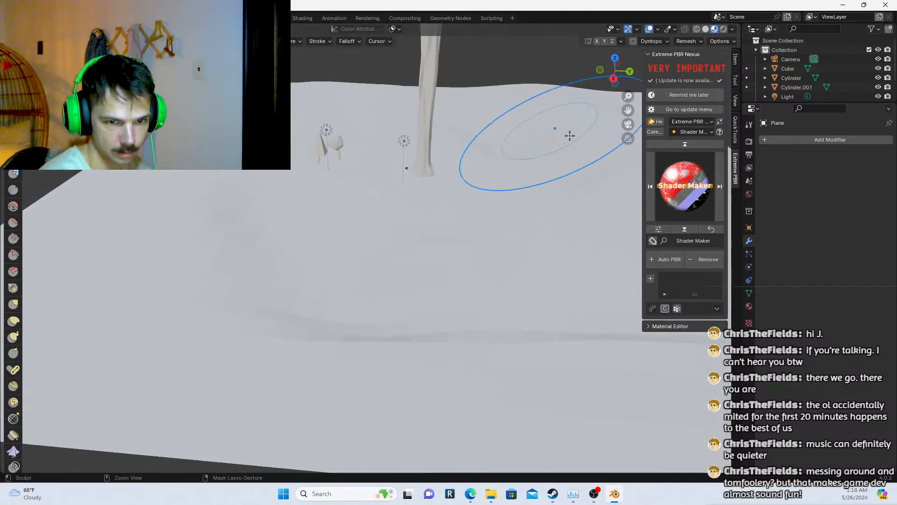
middle_drag(432, 165, 535, 334)
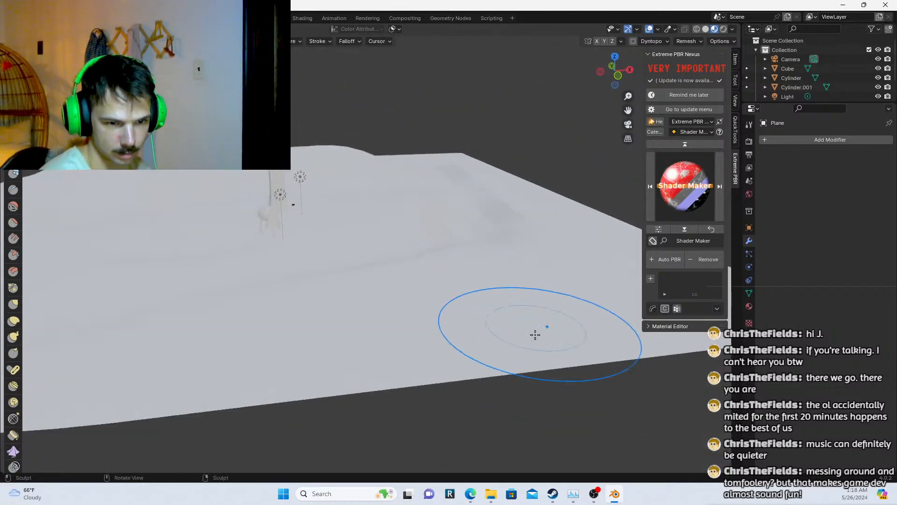
middle_drag(211, 310, 310, 330)
middle_drag(155, 275, 201, 253)
scroll(521, 238, up, 5)
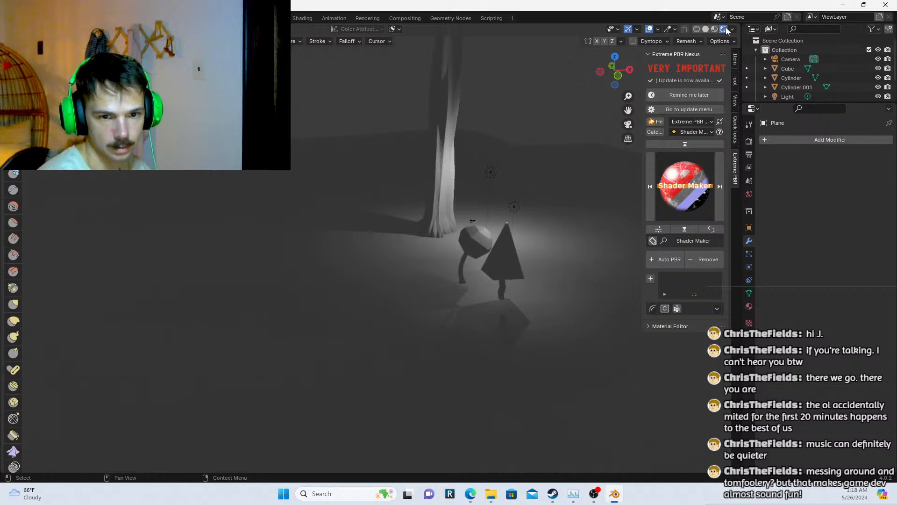
Show the terrain in rendered shading, return it to Object Mode and shade it smooth
click(724, 28)
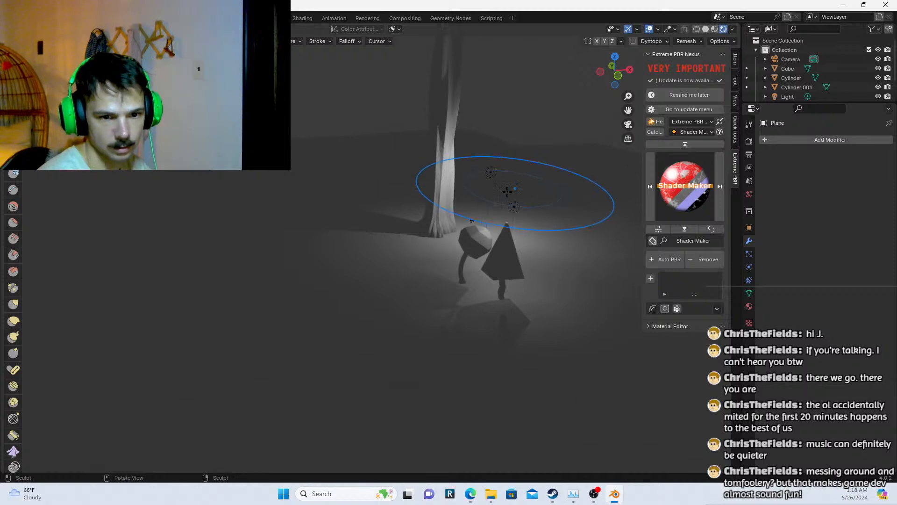
middle_drag(507, 192, 365, 201)
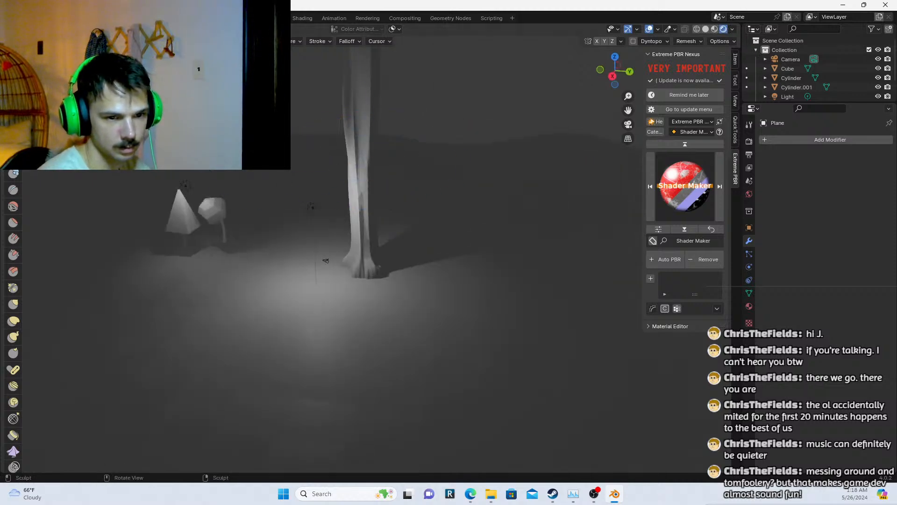
key(ctrl+Tab)
right_click(220, 178)
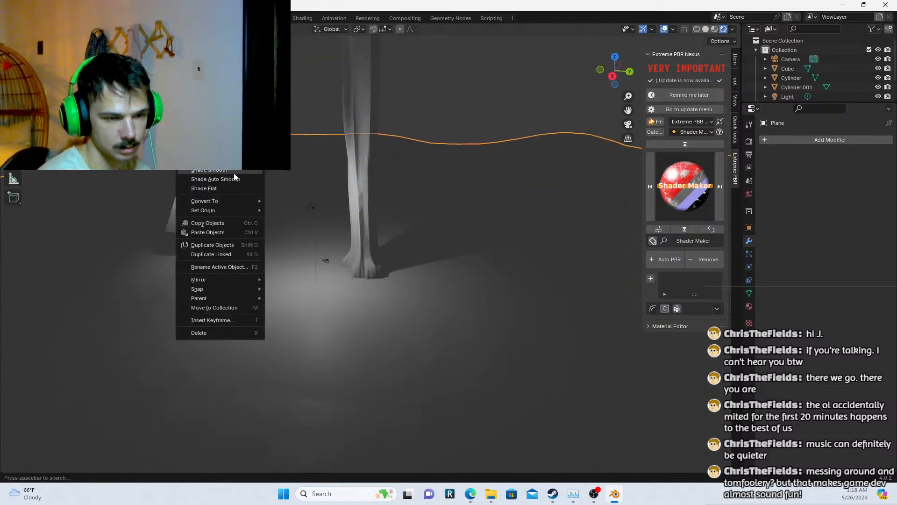
click(233, 174)
Delete the two small trees and the point light above them
click(222, 223)
shift+click(186, 186)
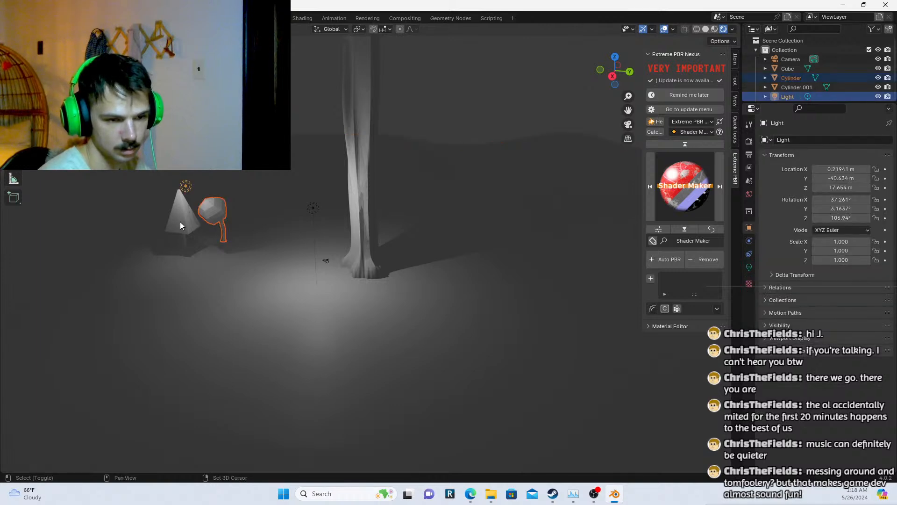
click(215, 201)
shift+click(180, 221)
key(Delete)
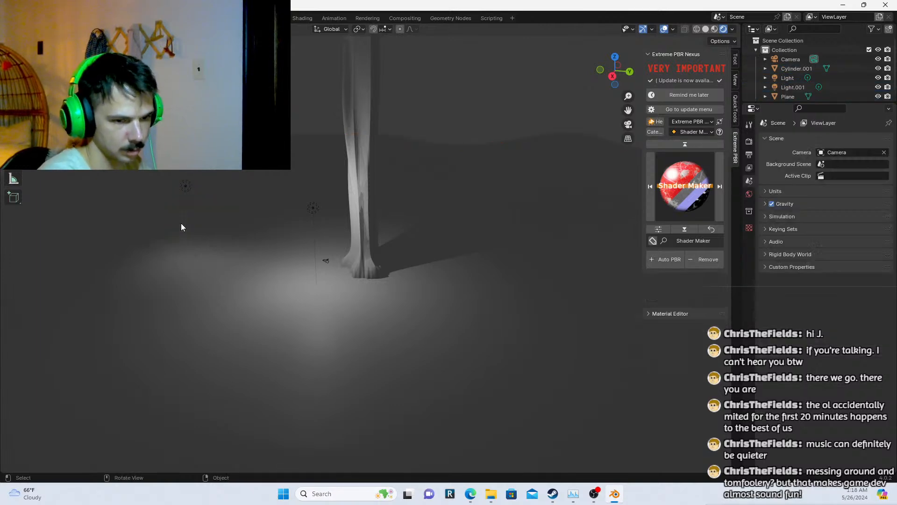
click(188, 185)
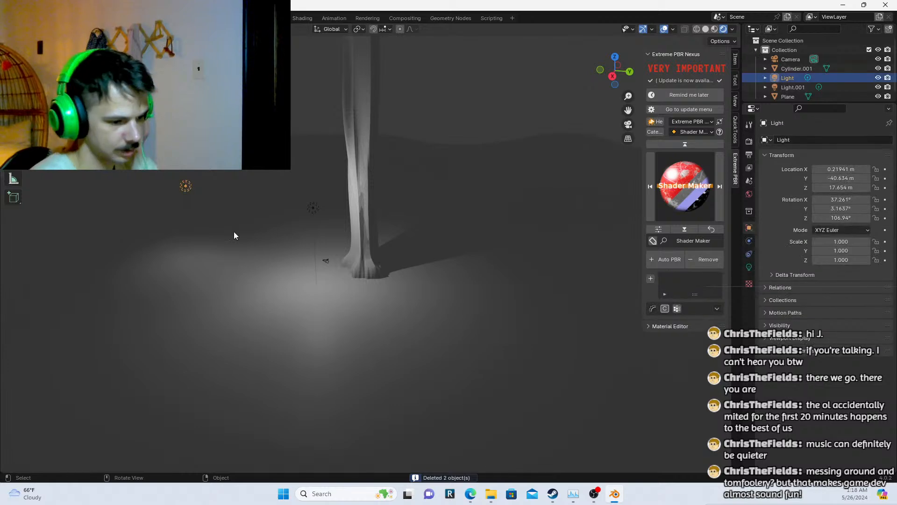
key(Delete)
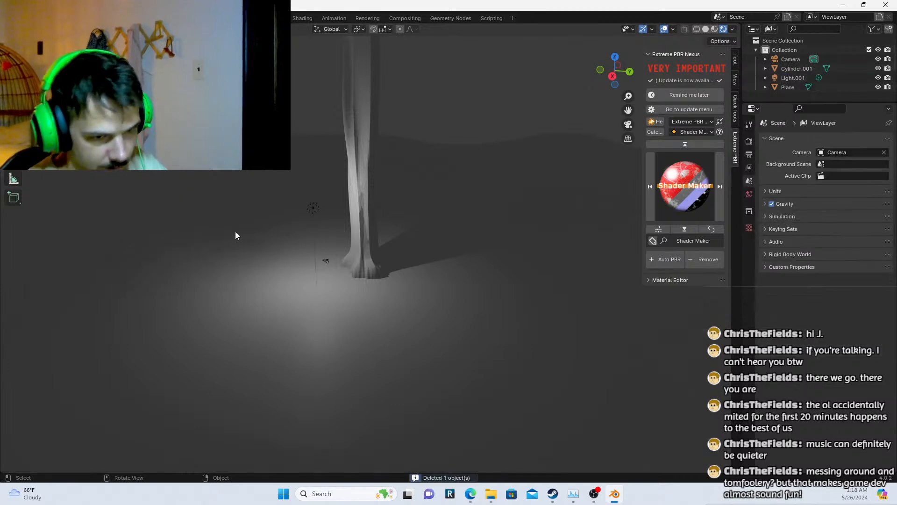
Move the remaining point light in front of the giant trunk, to about X 10.4 m, Y 0.4 m, Z 13.8 m
click(312, 212)
key(g)
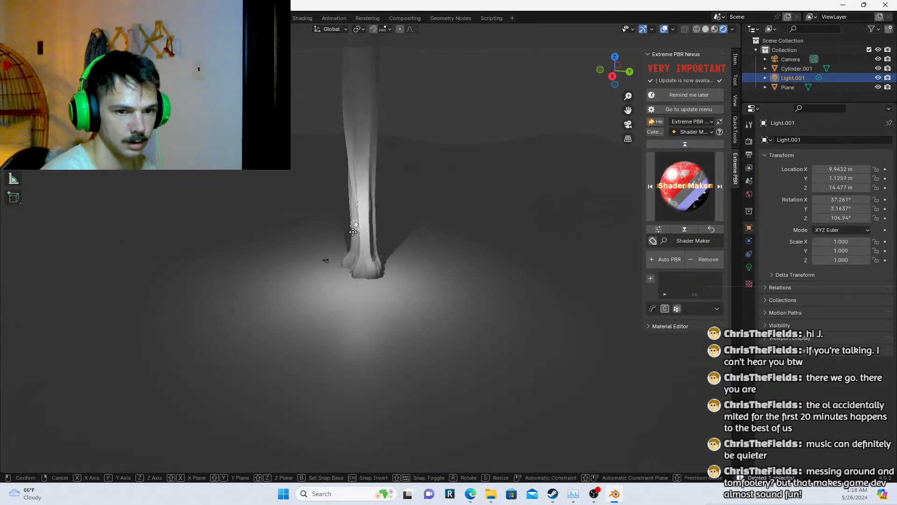
click(352, 231)
middle_drag(329, 201, 380, 285)
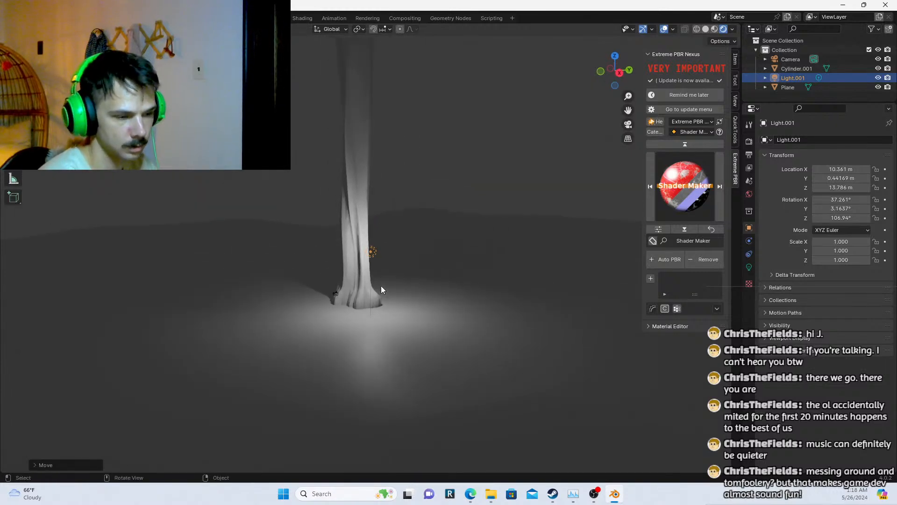
Unwrap all faces of the giant trunk with Smart UV Project, keeping the default settings
click(355, 172)
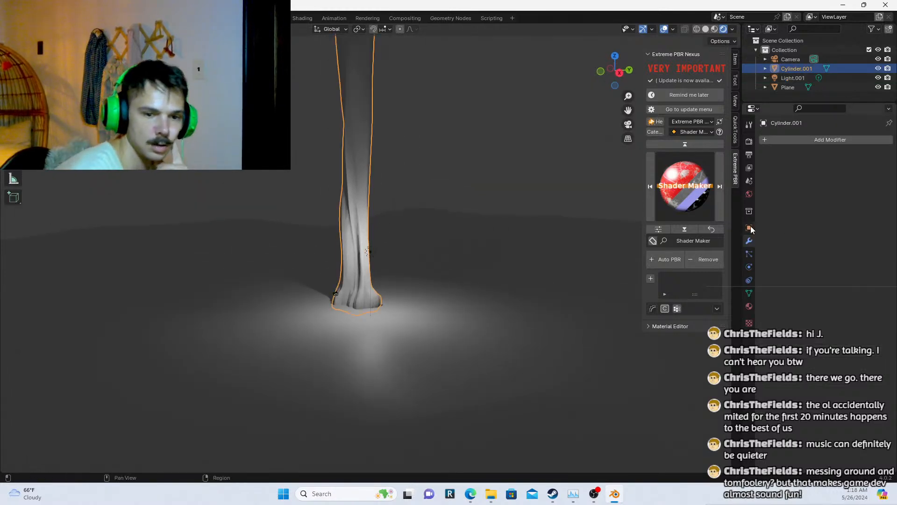
key(Tab)
key(a)
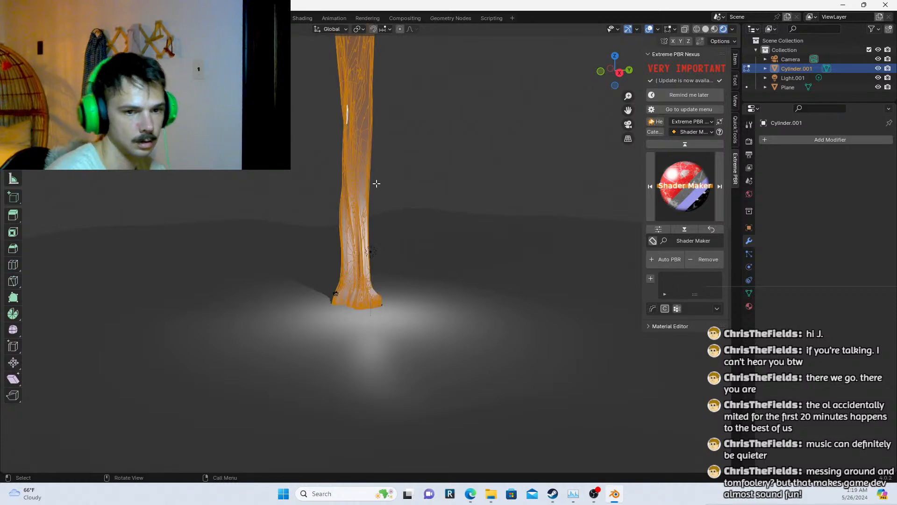
right_click(356, 172)
key(u)
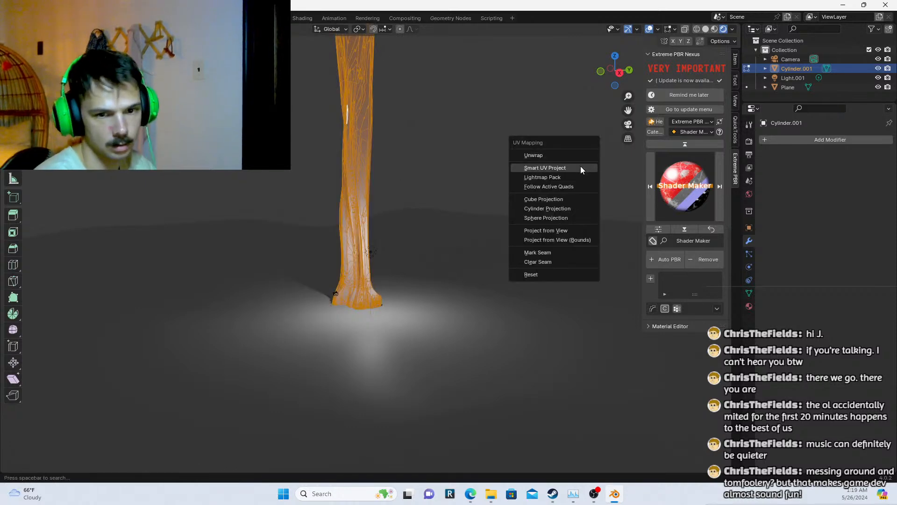
click(580, 166)
click(562, 253)
Add the Bark 024 material at 1k from the Wood - Bark category to the trunk and return to Object Mode
click(690, 132)
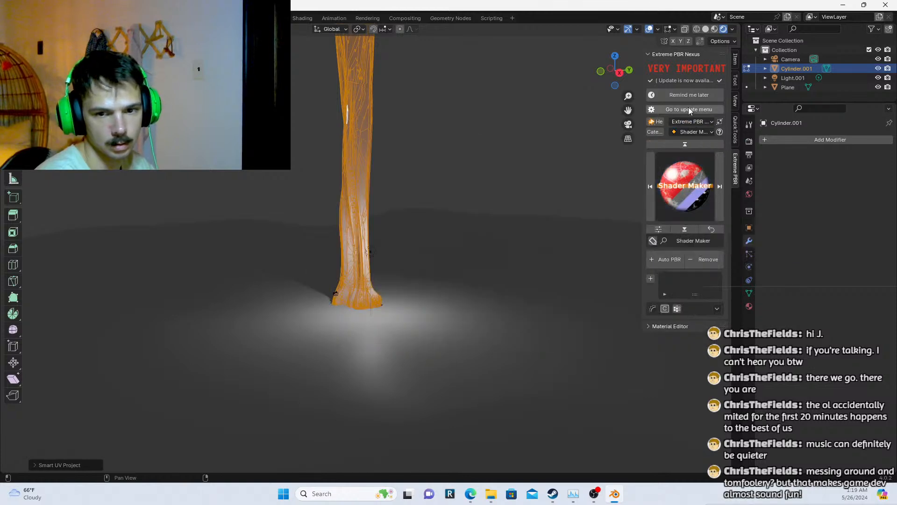
click(695, 133)
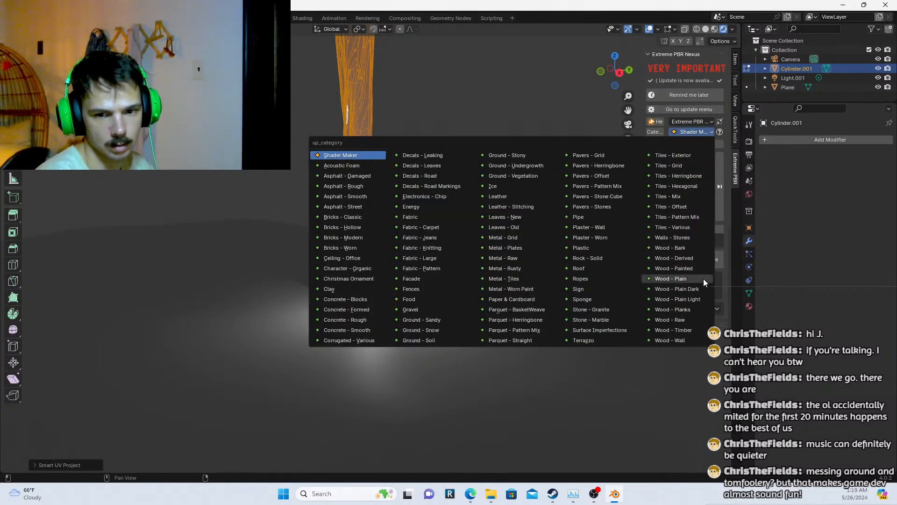
click(697, 248)
click(686, 192)
click(675, 203)
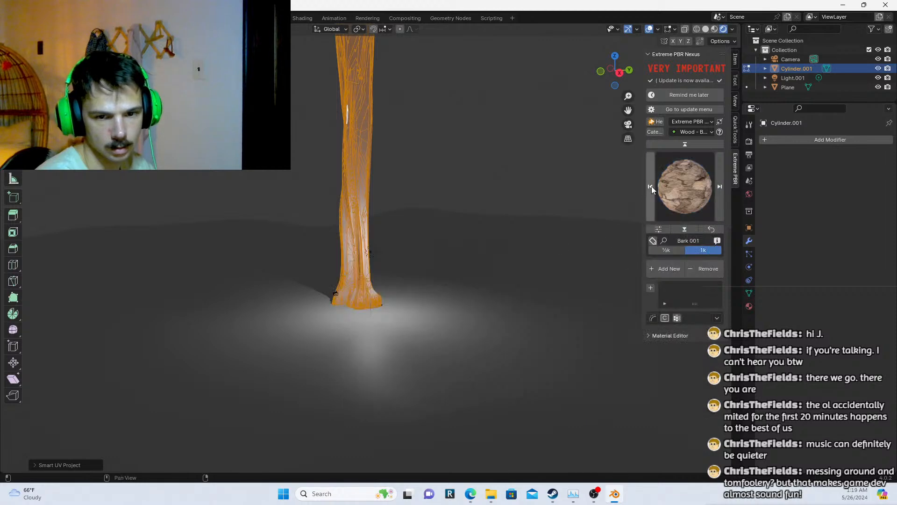
click(664, 201)
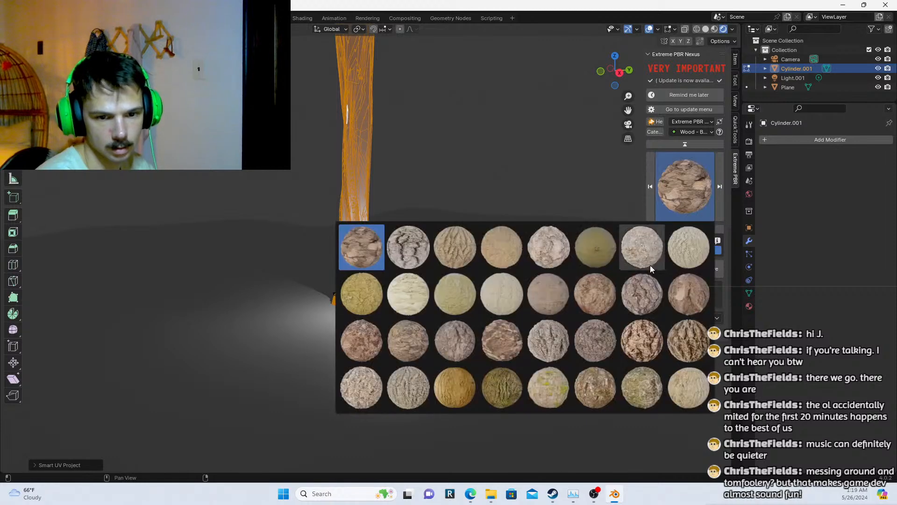
click(677, 353)
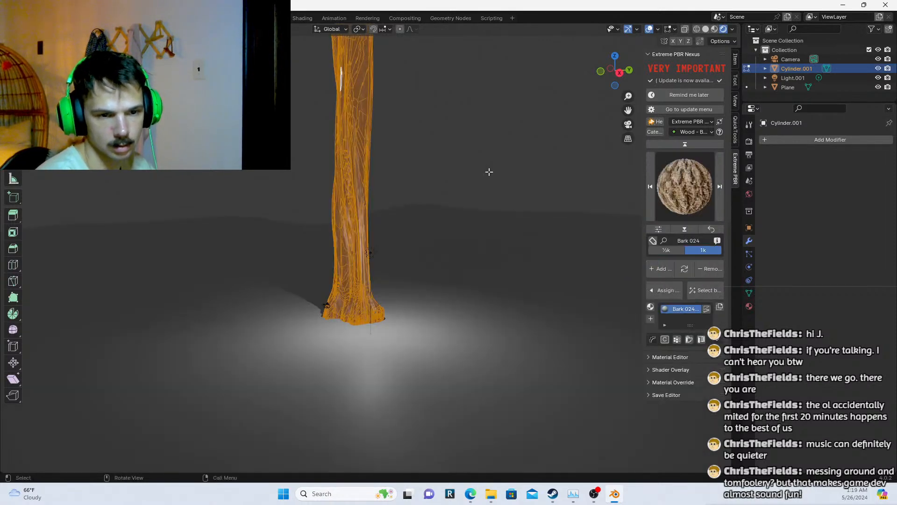
key(Tab)
scroll(467, 149, up, 4)
shift+middle_drag(465, 149, 493, 234)
scroll(492, 234, down, 2)
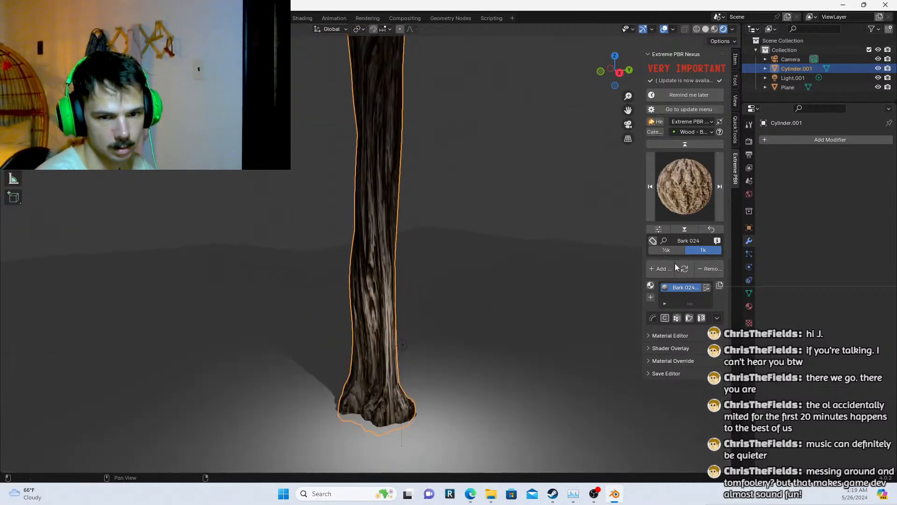
Increase the trunk's bark texture to a uniform scale of about 8.4 in the material settings
click(650, 335)
scroll(680, 363, down, 8)
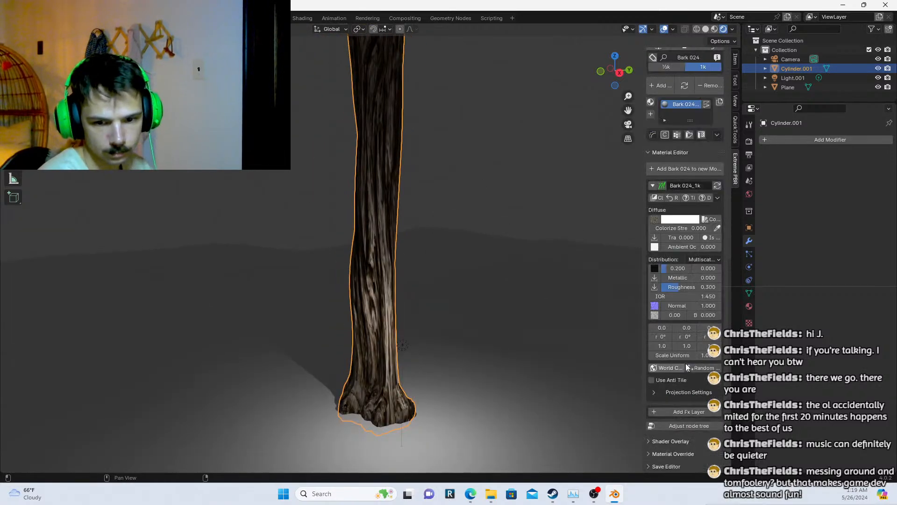
drag(681, 357, 701, 357)
drag(685, 355, 736, 355)
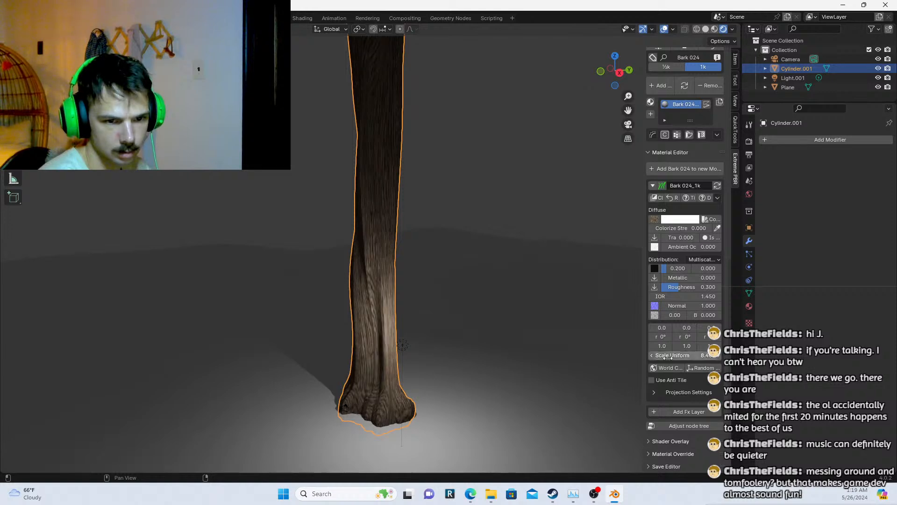
scroll(499, 288, up, 3)
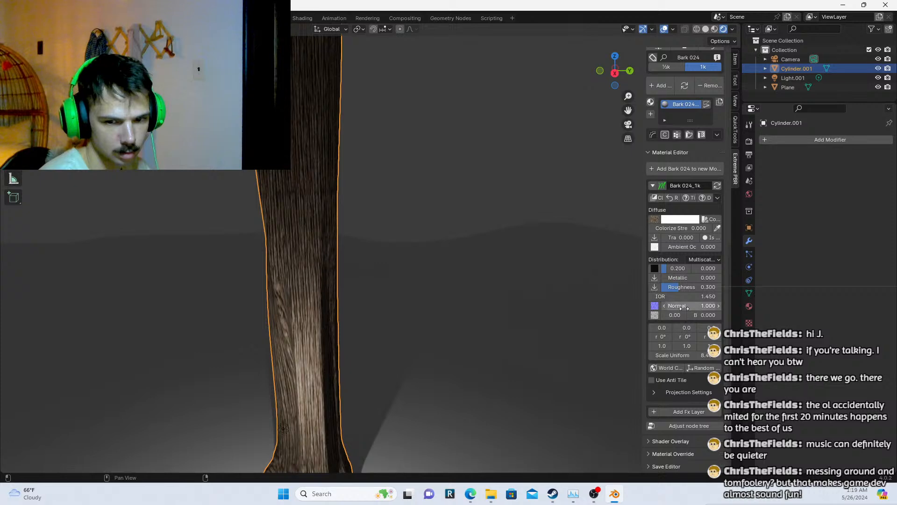
Set the trunk bark texture's Y scale to 3.8 and its uniform scale to about 7.1
mouse_move(683, 347)
mouse_down()
mouse_move(720, 346)
mouse_move(682, 355)
mouse_up()
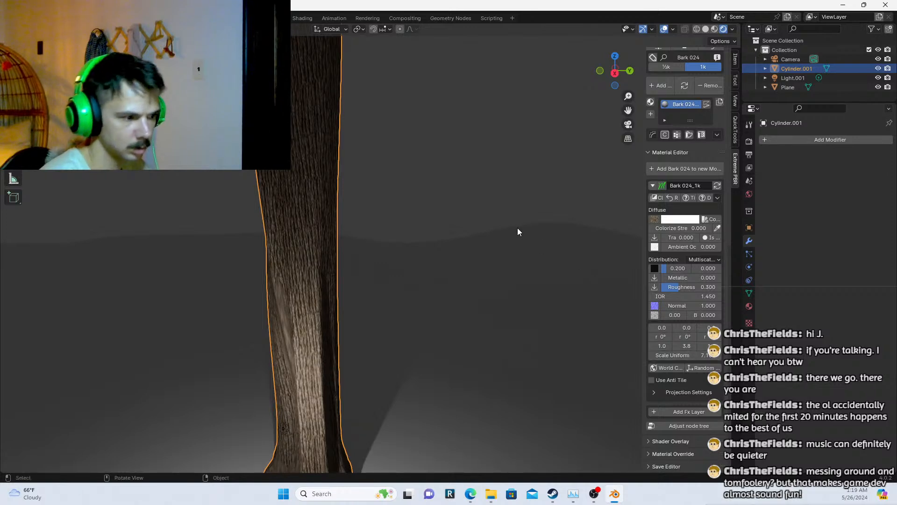
scroll(517, 228, down, 5)
click(441, 219)
scroll(439, 221, up, 3)
middle_drag(439, 221, 449, 221)
Select the terrain plane and choose the yellow-brown Aerial Grass material at 1k from the Ground - Vegetation category
click(547, 304)
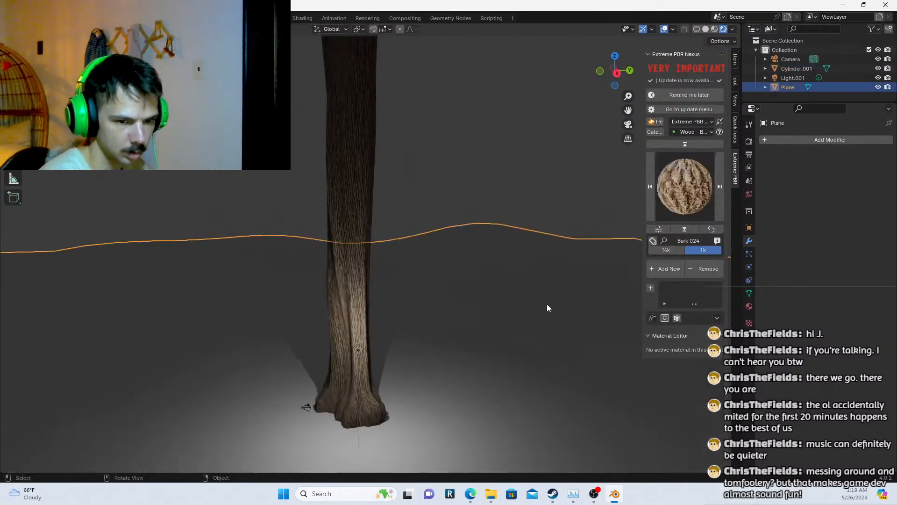
click(697, 132)
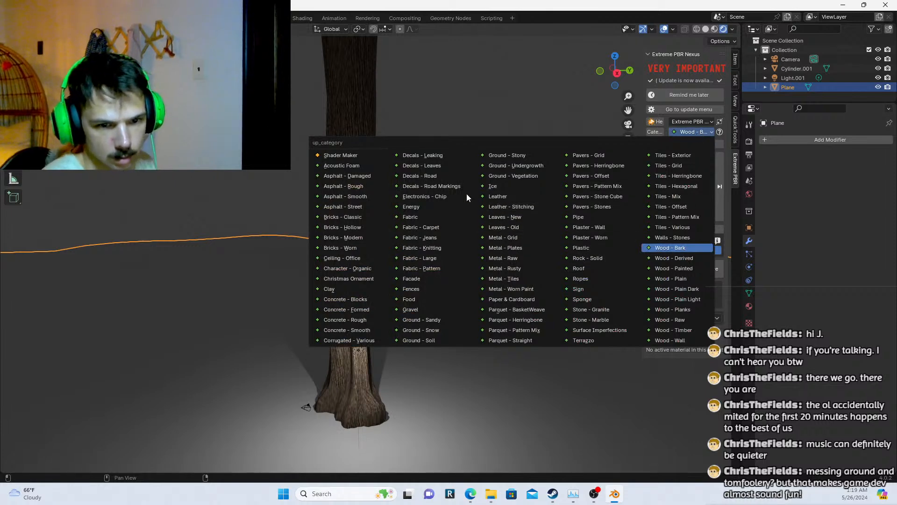
click(530, 218)
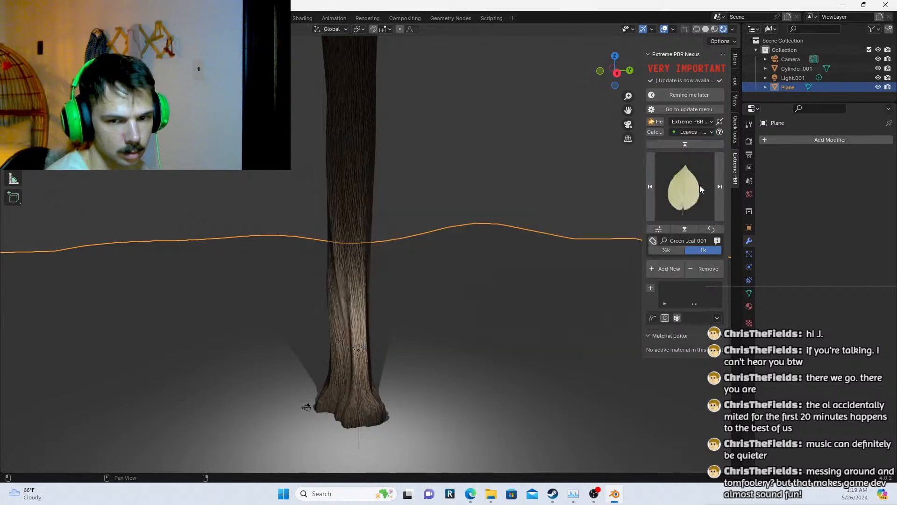
click(696, 132)
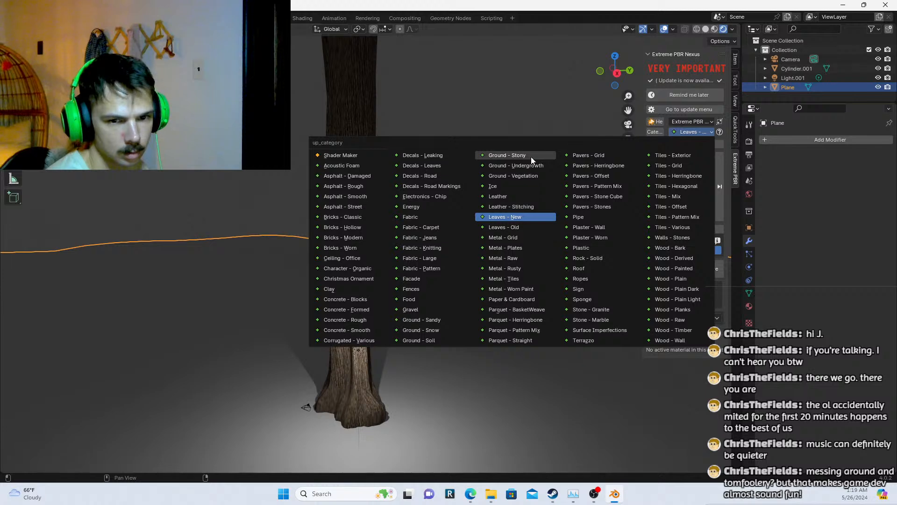
click(541, 165)
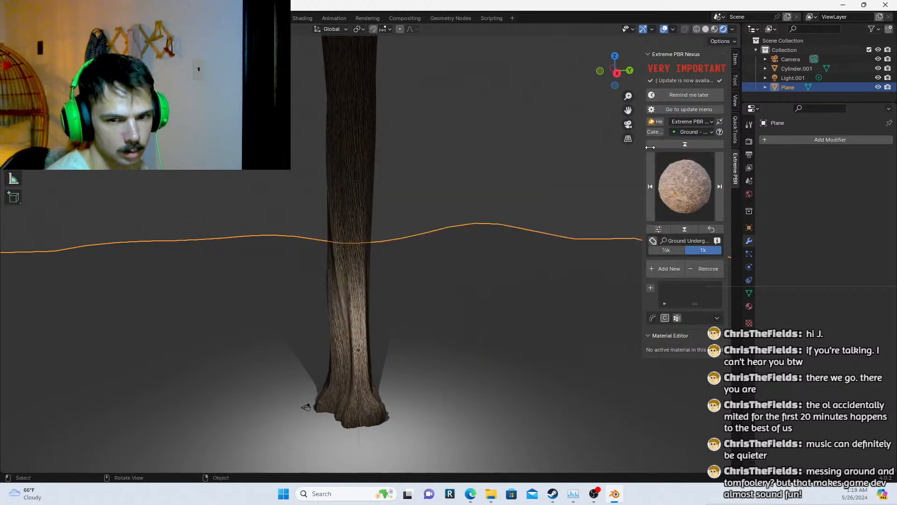
click(687, 132)
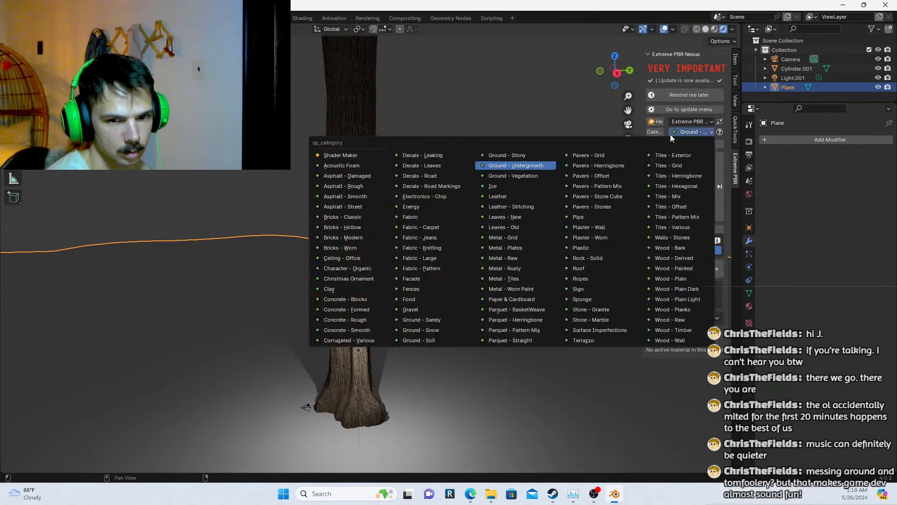
click(486, 176)
click(684, 184)
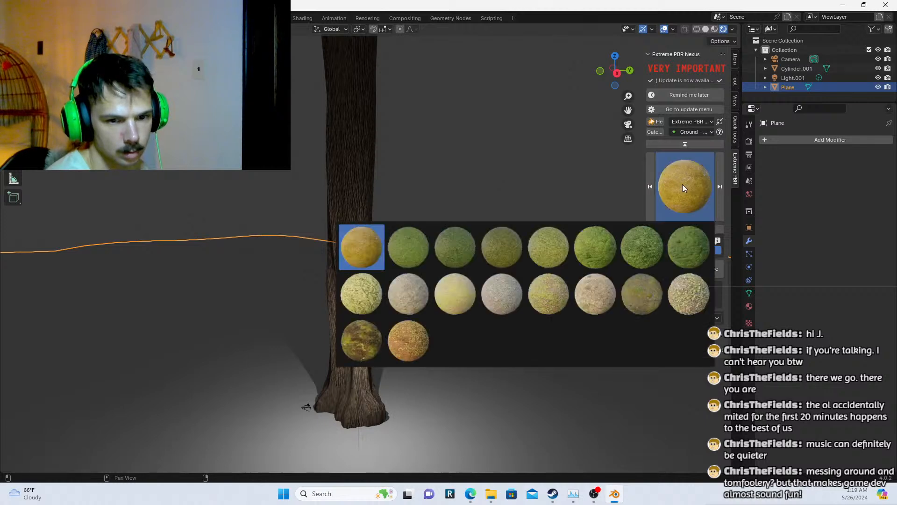
click(699, 179)
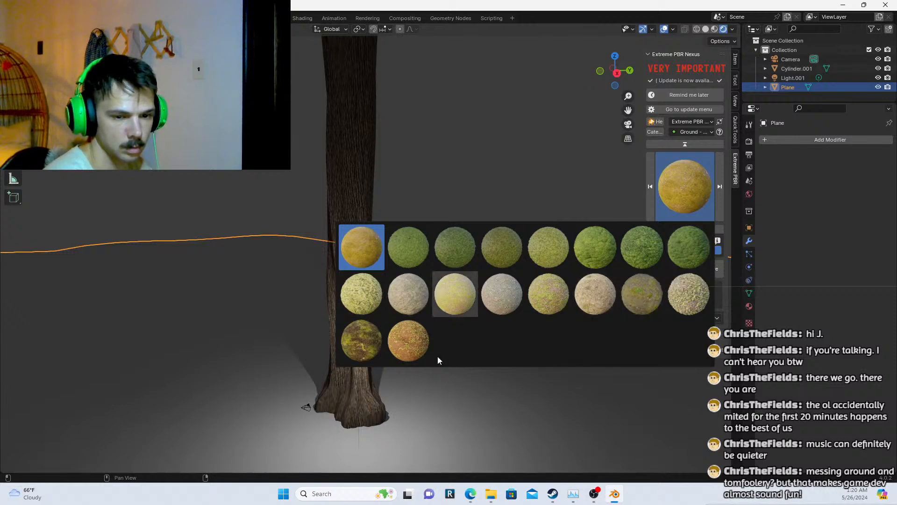
click(382, 257)
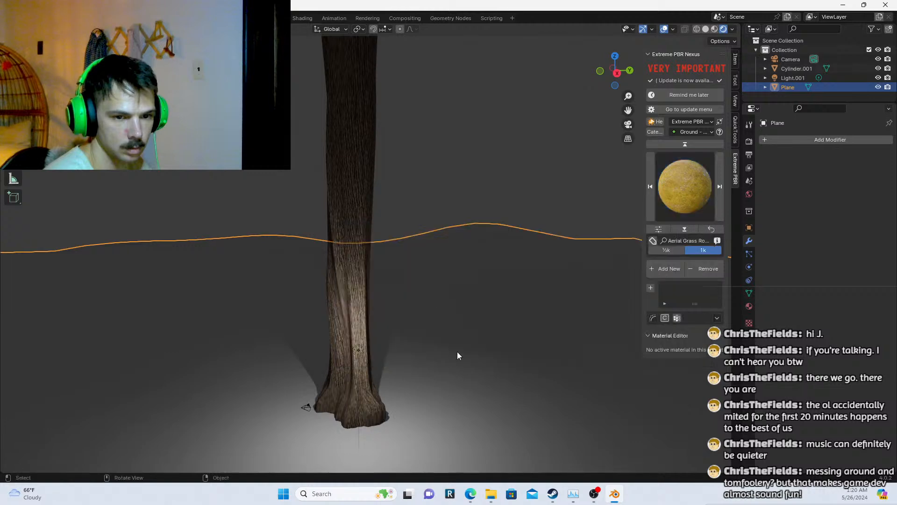
Unwrap all faces of the terrain with Smart UV Project, keeping the default settings
key(Tab)
key(u)
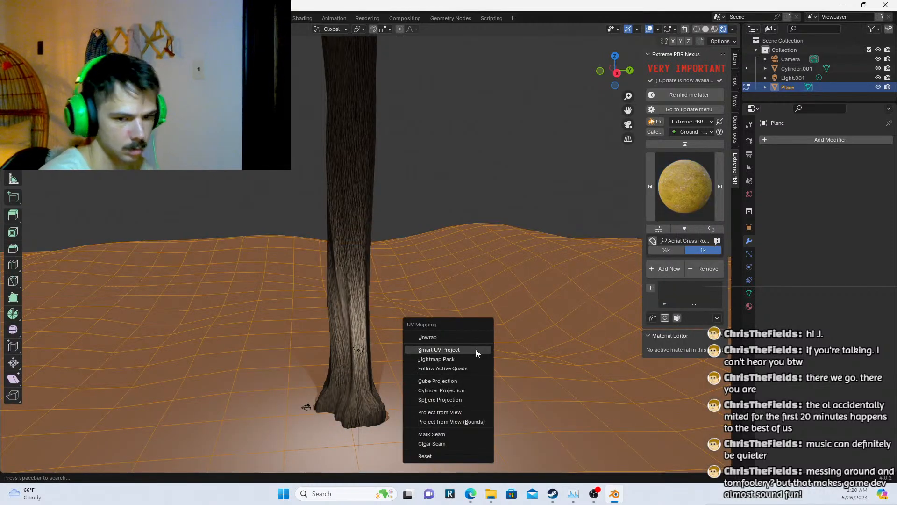
click(476, 350)
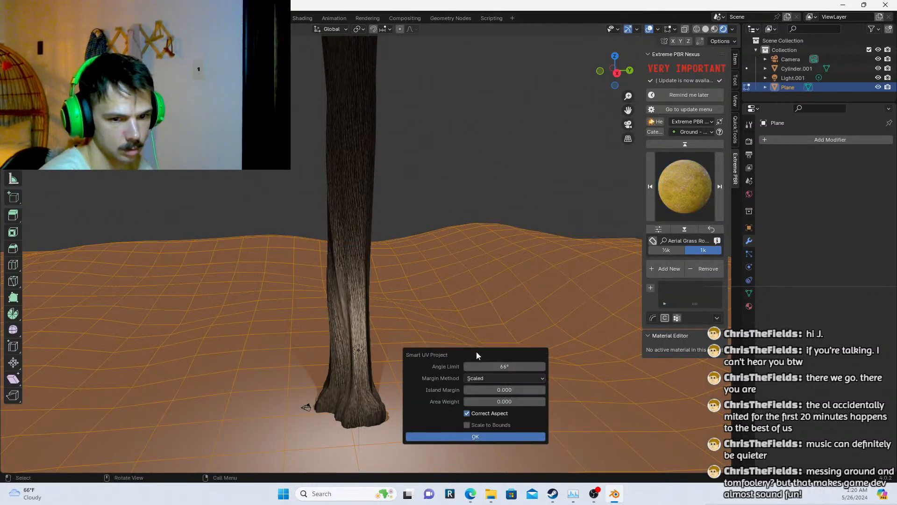
click(515, 439)
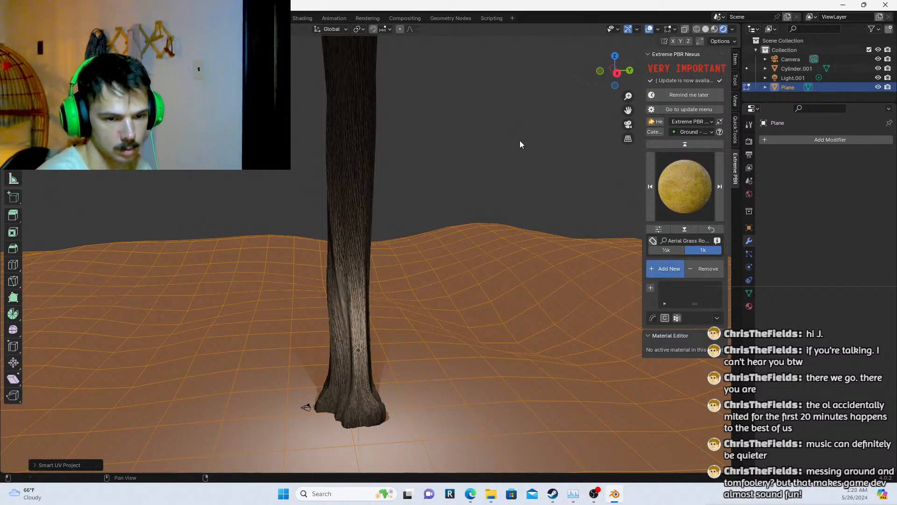
Add the chosen Aerial Grass material to the terrain and increase its uniform scale to about 13
scroll(688, 439, down, 4)
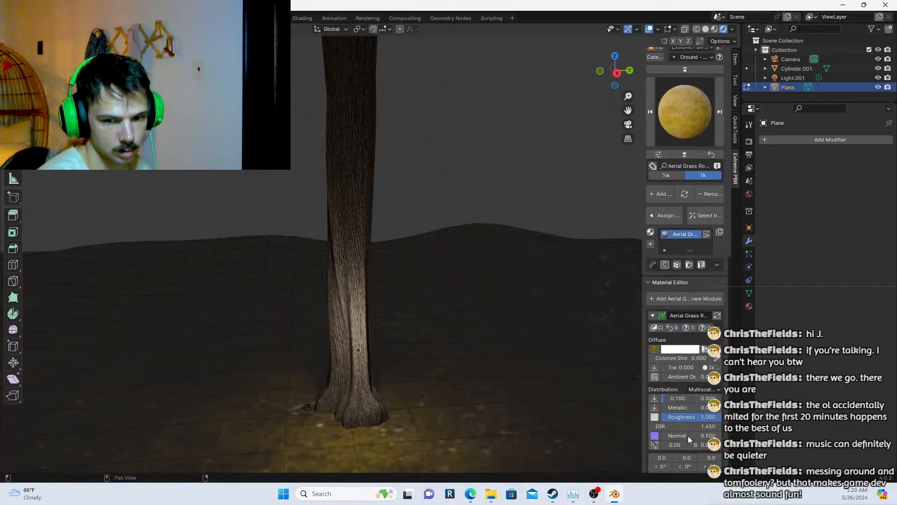
scroll(689, 440, down, 5)
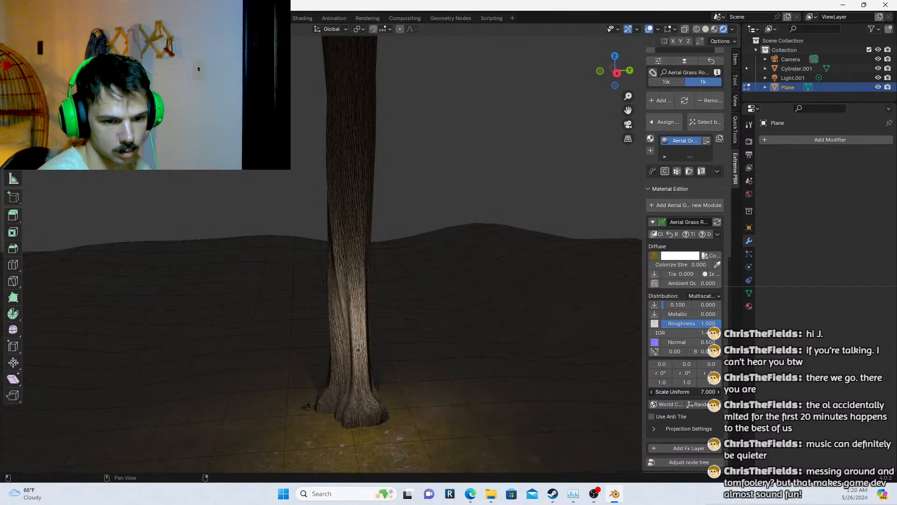
drag(684, 391, 705, 392)
scroll(683, 395, down, 2)
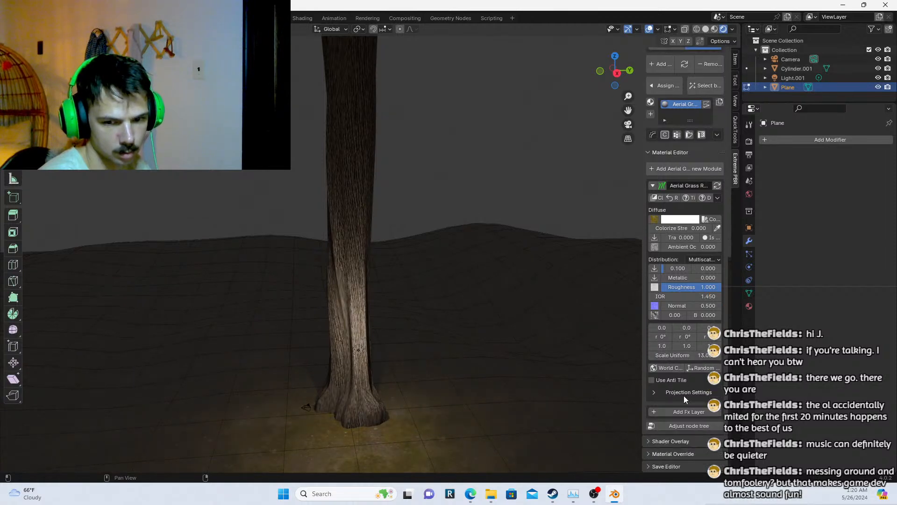
Enable anti-tiling for the ground material, raise its uniform scale to about 14.2, and return to Object Mode
click(651, 380)
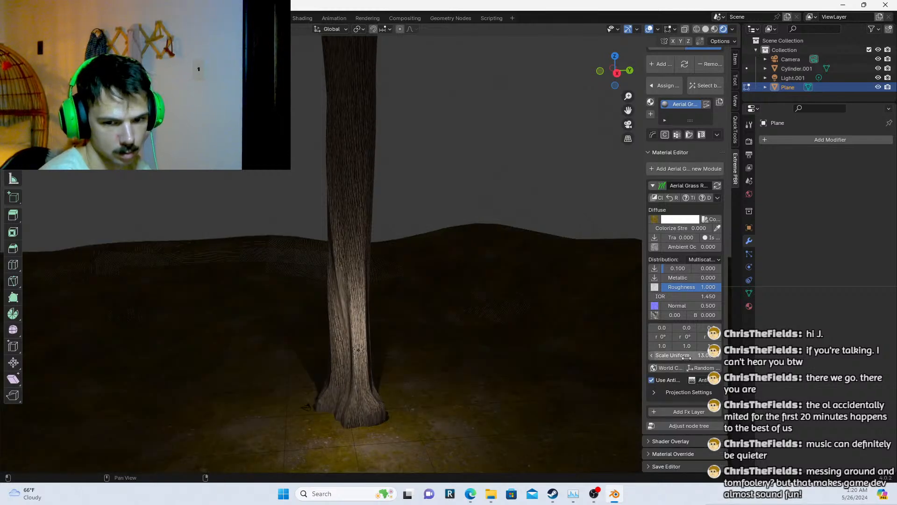
drag(683, 355, 688, 355)
key(Tab)
scroll(454, 234, down, 3)
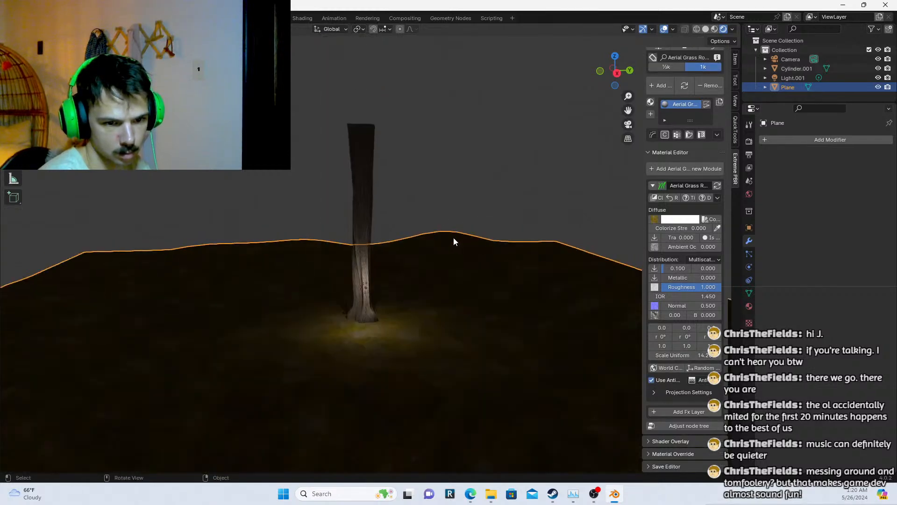
Move the point light up beside the giant trunk, to about X 10.8 m, Y -13.3 m, Z 36.8 m
click(431, 152)
scroll(390, 262, up, 2)
click(326, 317)
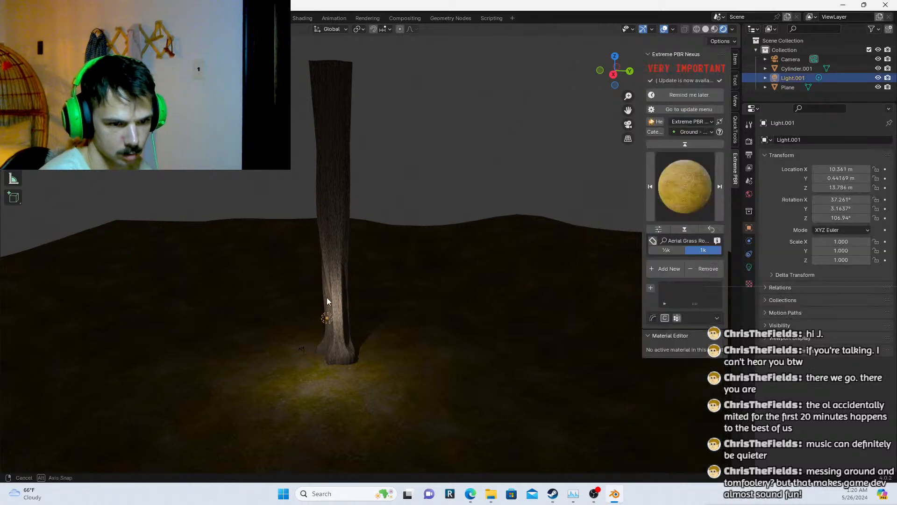
middle_drag(326, 297, 327, 291)
key(g)
click(257, 179)
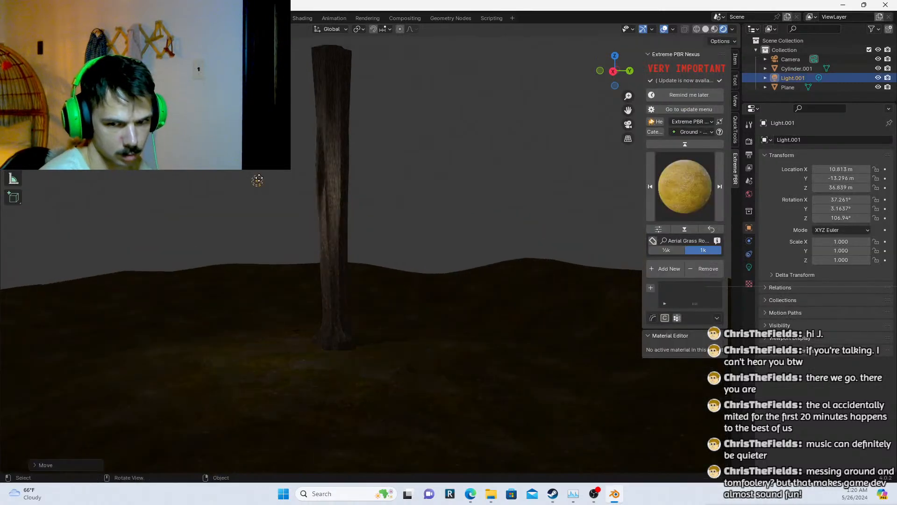
Set the world background strength to 0
click(750, 145)
click(752, 156)
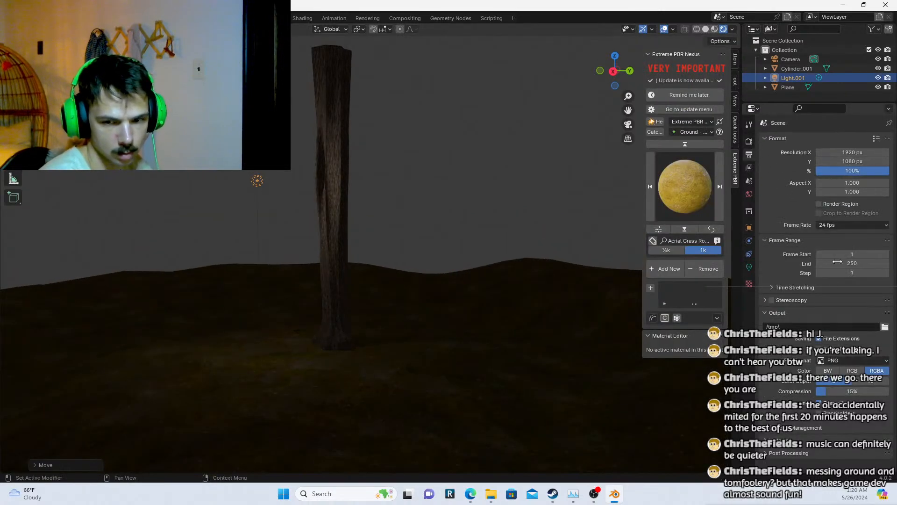
click(749, 142)
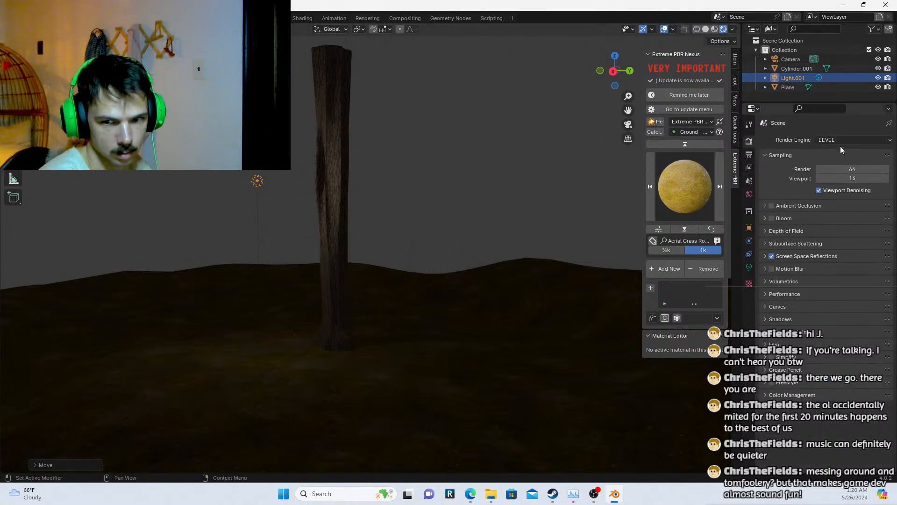
click(749, 155)
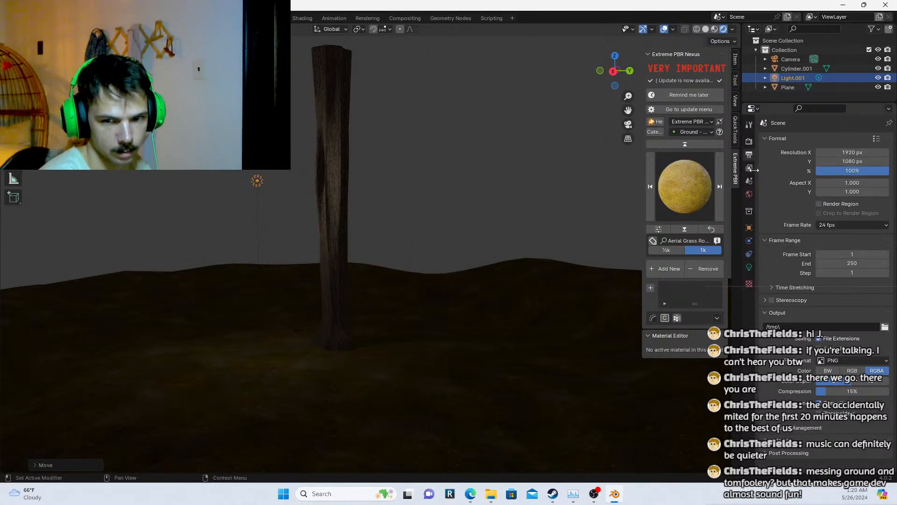
click(750, 169)
click(749, 181)
click(750, 191)
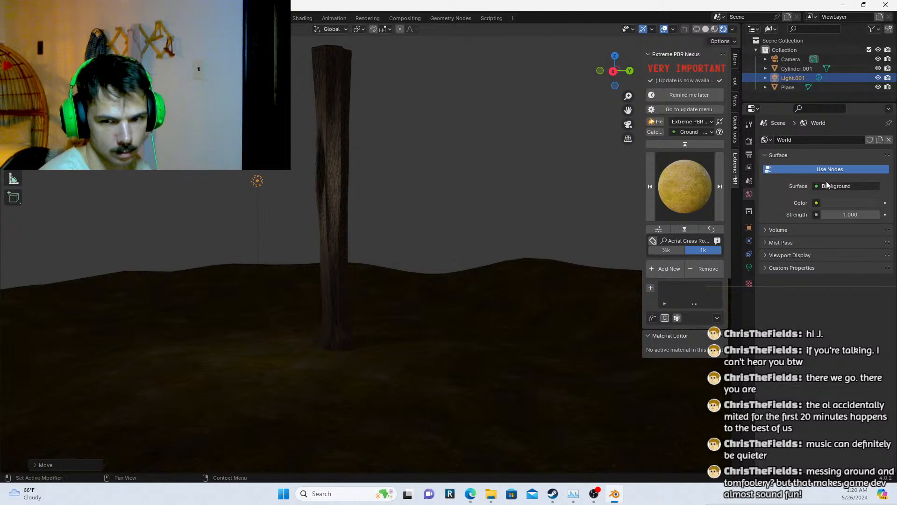
click(841, 215)
text(0)
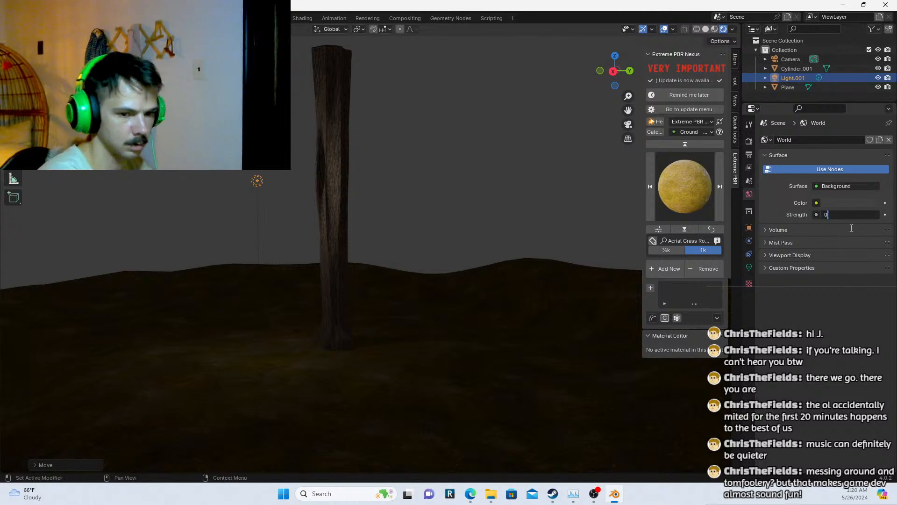
key(Return)
Lower the point light slightly beside the middle of the giant trunk
click(258, 182)
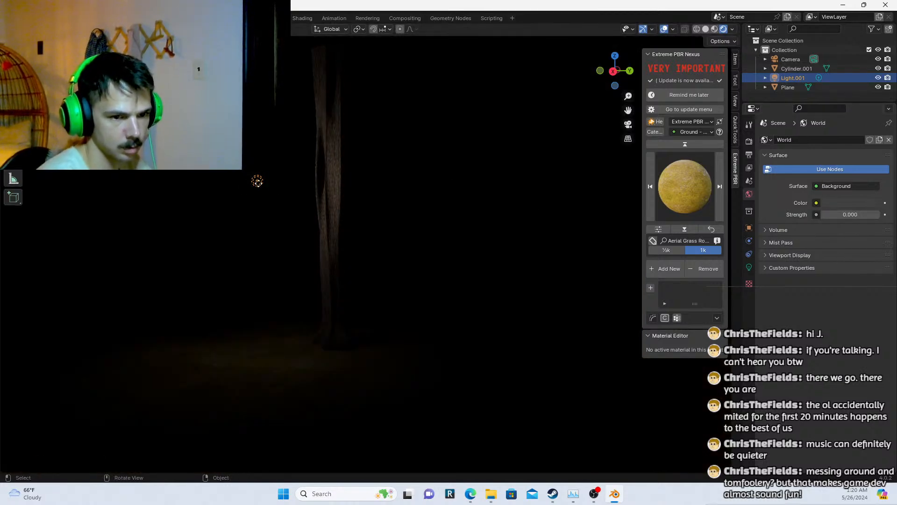
key(g)
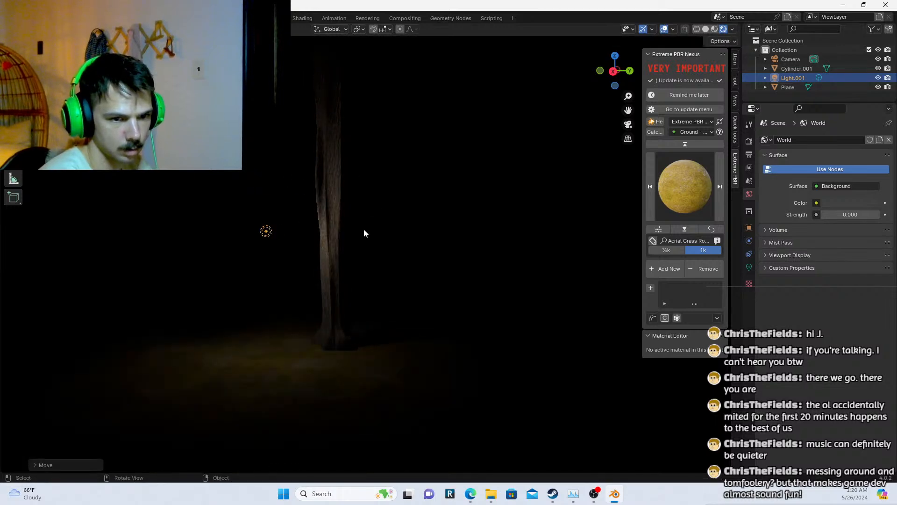
click(360, 204)
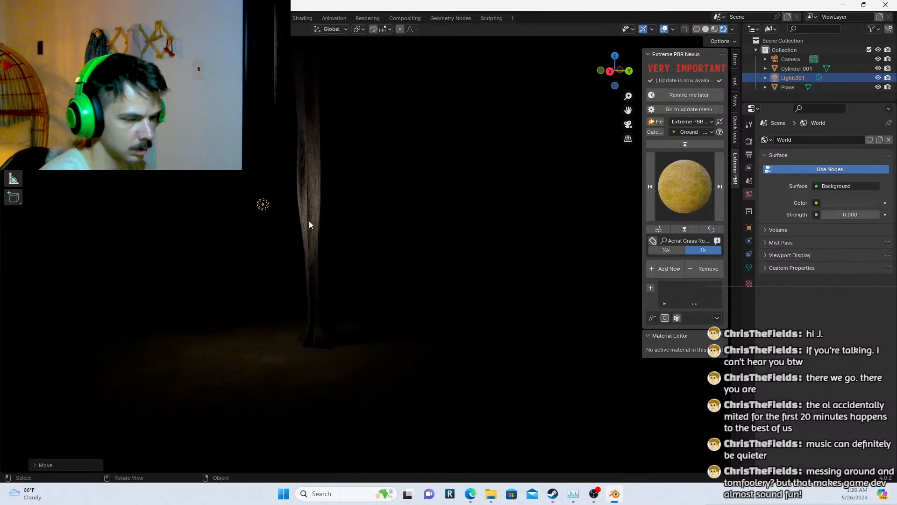
Set the point light's power to 10000 W
click(749, 267)
click(847, 203)
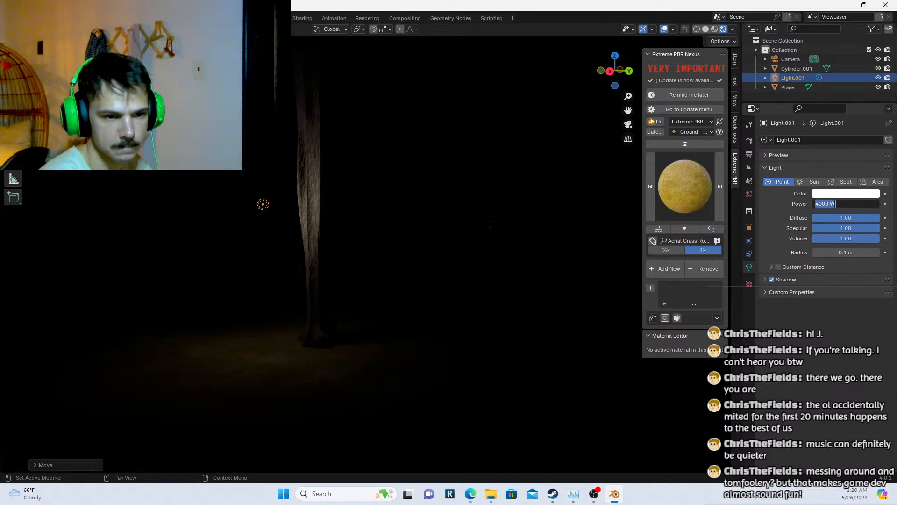
text(1)
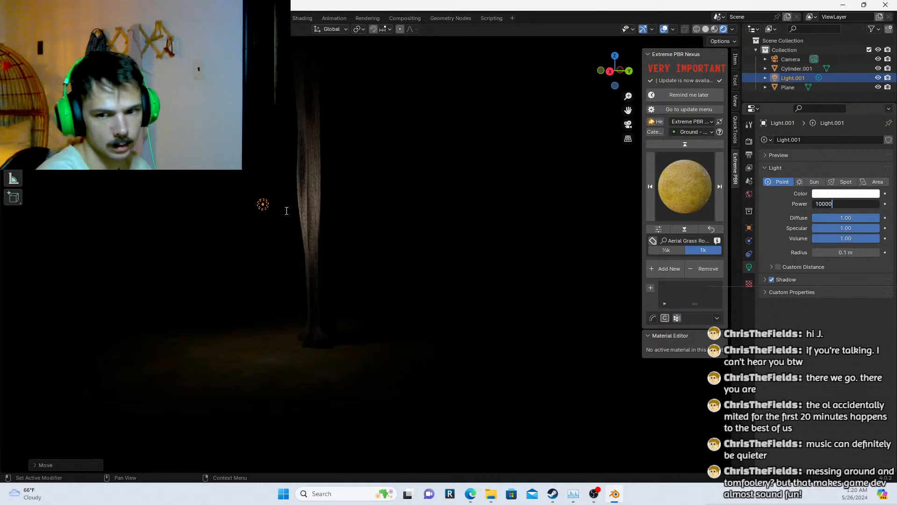
key(Return)
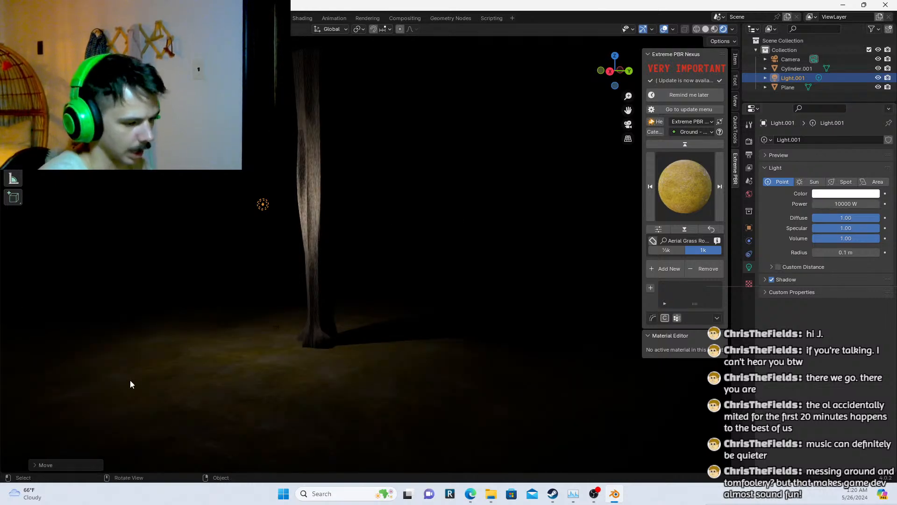
Move the point light higher and farther out from the trunk, and clear the selection
key(g)
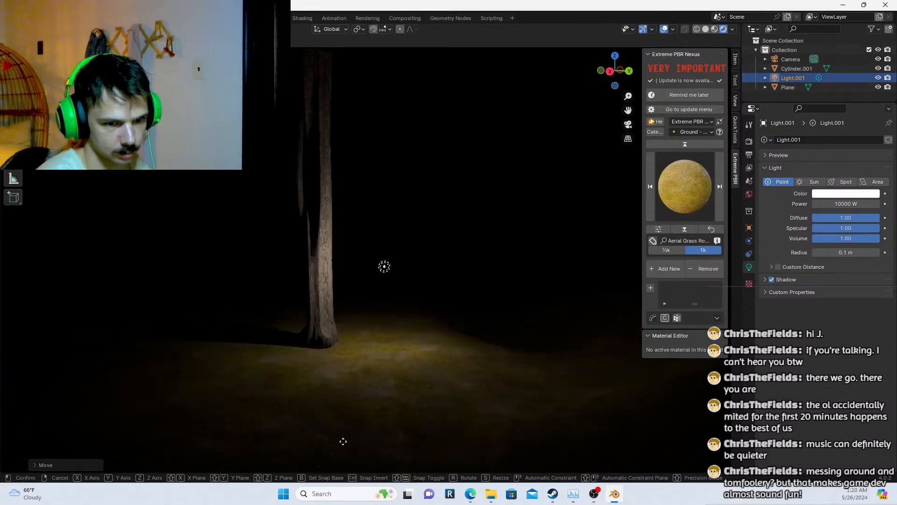
click(105, 354)
click(175, 378)
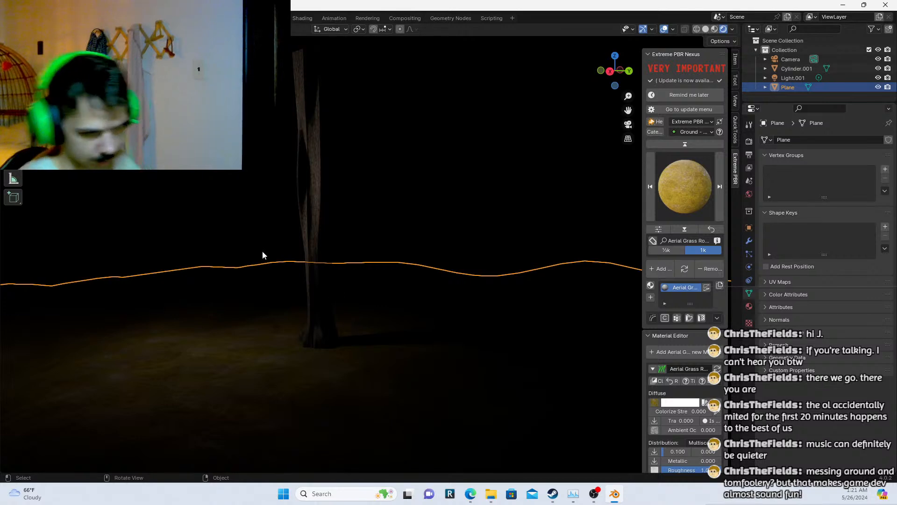
click(320, 235)
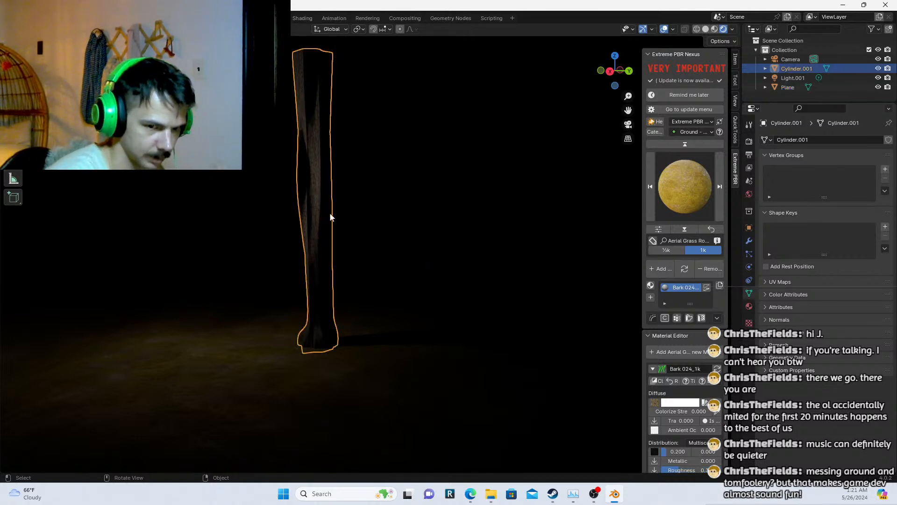
click(408, 177)
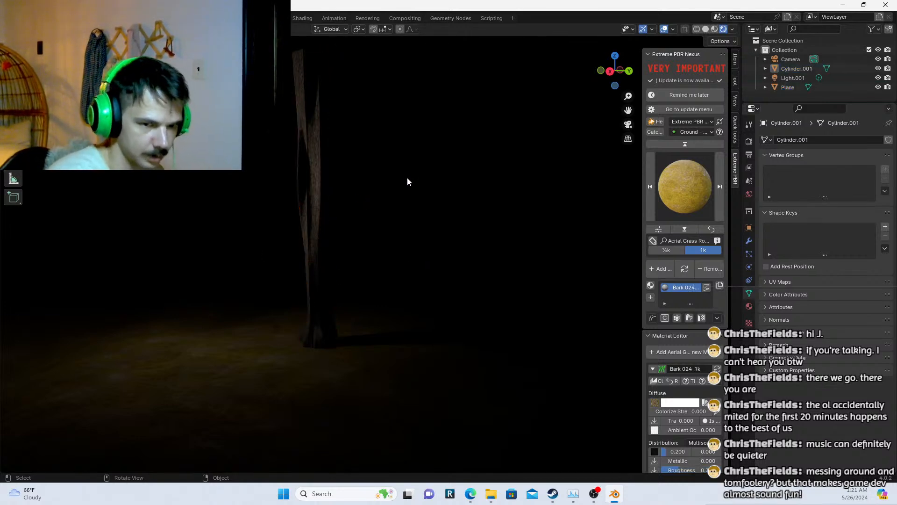
Duplicate the trunk, move the copy along the ground plane to one side of the original and rotate it
middle_drag(440, 184, 464, 186)
click(400, 191)
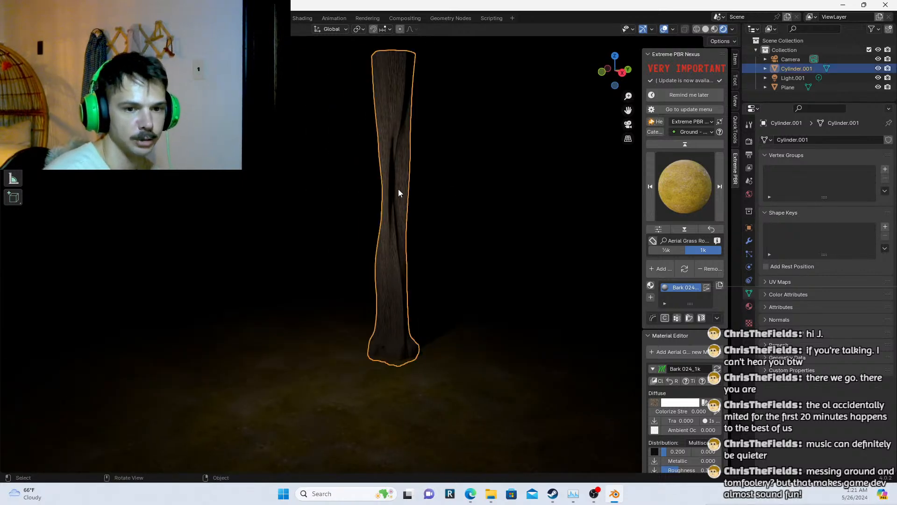
middle_drag(398, 189, 197, 224)
click(187, 207)
click(189, 346)
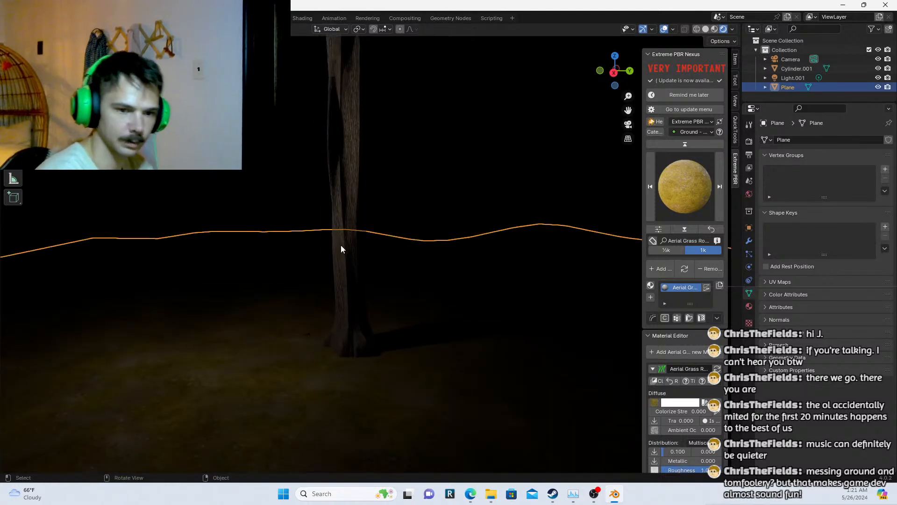
click(355, 231)
key(shift+d)
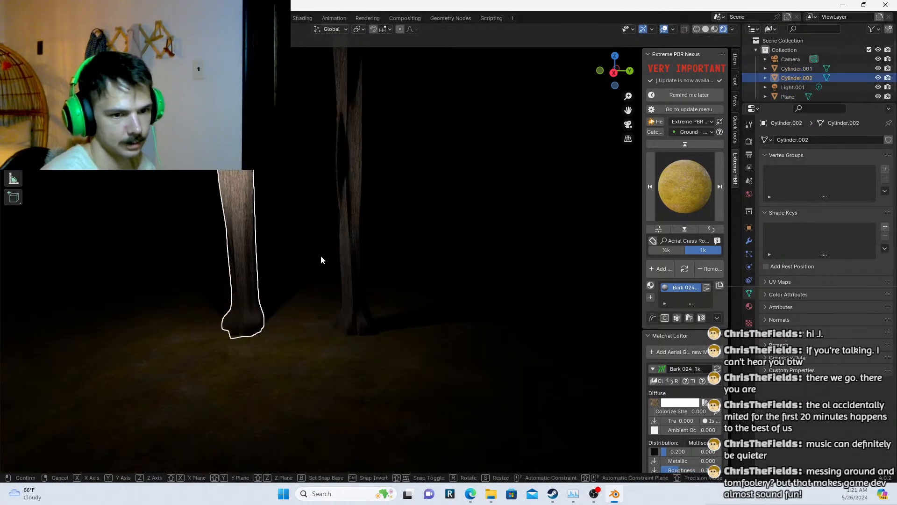
key(shift+z)
key(r)
click(323, 231)
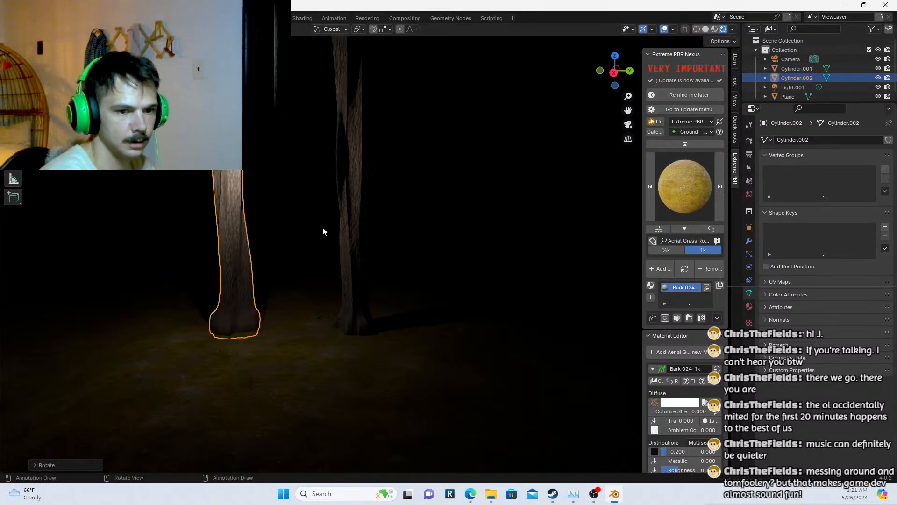
Duplicate the copied trunk to the other side of the original and check all three trunks in material preview
key(shift+d)
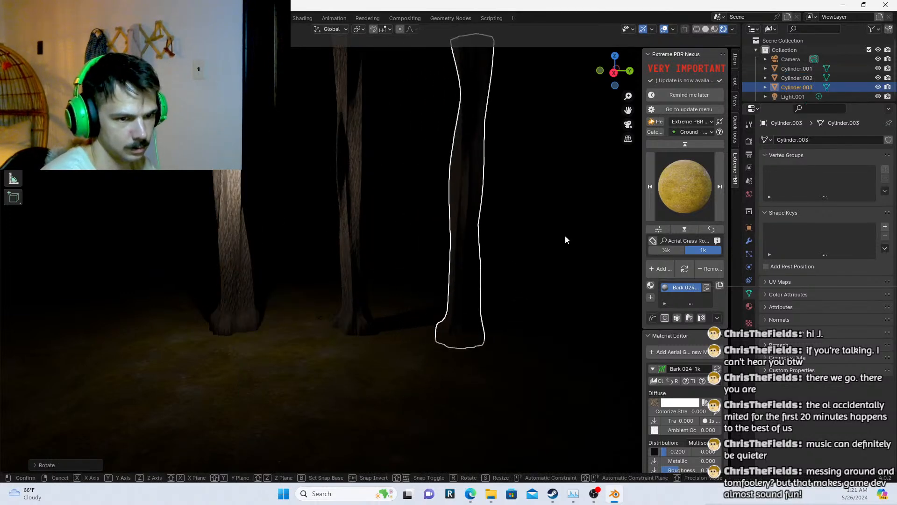
click(565, 238)
key(z)
click(541, 278)
scroll(482, 244, down, 5)
click(506, 205)
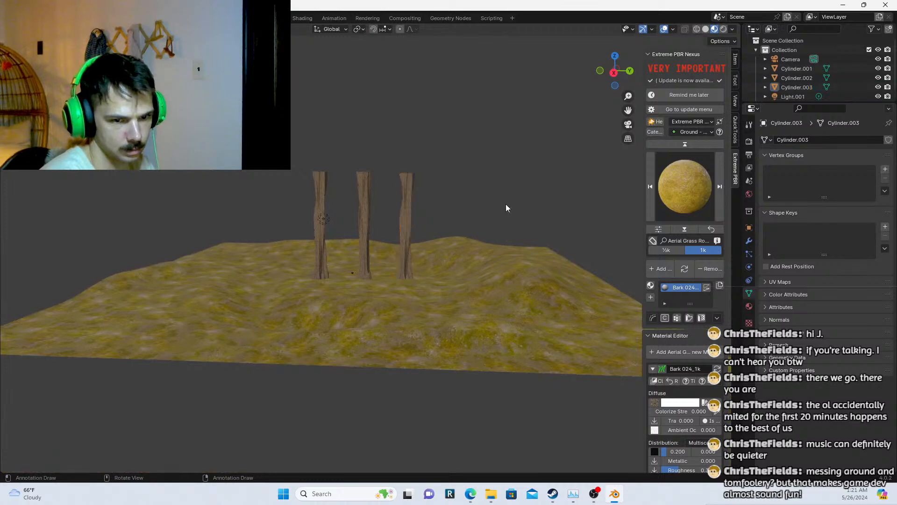
scroll(507, 206, up, 4)
click(724, 29)
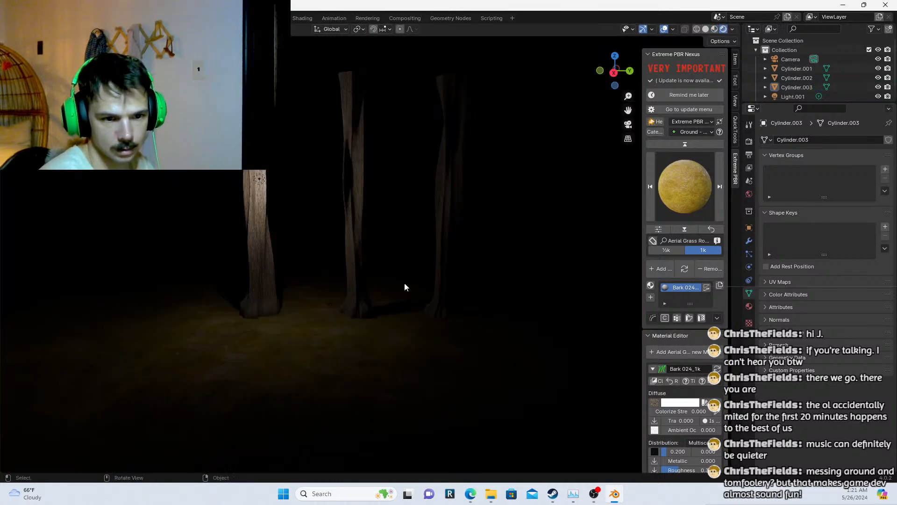
Assign the Moss 002 material at 1k resolution to all faces of the ground plane
click(378, 360)
click(692, 186)
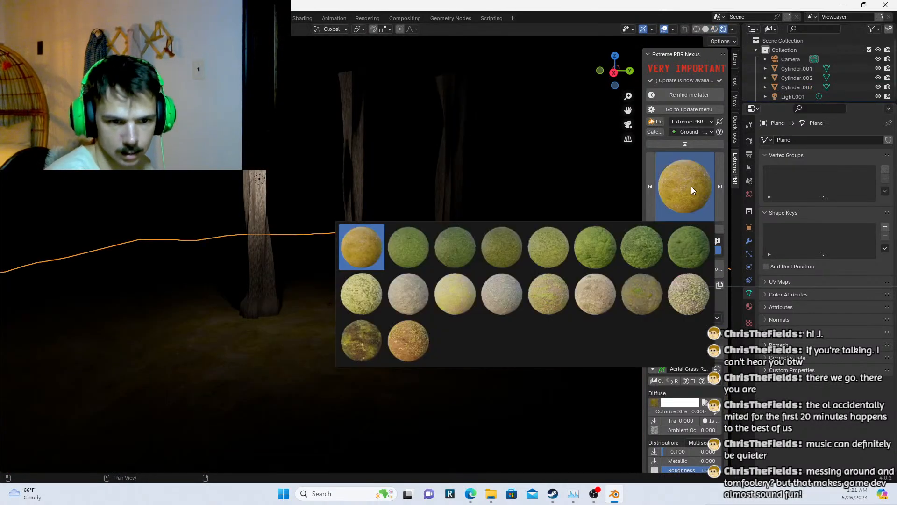
click(346, 339)
key(Tab)
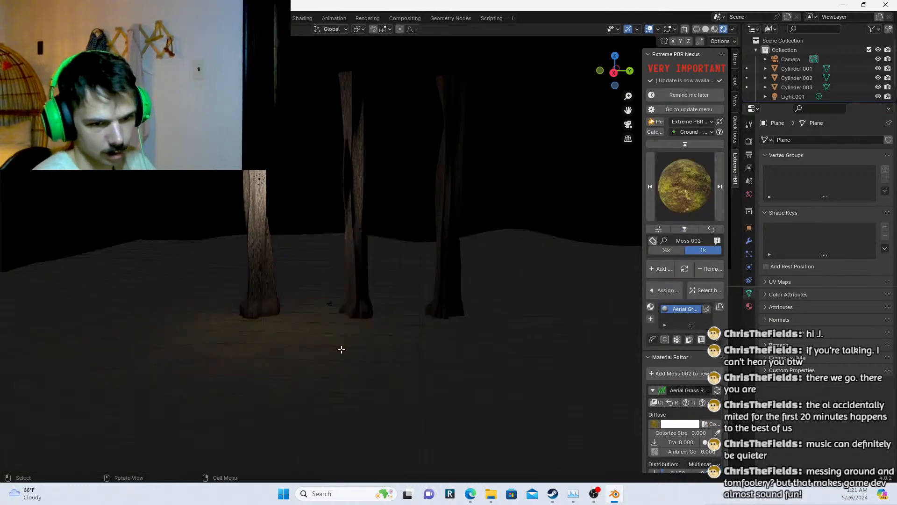
key(a)
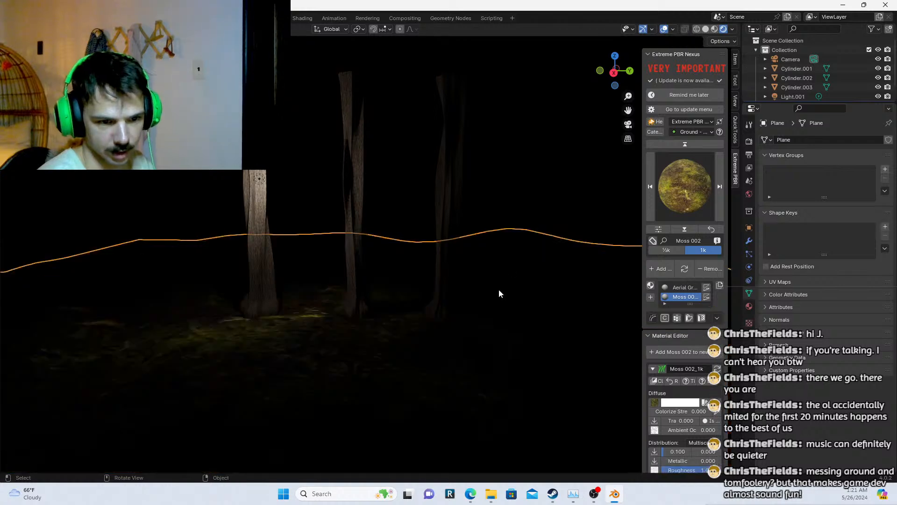
Set the ground moss material's uniform scale to 12.6, clear the selection and check the texture up close
scroll(685, 395, down, 5)
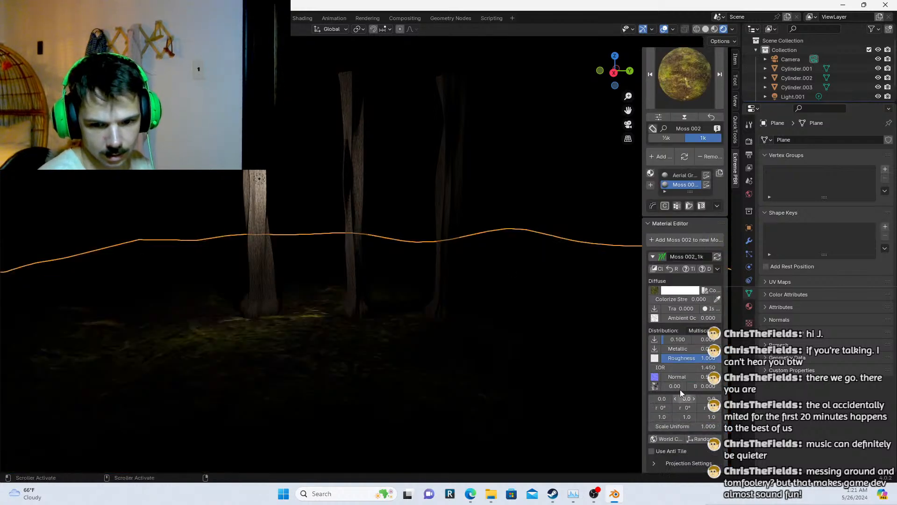
drag(701, 425, 790, 426)
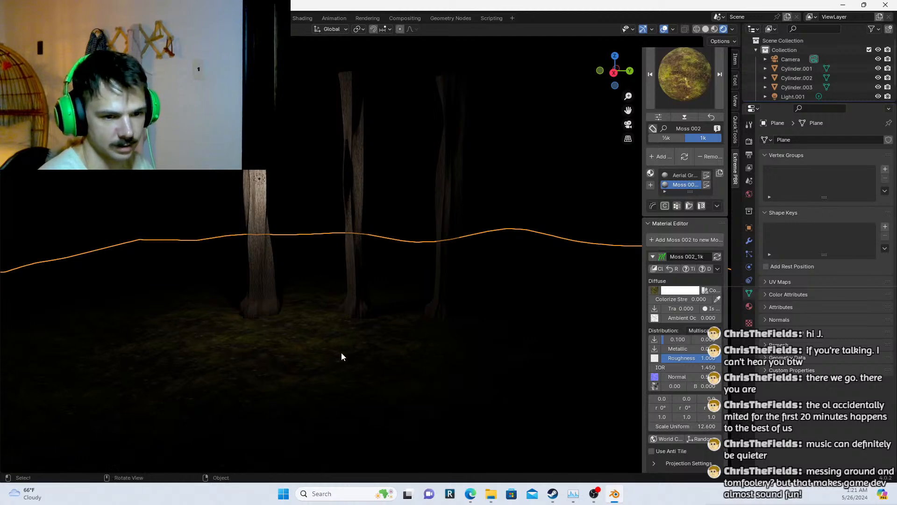
key(alt+a)
scroll(222, 215, up, 5)
scroll(220, 219, down, 7)
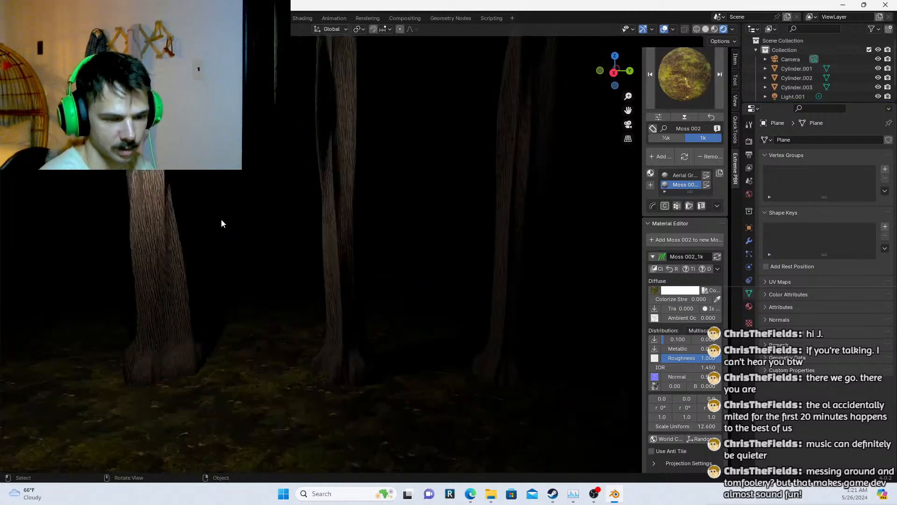
scroll(238, 253, up, 2)
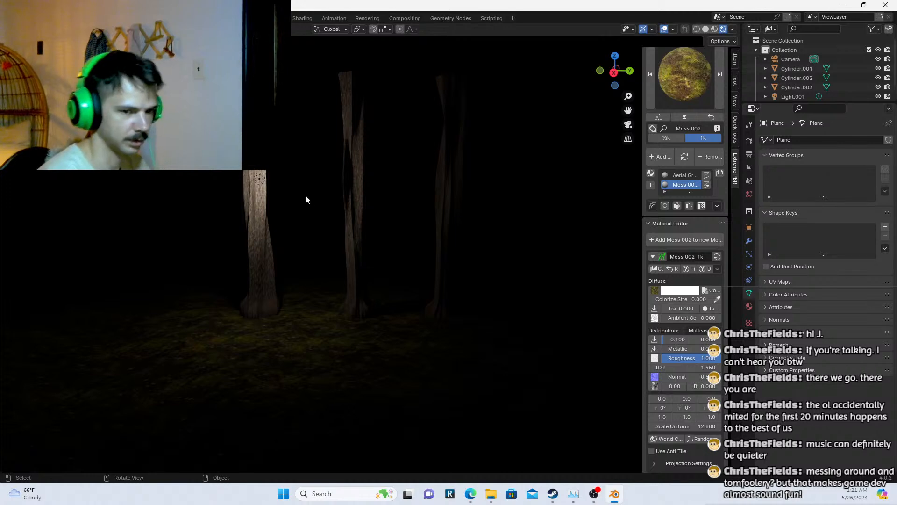
Delete the point light beside the trunk
click(253, 176)
click(254, 177)
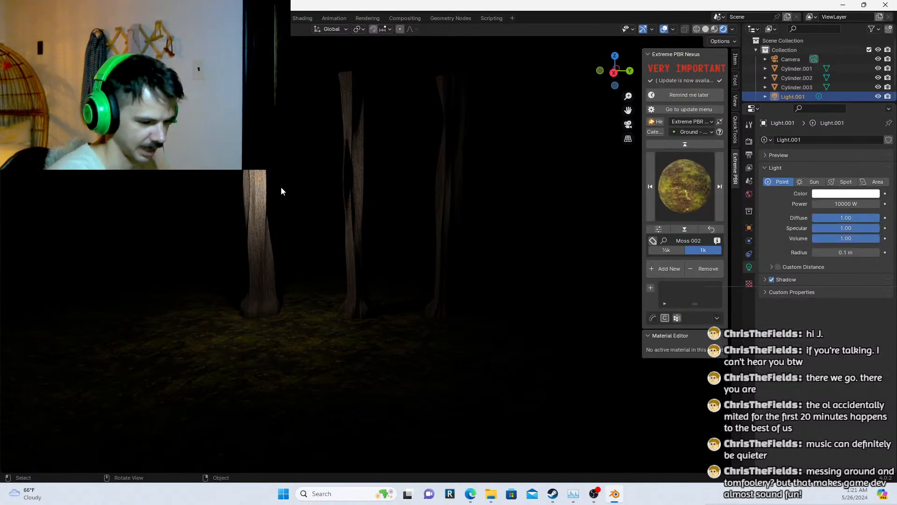
key(Delete)
Add an area light, raise it between the trunks and tilt it diagonally toward the ground
key(shift+a)
mouse_move(281, 187)
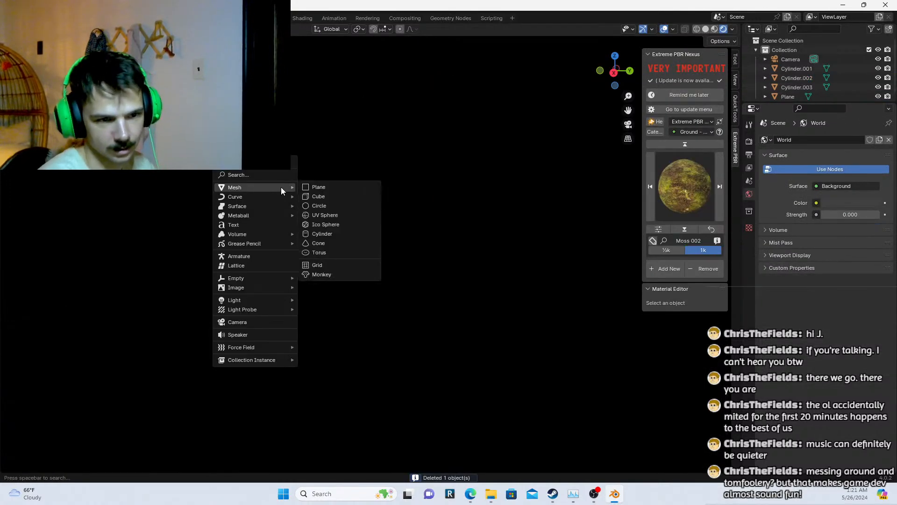
mouse_move(273, 300)
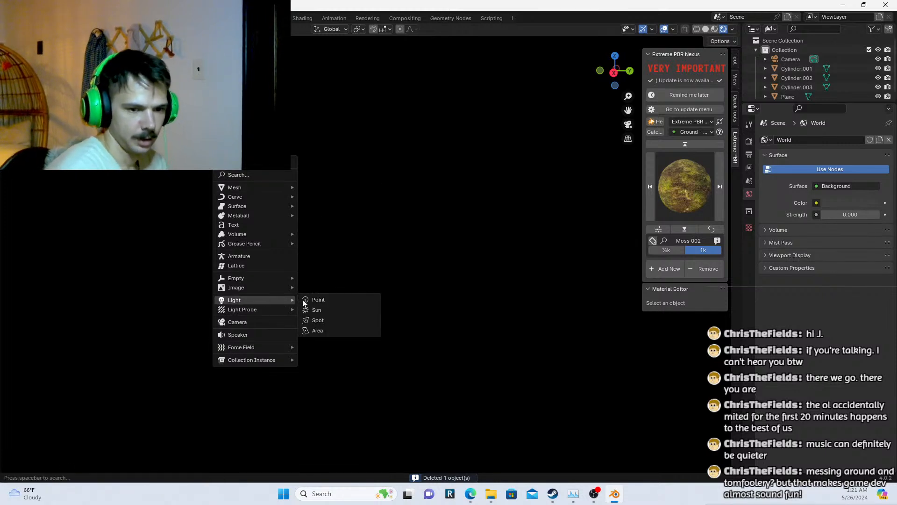
click(338, 330)
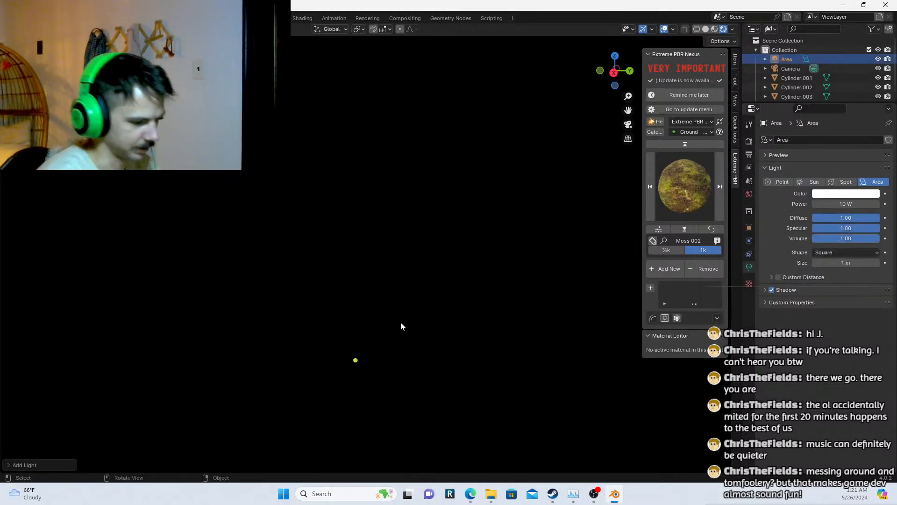
key(g)
click(267, 206)
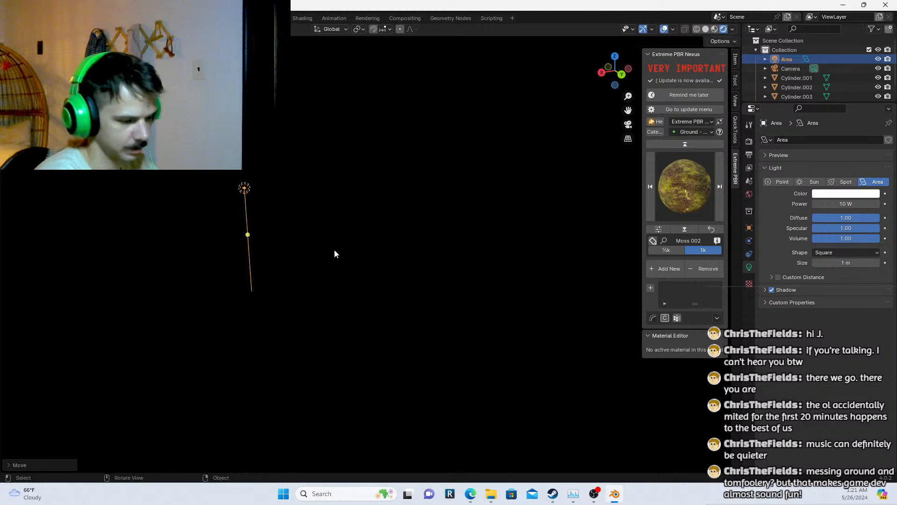
key(r)
click(333, 270)
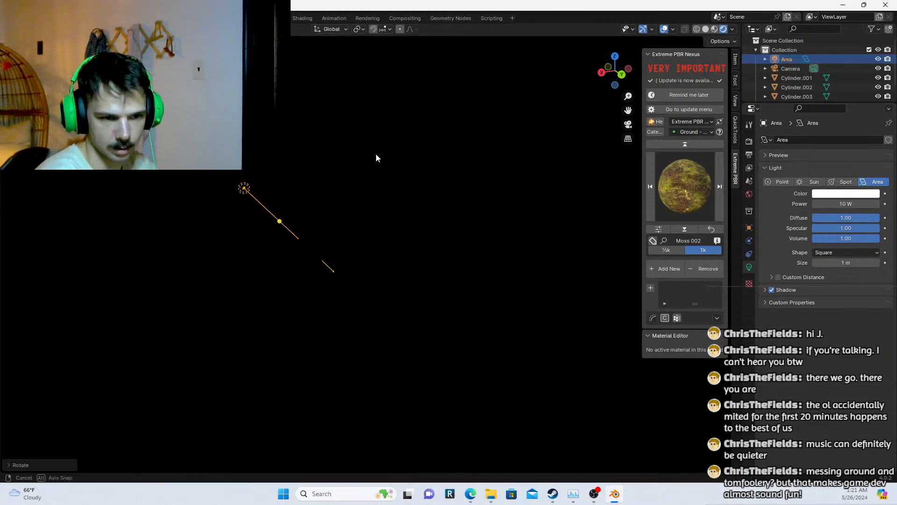
Set the area light's power to 24000 W
middle_drag(376, 153, 550, 176)
click(840, 204)
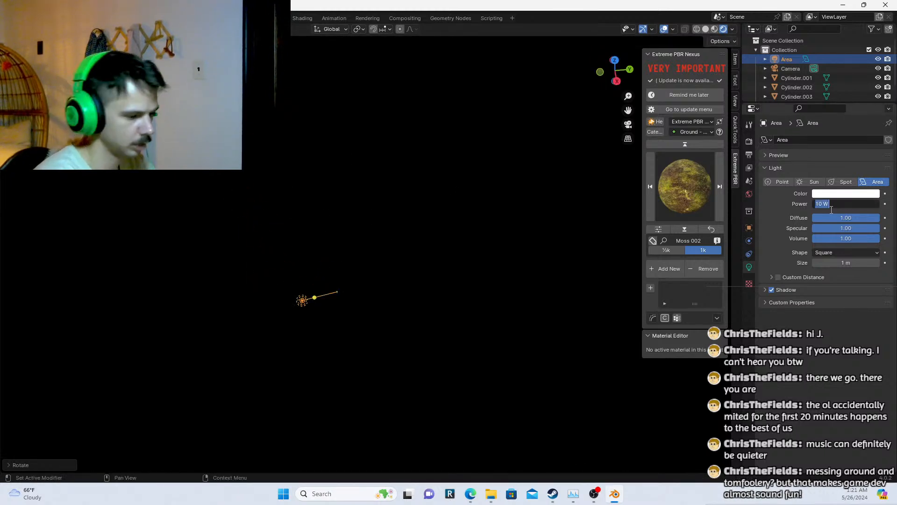
text(24000)
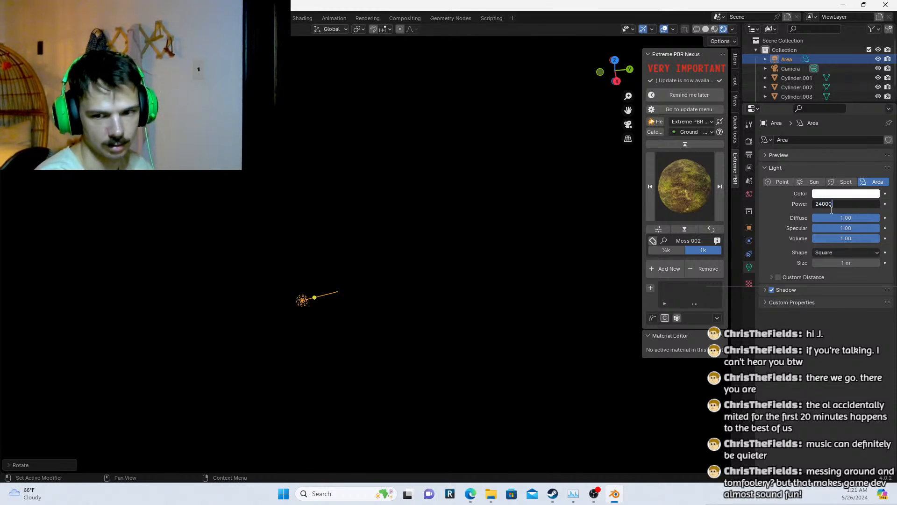
key(Return)
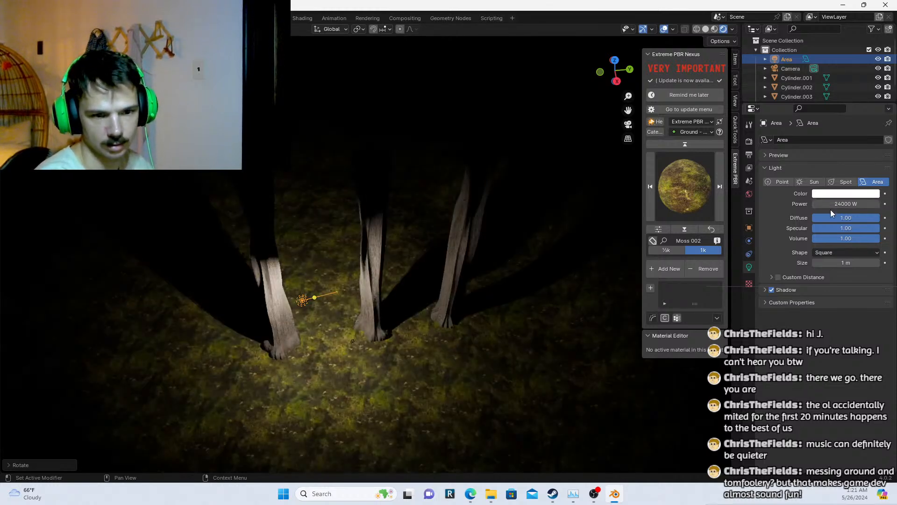
Move the area light out beside the row of trunks and rotate it slightly about the Z axis
scroll(473, 262, down, 2)
middle_drag(469, 271, 432, 238)
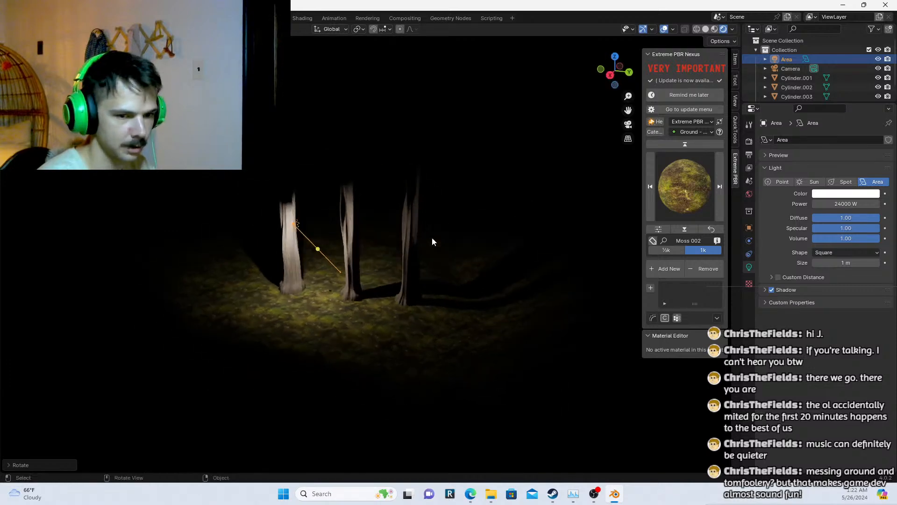
key(g)
click(341, 220)
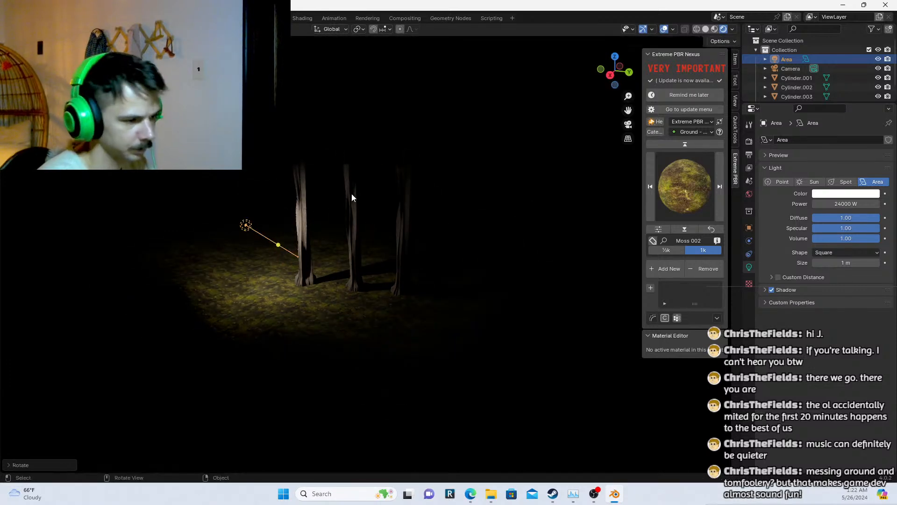
scroll(350, 206, up, 2)
key(r)
key(z)
click(344, 146)
scroll(339, 168, down, 4)
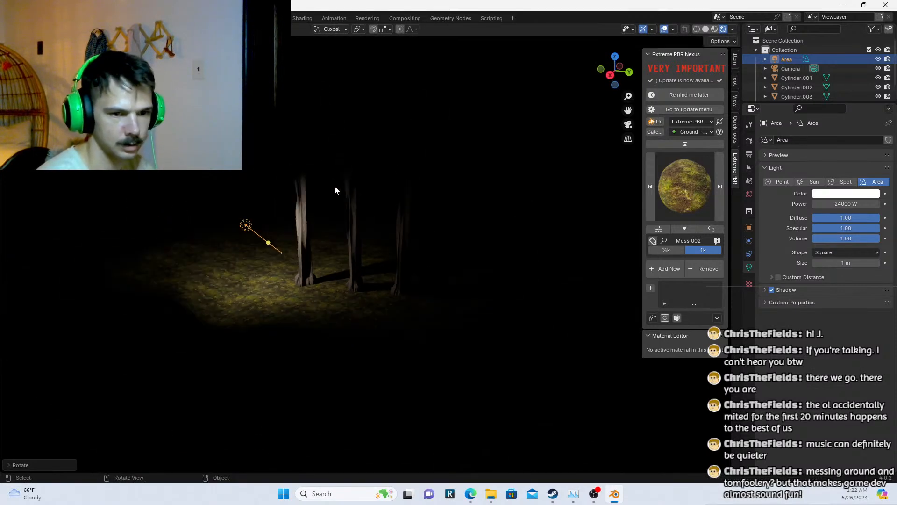
Move the area light farther away from the trunks so it shines on them diagonally from above
middle_drag(335, 186, 222, 181)
key(g)
click(275, 253)
middle_drag(276, 252, 371, 261)
scroll(375, 273, up, 2)
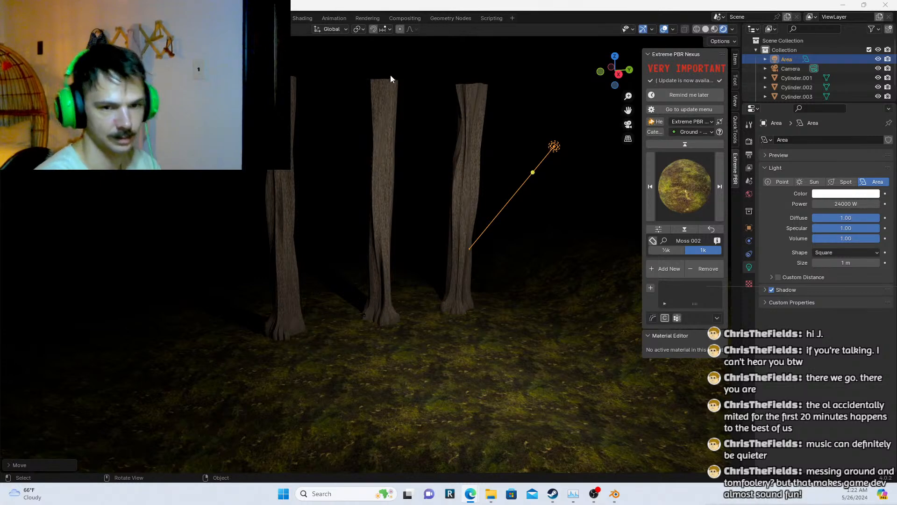
Delete the two duplicated trunks on either side of the original
click(466, 136)
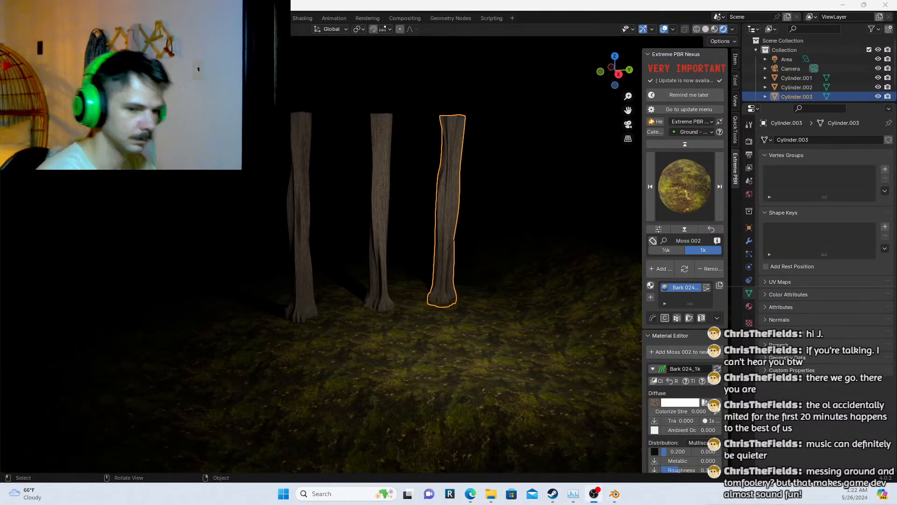
click(299, 154)
key(Delete)
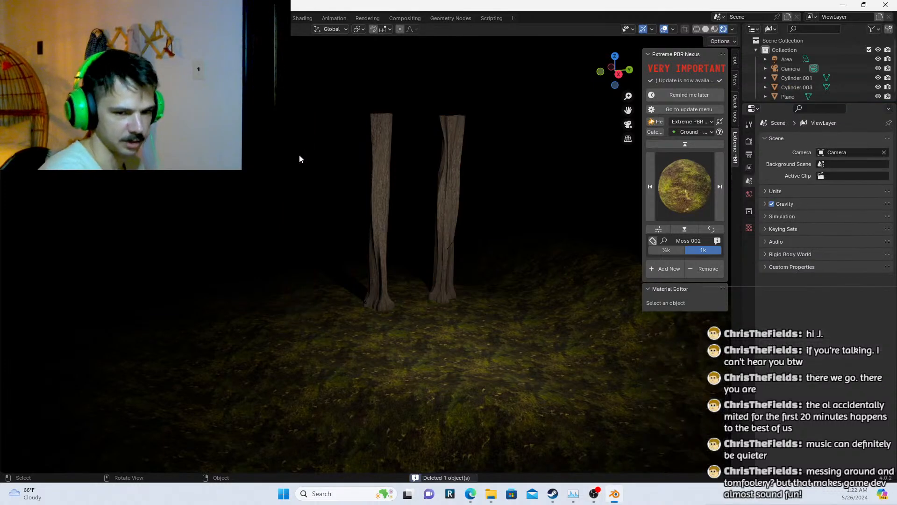
click(456, 147)
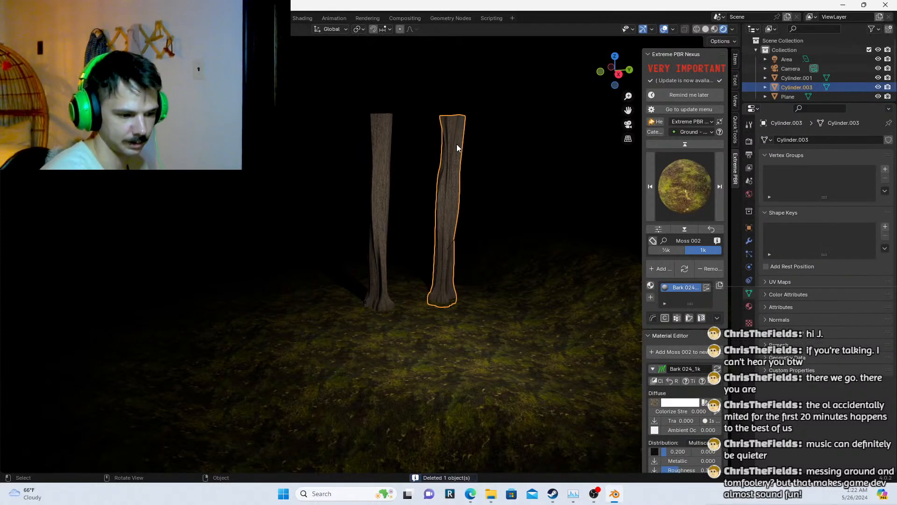
key(Delete)
Examine the original trunk and the mossy ground under the area light from near and far
scroll(292, 310, down, 5)
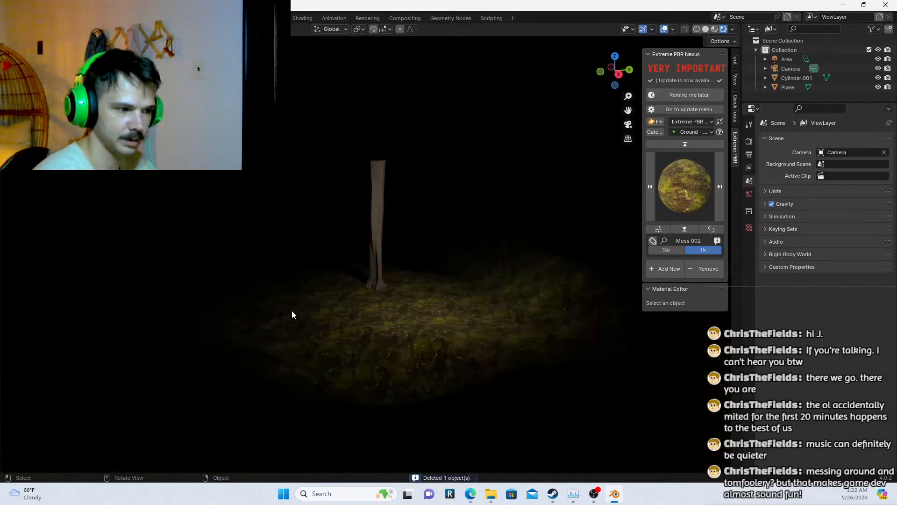
click(302, 358)
scroll(411, 324, up, 3)
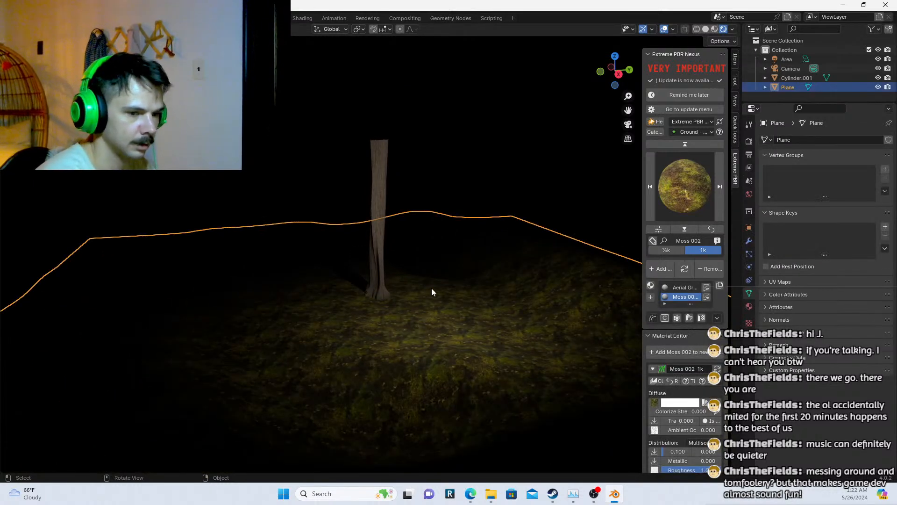
scroll(428, 194, up, 4)
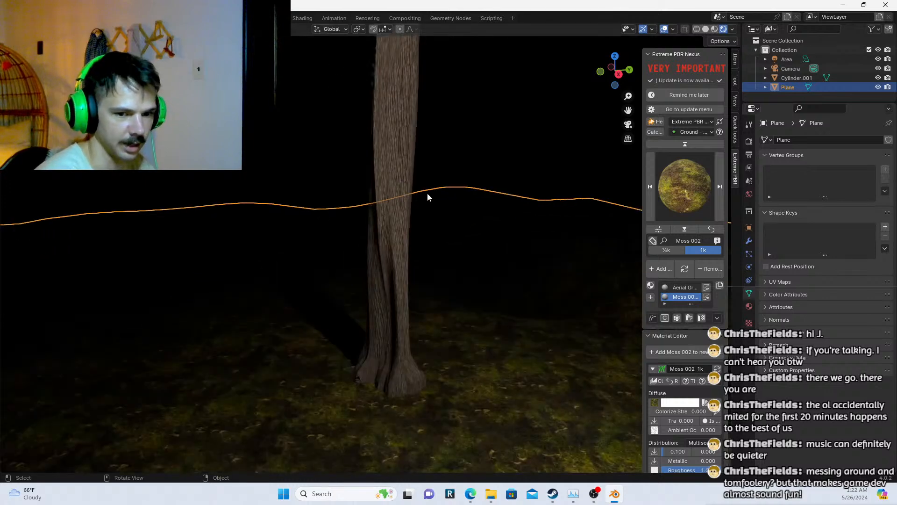
click(399, 153)
middle_drag(388, 147, 448, 198)
scroll(433, 203, up, 1)
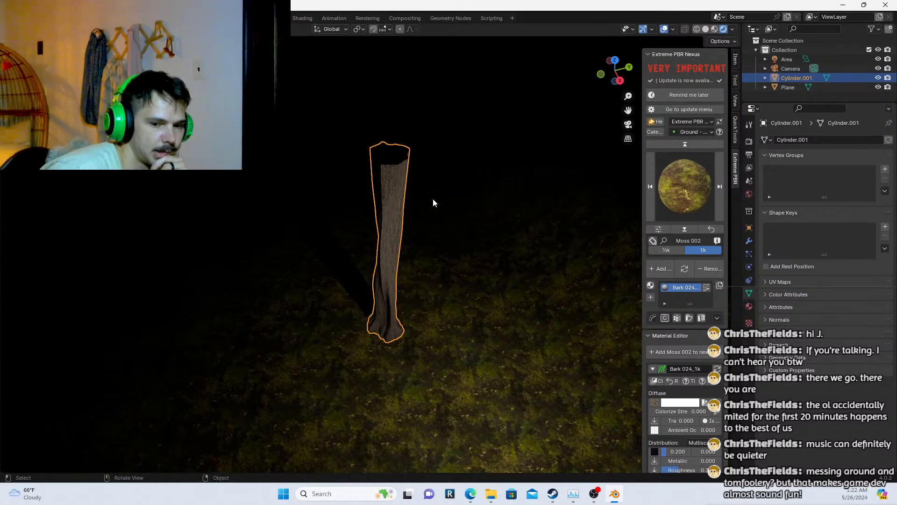
scroll(431, 202, down, 4)
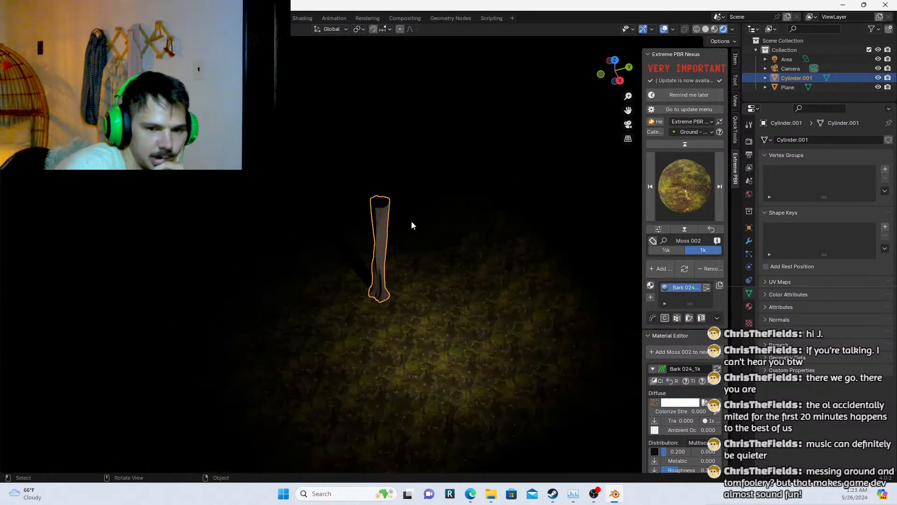
Add a mesh cylinder at the base of the trunk and move it onto the open moss beside it
middle_drag(411, 221, 313, 231)
scroll(393, 204, up, 5)
scroll(313, 231, down, 5)
key(shift+a)
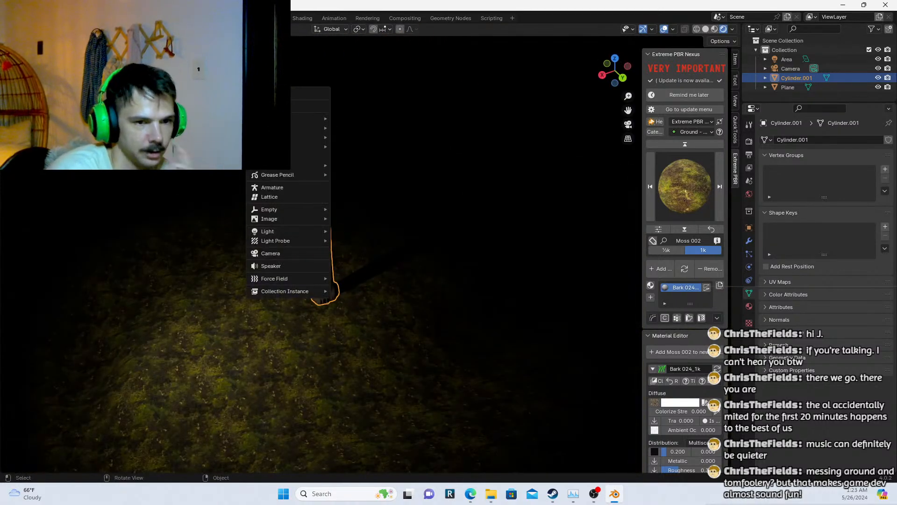
mouse_move(323, 119)
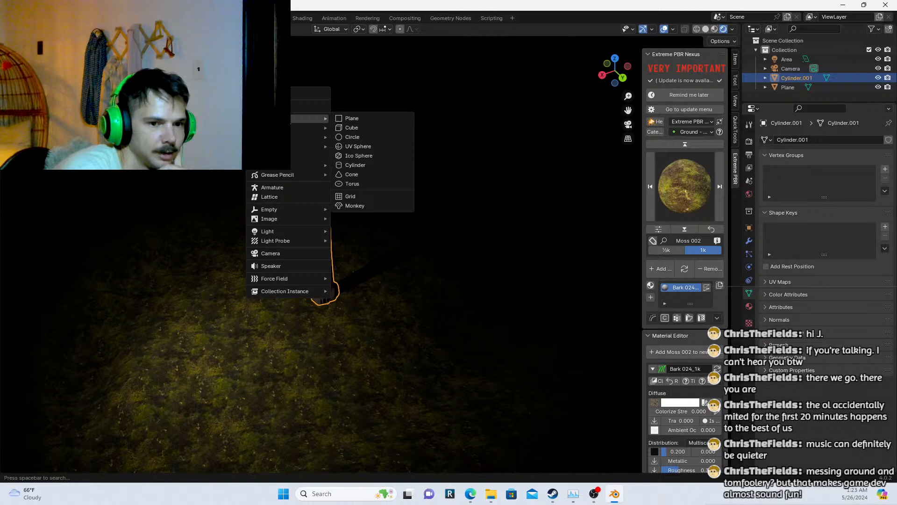
click(350, 167)
scroll(346, 178, up, 3)
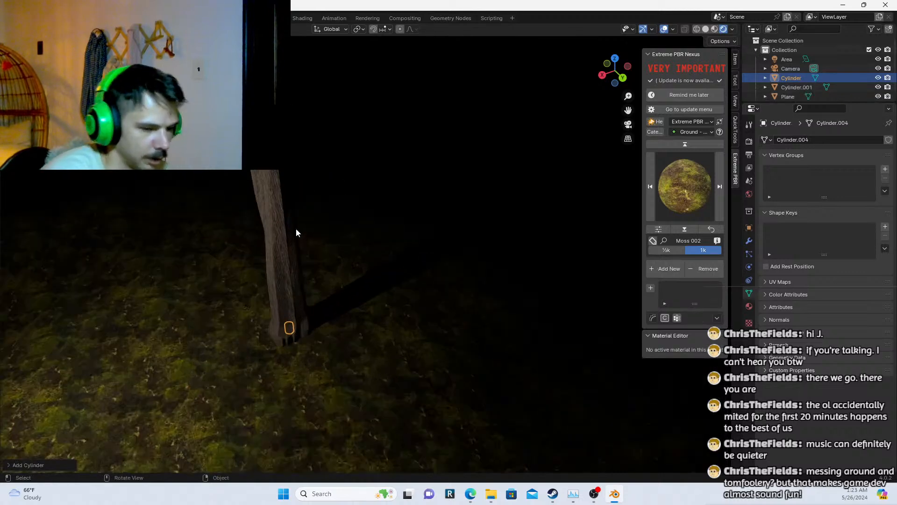
key(g)
click(178, 228)
key(KP_Decimal)
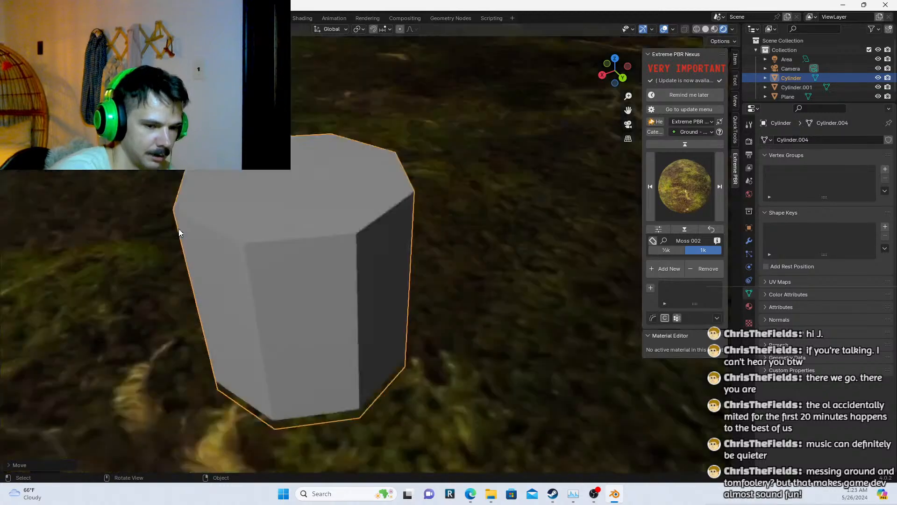
Scale the new cylinder up uniformly and show the scene in solid shading
scroll(309, 107, down, 10)
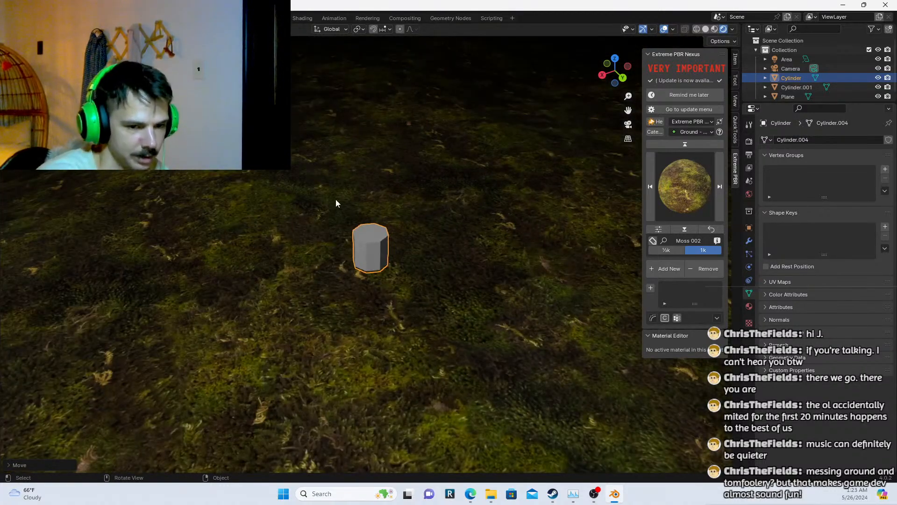
scroll(335, 202, down, 3)
key(s)
click(442, 204)
key(z)
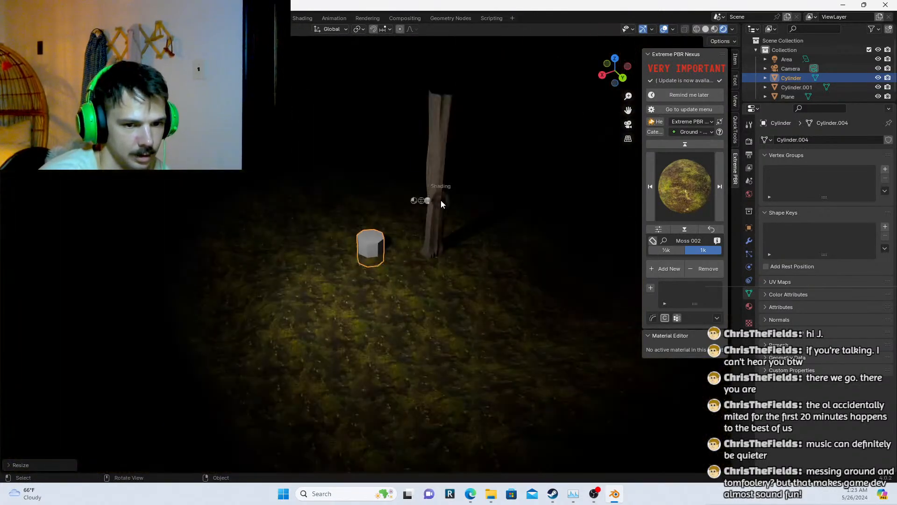
click(603, 199)
Stretch the cylinder along Z into a tall column and raise it so its base meets the ground
middle_drag(458, 200, 435, 200)
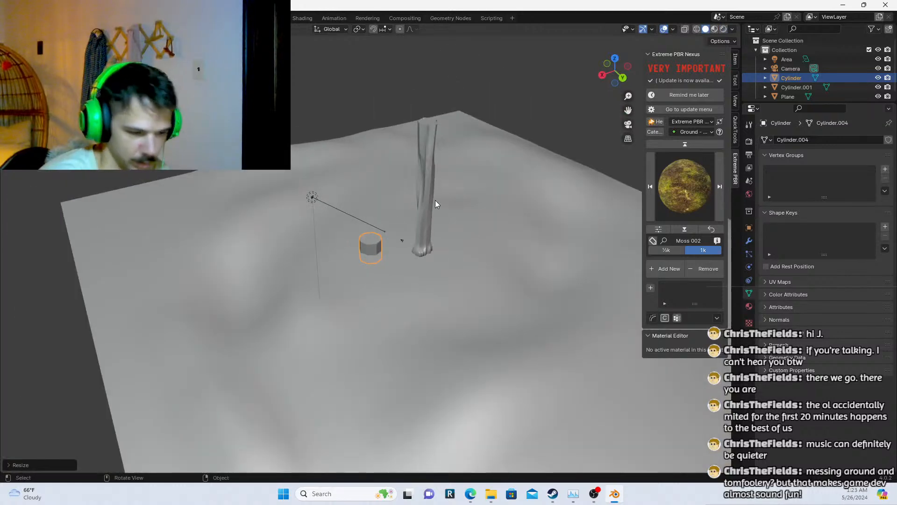
key(s)
key(z)
click(189, 173)
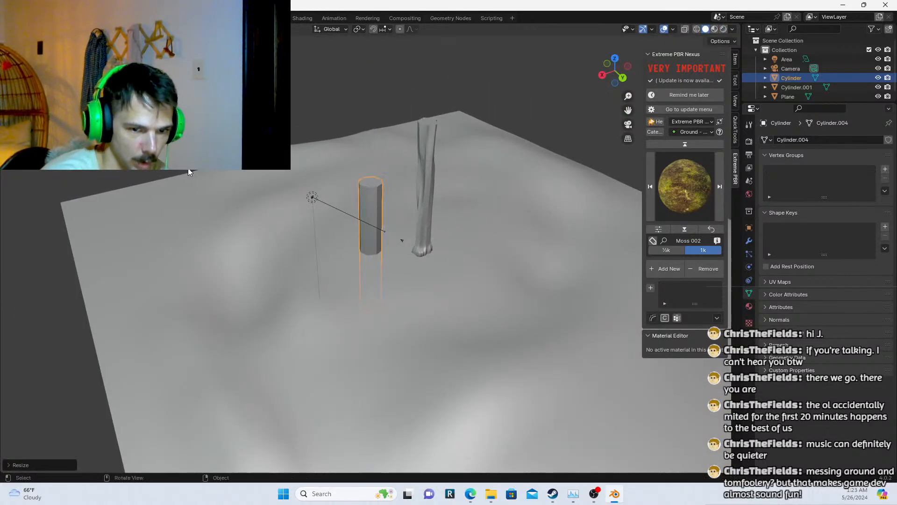
key(g)
key(z)
click(189, 108)
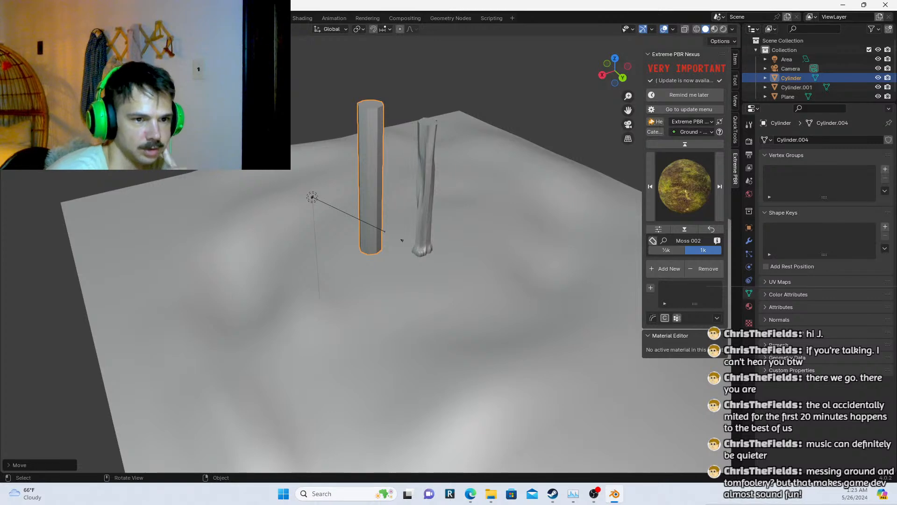
Compare the plain column with the sculpted trunk from ground level and close up
middle_drag(378, 171, 350, 219)
scroll(371, 144, up, 4)
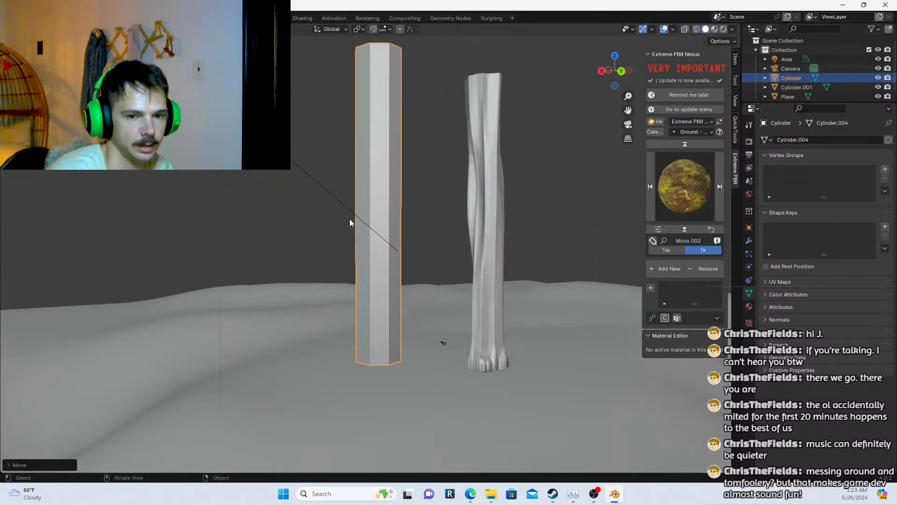
mouse_move(412, 229)
middle_down()
mouse_move(438, 234)
mouse_move(364, 242)
mouse_move(418, 240)
middle_up()
click(436, 255)
scroll(437, 257, up, 5)
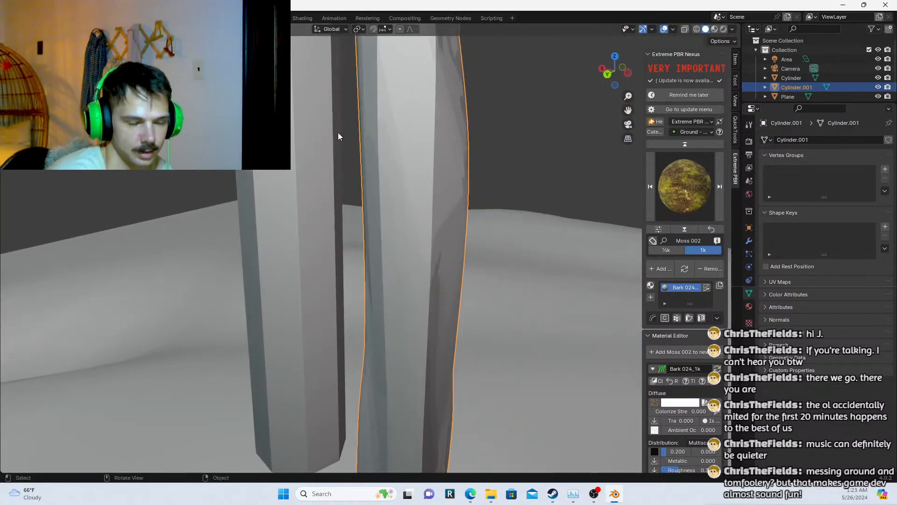
Switch to the Layout workspace and inspect the bark trunk beside the grey column in rendered shading from near and far
key(ctrl+Page_Up)
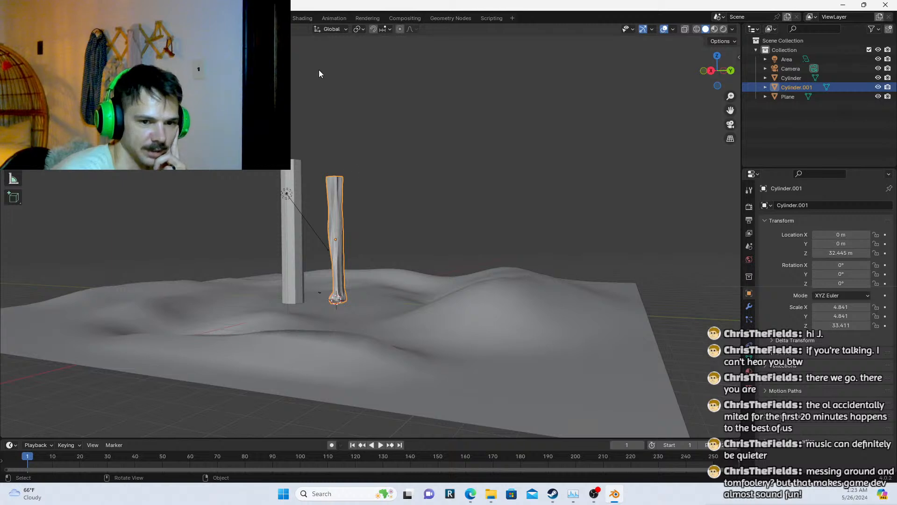
scroll(342, 158, up, 7)
middle_drag(342, 158, 570, 105)
click(723, 29)
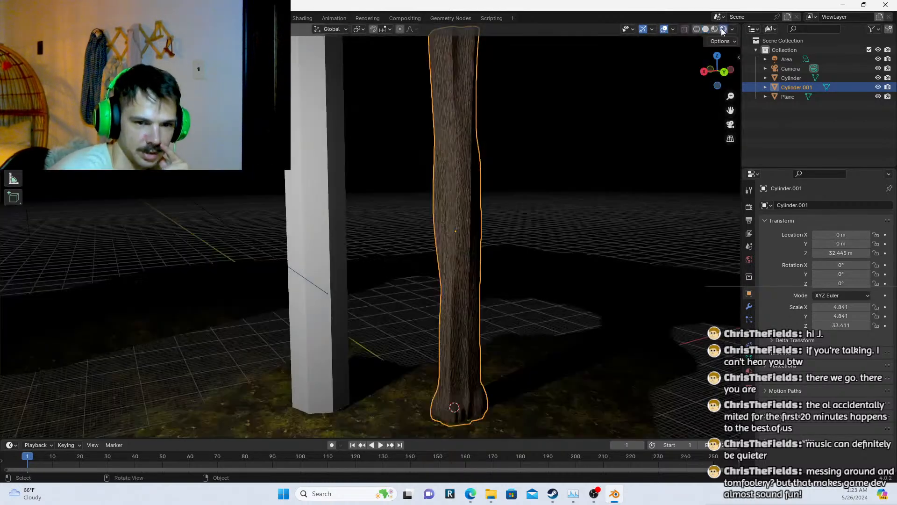
click(531, 162)
middle_drag(570, 242, 456, 190)
click(456, 190)
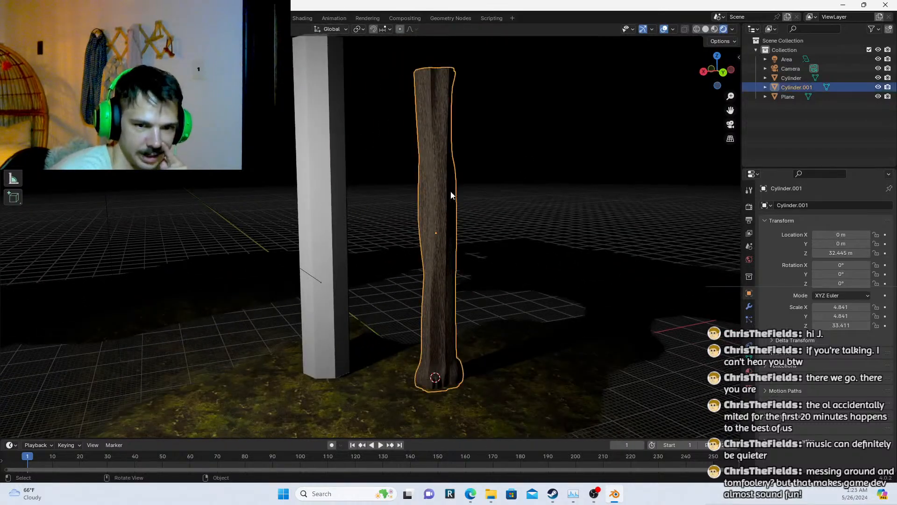
key(KP_Decimal)
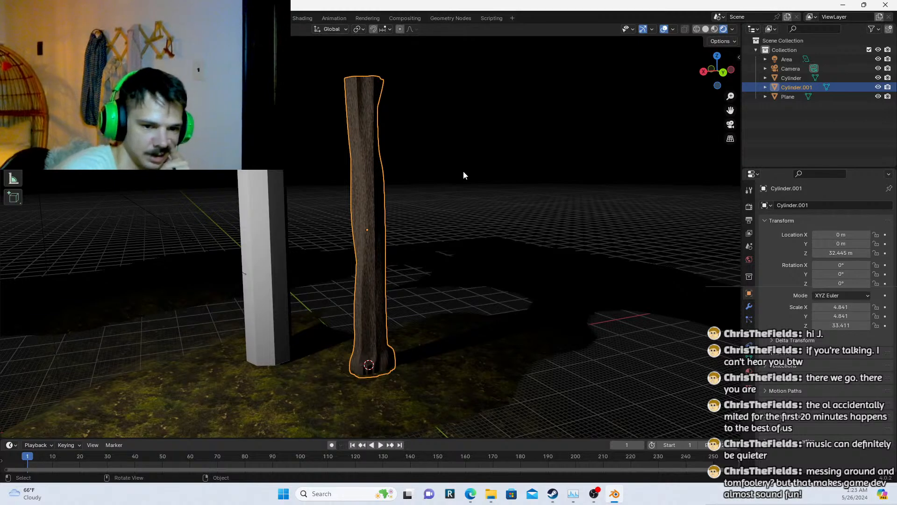
scroll(471, 164, up, 3)
click(473, 166)
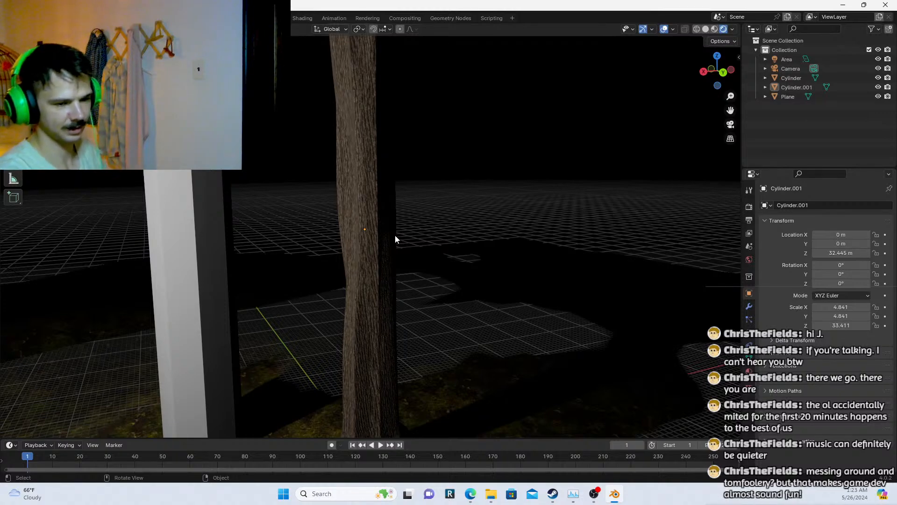
scroll(395, 239, down, 4)
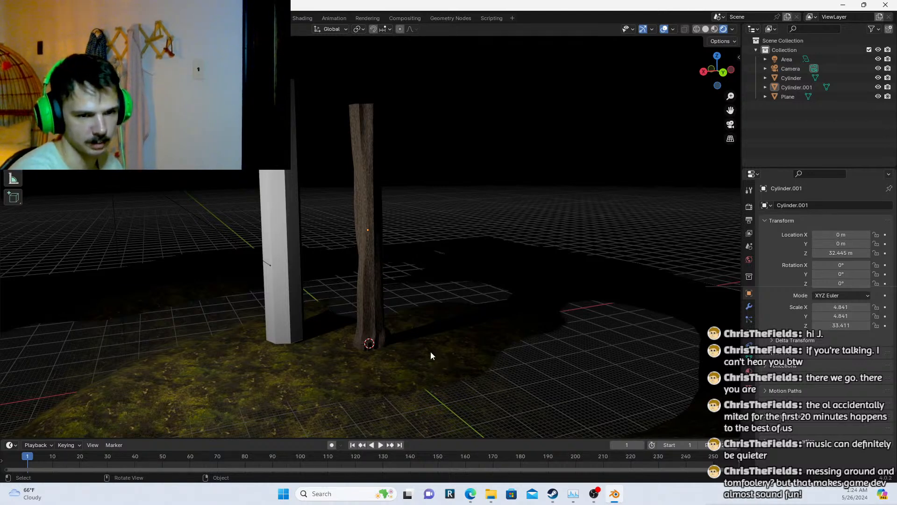
Start a new default scene and discard the unsaved changes to the tree scene
click(370, 274)
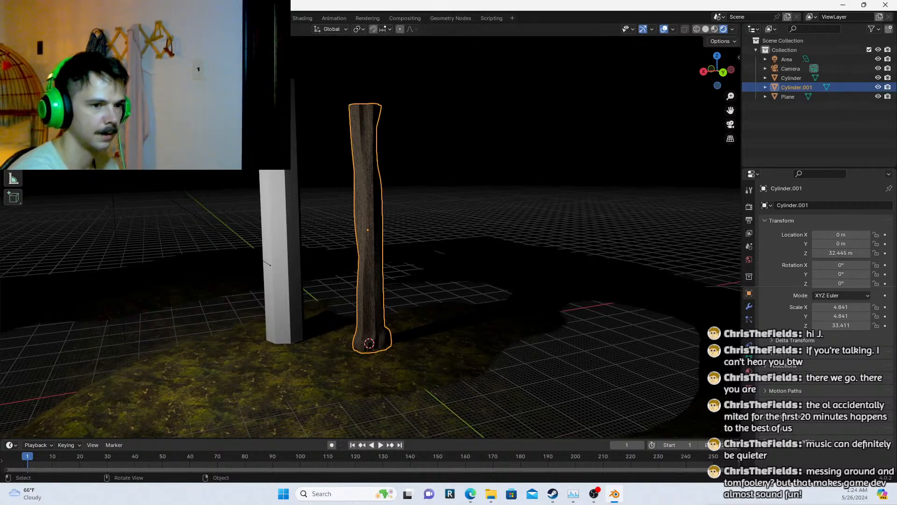
click(23, 18)
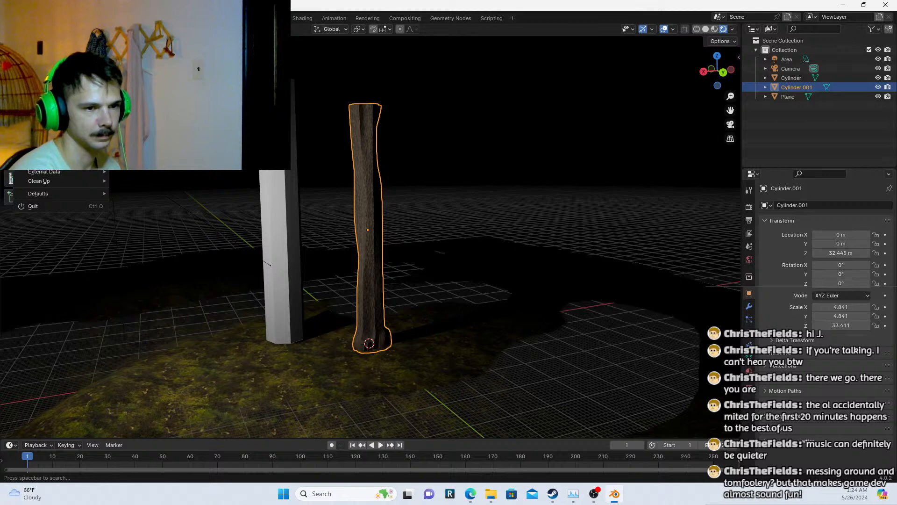
click(24, 17)
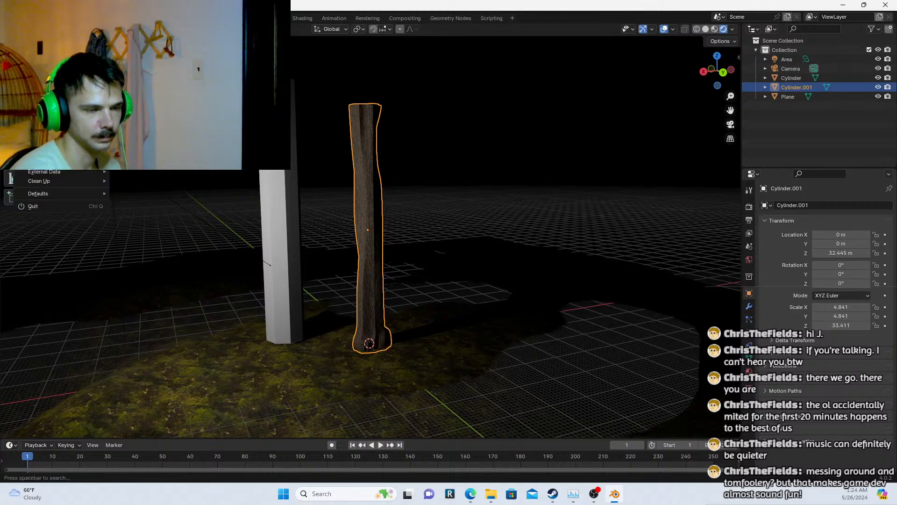
click(24, 18)
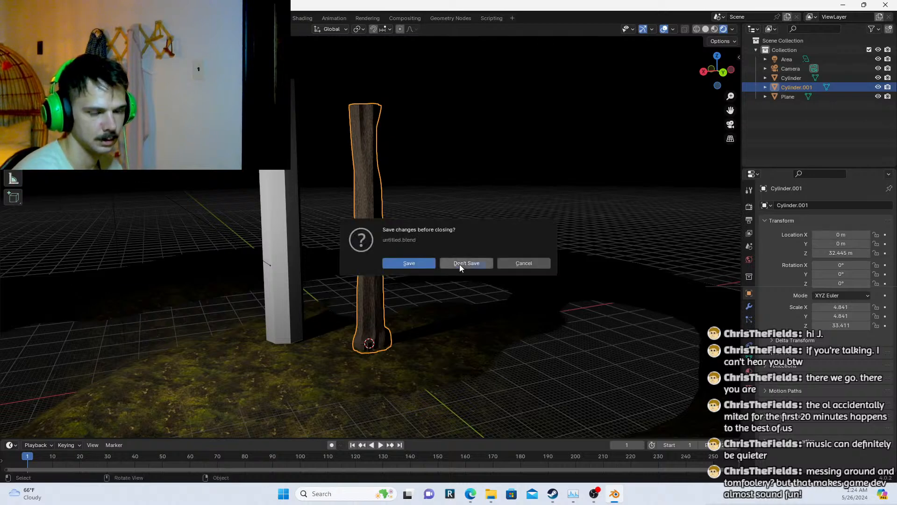
click(460, 265)
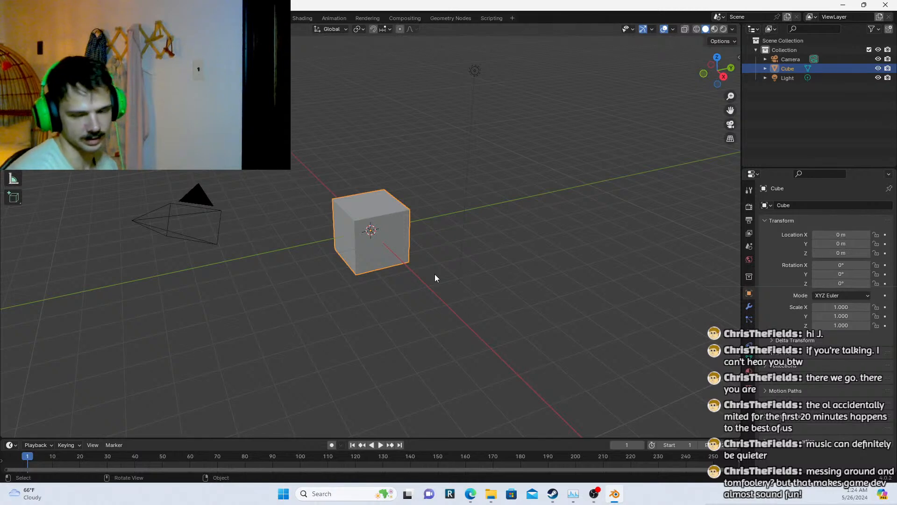
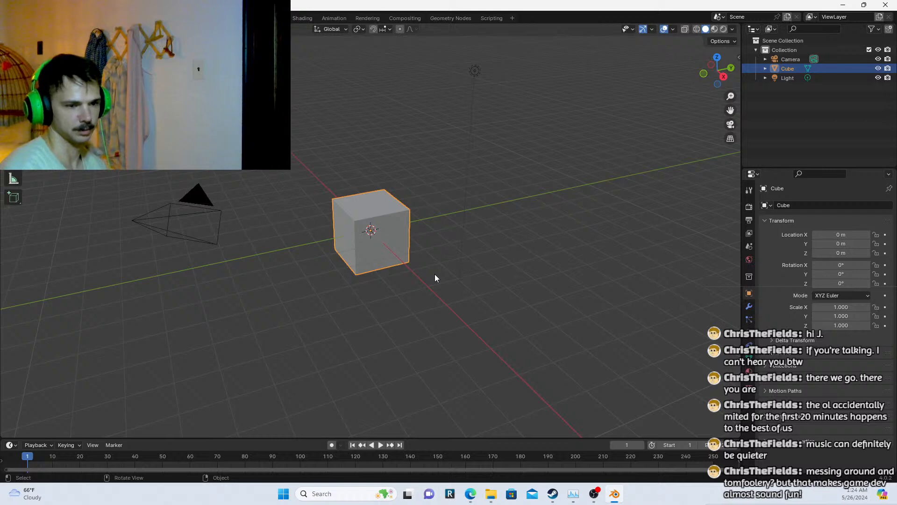
Move the default camera farther away from the cube
scroll(439, 145, down, 7)
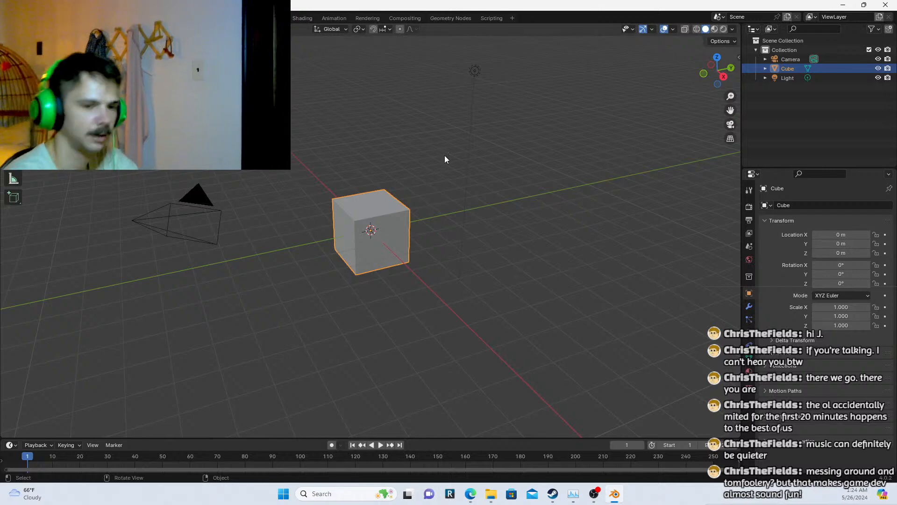
scroll(405, 197, up, 3)
click(302, 234)
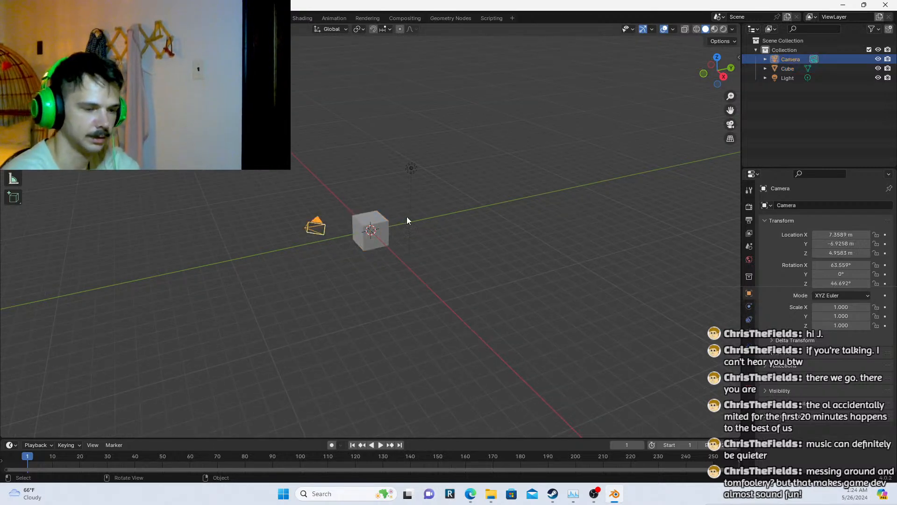
middle_drag(407, 217, 320, 182)
key(g)
click(228, 122)
click(370, 229)
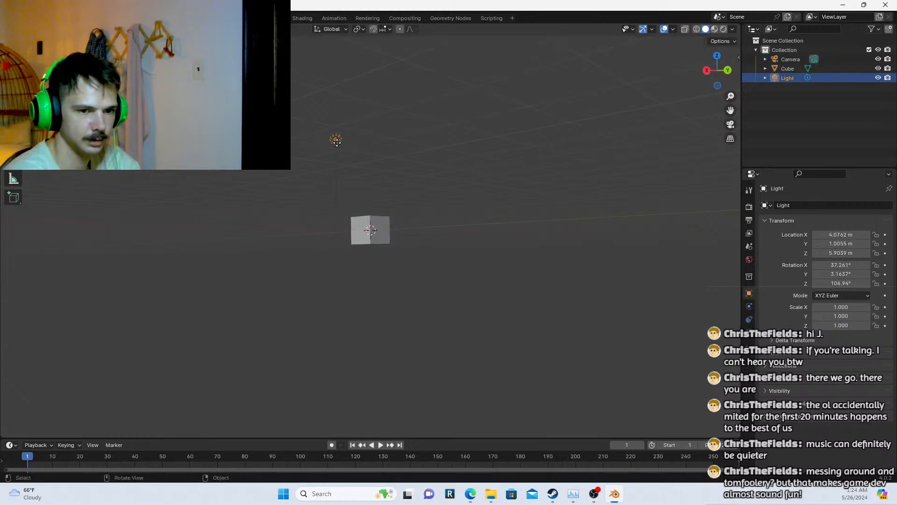
middle_drag(370, 229, 397, 212)
key(s)
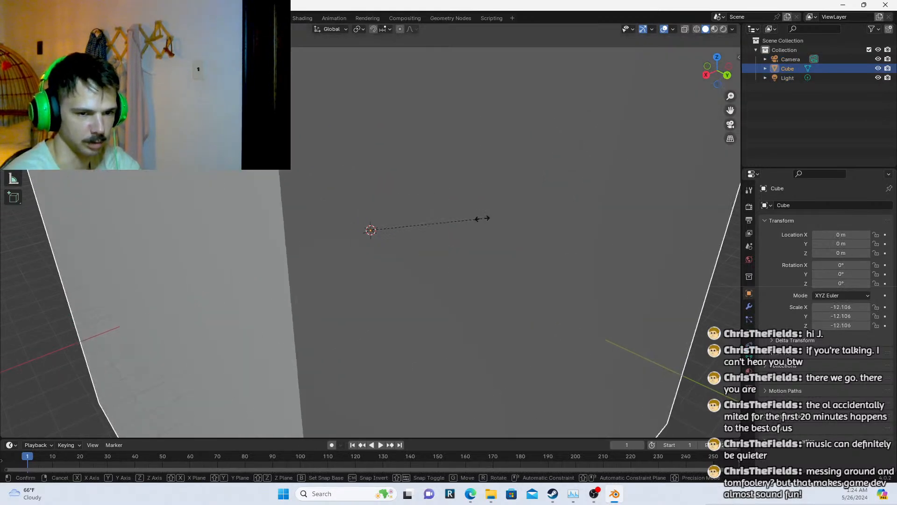
key(Escape)
scroll(451, 85, up, 3)
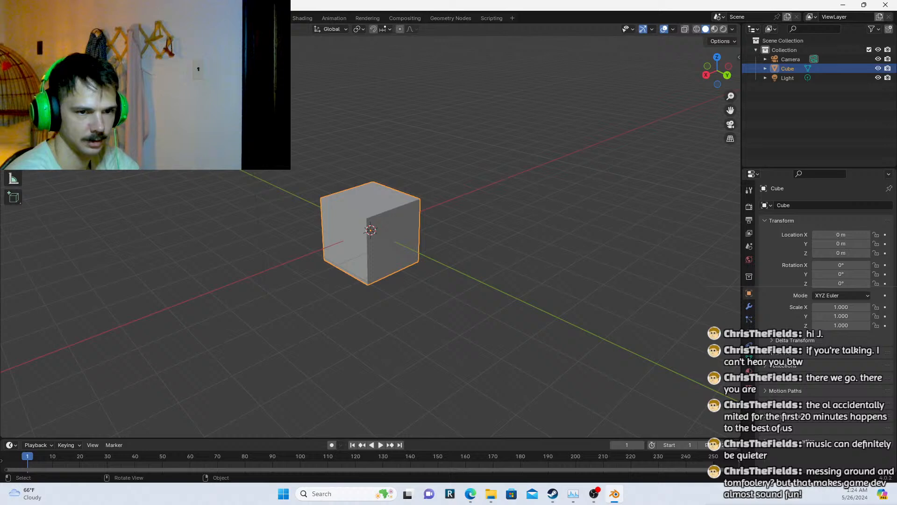
Open the Shading workspace for the cube's material and reposition its Principled BSDF node
click(297, 18)
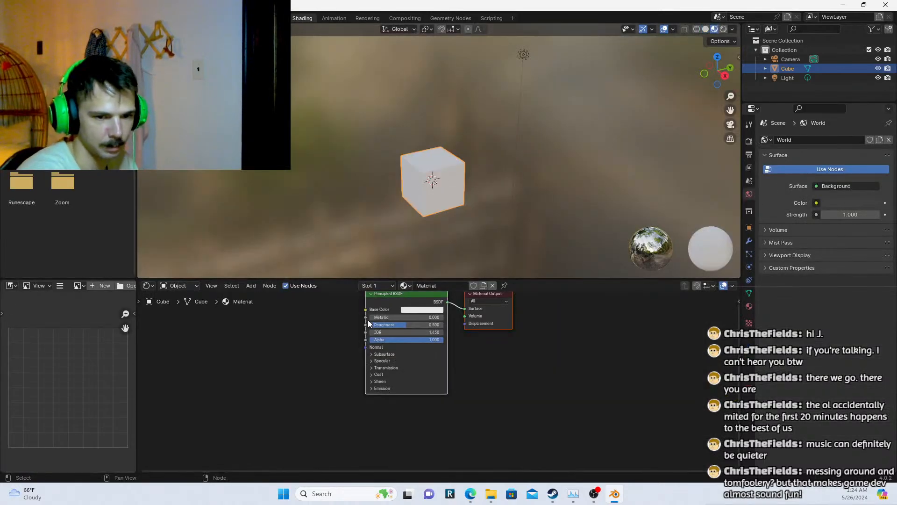
middle_drag(410, 304, 447, 337)
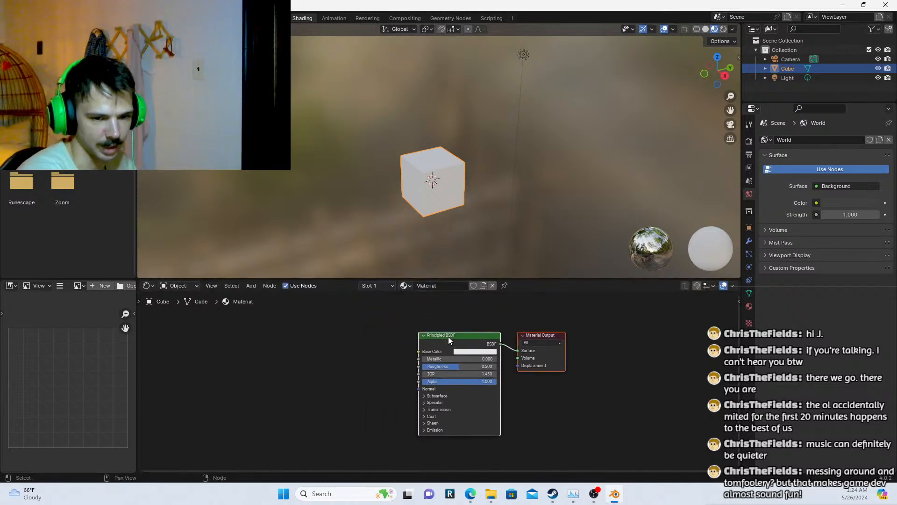
drag(447, 335, 437, 346)
scroll(332, 347, up, 1)
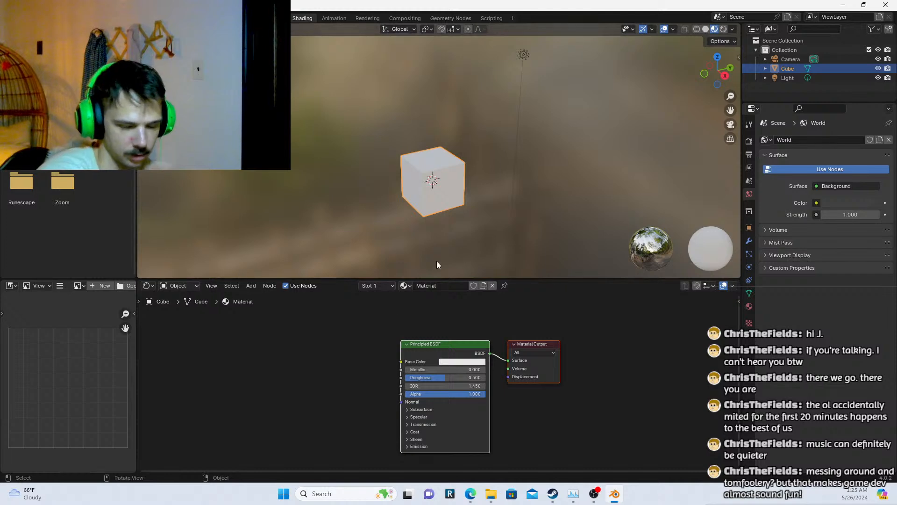
click(516, 345)
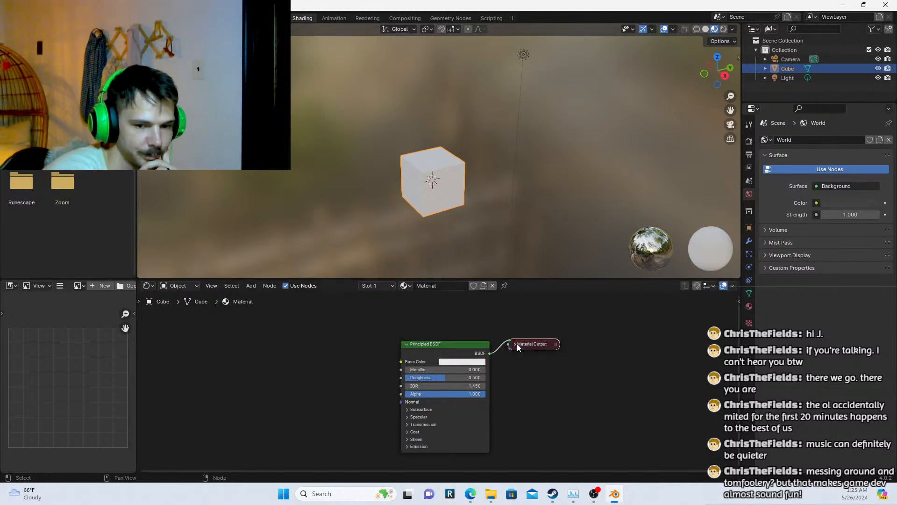
click(515, 344)
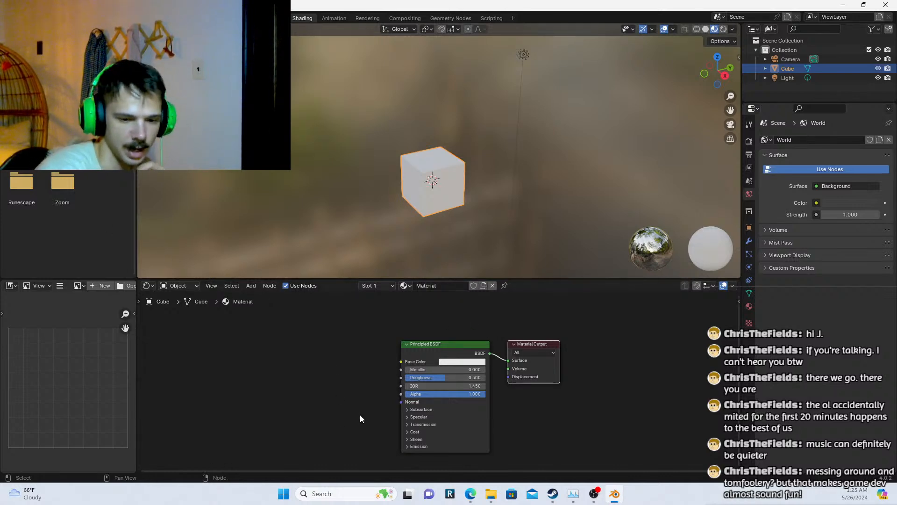
click(330, 359)
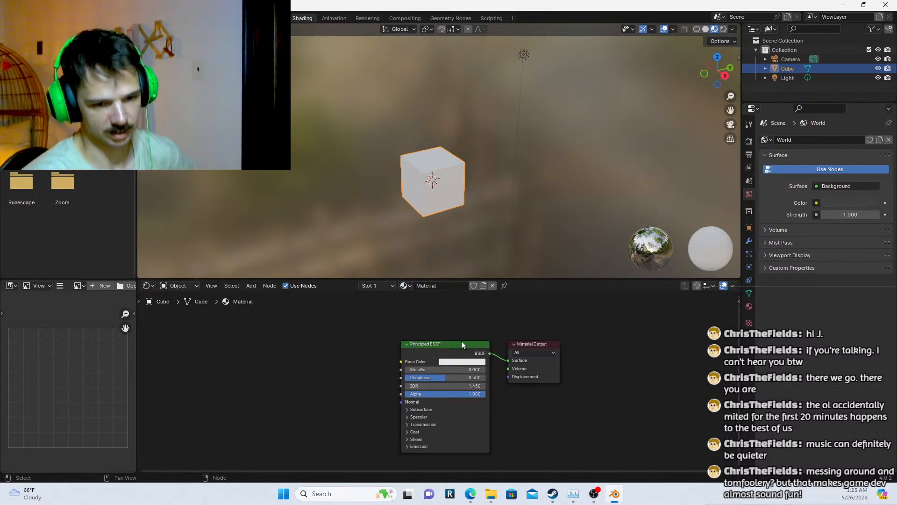
Spread the Principled BSDF and Material Output nodes farther apart in the cube's node tree
drag(461, 341, 366, 336)
drag(544, 326, 577, 324)
click(266, 326)
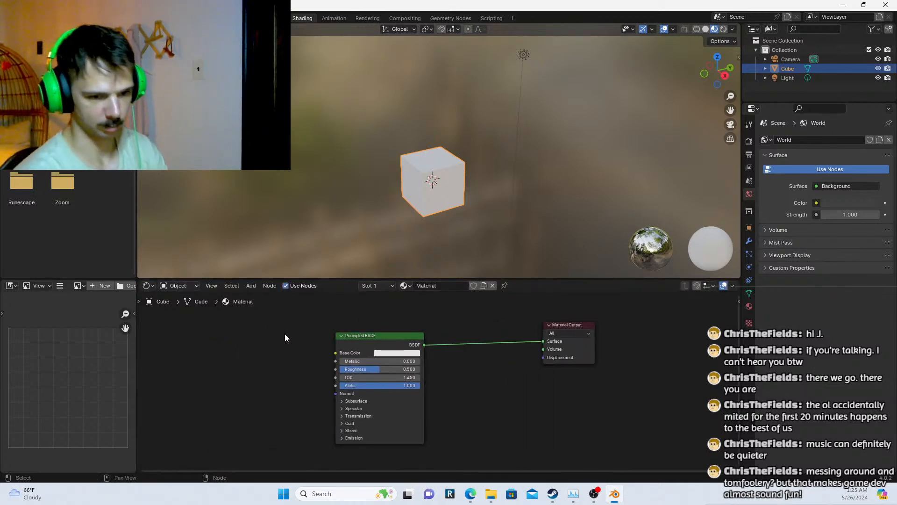
key(shift+a)
mouse_move(276, 357)
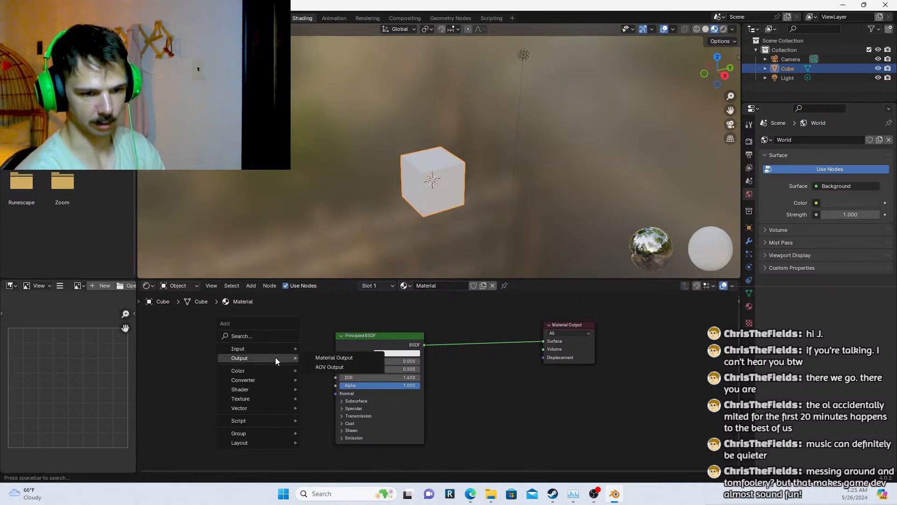
mouse_move(268, 379)
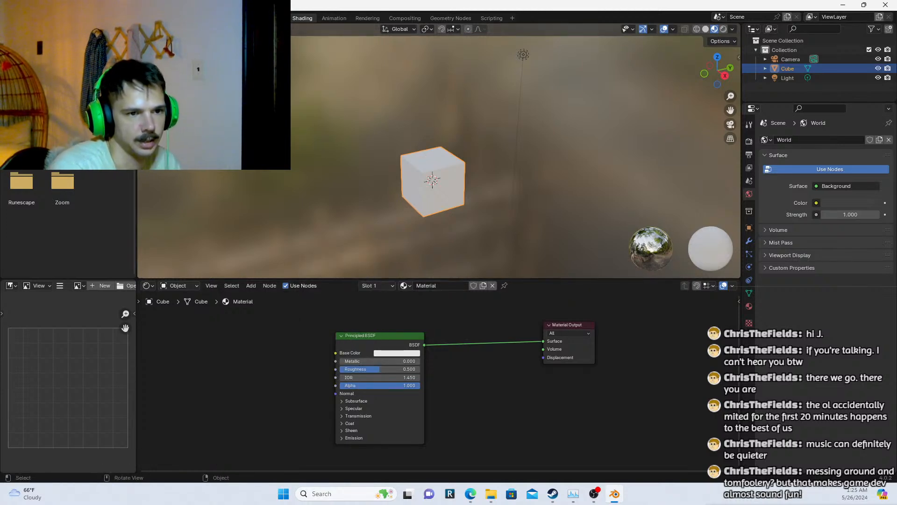
Open the Layout workspace and unwrap the whole cube in Edit Mode with Smart UV Project at default settings
click(132, 18)
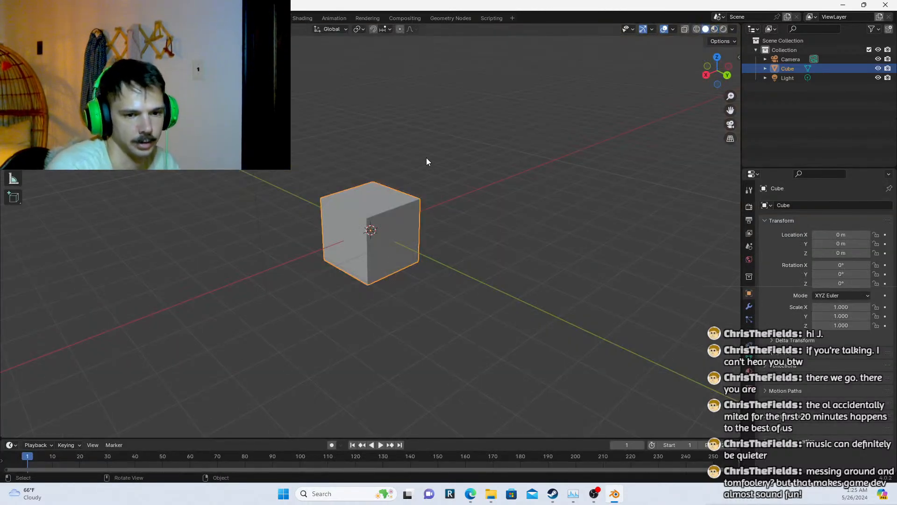
scroll(425, 160, up, 1)
key(Tab)
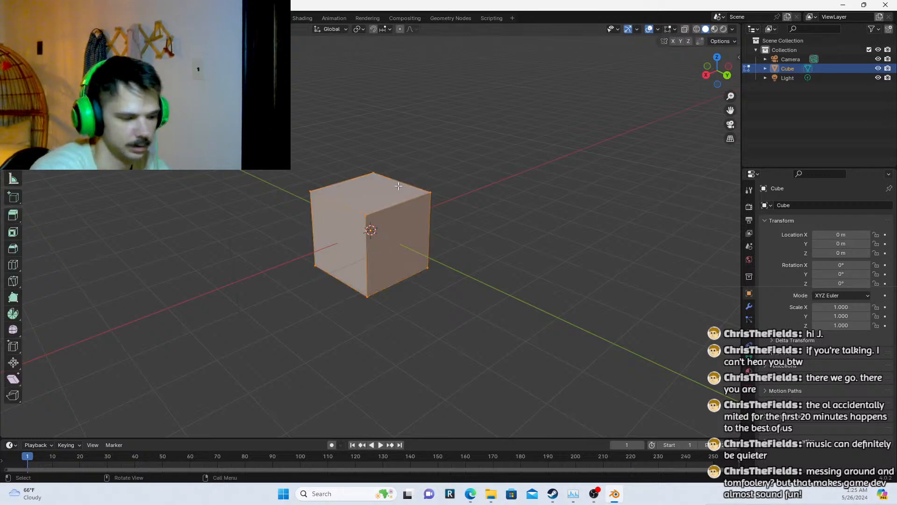
key(u)
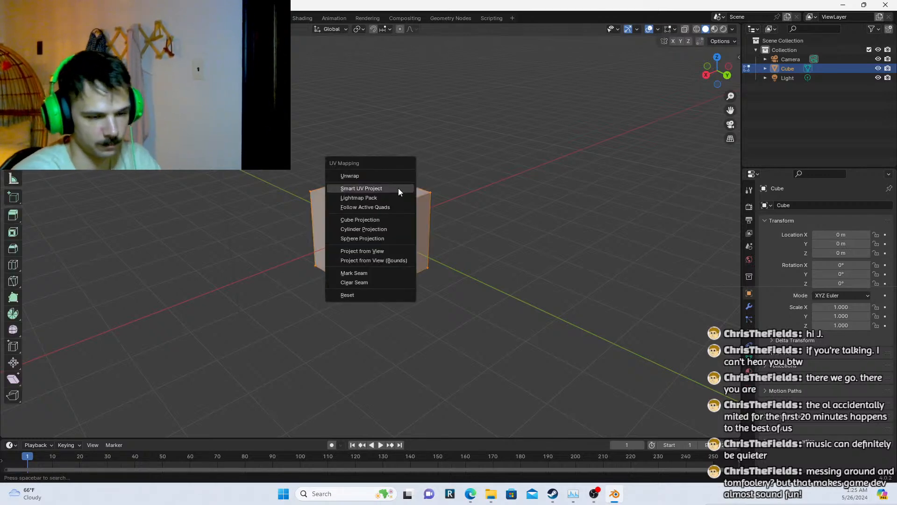
click(399, 187)
click(397, 273)
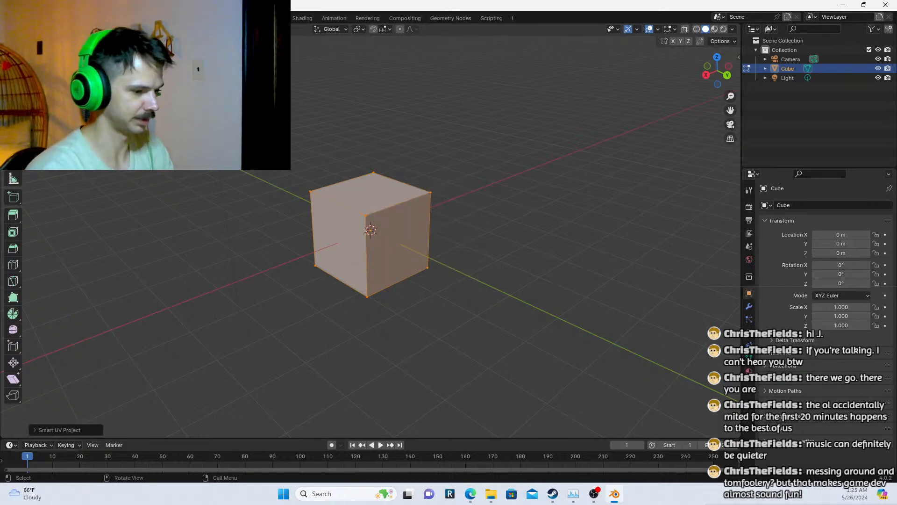
key(alt+Tab)
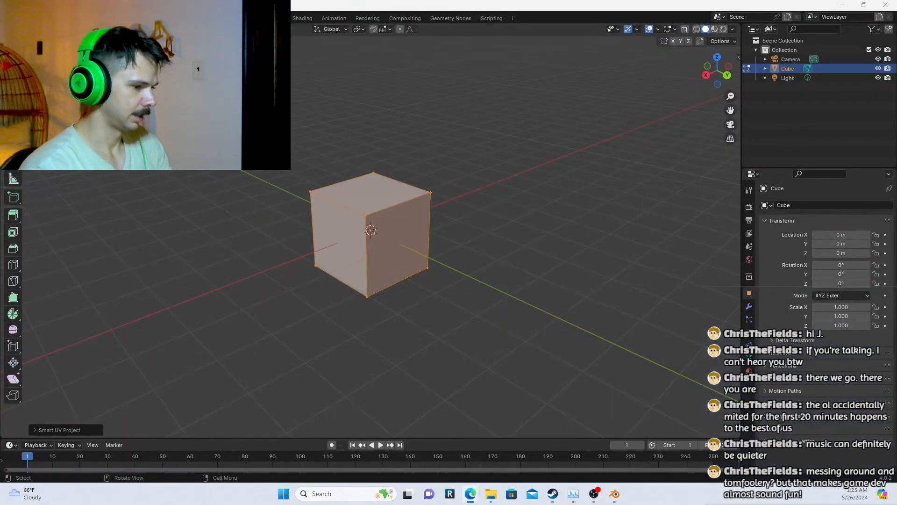
click(392, 219)
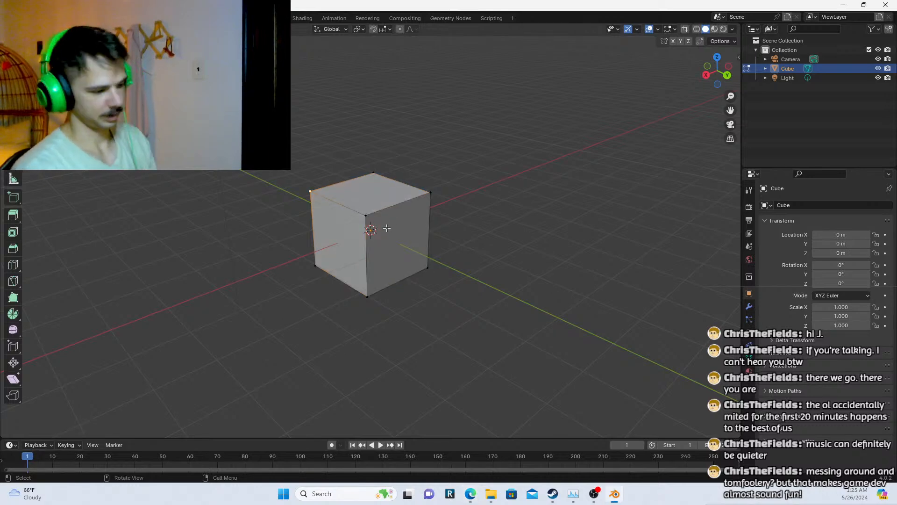
Return to Object Mode and scale the cube up uniformly to about 3.47
key(Tab)
key(s)
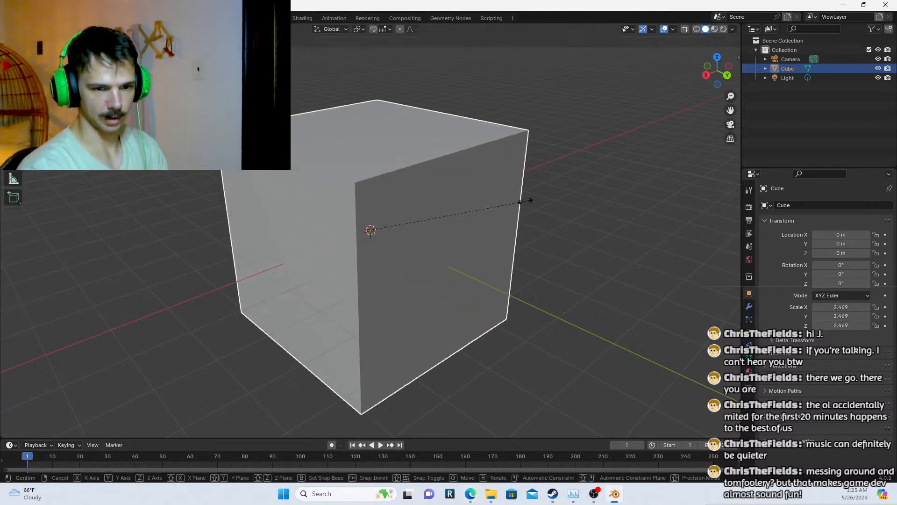
click(587, 211)
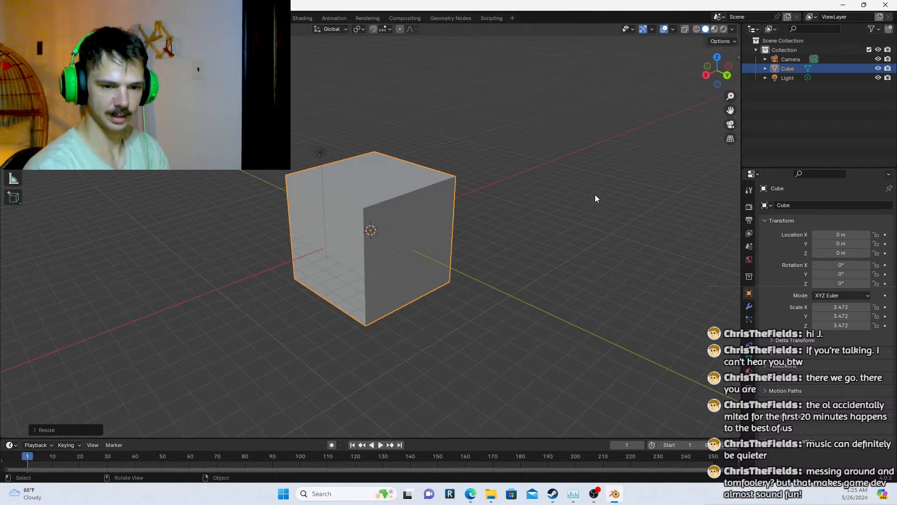
Unwrap all faces of the enlarged cube with Smart UV Project at default settings and turn on rendered viewport shading
key(Tab)
key(a)
key(u)
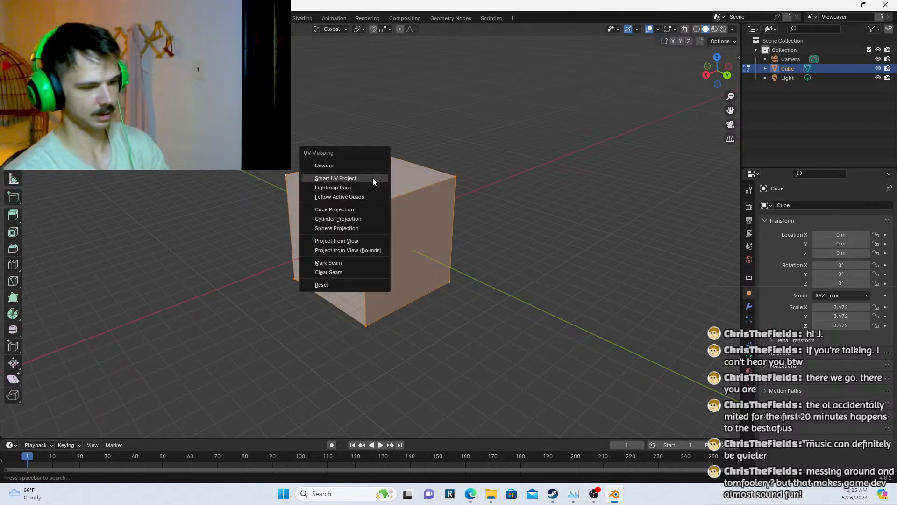
click(372, 178)
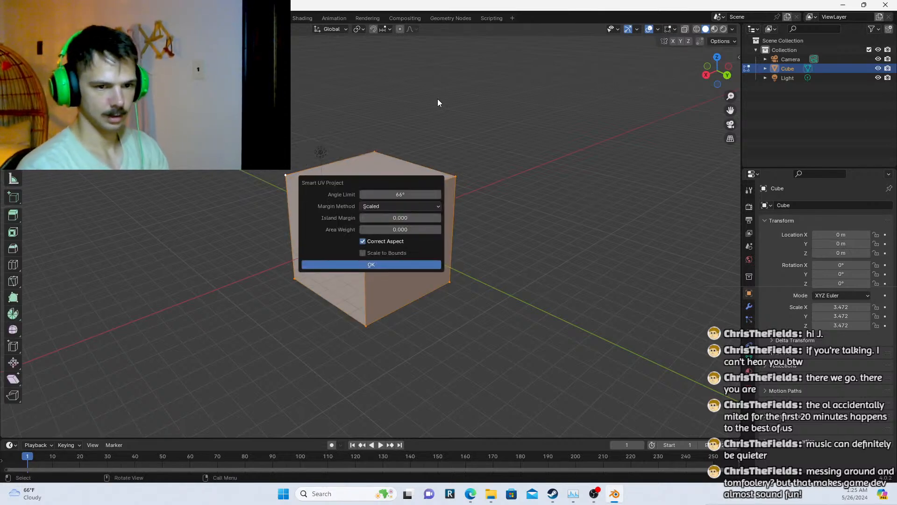
click(397, 264)
click(714, 29)
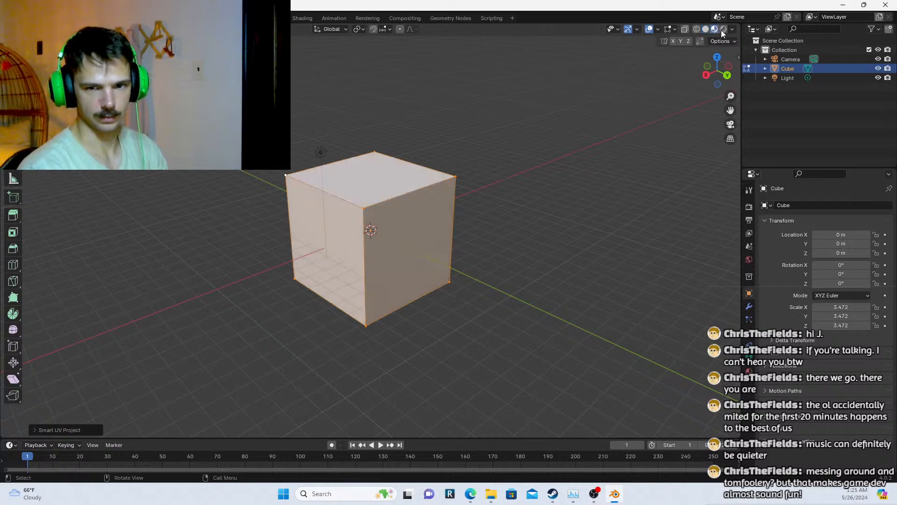
click(723, 29)
Open the UV Editing workspace and examine how the cube's faces are laid out in the UV map
click(230, 17)
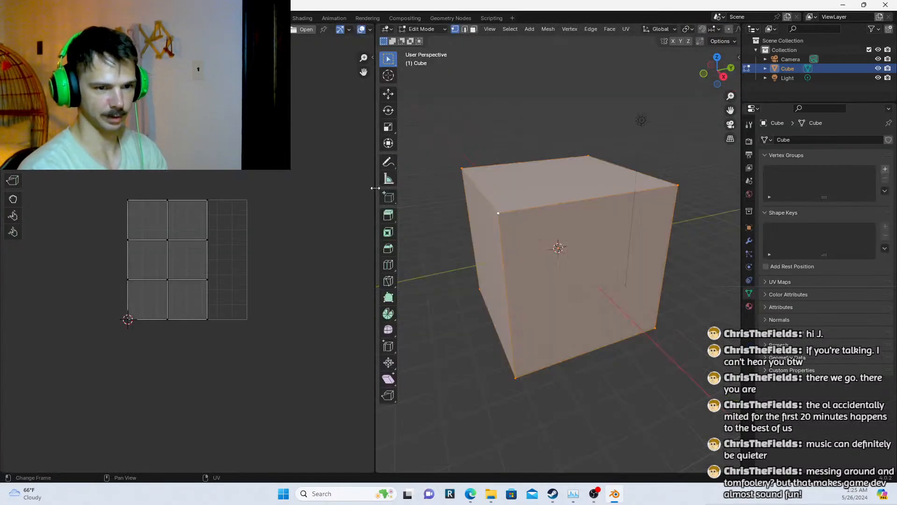
scroll(206, 182, up, 2)
scroll(214, 190, up, 1)
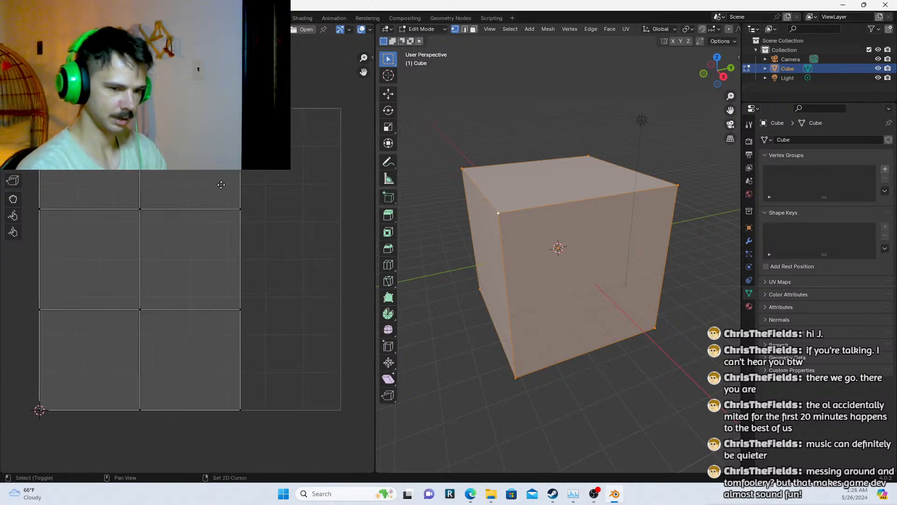
key(a)
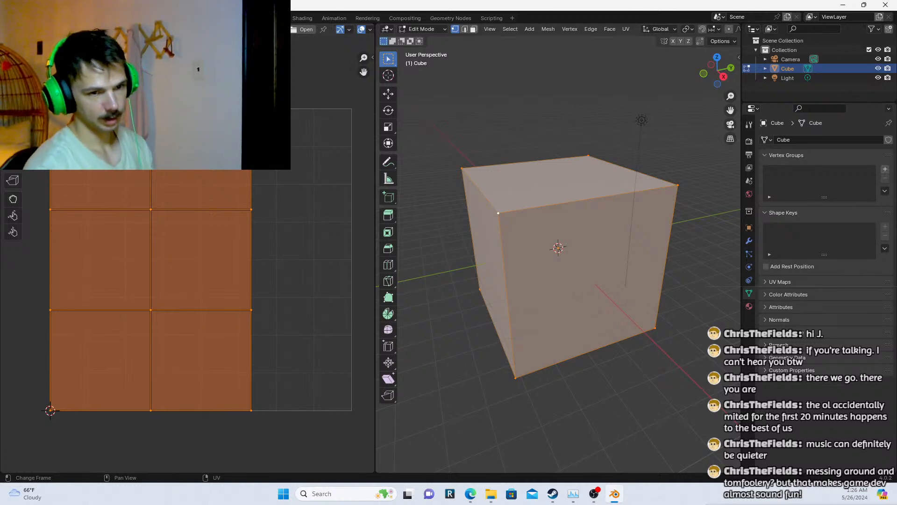
key(alt+a)
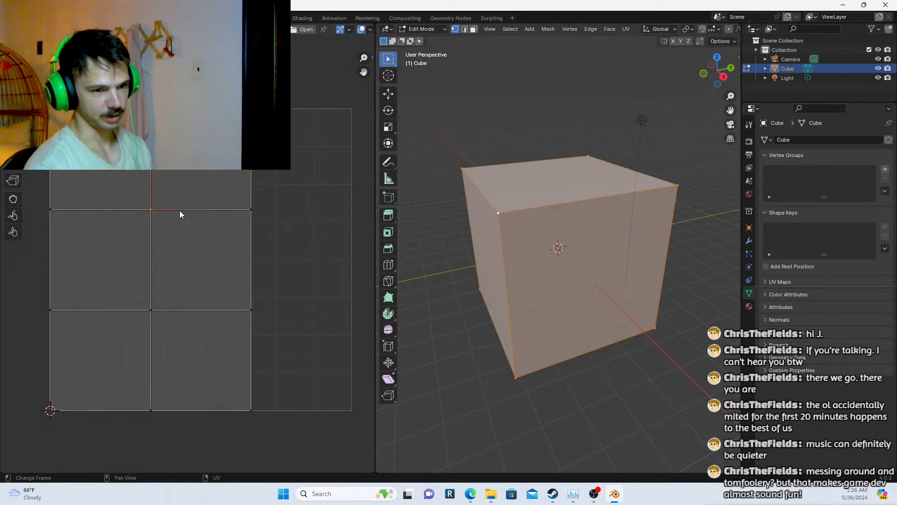
shift+click(53, 207)
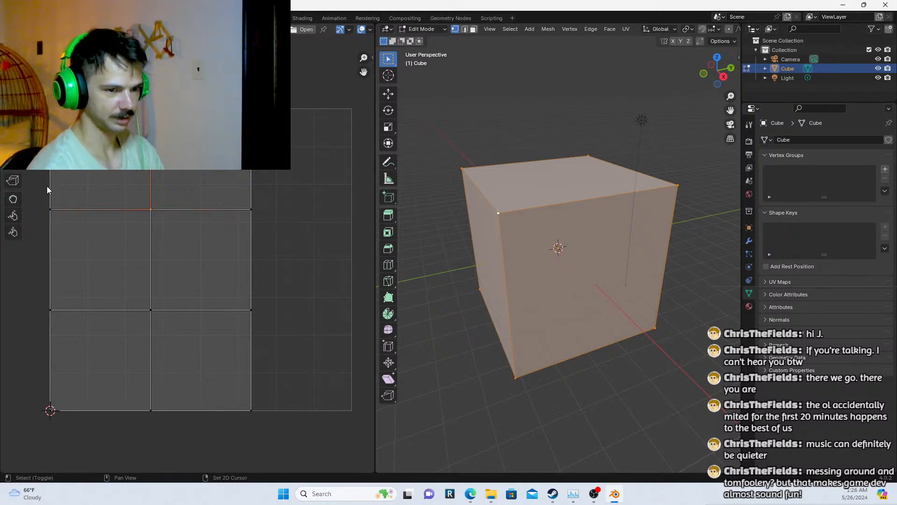
Switch to face selection and select only the cube's top face to isolate its UV square
click(504, 213)
middle_drag(523, 189, 521, 234)
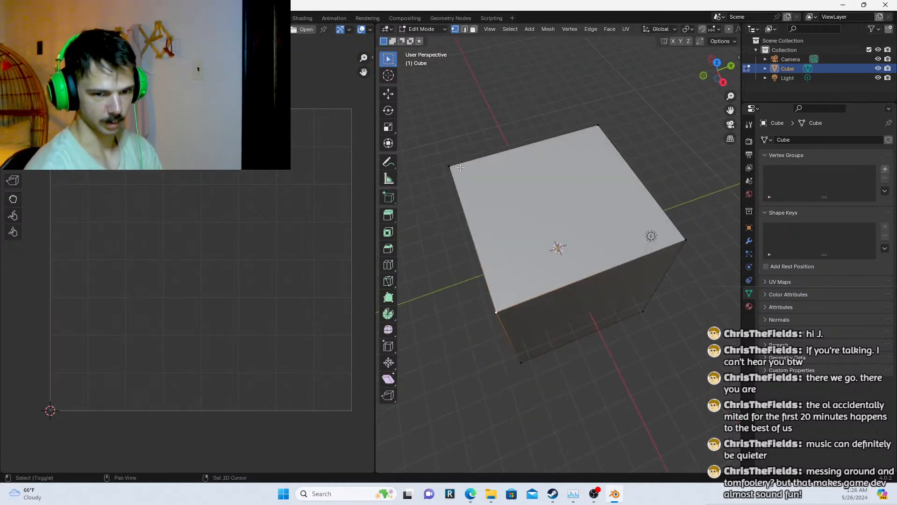
click(473, 29)
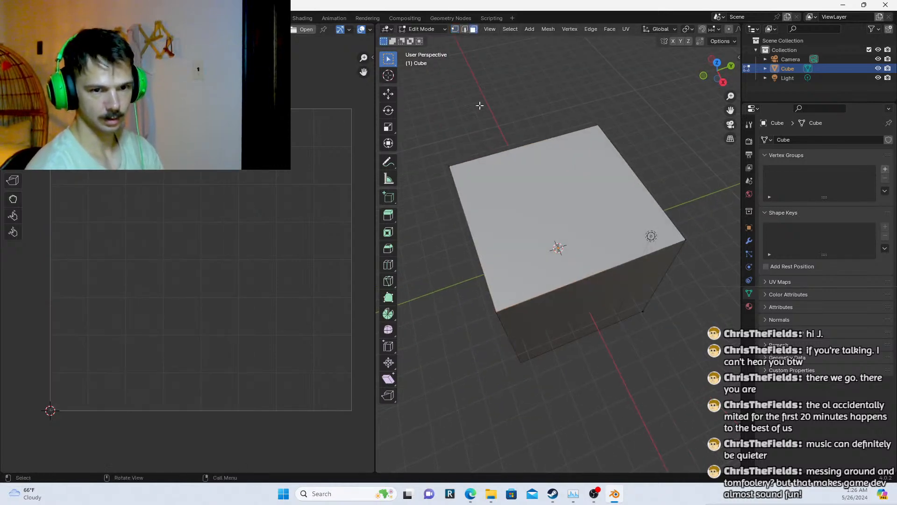
click(533, 190)
middle_drag(533, 189, 600, 202)
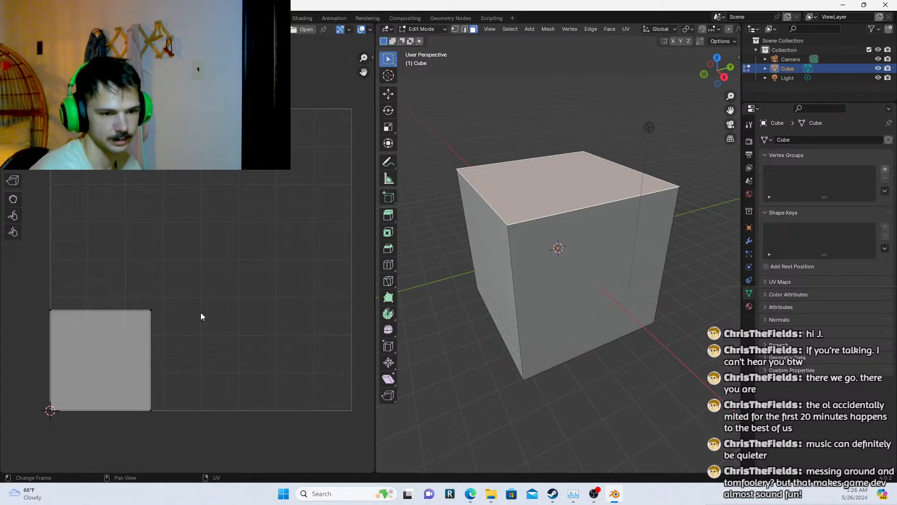
middle_drag(640, 238, 582, 263)
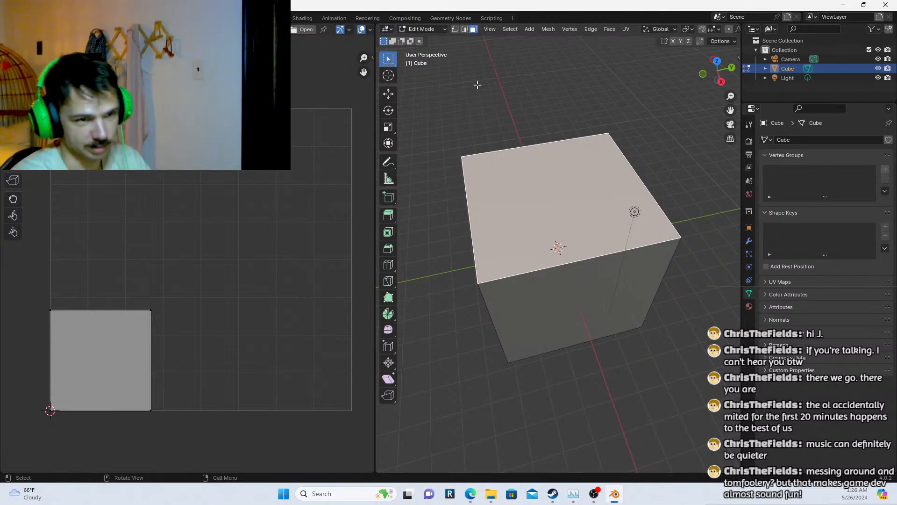
Create a new blank black image in the UV editor from Object Mode, and return the cube to Edit Mode
key(Tab)
mouse_move(492, 125)
middle_down()
mouse_move(487, 153)
mouse_move(478, 113)
middle_up()
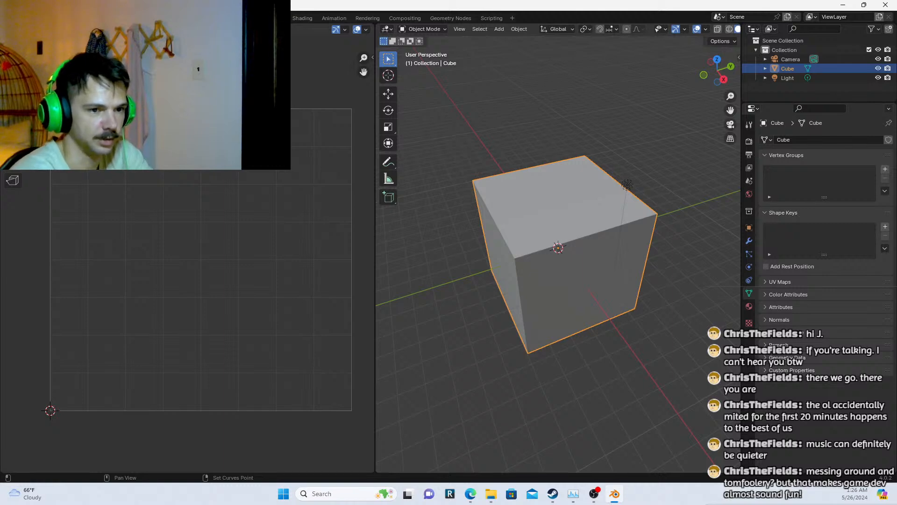
key(Return)
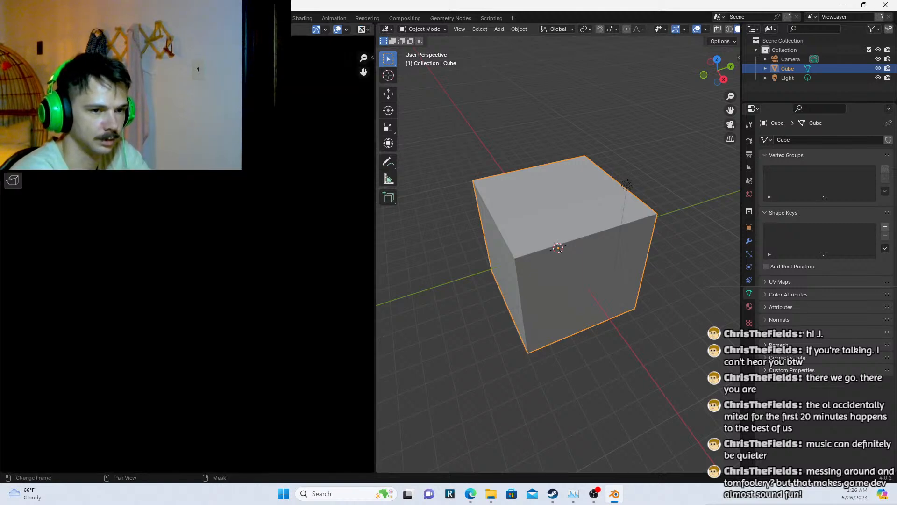
scroll(245, 171, down, 4)
scroll(245, 172, up, 3)
scroll(244, 178, down, 3)
key(Tab)
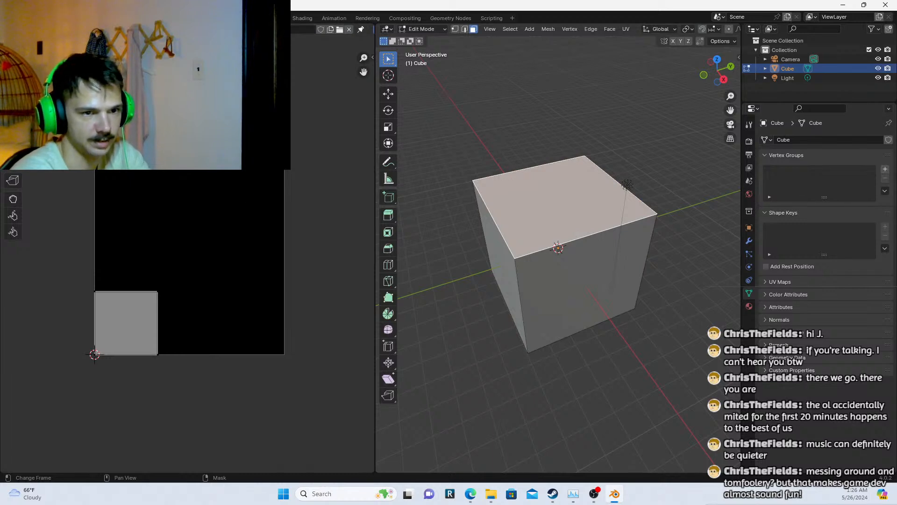
Open the Texture Paint workspace and display the new black image in its image editor
key(ctrl+Page_Down)
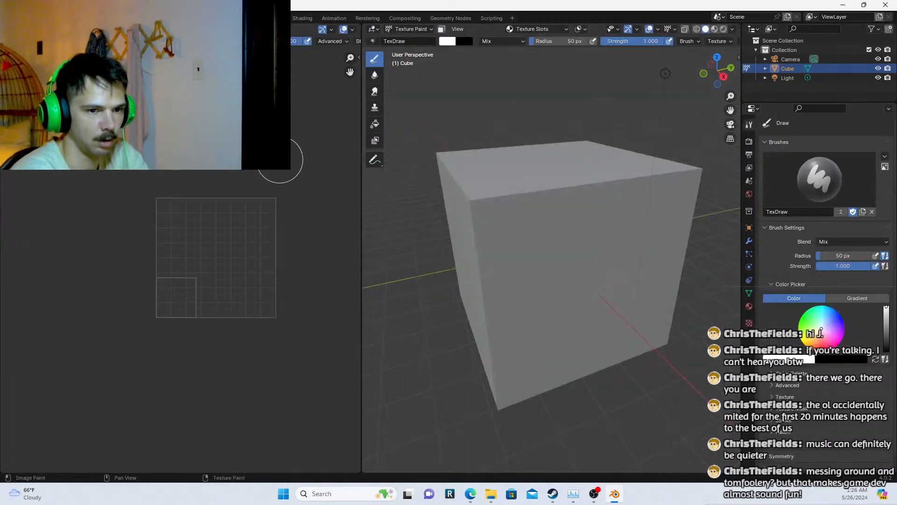
scroll(313, 300, up, 6)
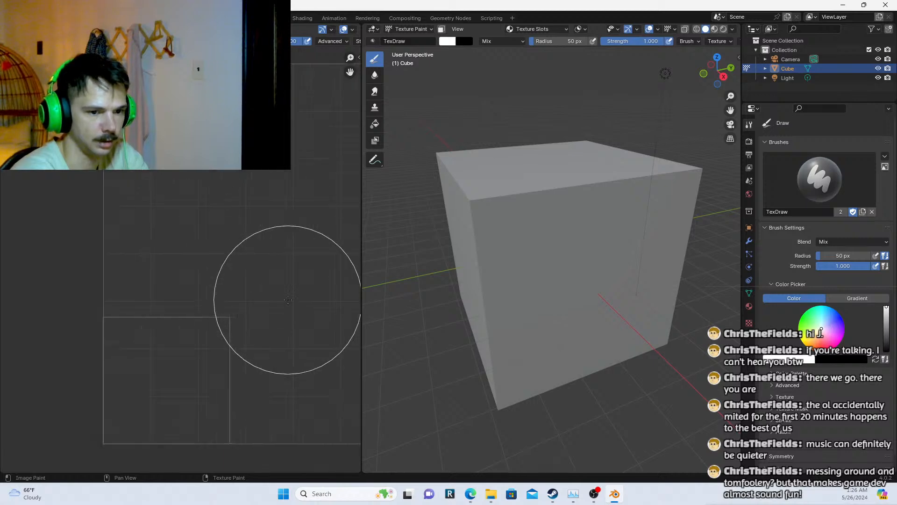
scroll(286, 300, down, 5)
middle_drag(250, 276, 197, 261)
scroll(184, 261, up, 4)
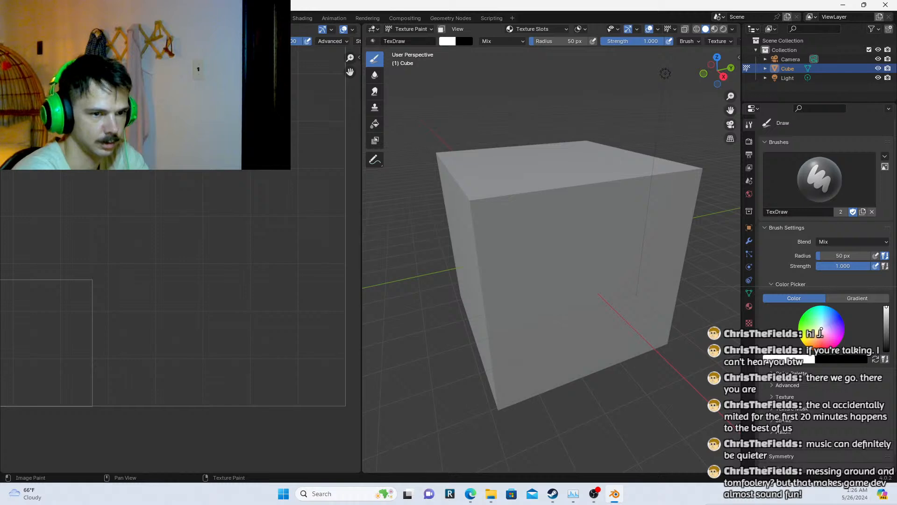
click(164, 105)
scroll(220, 234, down, 12)
scroll(214, 237, up, 2)
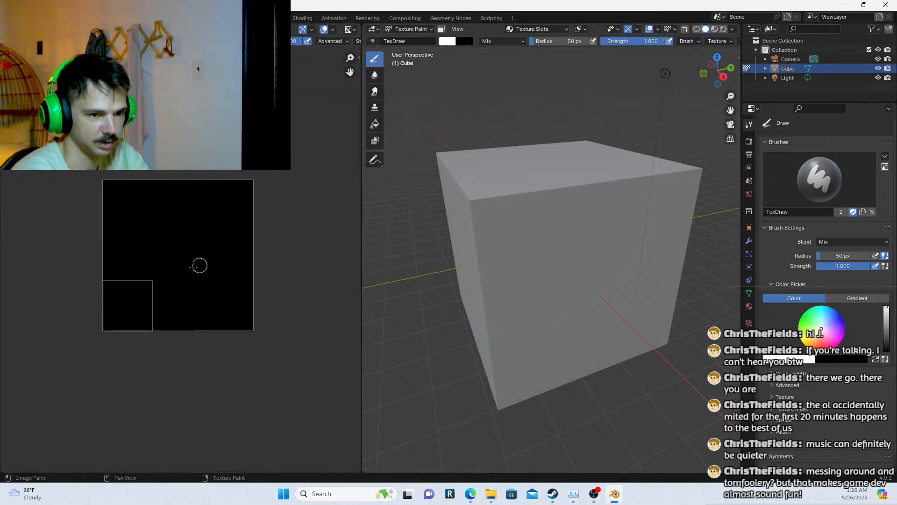
scroll(159, 262, up, 2)
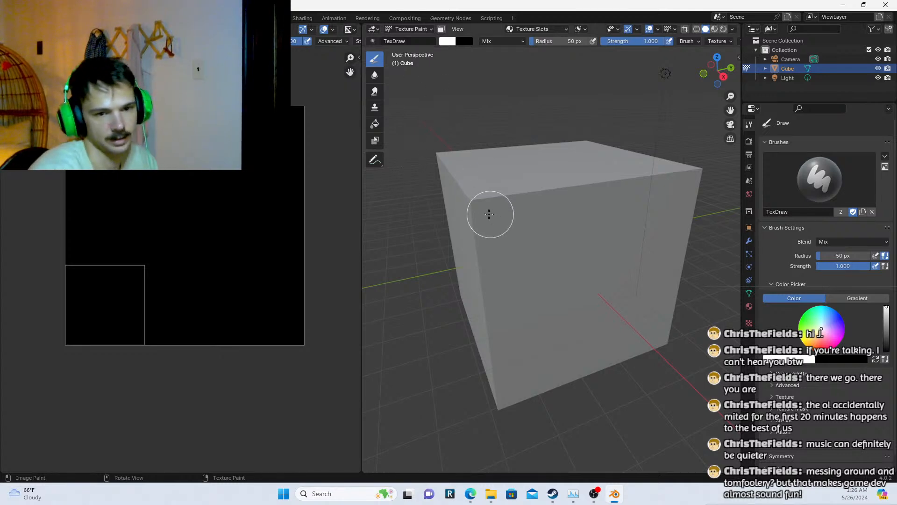
Examine the cube's material properties and the brush texture properties in Texture Paint mode
scroll(462, 202, down, 1)
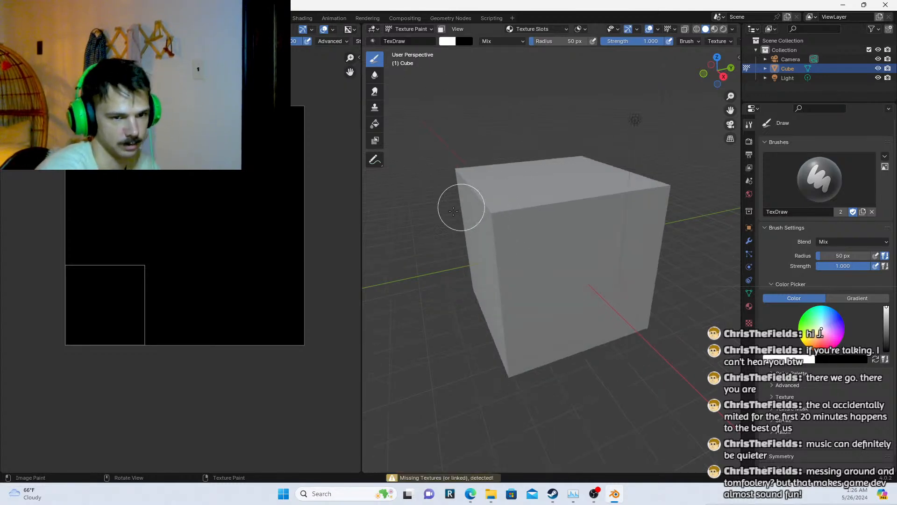
scroll(482, 199, down, 2)
key(Tab)
key(Tab)
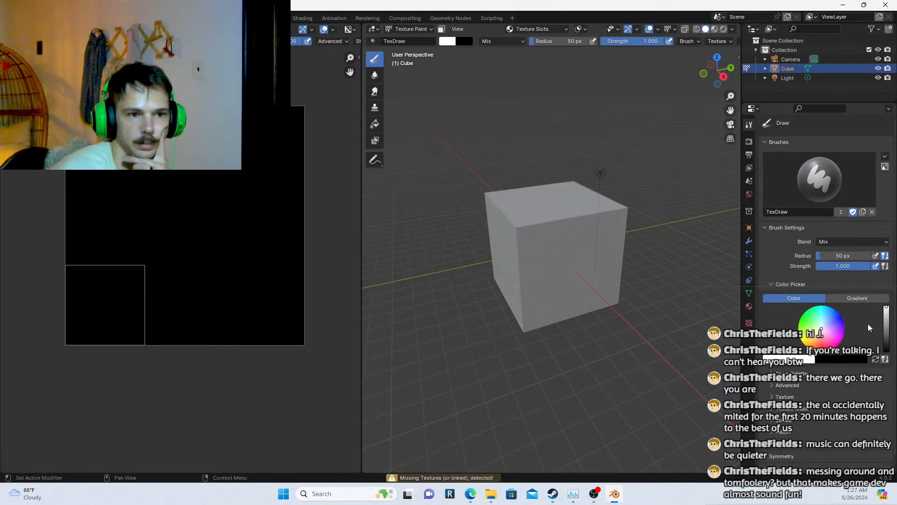
click(396, 30)
mouse_move(372, 29)
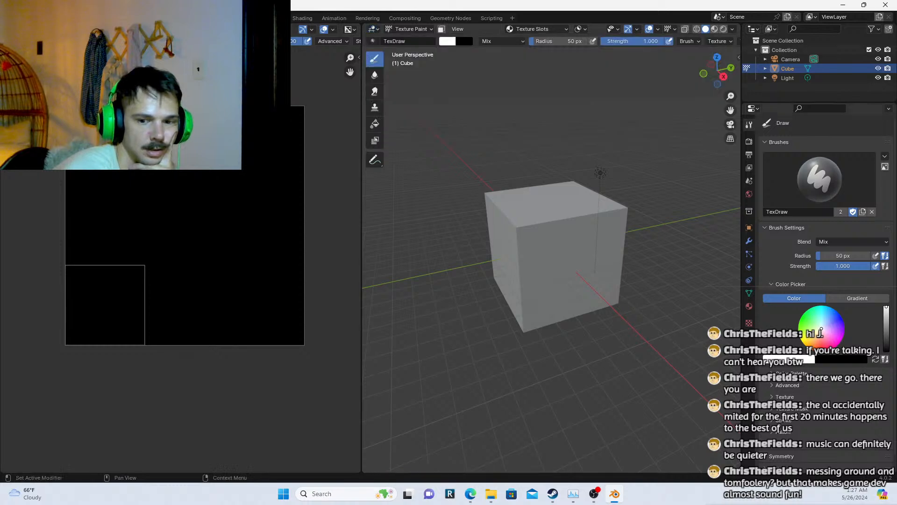
click(750, 306)
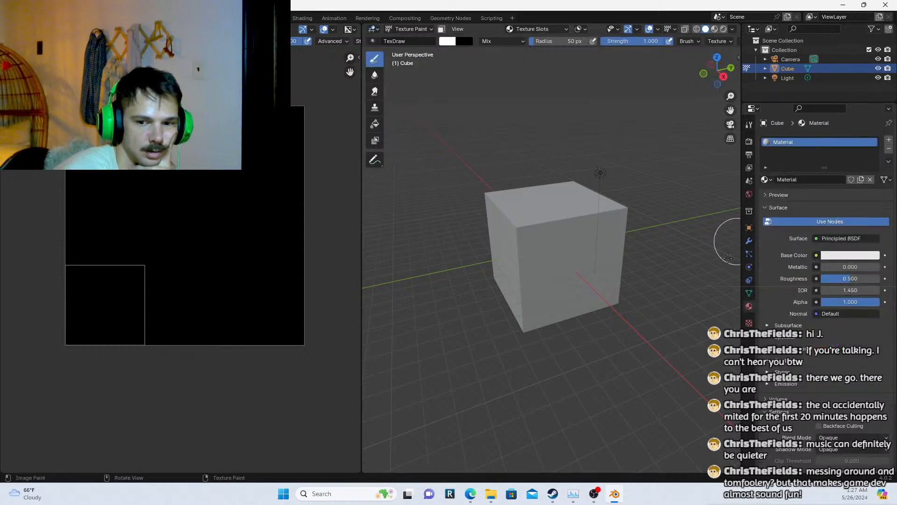
click(749, 323)
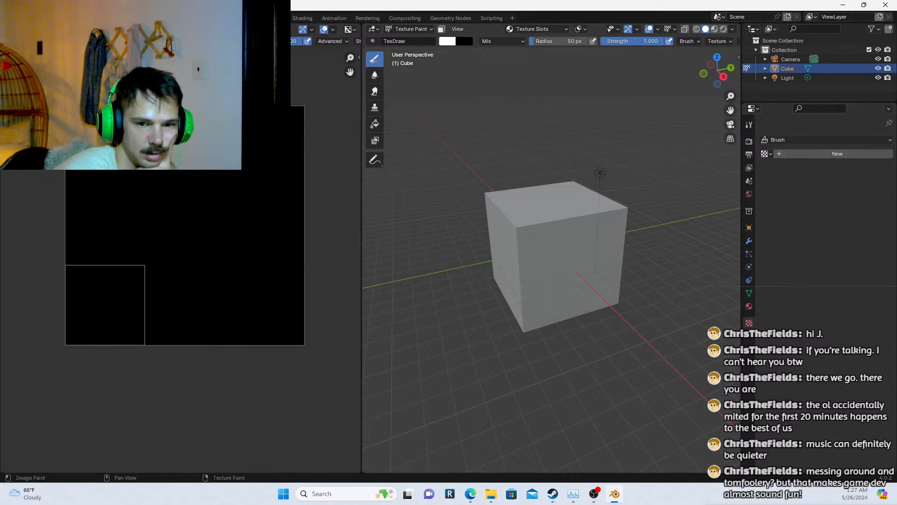
Try painting white strokes on the cube and the blank image, view the cube in rendered shading, and undo the strokes
click(541, 304)
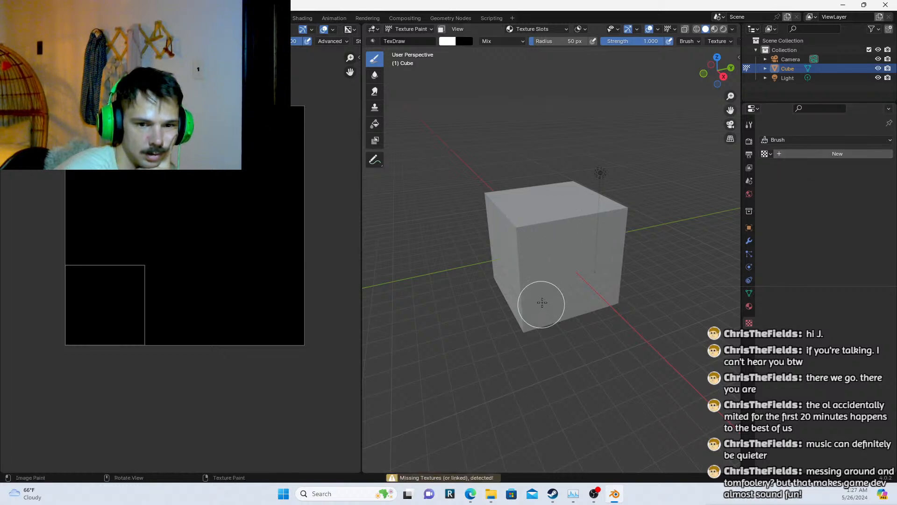
drag(236, 172, 265, 186)
mouse_move(176, 247)
mouse_down()
mouse_move(184, 285)
mouse_move(65, 305)
mouse_up()
click(723, 29)
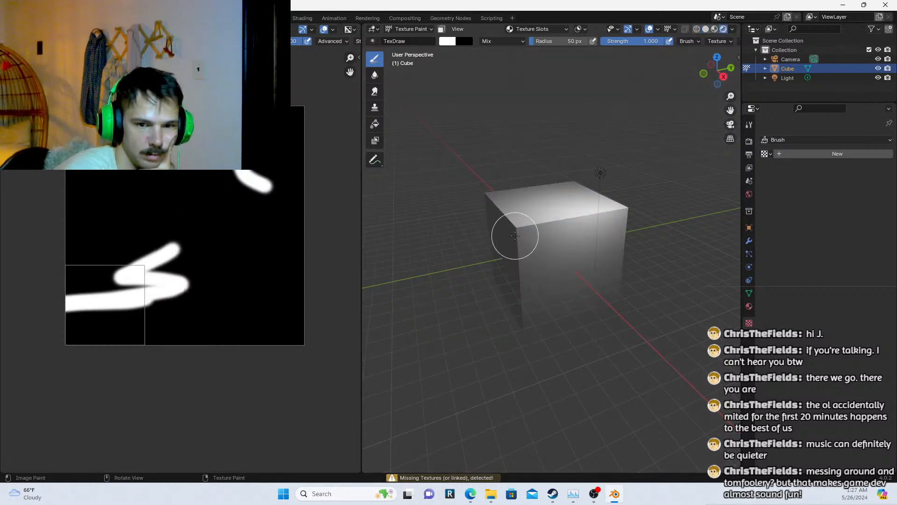
scroll(524, 226, up, 4)
scroll(555, 229, down, 3)
scroll(547, 227, up, 2)
key(ctrl+z)
key(ctrl+z)
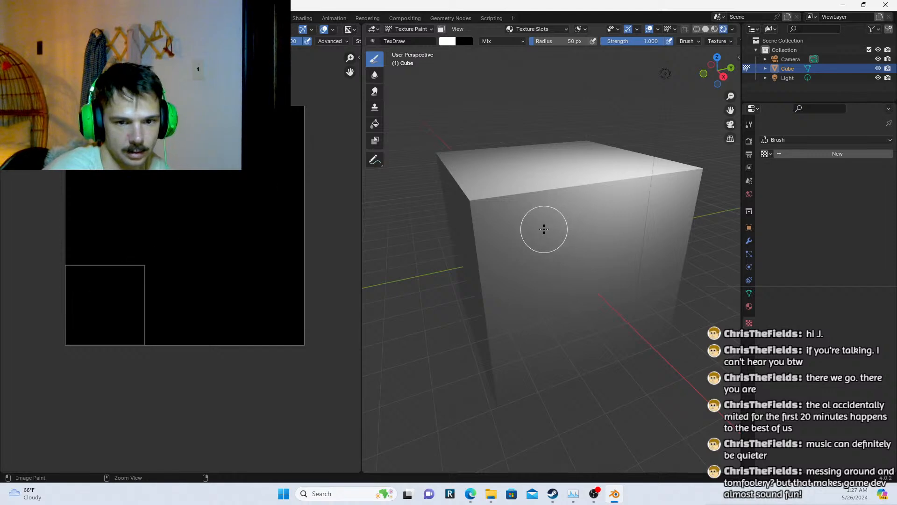
Switch the 3D viewport to Material Preview shading with the cube seen from a corner
mouse_move(530, 175)
middle_down()
mouse_move(527, 220)
mouse_move(463, 319)
middle_up()
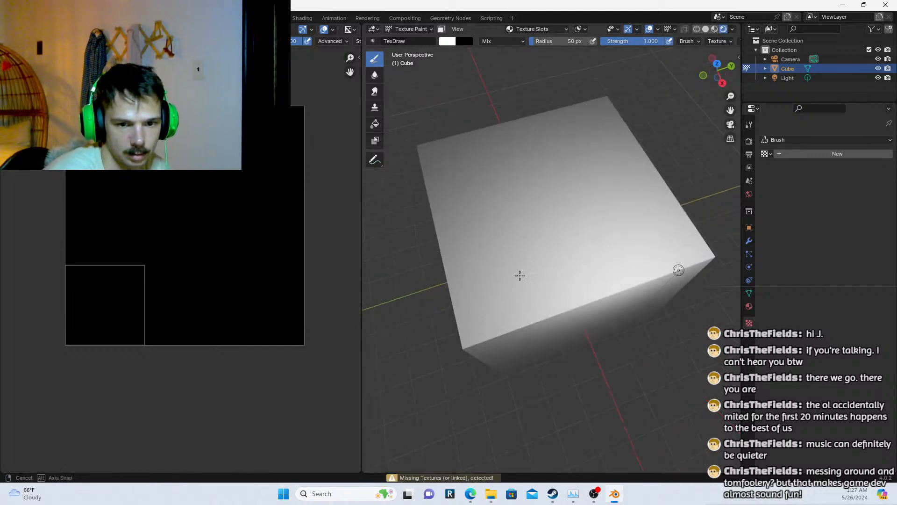
middle_drag(519, 274, 661, 4)
click(715, 29)
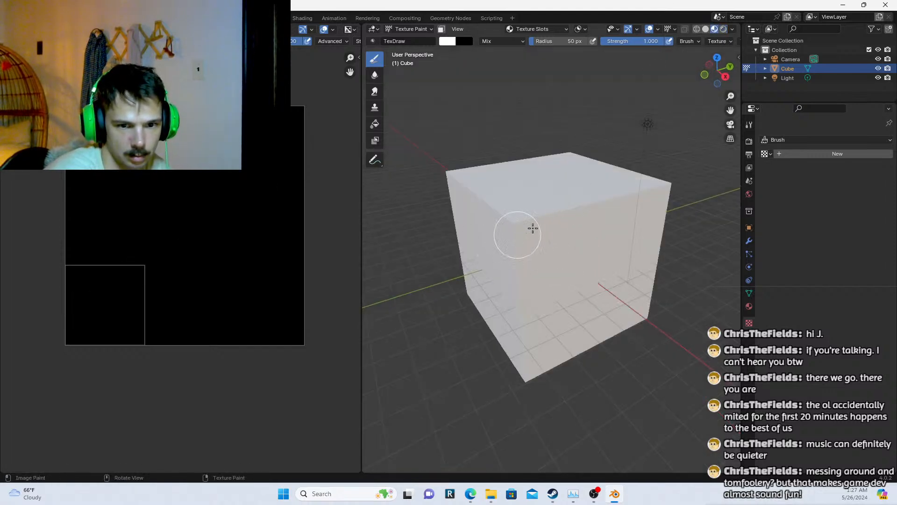
click(766, 154)
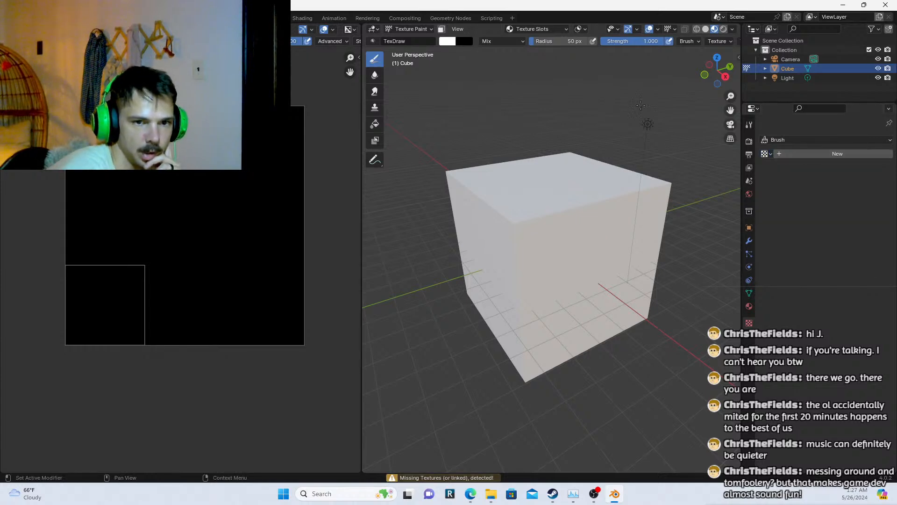
Open the Shading workspace and add an Image Texture node beside the Principled BSDF in the cube's material
click(299, 18)
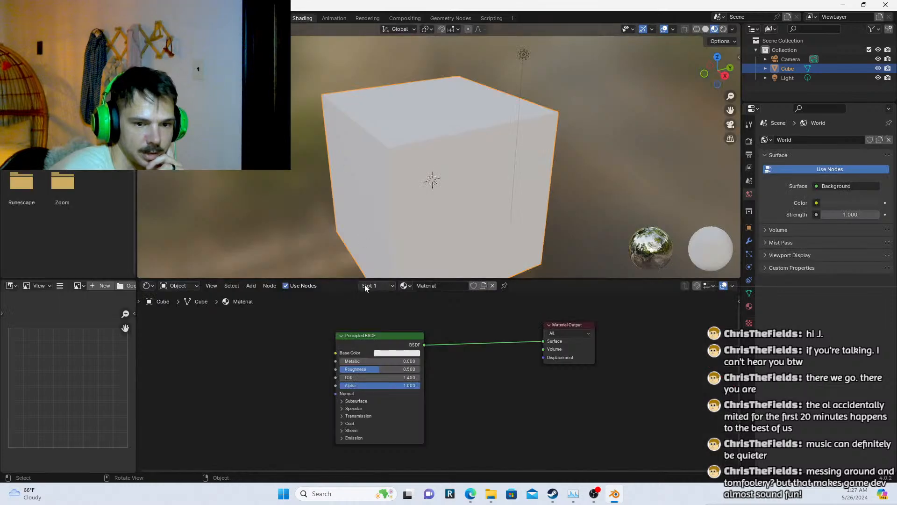
key(shift+a)
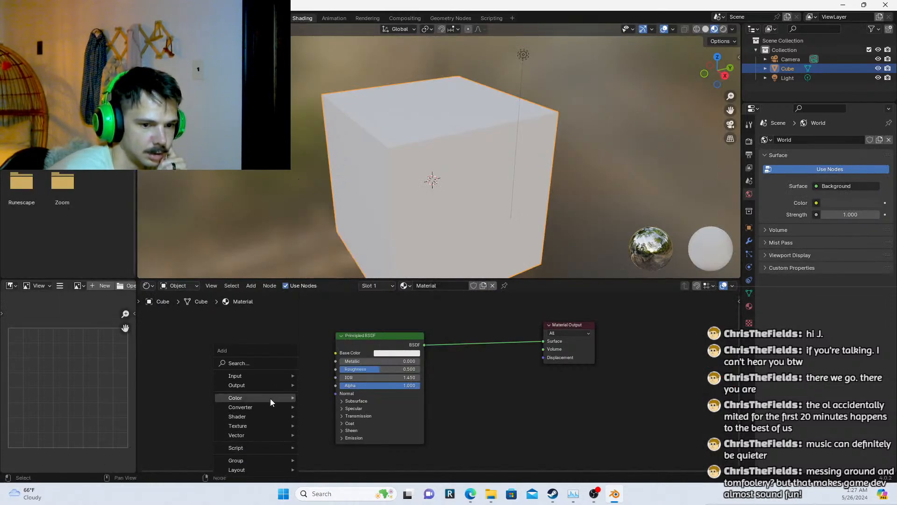
mouse_move(271, 399)
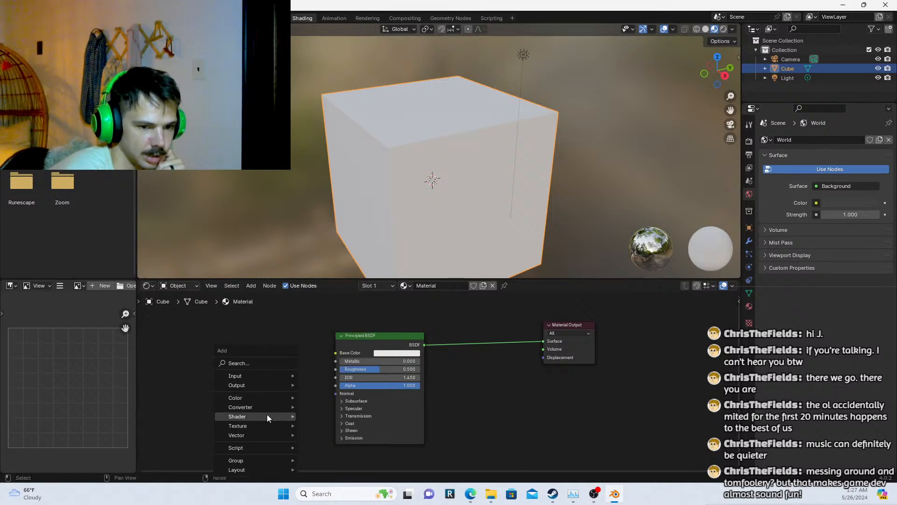
mouse_move(261, 424)
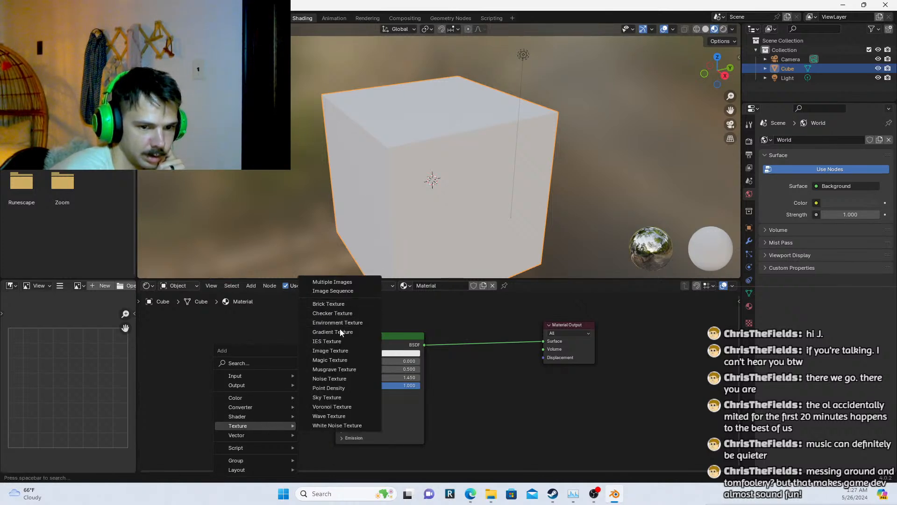
click(337, 350)
Assign the Untitled image to the Image Texture node and connect its Color output to the Principled BSDF's Base Color
click(226, 355)
click(231, 353)
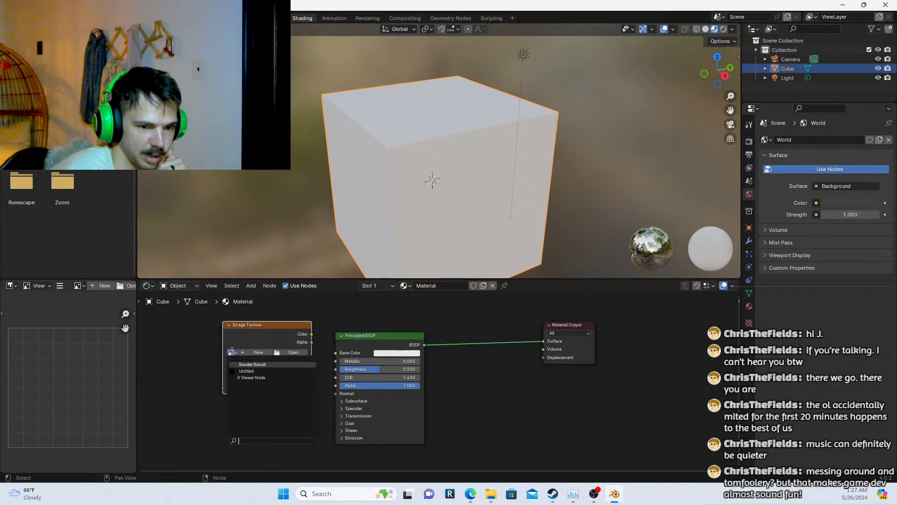
click(248, 371)
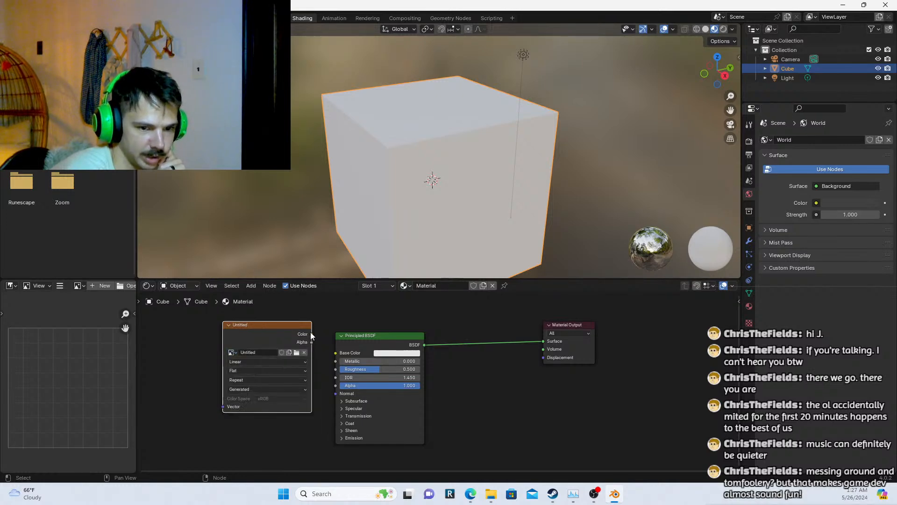
drag(311, 334, 336, 353)
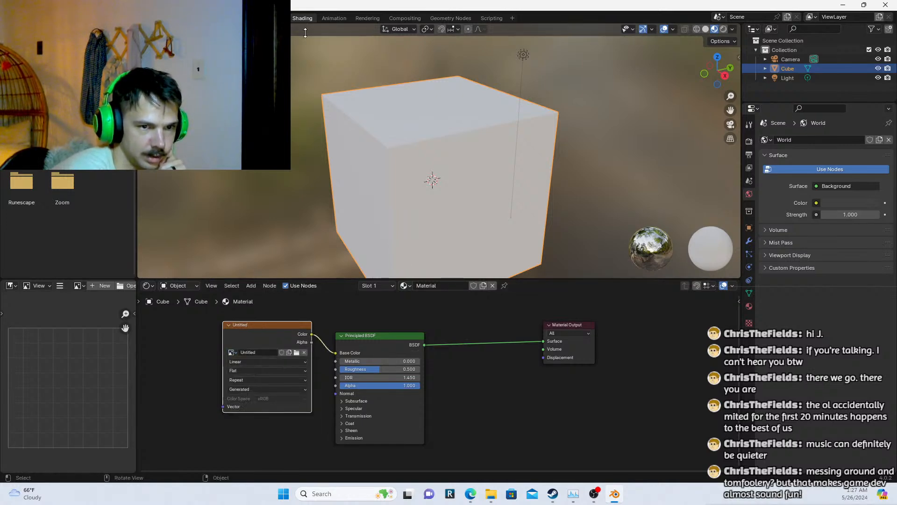
Return to the Texture Paint workspace, try white strokes over the cube's front upper corner, and undo them
click(271, 18)
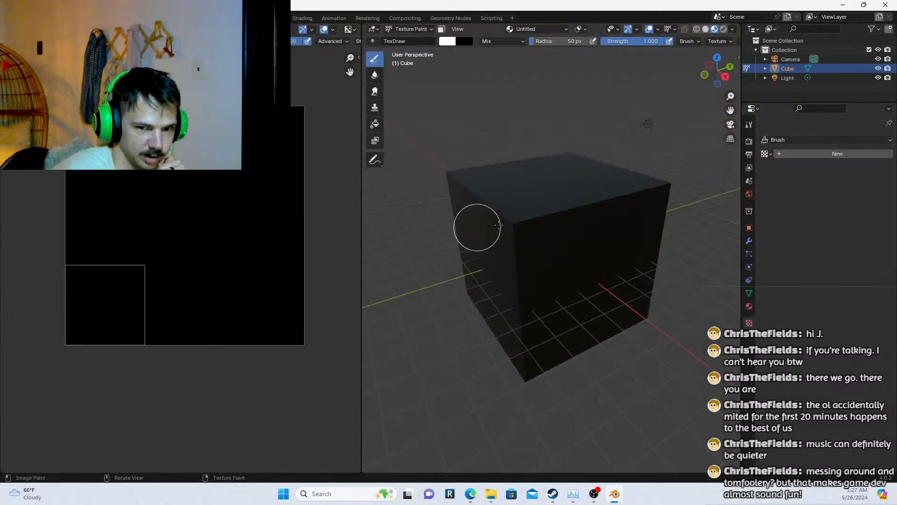
mouse_move(510, 222)
mouse_down()
mouse_move(481, 244)
mouse_move(494, 270)
mouse_up()
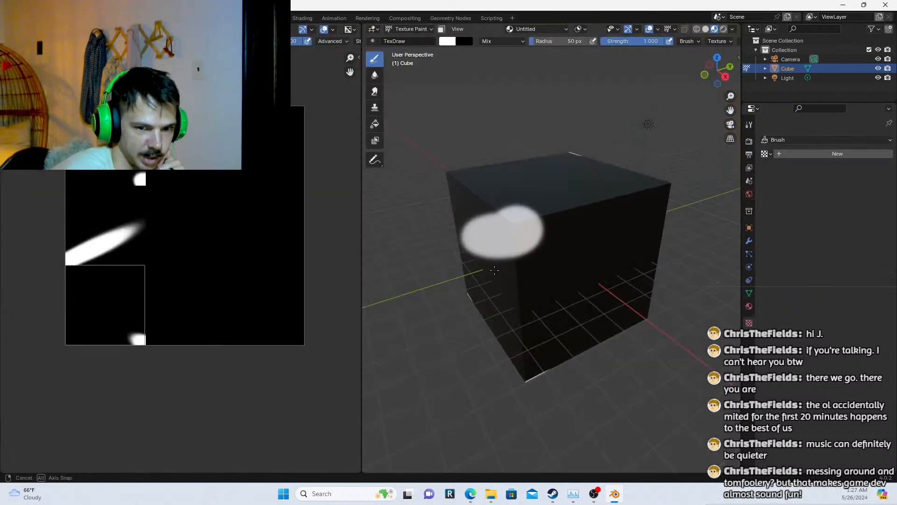
mouse_move(495, 270)
middle_down()
mouse_move(507, 280)
mouse_move(503, 294)
mouse_move(525, 270)
middle_up()
key(ctrl+z)
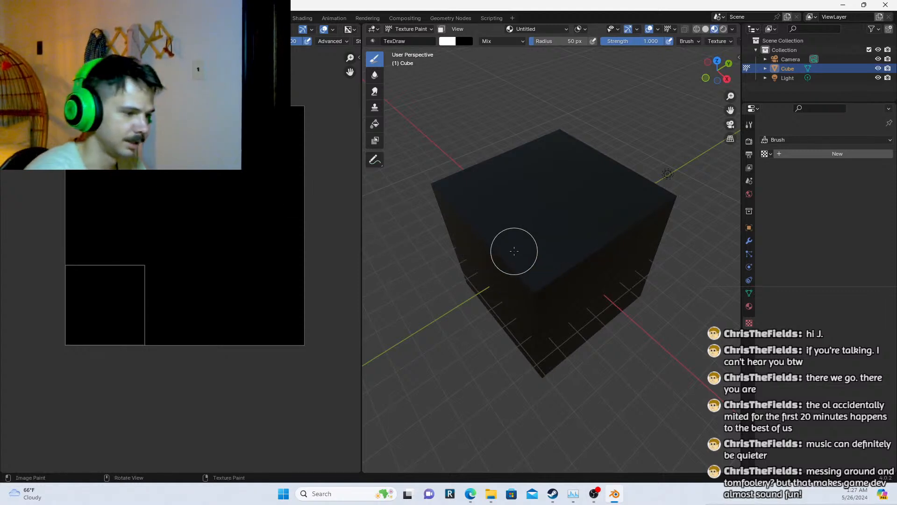
middle_drag(551, 301, 542, 279)
drag(526, 246, 513, 236)
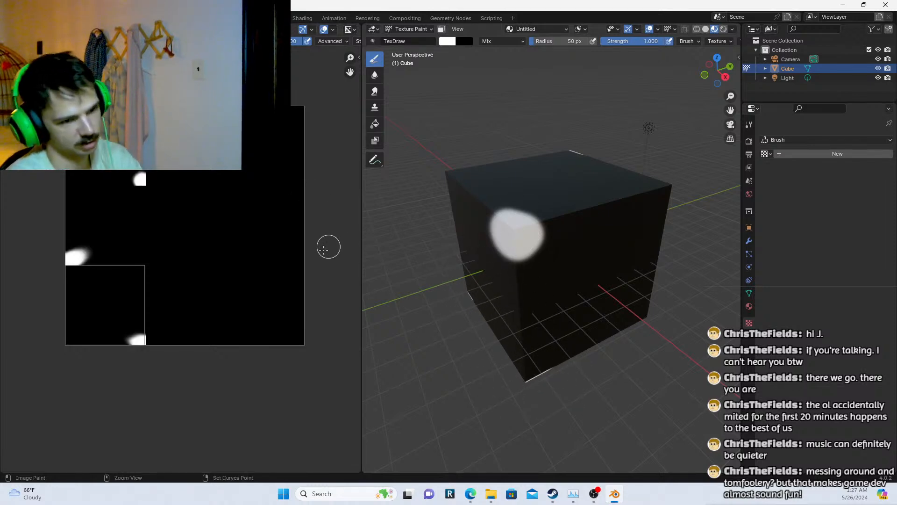
key(ctrl+z)
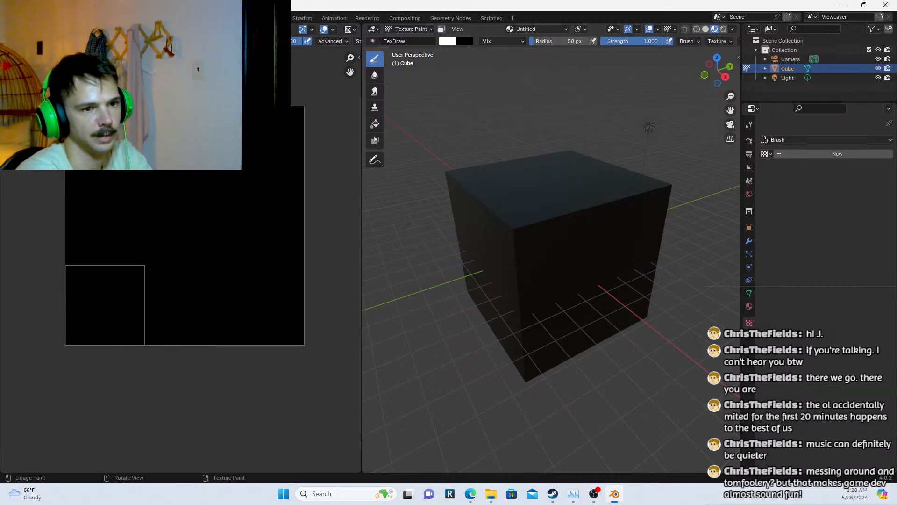
In UV editing, select only the top face's UV square and move it into the empty area beside the other faces
key(Tab)
key(a)
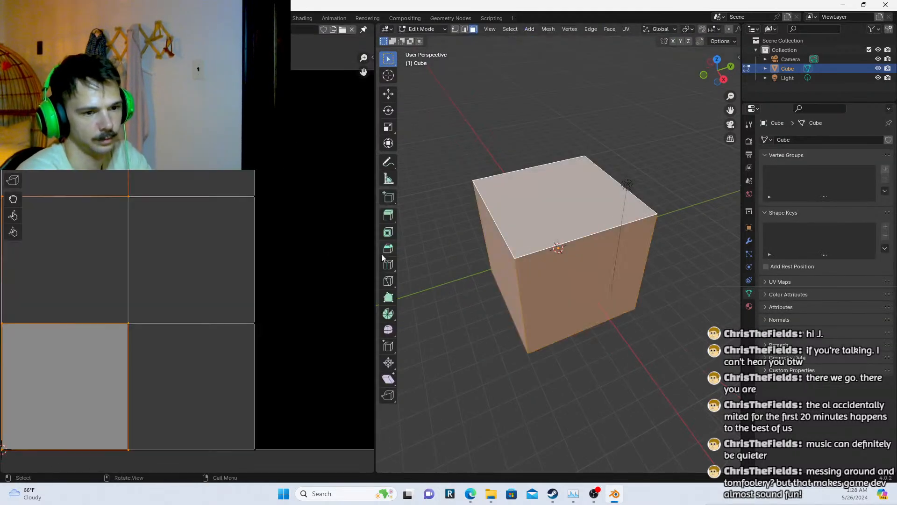
scroll(233, 245, down, 4)
scroll(203, 273, up, 4)
click(213, 327)
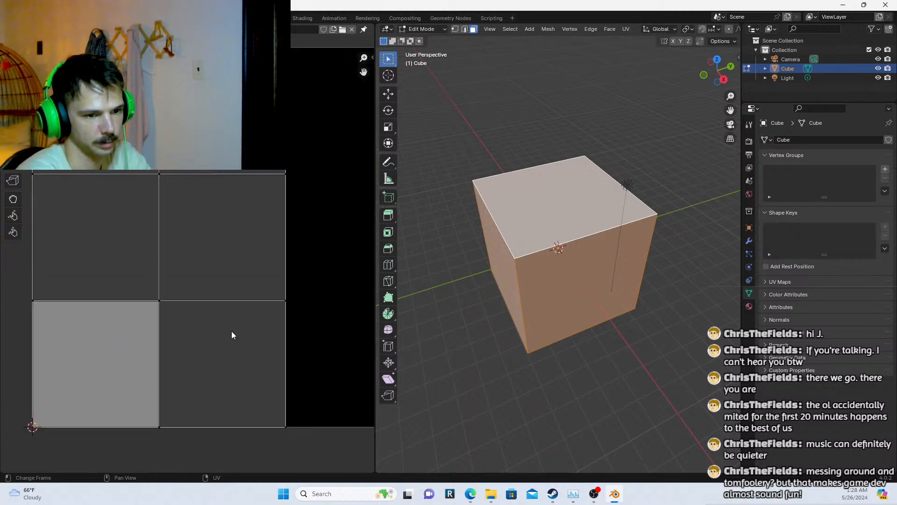
key(l)
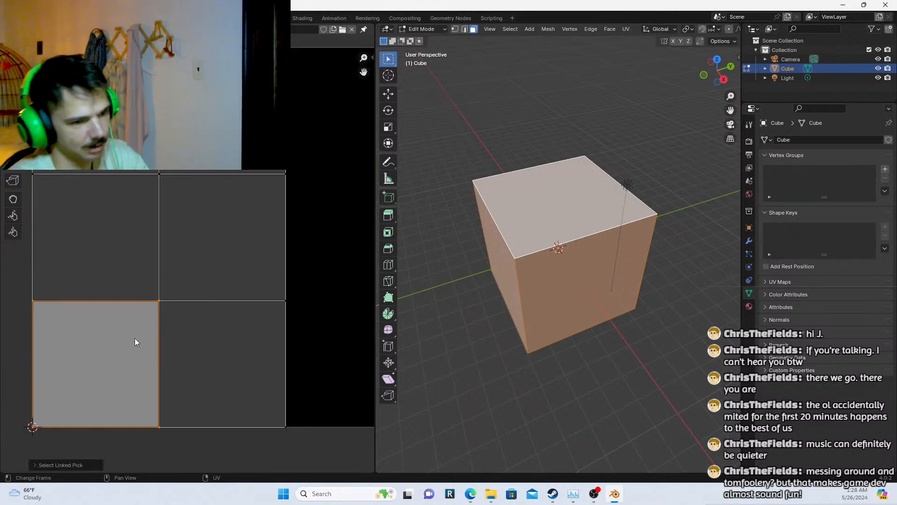
key(g)
click(34, 284)
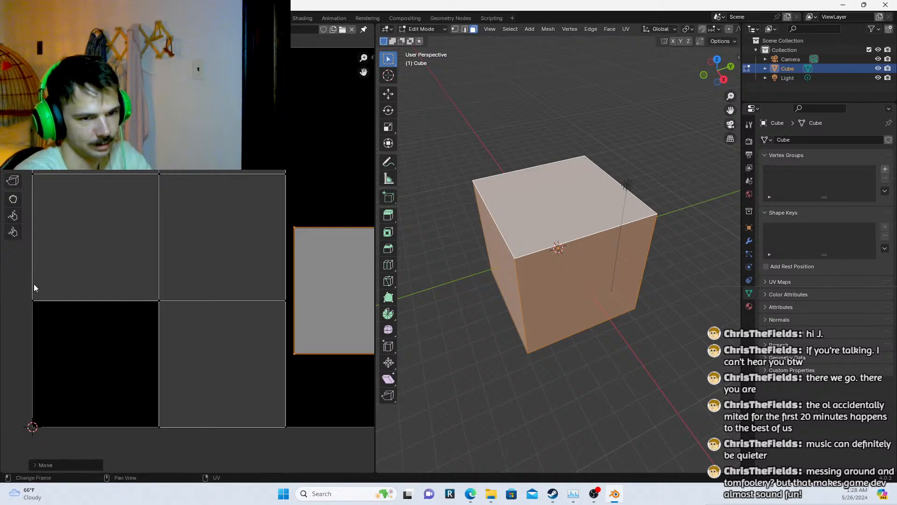
Scale the separated UV square down slightly so it sits clear of the neighbouring faces and the image edge
scroll(202, 300, down, 2)
middle_drag(203, 301, 189, 304)
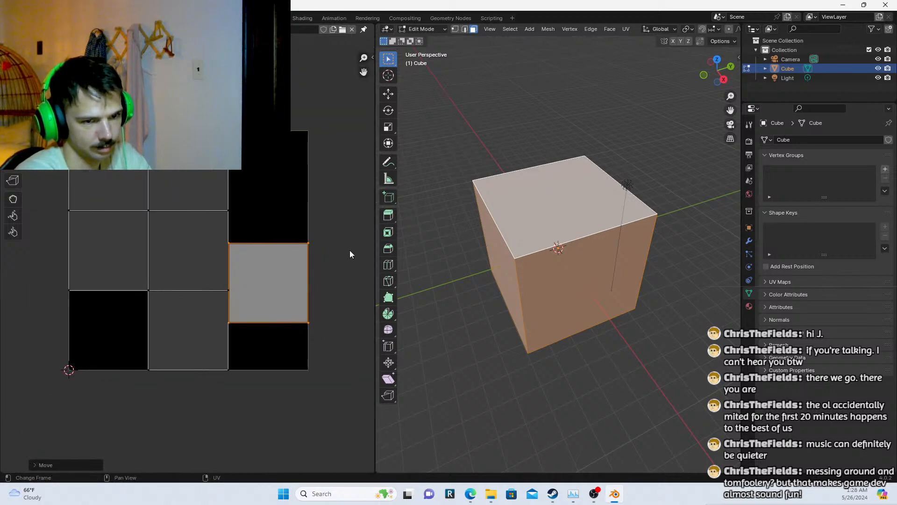
key(s)
click(315, 256)
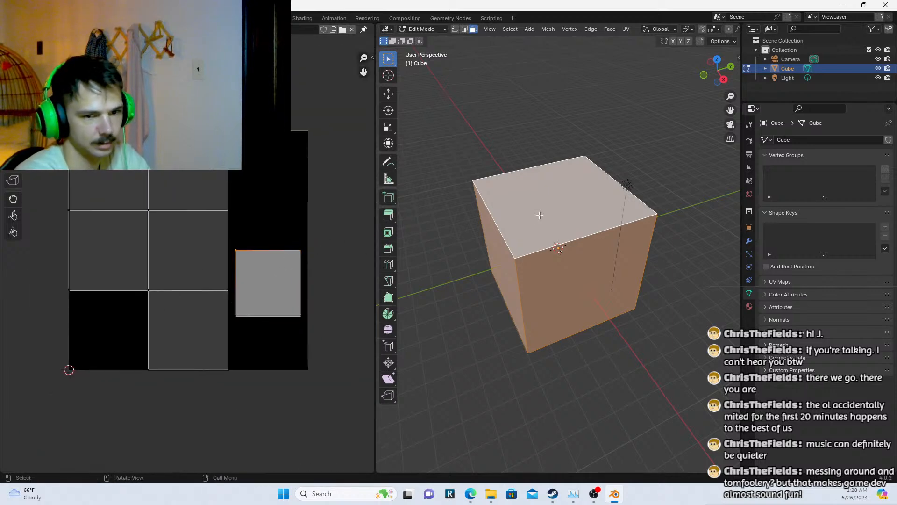
Leave Edit Mode and reopen the Texture Paint workspace with the revised UV layout
key(Tab)
middle_drag(482, 178, 478, 182)
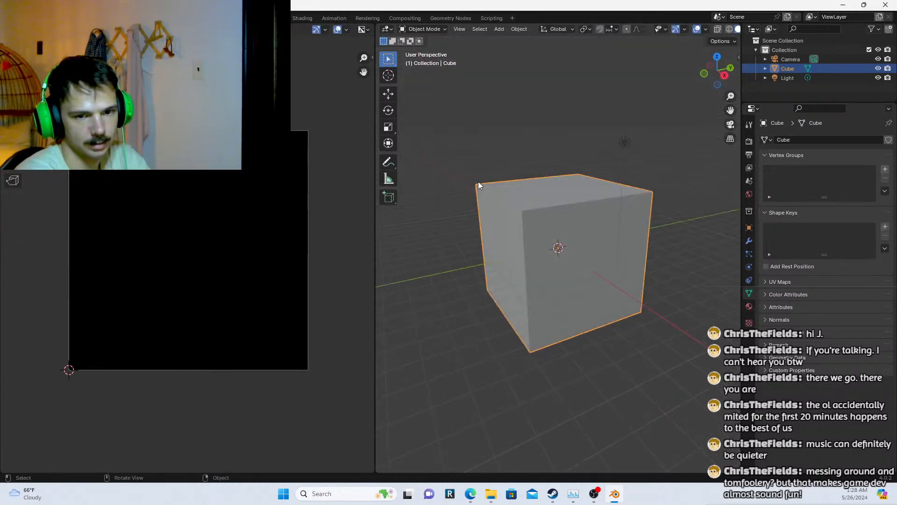
click(269, 18)
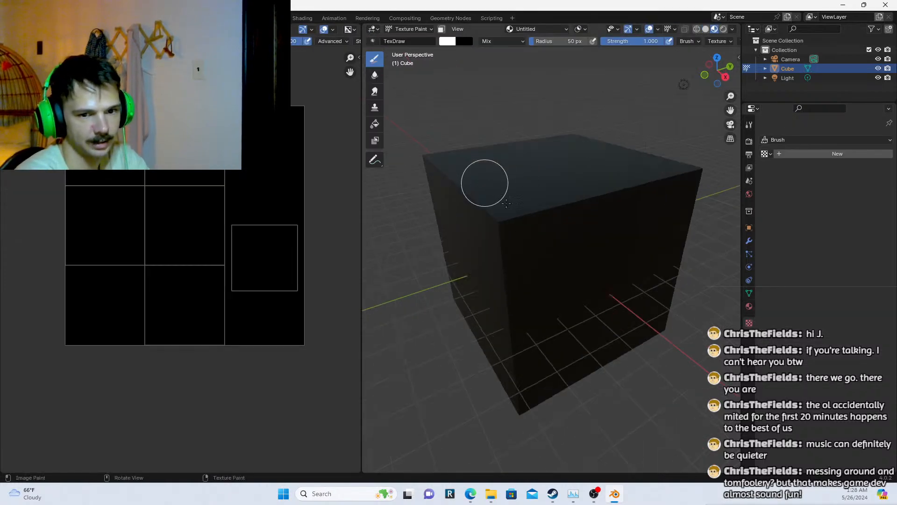
Test the separated UVs with white strokes across the cube's front upper corner, and undo the painting
mouse_move(485, 180)
mouse_down()
mouse_move(497, 232)
mouse_move(511, 236)
mouse_up()
mouse_move(511, 236)
middle_down()
mouse_move(527, 219)
mouse_move(516, 220)
middle_up()
mouse_move(517, 220)
mouse_down()
mouse_move(493, 214)
mouse_move(508, 224)
mouse_up()
scroll(508, 223, down, 4)
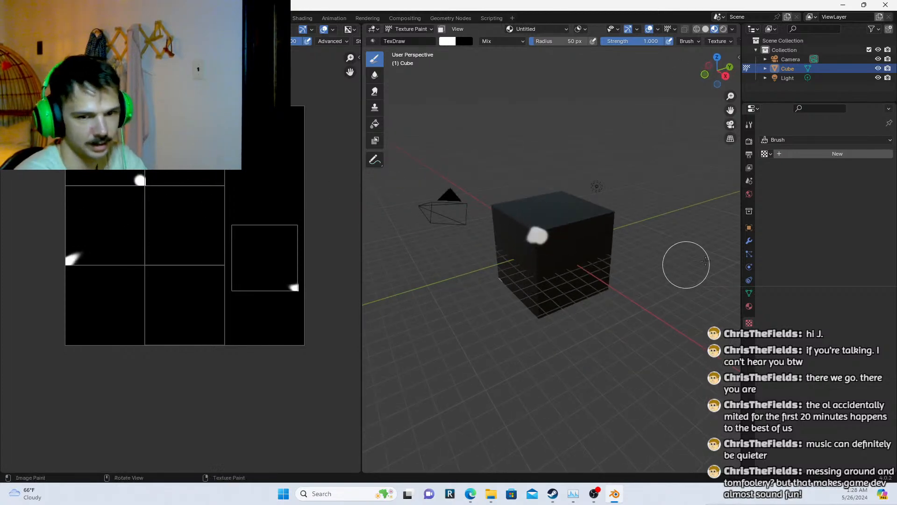
key(ctrl+z)
Try a white dab within the cube's top face, view it from another angle, and undo it
middle_drag(515, 198, 529, 202)
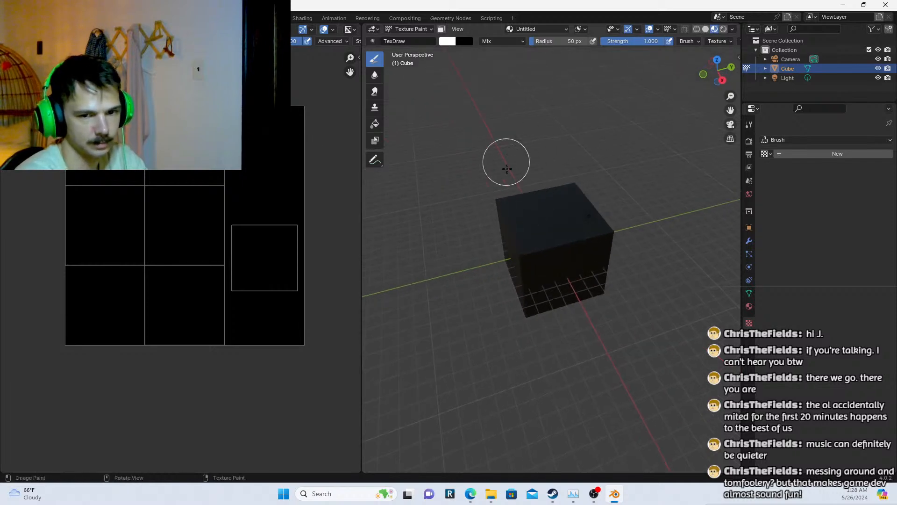
middle_drag(507, 168, 513, 196)
mouse_move(512, 196)
mouse_down()
mouse_move(537, 202)
mouse_move(525, 225)
mouse_up()
scroll(553, 230, down, 2)
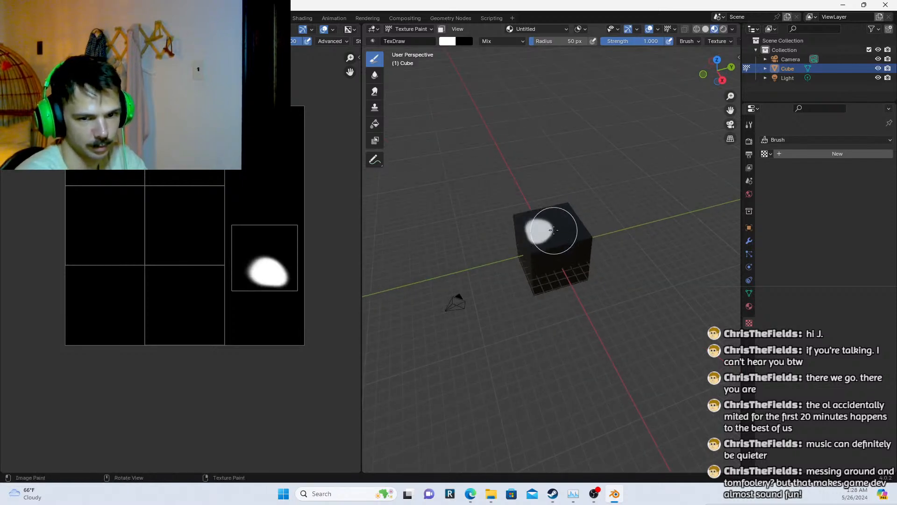
middle_drag(553, 230, 517, 224)
scroll(531, 246, up, 3)
key(ctrl+z)
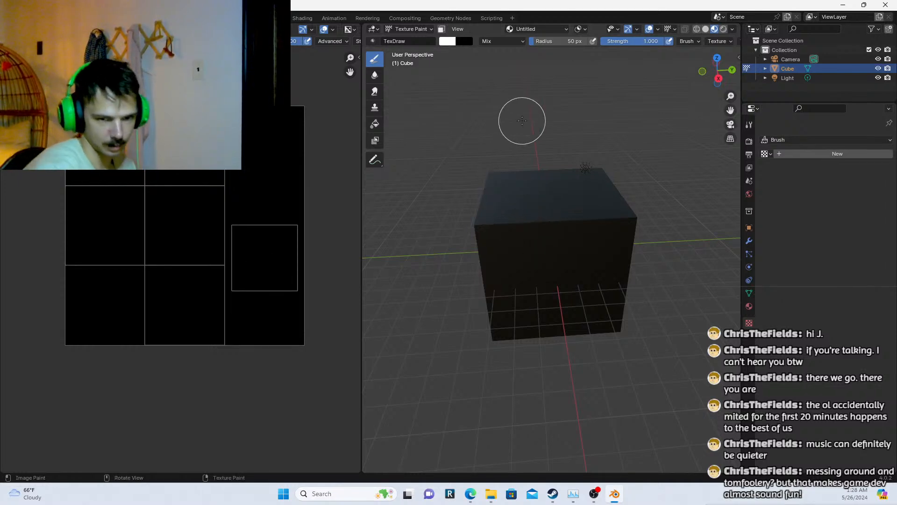
Try covering the cube's top and two visible side faces in white paint, and undo it
middle_drag(500, 220, 627, 233)
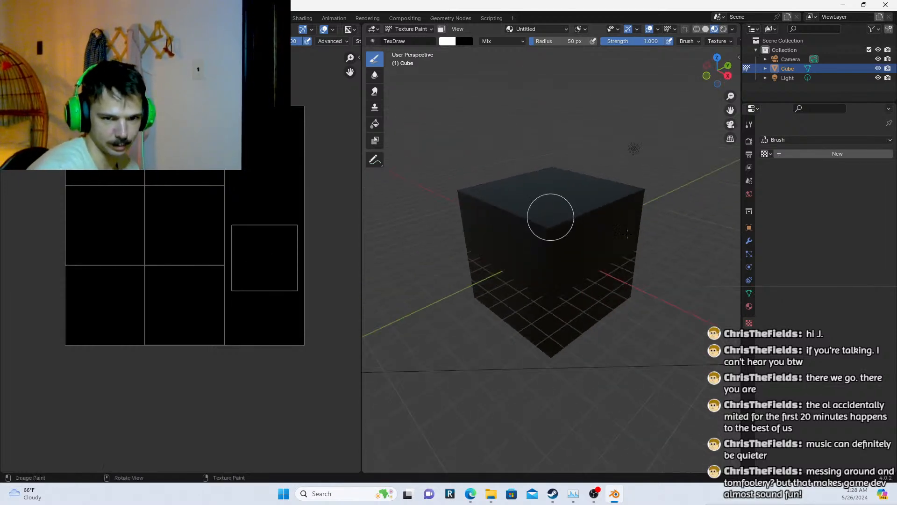
mouse_move(590, 212)
mouse_down()
mouse_move(610, 206)
mouse_move(497, 250)
mouse_move(483, 290)
mouse_move(622, 255)
mouse_move(698, 202)
mouse_move(505, 210)
mouse_up()
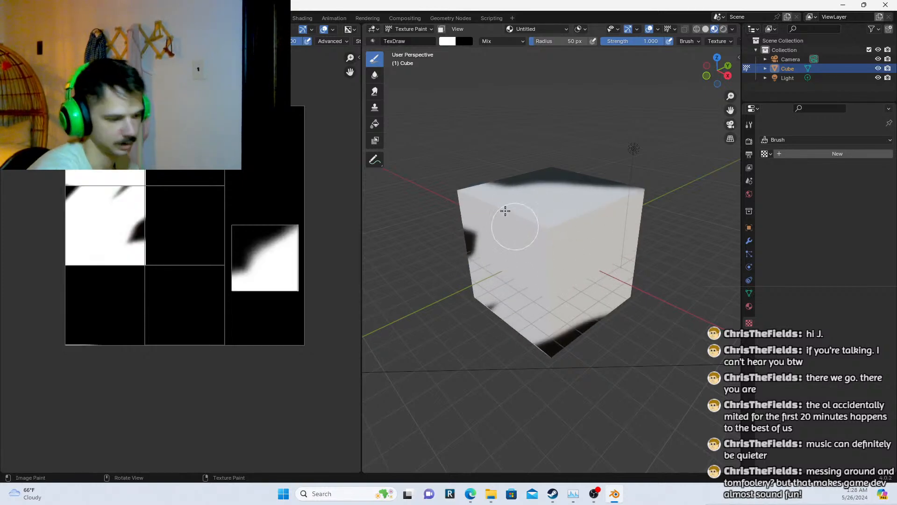
key(ctrl+z)
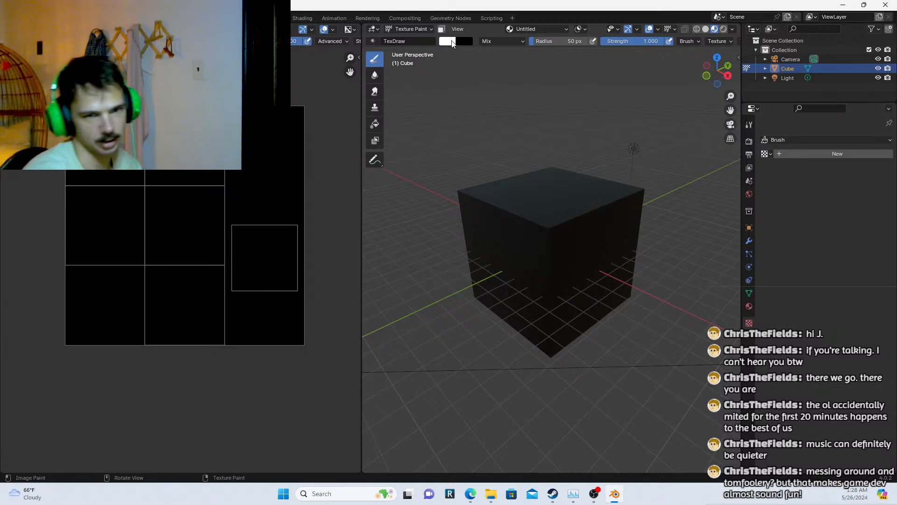
Set the brush colour to a muted pink with hue 0.988 and saturation 0.296, darkened by lowering its value
click(452, 42)
drag(479, 98, 485, 102)
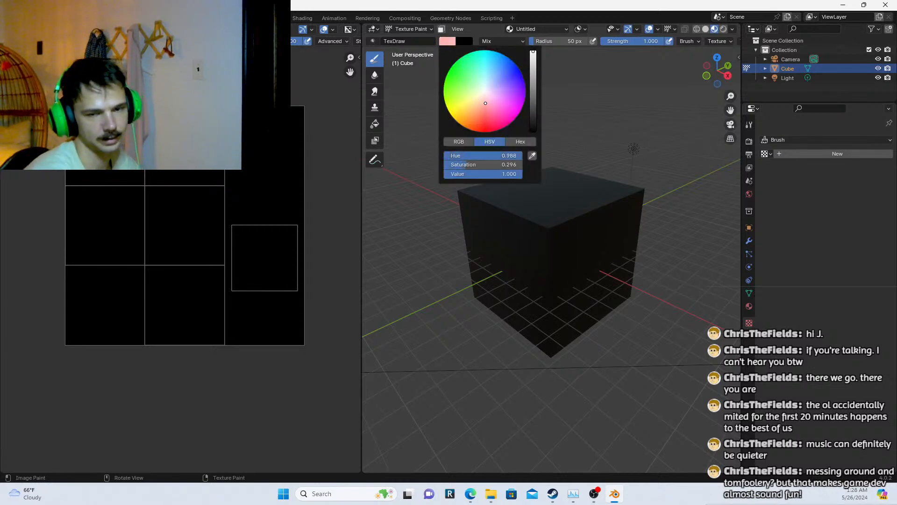
click(533, 72)
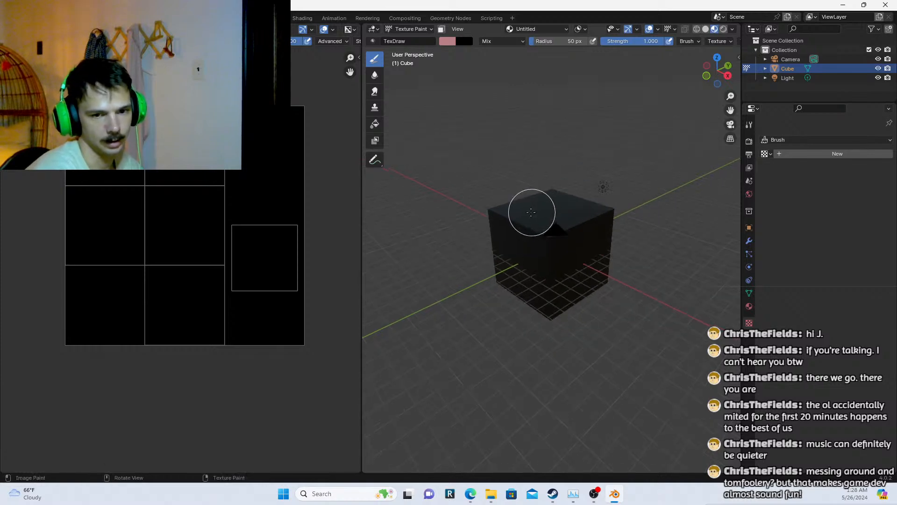
Paint the cube's top and two visible side faces completely with the muted pink brush
middle_drag(584, 220, 617, 249)
scroll(567, 204, up, 5)
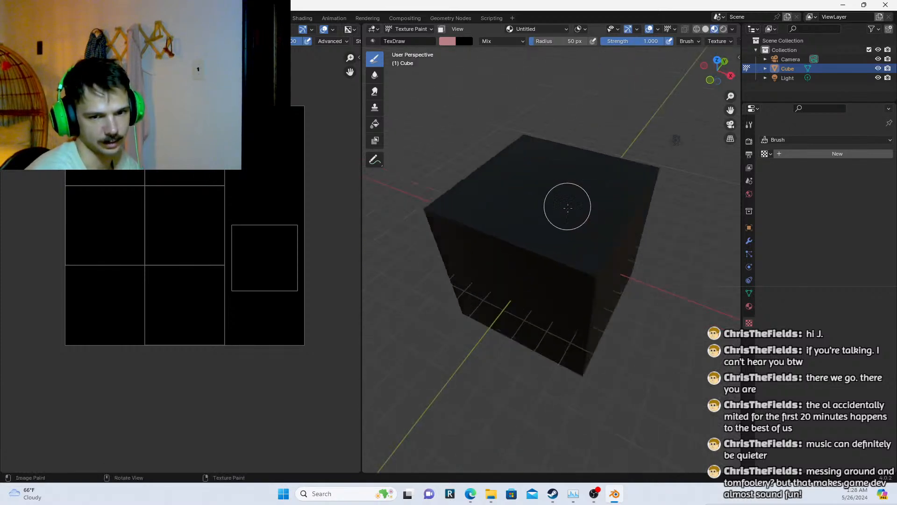
scroll(551, 204, down, 5)
middle_drag(556, 210, 574, 232)
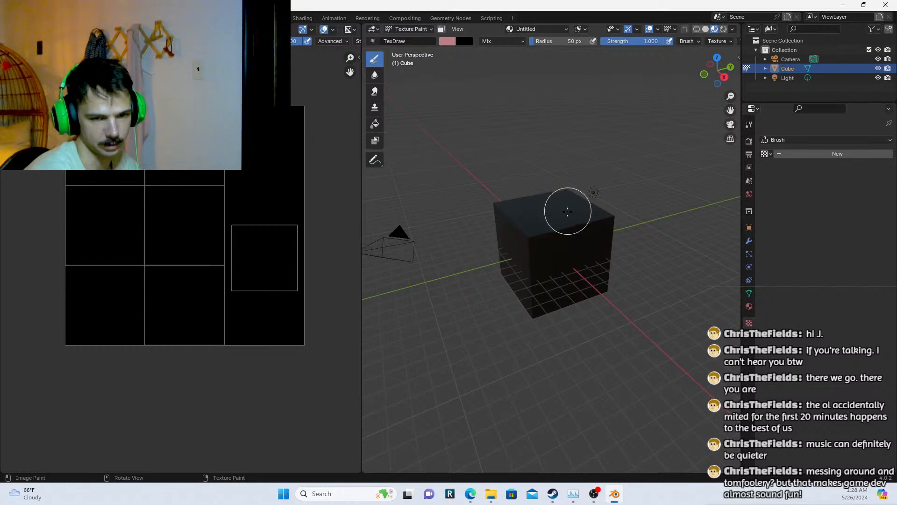
mouse_move(562, 228)
mouse_down()
mouse_move(536, 251)
mouse_move(545, 206)
mouse_move(481, 254)
mouse_move(513, 273)
mouse_move(500, 192)
mouse_move(541, 337)
mouse_move(611, 290)
mouse_move(530, 292)
mouse_up()
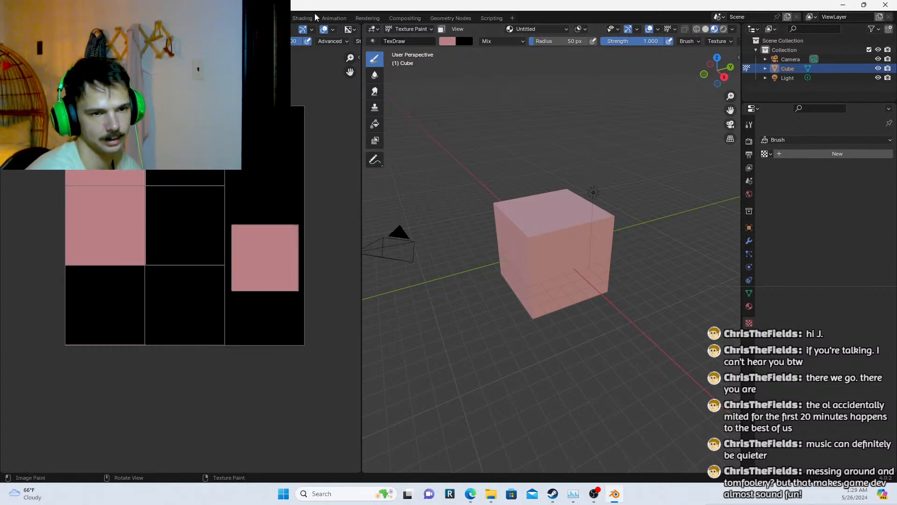
Check the cube's UV layout and its material nodes in the other workspaces, and return to texture painting
key(ctrl+Page_Up)
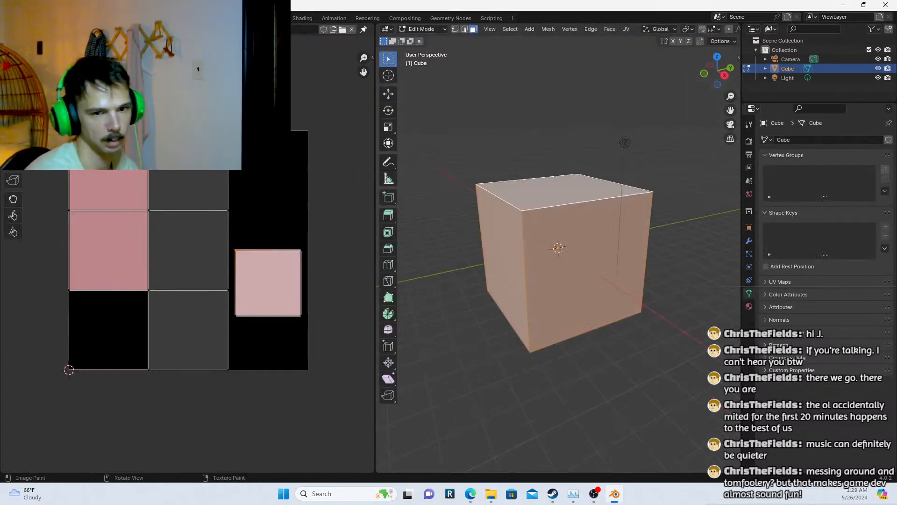
key(ctrl+Page_Down)
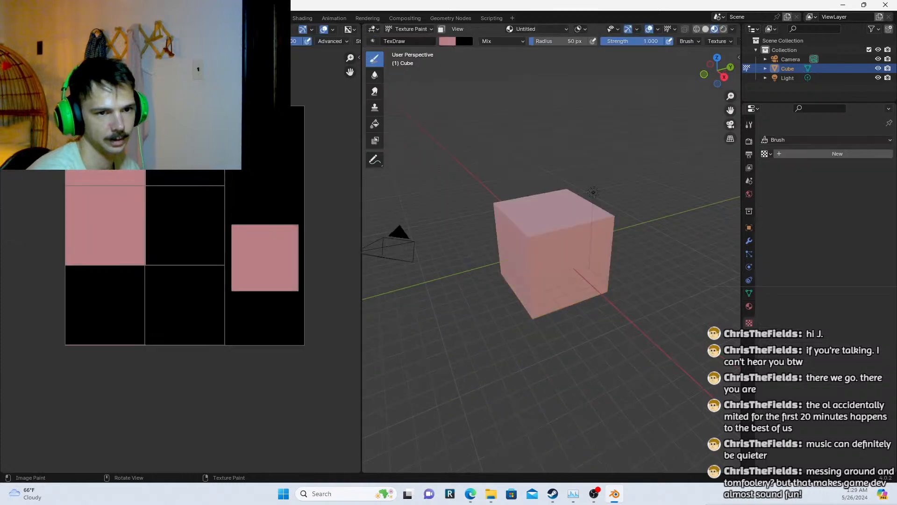
click(302, 18)
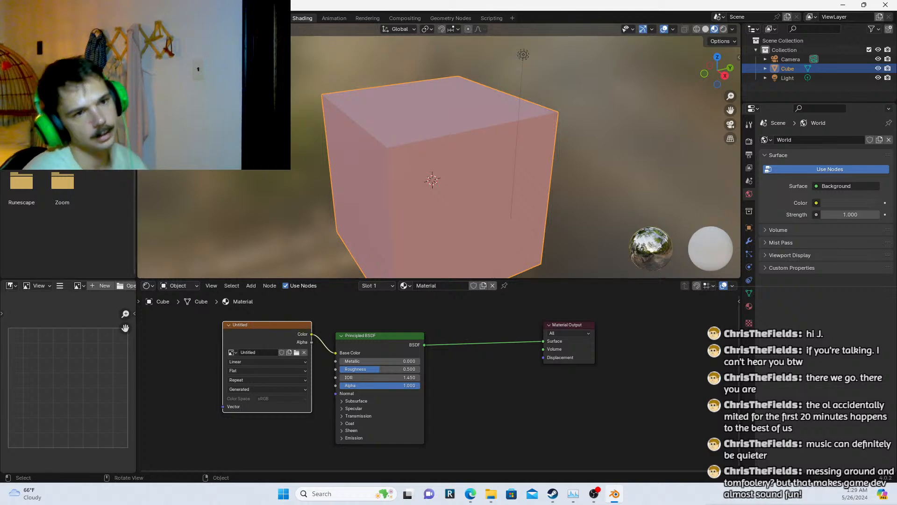
key(ctrl+Page_Down)
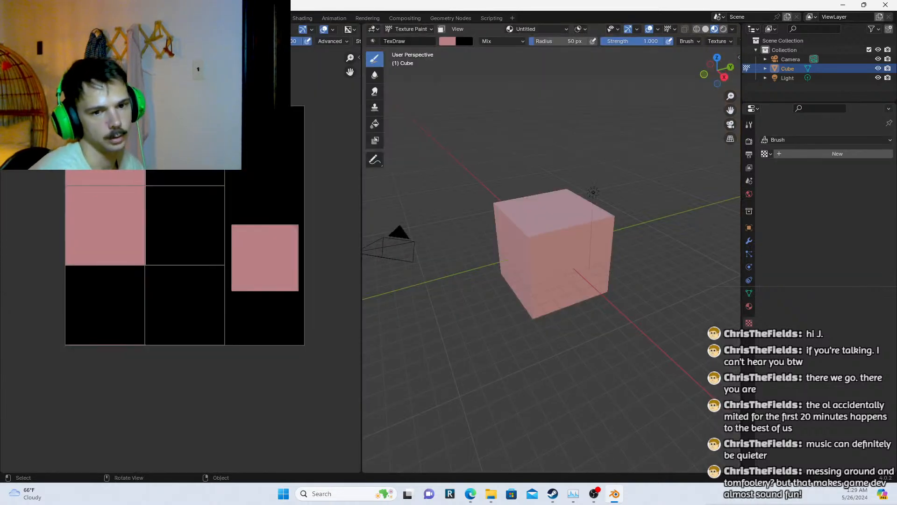
Give the brush a new Musgrave texture with size 0.35, nabla 0.10 and octaves 1.99, slightly raising its dimension and lacunarity
scroll(511, 271, up, 4)
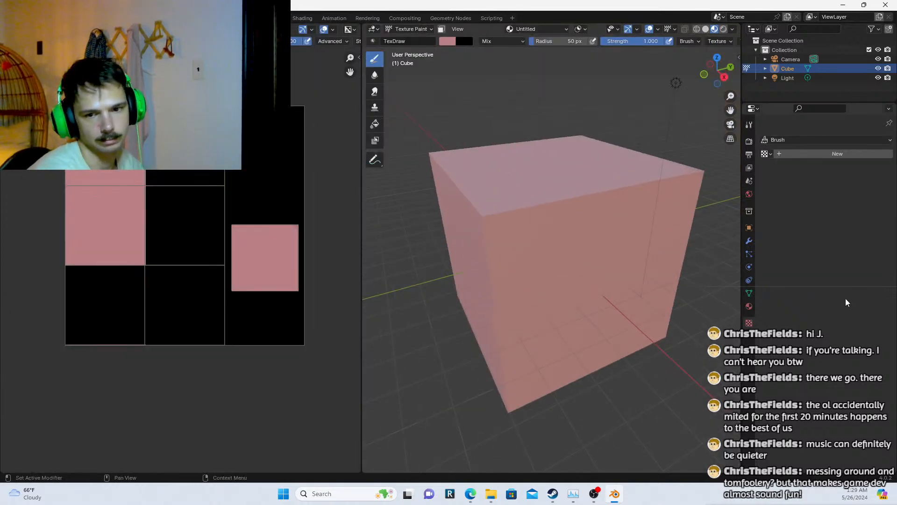
click(752, 307)
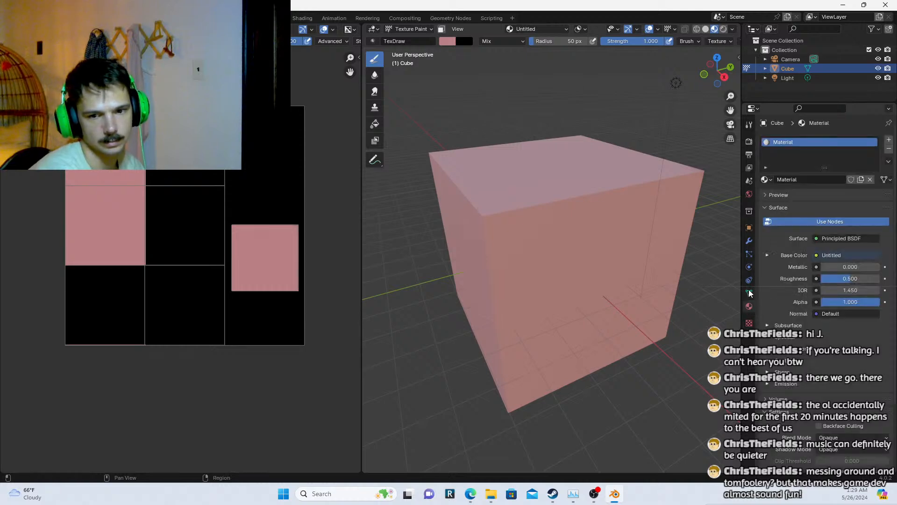
click(748, 324)
click(780, 153)
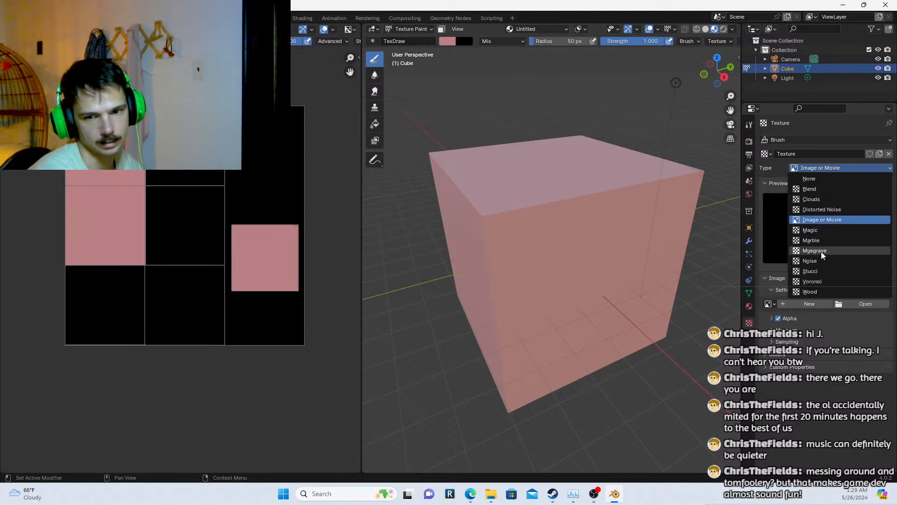
click(831, 247)
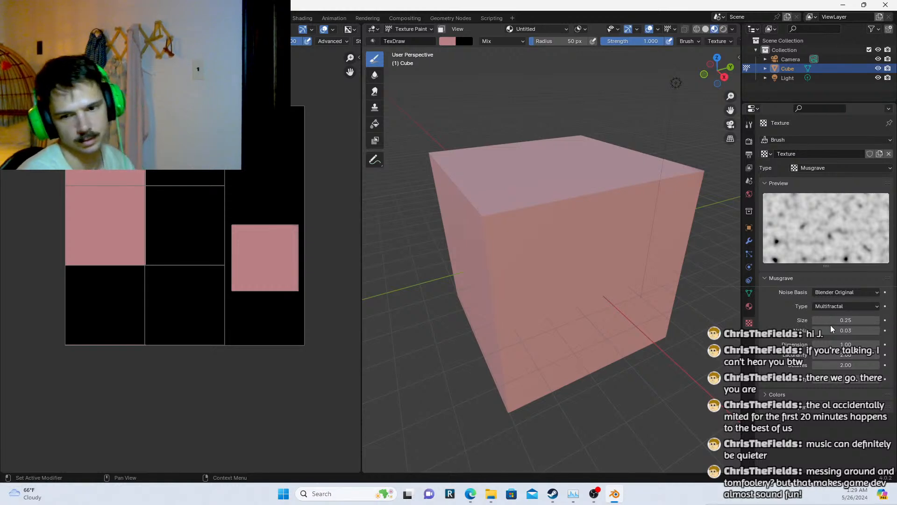
mouse_move(830, 327)
mouse_down()
mouse_move(795, 327)
mouse_move(870, 320)
mouse_move(832, 320)
mouse_move(845, 320)
mouse_up()
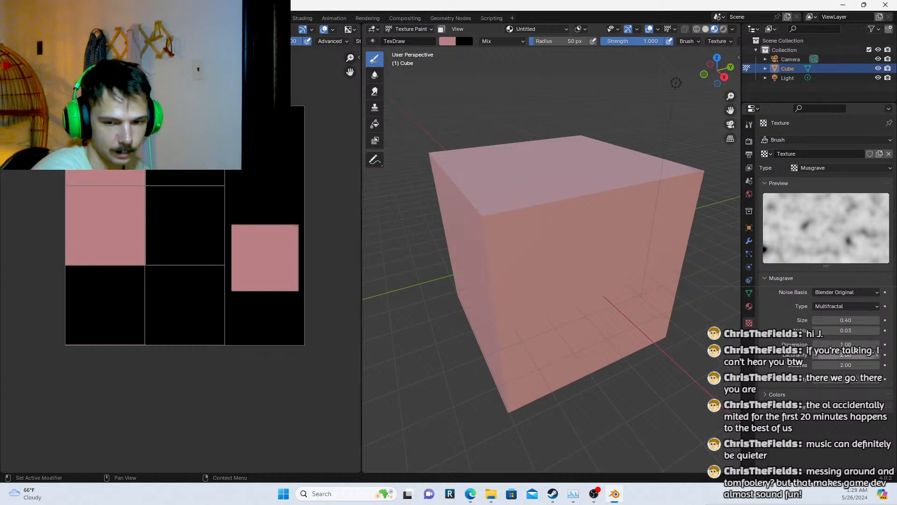
drag(837, 331, 849, 365)
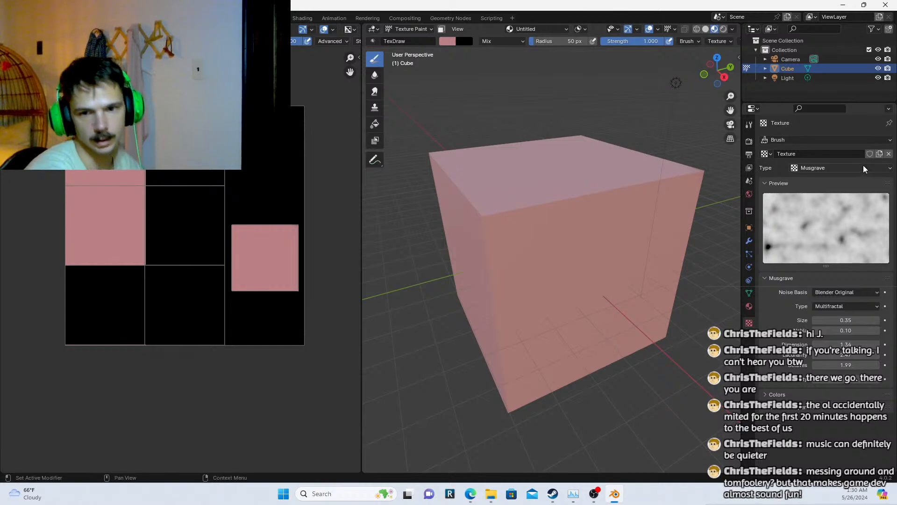
Try Musgrave-textured strokes over the cube's front upper corner and adjoining faces, inspect them from above, and undo them
drag(510, 205, 512, 236)
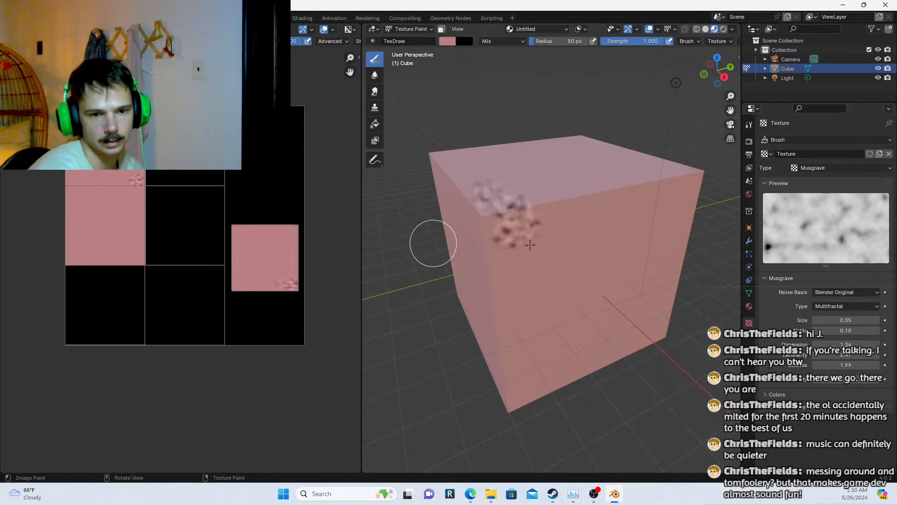
key(ctrl+z)
scroll(531, 227, down, 3)
scroll(530, 227, up, 2)
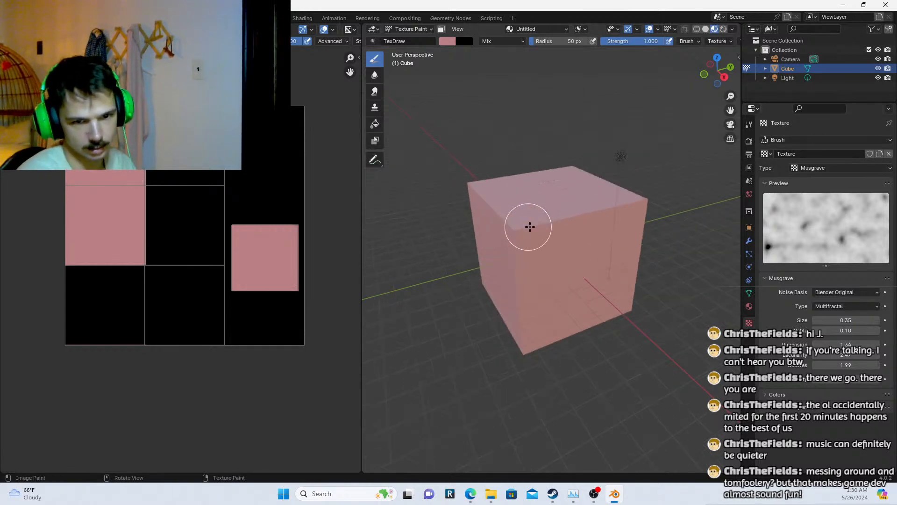
drag(587, 260, 605, 246)
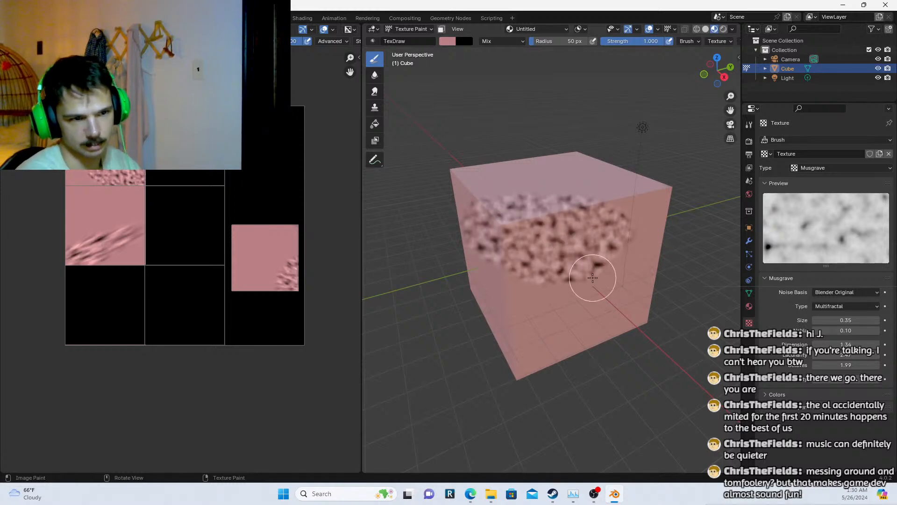
scroll(593, 278, up, 2)
mouse_move(593, 278)
middle_down()
mouse_move(528, 280)
mouse_move(534, 295)
middle_up()
middle_drag(471, 251, 520, 296)
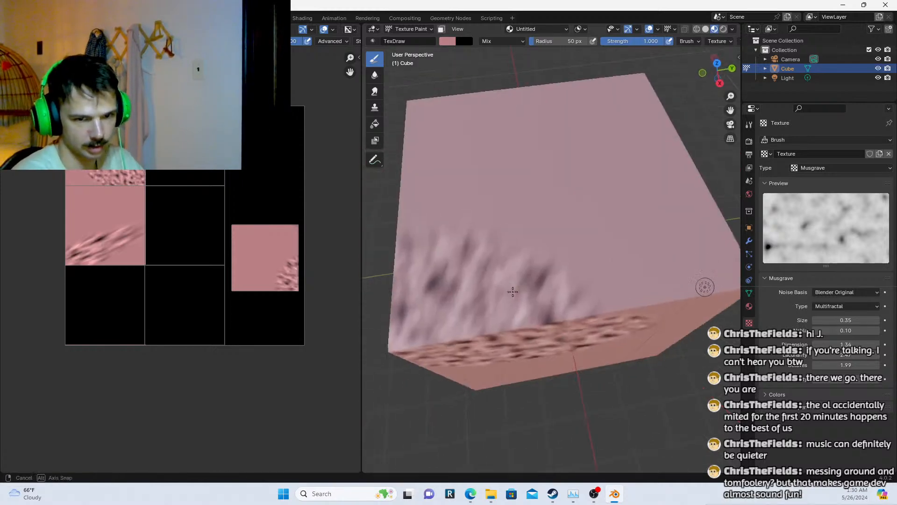
scroll(520, 296, down, 4)
key(ctrl+z)
Paint a Musgrave-textured pink patch within the middle of the cube's top face
mouse_move(523, 243)
mouse_down()
mouse_move(525, 213)
mouse_move(551, 209)
mouse_up()
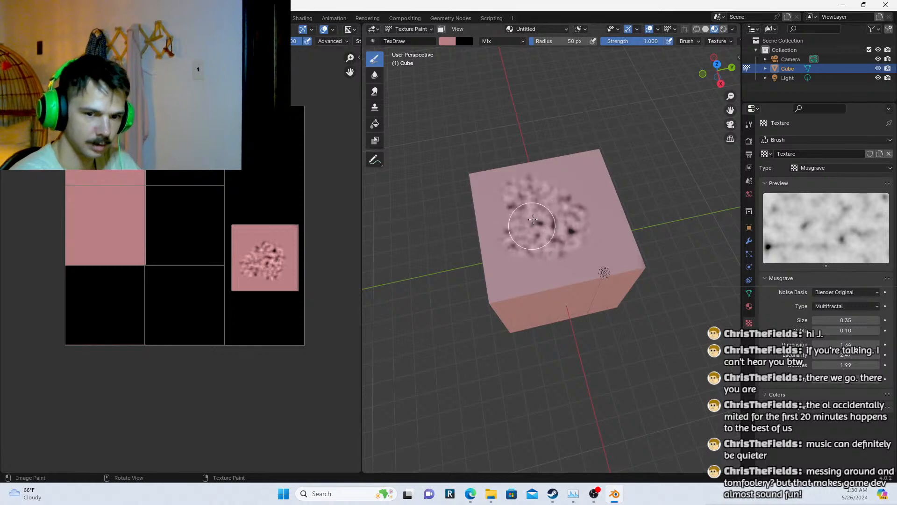
Undo the dark strokes on the cube's top face and set the Musgrave brush texture size to 1.43
mouse_move(551, 218)
middle_down()
mouse_move(605, 192)
mouse_move(563, 236)
middle_up()
scroll(605, 192, up, 6)
scroll(562, 236, down, 4)
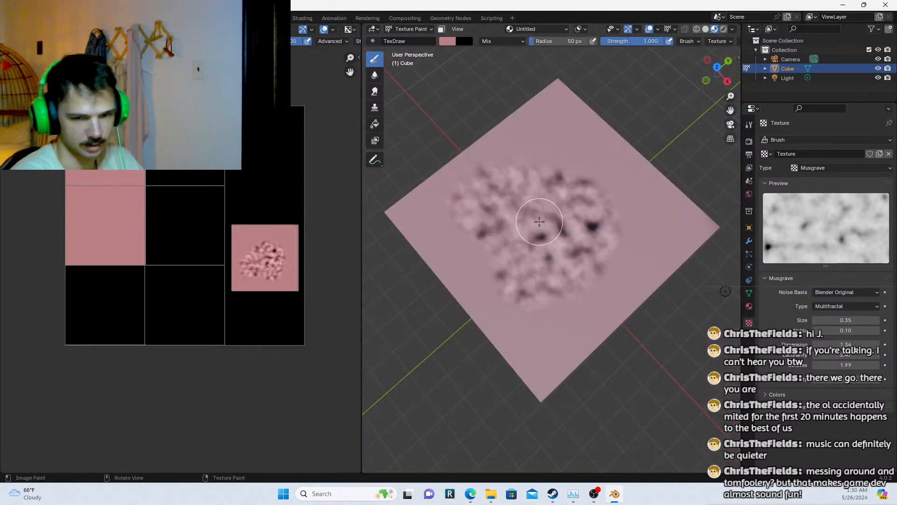
key(ctrl+z)
drag(840, 322, 879, 321)
Try a brush stroke with the enlarged Musgrave texture across the cube's top face, and undo it
mouse_move(562, 171)
mouse_down()
mouse_move(611, 257)
mouse_move(622, 255)
mouse_up()
scroll(611, 257, down, 3)
scroll(611, 257, up, 3)
key(ctrl+z)
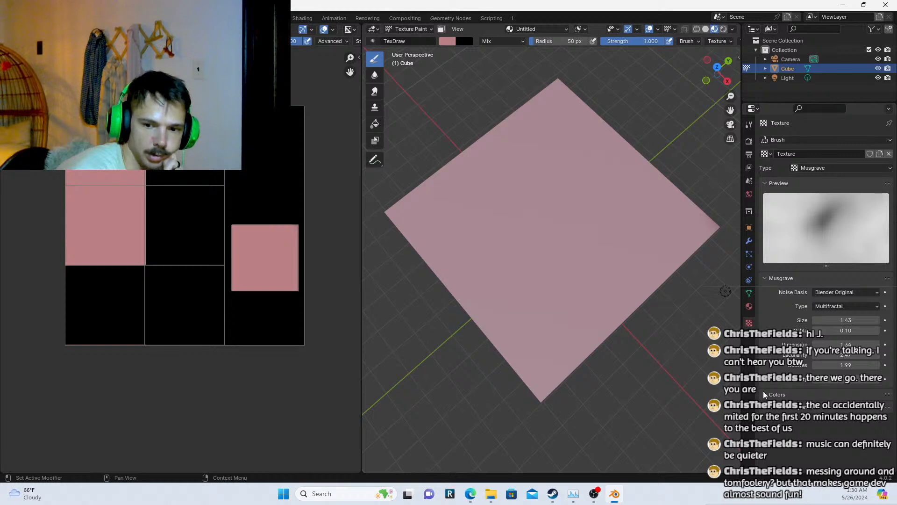
Enable the Color Ramp in the Musgrave brush texture's color settings
click(777, 399)
scroll(851, 383, down, 2)
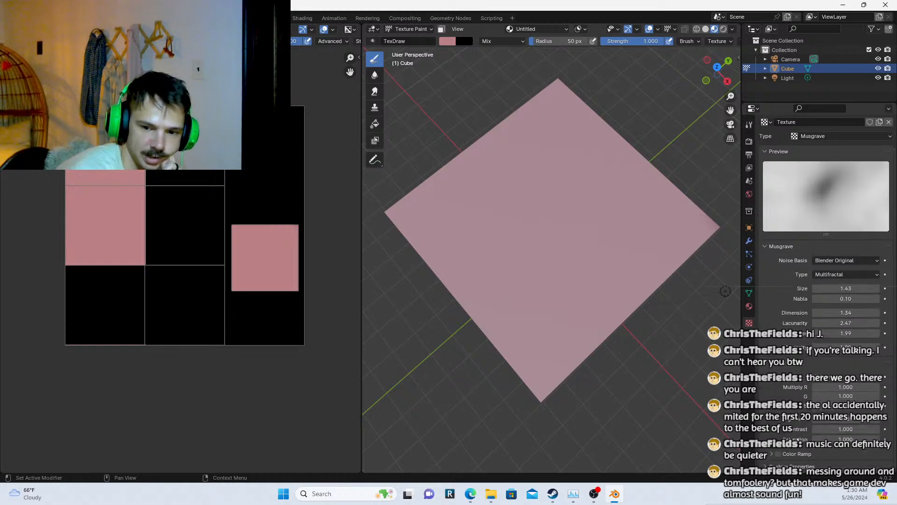
click(778, 453)
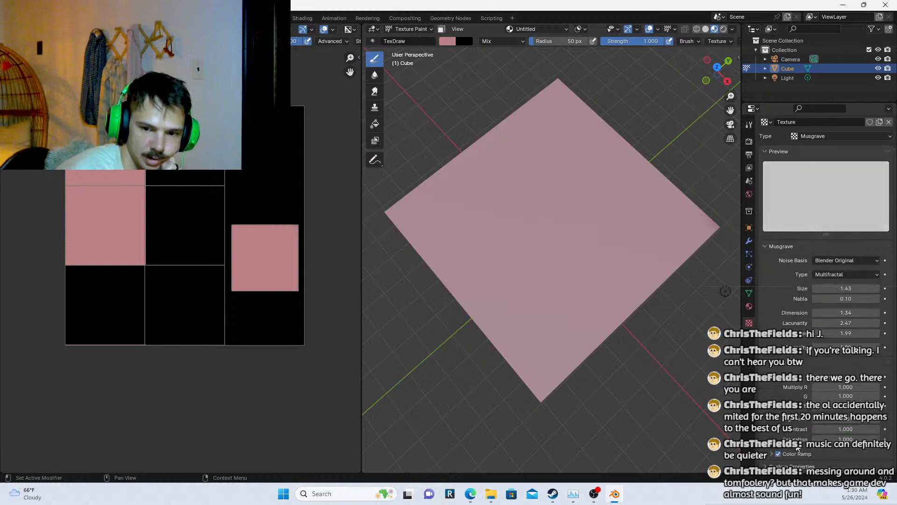
click(779, 454)
click(778, 453)
Paint soft mottled patches over the whole top face of the cube
mouse_move(450, 214)
mouse_down()
mouse_move(470, 260)
mouse_move(677, 272)
mouse_up()
mouse_move(572, 304)
mouse_down()
mouse_move(583, 244)
mouse_move(563, 211)
mouse_move(521, 201)
mouse_up()
scroll(587, 291, down, 5)
middle_drag(586, 292, 559, 236)
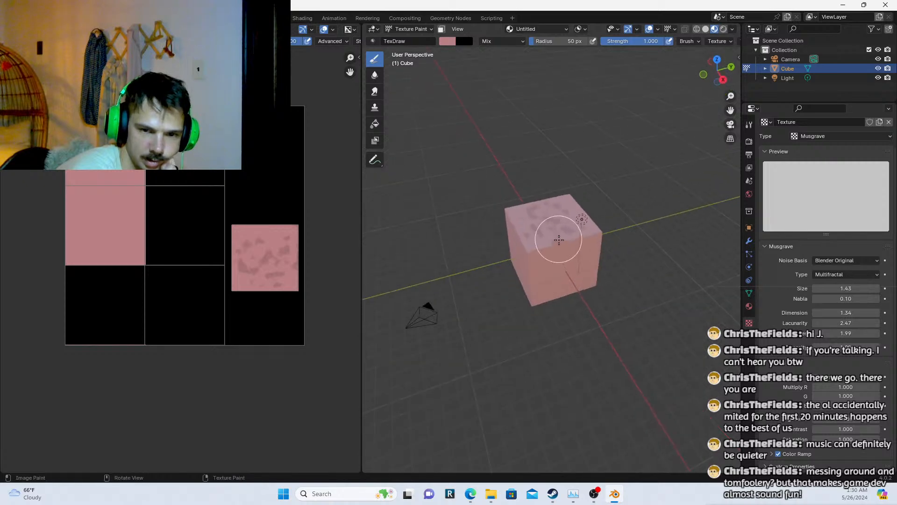
Paint the same mottled texture over the cube's side faces, turning the cube to reach them
scroll(633, 280, up, 3)
drag(621, 192, 637, 341)
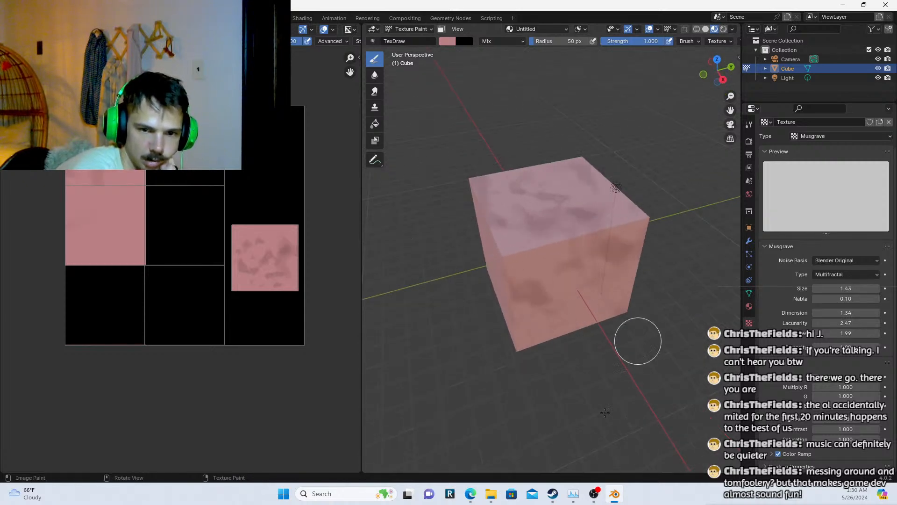
middle_drag(580, 340, 542, 293)
mouse_move(627, 326)
middle_down()
mouse_move(517, 306)
mouse_move(539, 254)
mouse_move(668, 351)
middle_up()
mouse_move(512, 300)
middle_down()
mouse_move(581, 275)
mouse_move(517, 296)
middle_up()
mouse_move(535, 255)
middle_down()
mouse_move(553, 243)
mouse_move(520, 324)
mouse_move(558, 253)
middle_up()
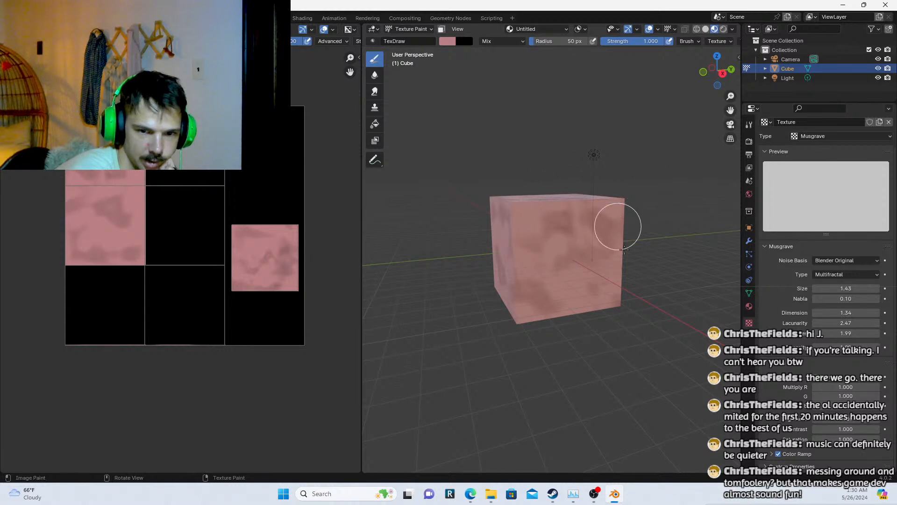
mouse_move(613, 222)
middle_down()
mouse_move(584, 210)
mouse_move(601, 246)
middle_up()
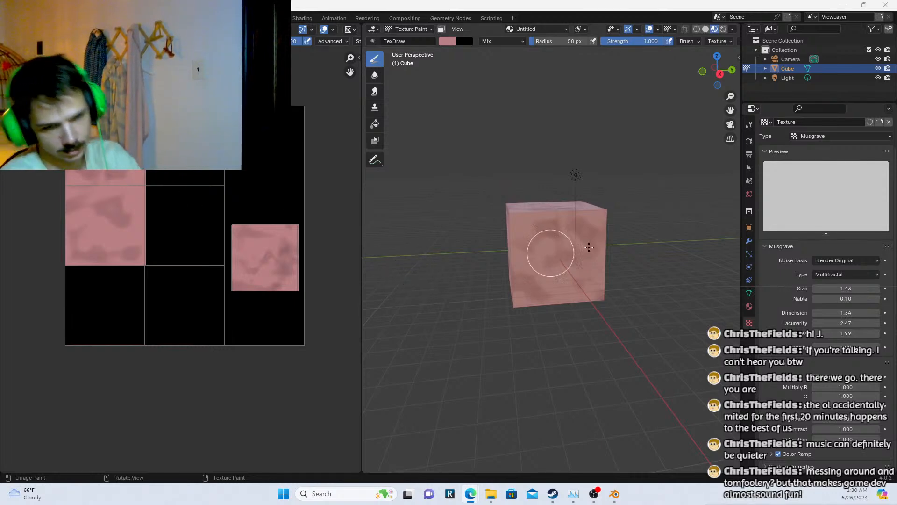
mouse_move(462, 236)
middle_down()
mouse_move(601, 251)
mouse_move(503, 261)
middle_up()
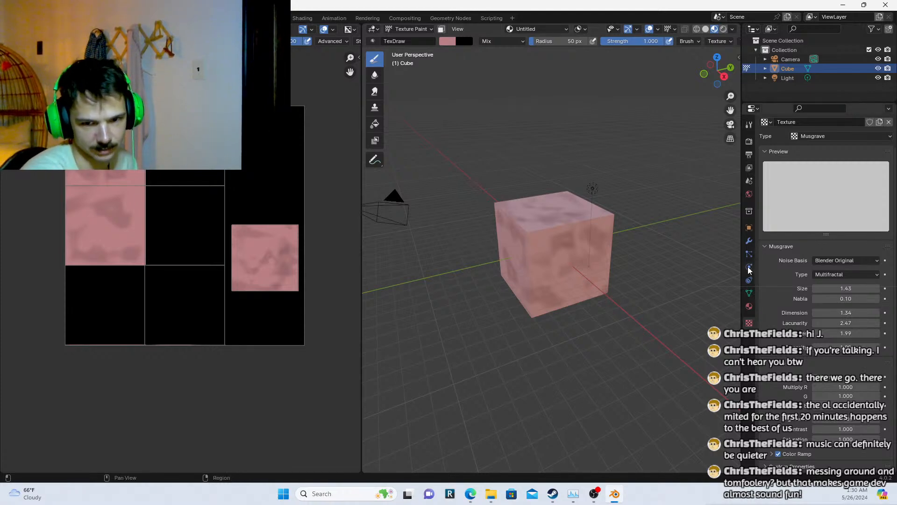
Try the Magic type for the brush texture
scroll(610, 224, up, 2)
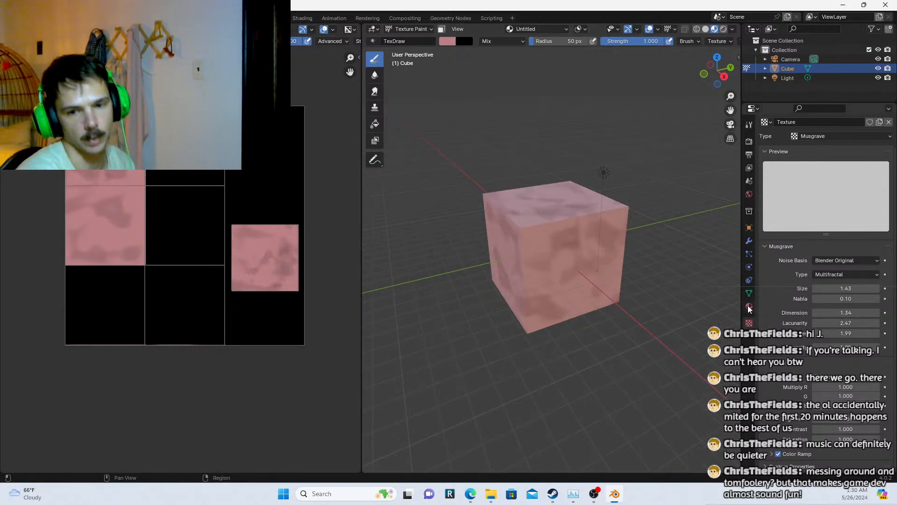
click(829, 275)
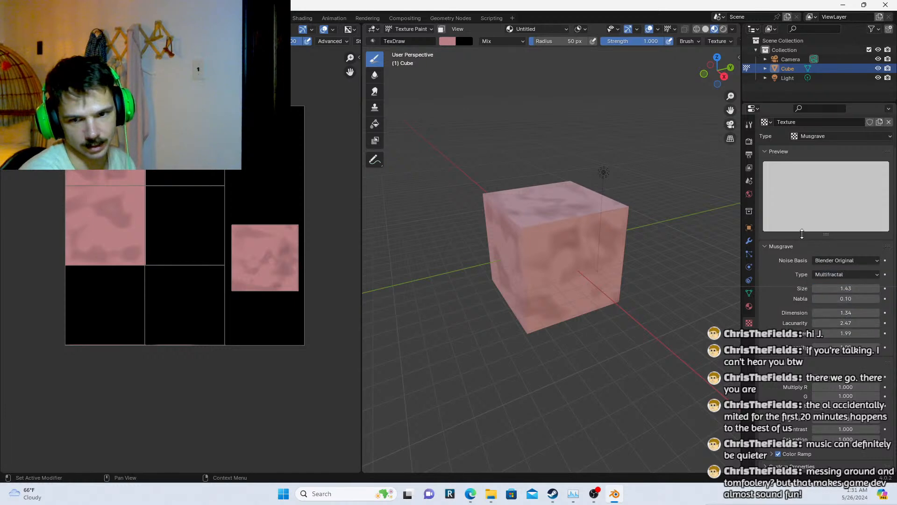
click(843, 168)
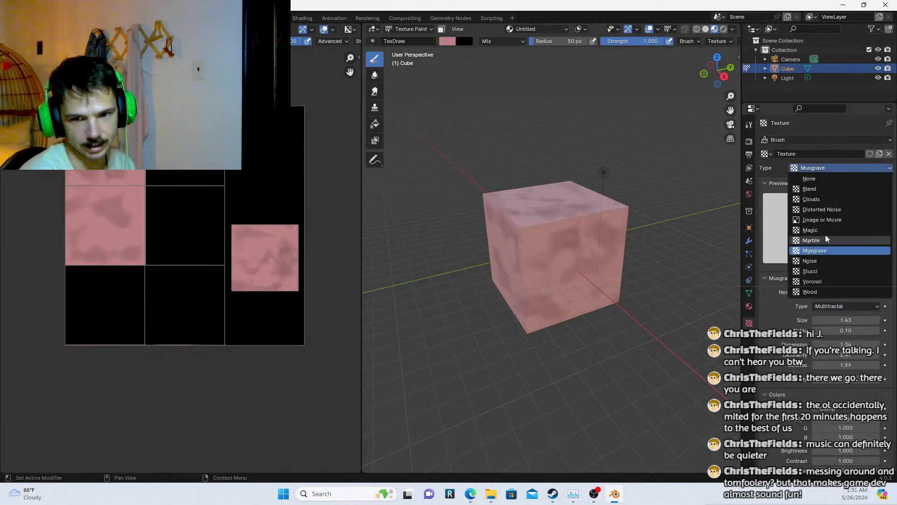
click(825, 230)
click(826, 165)
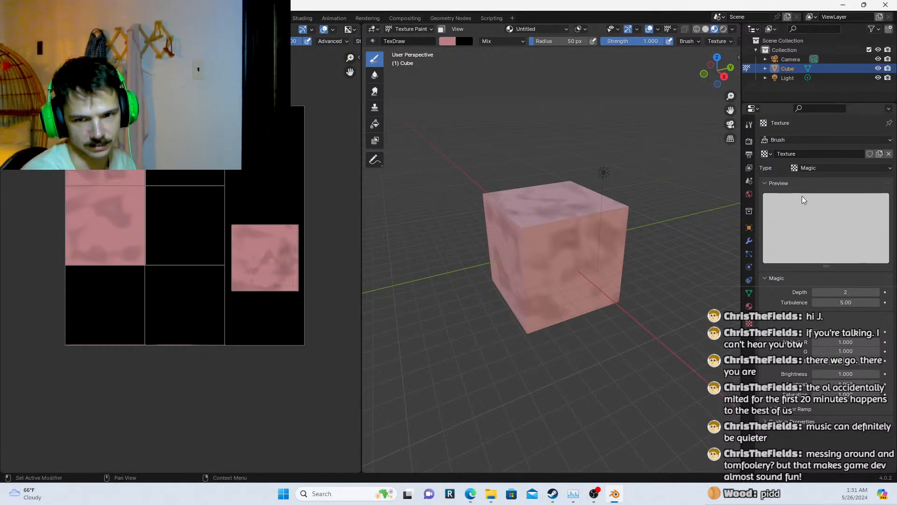
Set the brush texture type to Voronoi
click(823, 167)
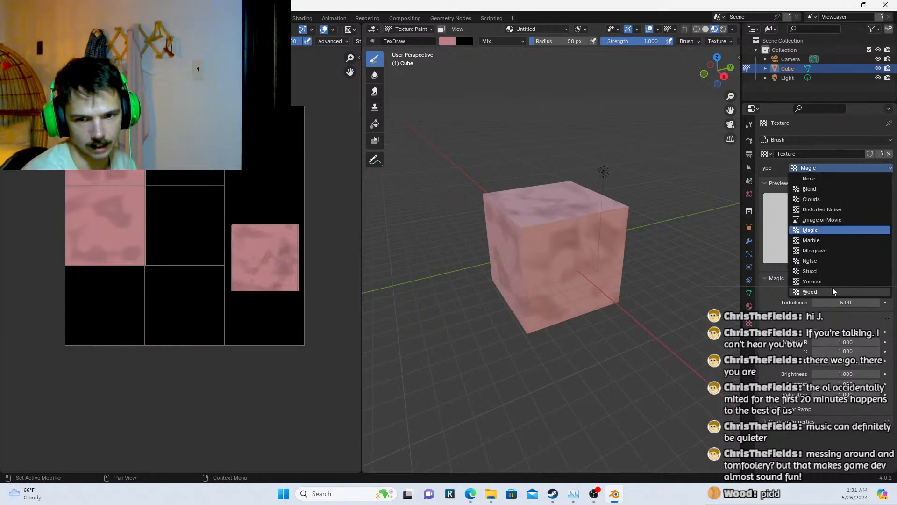
click(836, 281)
click(818, 167)
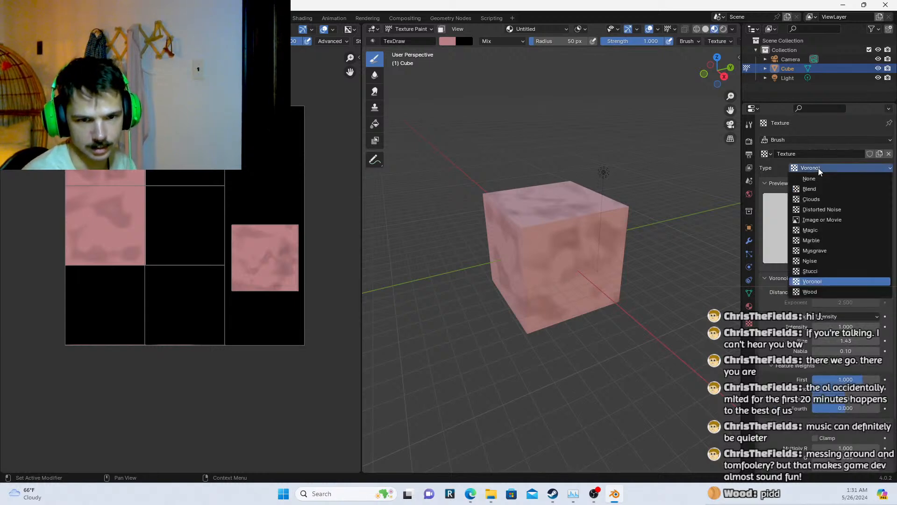
click(813, 281)
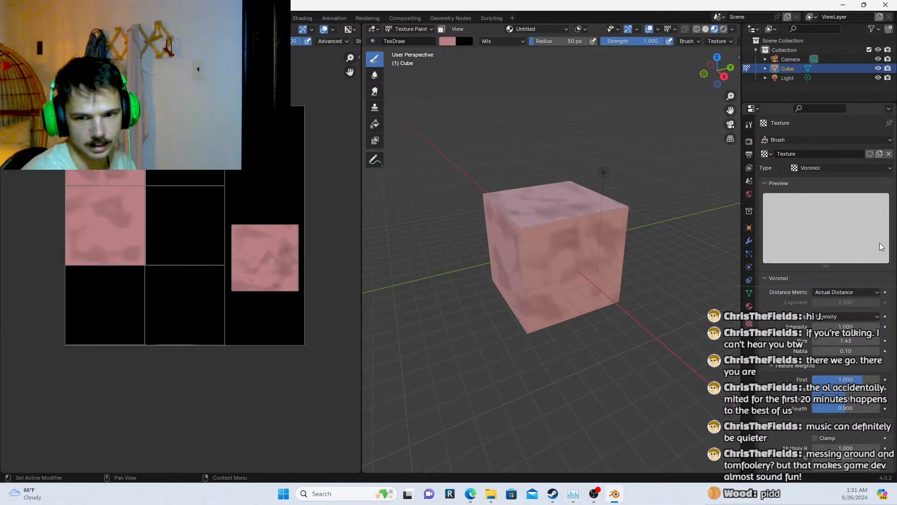
click(823, 169)
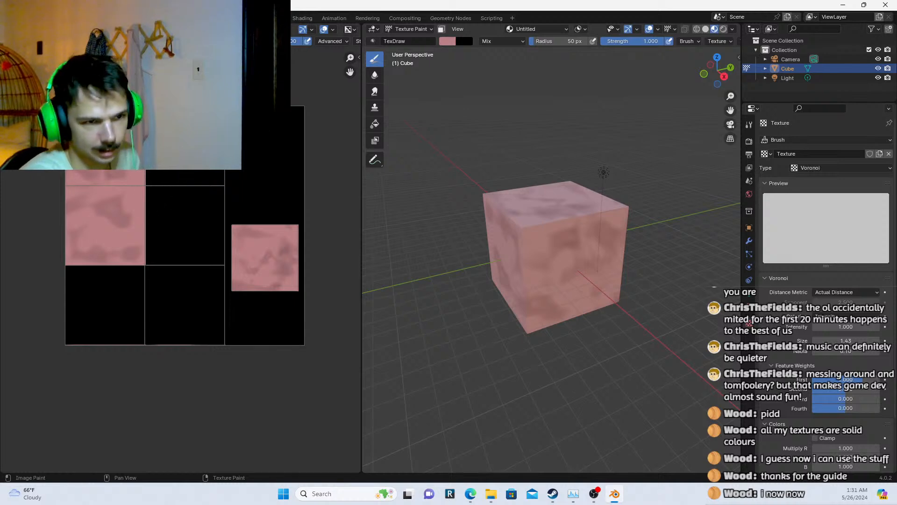
Leave texture painting and go through the workspaces to the Layout workspace
key(ctrl+Page_Up)
key(ctrl+Page_Up)
key(ctrl+Page_Up)
key(ctrl+Page_Up)
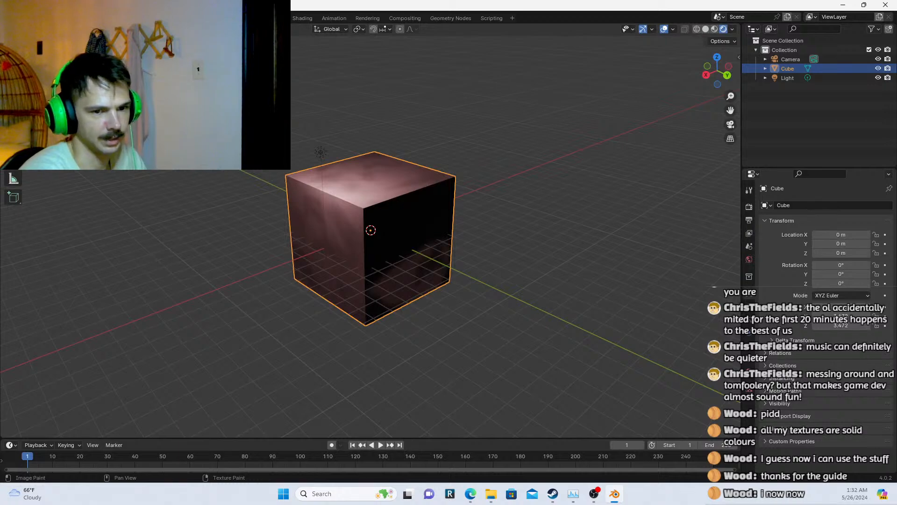
key(ctrl+Page_Down)
key(ctrl+Page_Down)
key(ctrl+Page_Down)
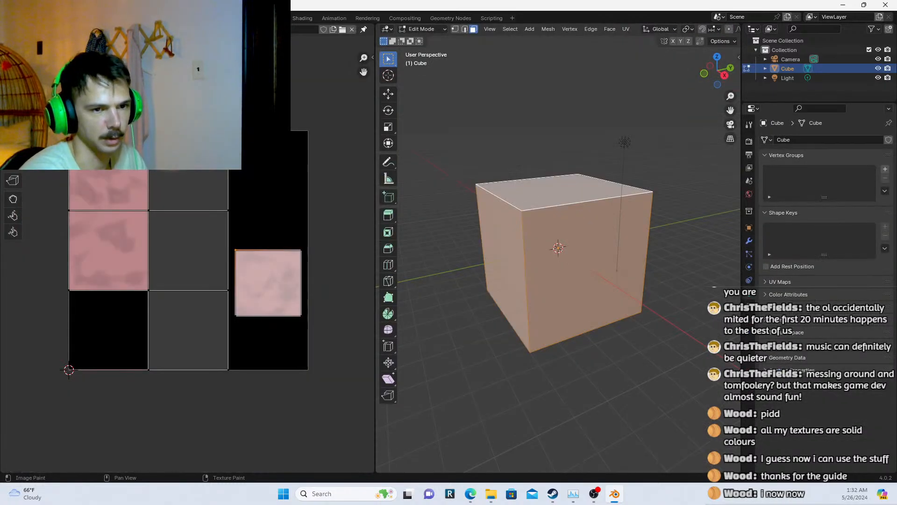
key(ctrl+Page_Down)
key(ctrl+Page_Down)
key(ctrl+Page_Up)
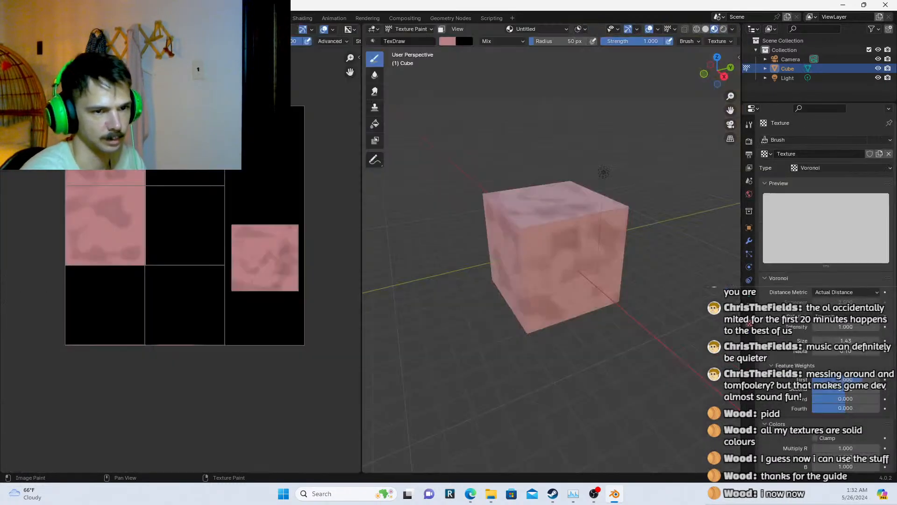
key(ctrl+Page_Up)
key(ctrl+Page_Up)
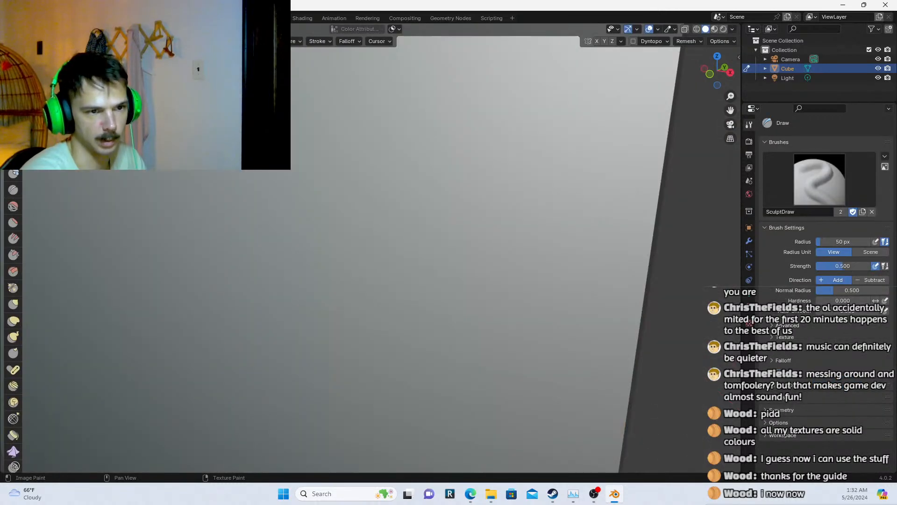
key(ctrl+Page_Up)
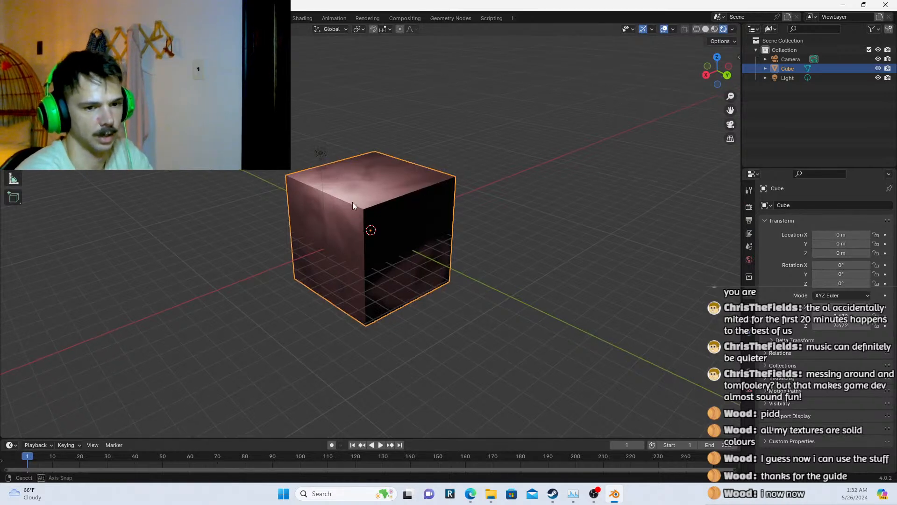
Add a new mesh cube to the scene
middle_drag(352, 202, 394, 200)
middle_drag(125, 169, 301, 126)
key(shift+a)
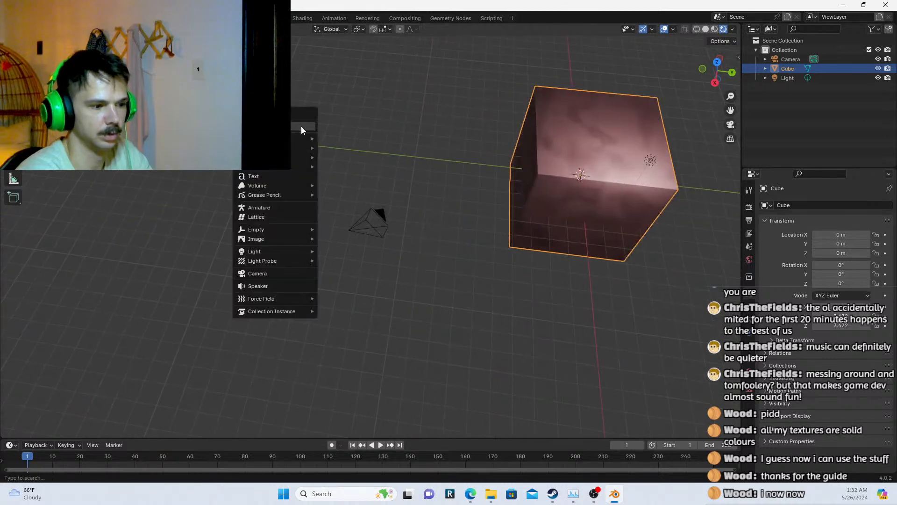
mouse_move(297, 141)
click(337, 146)
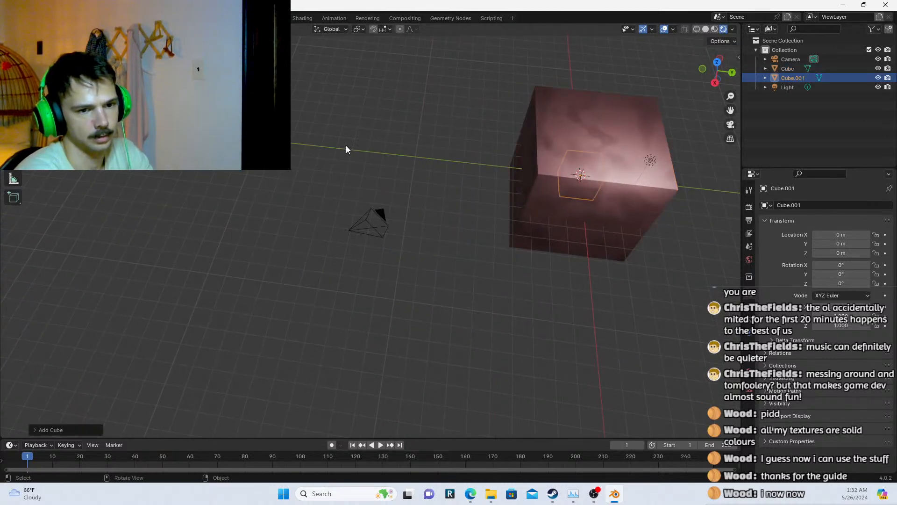
Move the new cube away from the painted cube to about X 0.48 m, Y -23.31 m, Z 2.45 m and frame it
scroll(348, 147, down, 4)
key(g)
click(161, 115)
key(KP_0)
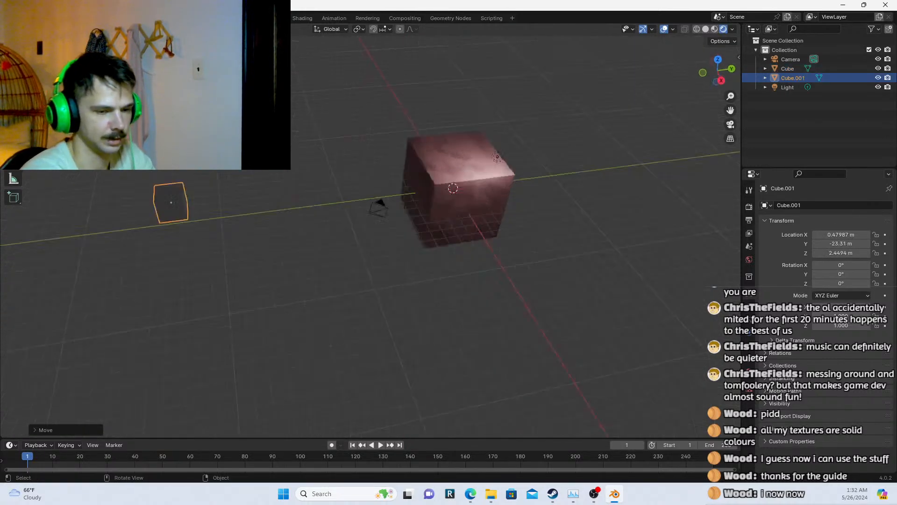
key(KP_Decimal)
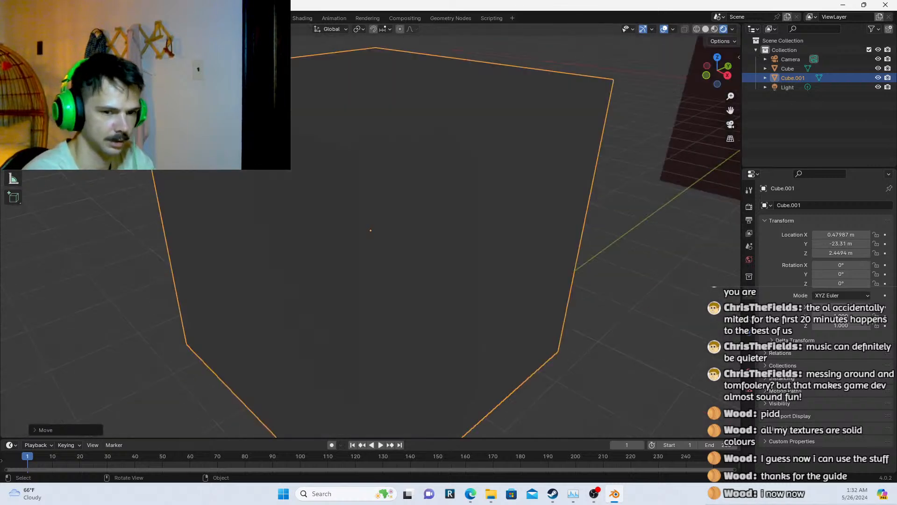
View both cubes in Material Preview shading
scroll(402, 128, down, 4)
click(715, 29)
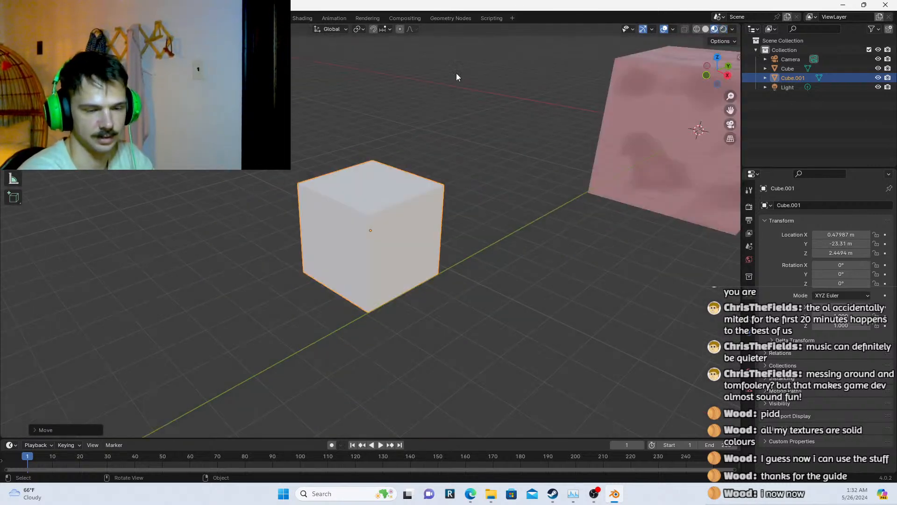
middle_drag(457, 73, 434, 204)
scroll(408, 204, down, 2)
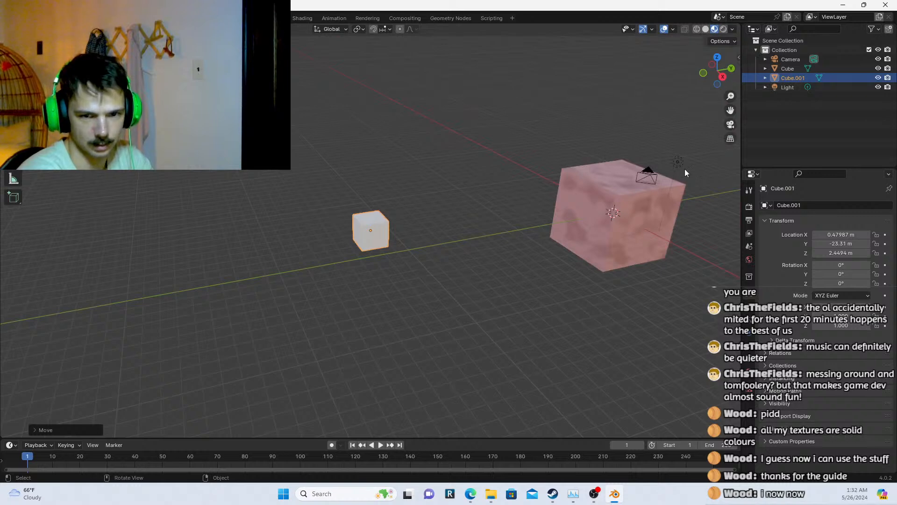
In Solid shading, move the light above the small cube to about X -5.59 m, Y -24.51 m, Z 6.13 m
click(678, 162)
click(706, 29)
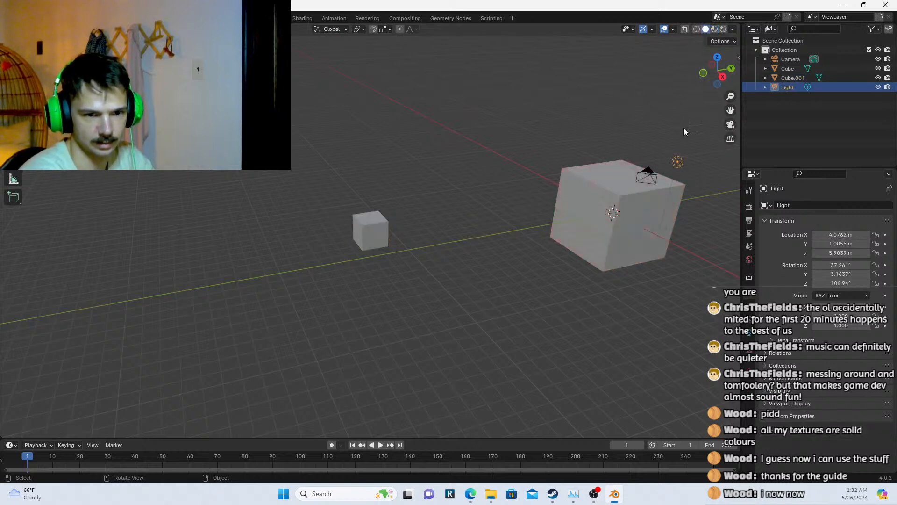
key(g)
click(320, 162)
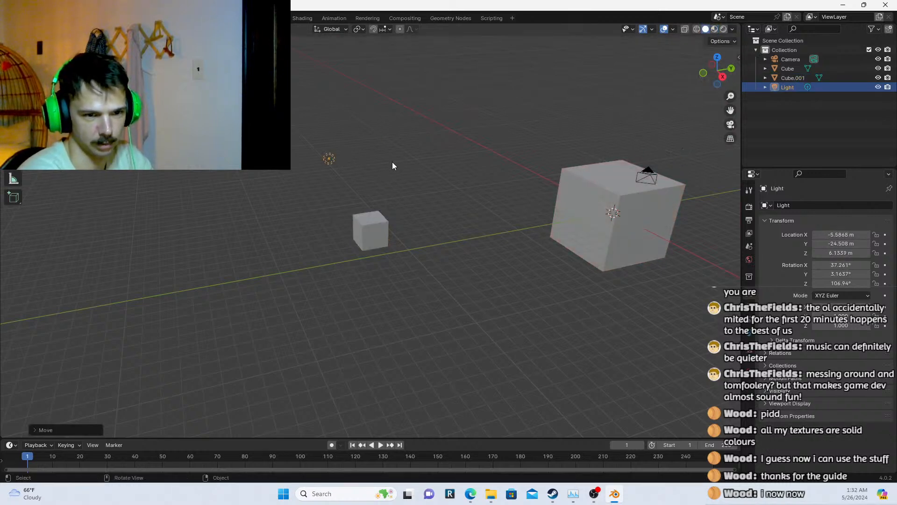
Give the small cube a new material and set its base color to red
scroll(397, 170, up, 8)
click(408, 178)
middle_drag(405, 133, 451, 152)
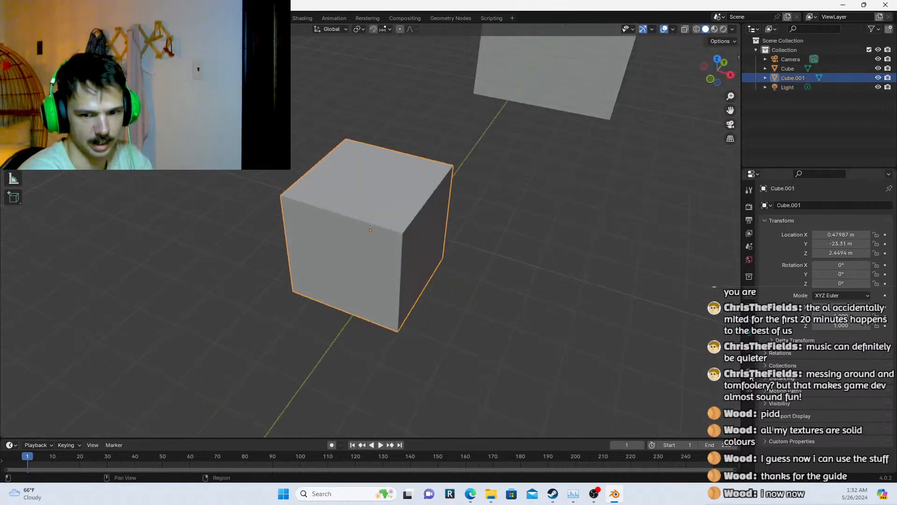
click(749, 372)
click(810, 245)
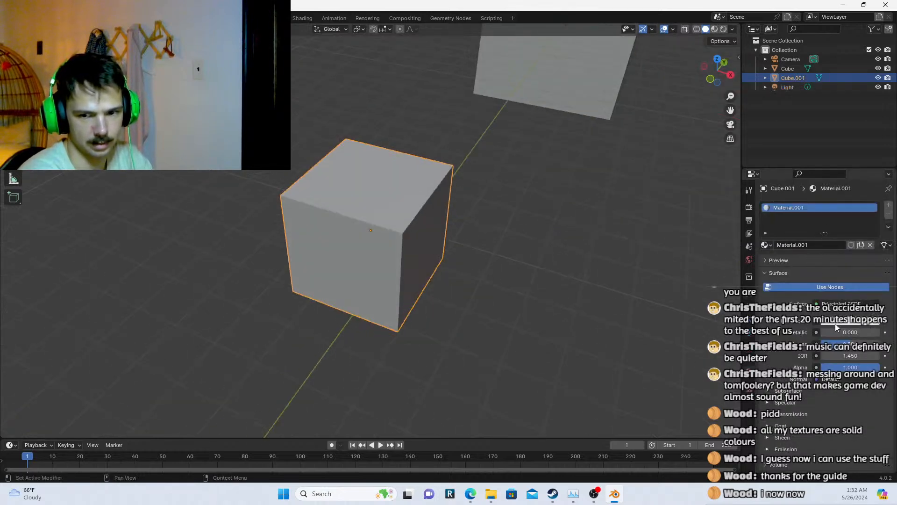
click(835, 322)
click(828, 256)
Check the red cube in Material Preview and set the viewport to Rendered shading
middle_drag(522, 227, 406, 175)
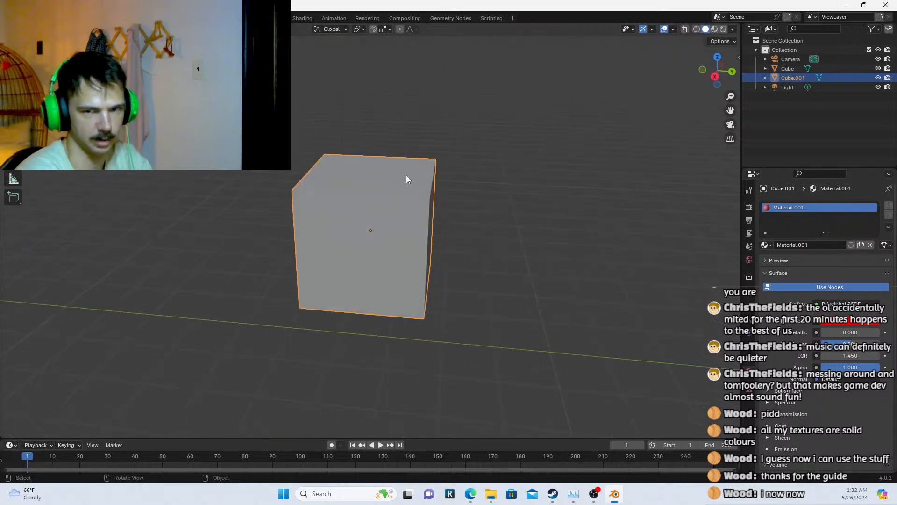
click(714, 29)
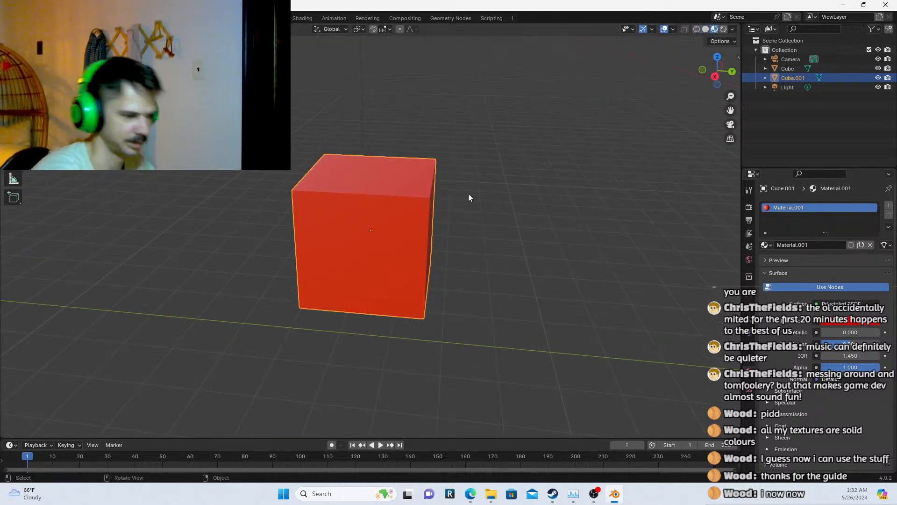
click(724, 29)
middle_drag(295, 227, 351, 226)
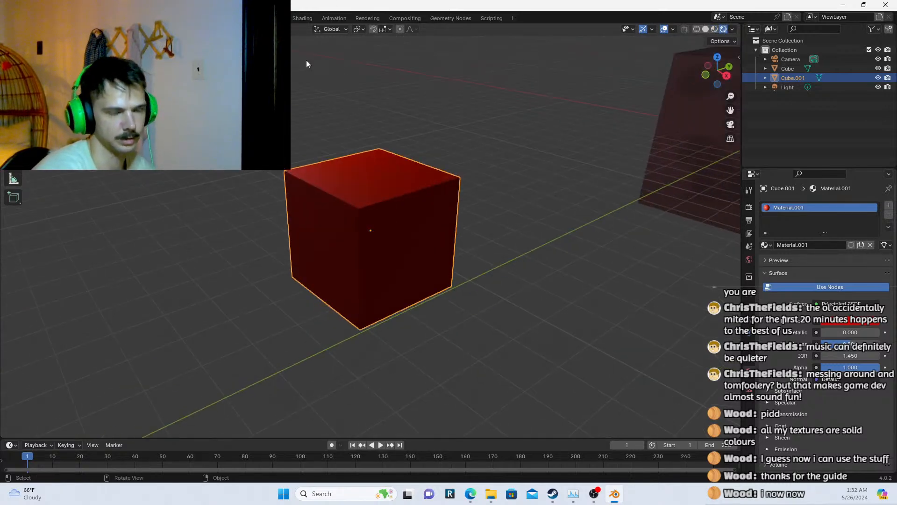
Select the top face of the small red cube in Edit Mode
key(Tab)
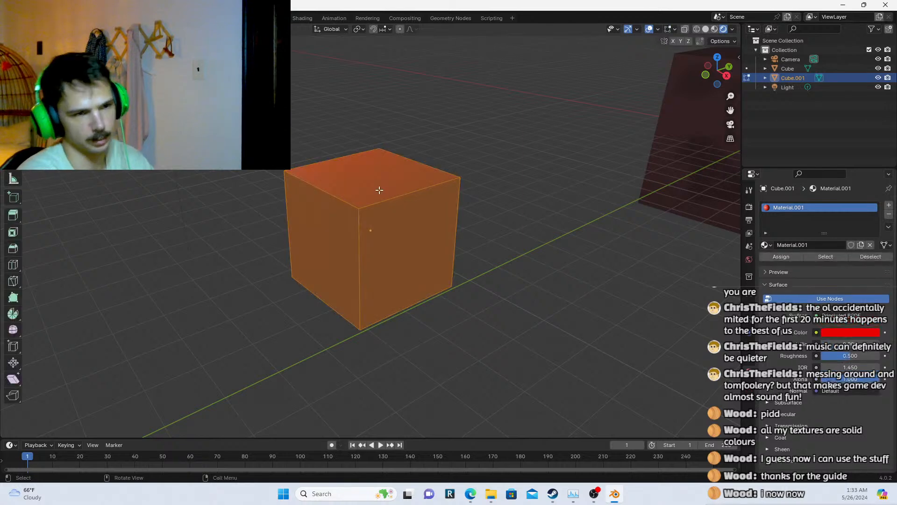
click(372, 191)
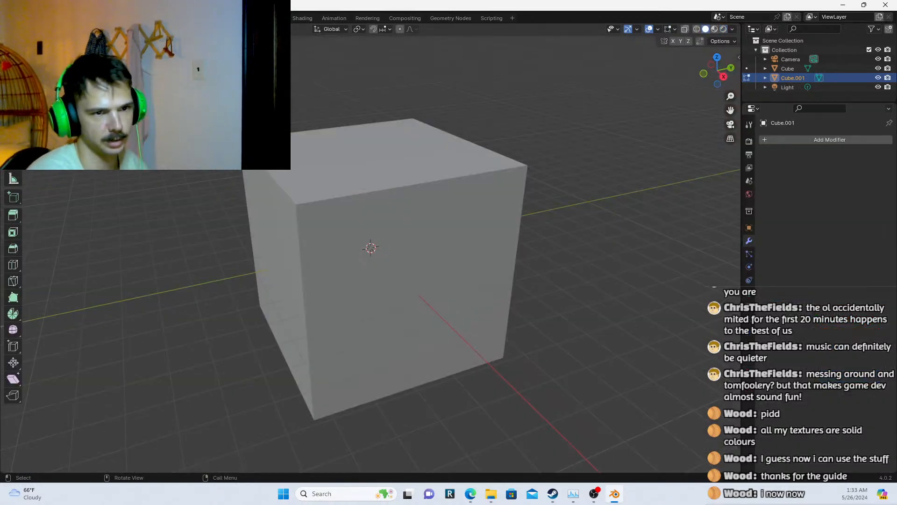
Look through the Modeling, UV Editing, Texture Paint and Shading workspaces, examine the red material's nodes, and return to Layout
key(ctrl+Page_Down)
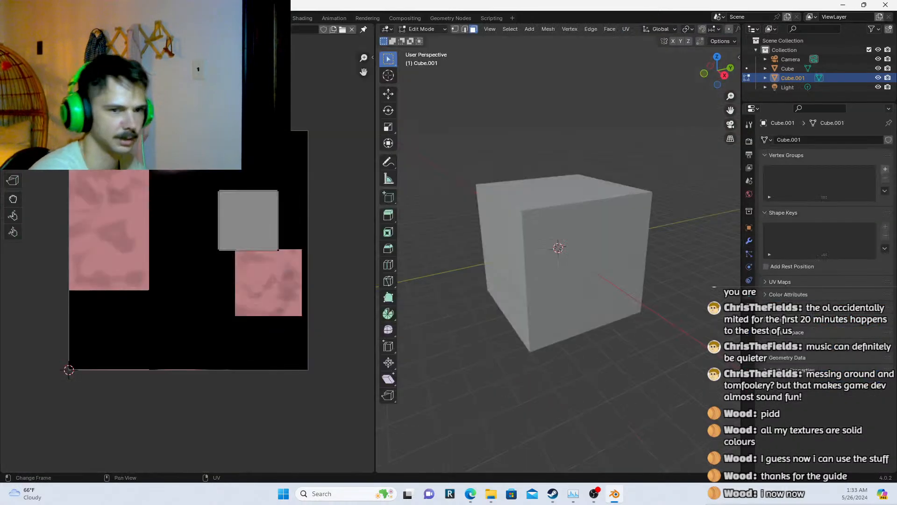
key(ctrl+Page_Down)
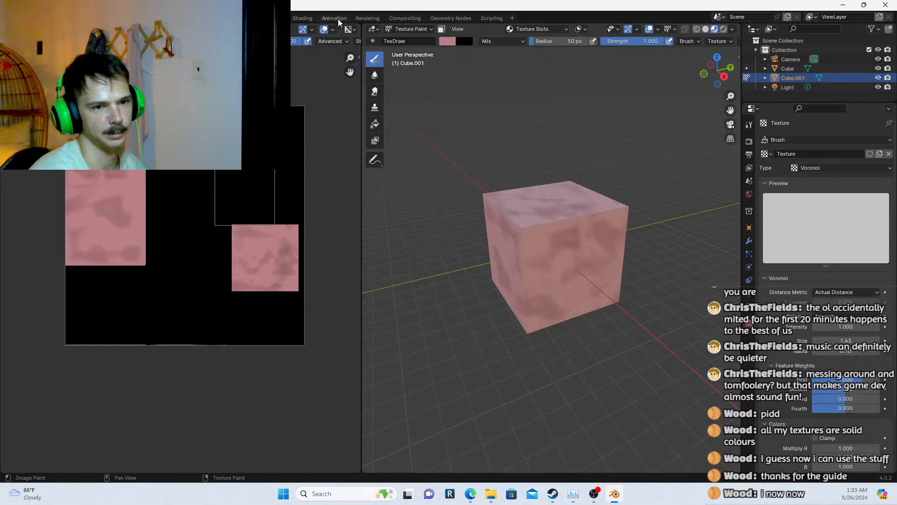
click(301, 18)
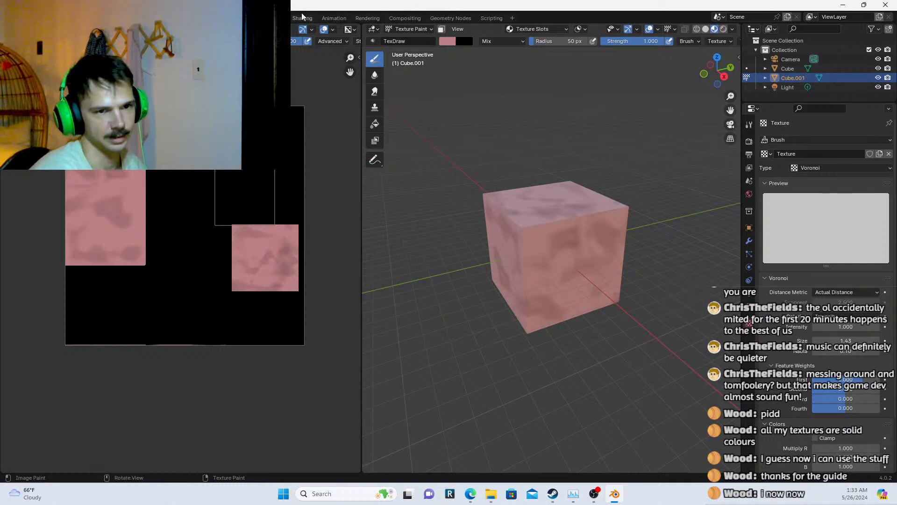
middle_drag(310, 327, 306, 398)
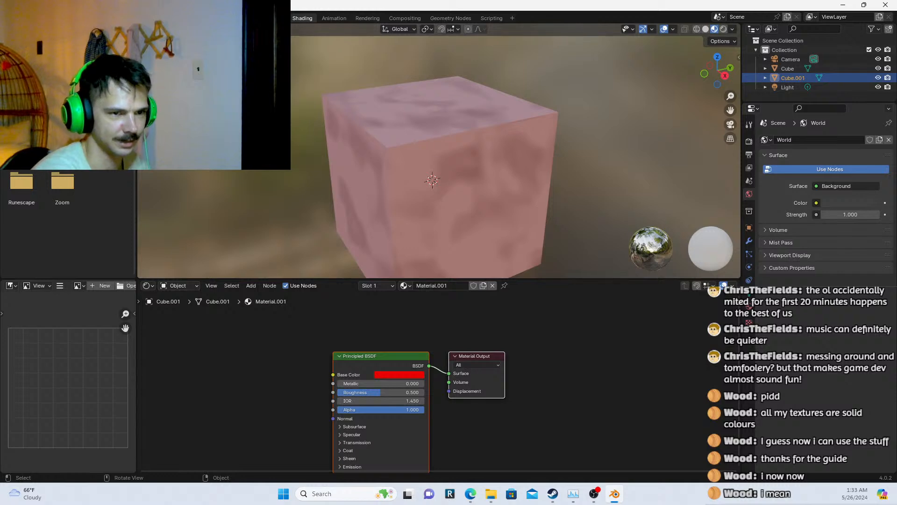
key(ctrl+Page_Up)
key(ctrl+Page_Up)
key(ctrl+Page_Up)
key(ctrl+Page_Up)
key(ctrl+Page_Up)
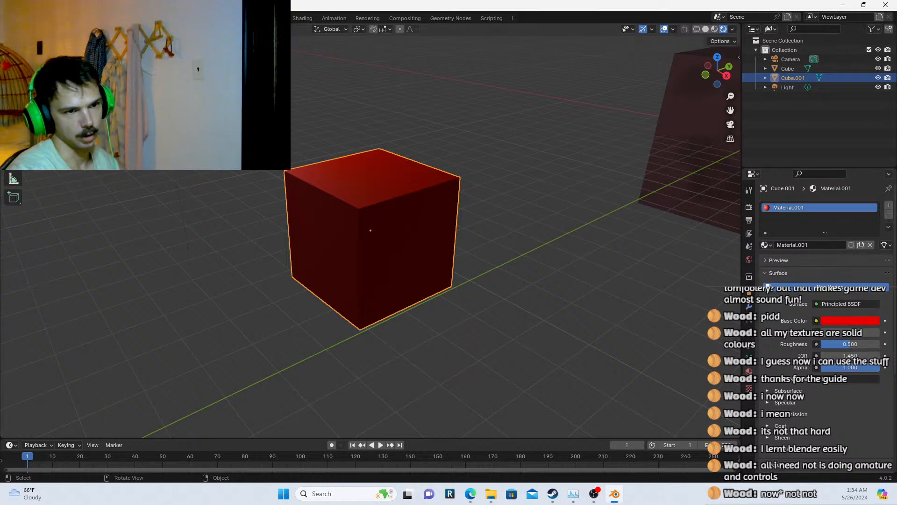
Compare what the Sculpting, UV Editing, Texture Paint and Modeling workspaces show for the small cube
key(ctrl+Page_Down)
key(ctrl+Page_Down)
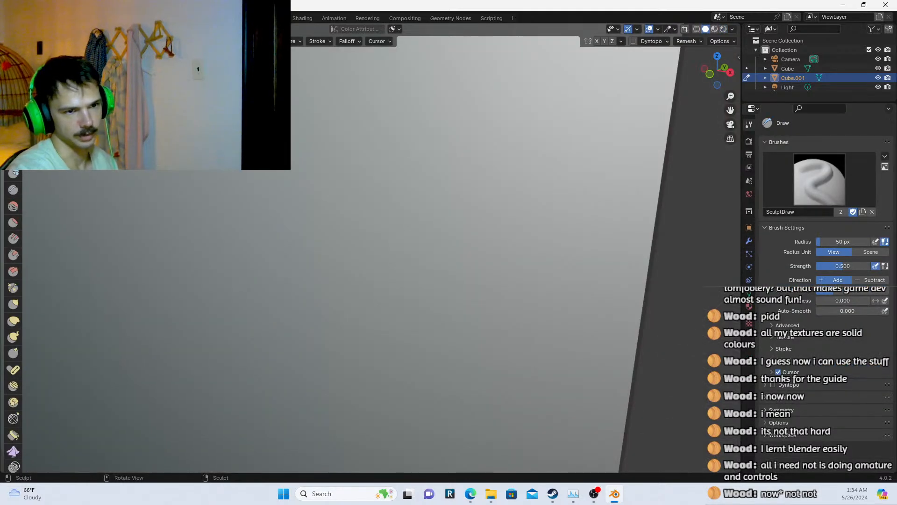
key(ctrl+Page_Down)
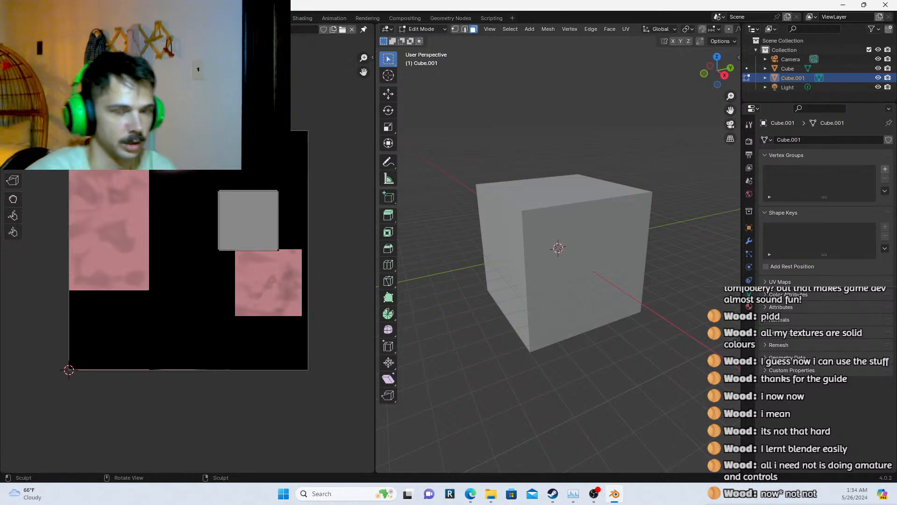
key(ctrl+Page_Down)
key(ctrl+Page_Down)
key(ctrl+Page_Up)
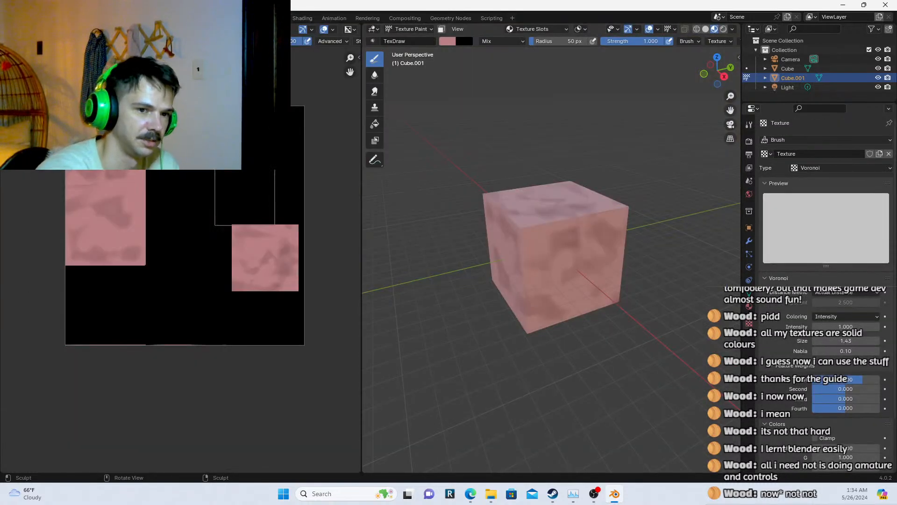
key(ctrl+Page_Up)
key(ctrl+Page_Up)
key(ctrl+Page_Up)
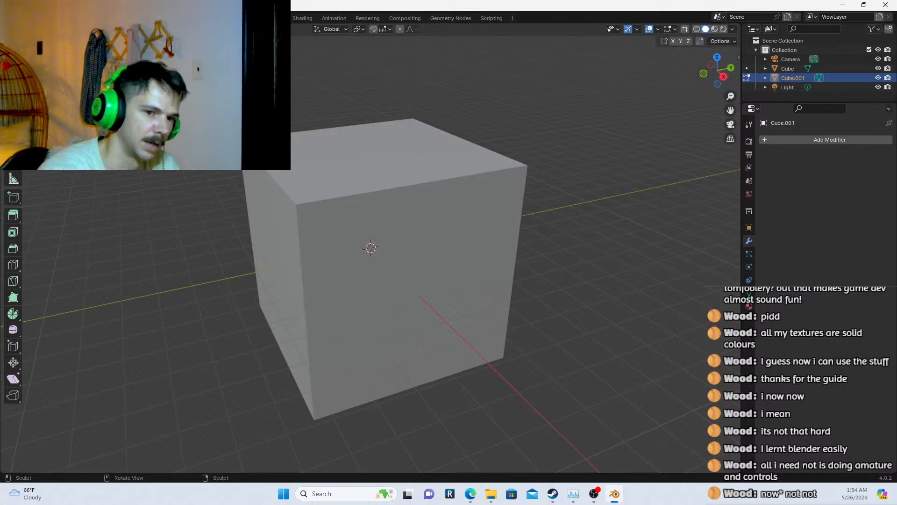
key(ctrl+Page_Down)
key(ctrl+Page_Down)
key(ctrl+Page_Down)
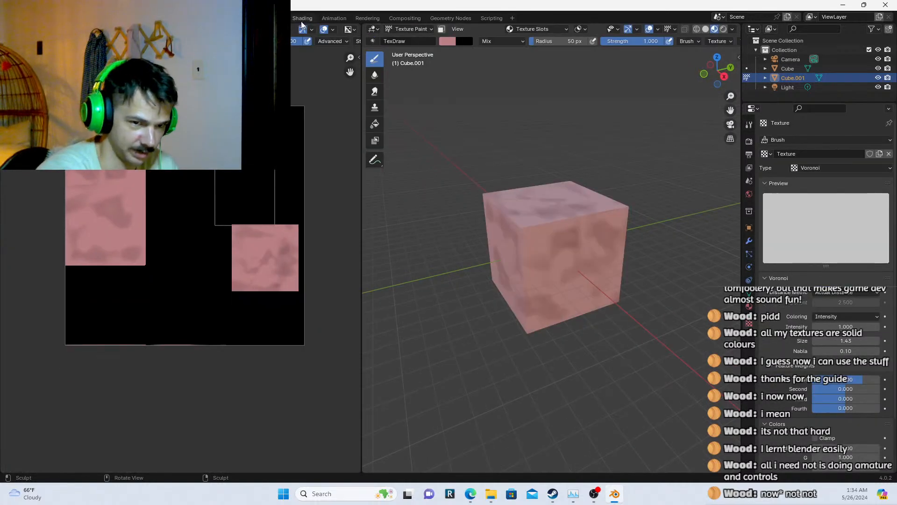
Tour the Shading, Animation, Rendering, Compositing and Geometry Nodes workspaces and return to the Layout workspace
click(302, 19)
click(339, 19)
click(405, 18)
click(427, 17)
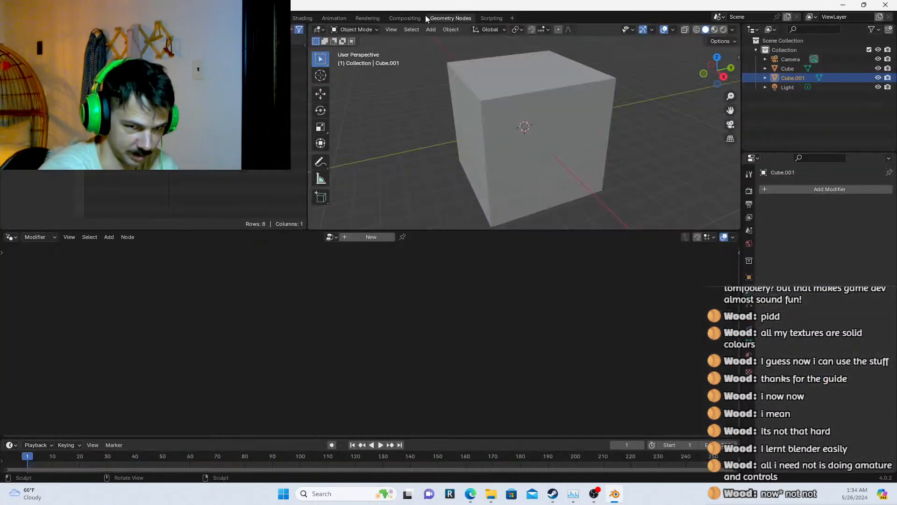
click(404, 18)
click(367, 18)
click(340, 18)
click(302, 18)
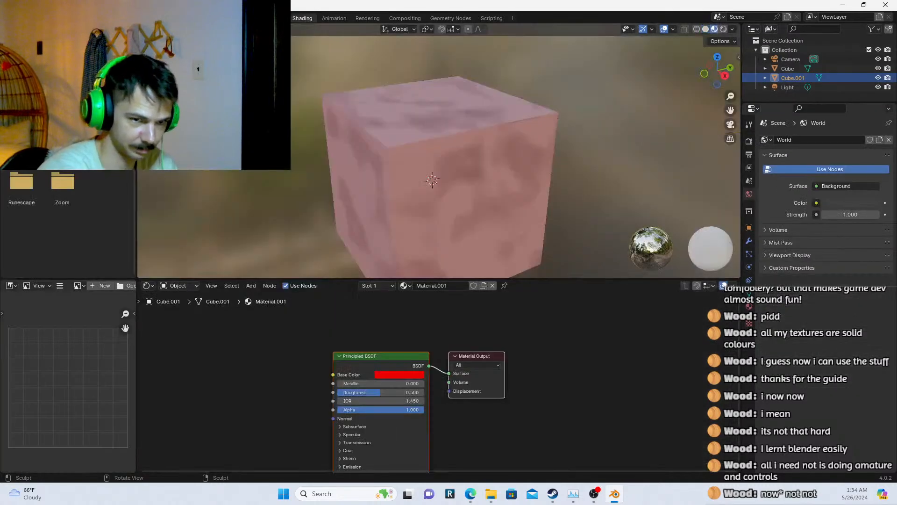
key(ctrl+Page_Up)
key(ctrl+Page_Up)
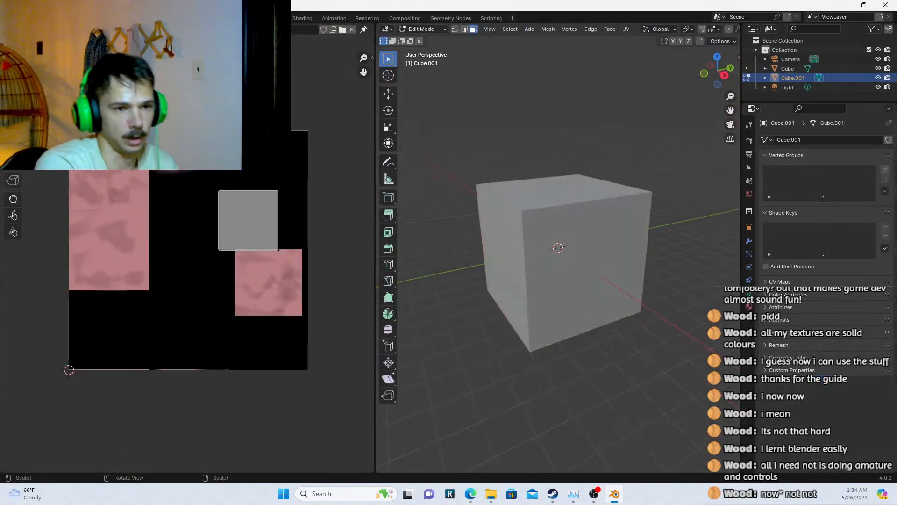
key(ctrl+Page_Up)
key(ctrl+Page_Up)
key(ctrl+Page_Up)
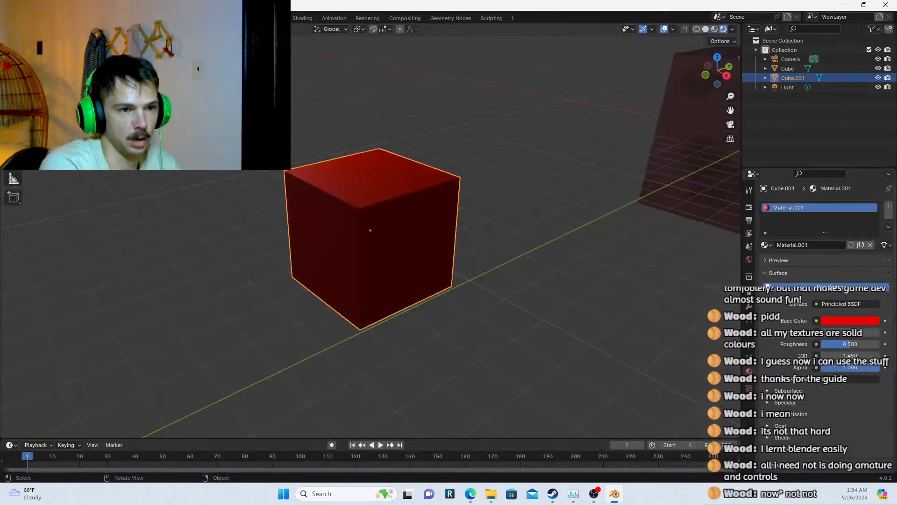
Split the Layout 3D viewport vertically into two side-by-side views of the small cube
scroll(597, 112, down, 7)
scroll(597, 112, up, 6)
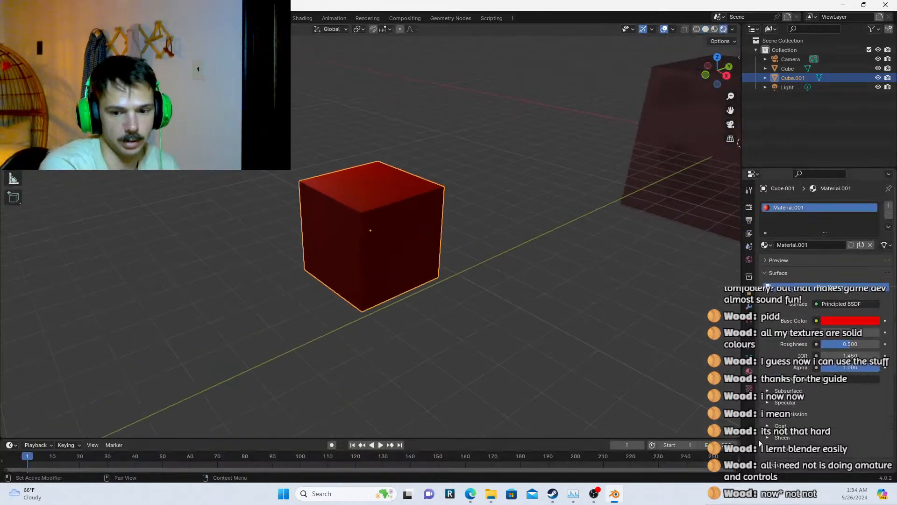
mouse_move(739, 437)
mouse_down()
mouse_move(527, 369)
mouse_move(338, 331)
mouse_up()
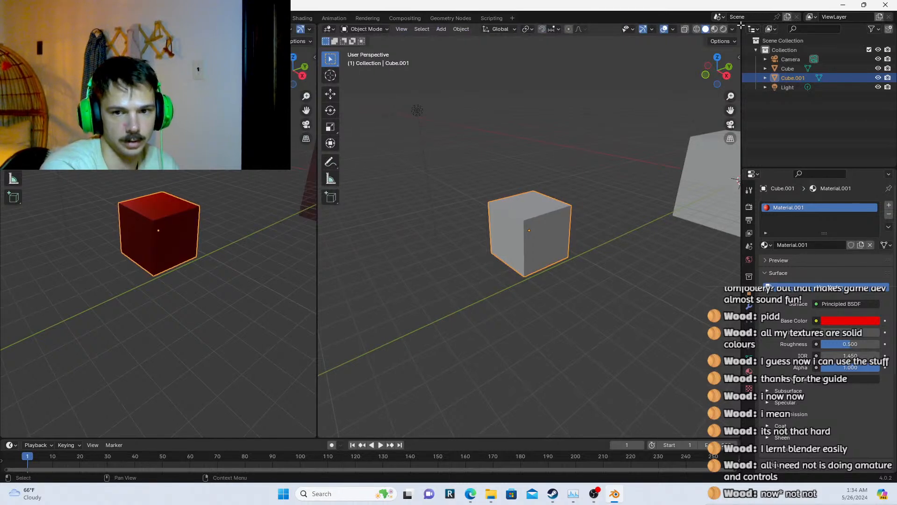
drag(739, 25, 736, 180)
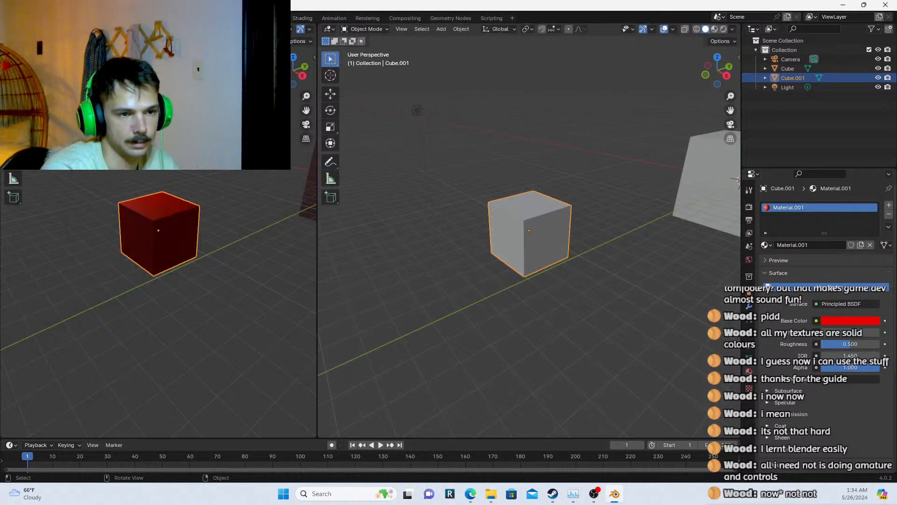
View the Modeling workspace and compare its tools in Object Mode and Edit Mode
key(ctrl+Page_Up)
key(ctrl+Page_Up)
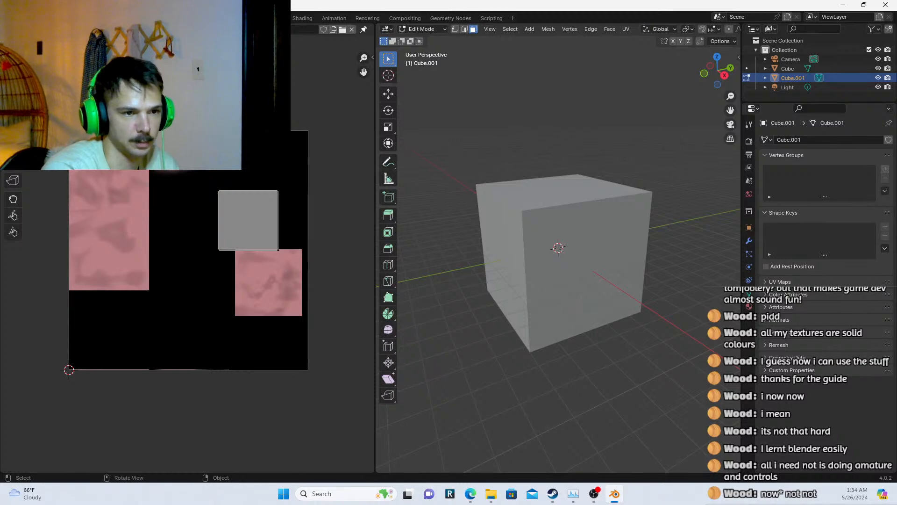
key(ctrl+Page_Up)
key(ctrl+Page_Up)
key(ctrl+Page_Up)
key(ctrl+Page_Up)
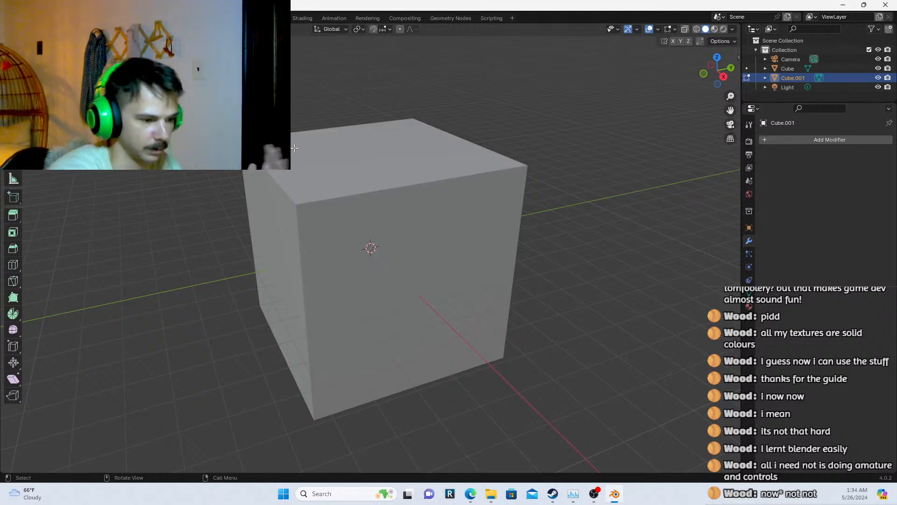
key(Tab)
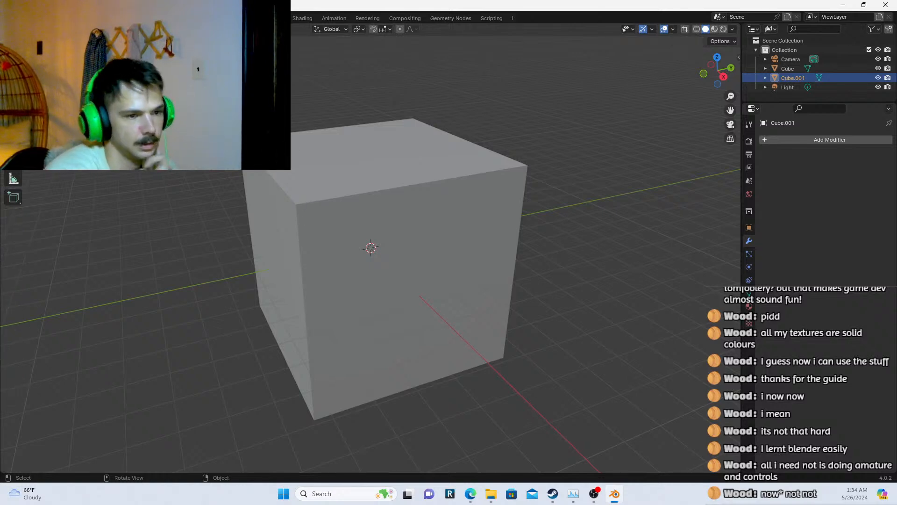
key(Tab)
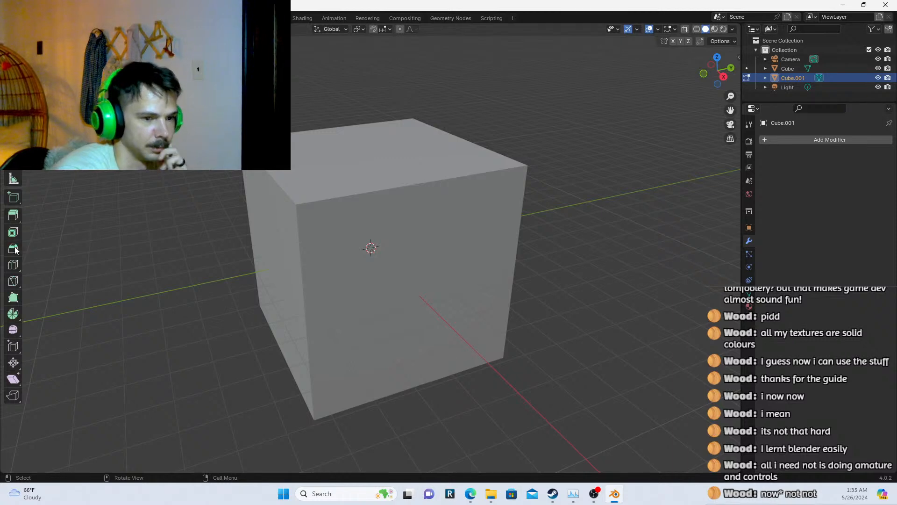
Look through the mesh editing tools in the Modeling workspace, including Knife, Spin, Smooth, Edge Slide, Shrink/Fatten and Shear
click(13, 281)
click(13, 313)
click(13, 330)
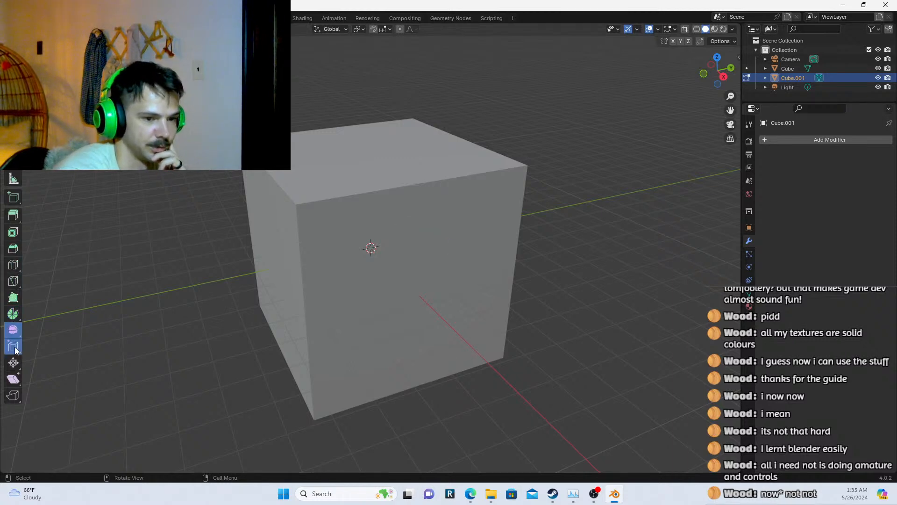
click(13, 346)
click(13, 363)
click(13, 379)
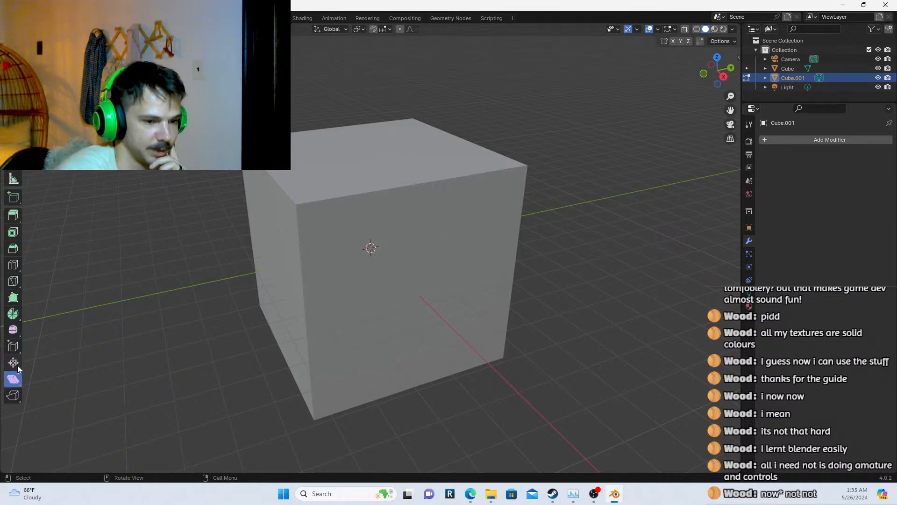
click(13, 362)
click(14, 346)
click(14, 330)
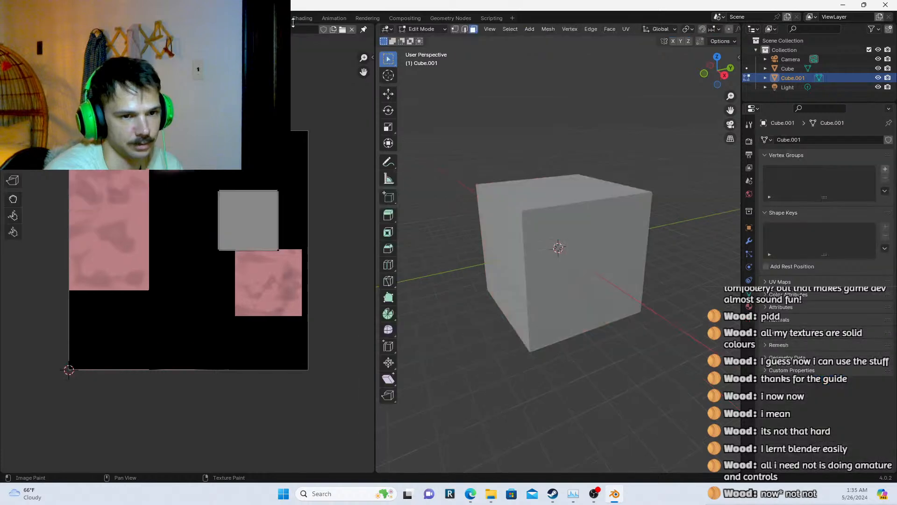
Review the Animation, Shading and Texture Paint workspaces once more and go back to Layout
click(333, 18)
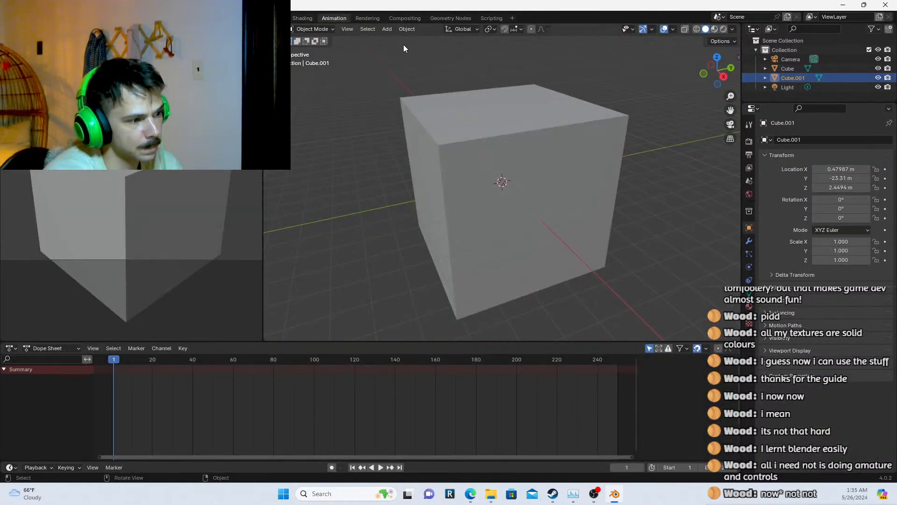
click(303, 18)
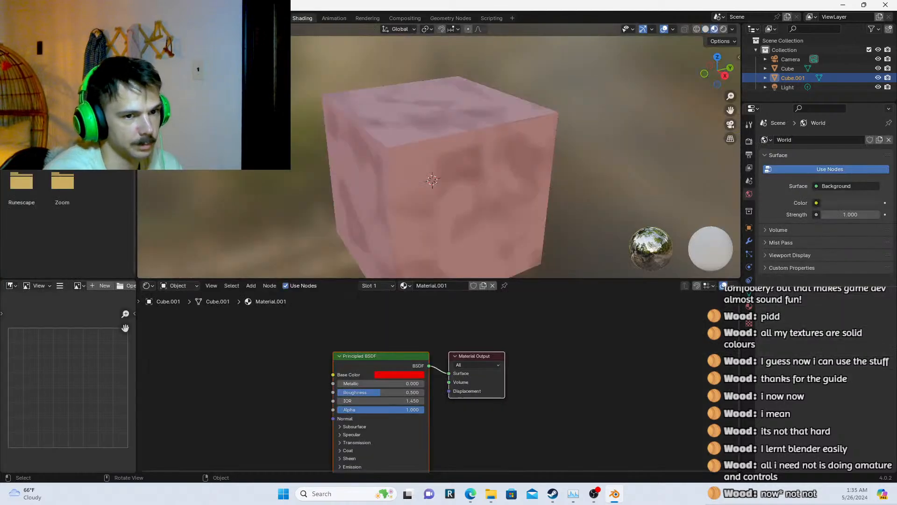
click(363, 18)
click(272, 17)
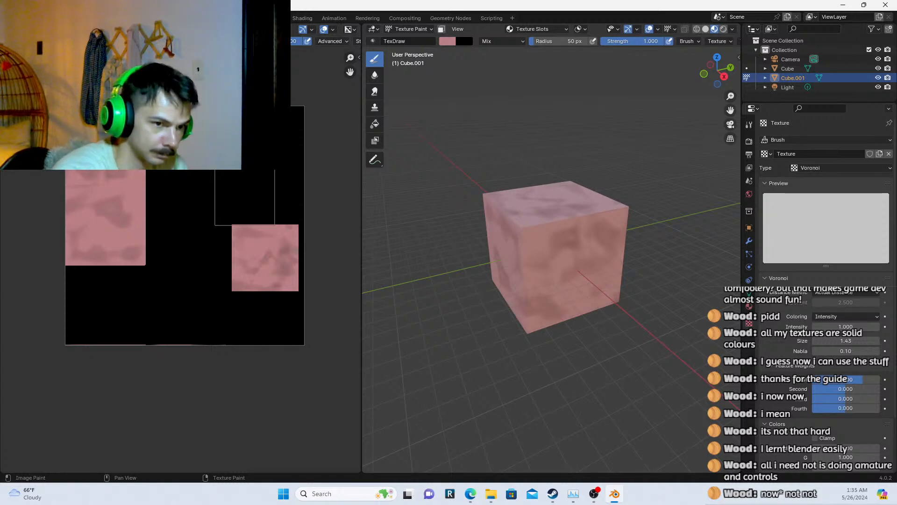
click(22, 18)
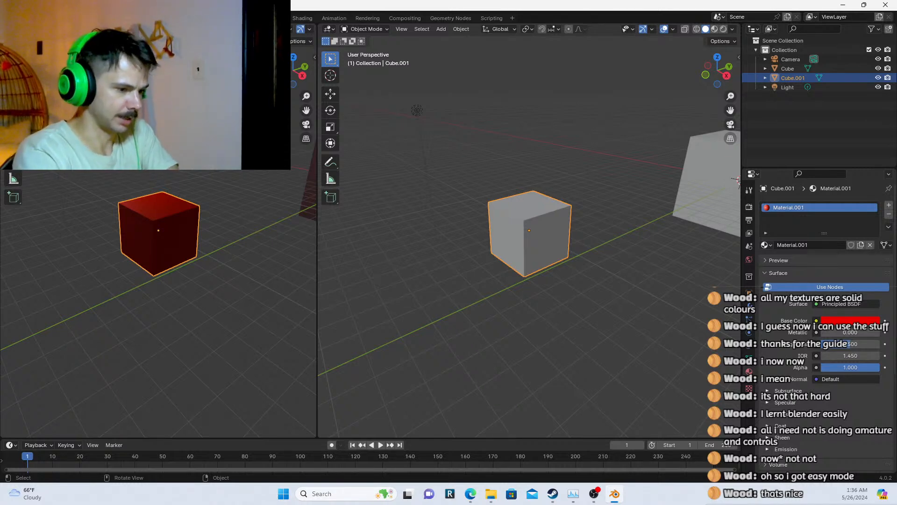
Reselect the small cube, frame it in the Solid-shaded view and enter Edit Mode
key(alt+a)
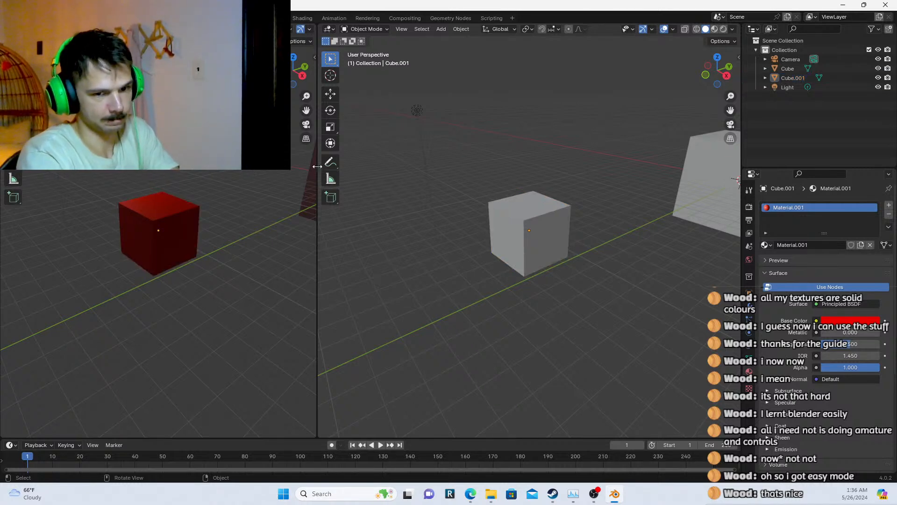
click(517, 207)
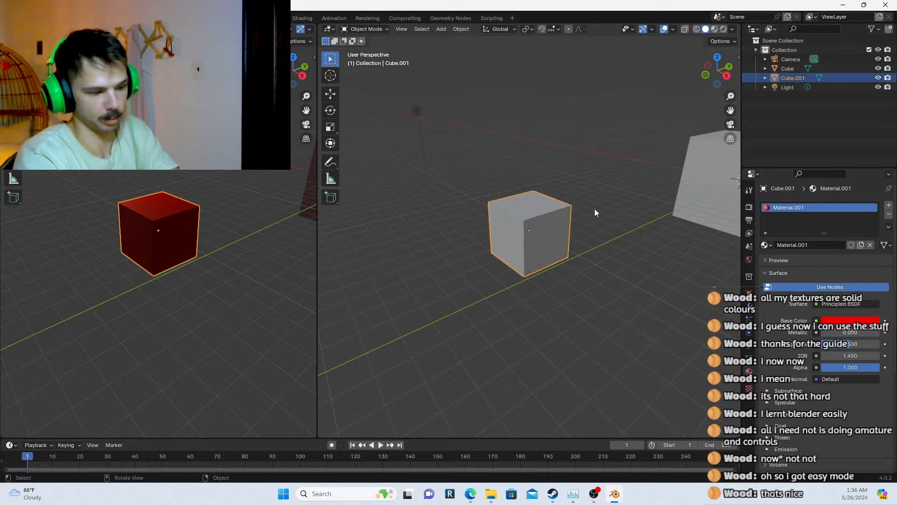
middle_drag(594, 212, 499, 174)
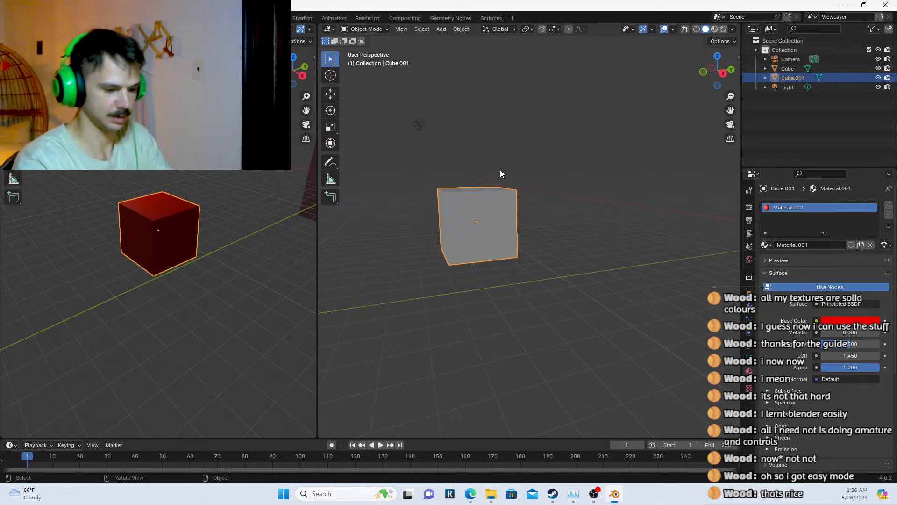
key(KP_Decimal)
scroll(515, 97, down, 6)
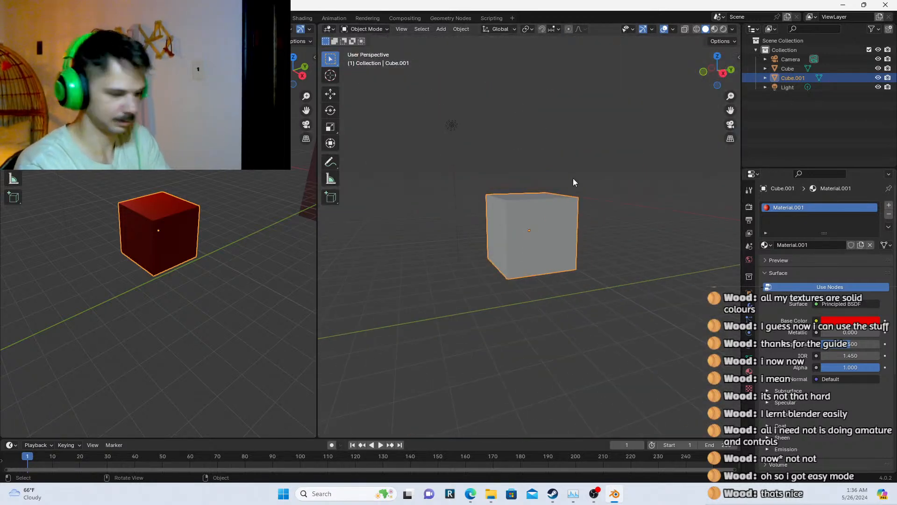
middle_drag(573, 178, 559, 182)
key(Tab)
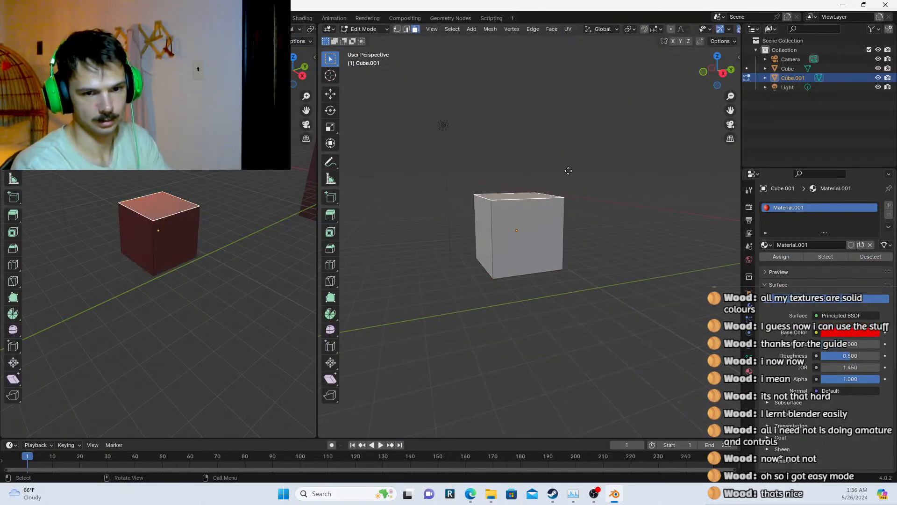
Extrude the small cube's top face upward twice into a three-segment column and return to Object Mode
key(e)
click(565, 124)
key(e)
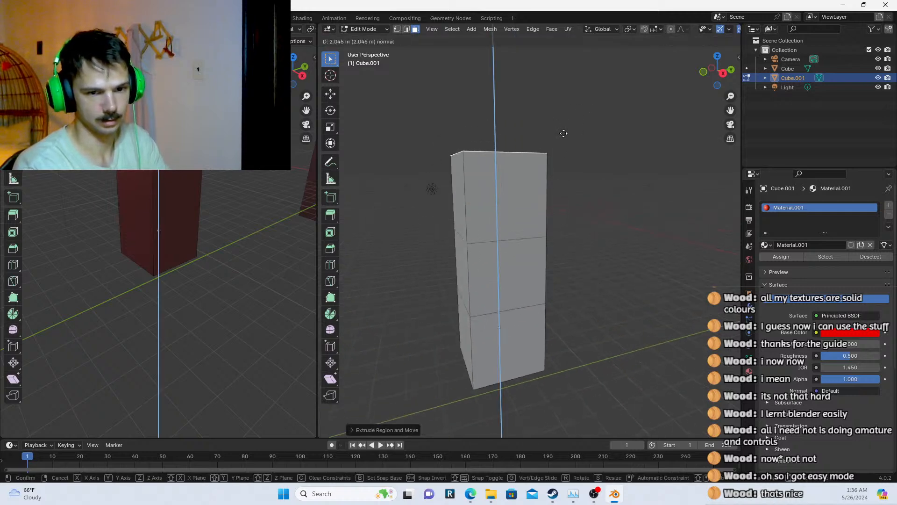
click(550, 172)
middle_drag(556, 183, 560, 166)
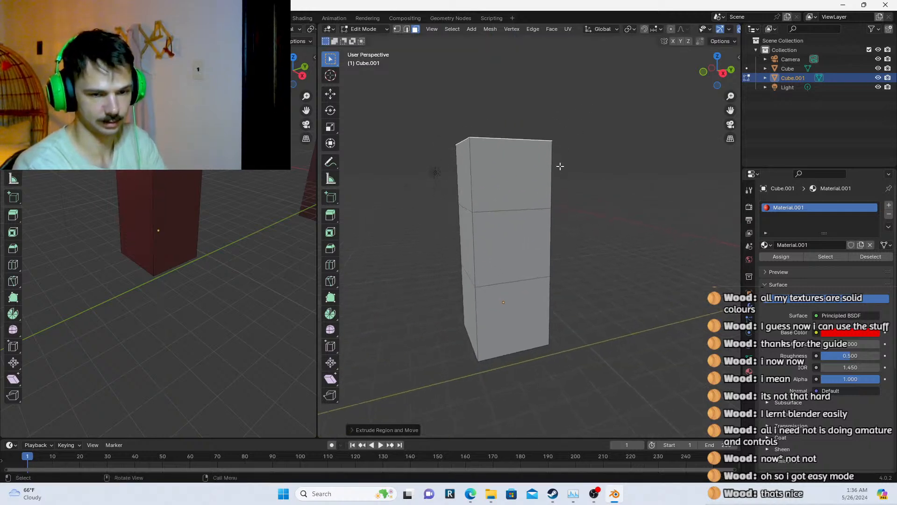
scroll(560, 166, down, 3)
key(Tab)
Add an armature and move it inside the base of the column
key(shift+a)
mouse_move(598, 198)
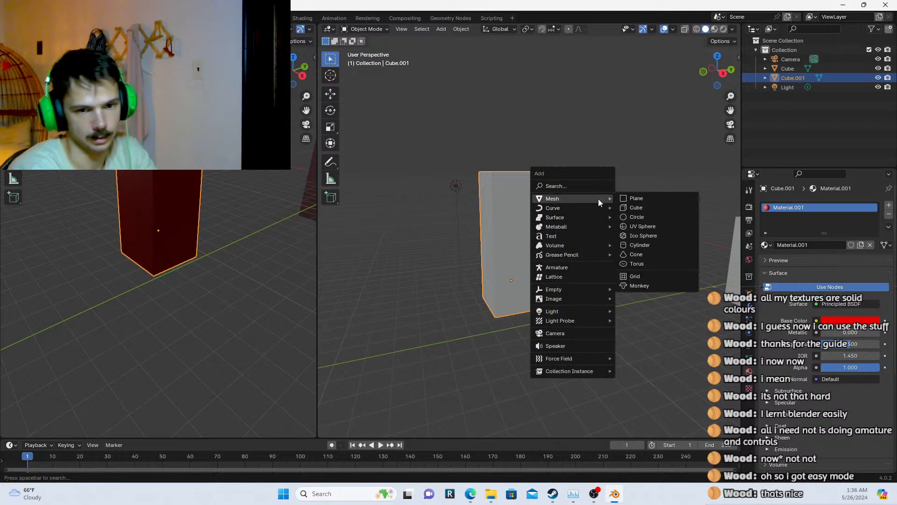
click(567, 268)
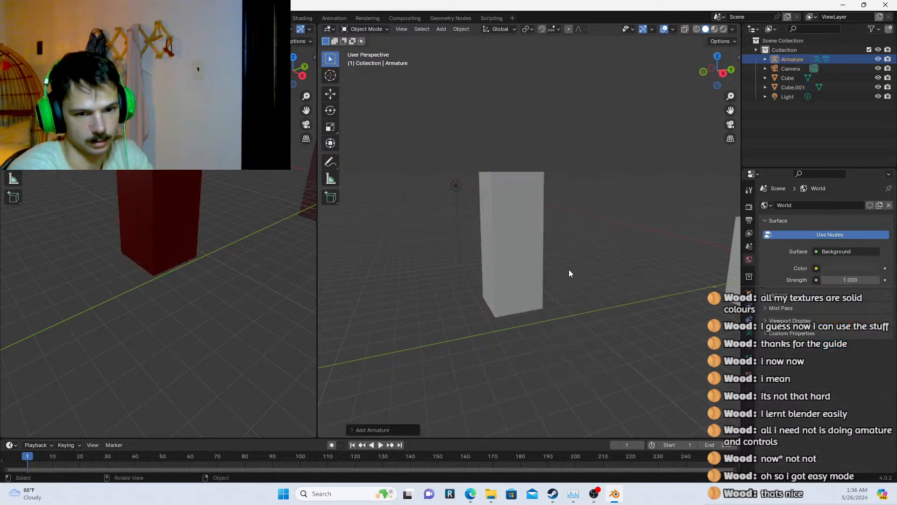
mouse_move(569, 274)
middle_down()
mouse_move(607, 265)
mouse_move(563, 266)
middle_up()
key(g)
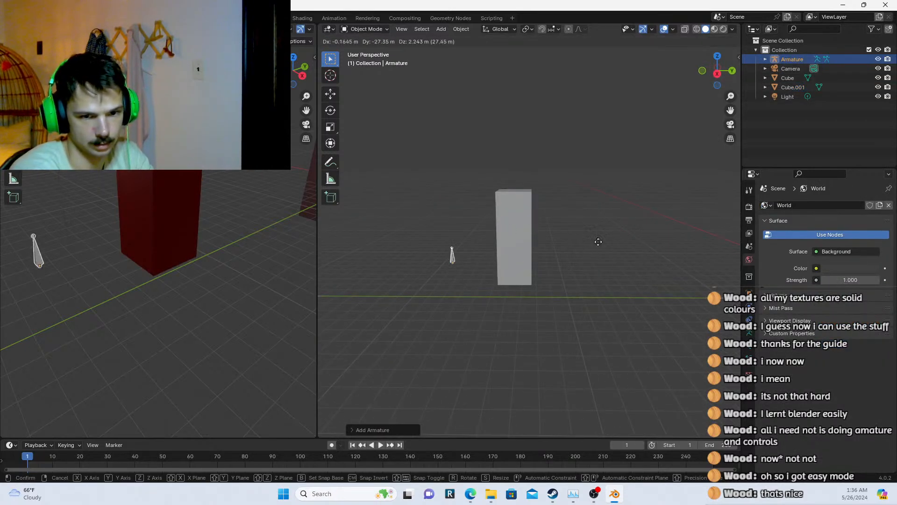
click(631, 242)
key(KP_Decimal)
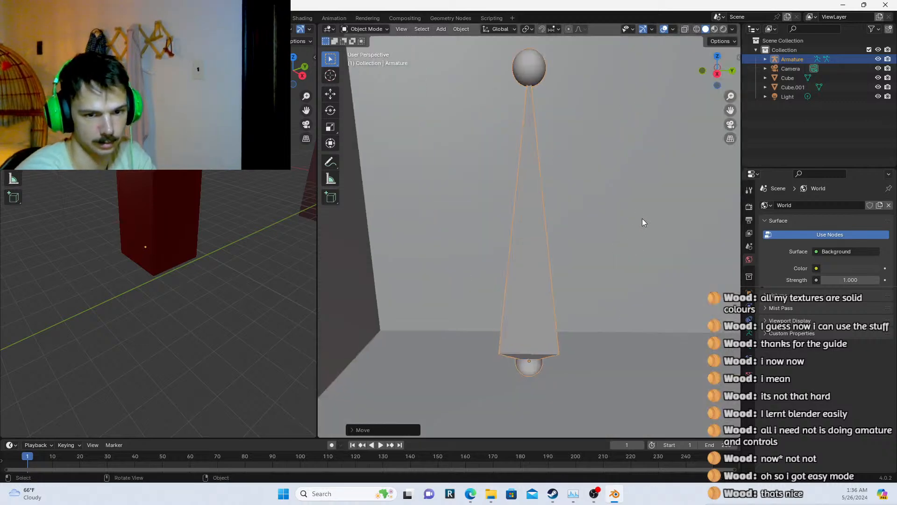
scroll(470, 228, down, 9)
middle_drag(505, 230, 565, 233)
scroll(564, 233, up, 1)
key(g)
click(586, 235)
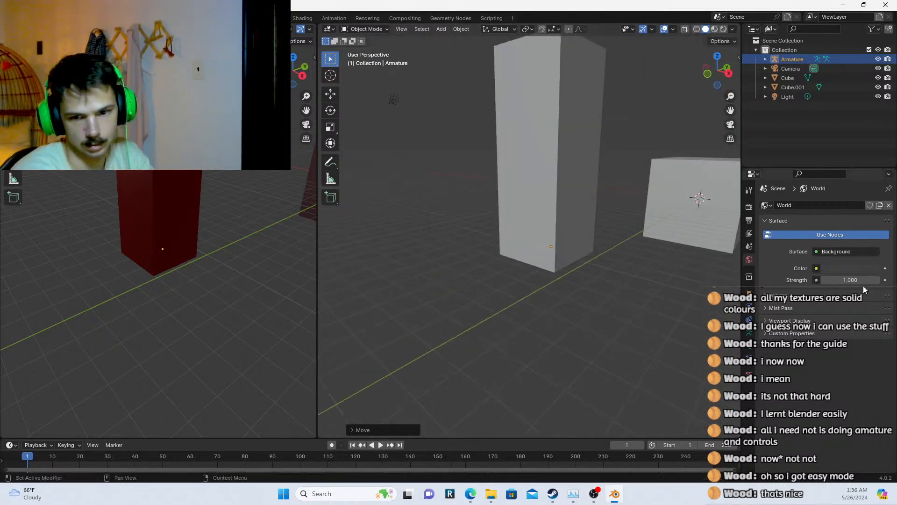
Look through the bone's property sections and enable In Front in the armature's Viewport Display
click(749, 332)
click(749, 346)
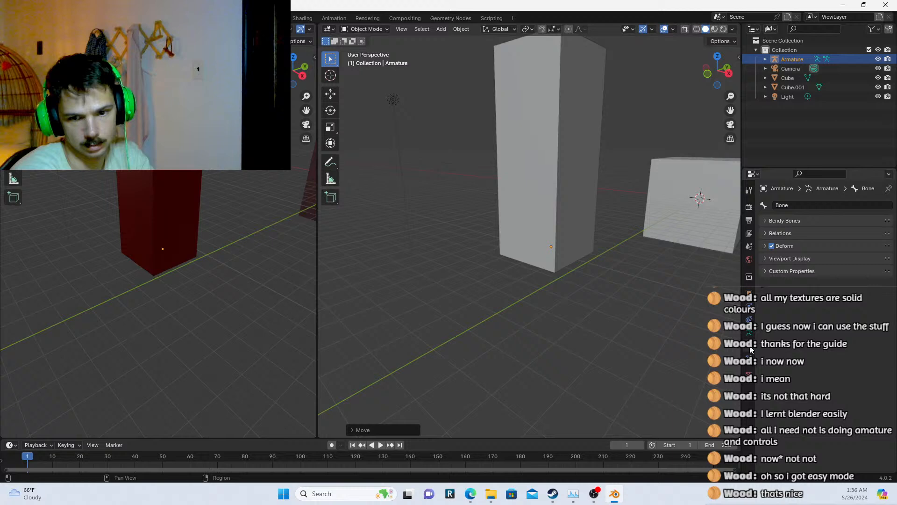
click(764, 259)
click(764, 260)
click(766, 233)
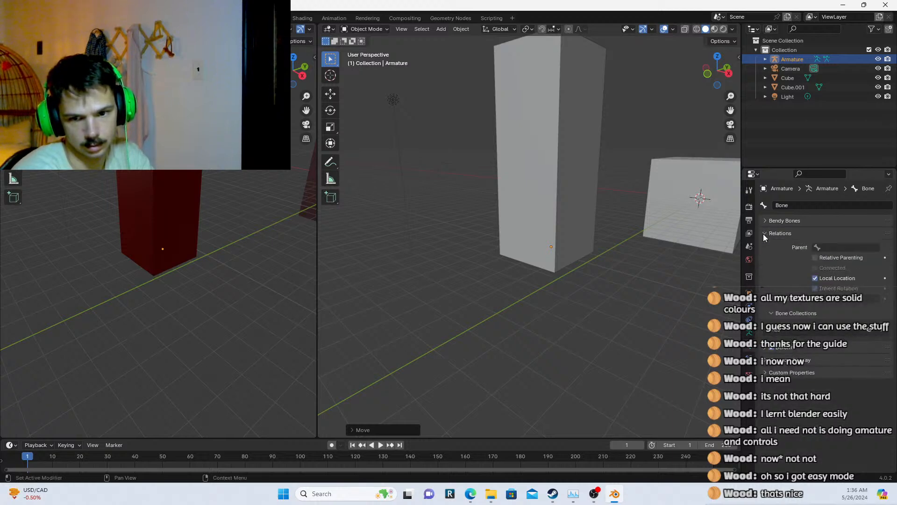
click(764, 233)
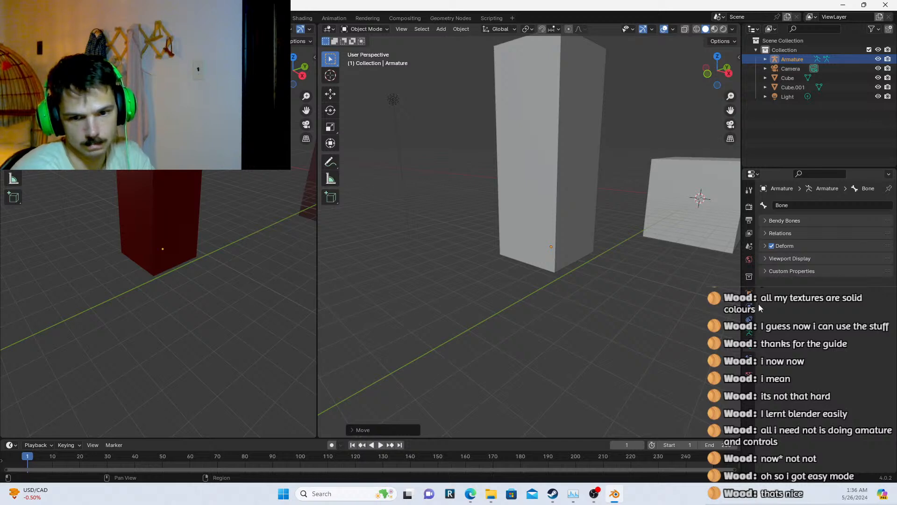
click(749, 332)
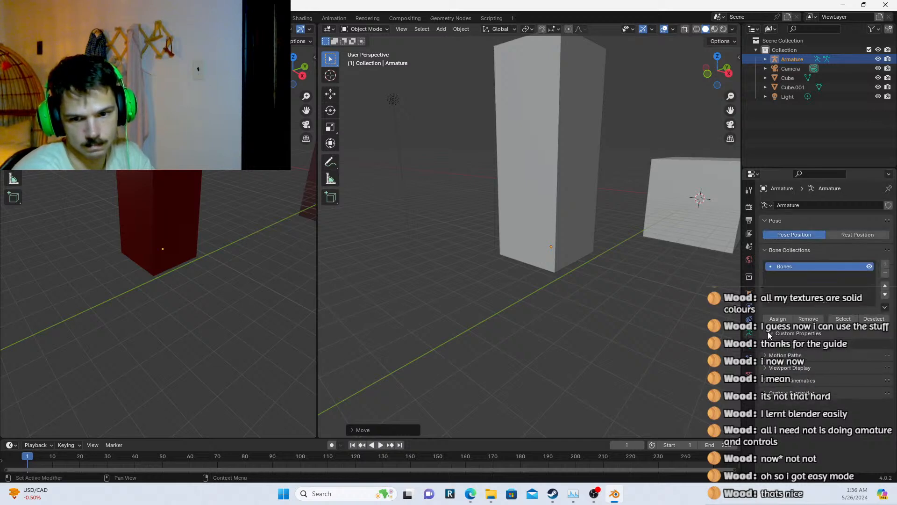
click(765, 358)
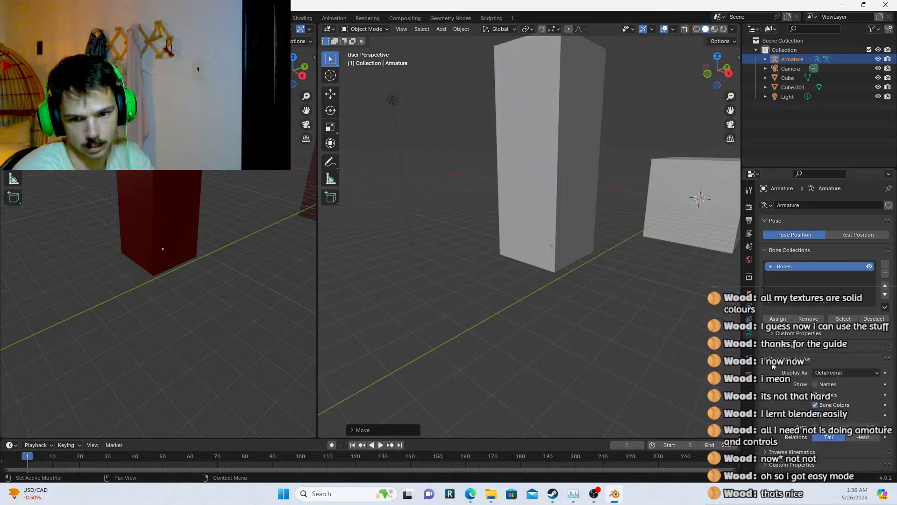
click(815, 416)
Lengthen the bone in Edit Mode by raising its tip along the Z axis
middle_drag(626, 255, 569, 219)
key(Tab)
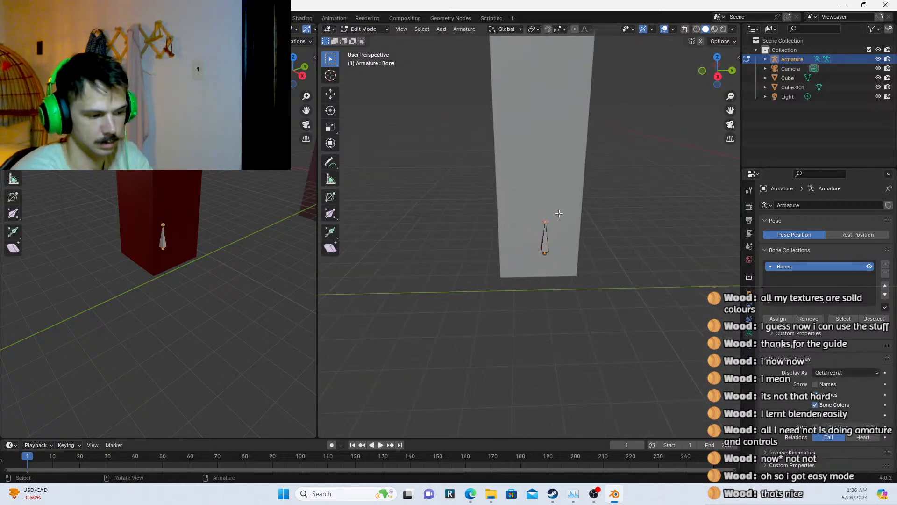
key(g)
key(z)
click(565, 192)
key(r)
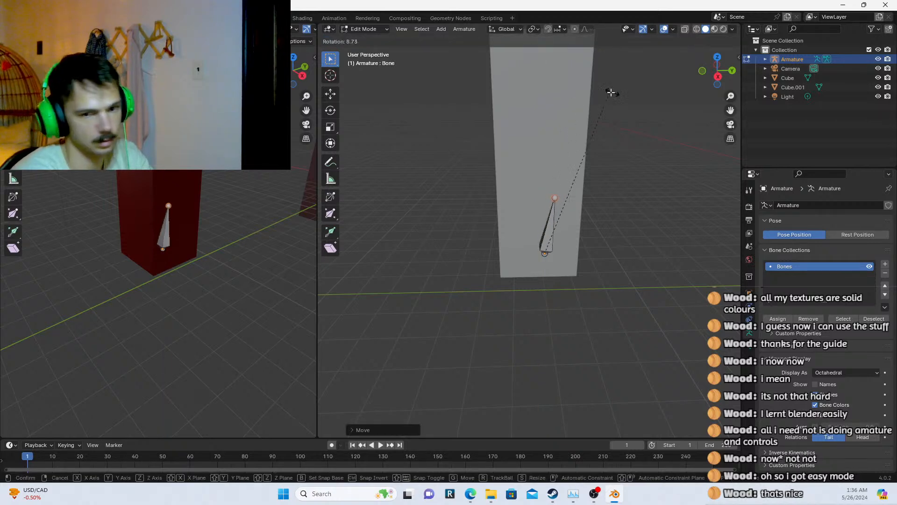
key(Escape)
Extrude a second bone from the first bone's tip straight up along the Z axis
key(e)
key(Escape)
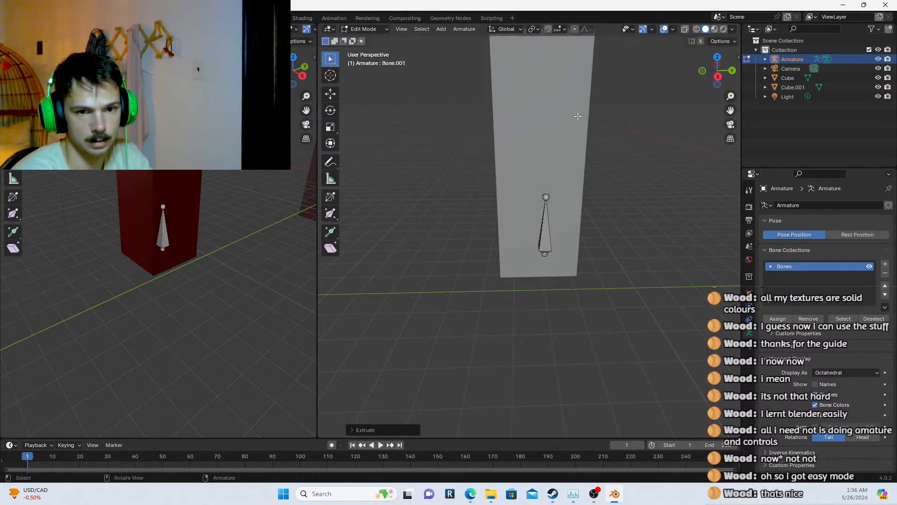
key(g)
key(z)
click(574, 115)
Extrude a third bone along the Z axis to near the column's top and return to Object Mode
scroll(568, 122, down, 2)
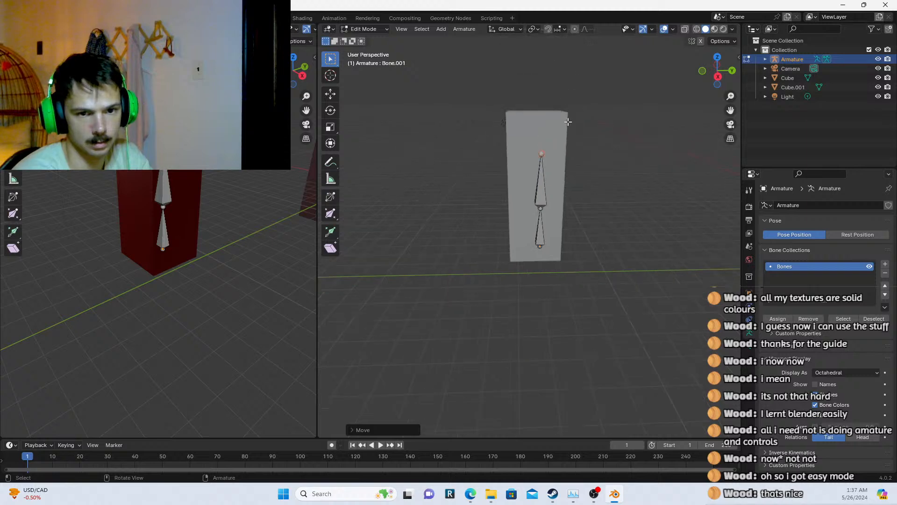
key(e)
key(z)
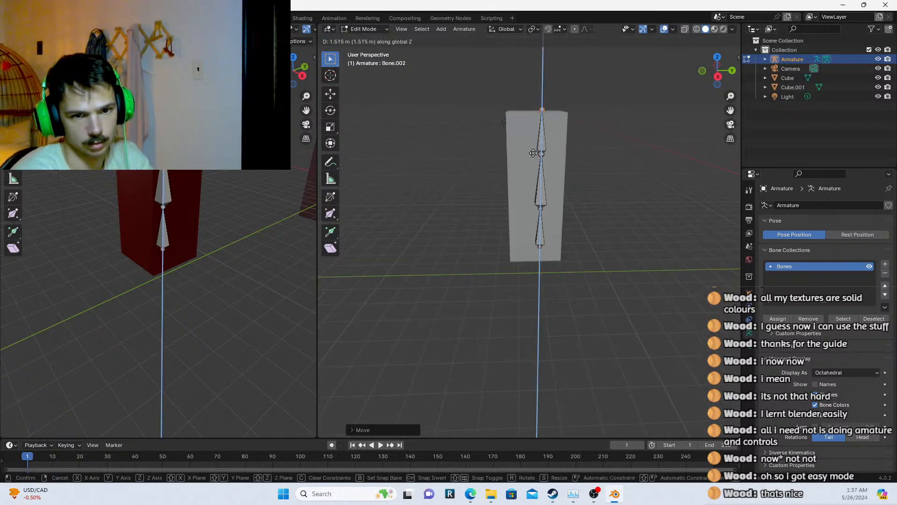
click(544, 122)
middle_drag(544, 123, 507, 182)
key(Tab)
shift+click(513, 178)
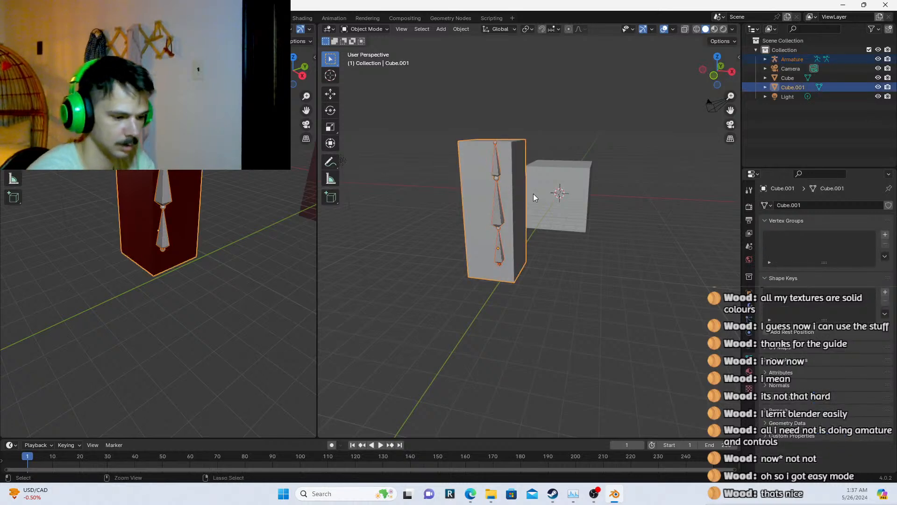
key(ctrl+p)
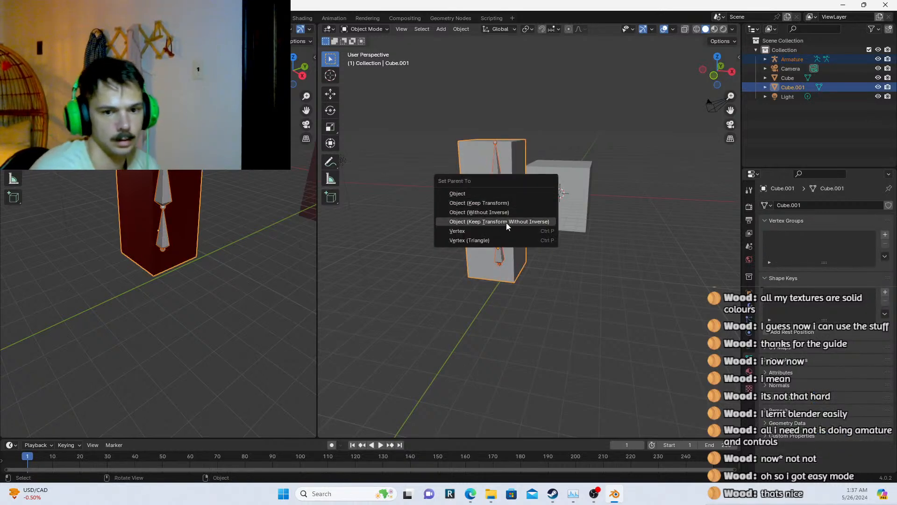
click(491, 233)
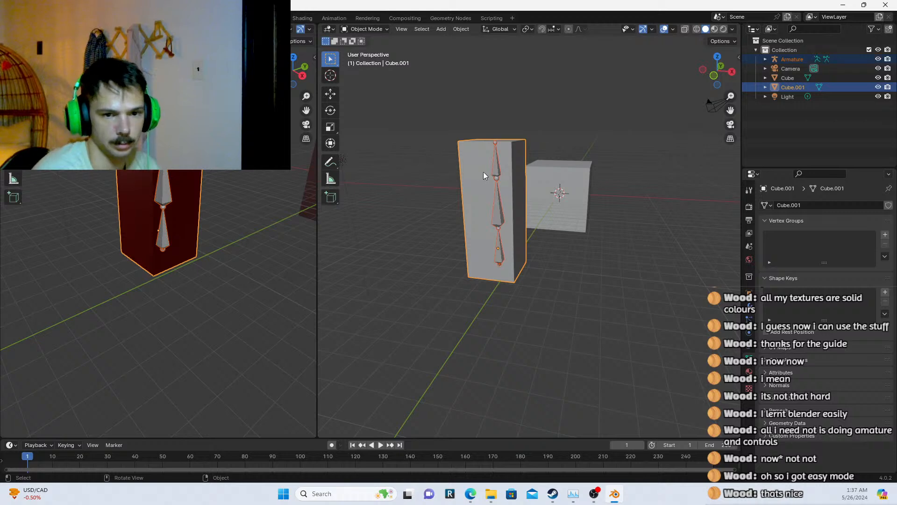
Parent the column to the armature using Armature Deform With Automatic Weights
click(462, 178)
shift+click(500, 176)
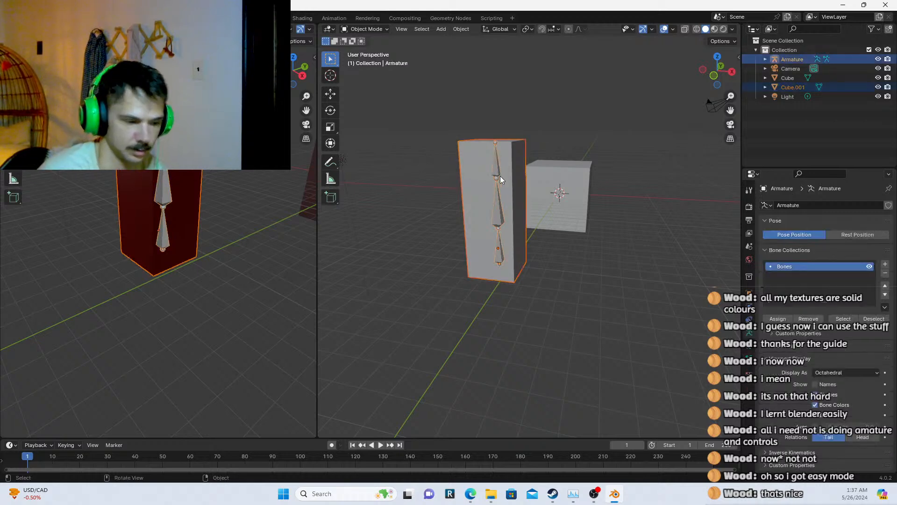
key(ctrl+p)
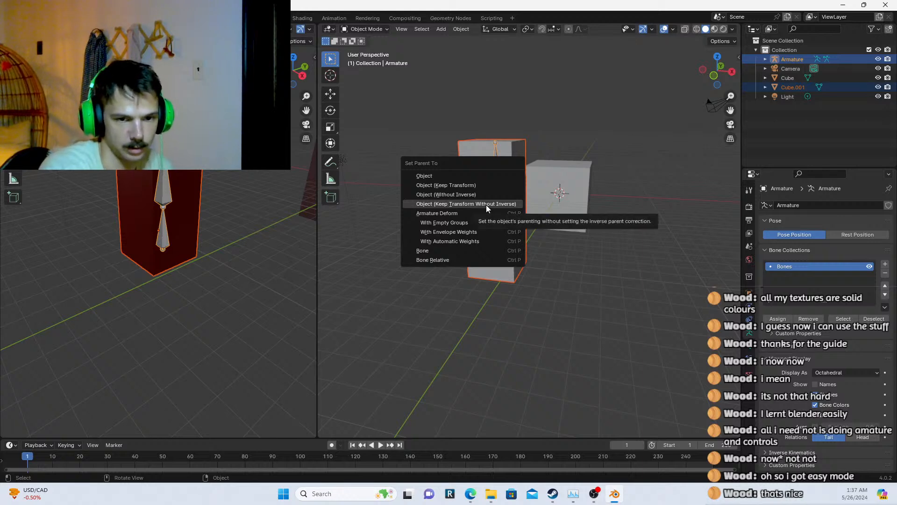
click(483, 242)
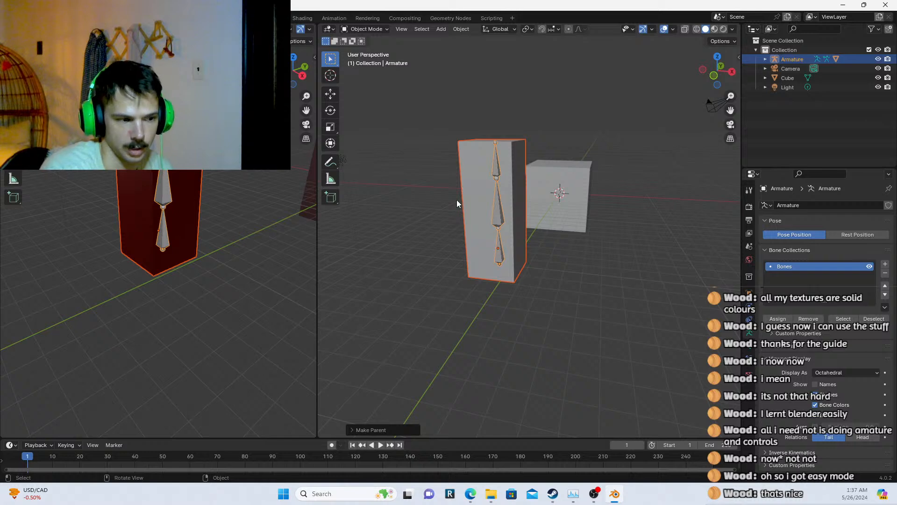
Switch the armature to Pose Mode and rotate the top bone by about -82°
key(Tab)
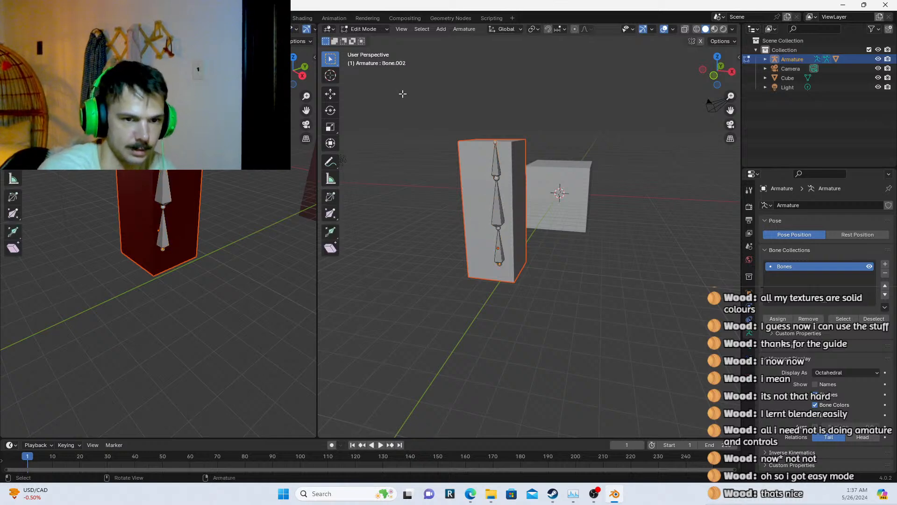
click(376, 29)
click(369, 61)
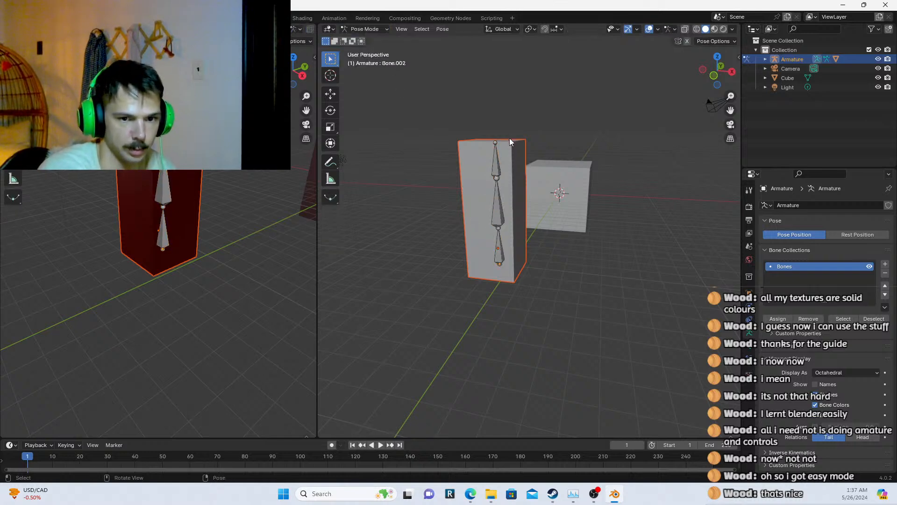
click(498, 162)
key(r)
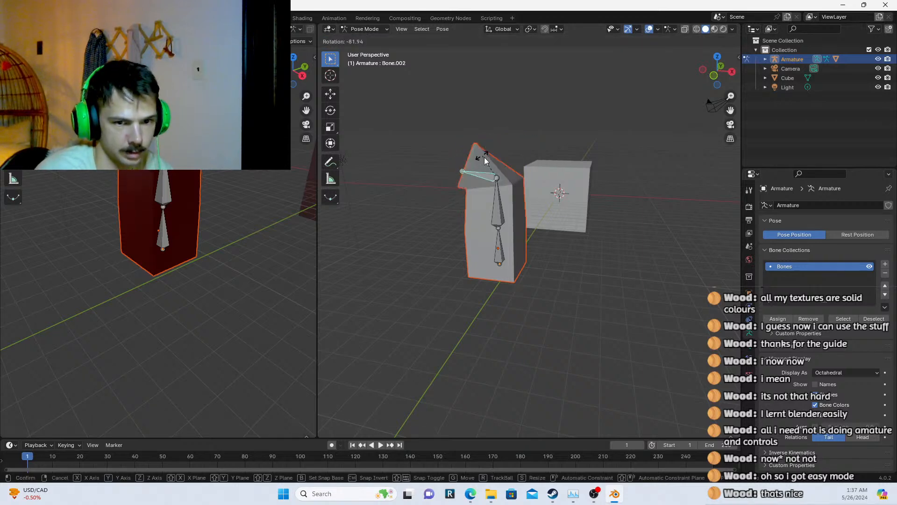
click(485, 161)
Rotate the bottom, middle and top bones in turn to bend the column into an S-shaped pose
click(499, 252)
key(r)
click(472, 228)
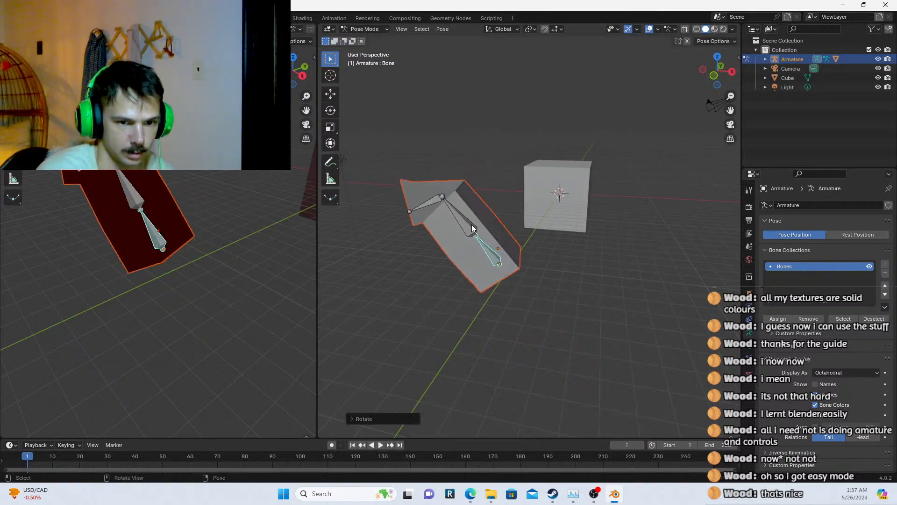
click(470, 225)
key(r)
click(449, 230)
click(426, 233)
key(r)
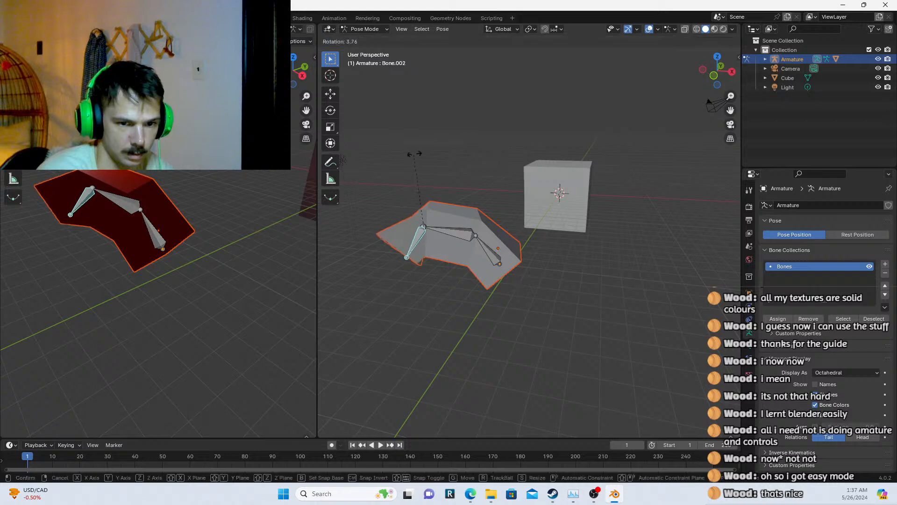
click(502, 168)
Inspect the posed column from several angles with the middle bone selected, and compare it in Edit Mode and Pose Mode
middle_drag(503, 167, 344, 213)
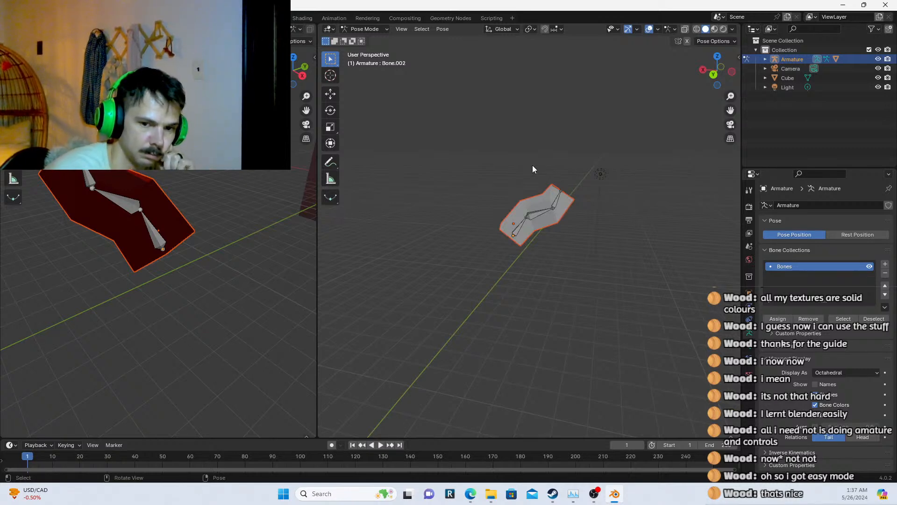
click(551, 219)
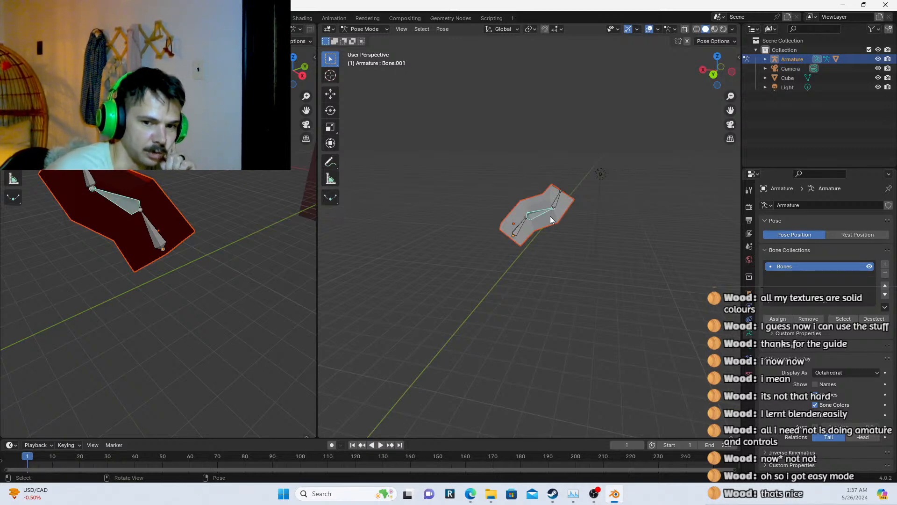
click(541, 270)
click(540, 216)
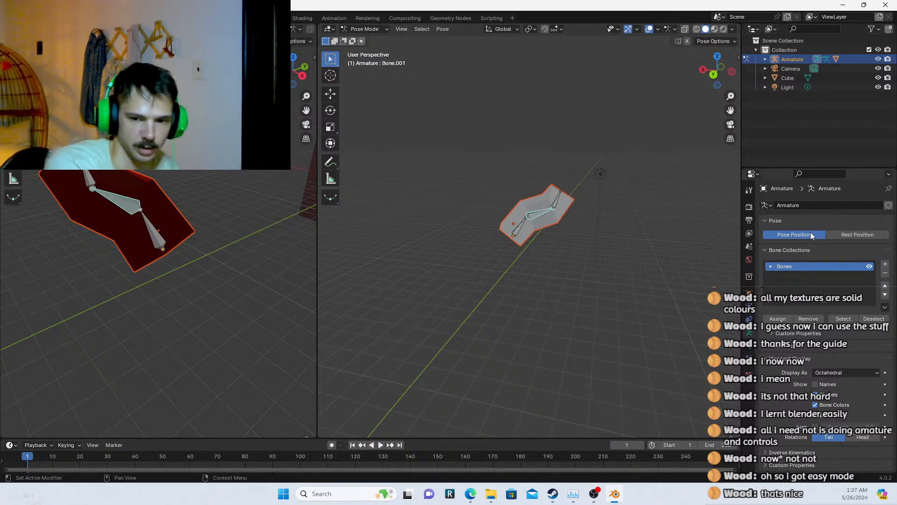
scroll(632, 195, up, 5)
scroll(493, 195, down, 6)
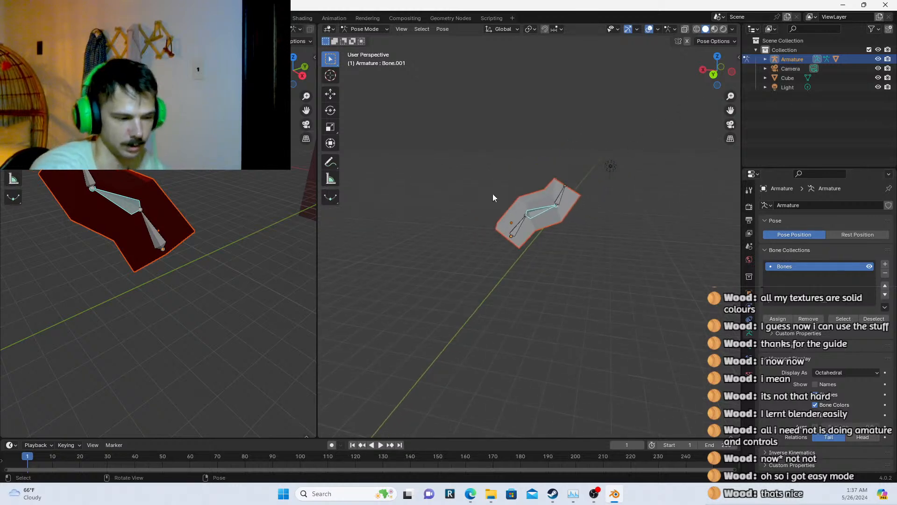
scroll(478, 219, up, 10)
scroll(487, 209, down, 8)
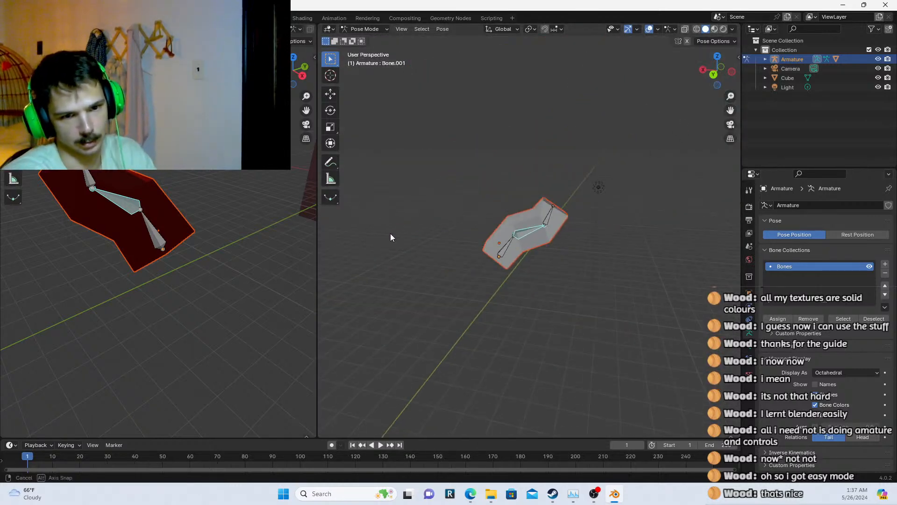
middle_drag(390, 237, 511, 236)
key(Tab)
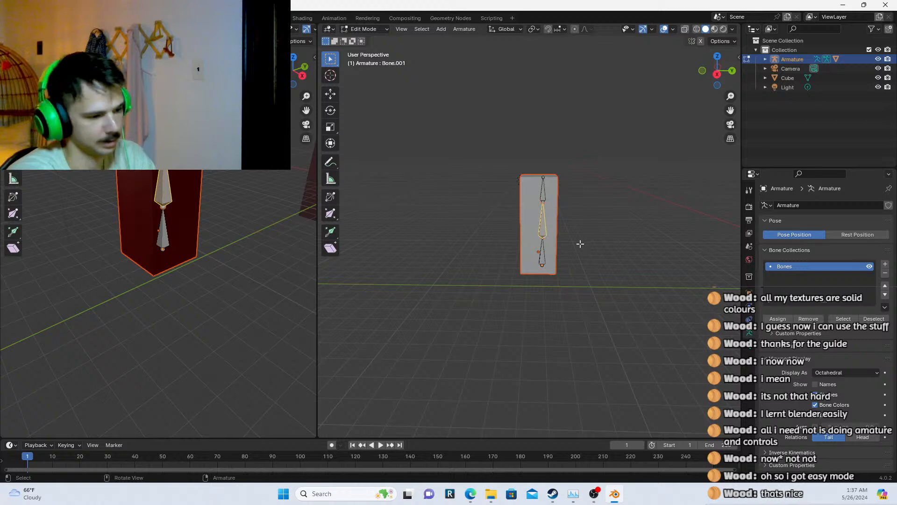
key(Tab)
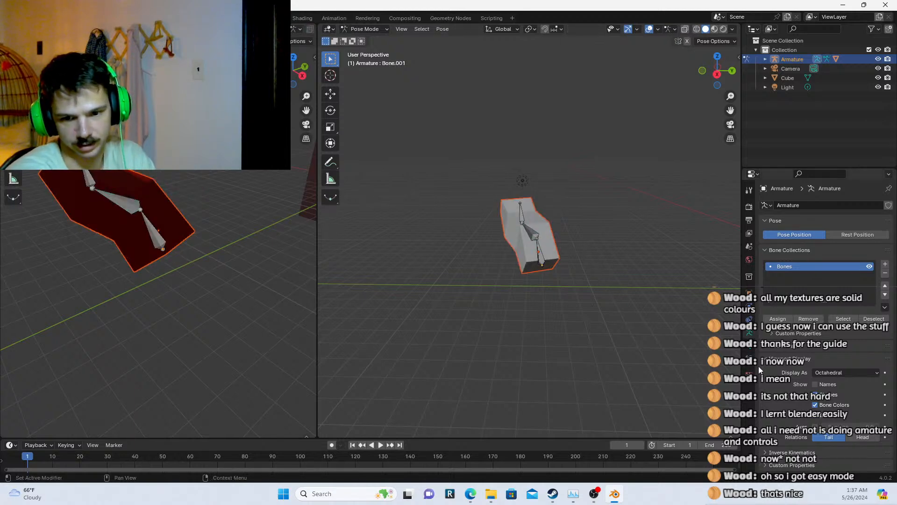
Examine the bone properties of the middle bone and of the bottom bone in Pose Mode
click(750, 356)
click(750, 349)
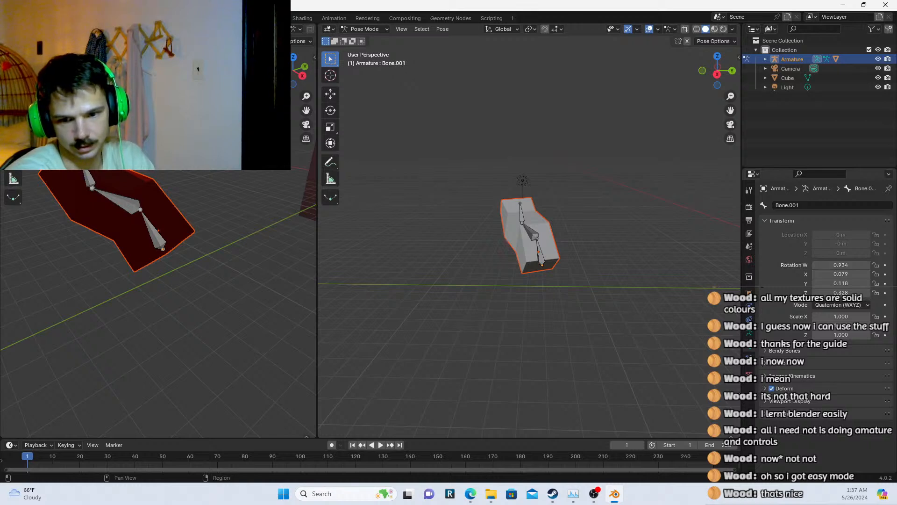
middle_drag(426, 257, 386, 212)
click(385, 226)
click(400, 247)
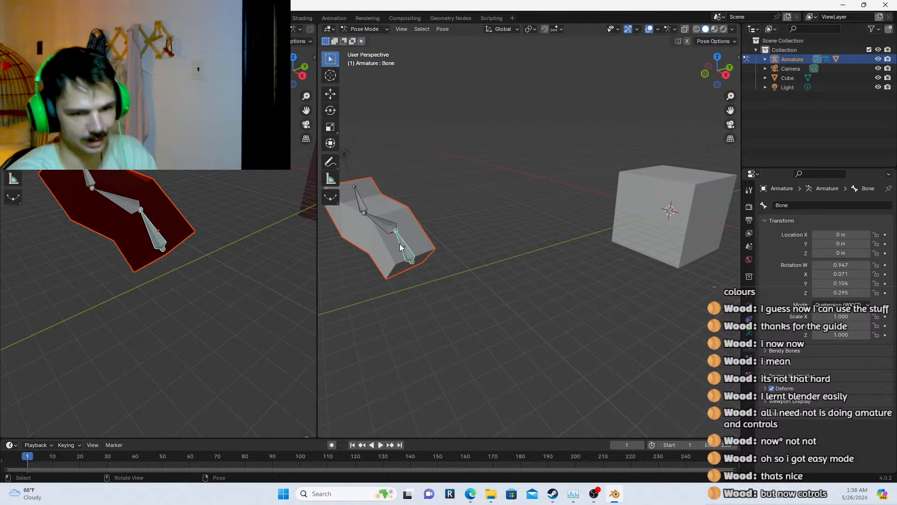
Return the armature to Object Mode and move the rigged column closer to the large cube
click(366, 28)
click(361, 36)
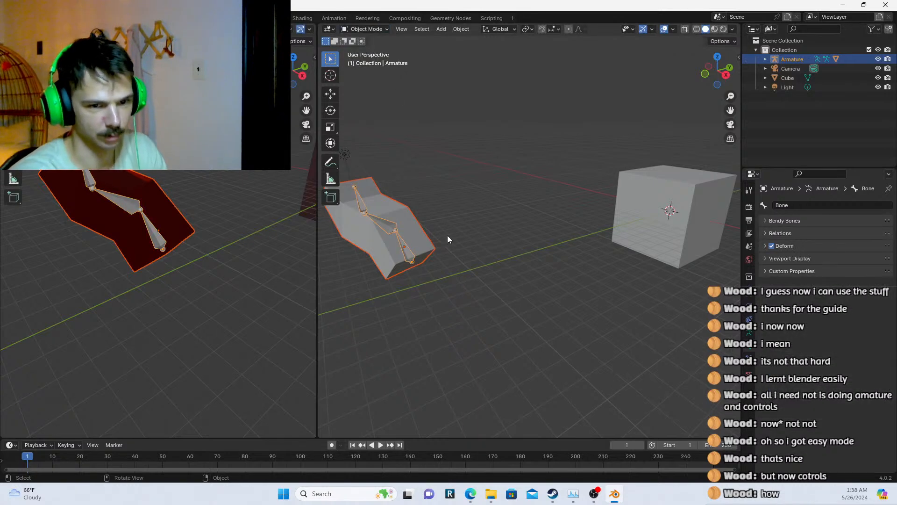
drag(437, 251, 603, 241)
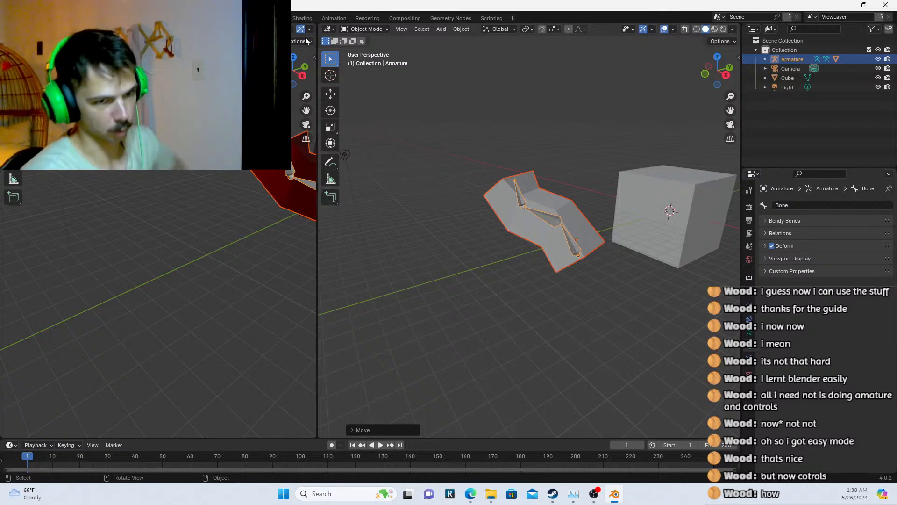
Merge the two side-by-side 3D viewports into one large viewport
drag(317, 23, 252, 28)
drag(321, 25, 196, 140)
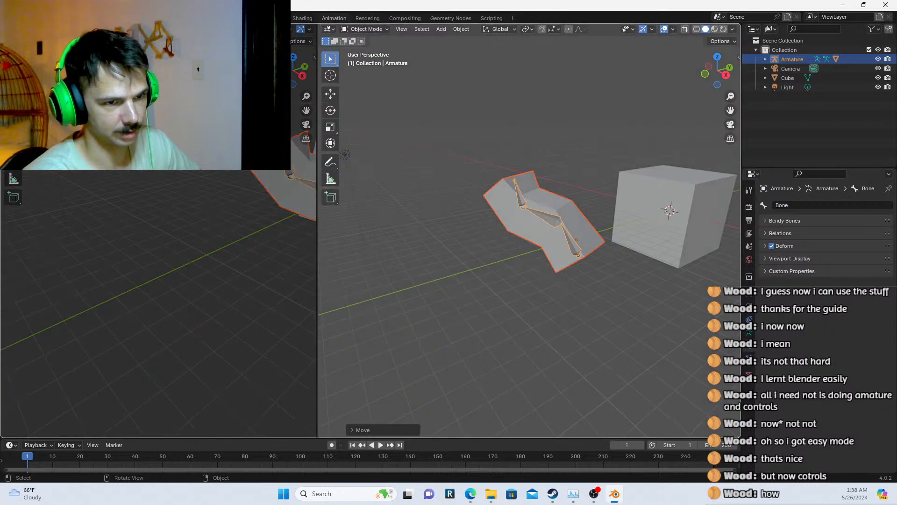
Browse the add-on list in the Preferences and check which armature types can be added to the scene
click(22, 17)
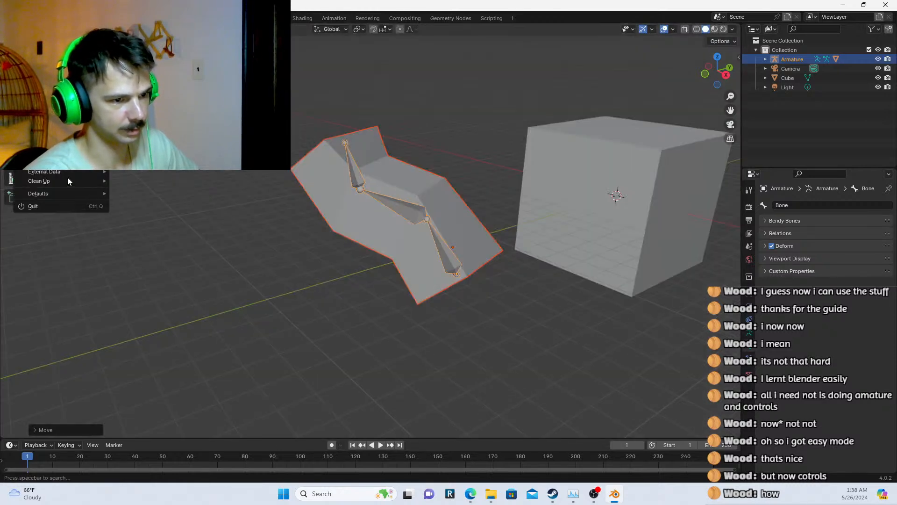
mouse_move(68, 196)
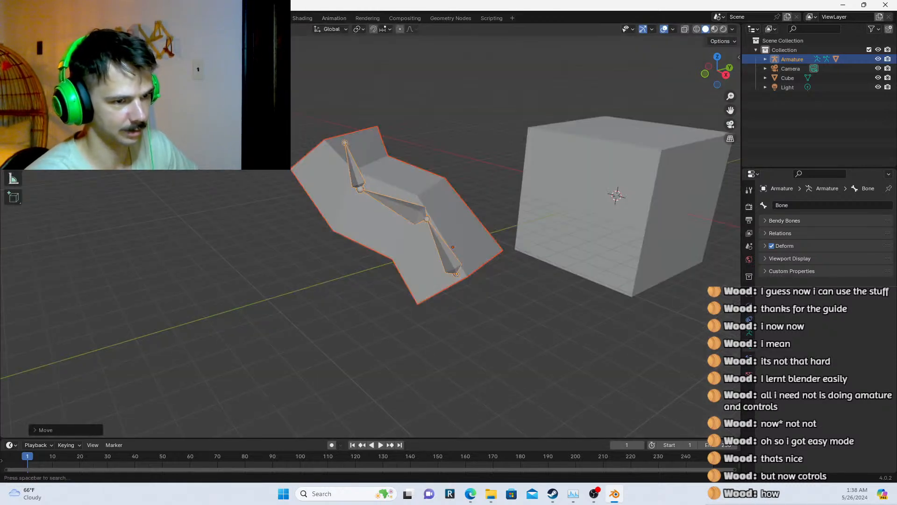
click(59, 155)
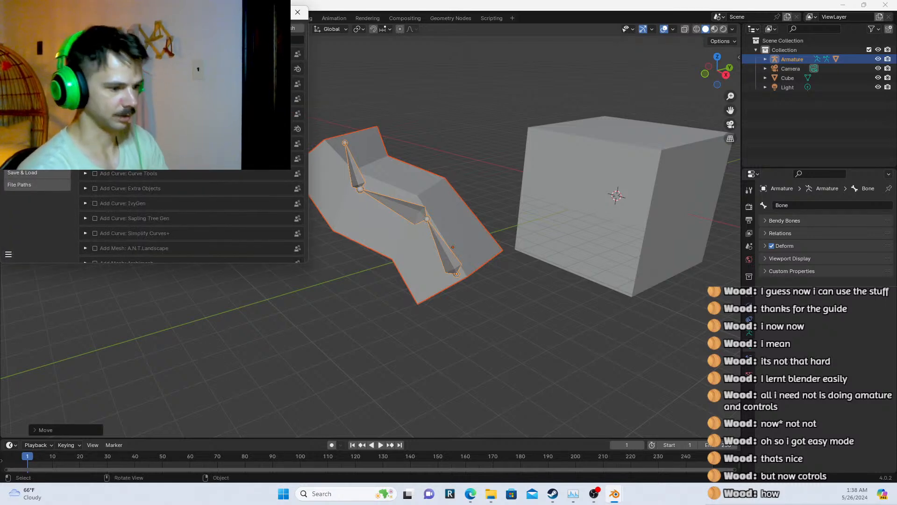
text(control)
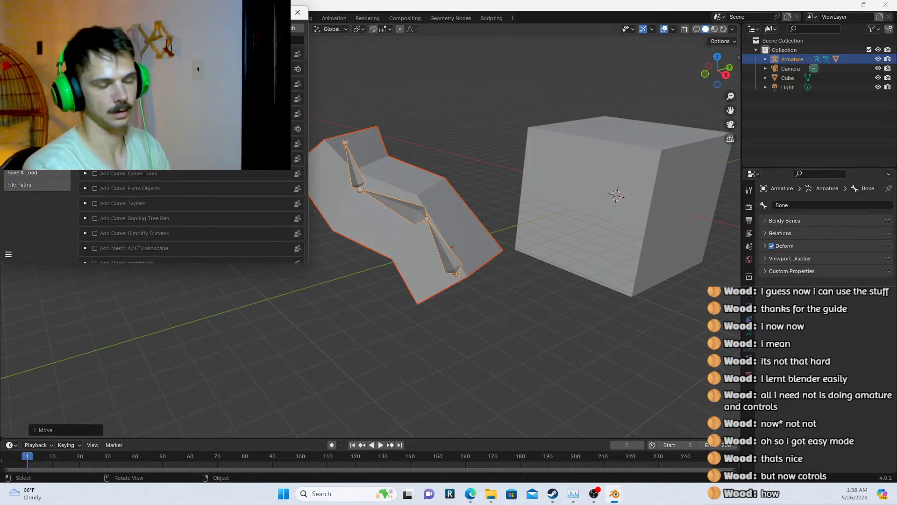
click(298, 12)
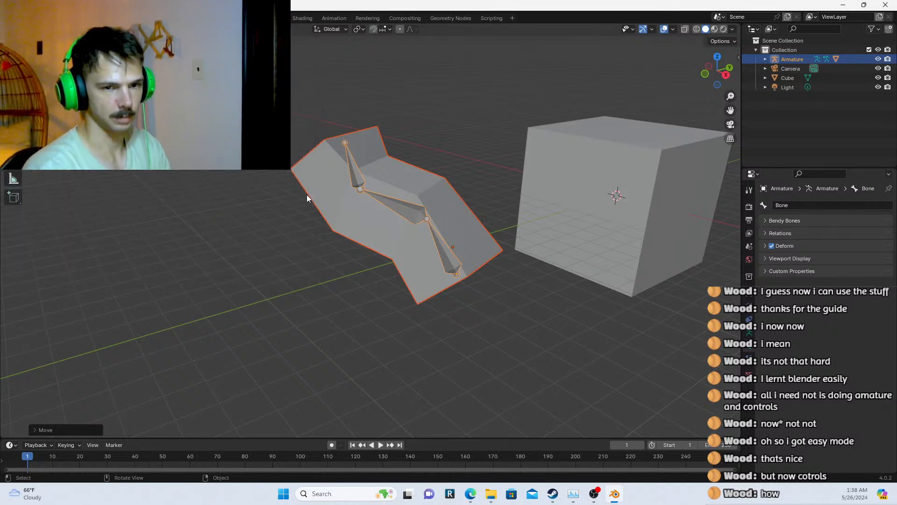
key(shift+a)
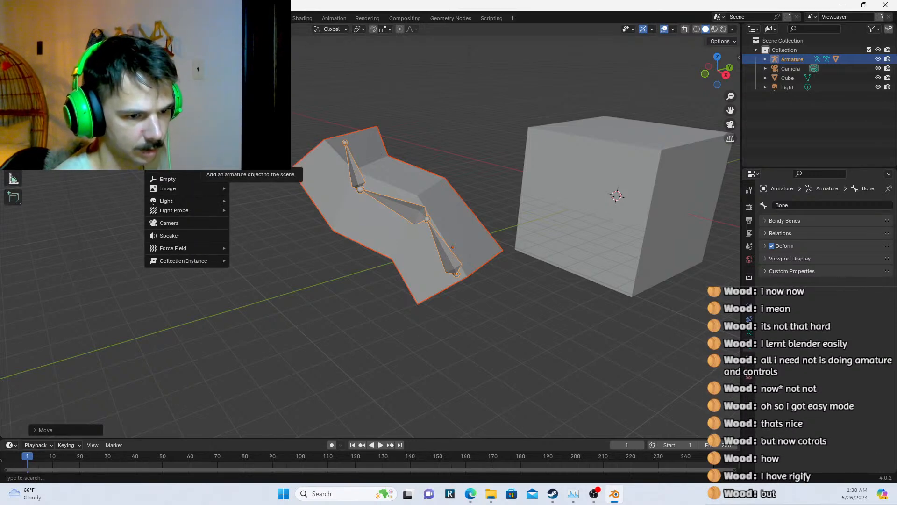
click(461, 154)
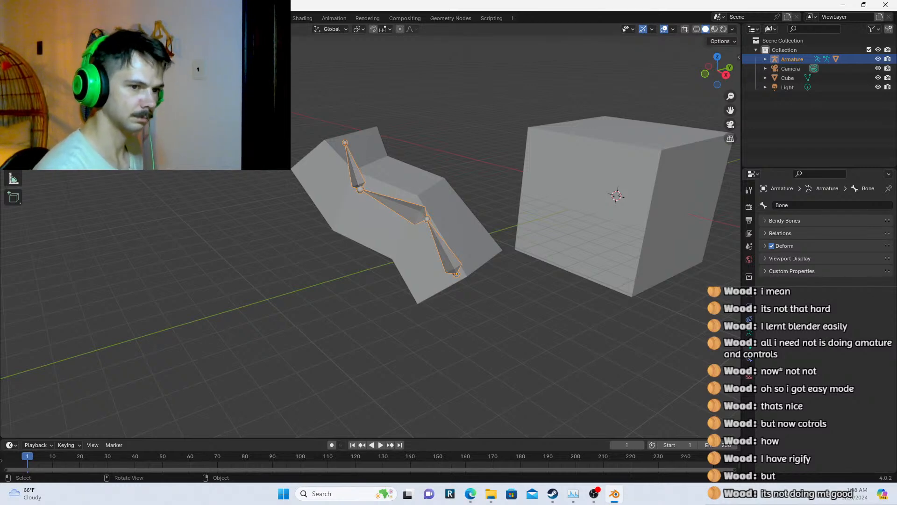
Find the Rigify add-on in the Preferences and enable it
key(ctrl+comma)
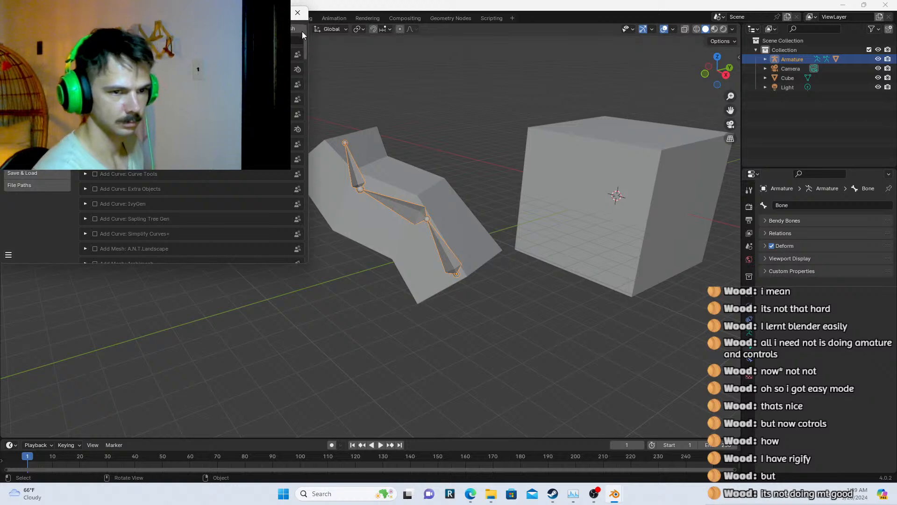
text(rigify)
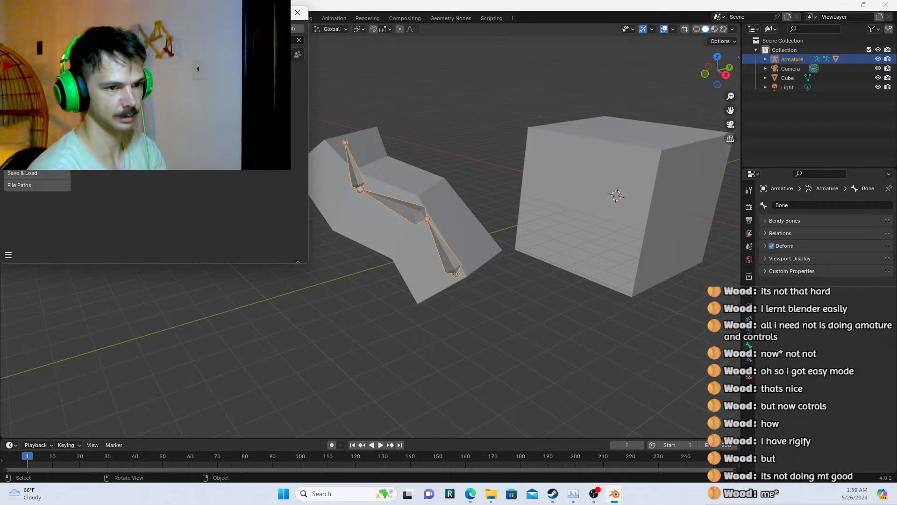
click(81, 54)
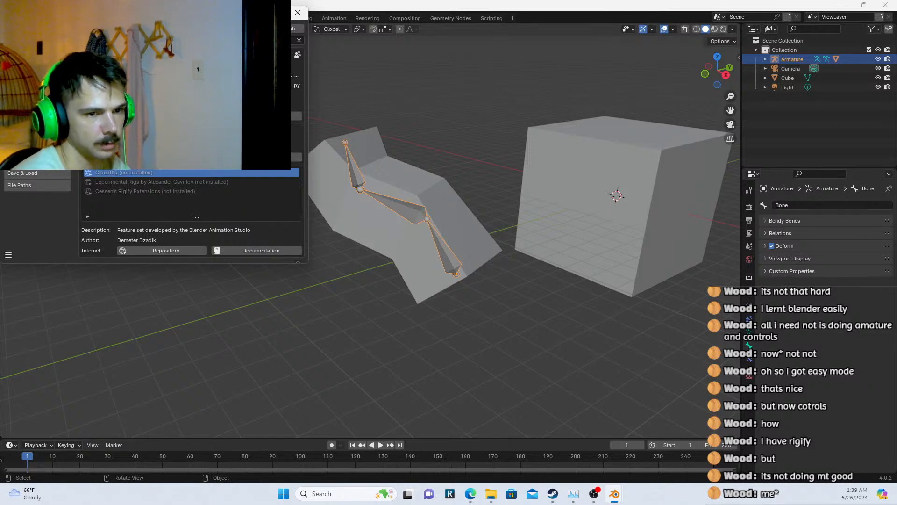
click(304, 11)
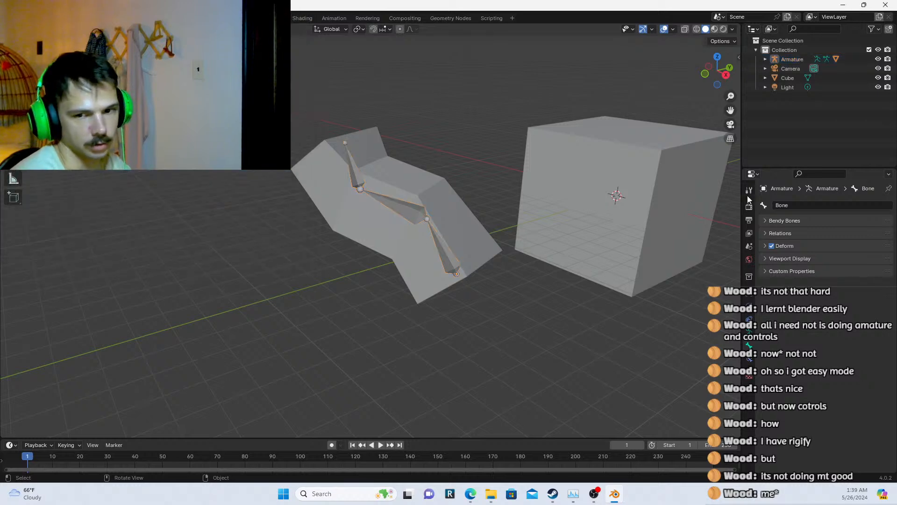
Display the object transform values in the viewport and add a Human (Meta-Rig) armature
click(738, 57)
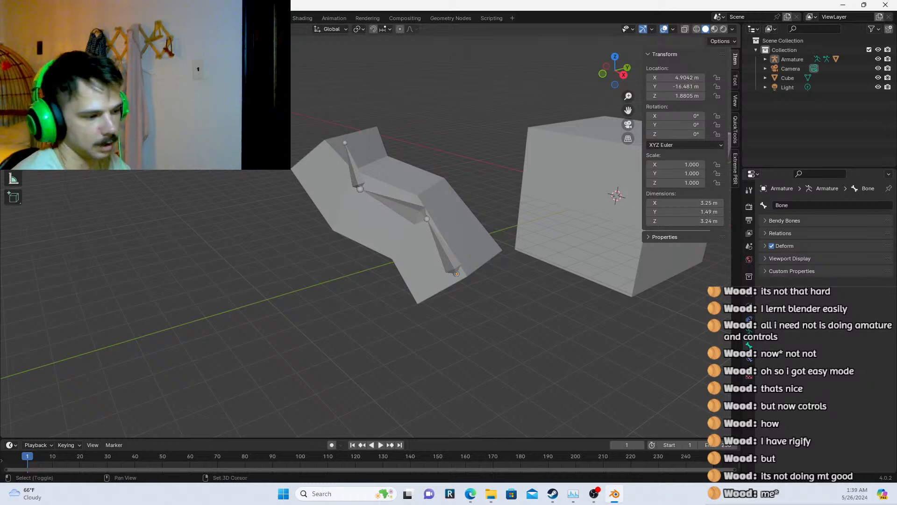
key(shift+a)
mouse_move(225, 159)
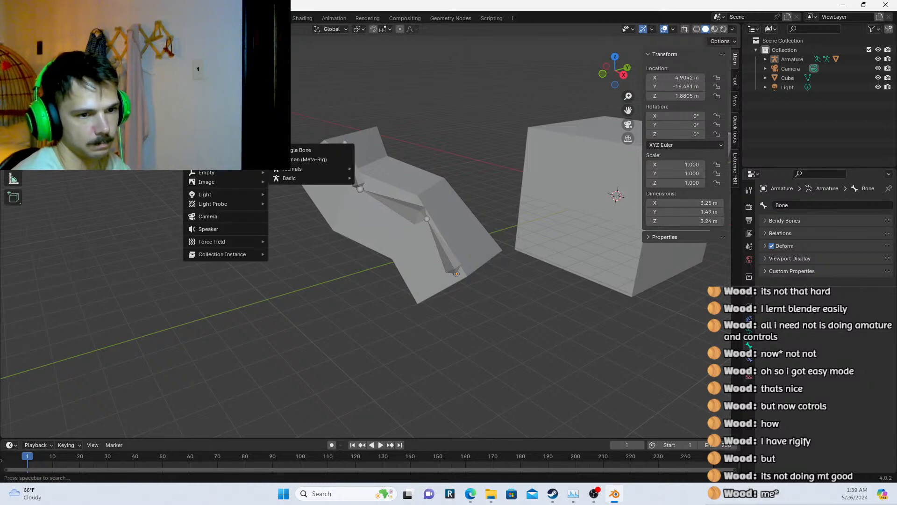
click(320, 160)
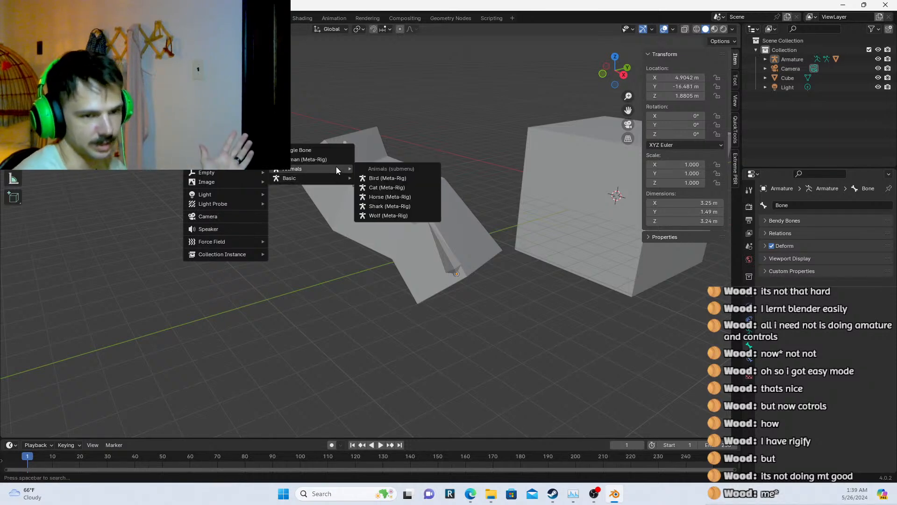
mouse_move(327, 178)
click(323, 161)
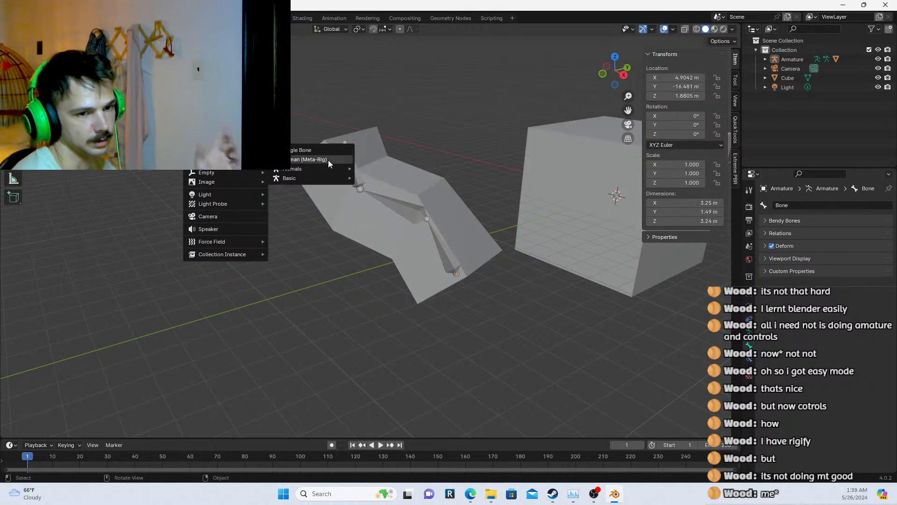
click(328, 160)
Move the human meta-rig out of the cube to about X -10.77 m, Y -12.98 m, Z 3.69 m
scroll(328, 165, down, 3)
scroll(379, 175, down, 3)
scroll(392, 180, up, 3)
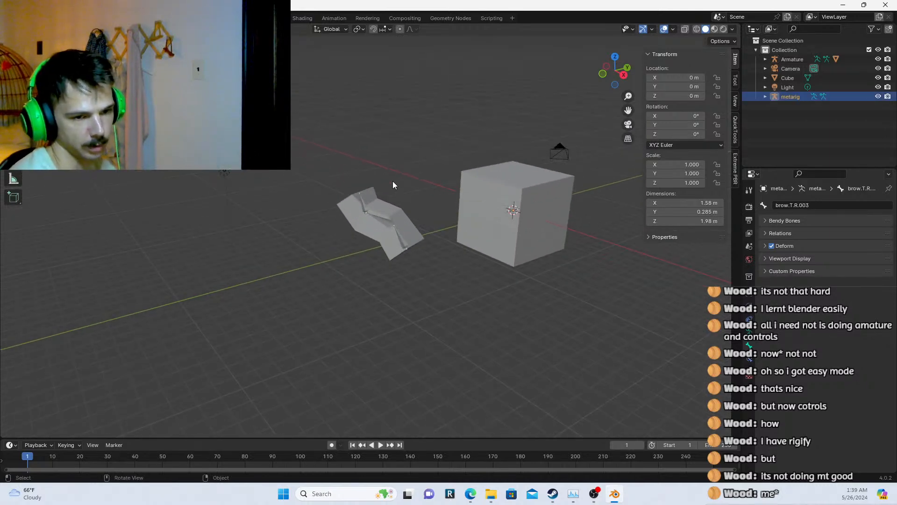
key(g)
click(291, 173)
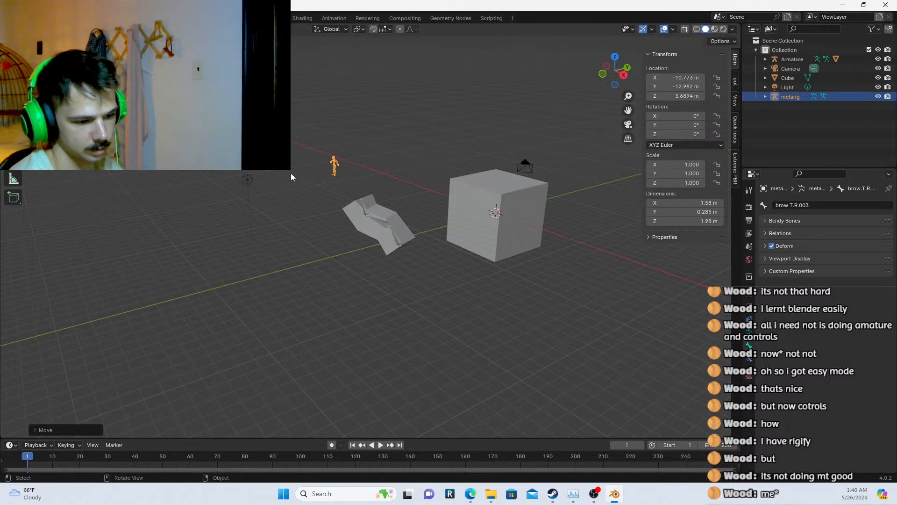
Examine the human meta-rig from the front and up close, including its face bones, arms and legs
key(KP_Decimal)
scroll(411, 264, down, 7)
middle_drag(411, 263, 470, 228)
click(446, 257)
scroll(469, 228, up, 7)
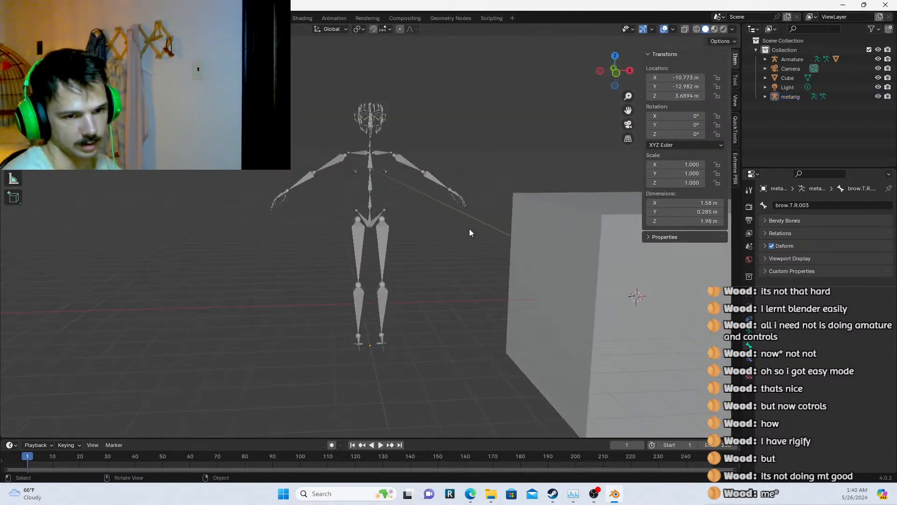
click(735, 80)
scroll(504, 119, up, 2)
scroll(506, 118, down, 2)
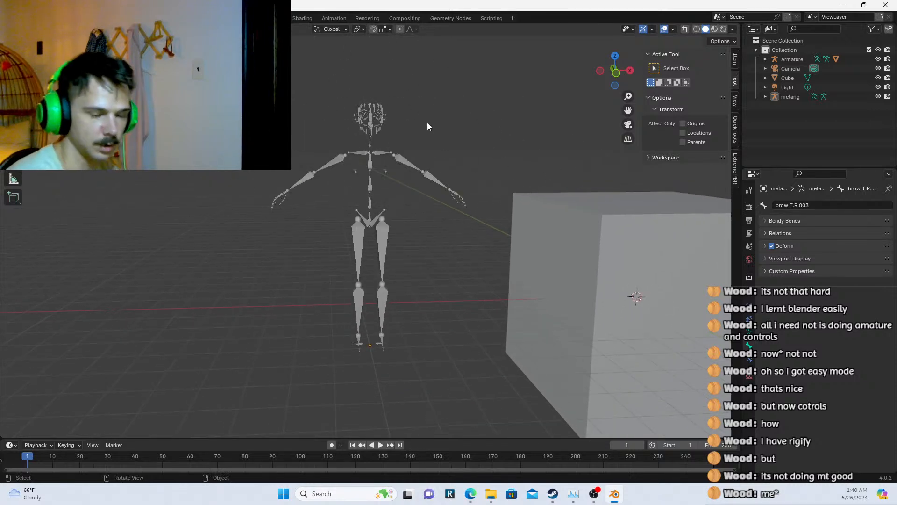
shift+middle_drag(406, 99, 411, 220)
scroll(386, 210, up, 2)
scroll(388, 219, down, 1)
scroll(346, 167, up, 3)
scroll(456, 218, up, 2)
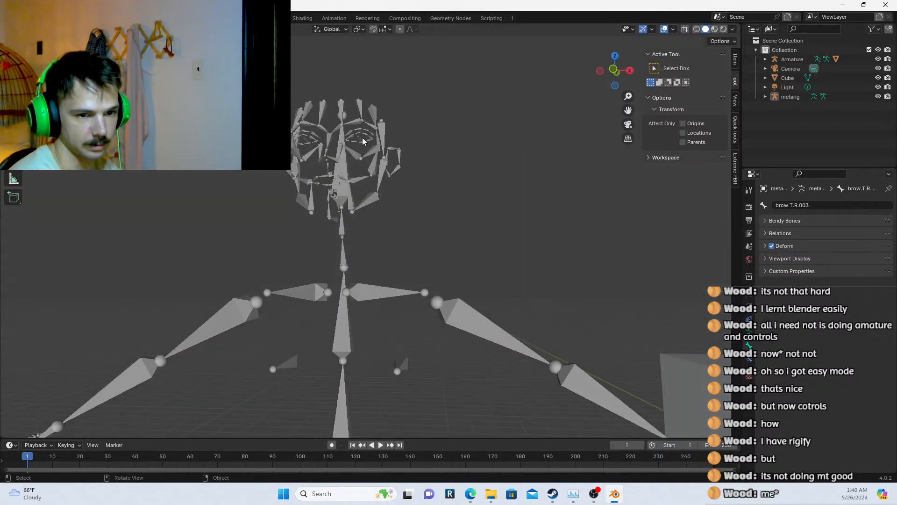
scroll(462, 154, down, 5)
scroll(438, 282, up, 1)
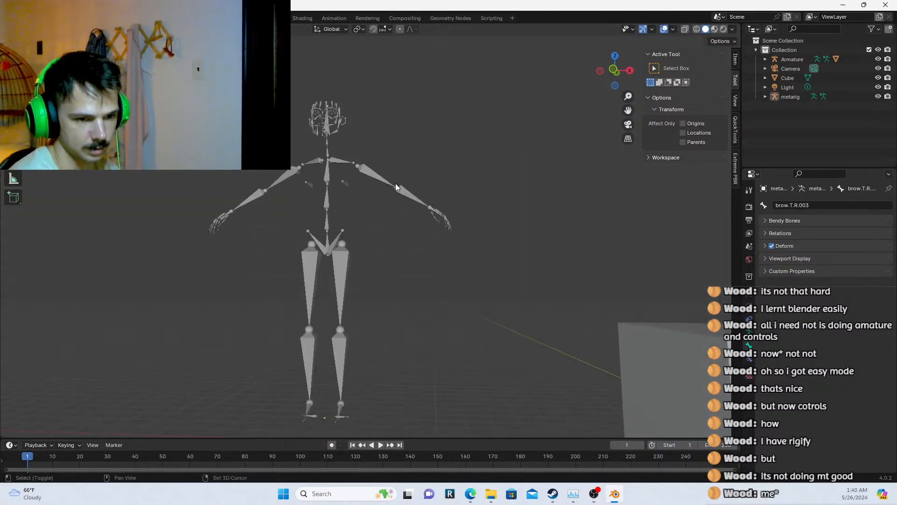
middle_drag(395, 183, 374, 162)
click(382, 188)
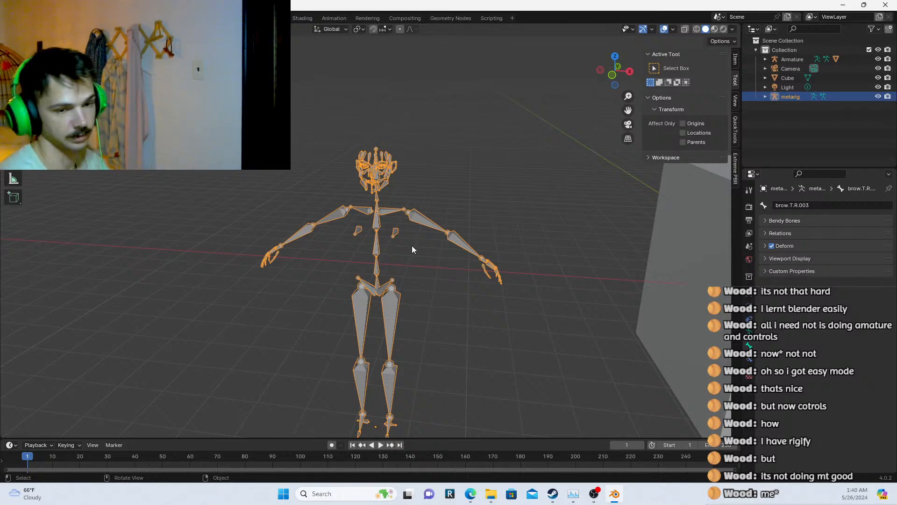
scroll(388, 170, up, 2)
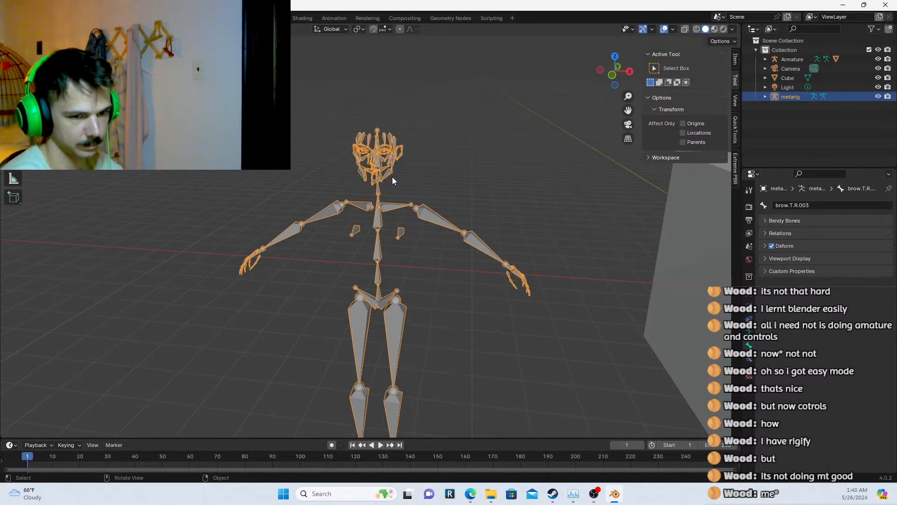
middle_drag(384, 165, 351, 139)
click(395, 159)
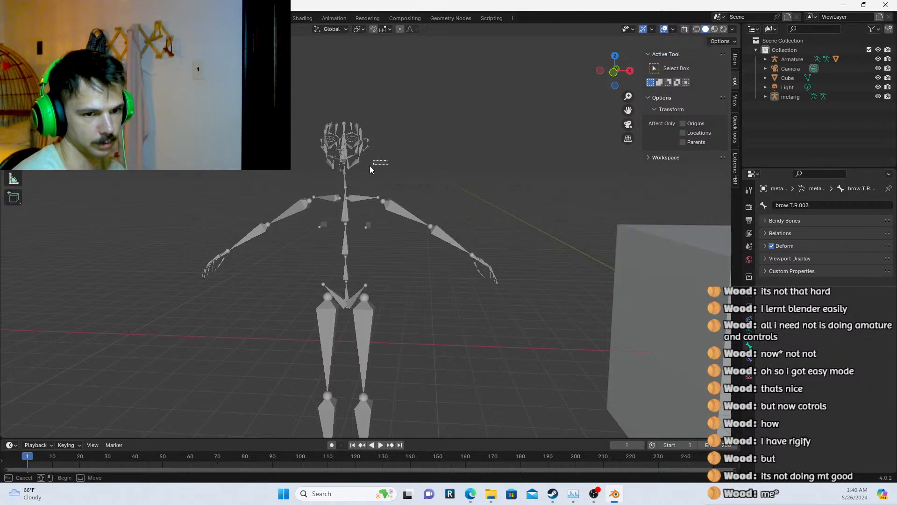
Put the human meta-rig into Edit Mode and select only its head and face bones
click(336, 133)
key(Tab)
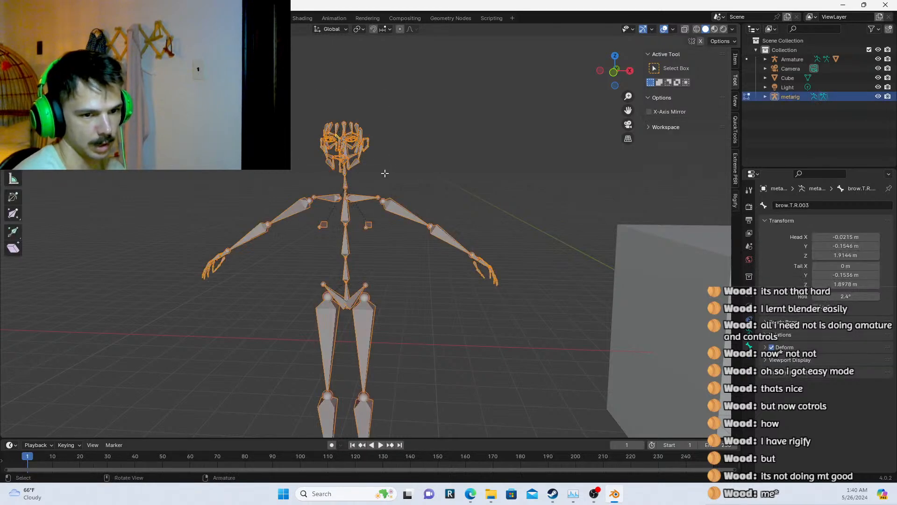
drag(366, 178, 282, 110)
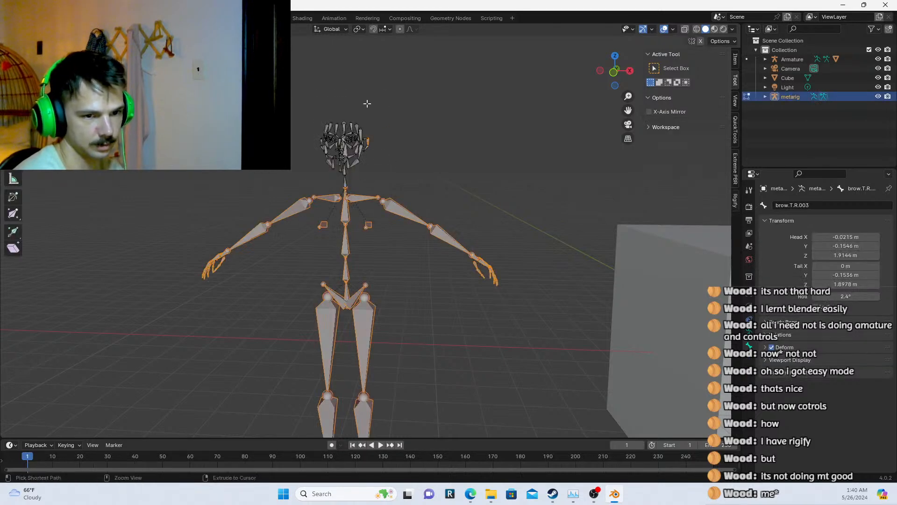
ctrl+drag(368, 103, 311, 174)
middle_drag(338, 136, 350, 134)
scroll(350, 133, up, 3)
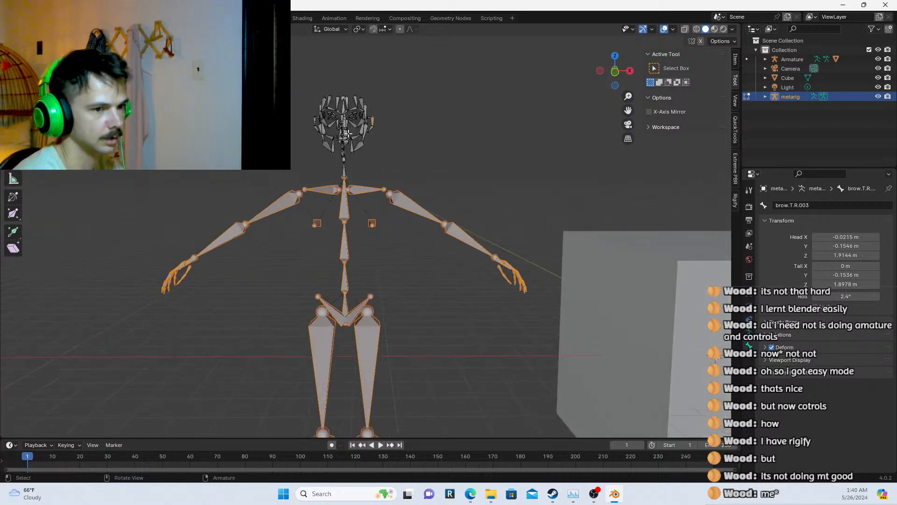
shift+click(358, 130)
shift+click(359, 115)
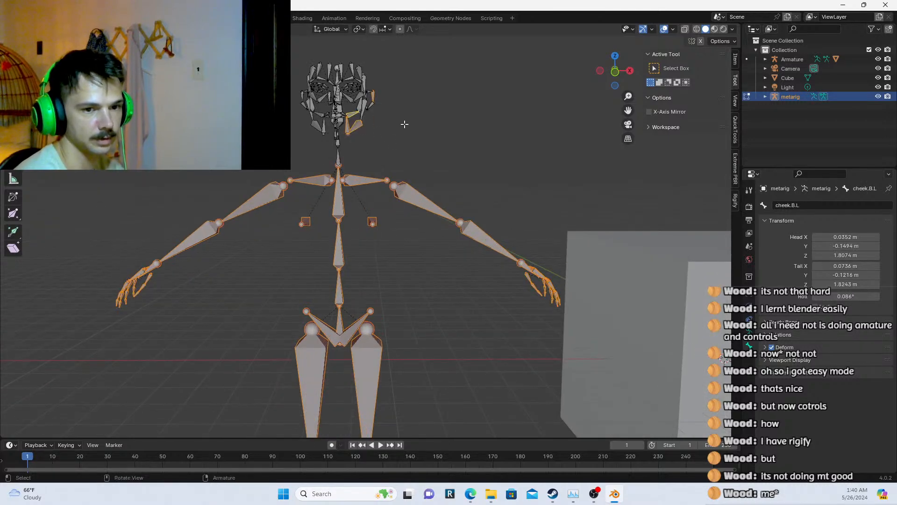
shift+drag(377, 164, 284, 58)
shift+middle_drag(353, 113, 353, 150)
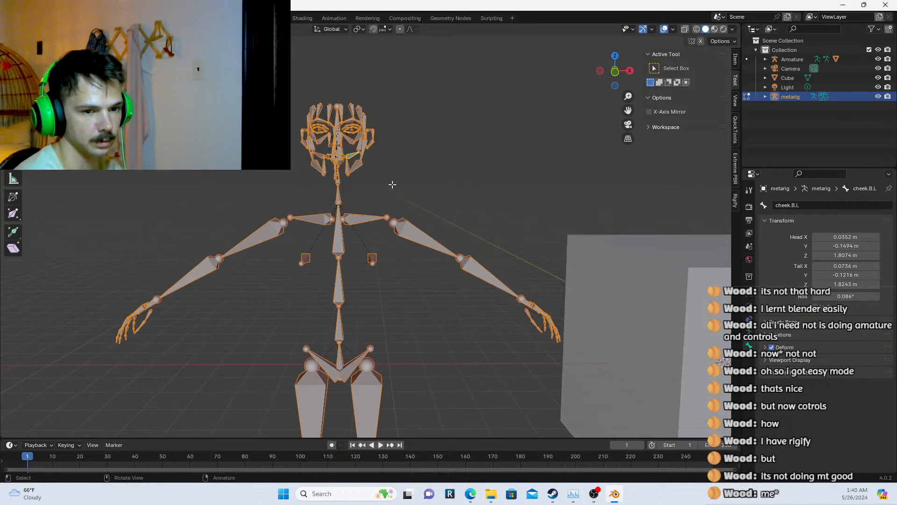
drag(379, 183, 294, 78)
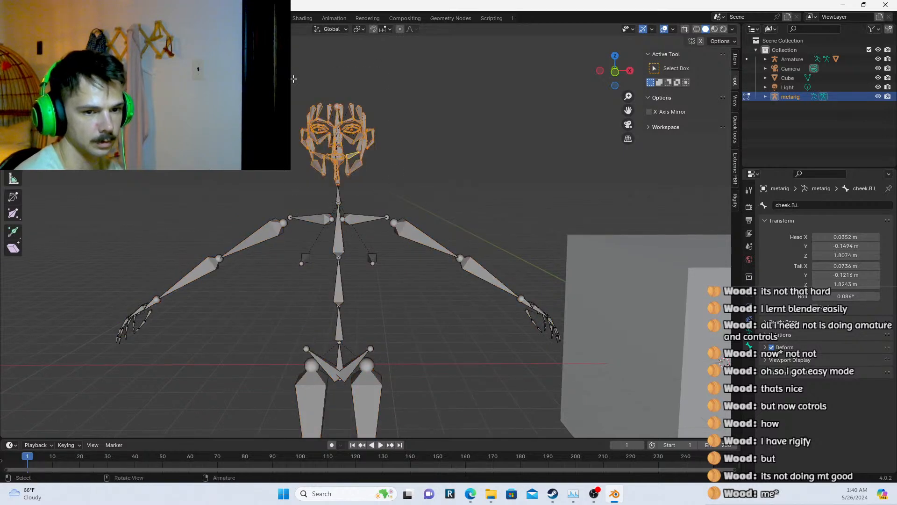
Delete the selected head and face bones from the human meta-rig and return to Object Mode
key(x)
click(379, 144)
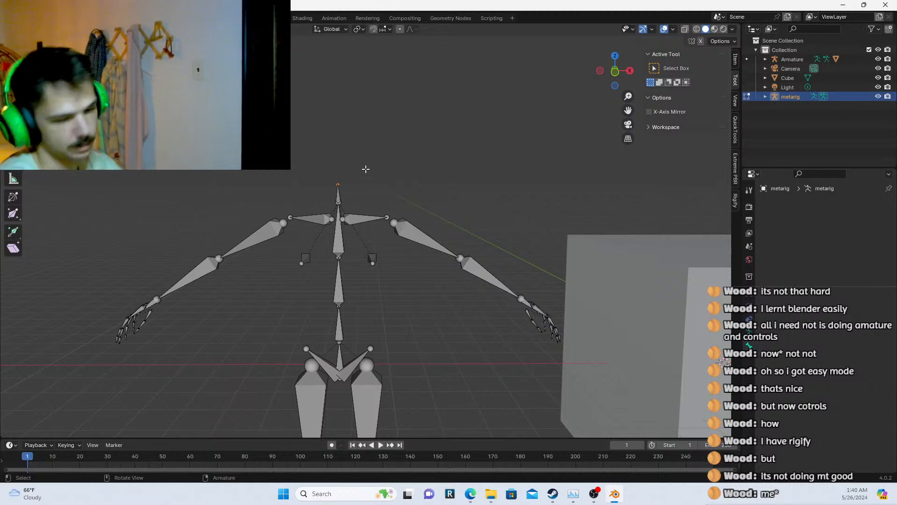
key(shift+a)
key(Tab)
Add a basic human meta-rig armature and move it out of the large cube, near the first rig
key(shift+a)
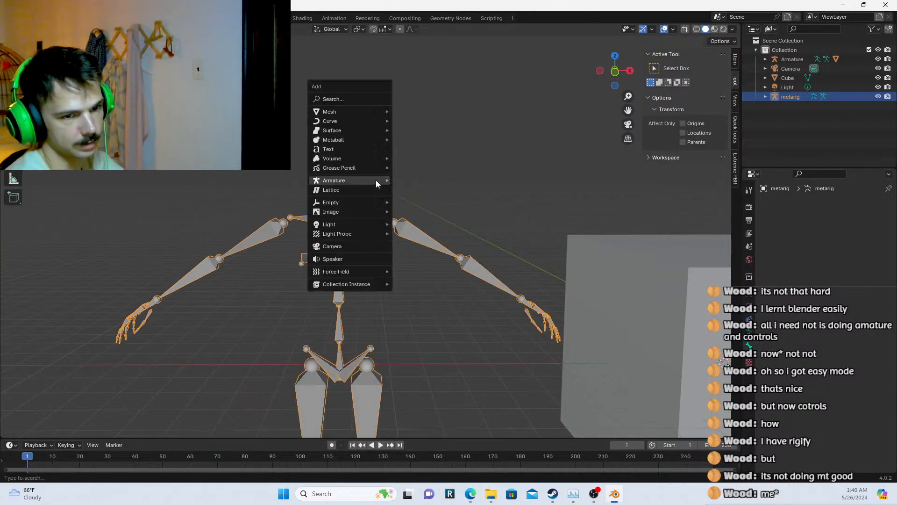
mouse_move(377, 181)
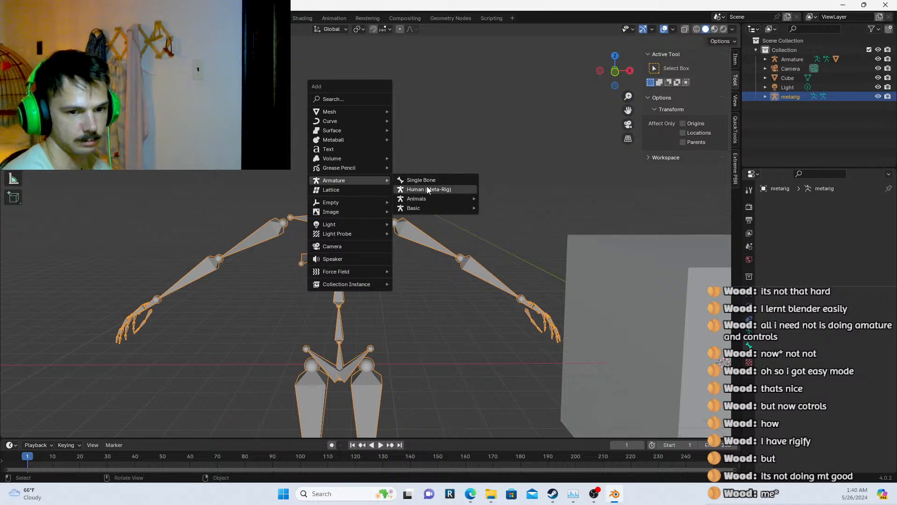
mouse_move(424, 203)
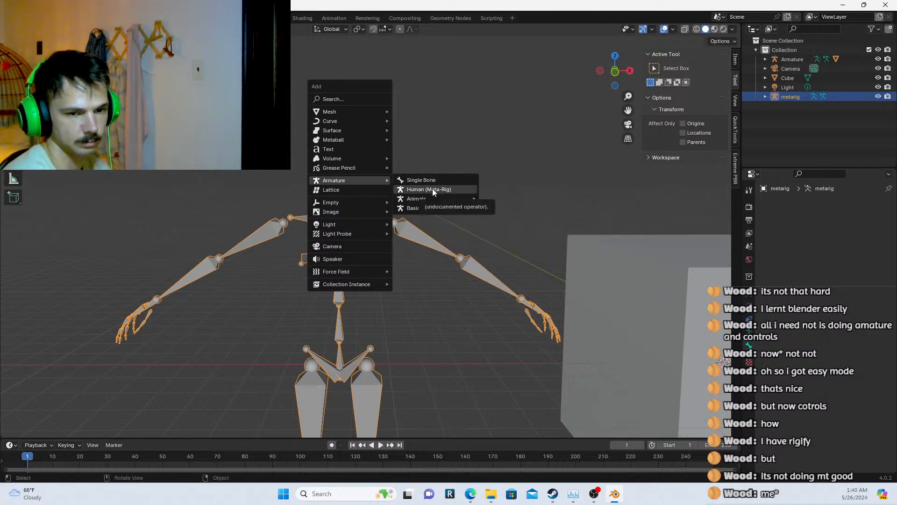
click(518, 218)
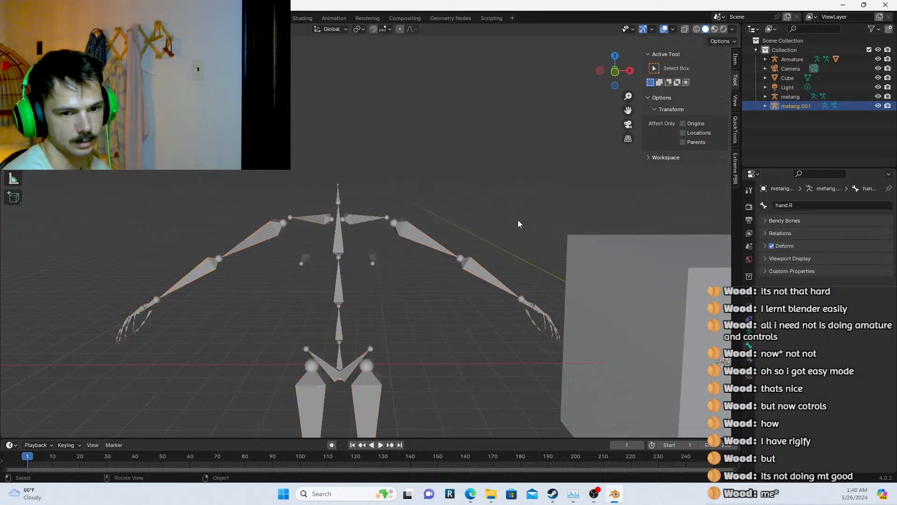
scroll(514, 224, down, 5)
scroll(518, 228, down, 5)
scroll(513, 232, up, 4)
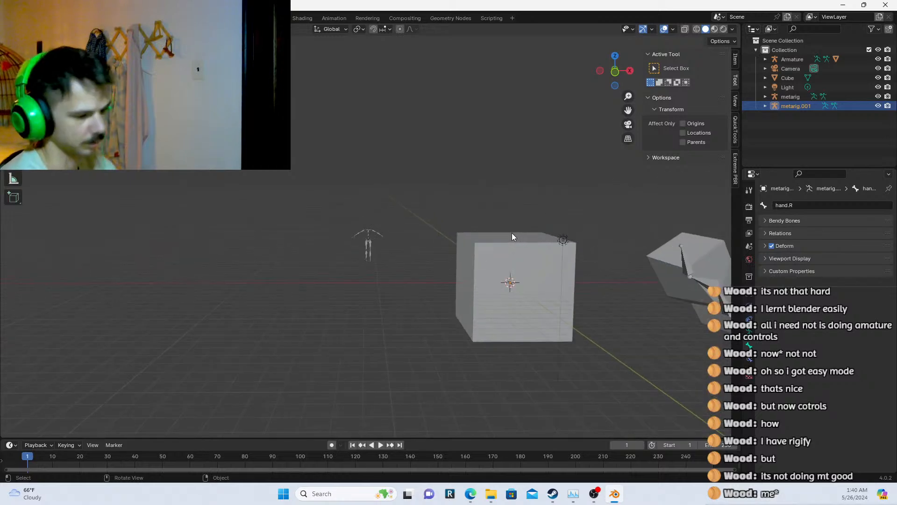
key(g)
click(358, 196)
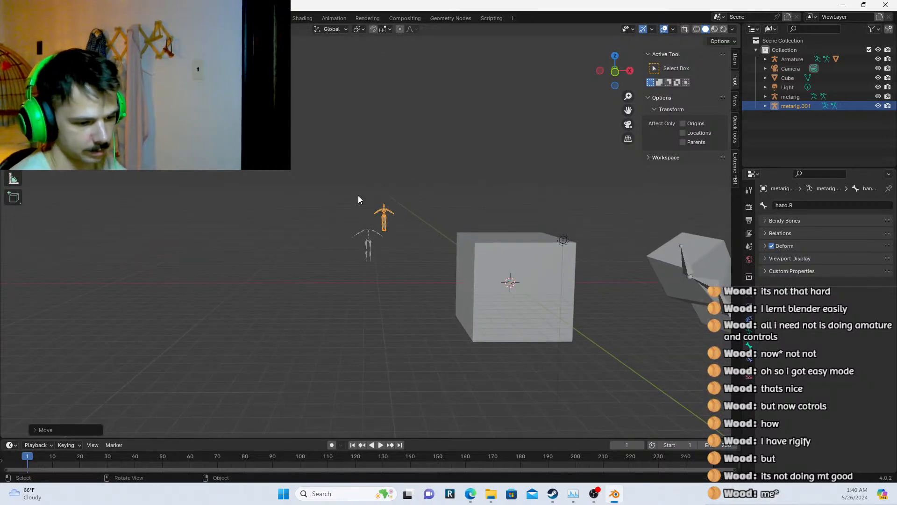
Reposition the basic human meta-rig so it stands right beside the first human meta-rig
key(KP_Decimal)
scroll(364, 195, down, 12)
middle_drag(359, 226, 301, 240)
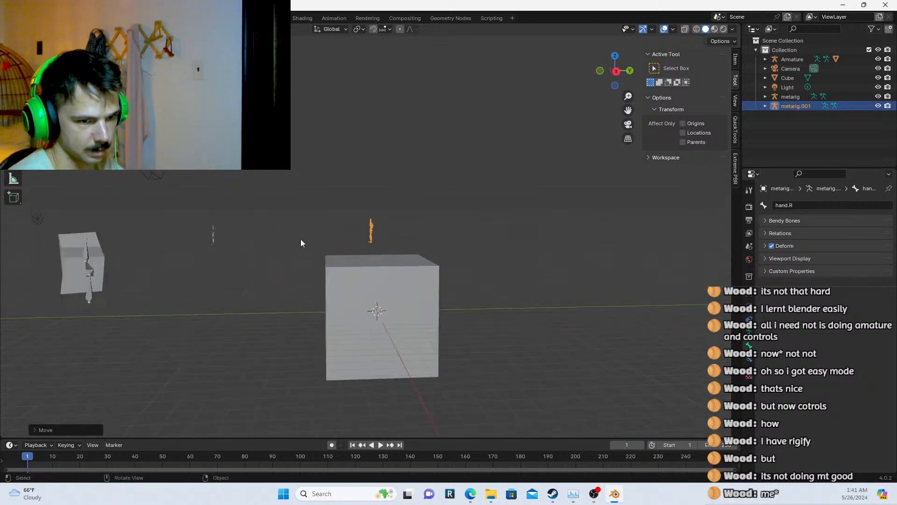
key(g)
click(124, 265)
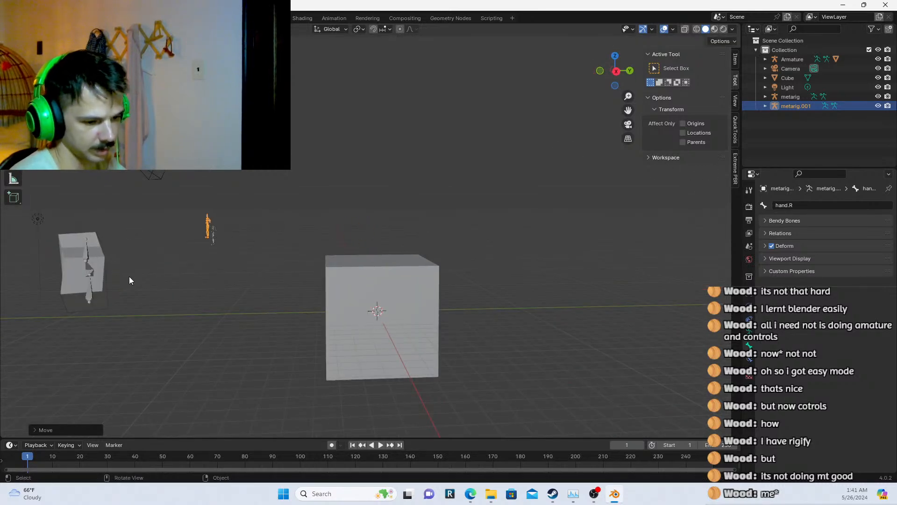
scroll(181, 258, up, 1)
key(KP_Decimal)
scroll(186, 255, down, 6)
middle_drag(304, 275, 413, 297)
scroll(384, 266, up, 5)
mouse_move(351, 239)
middle_down()
mouse_move(409, 264)
mouse_move(347, 242)
middle_up()
key(g)
click(188, 309)
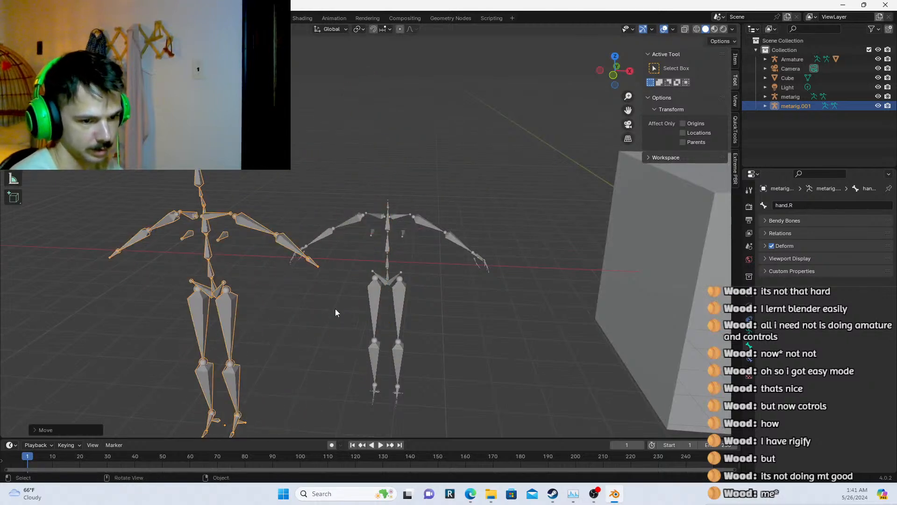
Compare the human meta-rig without face bones to the basic human meta-rig, selecting each in turn and checking hands and arms
shift+middle_drag(415, 247, 455, 209)
click(326, 216)
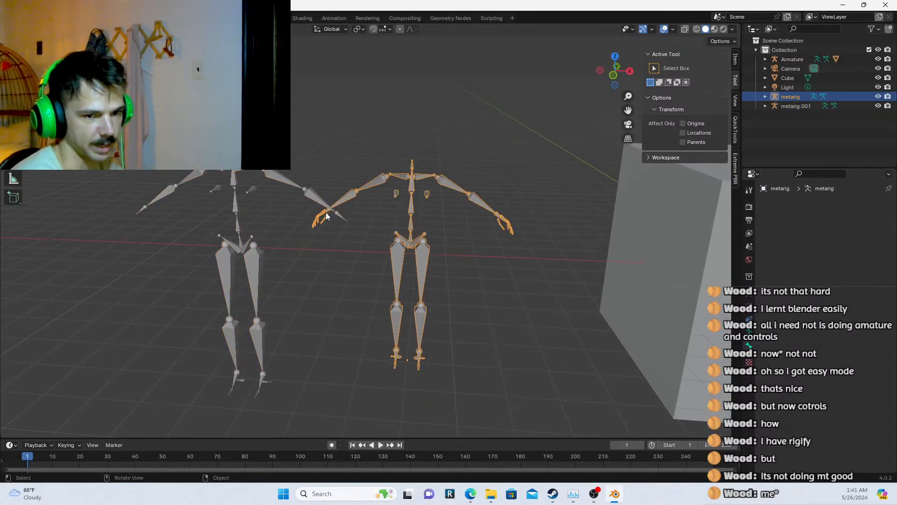
scroll(383, 210, up, 2)
scroll(391, 212, down, 1)
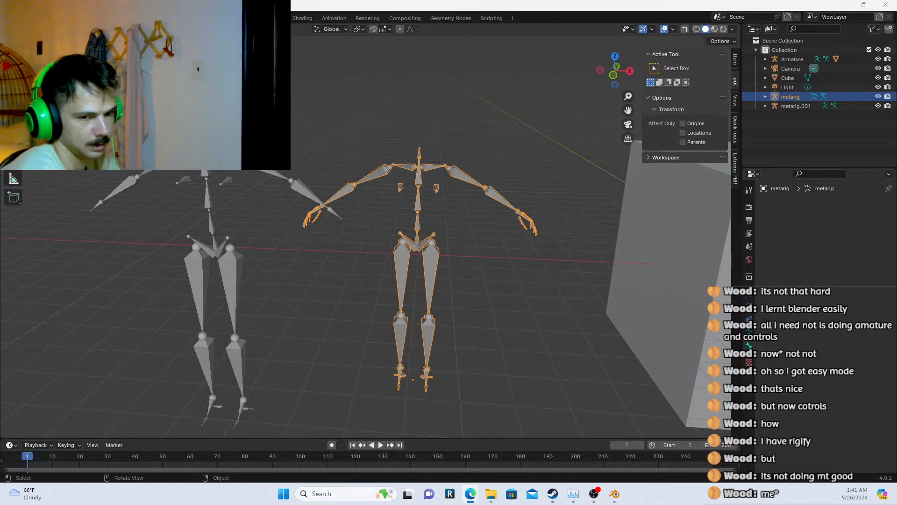
click(293, 123)
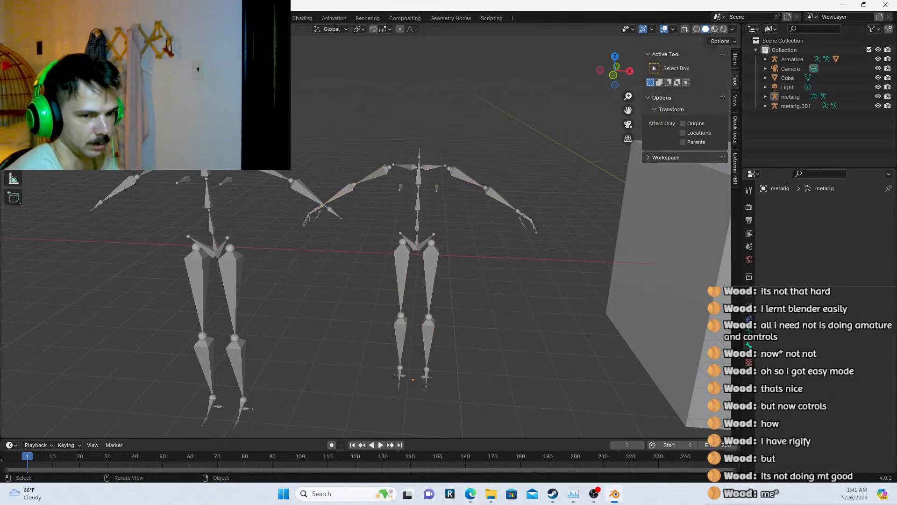
click(319, 209)
scroll(319, 209, down, 5)
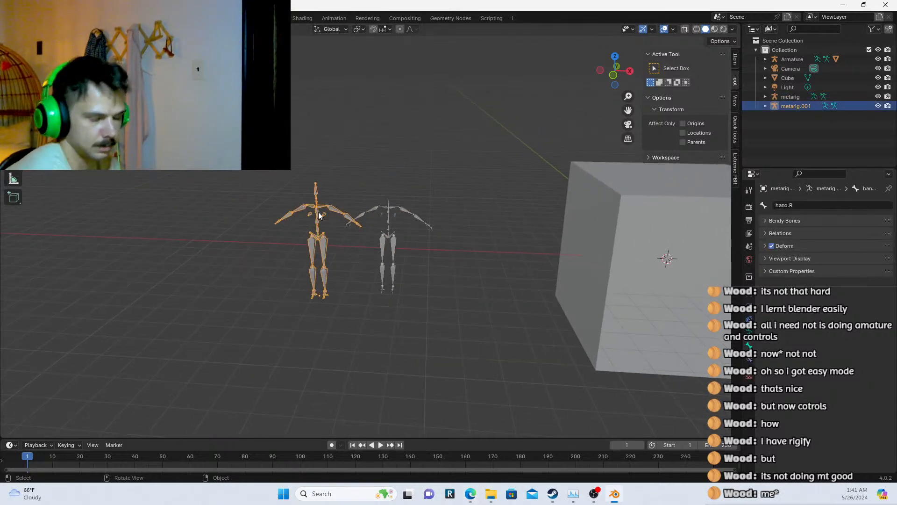
scroll(320, 209, up, 5)
scroll(262, 186, down, 4)
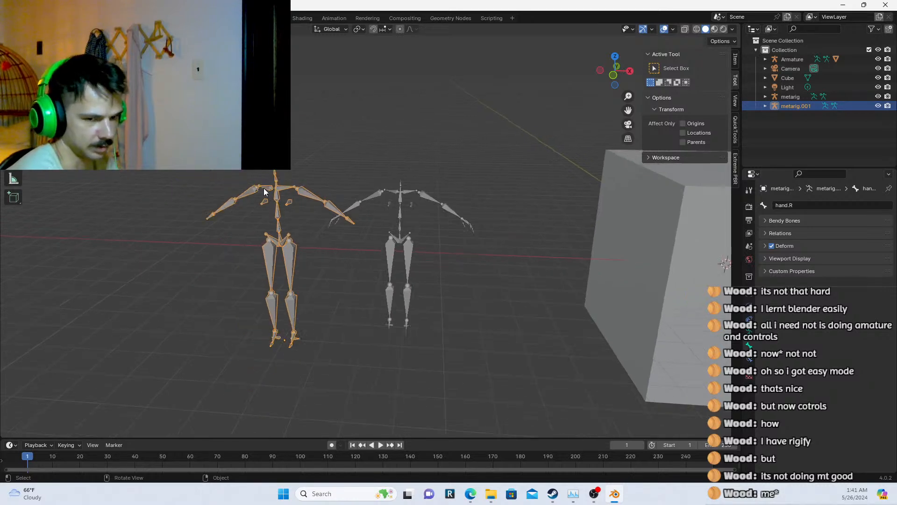
scroll(399, 190, up, 3)
scroll(389, 195, up, 2)
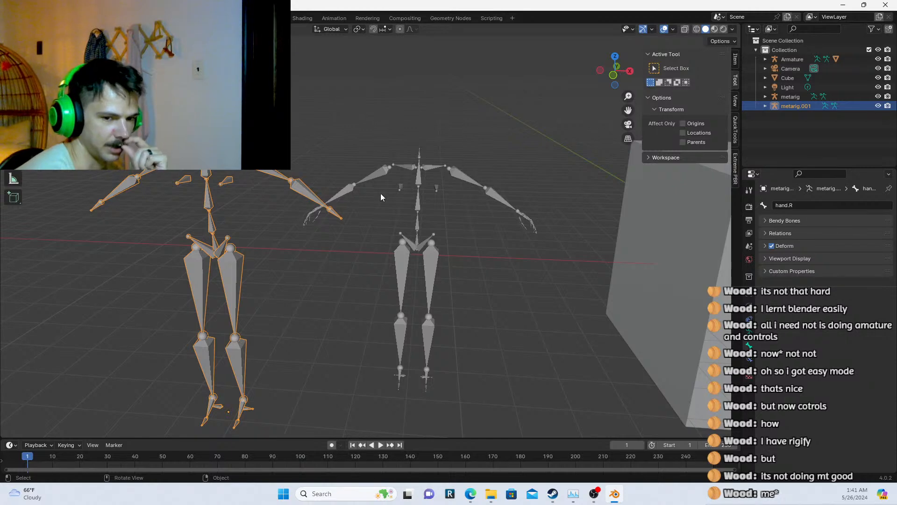
click(455, 191)
click(416, 180)
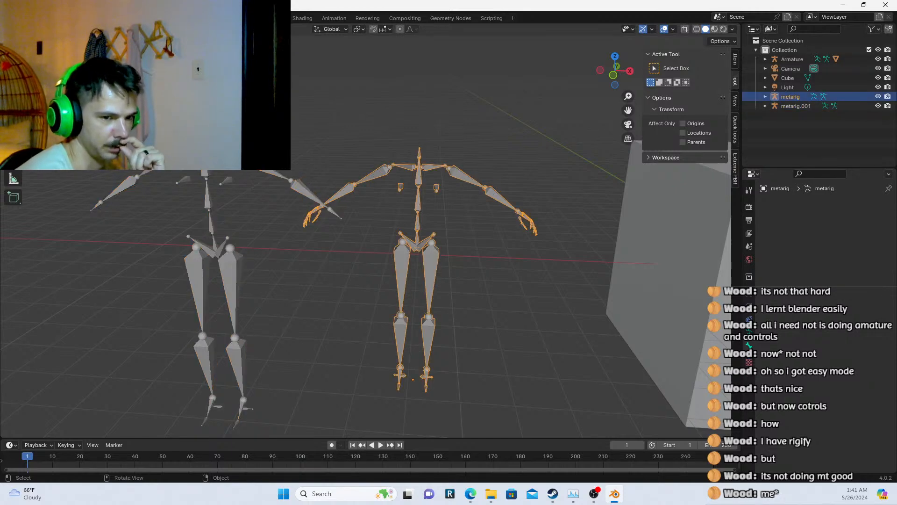
click(260, 172)
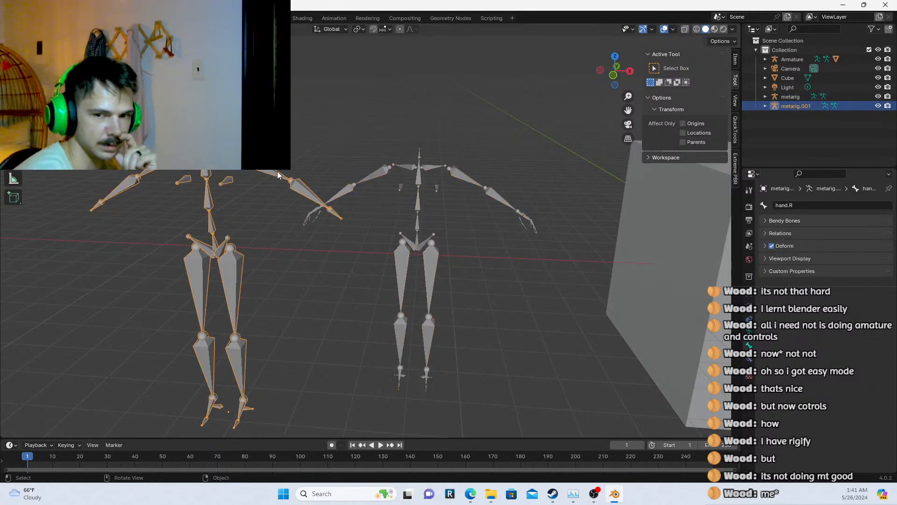
scroll(302, 177, down, 8)
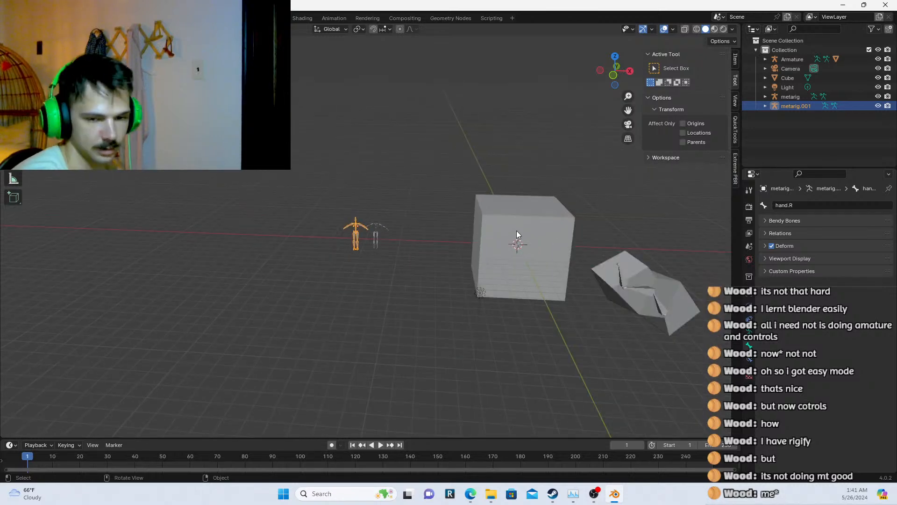
shift+middle_drag(314, 210, 162, 192)
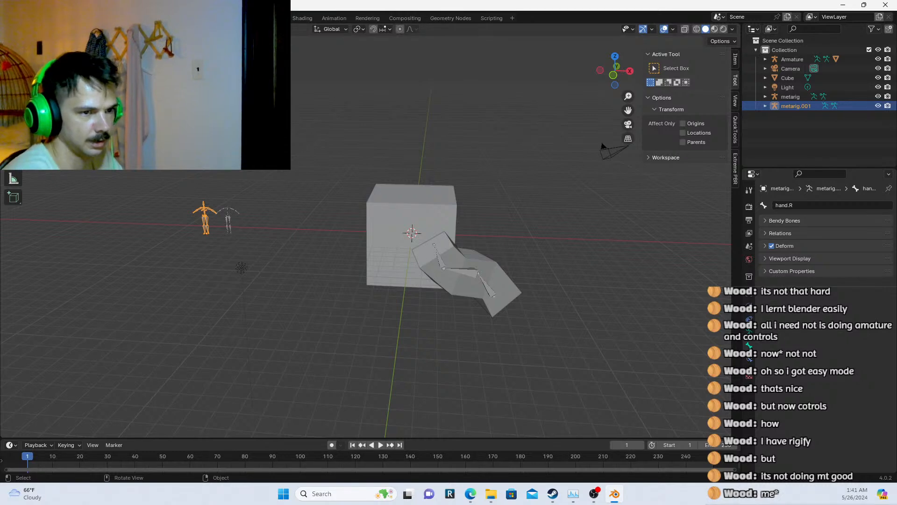
click(10, 17)
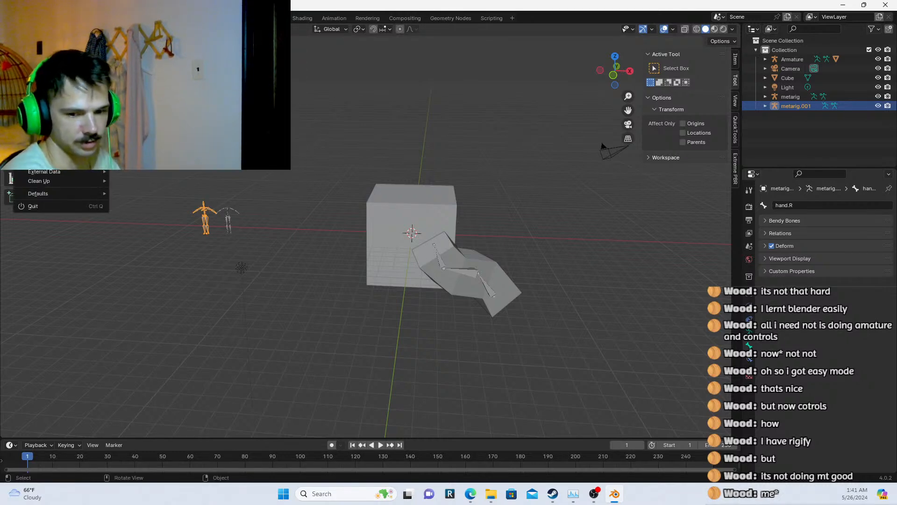
mouse_move(56, 46)
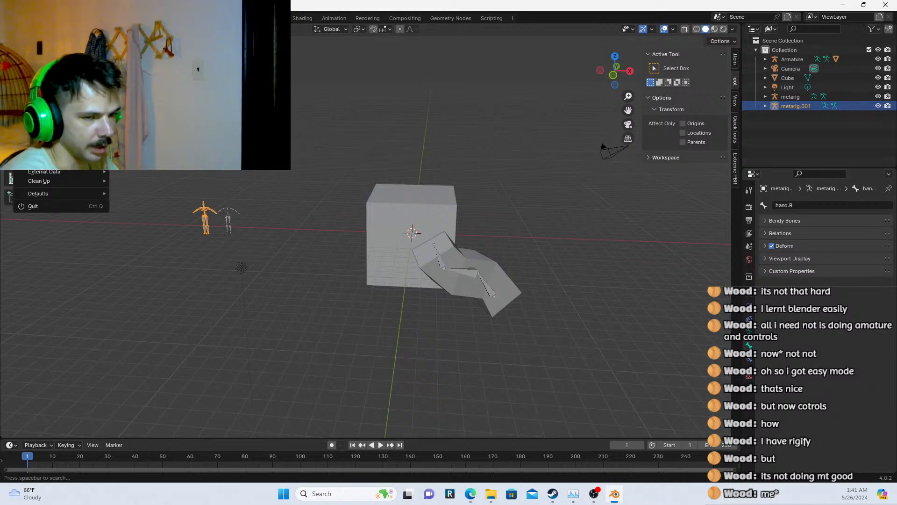
key(Escape)
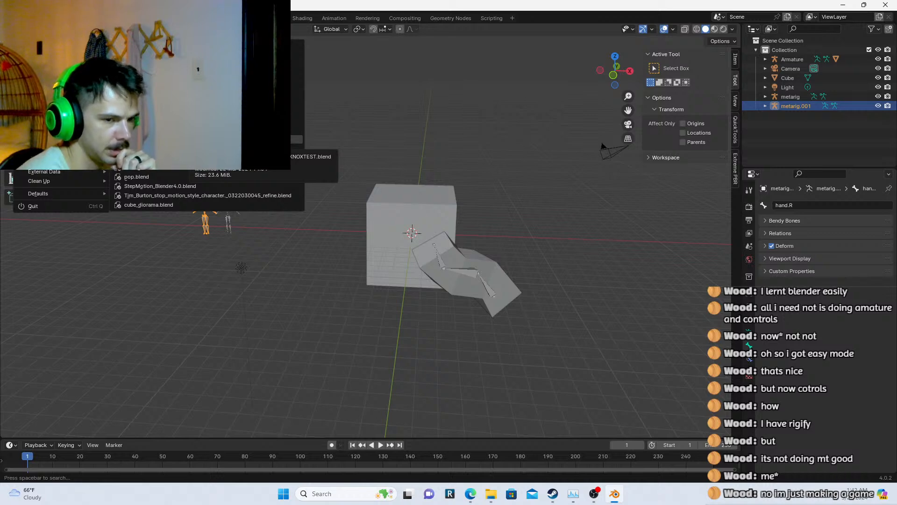
click(357, 225)
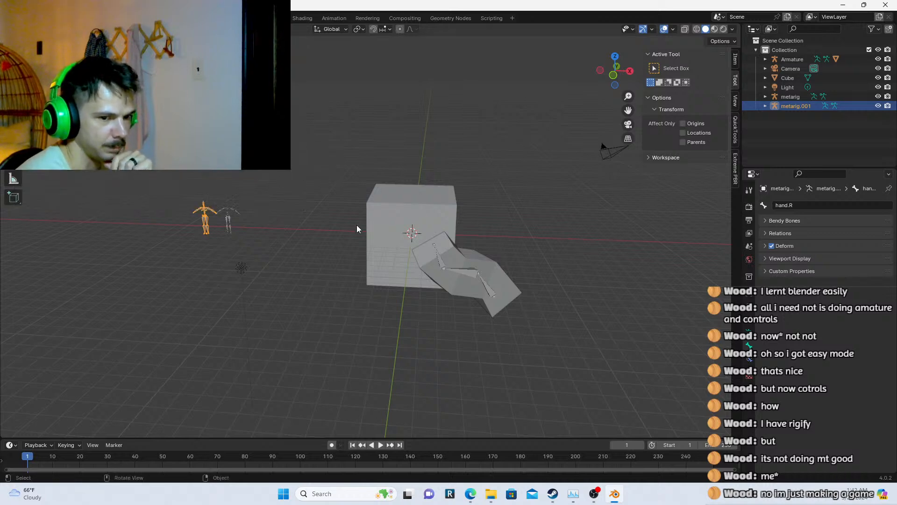
Deselect the basic human meta-rig and add another full Human (Meta-Rig) armature to the scene
click(234, 207)
click(201, 216)
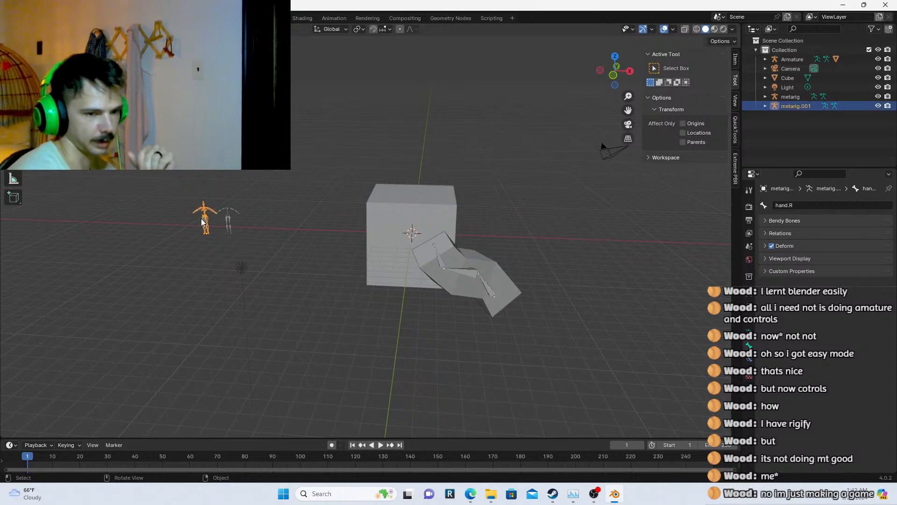
key(KP_Decimal)
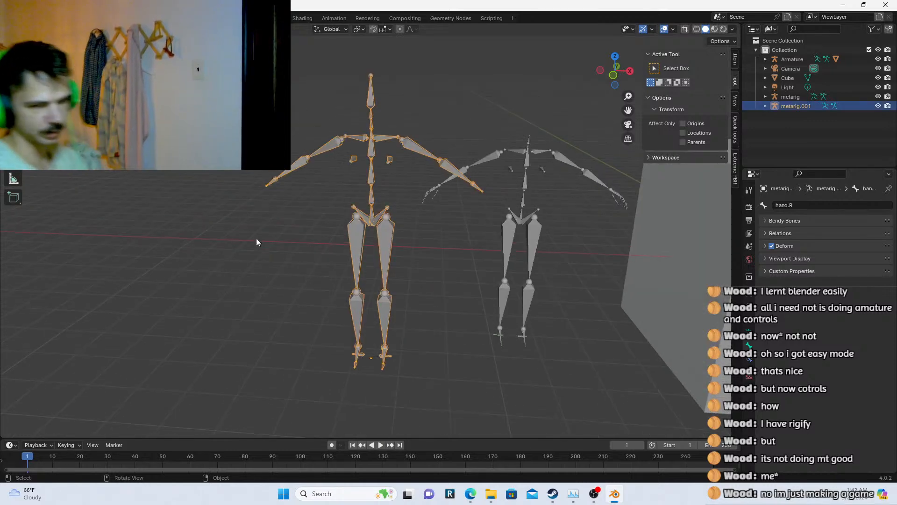
click(434, 94)
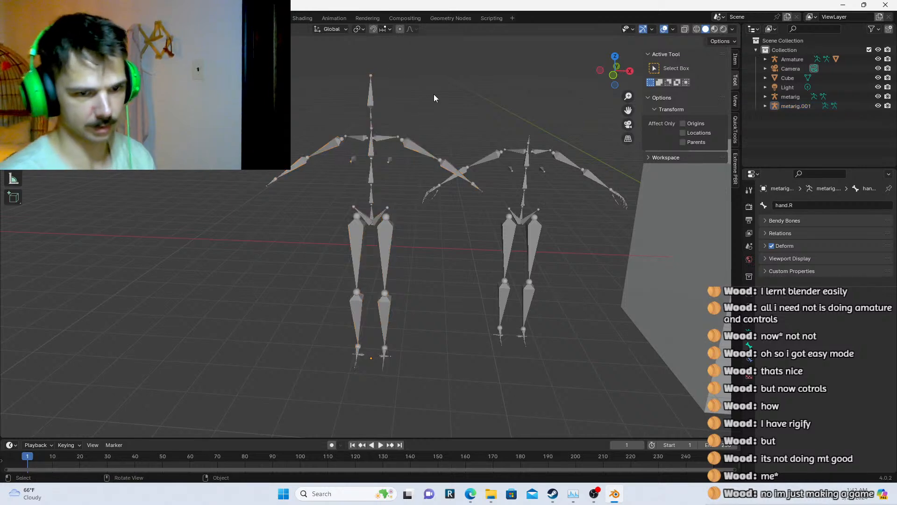
key(shift+a)
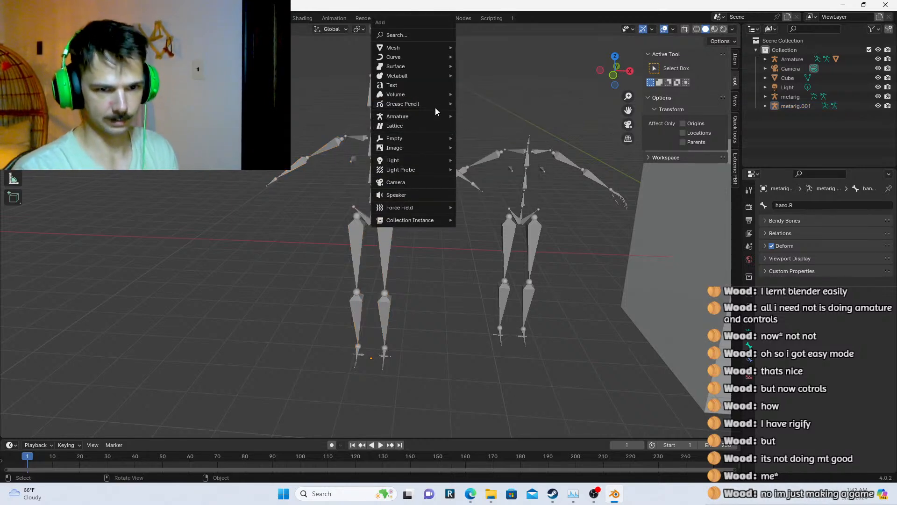
mouse_move(442, 117)
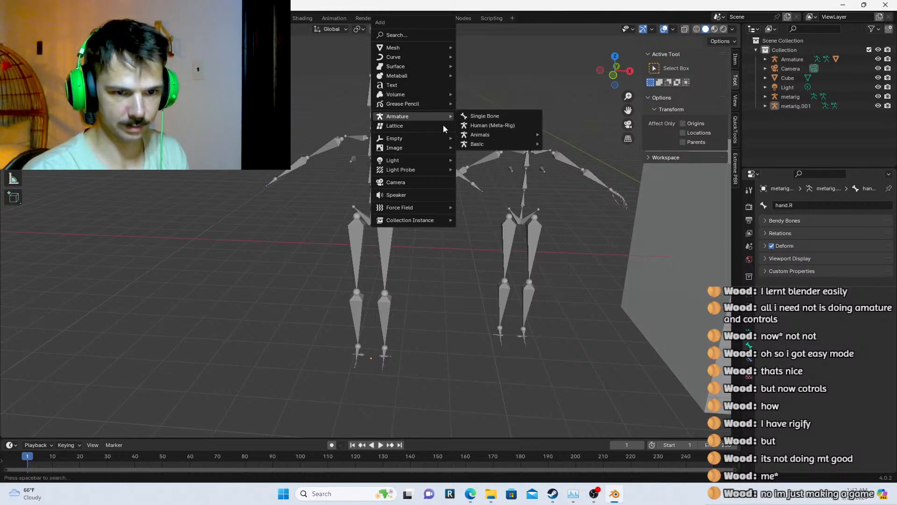
click(478, 125)
Move the new human meta-rig out of the cube to a free spot near the two existing rigs
scroll(474, 131, down, 10)
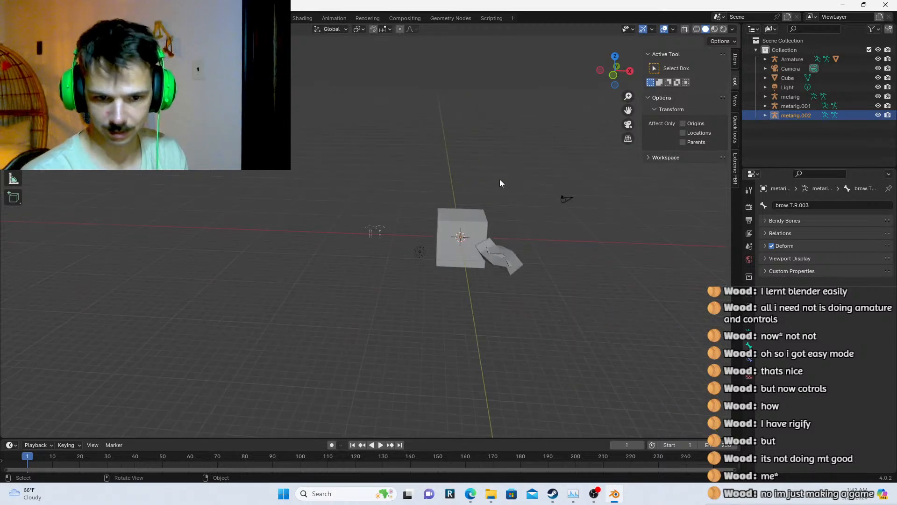
scroll(500, 179, up, 5)
key(g)
click(305, 169)
scroll(304, 168, up, 3)
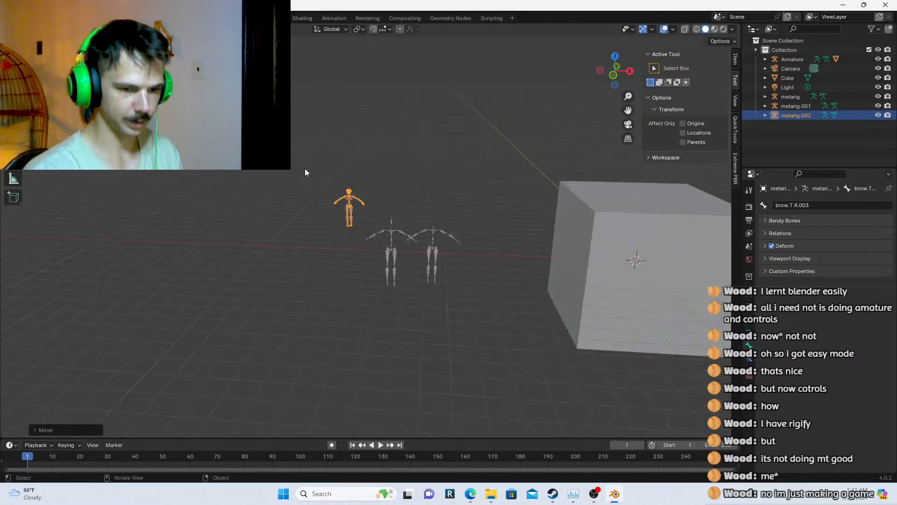
Examine the new human meta-rig up close, from its legs and arms to its head and face bones
key(KP_Decimal)
scroll(446, 136, up, 7)
click(510, 136)
scroll(495, 115, down, 5)
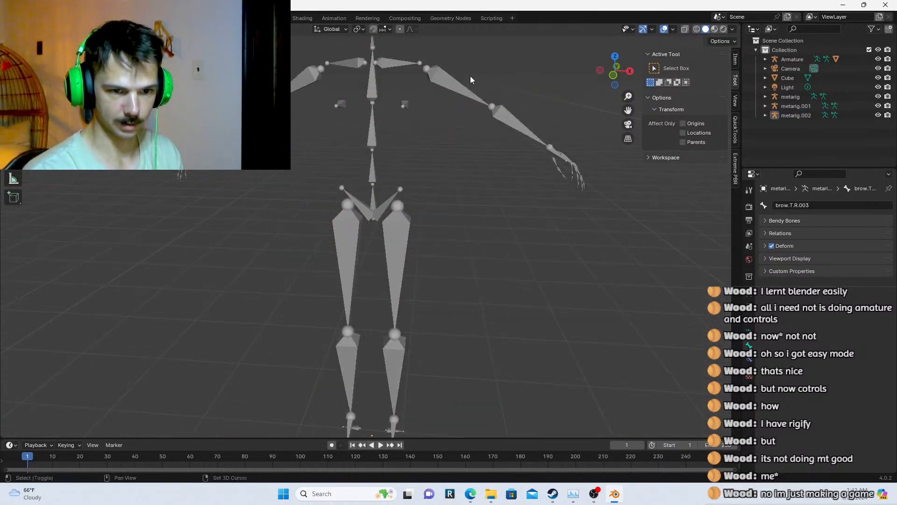
shift+middle_drag(470, 75, 470, 224)
scroll(414, 178, up, 3)
middle_drag(393, 139, 364, 162)
scroll(377, 164, up, 2)
shift+middle_drag(376, 224, 427, 268)
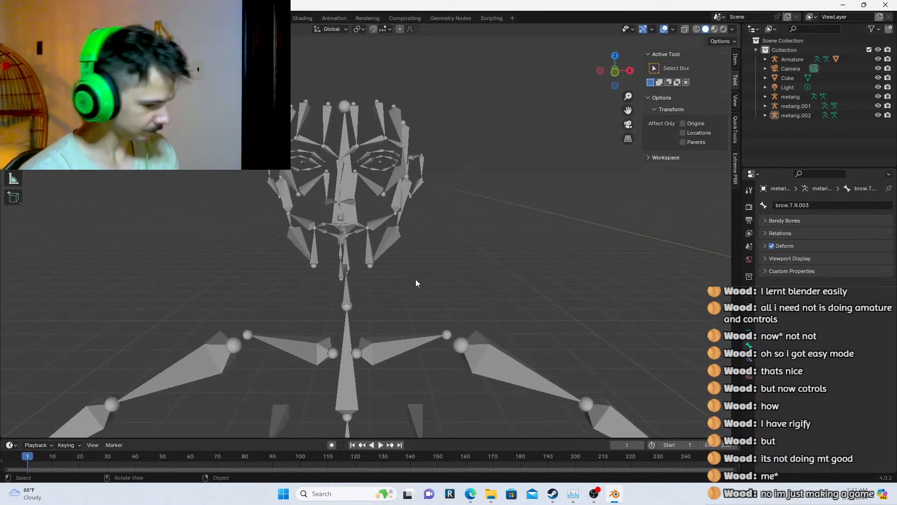
Put the new human meta-rig into Edit Mode and deselect all of its bones
drag(225, 123, 453, 286)
scroll(433, 279, up, 2)
key(Tab)
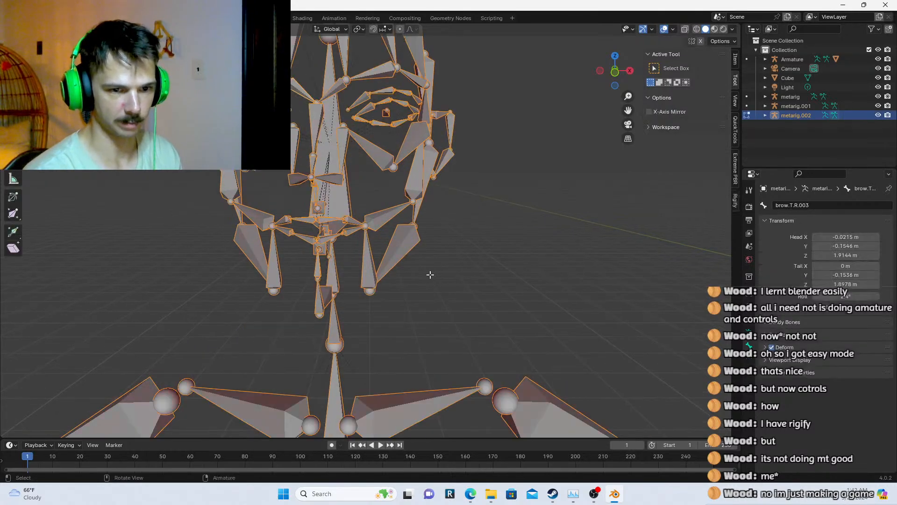
scroll(431, 275, down, 2)
click(449, 254)
middle_drag(449, 255, 444, 235)
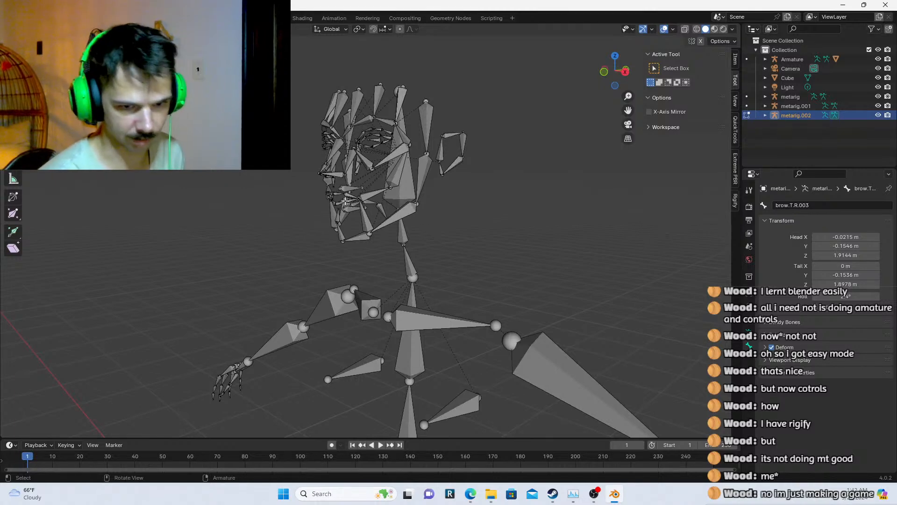
Delete all the head and face bones of the new human meta-rig and return it to Object Mode
shift+drag(300, 84, 508, 242)
key(x)
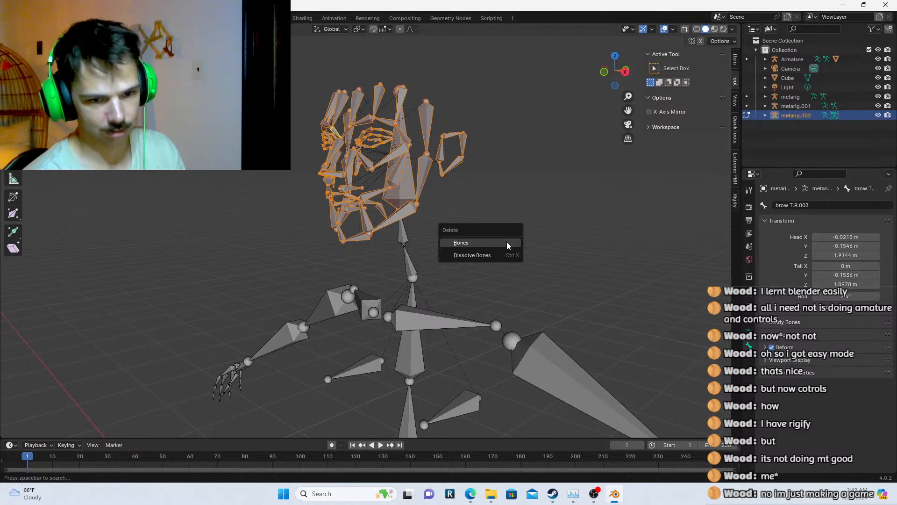
click(507, 244)
scroll(483, 243, down, 5)
key(Tab)
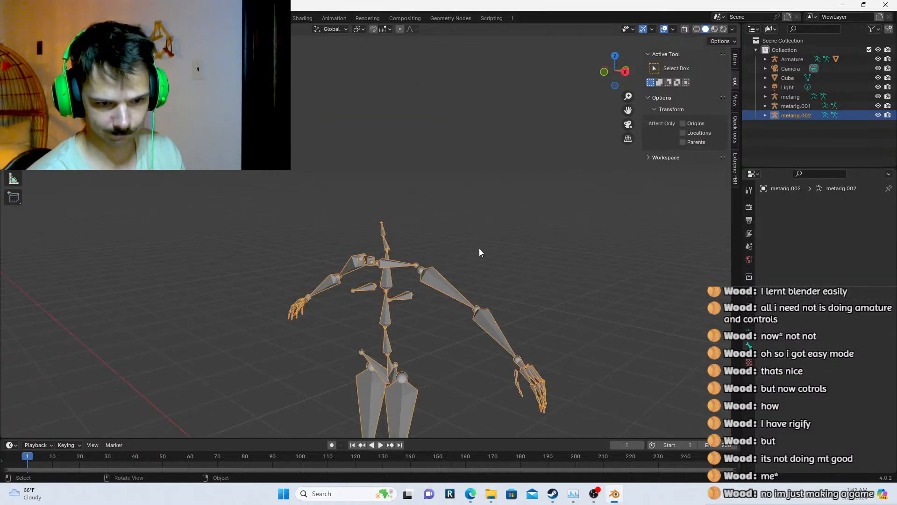
Examine the headless meta-rig from its arms and spine down to its feet, checking it in Edit Mode and deselecting it
shift+middle_drag(431, 209, 417, 153)
scroll(410, 221, down, 2)
shift+middle_drag(425, 245, 422, 170)
middle_drag(424, 221, 390, 262)
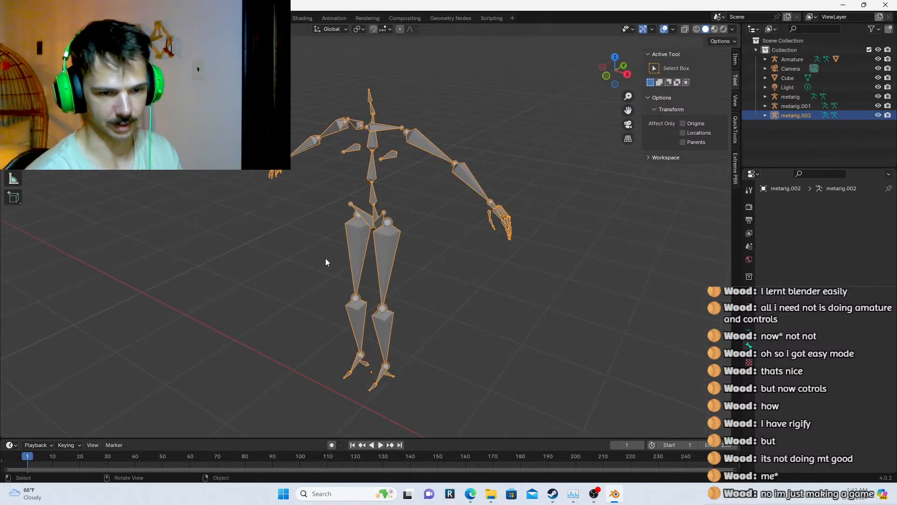
middle_drag(325, 258, 386, 253)
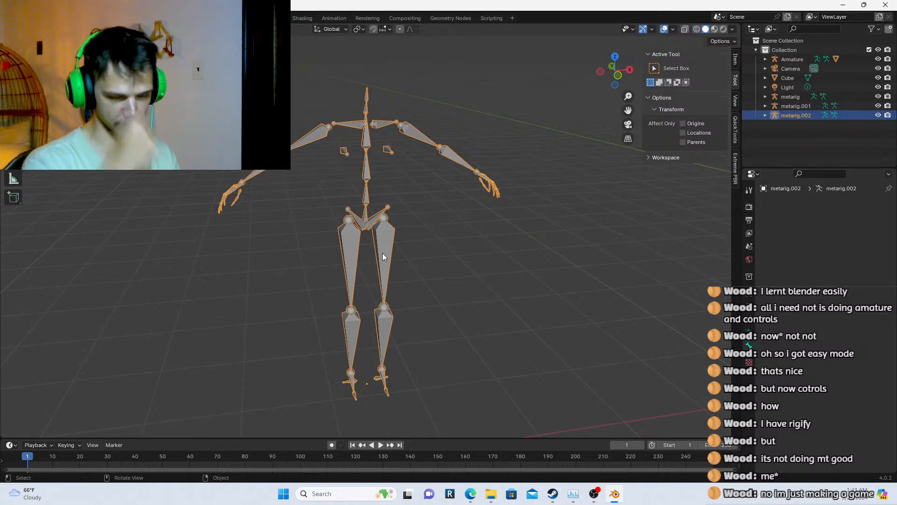
scroll(422, 213, up, 1)
key(Tab)
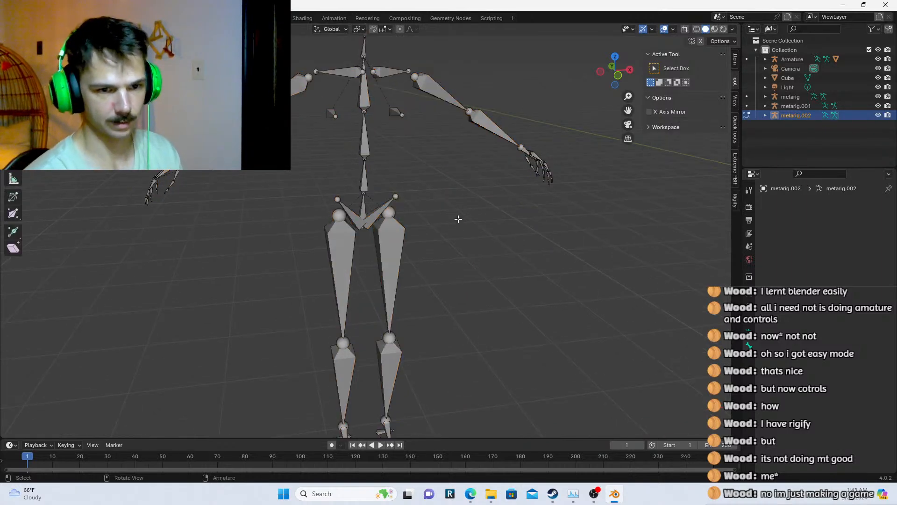
scroll(474, 220, down, 5)
key(Tab)
click(492, 257)
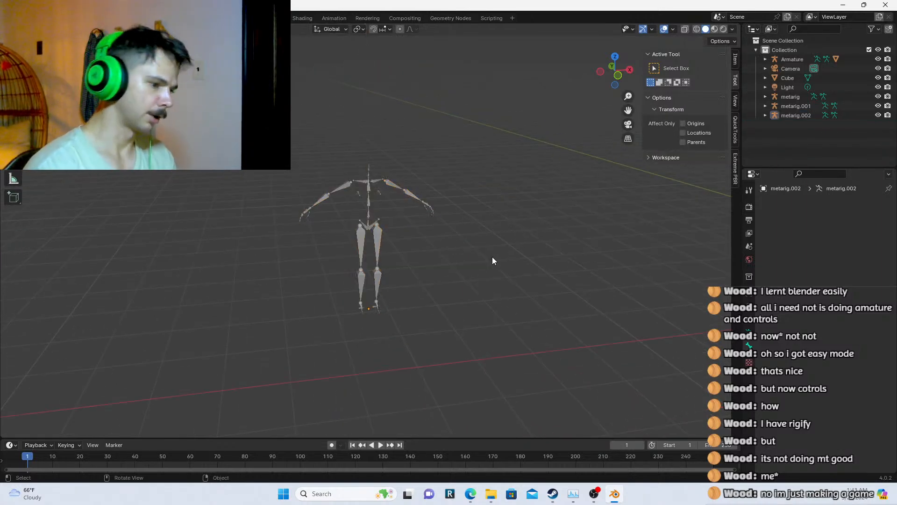
scroll(398, 193, up, 2)
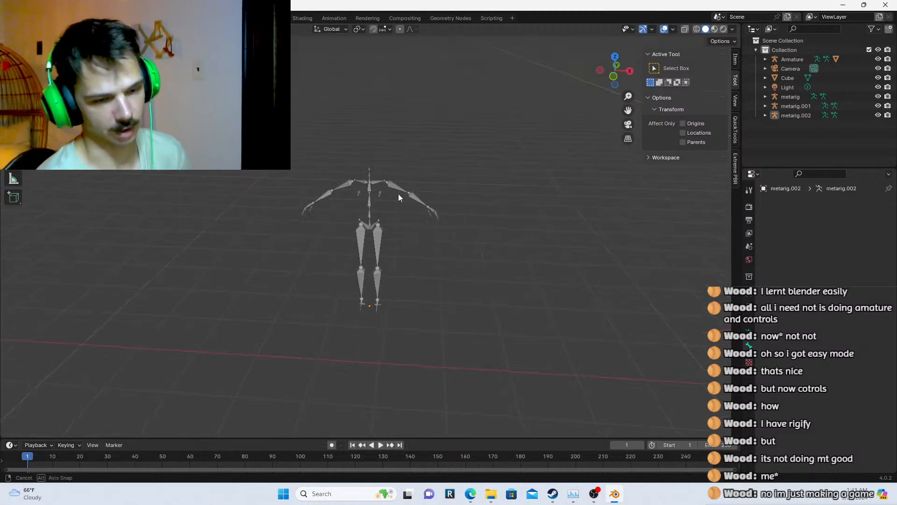
scroll(398, 190, up, 4)
scroll(405, 189, down, 5)
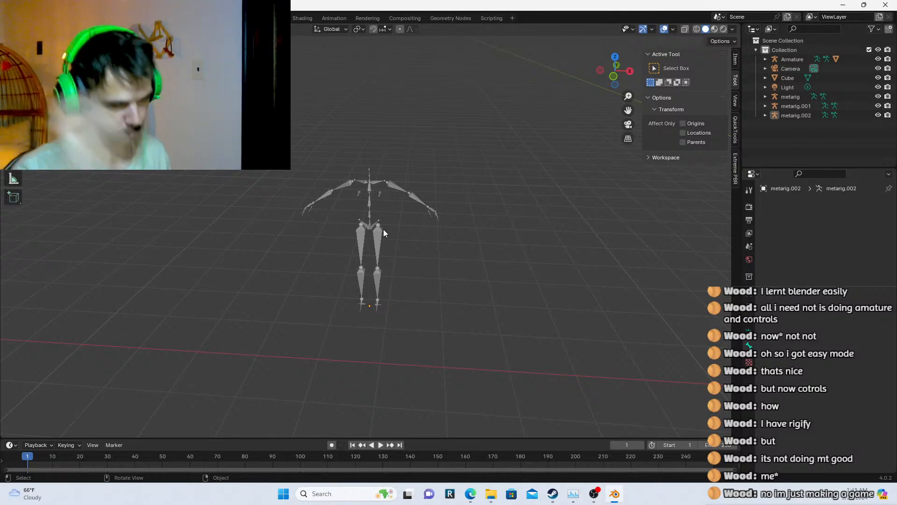
Select the headless meta-rig and view it alongside the two other rigs and the large cube
click(405, 190)
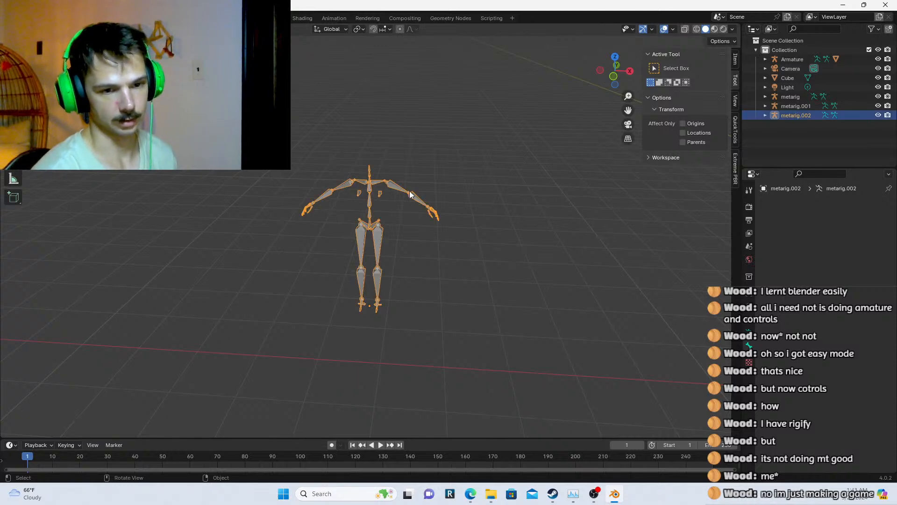
click(430, 191)
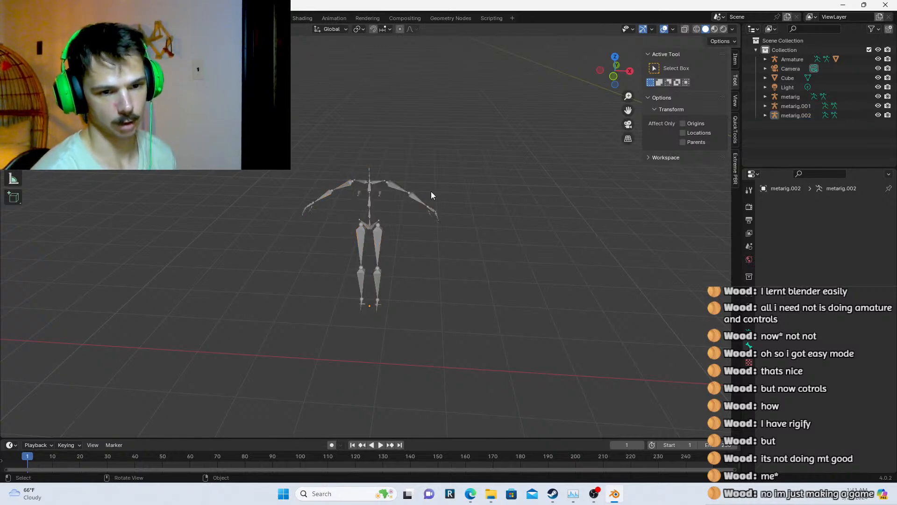
click(377, 205)
click(406, 272)
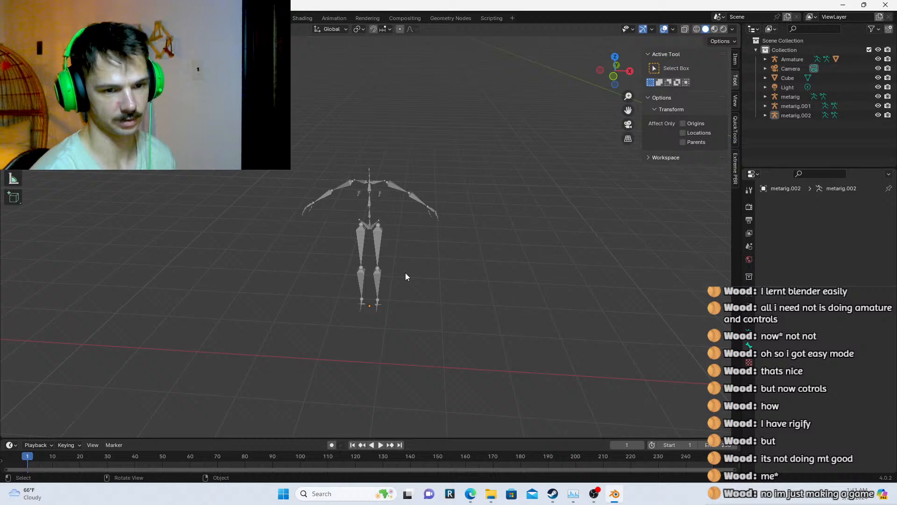
click(373, 241)
scroll(448, 300, down, 5)
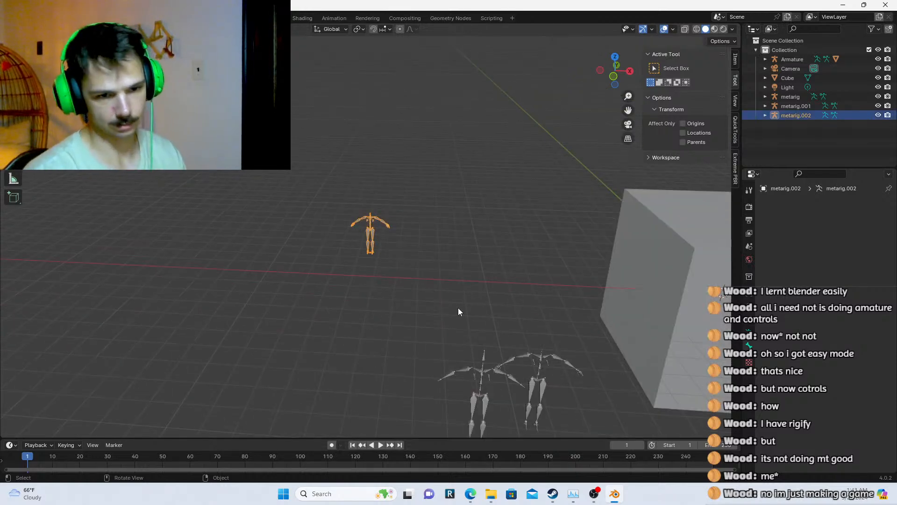
shift+middle_drag(670, 264, 566, 248)
scroll(565, 248, down, 3)
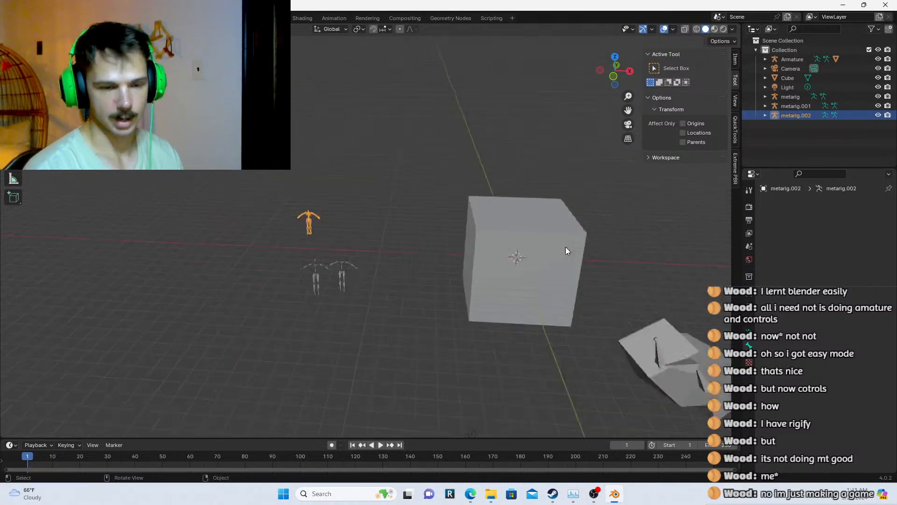
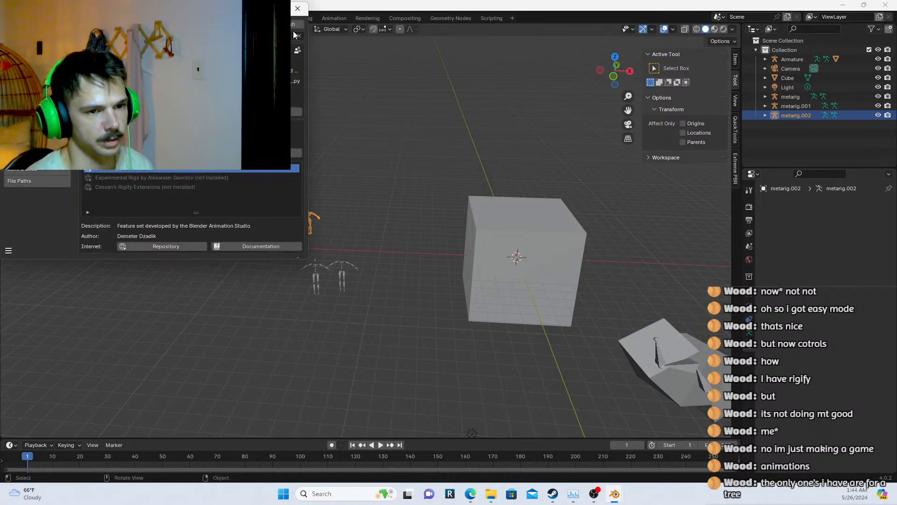
Search the add-ons for mixamo and one further term, and close the preferences
click(301, 37)
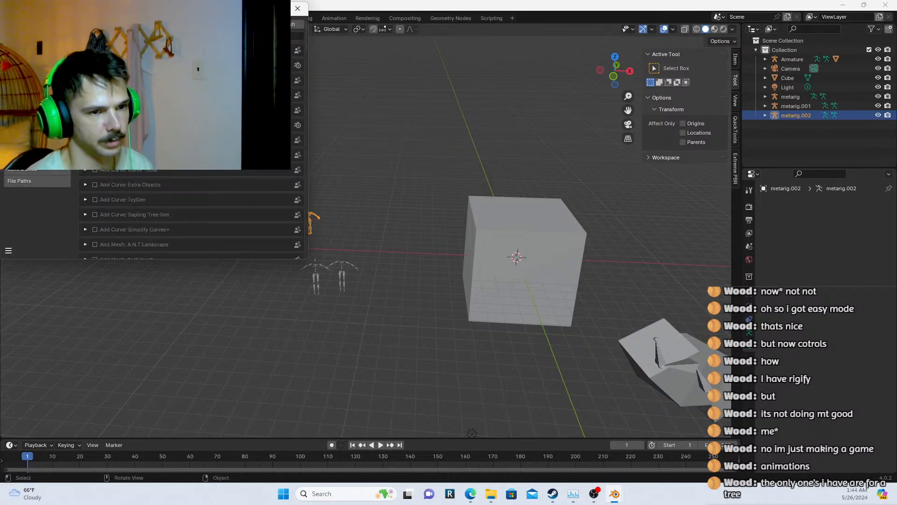
text(mixamo)
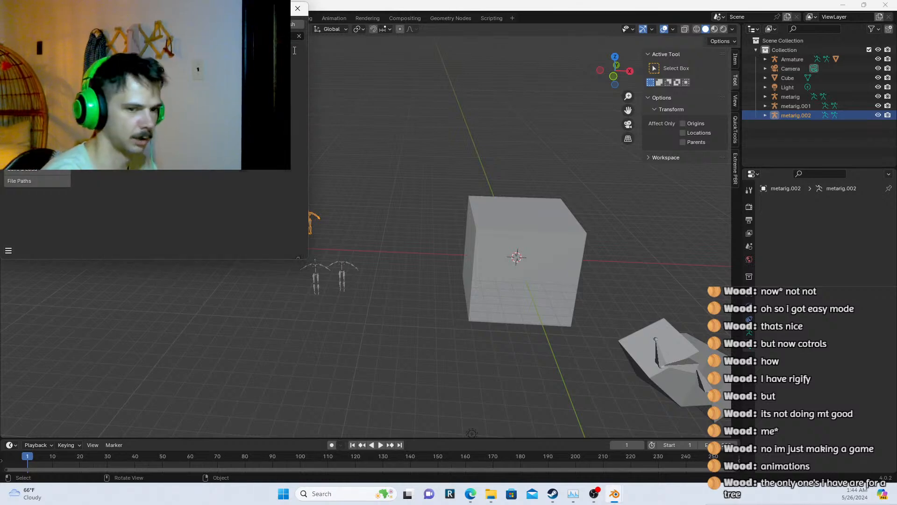
key(BackSpace)
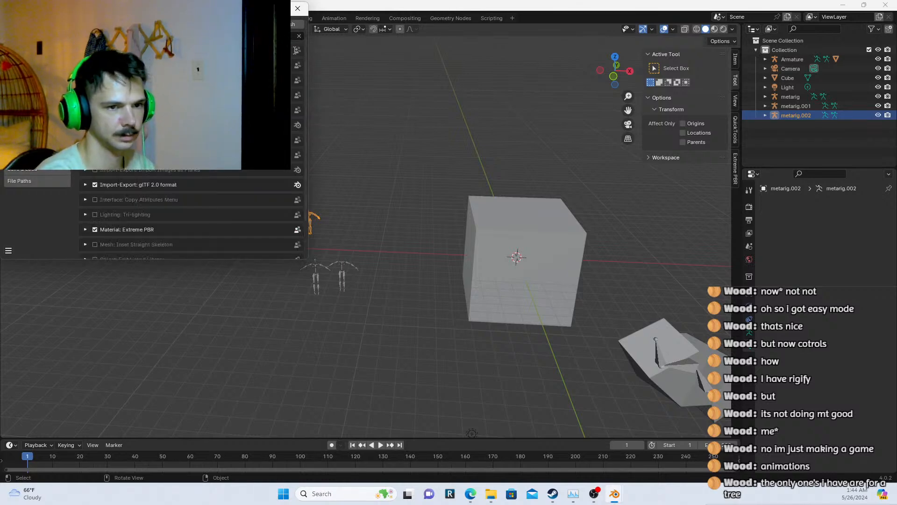
text(ig)
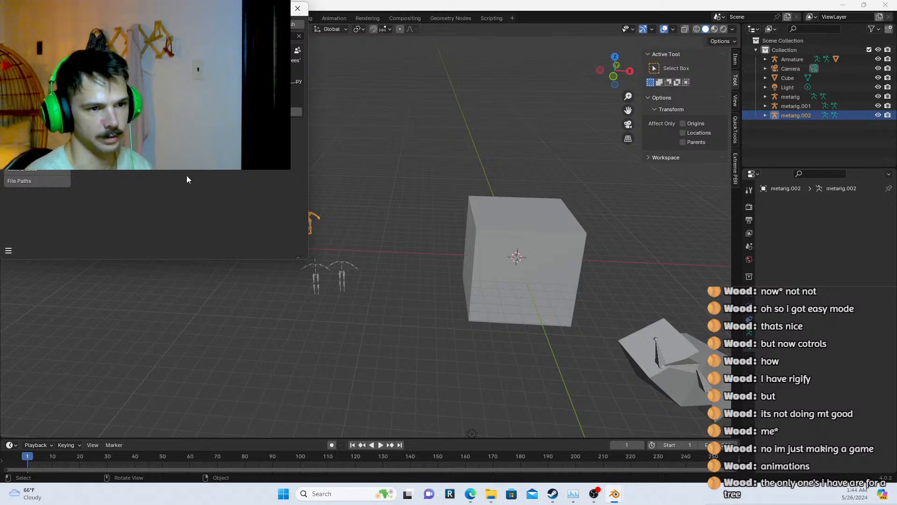
click(297, 8)
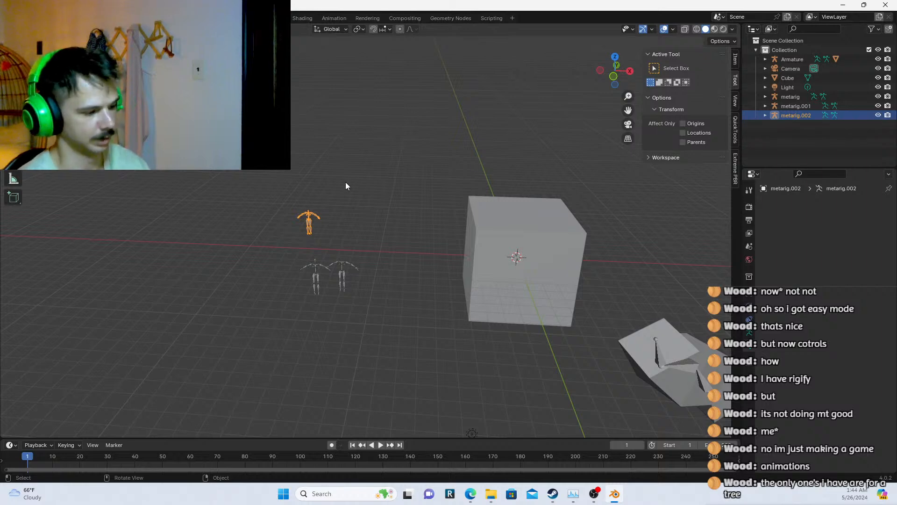
key(shift+a)
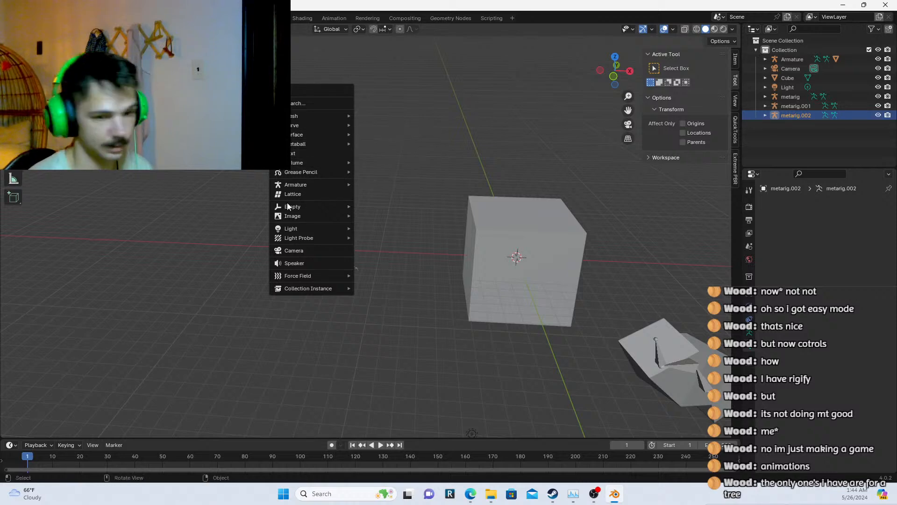
mouse_move(301, 289)
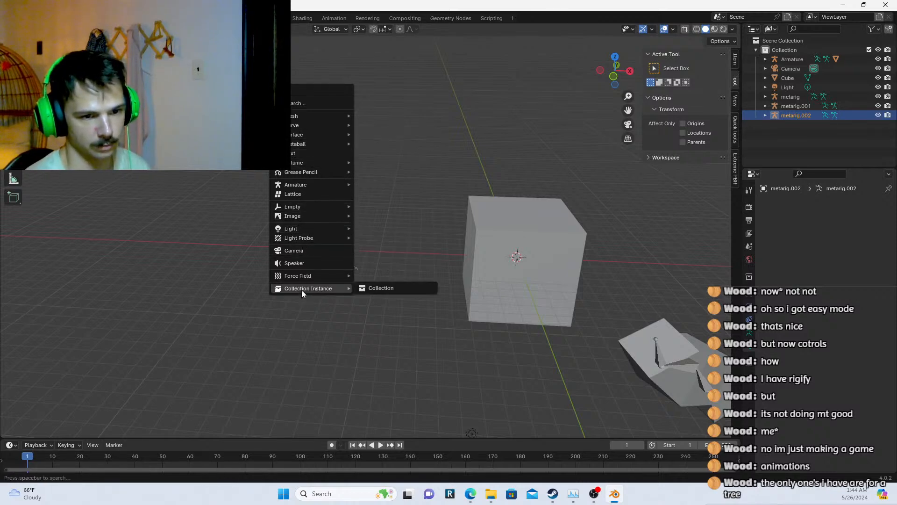
click(441, 146)
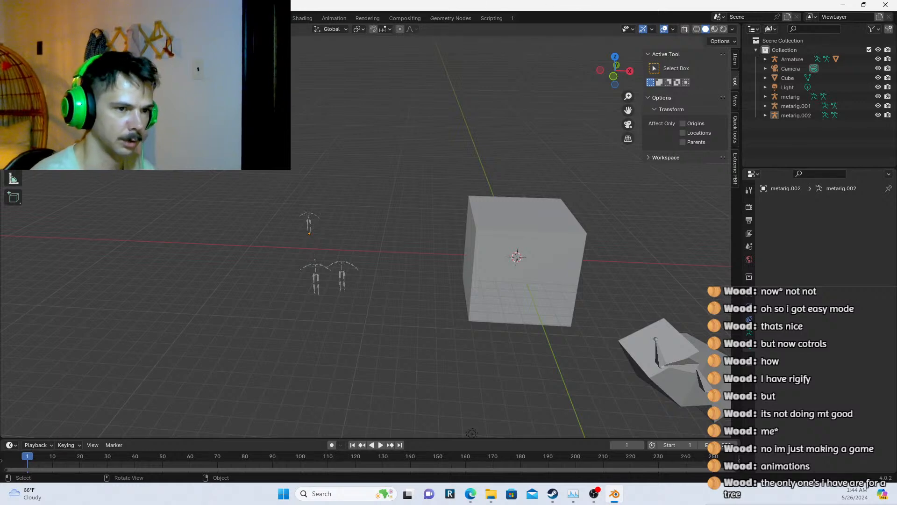
Open the recent file cube_diorama.blend without saving the changes to the current scene
click(22, 17)
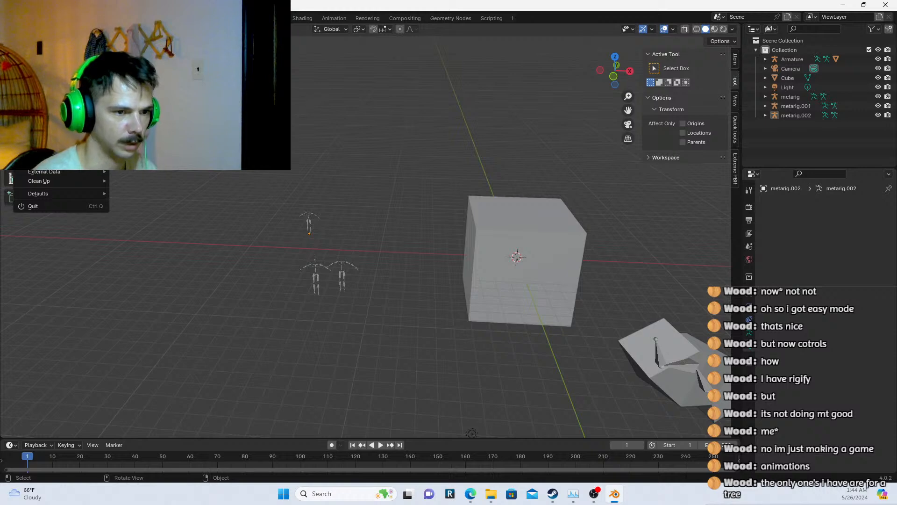
key(Escape)
click(22, 18)
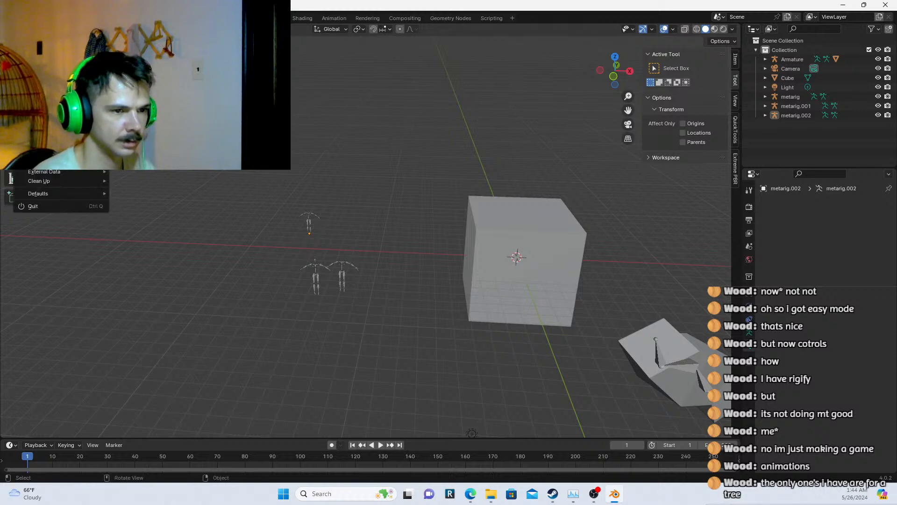
mouse_move(47, 45)
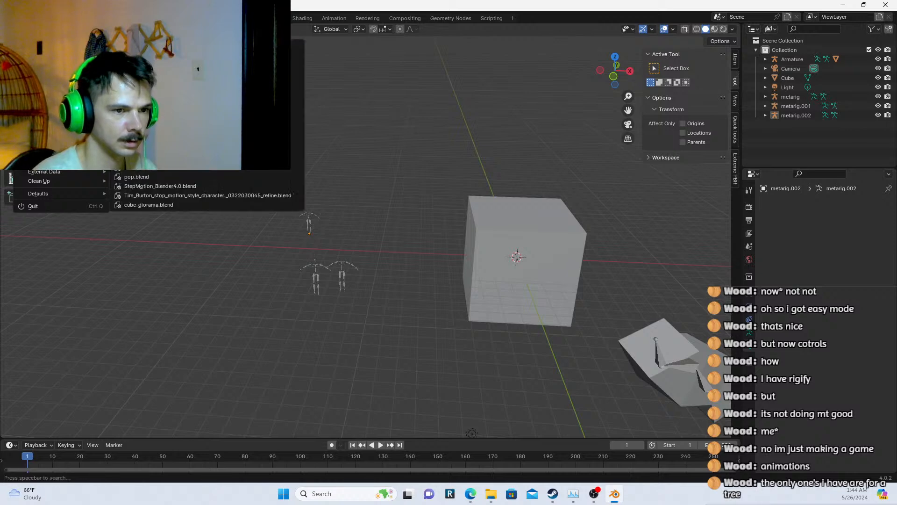
click(149, 204)
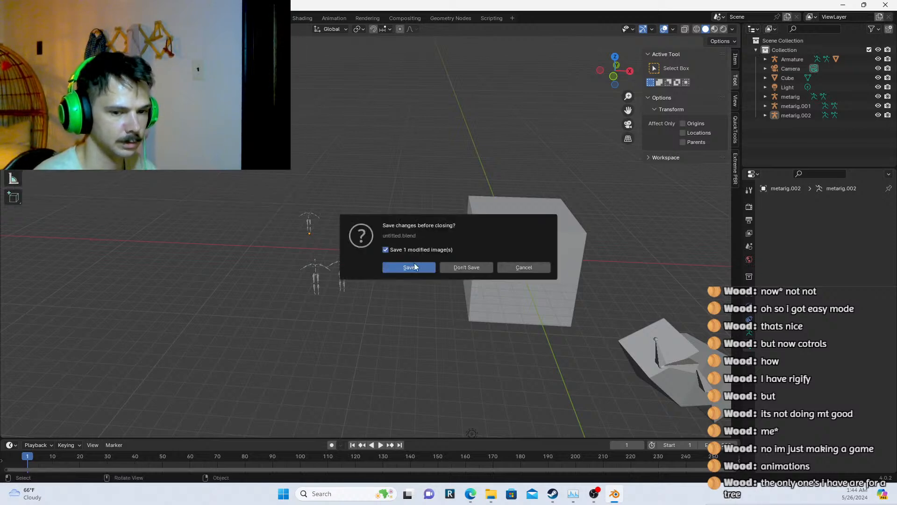
click(455, 267)
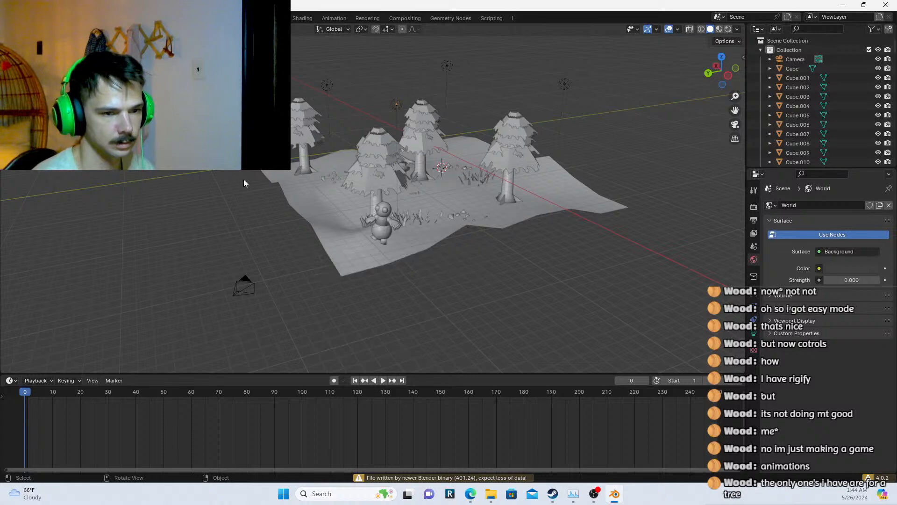
Delete the snowman-like figure standing at the front of the forest diorama
scroll(420, 187, up, 2)
click(377, 243)
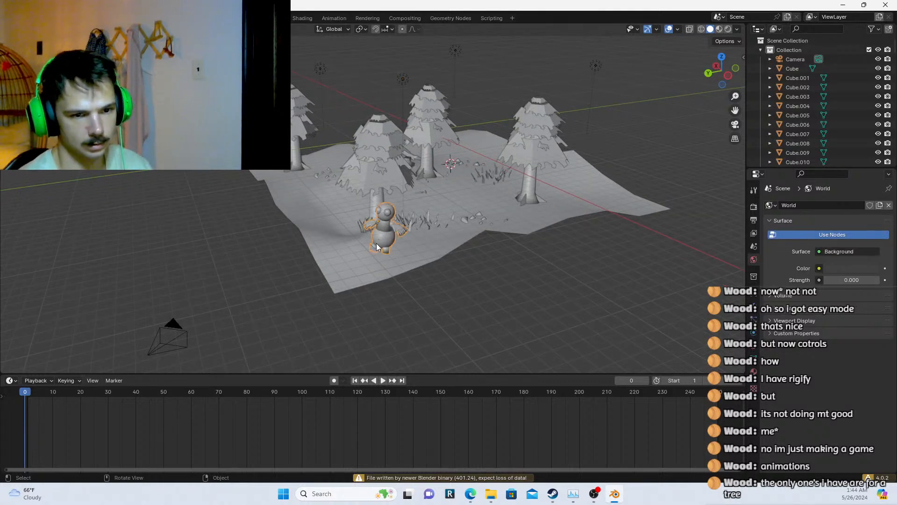
key(Delete)
Switch the viewport to rendered shading and select individual foliage layers of the nearest pink tree
click(728, 29)
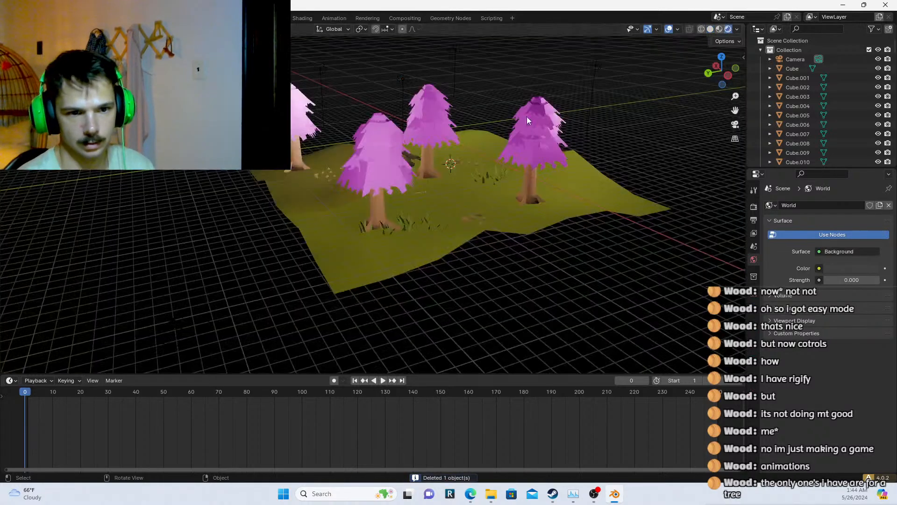
middle_drag(406, 155, 298, 96)
scroll(315, 144, up, 3)
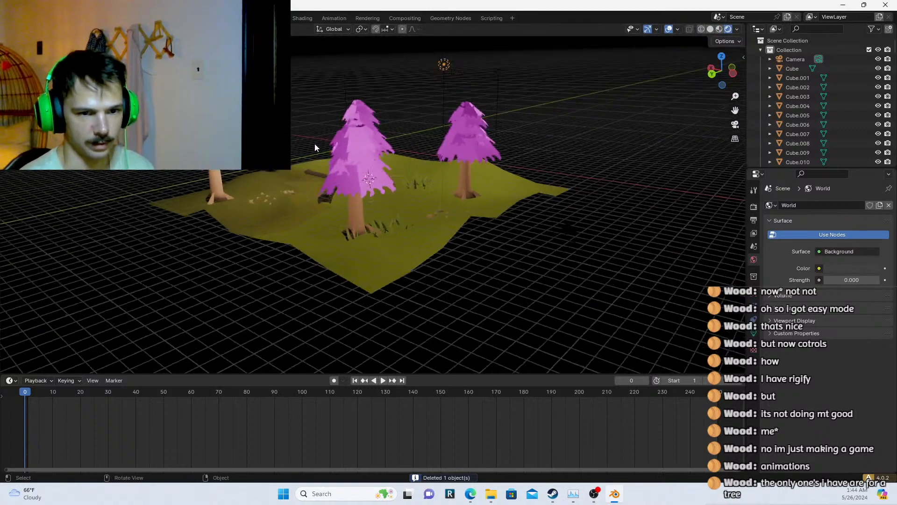
click(346, 166)
middle_drag(324, 172, 324, 209)
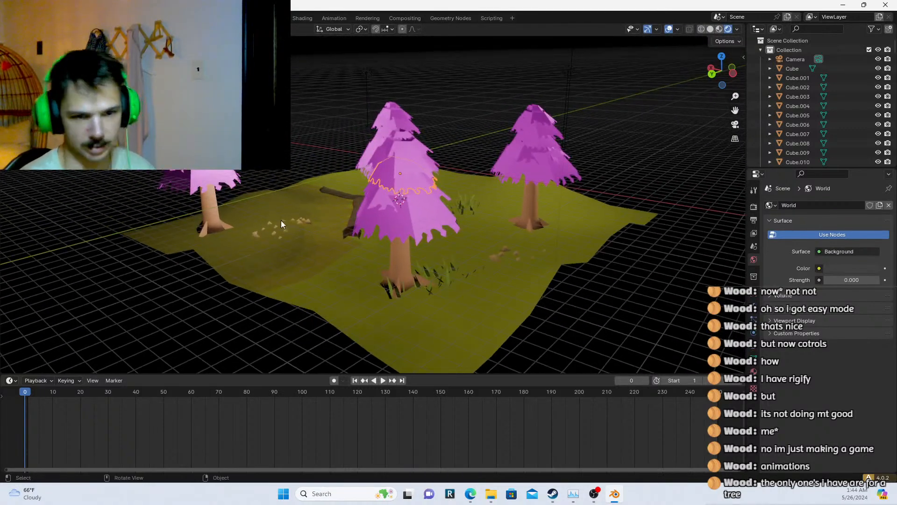
click(378, 200)
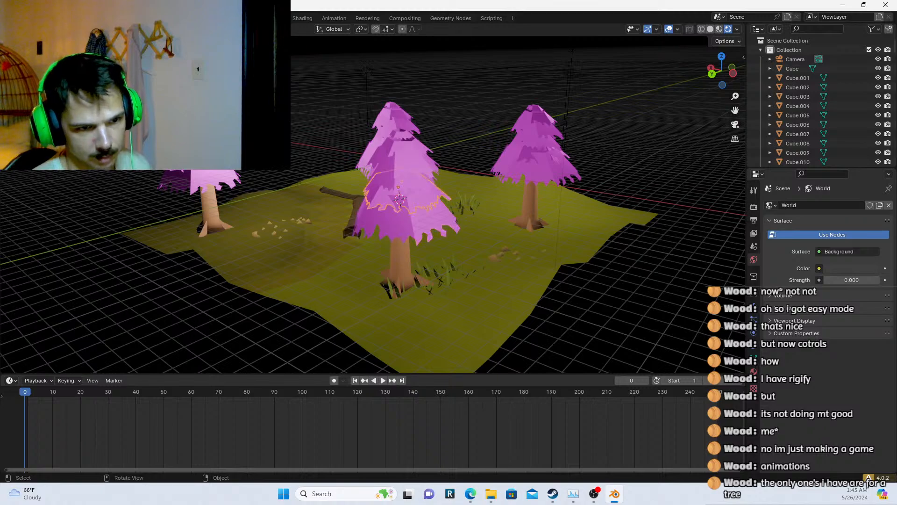
Examine the rendered diorama from several sides and select the fallen log beside the central trees
scroll(293, 74, down, 5)
scroll(327, 108, up, 2)
middle_drag(327, 107, 316, 198)
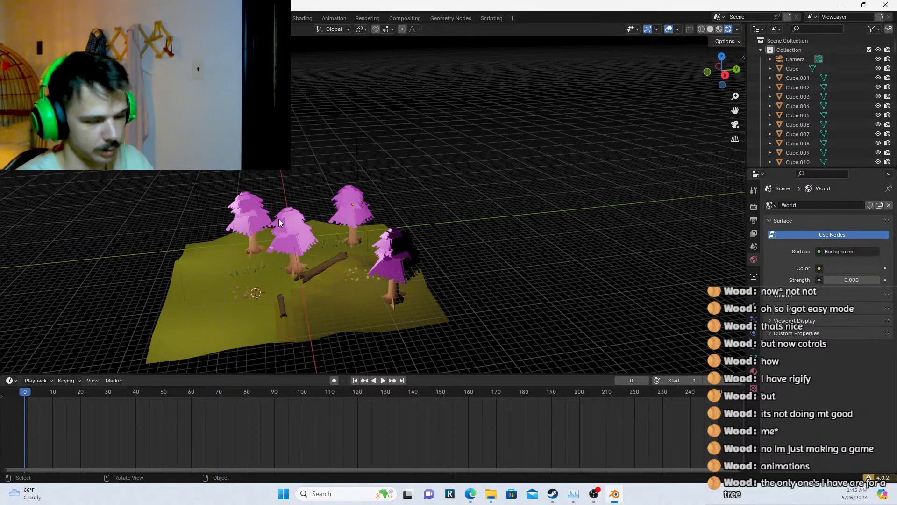
middle_drag(278, 220, 365, 213)
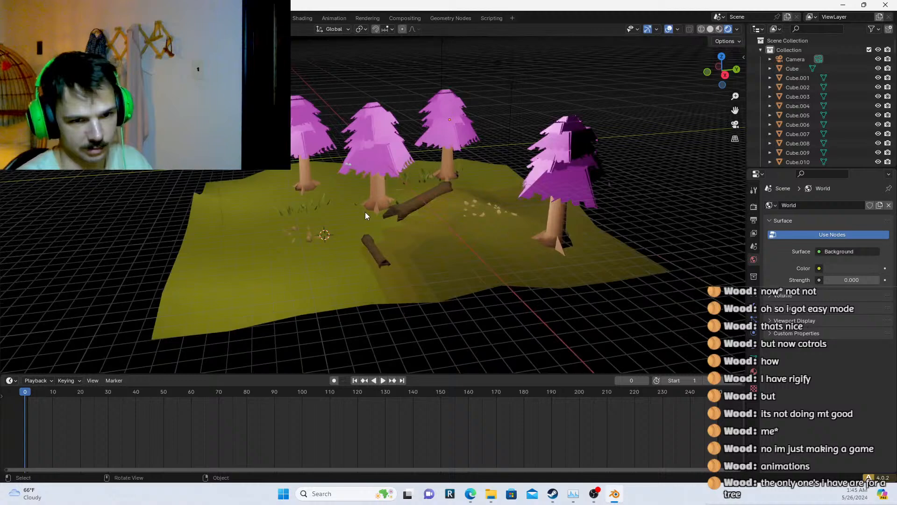
click(399, 211)
middle_drag(275, 210, 314, 186)
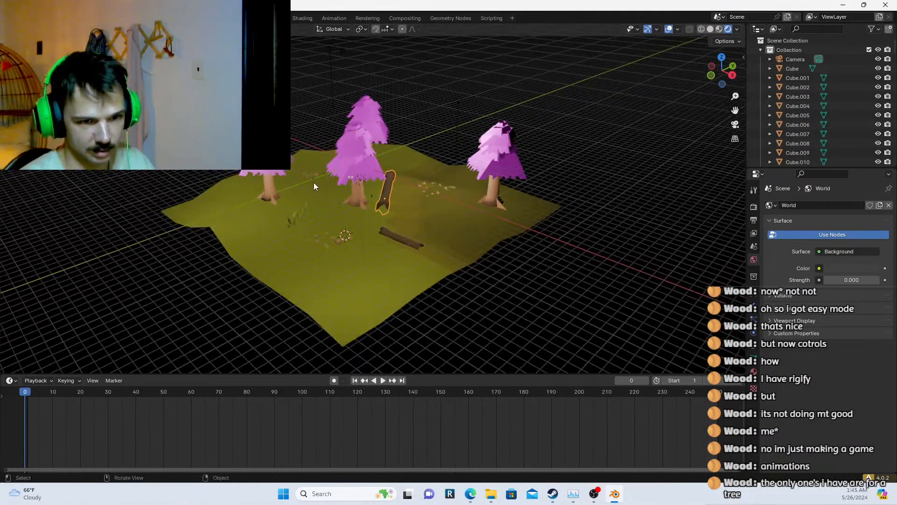
Box-select the diorama's ground terrain together with a foliage layer of the central pink tree
click(363, 181)
key(b)
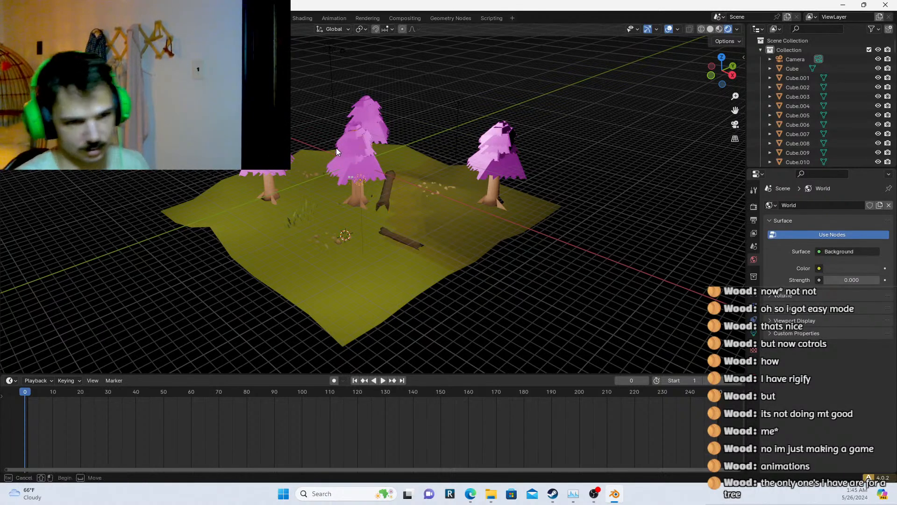
drag(335, 147, 315, 203)
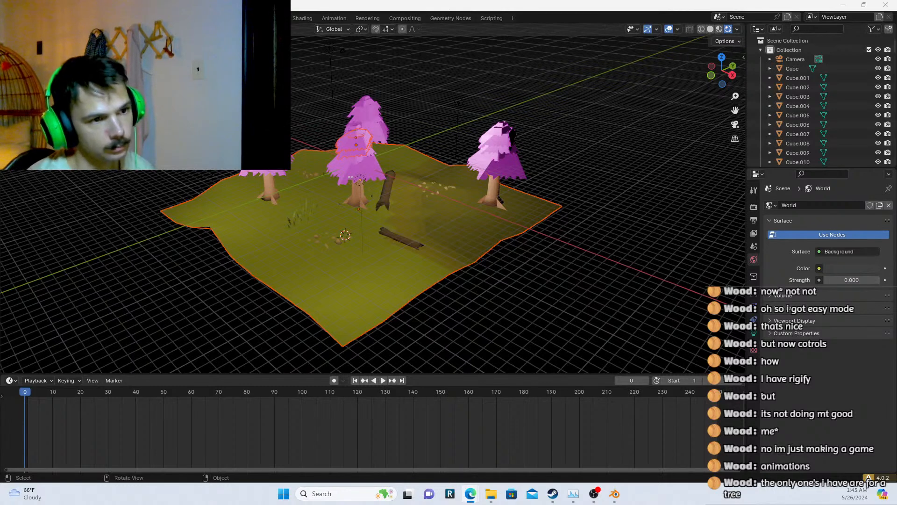
click(21, 17)
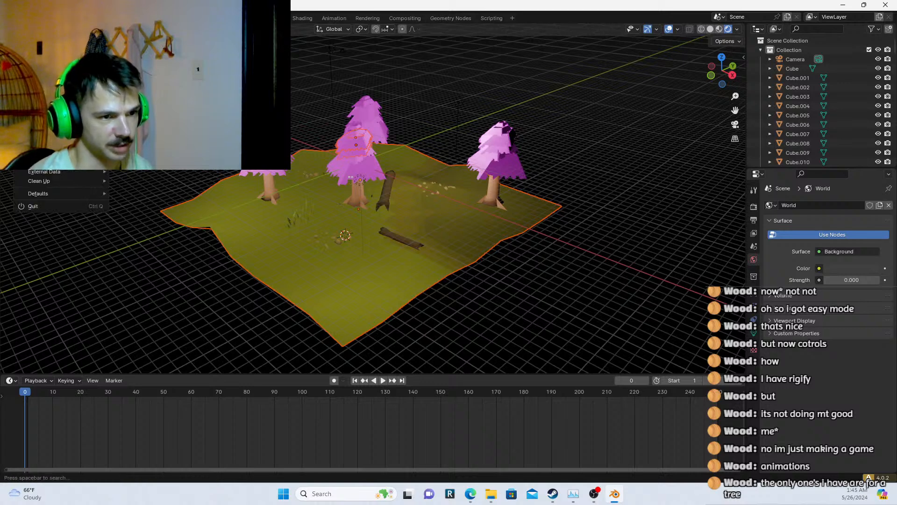
mouse_move(56, 47)
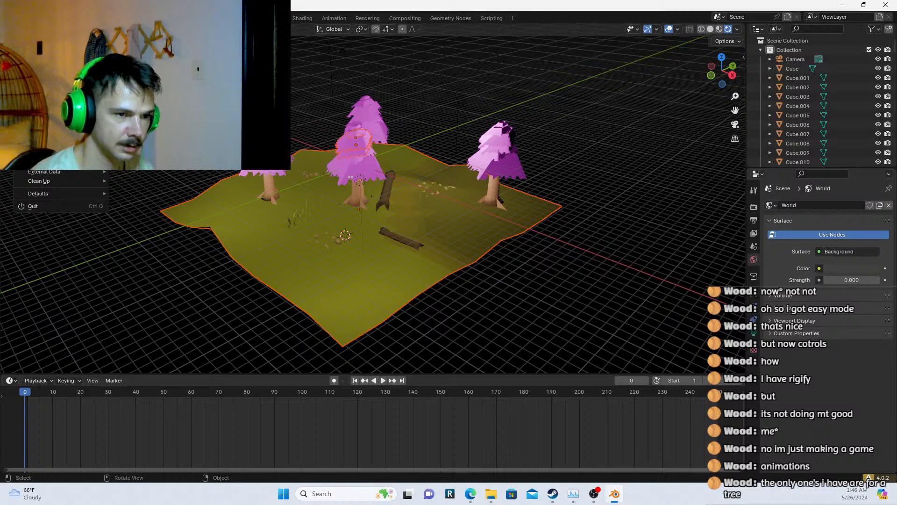
click(33, 207)
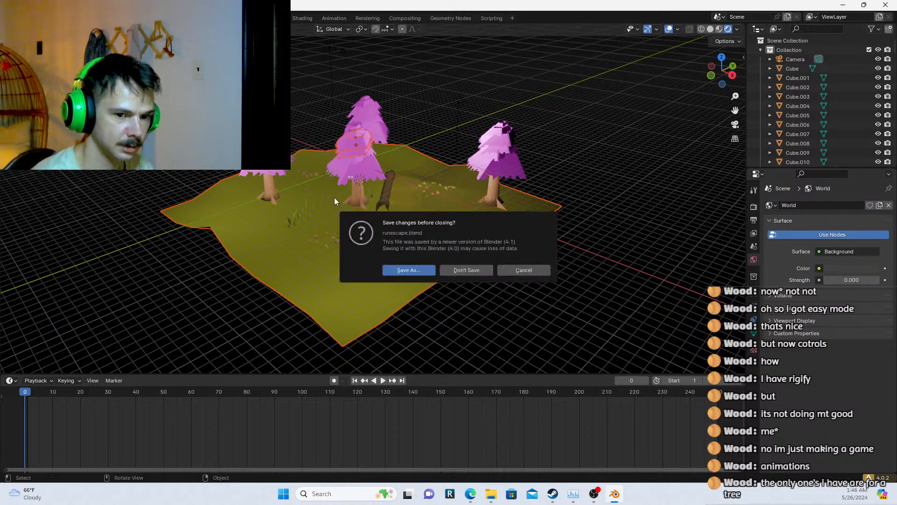
click(456, 270)
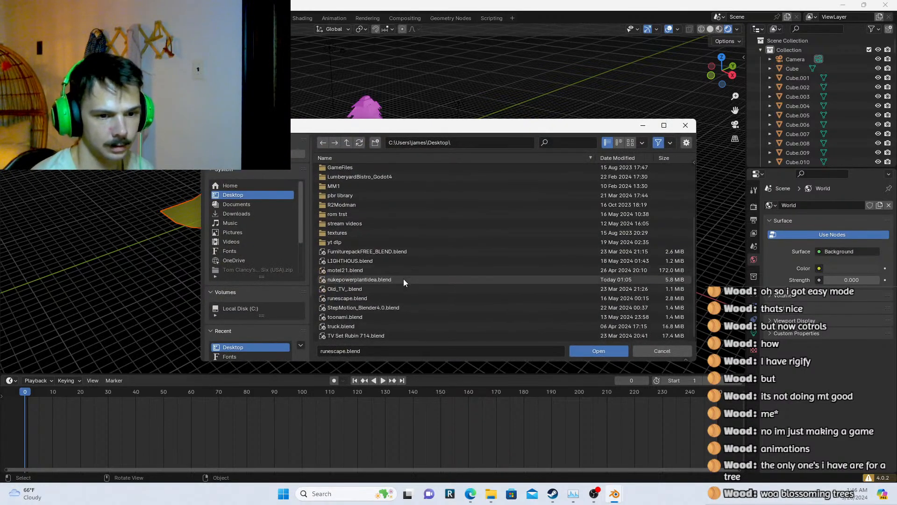
click(662, 350)
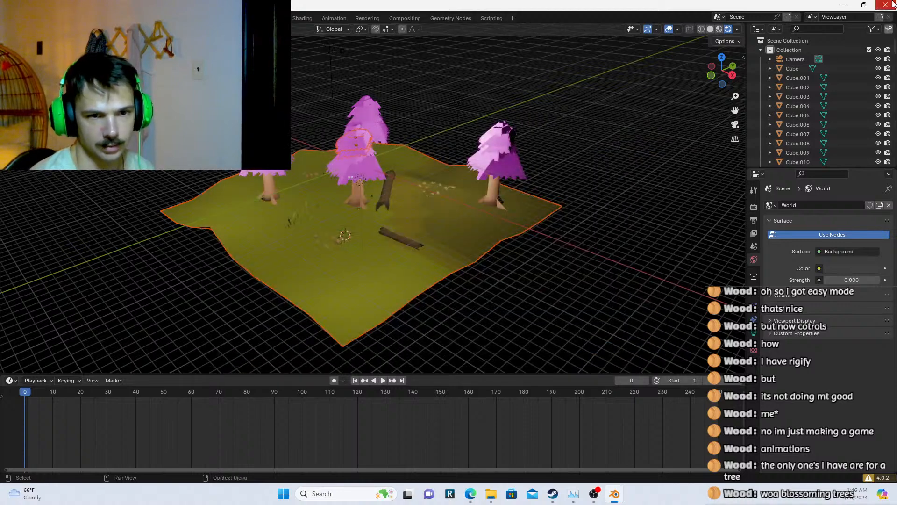
Close the forest diorama without saving its changes and maximize the window holding the snowy motel scene
click(885, 5)
click(465, 270)
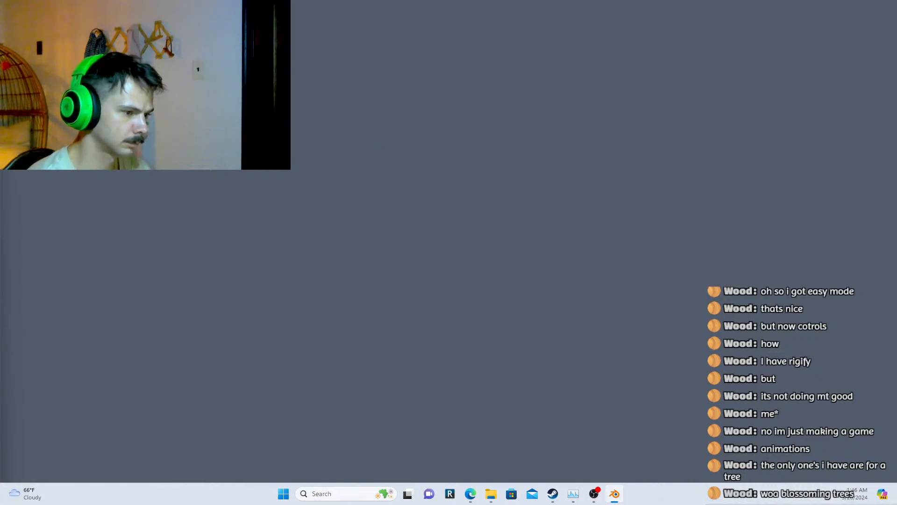
drag(0, 121, 192, 121)
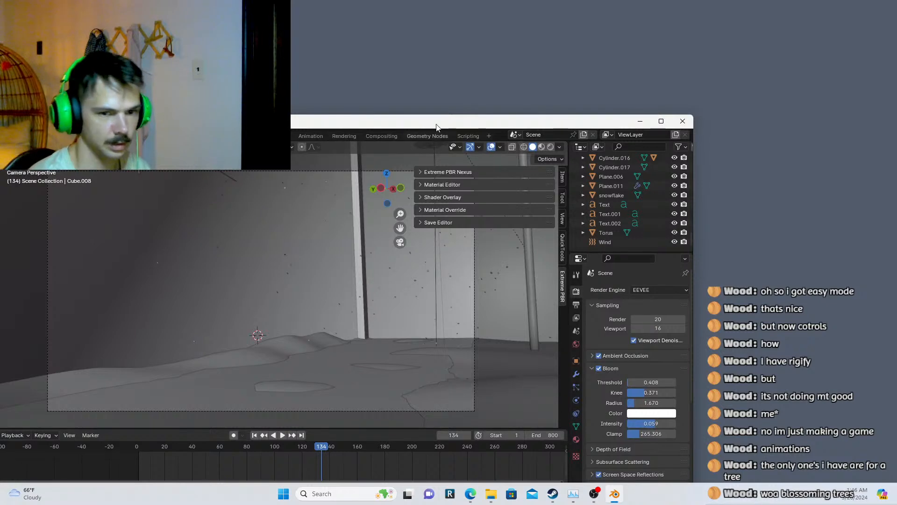
drag(436, 126, 597, 96)
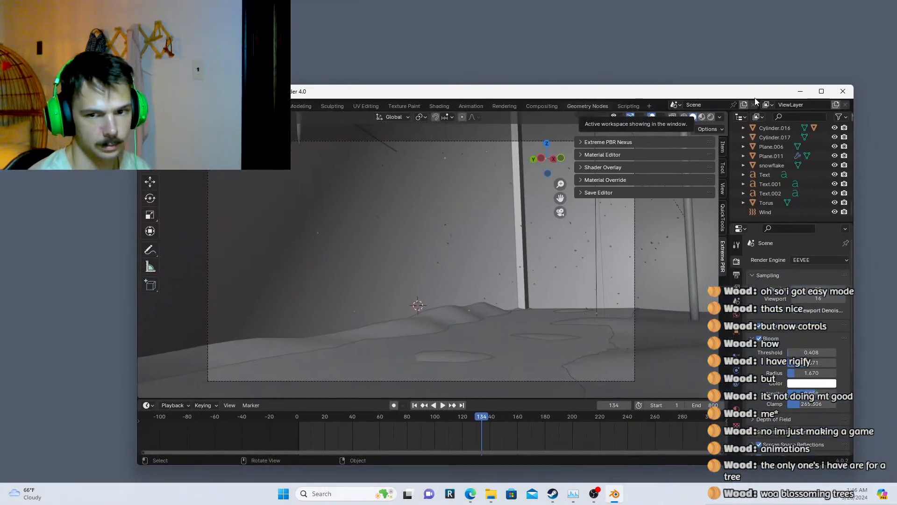
click(823, 92)
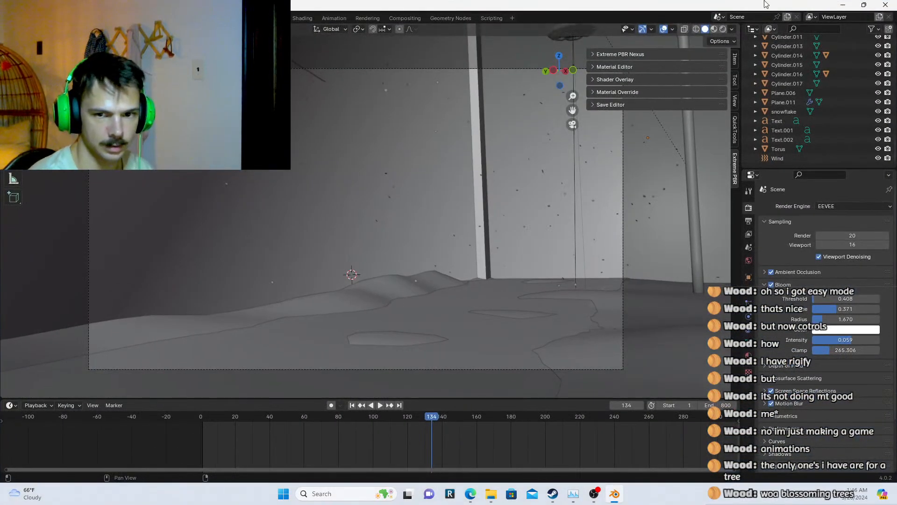
Switch the motel scene's viewport to rendered shading, leave the camera view and play the animation
click(723, 29)
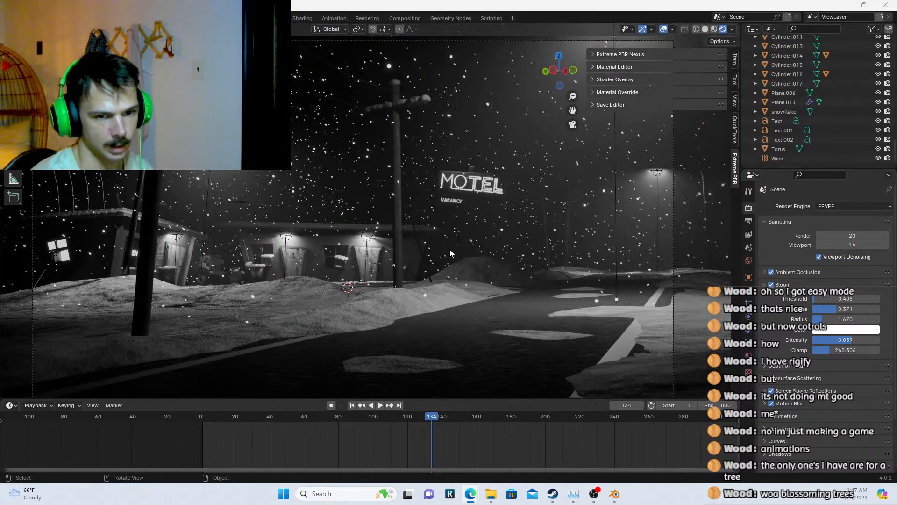
middle_drag(450, 248, 433, 276)
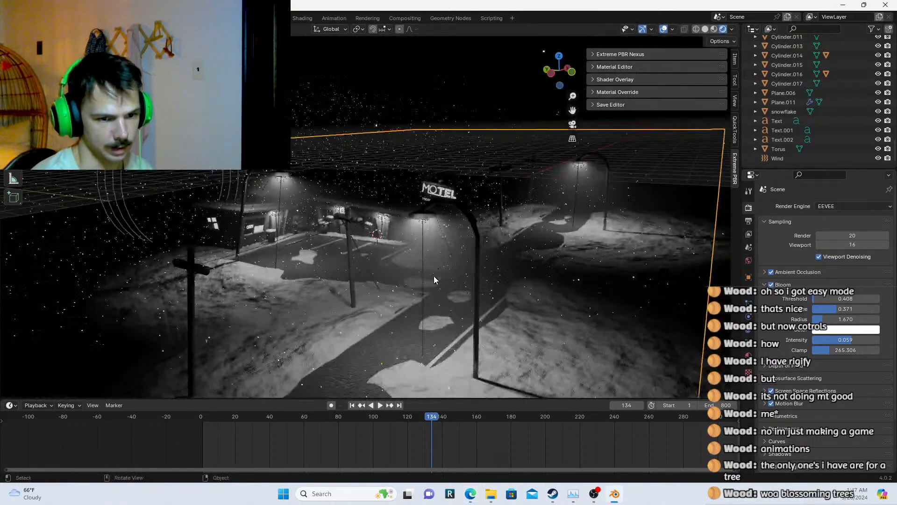
click(378, 407)
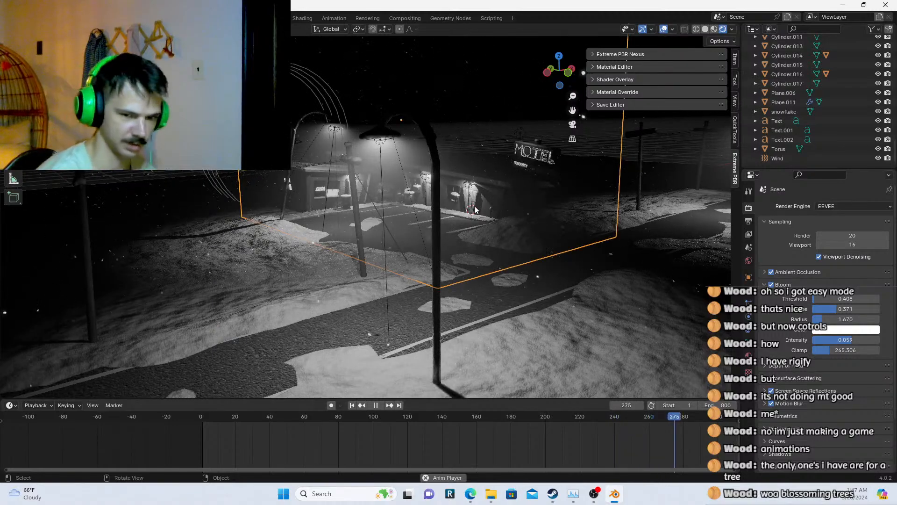
Examine the falling snow particles and their upright emitter plane, closing in on the motel's parking lot
click(475, 209)
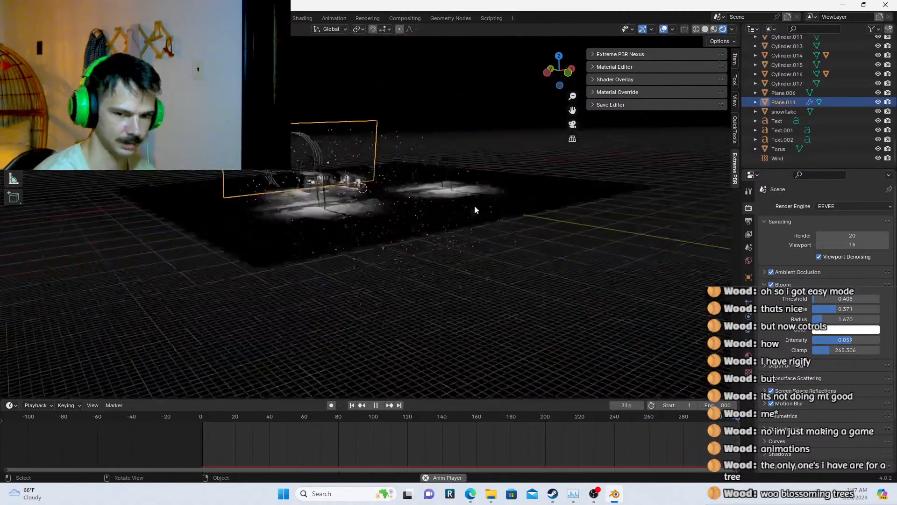
scroll(372, 187, up, 6)
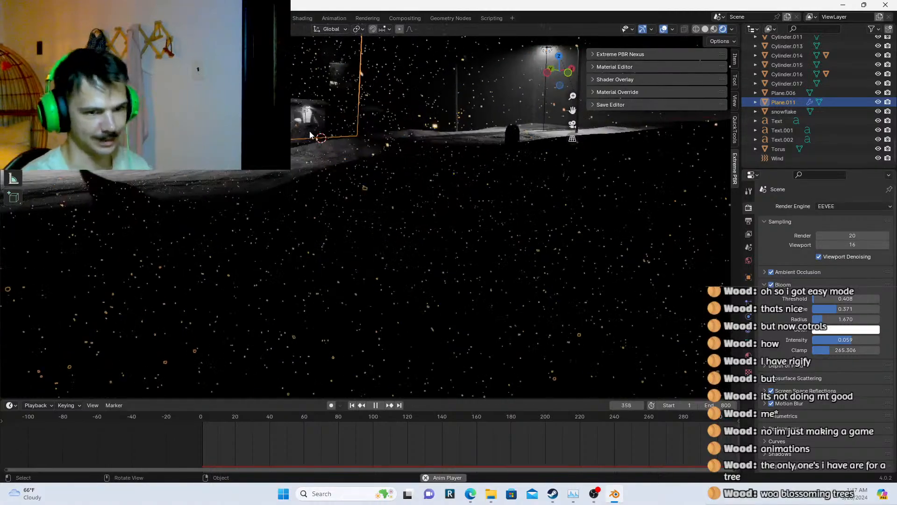
click(311, 119)
click(520, 155)
click(517, 176)
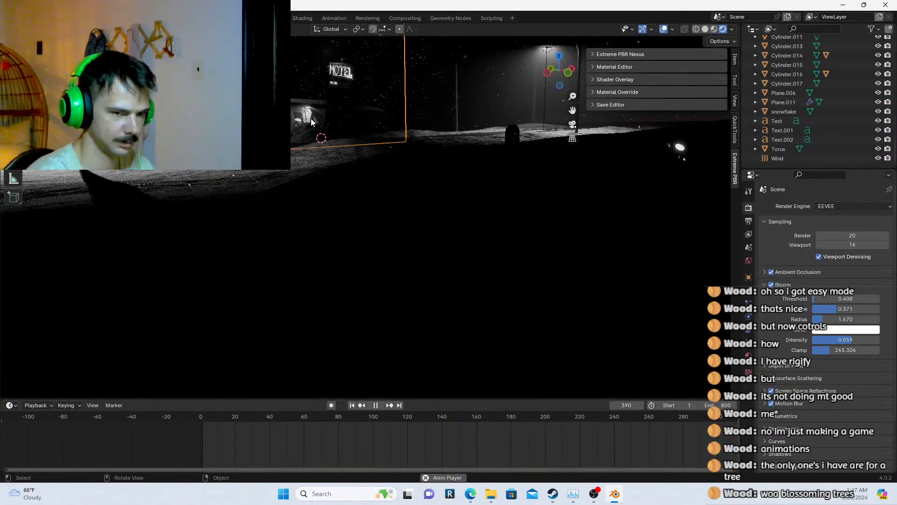
click(416, 217)
shift+middle_drag(415, 216, 444, 238)
scroll(444, 237, up, 6)
click(425, 212)
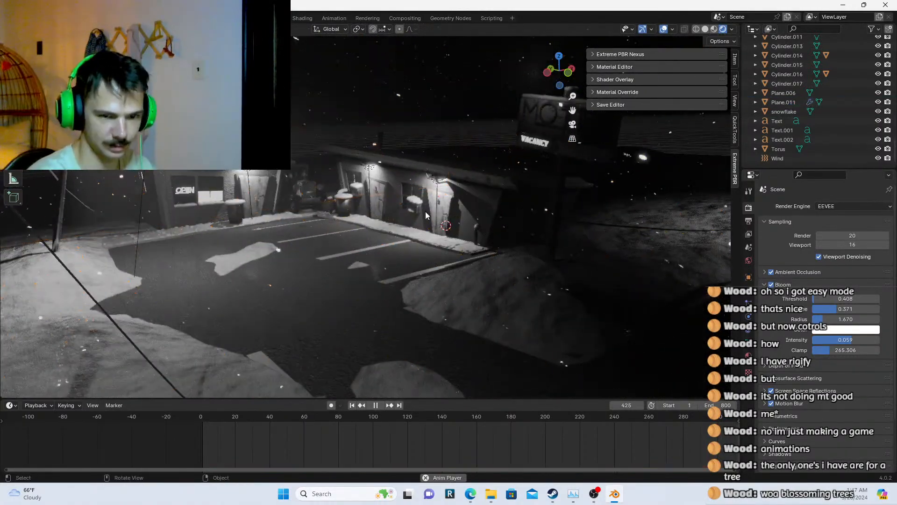
Examine the motel building, its sign, the utility poles and the lamp-lit road from several sides during playback
middle_drag(145, 204, 638, 198)
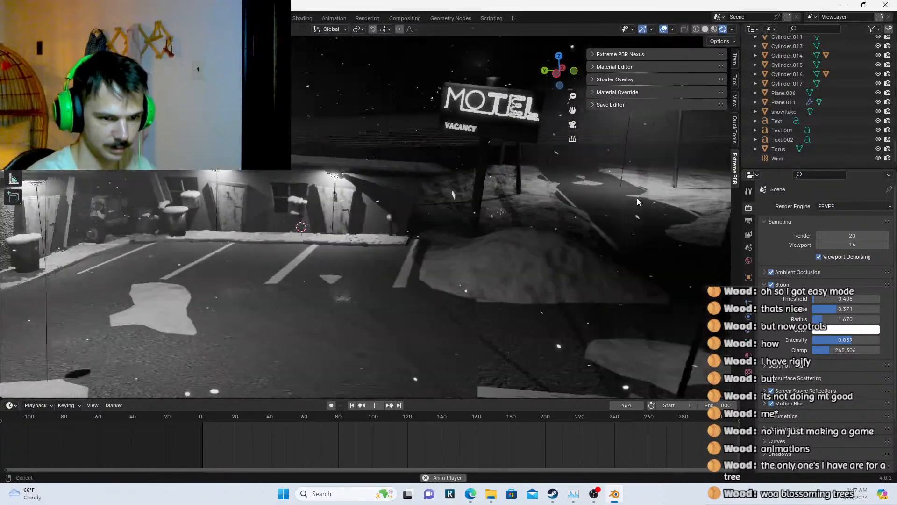
scroll(465, 201, down, 3)
shift+middle_drag(404, 186, 458, 149)
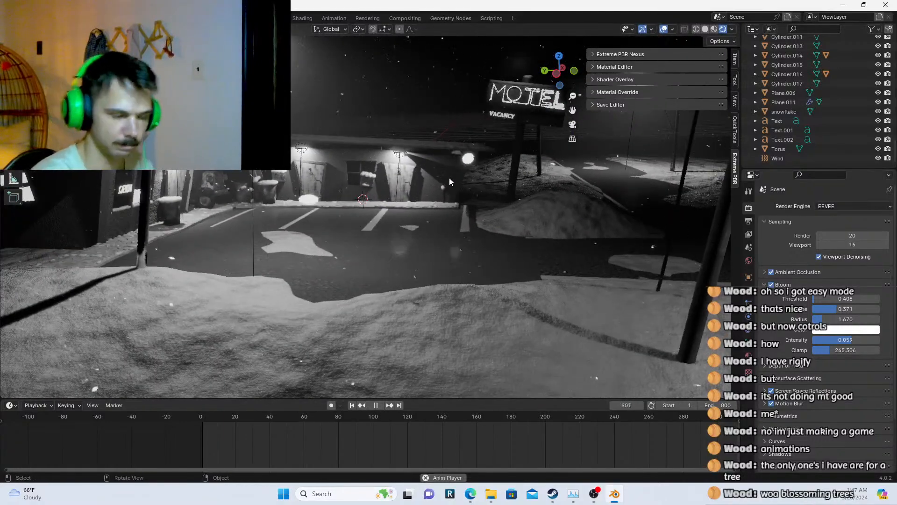
scroll(450, 178, down, 4)
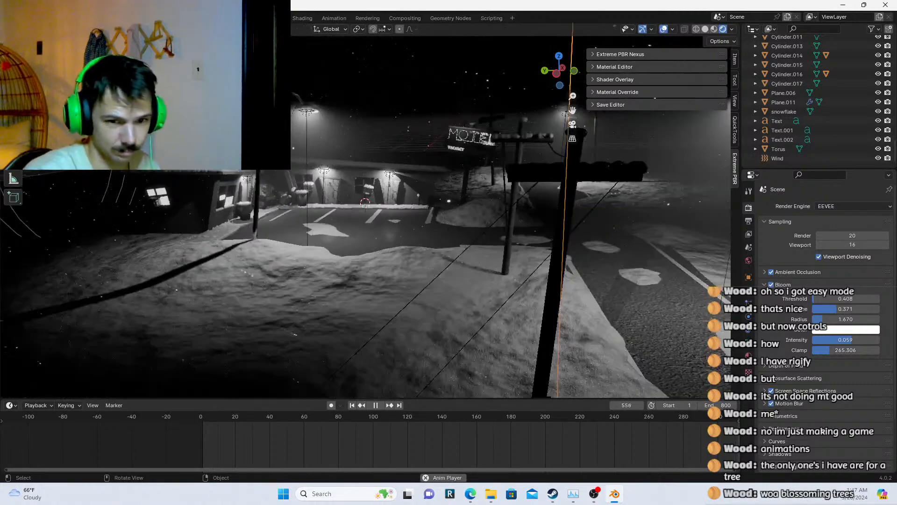
middle_drag(449, 178, 439, 181)
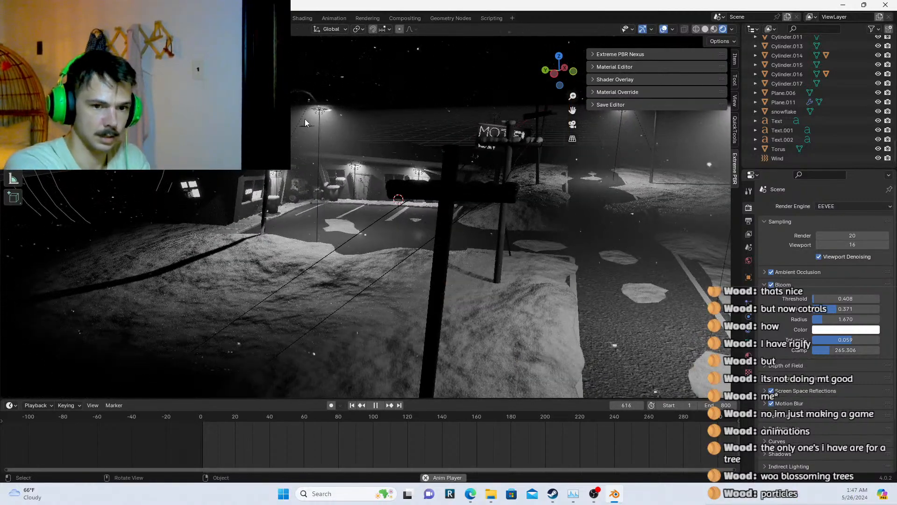
scroll(417, 159, up, 2)
scroll(419, 164, up, 2)
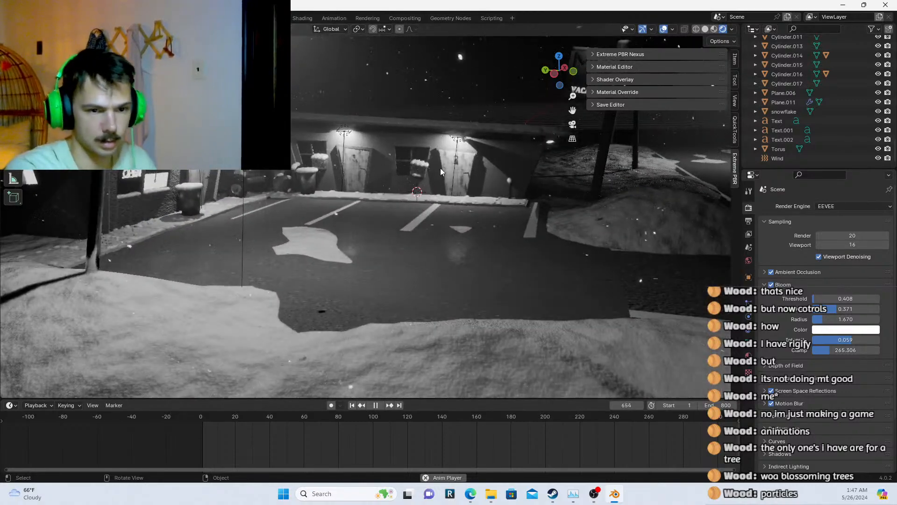
scroll(441, 168, down, 1)
shift+middle_drag(440, 167, 271, 194)
scroll(269, 195, down, 3)
mouse_move(376, 205)
middle_down()
mouse_move(293, 197)
mouse_move(343, 196)
mouse_move(387, 217)
middle_up()
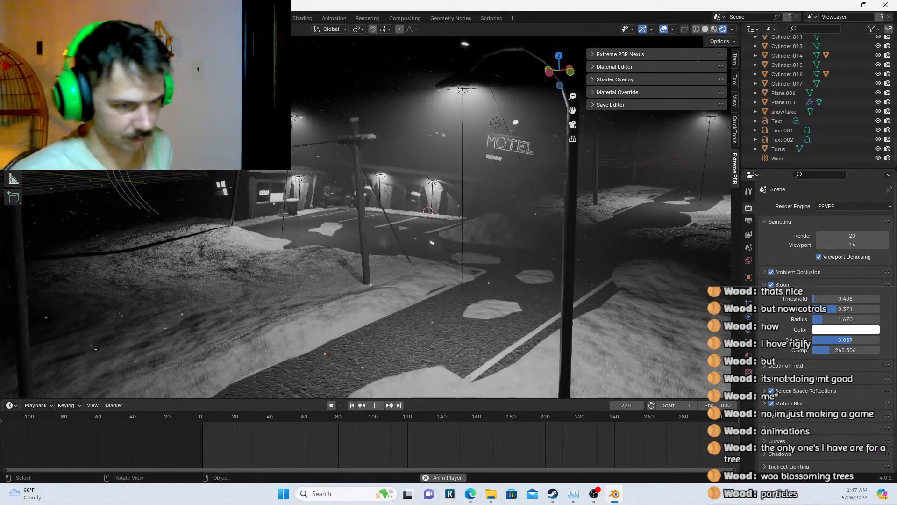
click(387, 217)
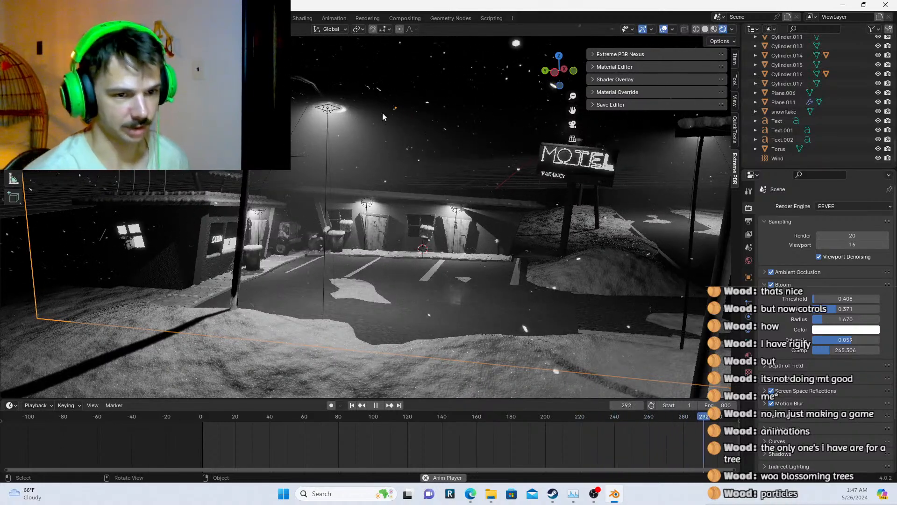
Inspect the motel's parking lot and surrounding snowbanks from above, up close and from a distance
middle_drag(382, 112, 327, 184)
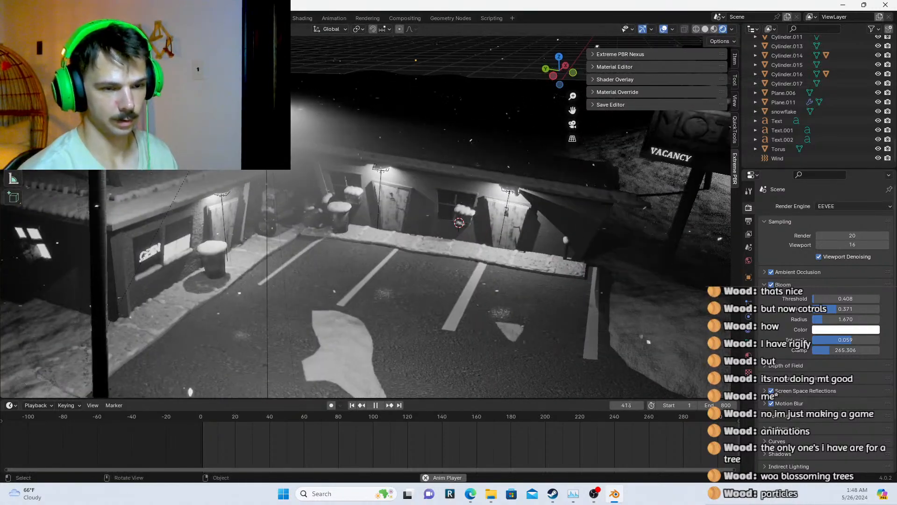
scroll(478, 304, down, 5)
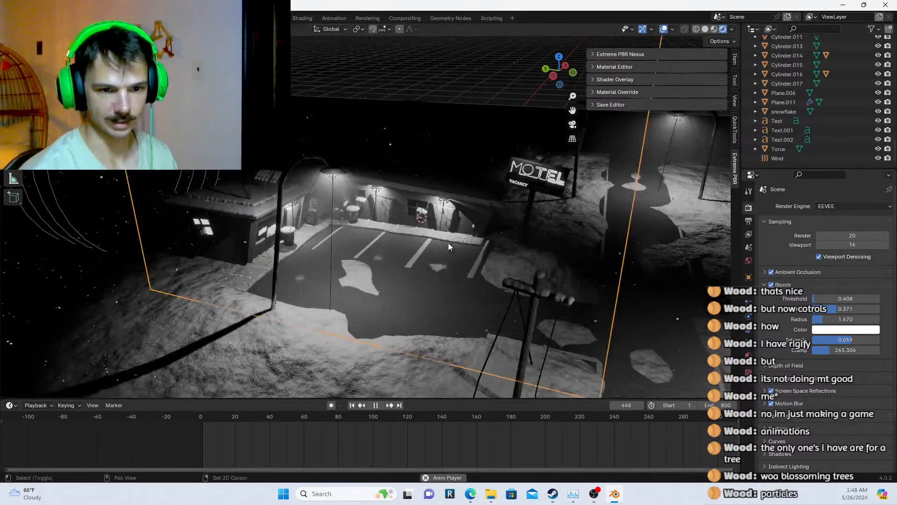
shift+middle_drag(448, 243, 425, 215)
scroll(421, 227, up, 3)
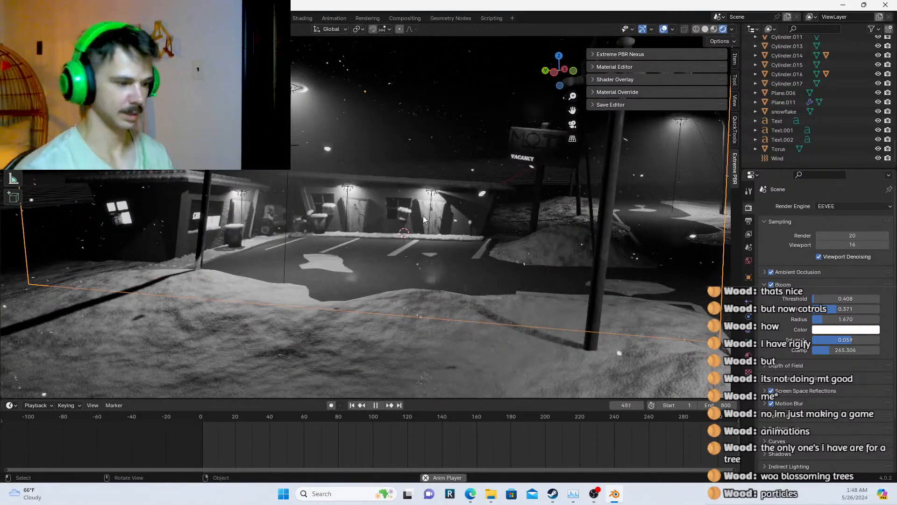
scroll(379, 195, down, 6)
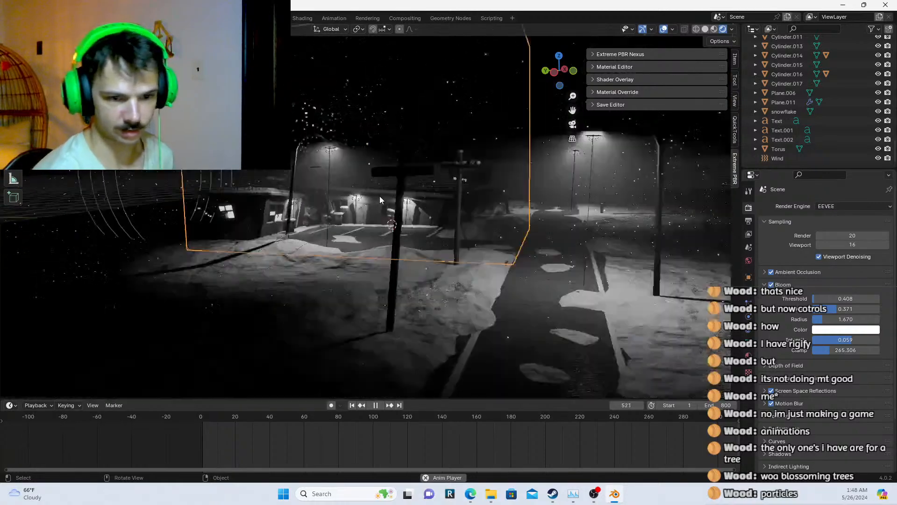
scroll(374, 209, up, 5)
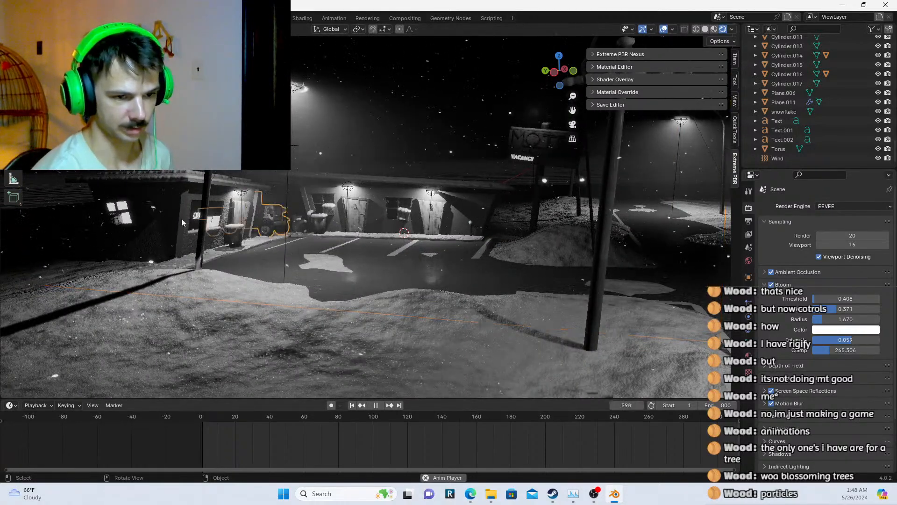
middle_drag(162, 221, 337, 286)
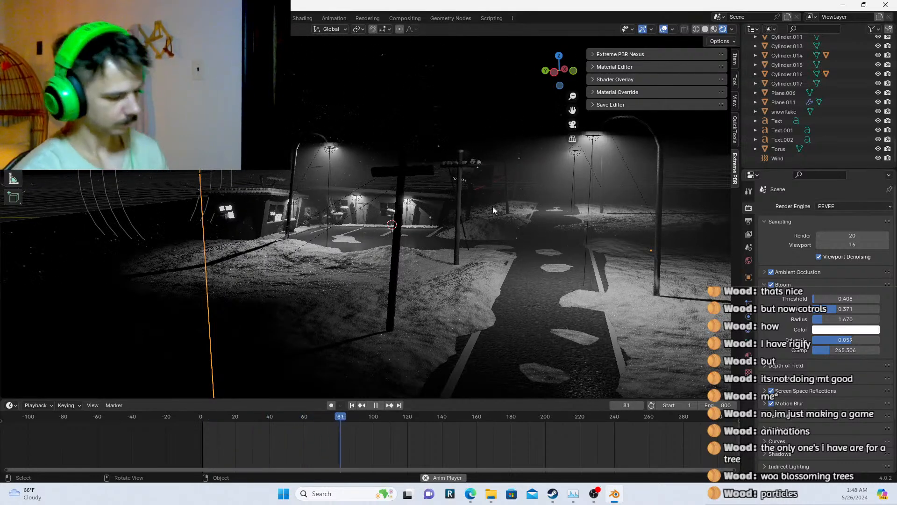
Inspect the small dark rounded object on the snow beside the road in material preview, and return to rendered shading
middle_drag(603, 224, 467, 140)
click(714, 29)
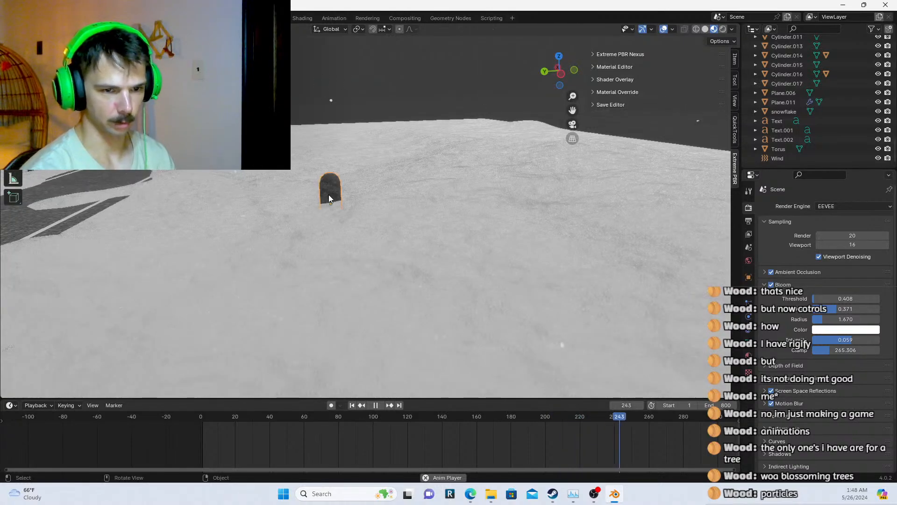
middle_drag(301, 181, 263, 178)
shift+middle_drag(416, 177, 679, 82)
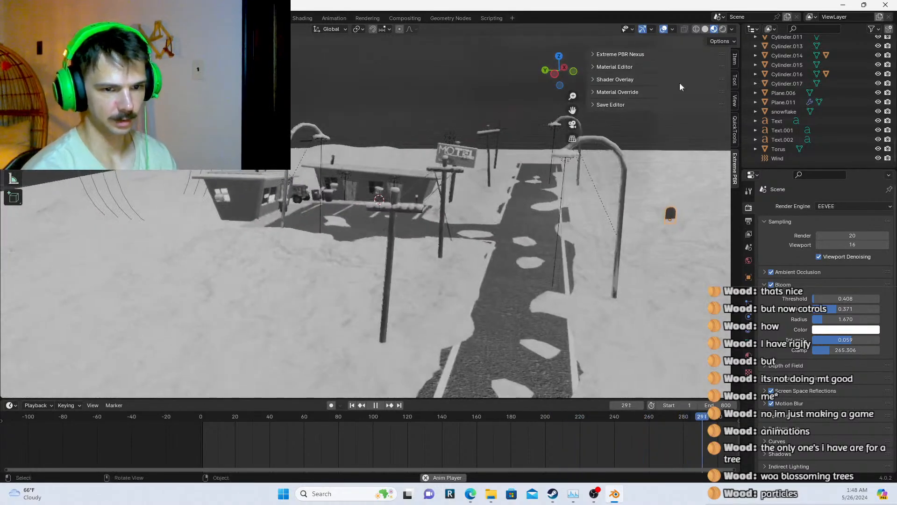
click(723, 30)
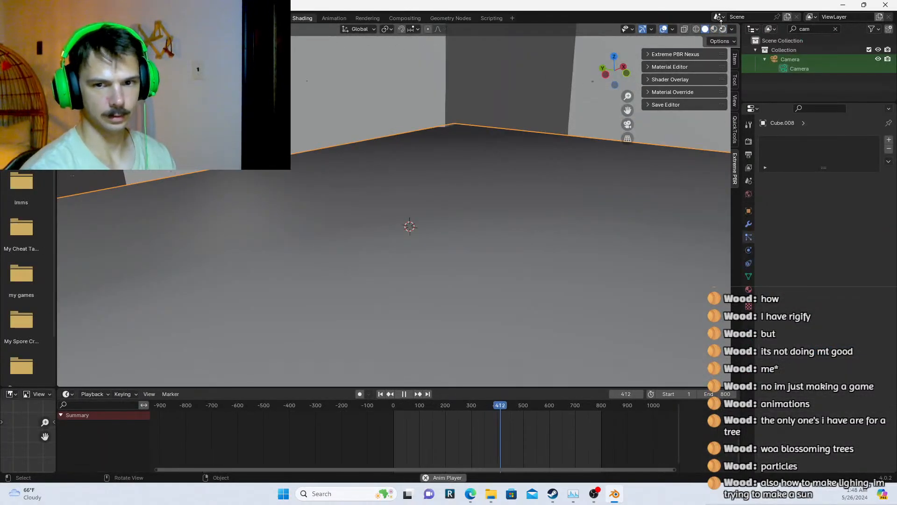
Show the Shading workspace's viewport in rendered shading and select the upright plane that emits the snow particles
click(722, 29)
scroll(489, 150, down, 6)
click(280, 182)
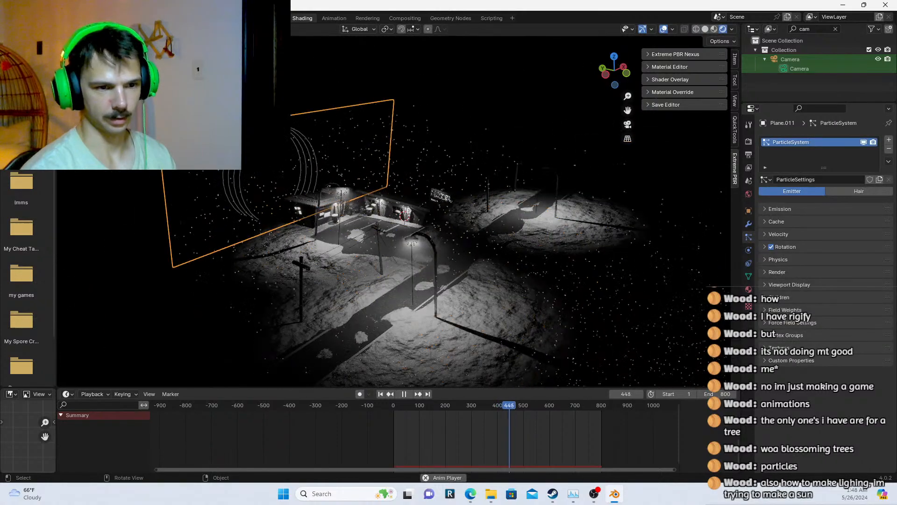
Hide the snow-emitting plane and check the motel scene through the camera during playback
key(h)
key(KP_0)
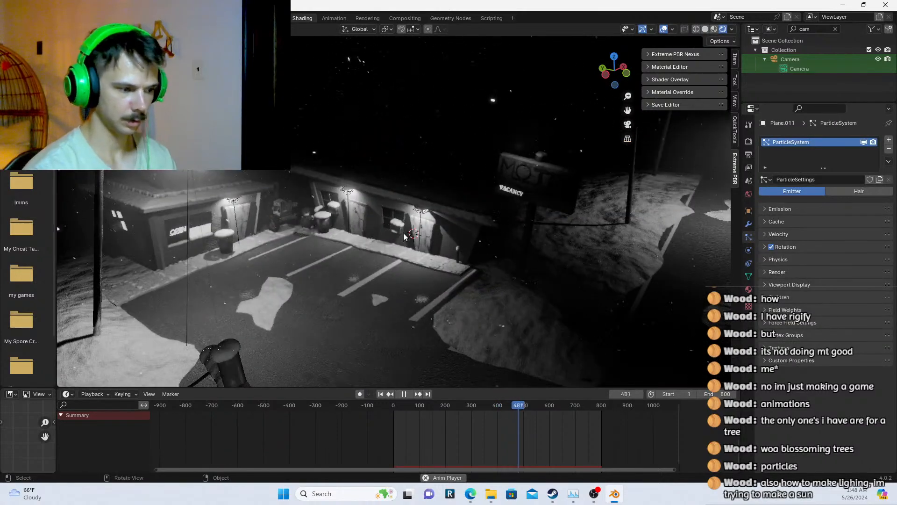
key(KP_0)
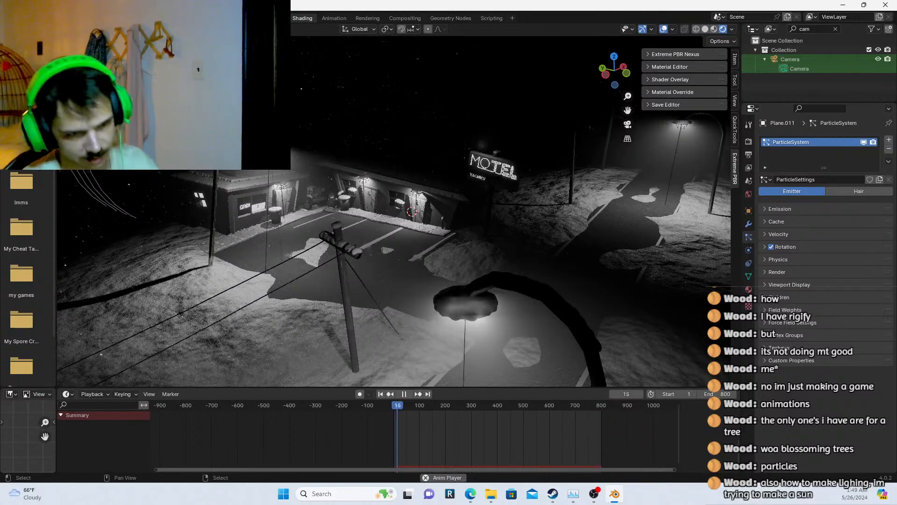
Show the light types that can be added, including Sun, and select the large box enclosing the motel
key(shift+a)
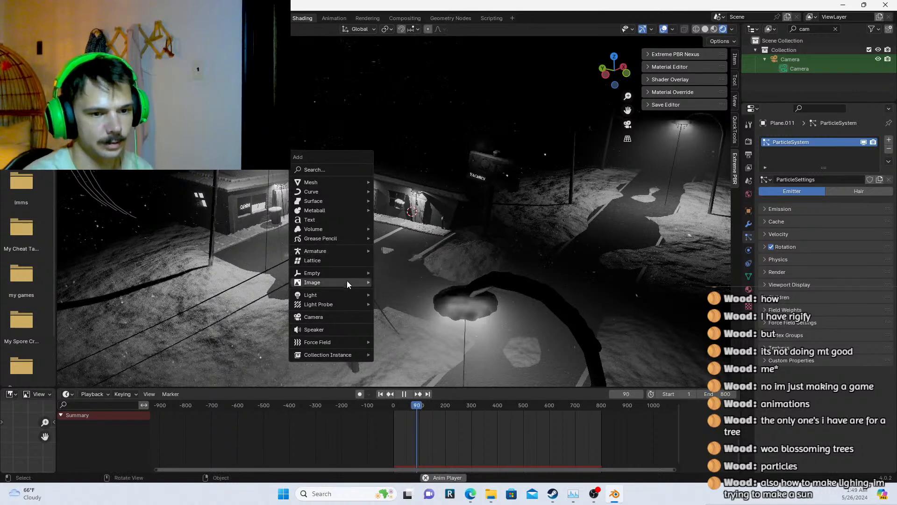
mouse_move(338, 294)
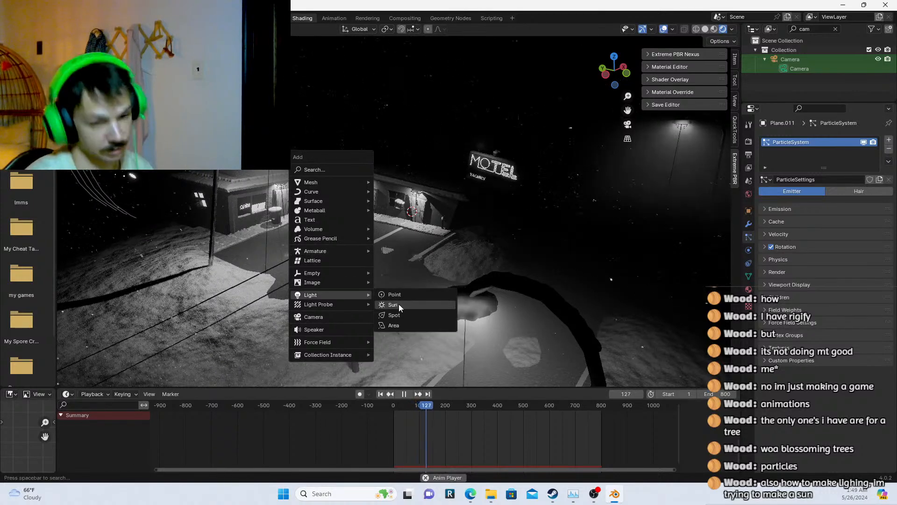
click(393, 307)
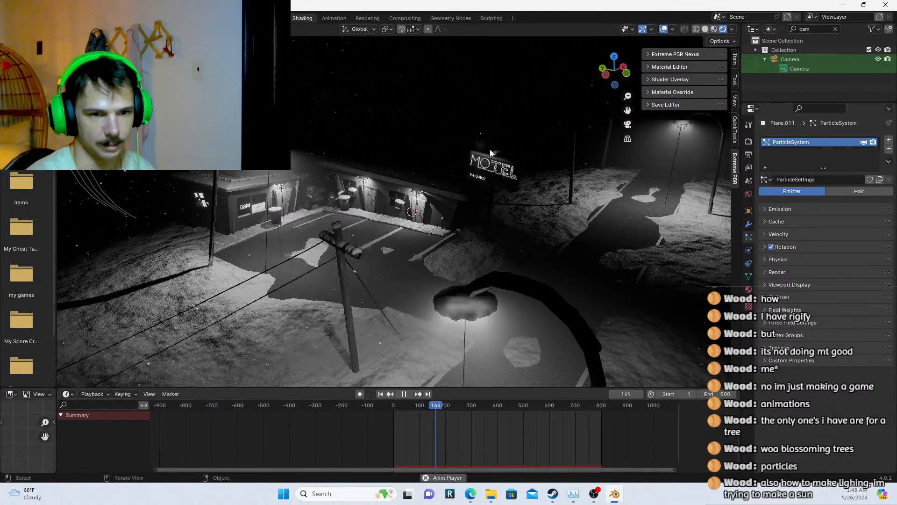
click(352, 117)
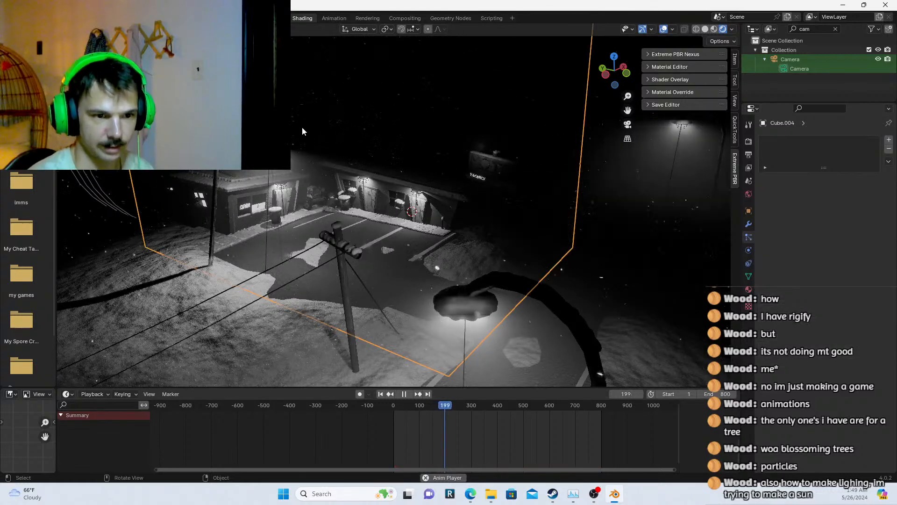
scroll(301, 131, down, 6)
scroll(439, 157, up, 6)
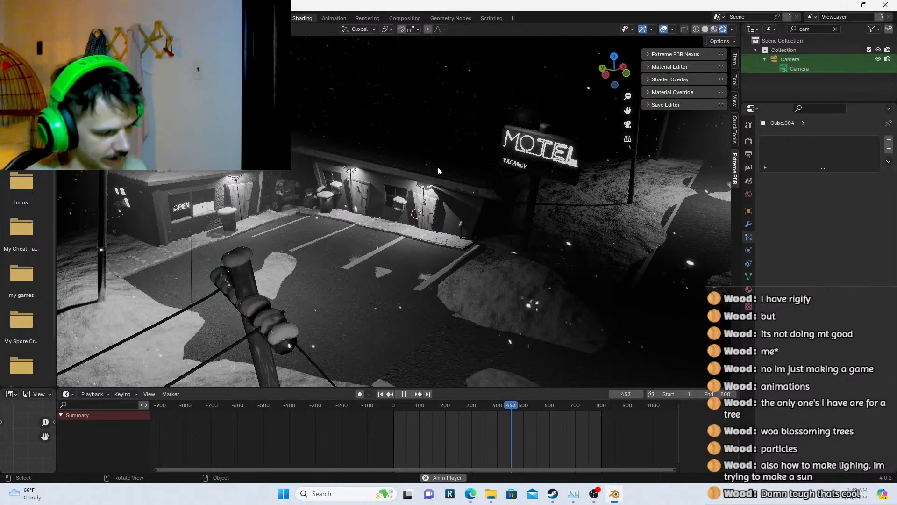
key(shift+a)
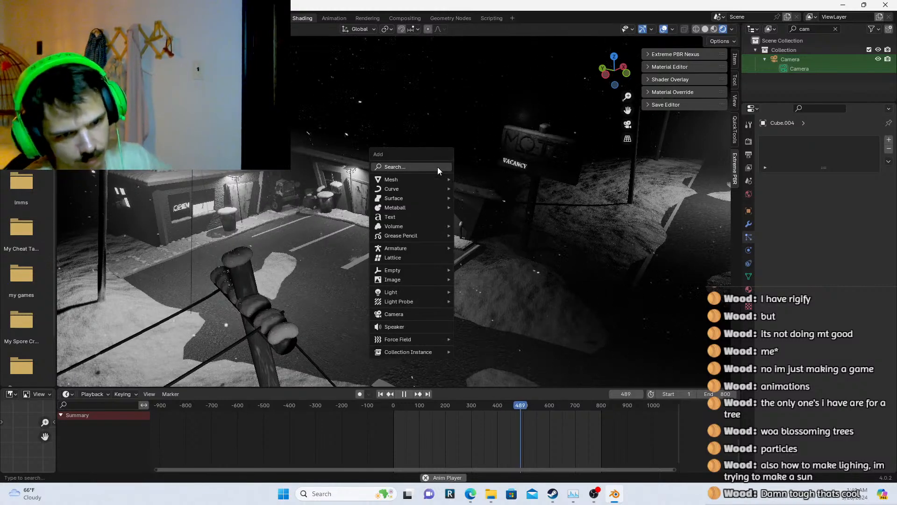
mouse_move(406, 292)
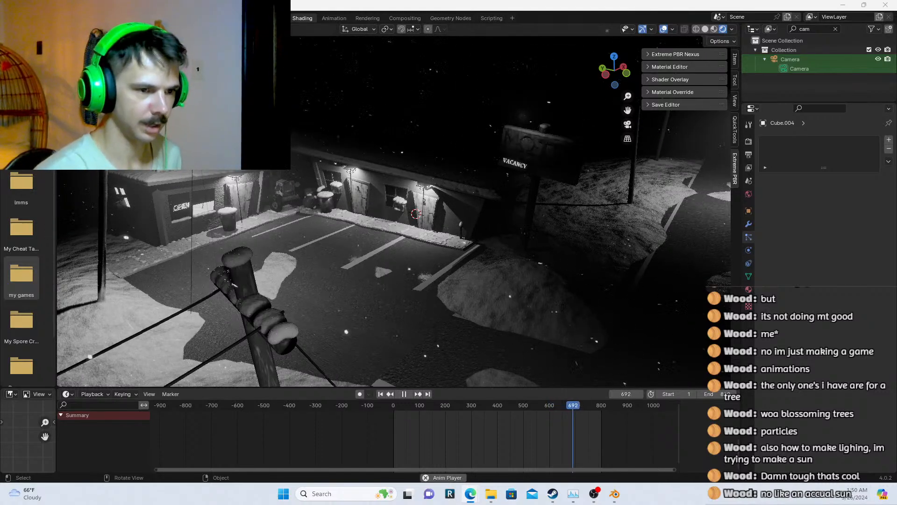
Close the motel scene and start a new Blender session with the default scene in a maximized window
click(404, 394)
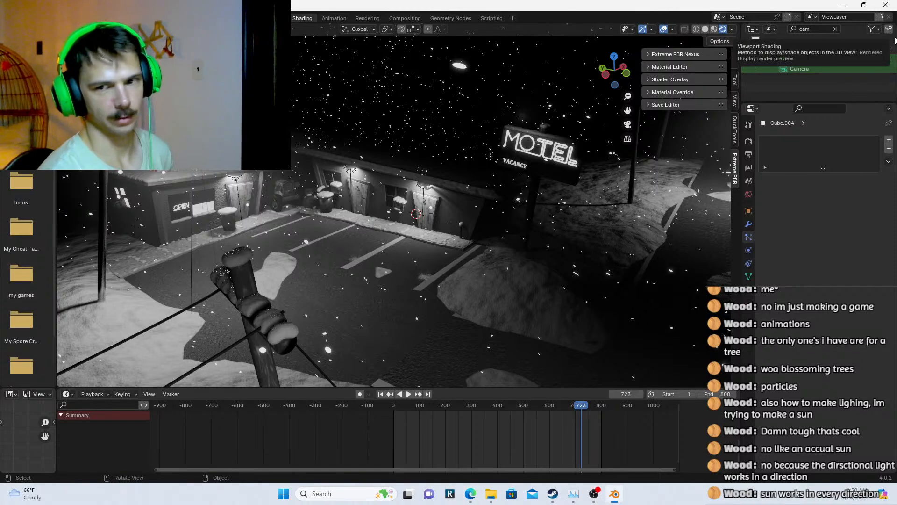
click(886, 5)
click(466, 263)
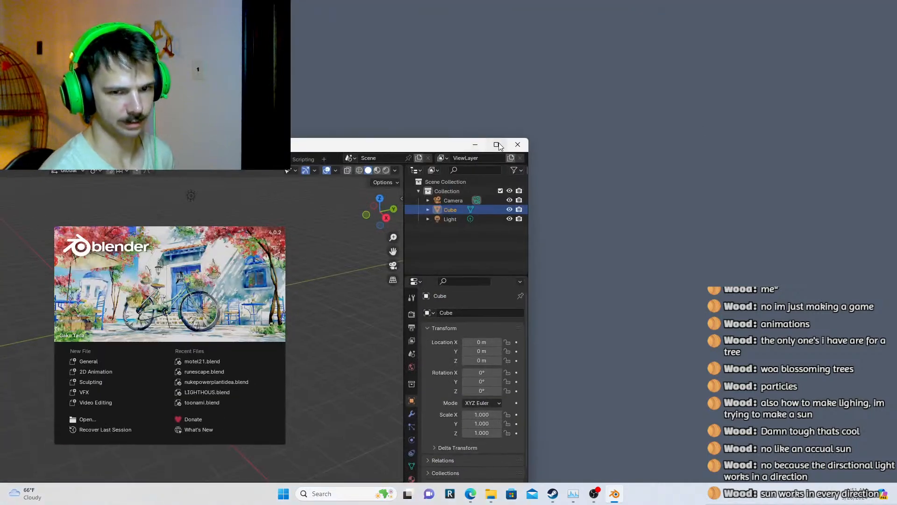
click(496, 145)
click(585, 146)
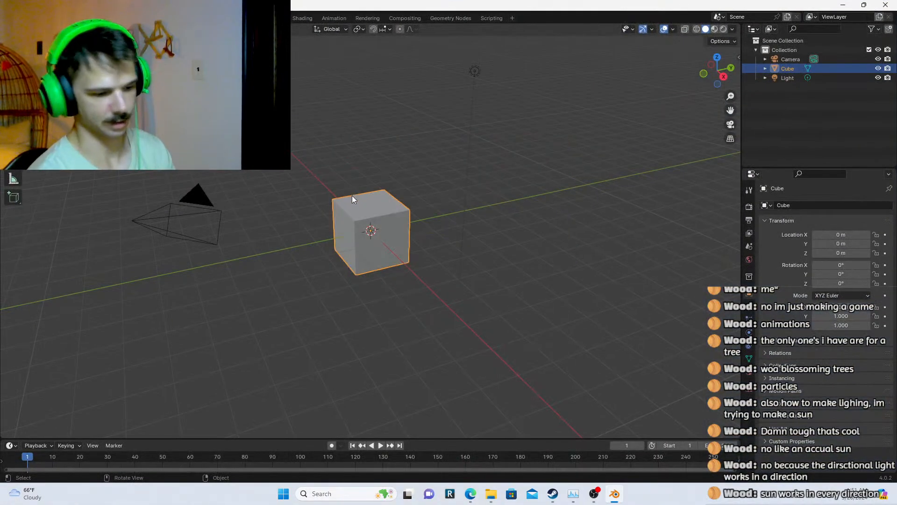
Delete the default cube, light and camera to empty the scene
key(Delete)
click(475, 71)
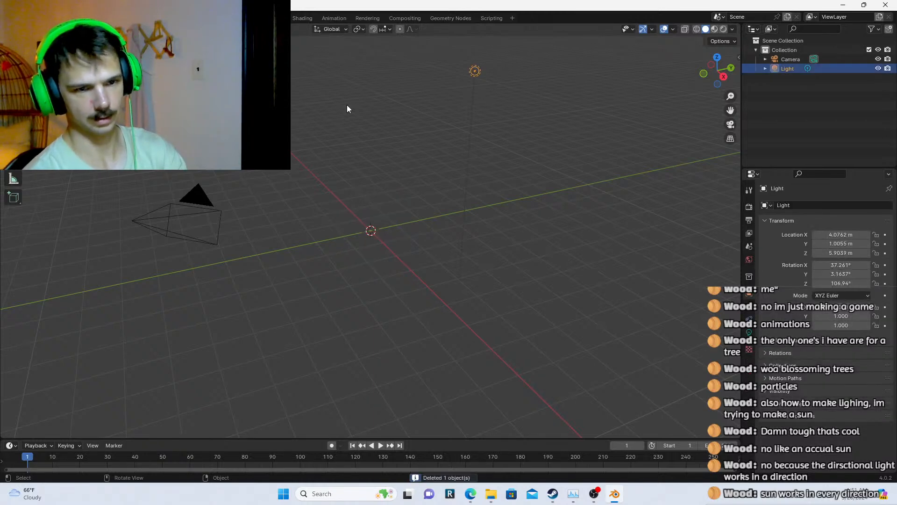
key(Delete)
click(174, 216)
key(Delete)
Add a plane at the origin and scale it up about 119 times as a large ground surface
key(shift+a)
mouse_move(179, 230)
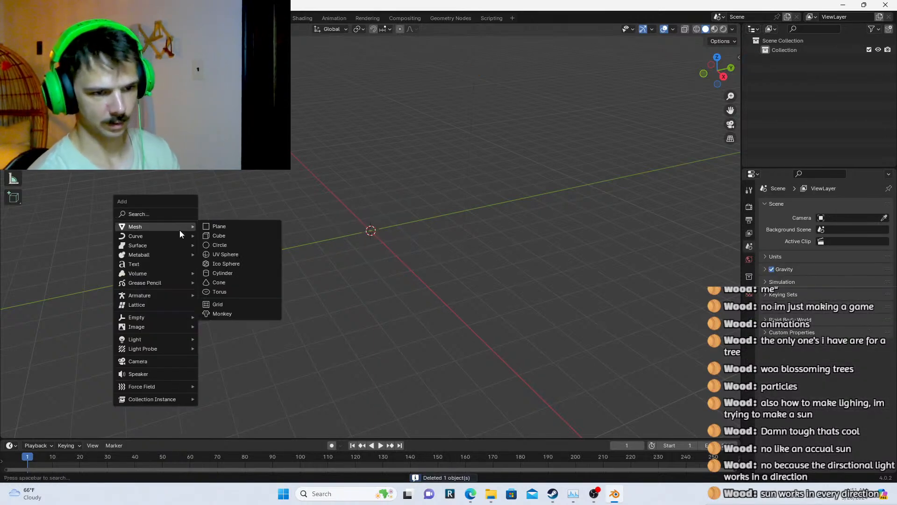
click(220, 227)
key(s)
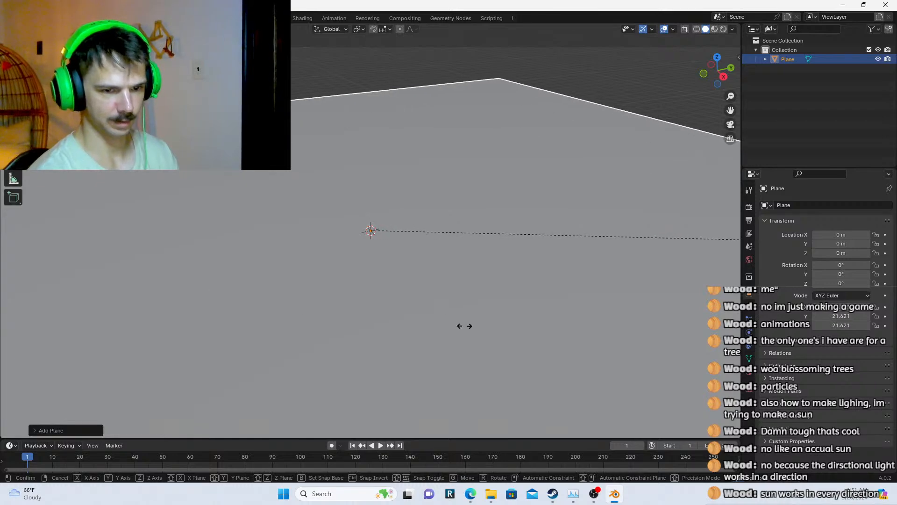
click(481, 226)
key(s)
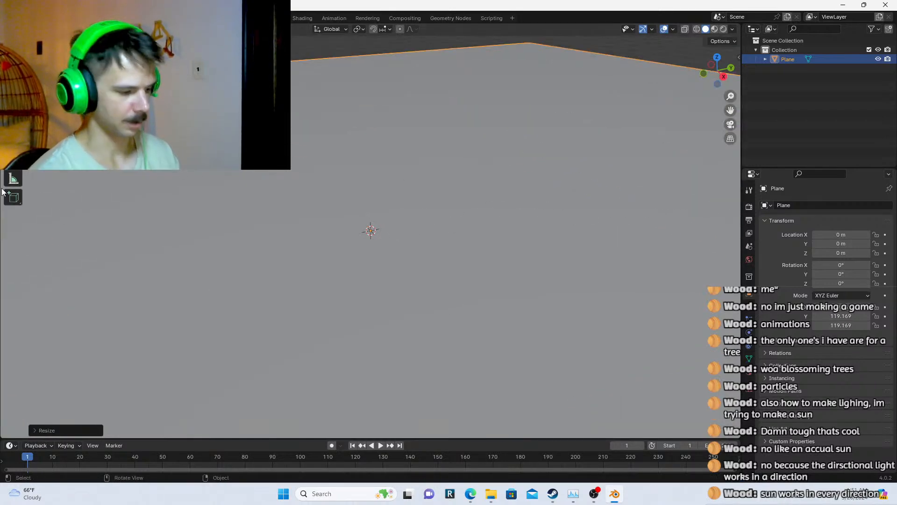
key(Return)
Add a cube scaled to about 3.0 and raise it to about 2.8 m in Z so it rests on the plane
key(shift+a)
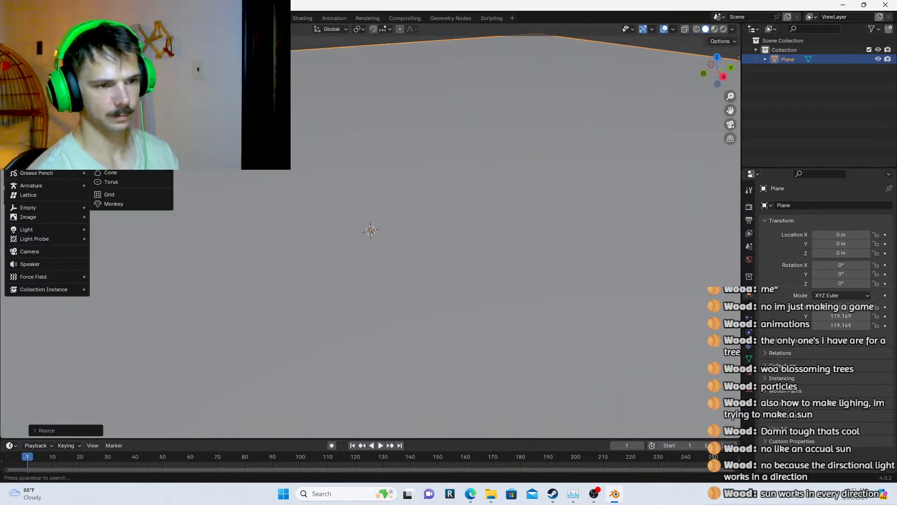
click(110, 126)
key(g)
key(z)
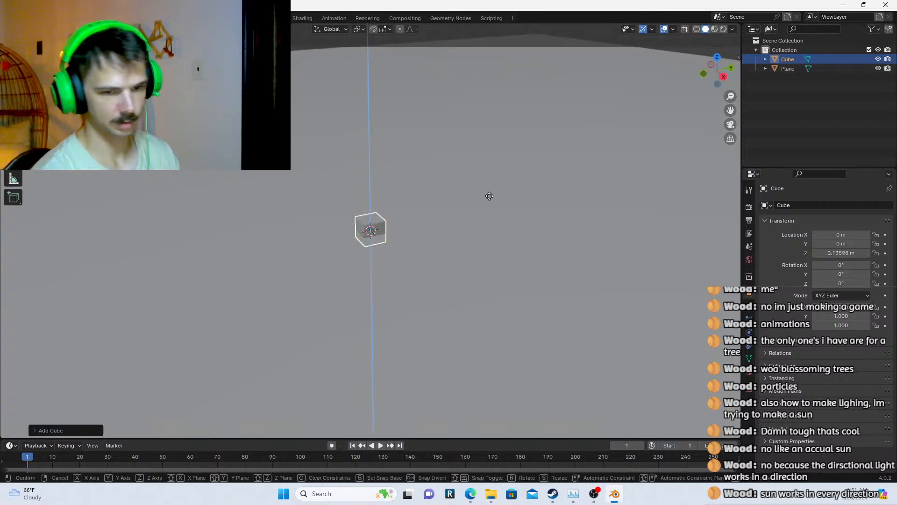
key(Return)
key(s)
key(Return)
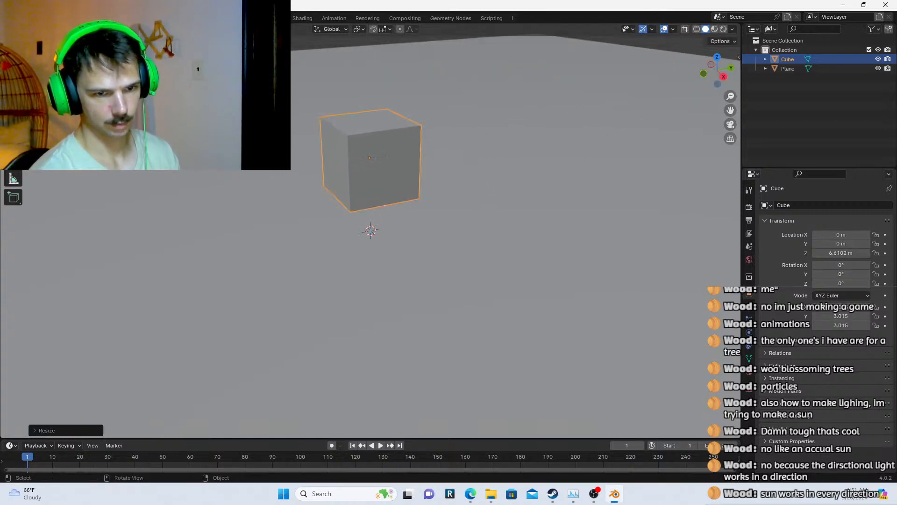
key(g)
key(z)
click(265, 196)
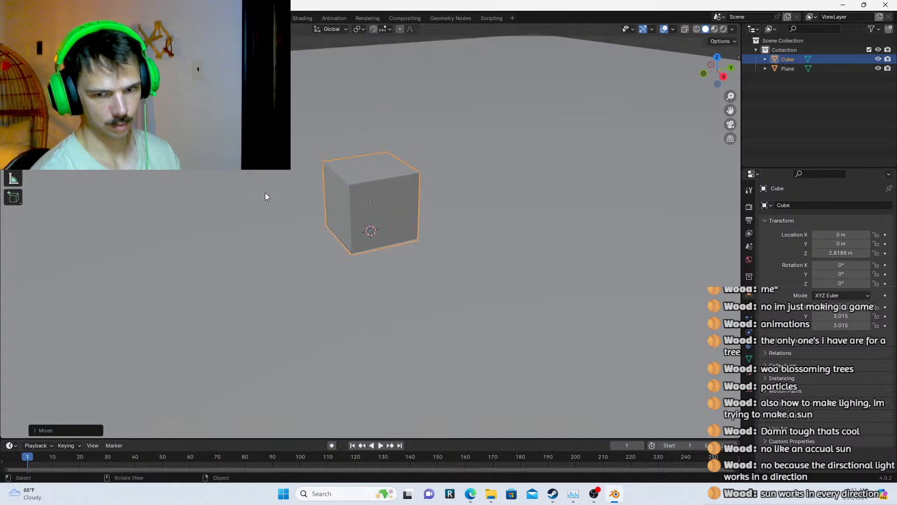
Set the World background strength to 0 and display the viewport in rendered shading
click(748, 232)
click(749, 220)
click(749, 206)
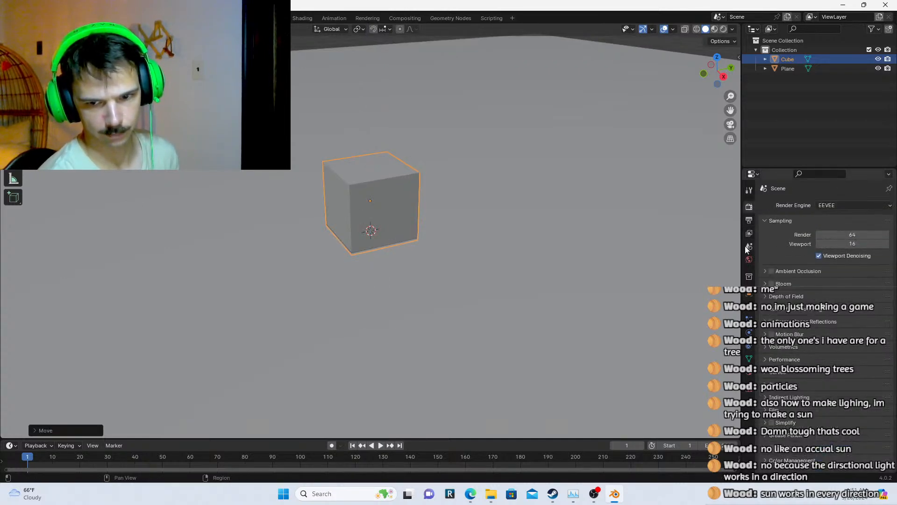
click(749, 260)
click(842, 279)
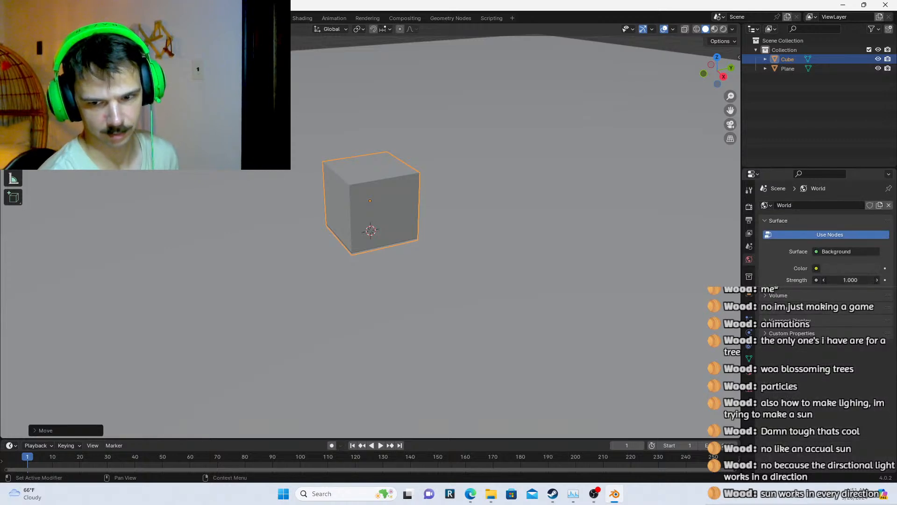
text(0)
key(Return)
click(724, 30)
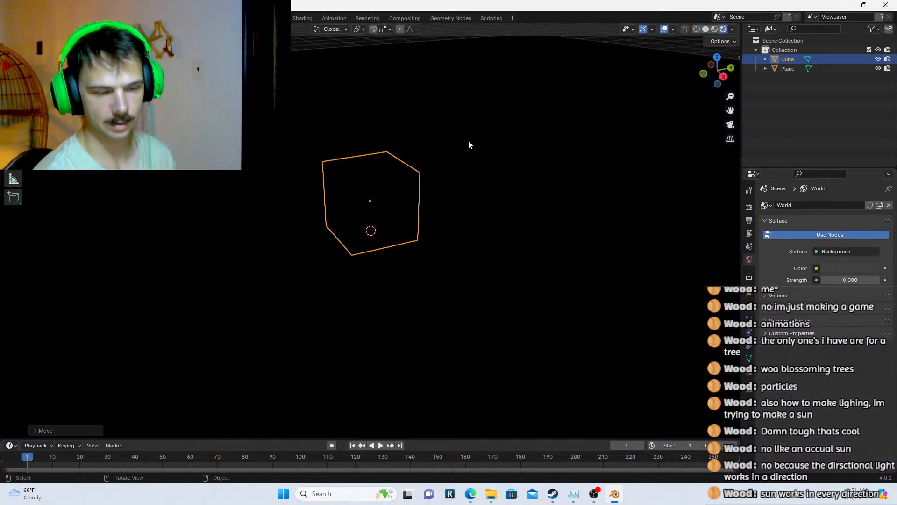
Add a Point light and move it up above the plane, beside the cube
key(shift+a)
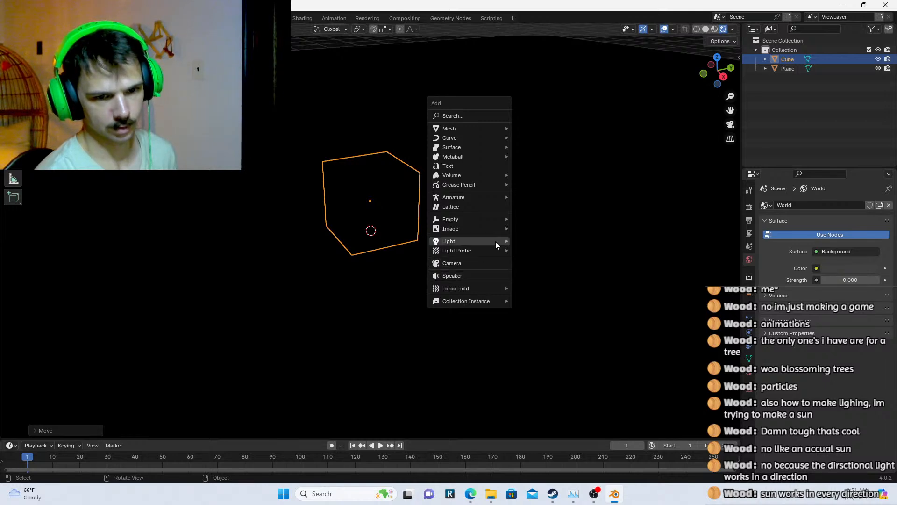
mouse_move(495, 241)
click(534, 244)
key(g)
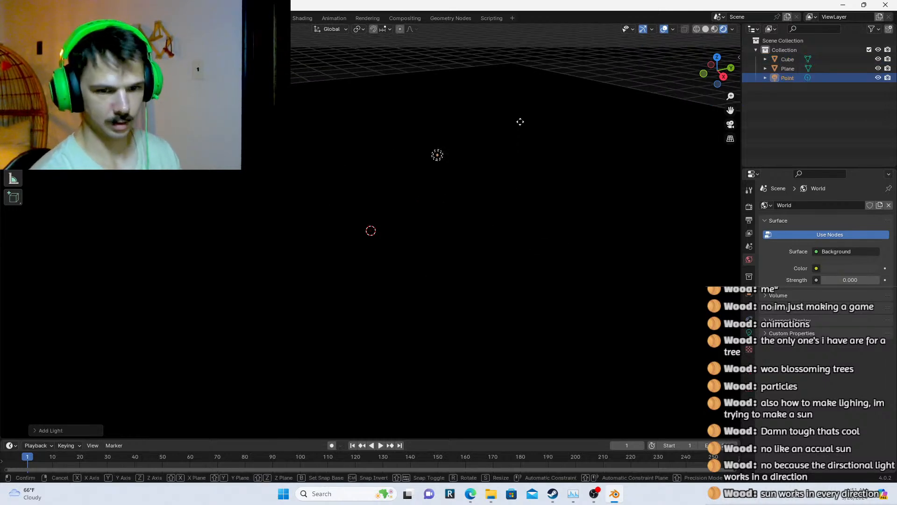
click(538, 124)
Set the point light's power to 6000 W
click(749, 332)
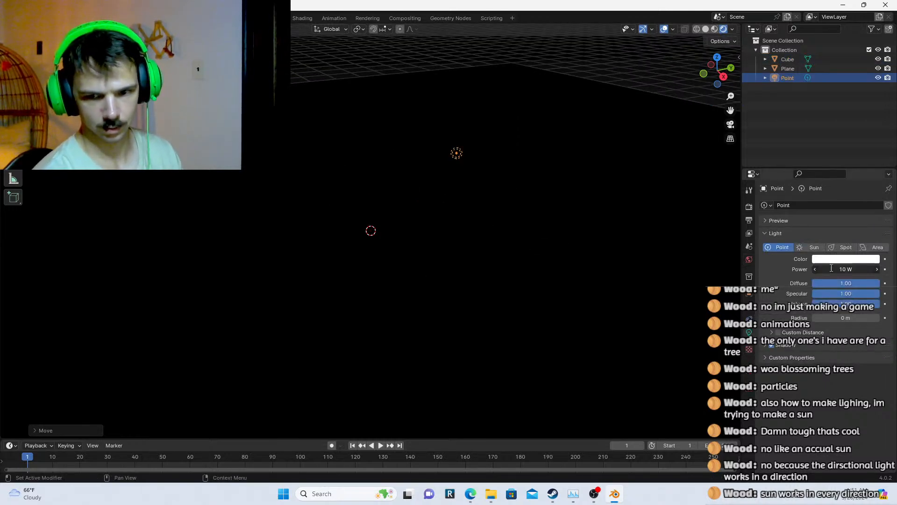
click(829, 269)
text(600)
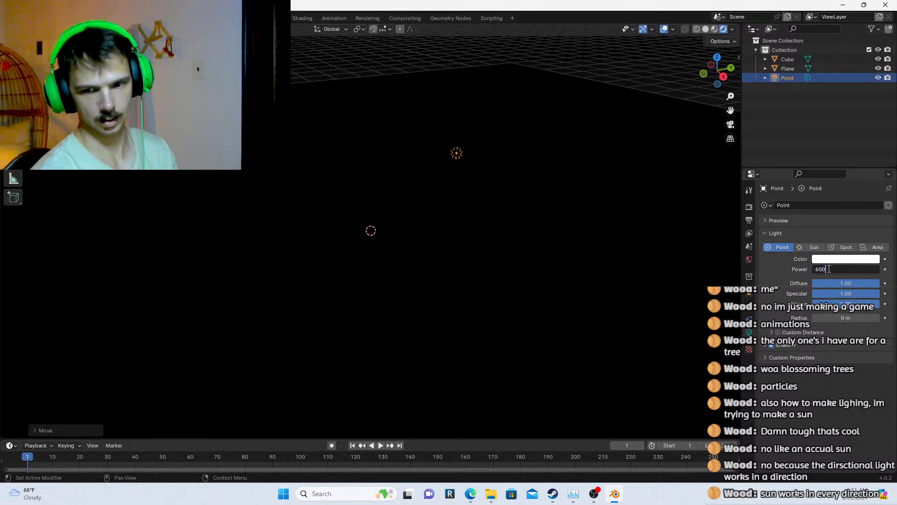
text(0)
key(Return)
Move the point light over and around the cube to demonstrate how its shadow changes direction
middle_drag(492, 166, 468, 138)
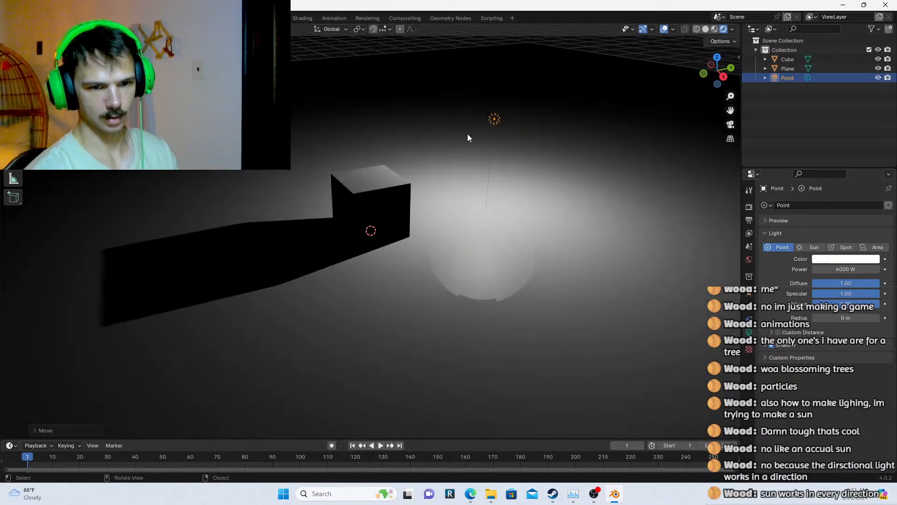
key(g)
click(478, 70)
key(g)
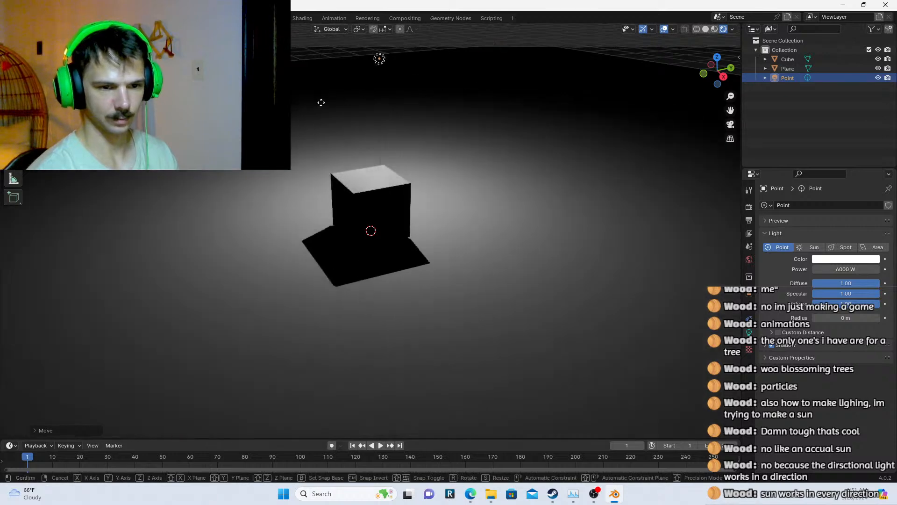
click(369, 205)
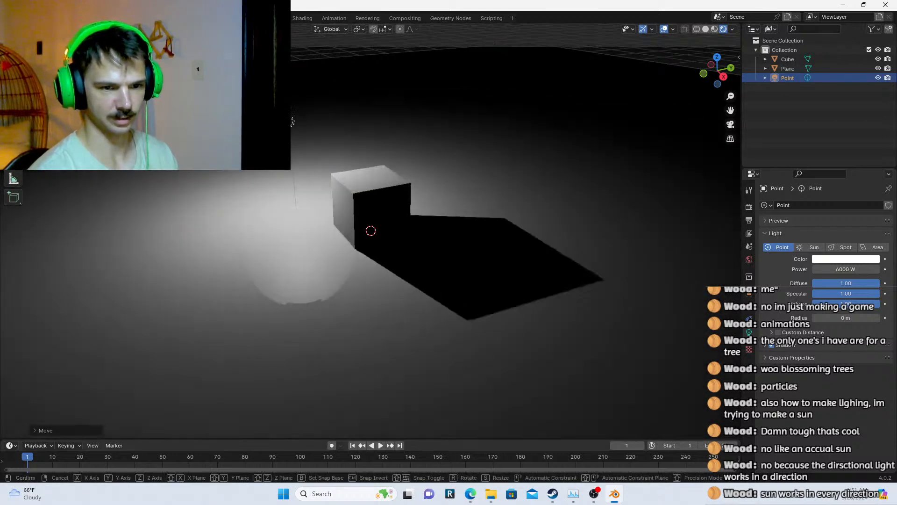
mouse_move(370, 206)
middle_down()
mouse_move(357, 150)
mouse_move(374, 122)
mouse_move(362, 127)
mouse_move(427, 140)
mouse_move(399, 175)
mouse_move(484, 187)
mouse_move(364, 198)
middle_up()
click(399, 176)
Duplicate the cube twice, placing one copy across the light from the original and another farther out
click(363, 198)
key(shift+d)
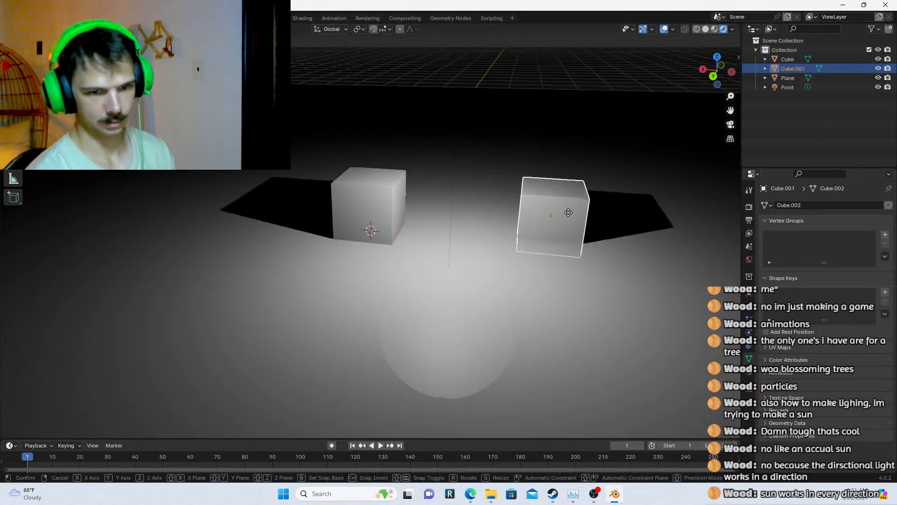
click(568, 213)
middle_drag(568, 212, 500, 229)
key(shift+d)
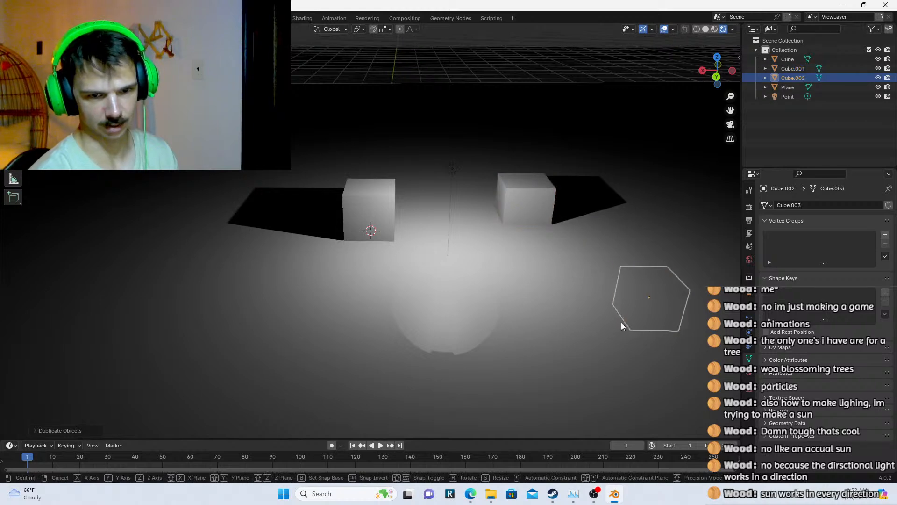
click(621, 321)
Reposition the third cube on the plane near the light and duplicate it to place a fourth cube
middle_drag(621, 321, 460, 208)
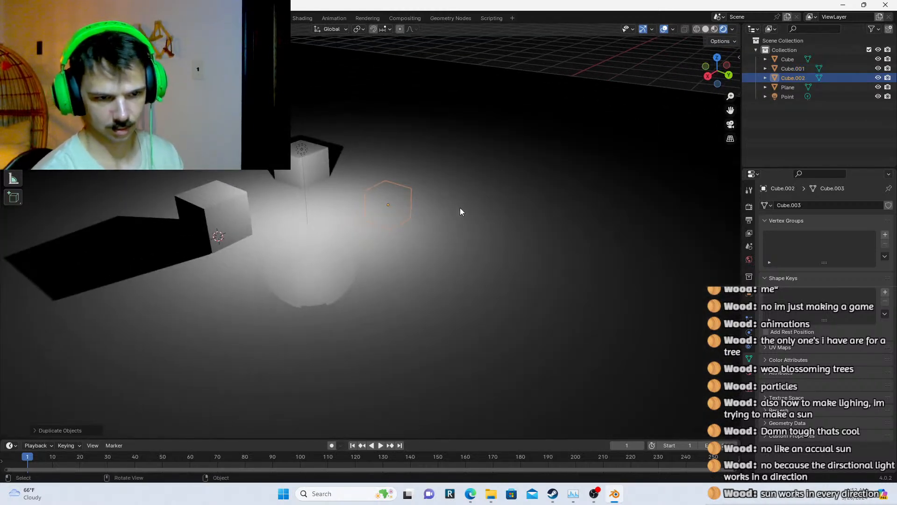
key(g)
click(475, 164)
middle_drag(475, 164, 387, 175)
key(g)
click(465, 148)
key(shift+d)
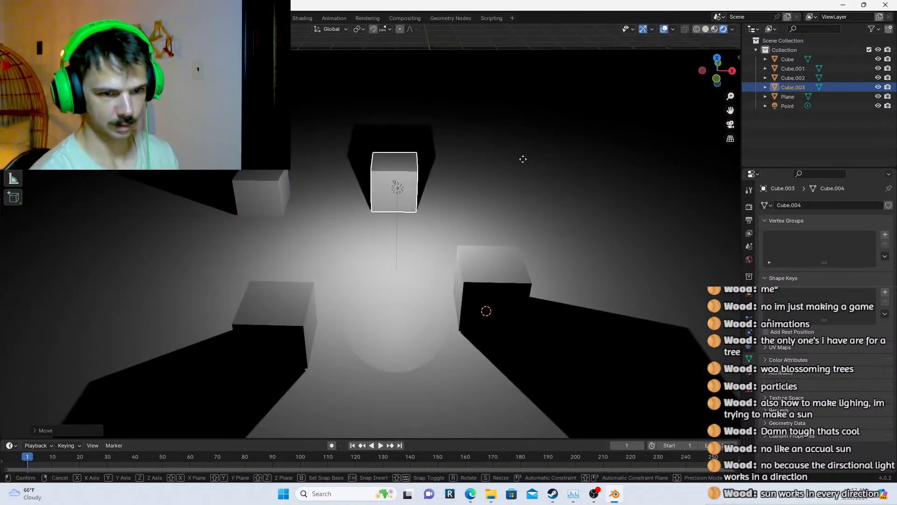
click(566, 163)
Move the point light around among the four cubes to demonstrate how their shadows fall outward in every direction
middle_drag(546, 169, 388, 187)
click(359, 176)
key(g)
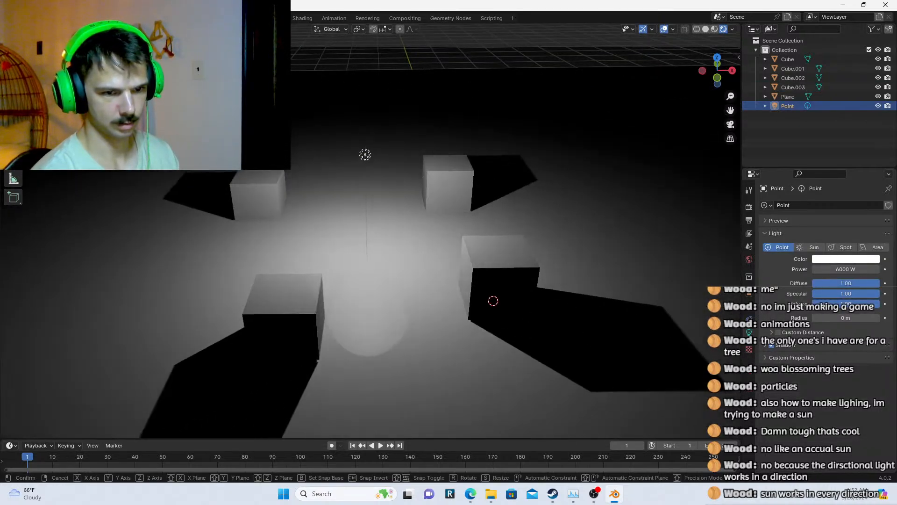
click(375, 196)
middle_drag(374, 196, 326, 226)
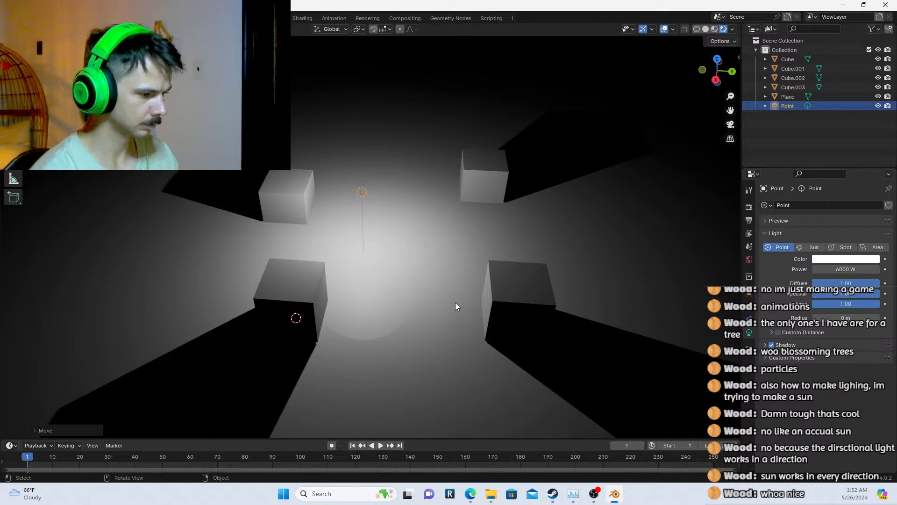
key(g)
click(495, 301)
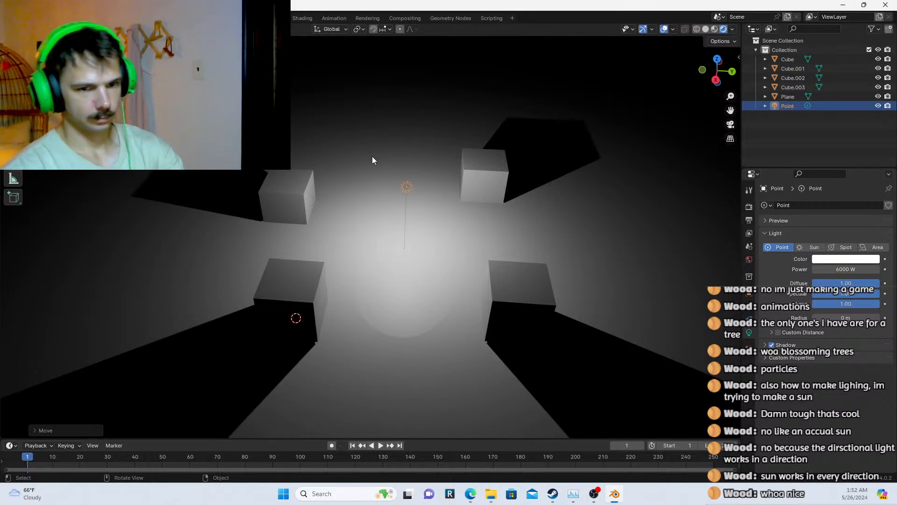
middle_drag(372, 160, 404, 166)
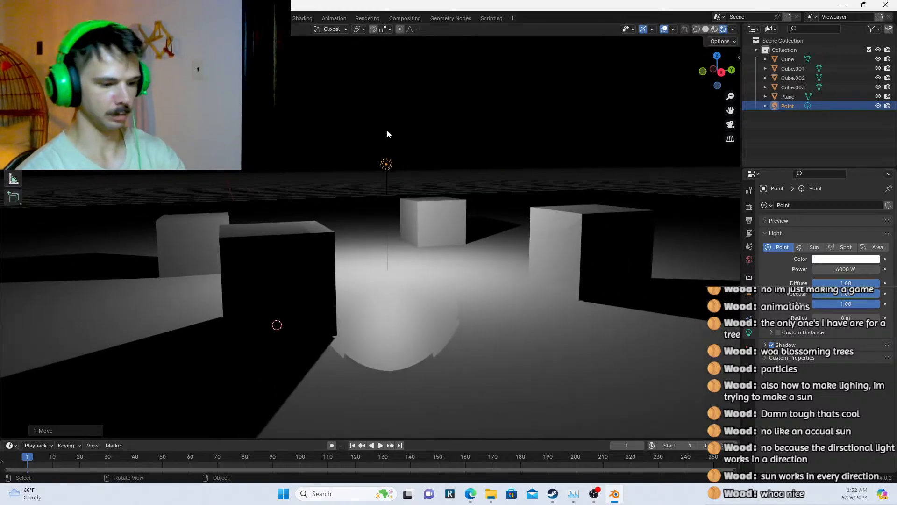
Delete the point light and add a sun light, discarding the spot light added in between
key(Delete)
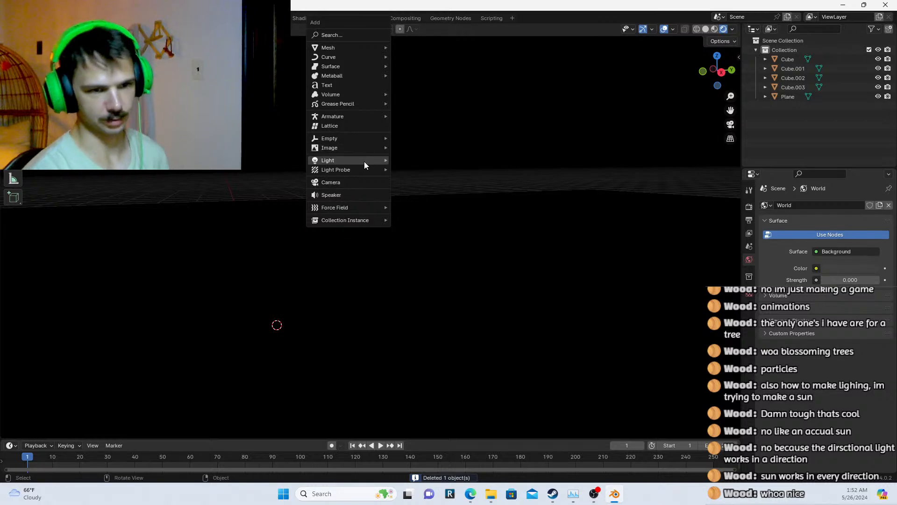
mouse_move(369, 161)
click(422, 180)
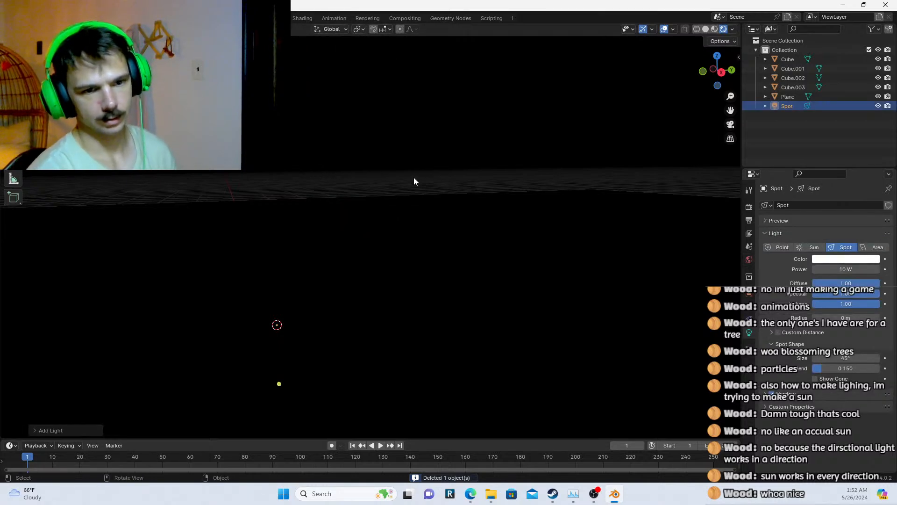
key(Delete)
key(shift+a)
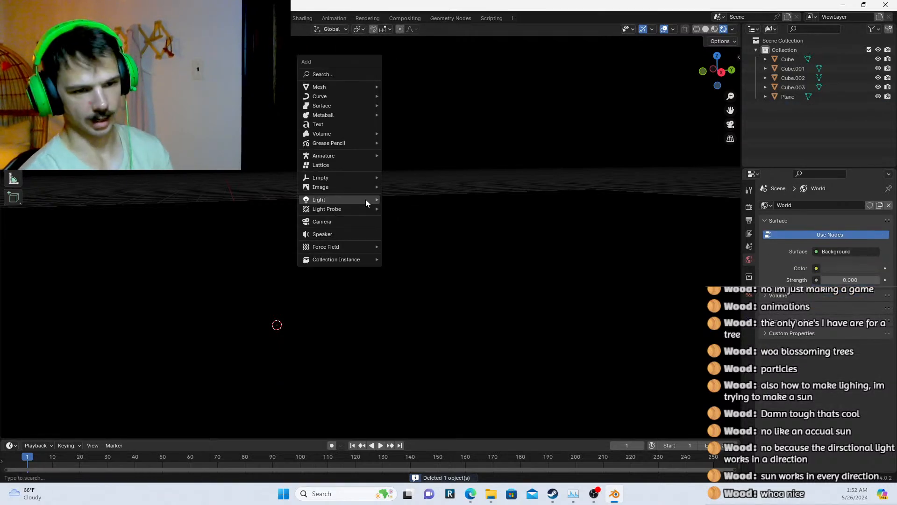
mouse_move(366, 200)
click(408, 210)
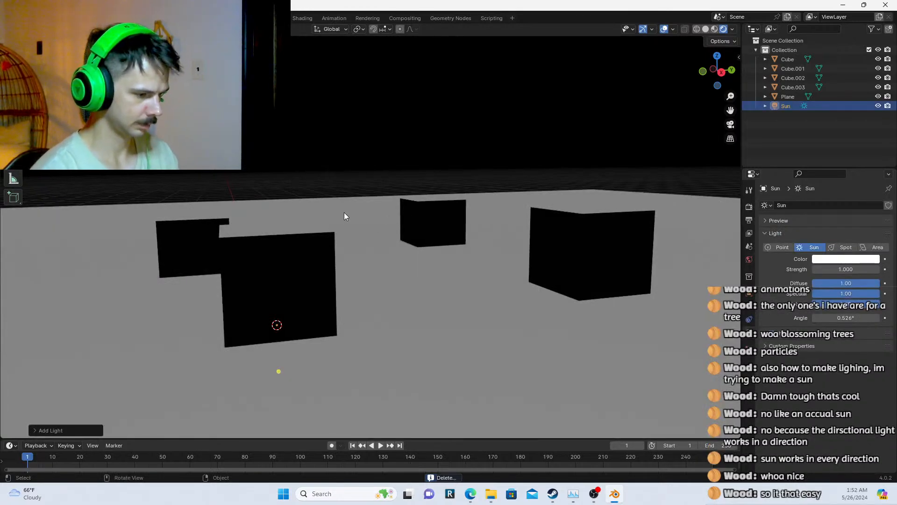
Raise the sun light above the cubes and rotate it so all their shadows fall in one direction across the plane
key(g)
click(435, 326)
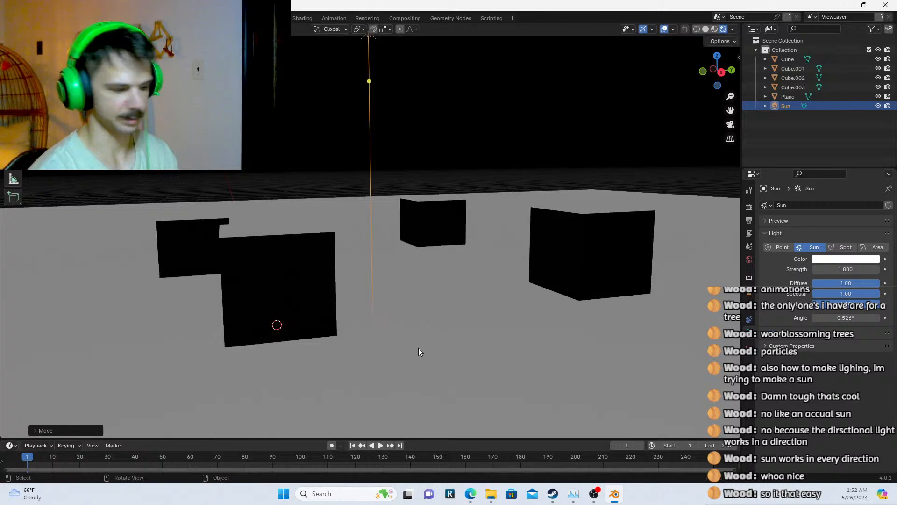
key(r)
click(174, 207)
scroll(194, 213, down, 2)
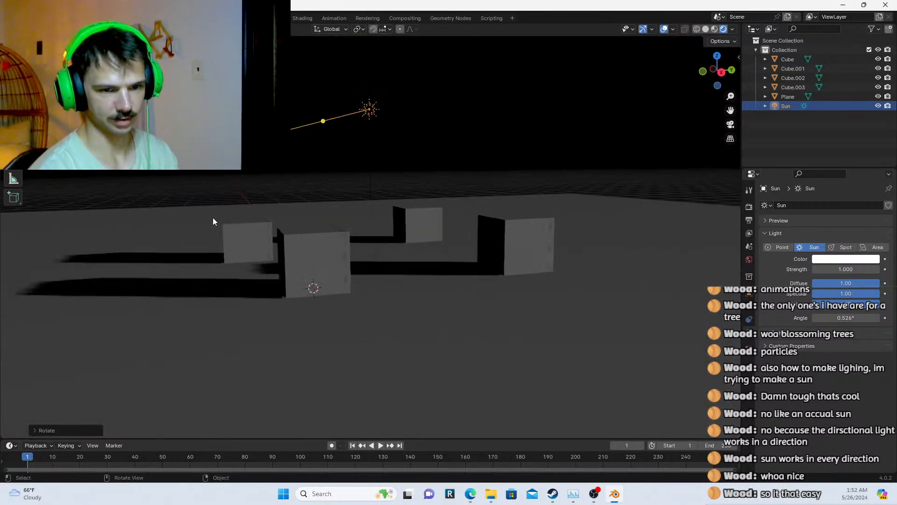
scroll(212, 217, up, 1)
key(r)
click(248, 235)
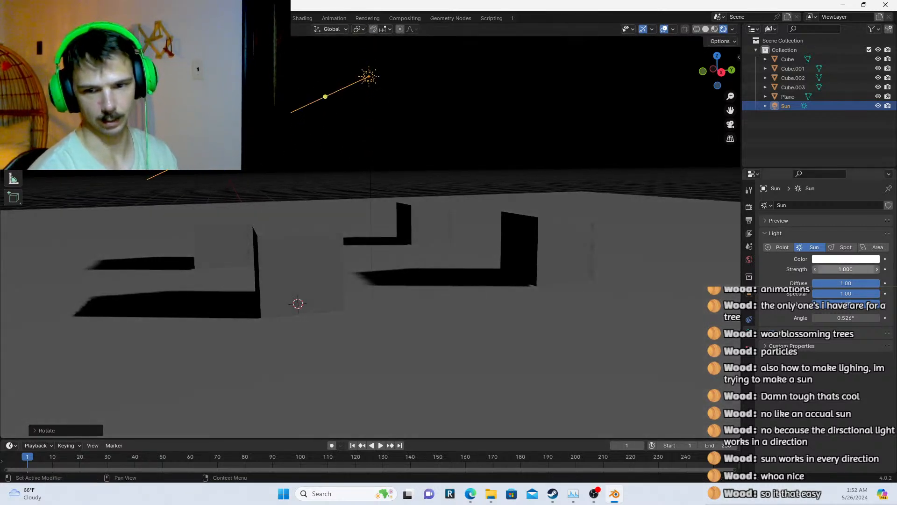
Set the sun light's strength to 0.2
click(837, 269)
text(0.2)
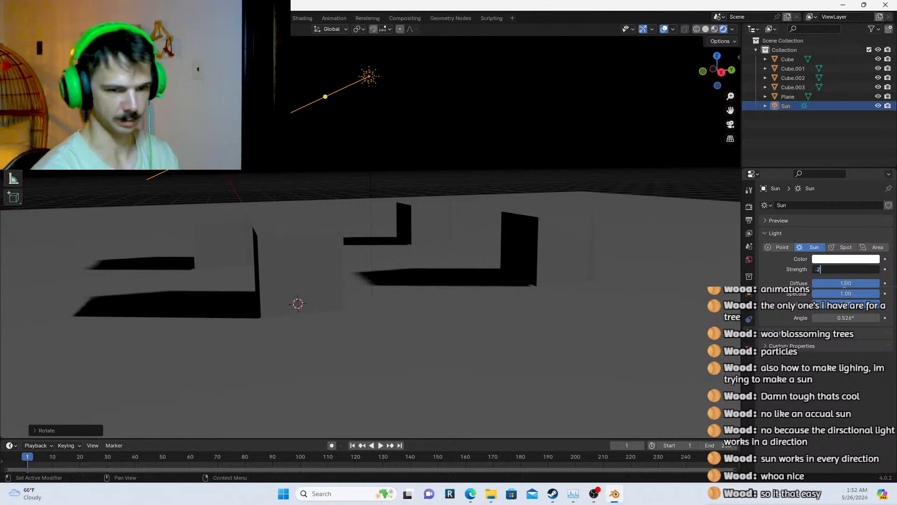
key(Return)
middle_drag(565, 147, 431, 177)
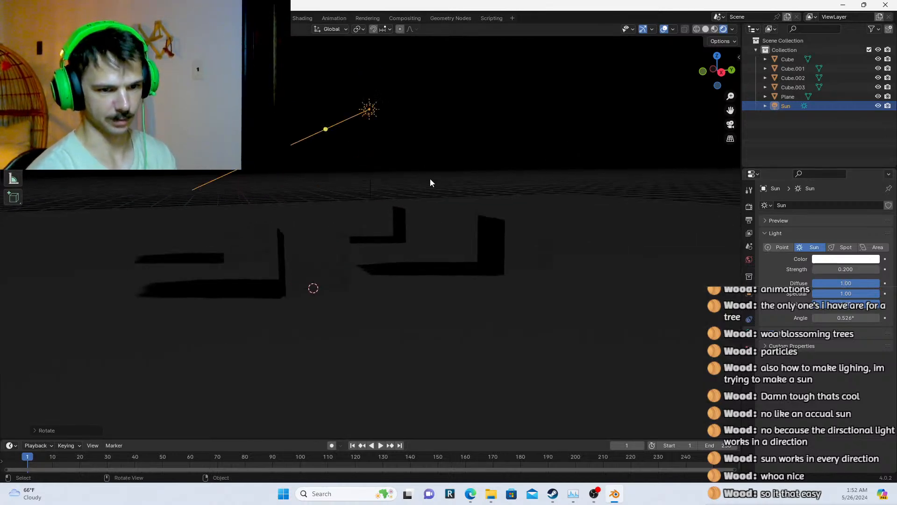
Add a second sun light and lower its strength to 0.020
key(shift+a)
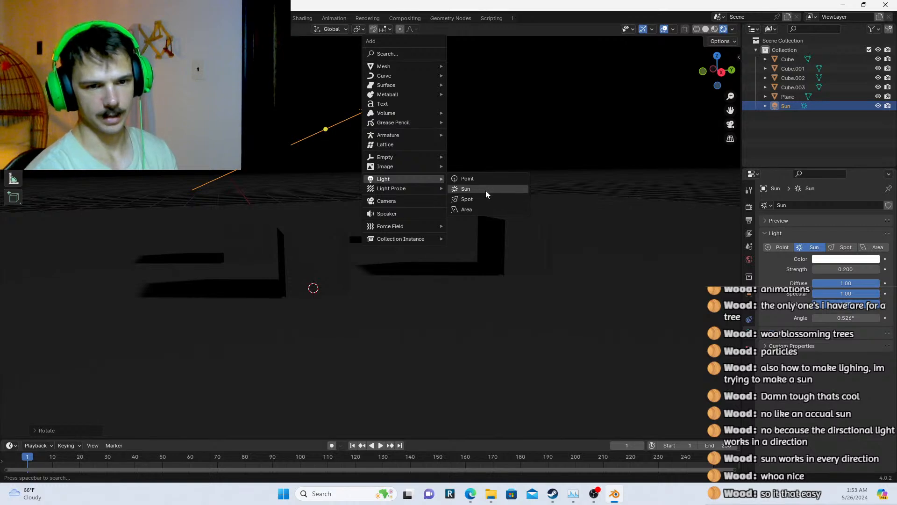
click(473, 187)
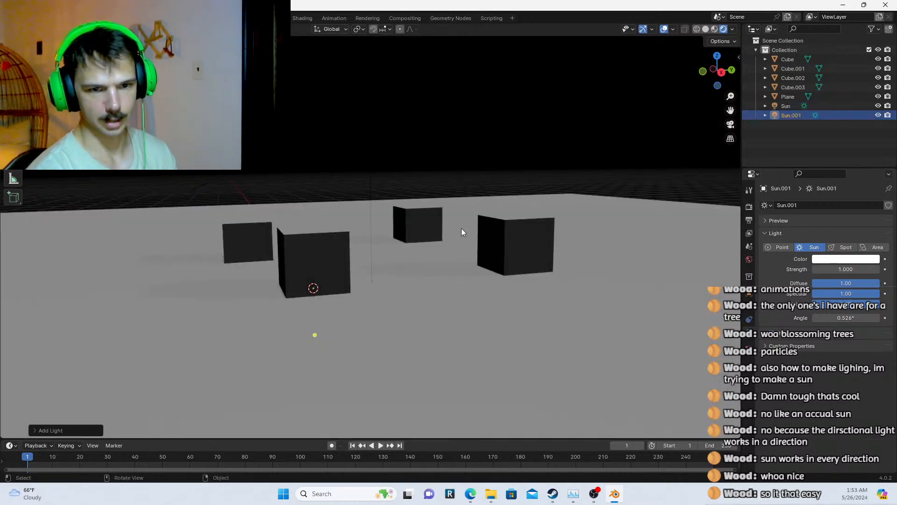
middle_drag(464, 260, 514, 202)
drag(845, 270, 800, 269)
key(r)
key(z)
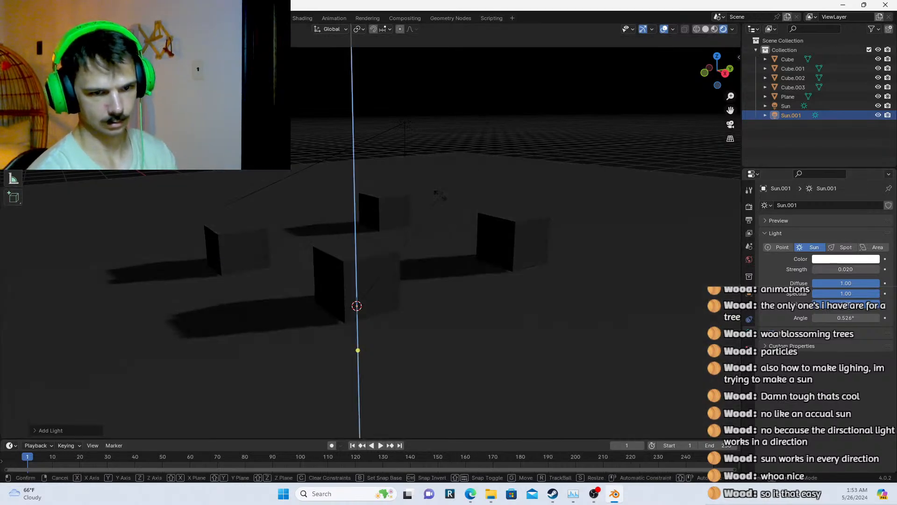
key(Escape)
key(r)
key(z)
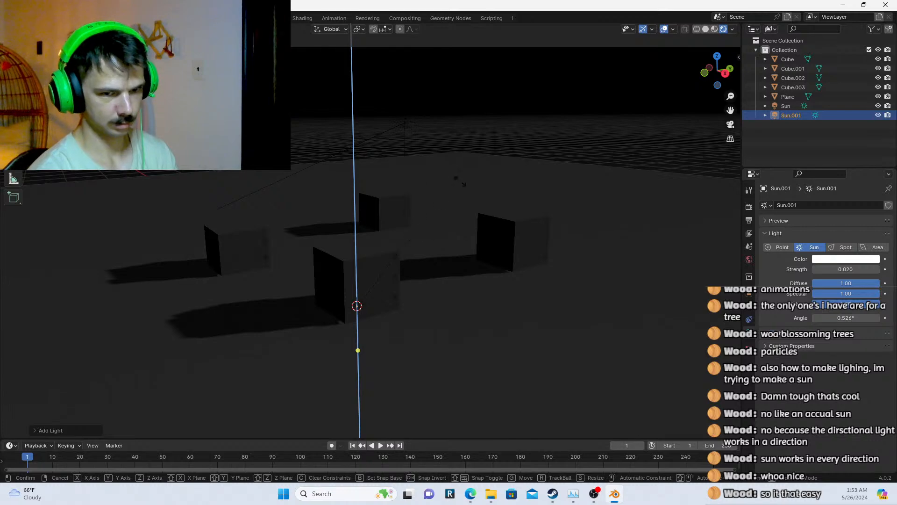
key(Escape)
click(405, 122)
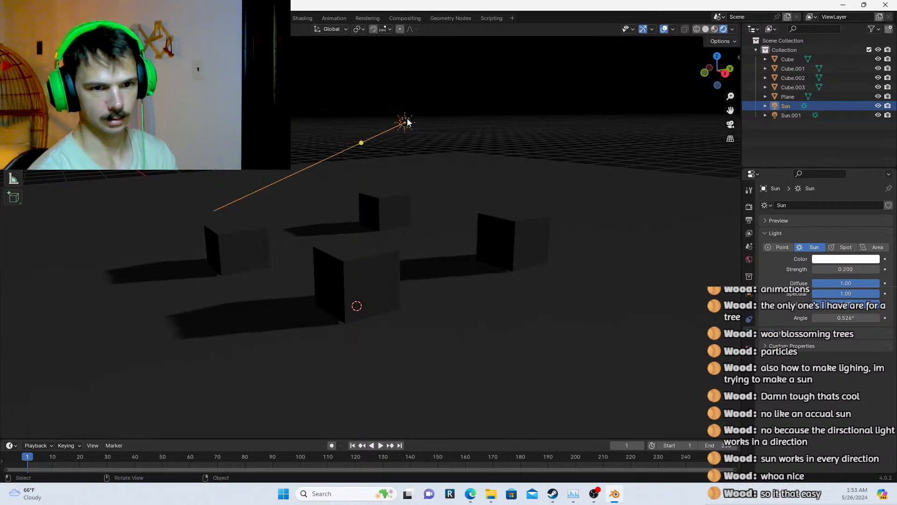
click(790, 115)
key(r)
key(z)
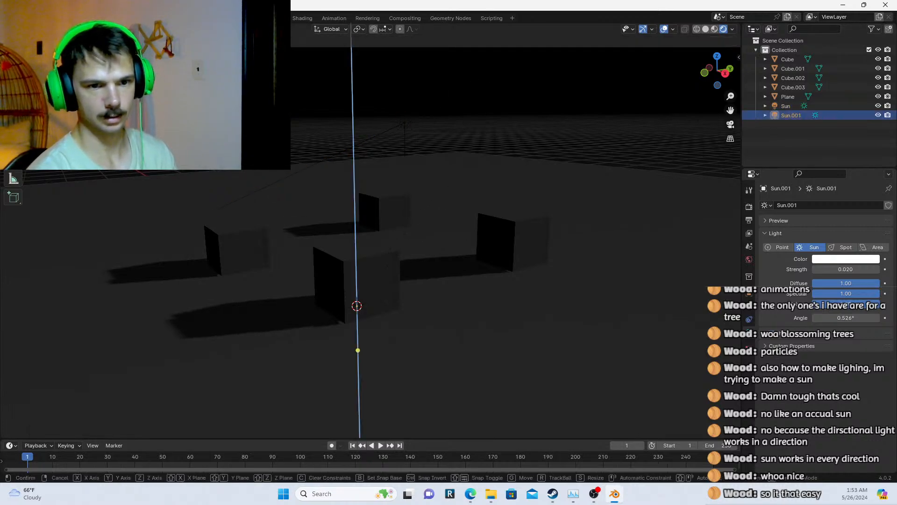
right_click(487, 125)
Move the second sun light up beside the first, tilt it toward the cubes and turn it about the Z axis
key(g)
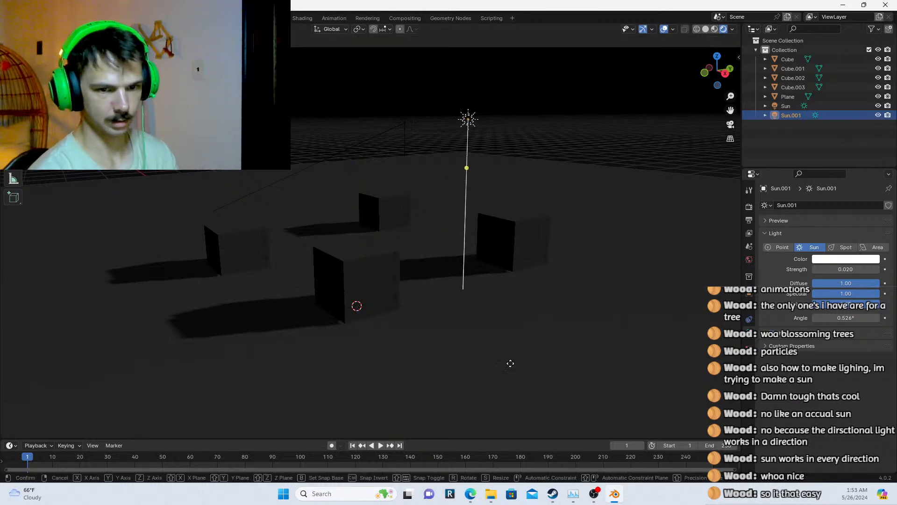
click(496, 351)
key(r)
click(177, 356)
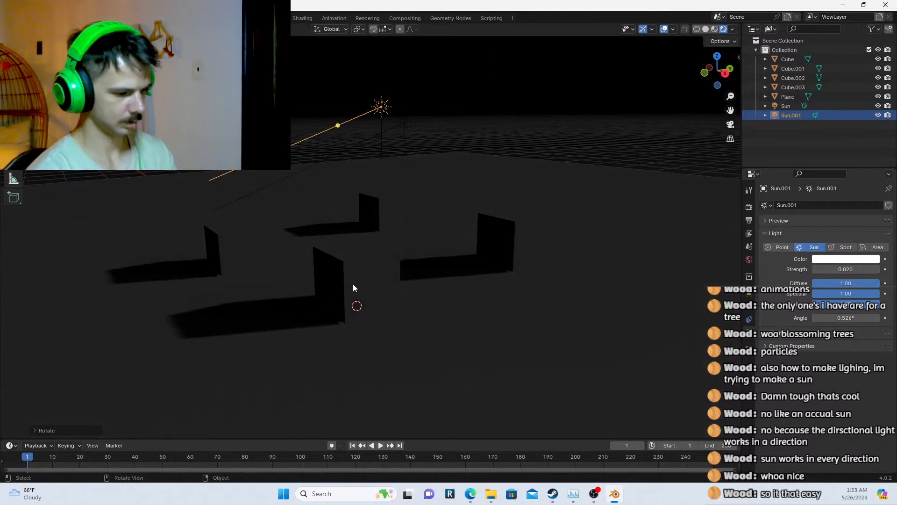
key(r)
key(z)
click(463, 220)
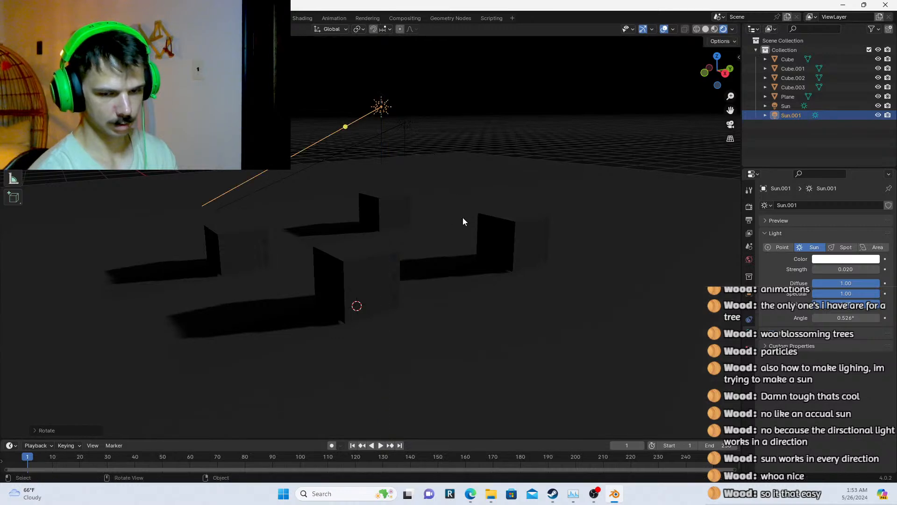
scroll(463, 218, down, 5)
middle_drag(406, 247, 320, 260)
scroll(320, 260, up, 5)
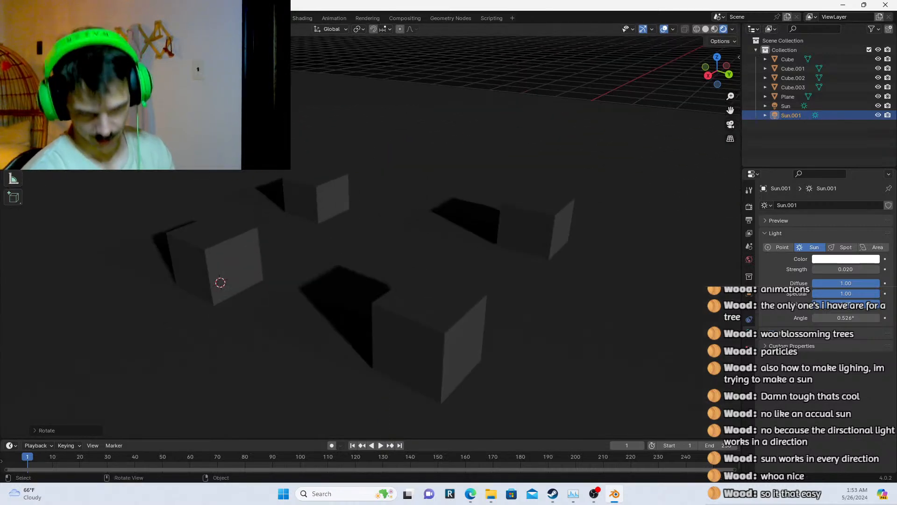
Undo the second sun light and the first sun's strength, rotation and position changes
key(ctrl+z)
key(ctrl+z)
key(ctrl+z)
key(ctrl+z)
key(ctrl+z)
key(ctrl+z)
key(ctrl+z)
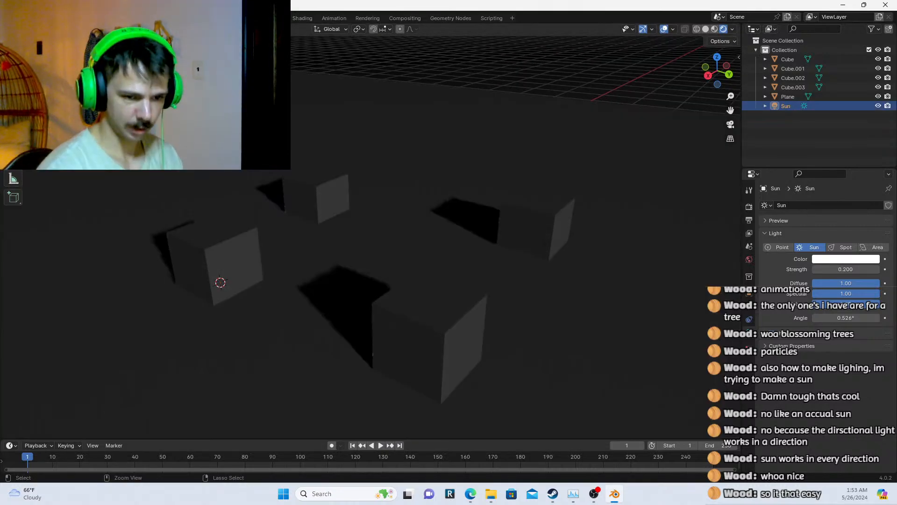
key(ctrl+z)
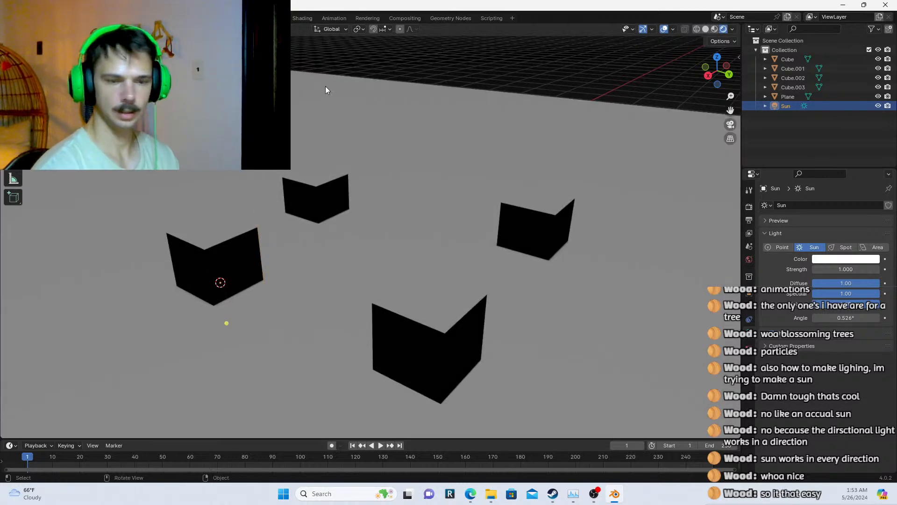
Add an area light, move it above the cubes and delete the sun light
key(shift+a)
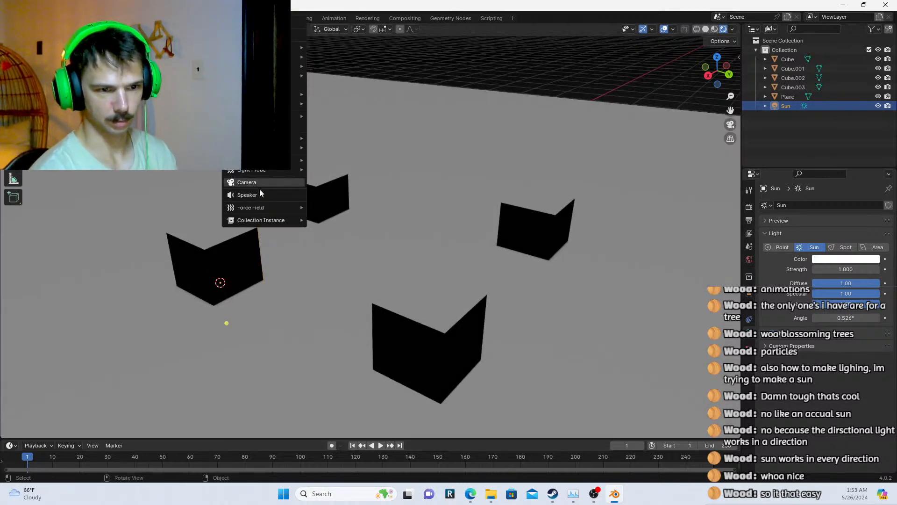
mouse_move(290, 160)
click(325, 189)
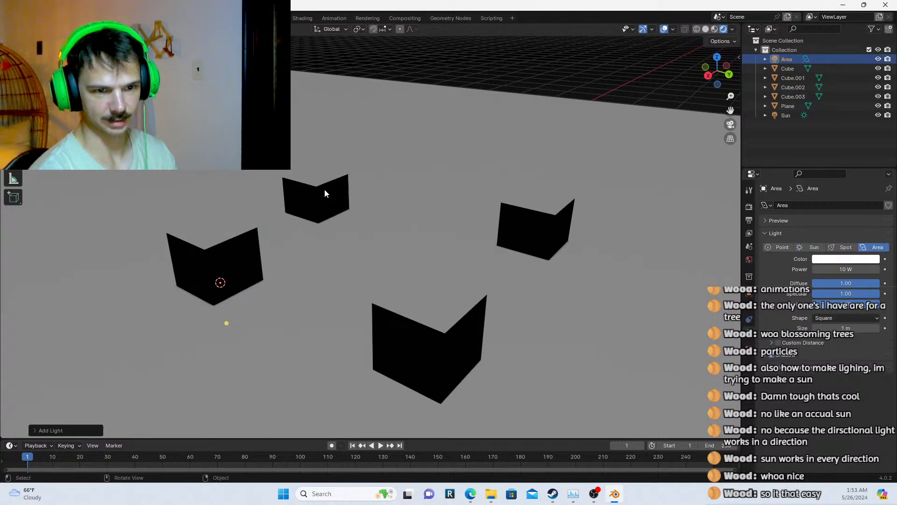
key(g)
click(544, 29)
scroll(444, 121, down, 2)
middle_drag(444, 120, 497, 103)
click(787, 116)
key(Delete)
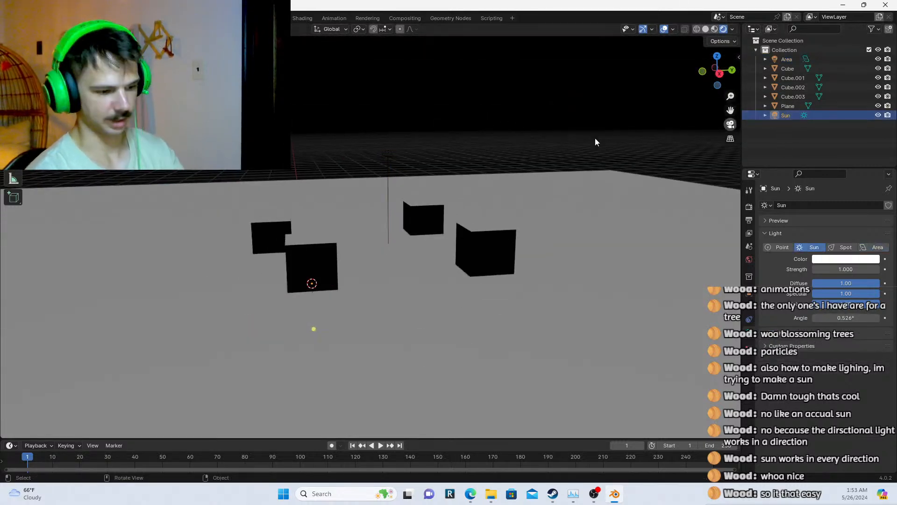
Rotate the area light so it shines at a low angle across the cubes
click(400, 121)
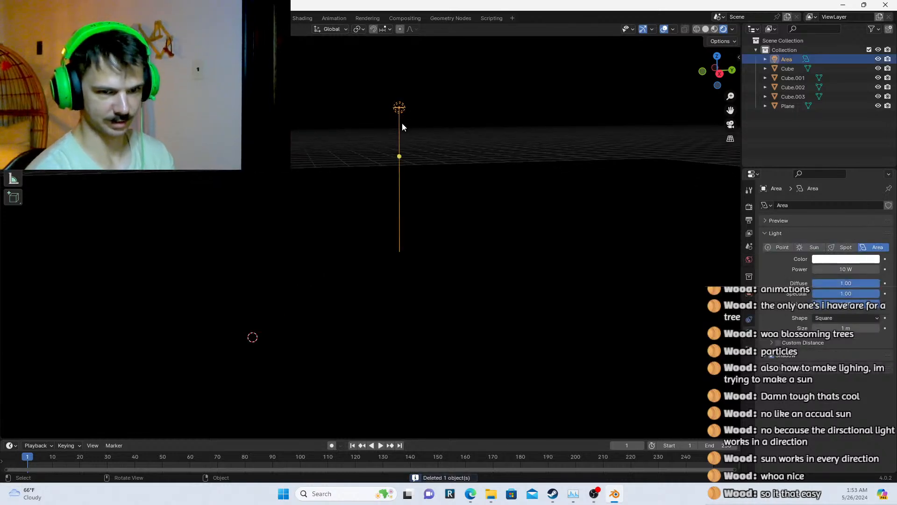
key(r)
click(486, 257)
Set the area light's power to 7000 W and move it back along its direction to light all four cubes
click(831, 269)
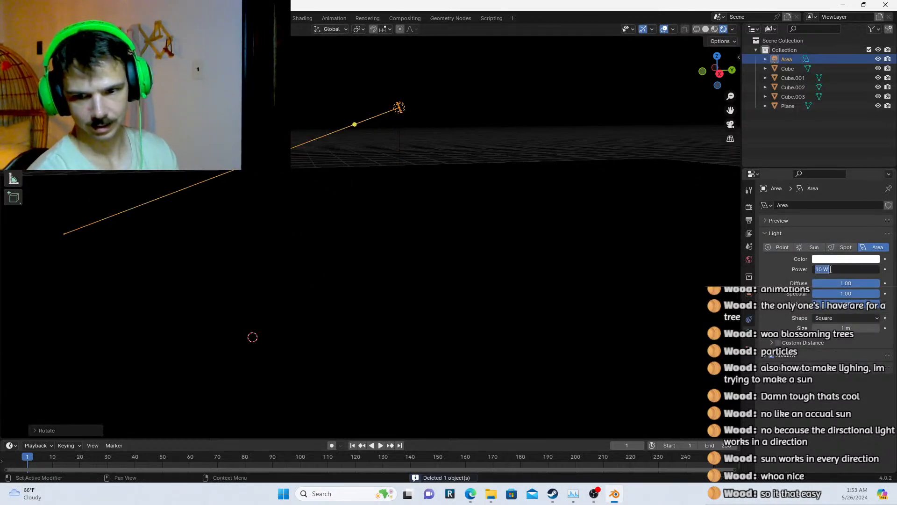
text(70)
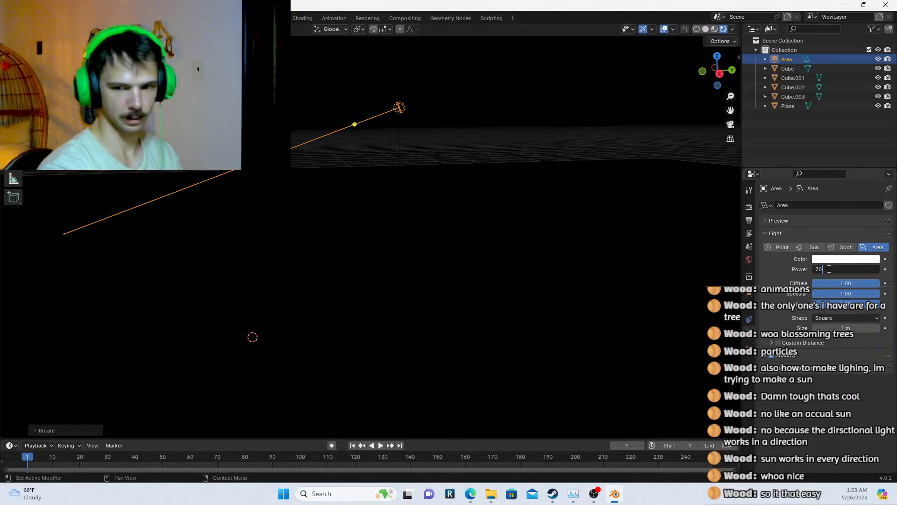
text(00)
key(Return)
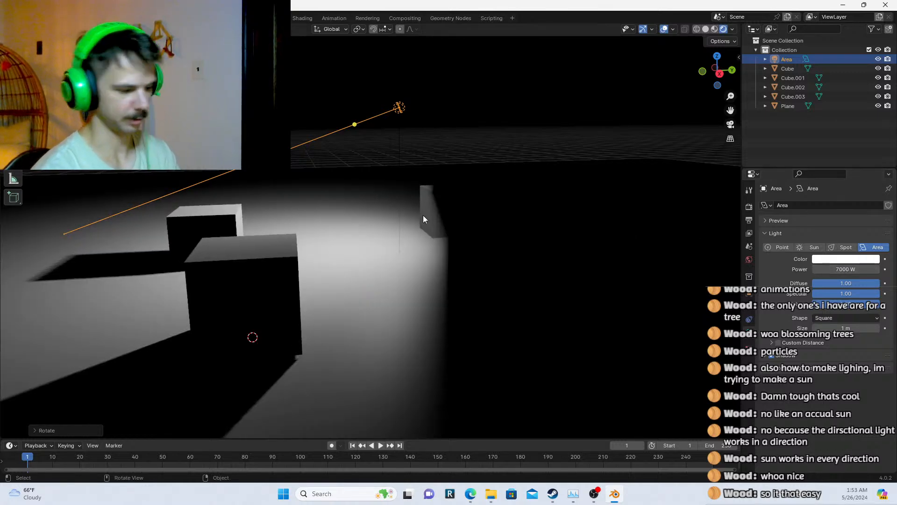
key(g)
click(602, 192)
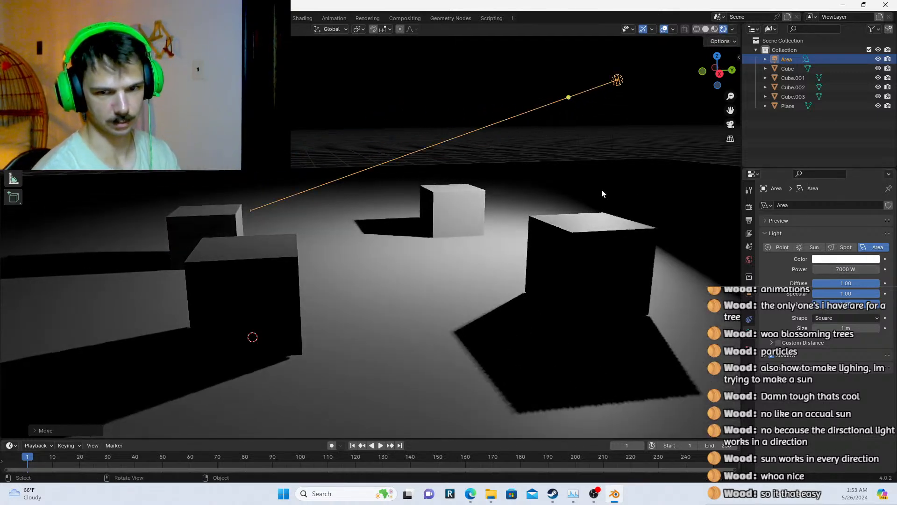
Switch the scene's render engine to Cycles
click(750, 189)
click(749, 206)
click(849, 205)
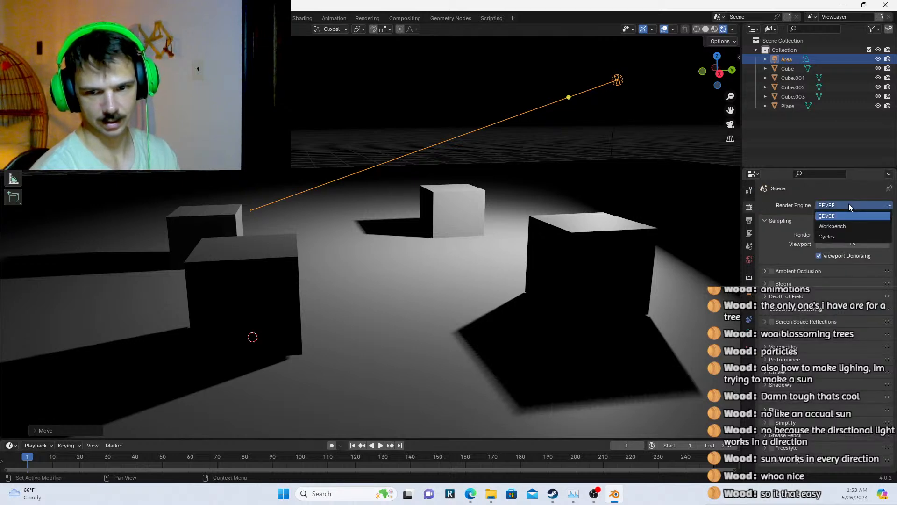
click(823, 237)
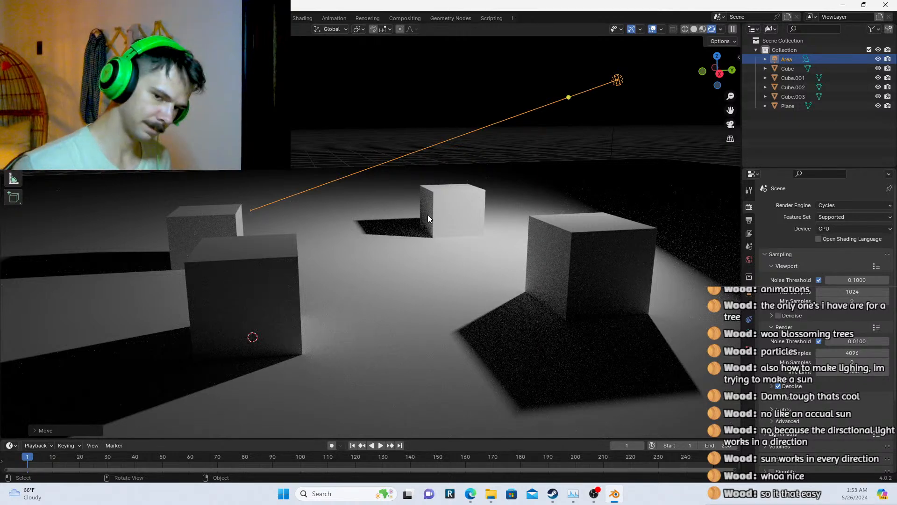
Switch the scene's render engine back to EEVEE
click(871, 206)
click(846, 219)
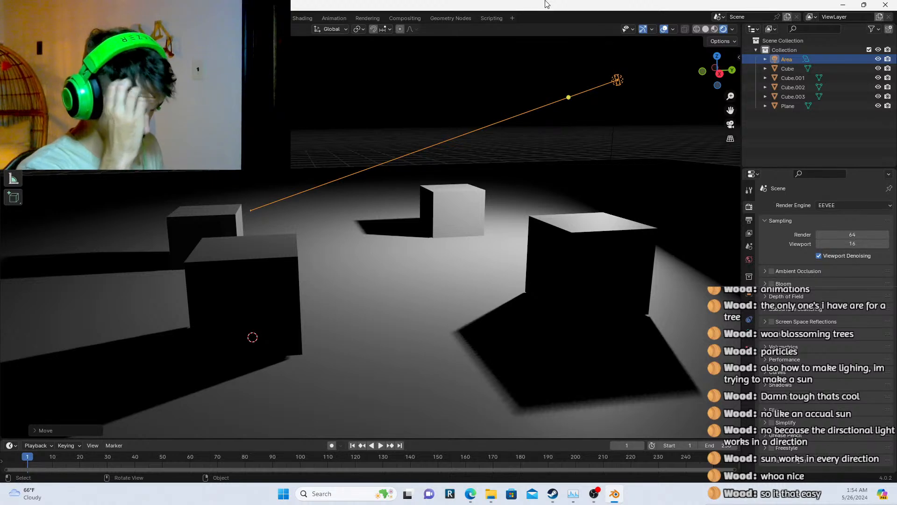
click(886, 5)
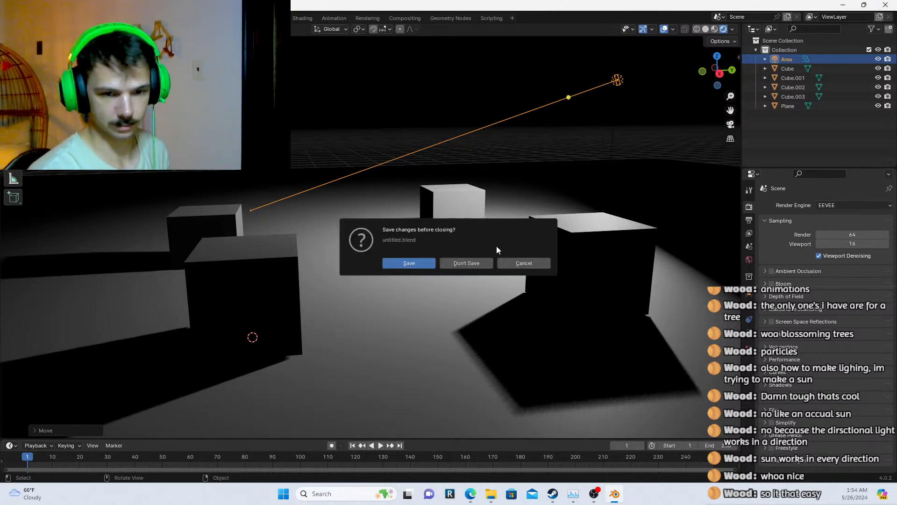
click(524, 263)
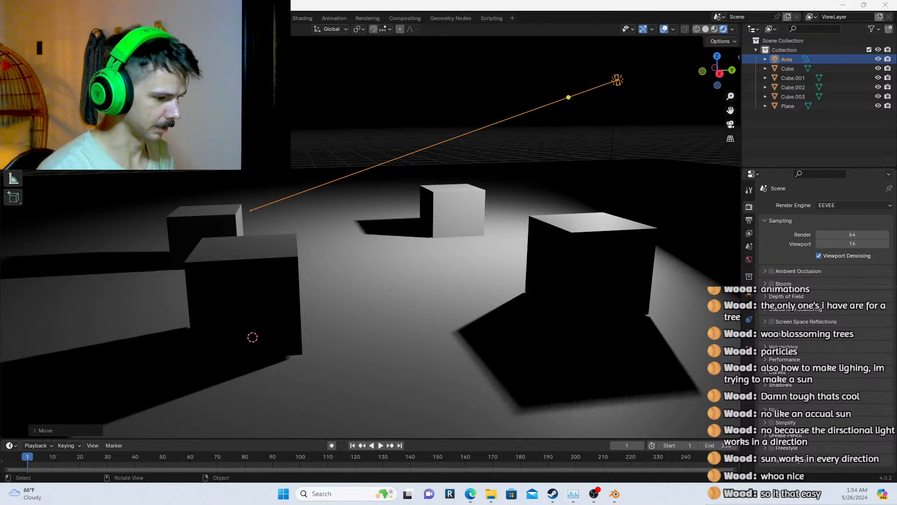
key(super+d)
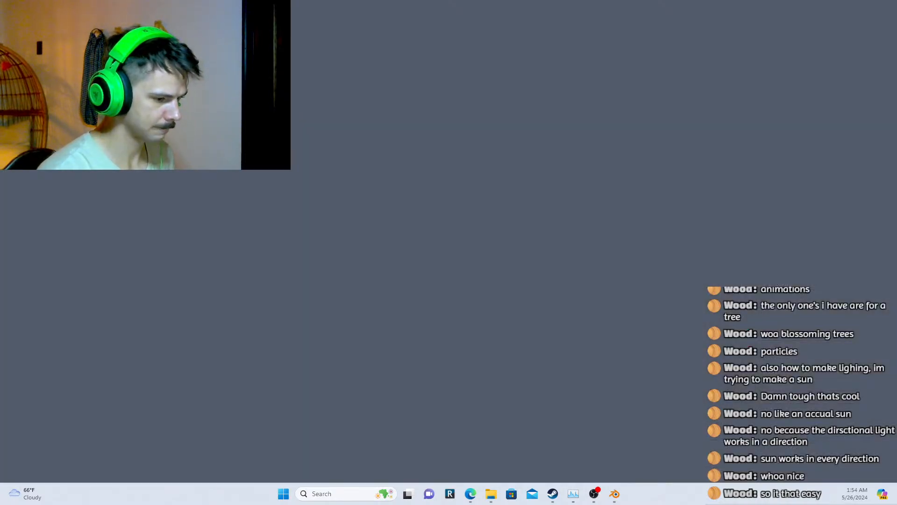
key(super+d)
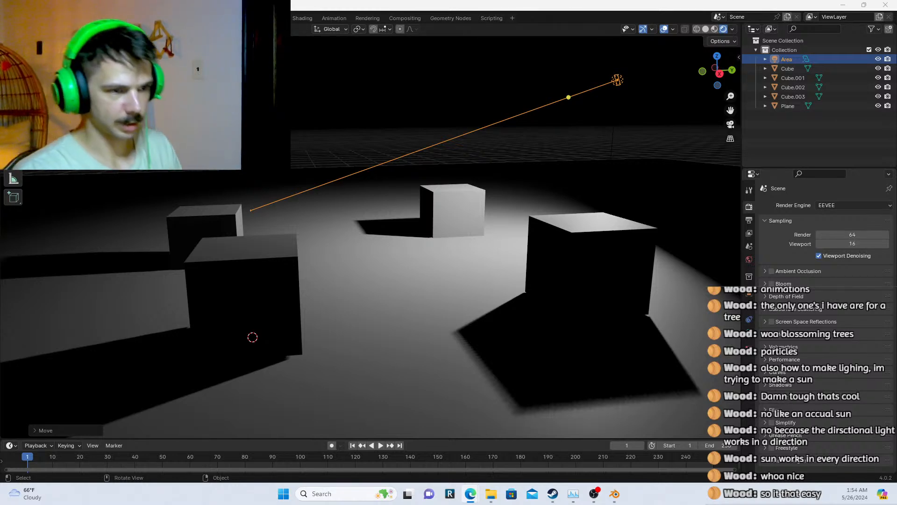
Start a new default scene, discarding the unsaved lighting scene
click(22, 17)
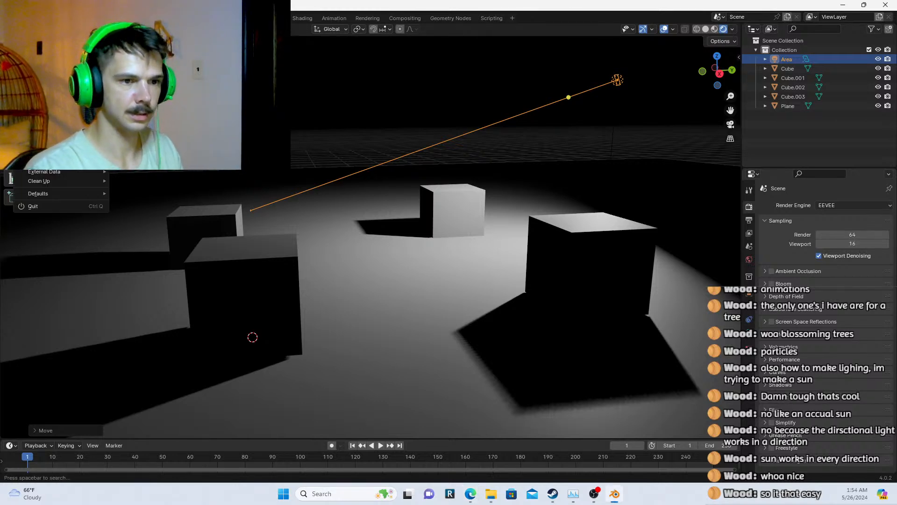
click(33, 206)
click(467, 263)
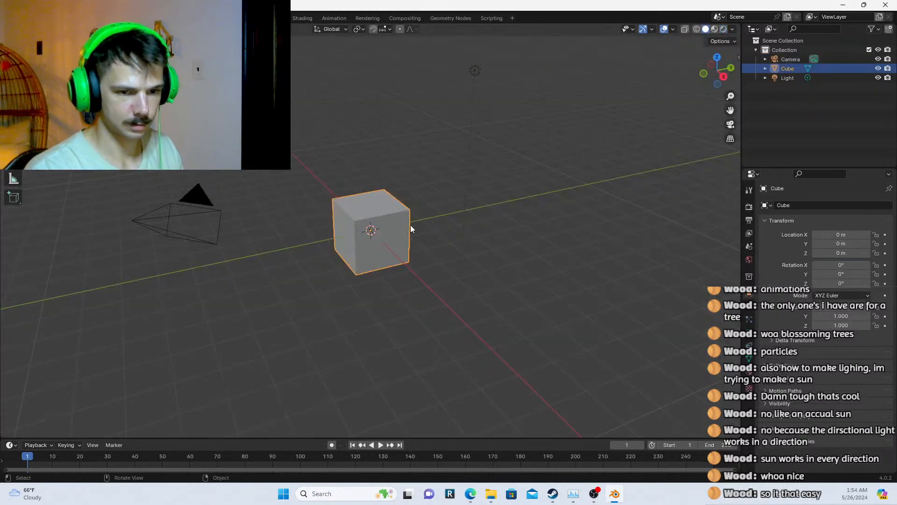
Scale the default cube up uniformly to about 1.7
middle_drag(410, 220, 417, 202)
scroll(416, 196, up, 4)
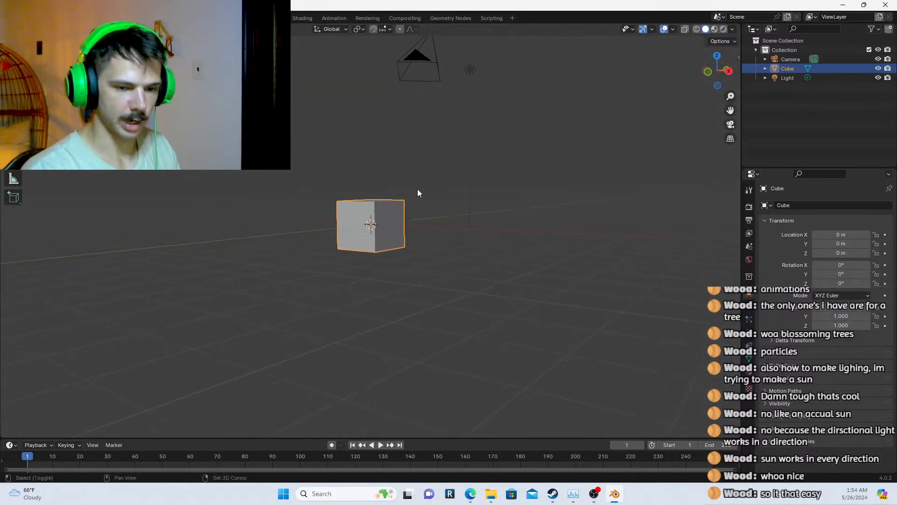
key(s)
click(429, 204)
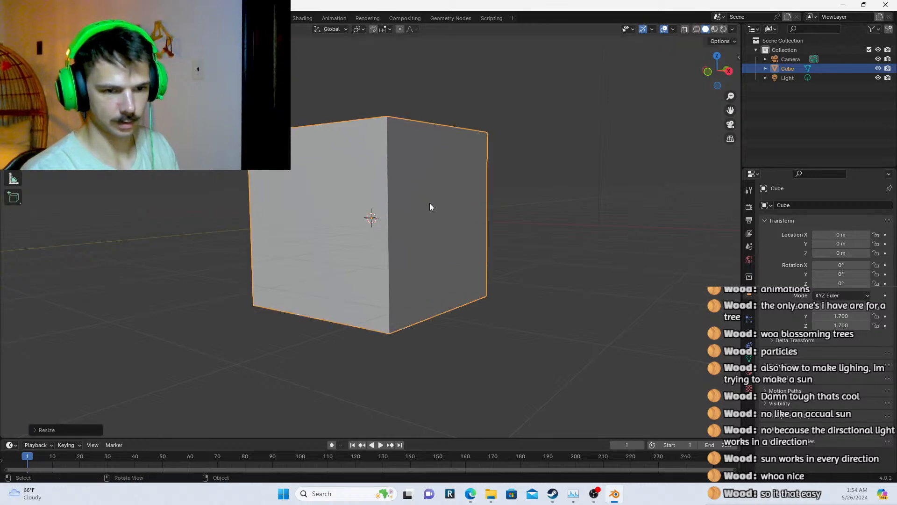
Move the cube to about X -6.4 m, raise it to about Z 2.3 m and stretch it vertically to a Z scale of about 2.48
scroll(456, 226, down, 4)
middle_drag(456, 226, 439, 202)
key(g)
key(s)
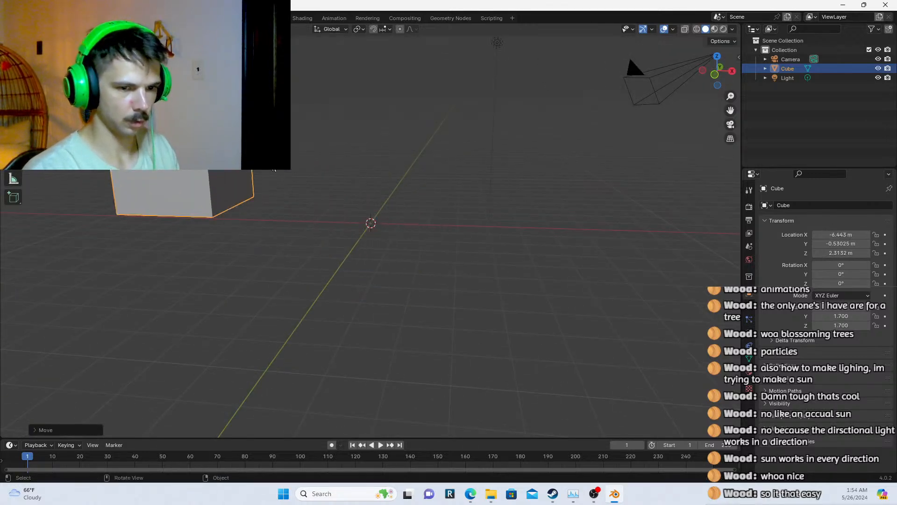
key(z)
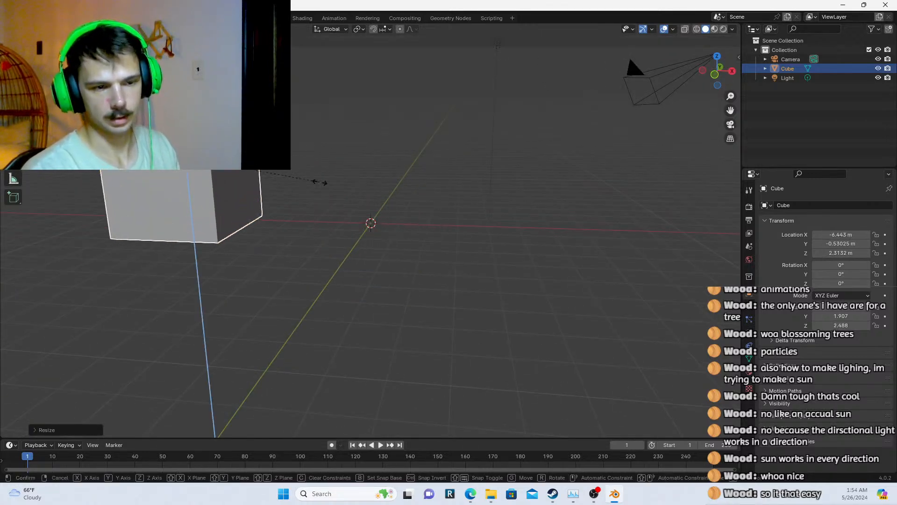
key(z)
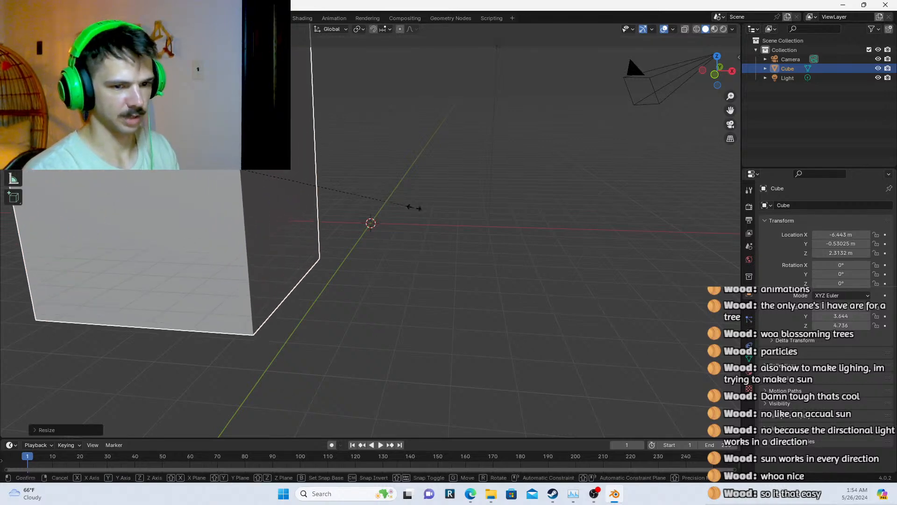
click(408, 216)
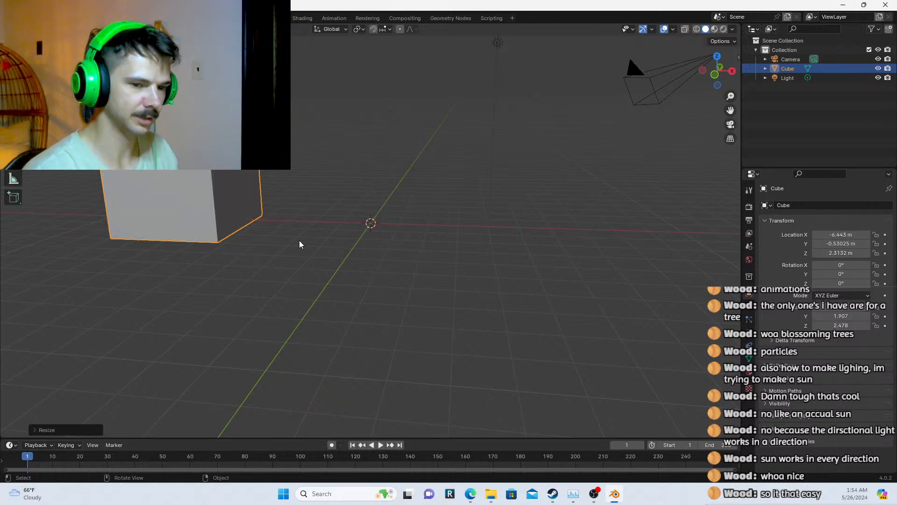
Add a cylinder at the origin, flatten it along Z and shrink it to a tiny disc with a Y scale of about 0.12
key(shift+a)
mouse_move(304, 127)
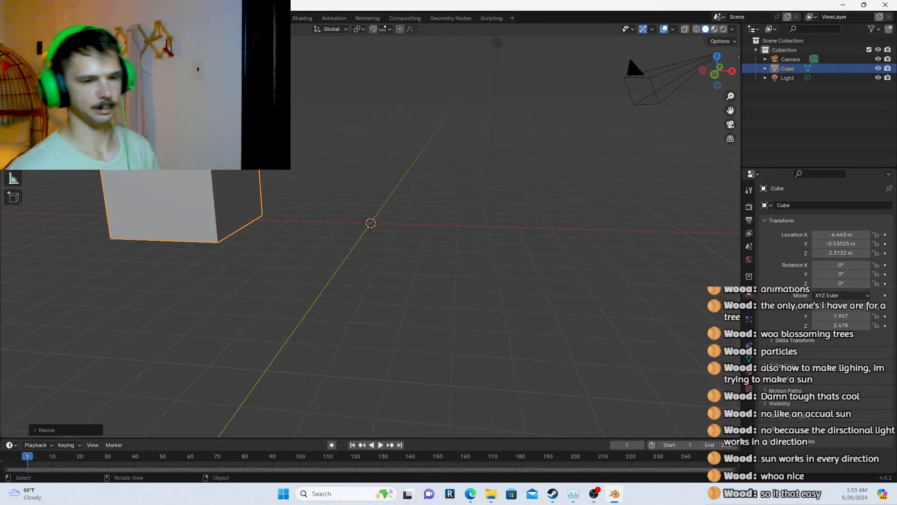
click(406, 230)
key(shift+a)
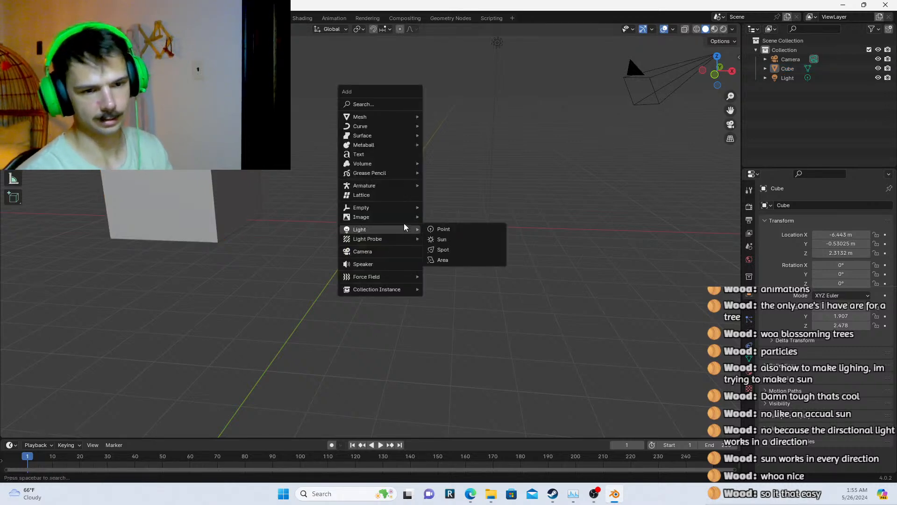
mouse_move(407, 117)
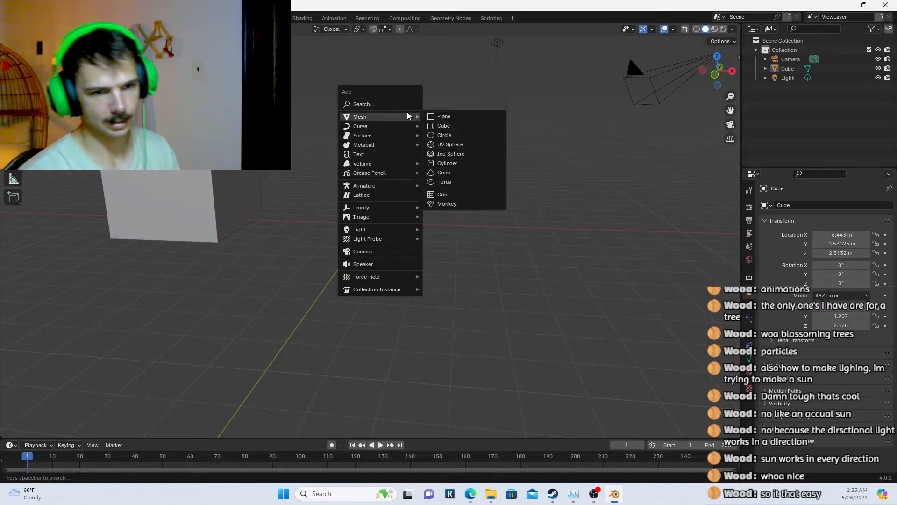
click(464, 163)
key(s)
key(z)
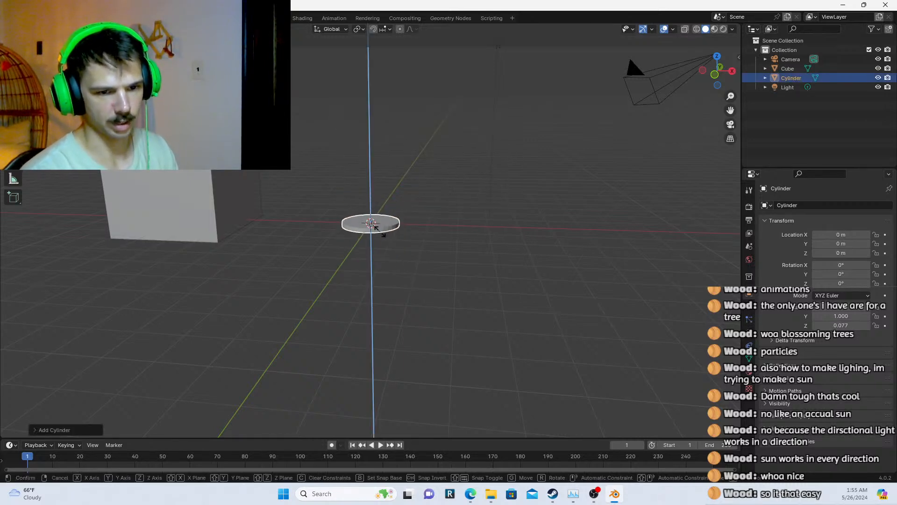
click(357, 232)
key(s)
click(395, 216)
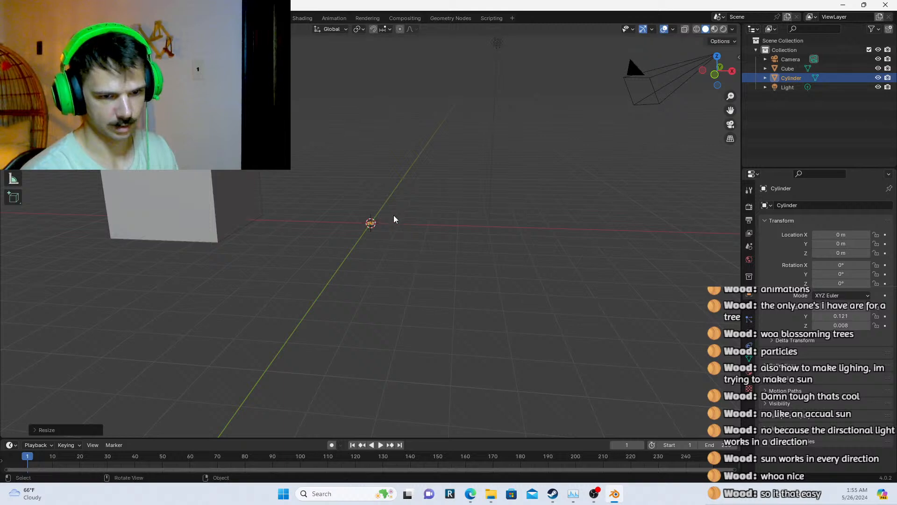
click(395, 217)
Enlarge the cube to a Y scale of about 11.5, move it to about X -31 m and squash it along Z
middle_drag(395, 216, 198, 181)
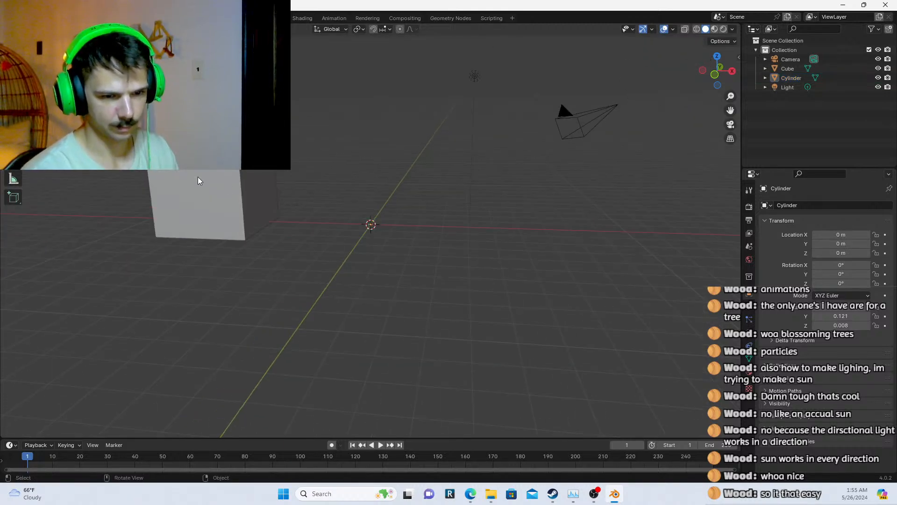
click(198, 180)
key(s)
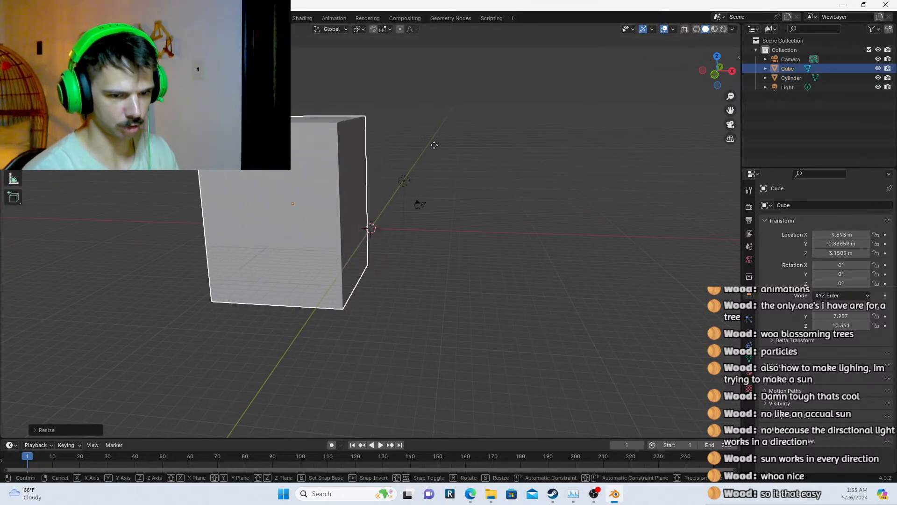
key(z)
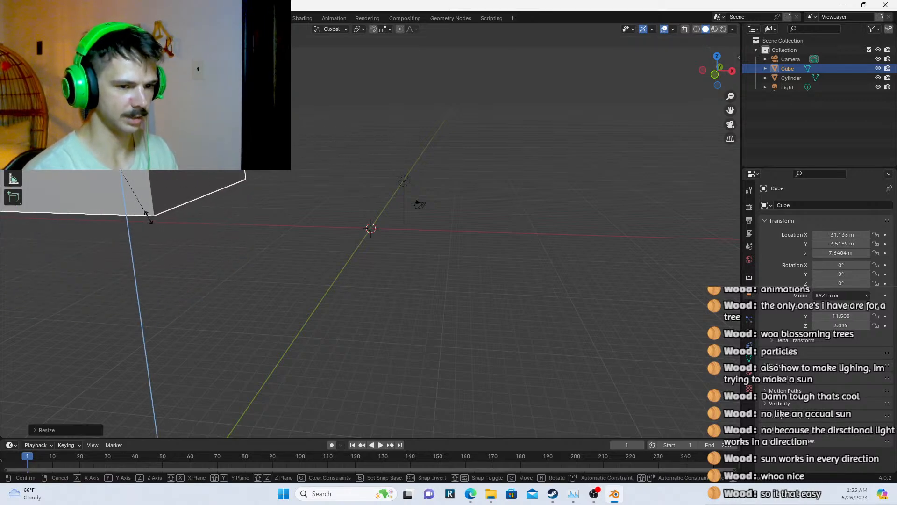
click(127, 183)
Shrink the cube to a Y scale of about 3.75 and flatten it to a Z scale of about 0.2
key(s)
key(x)
key(y)
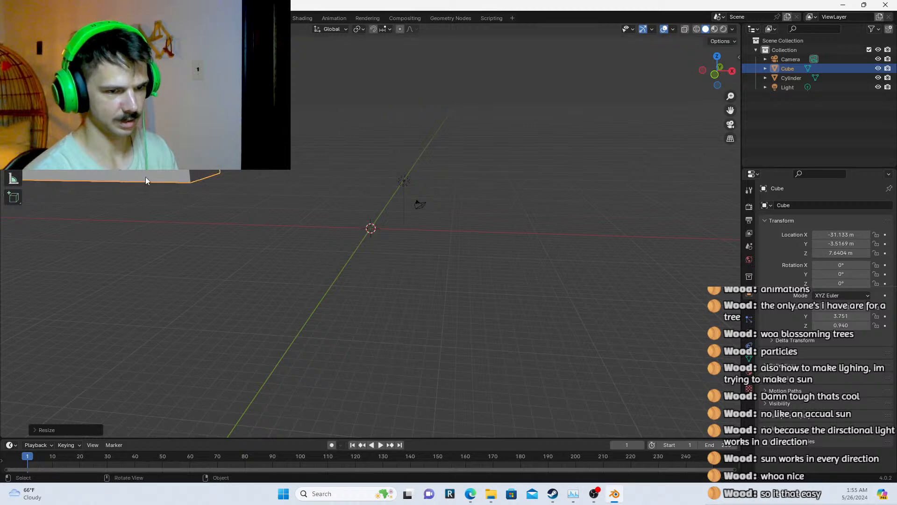
key(z)
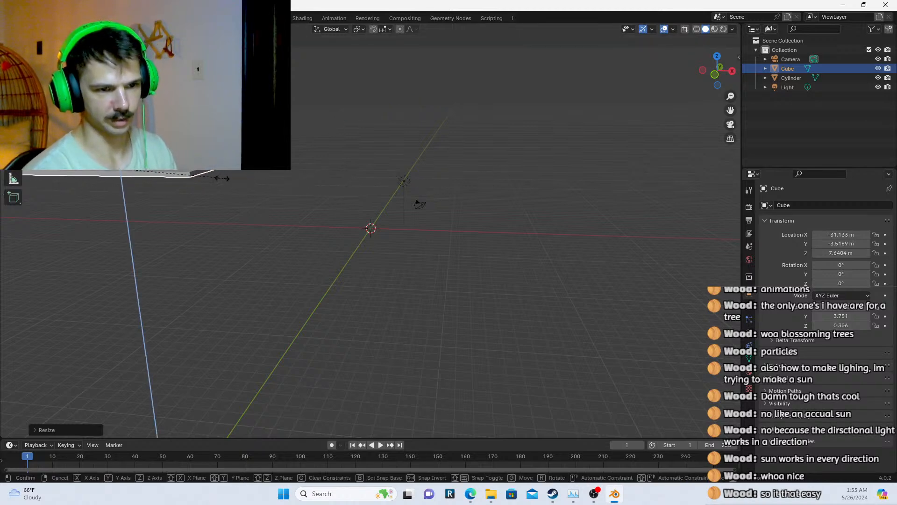
click(242, 180)
Stretch the flat slab along X into a long plank, shift it slightly and rotate it a few degrees
scroll(243, 180, down, 3)
middle_drag(242, 180, 281, 182)
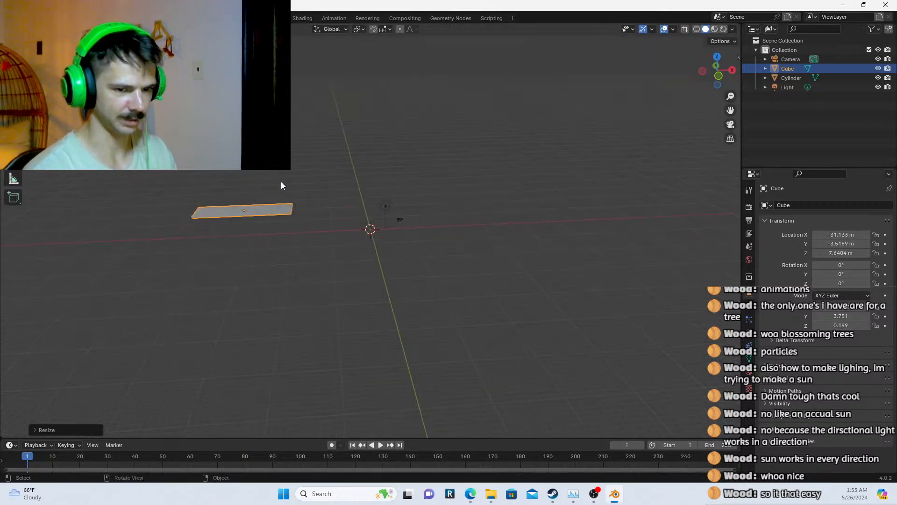
key(s)
key(x)
click(335, 170)
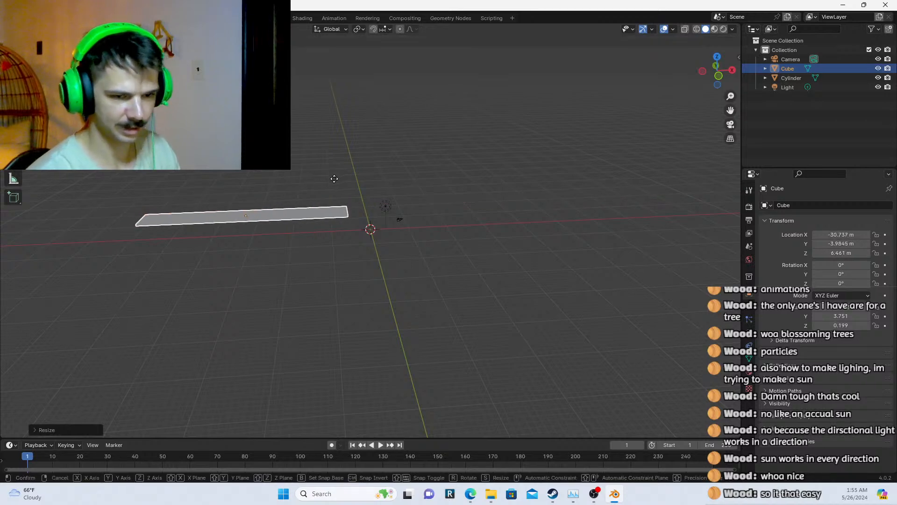
key(r)
click(413, 186)
middle_drag(413, 186, 361, 194)
Duplicate the plank beside the original and space the two planks apart, with the original at about Y -13 m
key(shift+d)
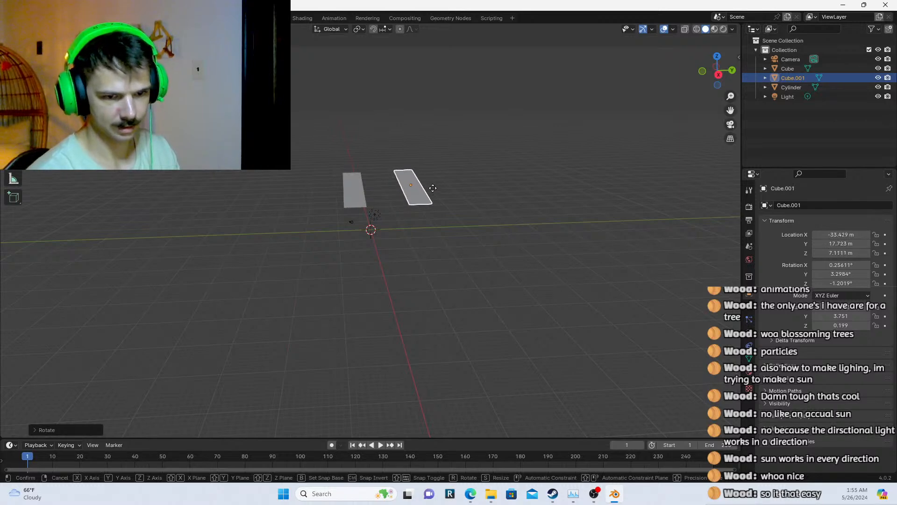
click(436, 188)
shift+click(363, 188)
scroll(405, 186, up, 2)
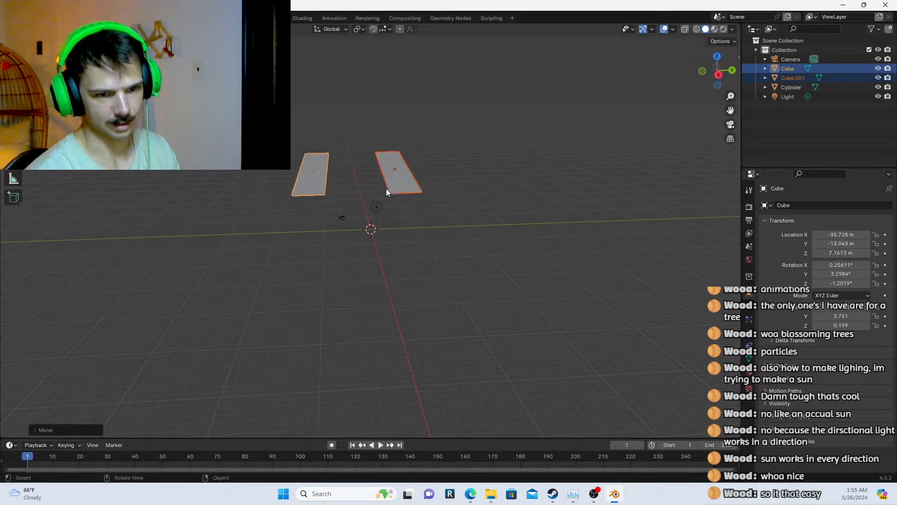
click(386, 189)
middle_drag(386, 189, 512, 206)
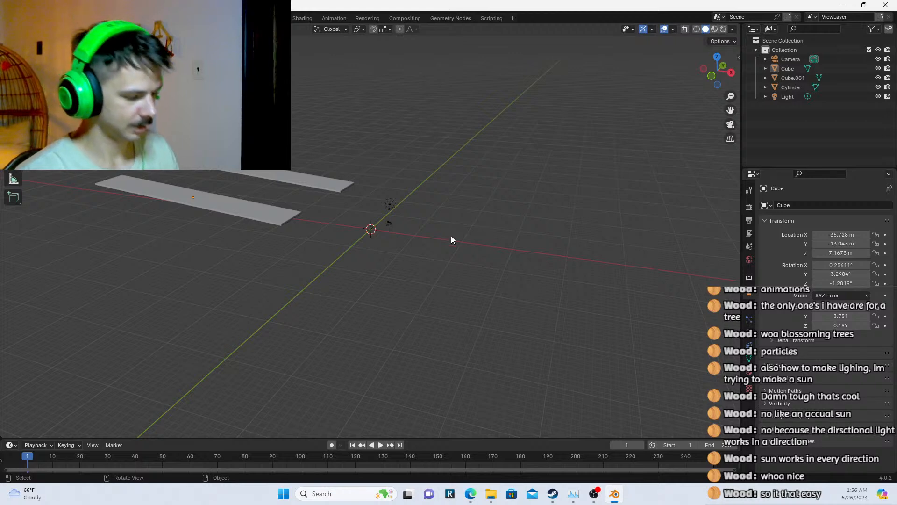
click(314, 183)
shift+click(237, 213)
middle_drag(406, 210, 372, 239)
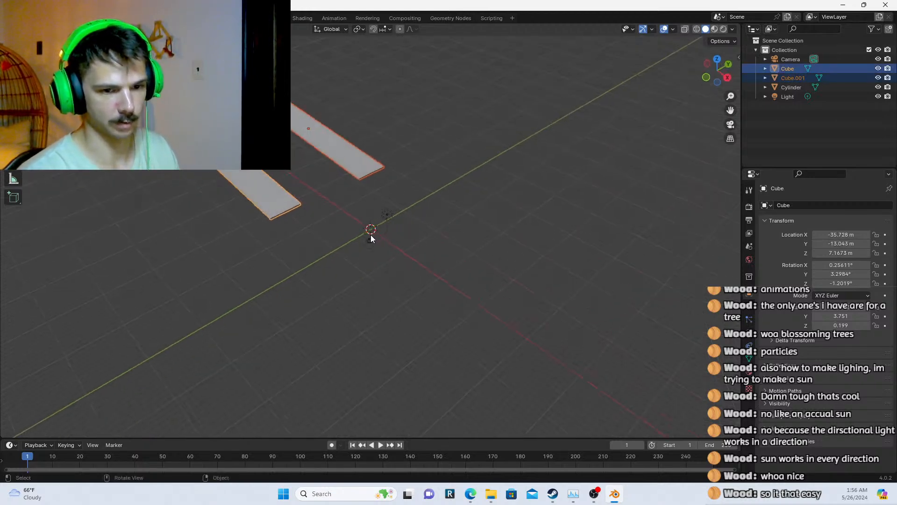
scroll(375, 252, up, 16)
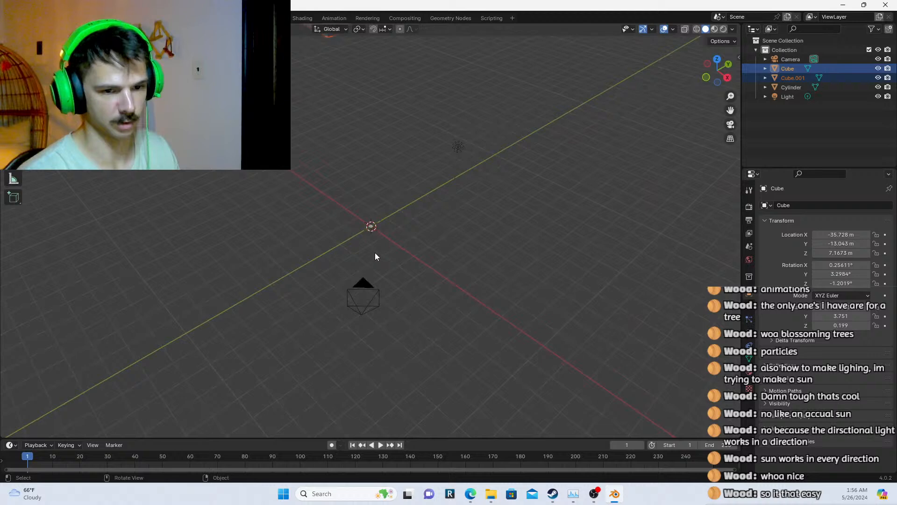
click(442, 184)
scroll(396, 142, down, 8)
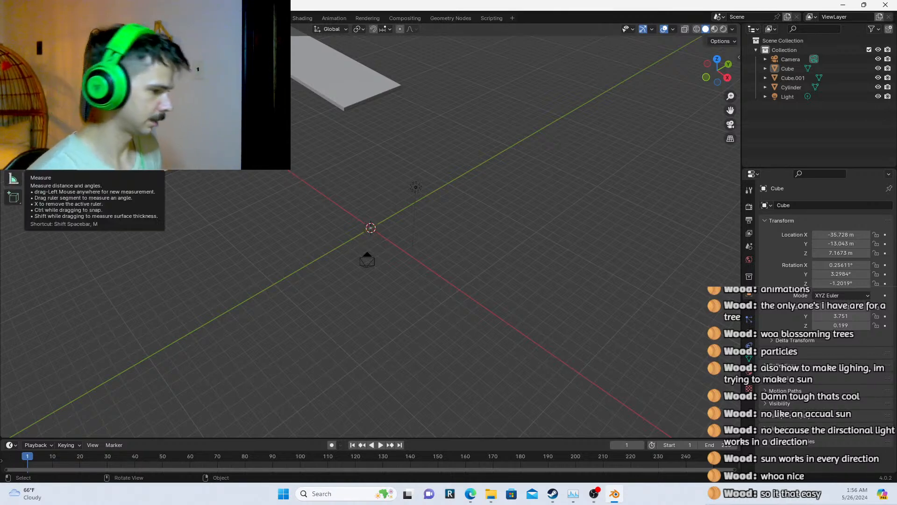
Start a new default scene without saving the plank scene and select the camera
key(alt+Tab)
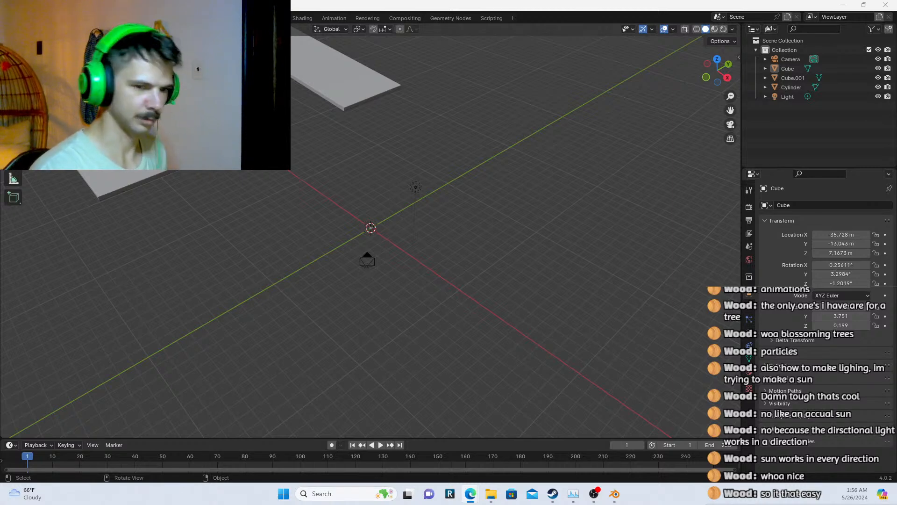
click(22, 18)
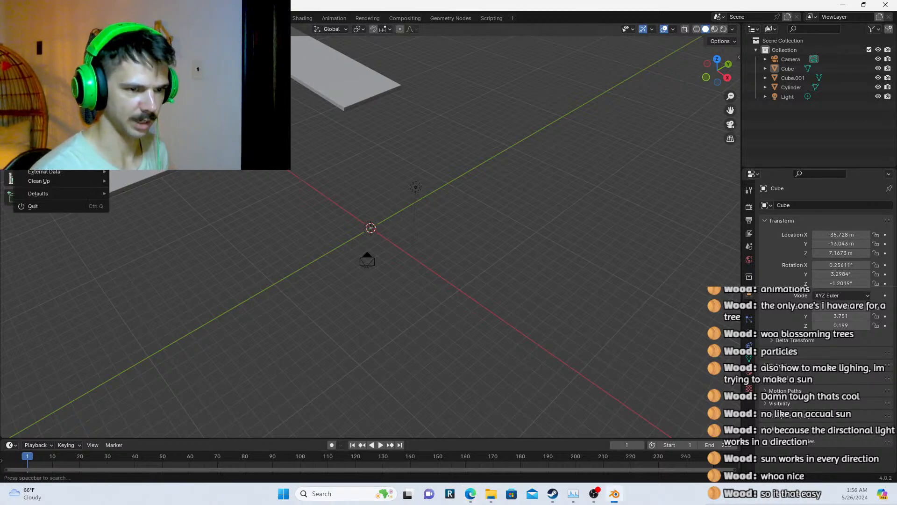
click(129, 29)
click(468, 263)
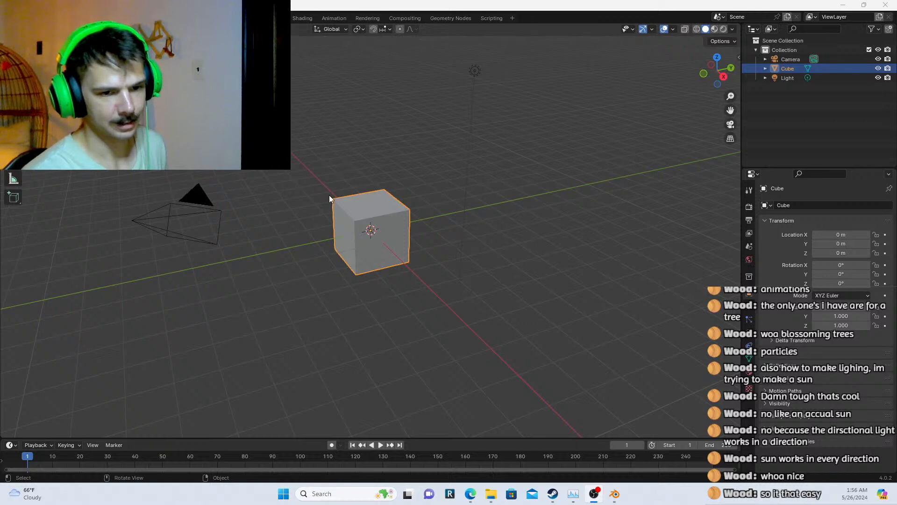
click(198, 203)
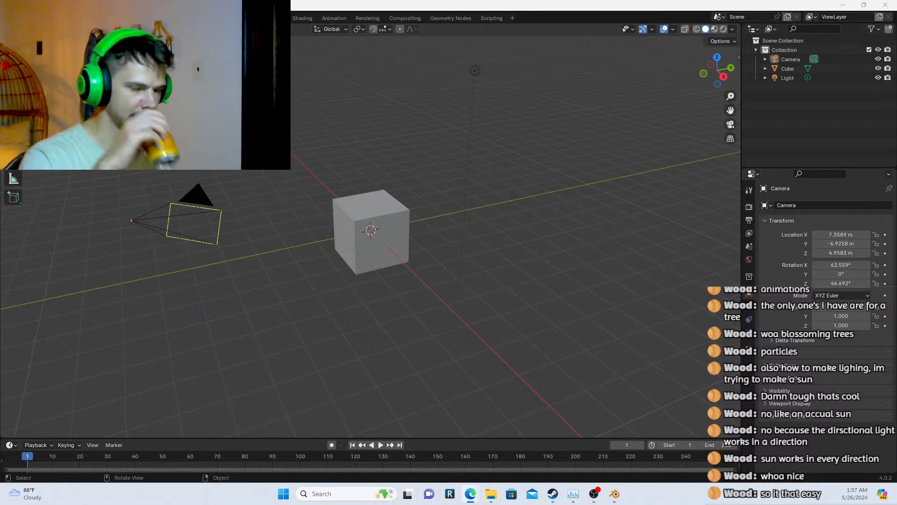
click(278, 235)
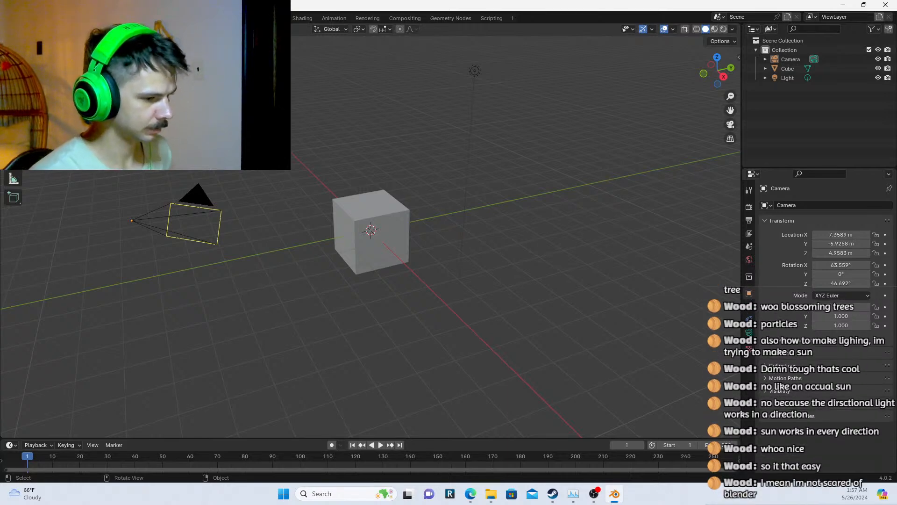
key(alt+Tab)
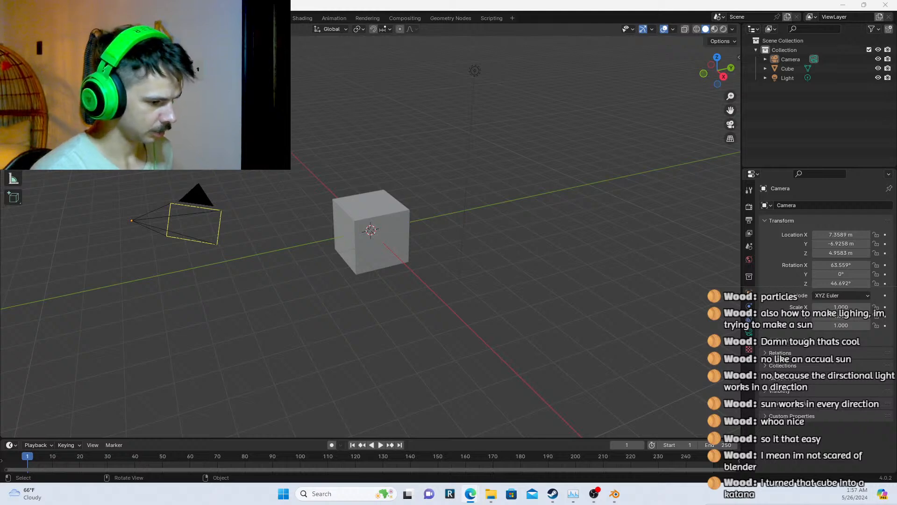
key(super+d)
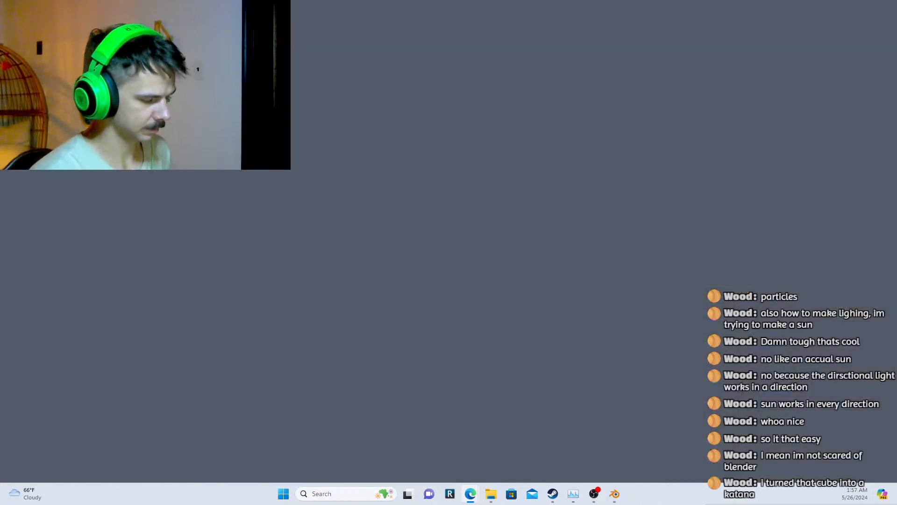
key(super+d)
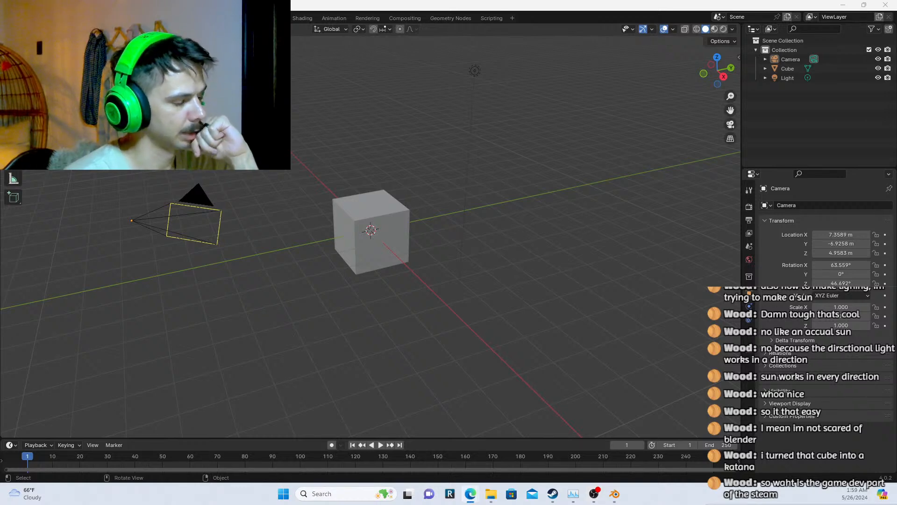
key(alt+Tab)
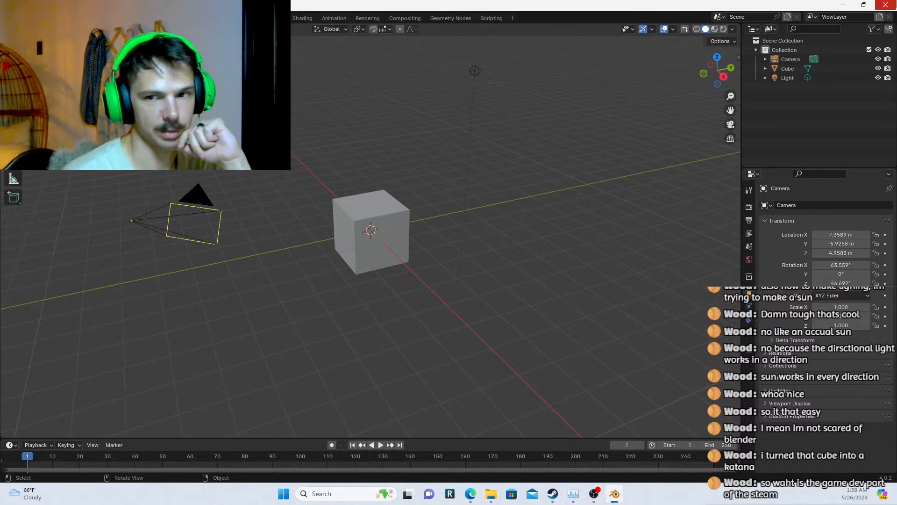
Close the default scene's window, open the lighthouse game and maximize its window
click(885, 5)
click(448, 264)
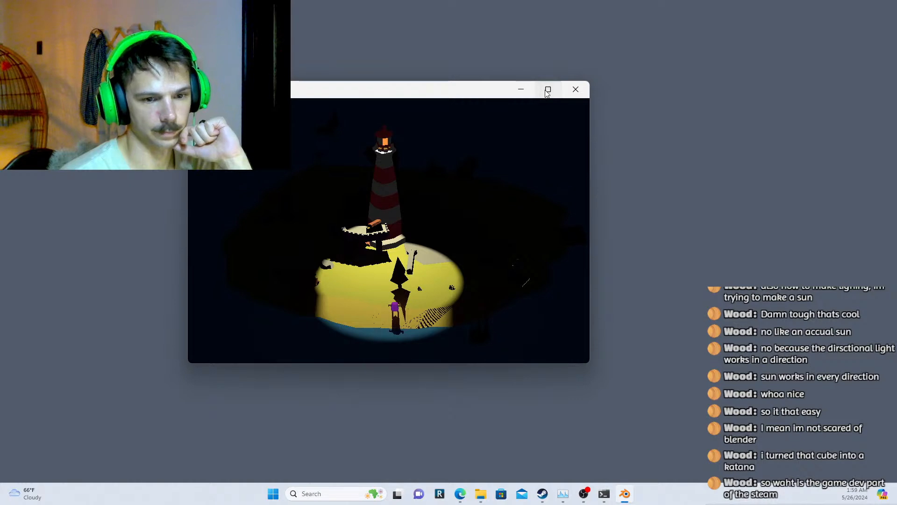
click(548, 89)
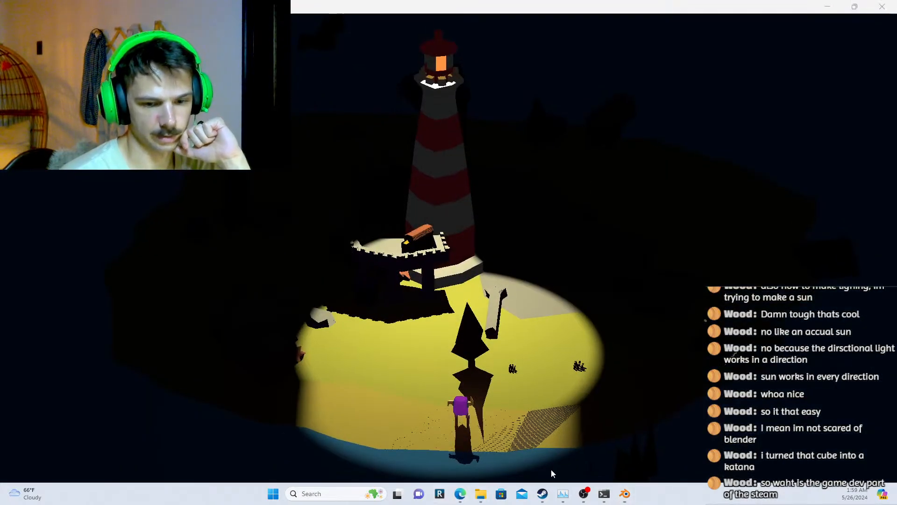
mouse_move(460, 495)
click(577, 466)
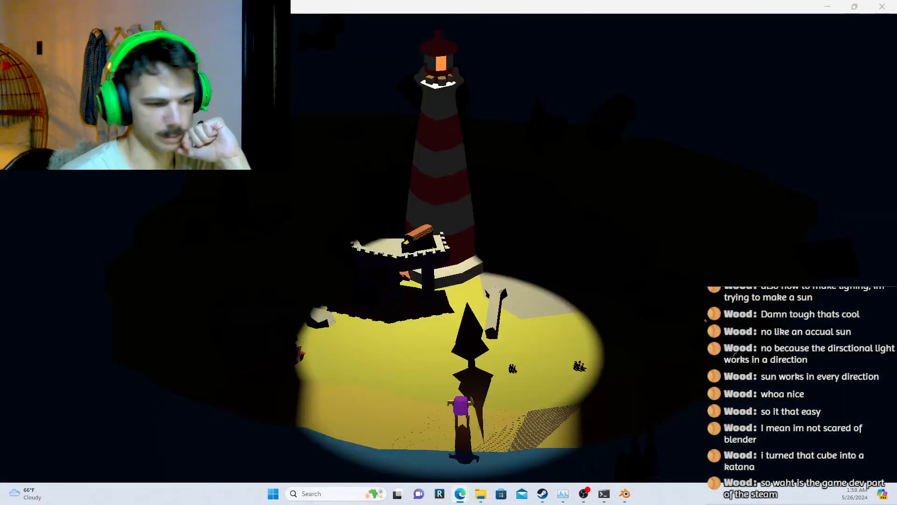
click(27, 260)
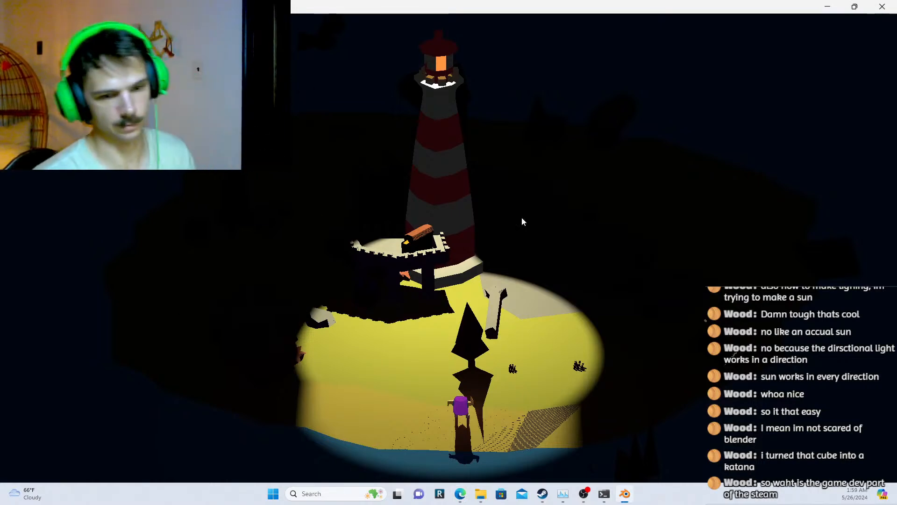
Walk the purple character across the beach and around the lighthouse island to examine the game scene and its lighting
key(w)
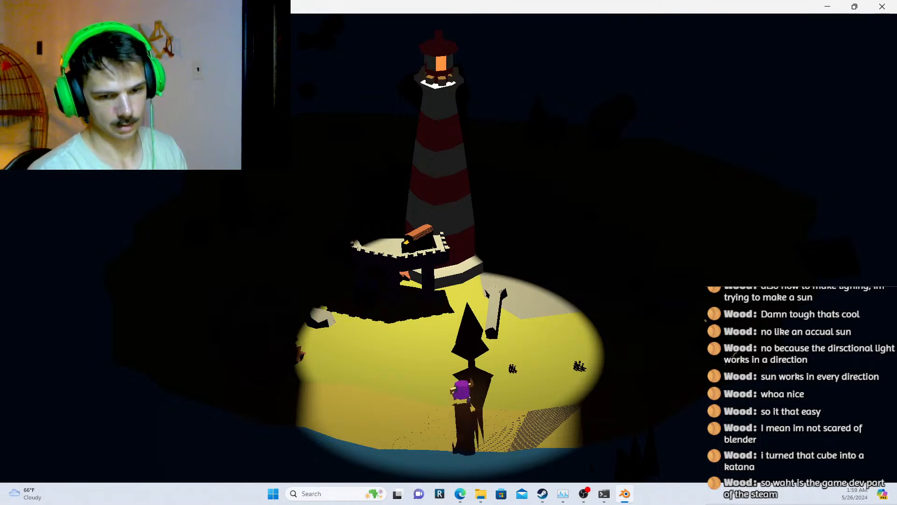
key(a)
key(w)
key(d)
key(a)
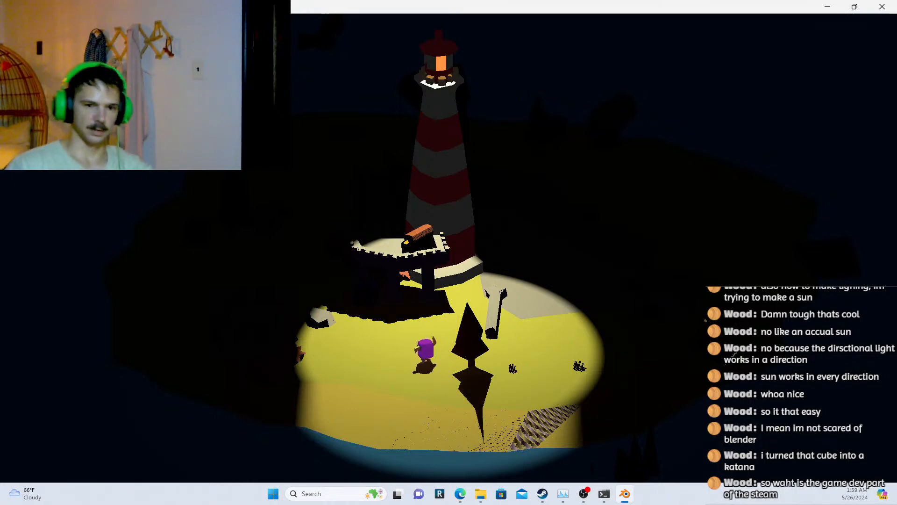
key(d)
key(d)
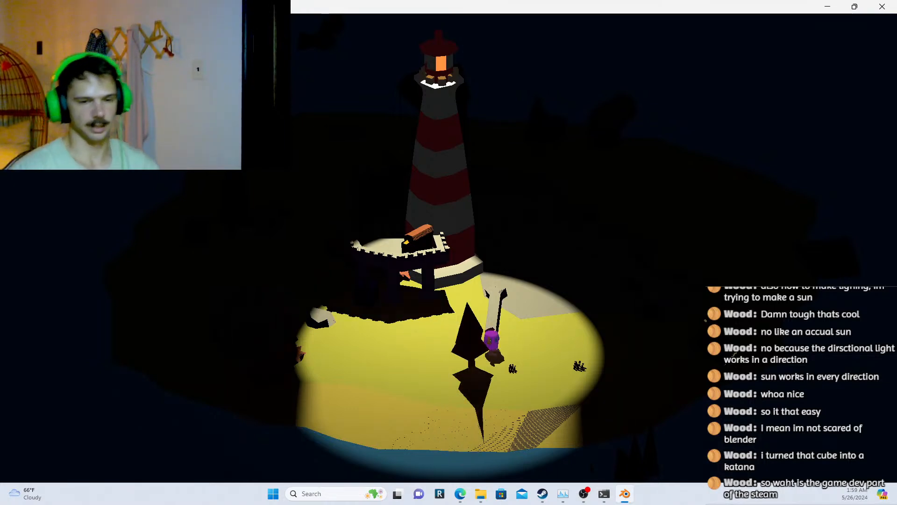
key(d)
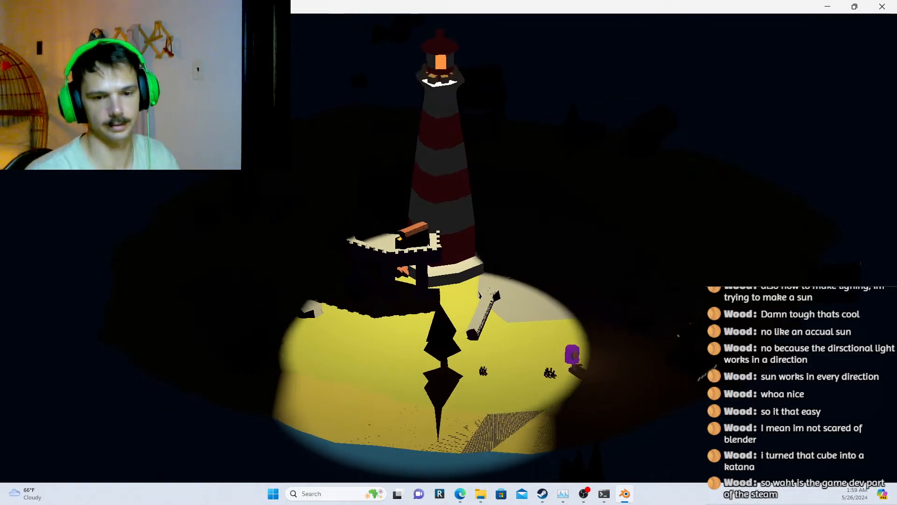
key(d)
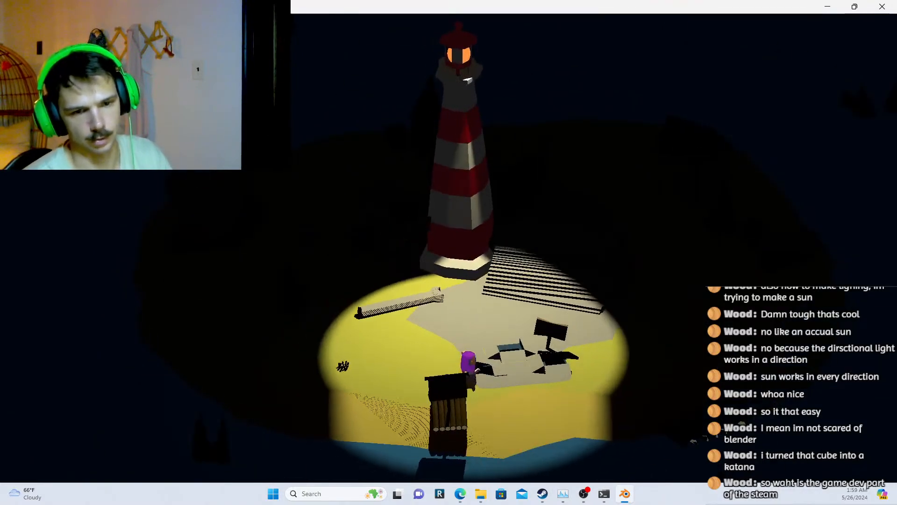
key(w)
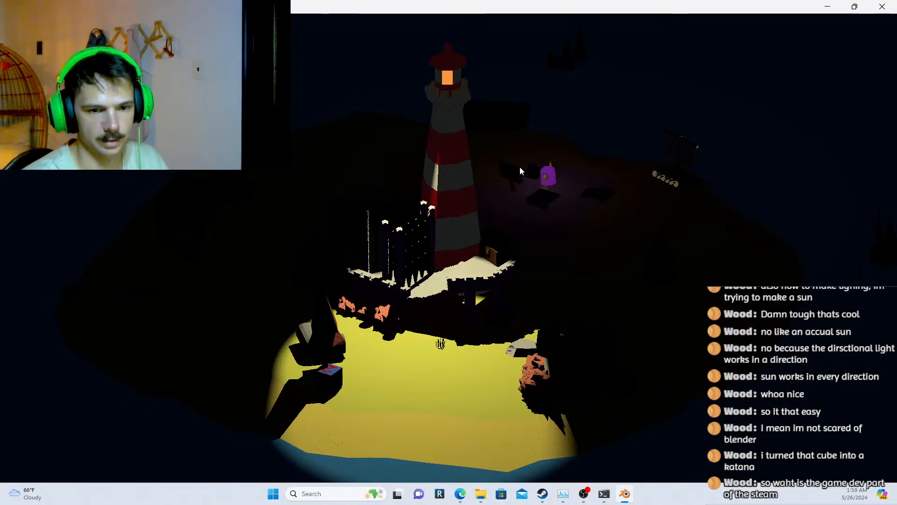
middle_drag(514, 175, 568, 186)
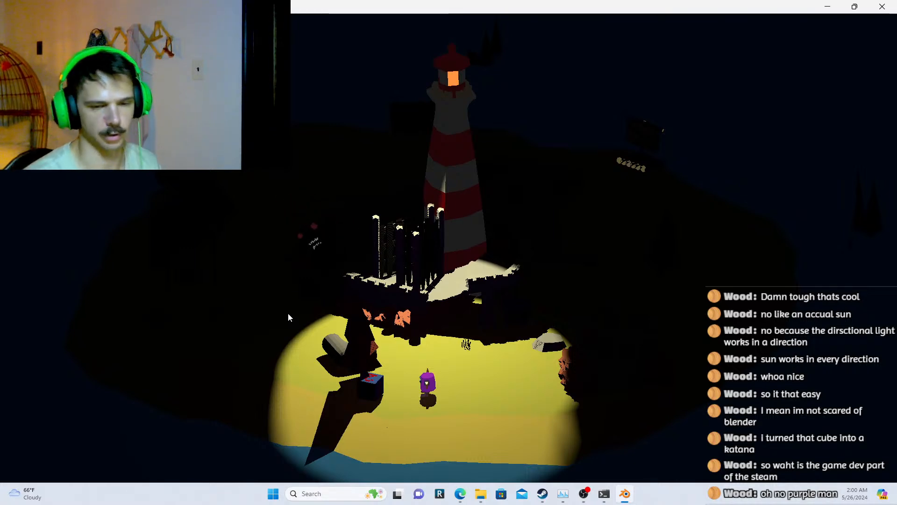
Close the lighthouse game window
click(882, 6)
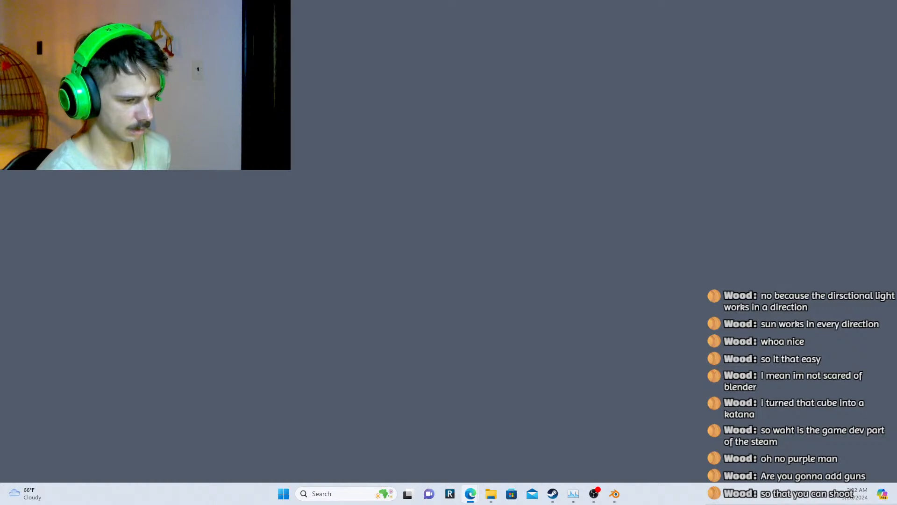
key(alt+Tab)
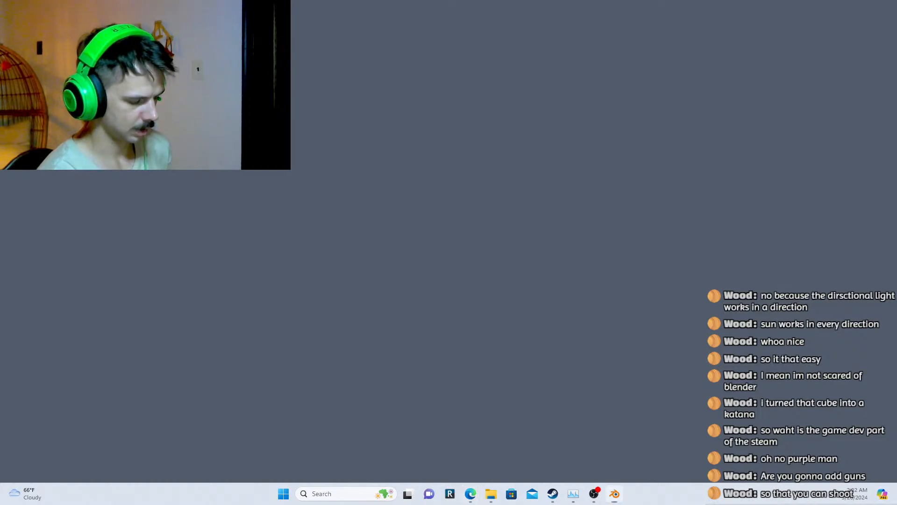
key(alt+Tab)
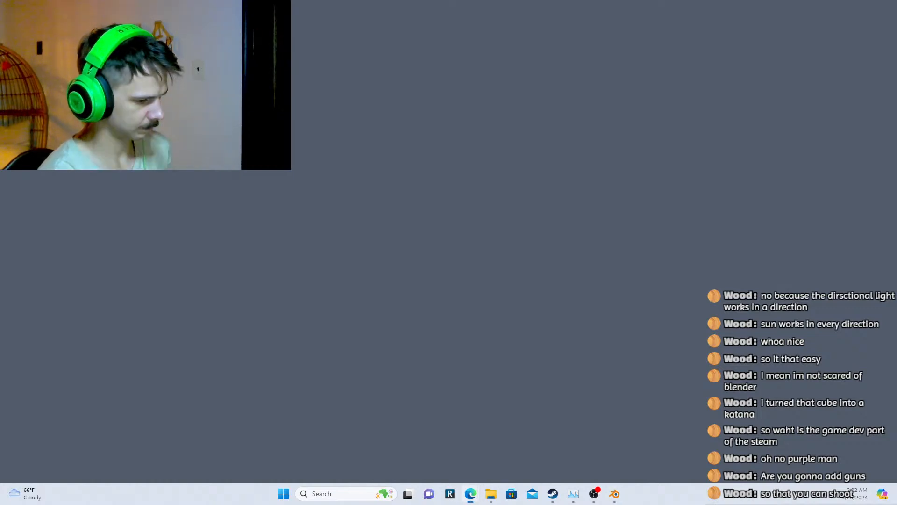